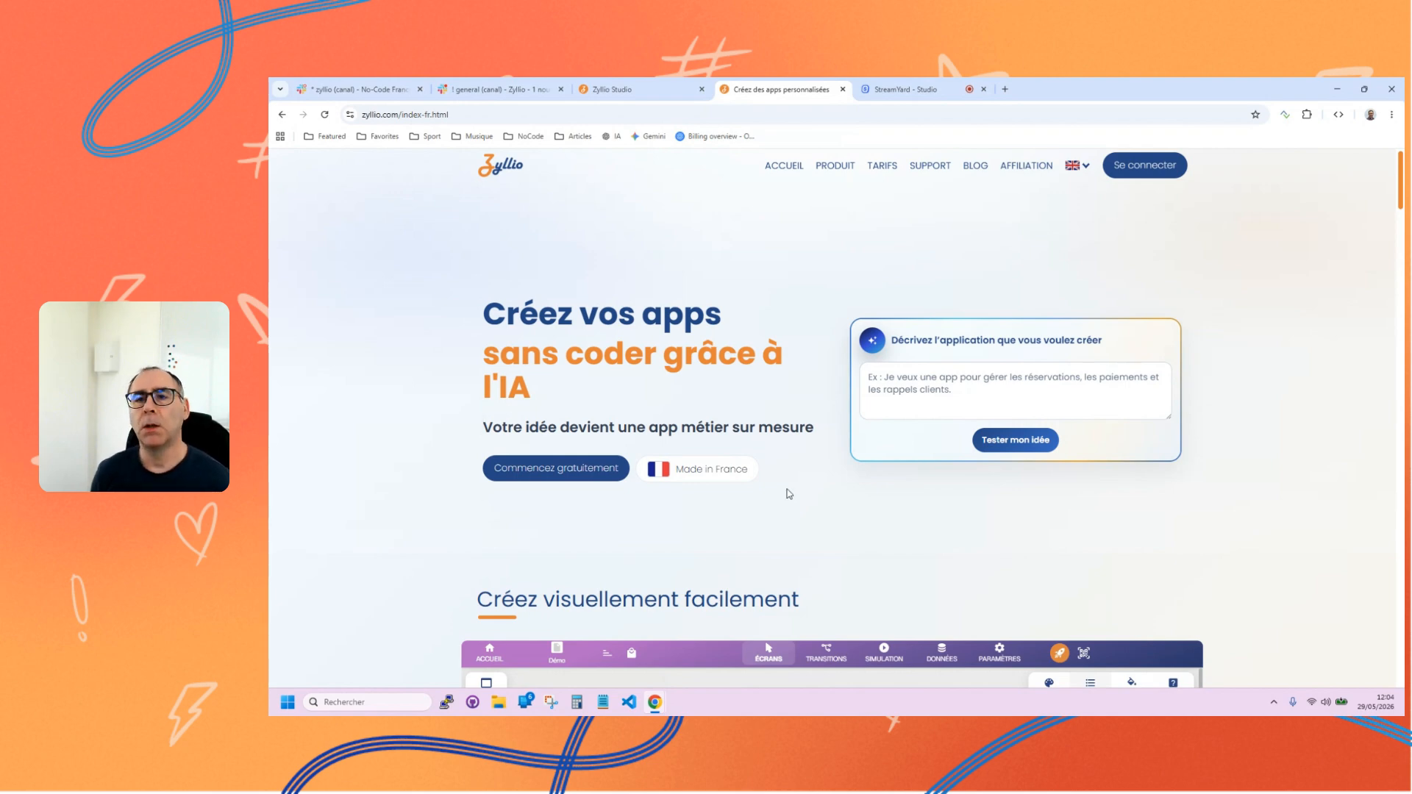
Open the French pricing page and examine the plans, highlighting the "10 Millions lignes" entry of Entreprise Plus.
{"action": "left_click", "coordinate": [882, 166]}
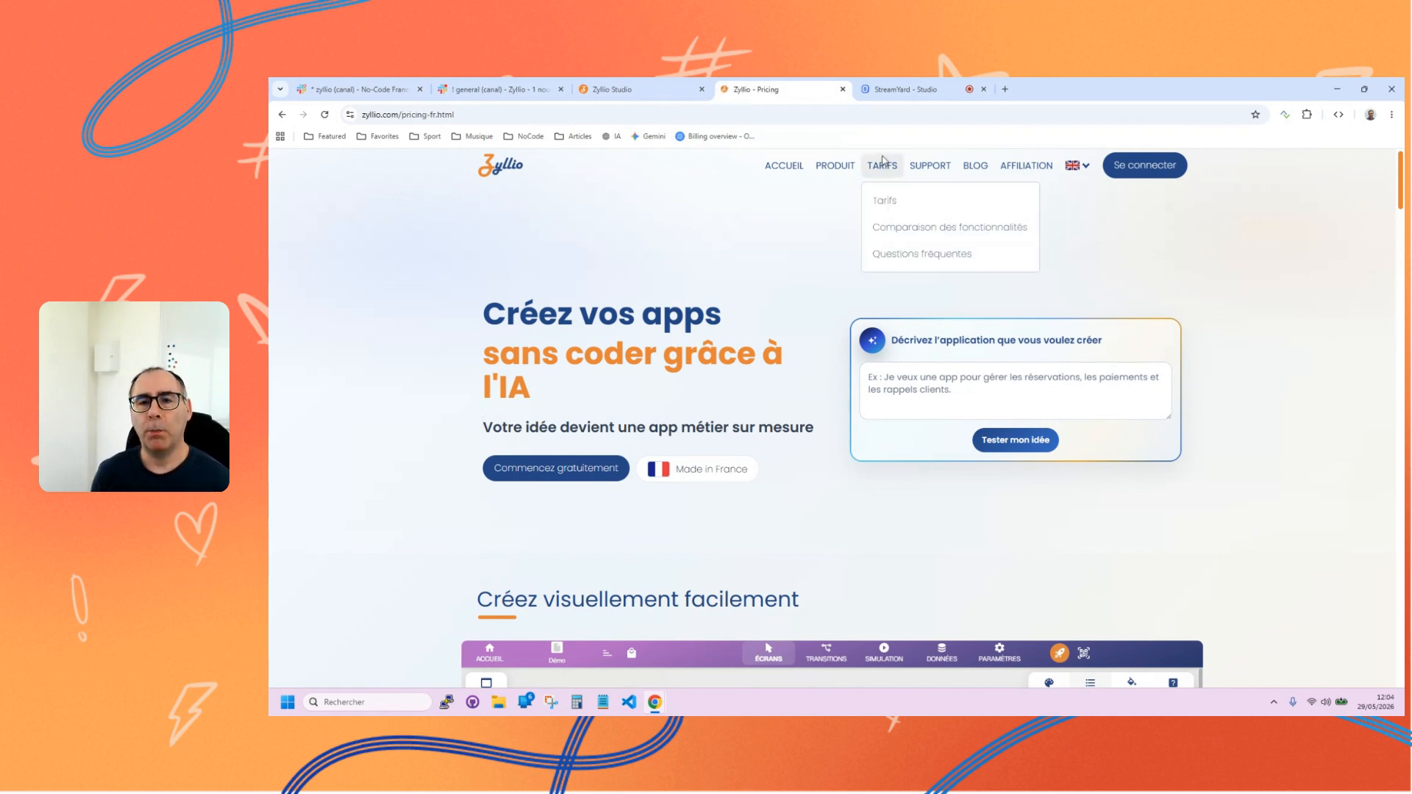
{"action": "scroll", "coordinate": [906, 360], "scroll_direction": "down", "scroll_amount": 2}
{"action": "scroll", "coordinate": [912, 235], "scroll_direction": "up", "scroll_amount": 1}
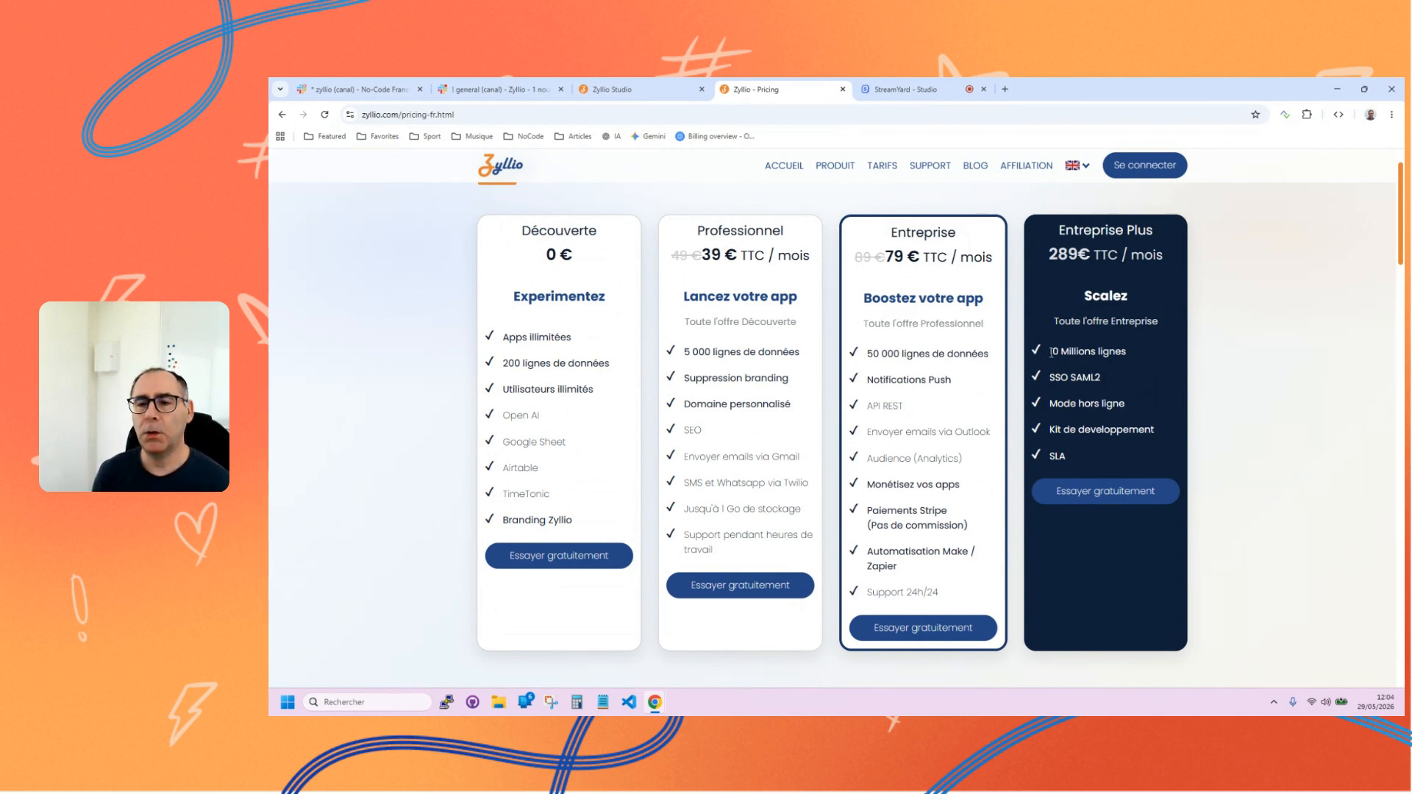
{"action": "left_click_drag", "start_coordinate": [1051, 352], "coordinate": [1125, 352]}
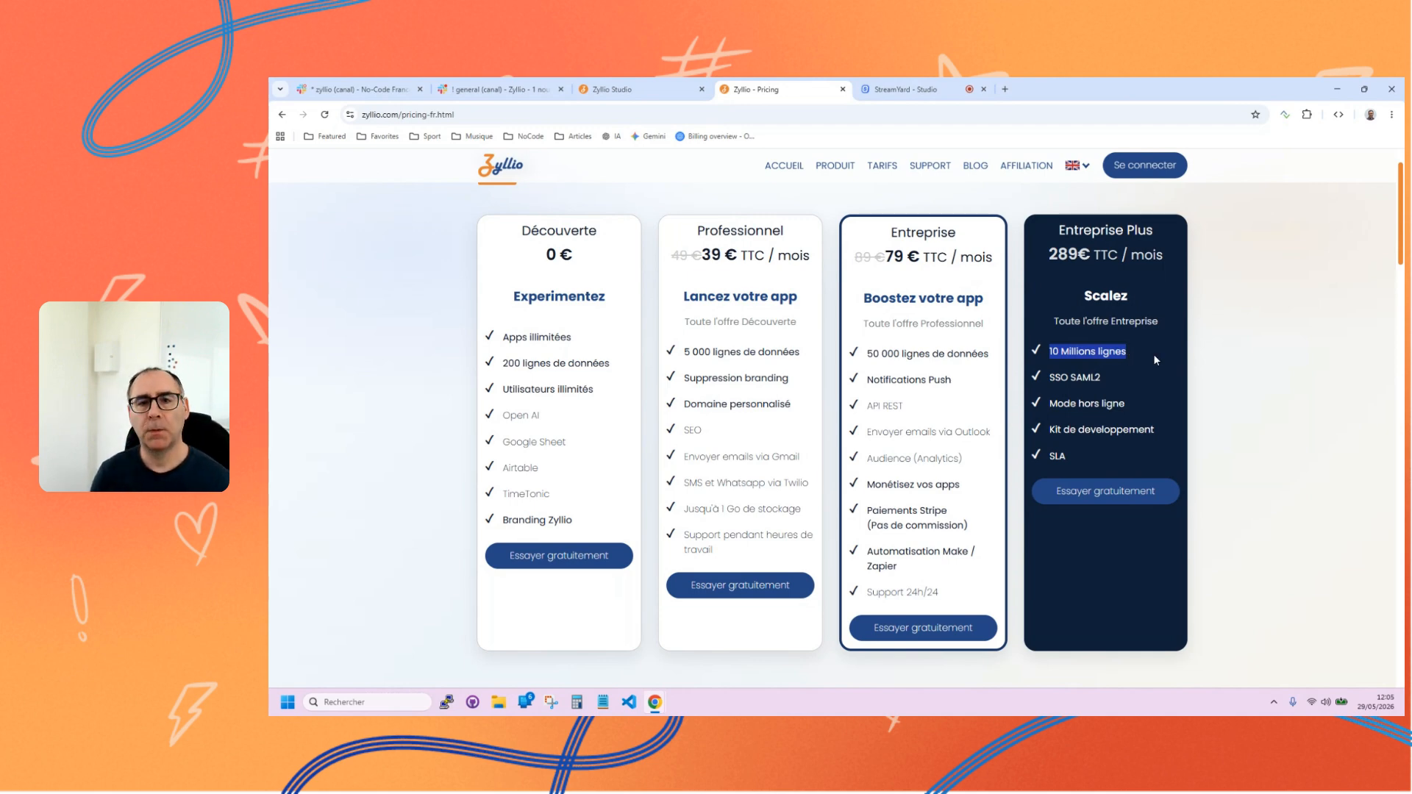
{"action": "mouse_move", "coordinate": [798, 171]}
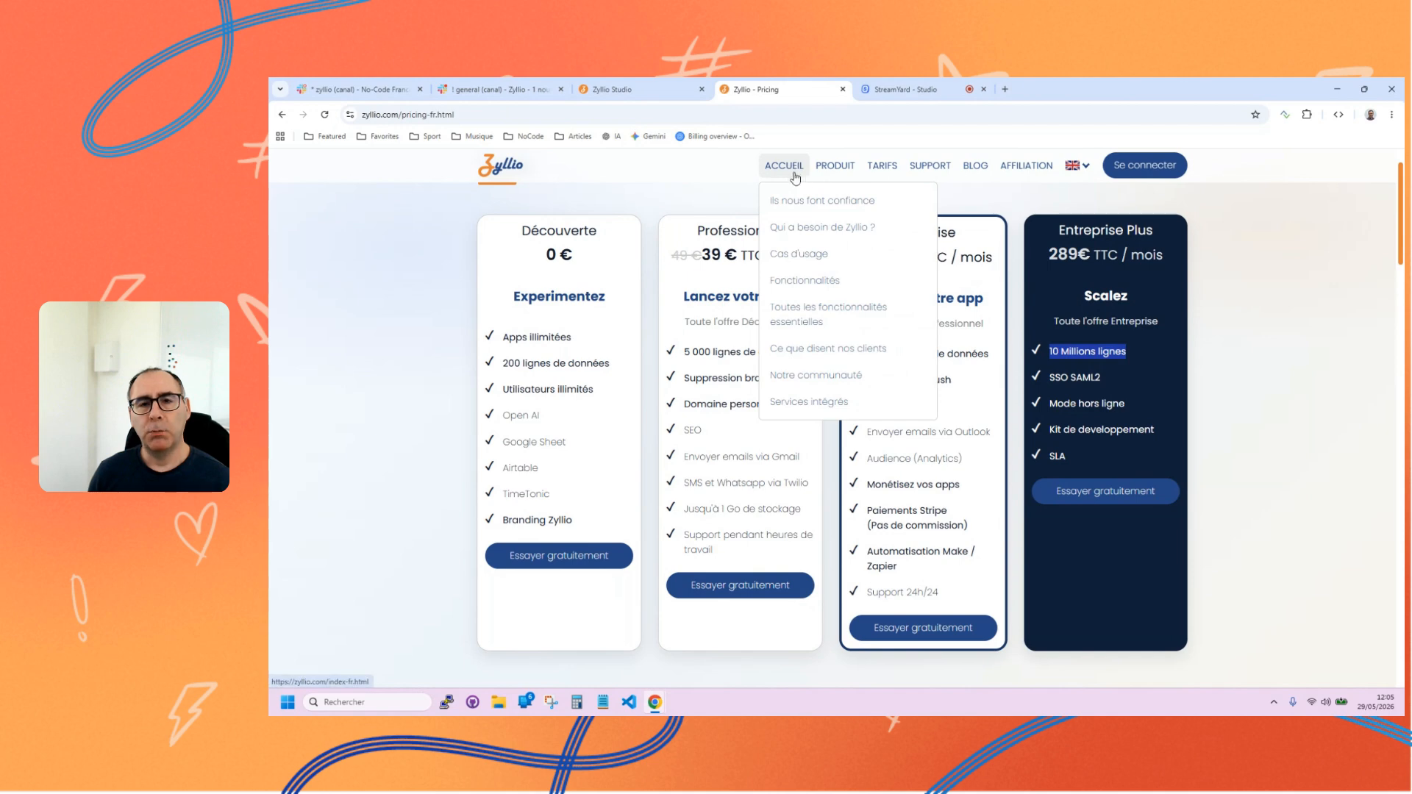
Return from the pricing page to the Zyllio home page and set its language to French.
{"action": "left_click", "coordinate": [652, 89]}
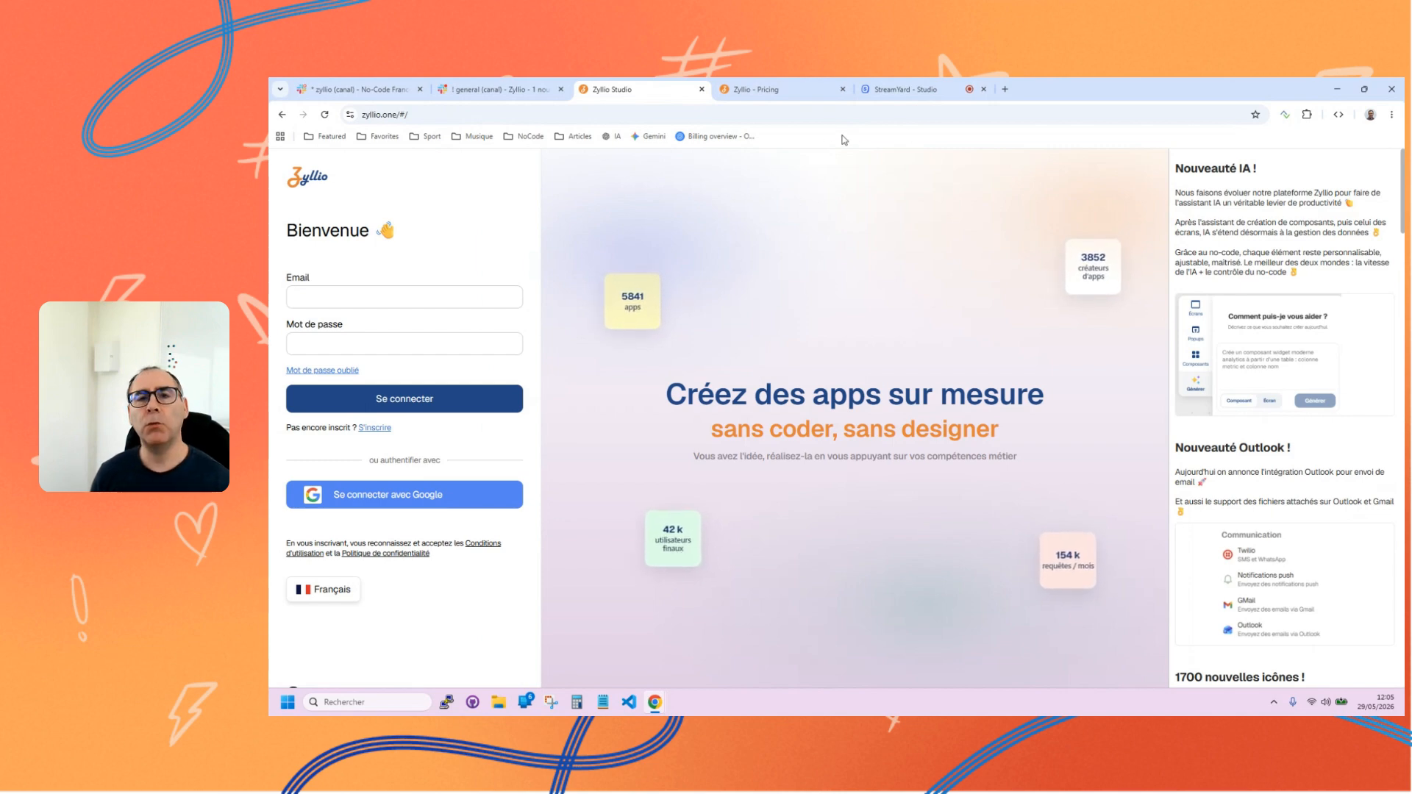
{"action": "left_click", "coordinate": [753, 89]}
{"action": "mouse_move", "coordinate": [880, 171]}
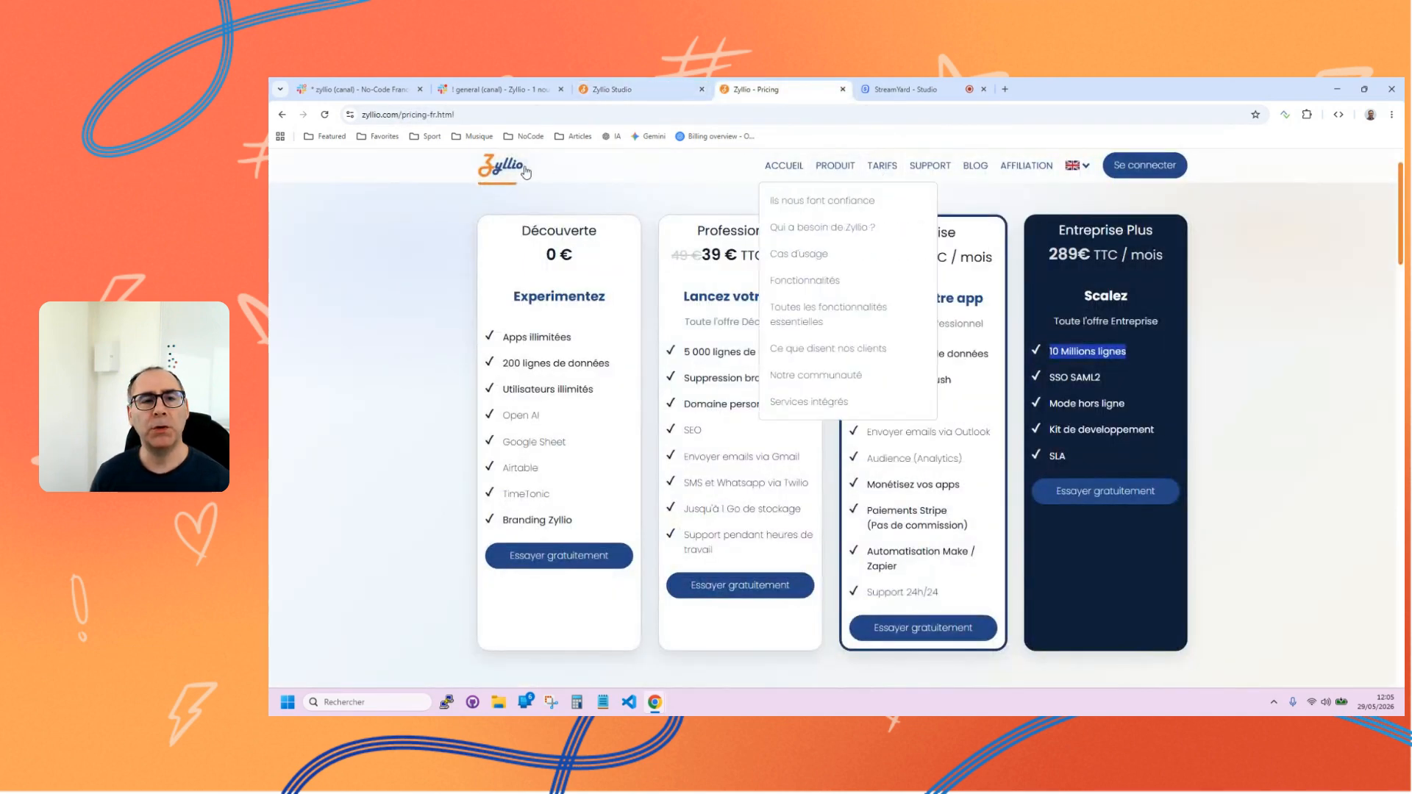
{"action": "left_click", "coordinate": [500, 172]}
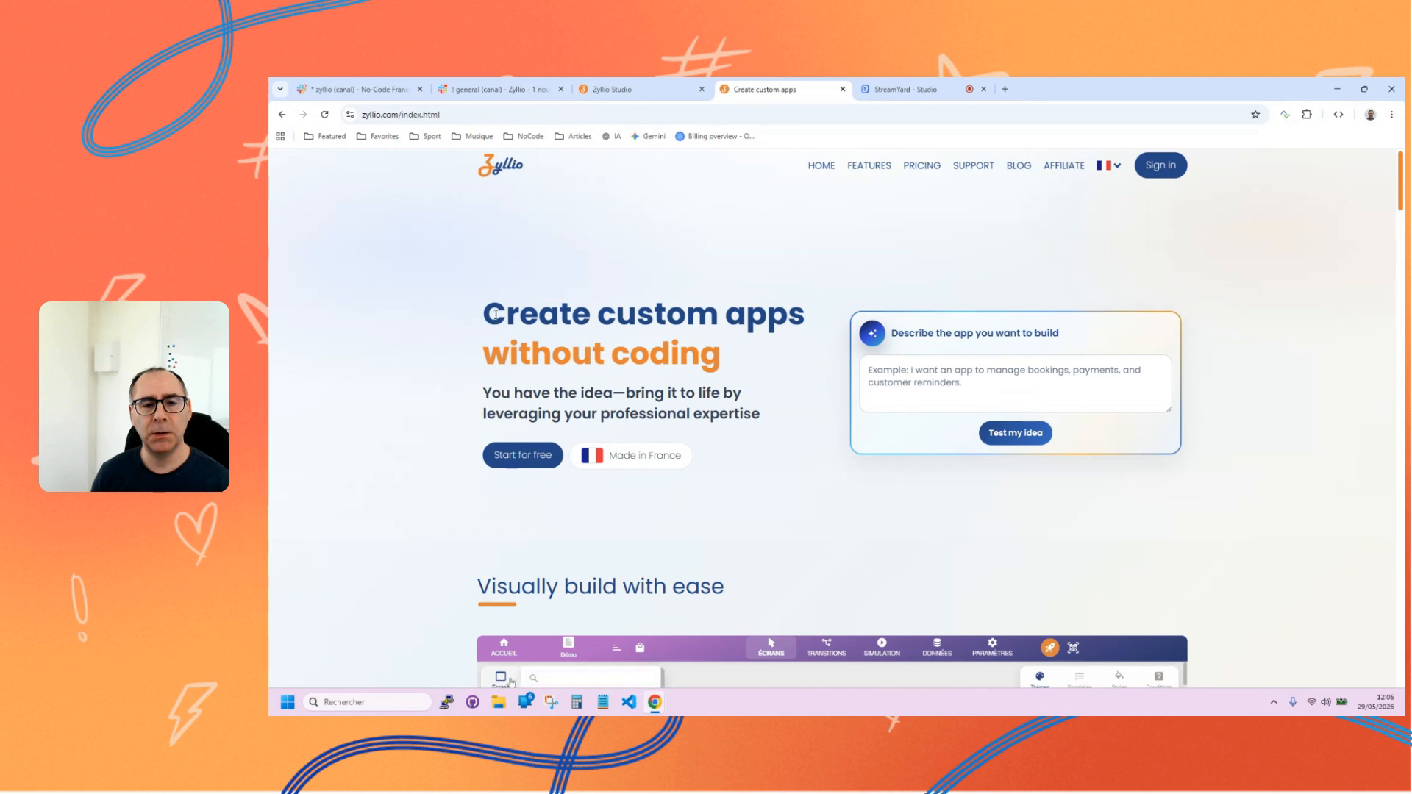
{"action": "left_click", "coordinate": [1107, 166]}
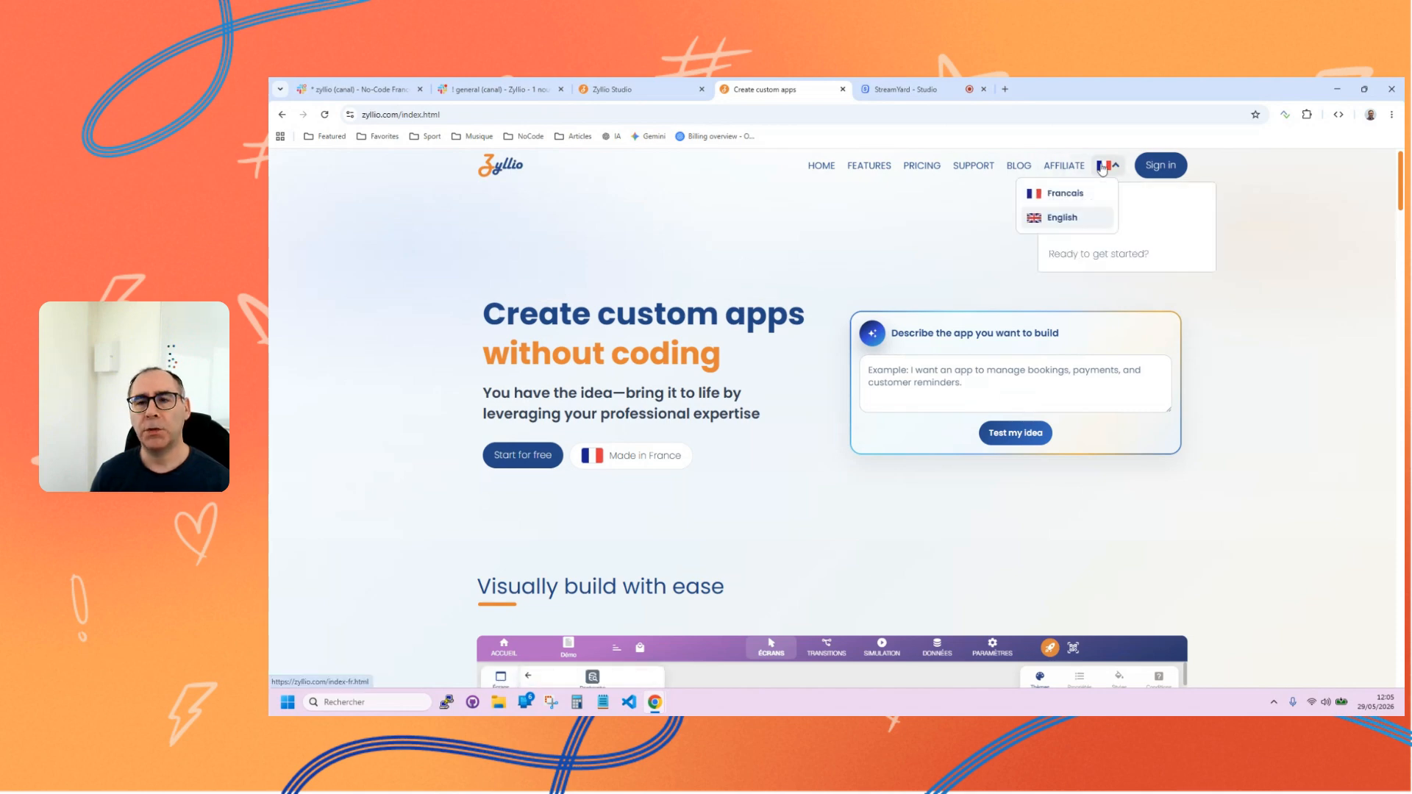
{"action": "left_click", "coordinate": [1071, 191]}
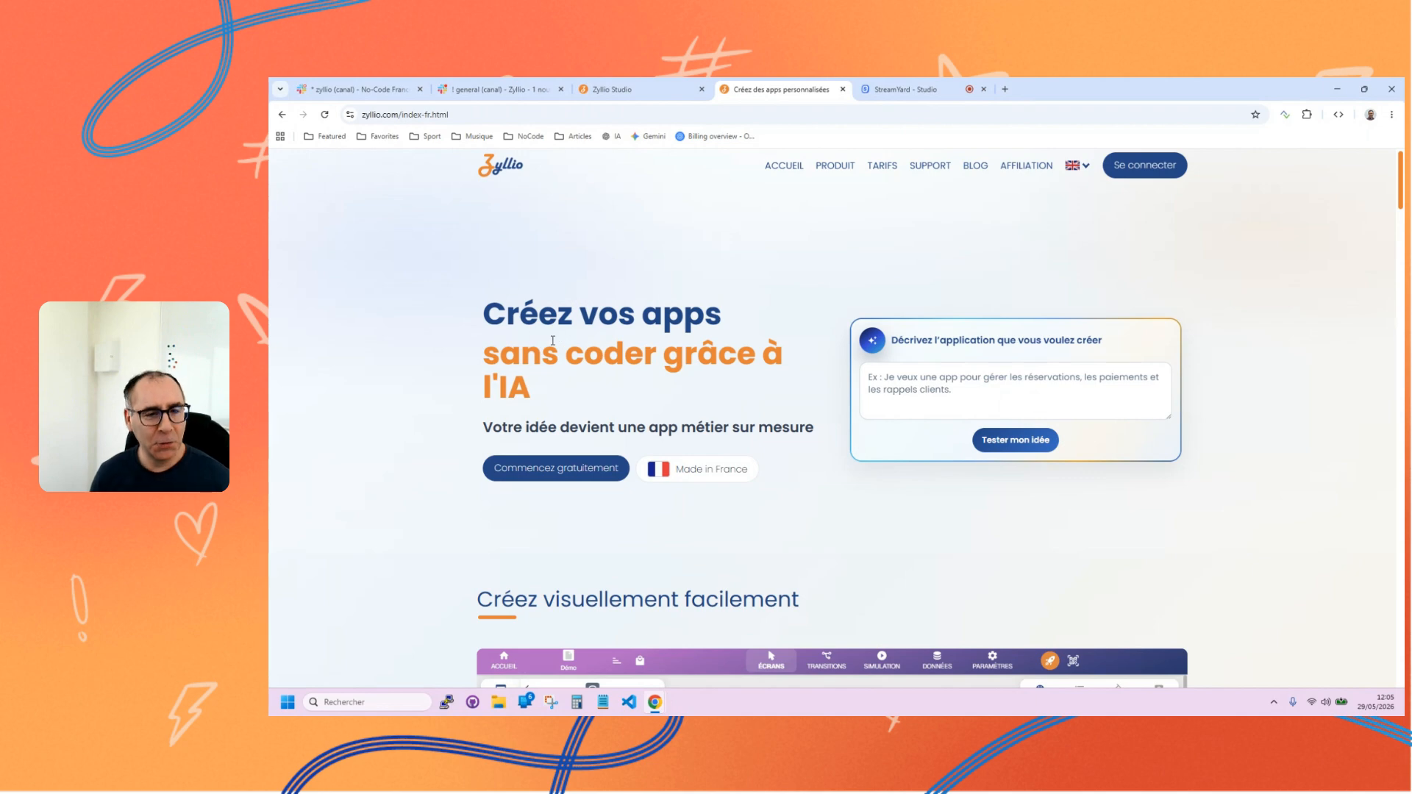
Examine the home page's app description box, the visual editor demo and the Zyllio Studio sign-in page.
{"action": "left_click", "coordinate": [932, 383]}
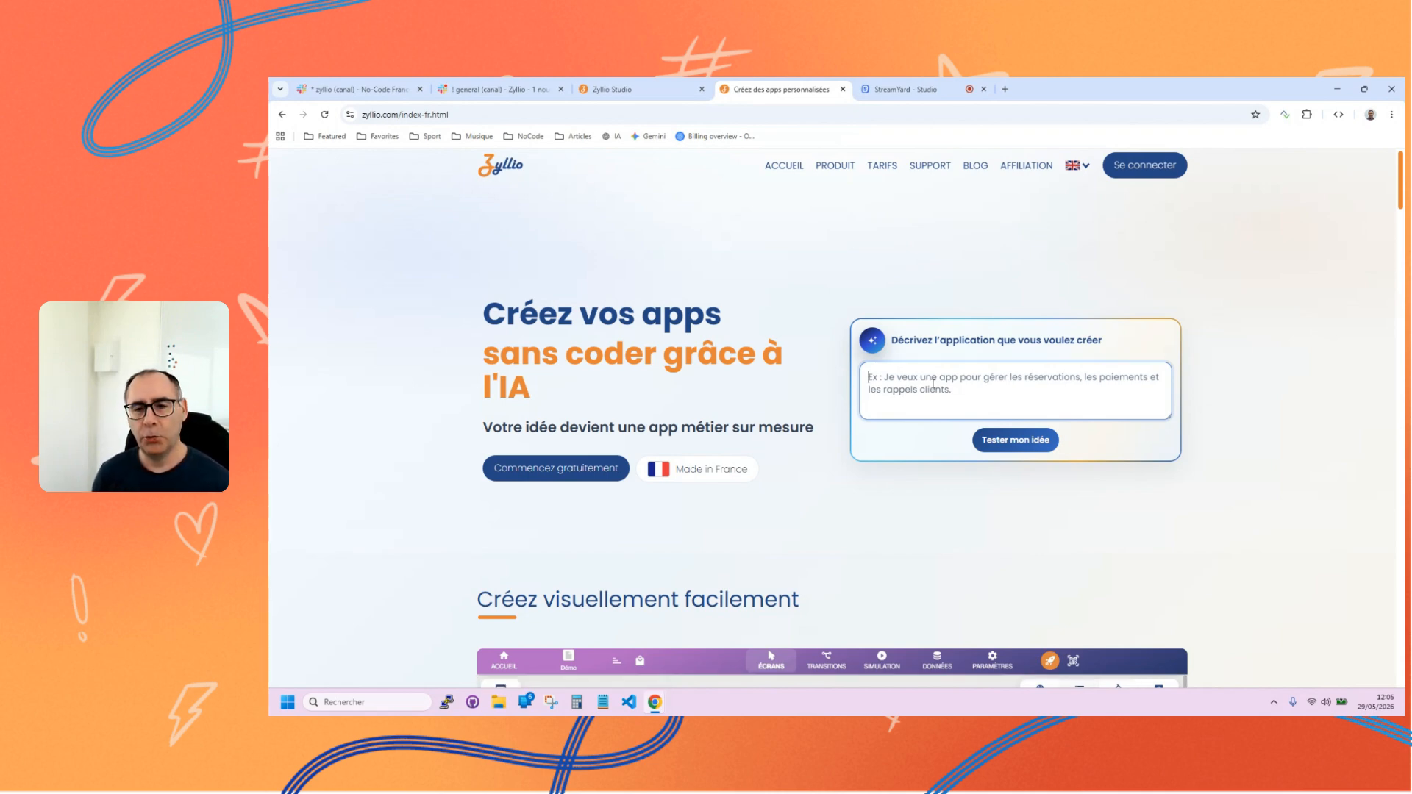
{"action": "scroll", "coordinate": [969, 519], "scroll_direction": "down", "scroll_amount": 2}
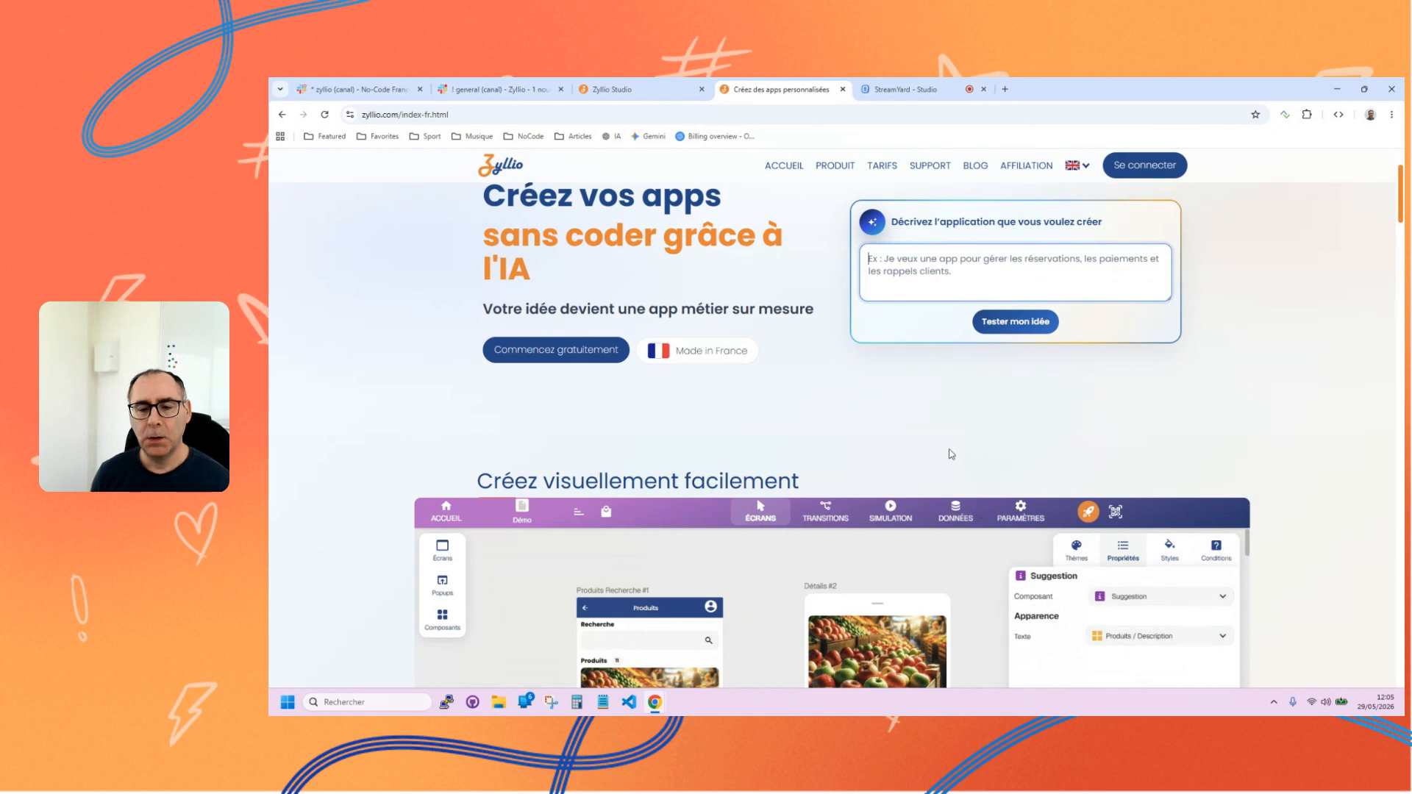
{"action": "scroll", "coordinate": [946, 445], "scroll_direction": "up", "scroll_amount": 2}
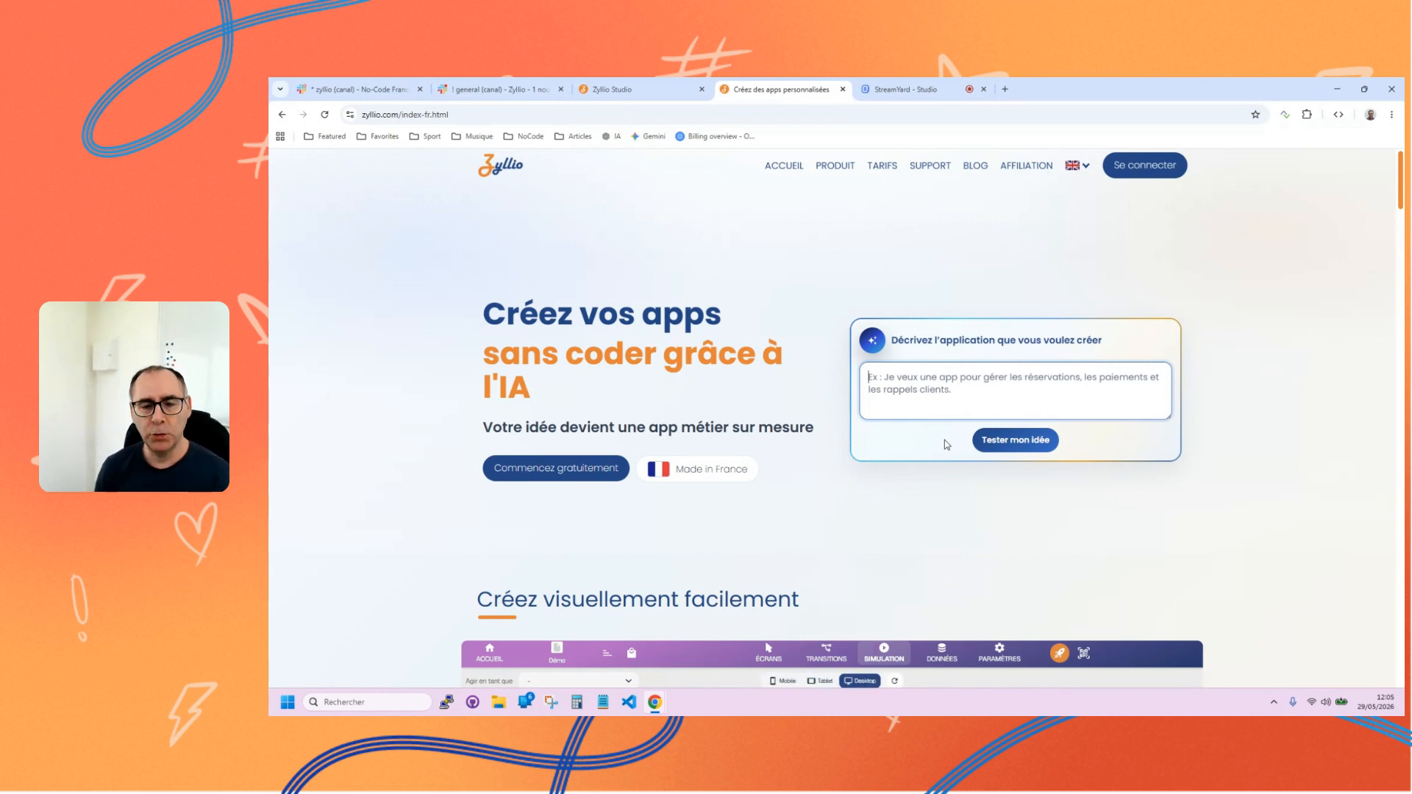
{"action": "scroll", "coordinate": [858, 448], "scroll_direction": "down", "scroll_amount": 5}
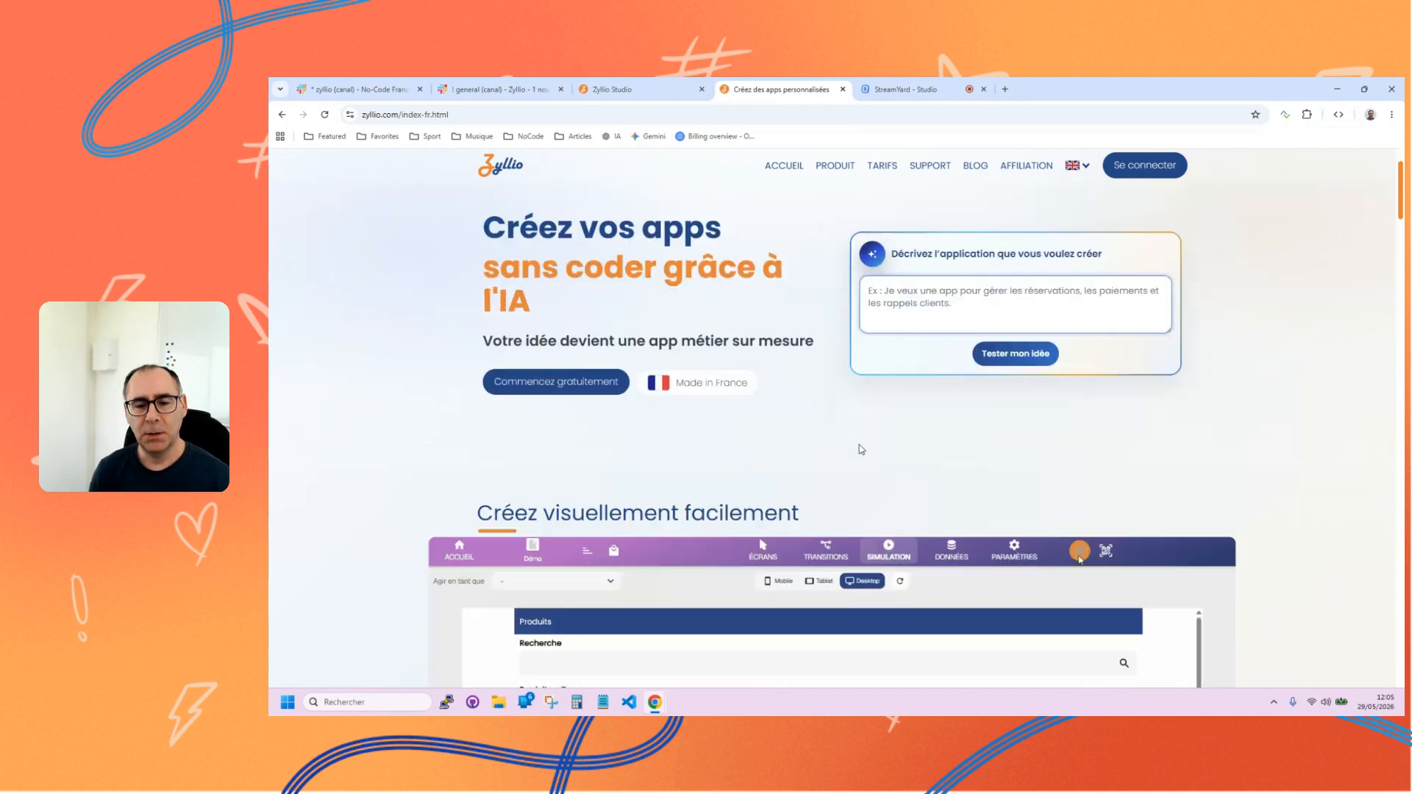
{"action": "scroll", "coordinate": [875, 461], "scroll_direction": "down", "scroll_amount": 1}
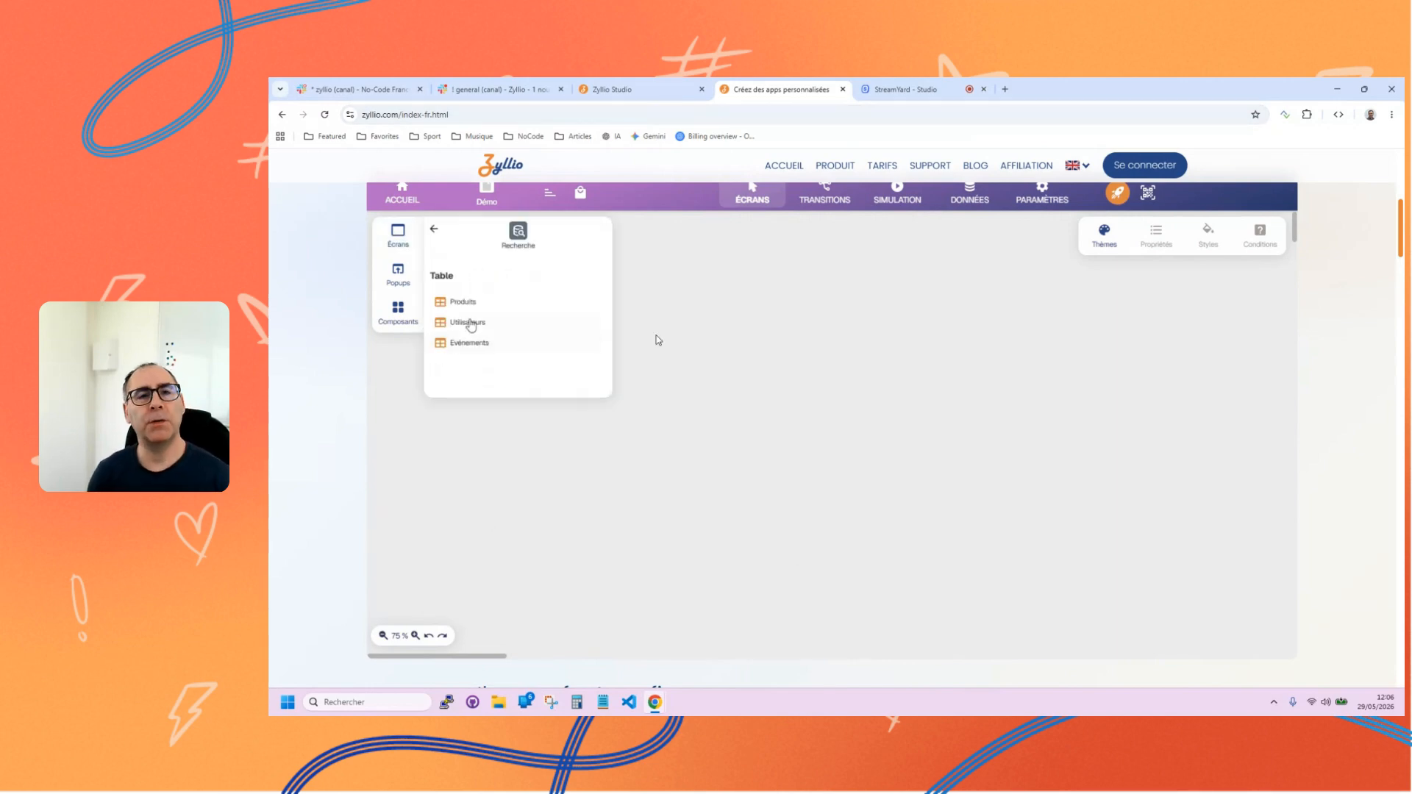
{"action": "left_click", "coordinate": [690, 87]}
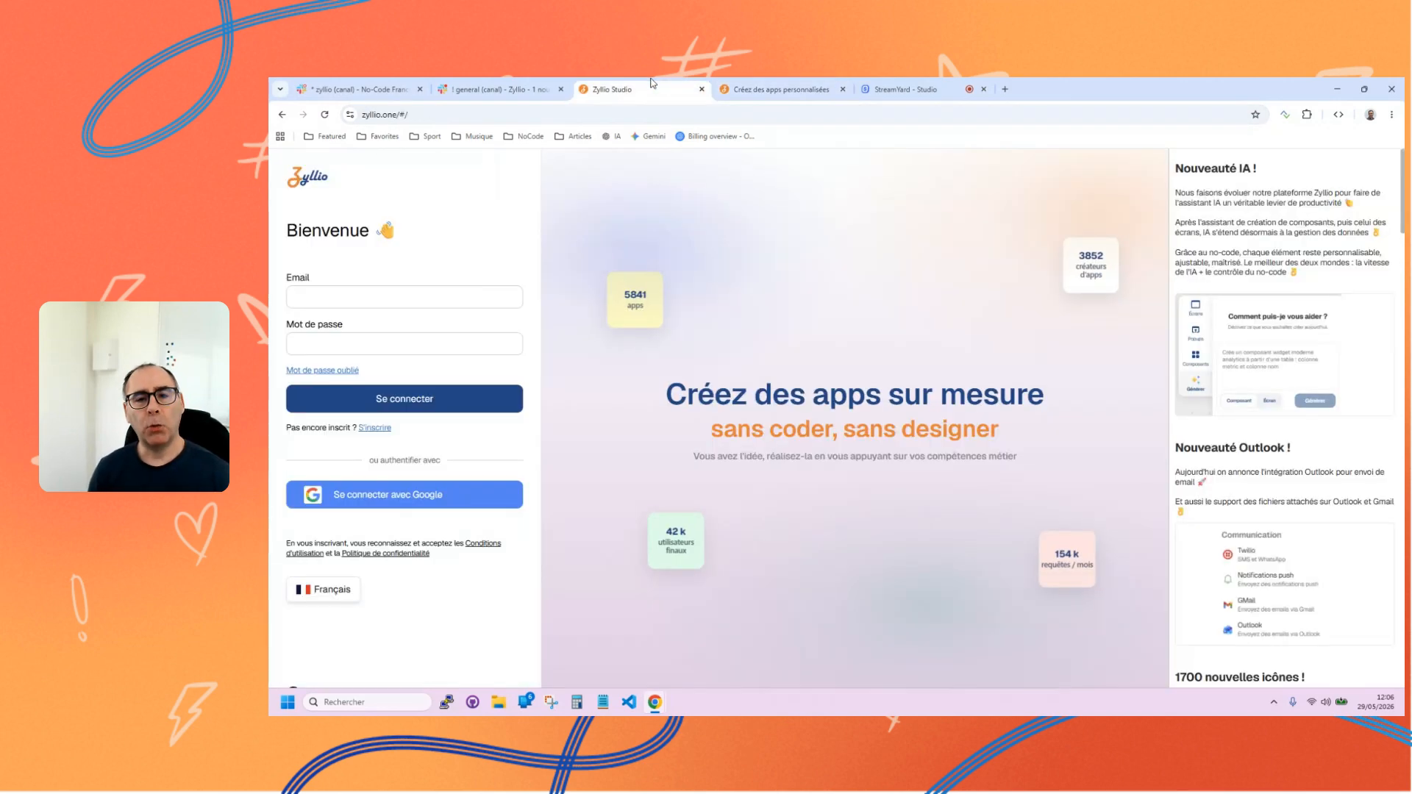
{"action": "left_click", "coordinate": [765, 90]}
Describe the app to create as "Créer une app de presentation de vacances".
{"action": "scroll", "coordinate": [841, 359], "scroll_direction": "up", "scroll_amount": 6}
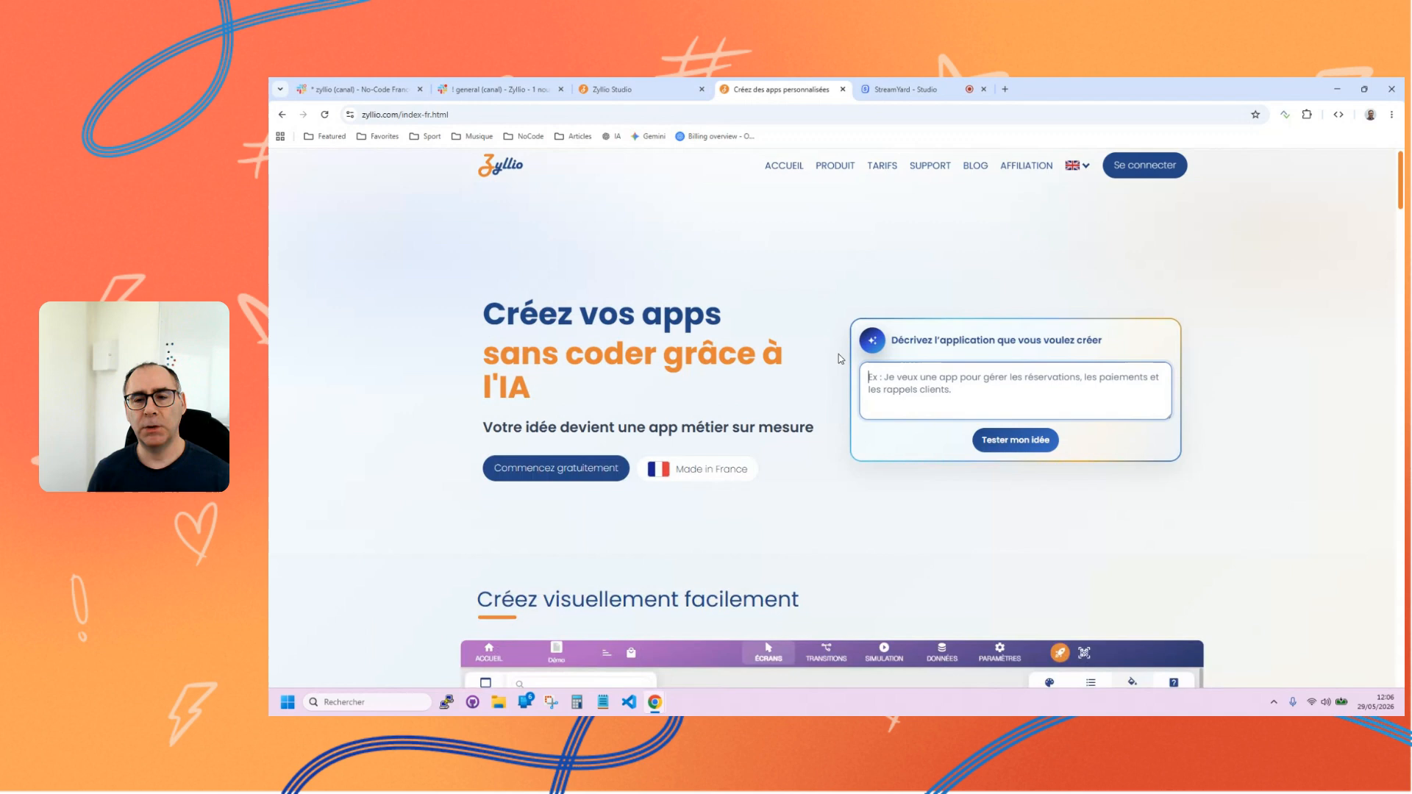
{"action": "left_click", "coordinate": [961, 395]}
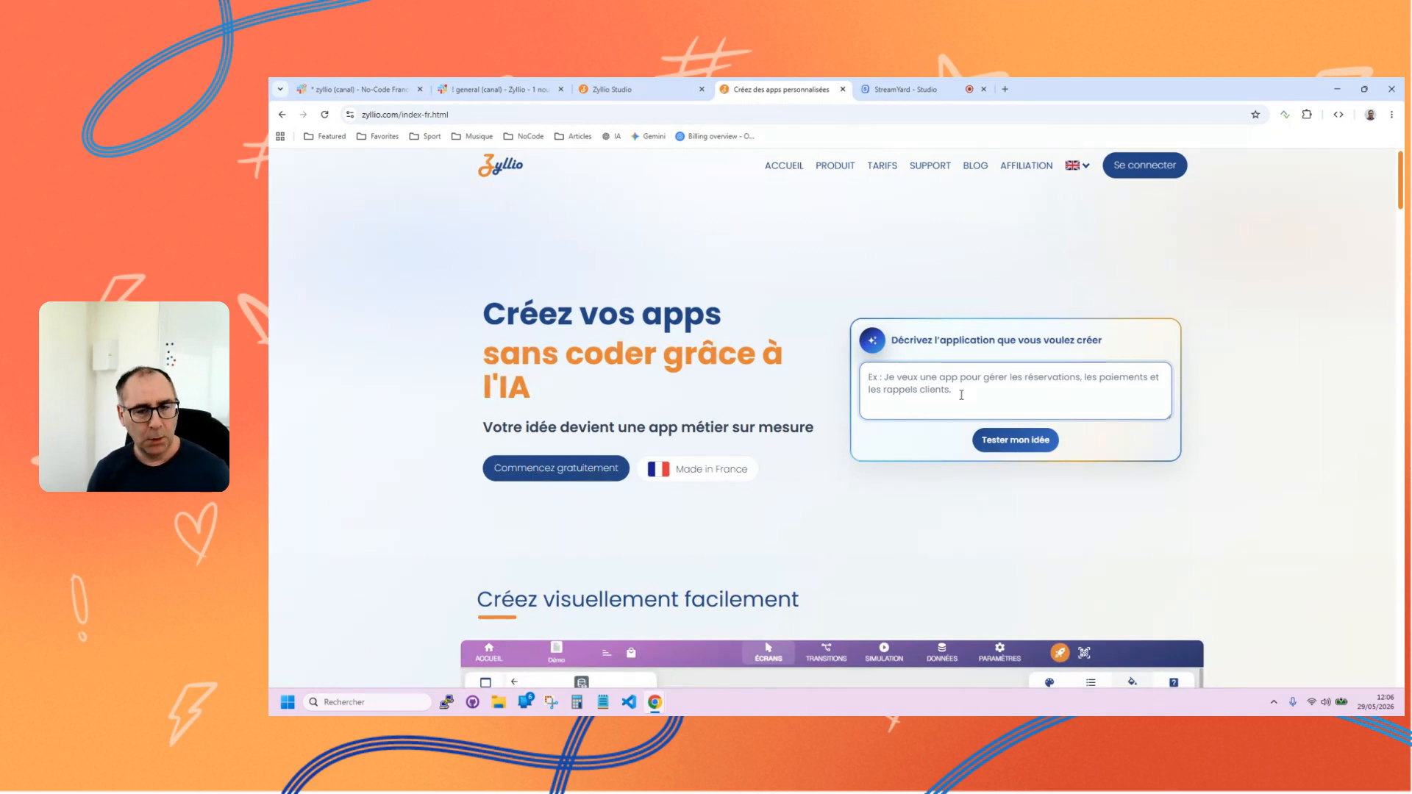
{"action": "type", "text": "C"}
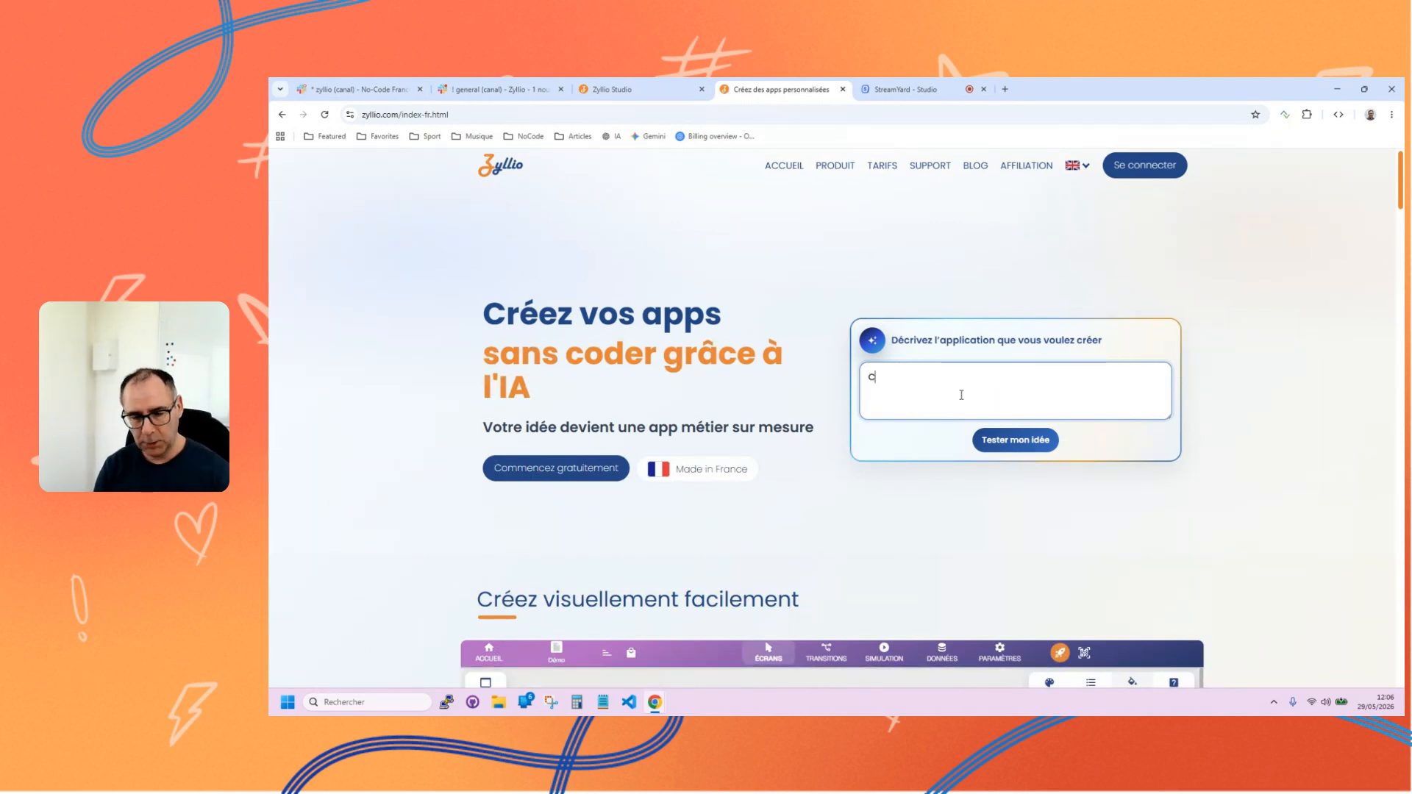
{"action": "type", "text": "réer une app "}
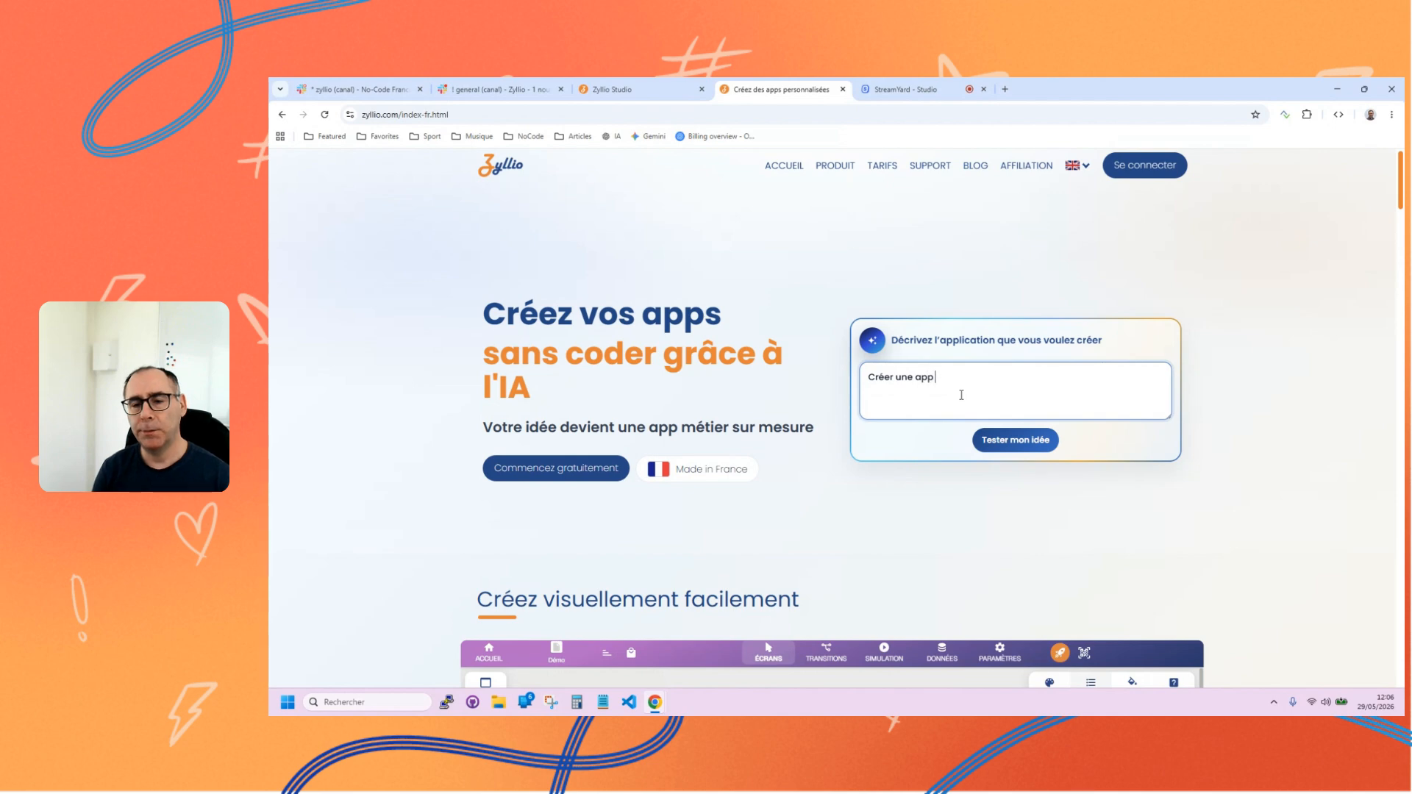
{"action": "type", "text": "de gestion "}
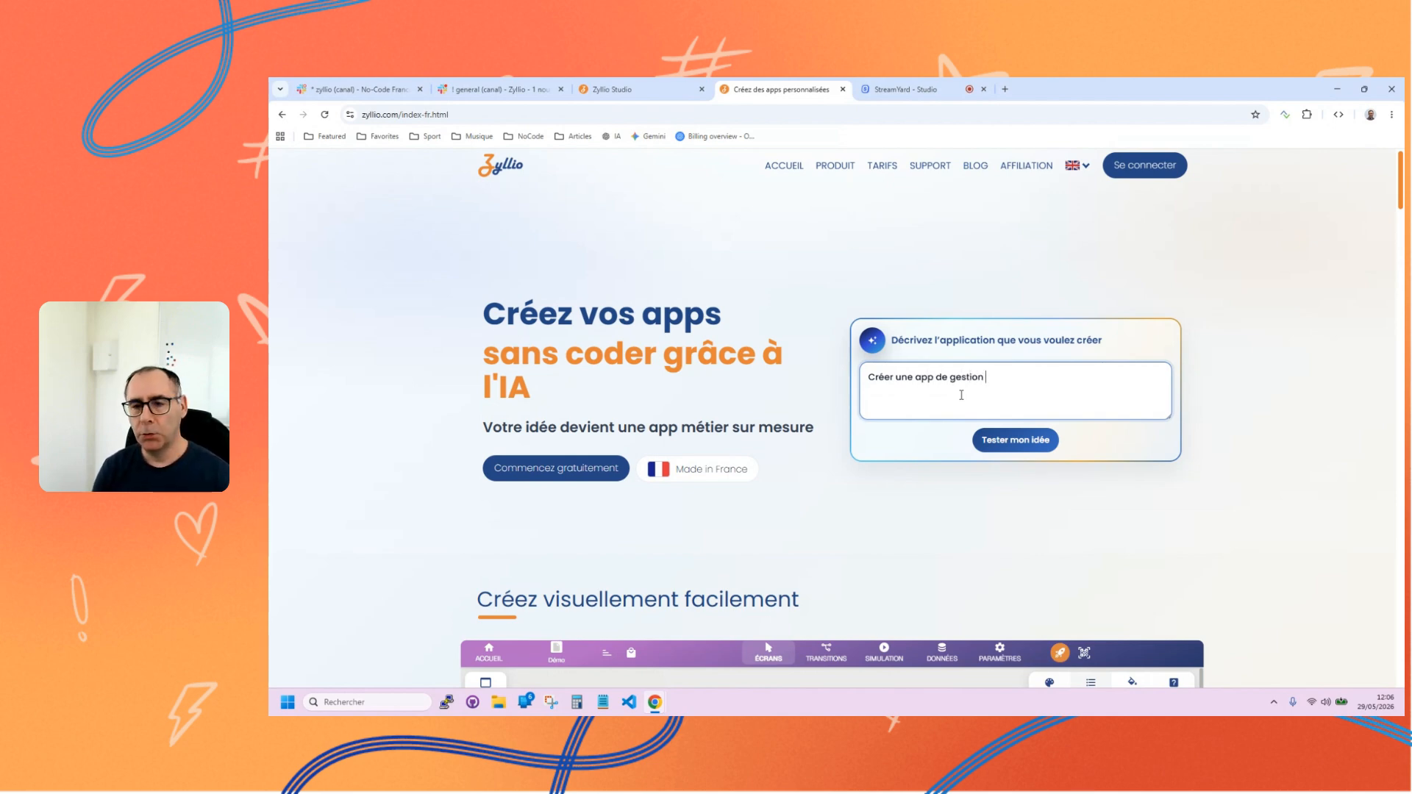
{"action": "type", "text": "de"}
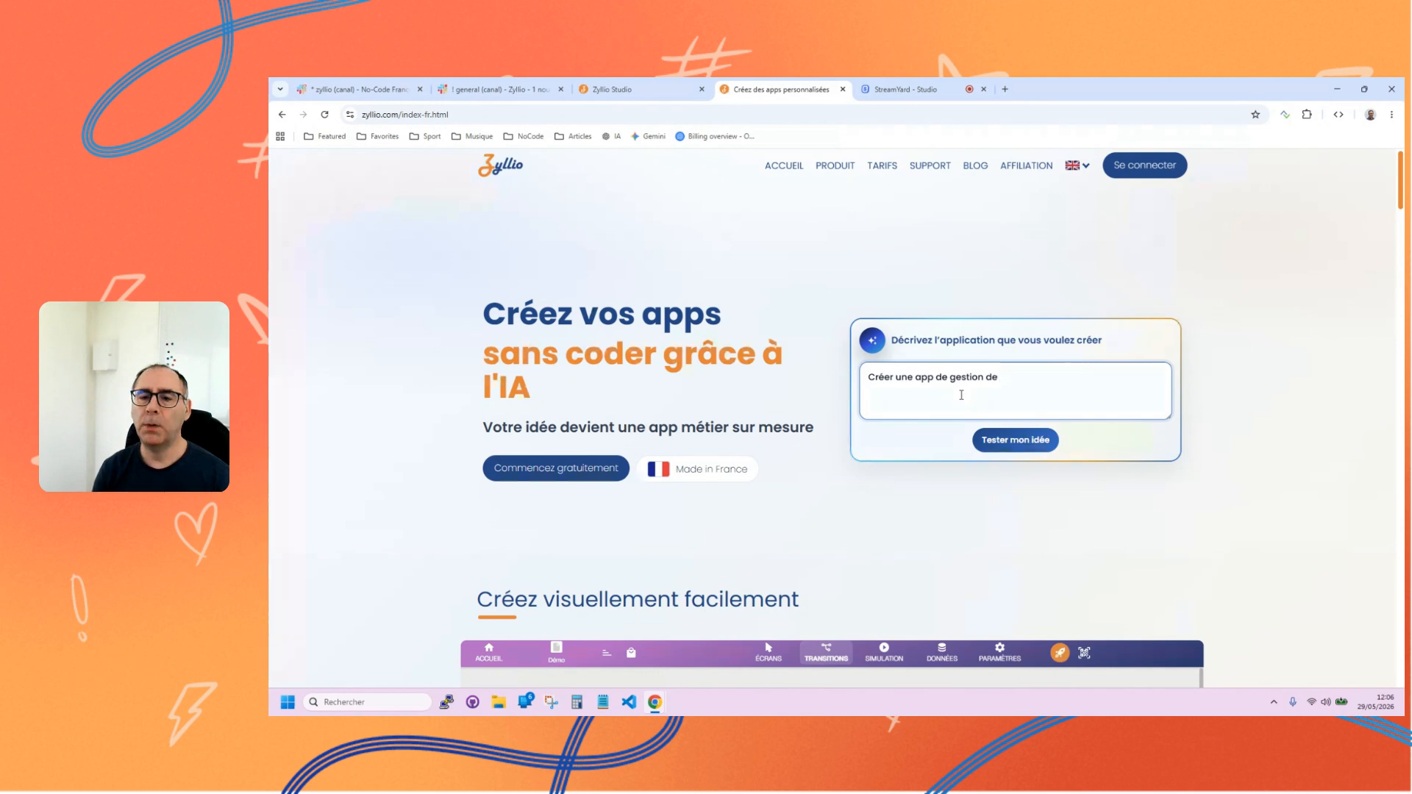
{"action": "key", "text": "BackSpace"}
{"action": "key", "text": "BackSpace"}
{"action": "key", "text": "BackSpace"}
{"action": "key", "text": "BackSpace"}
{"action": "key", "text": "BackSpace"}
{"action": "key", "text": "BackSpace"}
{"action": "type", "text": "e pres"}
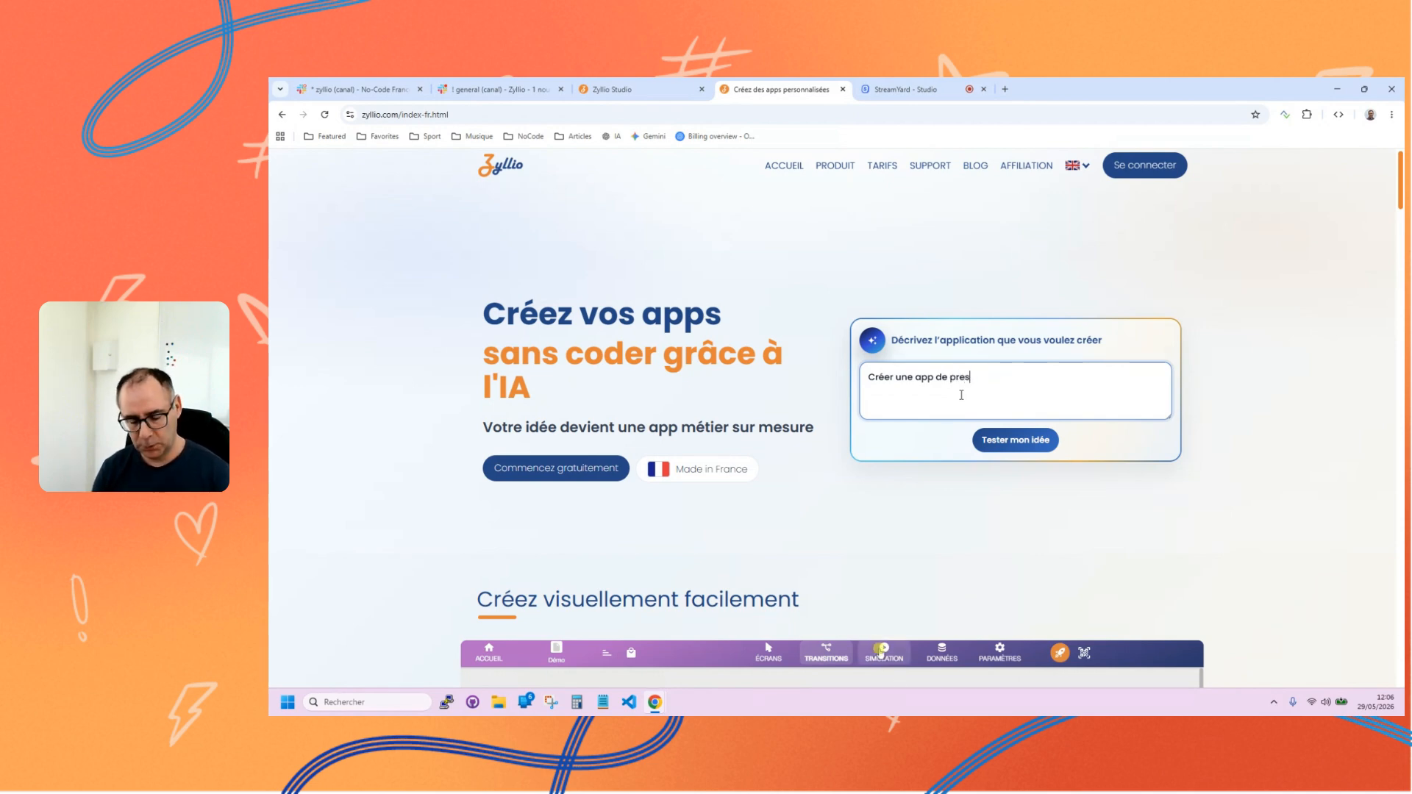
{"action": "type", "text": "entation de va"}
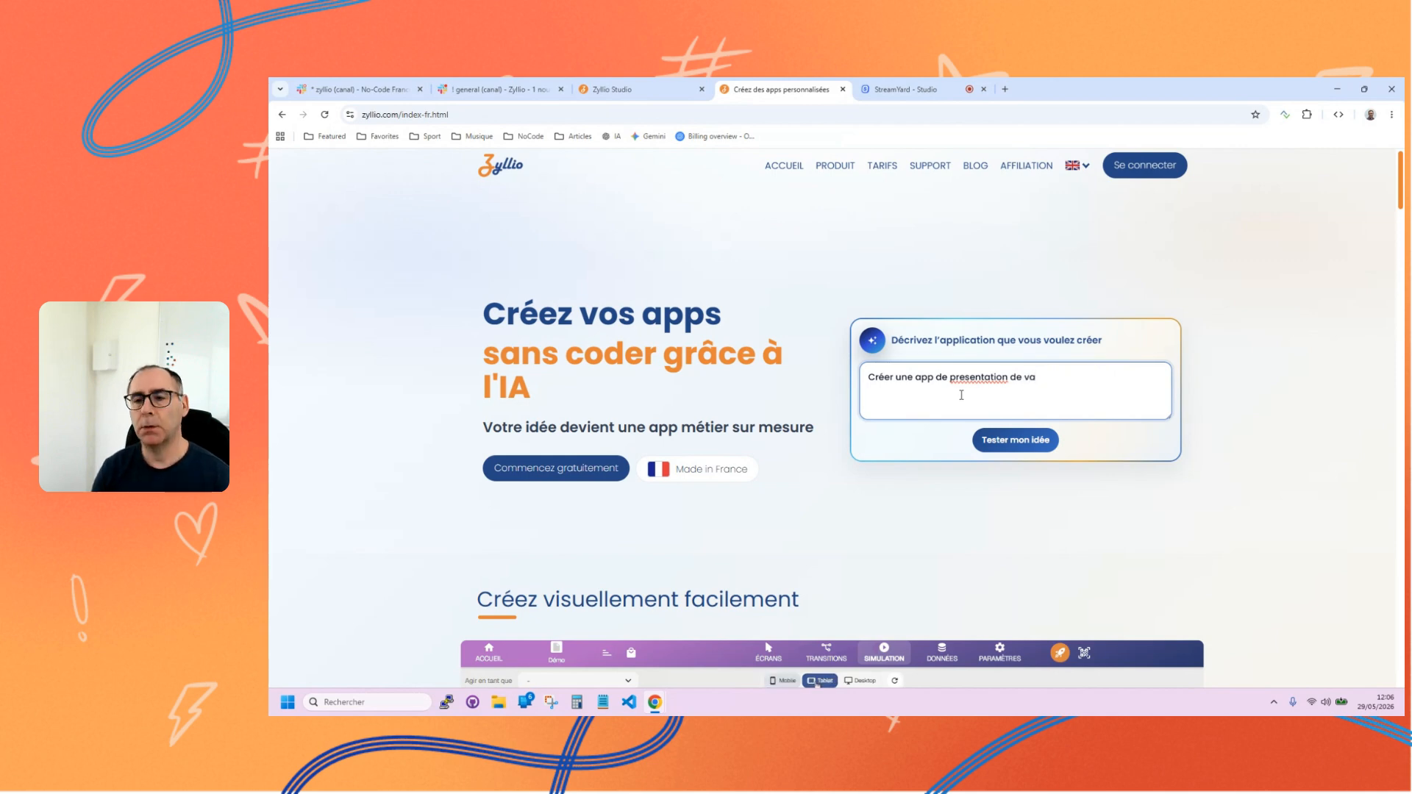
{"action": "type", "text": "cances"}
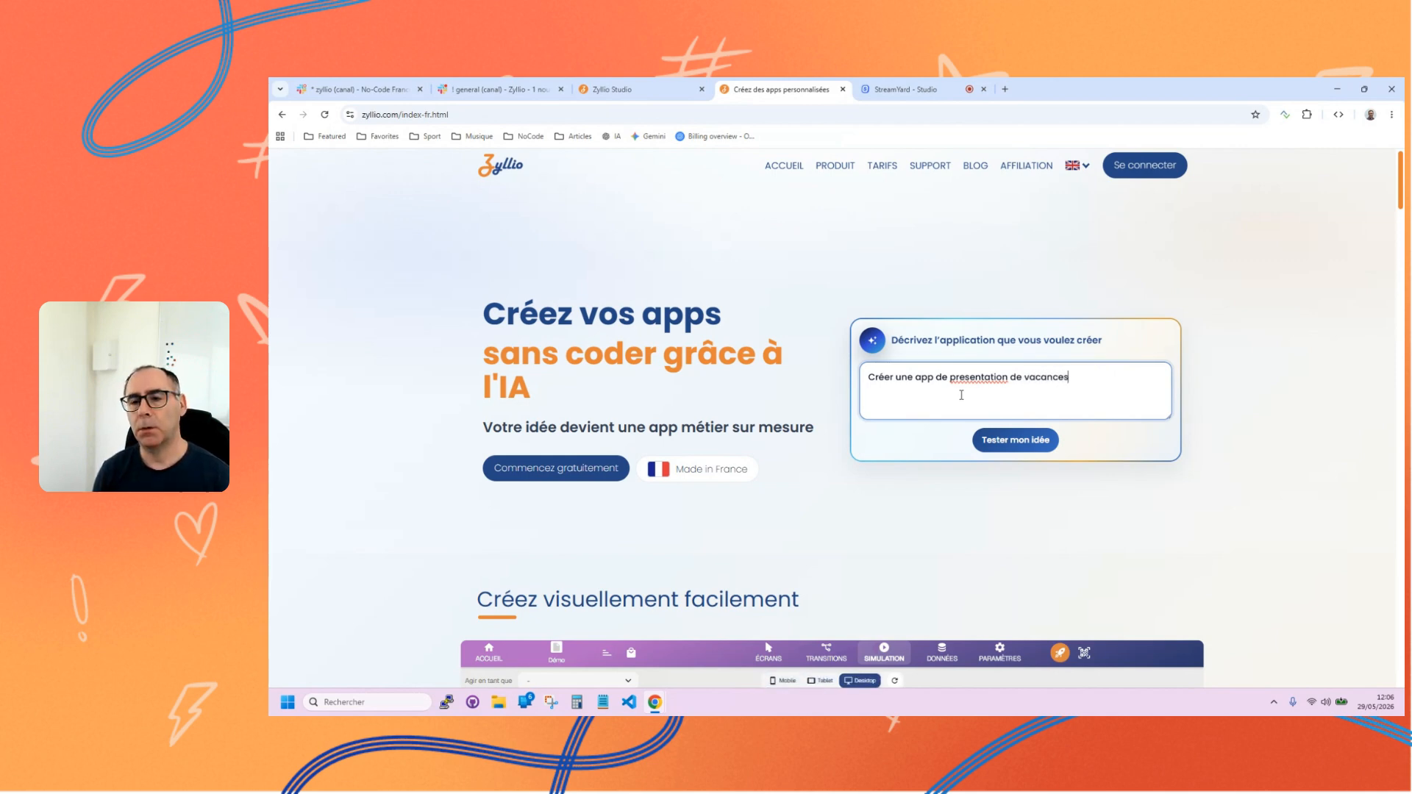
Insert the word "circuits" before "vacances" in the app description.
{"action": "key", "text": "ctrl+Left"}
{"action": "key", "text": "ctrl+Left"}
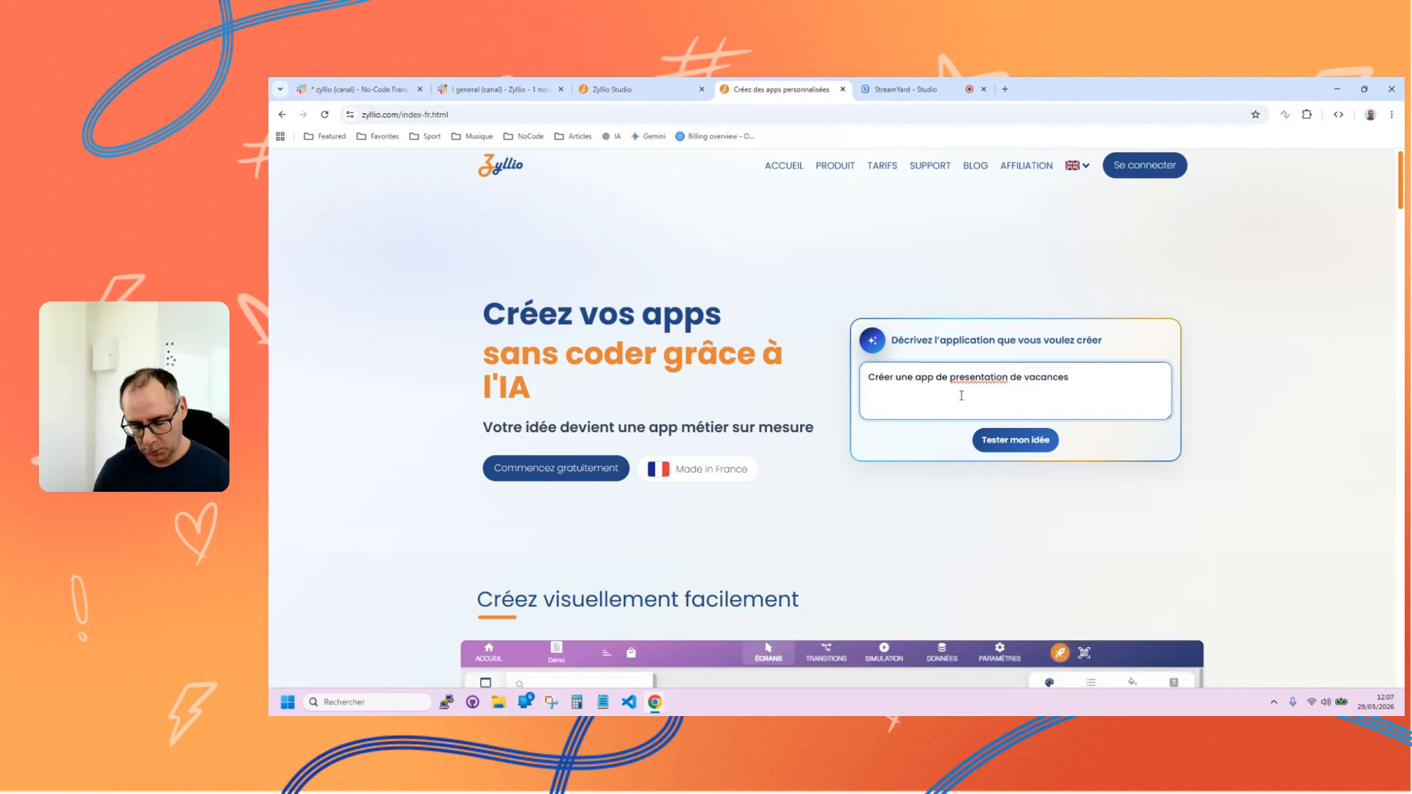
{"action": "type", "text": "projet"}
{"action": "key", "text": "BackSpace"}
{"action": "key", "text": "BackSpace"}
{"action": "key", "text": "BackSpace"}
{"action": "key", "text": "BackSpace"}
{"action": "key", "text": "BackSpace"}
{"action": "key", "text": "BackSpace"}
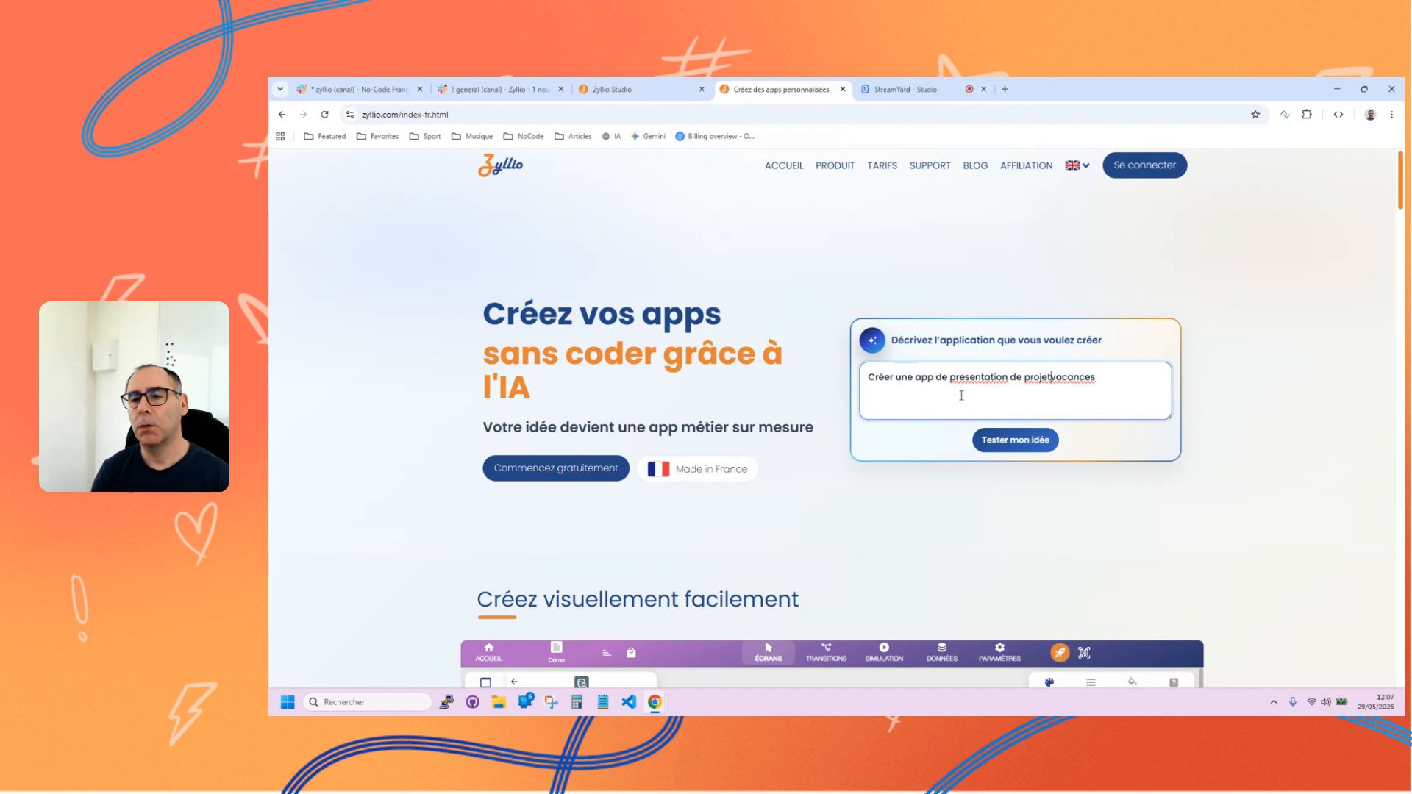
{"action": "type", "text": "cu"}
{"action": "key", "text": "BackSpace"}
{"action": "type", "text": "ircu"}
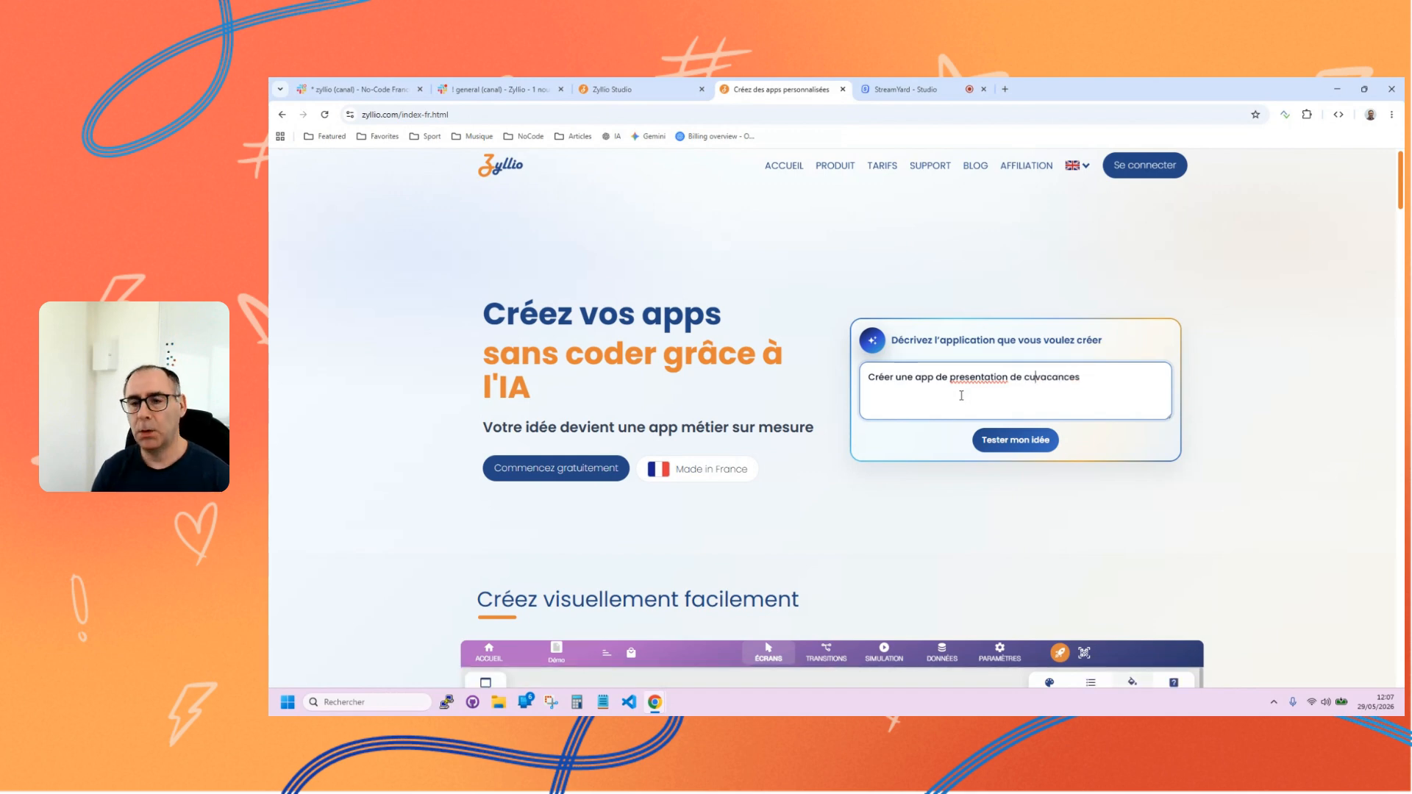
{"action": "type", "text": "it"}
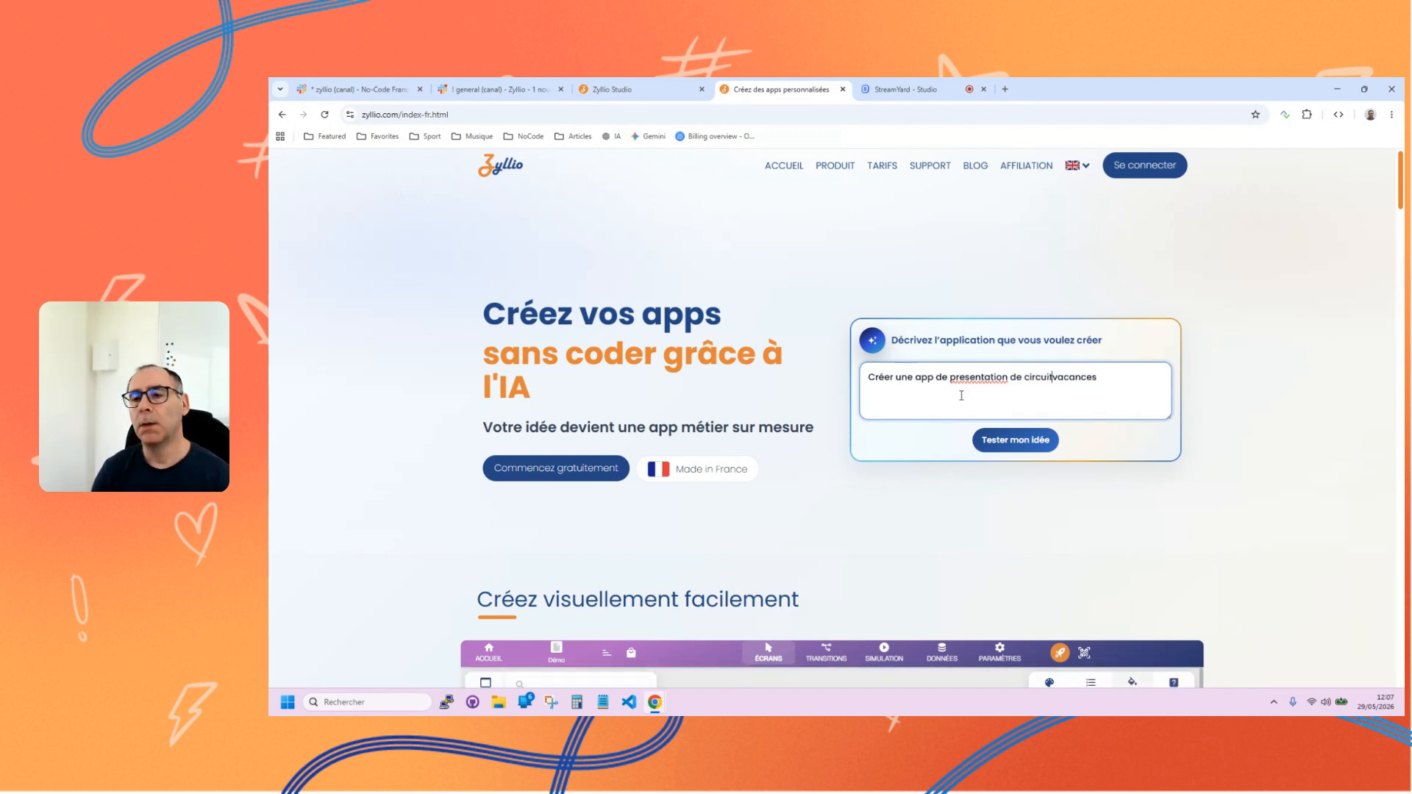
{"action": "type", "text": "s  avec "}
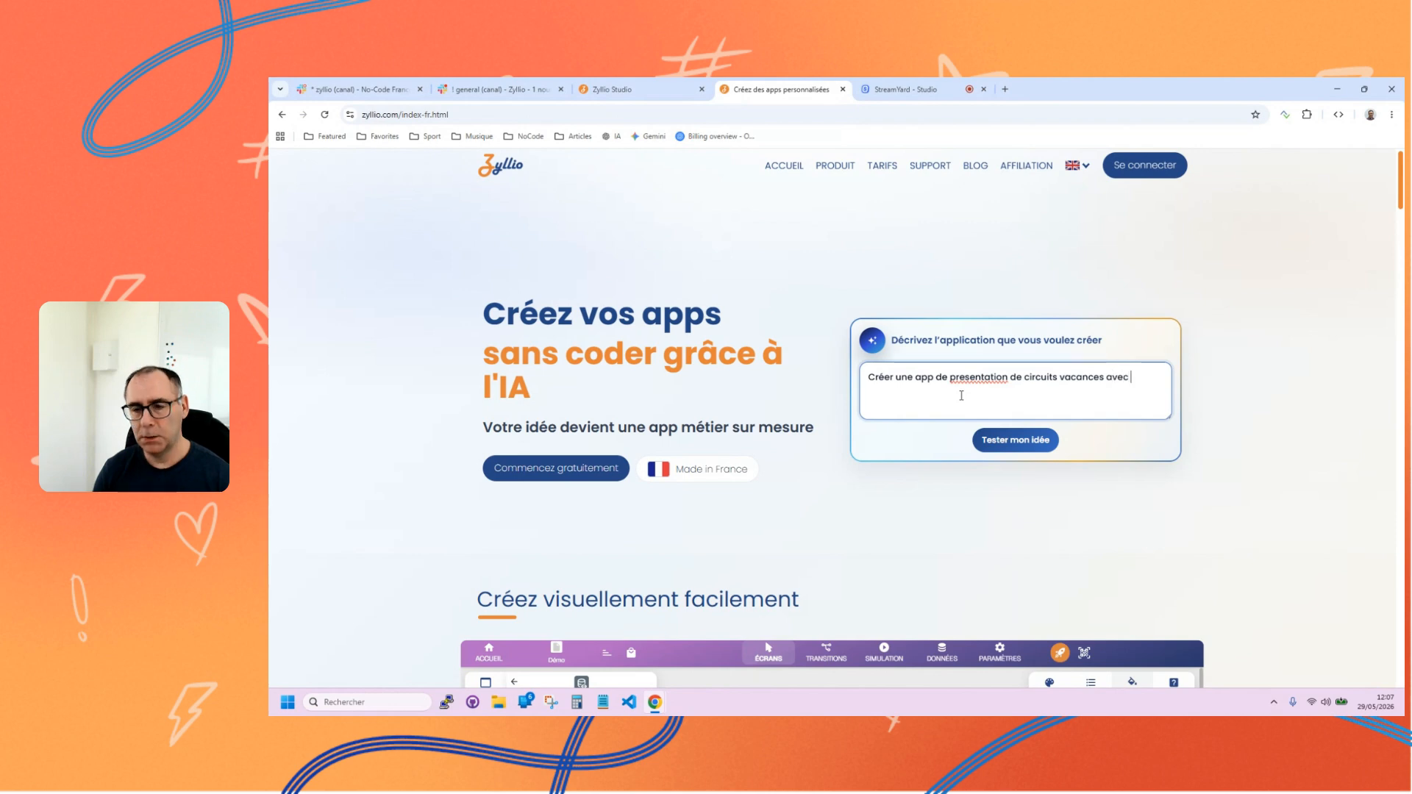
{"action": "type", "text": "des illus"}
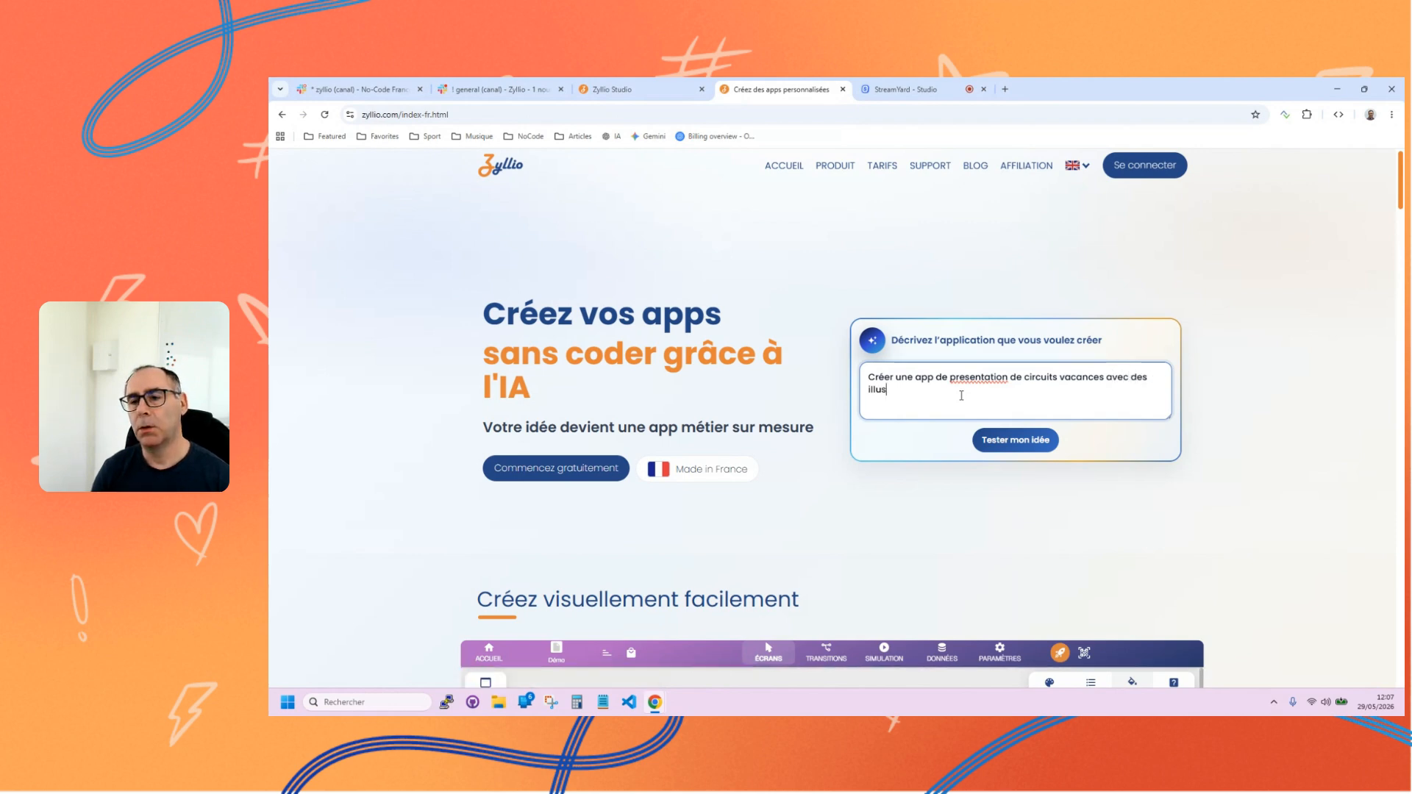
{"action": "type", "text": "at"}
Extend the end of the app description with "avec des illustration.".
{"action": "key", "text": "BackSpace"}
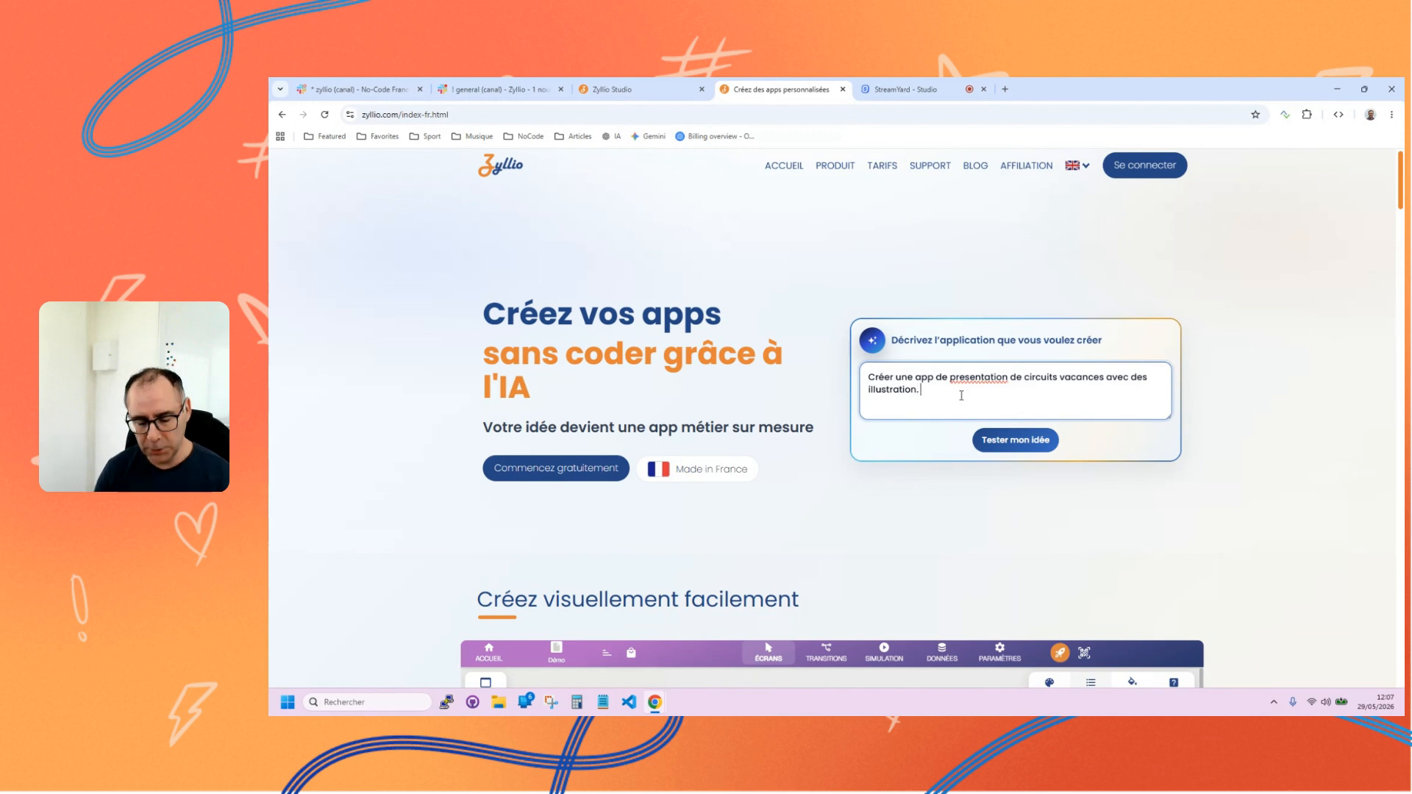
Add the sentence "Utilse le carousel quand approprié ." to the end of the app description.
{"action": "type", "text": "Utils"}
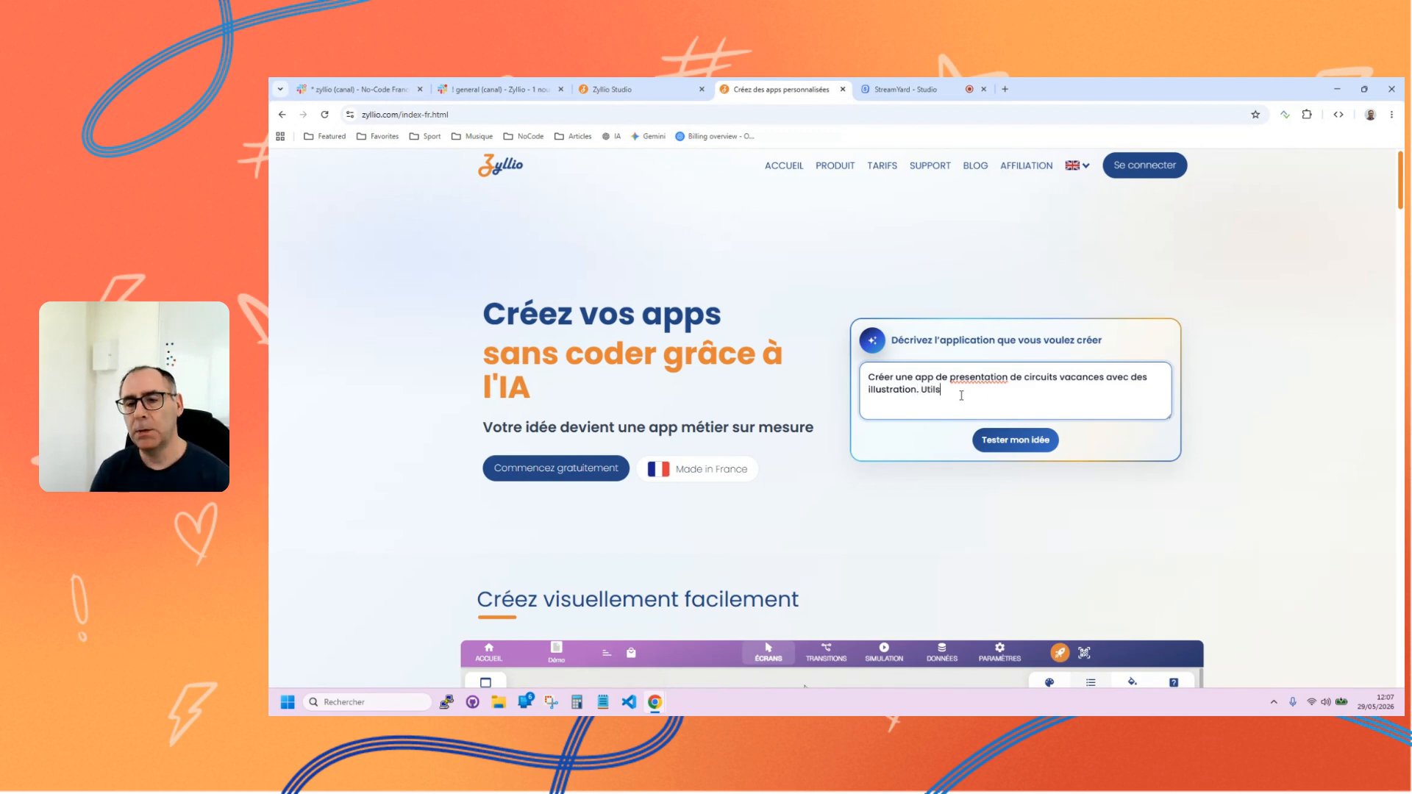
{"action": "type", "text": "e le ca"}
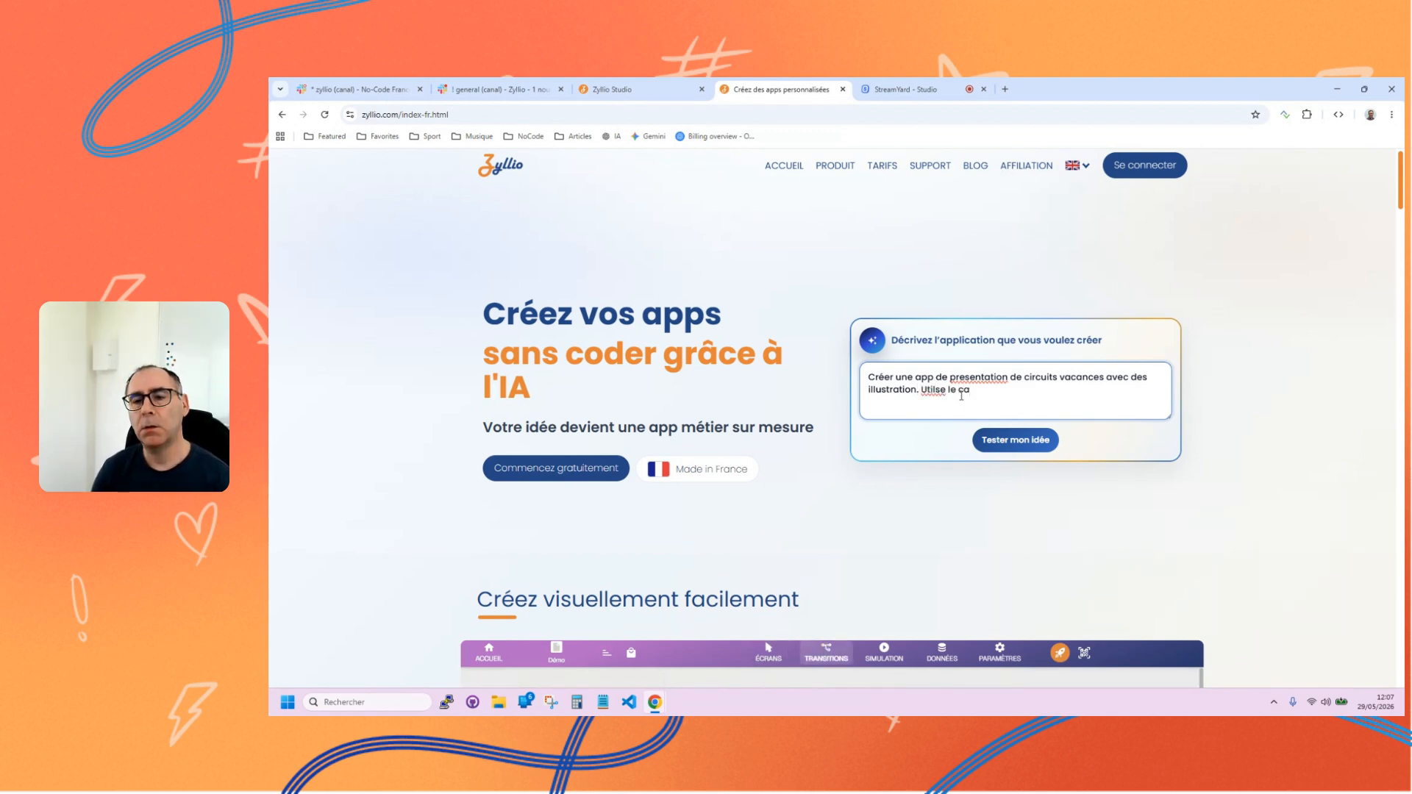
{"action": "type", "text": "rousel"}
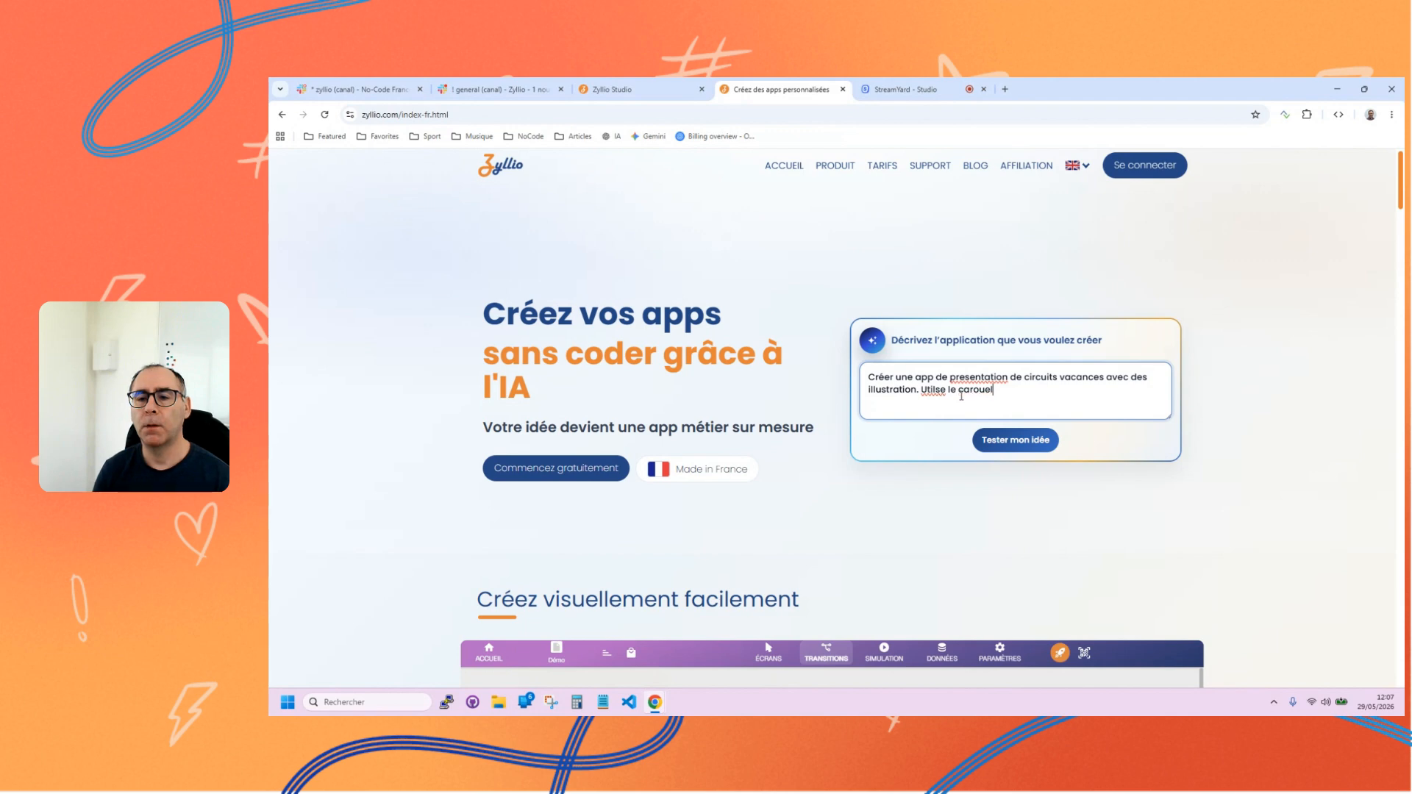
{"action": "type", "text": " q"}
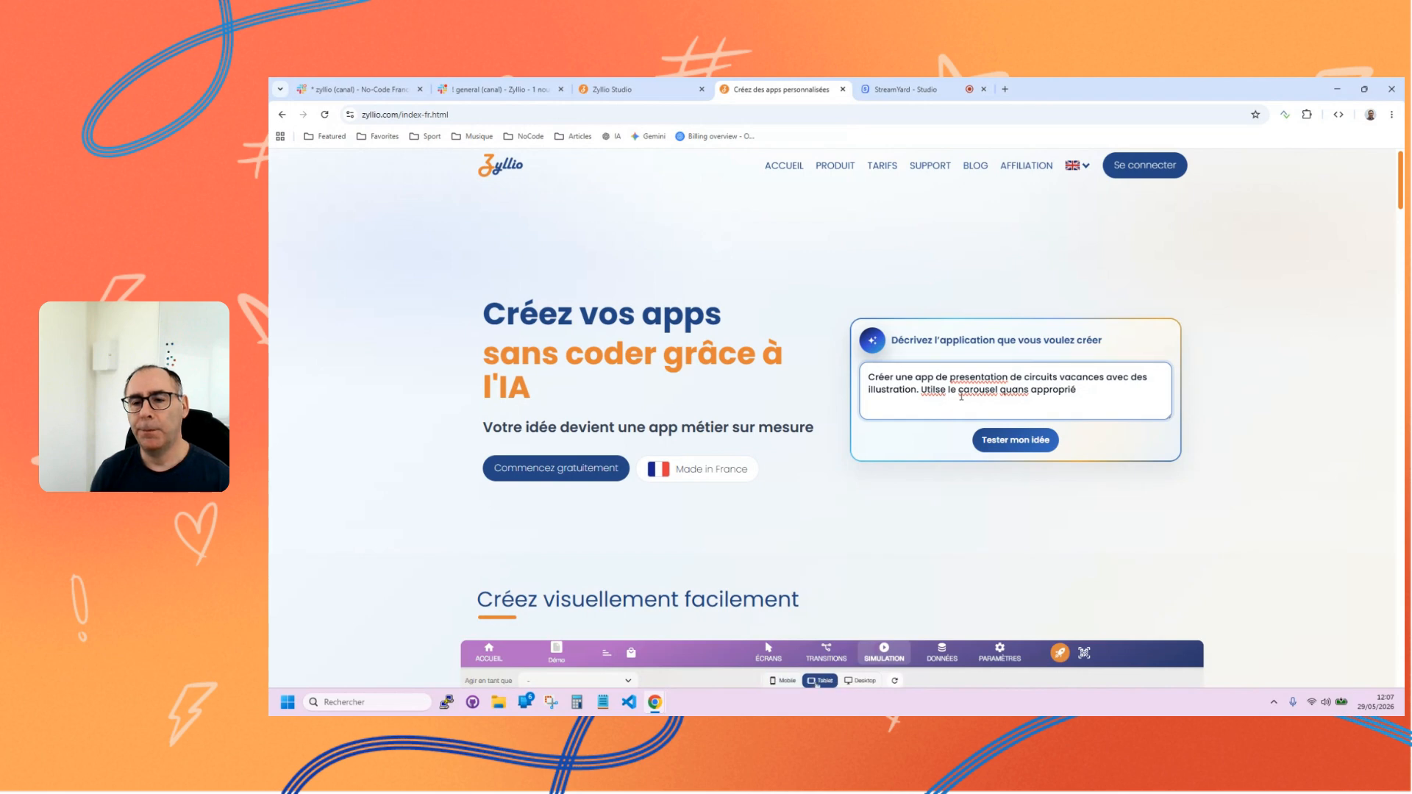
{"action": "type", "text": "uans"}
{"action": "key", "text": "BackSpace"}
{"action": "type", "text": "d"}
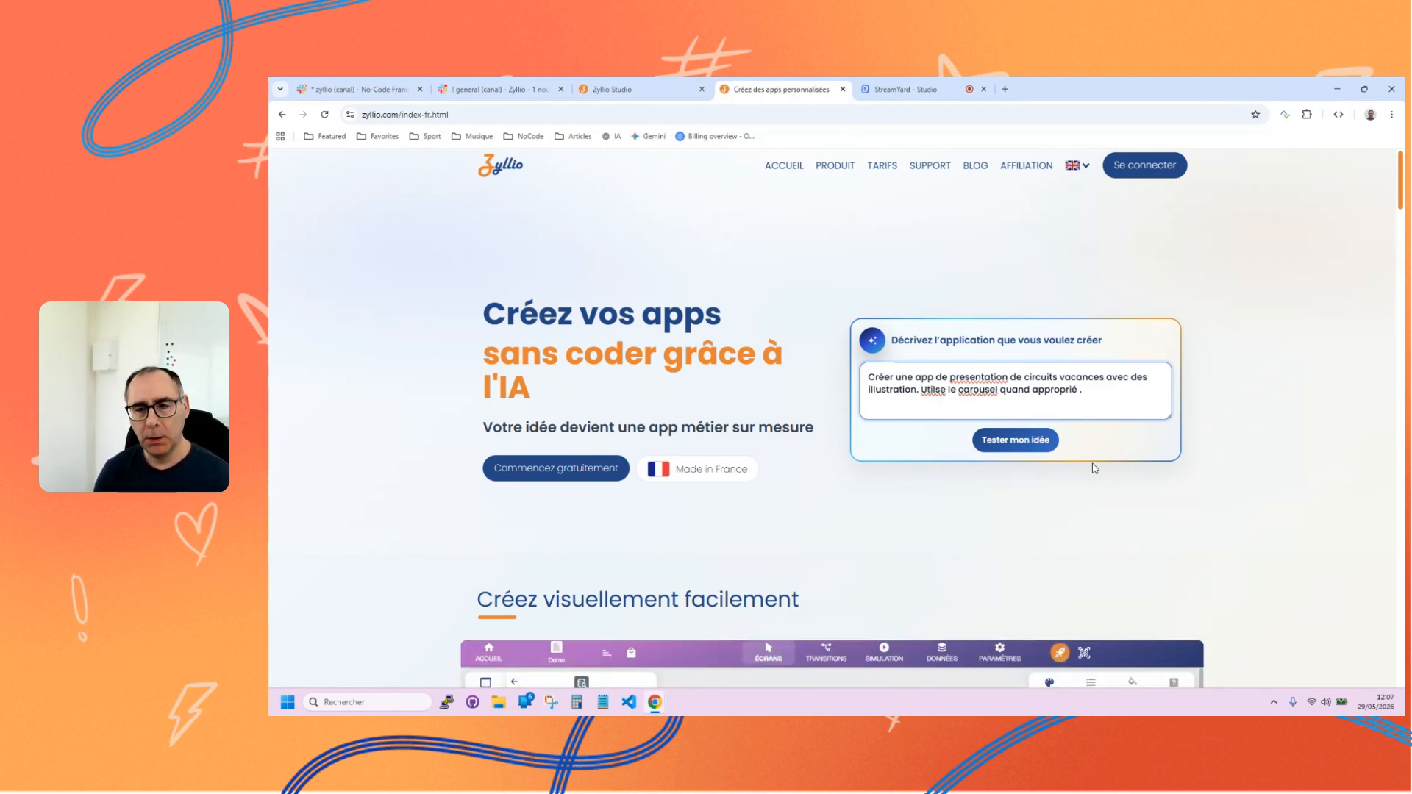
Add the sentence "Ajoute des écrans de onboarding sympa." to the end of the app description.
{"action": "type", "text": "joute des "}
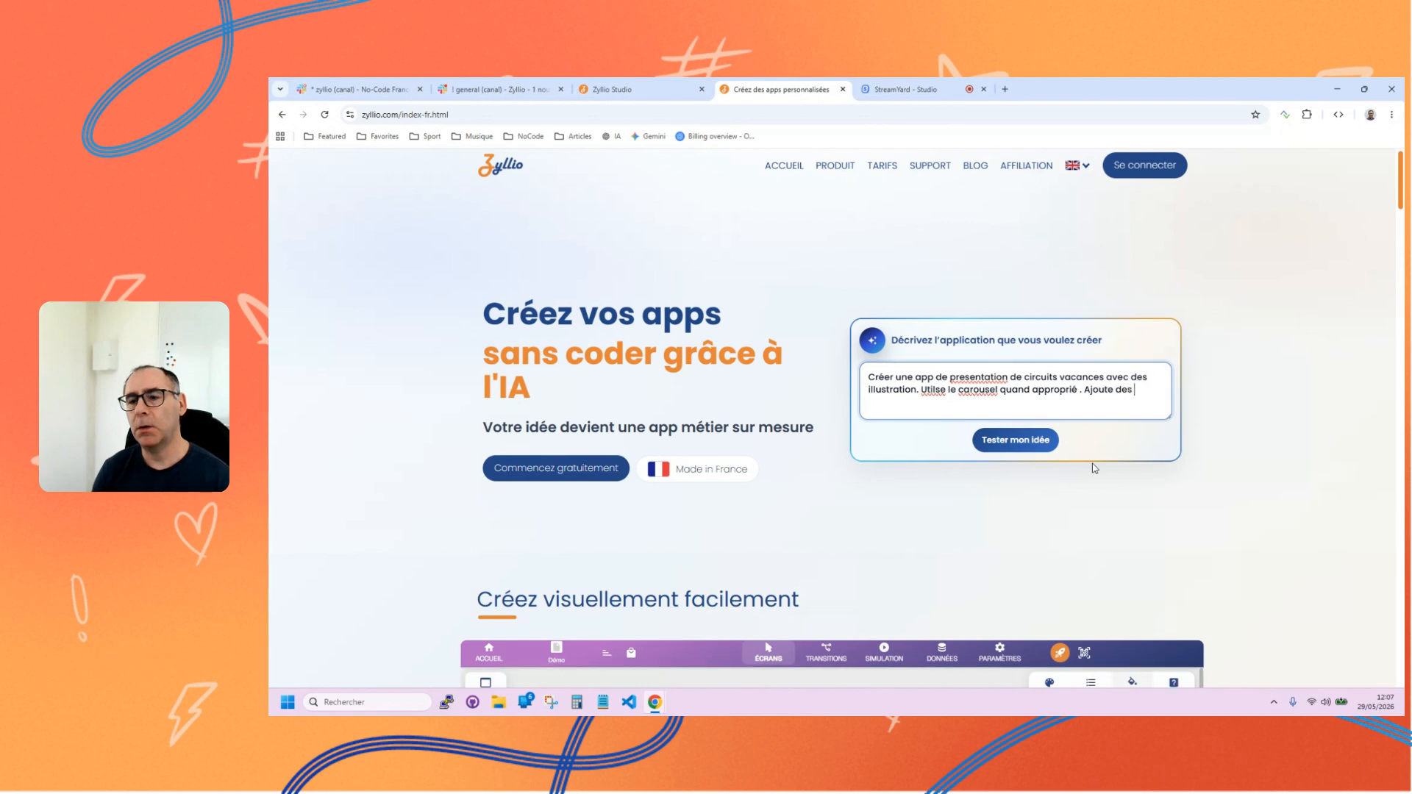
{"action": "type", "text": "écrans "}
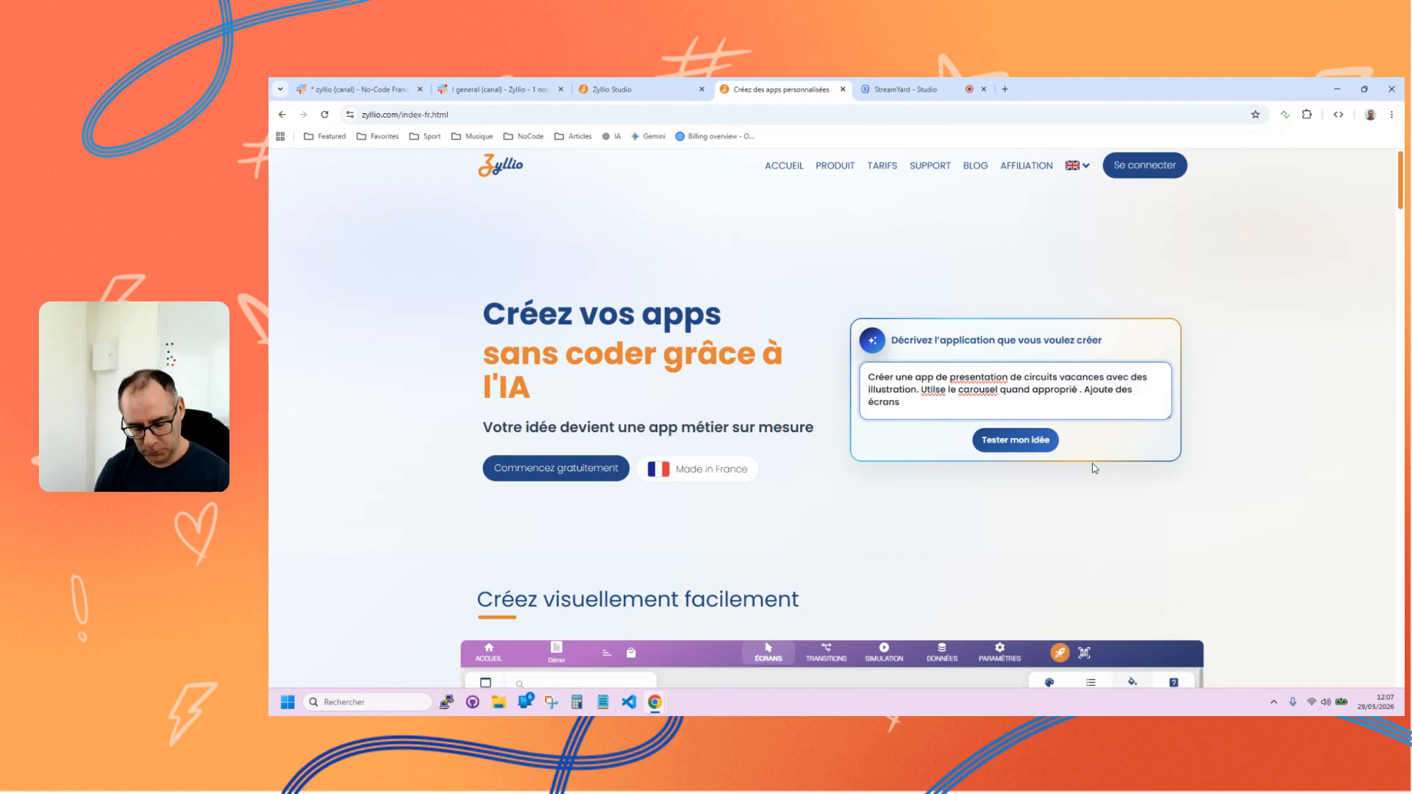
{"action": "type", "text": "de onboarding "}
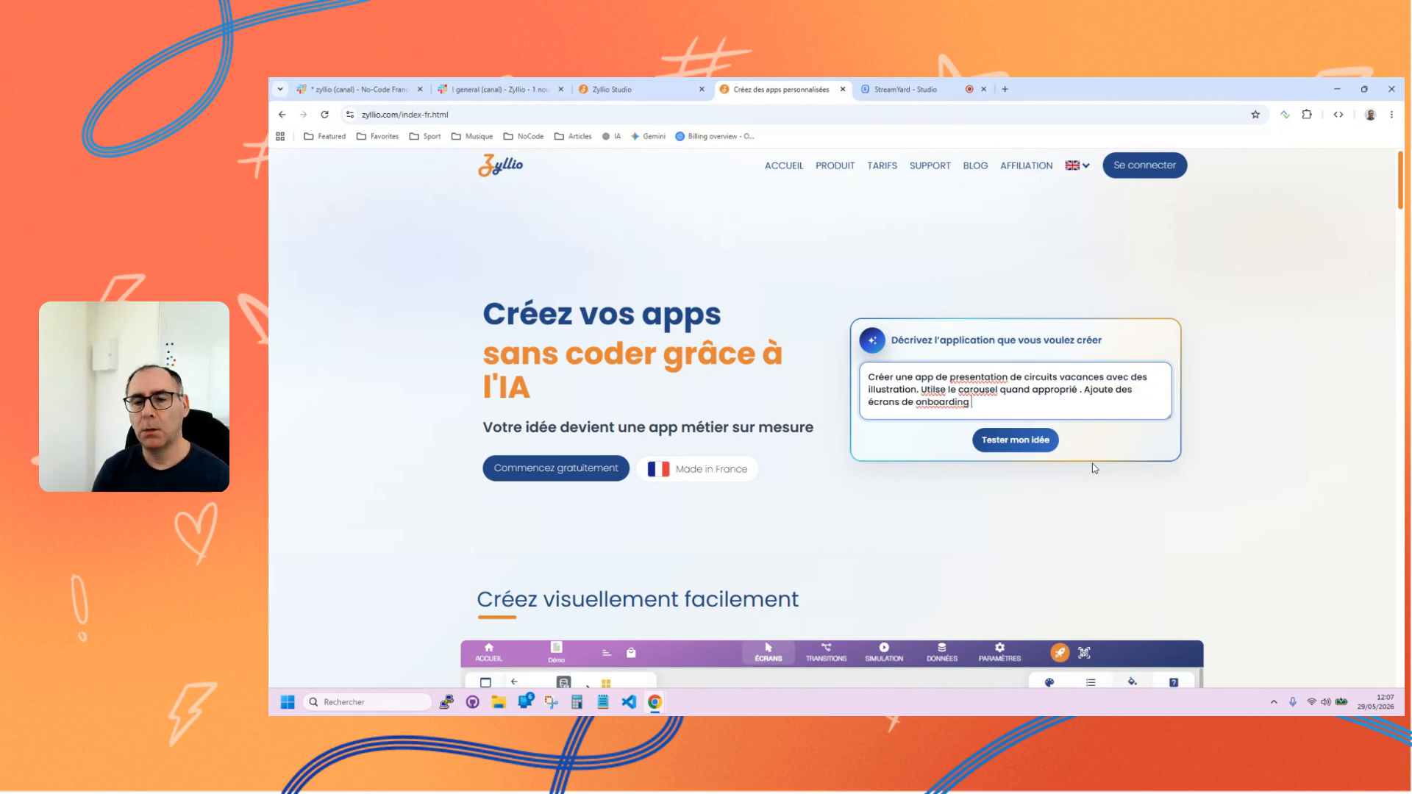
{"action": "type", "text": "sympa."}
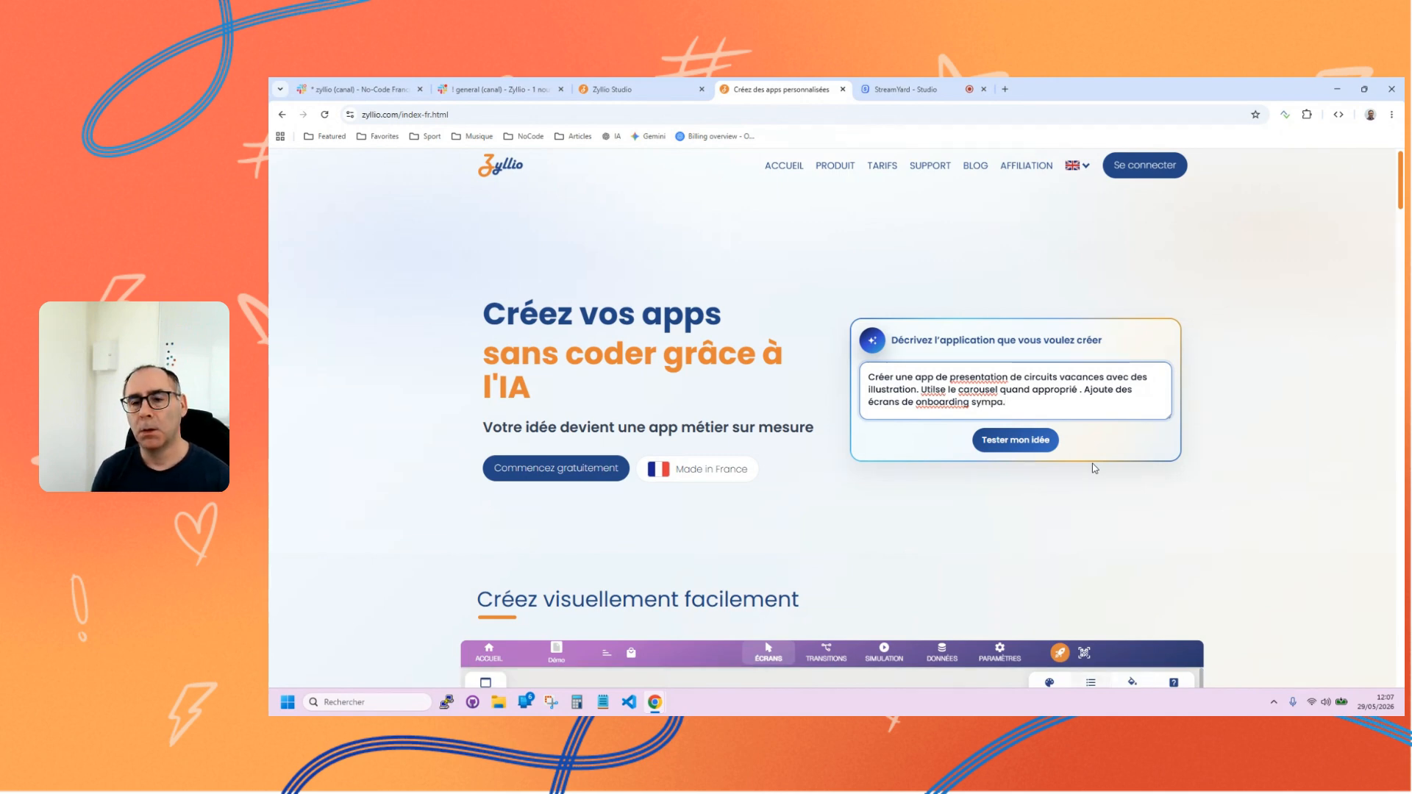
Submit the idea by signing in with the first listed Google account and start generating the app from the description.
{"action": "left_click", "coordinate": [1033, 439]}
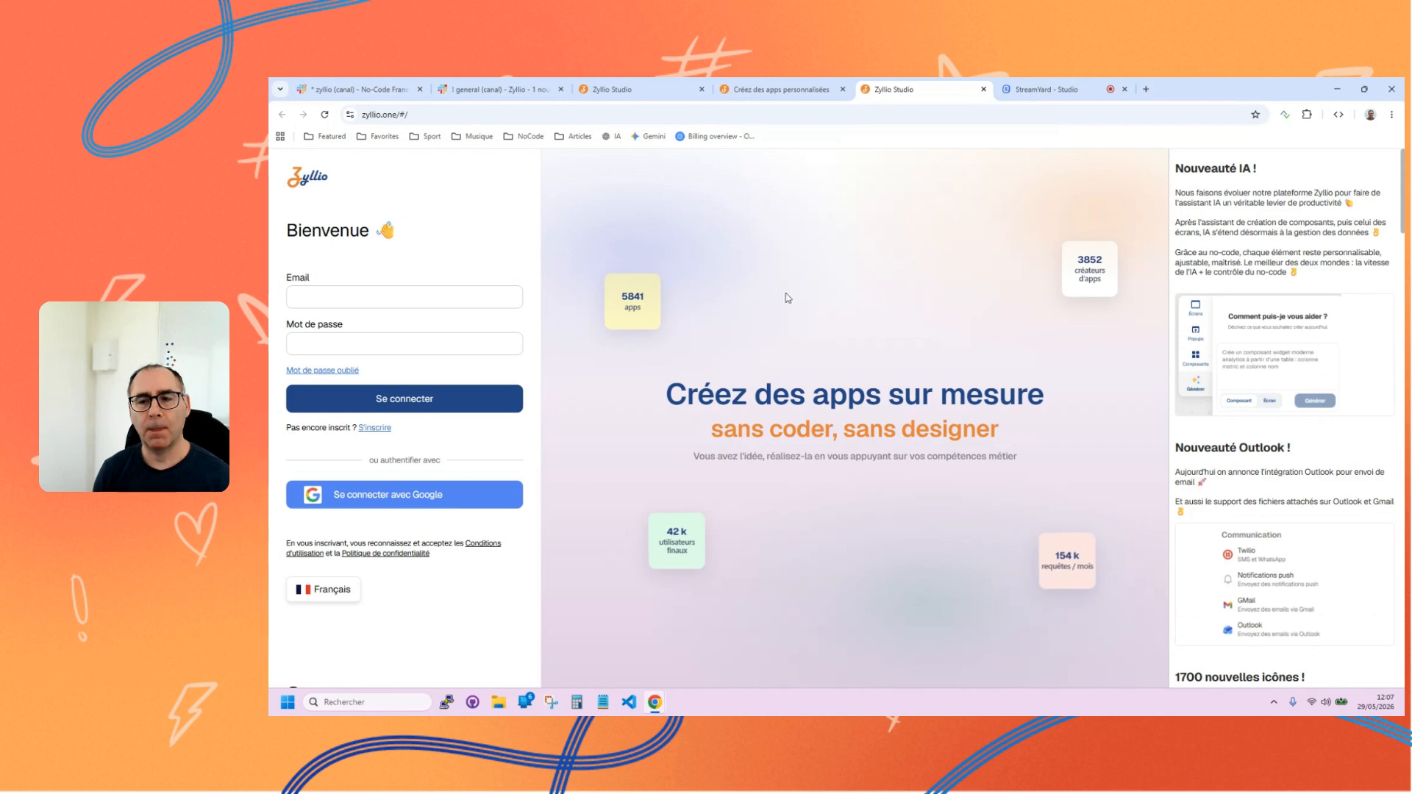
{"action": "left_click", "coordinate": [407, 507]}
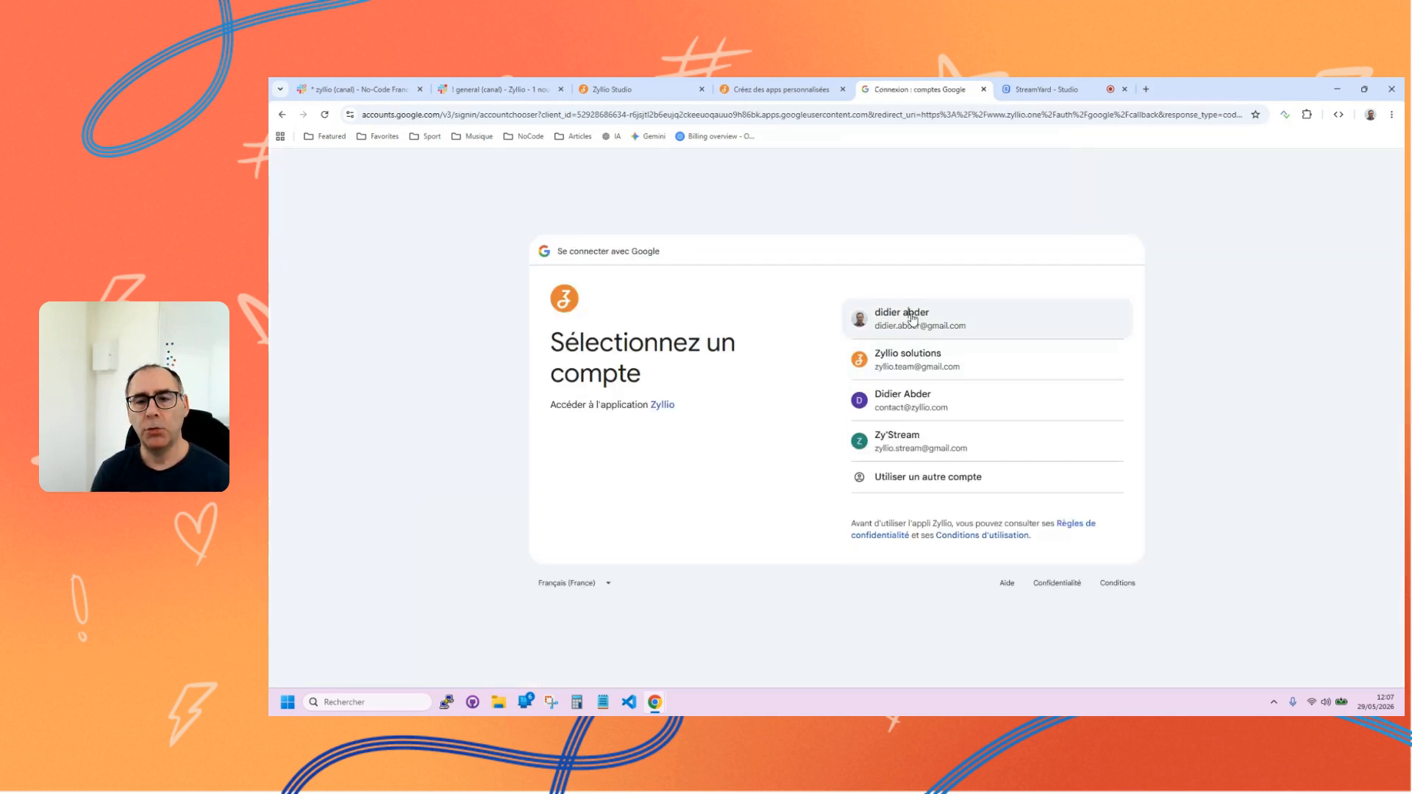
{"action": "left_click", "coordinate": [911, 316]}
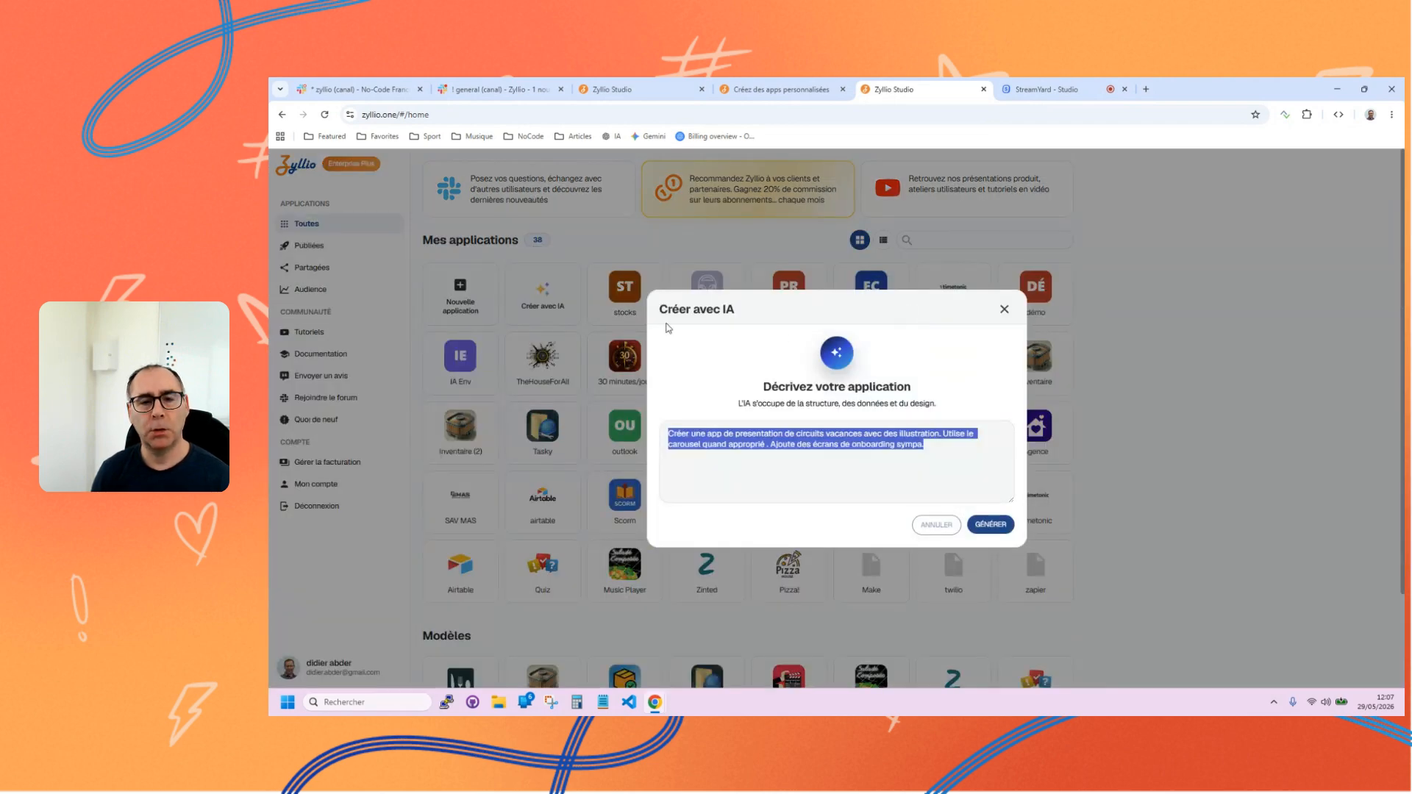
{"action": "left_click", "coordinate": [991, 525]}
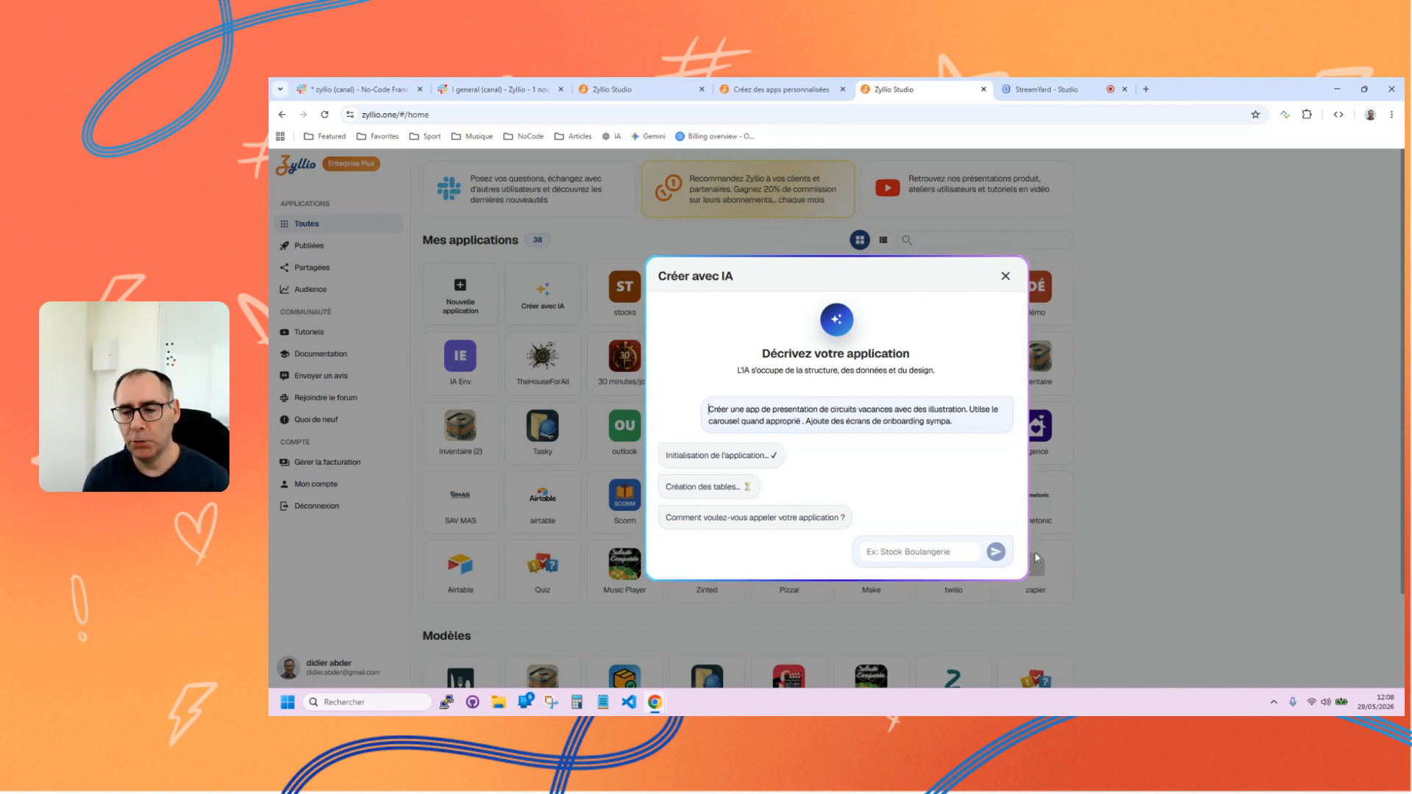
{"action": "left_click", "coordinate": [919, 551]}
{"action": "type", "text": "Va"}
{"action": "key", "text": "BackSpace"}
{"action": "key", "text": "BackSpace"}
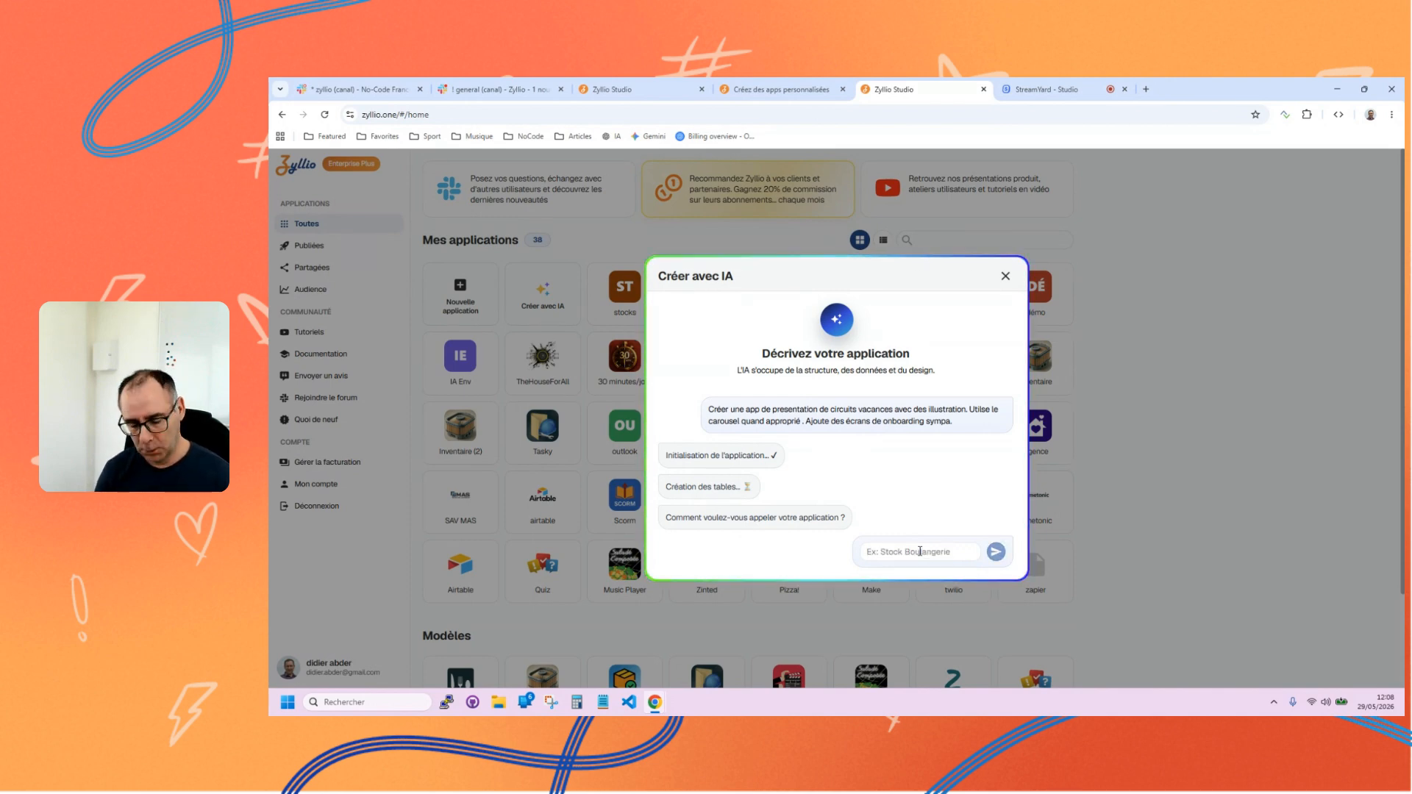
{"action": "type", "text": "Meille"}
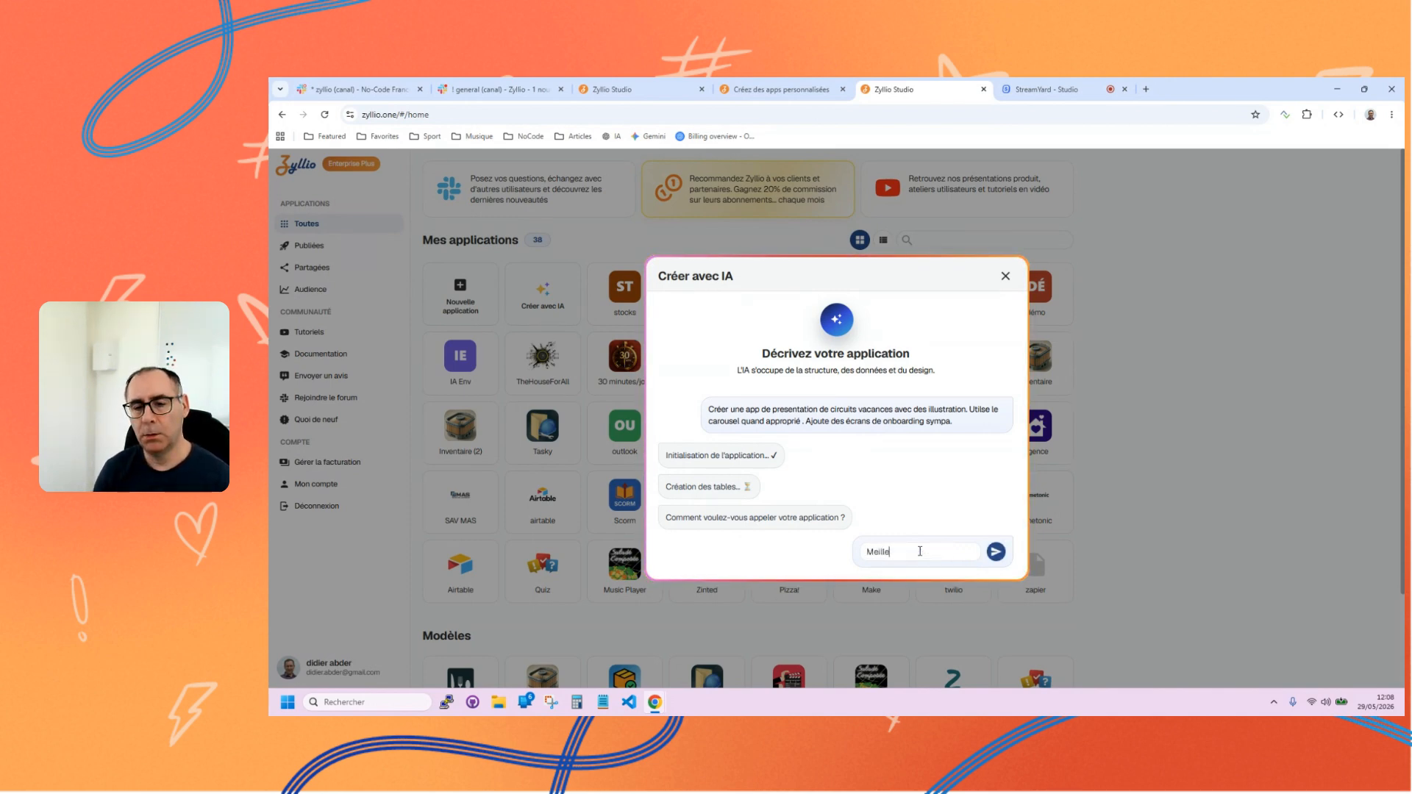
{"action": "key", "text": "BackSpace"}
{"action": "key", "text": "BackSpace"}
{"action": "key", "text": "BackSpace"}
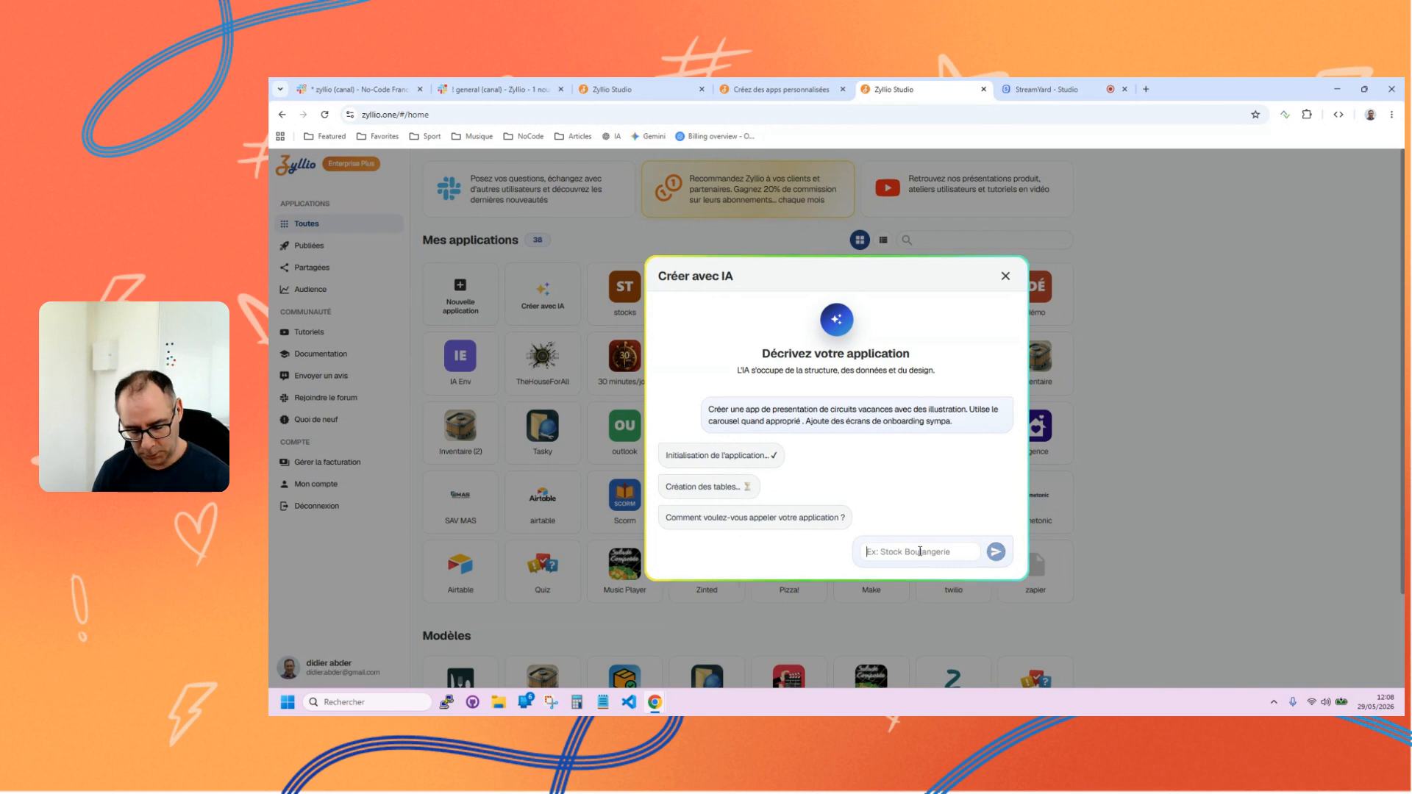
Name the application "Vacances +" and choose the green theme between Shrine and Smooth.
{"action": "type", "text": "Vacan"}
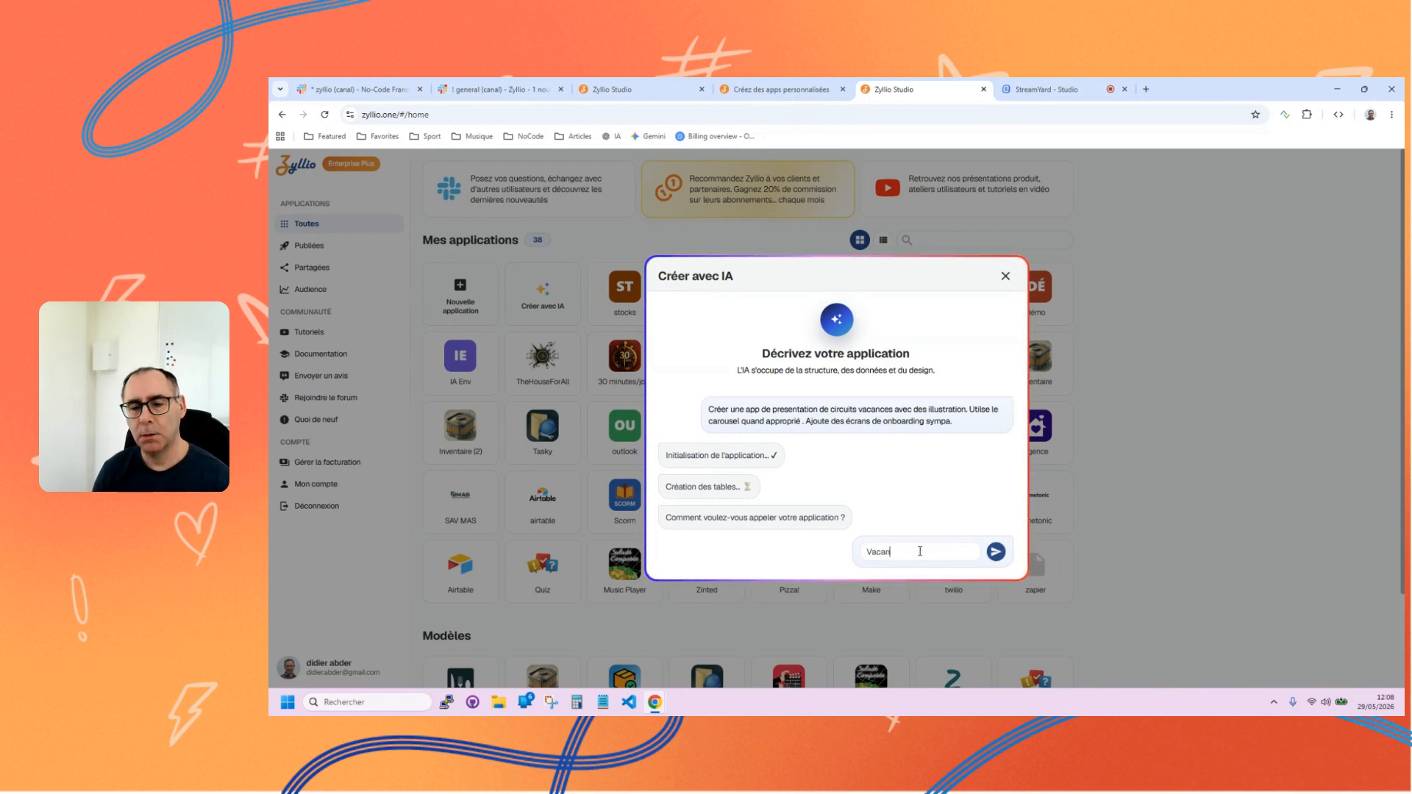
{"action": "type", "text": "ces +"}
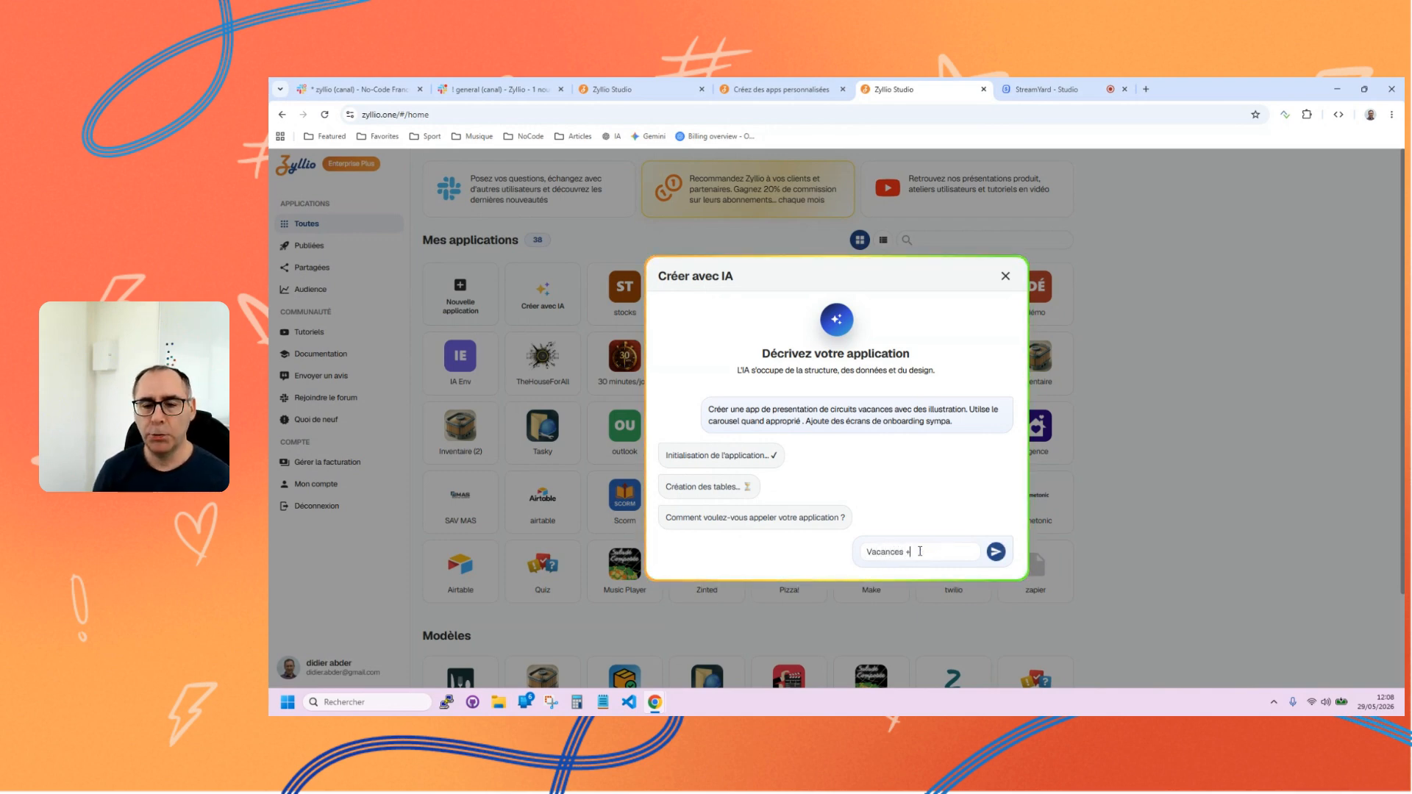
{"action": "left_click", "coordinate": [998, 557]}
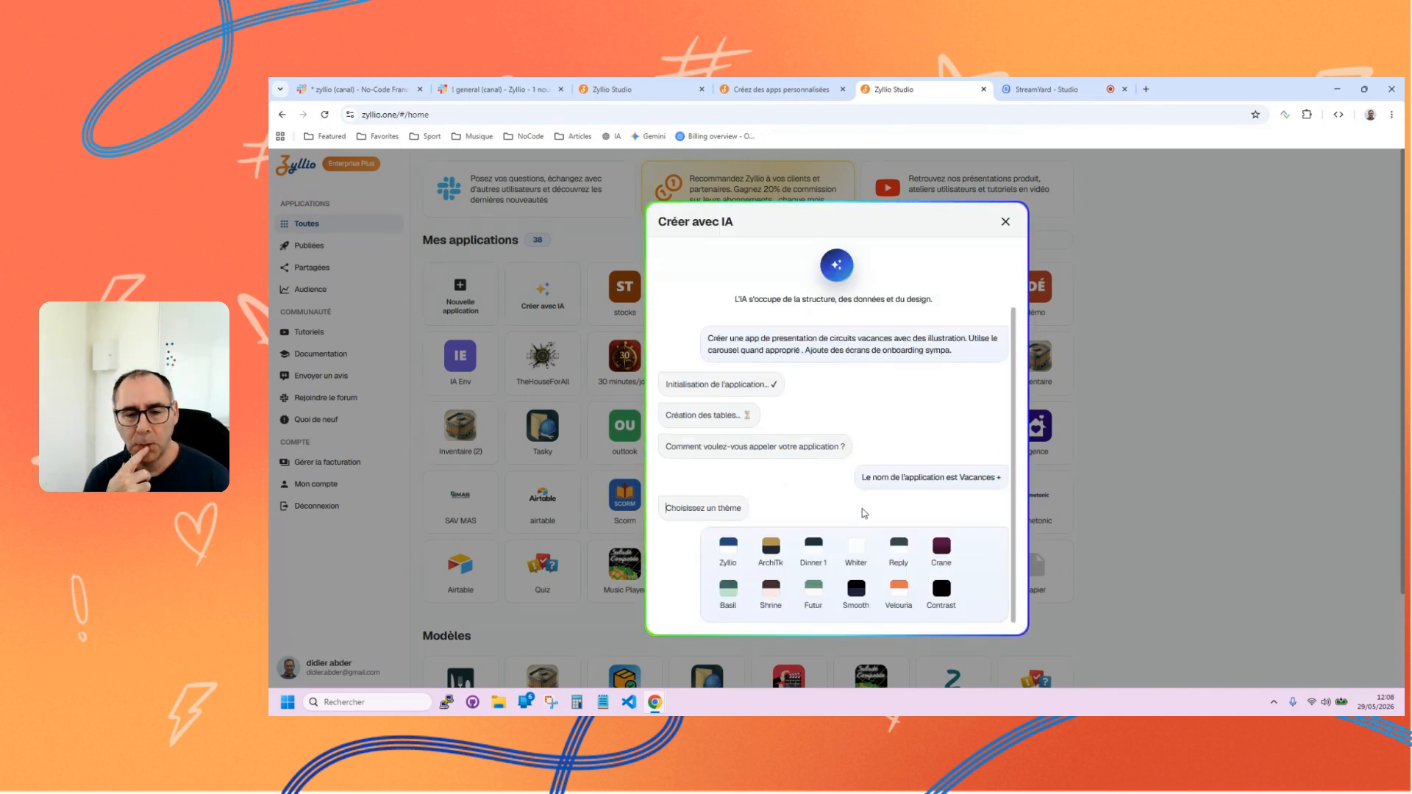
{"action": "left_click", "coordinate": [814, 601]}
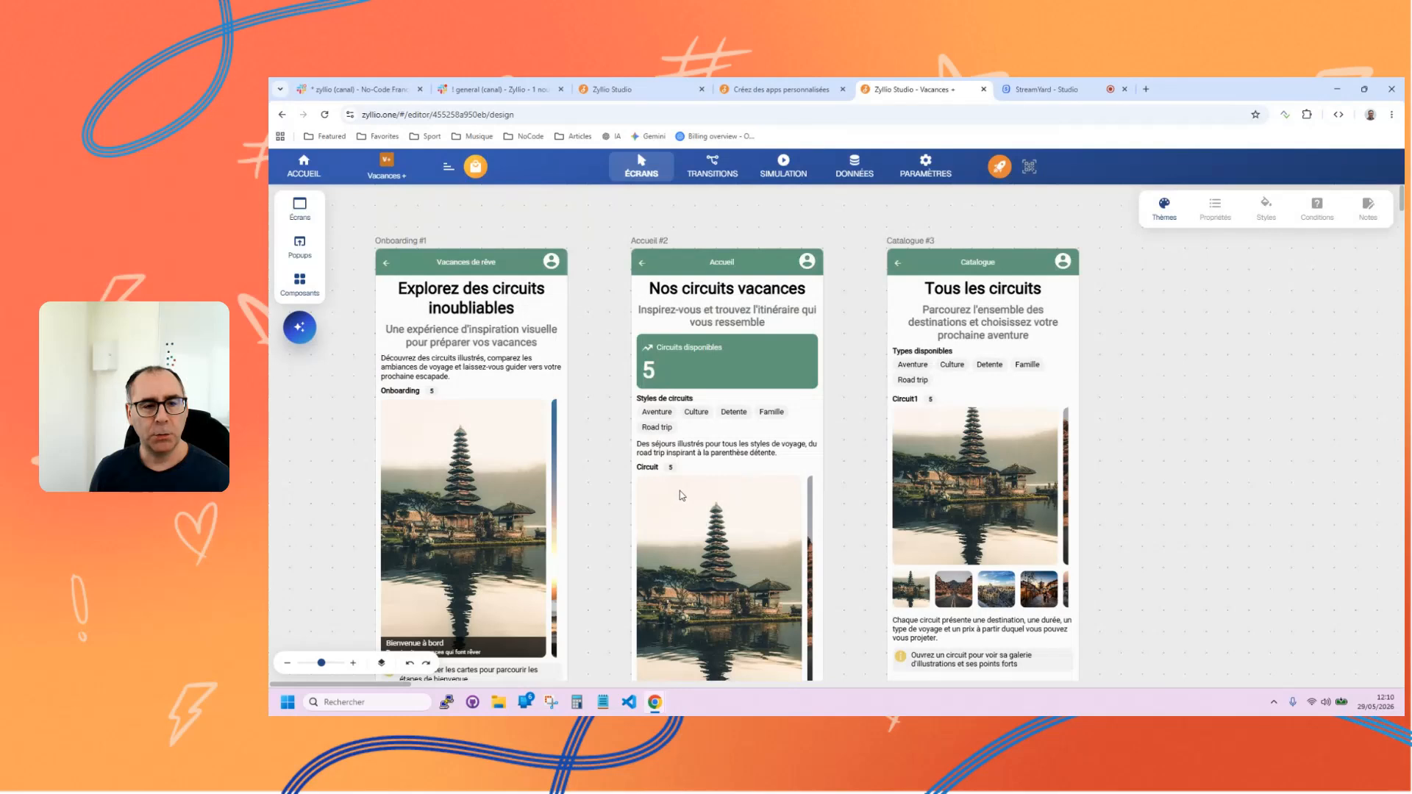
Simulate the generated app on mobile and go through the onboarding screen's carousel cards.
{"action": "left_click", "coordinate": [783, 166]}
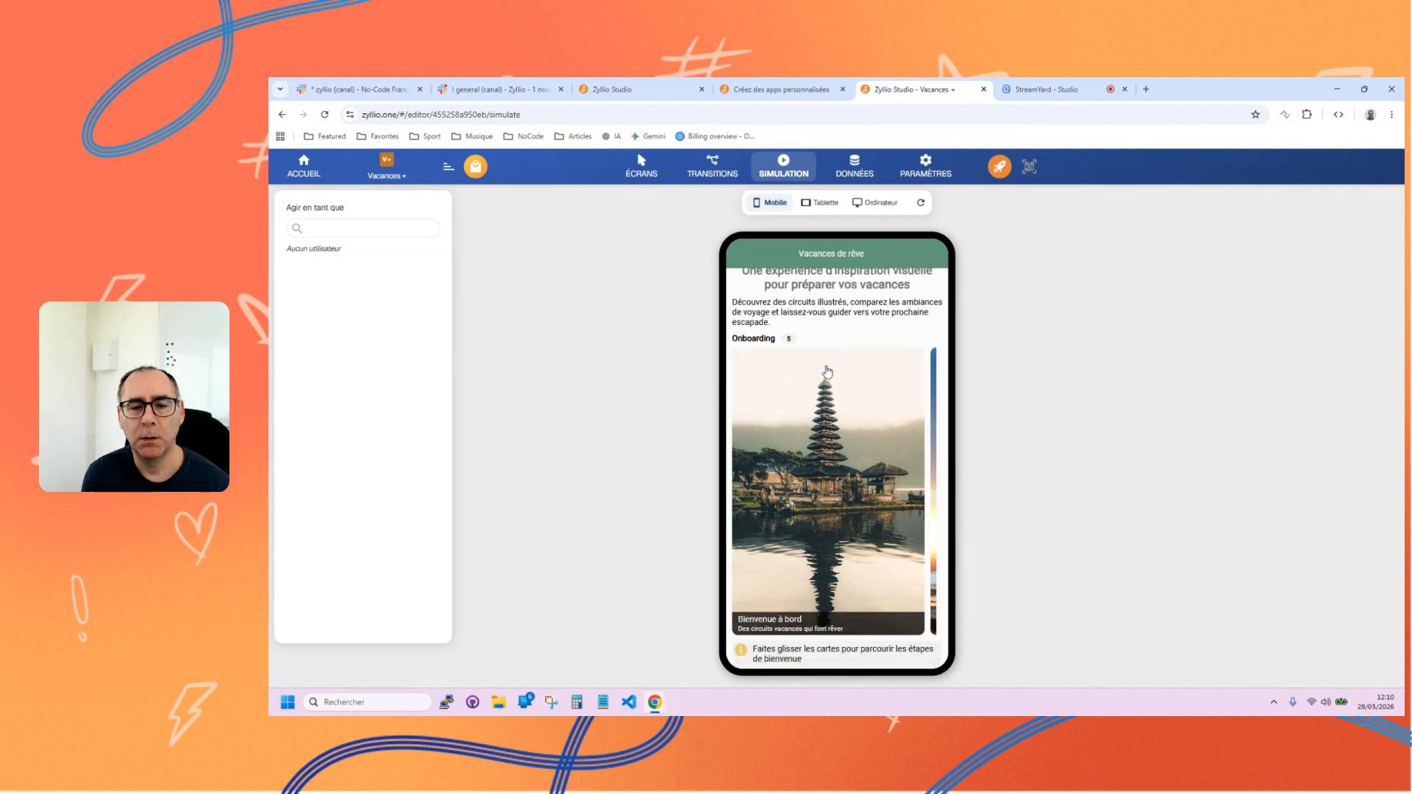
{"action": "scroll", "coordinate": [790, 368], "scroll_direction": "down", "scroll_amount": 3}
{"action": "scroll", "coordinate": [827, 364], "scroll_direction": "up", "scroll_amount": 2}
{"action": "scroll", "coordinate": [828, 373], "scroll_direction": "down", "scroll_amount": 2}
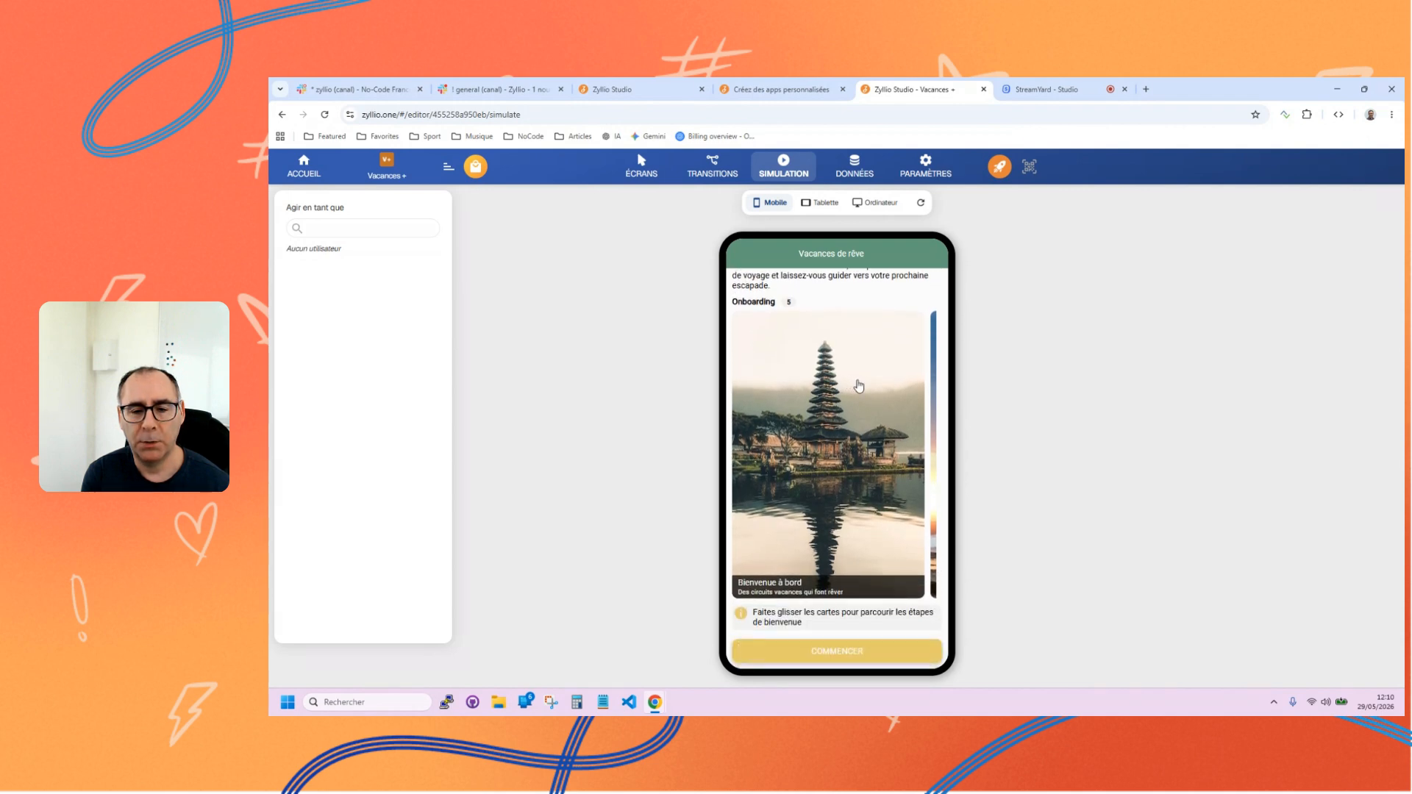
{"action": "left_click_drag", "start_coordinate": [882, 421], "coordinate": [757, 428]}
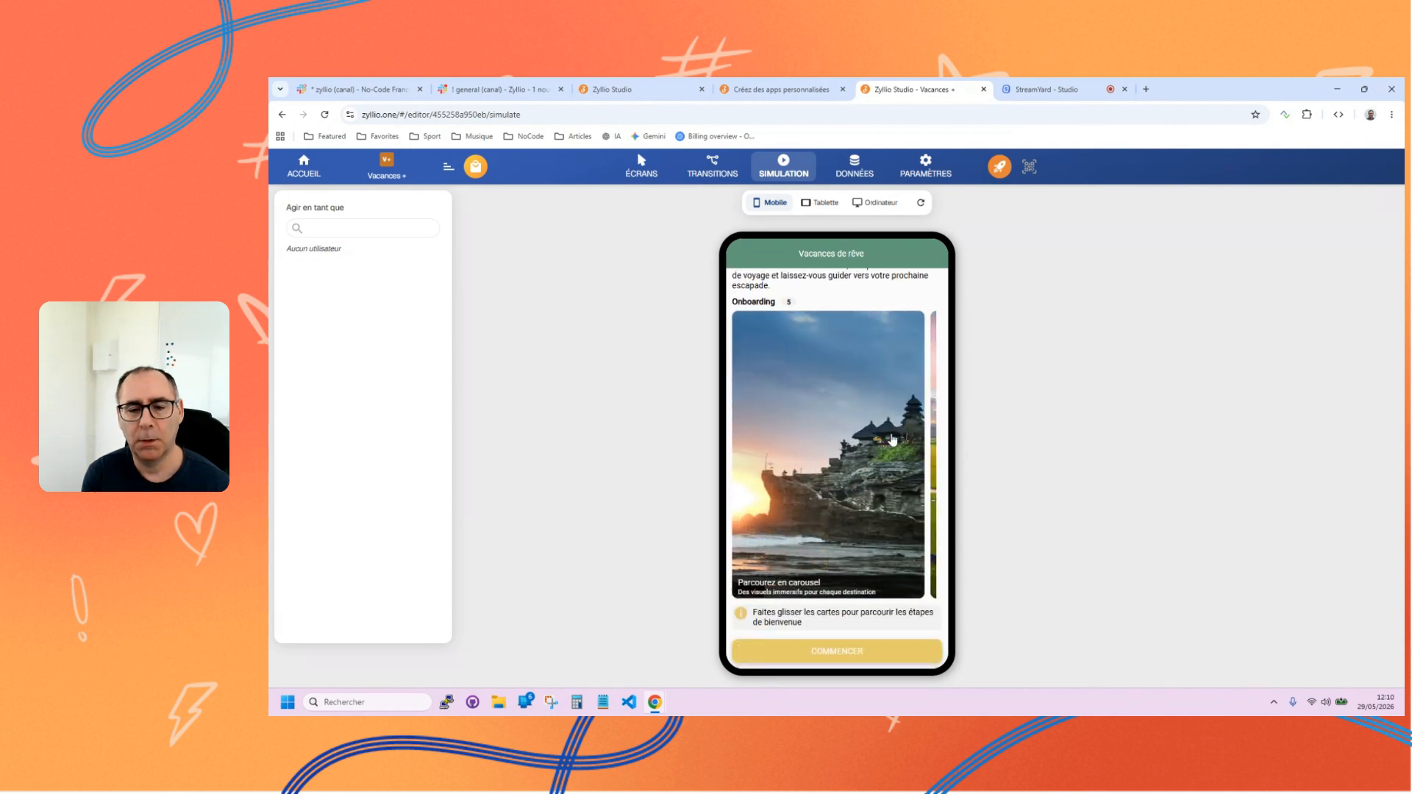
{"action": "left_click_drag", "start_coordinate": [912, 440], "coordinate": [806, 451]}
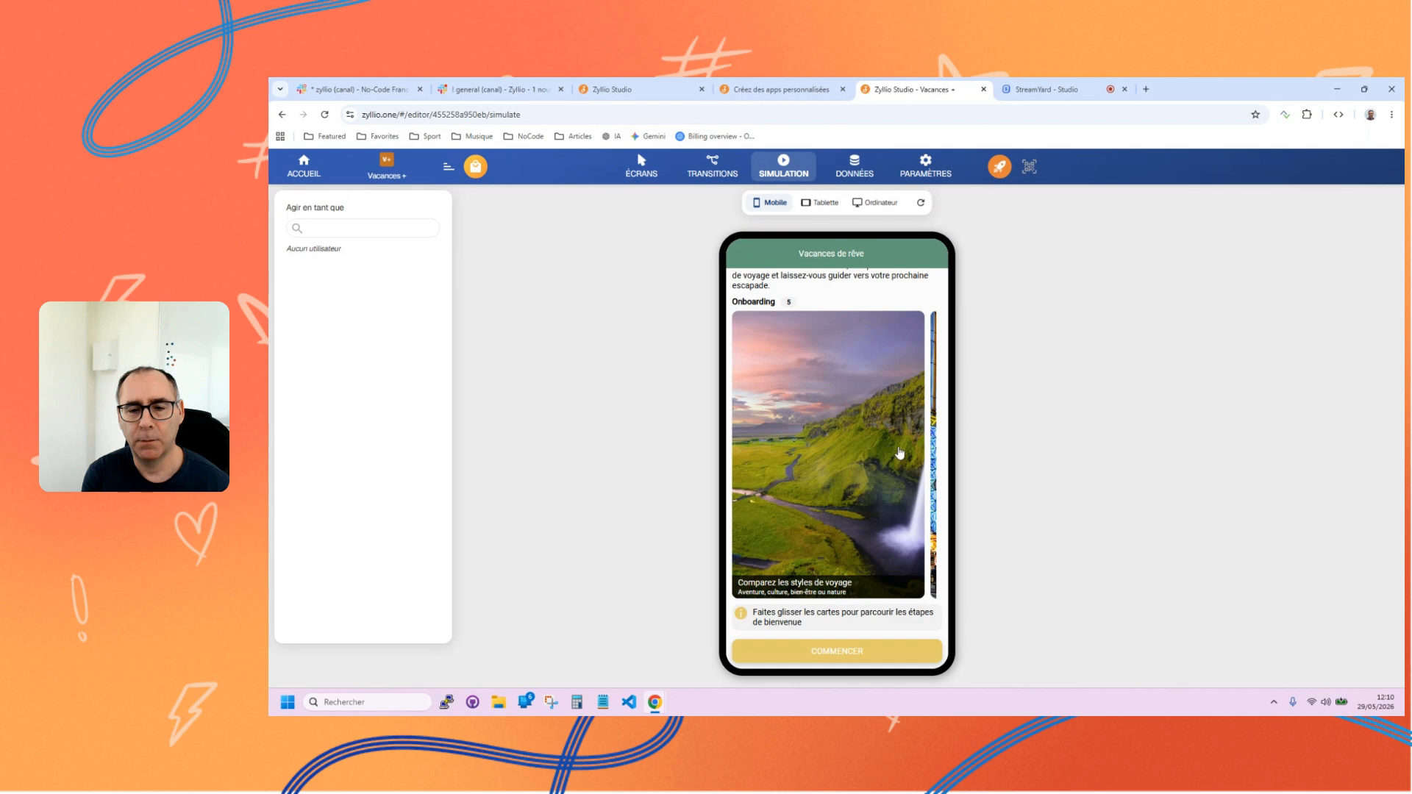
{"action": "left_click_drag", "start_coordinate": [910, 450], "coordinate": [804, 460]}
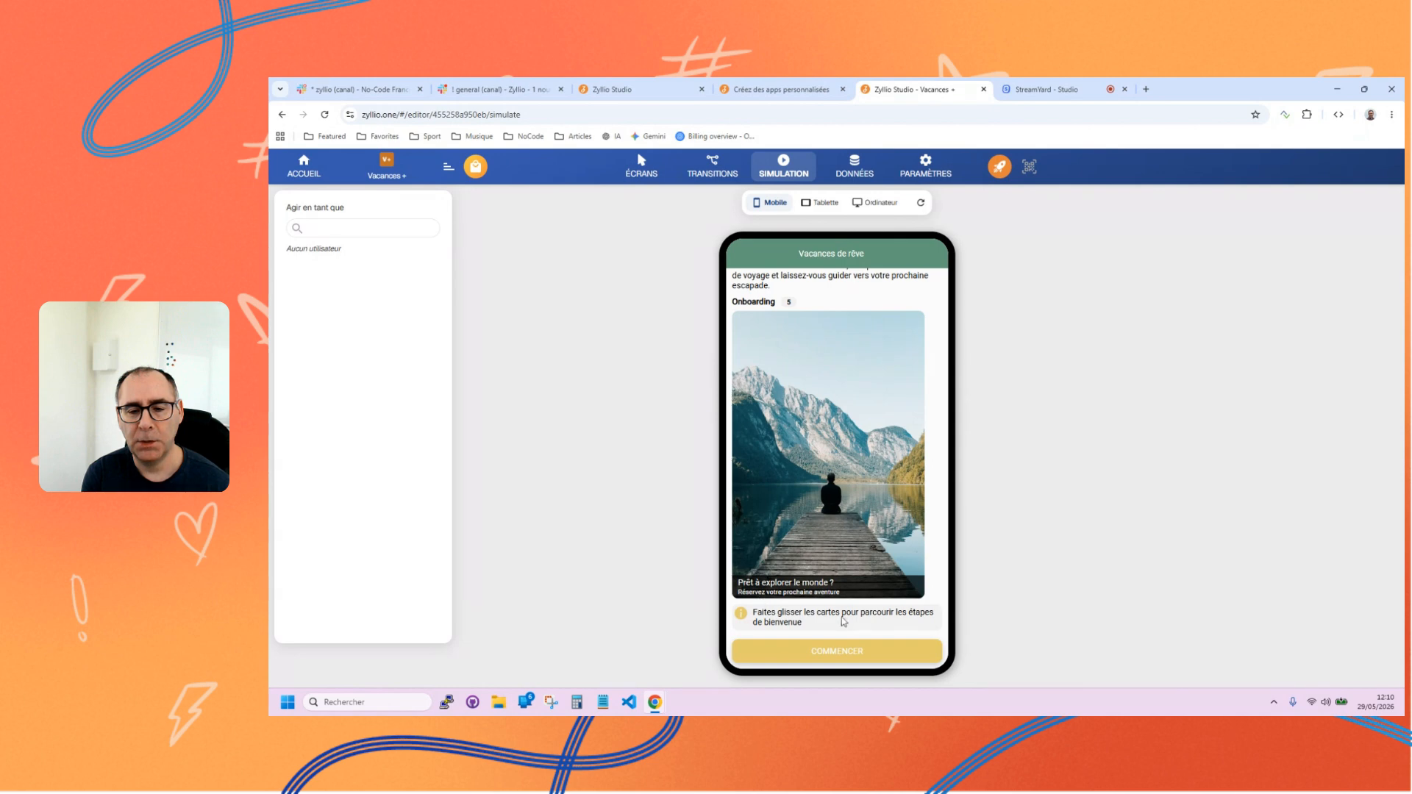
Continue from the onboarding to the Accueil screen and browse its circuit carousel as far as Japon Essentiel.
{"action": "left_click", "coordinate": [822, 657]}
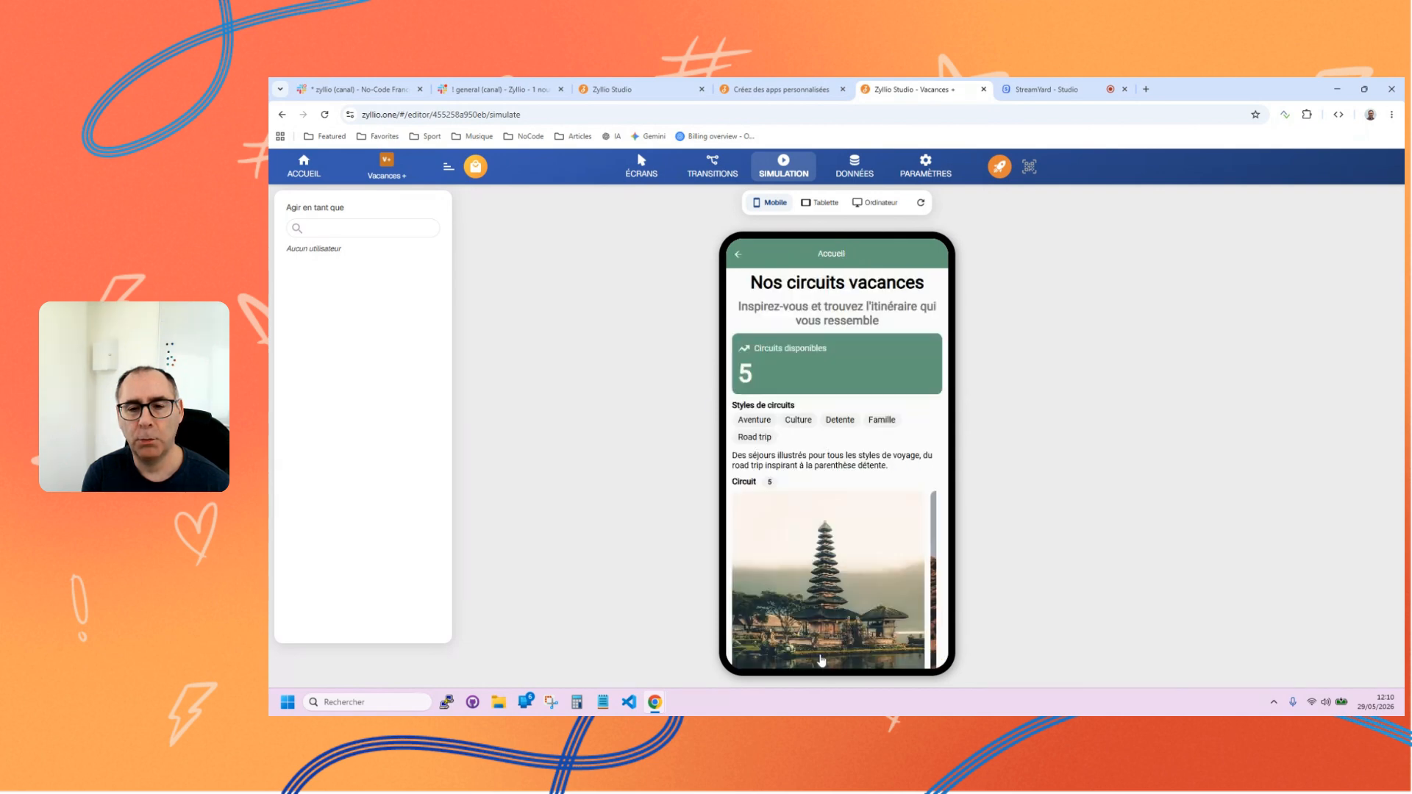
{"action": "scroll", "coordinate": [819, 423], "scroll_direction": "down", "scroll_amount": 3}
{"action": "scroll", "coordinate": [821, 423], "scroll_direction": "up", "scroll_amount": 2}
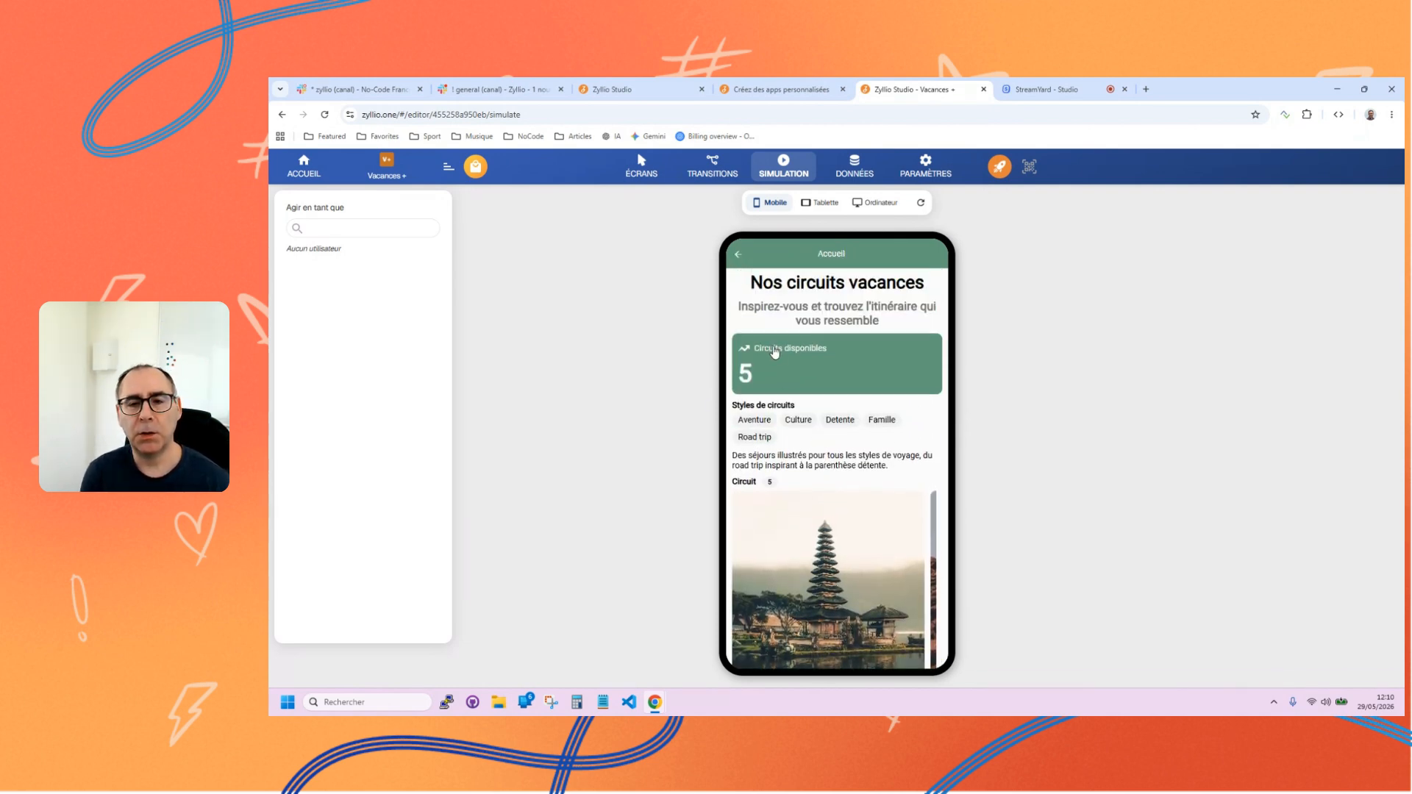
{"action": "scroll", "coordinate": [843, 446], "scroll_direction": "down", "scroll_amount": 1}
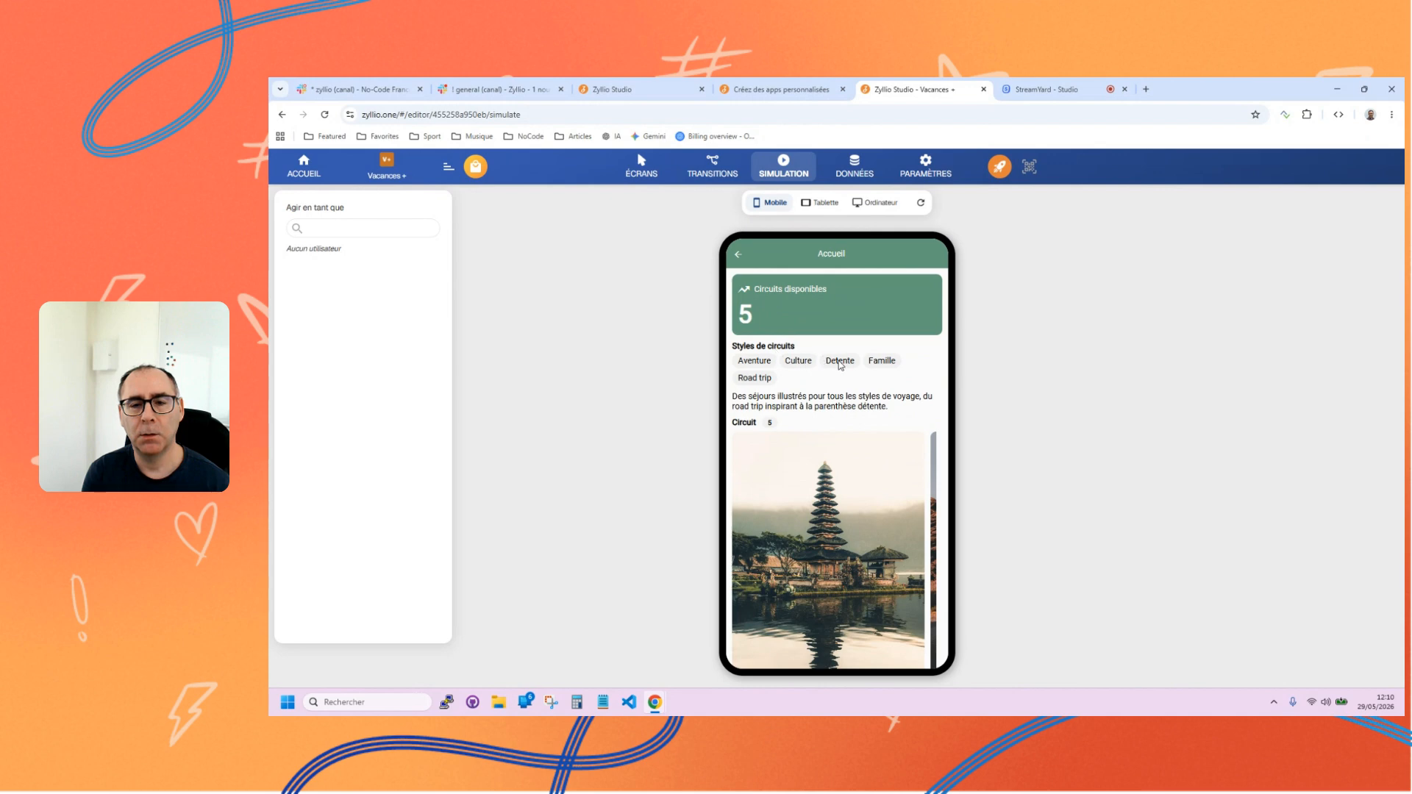
{"action": "scroll", "coordinate": [847, 390], "scroll_direction": "down", "scroll_amount": 2}
{"action": "scroll", "coordinate": [857, 450], "scroll_direction": "right", "scroll_amount": 2}
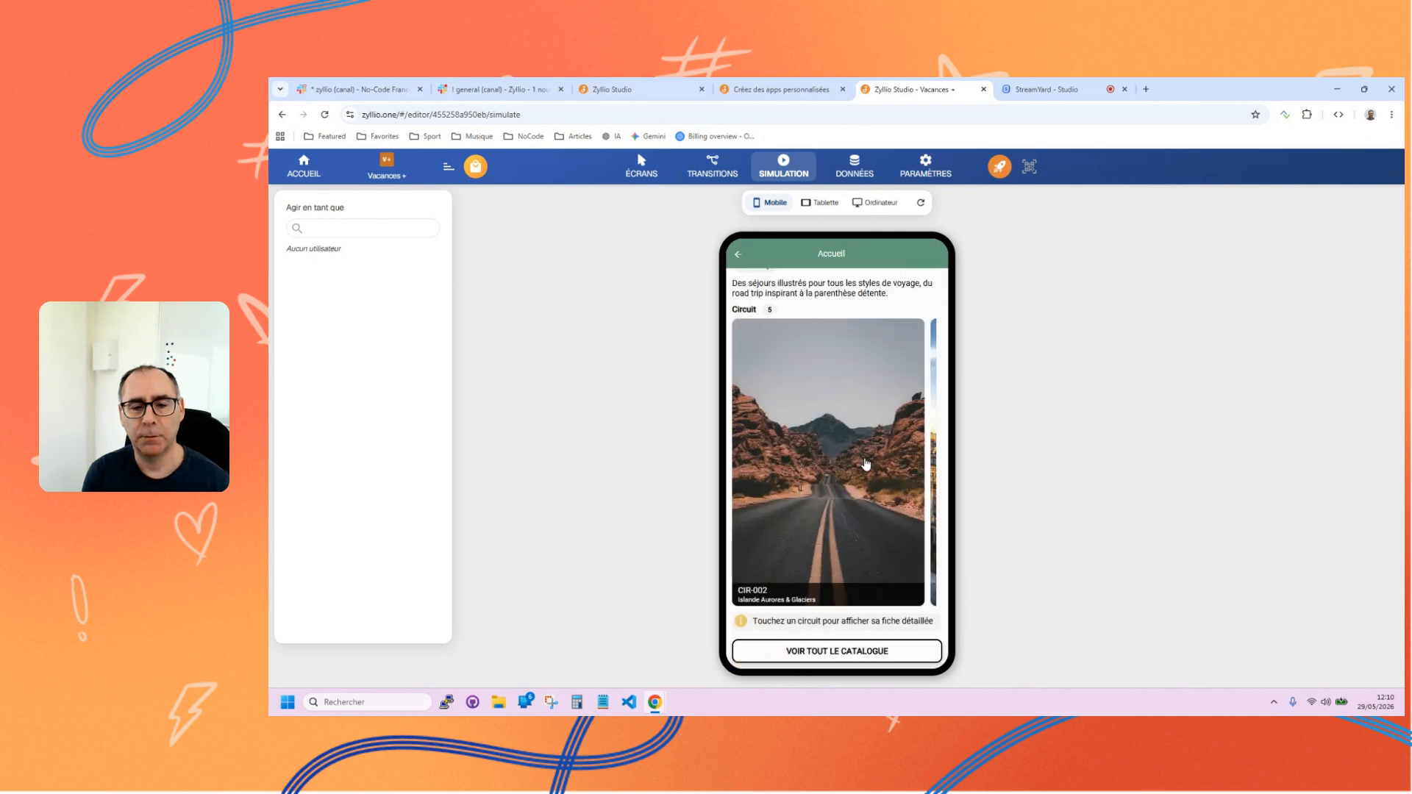
{"action": "scroll", "coordinate": [794, 470], "scroll_direction": "right", "scroll_amount": 2}
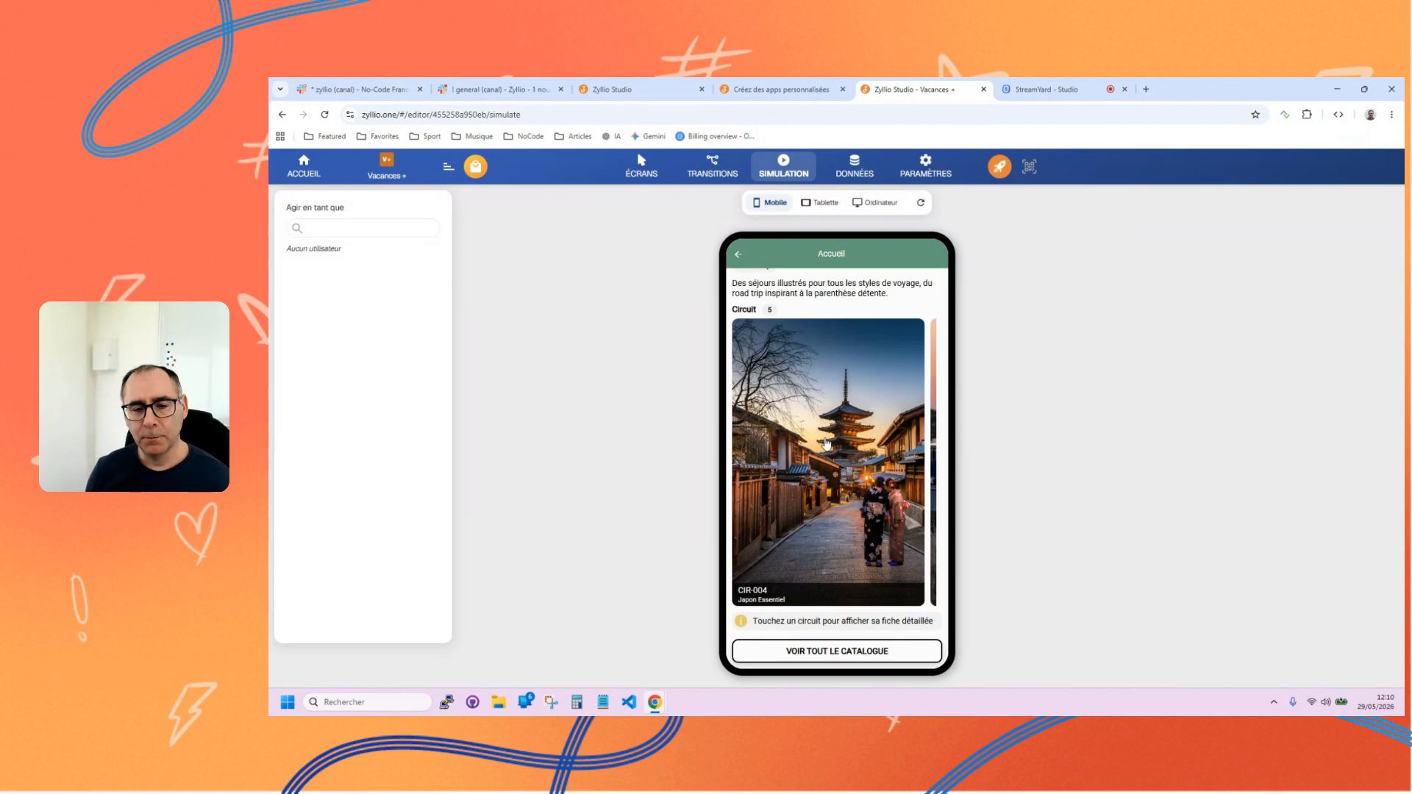
Open the Japon Essentiel circuit and examine its details, illustration carousel and reservation section.
{"action": "left_click", "coordinate": [849, 438]}
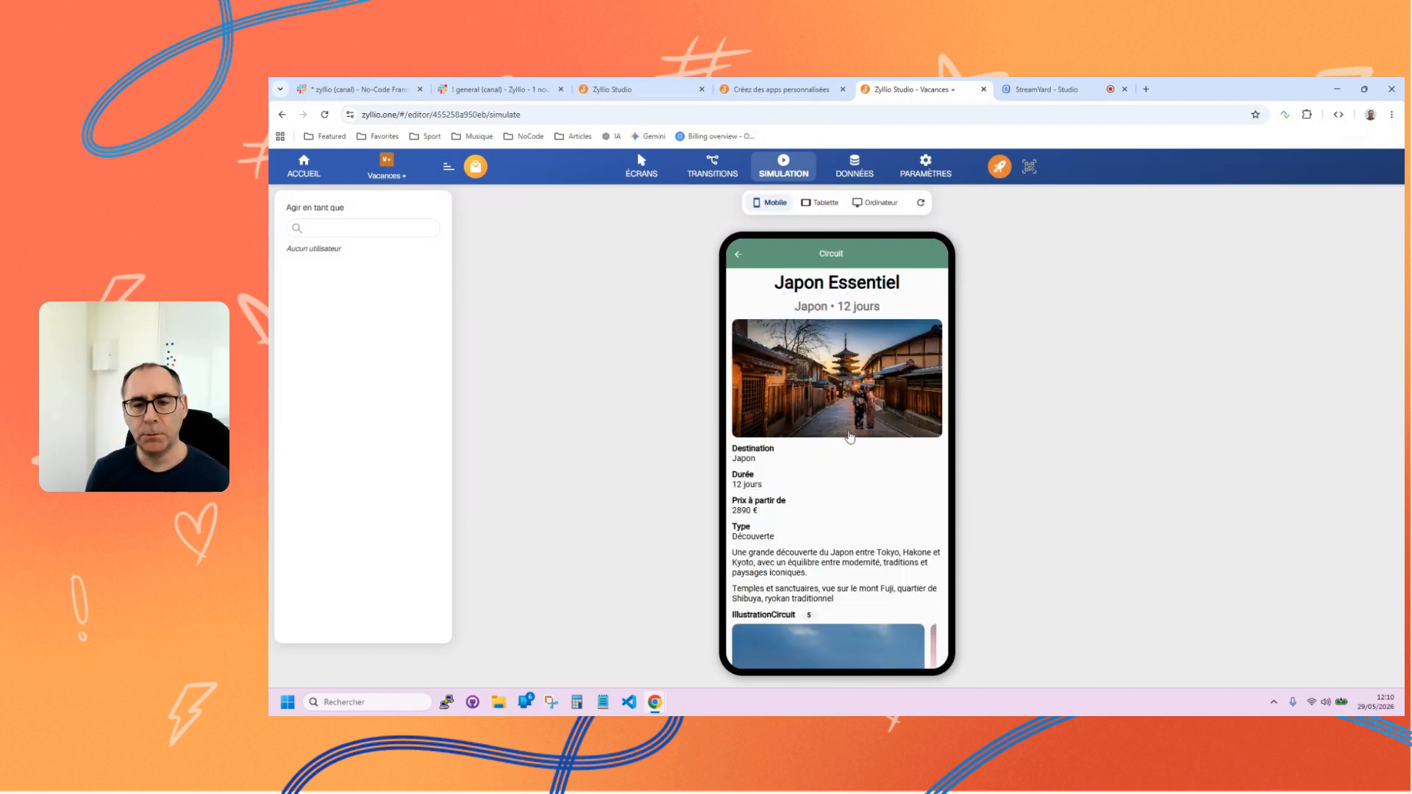
{"action": "scroll", "coordinate": [853, 427], "scroll_direction": "down", "scroll_amount": 3}
{"action": "scroll", "coordinate": [856, 426], "scroll_direction": "down", "scroll_amount": 2}
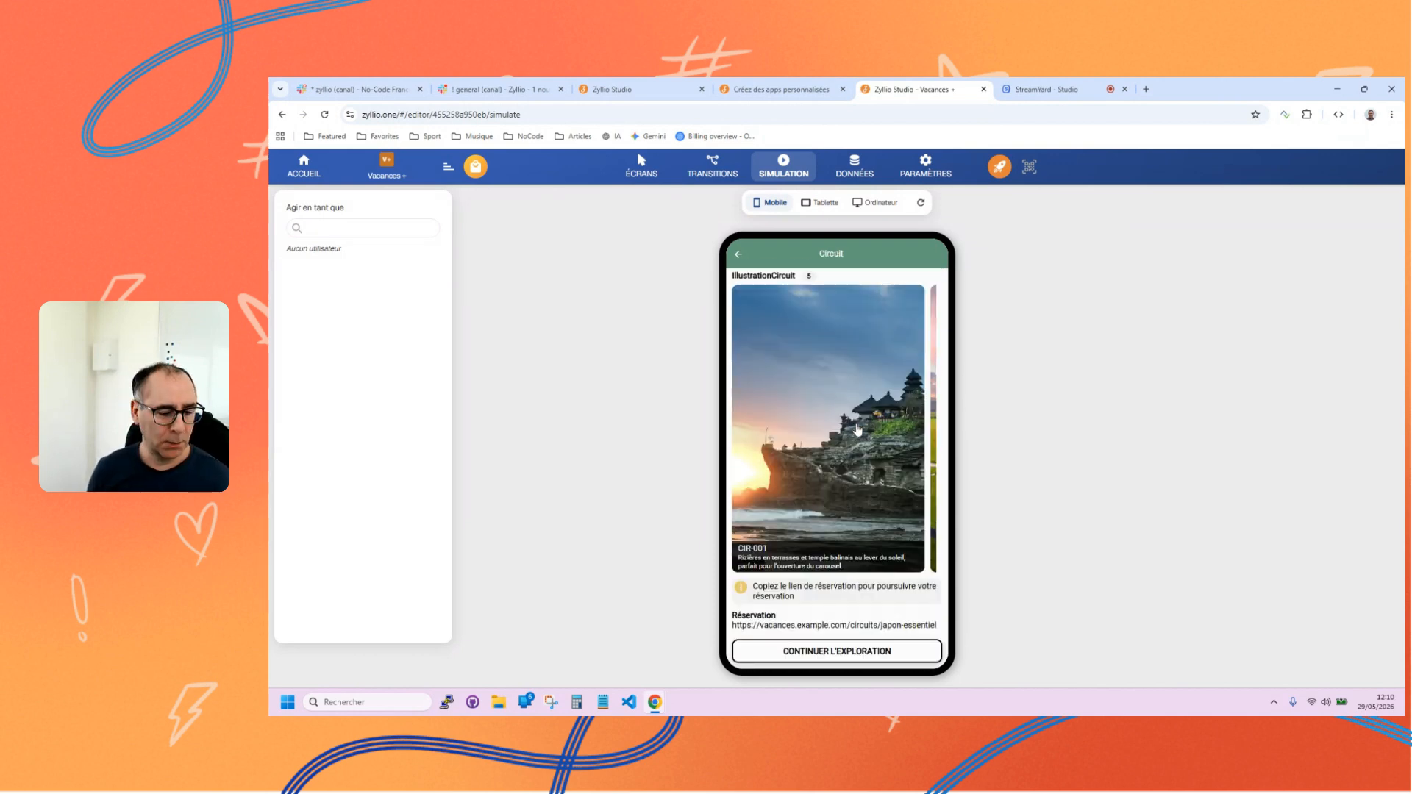
{"action": "scroll", "coordinate": [832, 406], "scroll_direction": "up", "scroll_amount": 5}
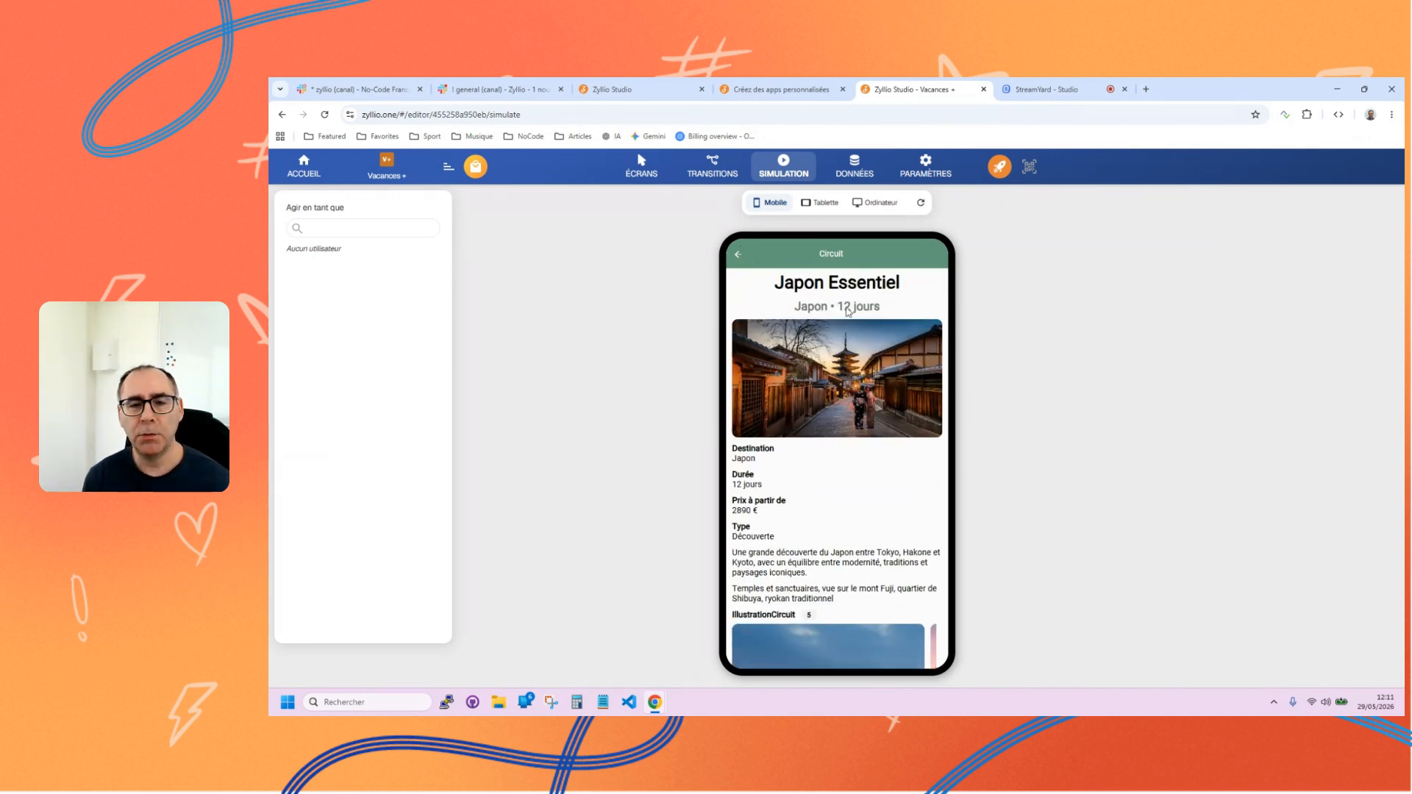
{"action": "scroll", "coordinate": [862, 368], "scroll_direction": "down", "scroll_amount": 2}
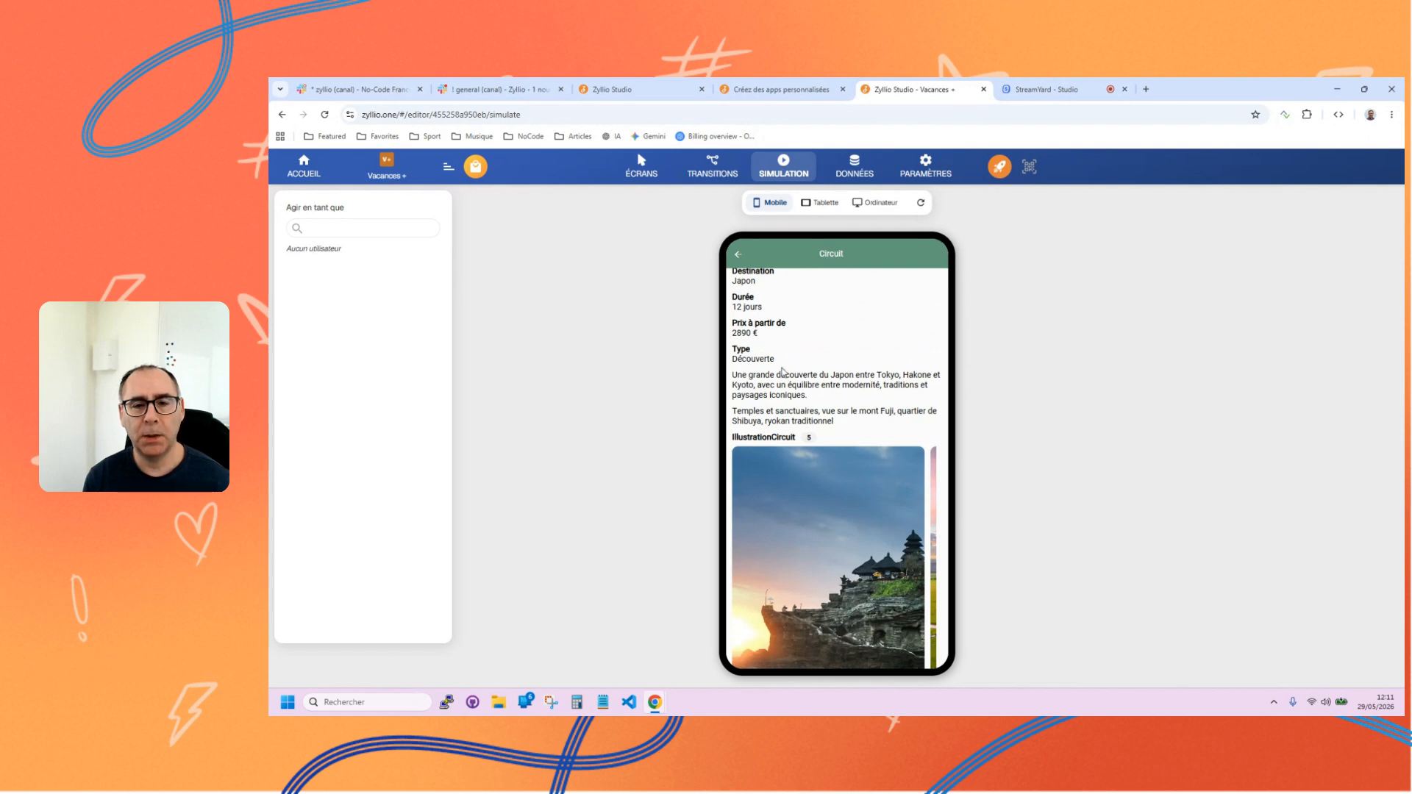
{"action": "scroll", "coordinate": [816, 389], "scroll_direction": "down", "scroll_amount": 2}
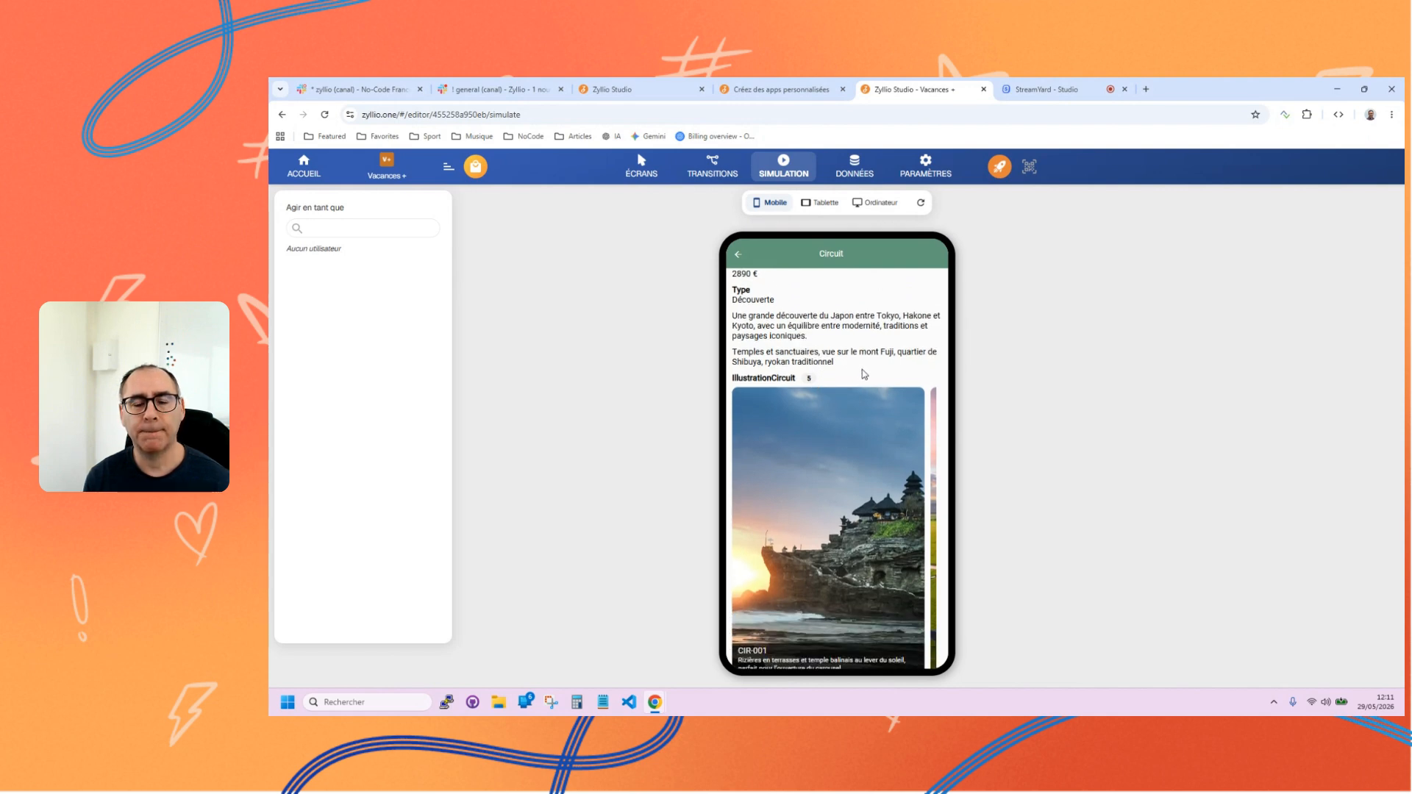
Swipe through the Japon Essentiel circuit's IllustrationCircuit carousel as far as CIR-005 and return to its first image.
{"action": "scroll", "coordinate": [863, 371], "scroll_direction": "down", "scroll_amount": 3}
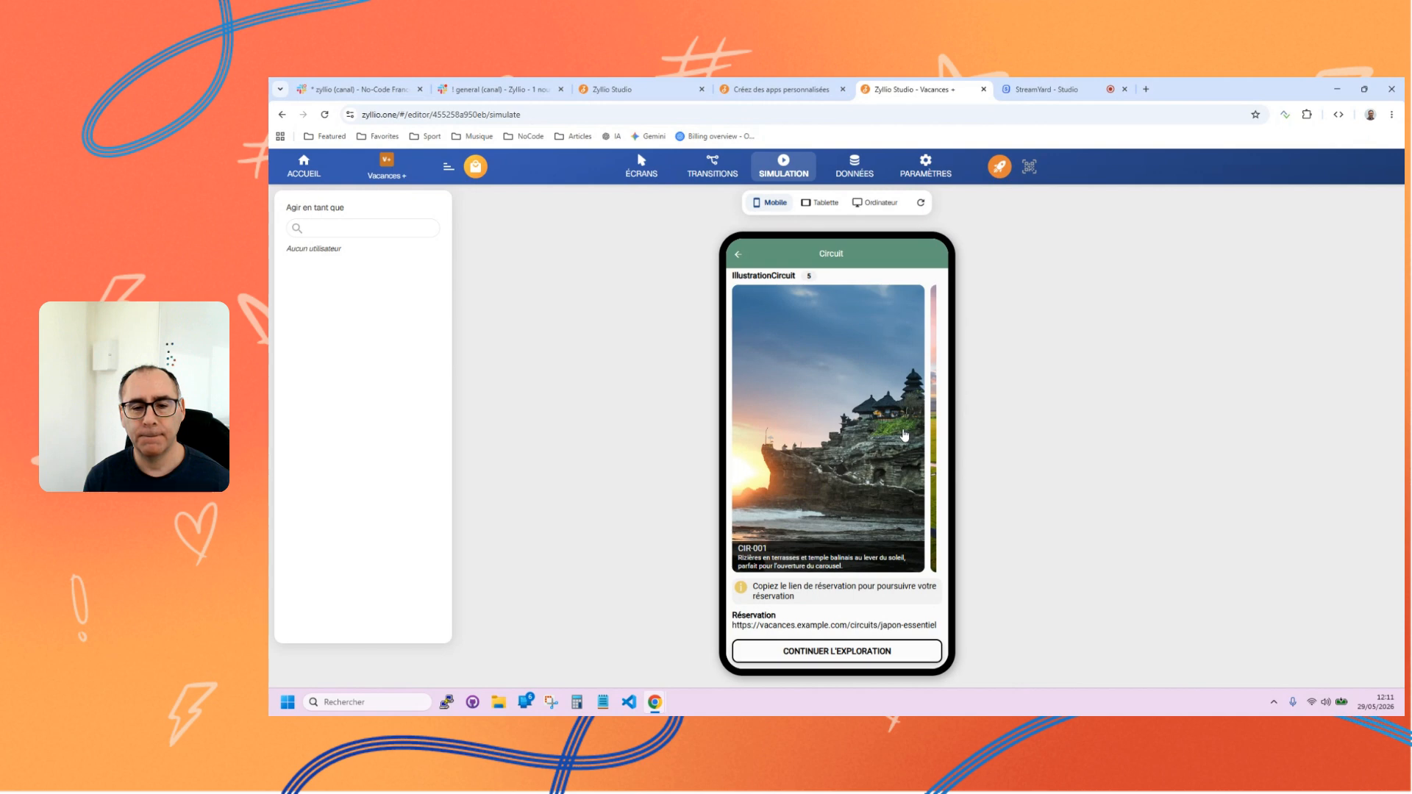
{"action": "left_click_drag", "start_coordinate": [904, 435], "coordinate": [825, 431]}
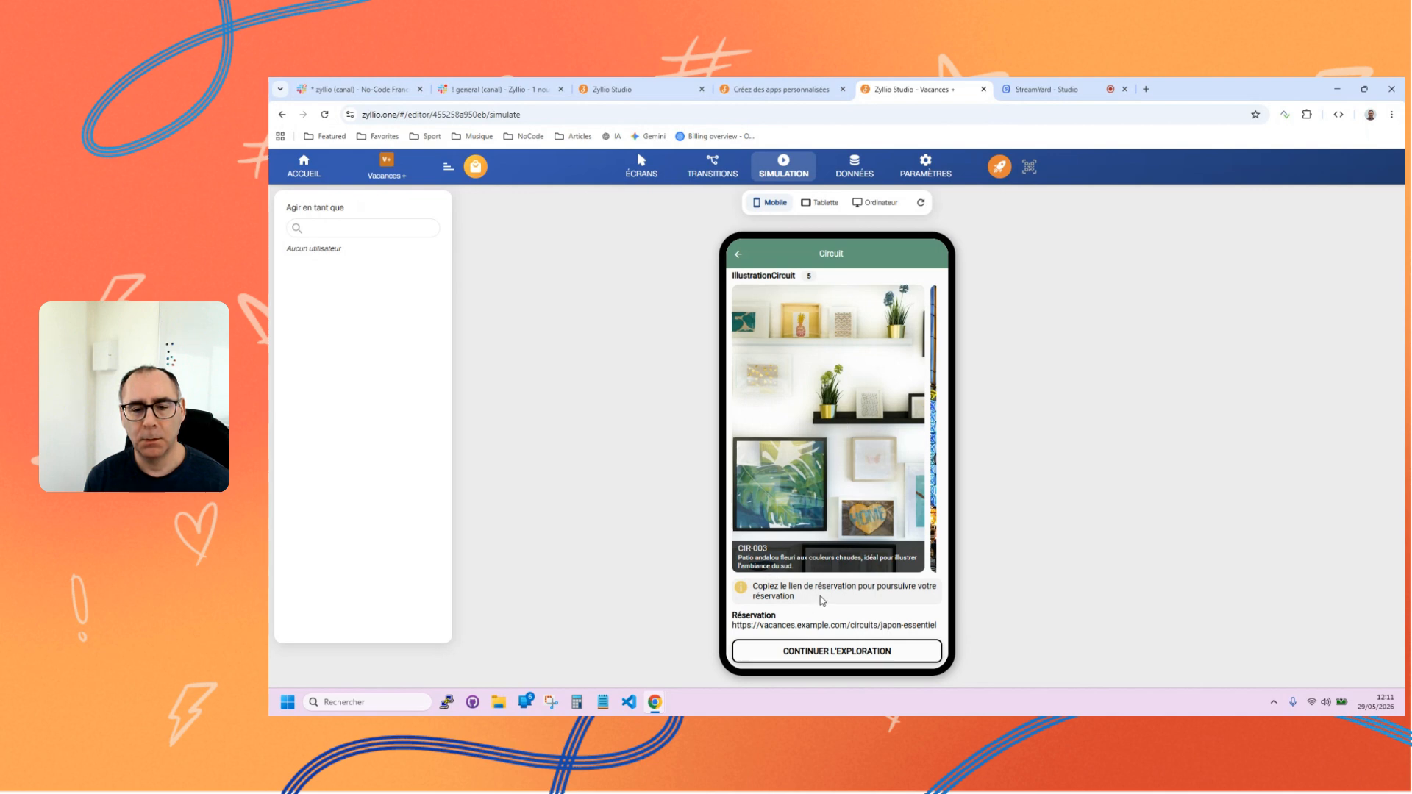
{"action": "left_click_drag", "start_coordinate": [860, 520], "coordinate": [689, 517]}
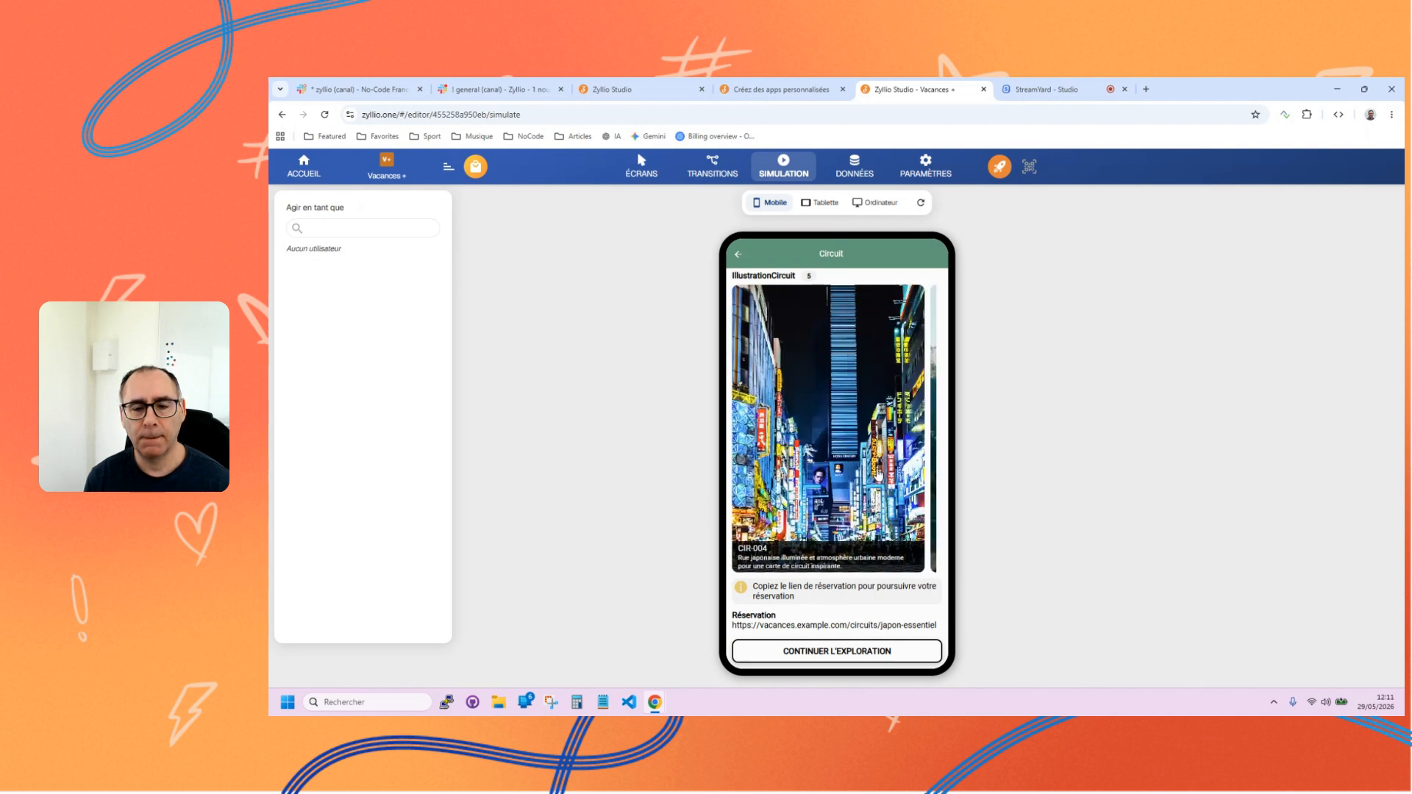
{"action": "left_click_drag", "start_coordinate": [872, 409], "coordinate": [778, 418]}
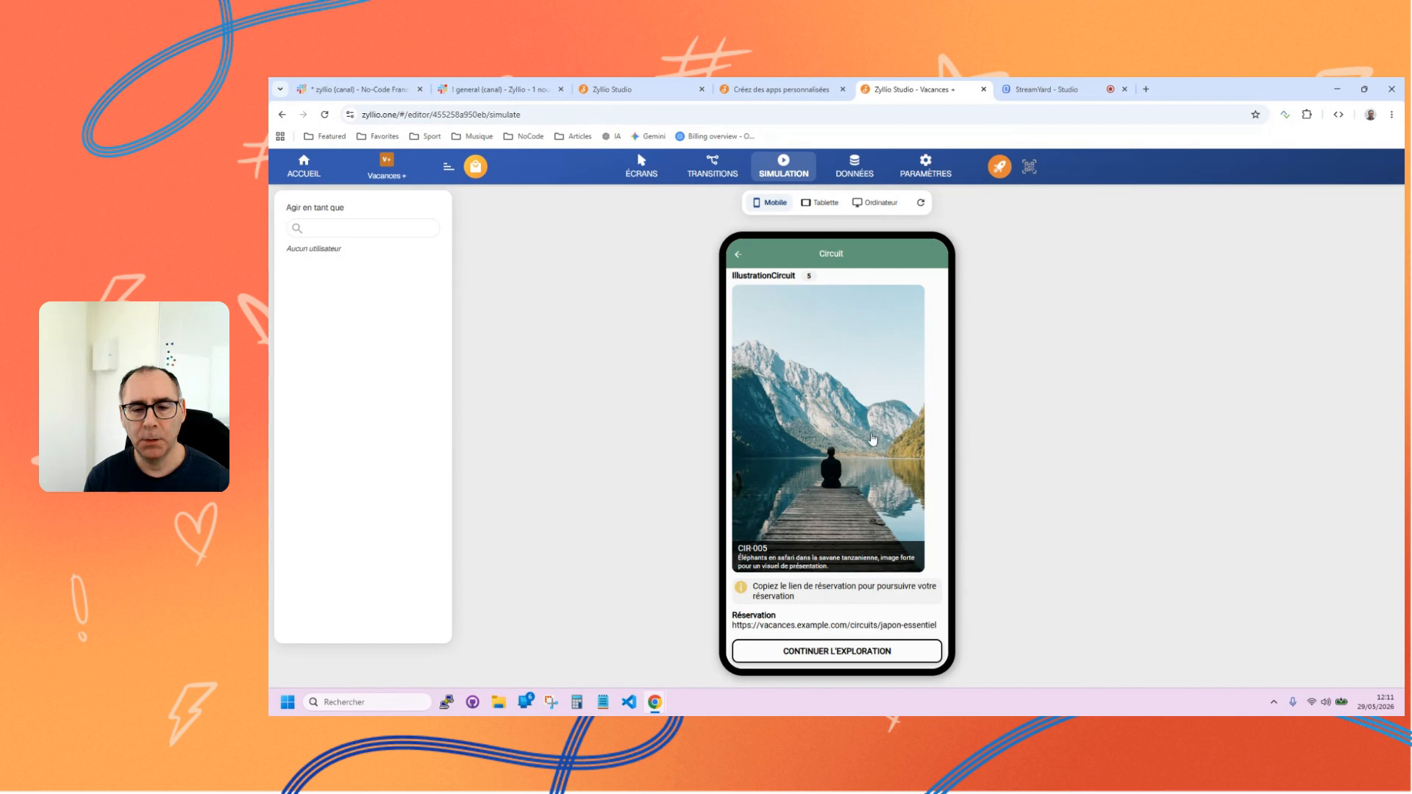
{"action": "mouse_move", "coordinate": [873, 438]}
{"action": "left_mouse_down"}
{"action": "mouse_move", "coordinate": [779, 435]}
{"action": "mouse_move", "coordinate": [861, 432]}
{"action": "left_mouse_up"}
{"action": "left_click_drag", "start_coordinate": [757, 434], "coordinate": [853, 434]}
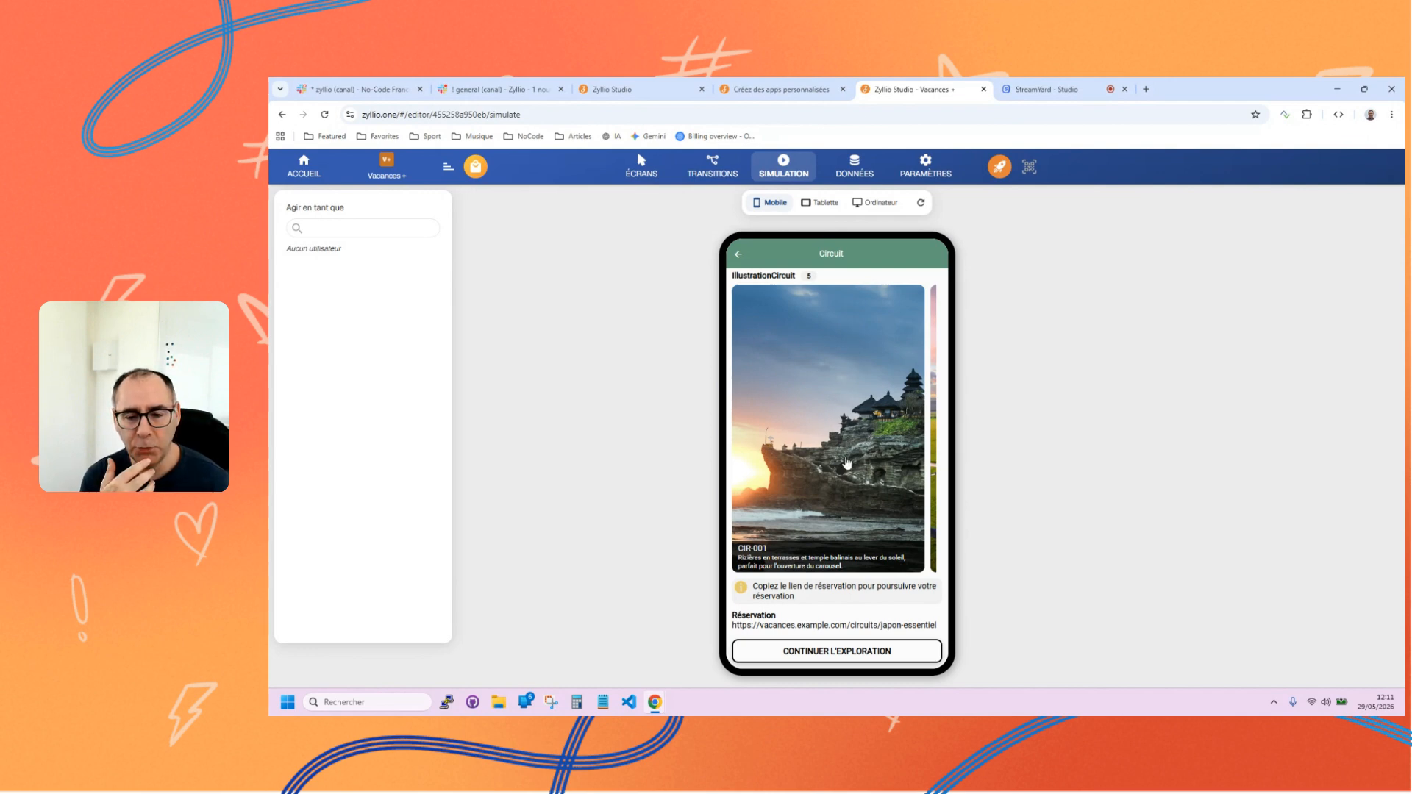
Continue the exploration to the Catalogue screen, open a circuit from its thumbnails, and go back to the catalogue.
{"action": "left_click", "coordinate": [828, 654]}
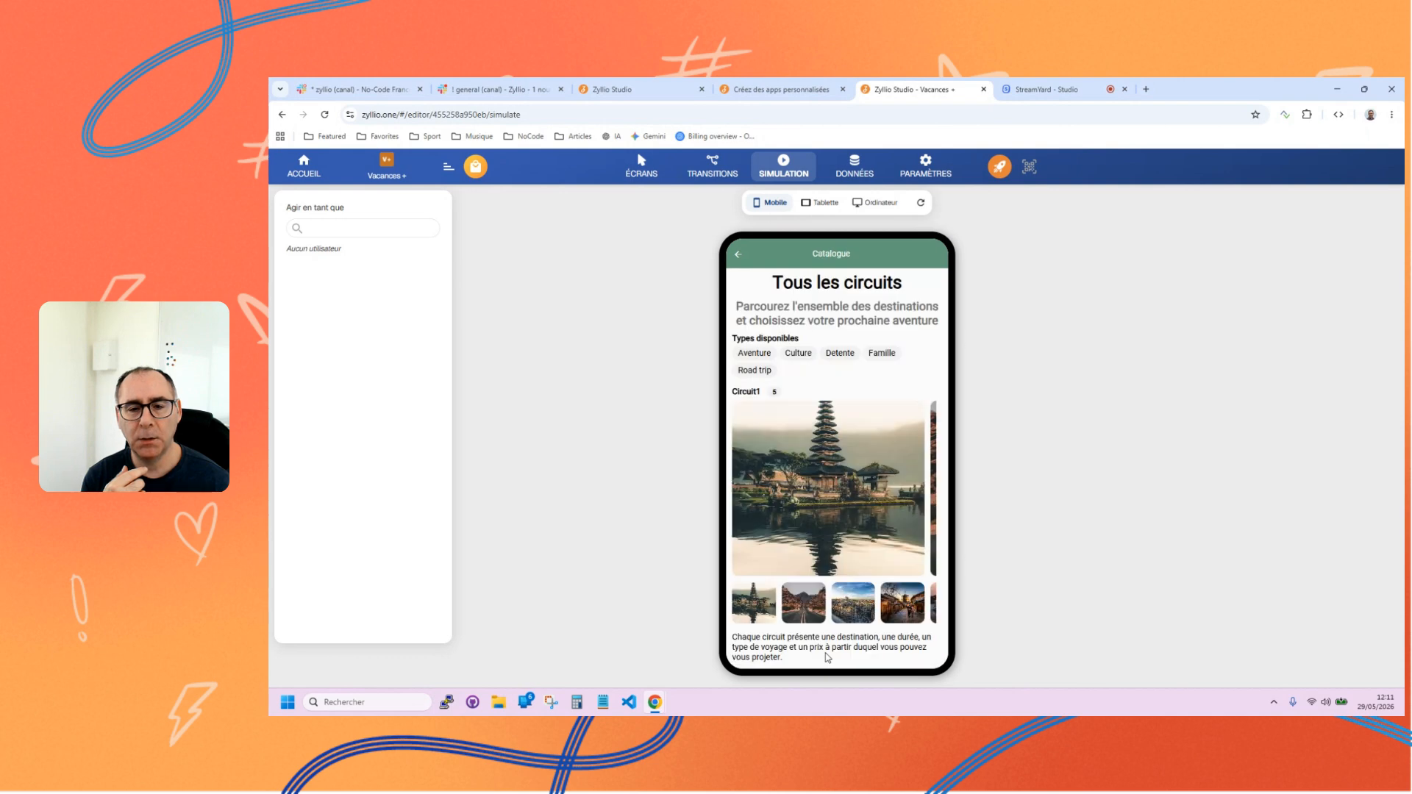
{"action": "scroll", "coordinate": [831, 437], "scroll_direction": "down", "scroll_amount": 1}
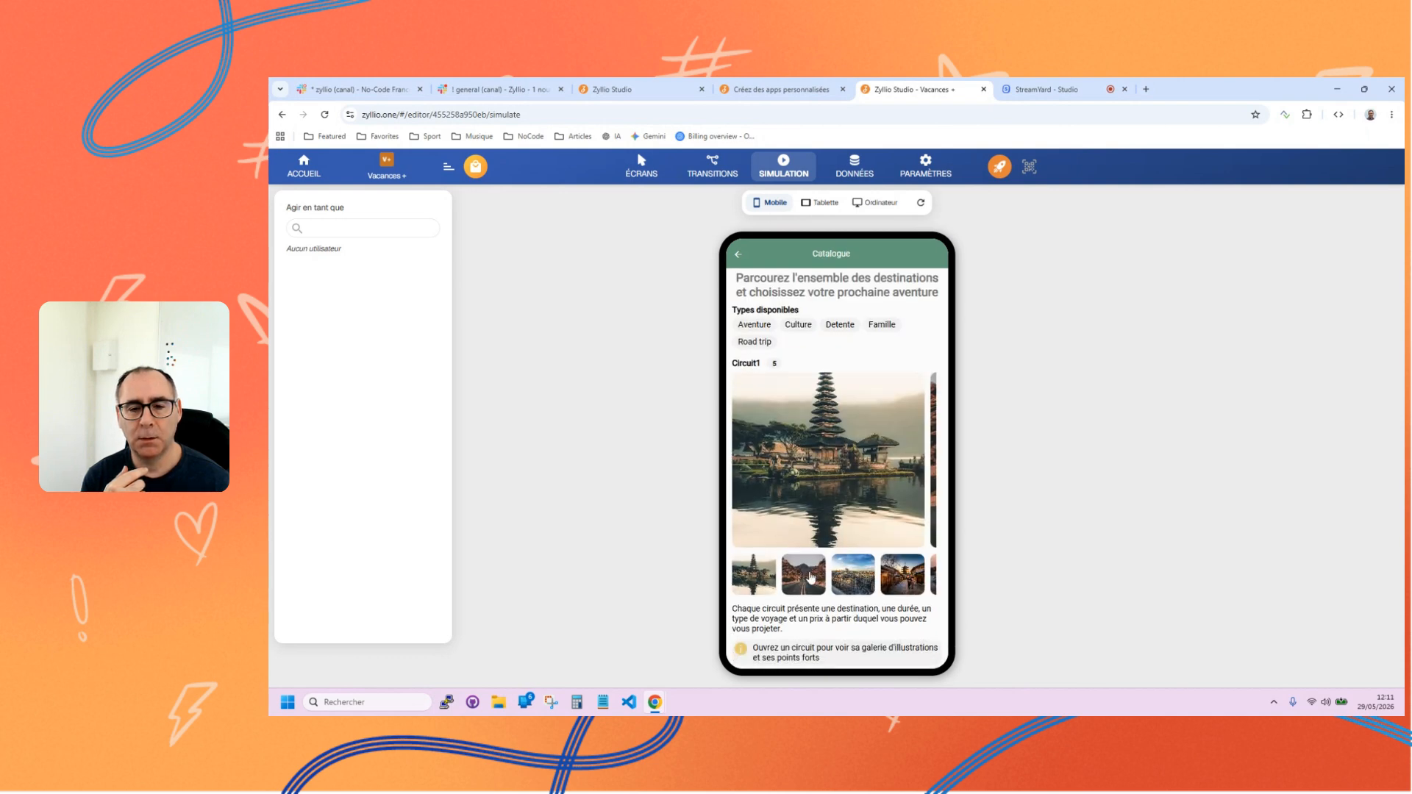
{"action": "left_click", "coordinate": [822, 561]}
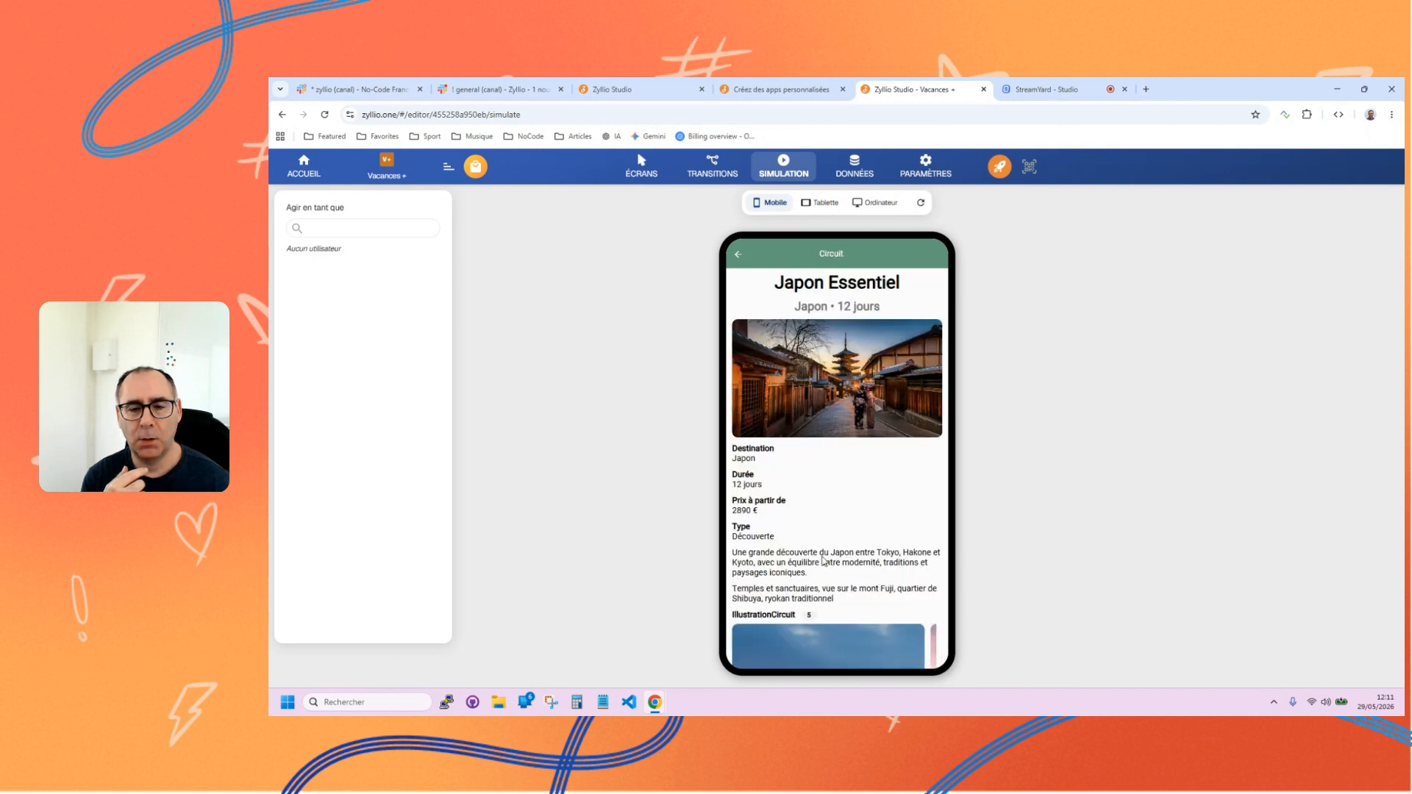
{"action": "left_click", "coordinate": [738, 254]}
Browse the catalogue carousel to its last circuit, open the circuit from the thumbnail beneath it, and return to the catalogue.
{"action": "left_click_drag", "start_coordinate": [881, 516], "coordinate": [822, 520]}
{"action": "left_click_drag", "start_coordinate": [868, 562], "coordinate": [706, 568]}
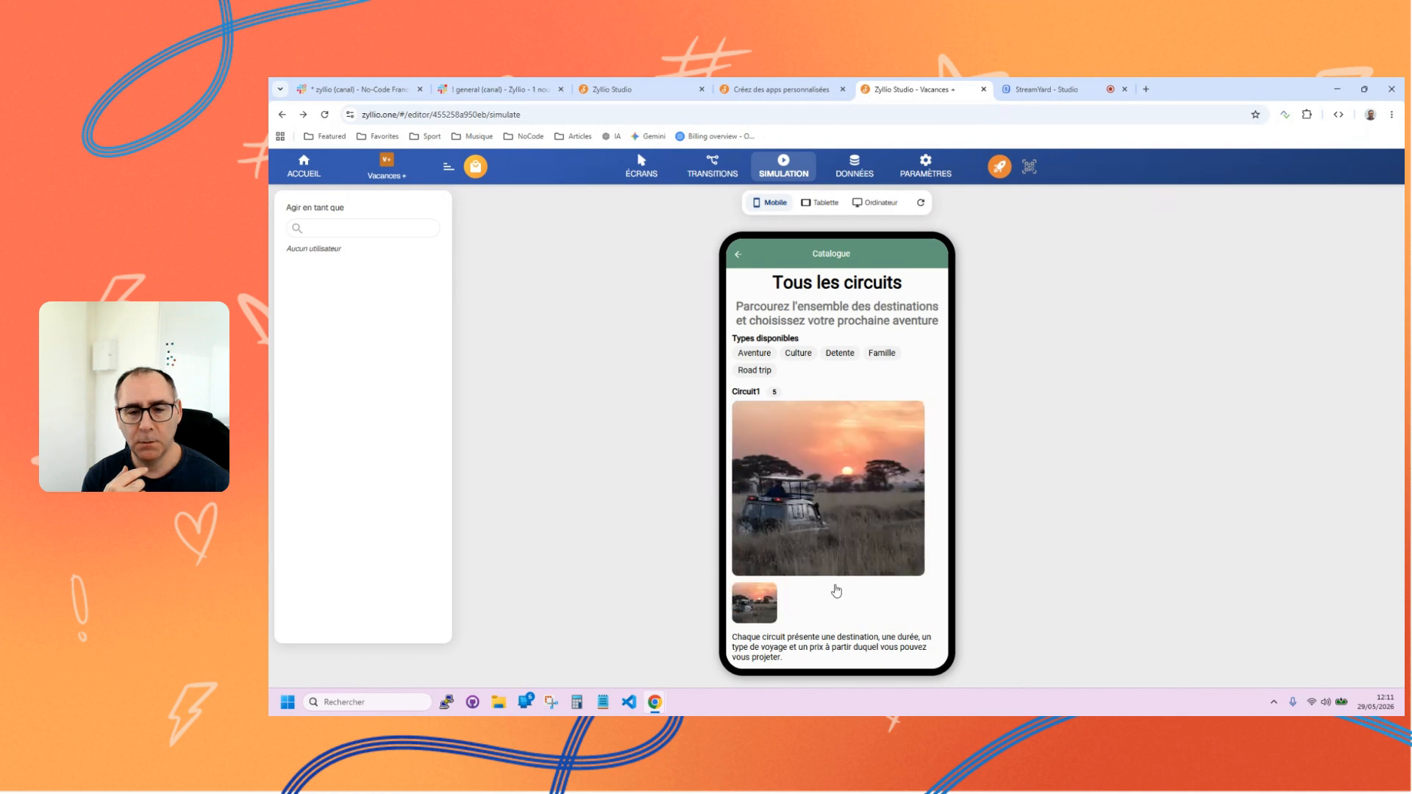
{"action": "left_click_drag", "start_coordinate": [768, 534], "coordinate": [856, 562]}
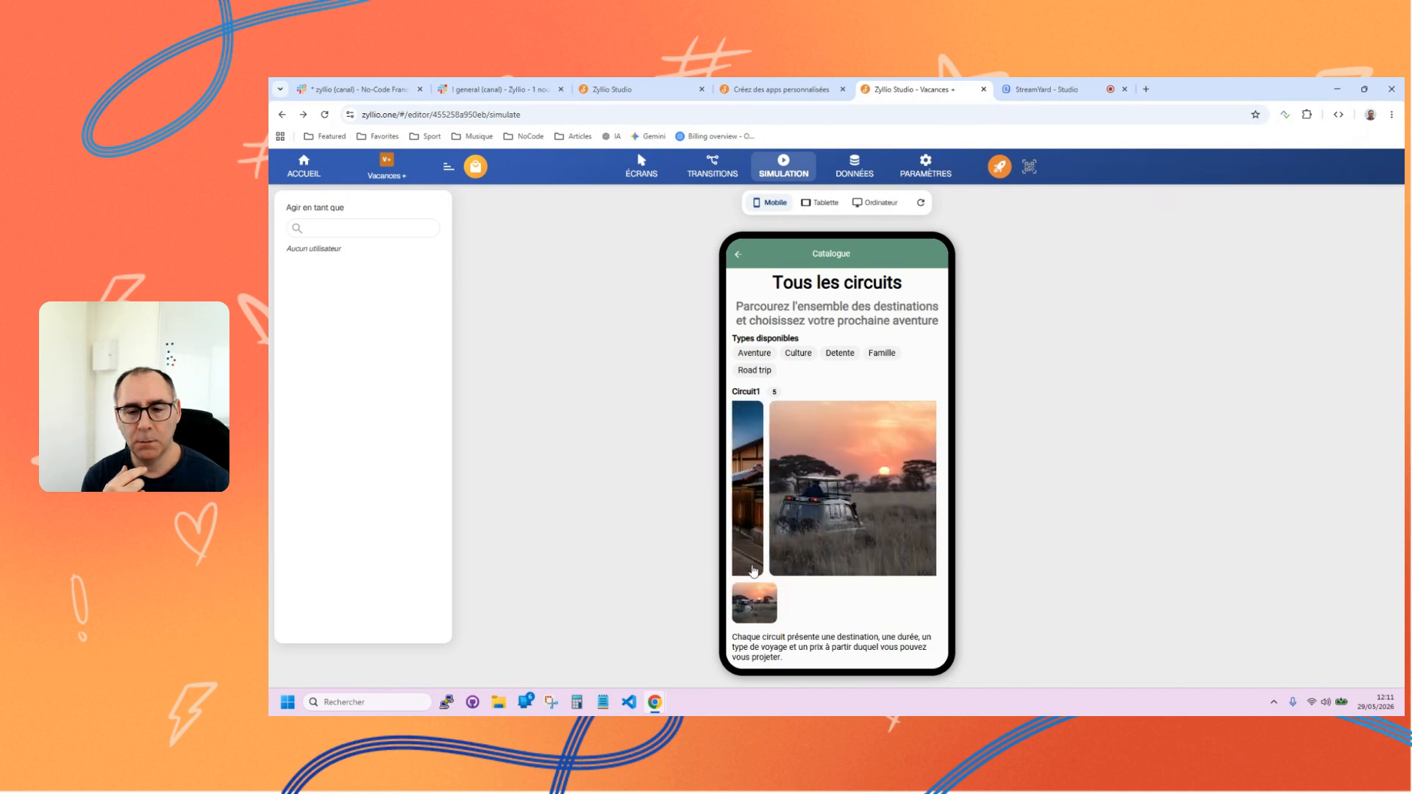
{"action": "left_click", "coordinate": [765, 610]}
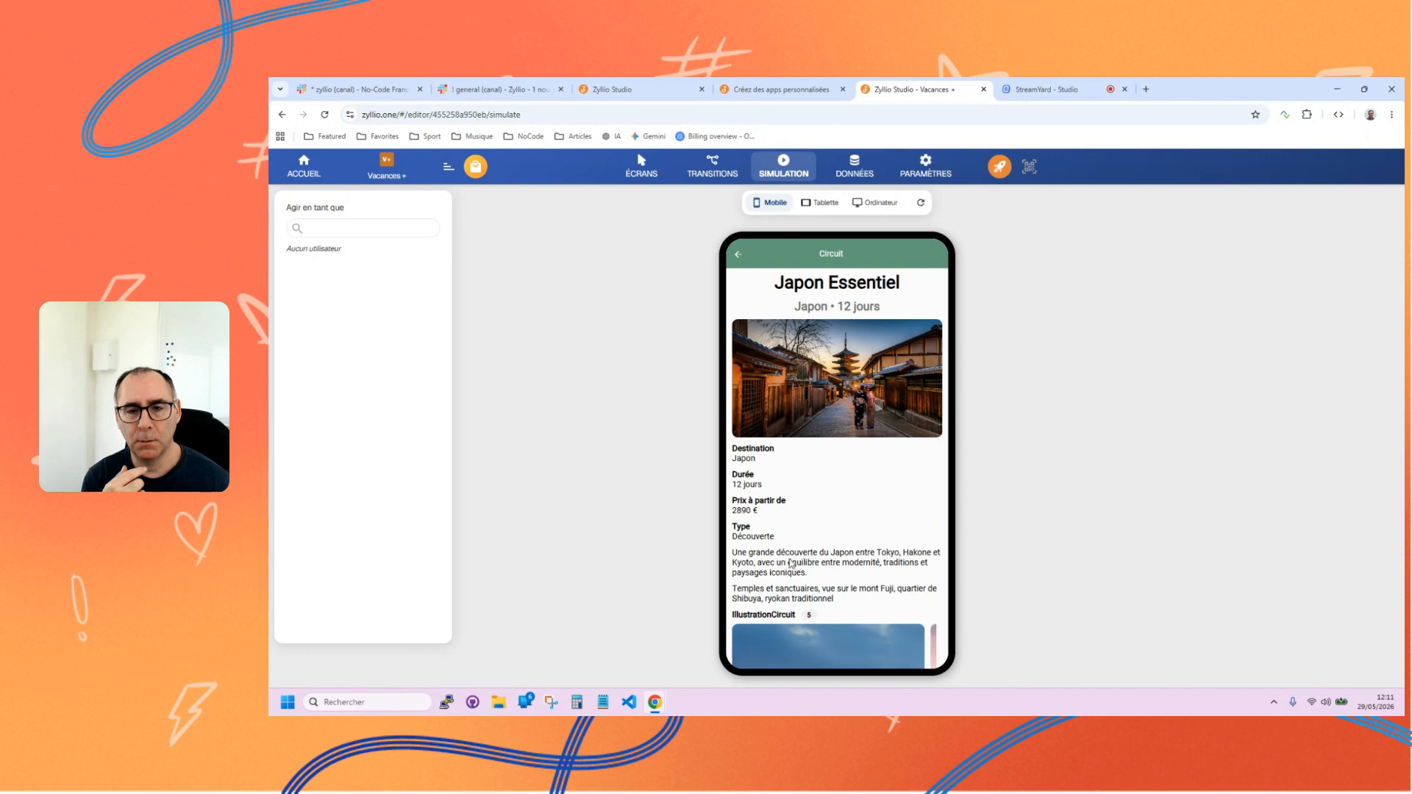
{"action": "left_click", "coordinate": [738, 256]}
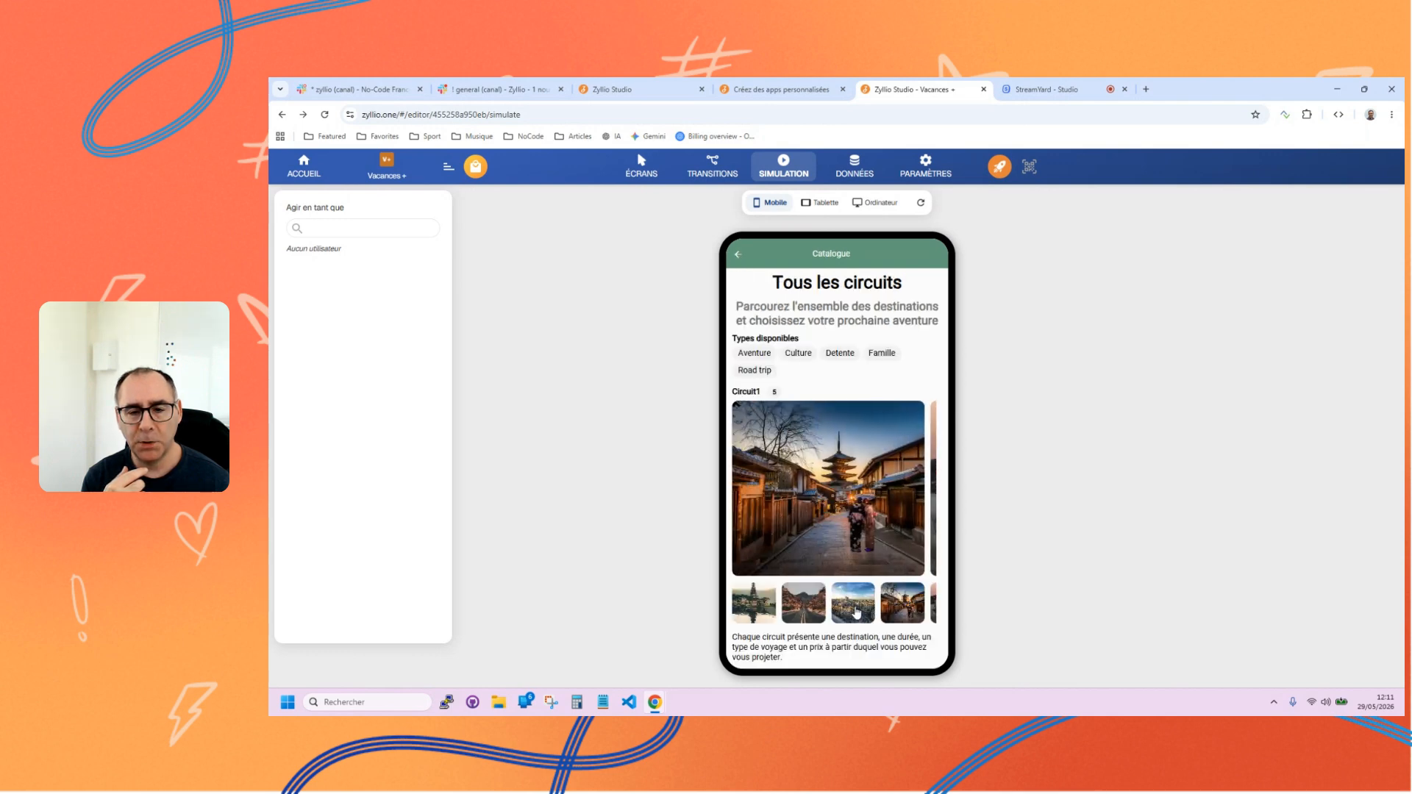
Open the third circuit thumbnail to check its detail page, return to the catalogue, and look over its carousel again.
{"action": "left_click", "coordinate": [856, 612]}
{"action": "scroll", "coordinate": [846, 475], "scroll_direction": "down", "scroll_amount": 5}
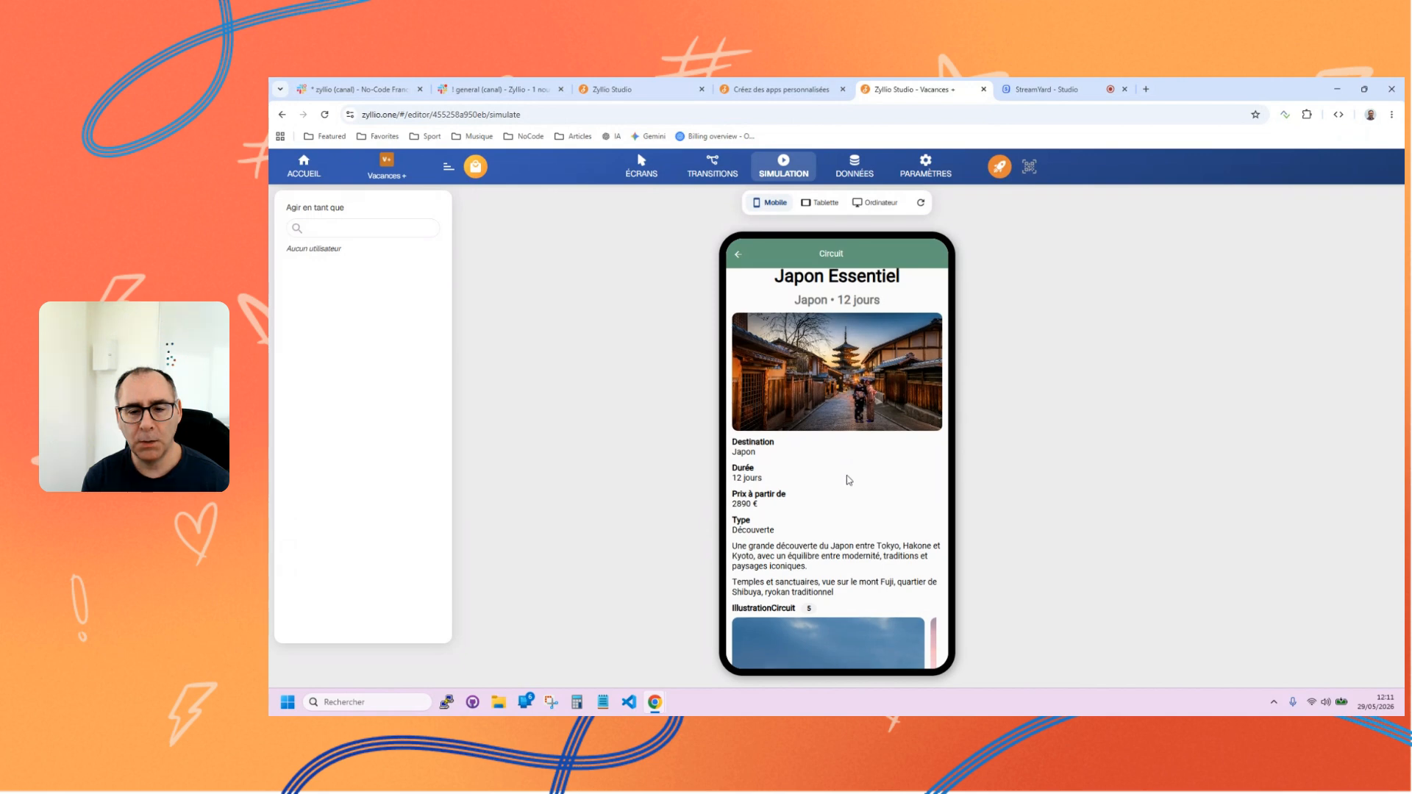
{"action": "scroll", "coordinate": [859, 488], "scroll_direction": "up", "scroll_amount": 5}
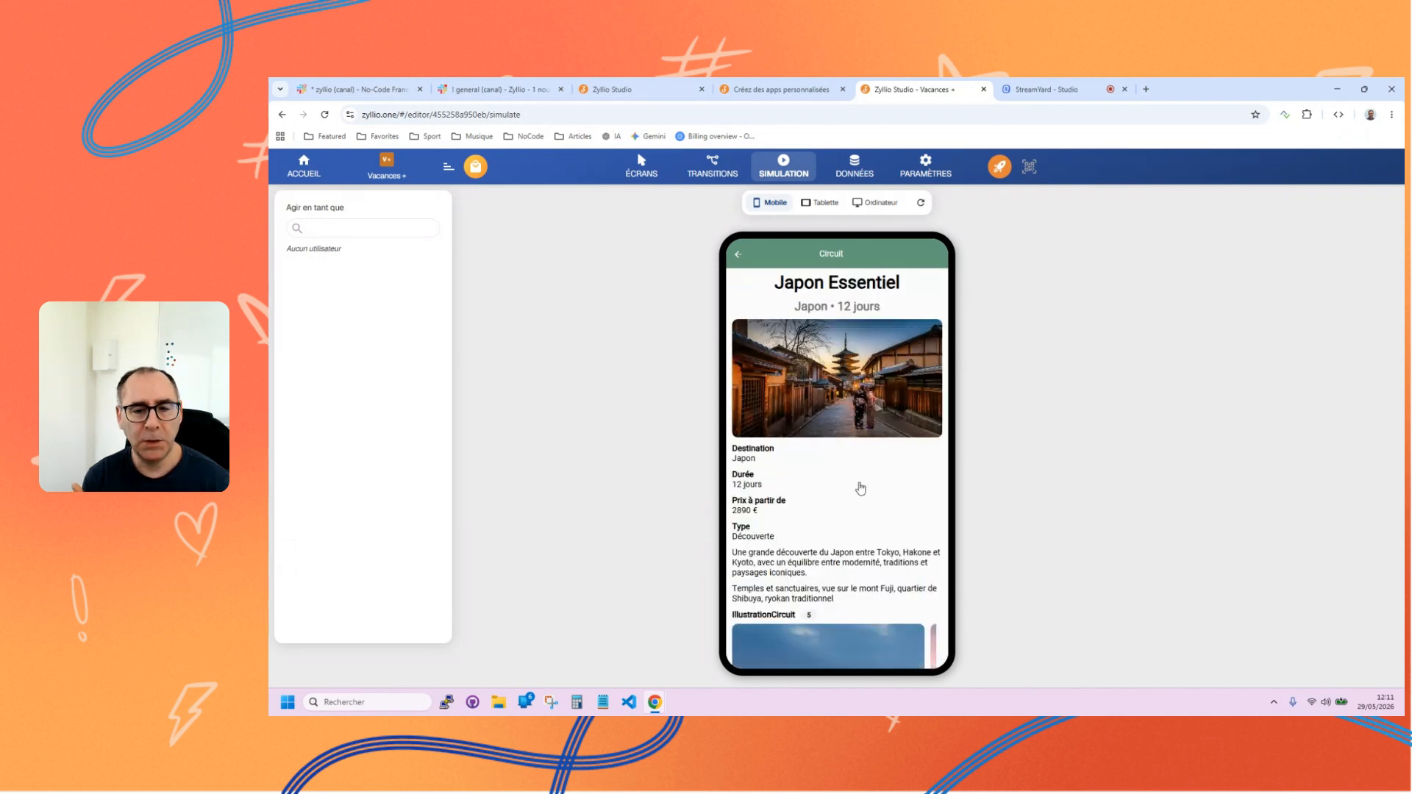
{"action": "left_click", "coordinate": [737, 257]}
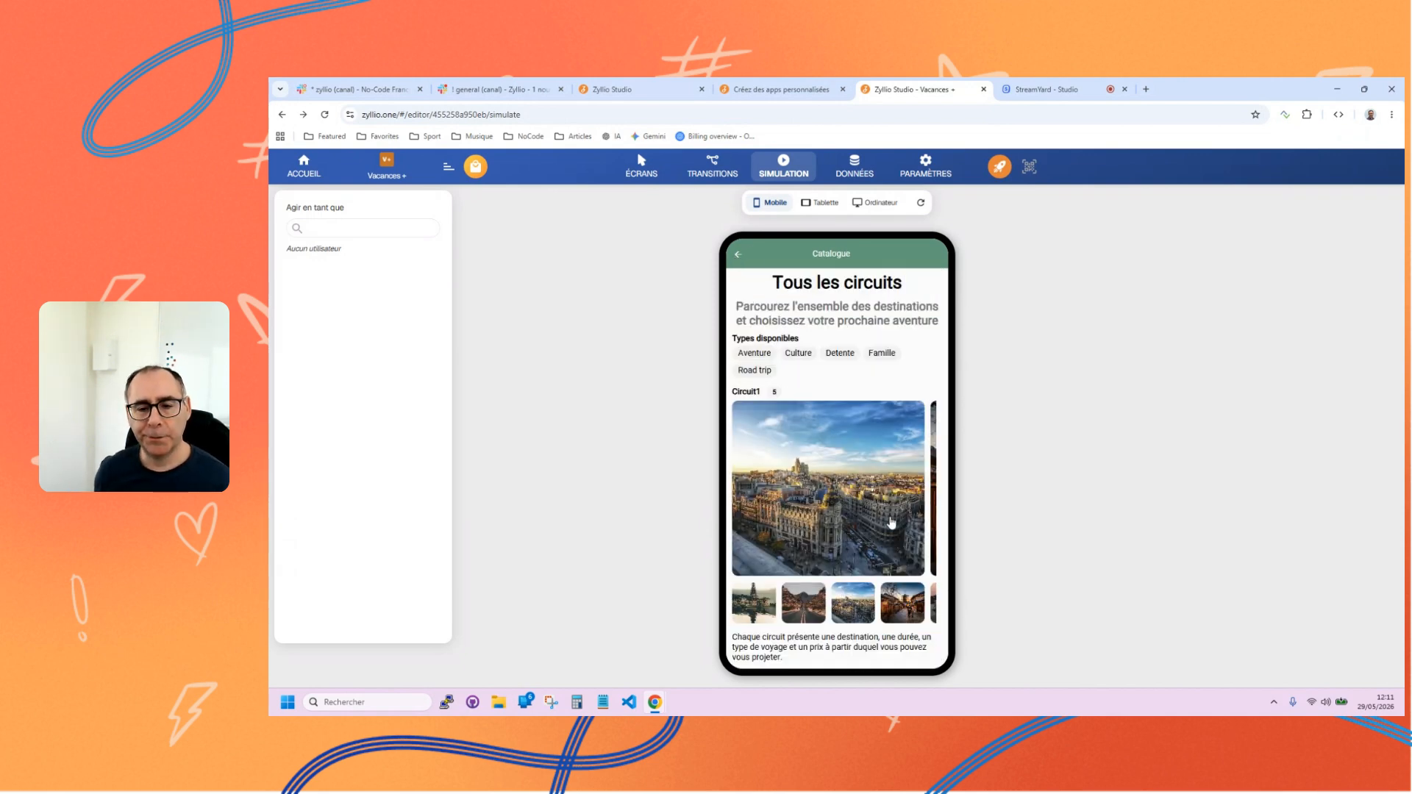
{"action": "left_click_drag", "start_coordinate": [867, 519], "coordinate": [786, 537]}
{"action": "left_click_drag", "start_coordinate": [876, 533], "coordinate": [829, 508]}
{"action": "scroll", "coordinate": [830, 509], "scroll_direction": "down", "scroll_amount": 2}
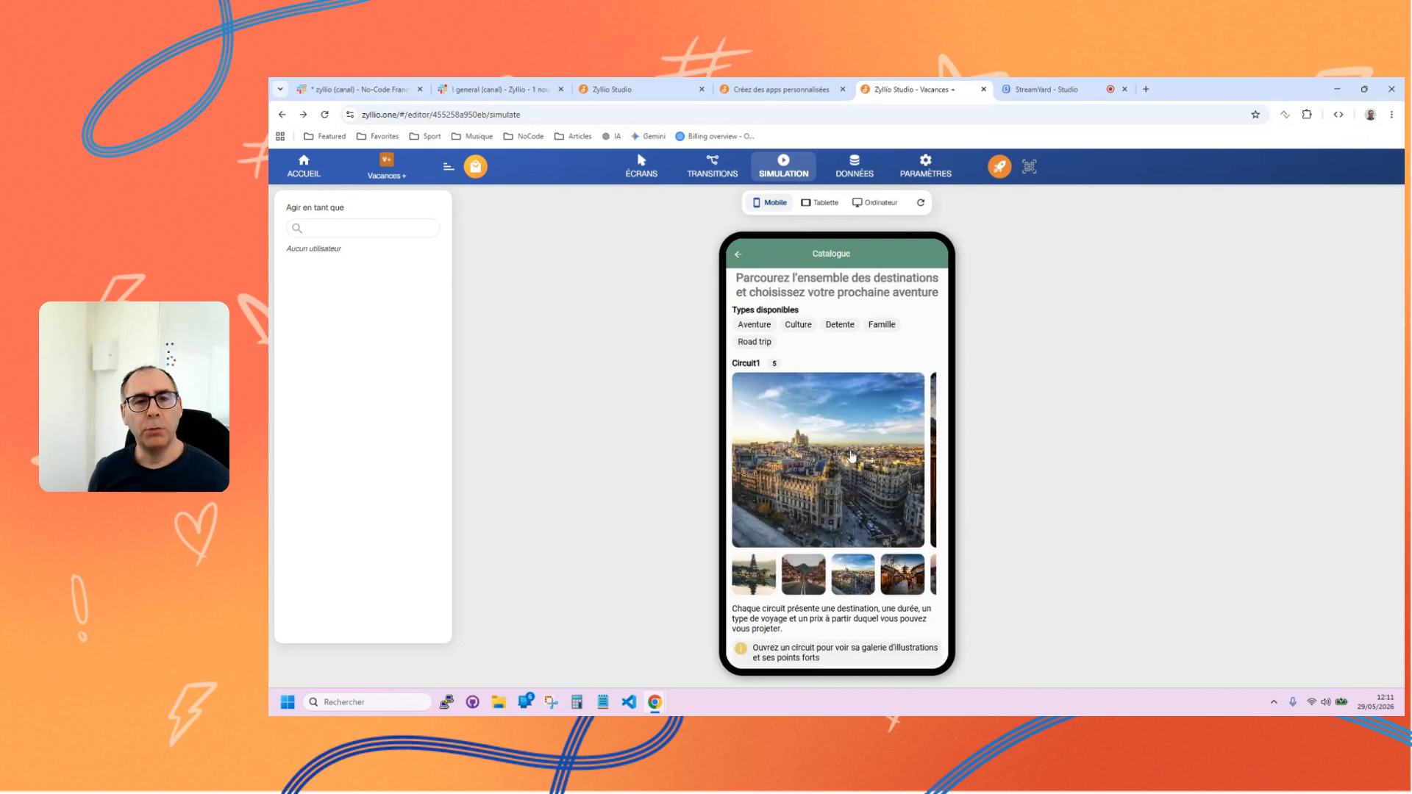
Leave the simulation for the screen editor and look over all the generated screens.
{"action": "left_click", "coordinate": [653, 172]}
{"action": "scroll", "coordinate": [841, 416], "scroll_direction": "down", "scroll_amount": 10}
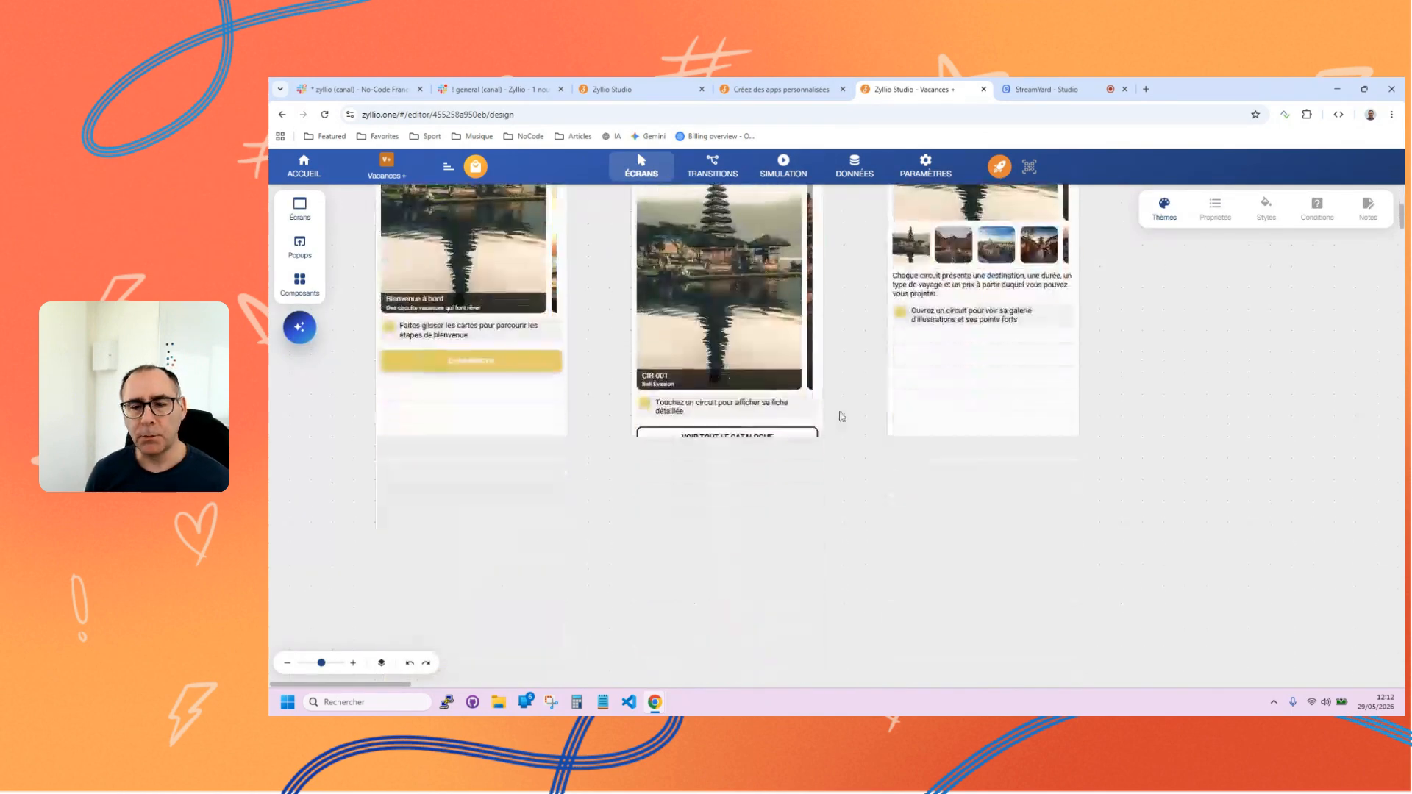
{"action": "scroll", "coordinate": [841, 416], "scroll_direction": "down", "scroll_amount": 7}
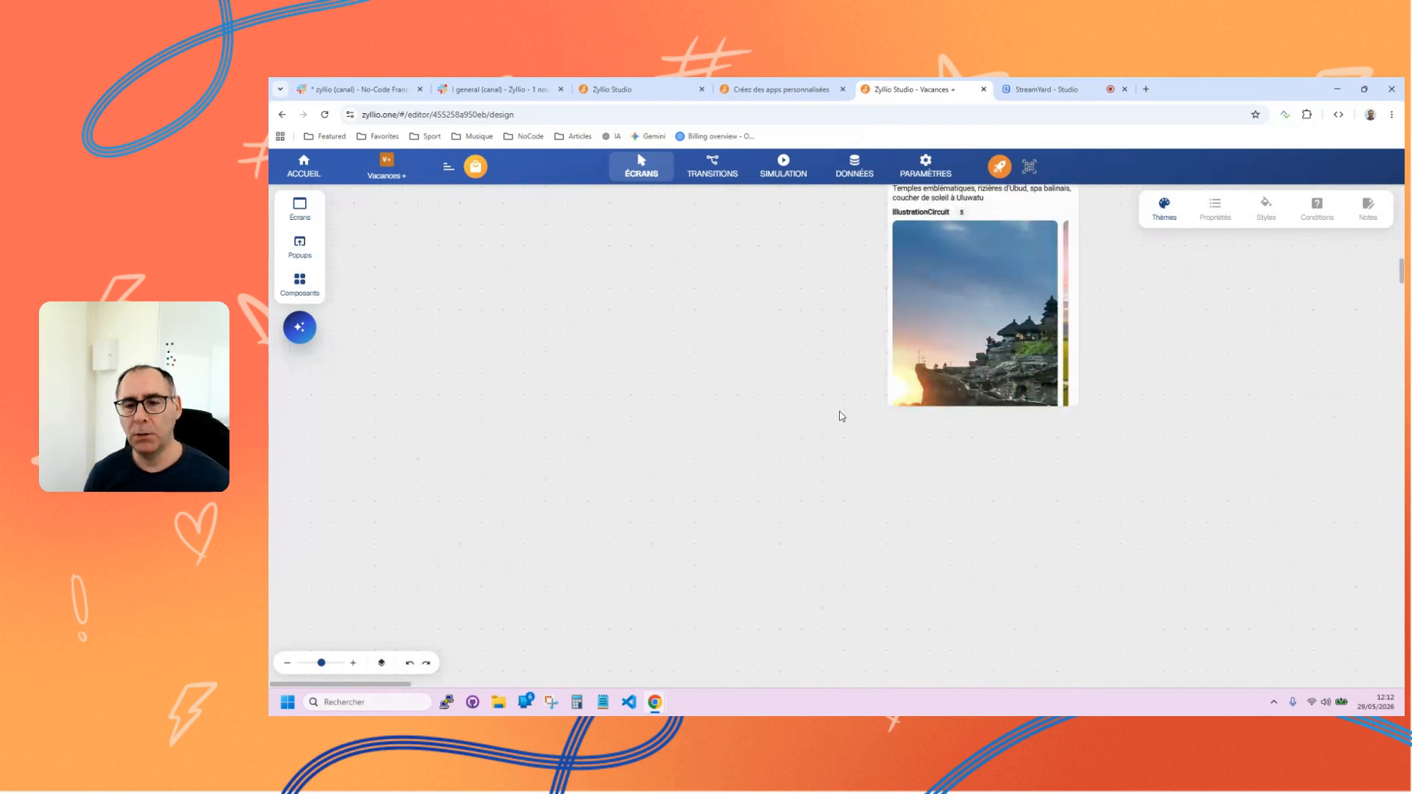
{"action": "scroll", "coordinate": [841, 416], "scroll_direction": "up", "scroll_amount": 5}
{"action": "scroll", "coordinate": [842, 416], "scroll_direction": "up", "scroll_amount": 10}
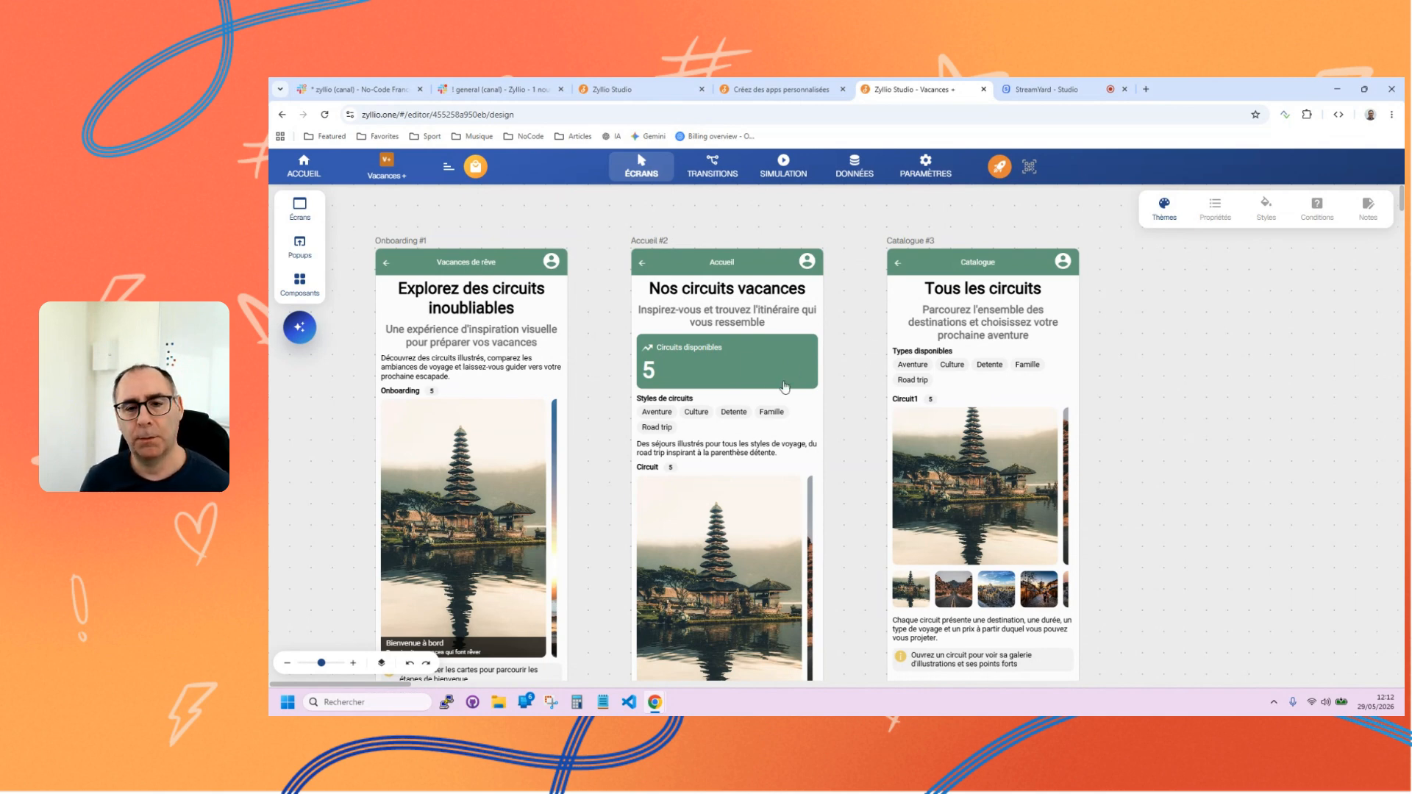
Inspect the properties of the Circuits disponibles statistic on the Accueil screen, and deselect it.
{"action": "left_click", "coordinate": [745, 372]}
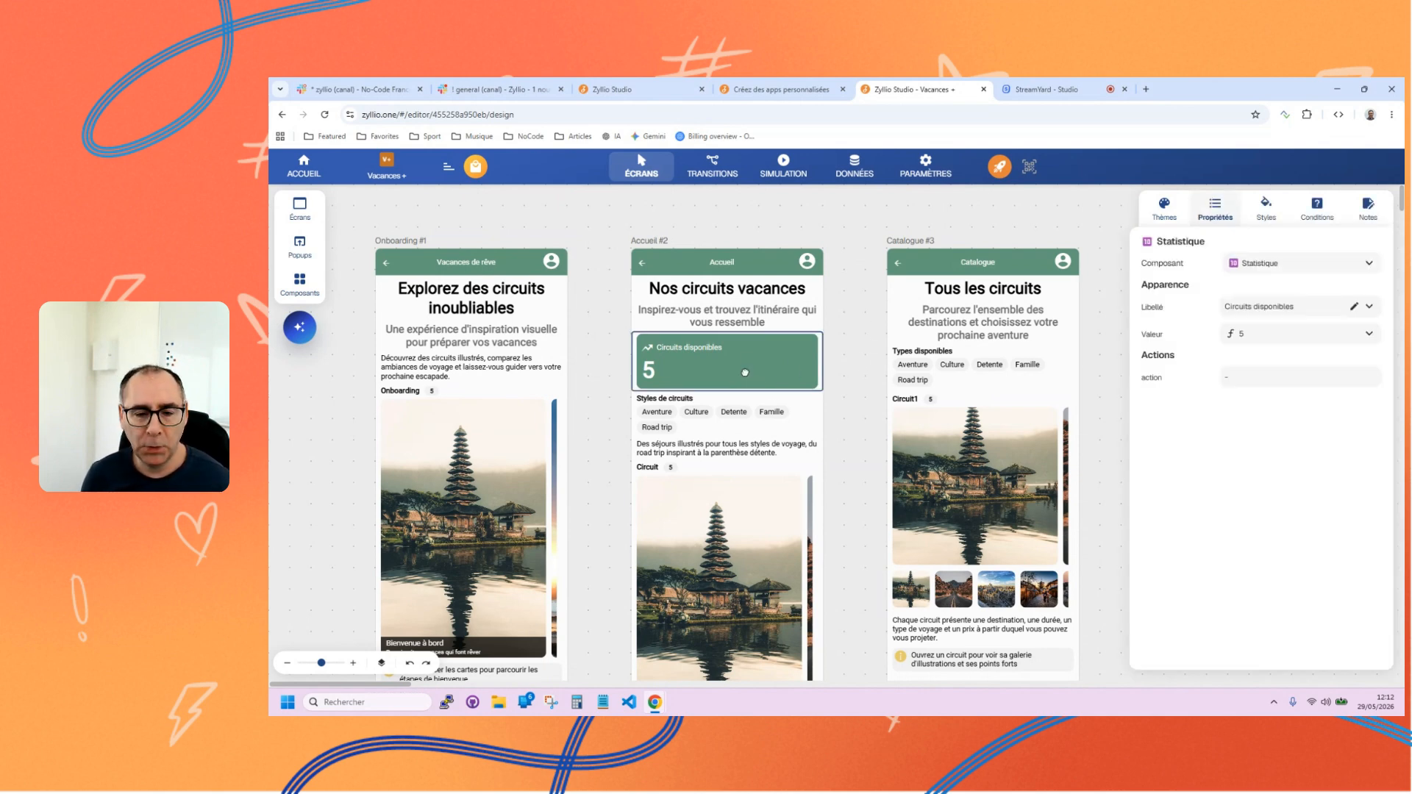
{"action": "left_click", "coordinate": [1118, 404]}
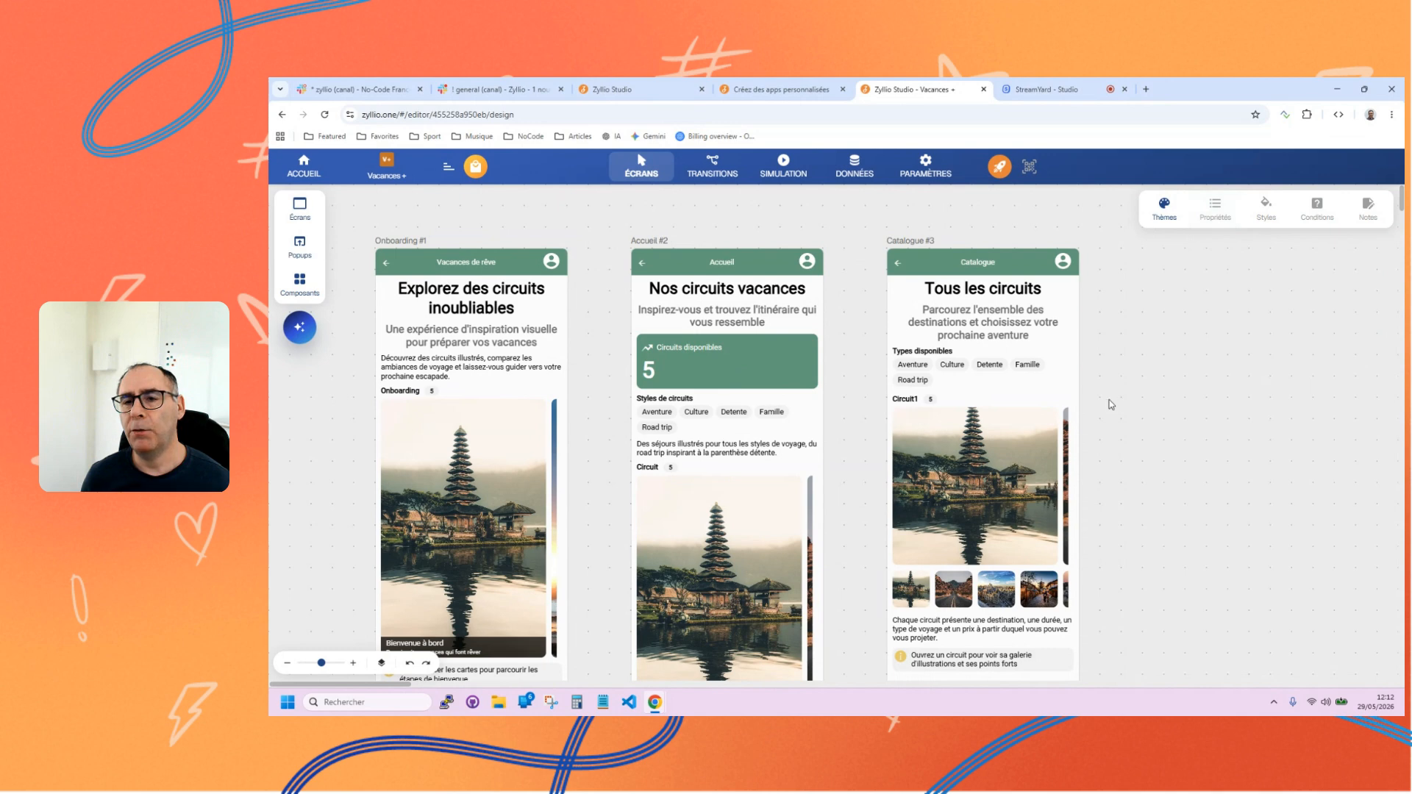
{"action": "scroll", "coordinate": [1141, 425], "scroll_direction": "down", "scroll_amount": 3}
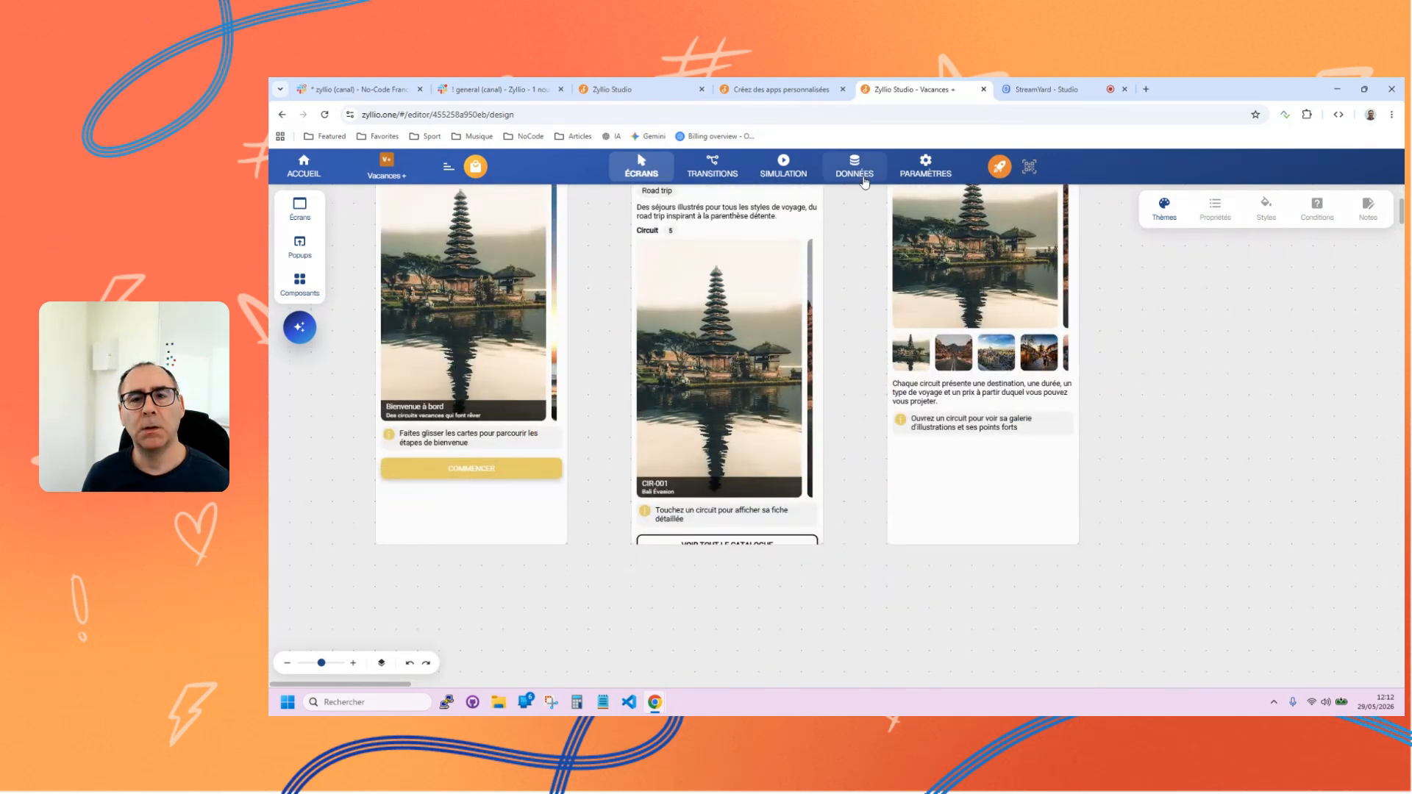
Open the app's database and examine the Onboarding table's records, including the illustration of the Bienvenue à bord record.
{"action": "left_click", "coordinate": [863, 165]}
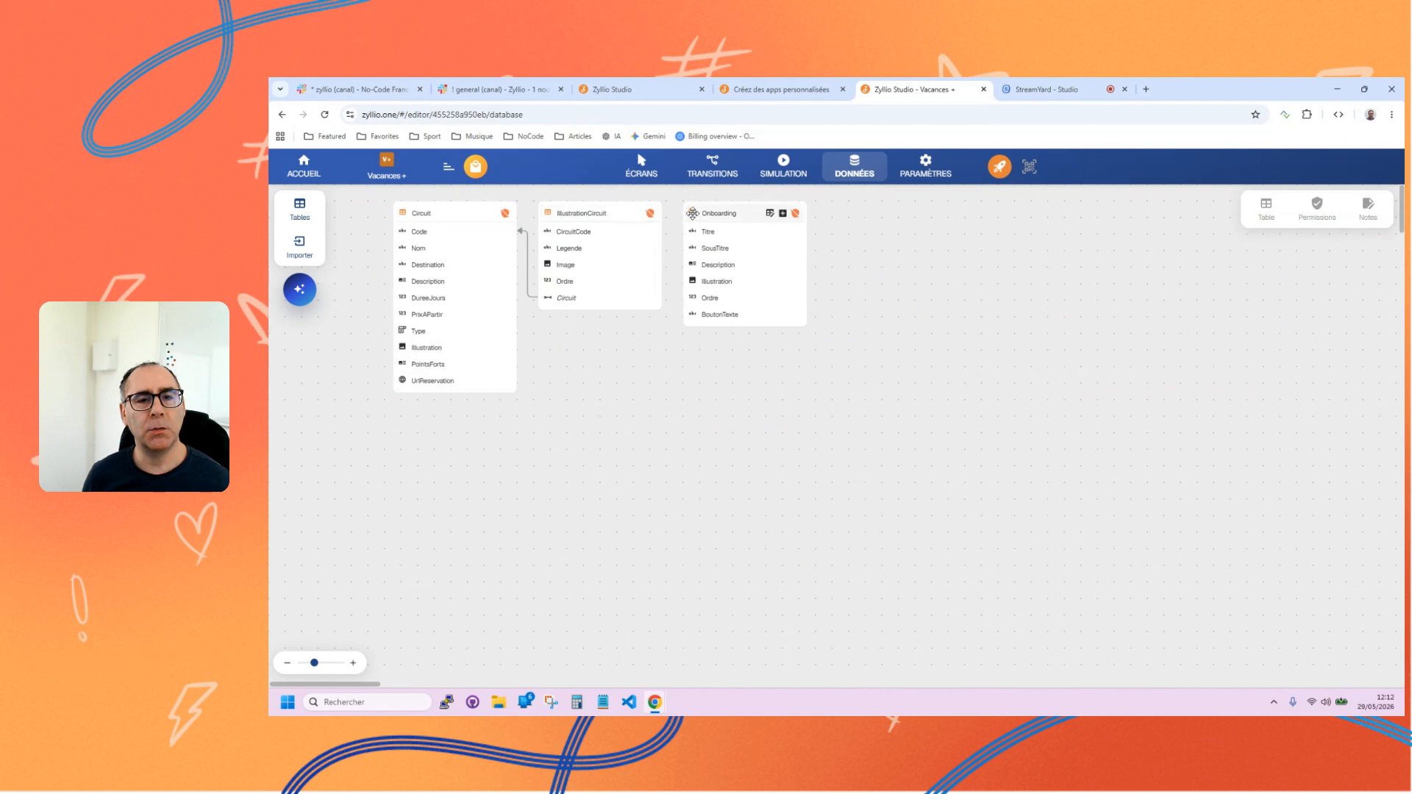
{"action": "left_click", "coordinate": [770, 214]}
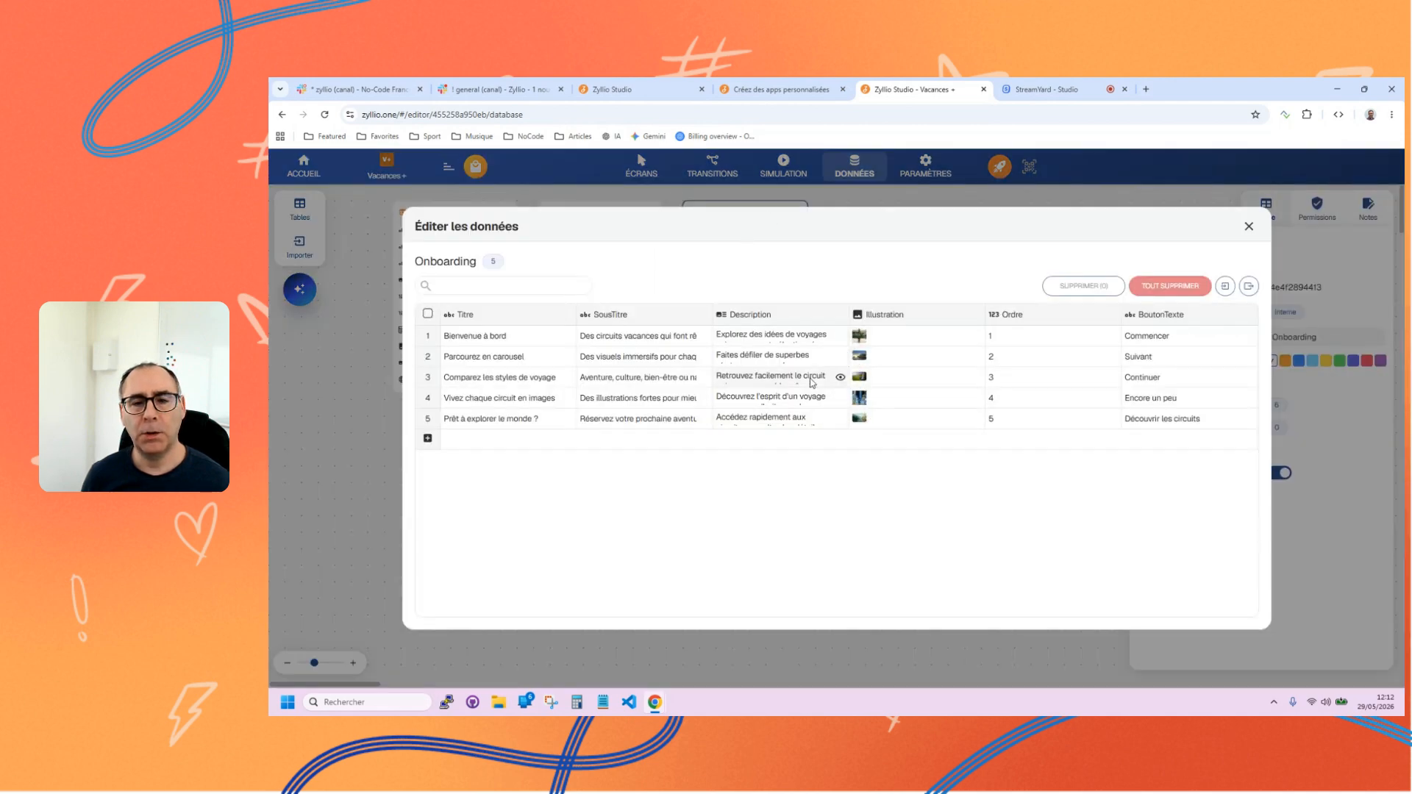
{"action": "left_click", "coordinate": [863, 341]}
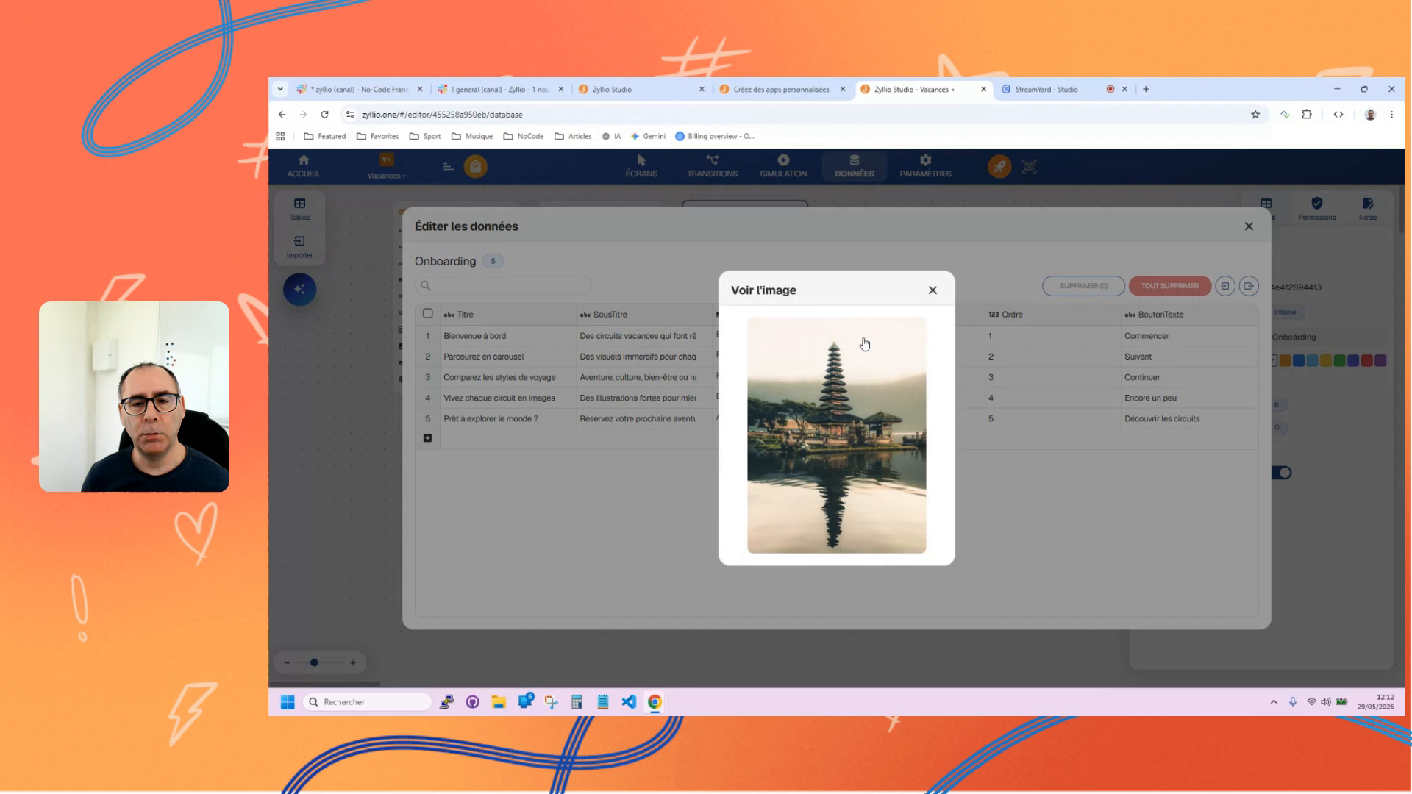
{"action": "left_click", "coordinate": [931, 290]}
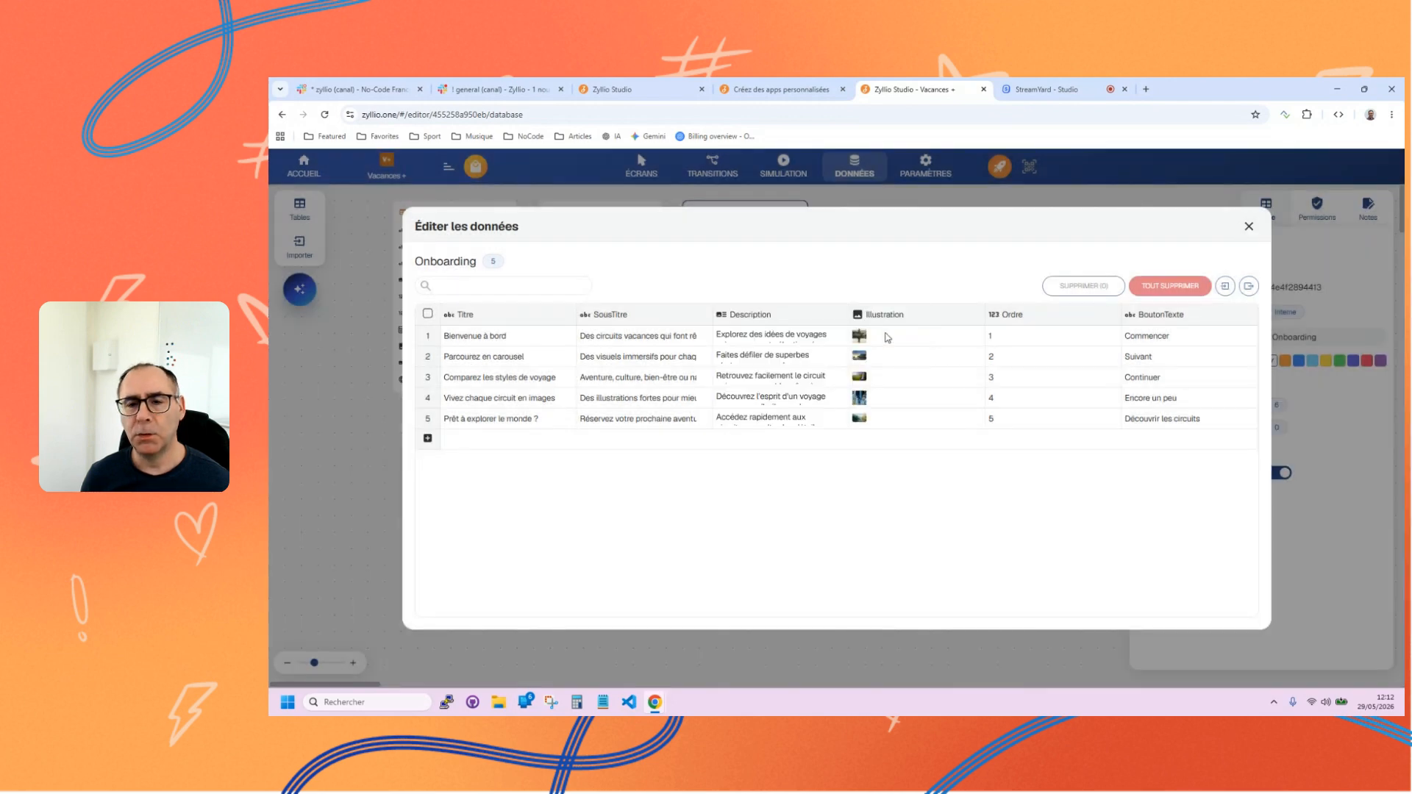
{"action": "left_click", "coordinate": [1248, 226]}
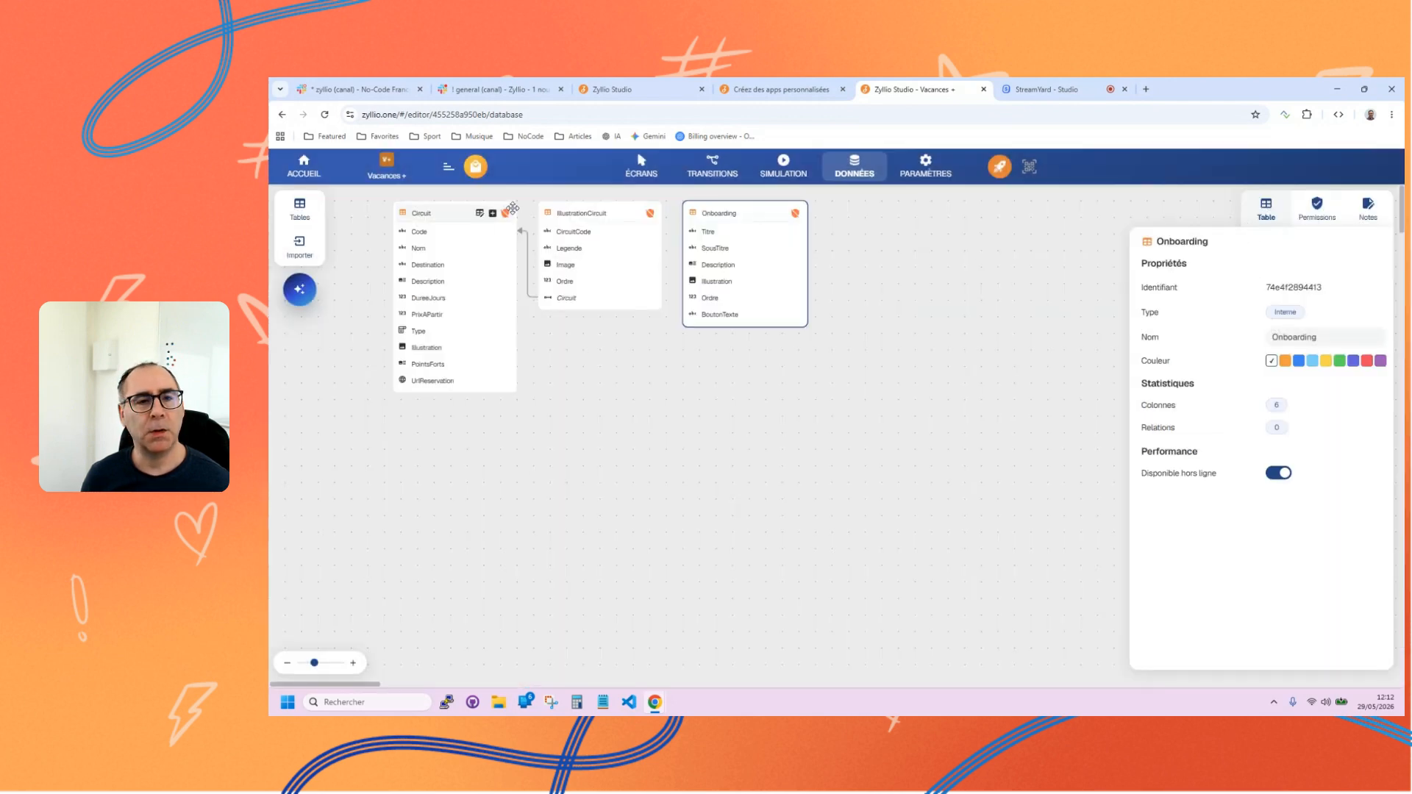
View the records of the IllustrationCircuit table and those of the Circuit table, closing each view.
{"action": "left_click", "coordinate": [626, 214]}
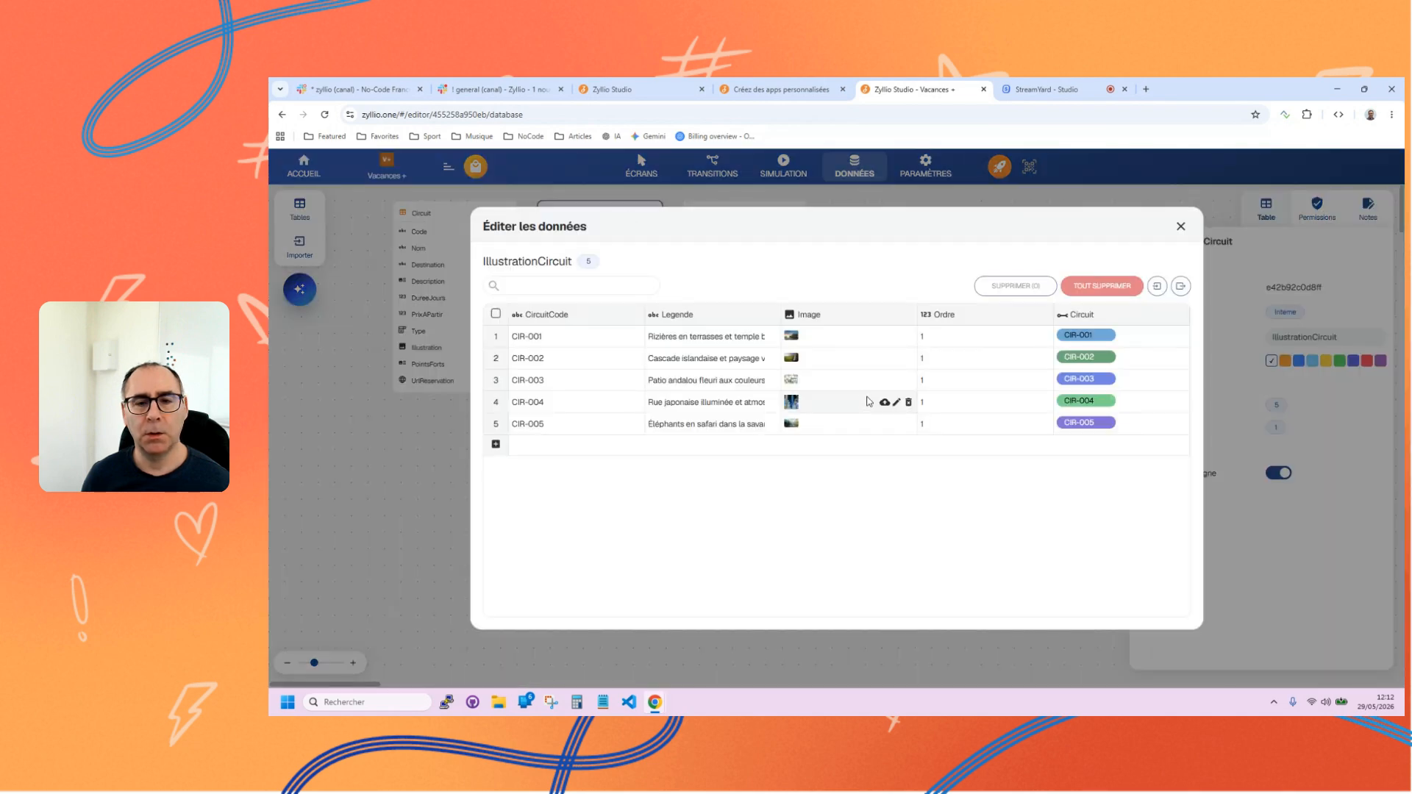
{"action": "left_click", "coordinate": [1181, 226]}
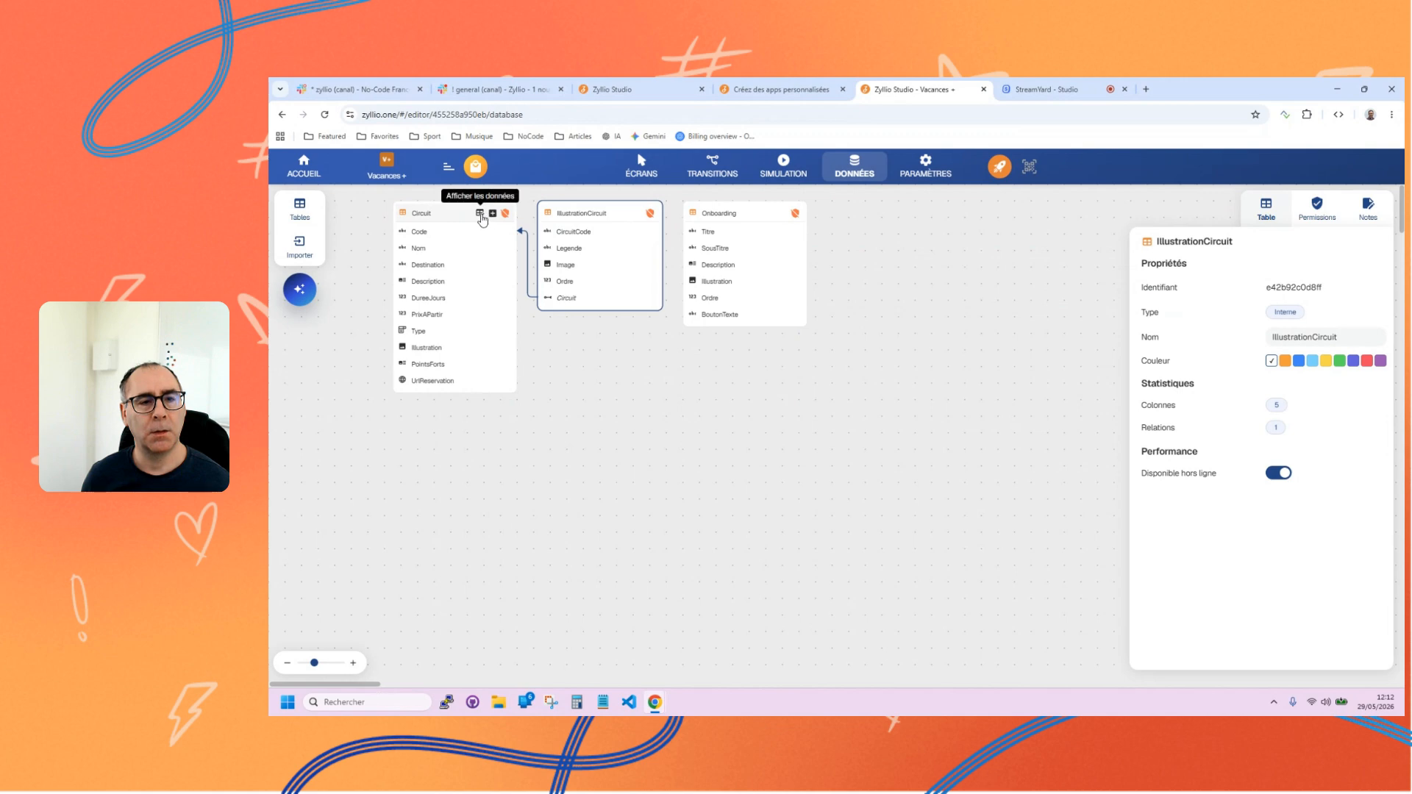
{"action": "left_click", "coordinate": [483, 215]}
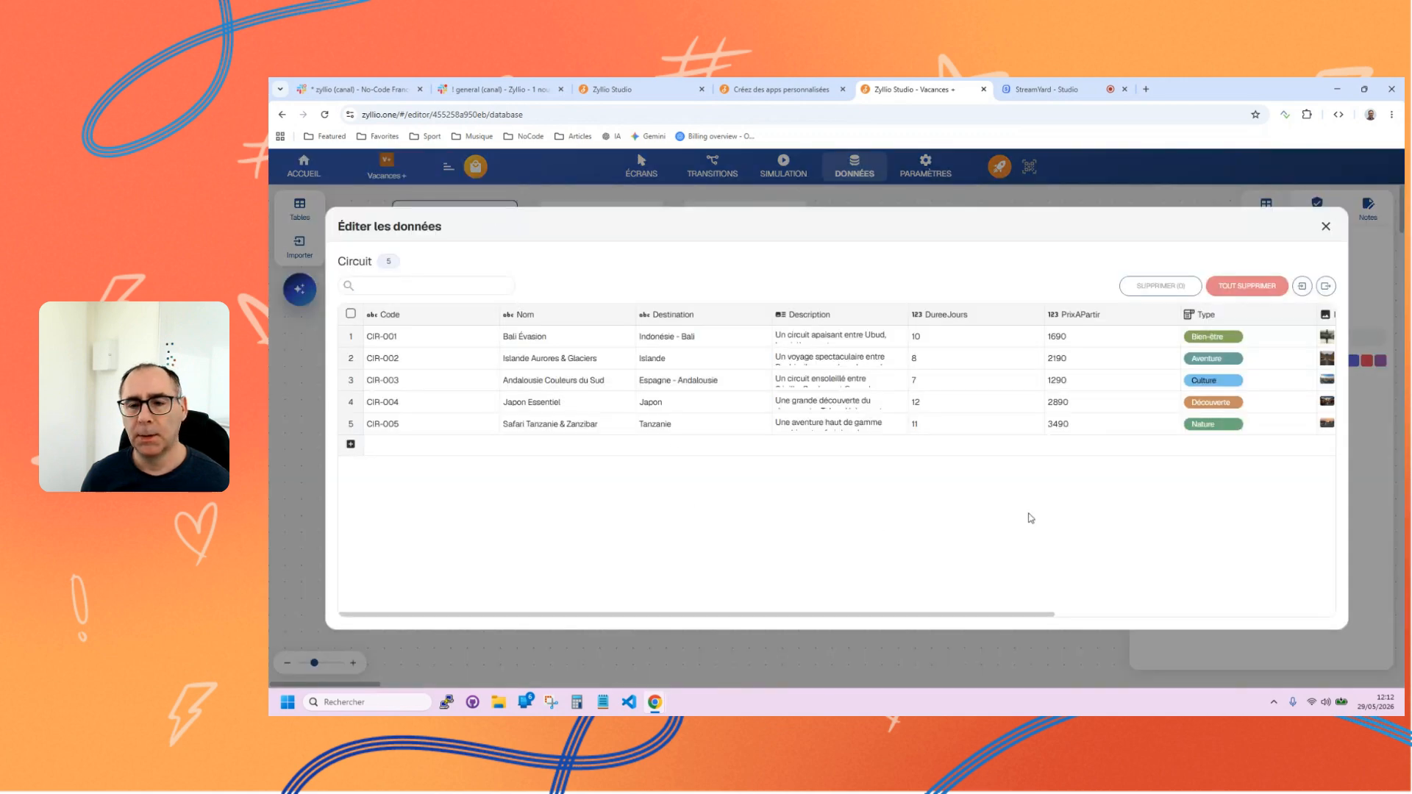
{"action": "left_click", "coordinate": [1325, 227]}
Return to the screen editor and inspect the Accueil screen's Circuits disponibles statistic and Styles de circuits options component.
{"action": "left_click", "coordinate": [641, 166]}
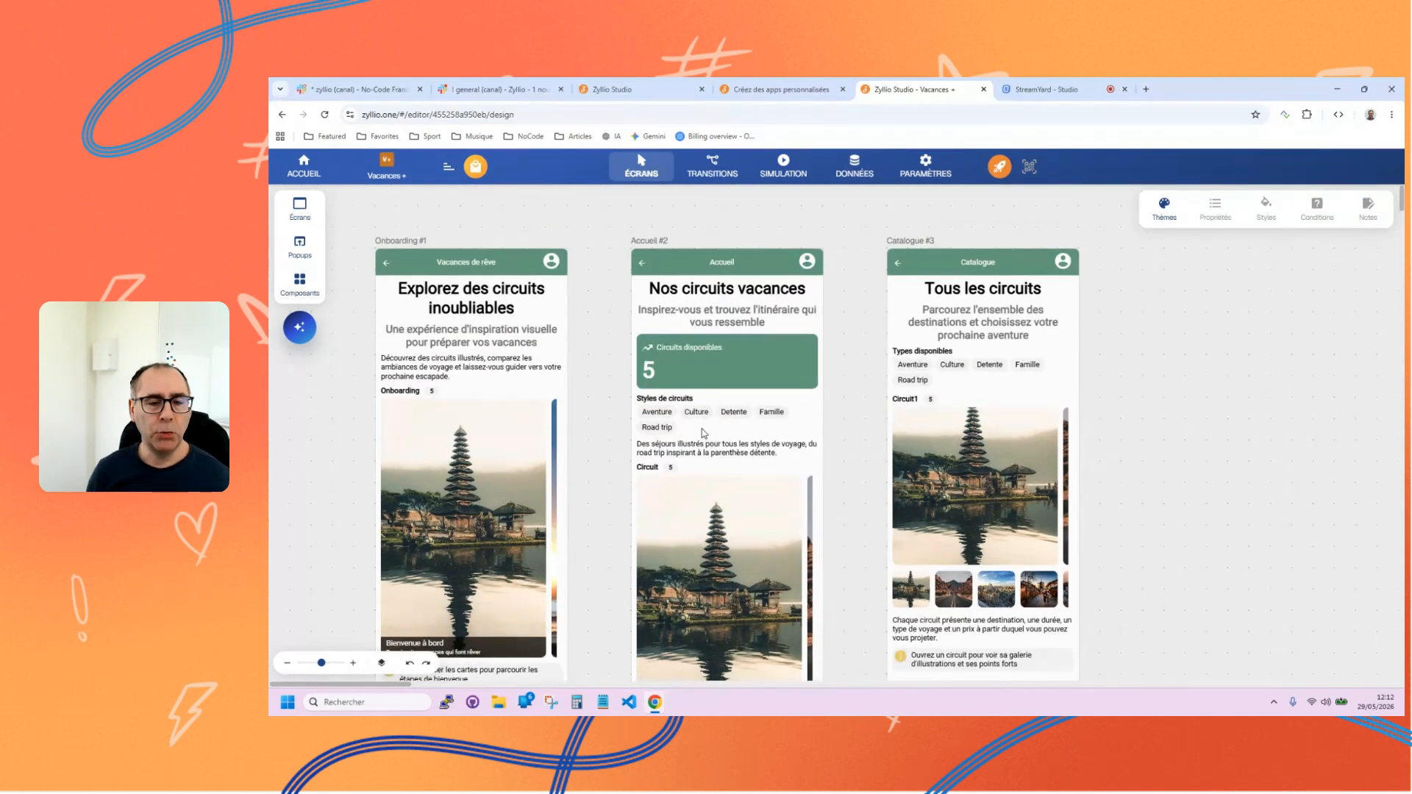
{"action": "left_click", "coordinate": [703, 433]}
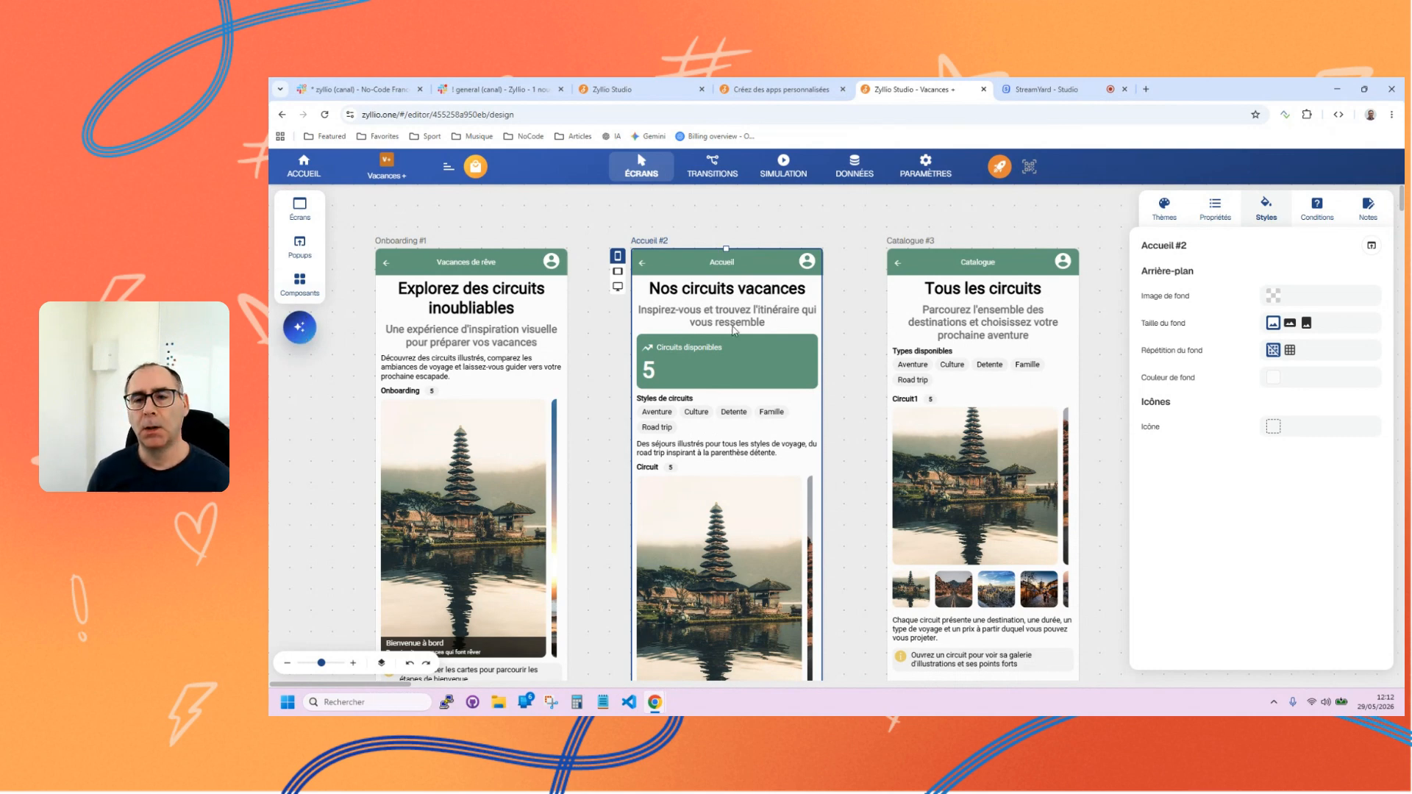
{"action": "left_click", "coordinate": [839, 283]}
{"action": "left_click", "coordinate": [702, 361]}
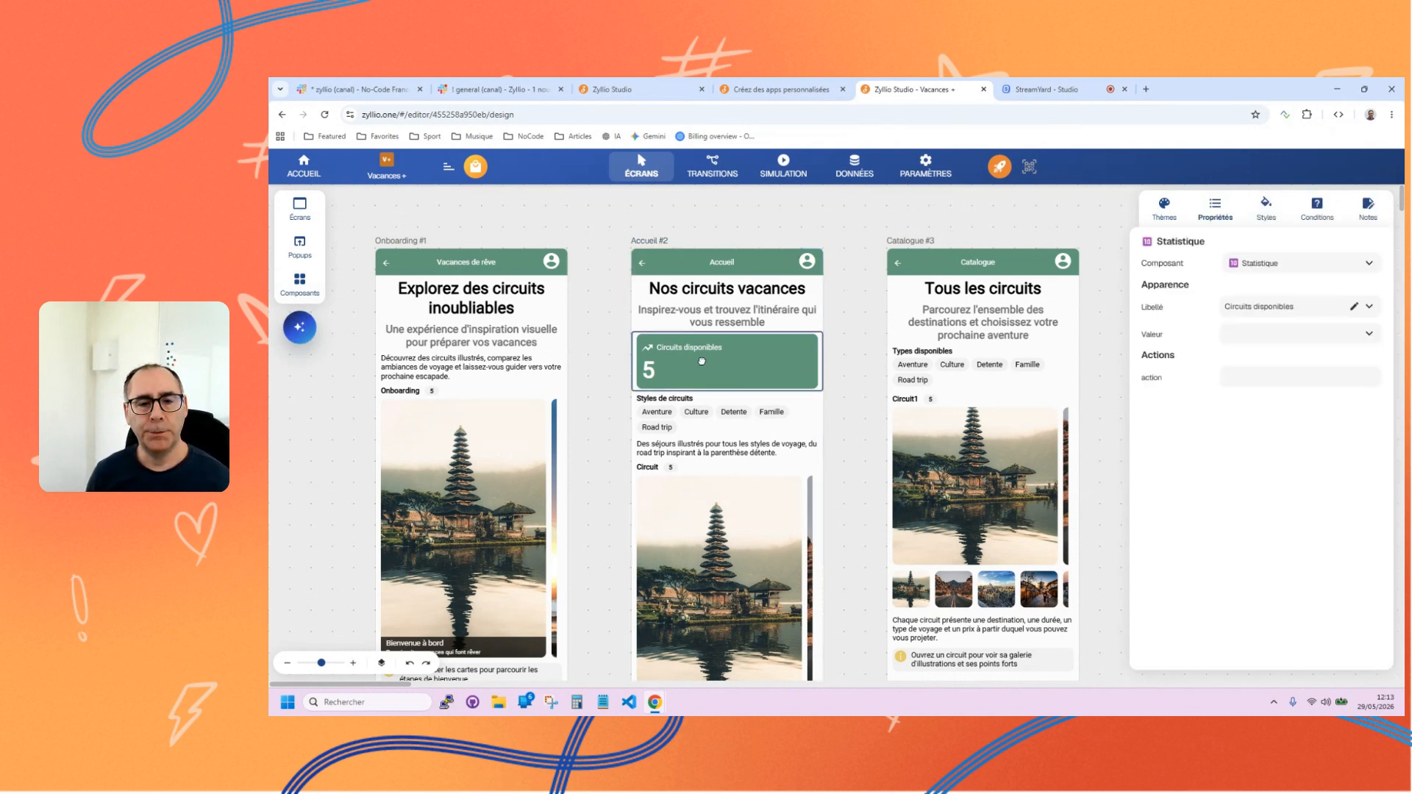
{"action": "left_click", "coordinate": [719, 409]}
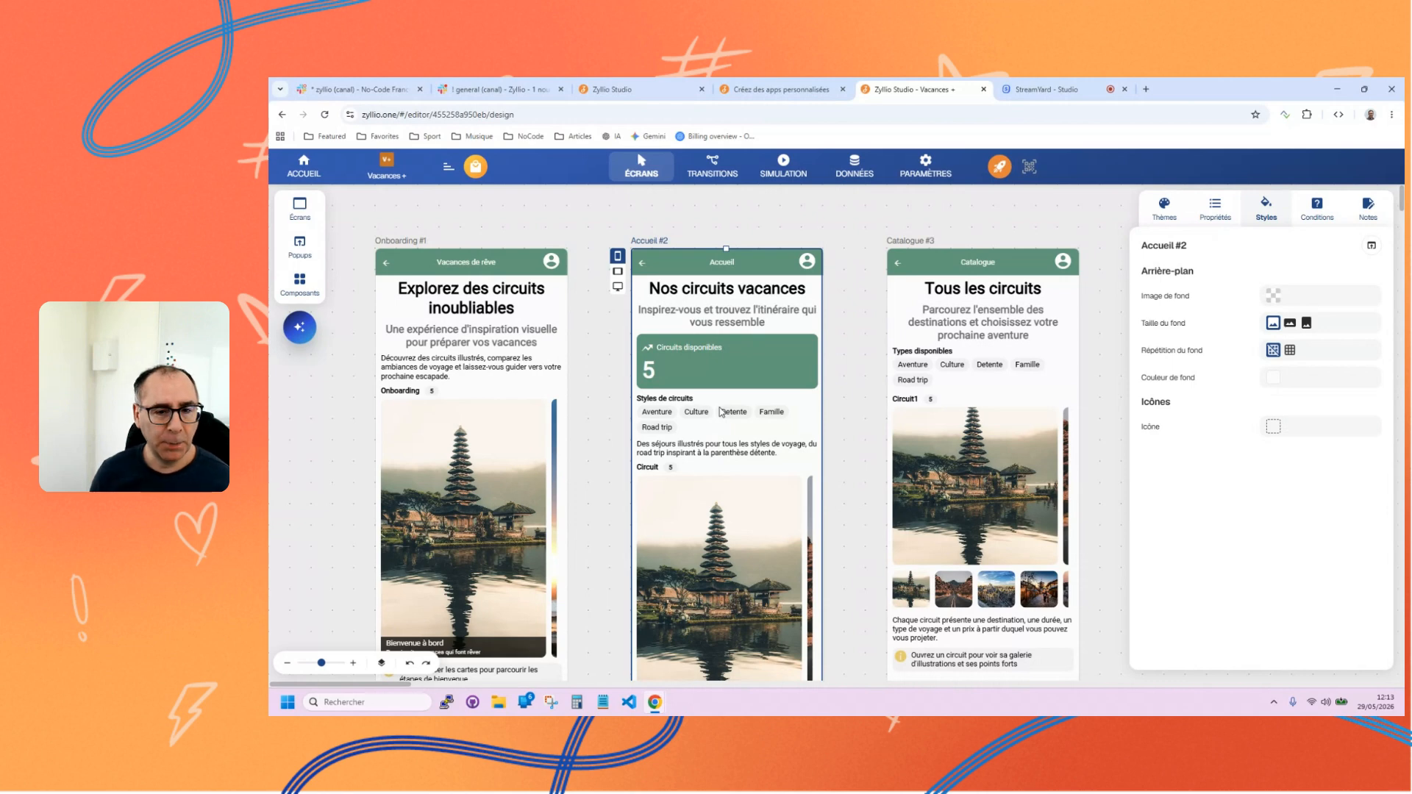
{"action": "left_click", "coordinate": [720, 409]}
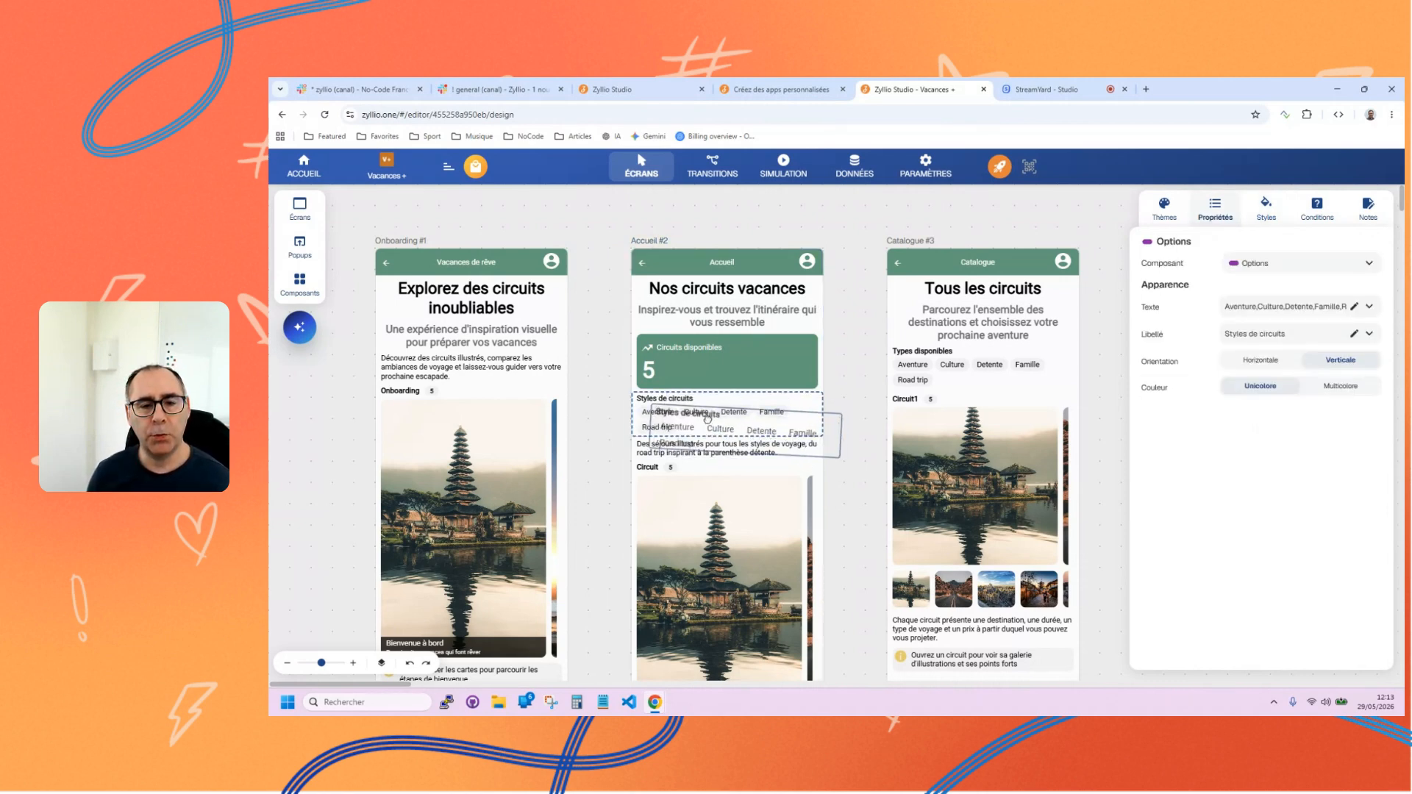
Change the Accueil screen's text "Des séjours illustrés pour tous les styles de voyage" into a Suggestion component.
{"action": "scroll", "coordinate": [703, 365], "scroll_direction": "down", "scroll_amount": 1}
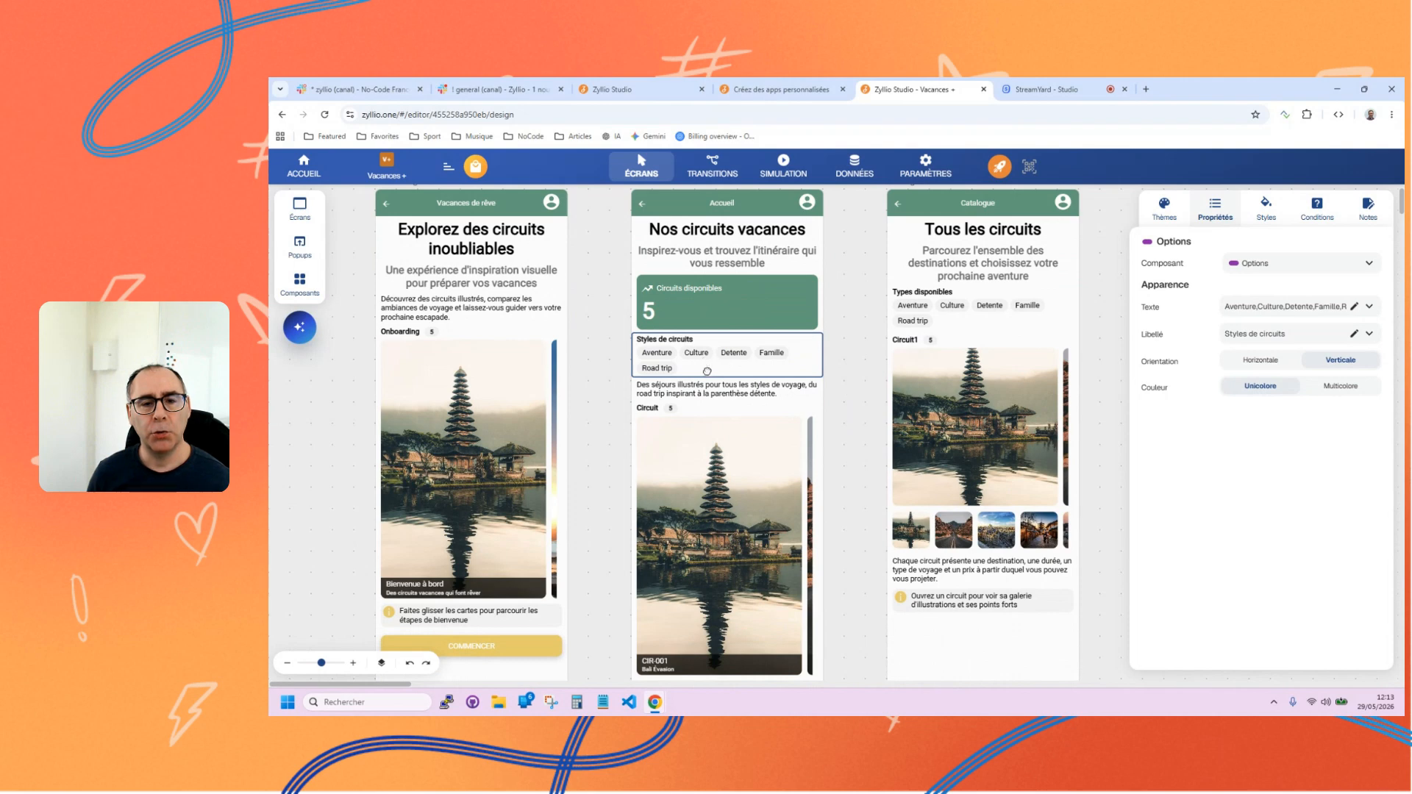
{"action": "left_click", "coordinate": [736, 392]}
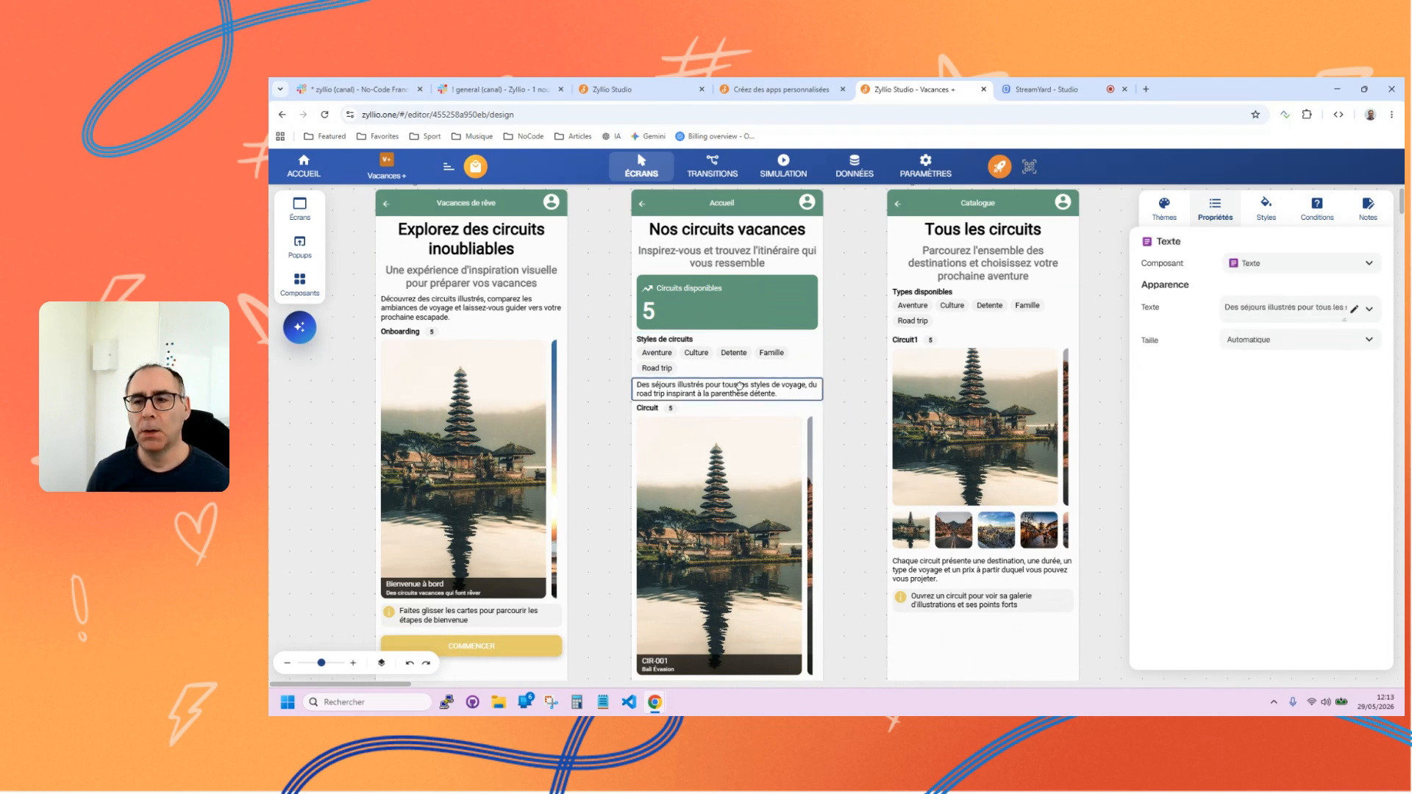
{"action": "left_click", "coordinate": [1264, 264]}
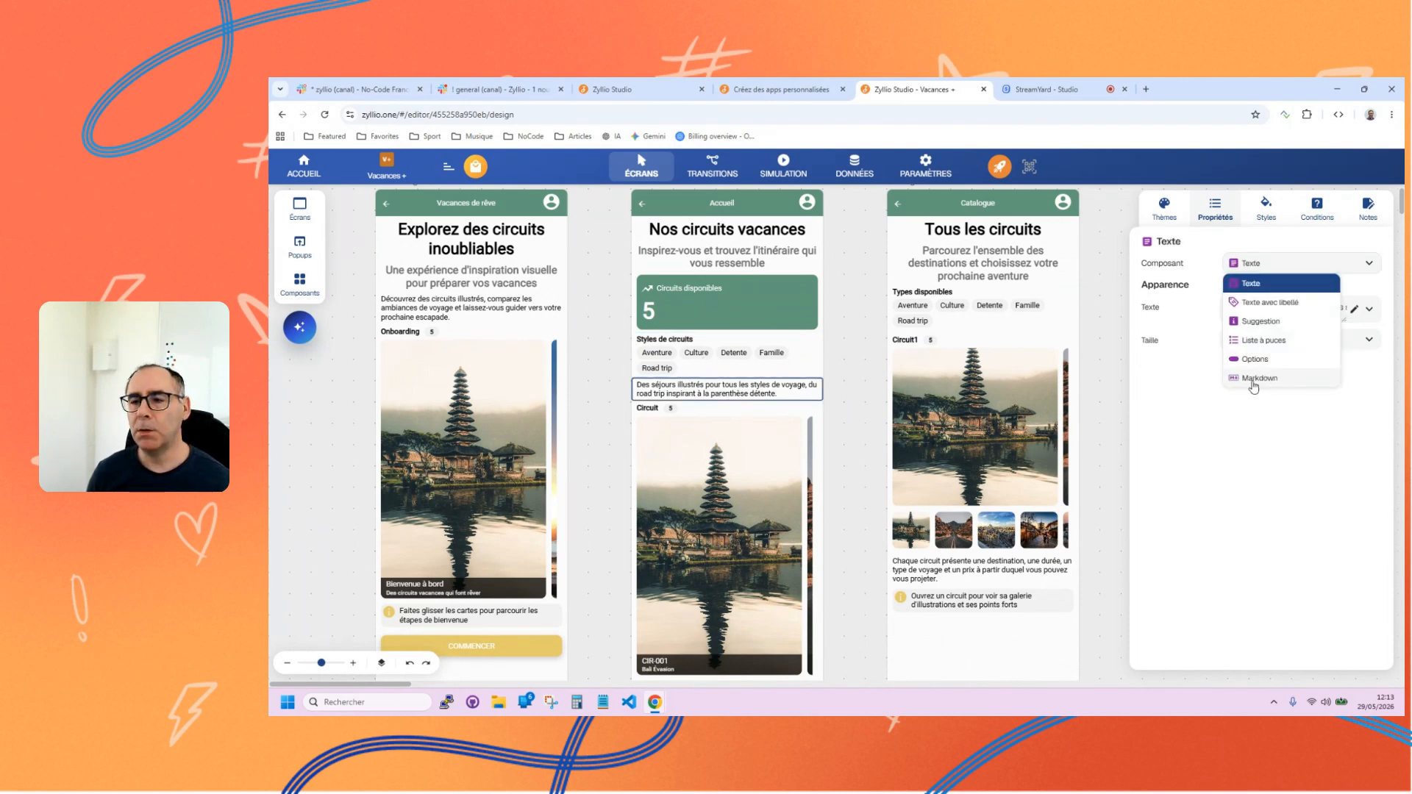
{"action": "left_click", "coordinate": [1262, 322]}
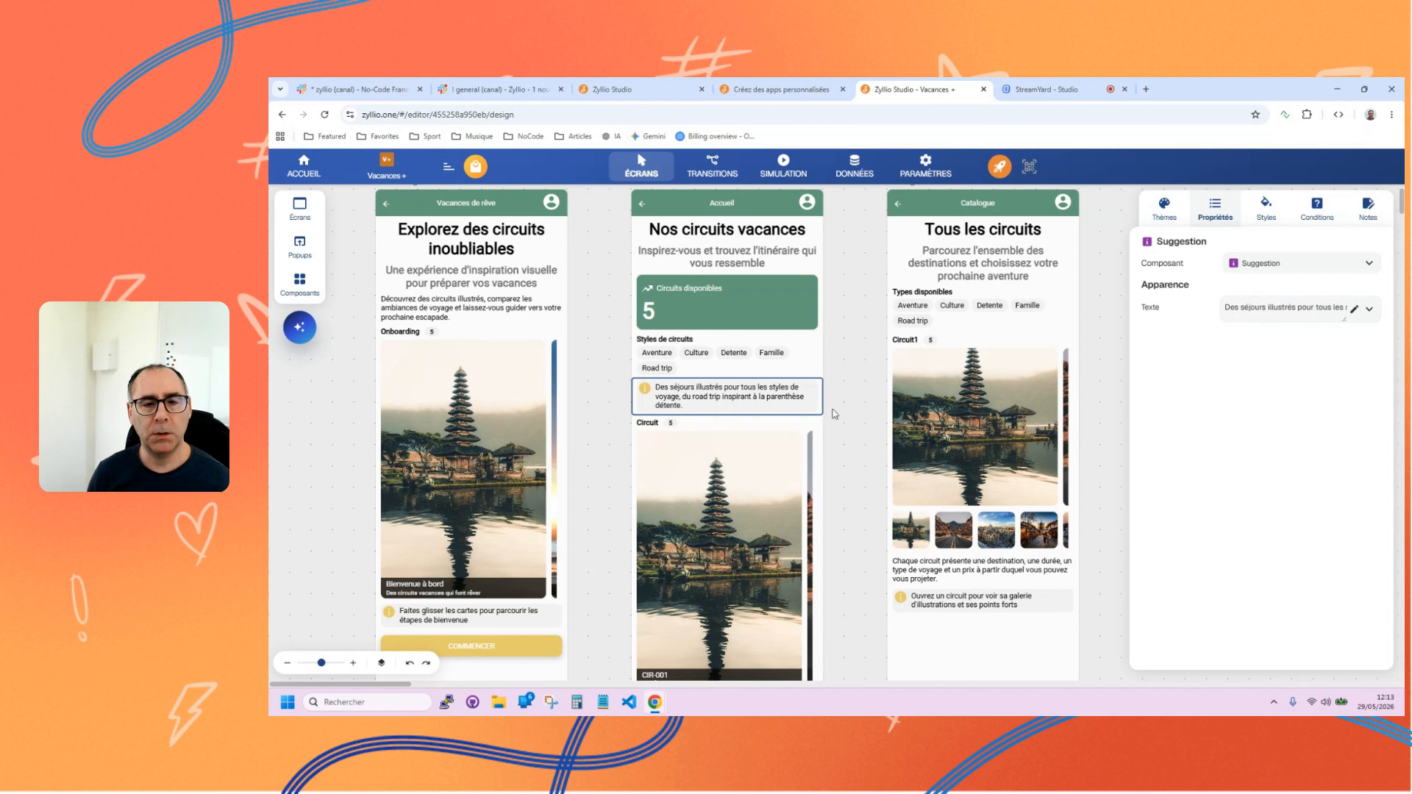
Try the Dinner 1, Velouria and Basil themes on the app, and apply the Zyllio theme.
{"action": "left_click", "coordinate": [1169, 211]}
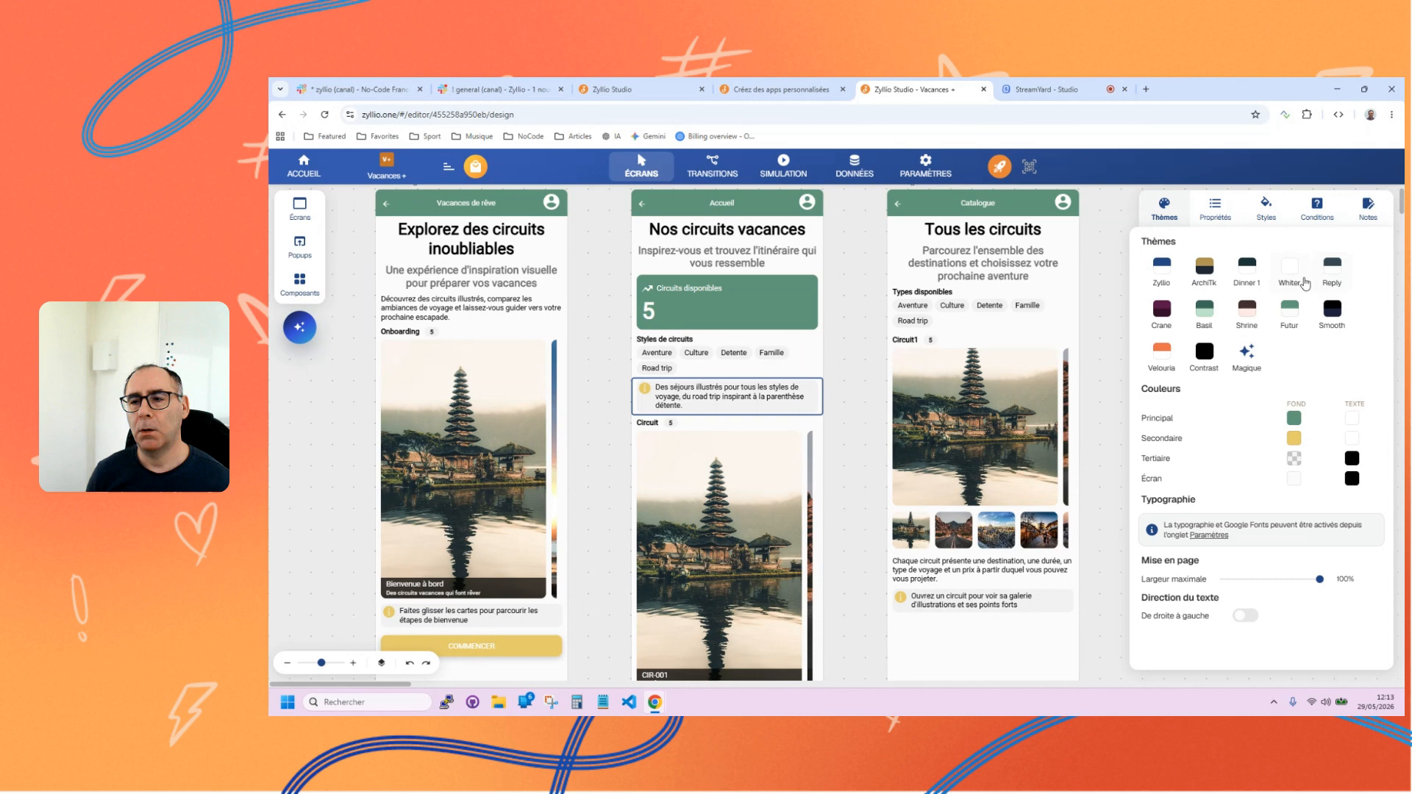
{"action": "left_click", "coordinate": [1250, 274]}
{"action": "left_click", "coordinate": [1162, 353]}
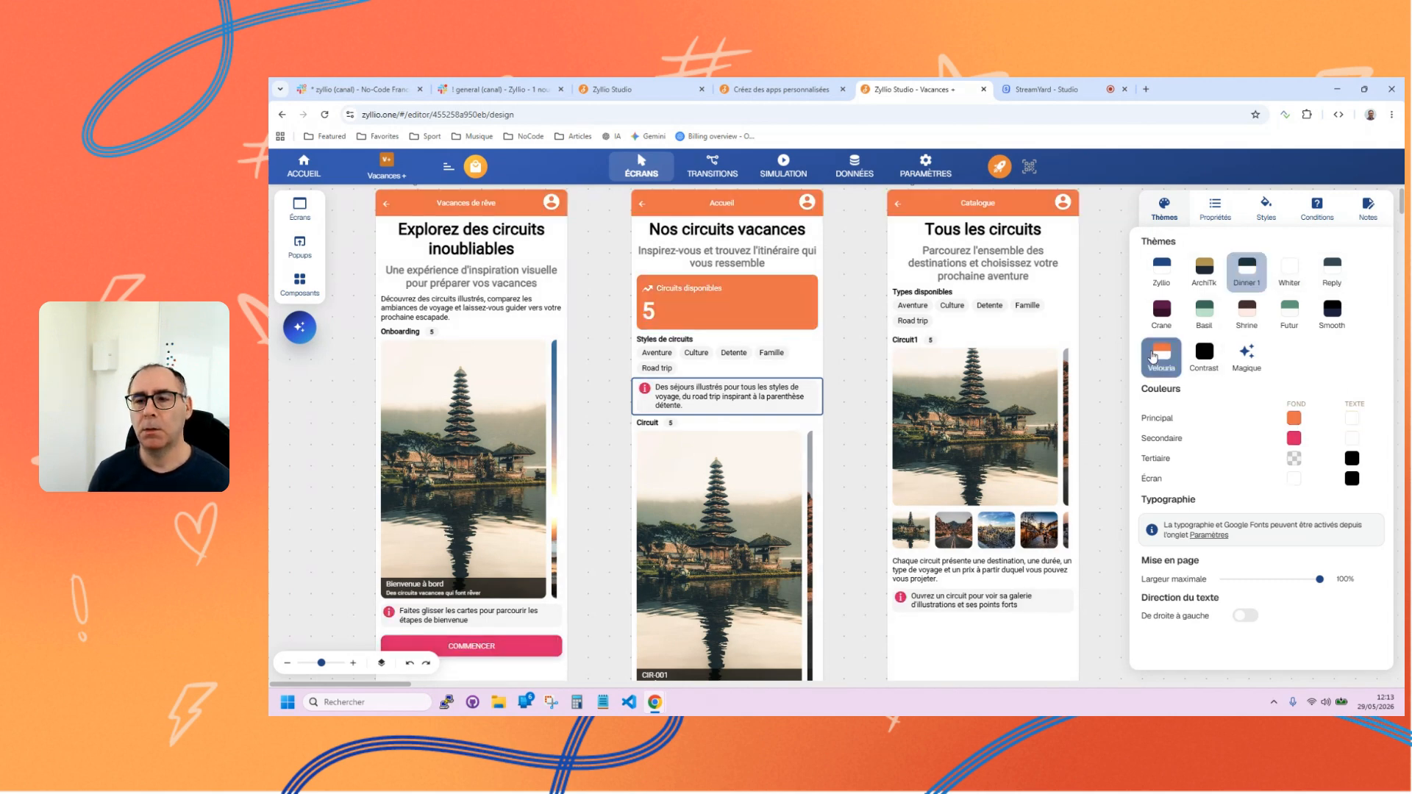
{"action": "left_click", "coordinate": [1202, 308]}
{"action": "left_click", "coordinate": [1169, 284]}
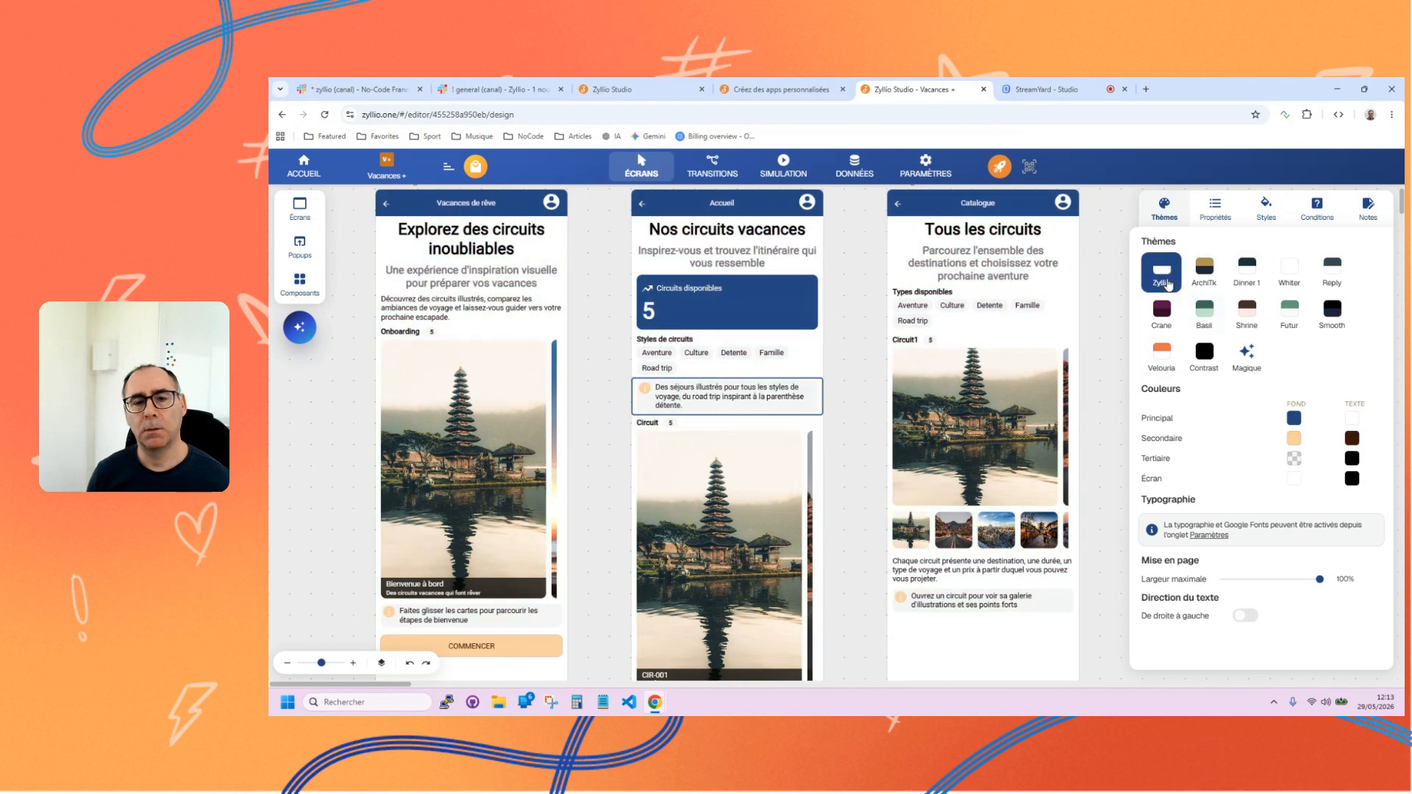
{"action": "left_click", "coordinate": [864, 437]}
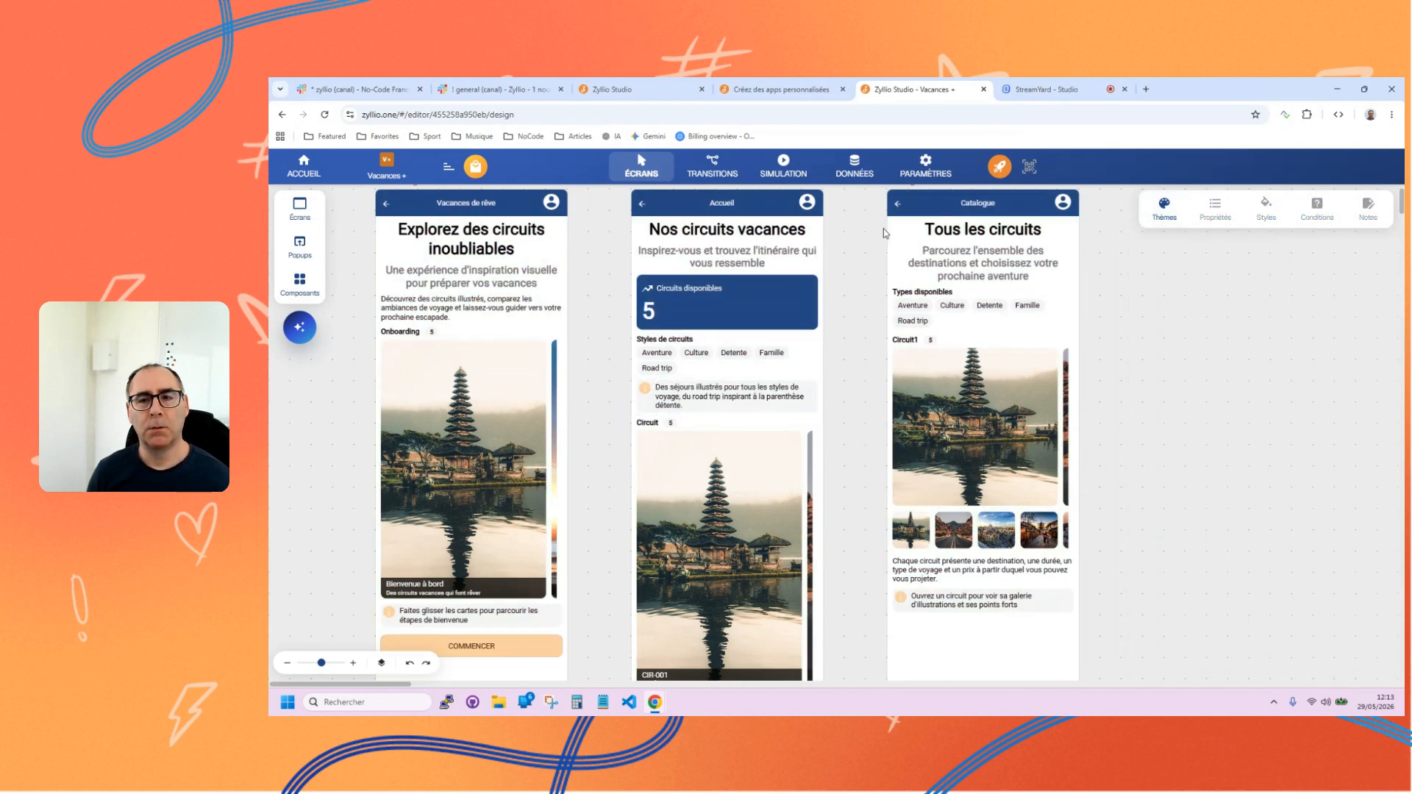
{"action": "left_click", "coordinate": [1161, 215]}
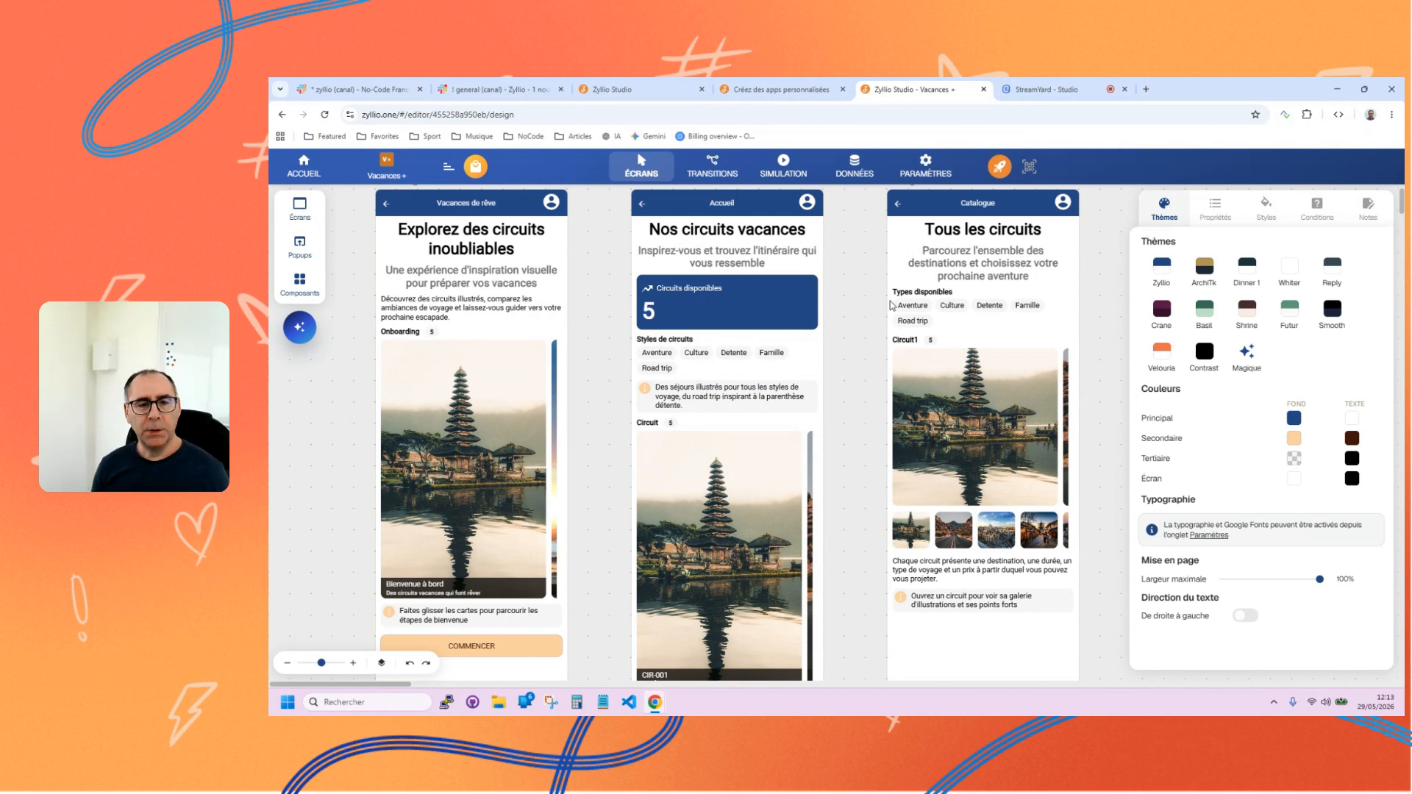
Open the AI assistant and review its example prompts for screens, tables and components.
{"action": "left_click", "coordinate": [300, 328]}
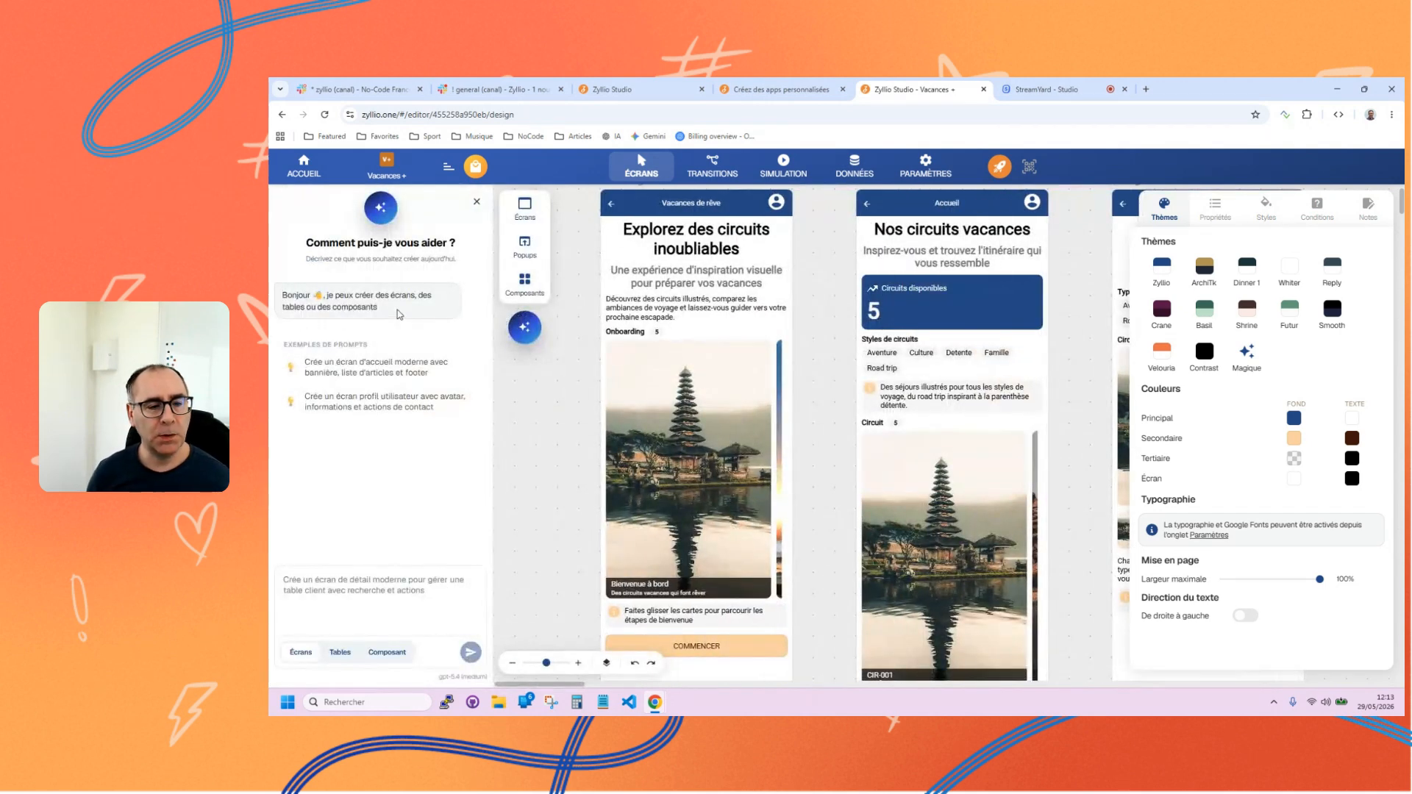
{"action": "left_click", "coordinate": [510, 327]}
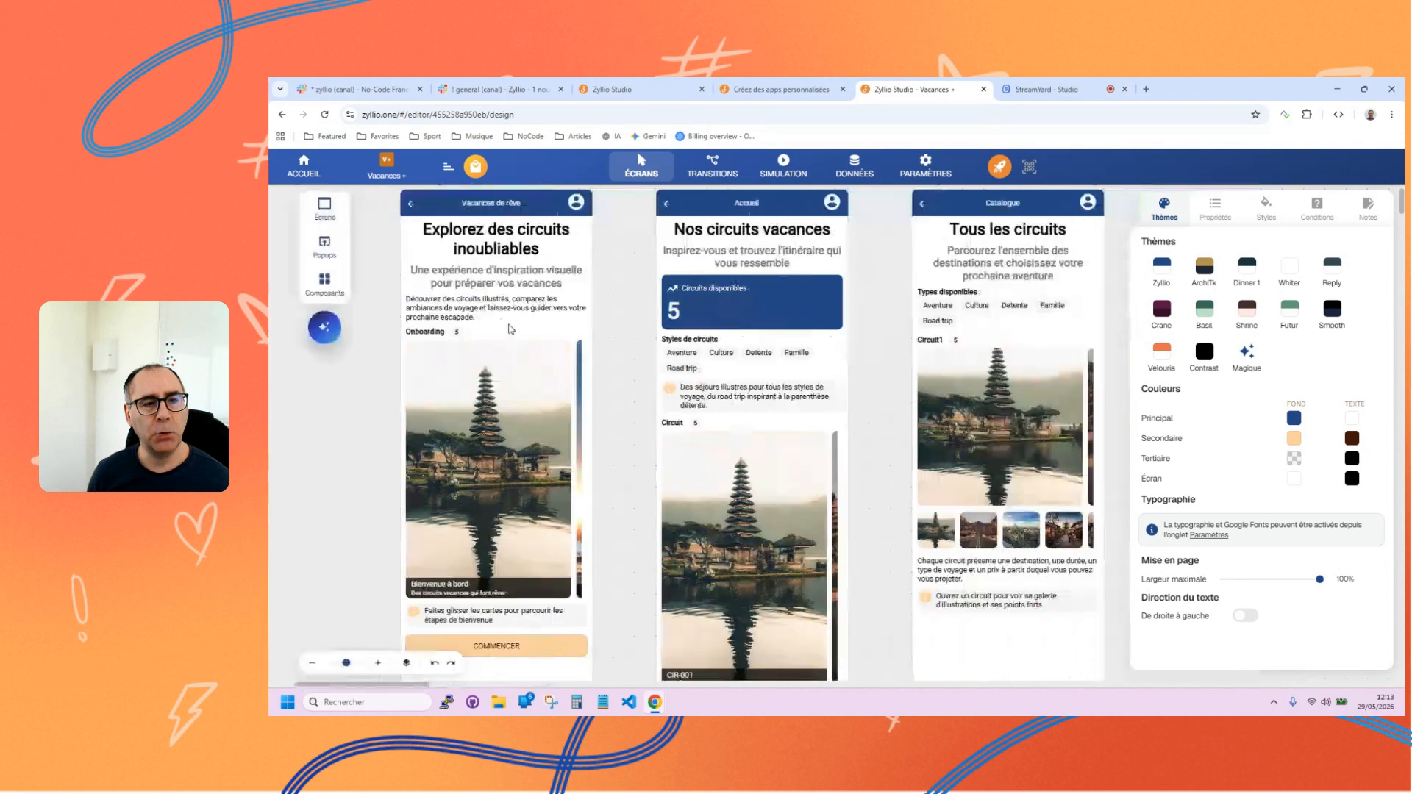
{"action": "left_click", "coordinate": [302, 332]}
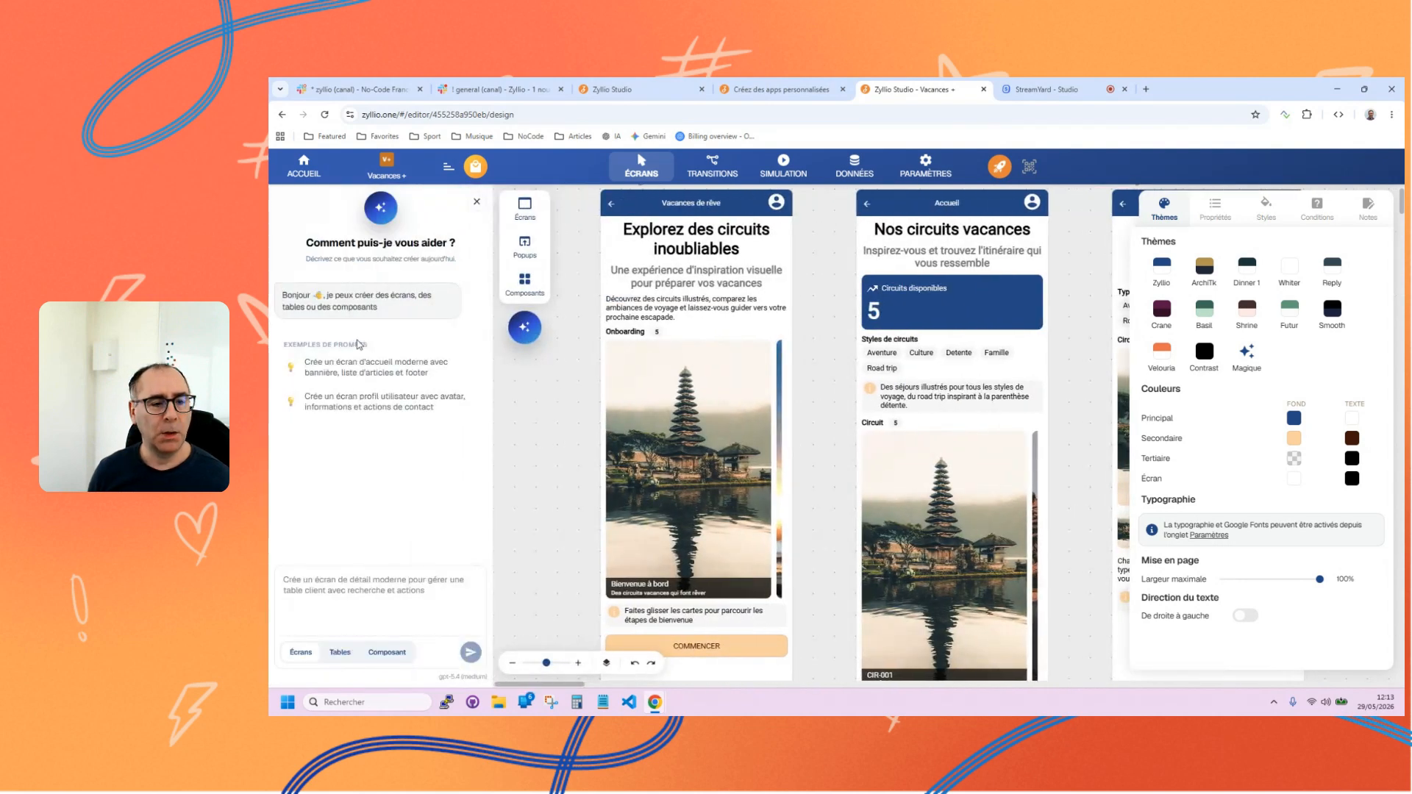
{"action": "left_click", "coordinate": [311, 579]}
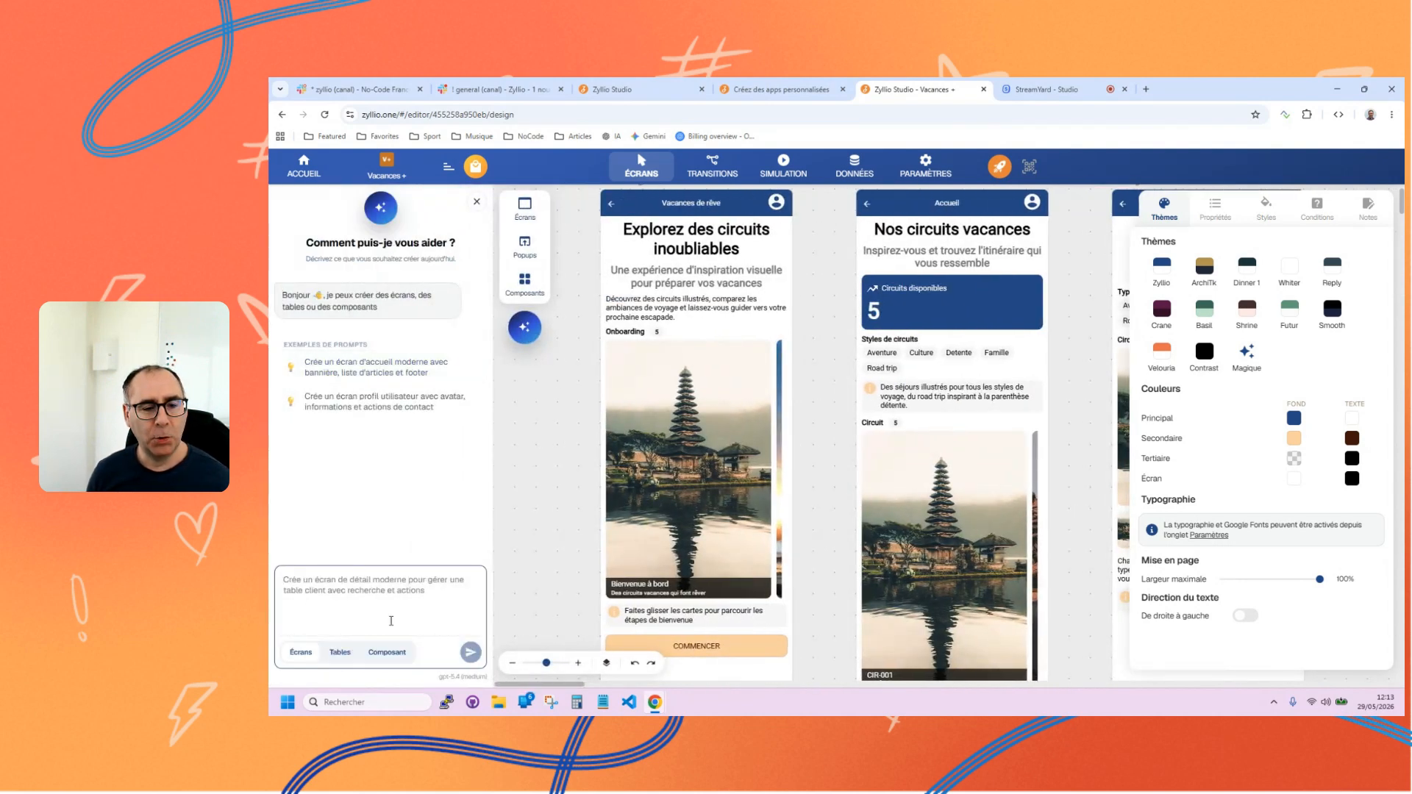
{"action": "left_click", "coordinate": [340, 652]}
{"action": "left_click", "coordinate": [388, 652]}
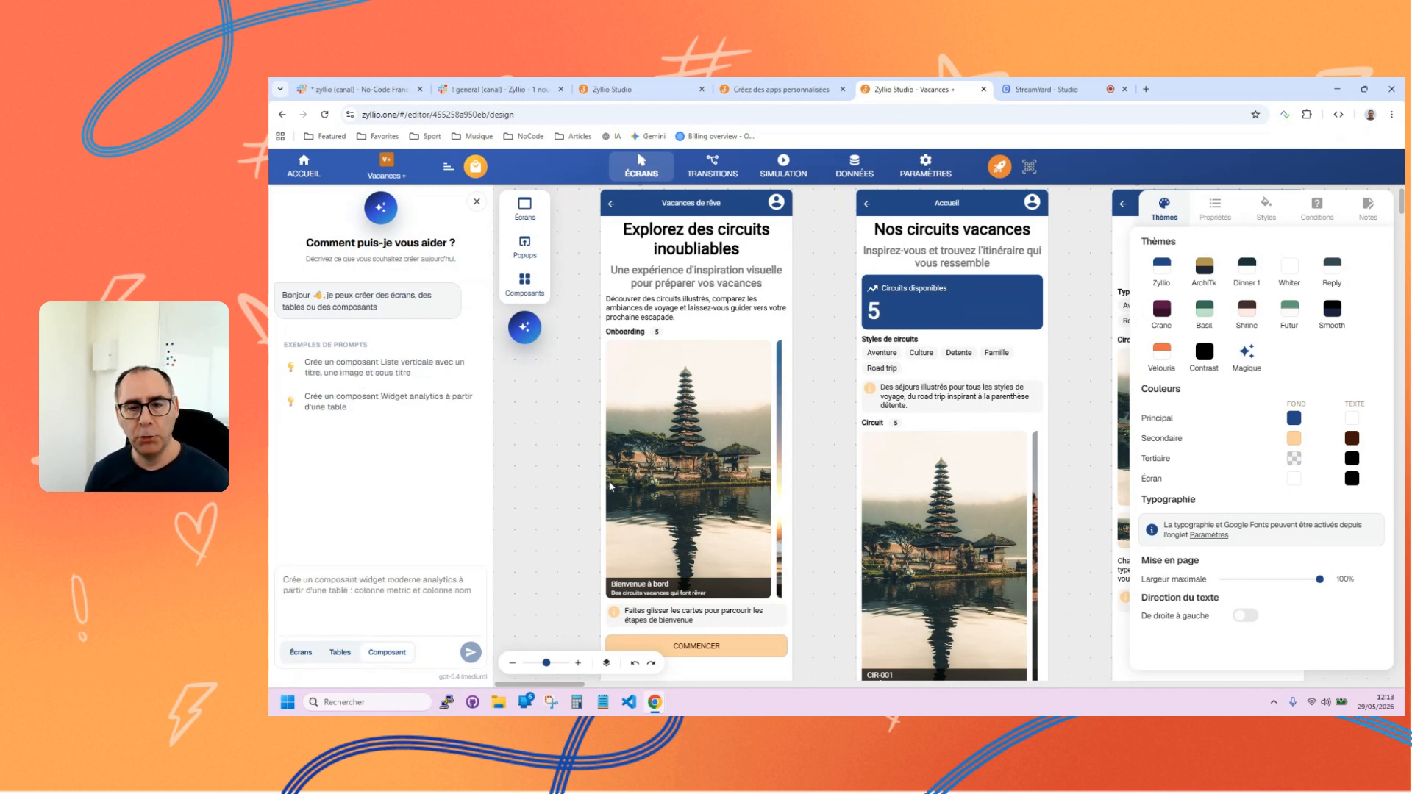
Browse the library of available components, from Basiques through Champs de saisie and Media to Paiement.
{"action": "left_click", "coordinate": [521, 288]}
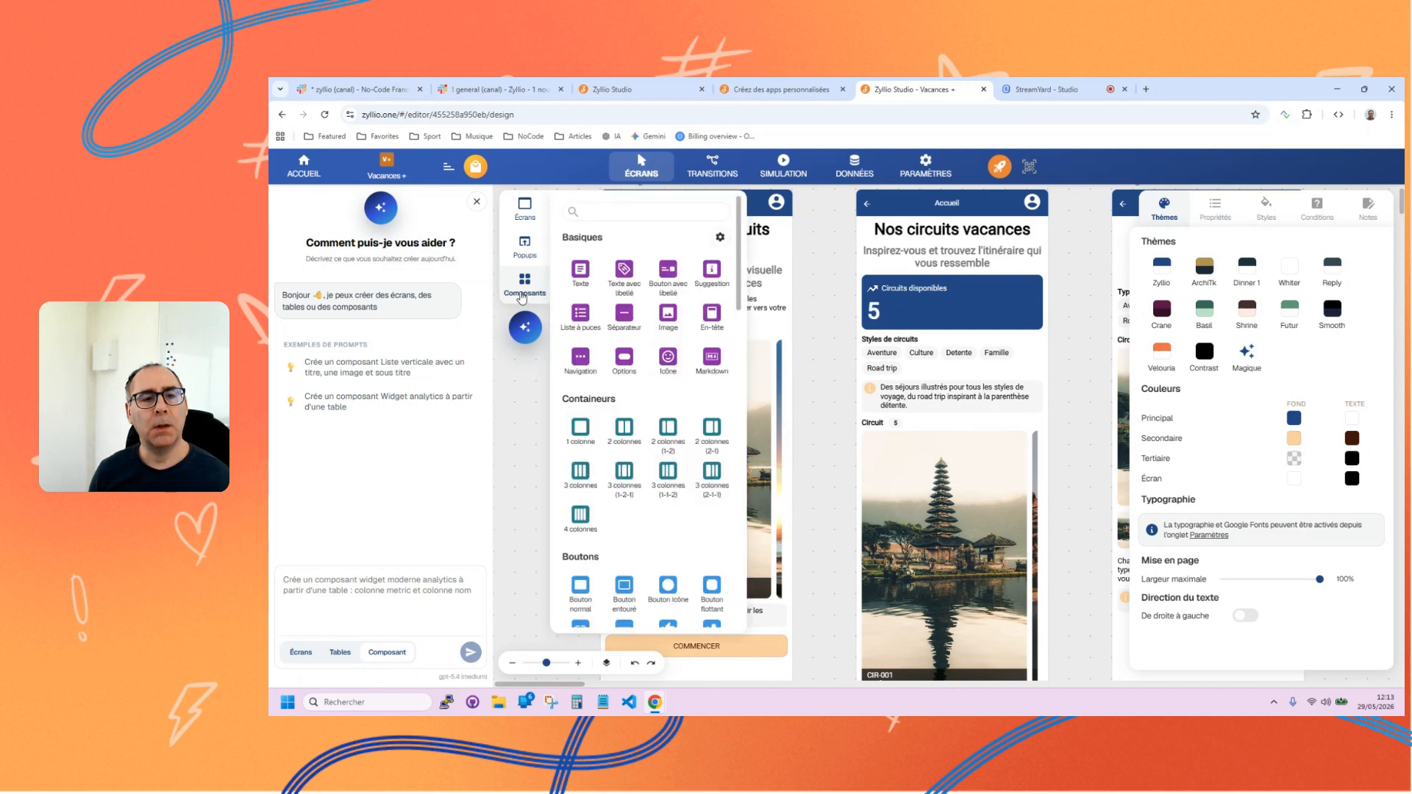
{"action": "scroll", "coordinate": [684, 342], "scroll_direction": "down", "scroll_amount": 10}
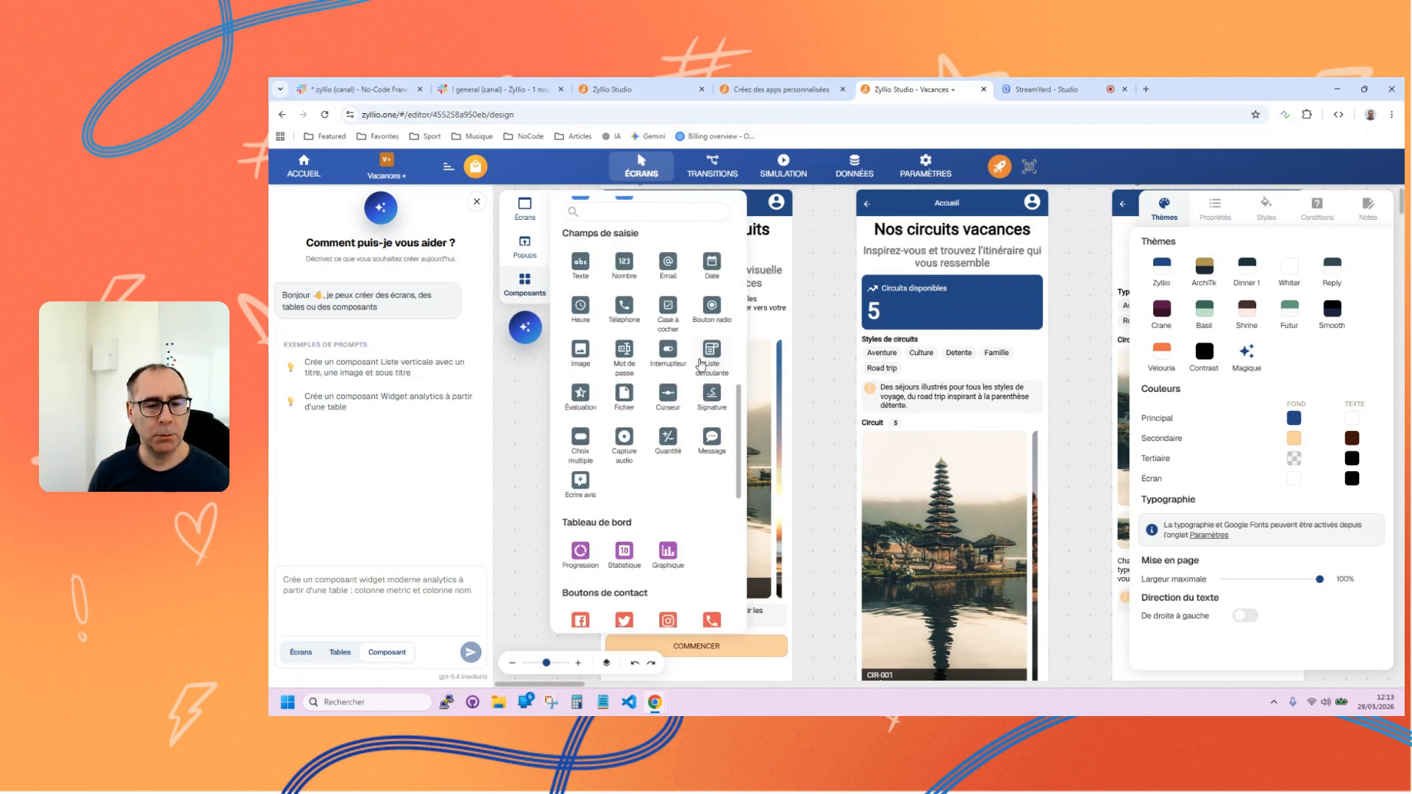
{"action": "scroll", "coordinate": [691, 412], "scroll_direction": "up", "scroll_amount": 10}
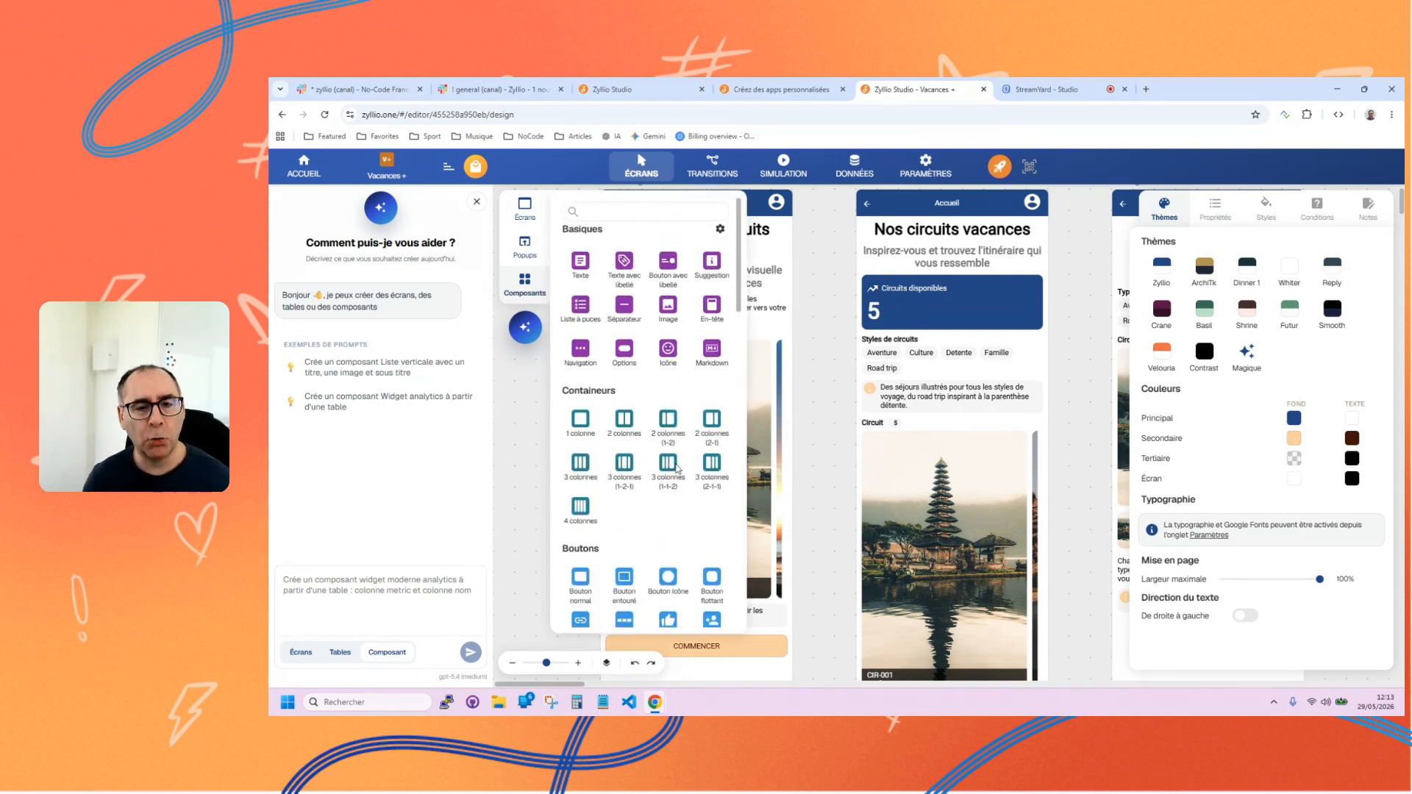
{"action": "scroll", "coordinate": [677, 469], "scroll_direction": "down", "scroll_amount": 5}
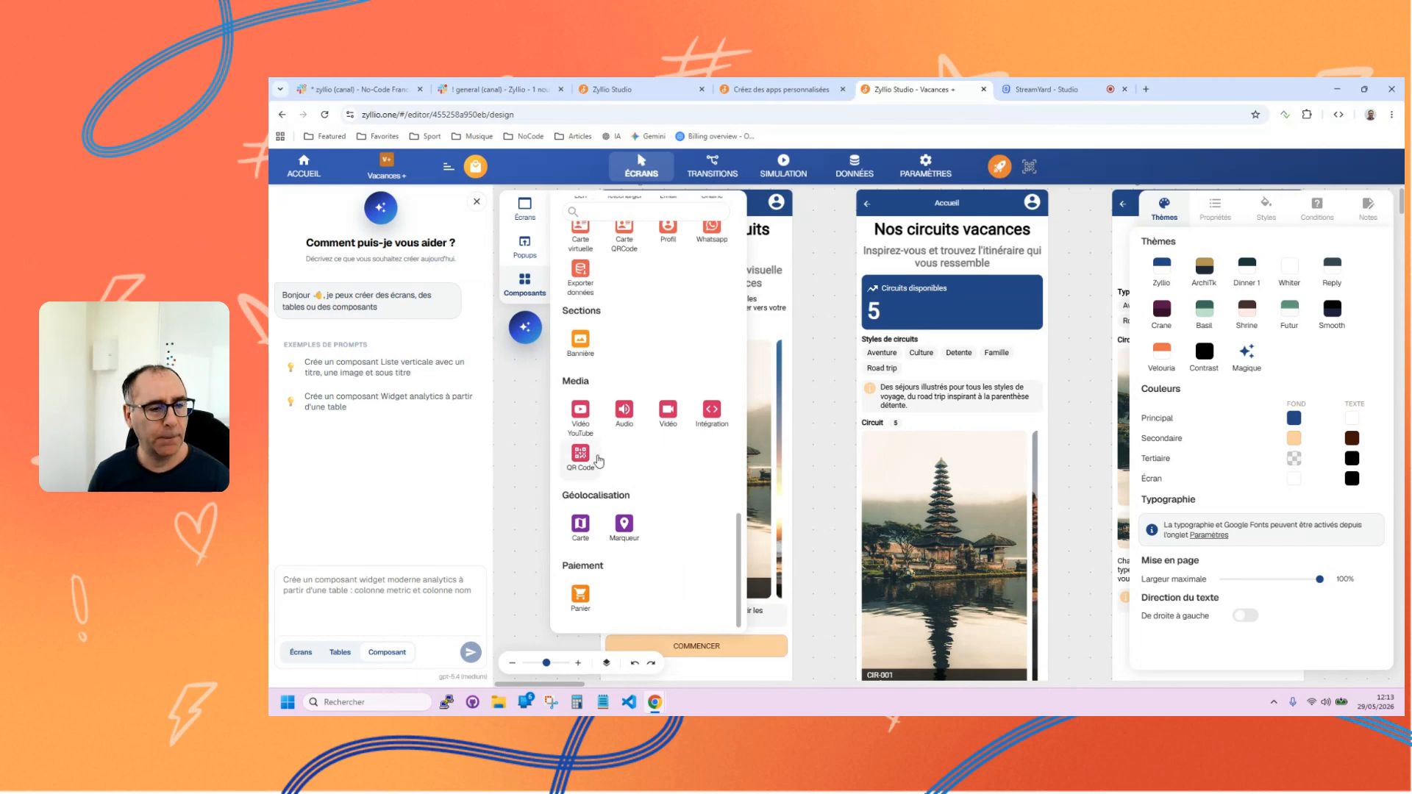
Load the assistant's example prompt "Crée un composant Widget analytics à partir d'une table", and return to the applications list.
{"action": "left_click", "coordinate": [366, 406]}
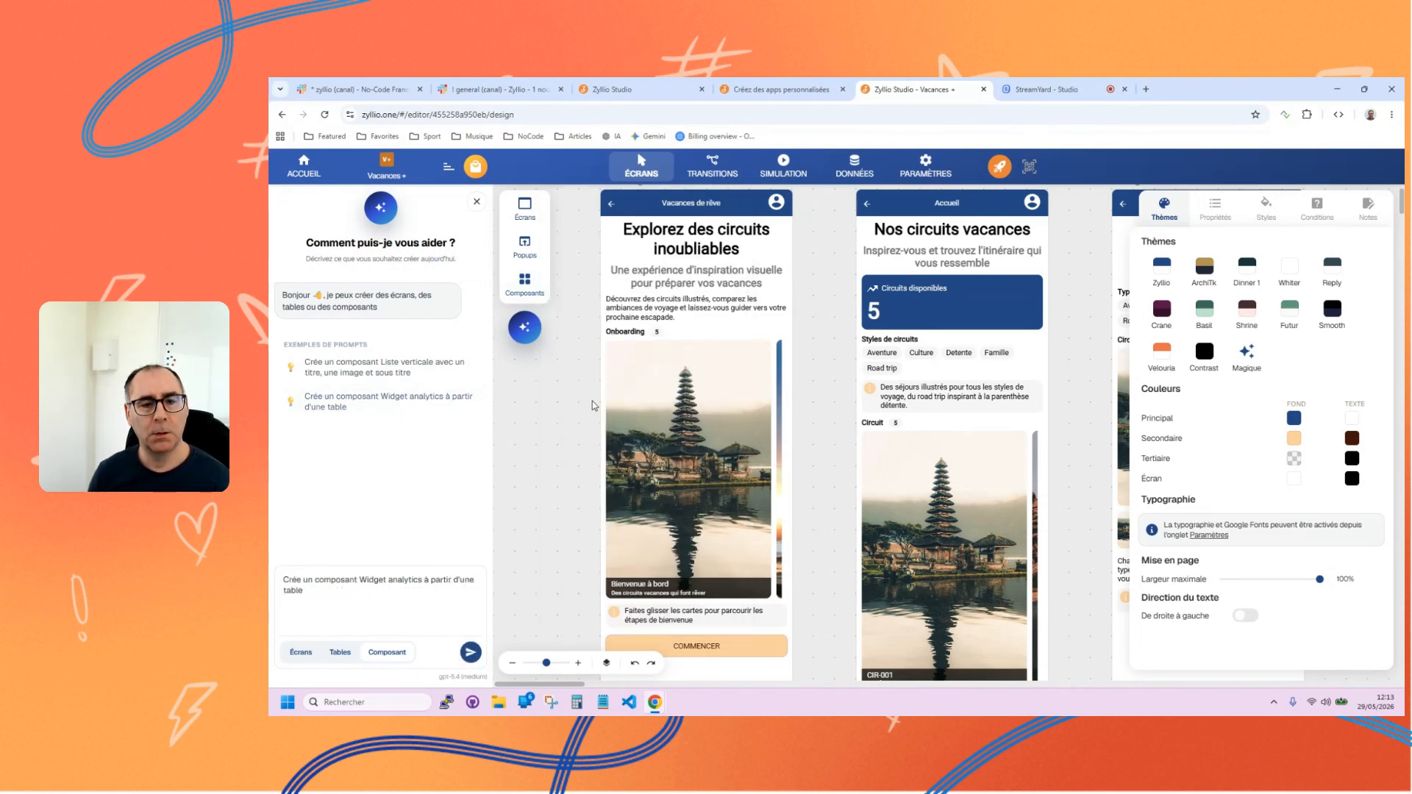
{"action": "scroll", "coordinate": [581, 441], "scroll_direction": "right", "scroll_amount": 5}
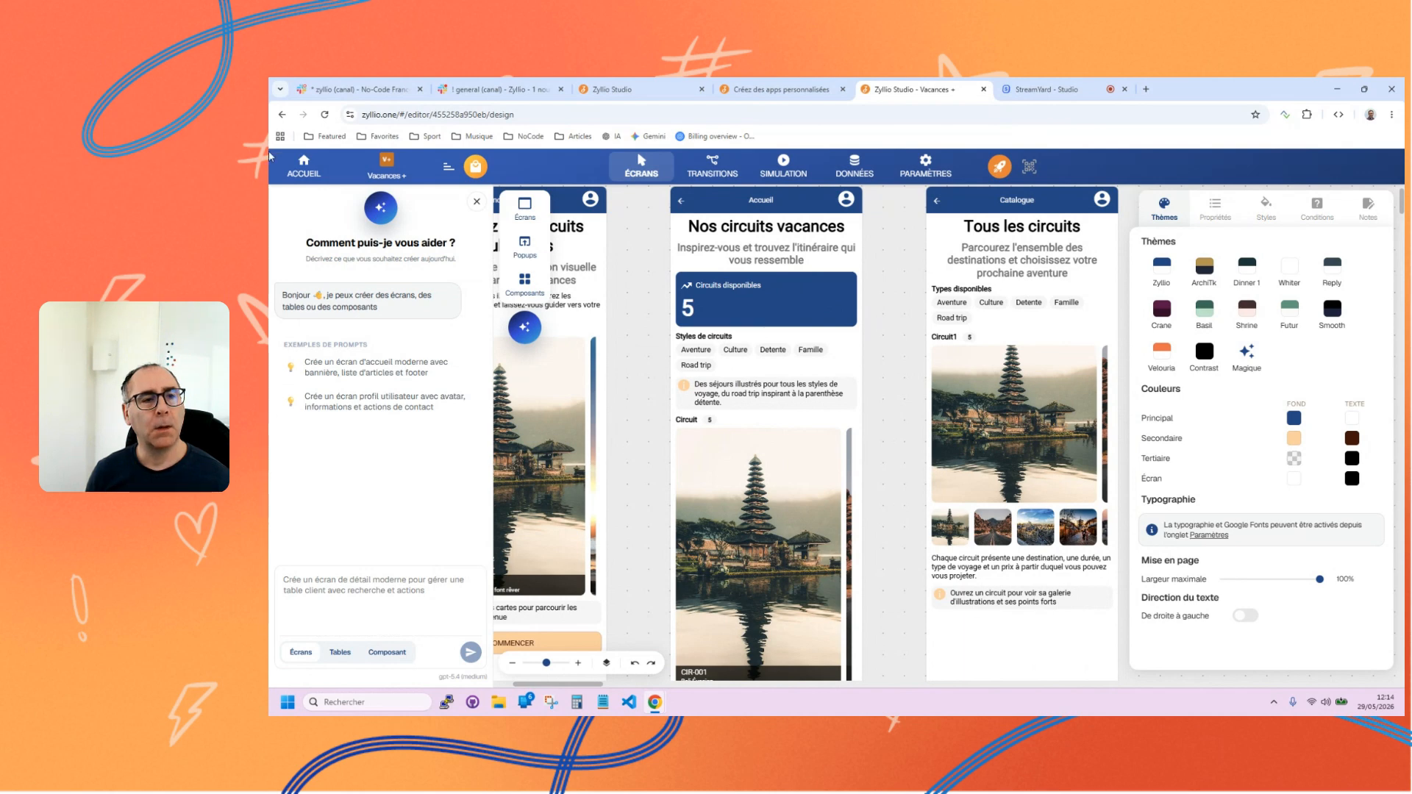
{"action": "left_click", "coordinate": [304, 165]}
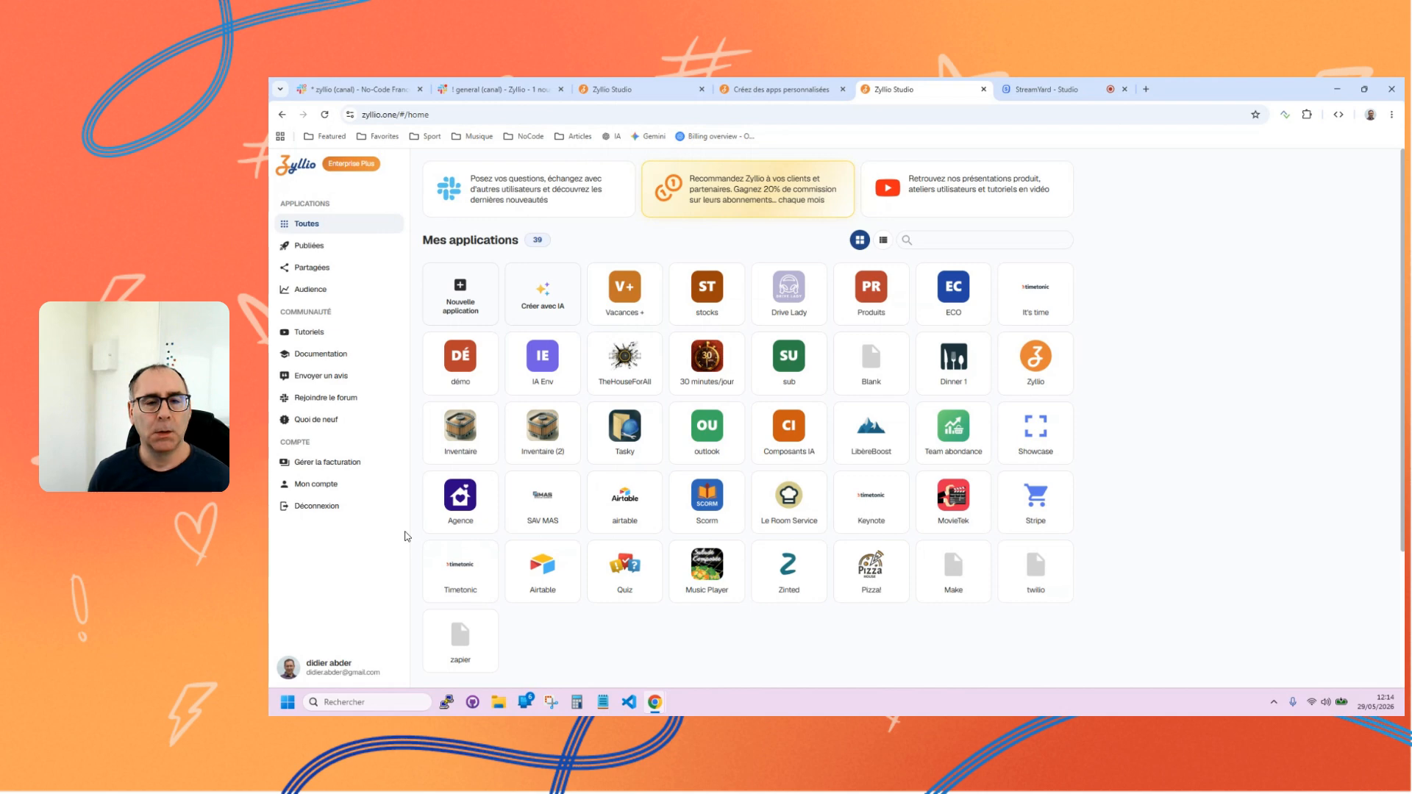
{"action": "left_click", "coordinate": [462, 284]}
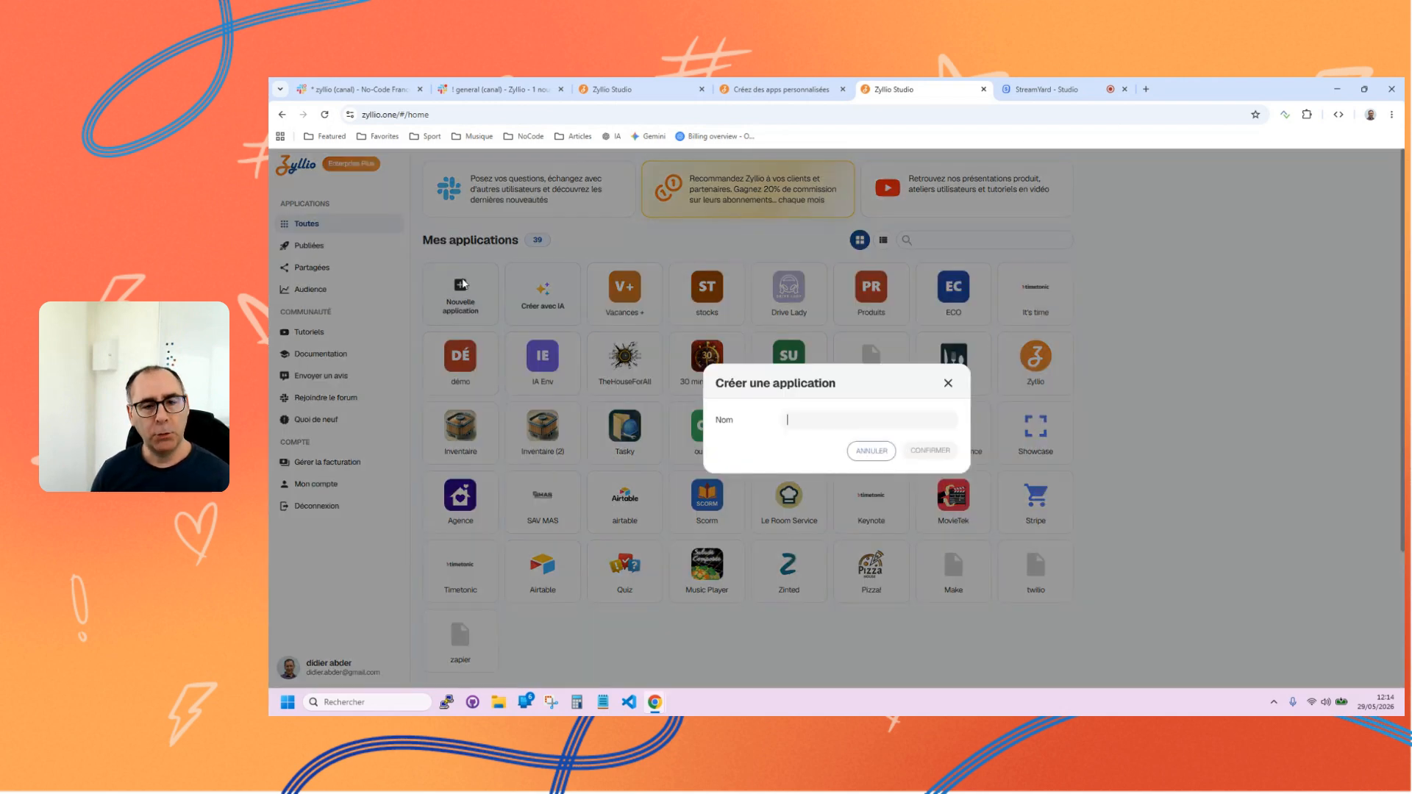
{"action": "type", "text": "Couel"}
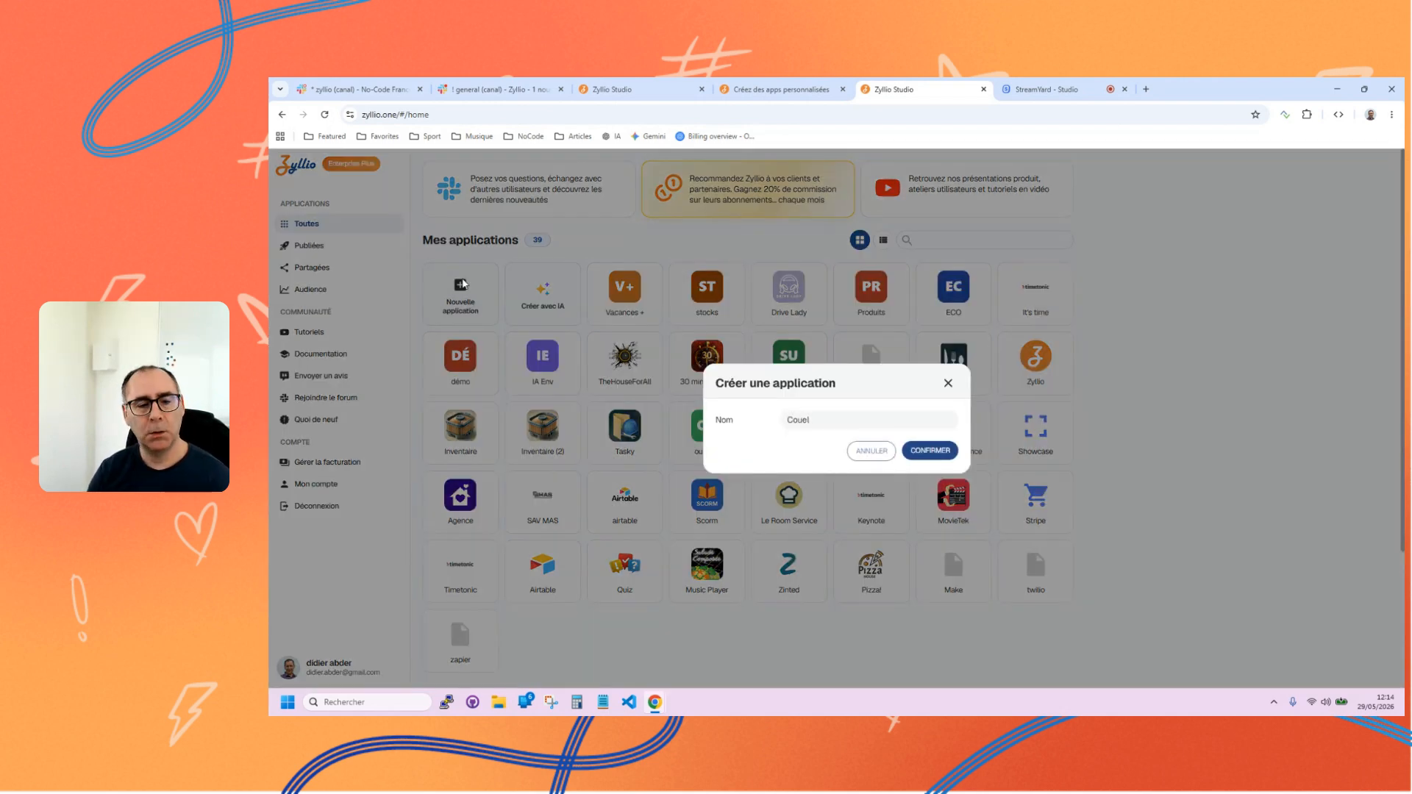
{"action": "left_click", "coordinate": [868, 452]}
Log out of the current account and sign in with the Zy'Stream Google account.
{"action": "left_click", "coordinate": [339, 507]}
{"action": "left_click", "coordinate": [339, 507]}
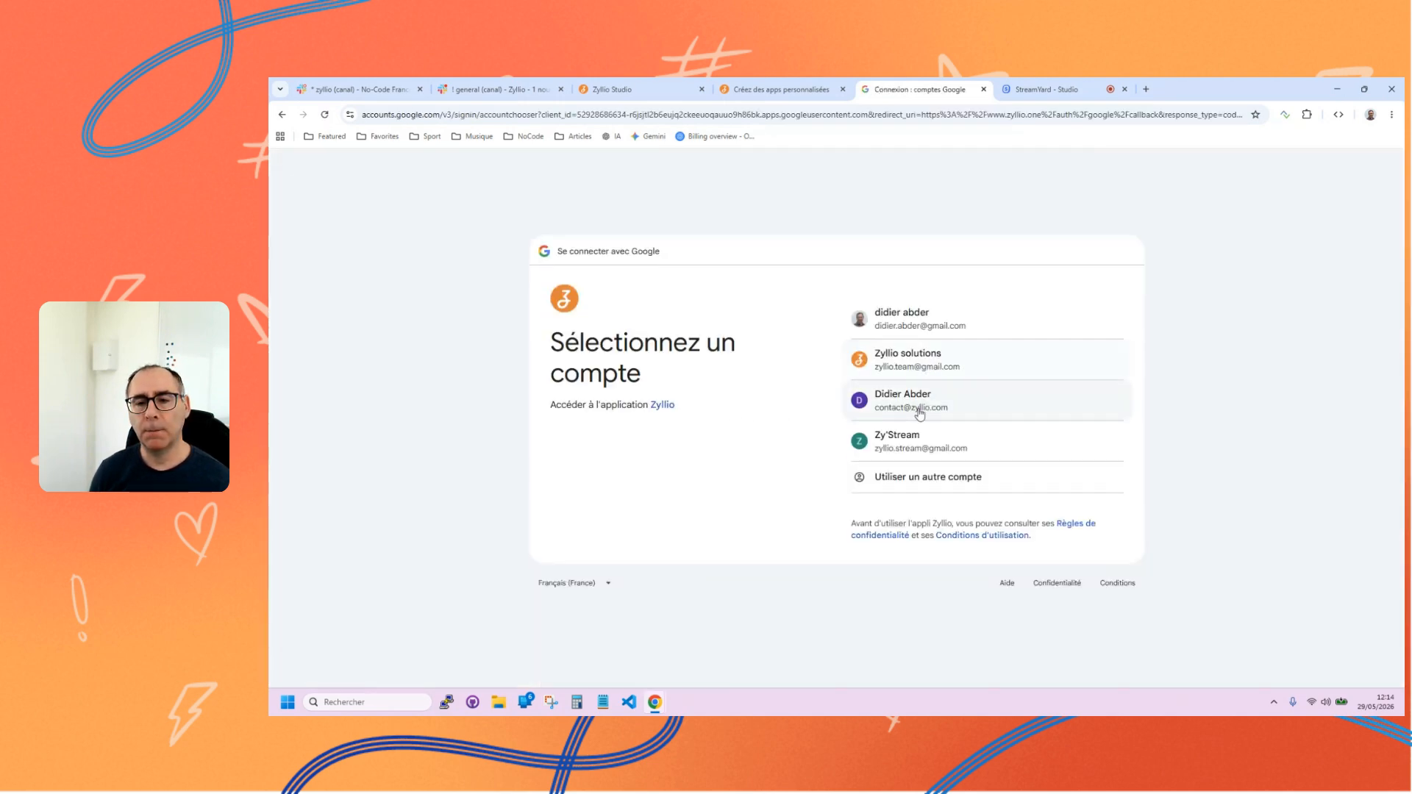
{"action": "left_click", "coordinate": [911, 458]}
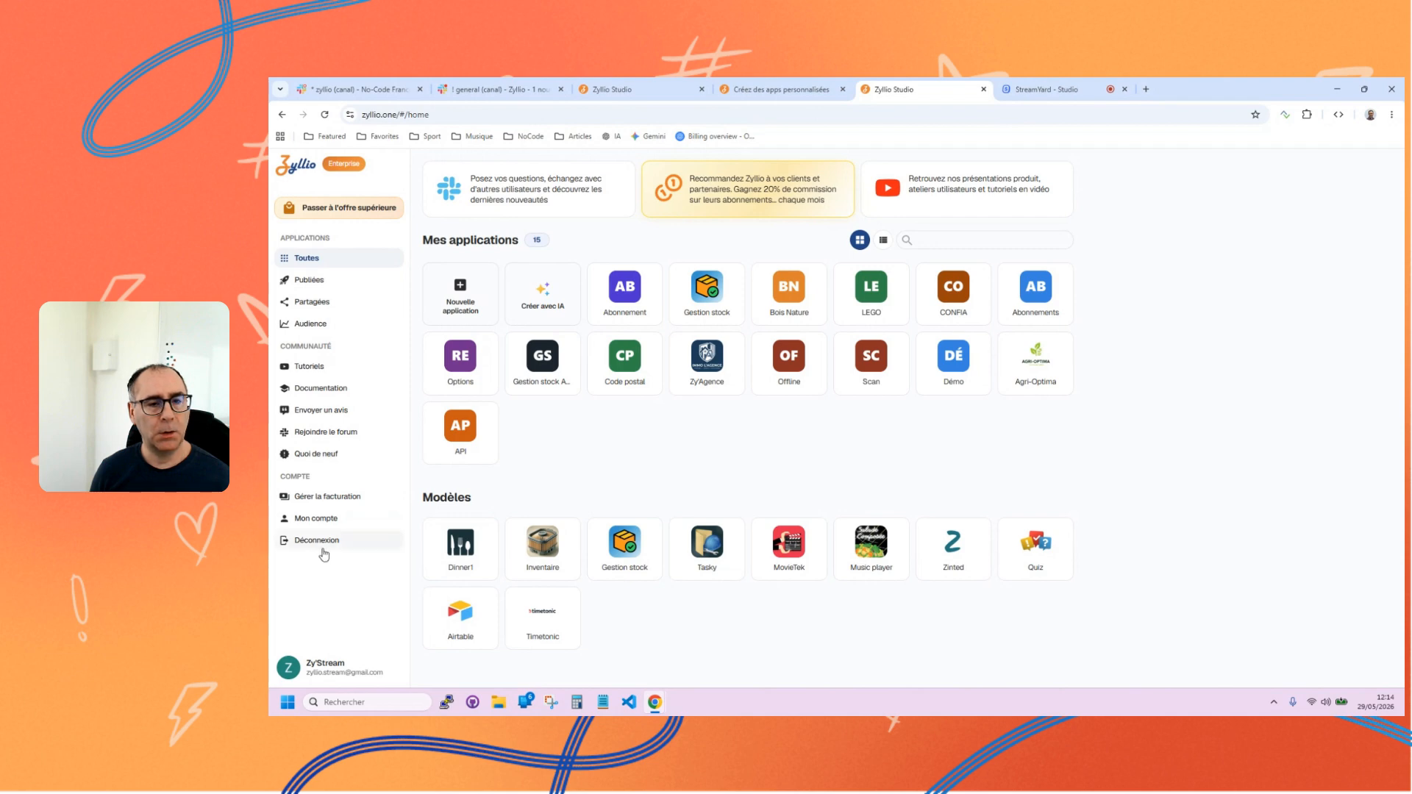
Open the Abonnement application and look through its Abonnements, Détails abonnement, Catalogue and Détails screens.
{"action": "left_click", "coordinate": [624, 294]}
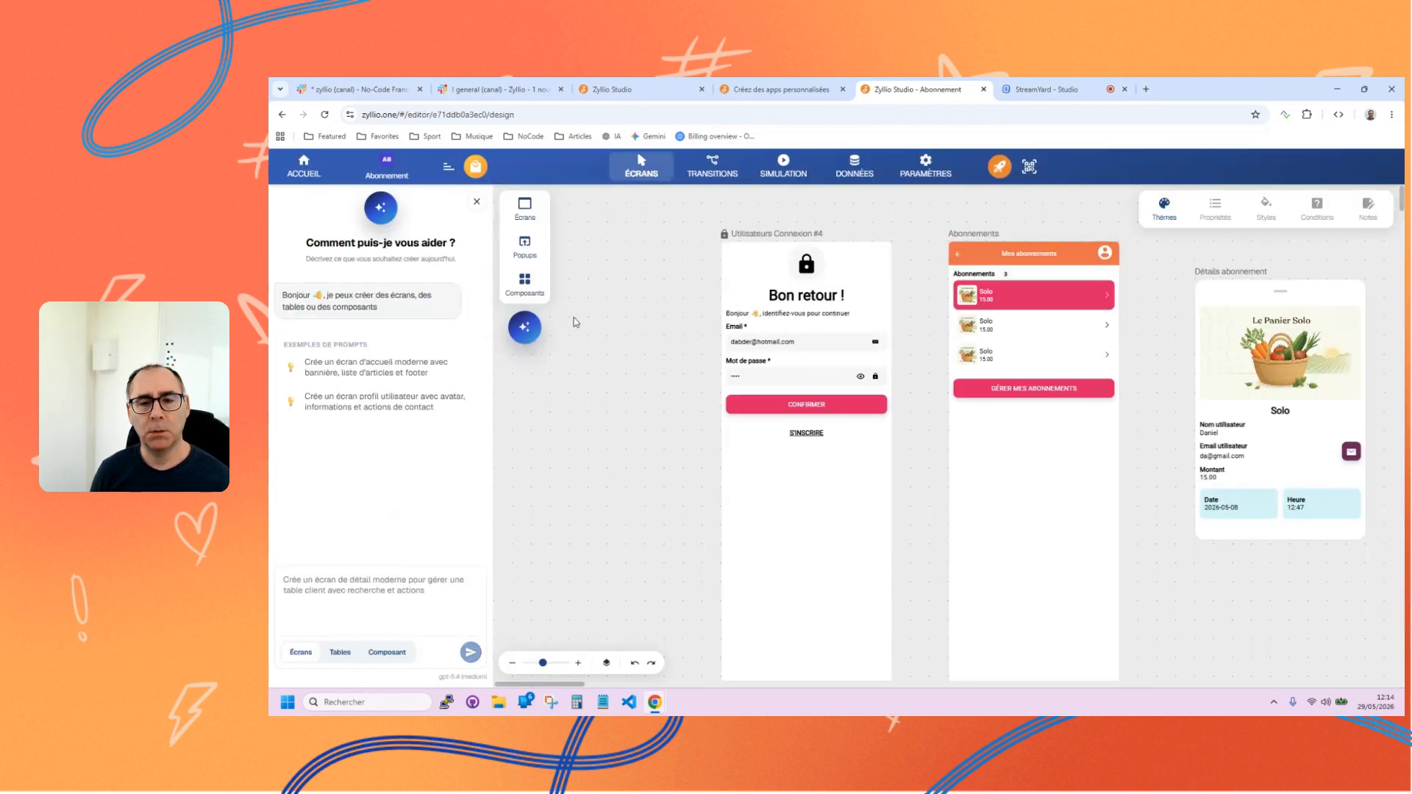
{"action": "scroll", "coordinate": [890, 379], "scroll_direction": "right", "scroll_amount": 5}
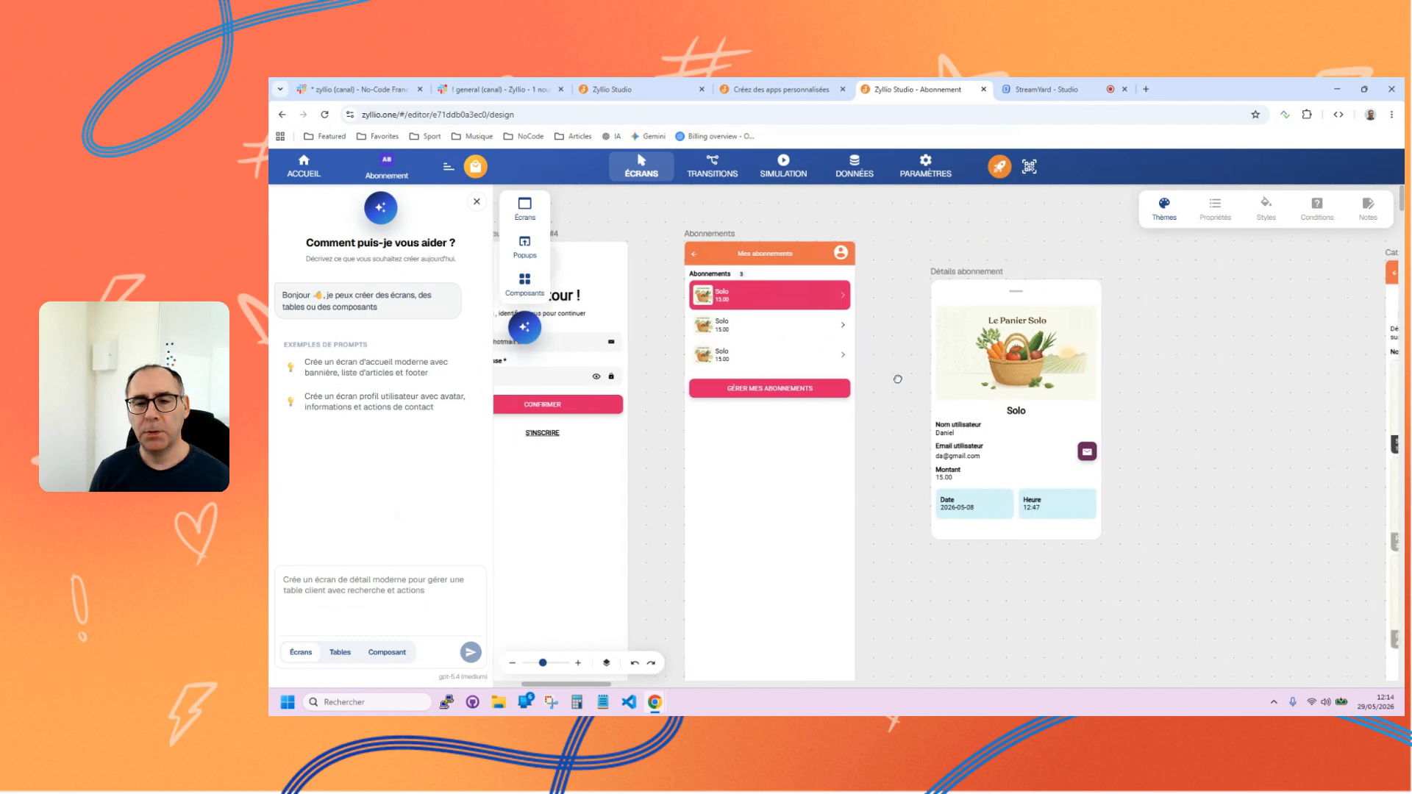
{"action": "scroll", "coordinate": [902, 377], "scroll_direction": "right", "scroll_amount": 10}
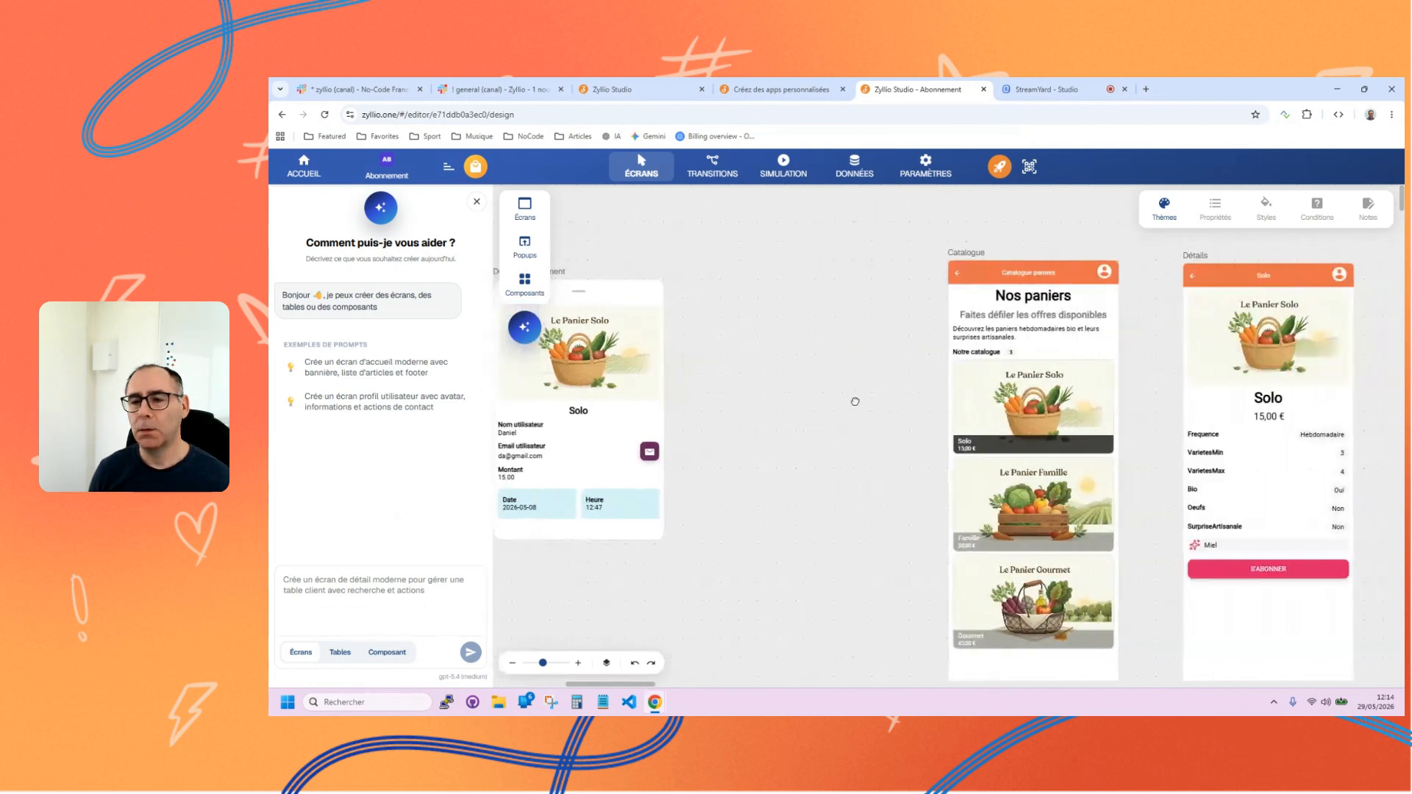
{"action": "scroll", "coordinate": [864, 400], "scroll_direction": "left", "scroll_amount": 9}
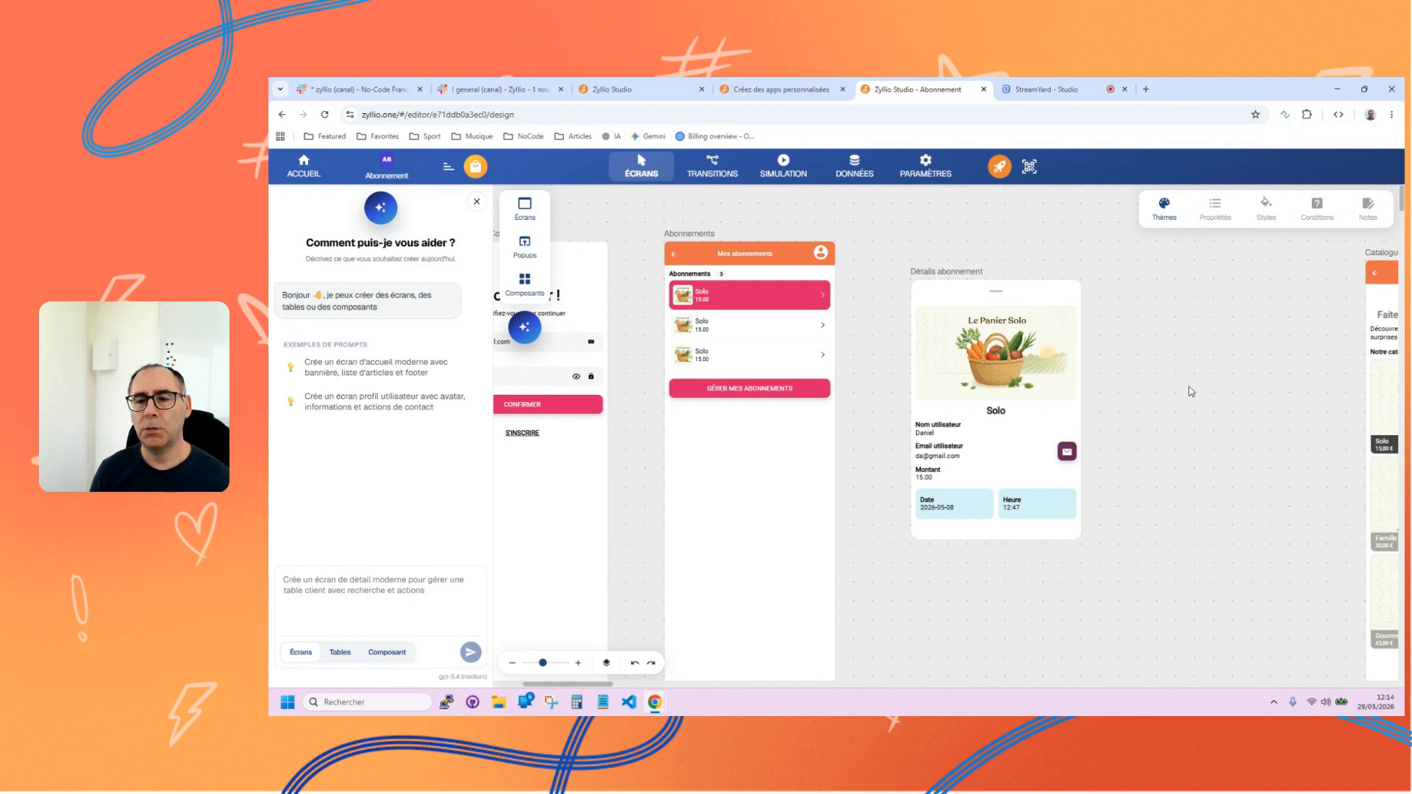
{"action": "scroll", "coordinate": [1103, 394], "scroll_direction": "right", "scroll_amount": 13}
{"action": "scroll", "coordinate": [610, 421], "scroll_direction": "left", "scroll_amount": 15}
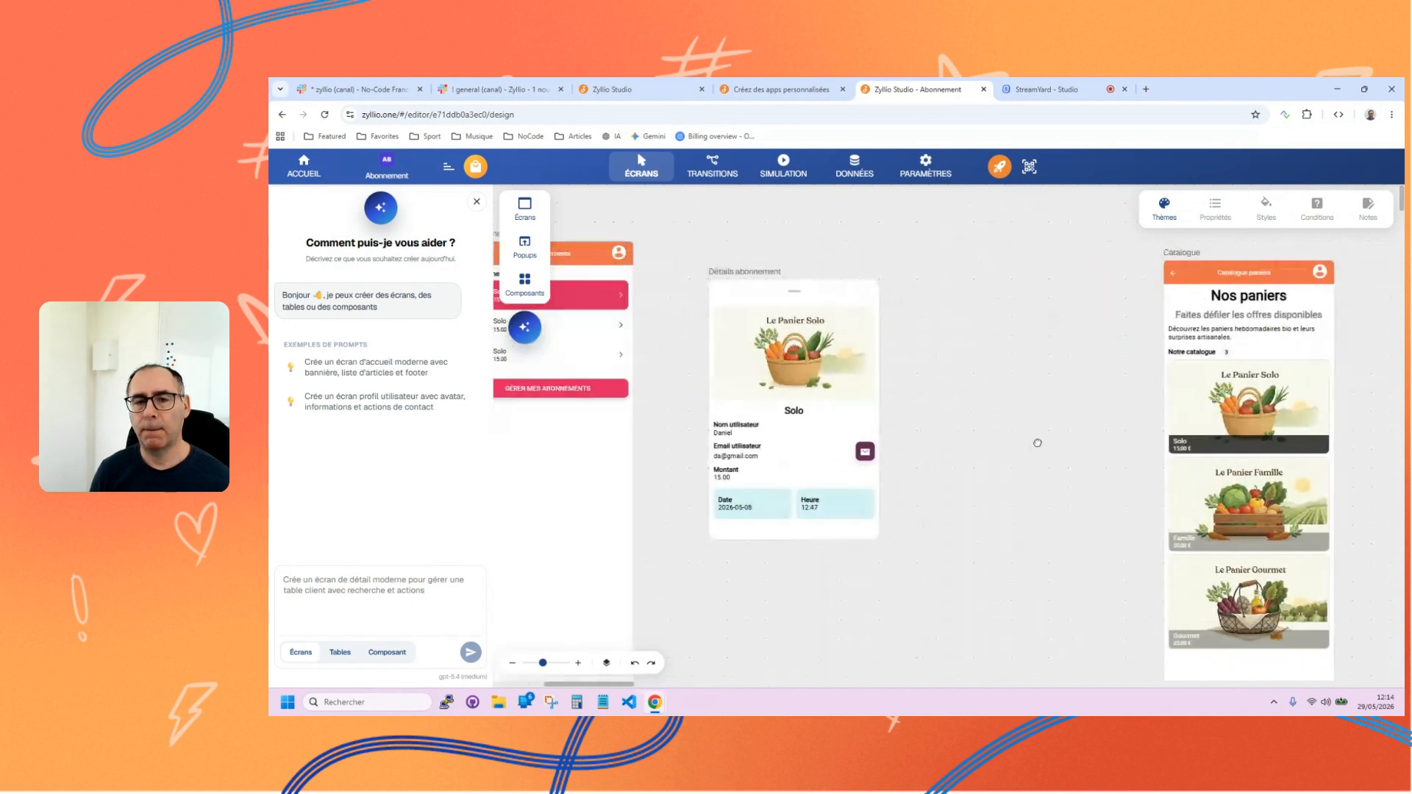
Examine the Abonnement app's database tables Abonnements, Utilisateurs and Paniers, and return to the screen editor.
{"action": "left_click", "coordinate": [864, 166]}
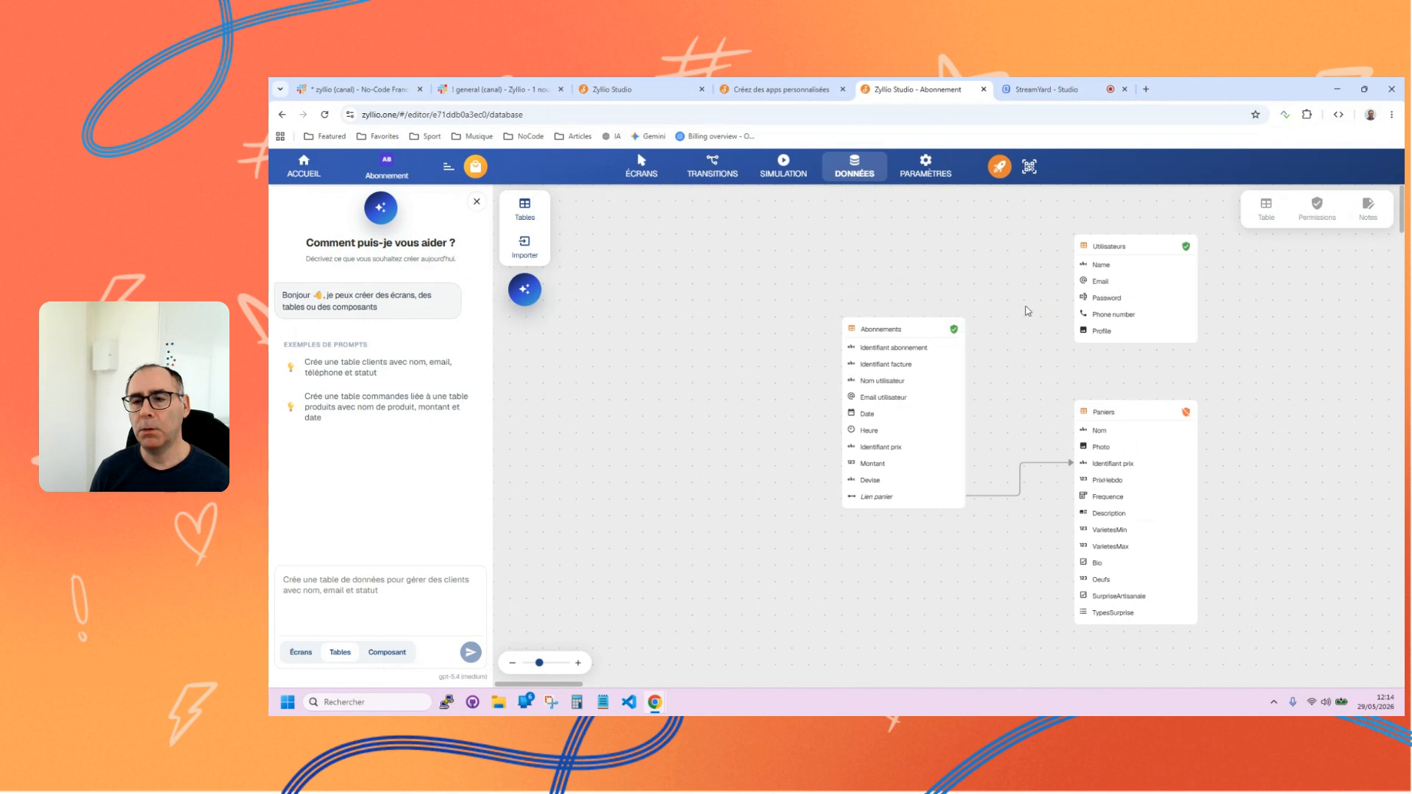
{"action": "left_click_drag", "start_coordinate": [1027, 309], "coordinate": [959, 310]}
{"action": "mouse_move", "coordinate": [852, 325]}
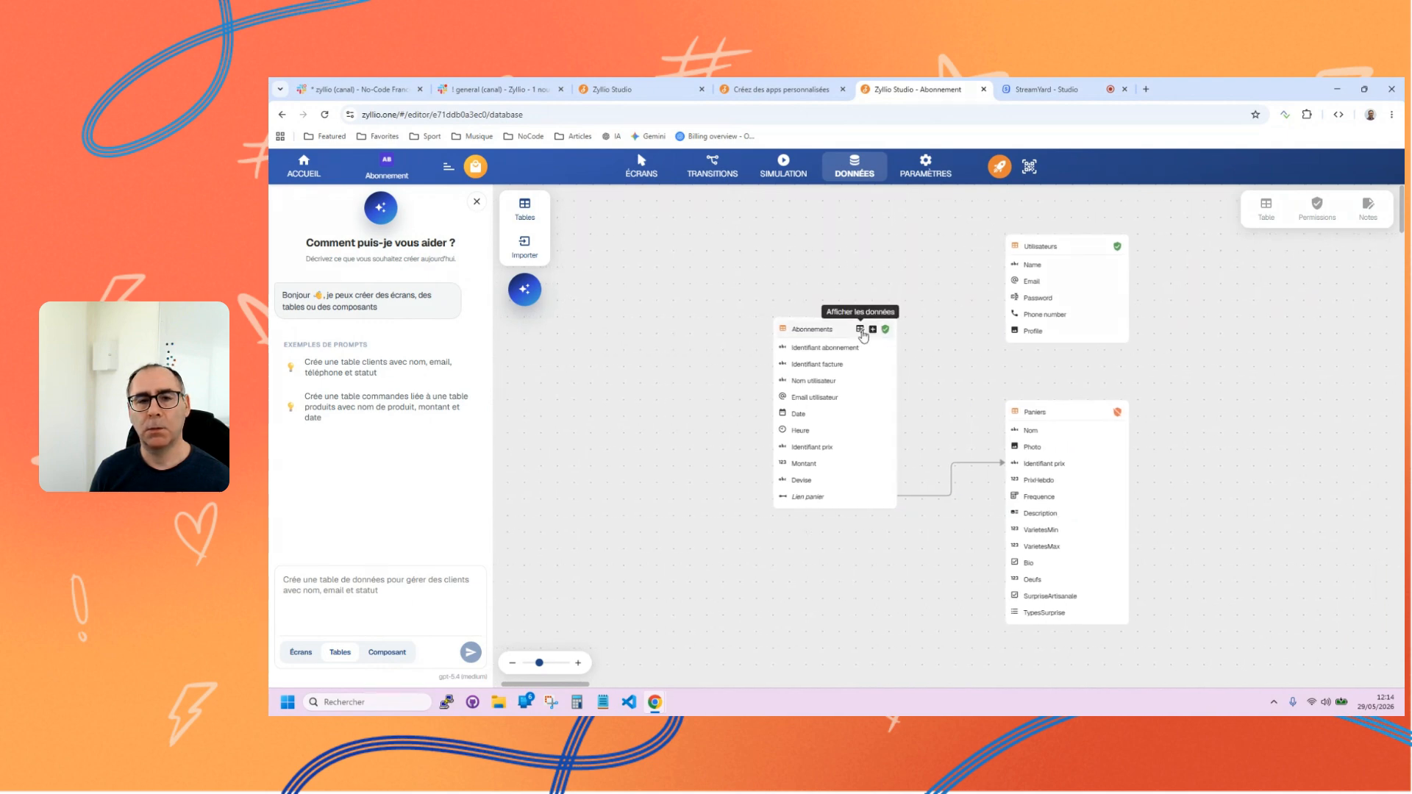
{"action": "left_click", "coordinate": [638, 173]}
Create a new application named "Démo couleurs" from the applications list and close its AI assistant panel.
{"action": "left_click", "coordinate": [306, 172]}
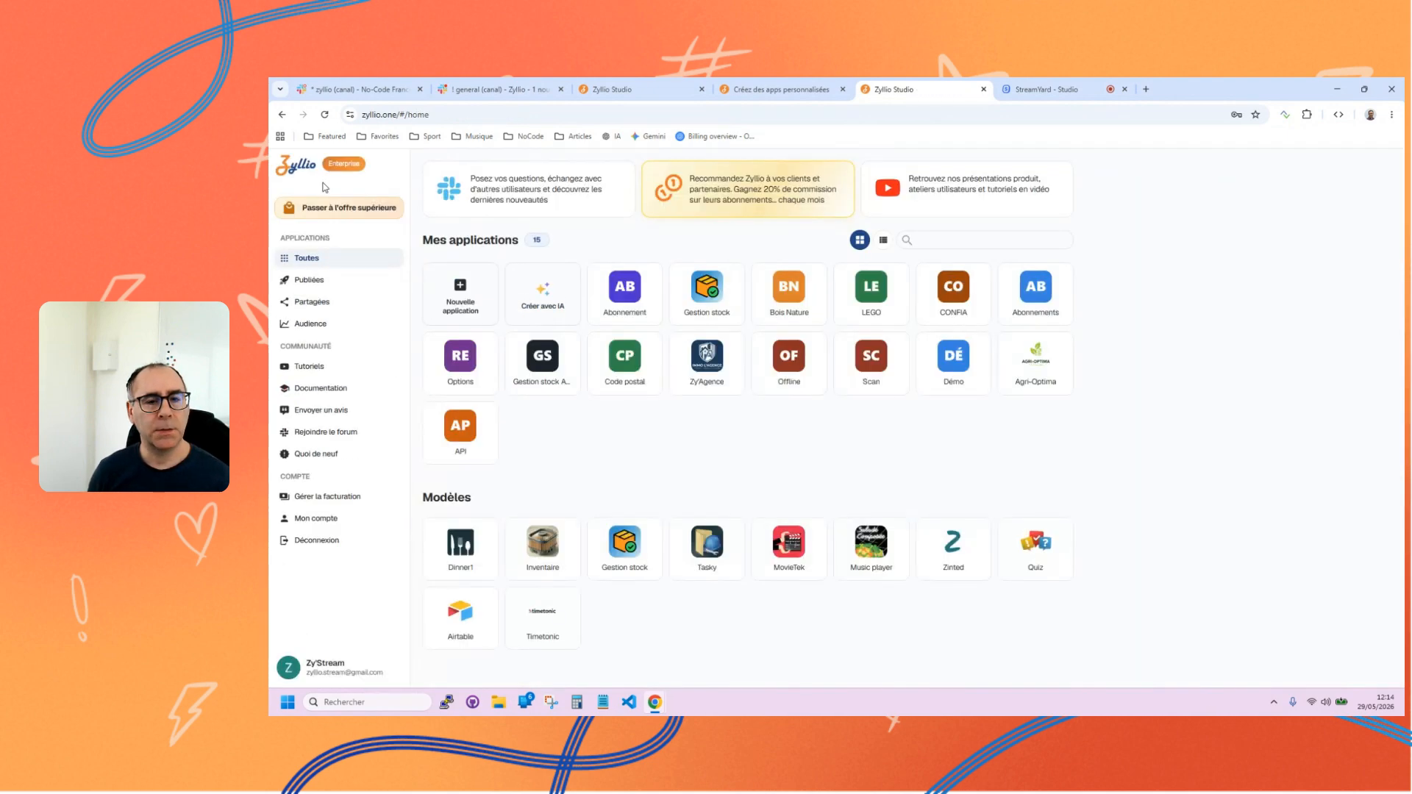
{"action": "left_click", "coordinate": [461, 289]}
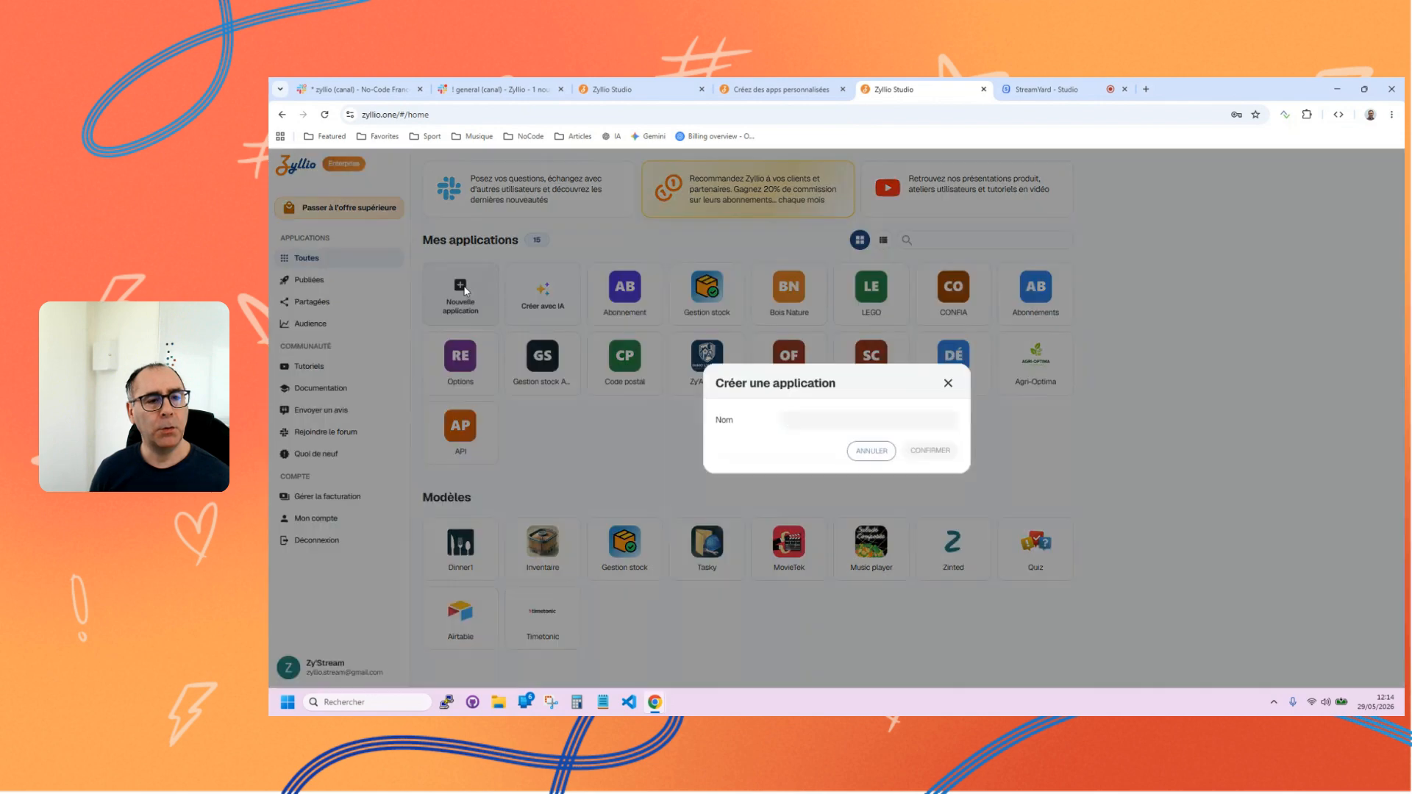
{"action": "type", "text": "Coule"}
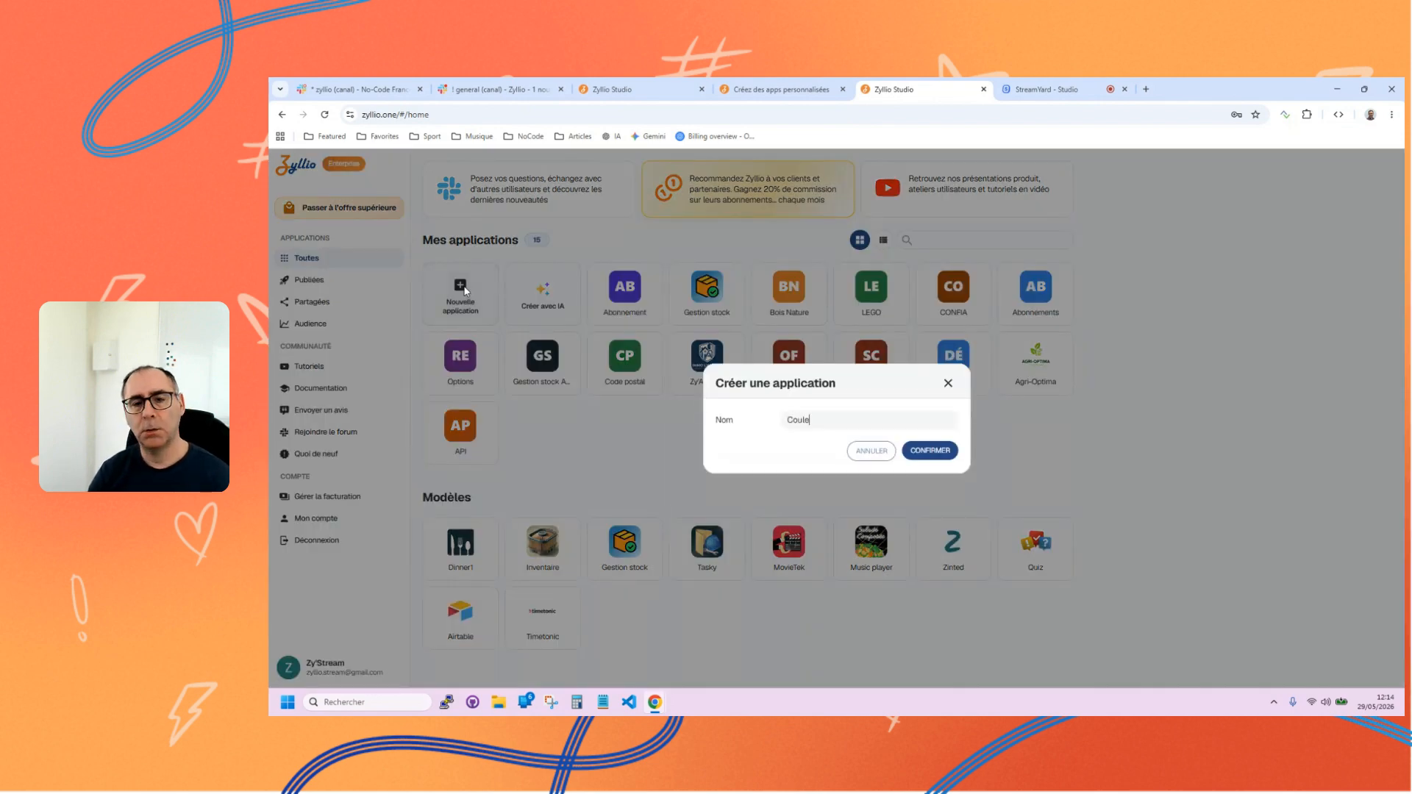
{"action": "type", "text": "Démo c"}
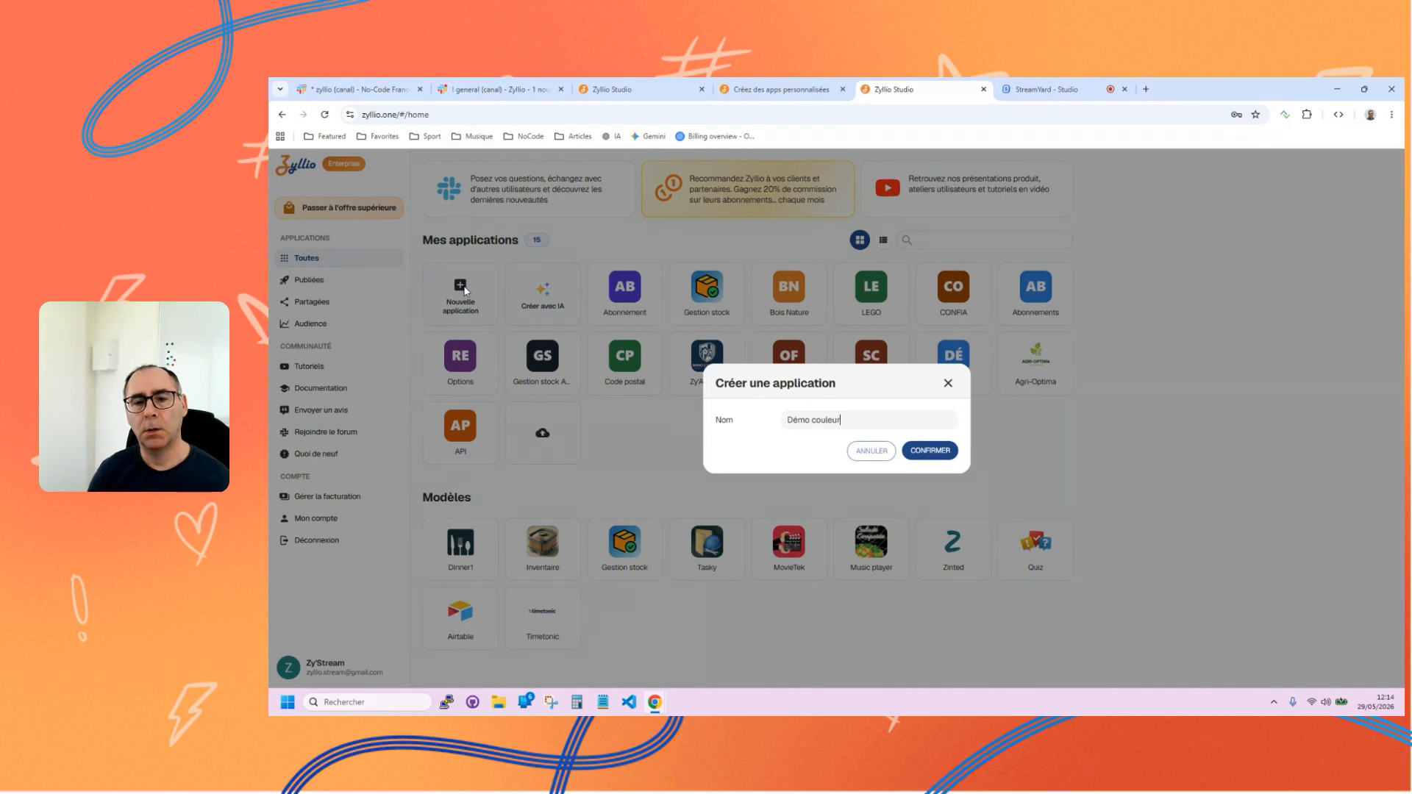
{"action": "left_click", "coordinate": [931, 450]}
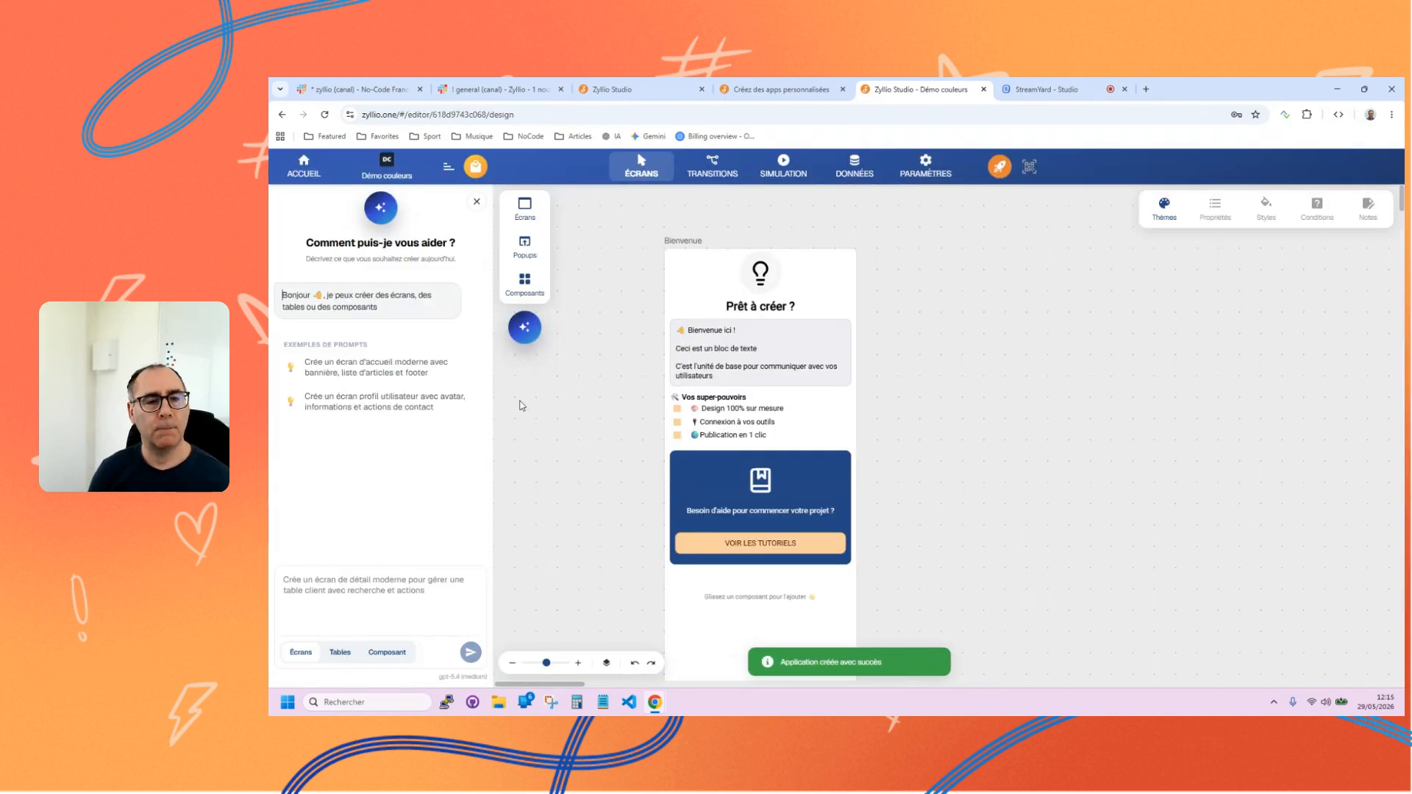
{"action": "left_click", "coordinate": [515, 335]}
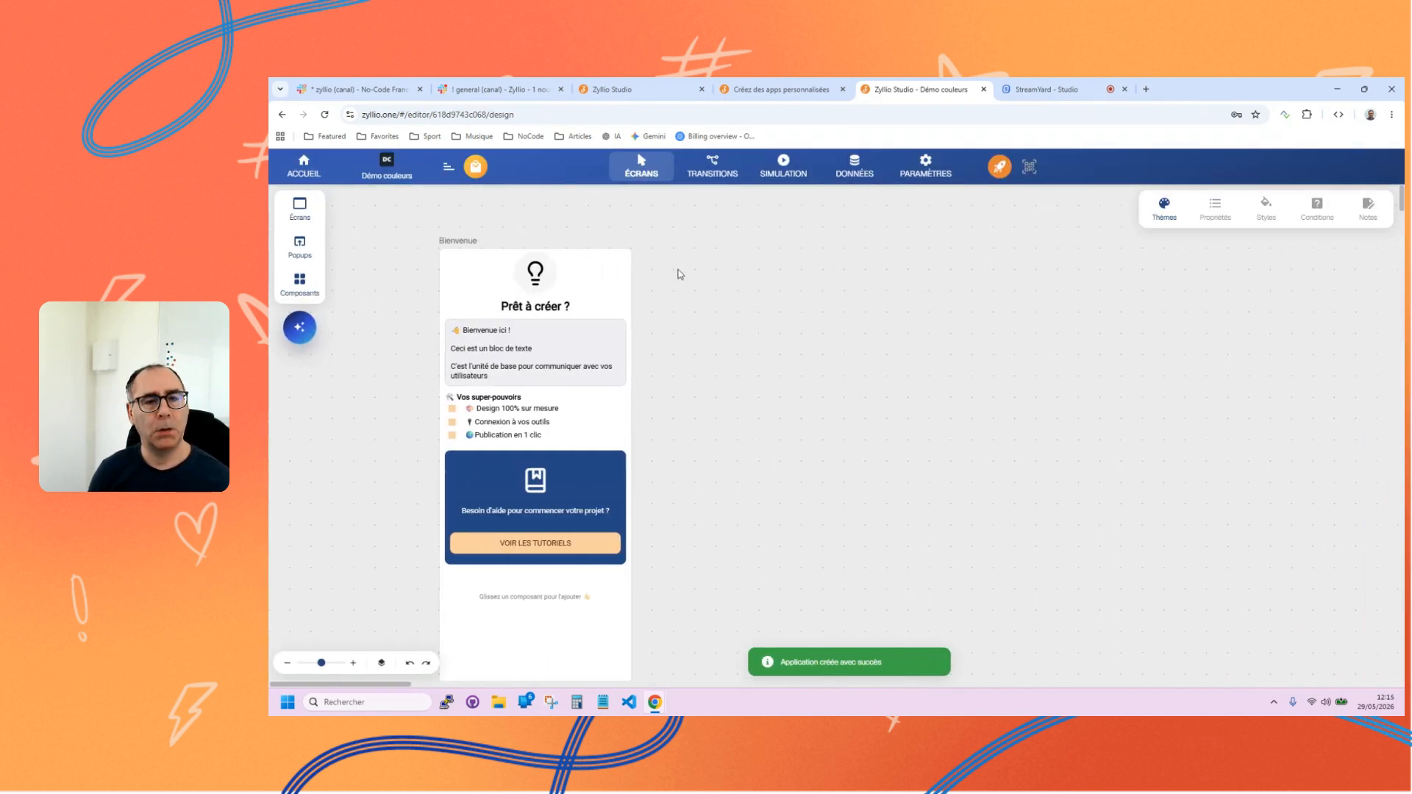
{"action": "left_click", "coordinate": [455, 242]}
Add a standard Produits table from the template to the app's database and look through its sample records.
{"action": "left_click", "coordinate": [865, 171]}
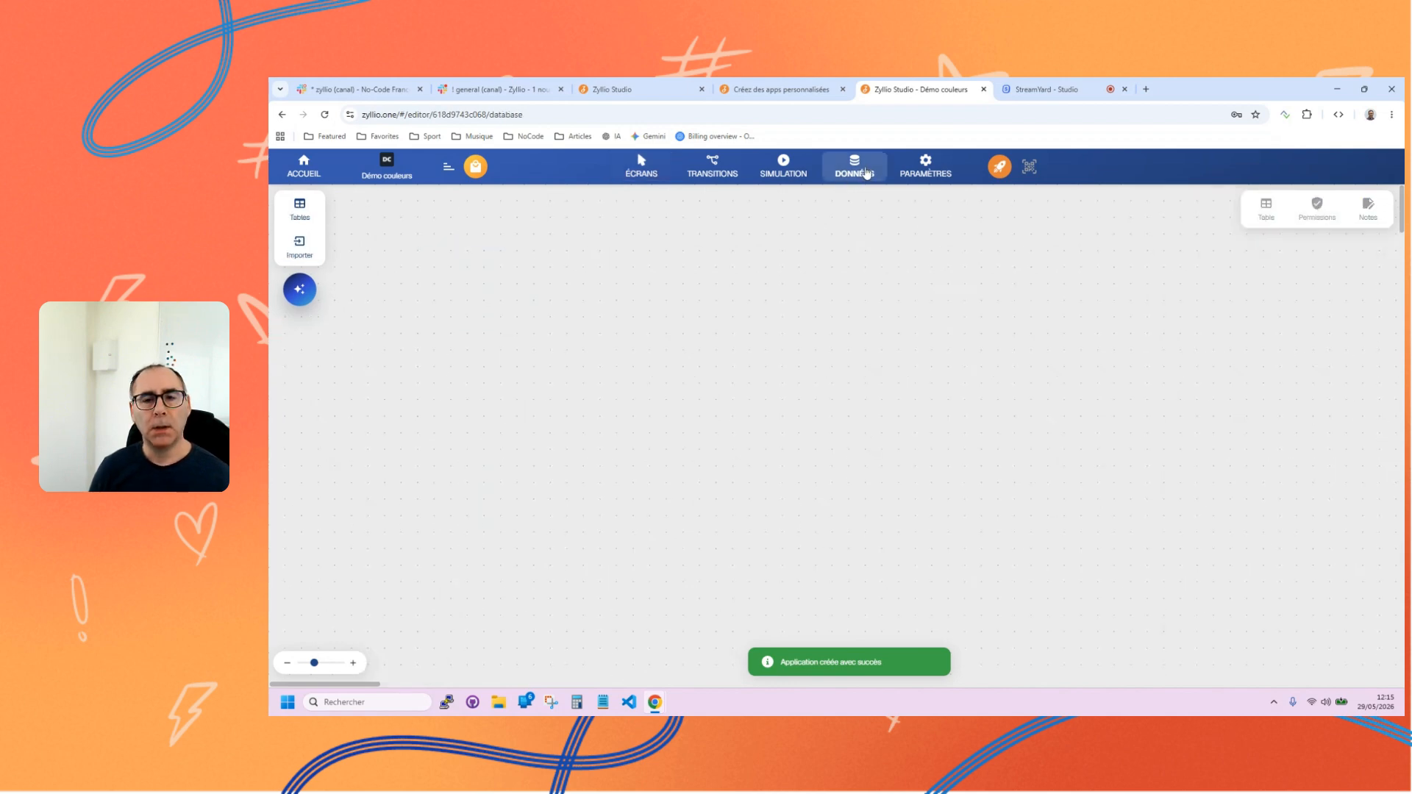
{"action": "left_click", "coordinate": [301, 210]}
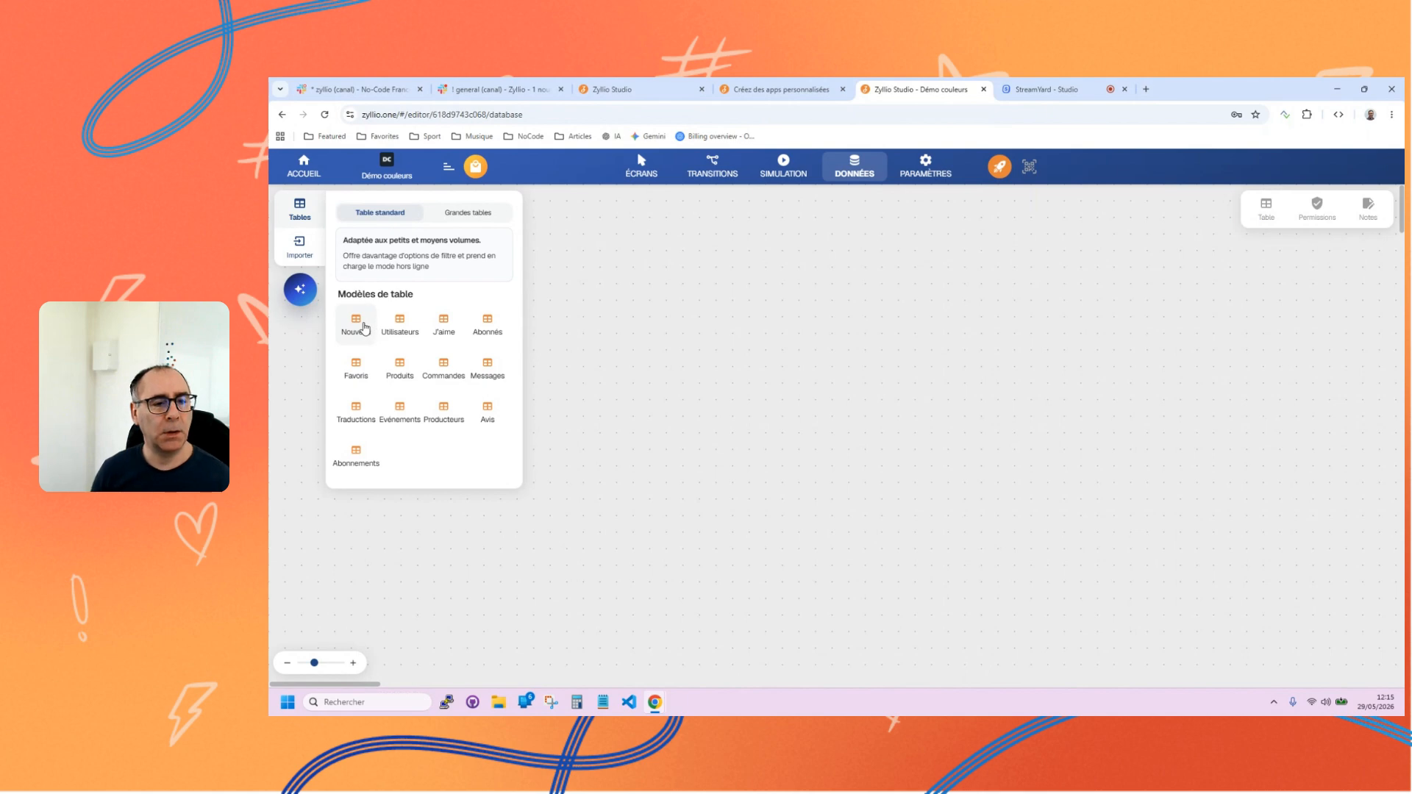
{"action": "left_click_drag", "start_coordinate": [395, 370], "coordinate": [592, 331]}
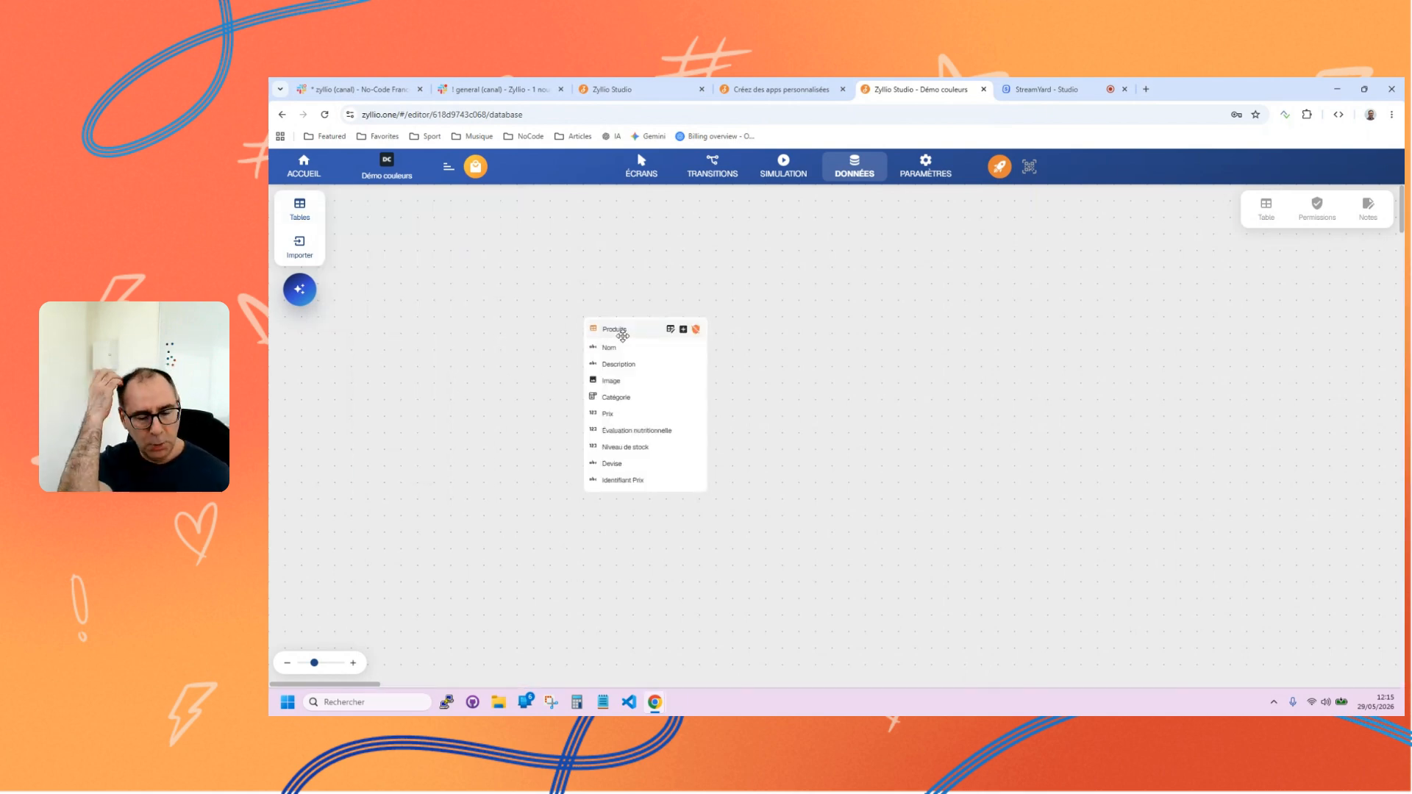
{"action": "left_click", "coordinate": [308, 214]}
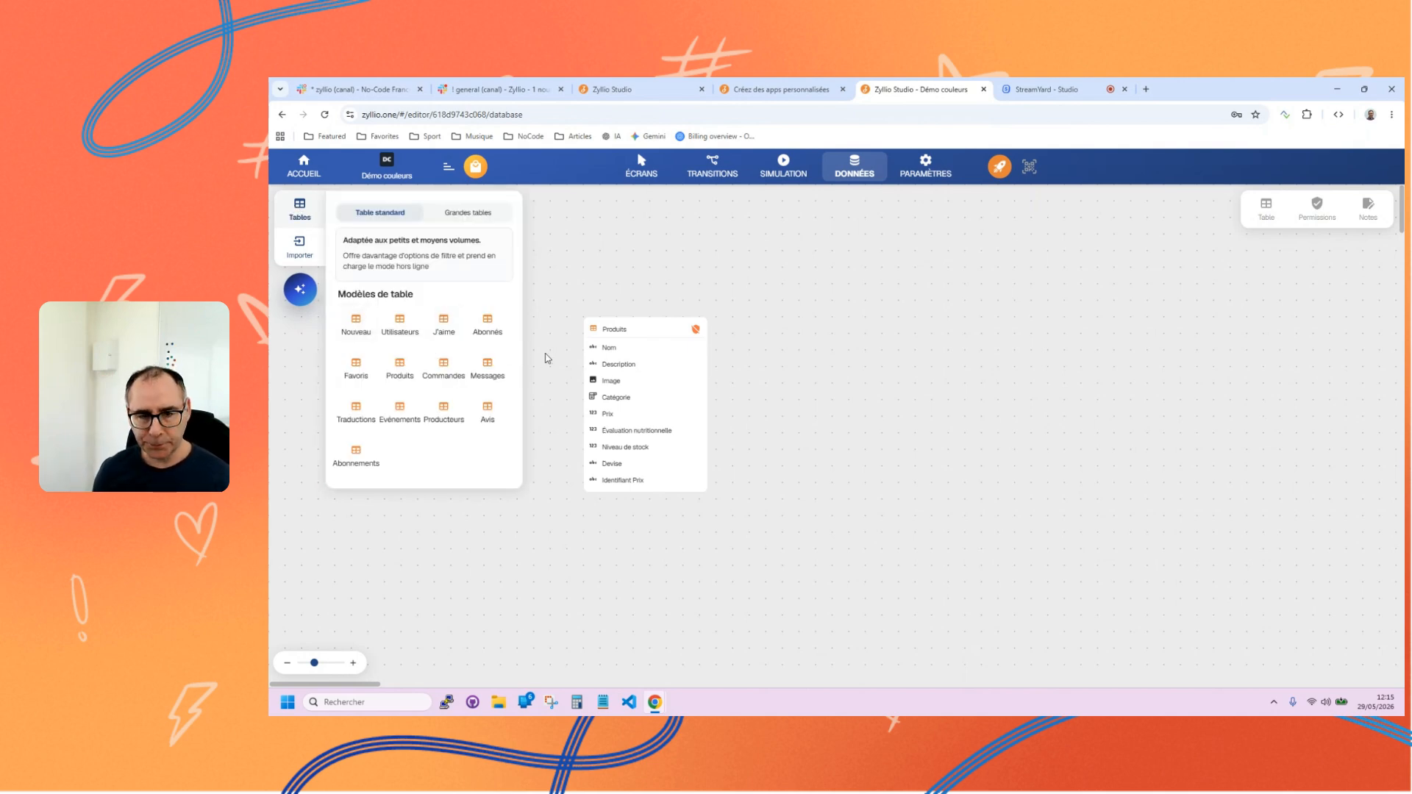
{"action": "left_click", "coordinate": [673, 329]}
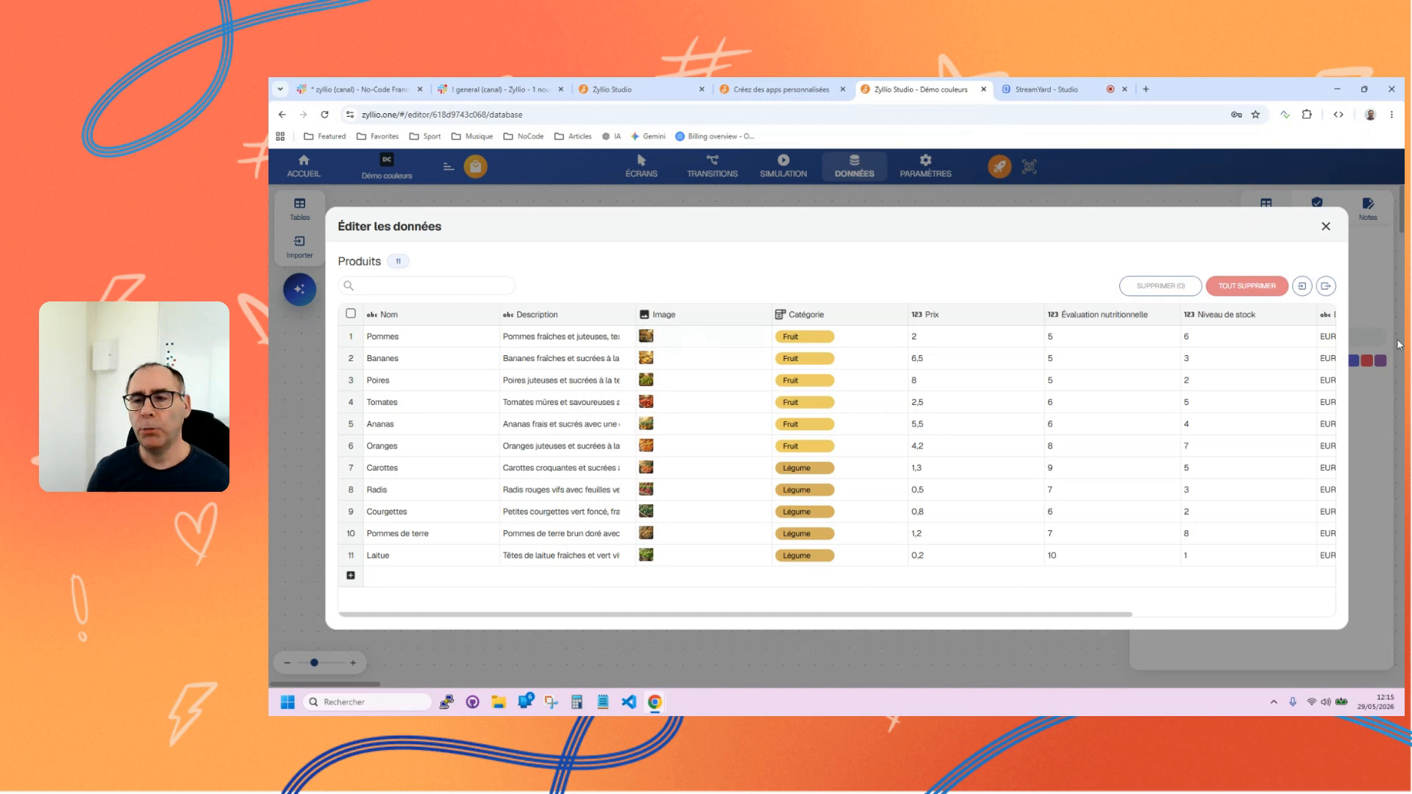
{"action": "left_click", "coordinate": [1324, 227]}
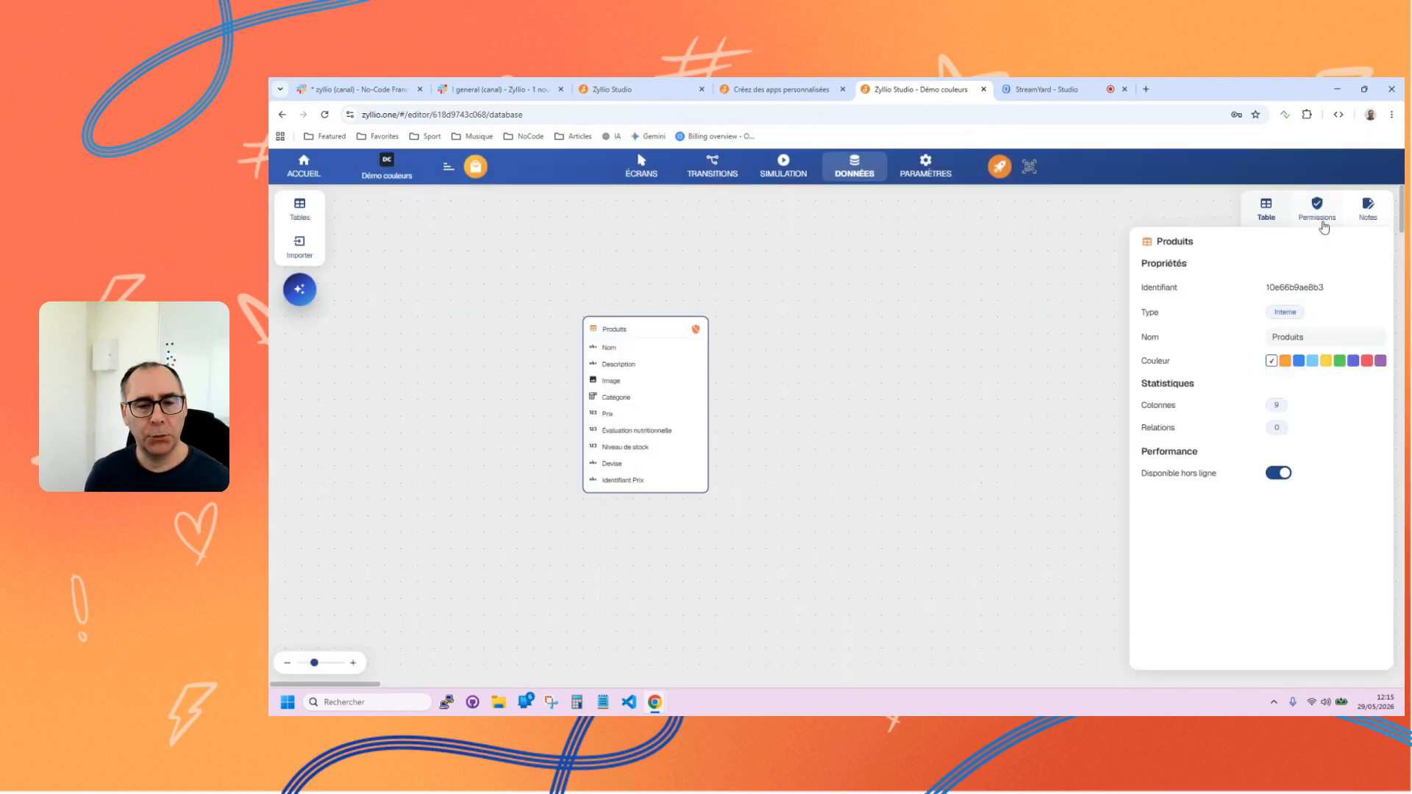
Add a Couleur-type column named "Fraicheur" to the Produits table and place it directly after Description.
{"action": "left_click", "coordinate": [682, 330]}
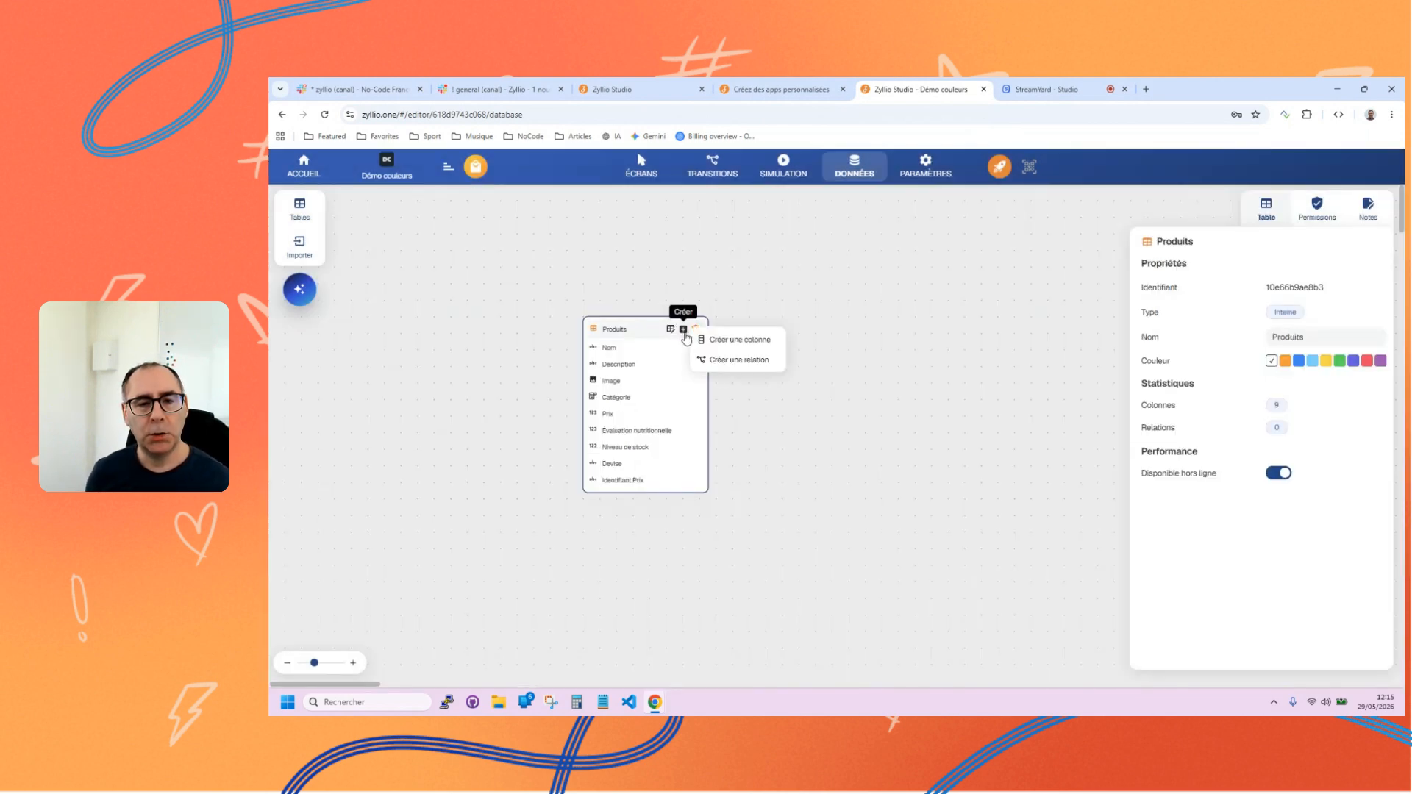
{"action": "left_click", "coordinate": [728, 341]}
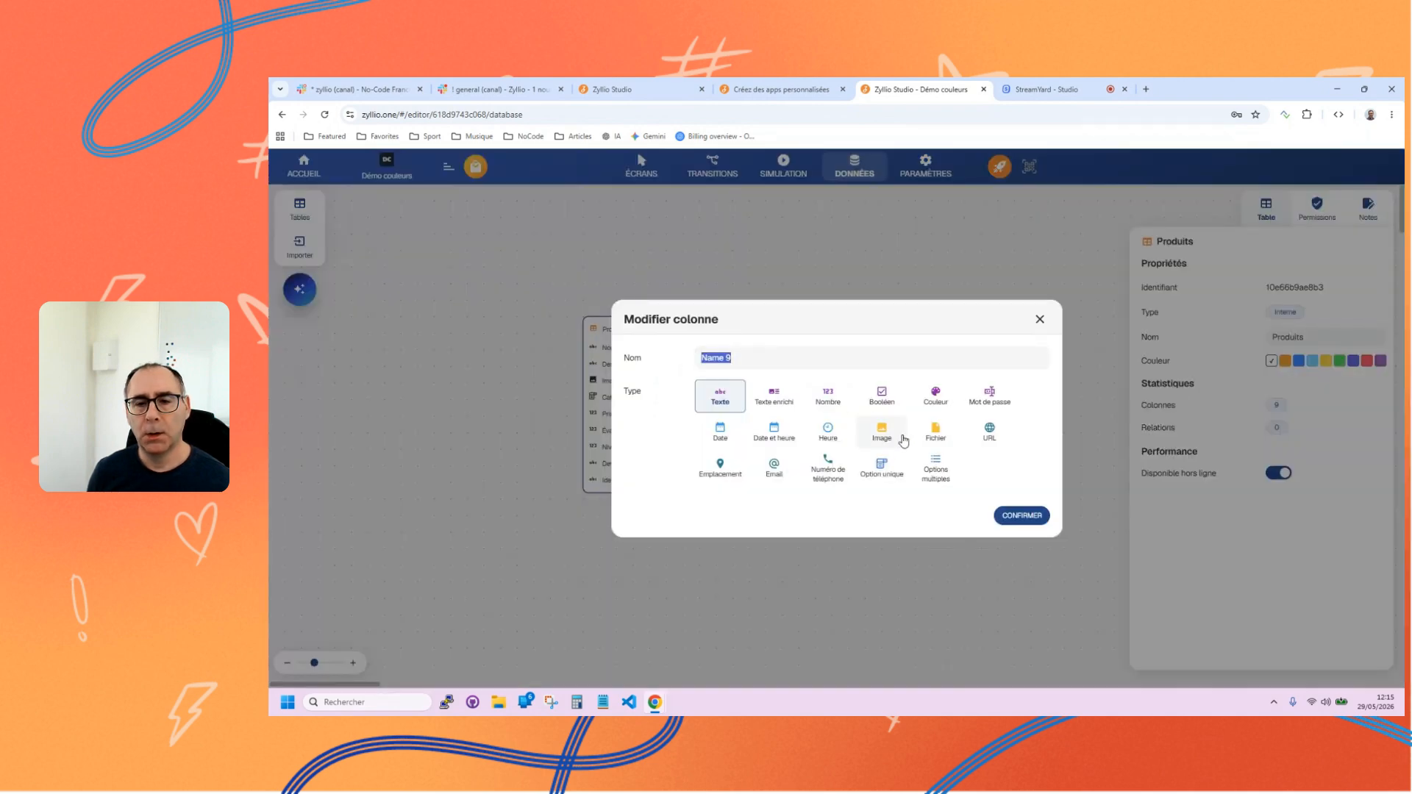
{"action": "left_click", "coordinate": [927, 407]}
{"action": "left_click", "coordinate": [802, 359]}
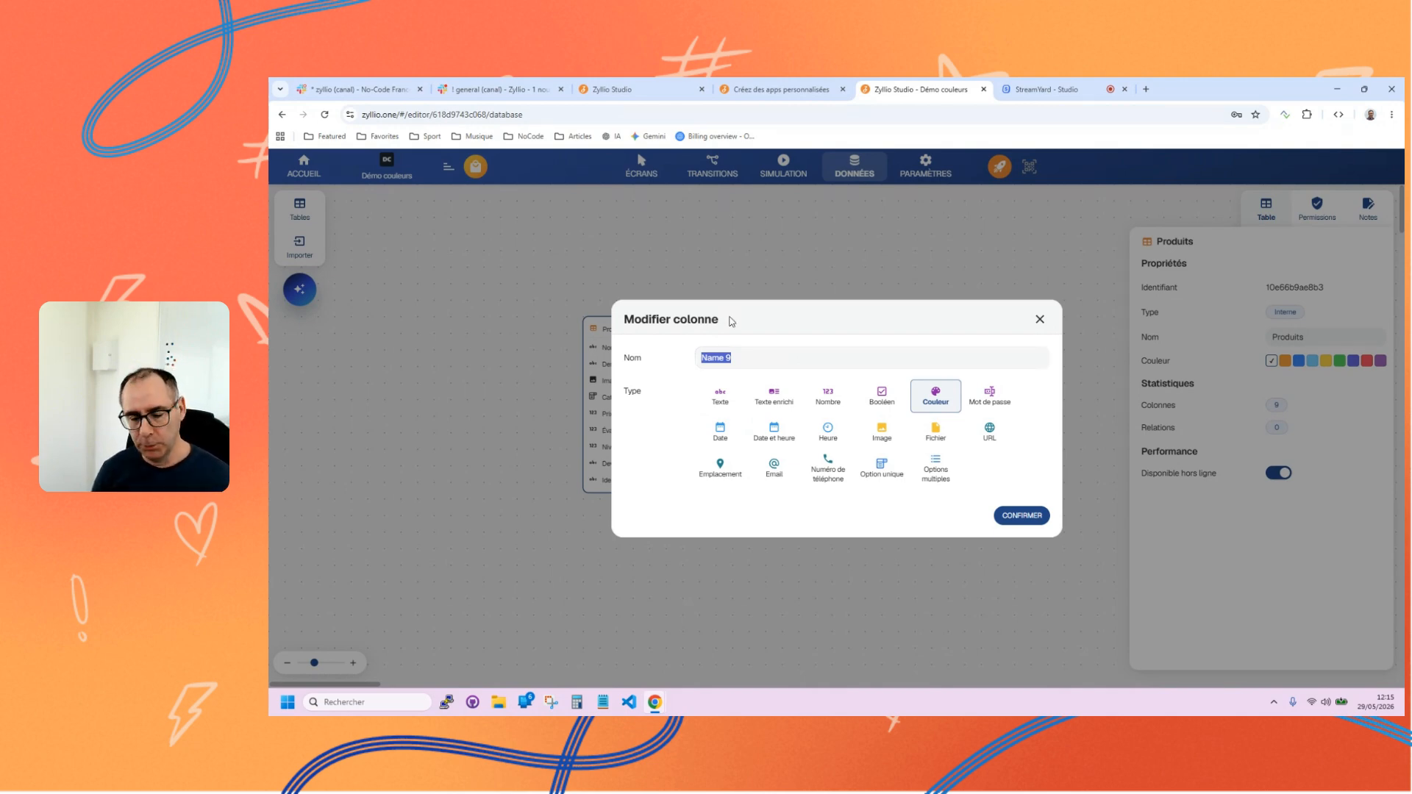
{"action": "type", "text": "Fraicheur"}
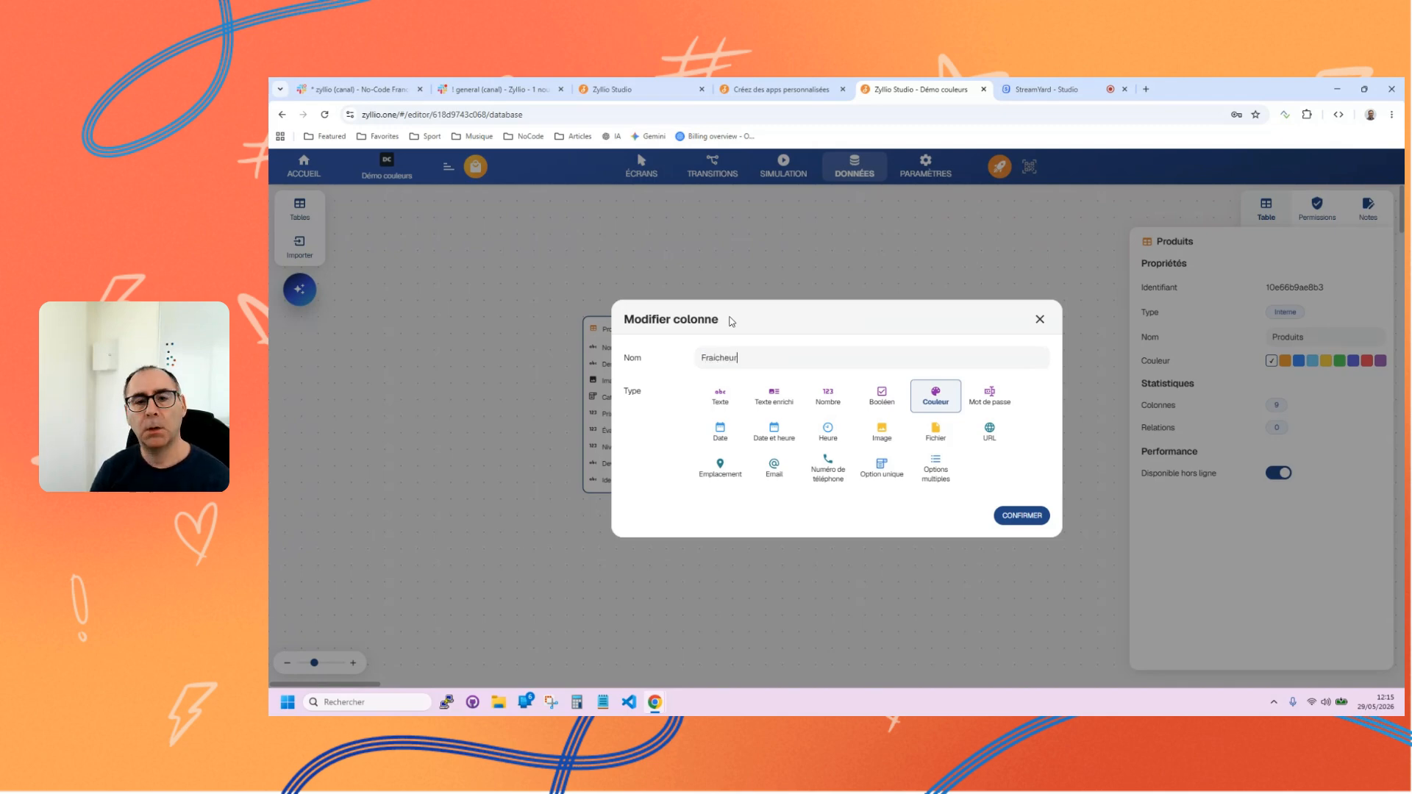
{"action": "left_click", "coordinate": [1032, 517]}
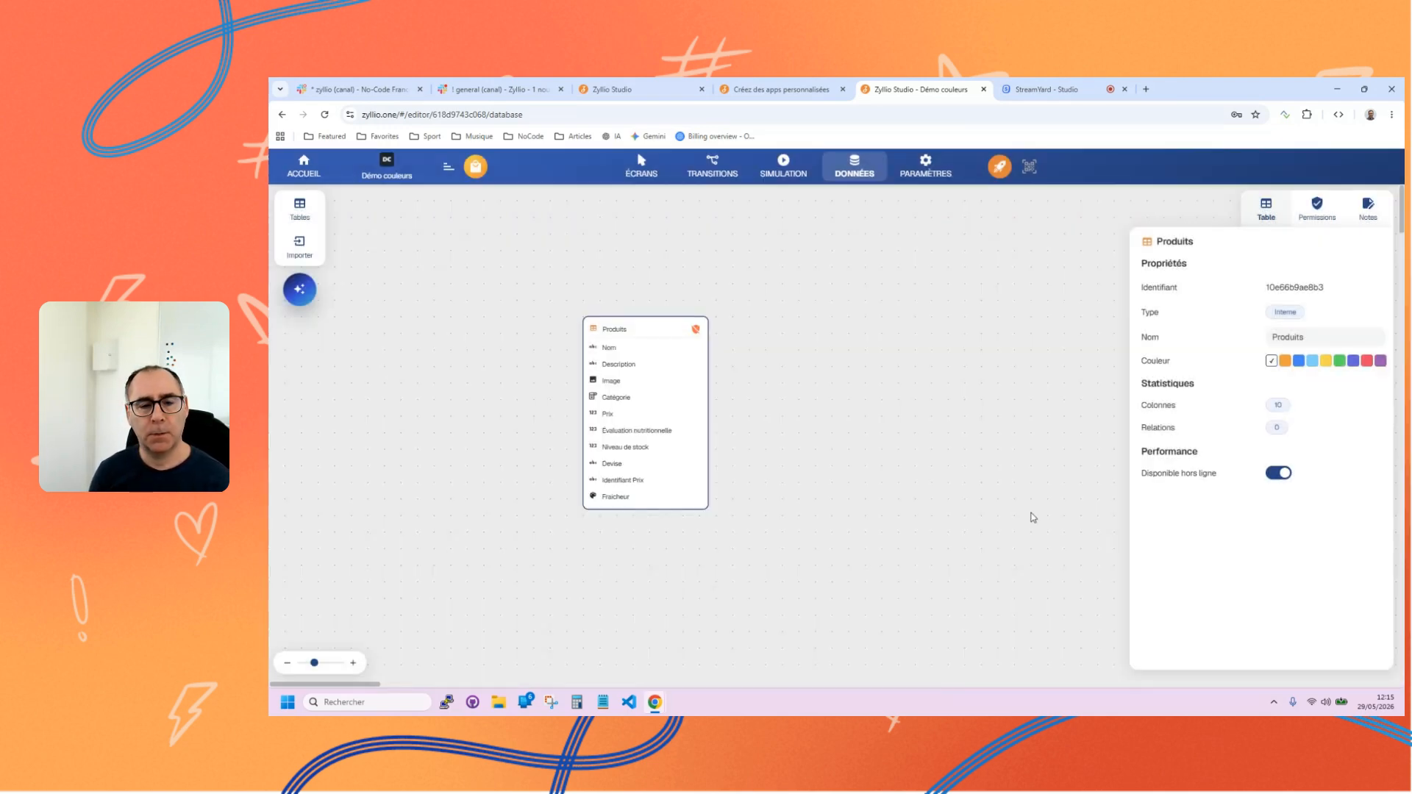
{"action": "left_click_drag", "start_coordinate": [593, 496], "coordinate": [597, 377]}
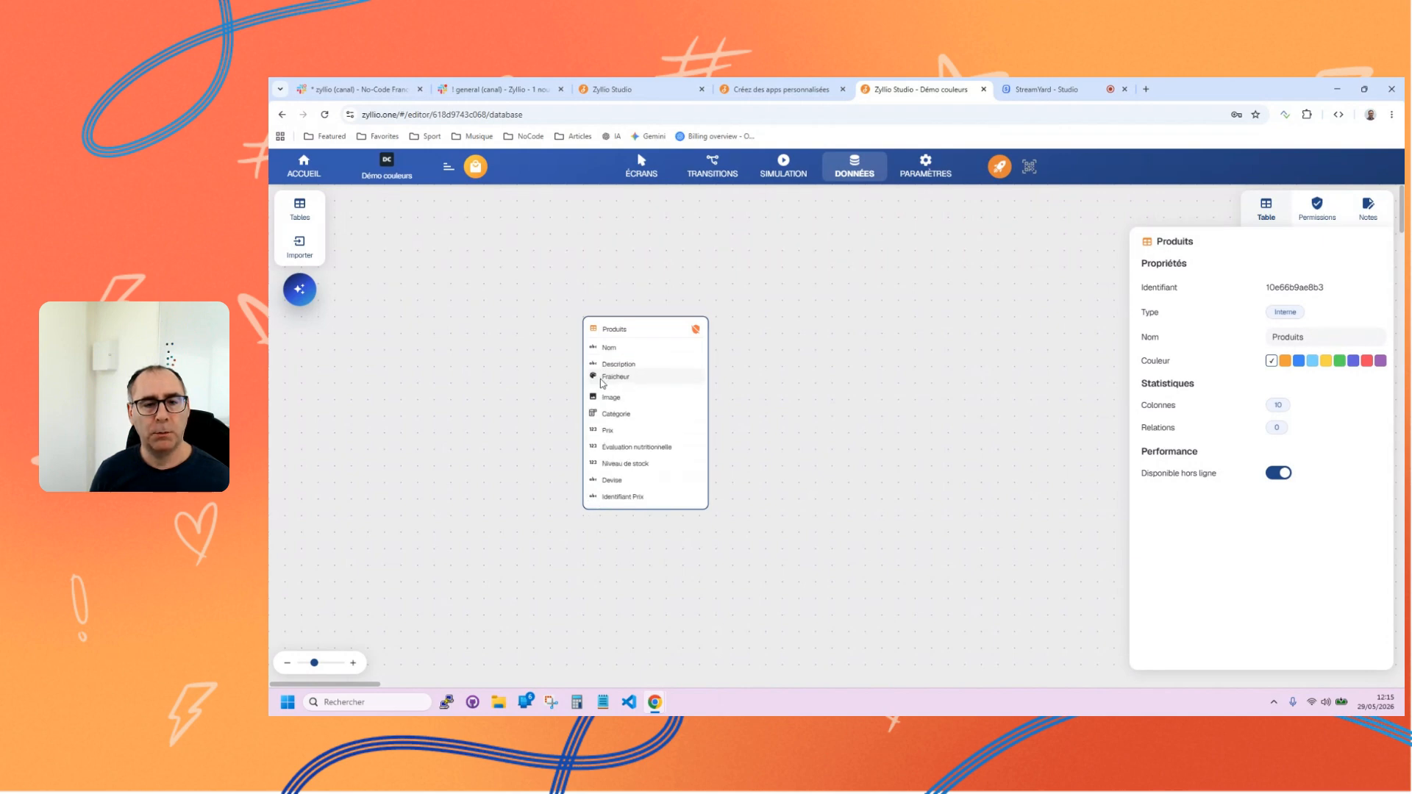
Open the Produits data and set the Fraicheur colour of Pommes to the green #8ab72a.
{"action": "left_click", "coordinate": [670, 329]}
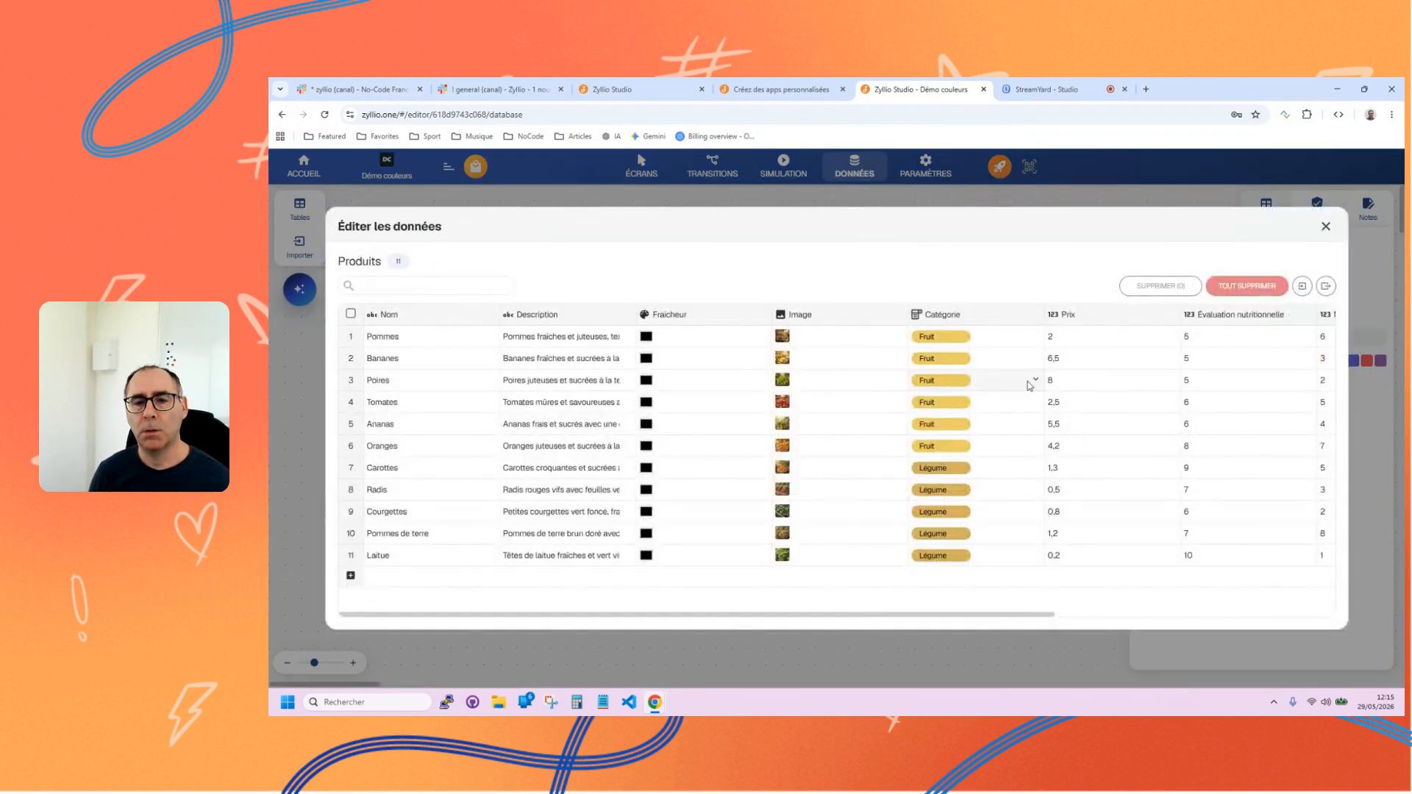
{"action": "left_click", "coordinate": [647, 337]}
{"action": "left_click", "coordinate": [750, 440]}
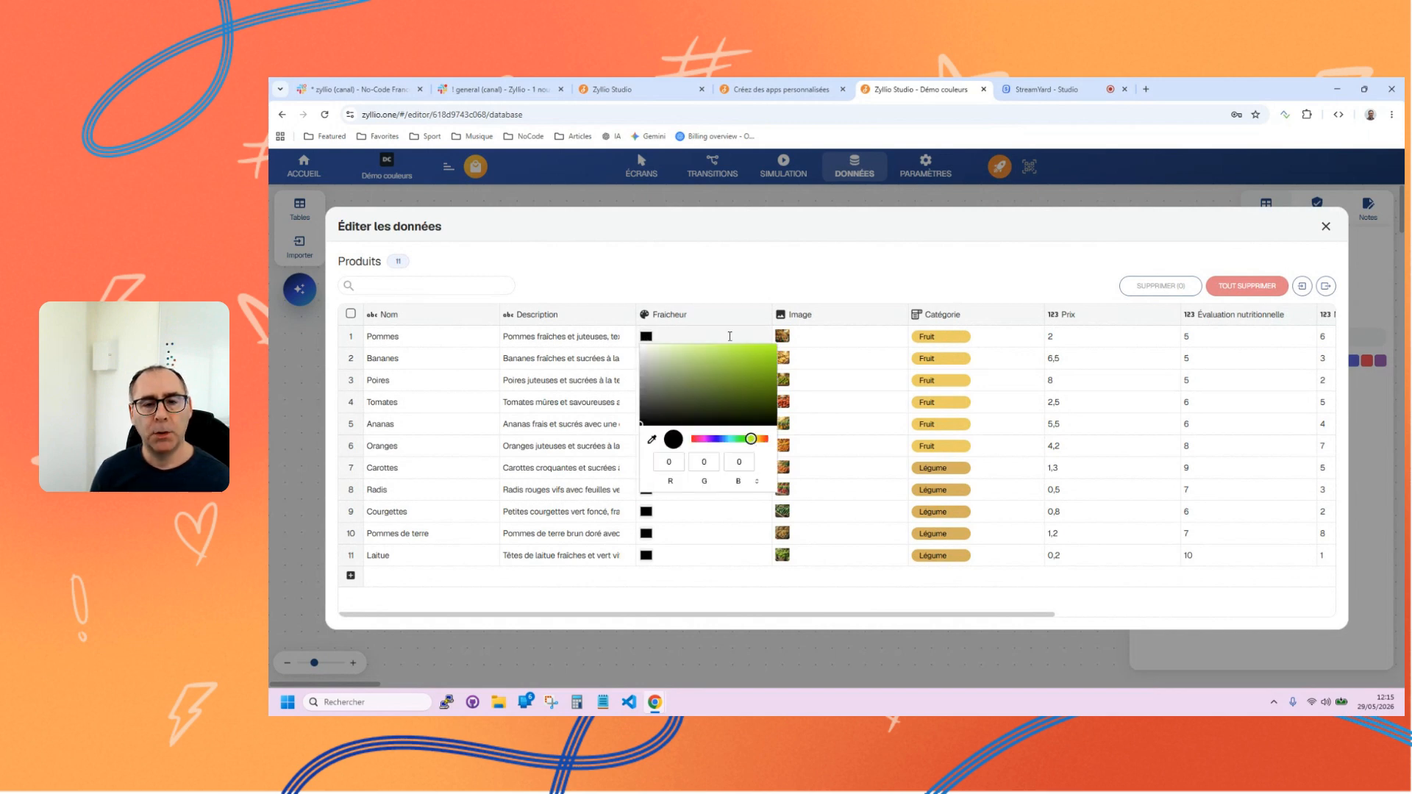
{"action": "left_click", "coordinate": [749, 372]}
{"action": "left_click_drag", "start_coordinate": [743, 360], "coordinate": [743, 367]}
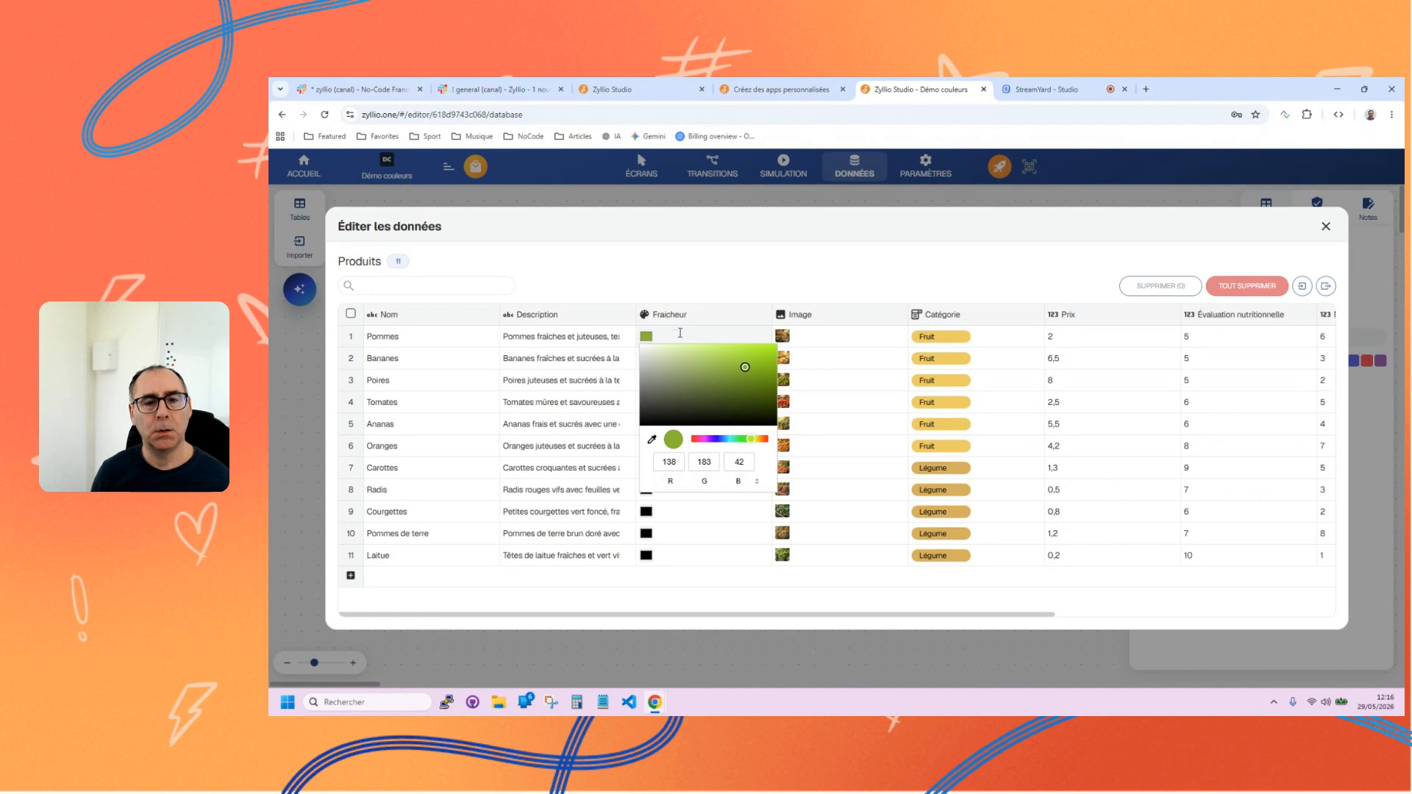
{"action": "left_click", "coordinate": [712, 296]}
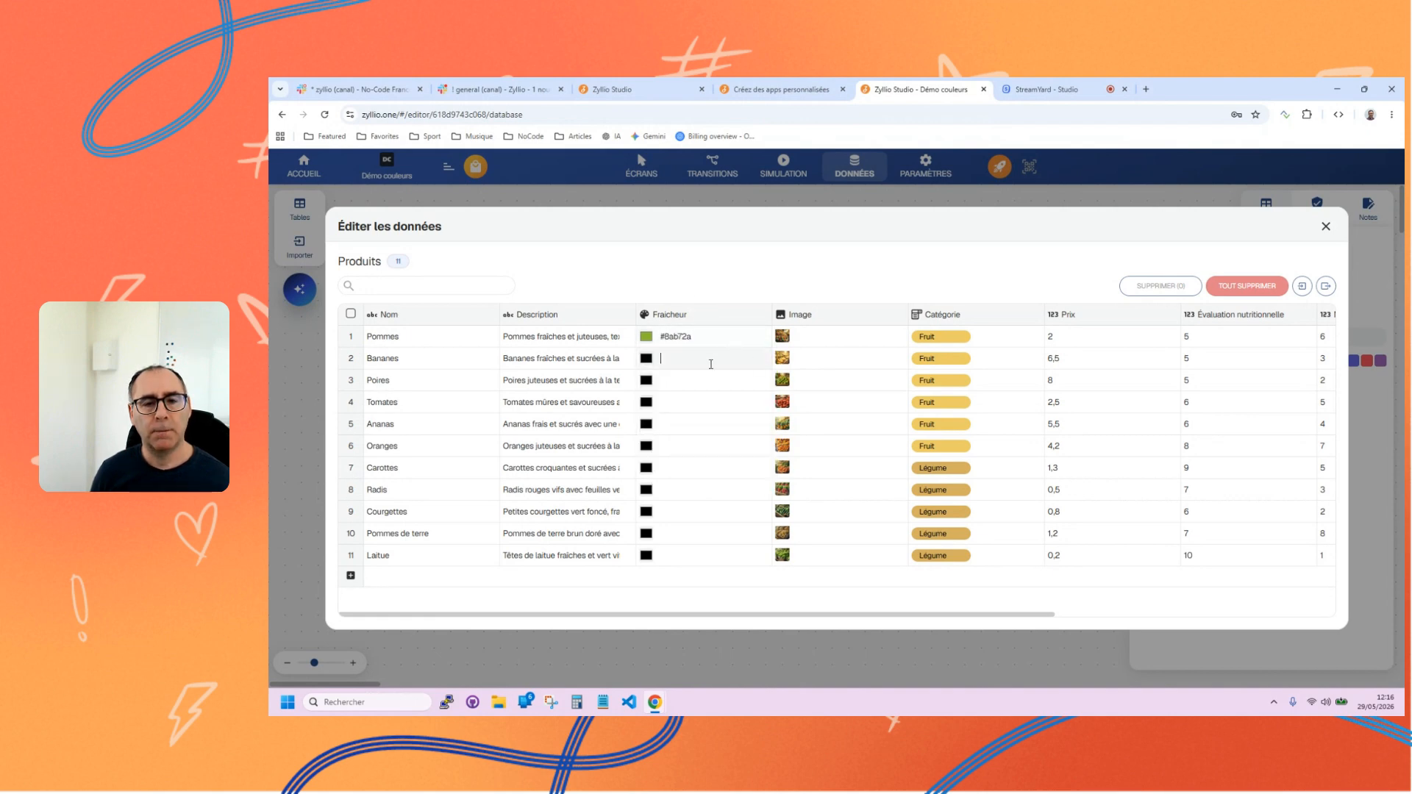
Set the Fraicheur colour of Bananes to the green #65a21a.
{"action": "left_click", "coordinate": [645, 360]}
{"action": "left_click", "coordinate": [749, 462]}
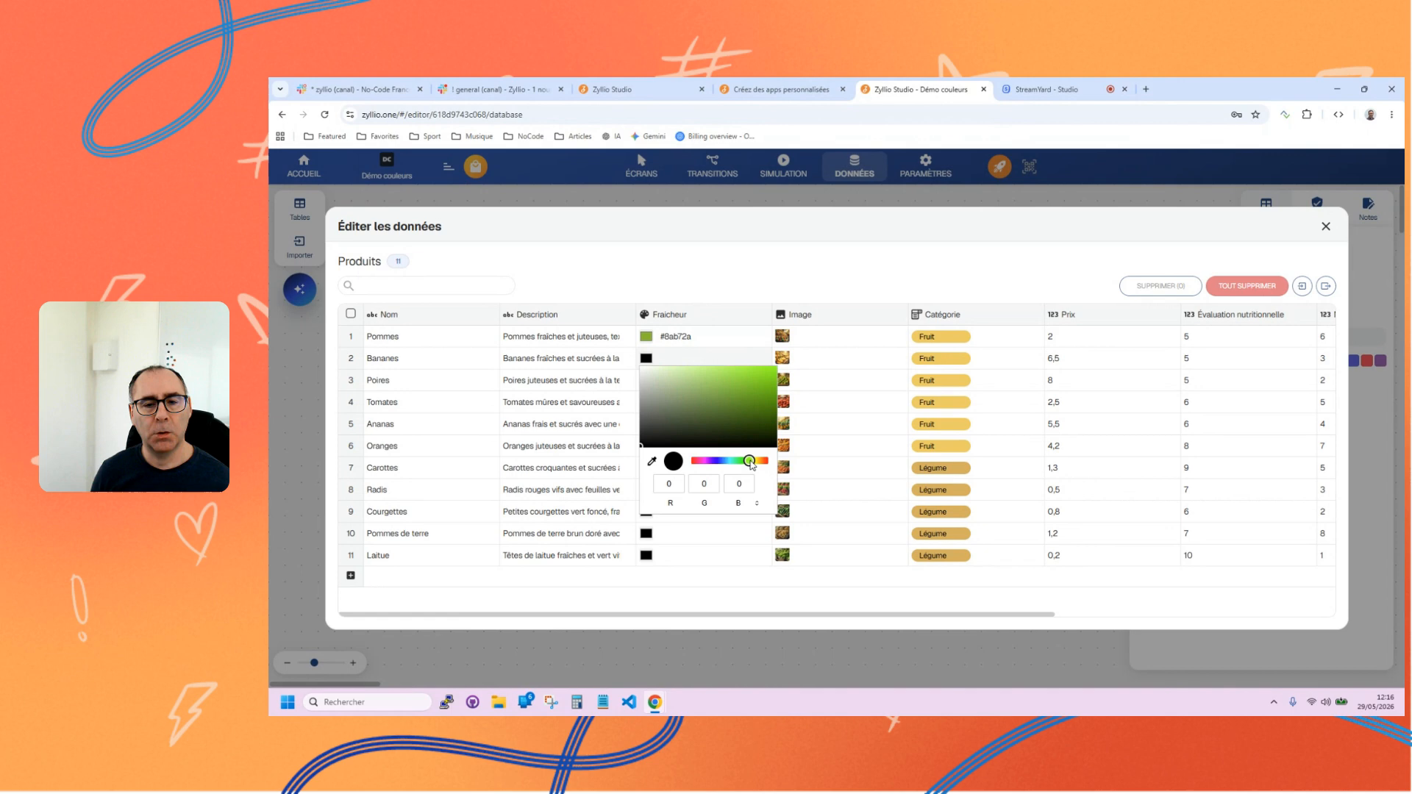
{"action": "left_click", "coordinate": [750, 385]}
{"action": "left_click", "coordinate": [702, 365]}
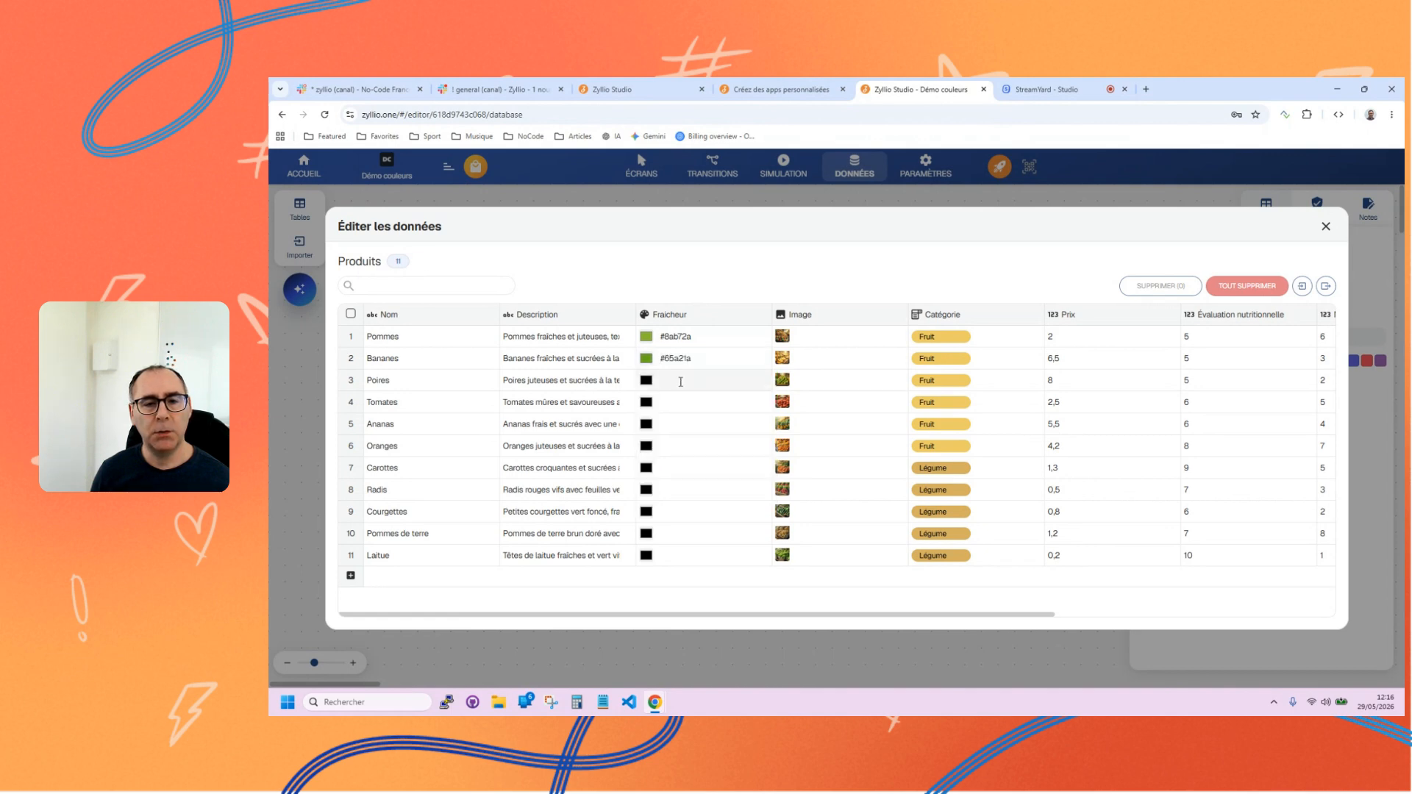
Copy the Fraicheur colour code #65a21a from Bananes to Poires and Tomates.
{"action": "left_click", "coordinate": [679, 357]}
{"action": "double_click", "coordinate": [679, 357]}
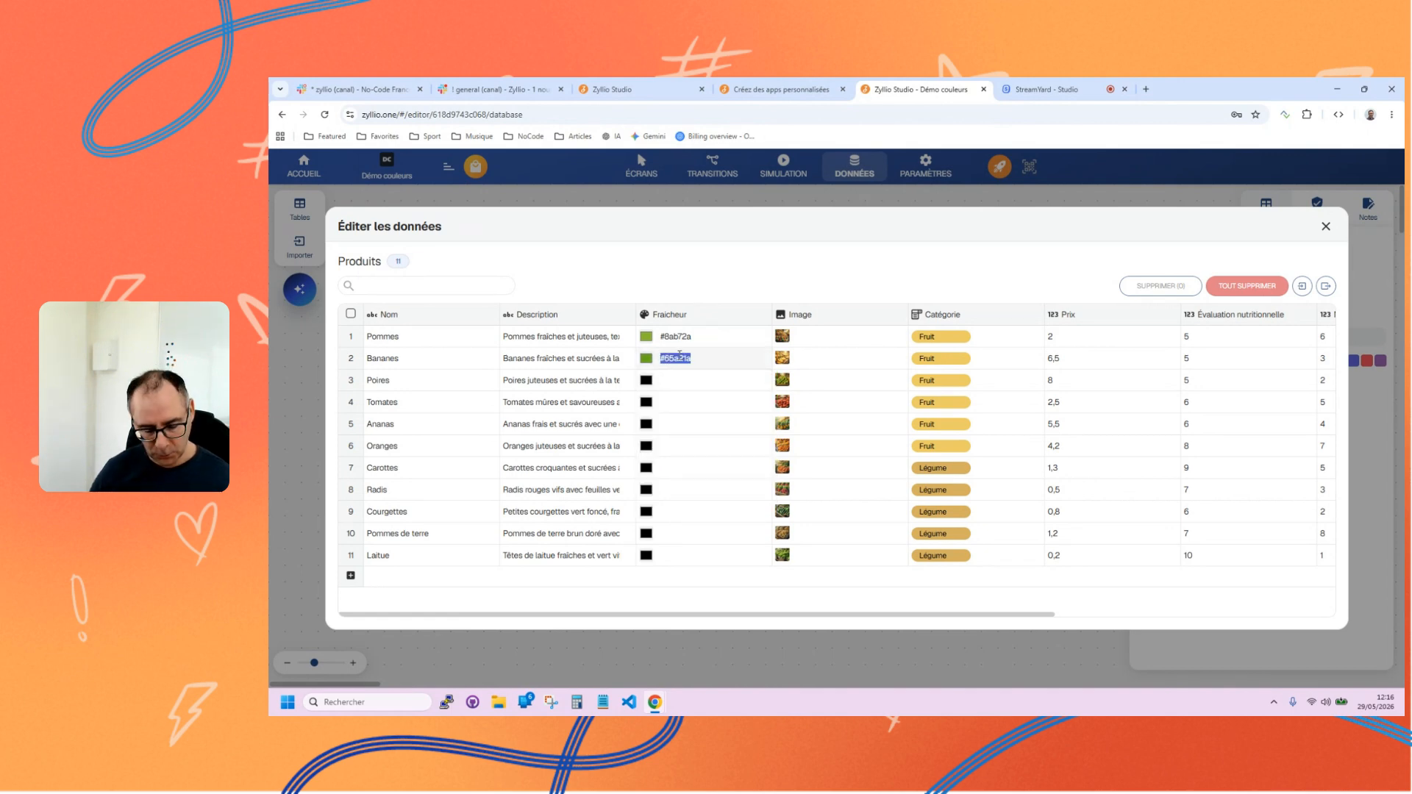
{"action": "left_click", "coordinate": [686, 378]}
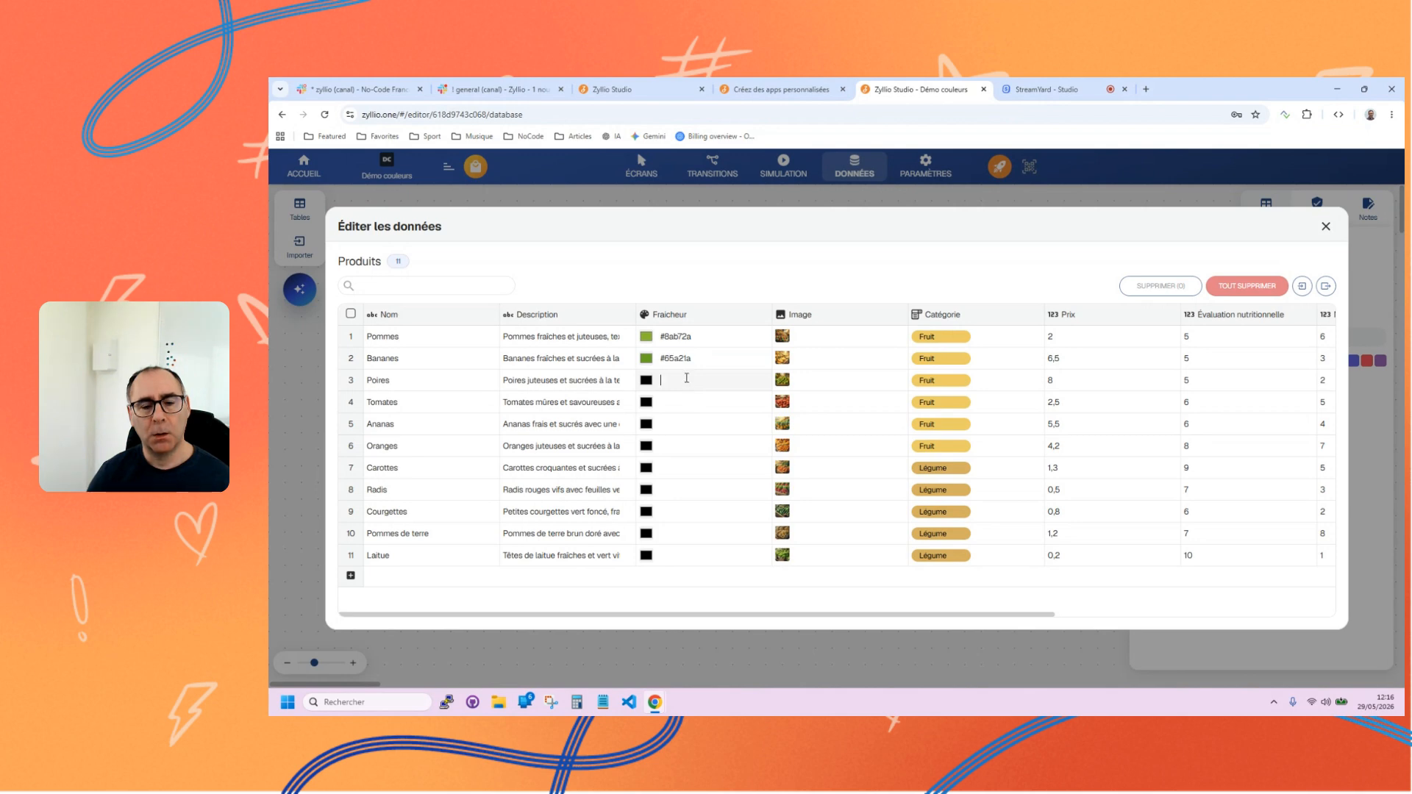
{"action": "type", "text": "#65a21a"}
{"action": "left_click", "coordinate": [681, 406]}
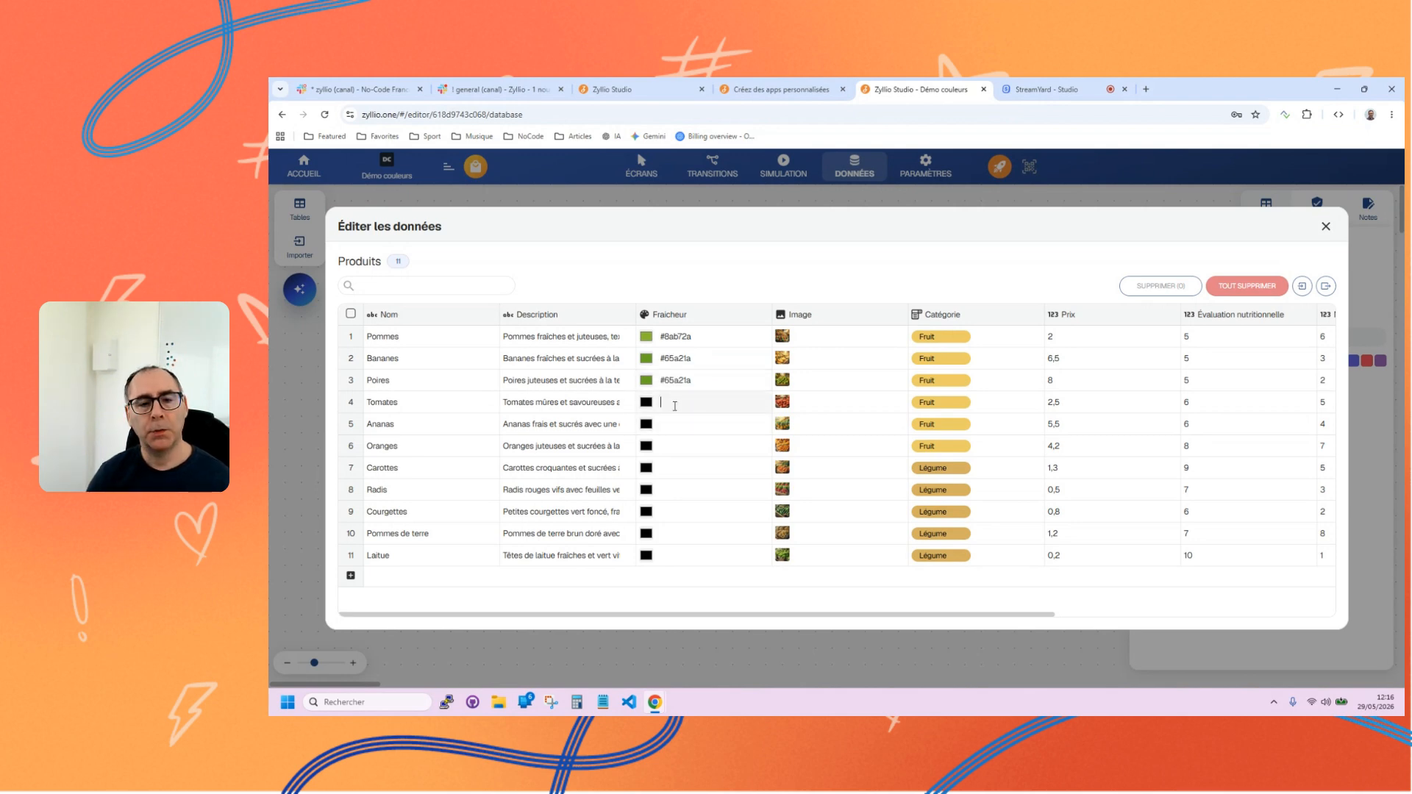
{"action": "type", "text": "#65a21a"}
Set the Fraicheur colour of Ananas to the red #da2f2f.
{"action": "left_click", "coordinate": [678, 426]}
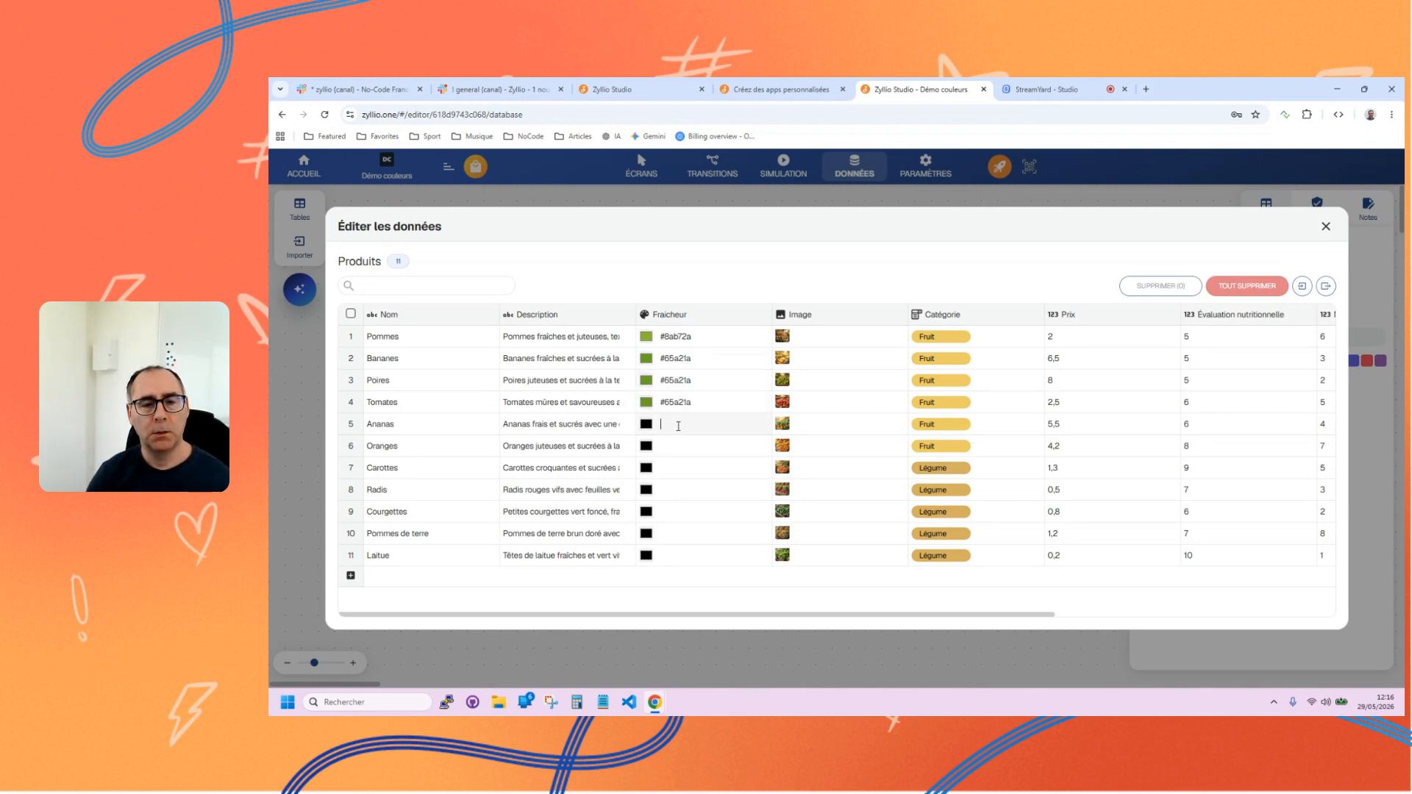
{"action": "left_click", "coordinate": [649, 425]}
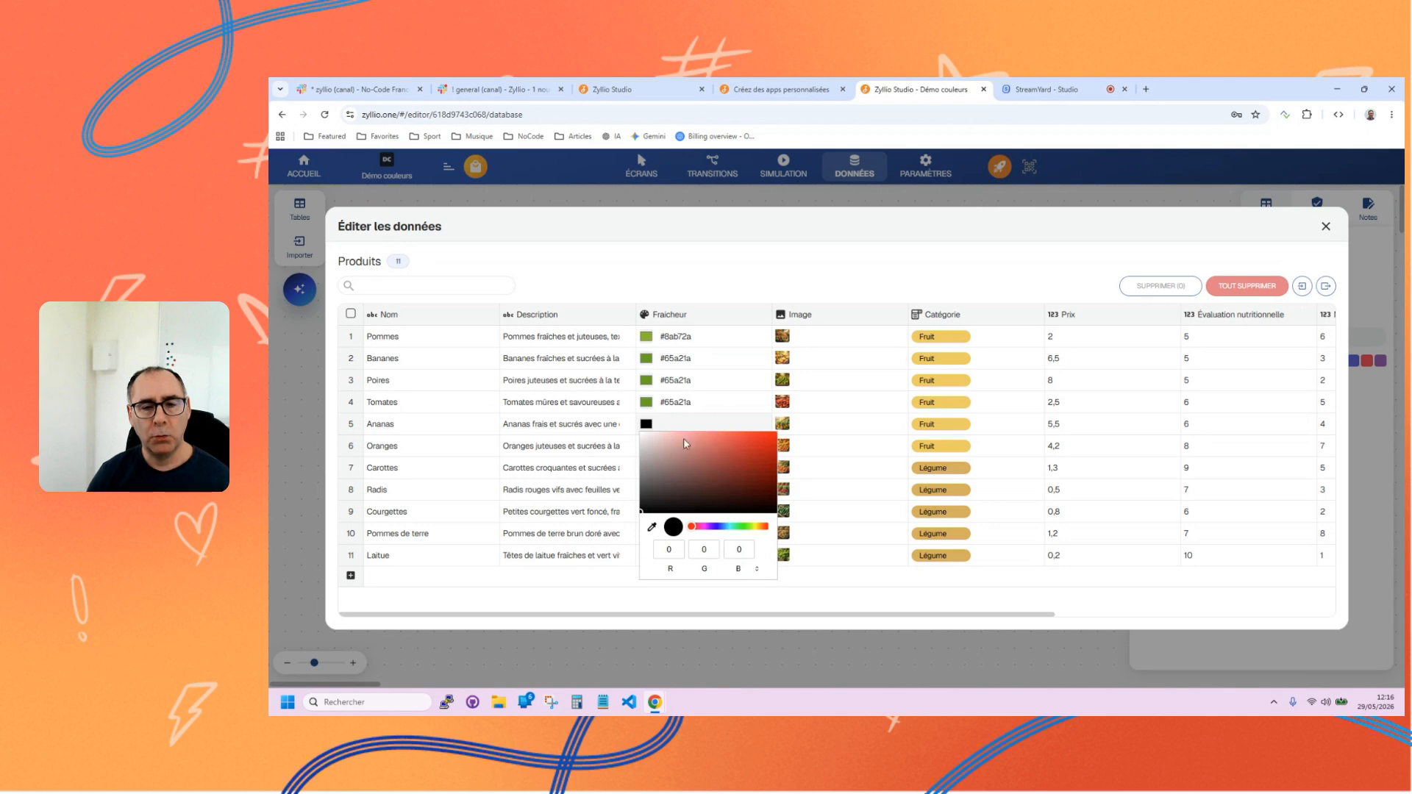
{"action": "left_click_drag", "start_coordinate": [756, 442], "coordinate": [748, 445]}
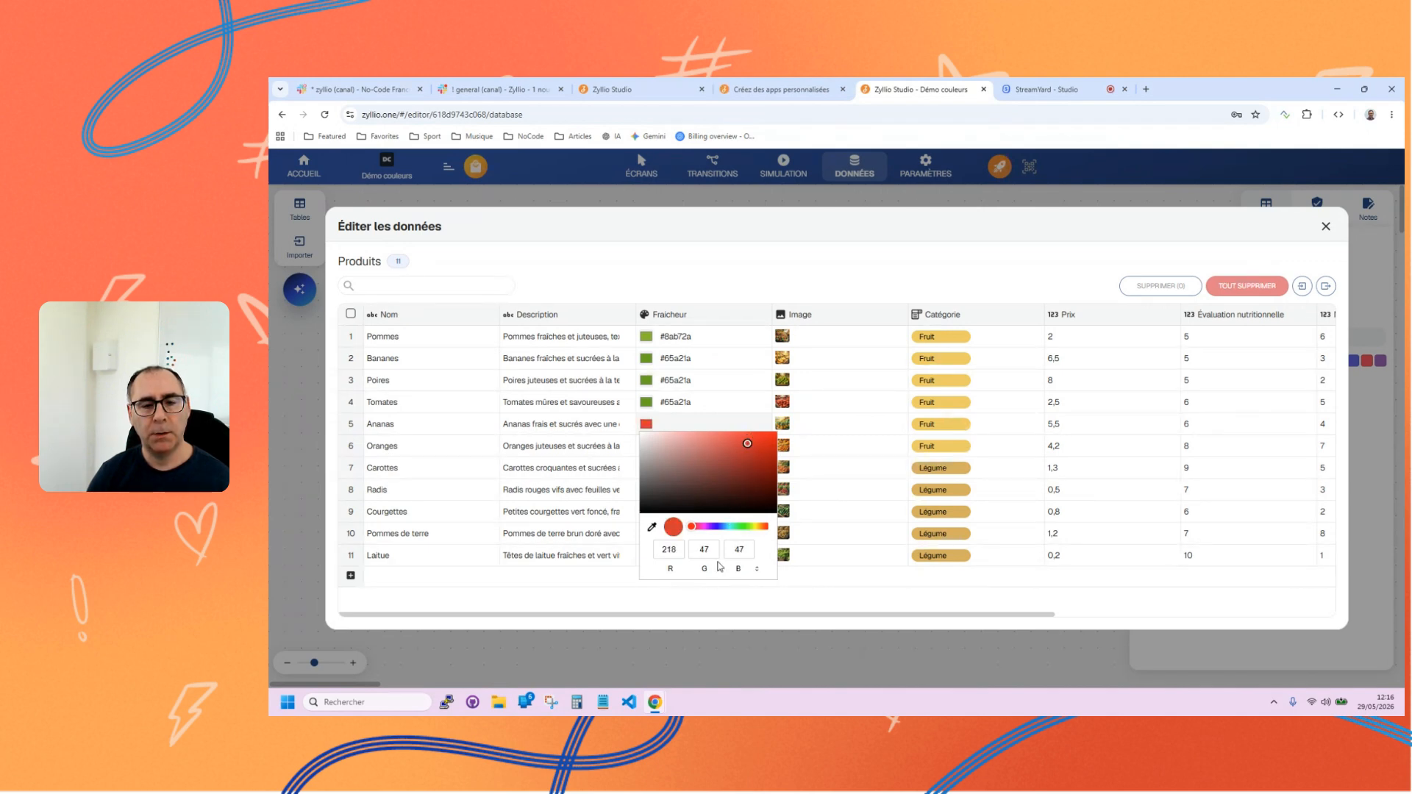
Copy the red Fraicheur code #da2f2f from Ananas to Carottes and Courgettes.
{"action": "left_click", "coordinate": [695, 424]}
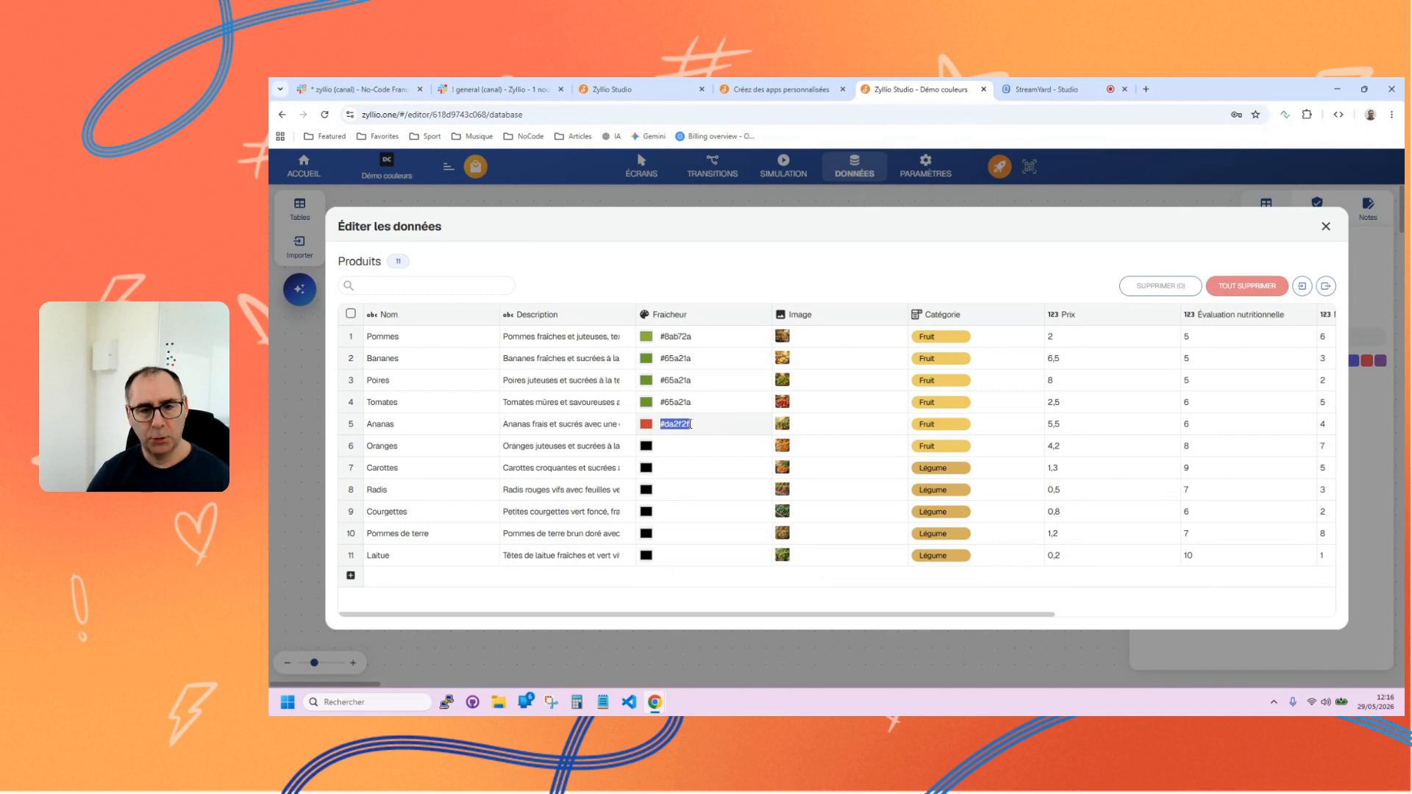
{"action": "key", "text": "ctrl+c"}
{"action": "left_click", "coordinate": [682, 468]}
{"action": "key", "text": "ctrl+v"}
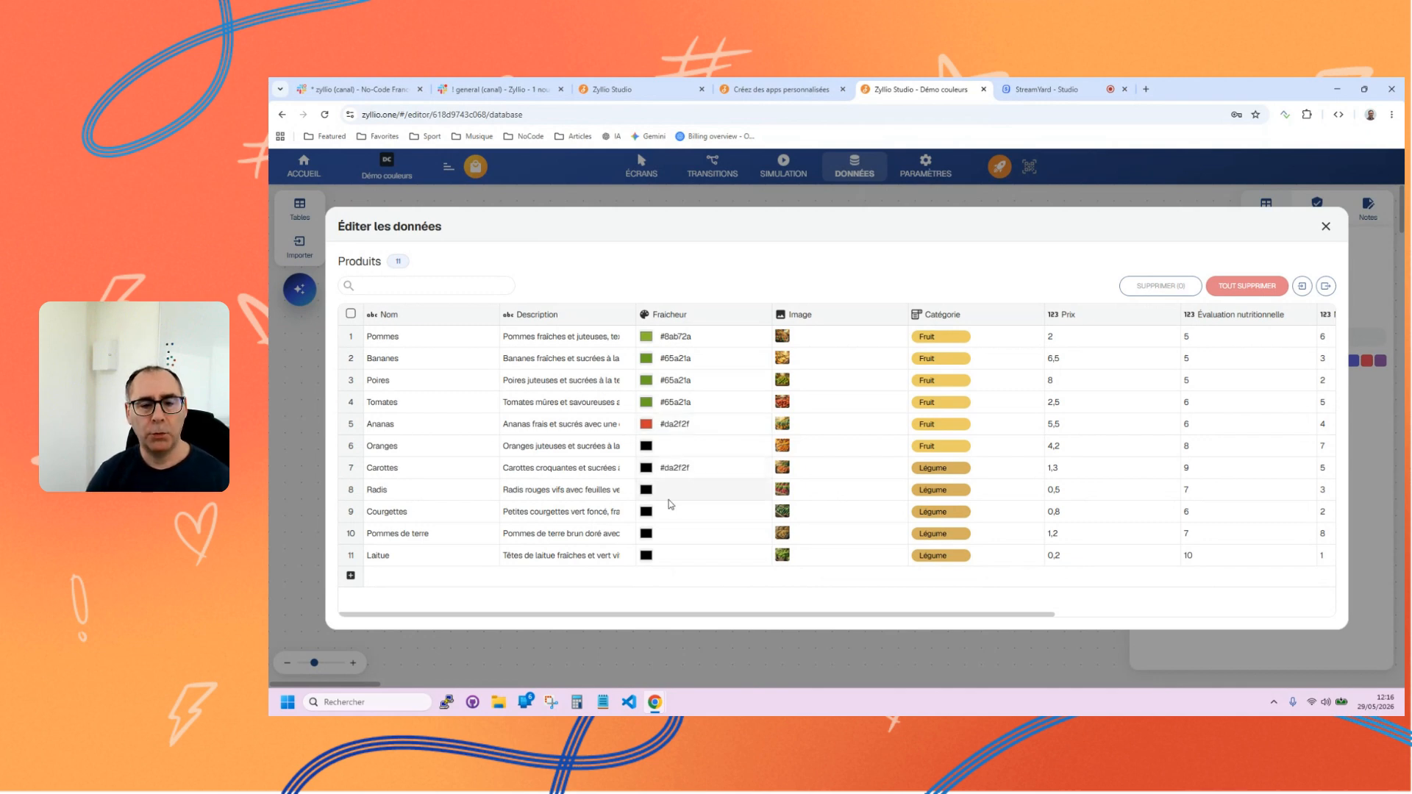
{"action": "key", "text": "ctrl+v"}
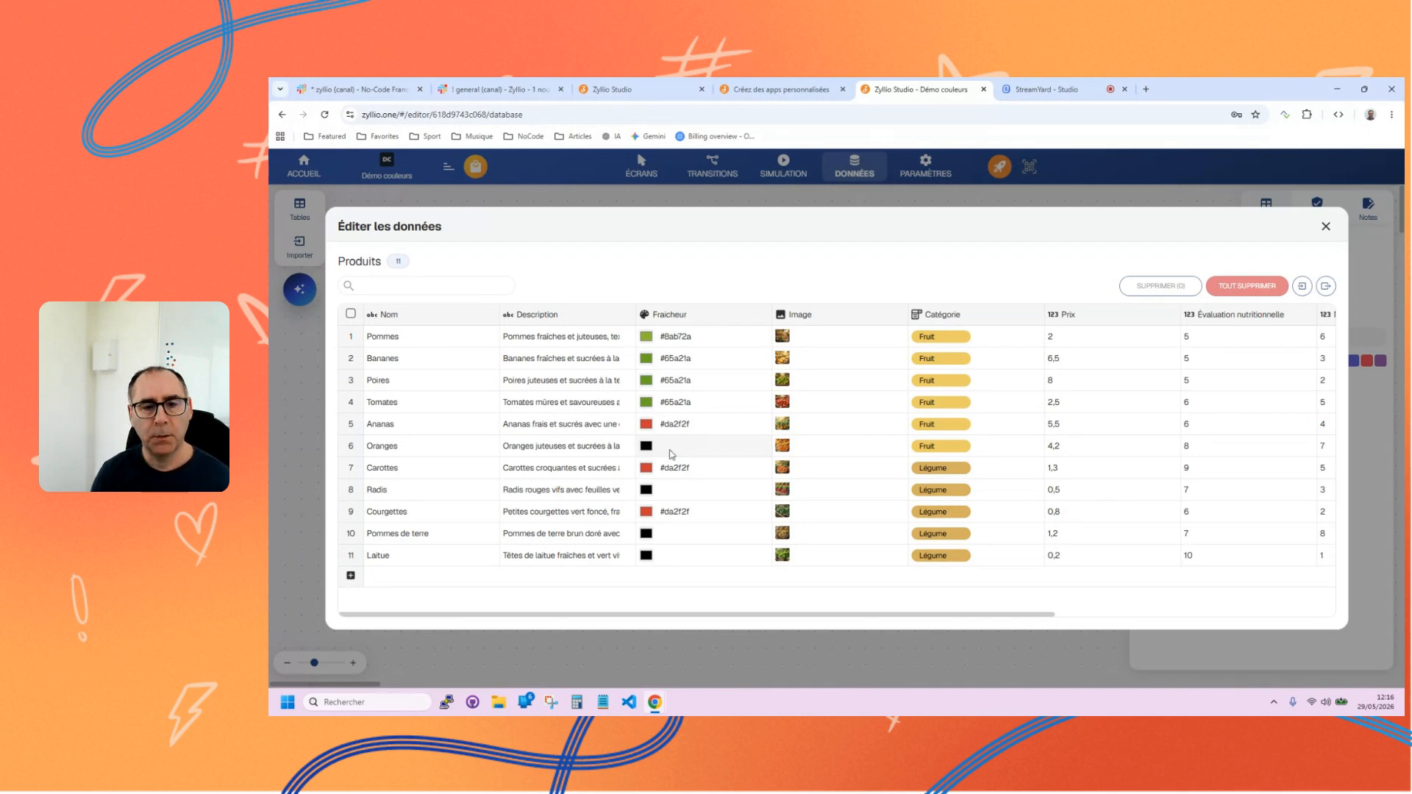
Copy the green Fraicheur code #65a21a from Tomates to Oranges, Radis, Pommes de terre and Laitue, and close the data editor.
{"action": "double_click", "coordinate": [675, 402]}
{"action": "key", "text": "ctrl+c"}
{"action": "left_click", "coordinate": [675, 446]}
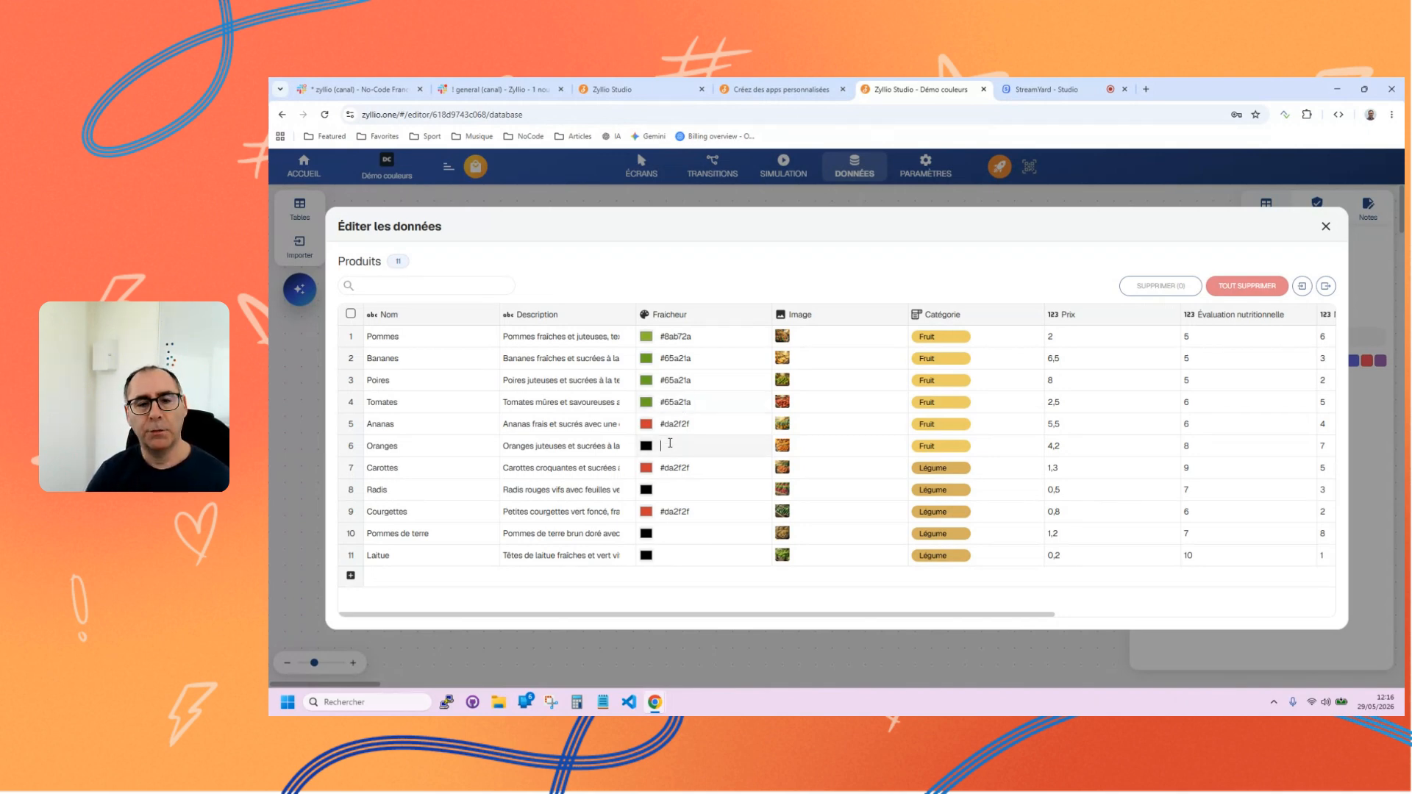
{"action": "key", "text": "ctrl+v"}
{"action": "left_click", "coordinate": [669, 489]}
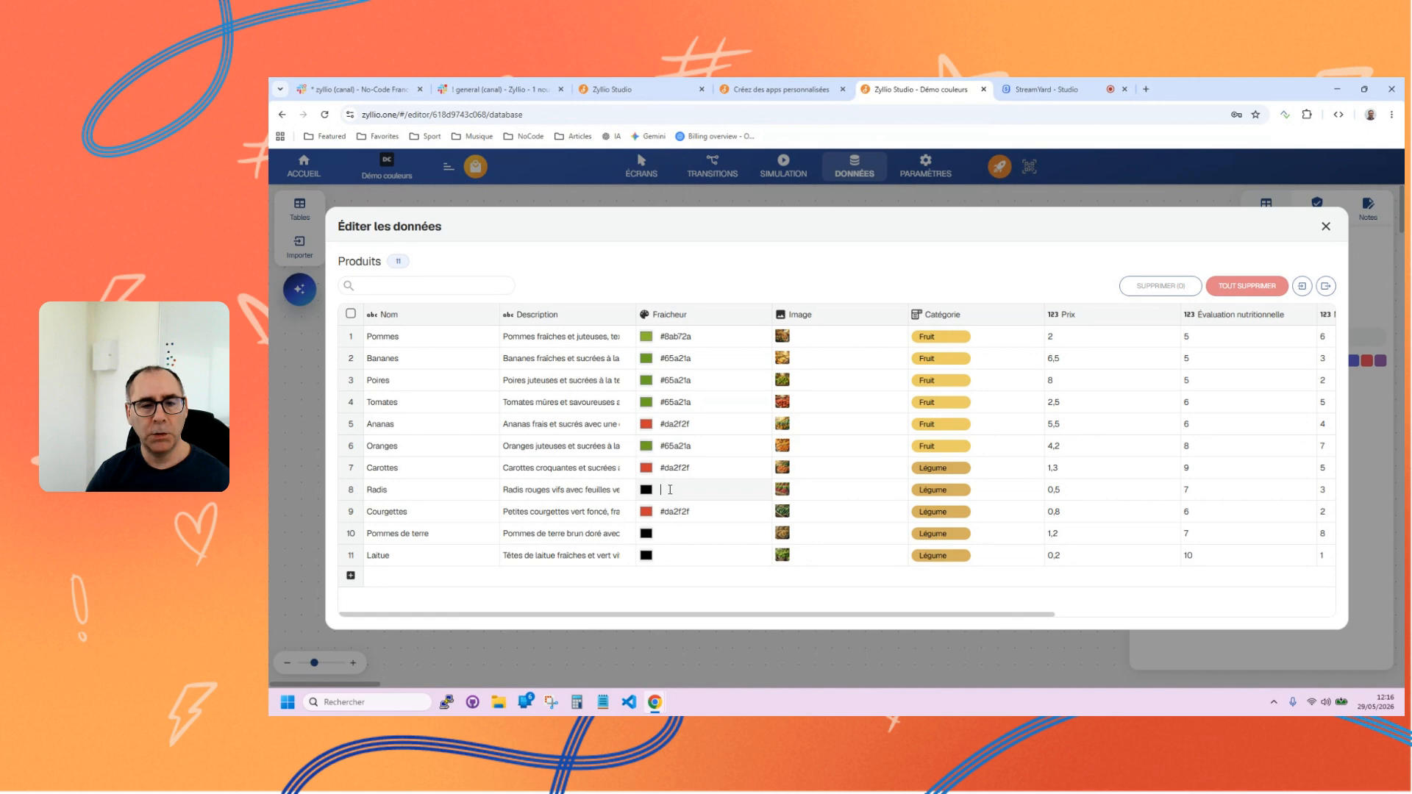
{"action": "key", "text": "ctrl+v"}
{"action": "left_click", "coordinate": [671, 533]}
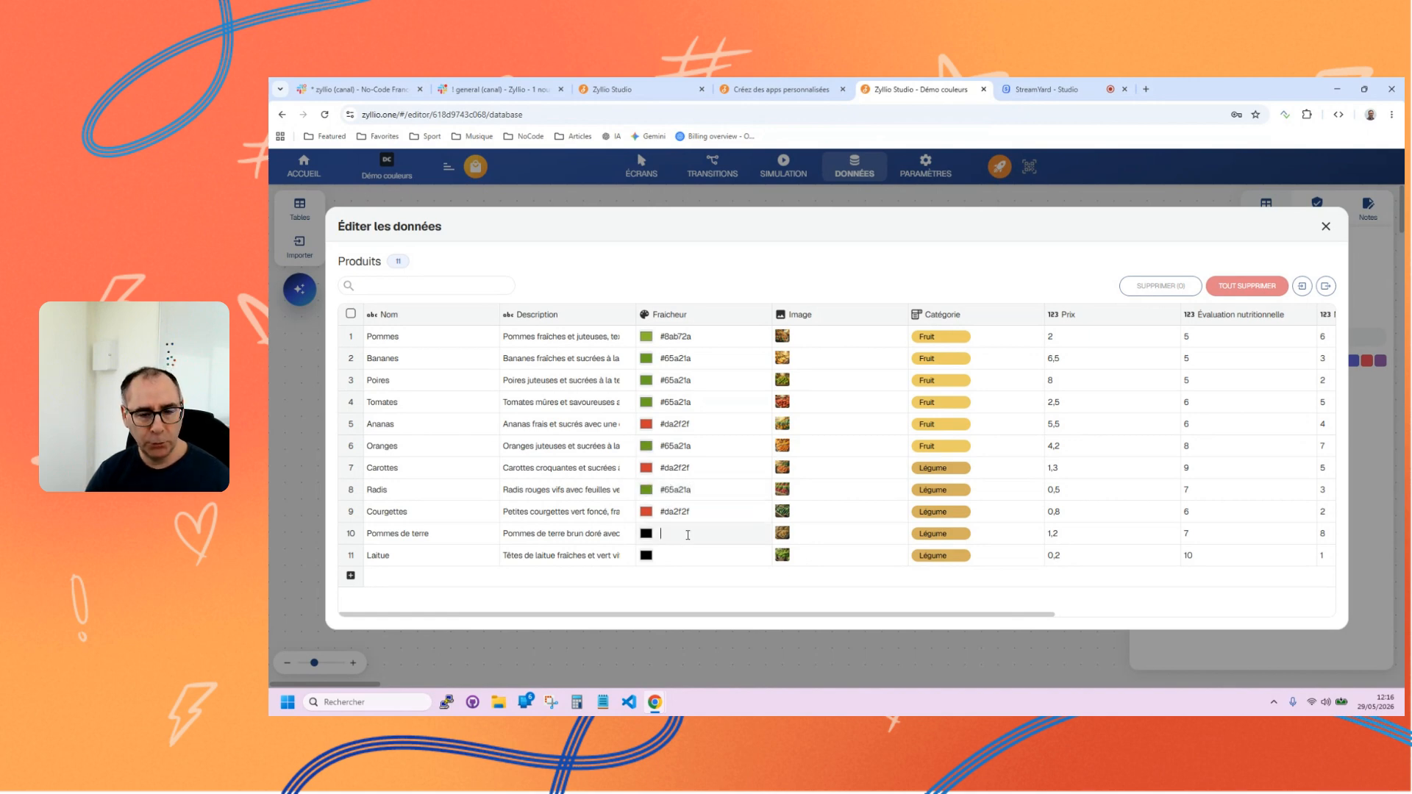
{"action": "key", "text": "ctrl+v"}
{"action": "left_click", "coordinate": [666, 566]}
{"action": "key", "text": "ctrl+v"}
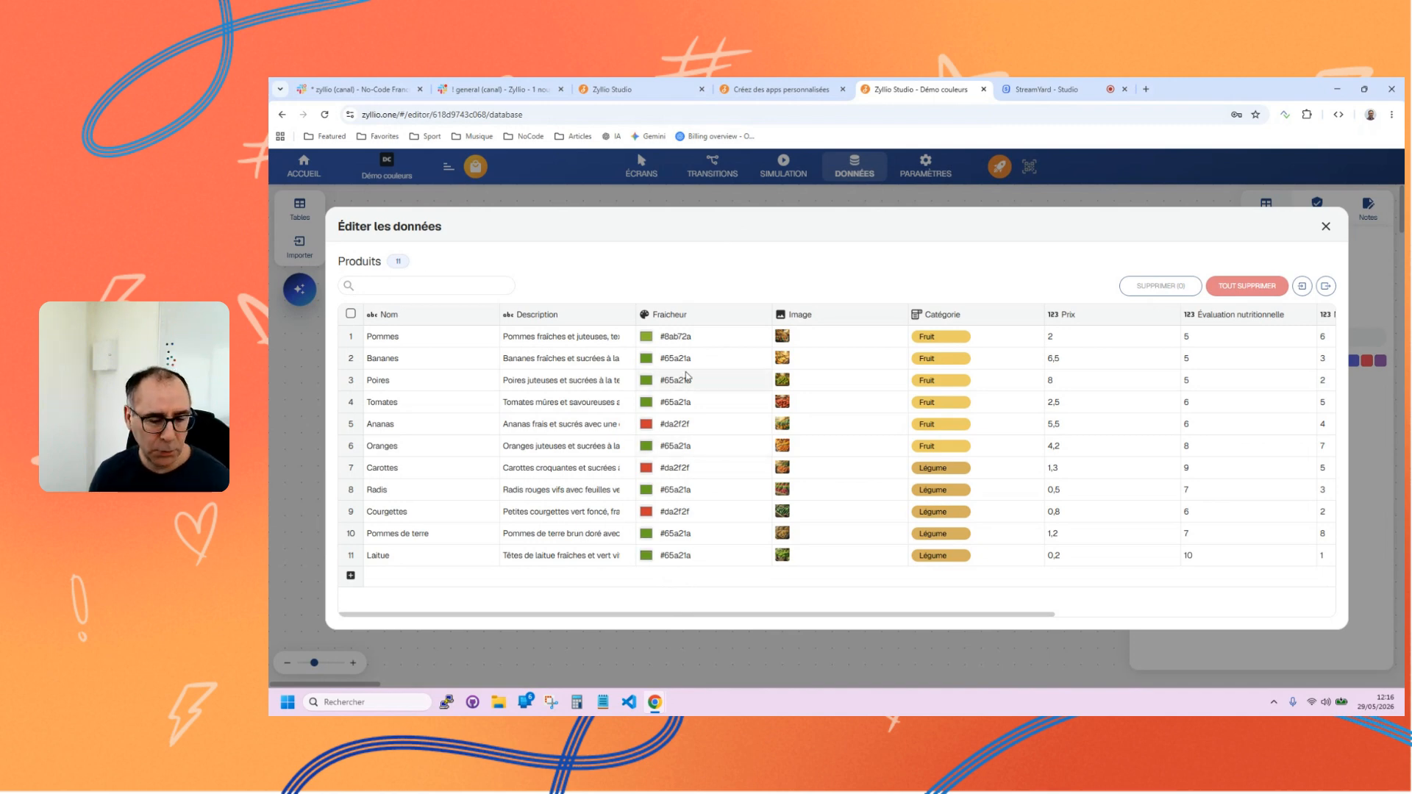
{"action": "left_click", "coordinate": [1326, 228]}
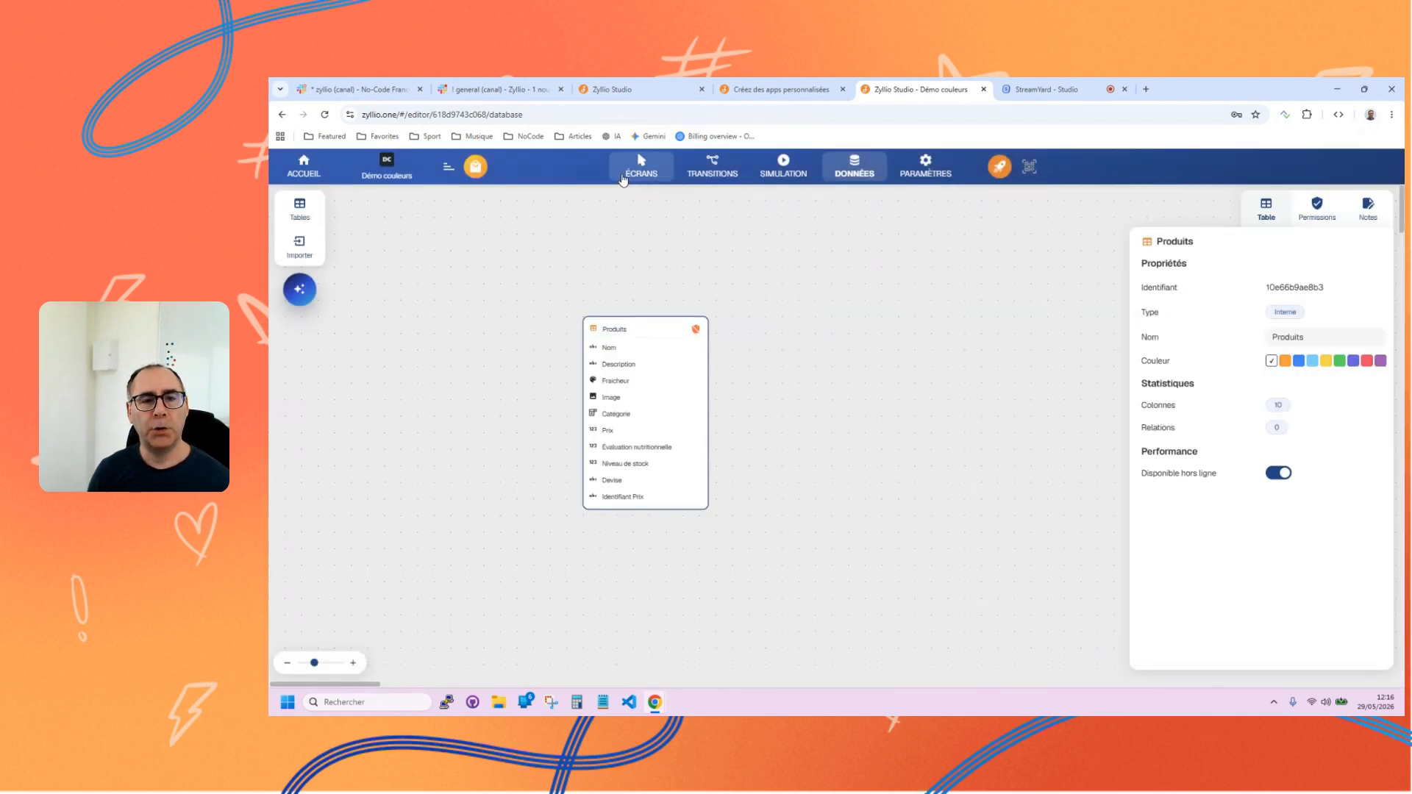
Add a new screen from the En-tête template and set its header text to "Catalogue".
{"action": "left_click", "coordinate": [639, 162]}
{"action": "left_click", "coordinate": [299, 210]}
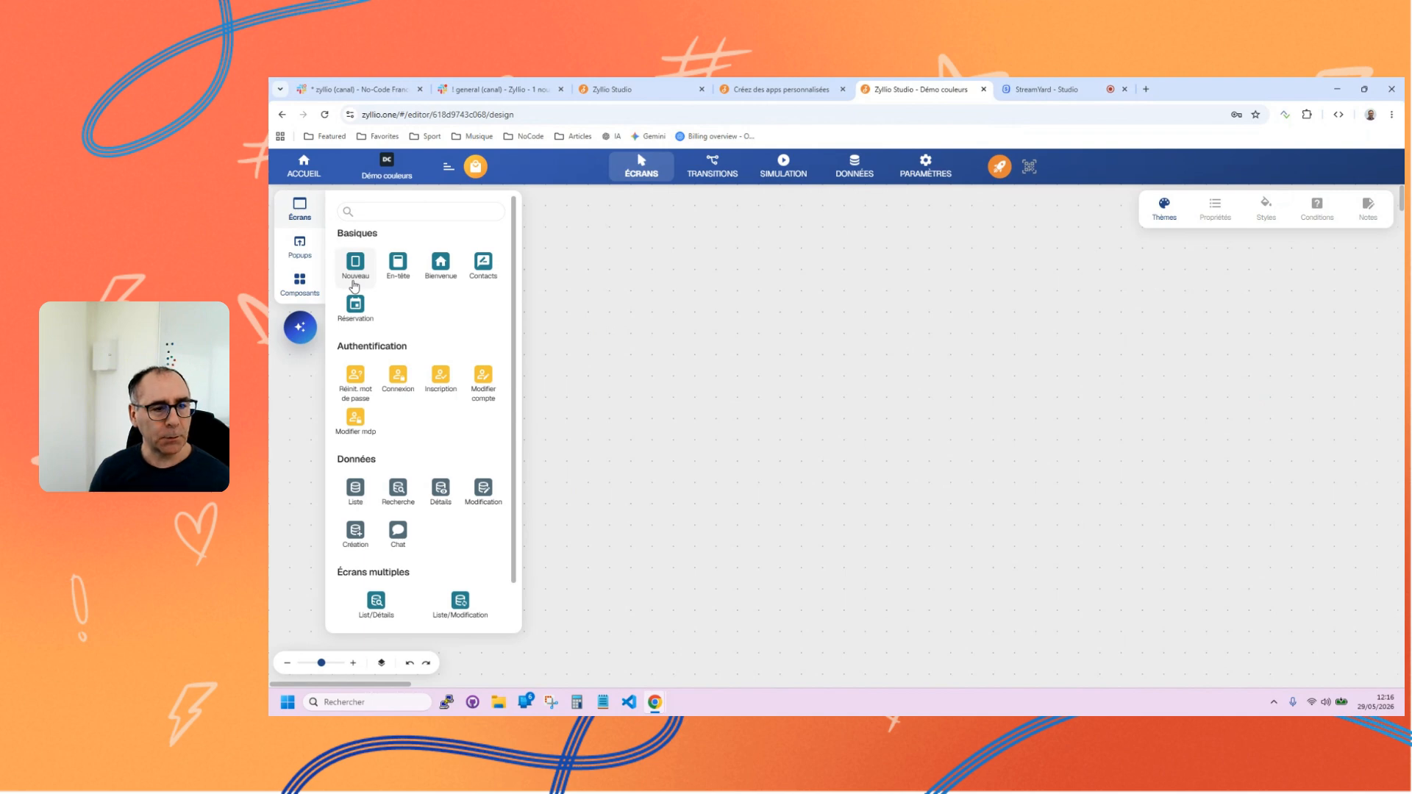
{"action": "left_click", "coordinate": [398, 266]}
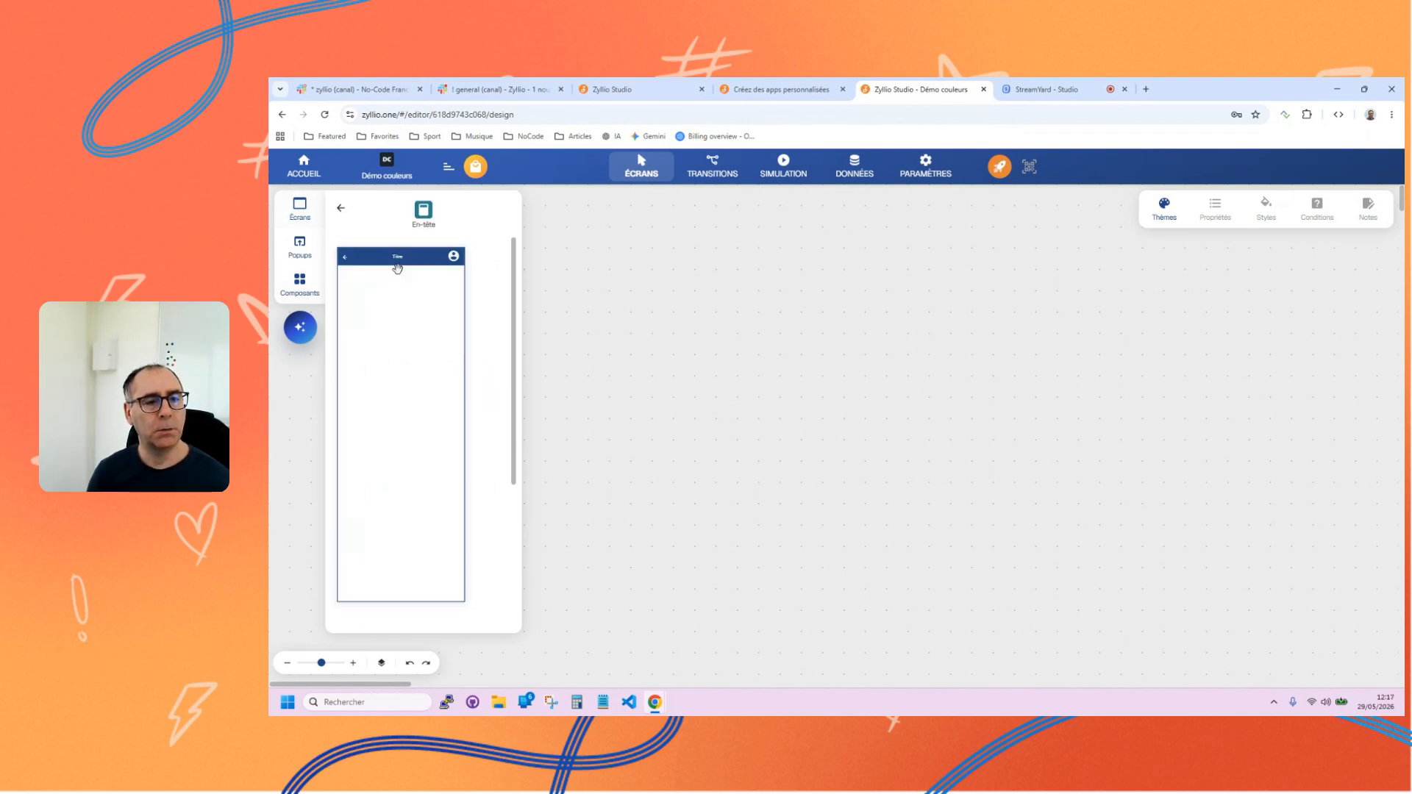
{"action": "left_click", "coordinate": [398, 289]}
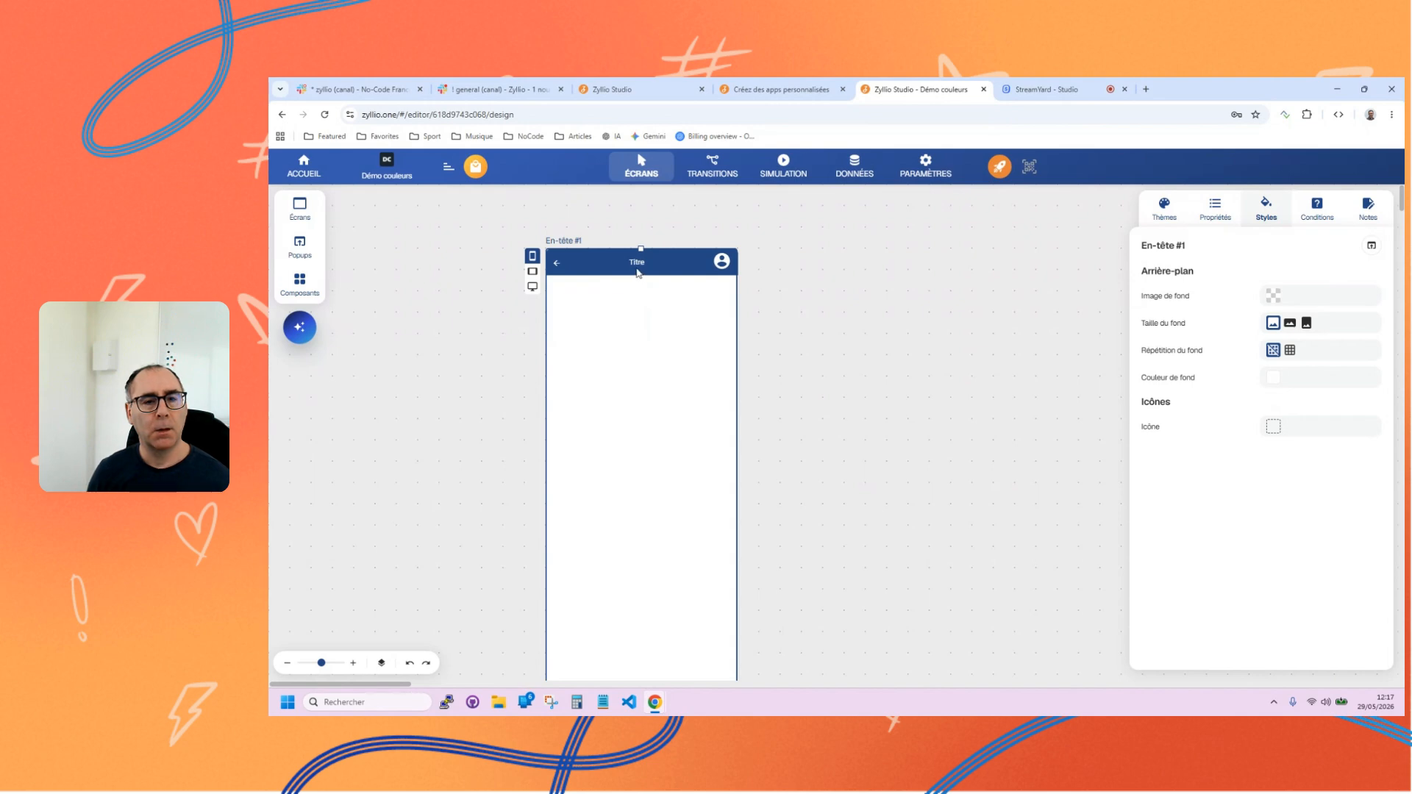
{"action": "key", "text": "ctrl+a"}
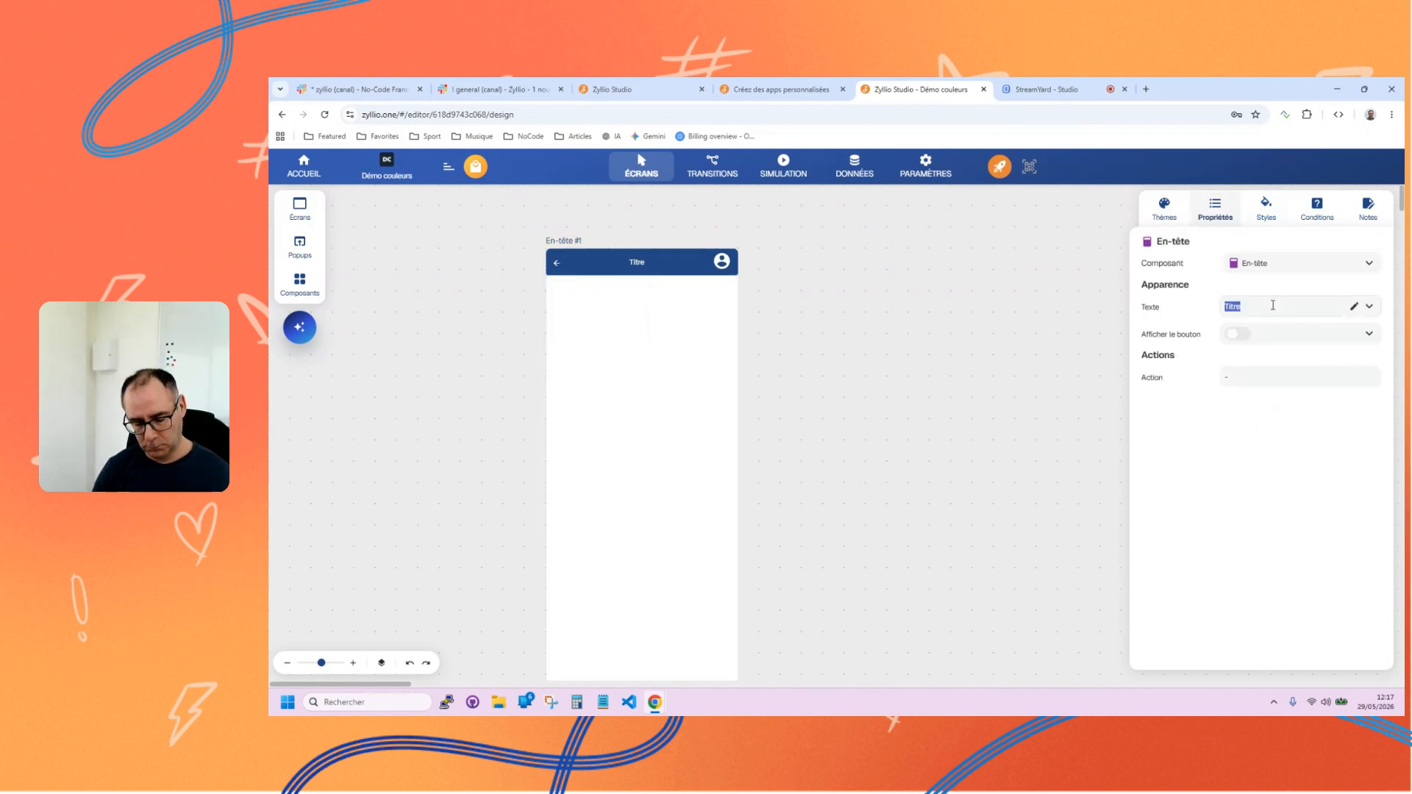
{"action": "type", "text": "Catalogue"}
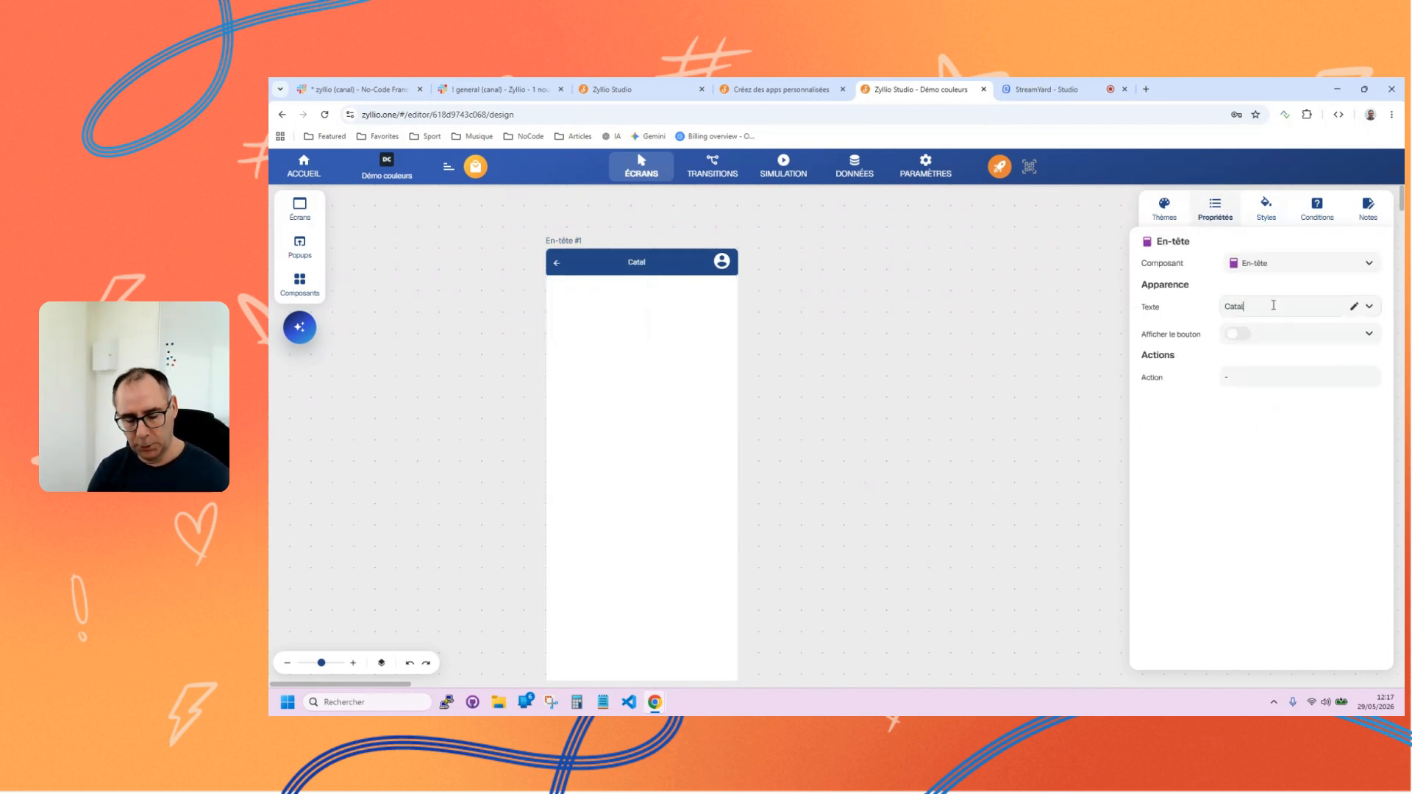
Add a Liste component based on the Produits table below the header of the Catalogue screen.
{"action": "left_click", "coordinate": [300, 283]}
{"action": "scroll", "coordinate": [424, 487], "scroll_direction": "down", "scroll_amount": 5}
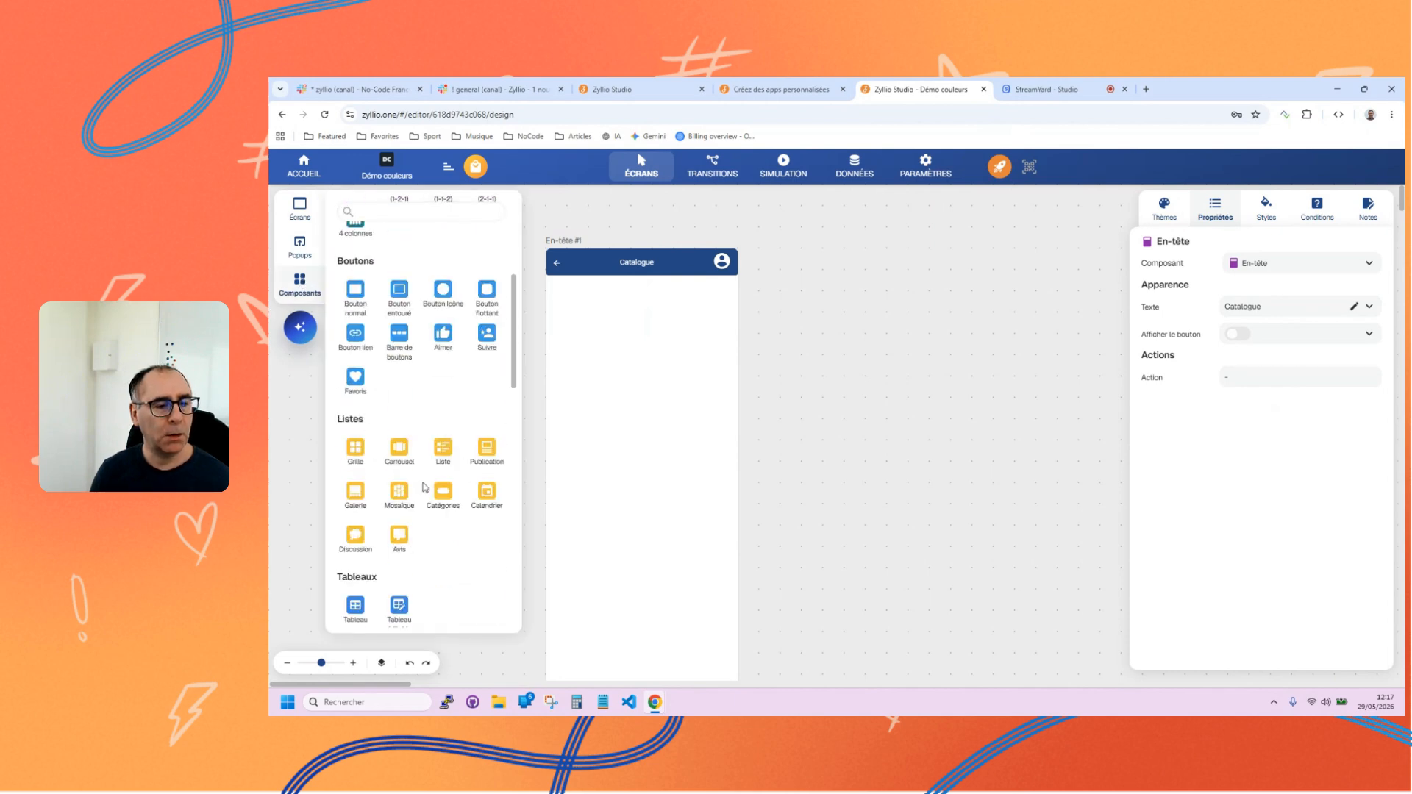
{"action": "left_click", "coordinate": [442, 450]}
{"action": "left_click", "coordinate": [367, 280]}
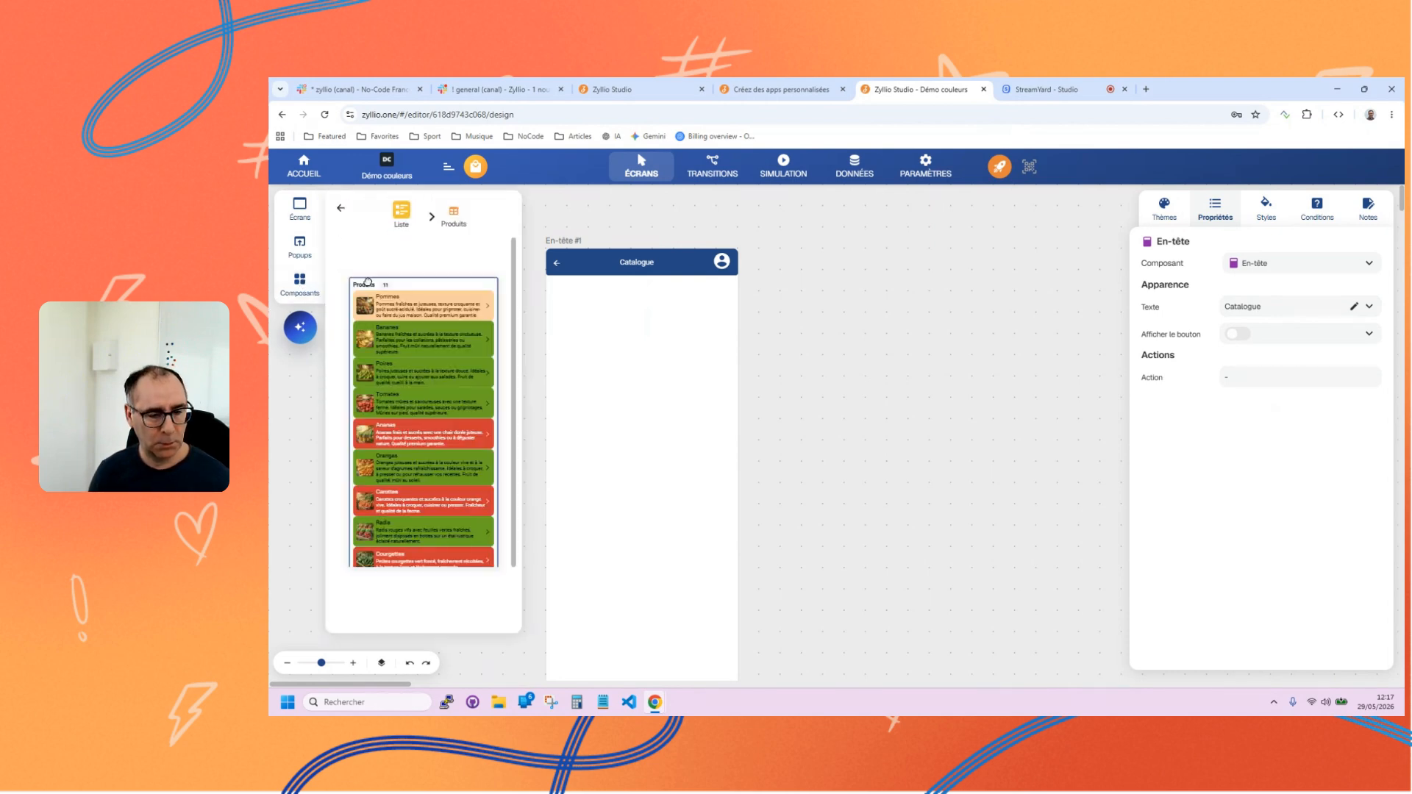
{"action": "left_click_drag", "start_coordinate": [401, 329], "coordinate": [671, 398]}
{"action": "left_click", "coordinate": [399, 400]}
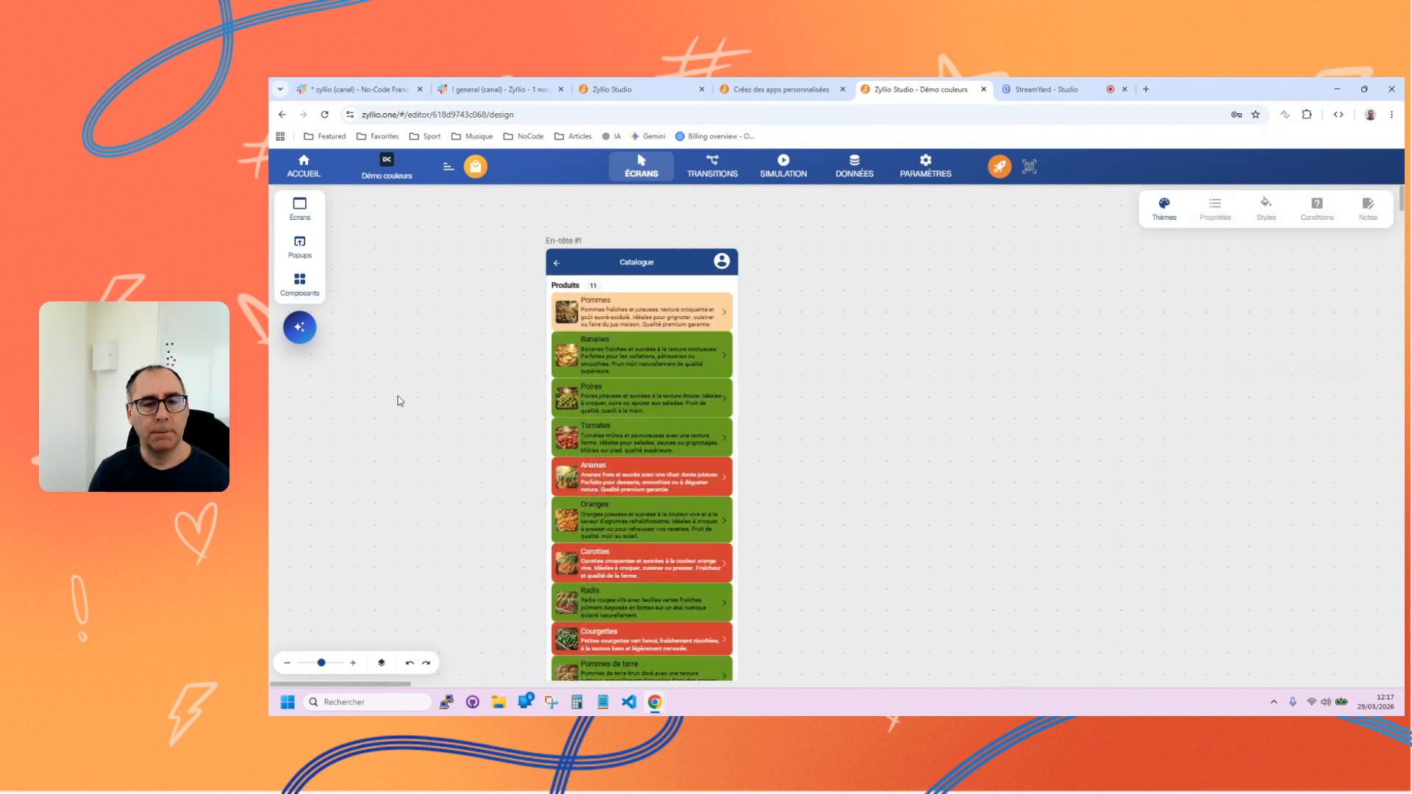
Set the subtitle of the Produits list to the Prix column.
{"action": "left_click", "coordinate": [609, 390]}
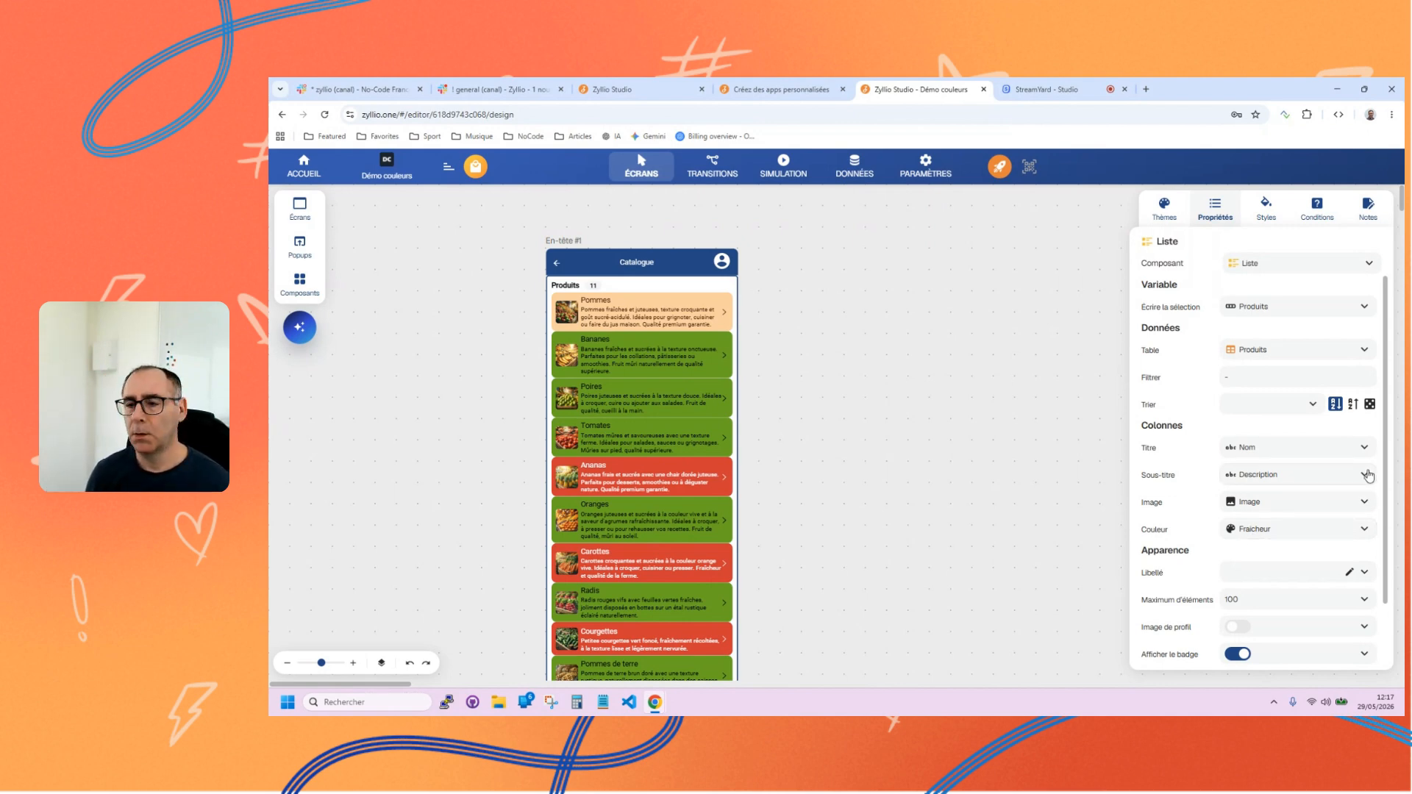
{"action": "left_click", "coordinate": [1311, 478]}
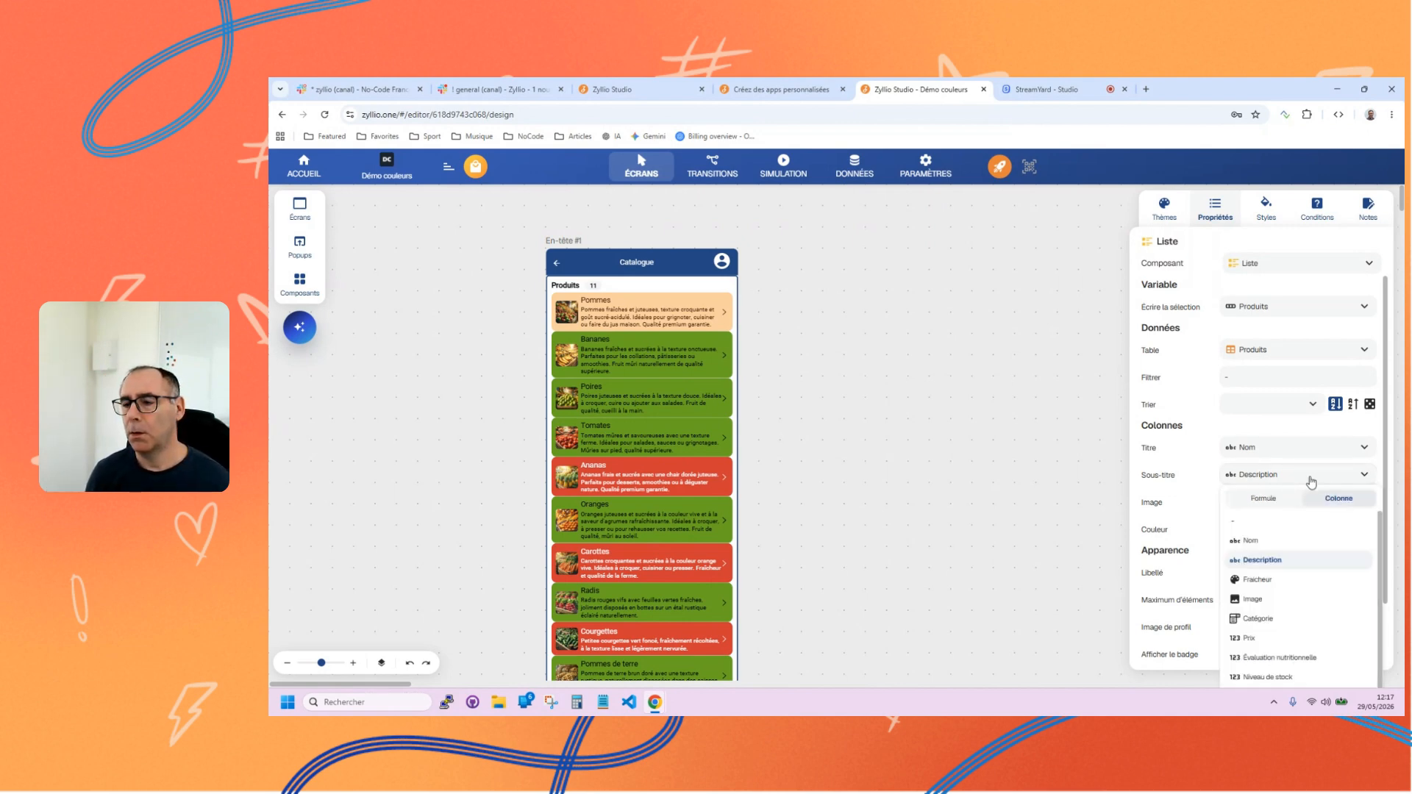
{"action": "left_click", "coordinate": [1259, 637]}
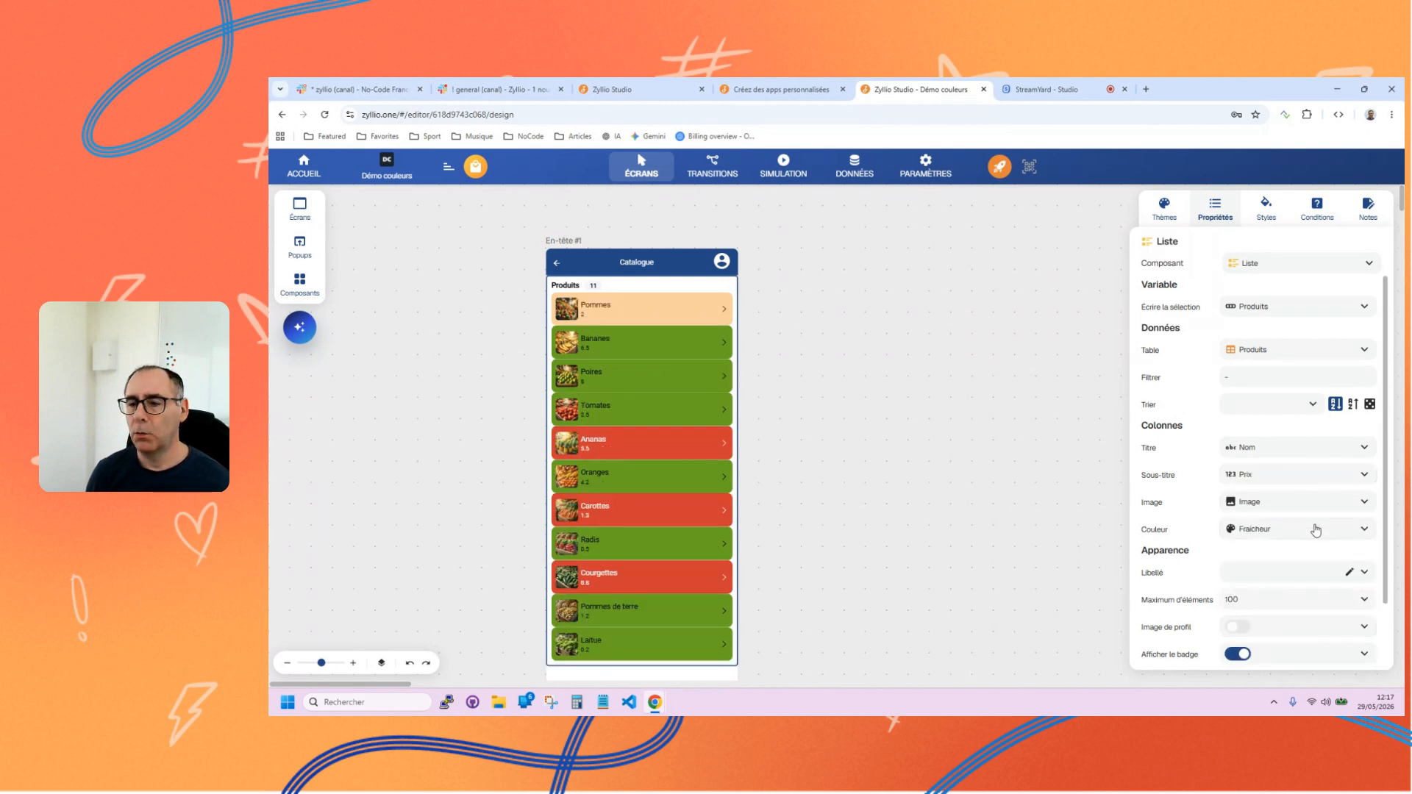
Turn the list's subtitle into a formula and format its Prix value as Devise with the € symbol.
{"action": "left_click", "coordinate": [1353, 479]}
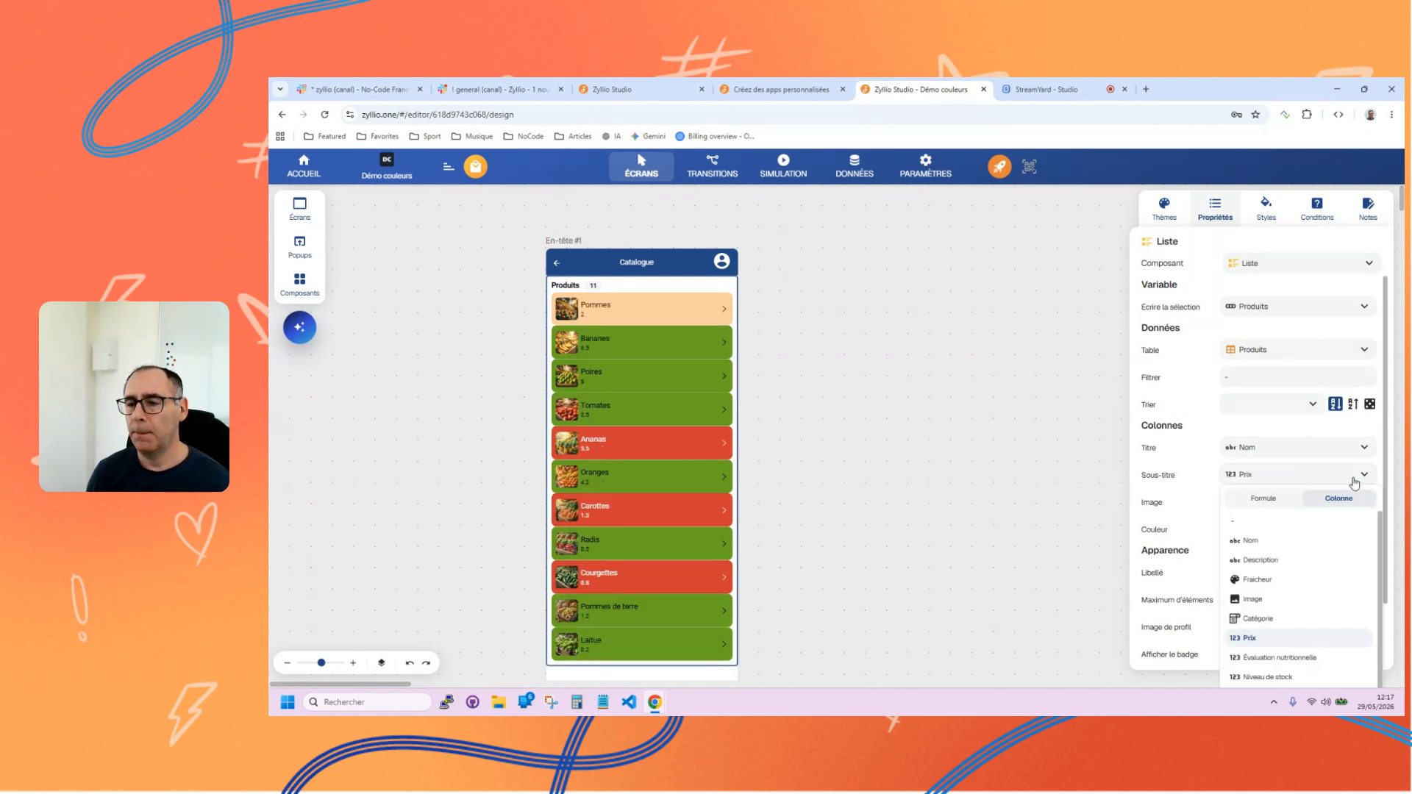
{"action": "left_click", "coordinate": [1271, 500]}
{"action": "left_click", "coordinate": [902, 278]}
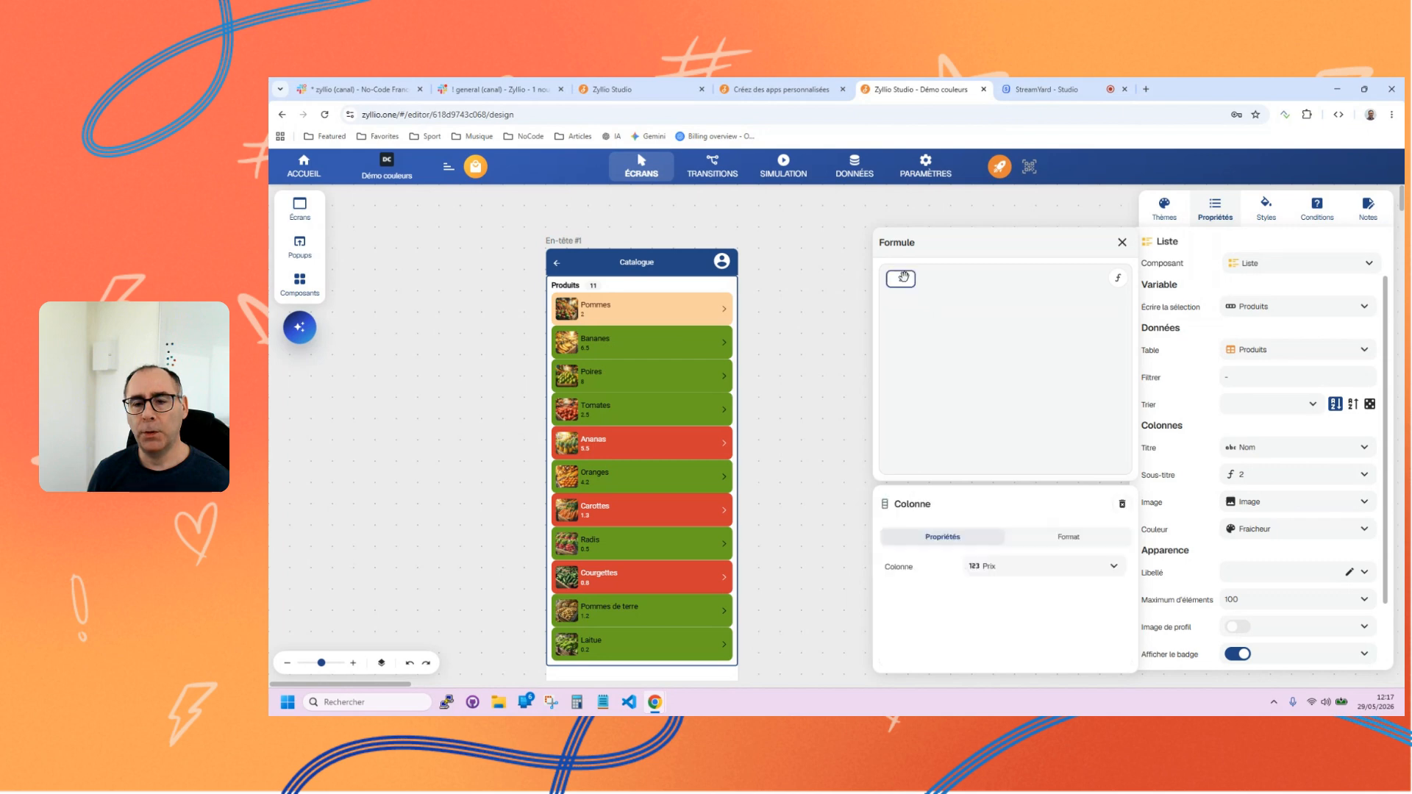
{"action": "left_click", "coordinate": [1074, 545]}
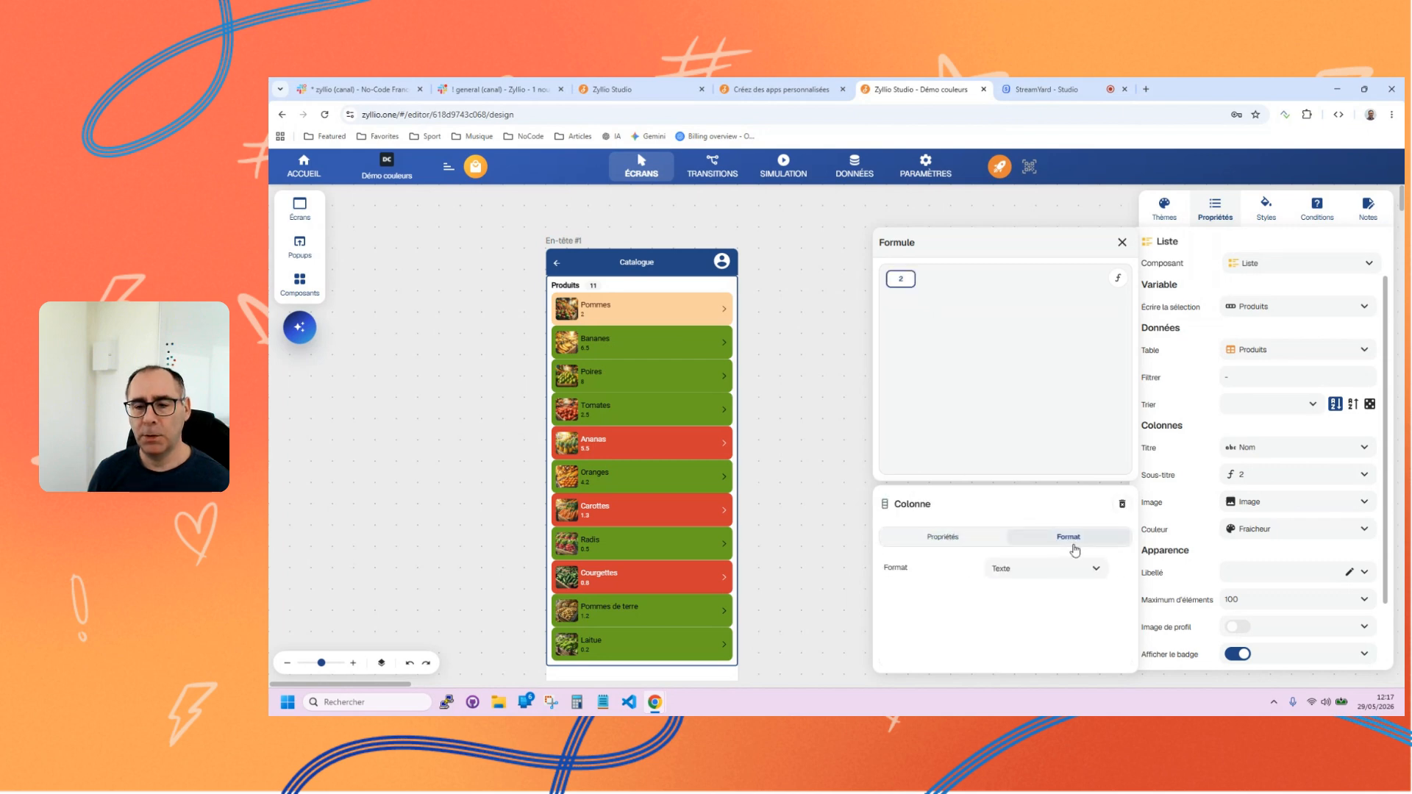
{"action": "left_click", "coordinate": [1024, 573]}
{"action": "left_click", "coordinate": [1003, 491]}
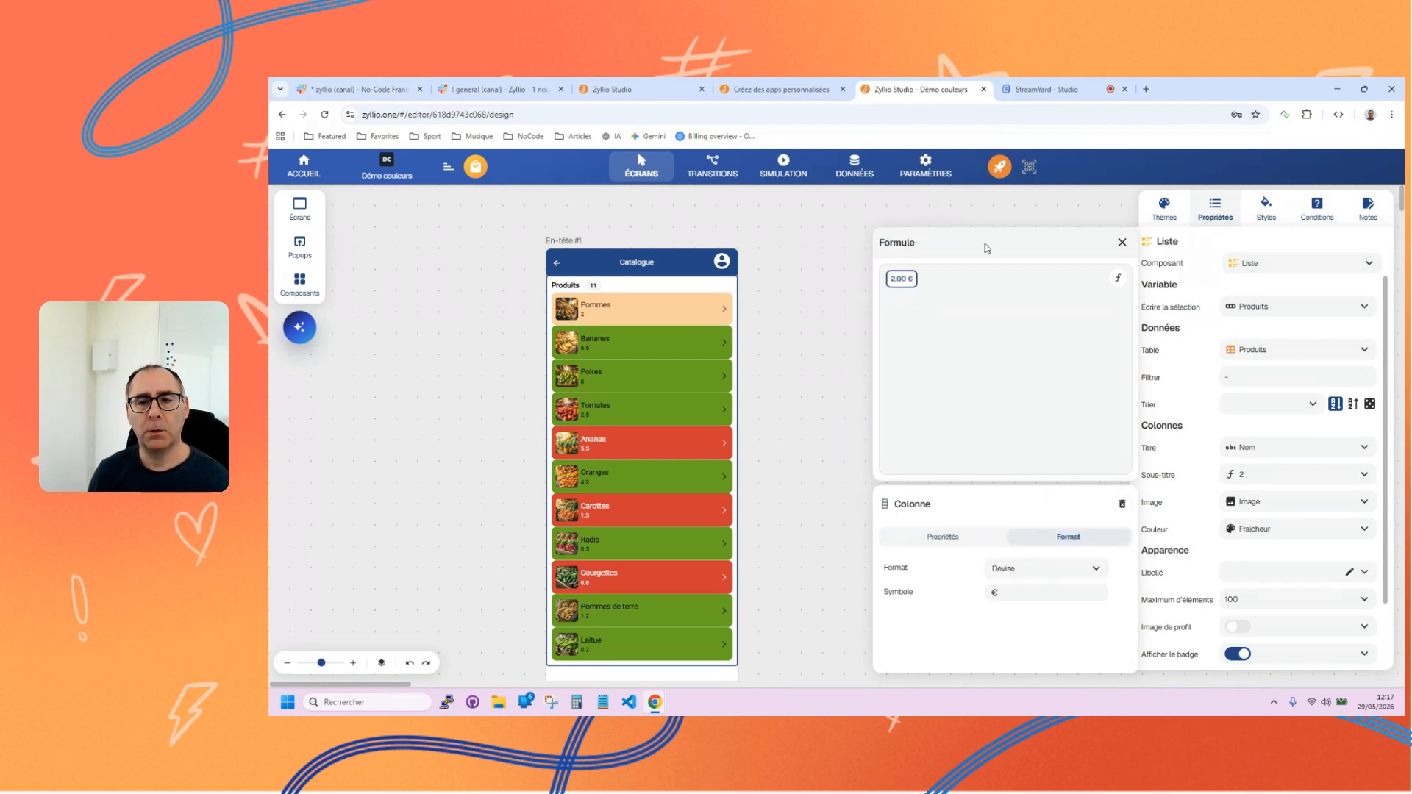
{"action": "left_click", "coordinate": [1122, 243]}
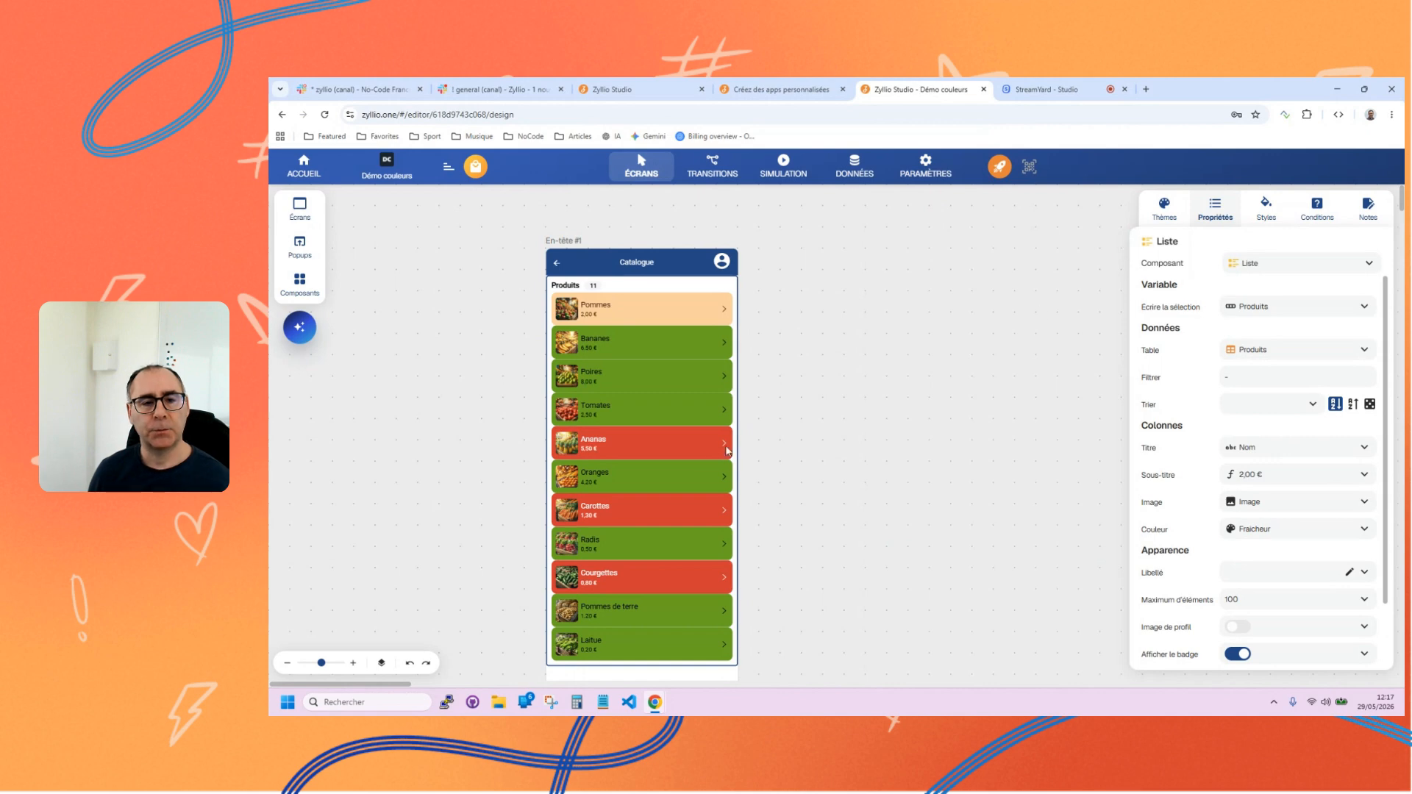
Try the Carte, Séparateur and Navigation display styles on the Produits list and keep Carte.
{"action": "left_click_drag", "start_coordinate": [322, 664], "coordinate": [324, 664]}
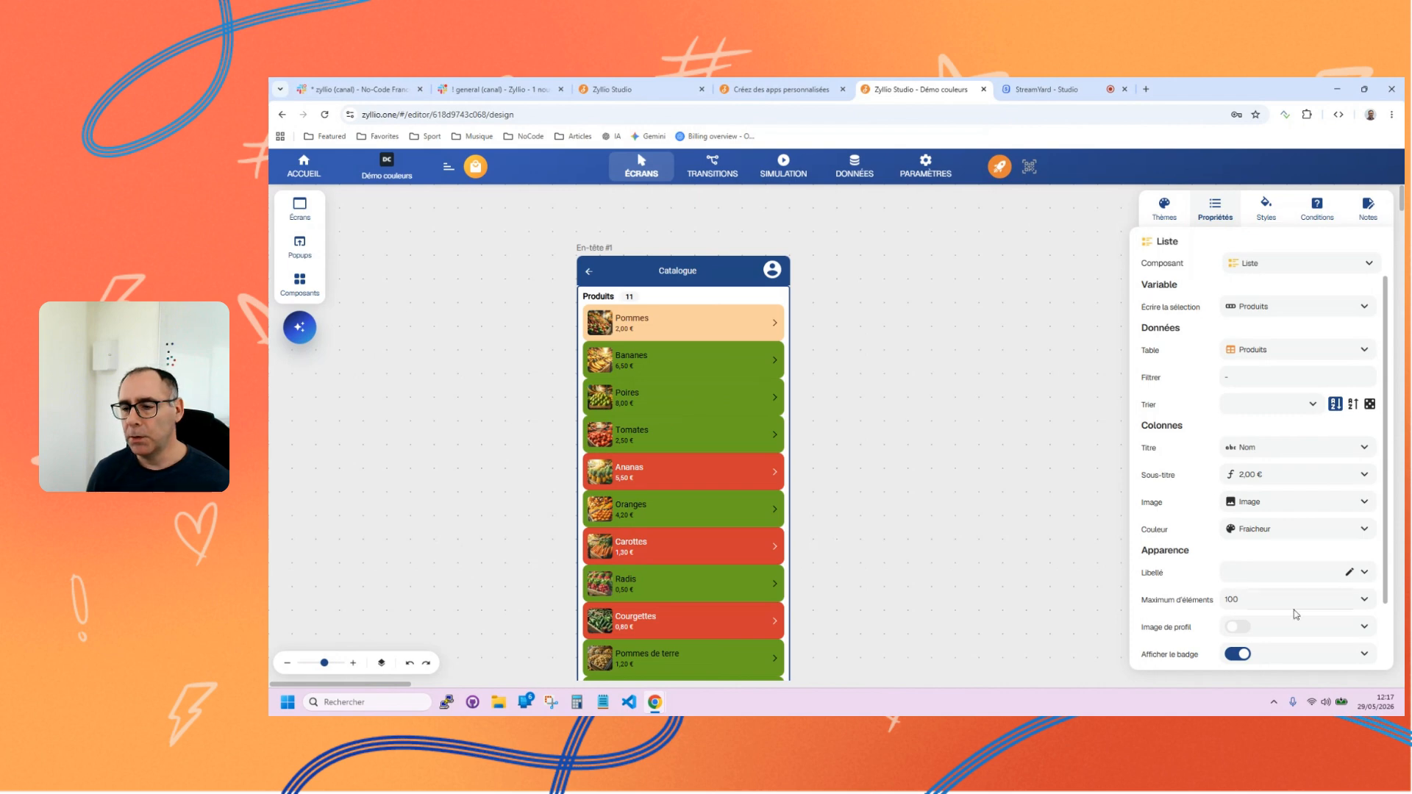
{"action": "scroll", "coordinate": [1298, 515], "scroll_direction": "down", "scroll_amount": 1}
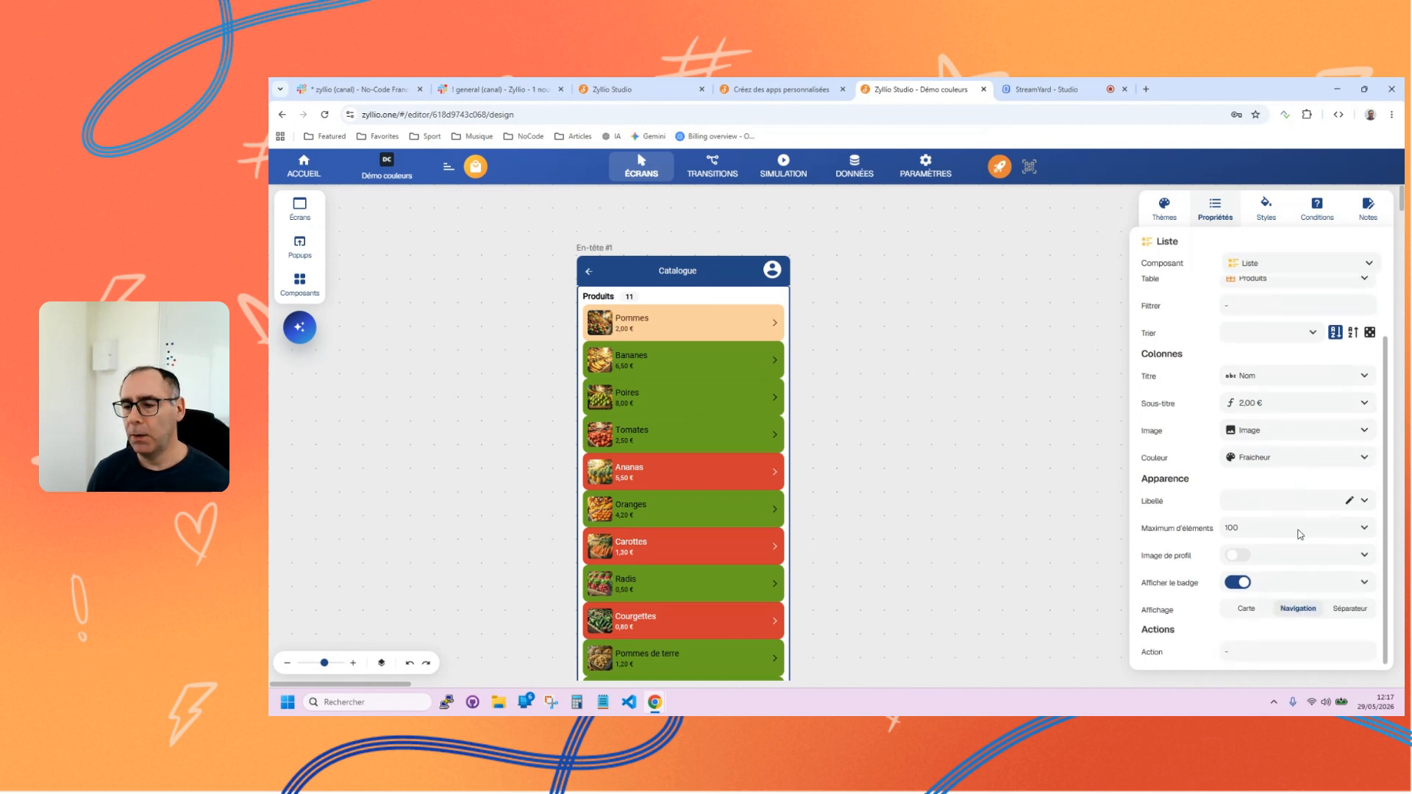
{"action": "left_click", "coordinate": [1248, 613]}
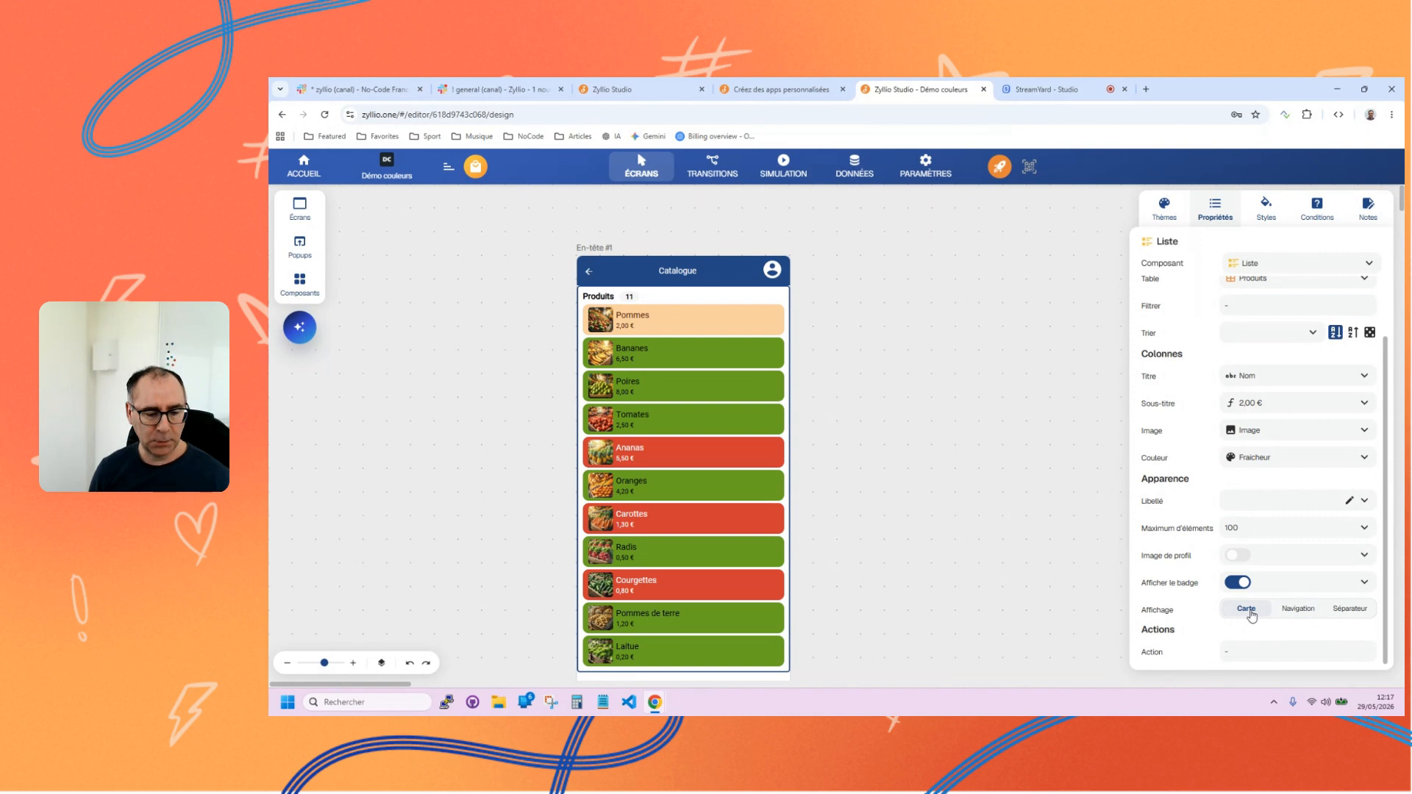
{"action": "left_click", "coordinate": [1349, 611]}
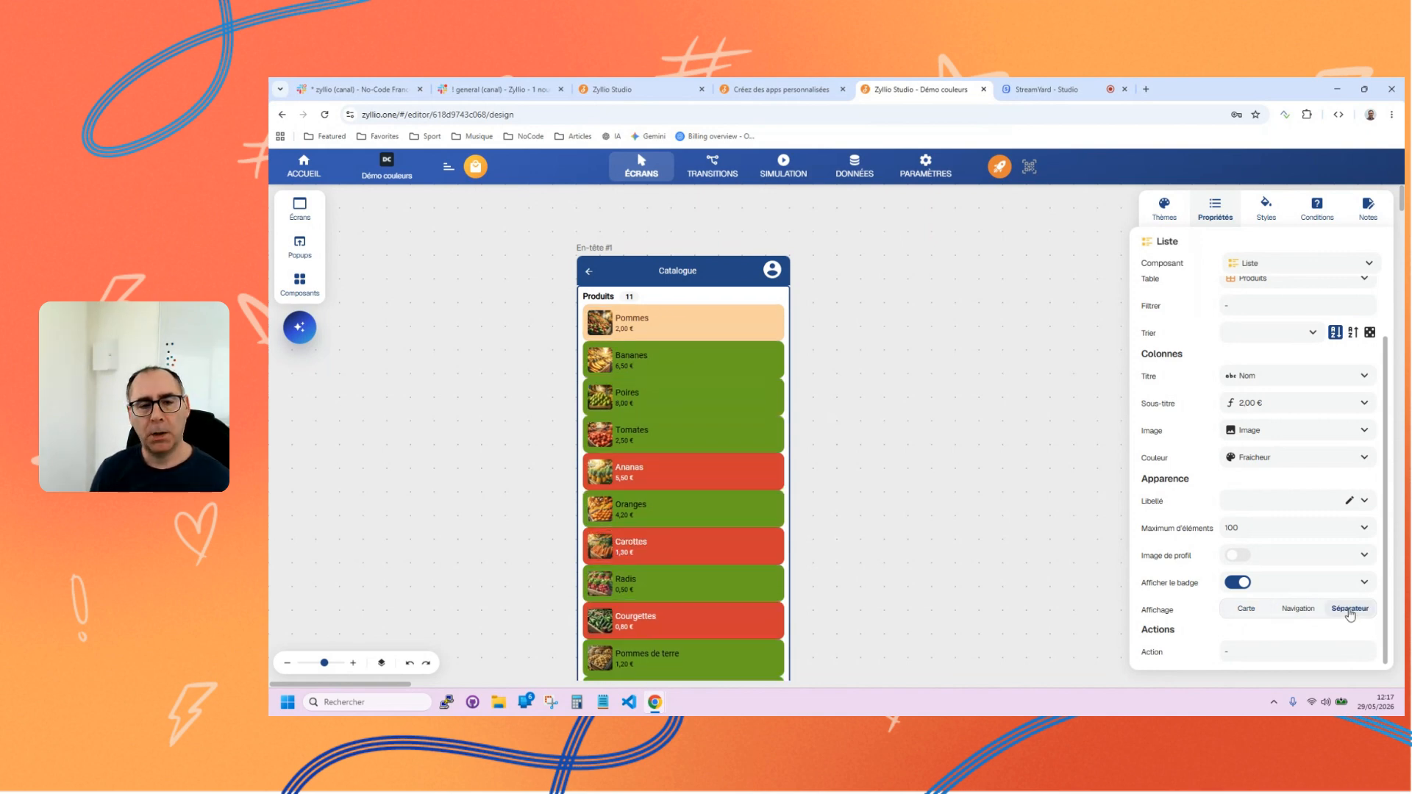
{"action": "left_click", "coordinate": [1297, 609]}
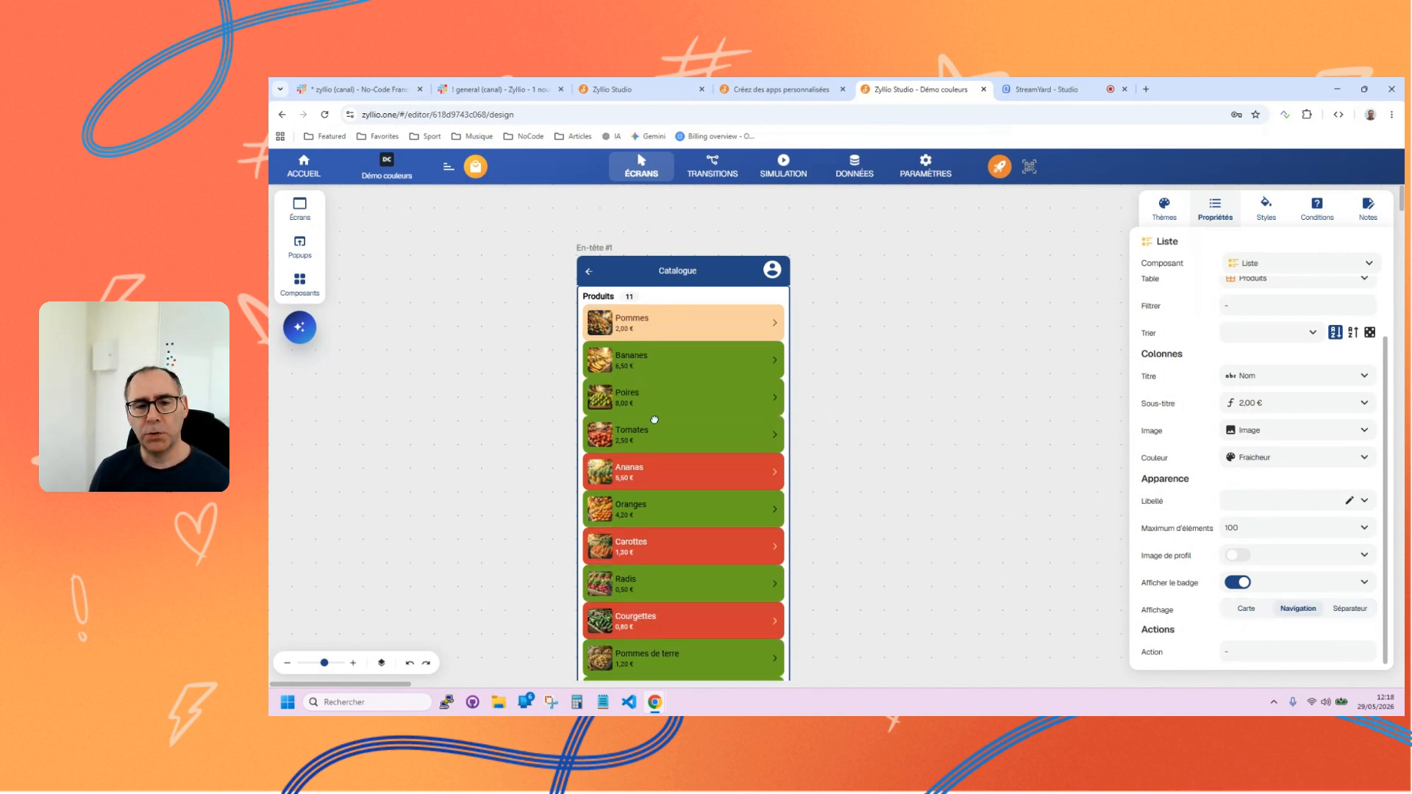
{"action": "left_click", "coordinate": [1247, 610]}
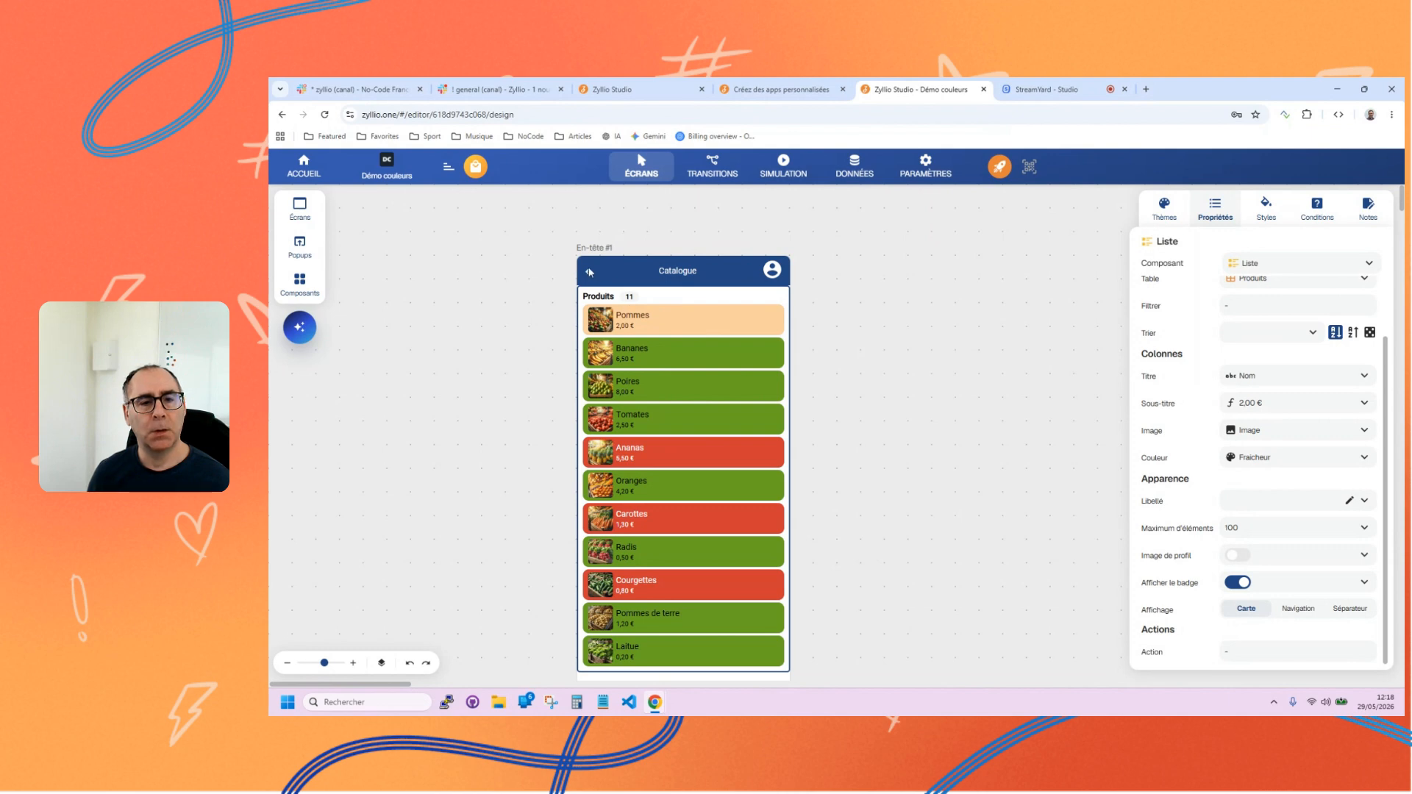
Add a second screen from the En-tête template beside the Catalogue screen.
{"action": "left_click", "coordinate": [299, 283]}
{"action": "left_click", "coordinate": [400, 293]}
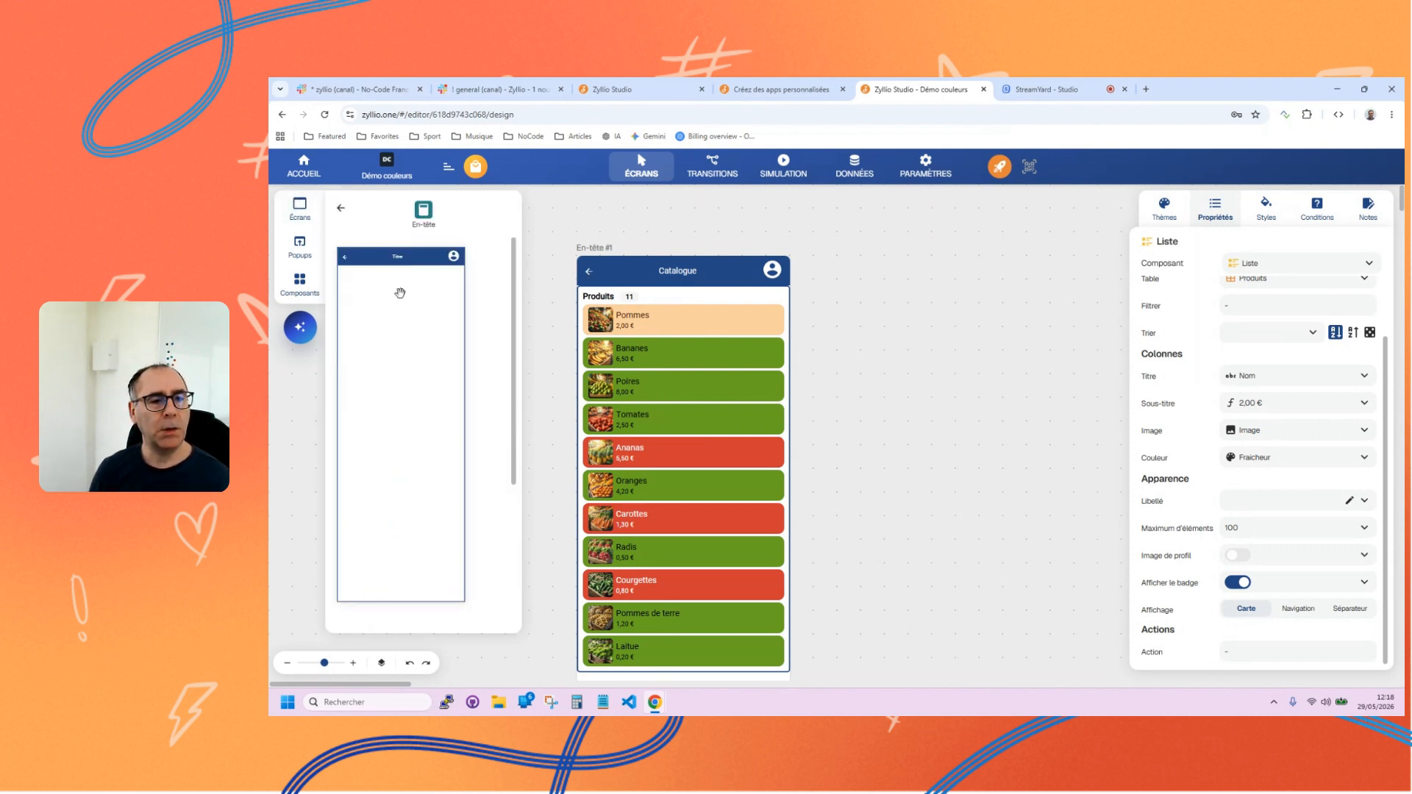
{"action": "left_click", "coordinate": [400, 292]}
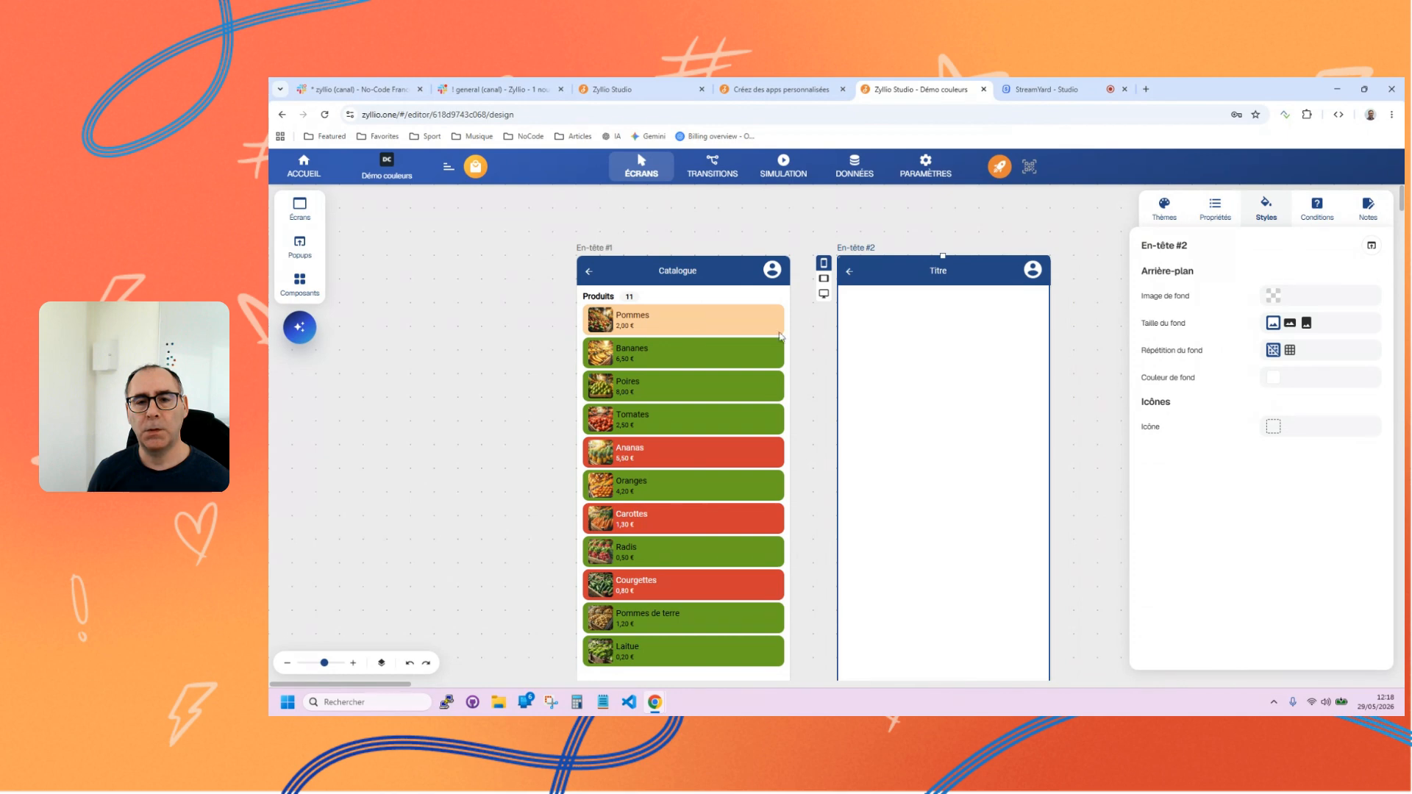
Add a Catégories component based on the Produits table below the header of the second screen.
{"action": "left_click", "coordinate": [308, 280]}
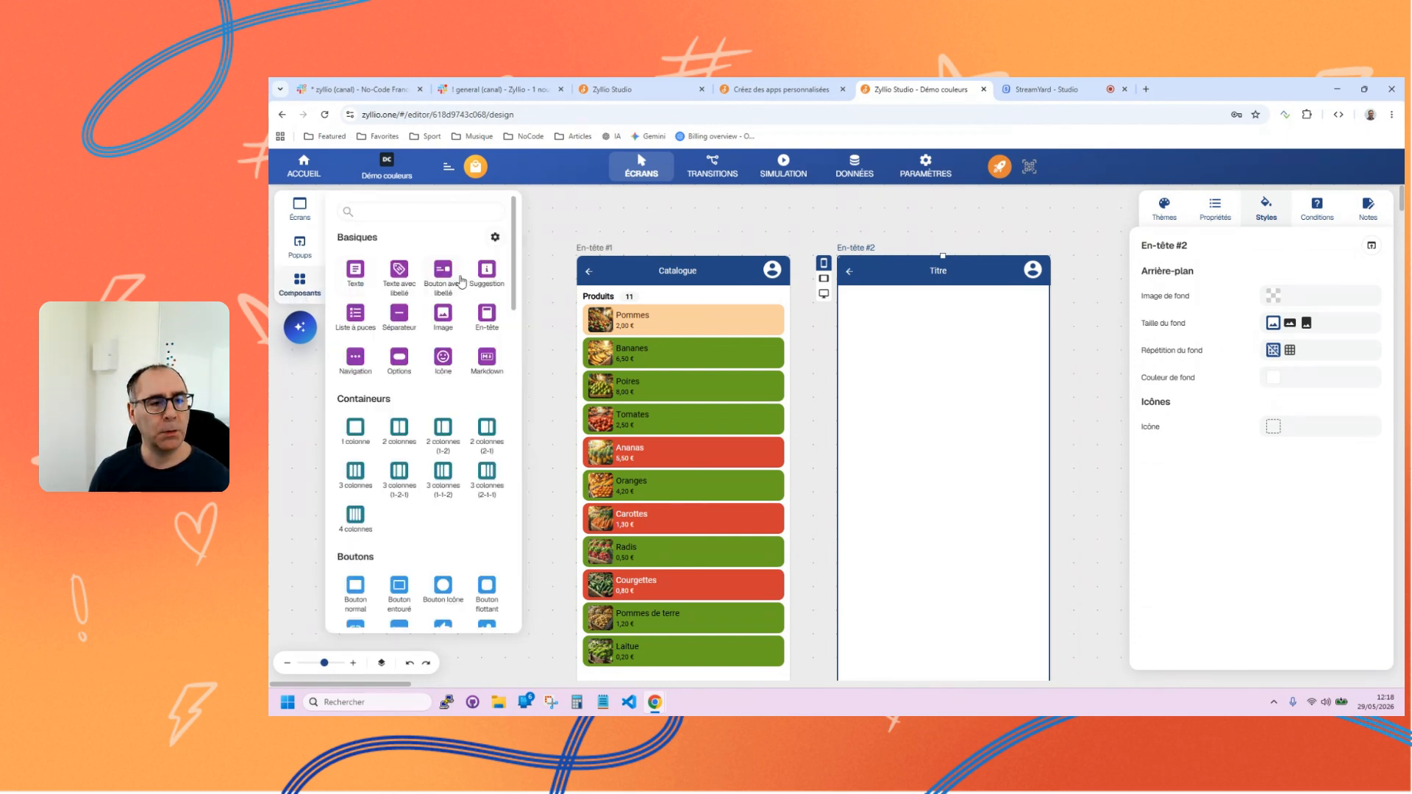
{"action": "scroll", "coordinate": [464, 331], "scroll_direction": "down", "scroll_amount": 3}
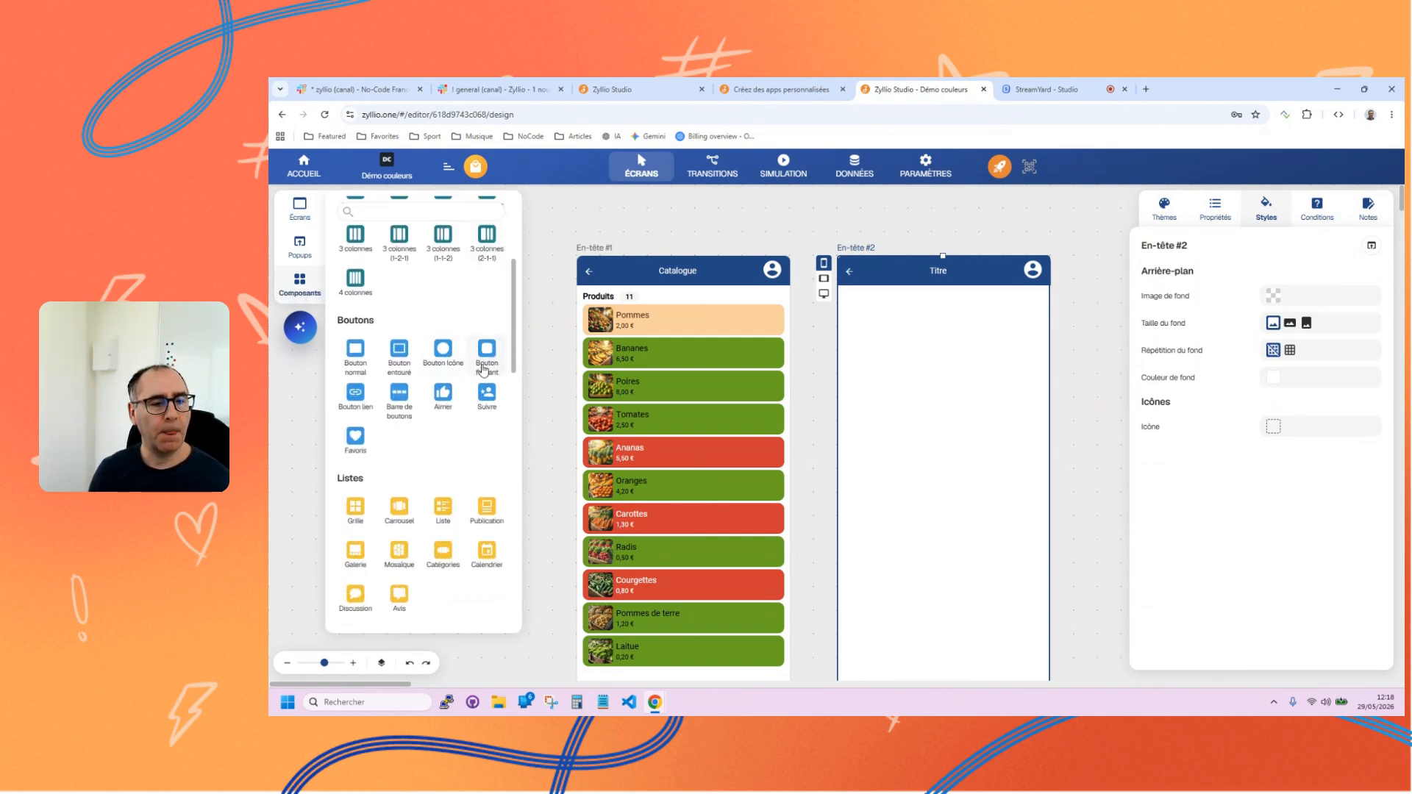
{"action": "scroll", "coordinate": [401, 474], "scroll_direction": "down", "scroll_amount": 1}
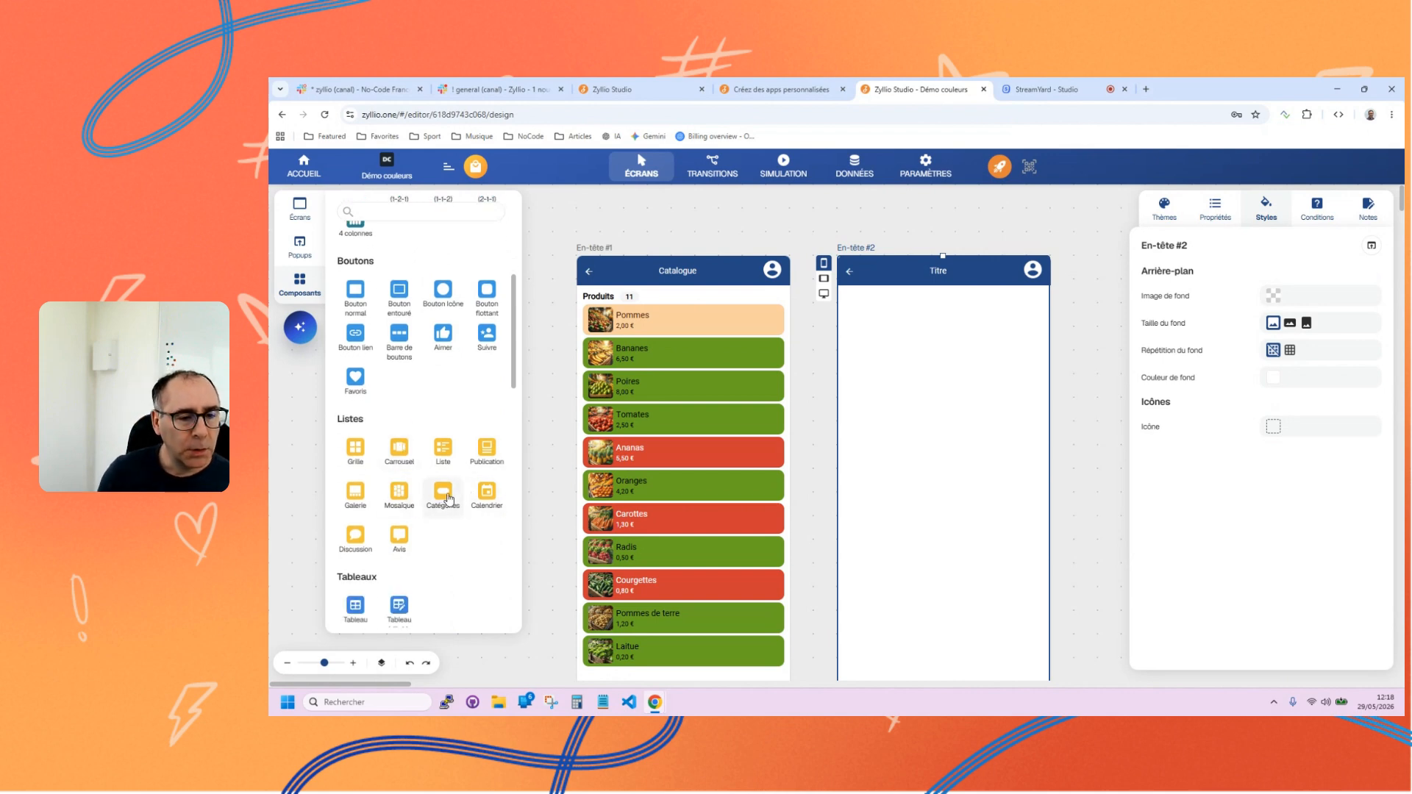
{"action": "left_click", "coordinate": [446, 497]}
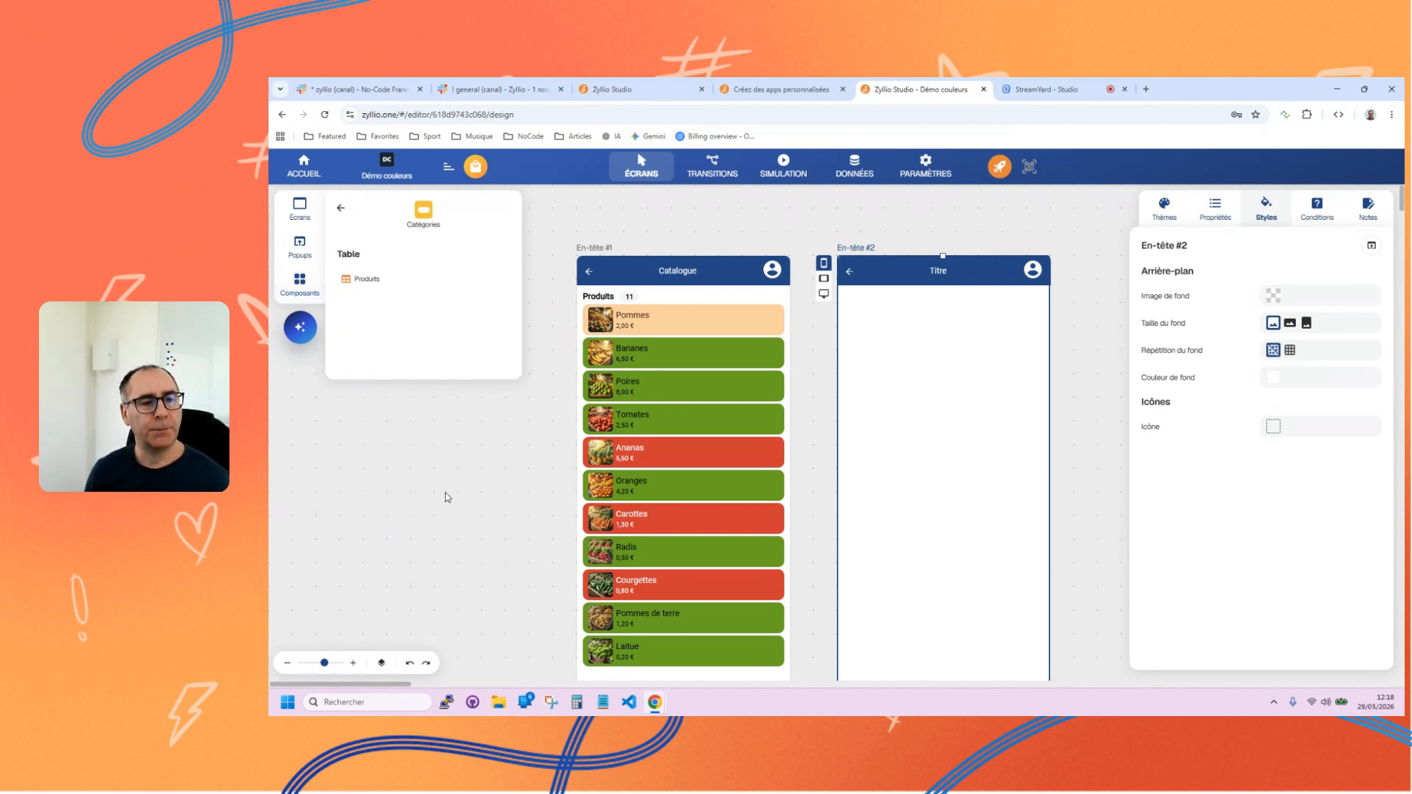
{"action": "left_click", "coordinate": [365, 279]}
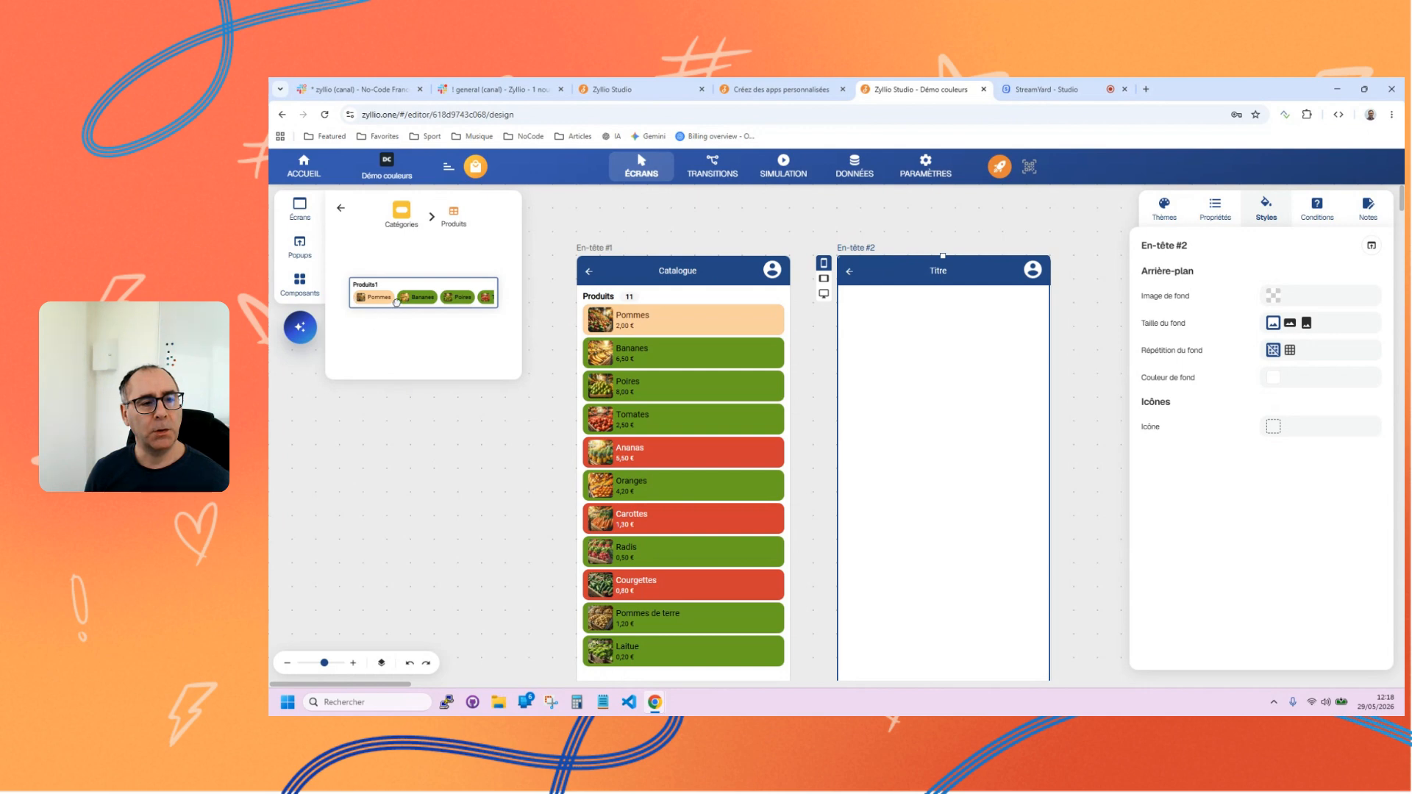
{"action": "left_click_drag", "start_coordinate": [396, 302], "coordinate": [872, 356]}
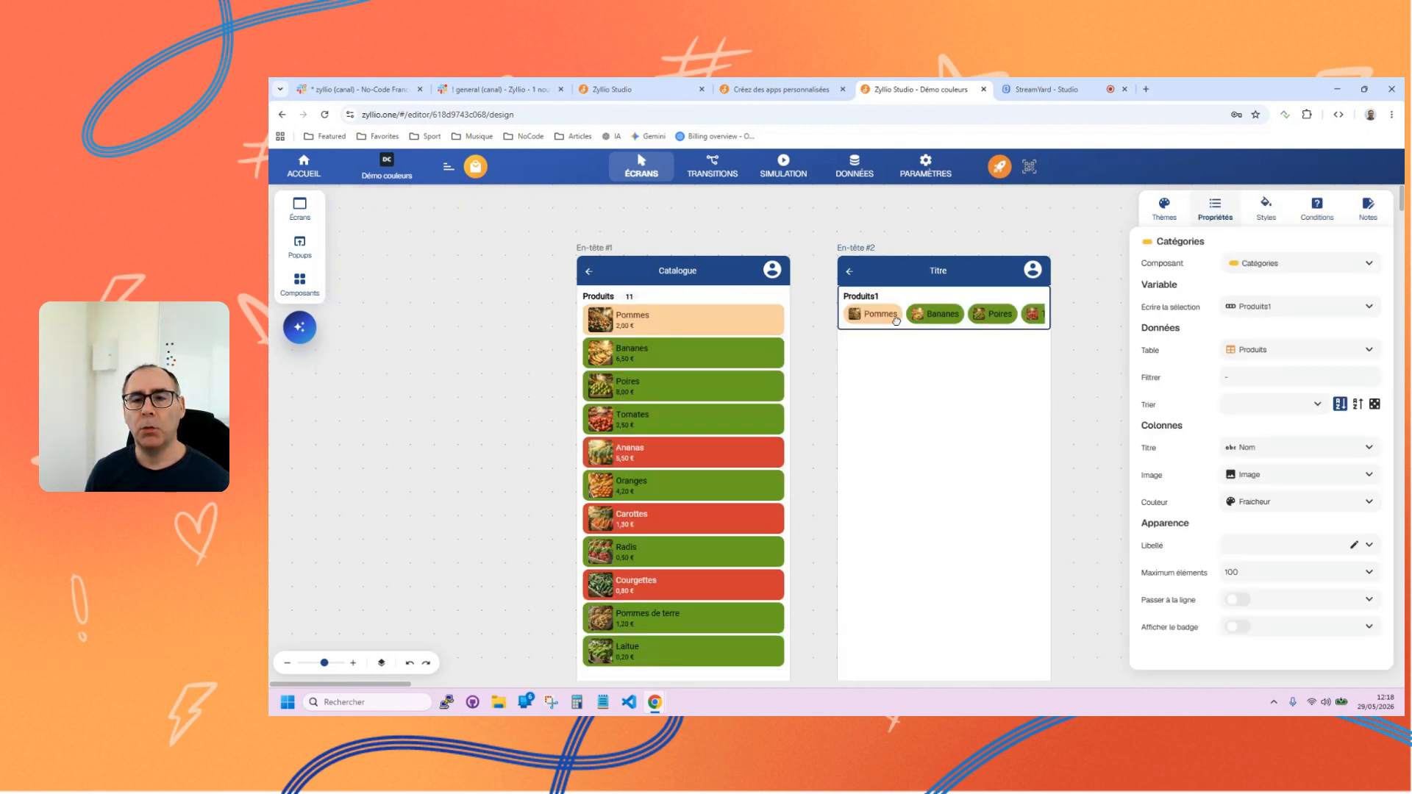
Switch the second screen, En-tête #2, to the tablet format.
{"action": "left_click", "coordinate": [860, 253]}
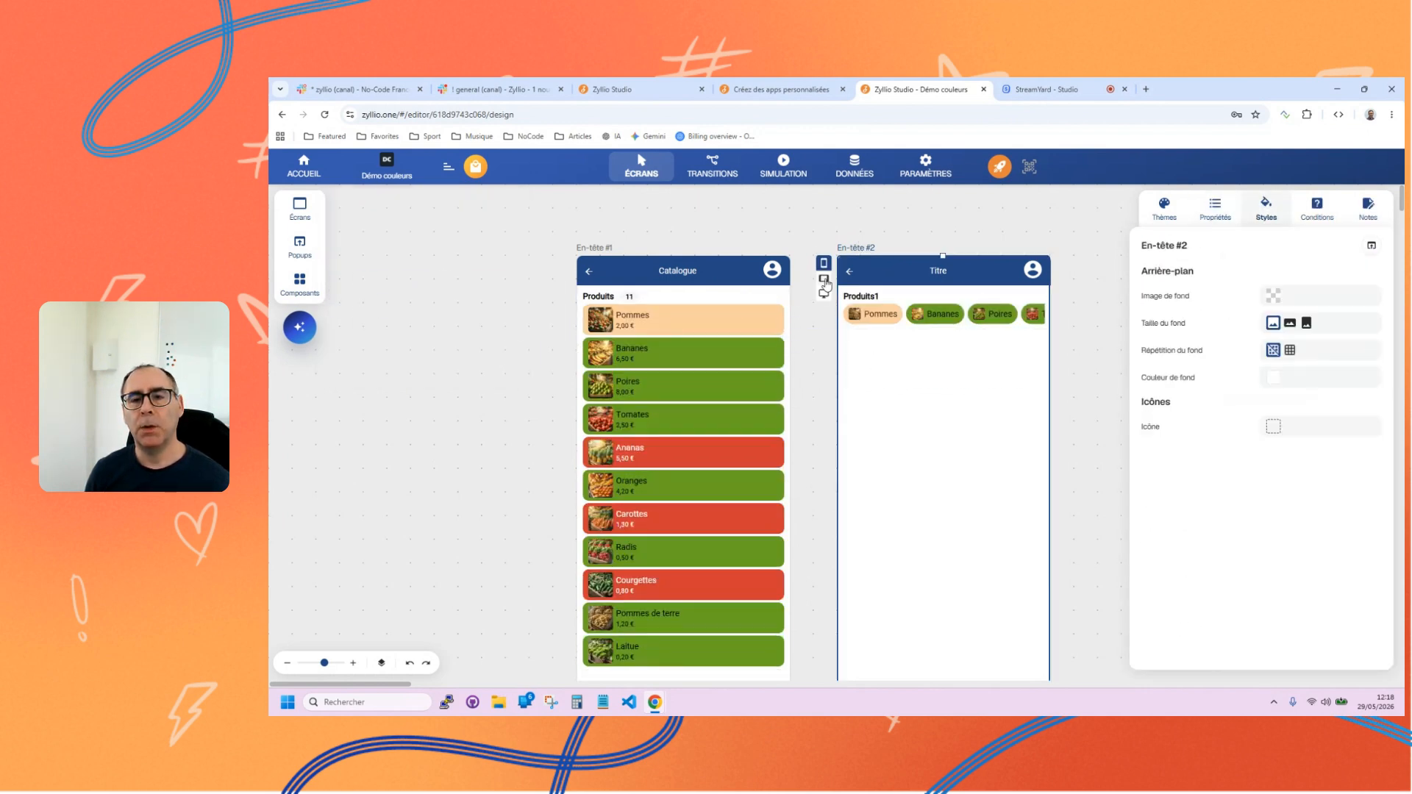
{"action": "left_click", "coordinate": [824, 278]}
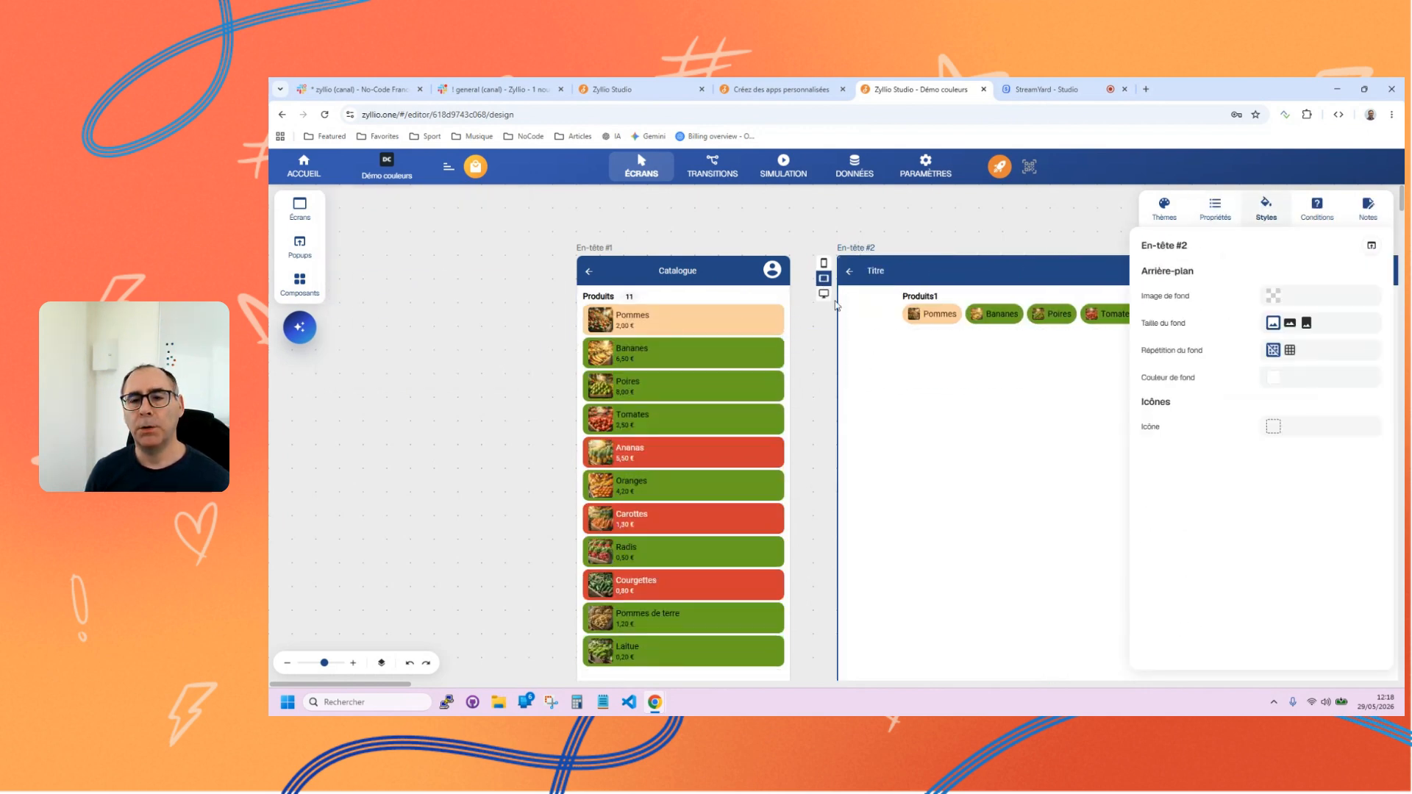
{"action": "left_click", "coordinate": [597, 271], "text": "shift"}
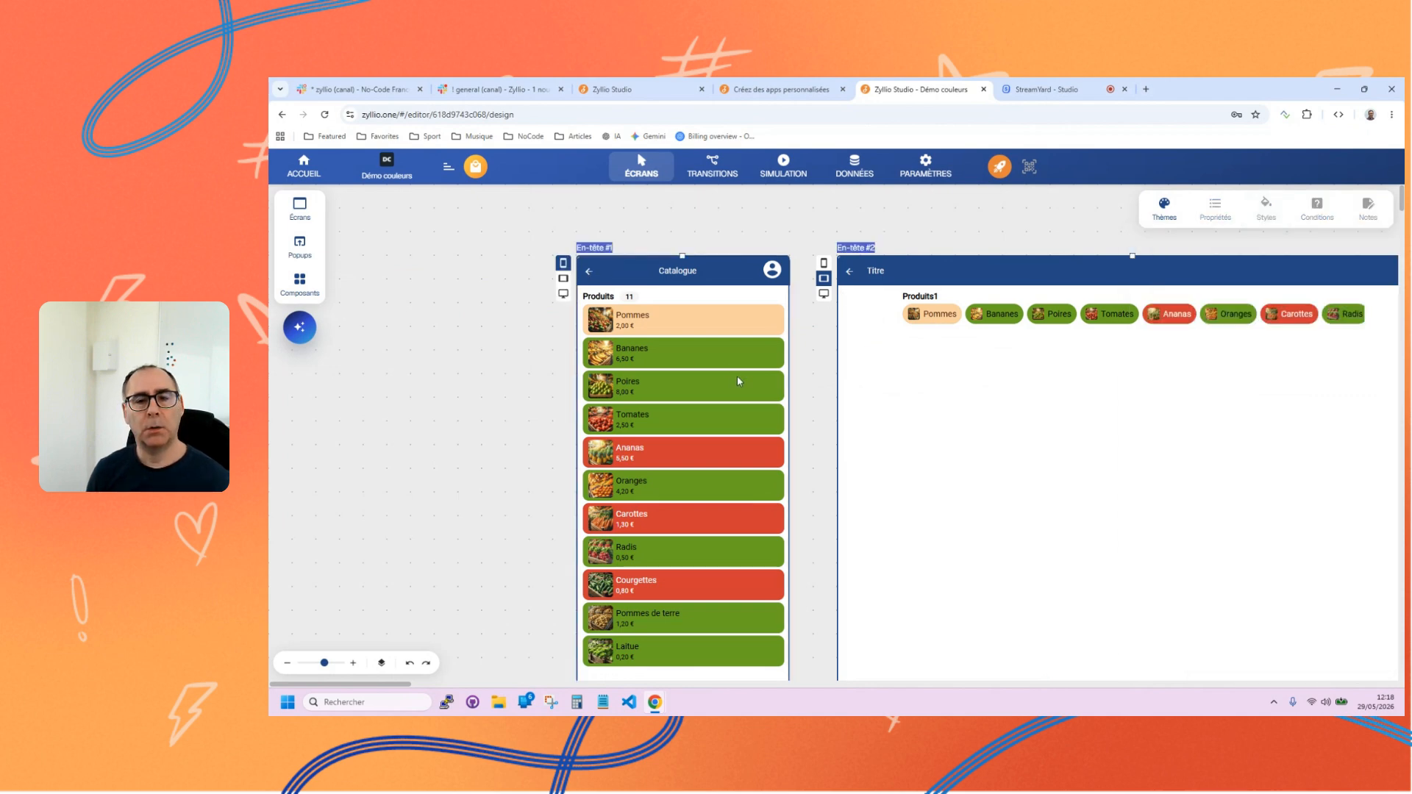
{"action": "left_click_drag", "start_coordinate": [738, 378], "coordinate": [531, 385]}
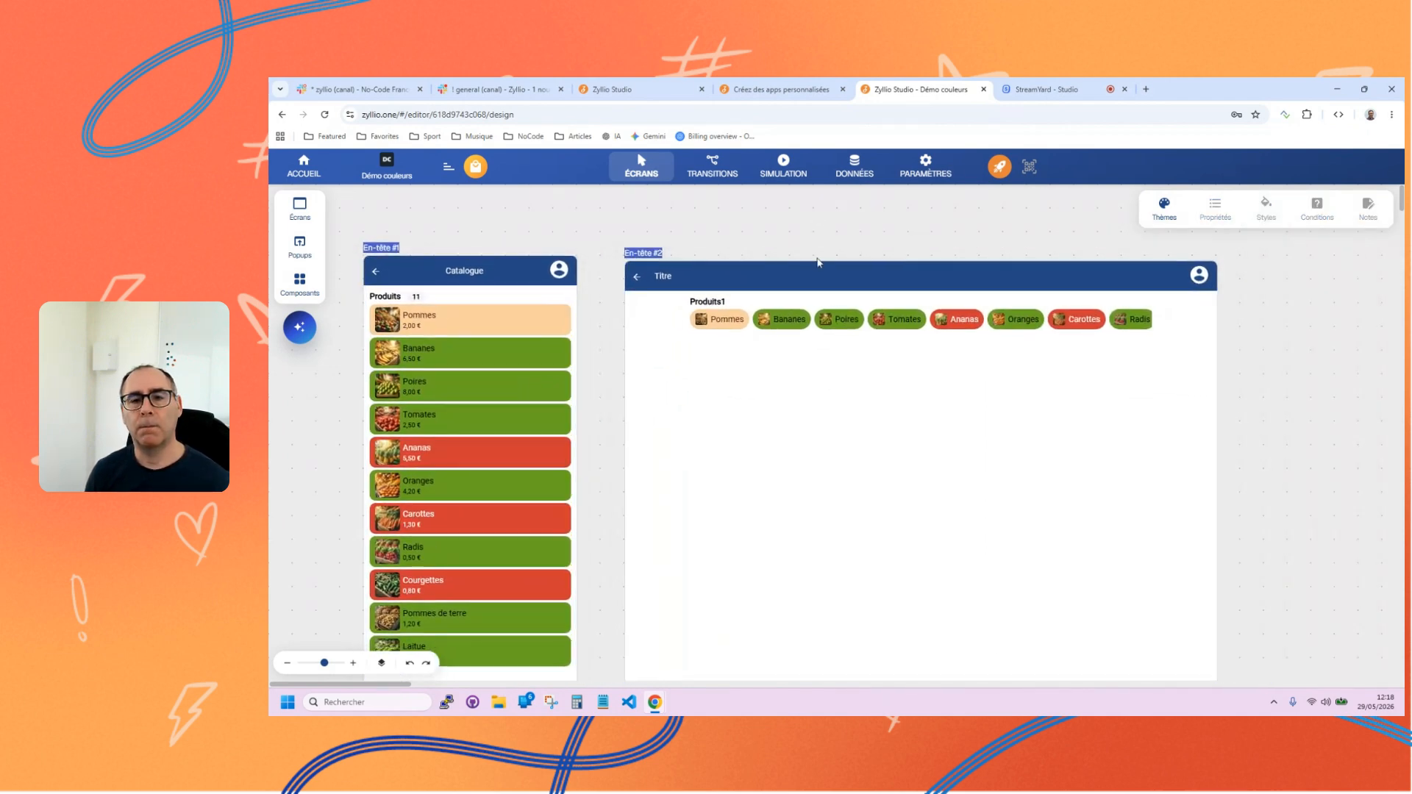
Remove the image column from the Catégories component on the second screen so its items show only the product name.
{"action": "left_click", "coordinate": [778, 309]}
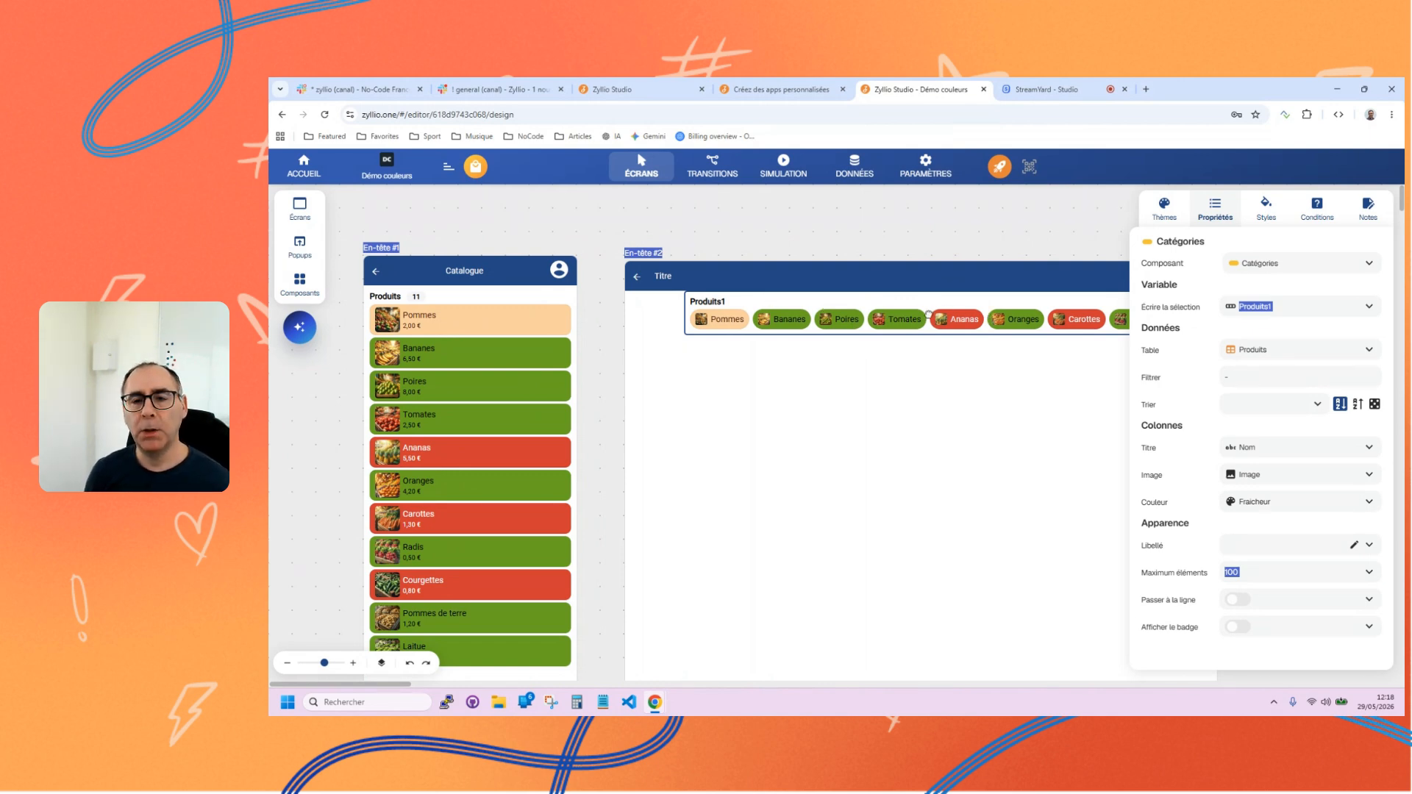
{"action": "left_click", "coordinate": [1255, 476]}
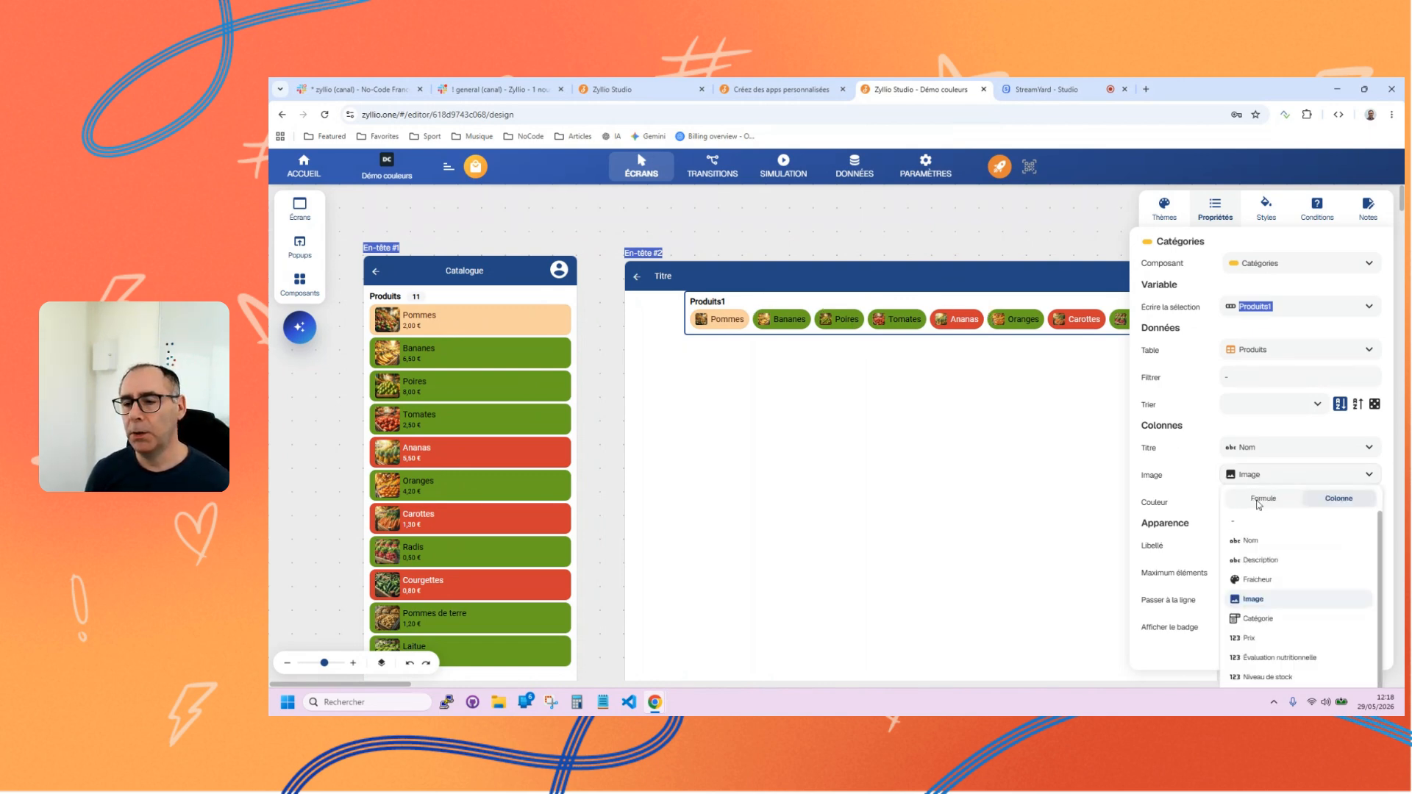
{"action": "left_click", "coordinate": [1249, 522]}
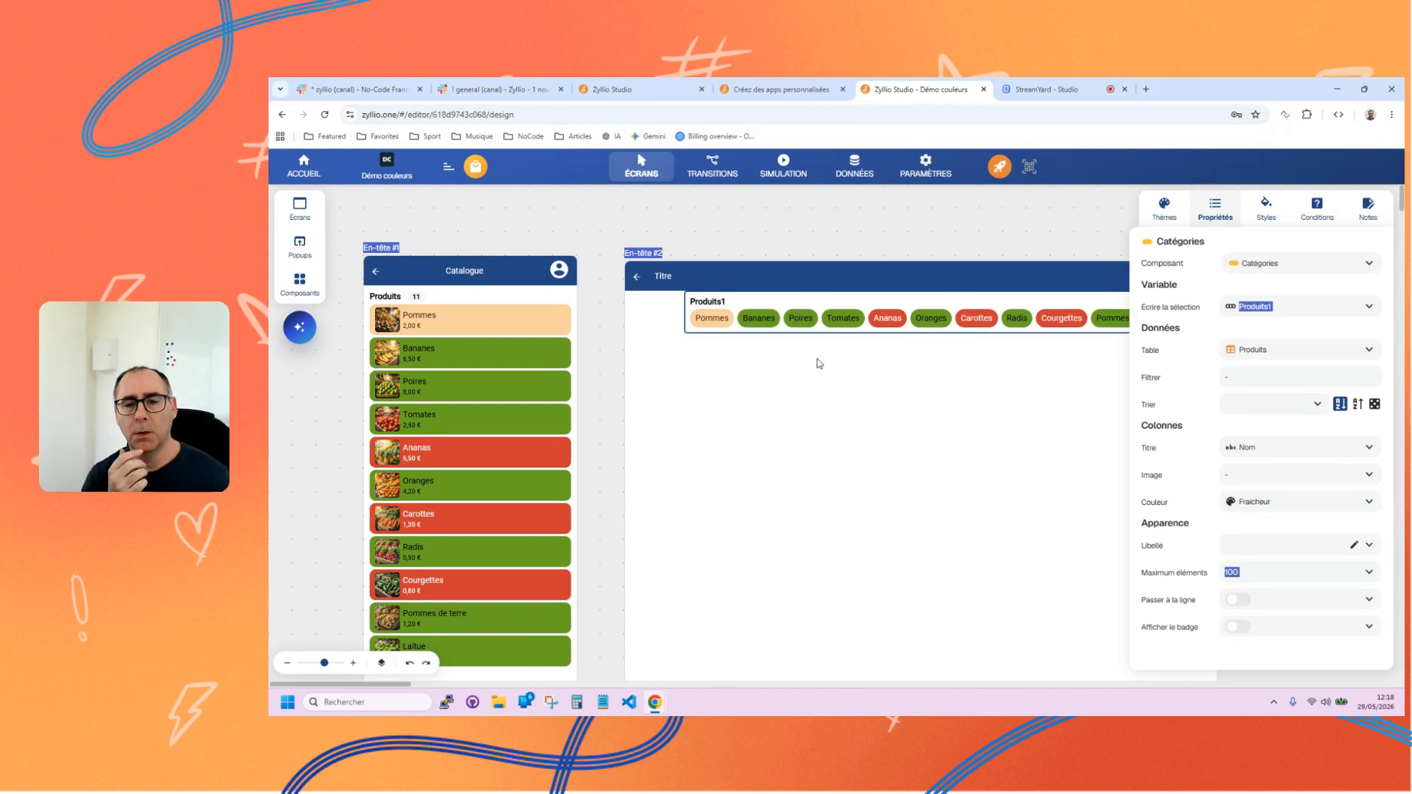
Examine the Produits table's columns and compare the column settings of the Catalogue list with those of the Catégories component.
{"action": "left_click", "coordinate": [855, 168]}
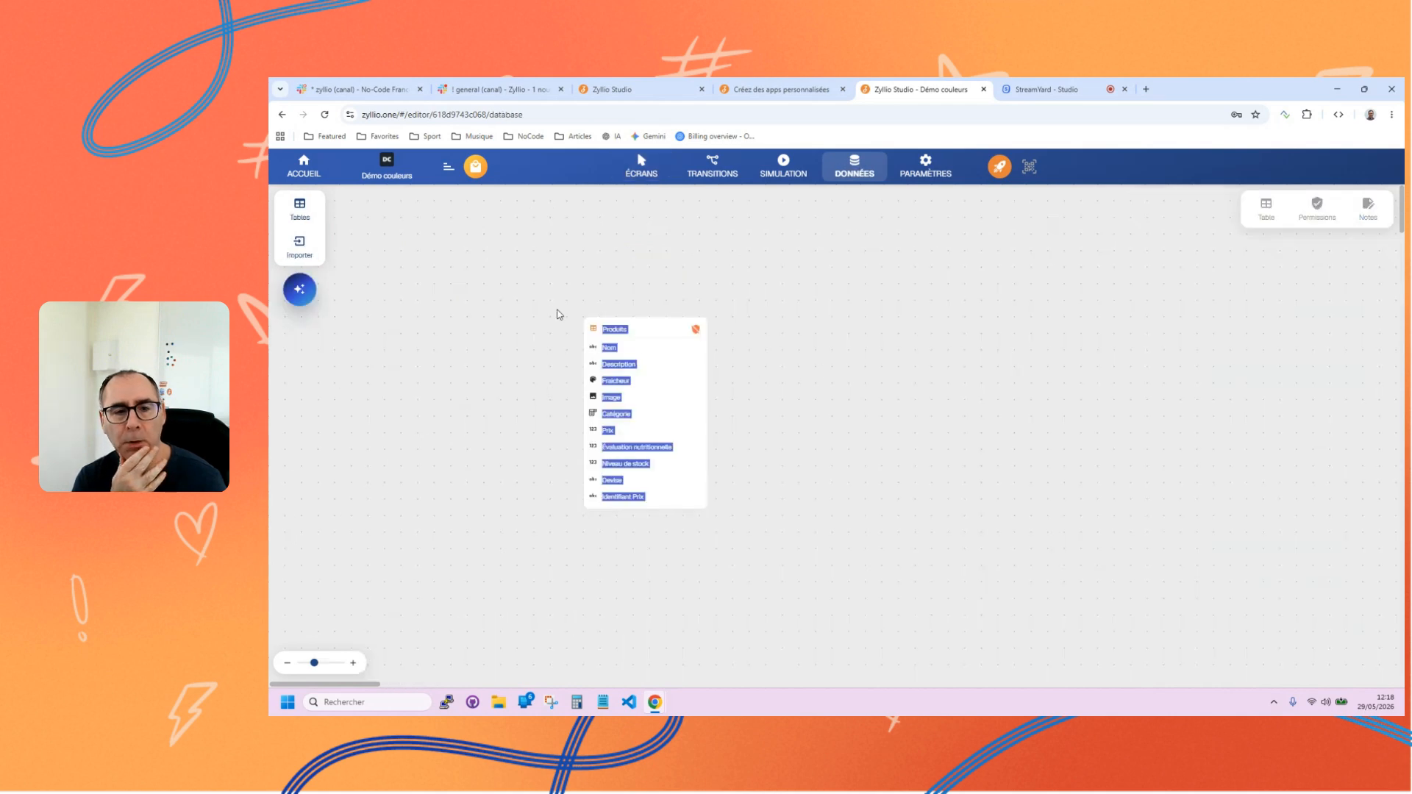
{"action": "left_click", "coordinate": [606, 329]}
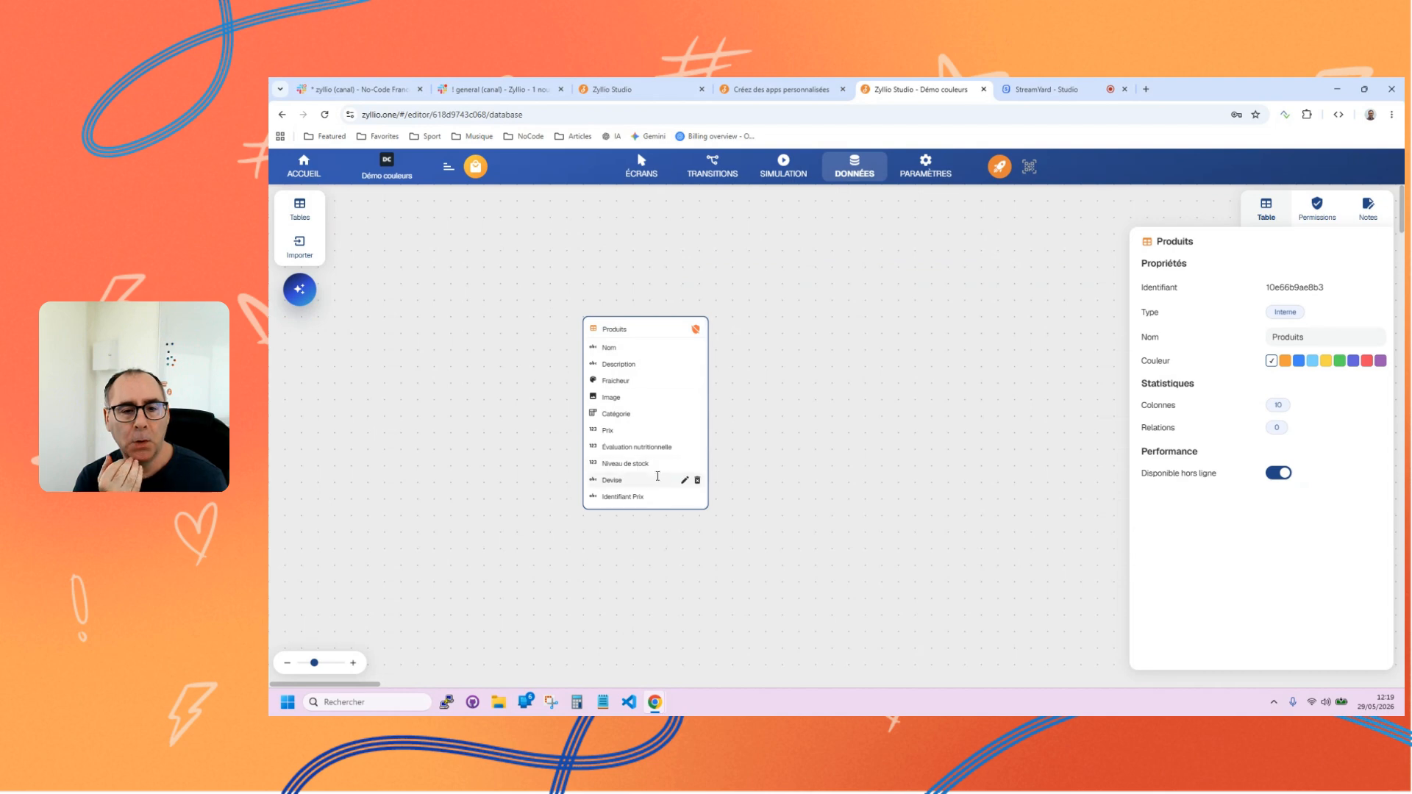
{"action": "left_click", "coordinate": [640, 168]}
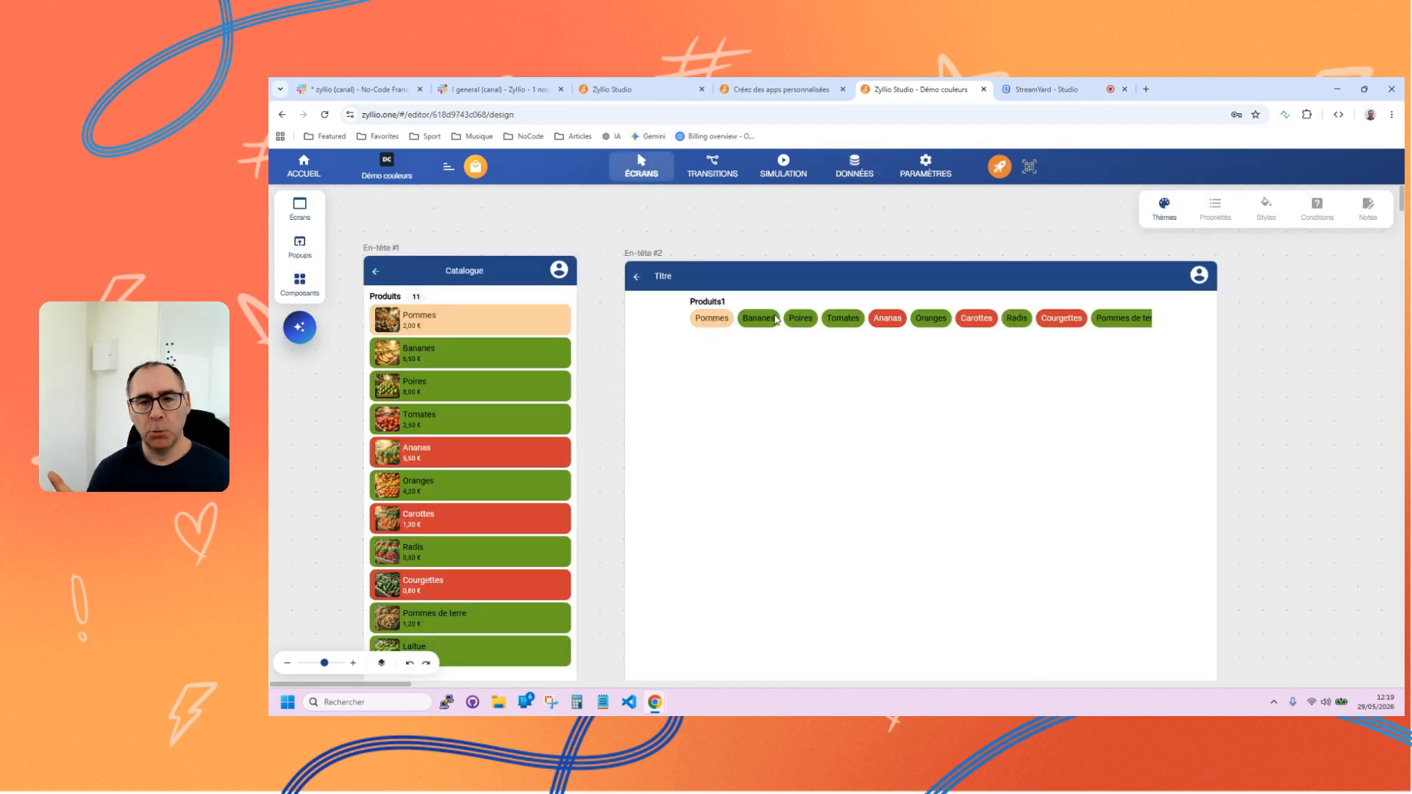
{"action": "left_click", "coordinate": [775, 317]}
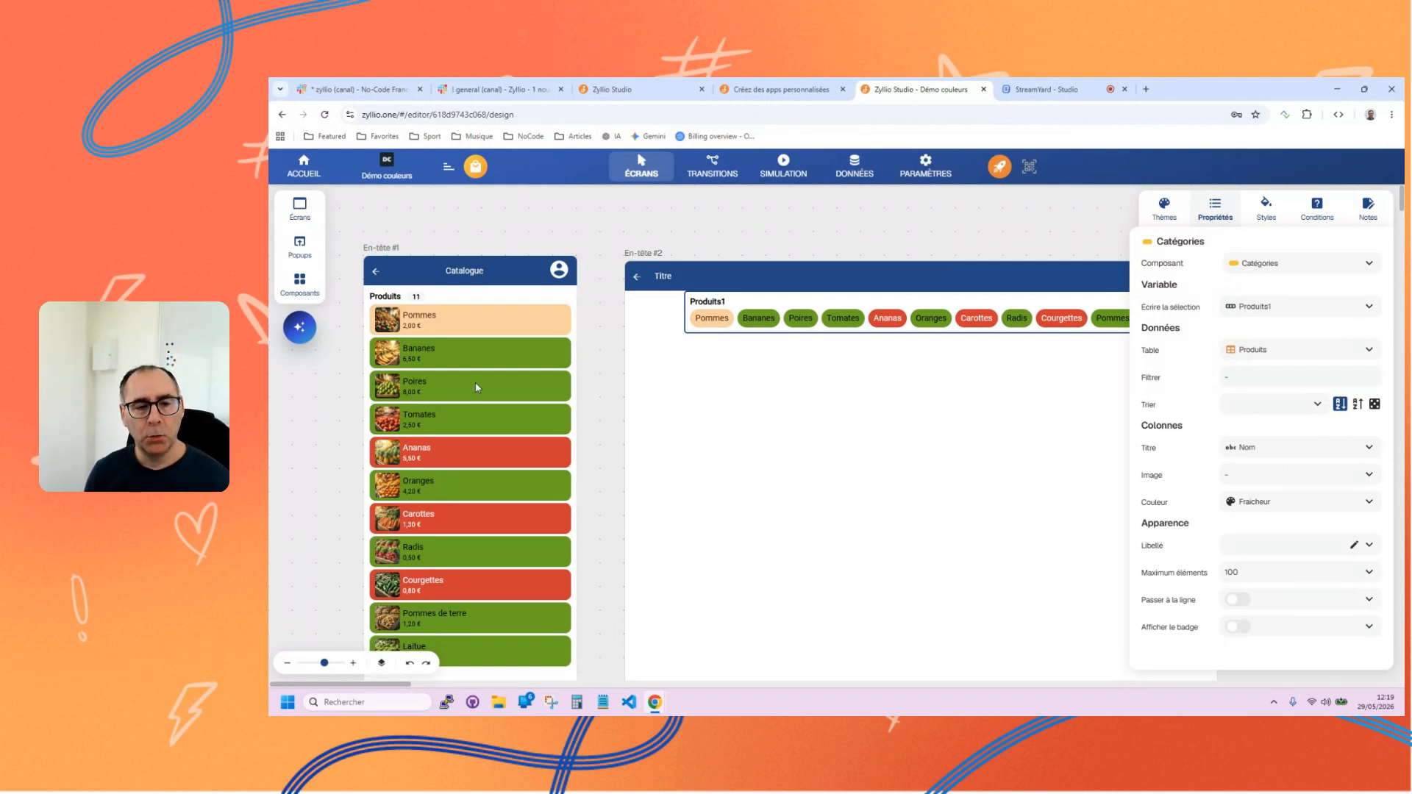
{"action": "left_click", "coordinate": [509, 400]}
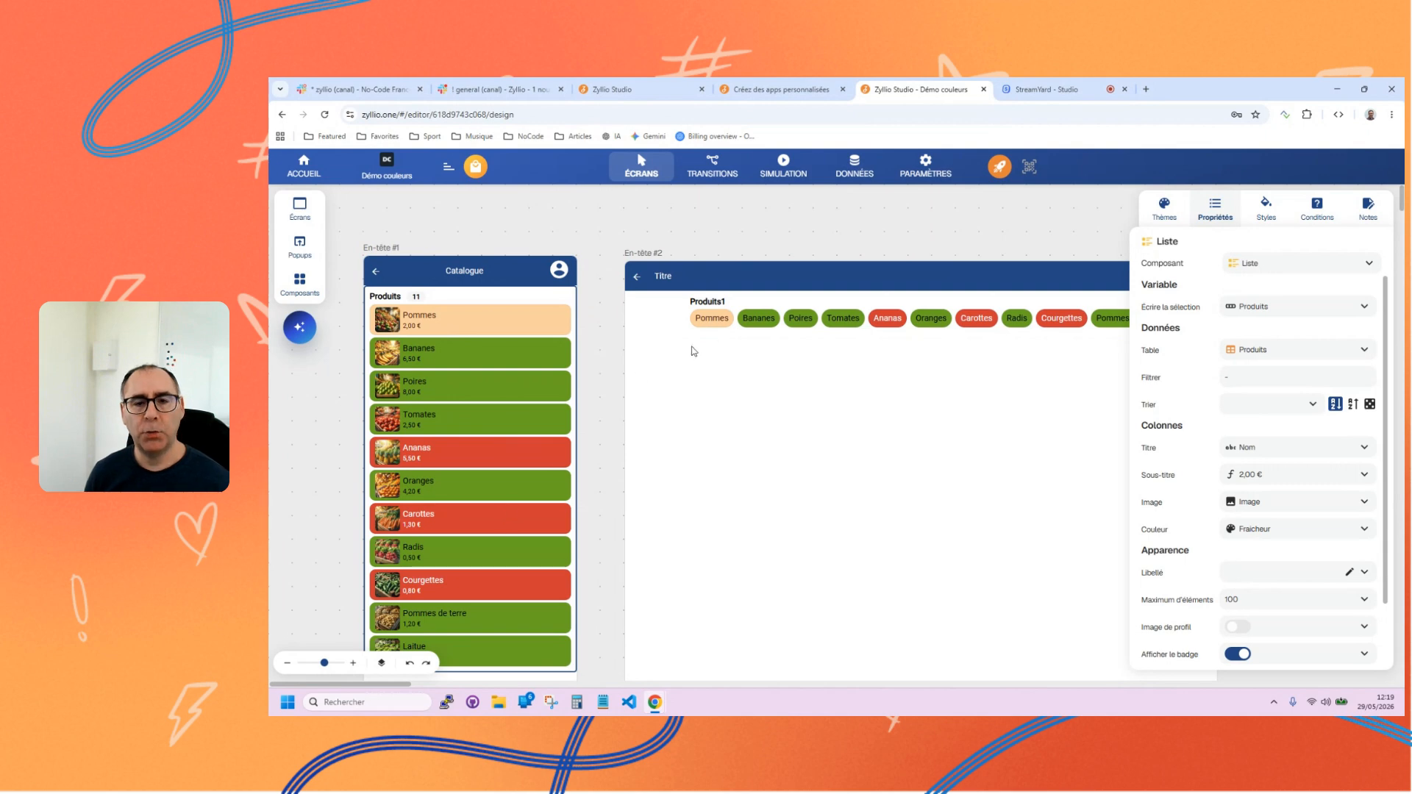
{"action": "left_click", "coordinate": [796, 319]}
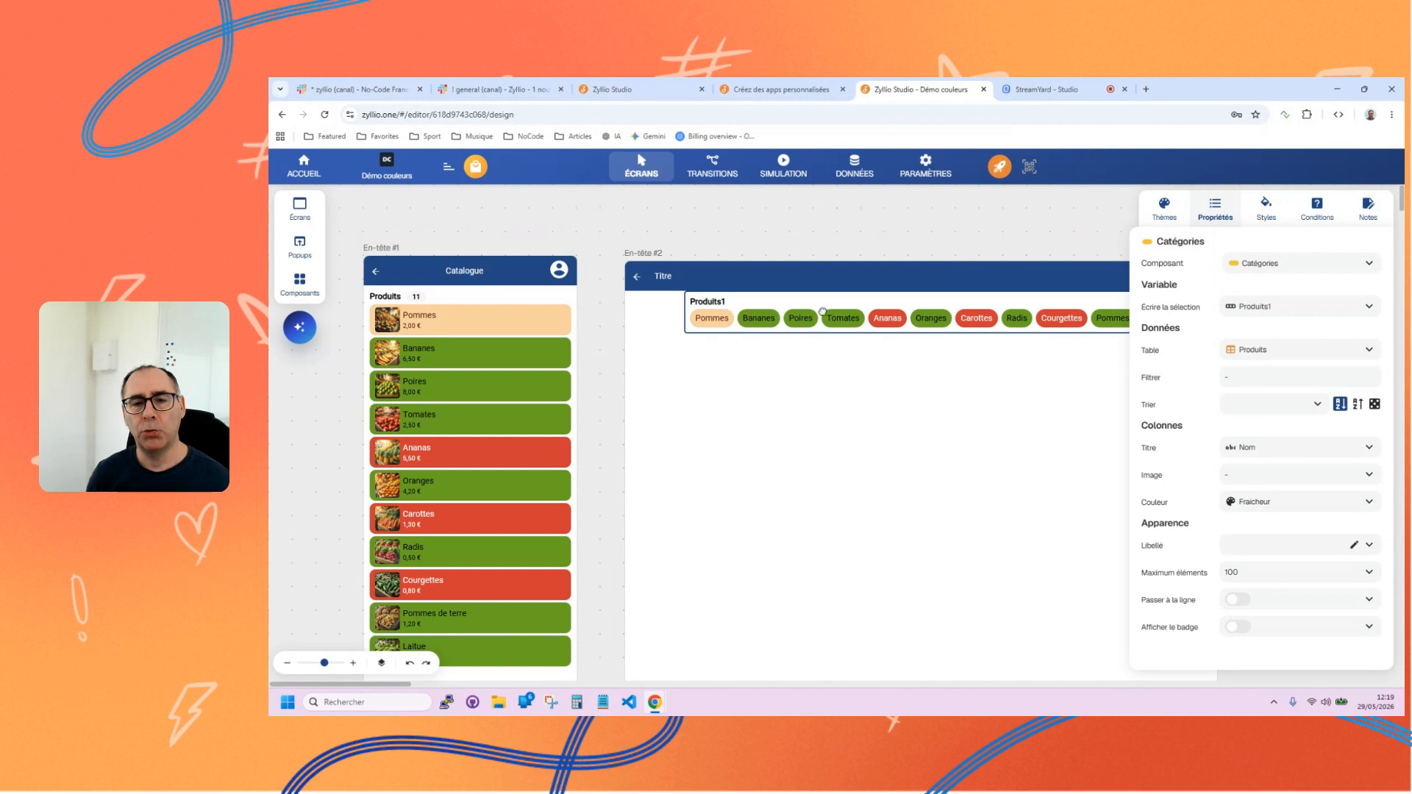
{"action": "left_click", "coordinate": [411, 391]}
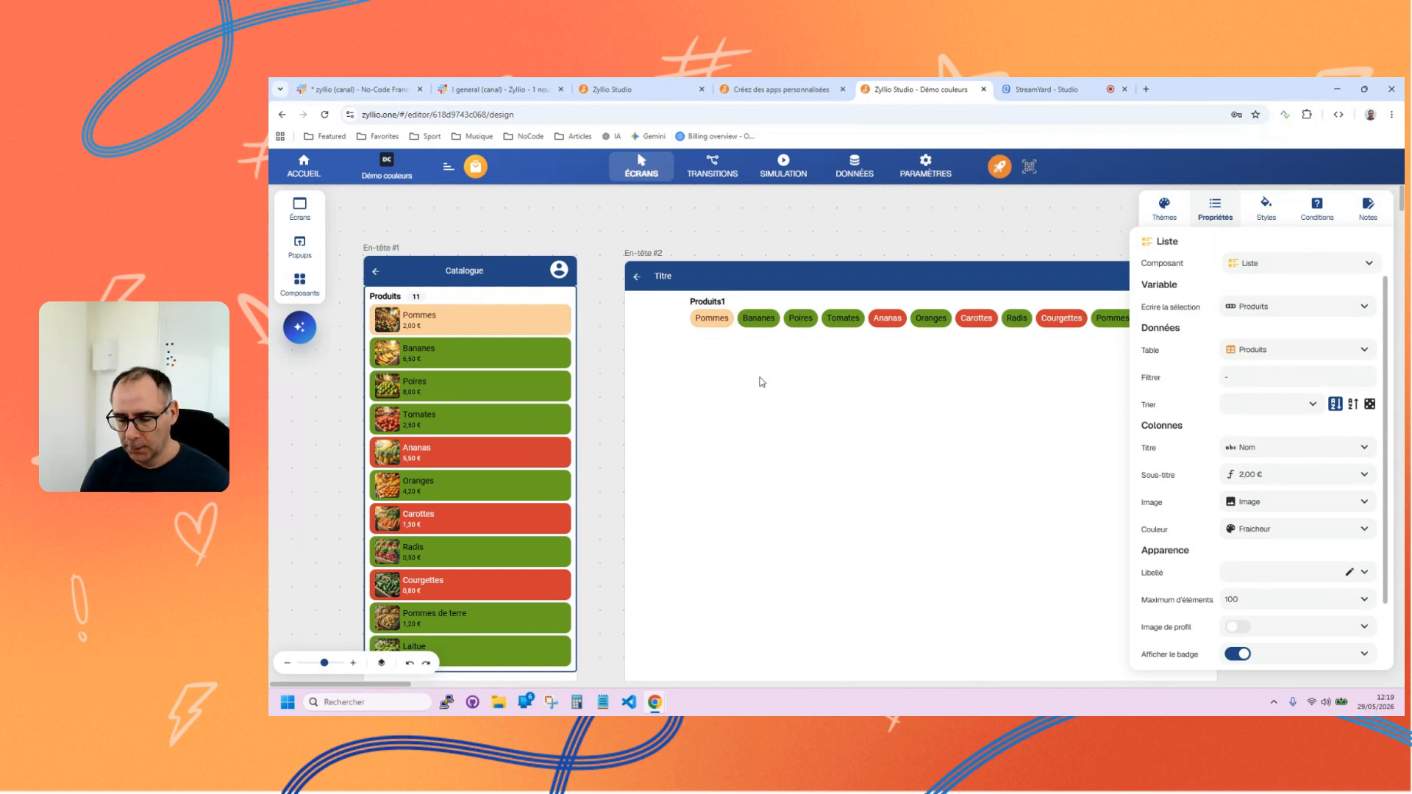
{"action": "left_click", "coordinate": [767, 321]}
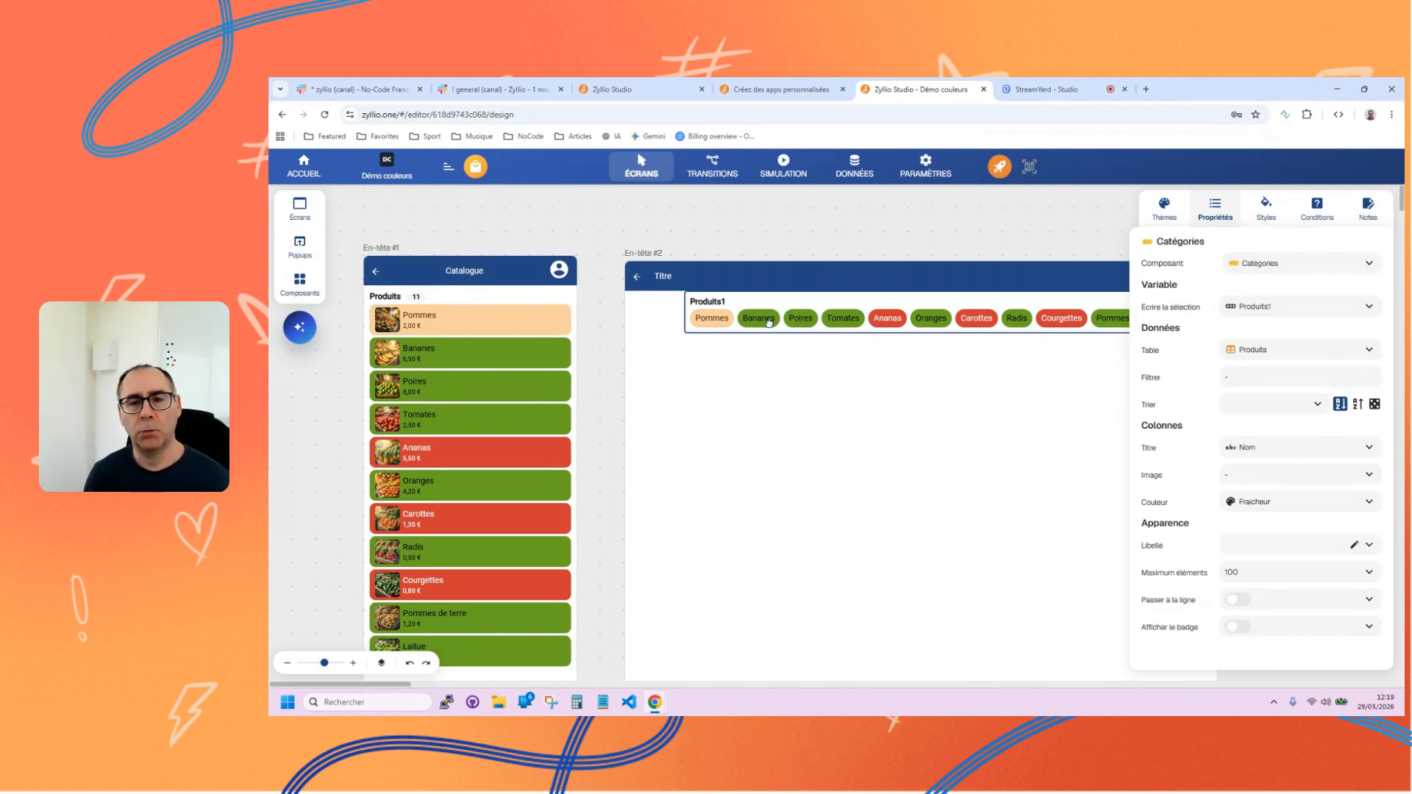
Start a new Option unique column in the Produits table with the options Frais, Dépassé and Limite.
{"action": "left_click", "coordinate": [839, 180]}
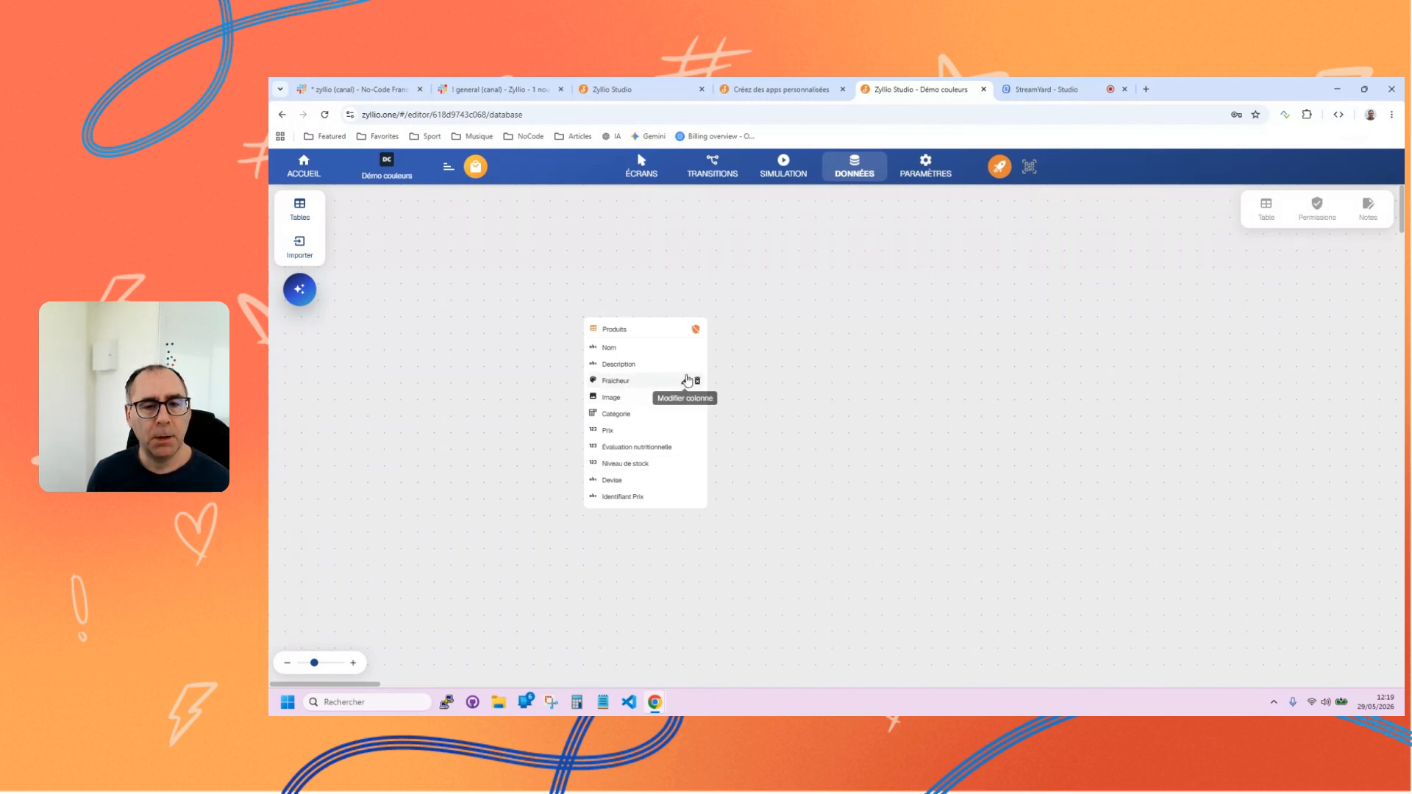
{"action": "left_click", "coordinate": [683, 331]}
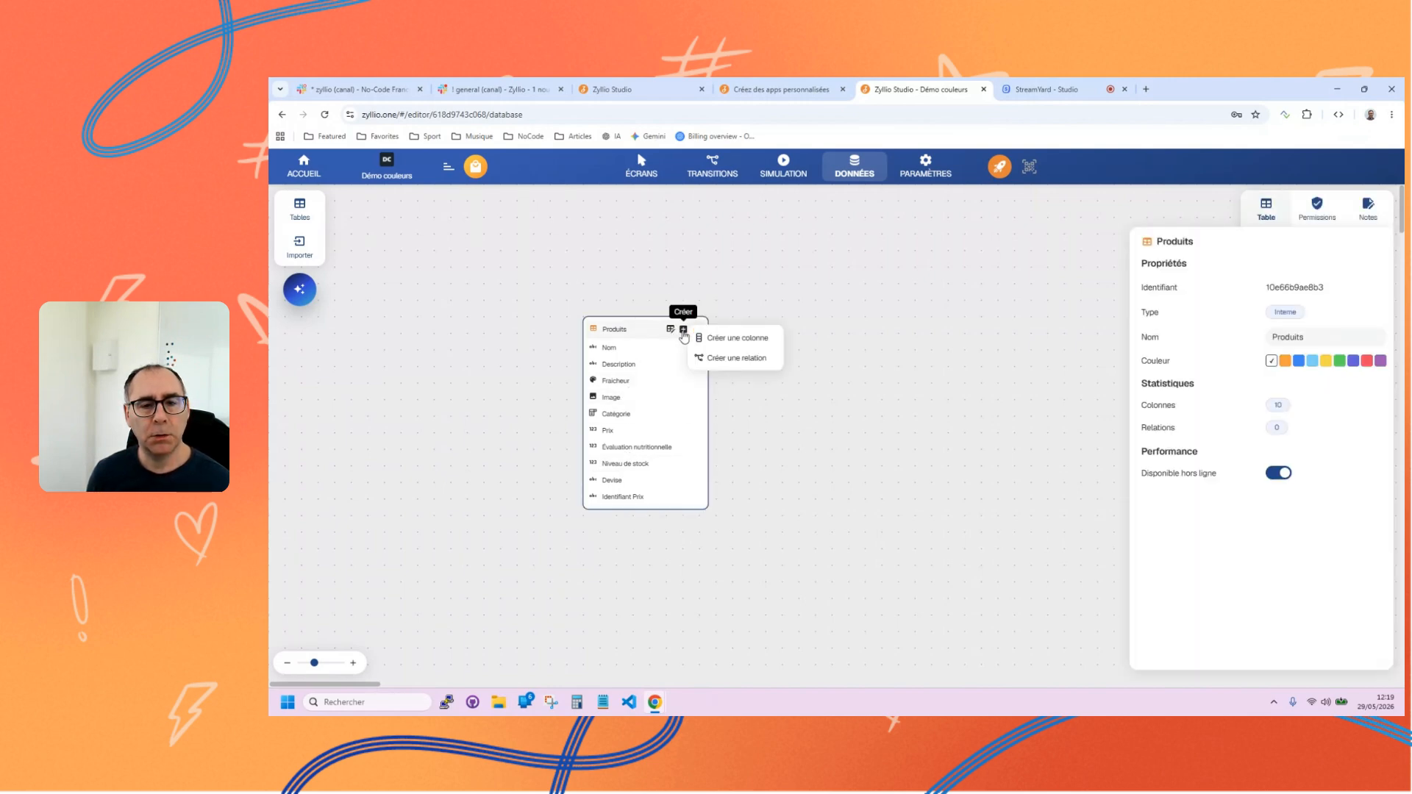
{"action": "left_click", "coordinate": [726, 337]}
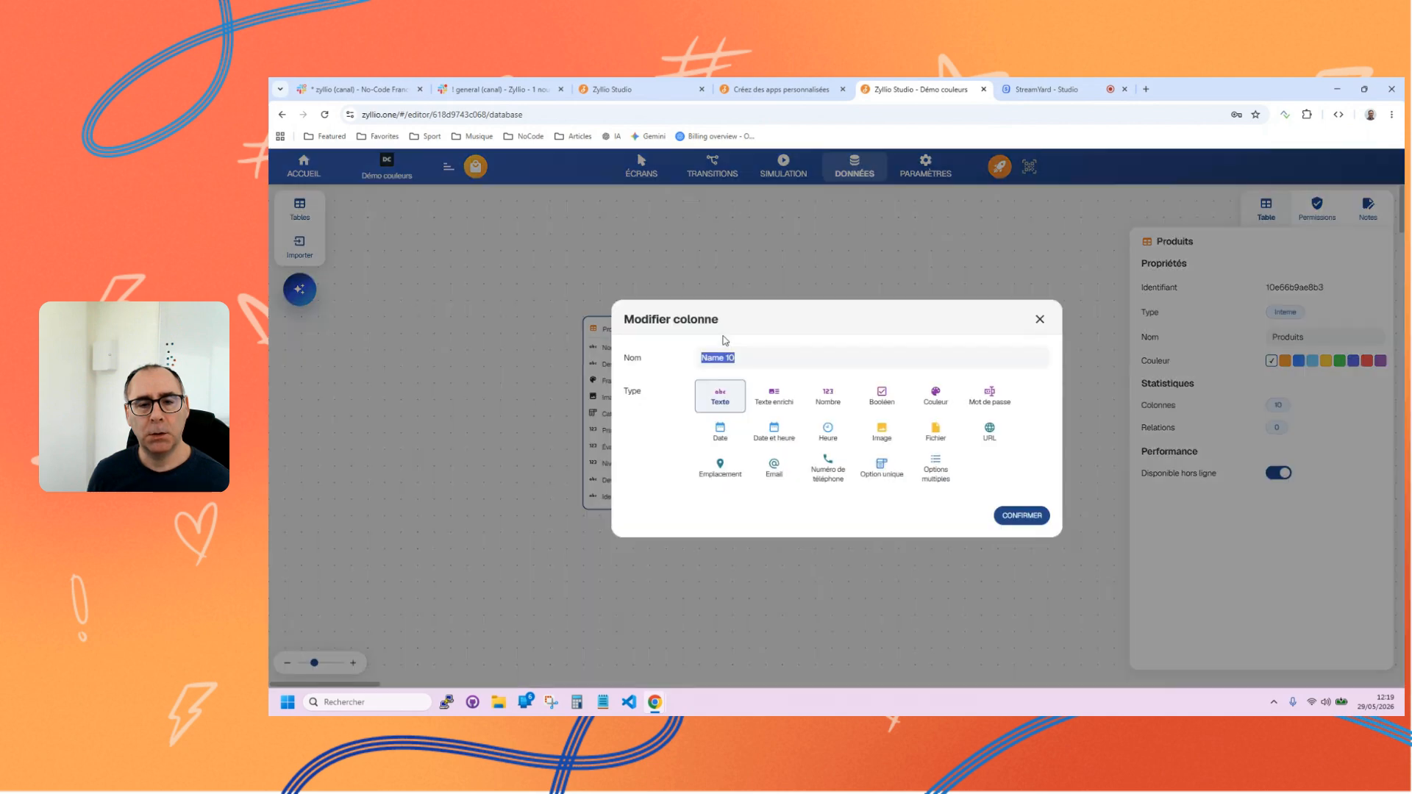
{"action": "left_click", "coordinate": [889, 468]}
{"action": "left_click", "coordinate": [699, 500]}
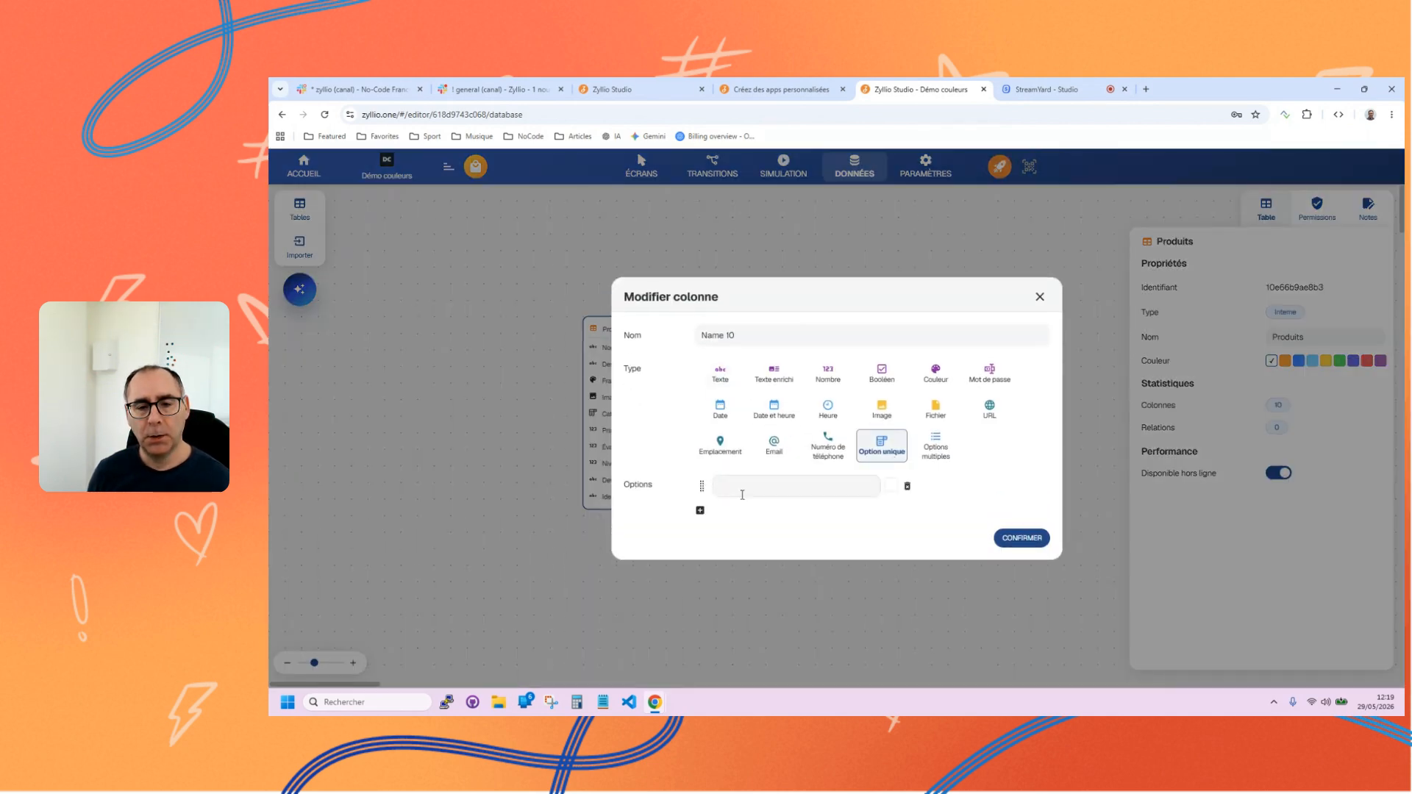
{"action": "left_click", "coordinate": [700, 511]}
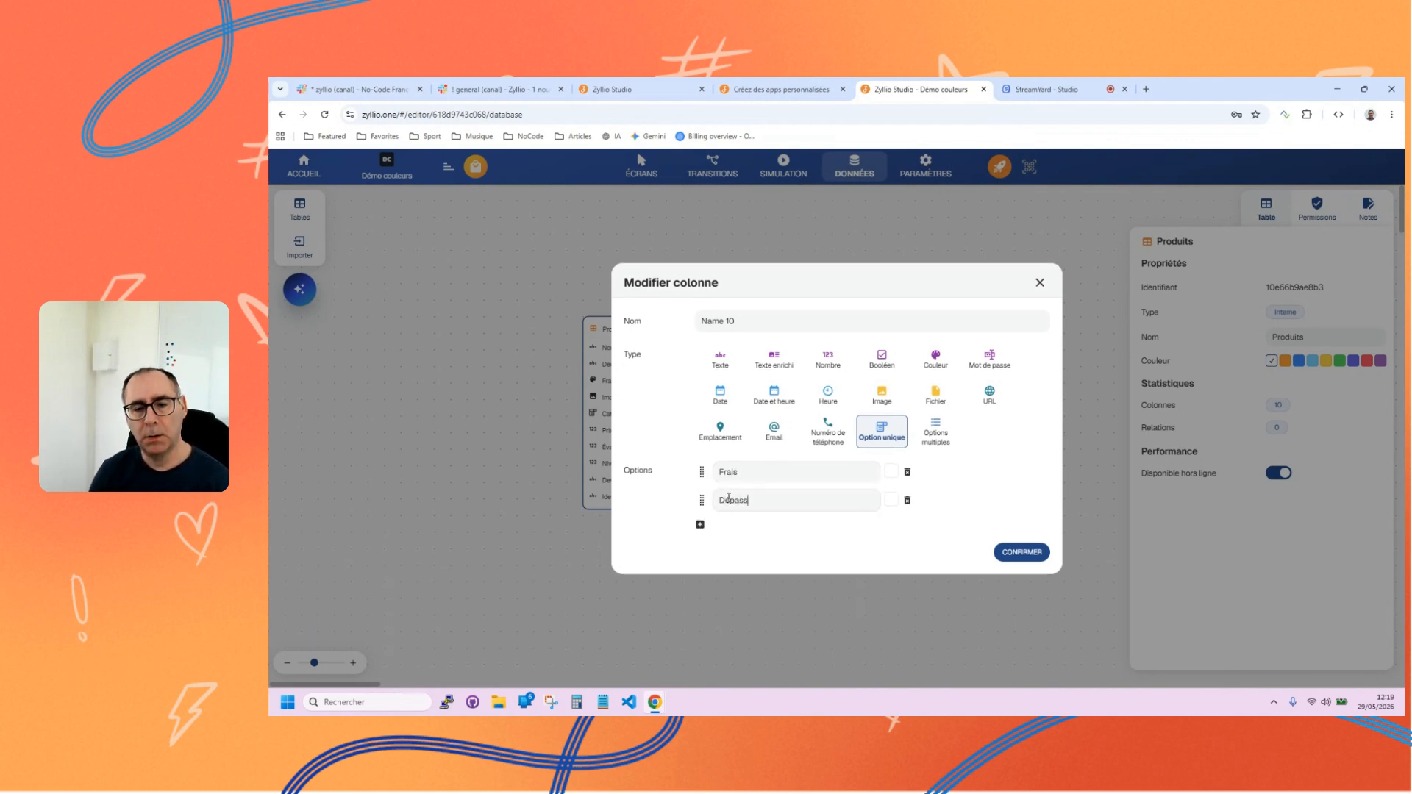
{"action": "left_click", "coordinate": [699, 526]}
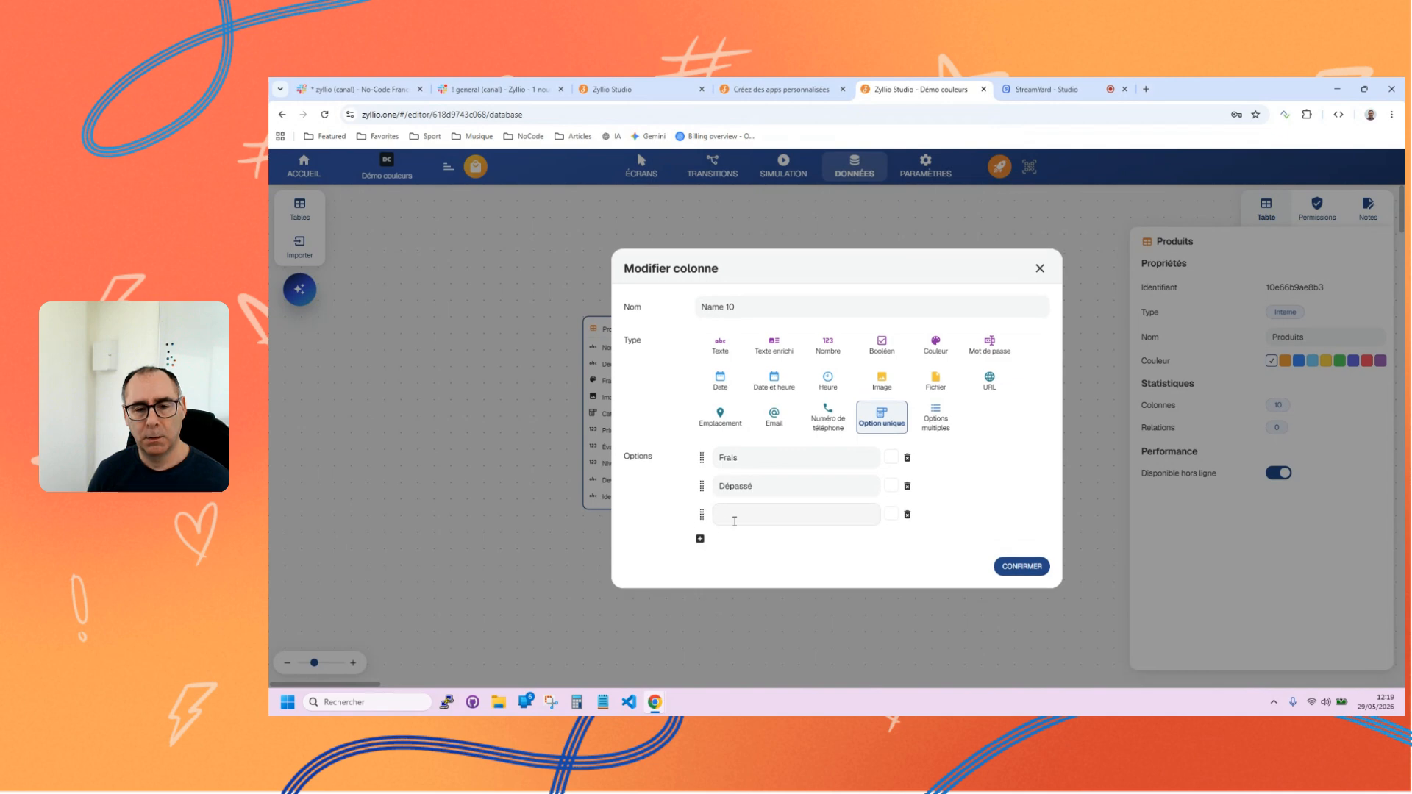
{"action": "type", "text": "L"}
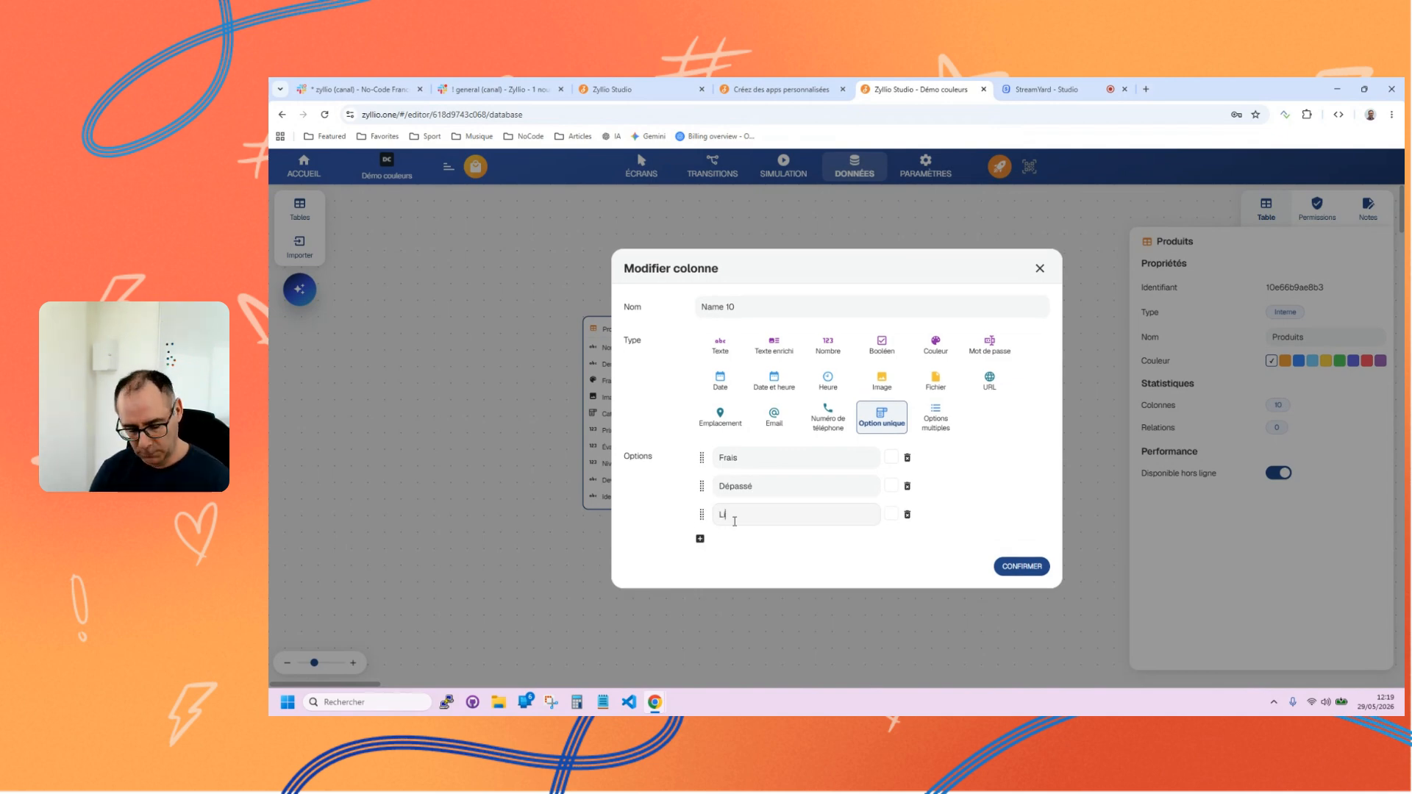
{"action": "type", "text": "immite"}
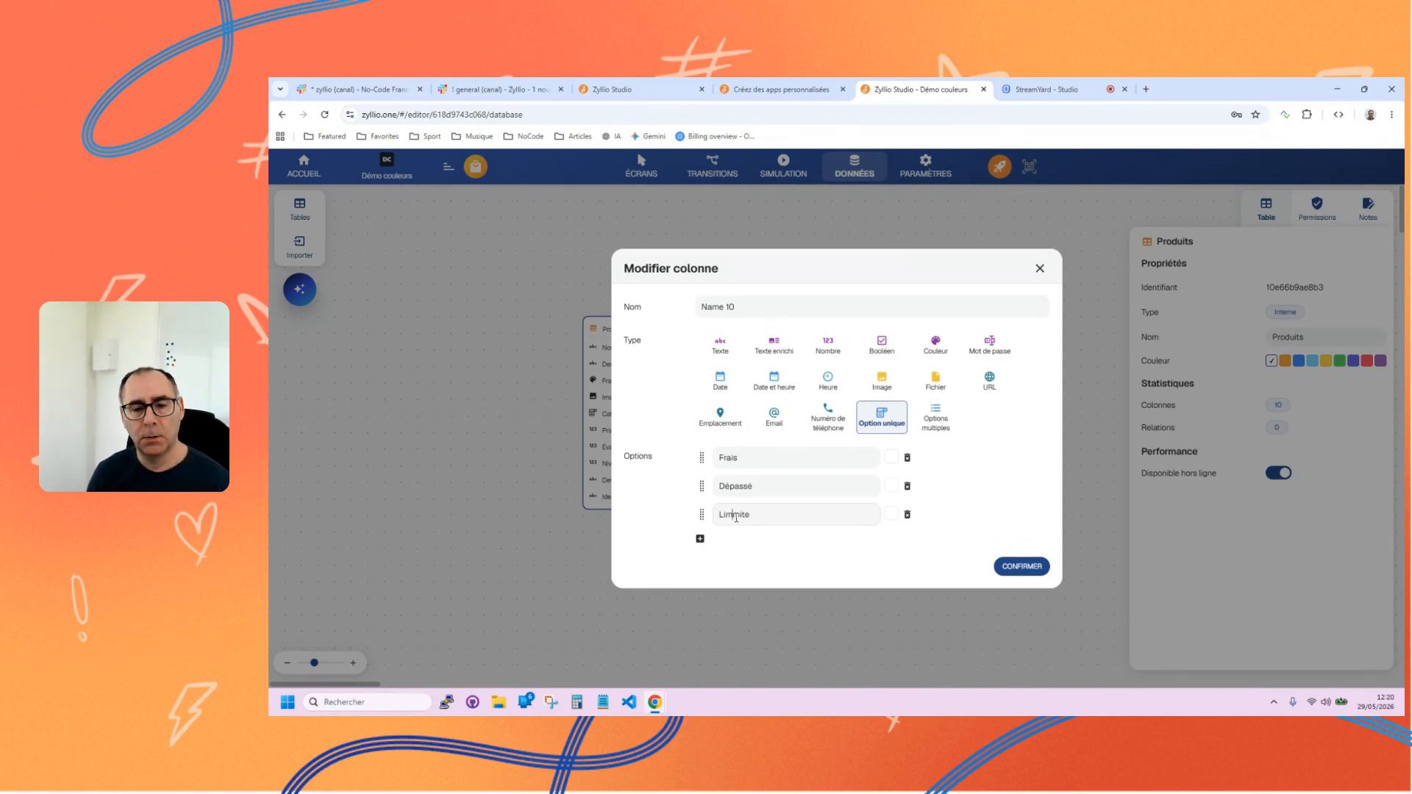
{"action": "key", "text": "Delete"}
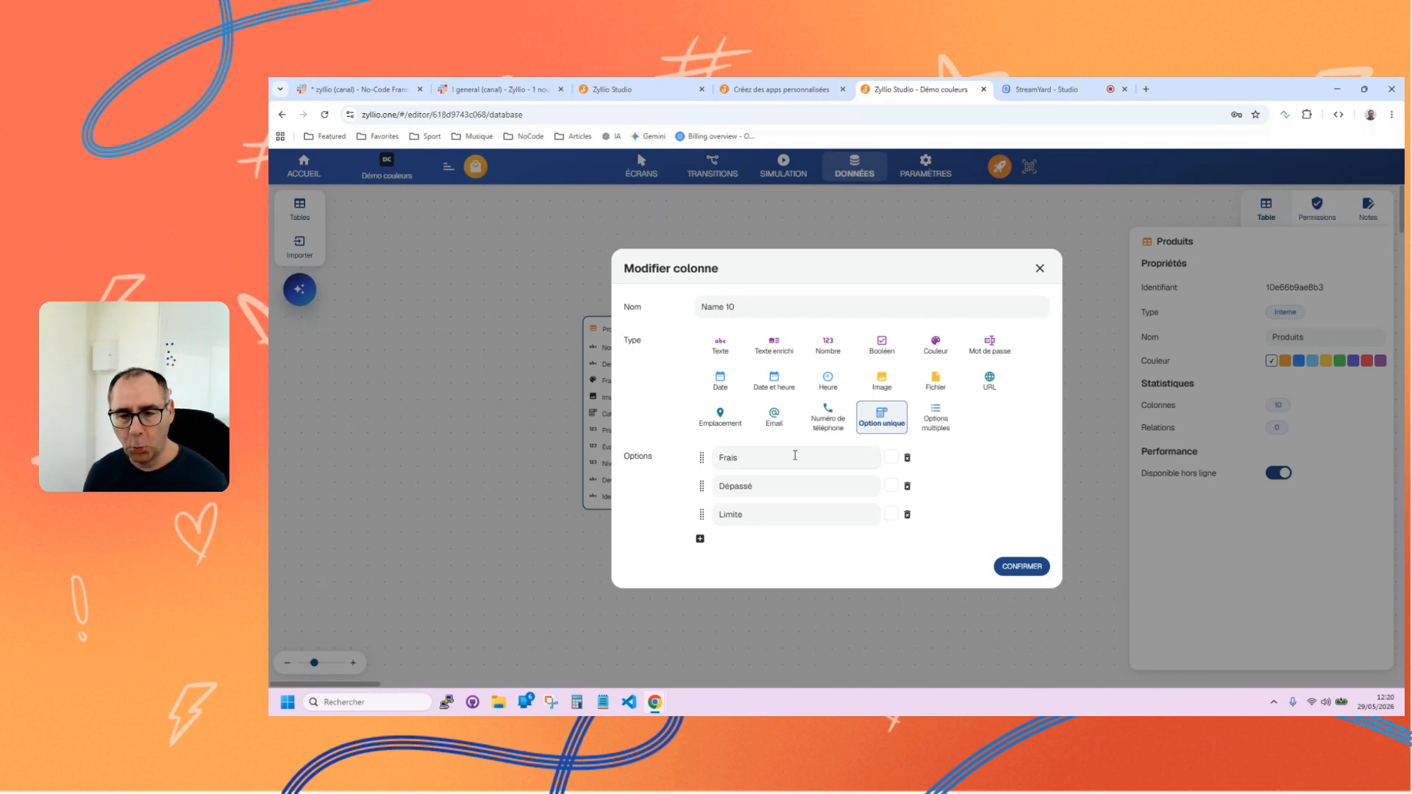
Show the colour palette available for the Frais option and discard the new column without confirming it.
{"action": "left_click", "coordinate": [891, 459]}
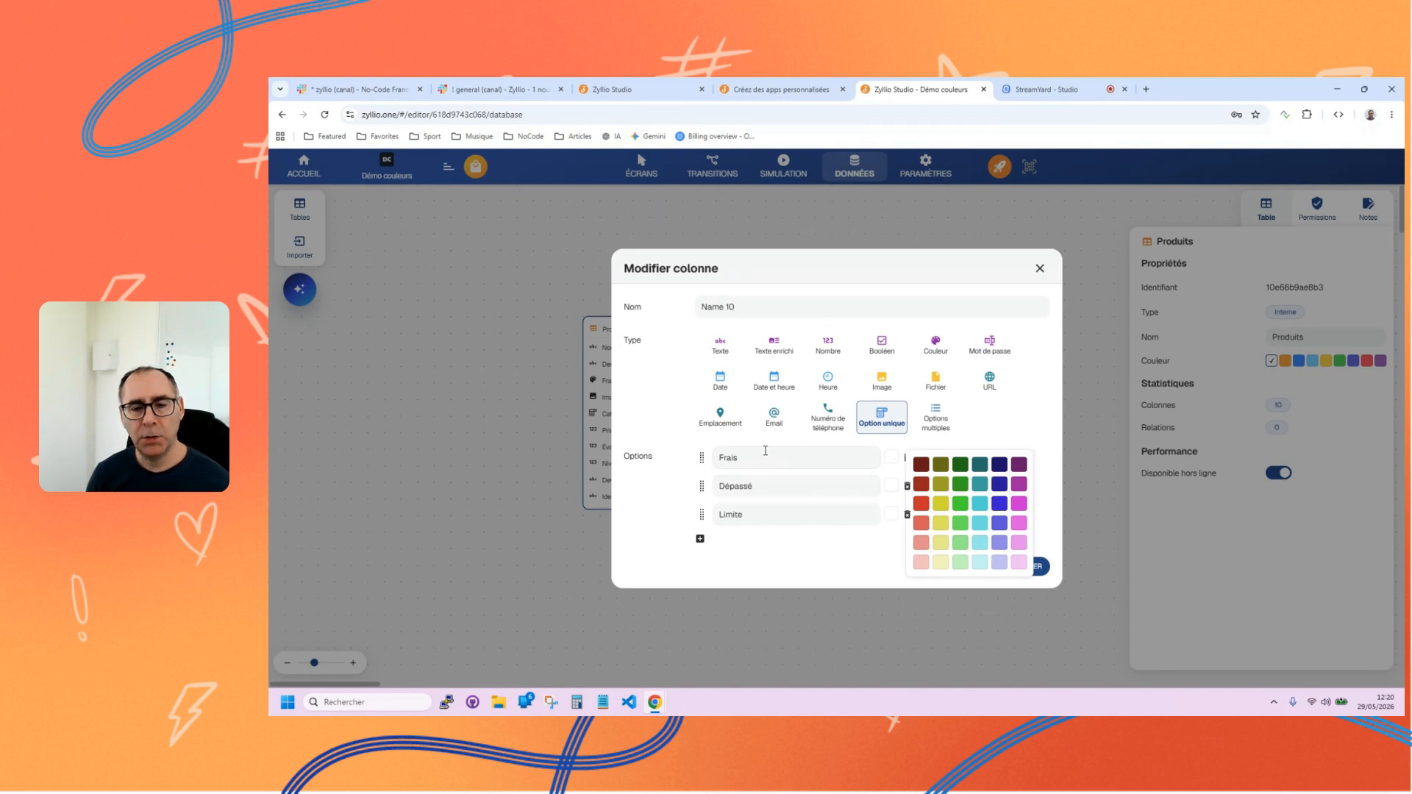
{"action": "left_click", "coordinate": [748, 557]}
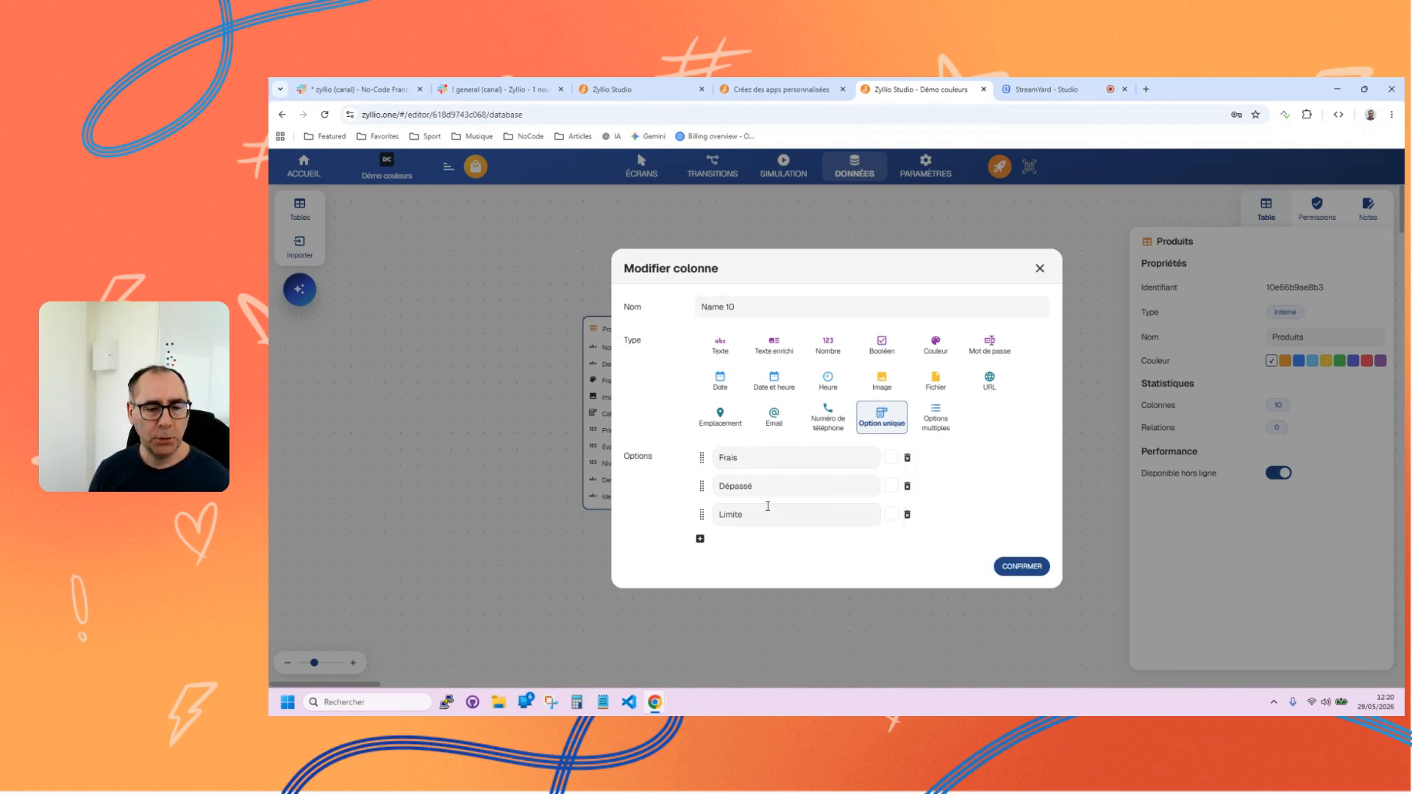
{"action": "left_click", "coordinate": [1040, 268]}
Review the properties of the Catalogue list and the Catégories component, and look through the available table templates.
{"action": "left_click", "coordinate": [639, 175]}
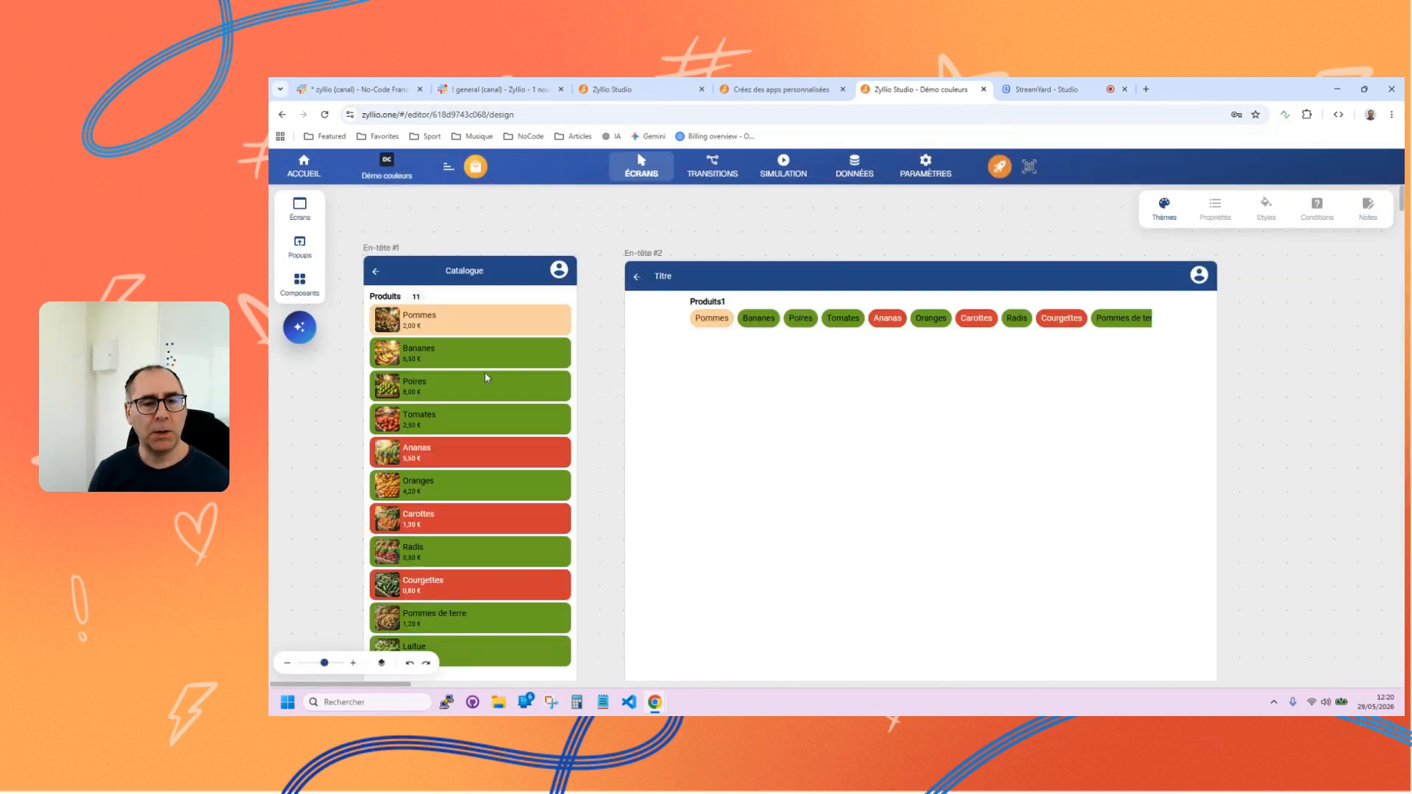
{"action": "left_click", "coordinate": [483, 372]}
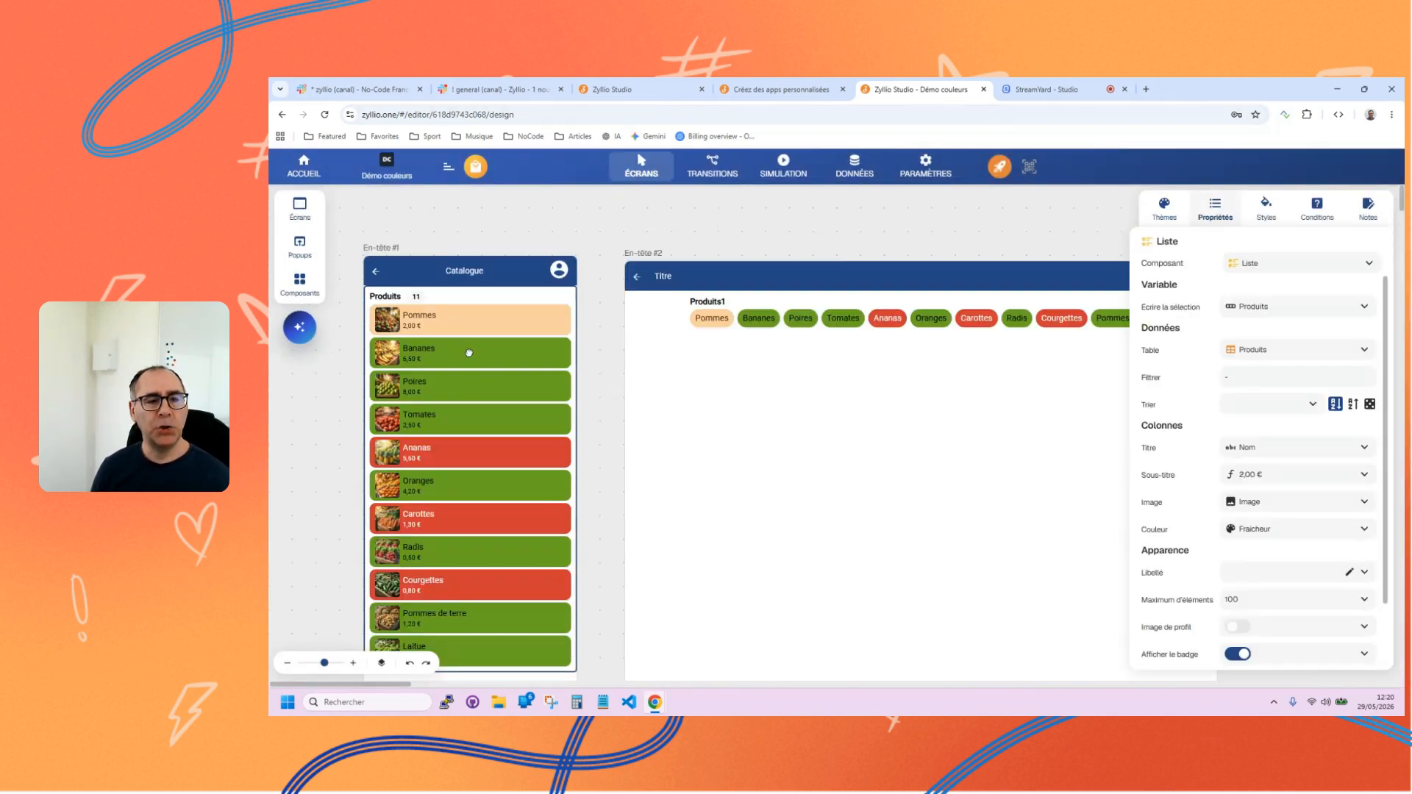
{"action": "left_click", "coordinate": [742, 322]}
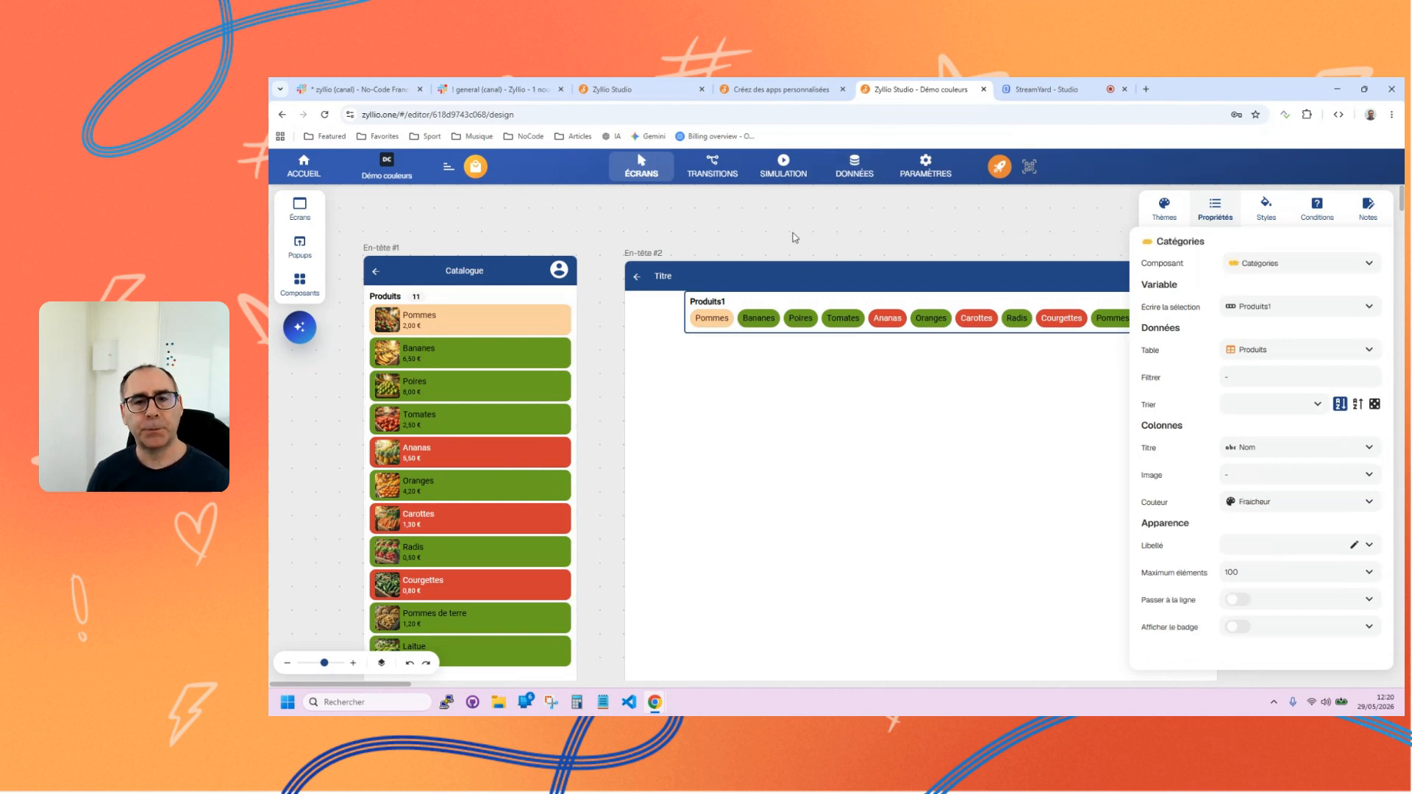
{"action": "left_click", "coordinate": [851, 173]}
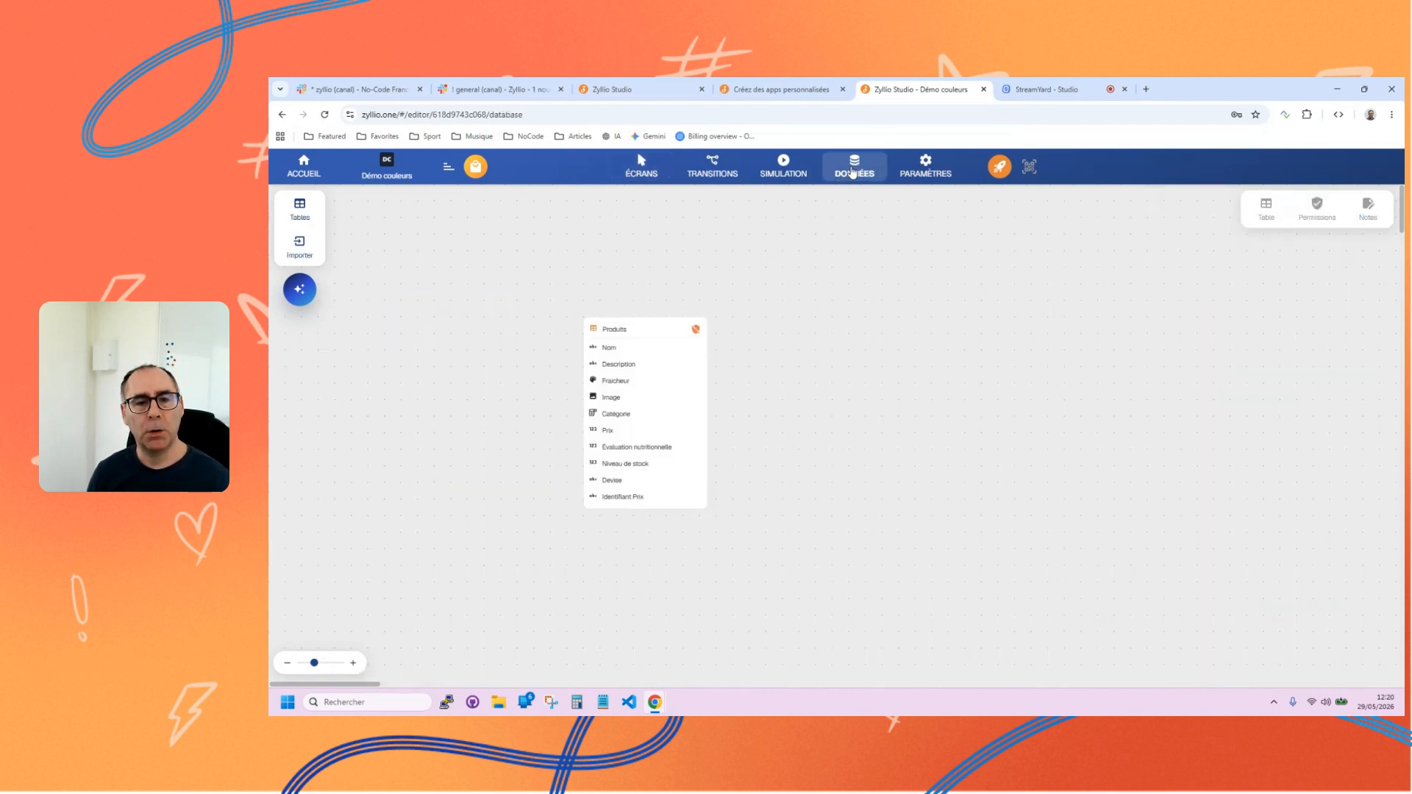
{"action": "left_click", "coordinate": [299, 209]}
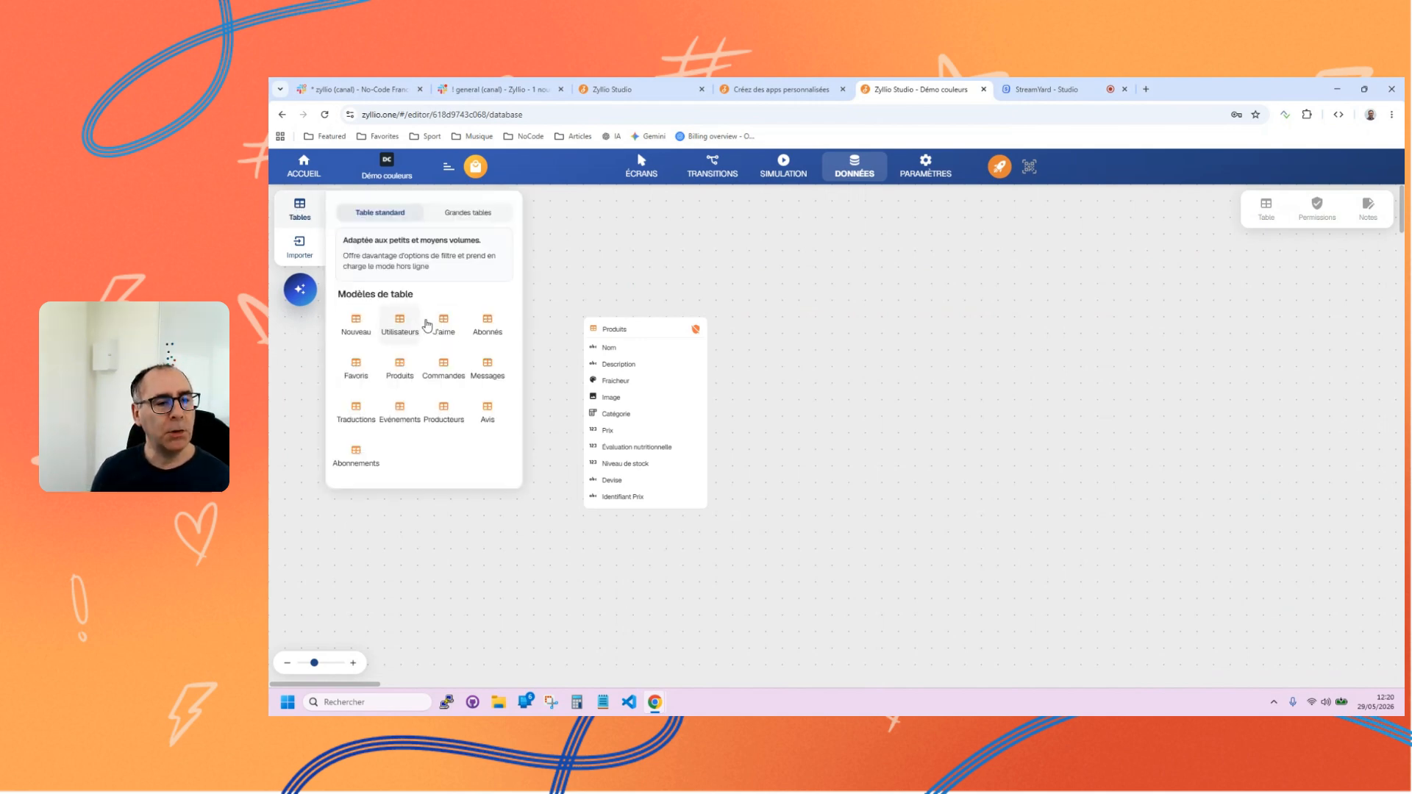
{"action": "left_click", "coordinate": [641, 273]}
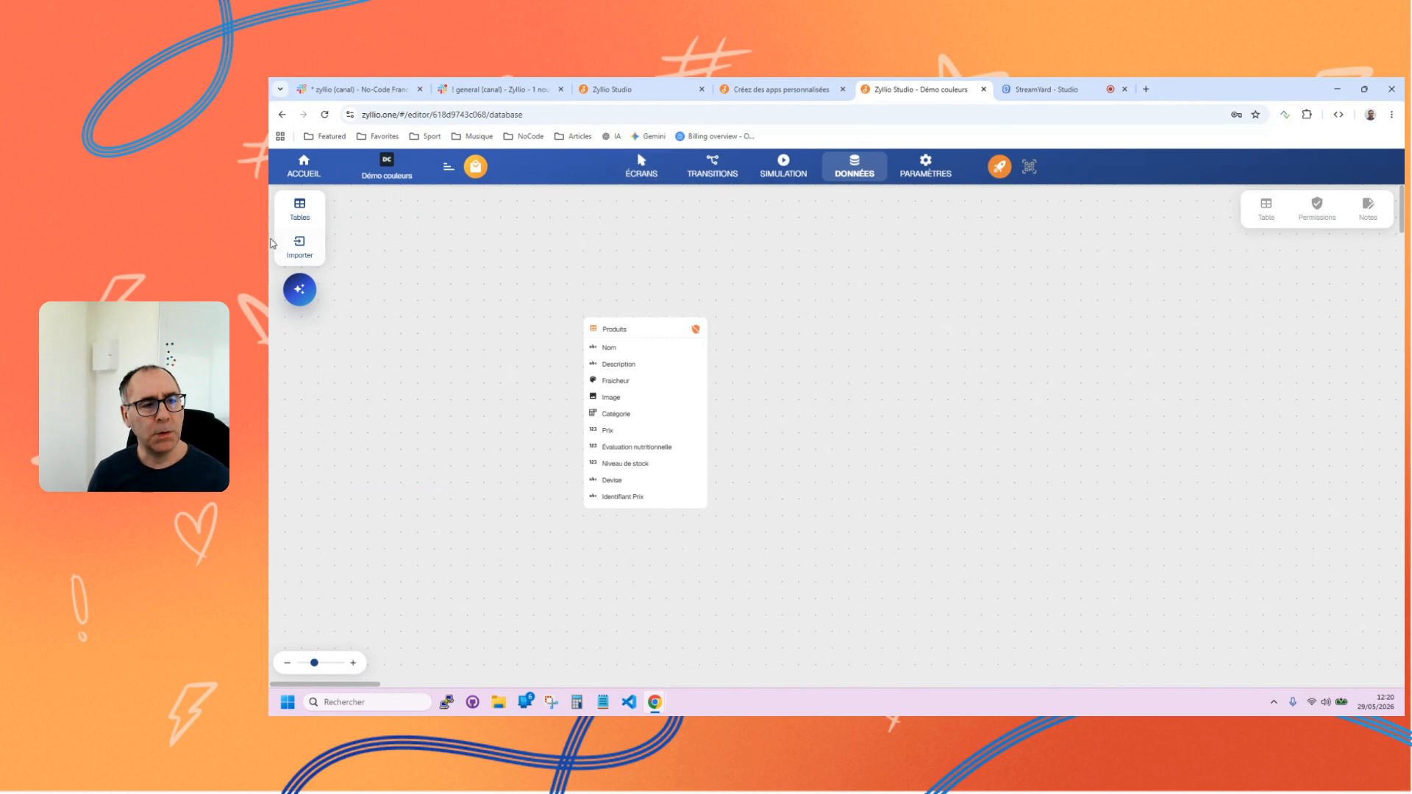
{"action": "left_click", "coordinate": [641, 165]}
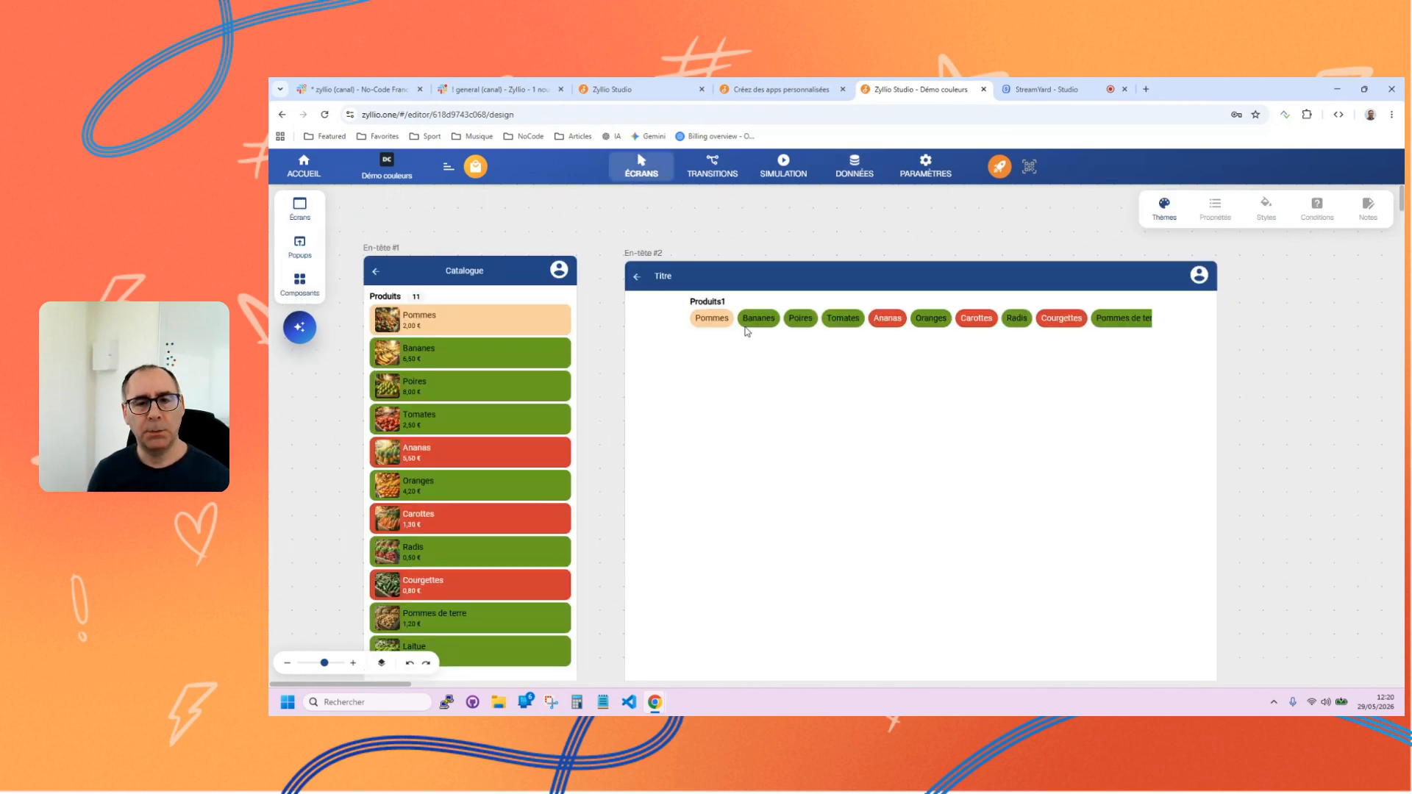
{"action": "left_click", "coordinate": [746, 328]}
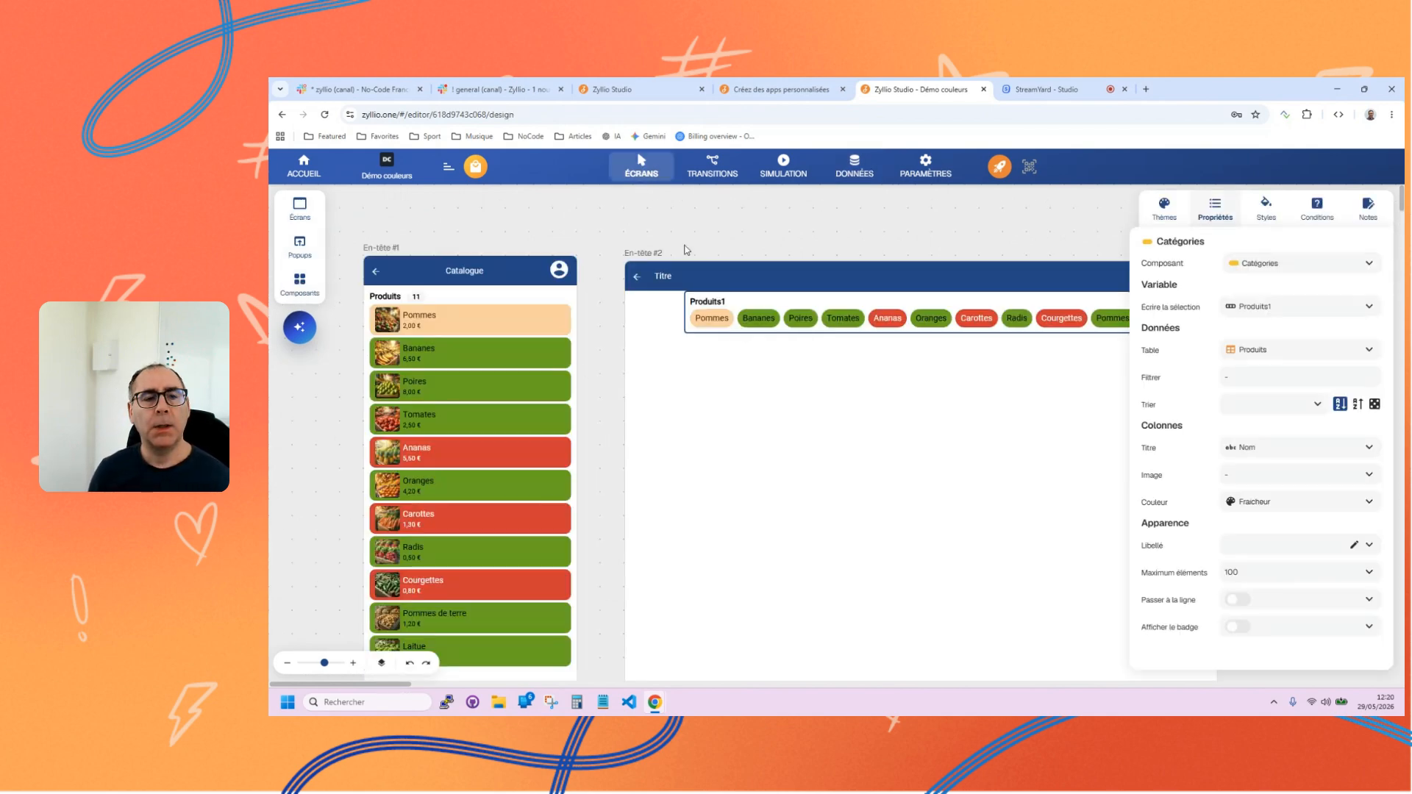
{"action": "left_click", "coordinate": [431, 409]}
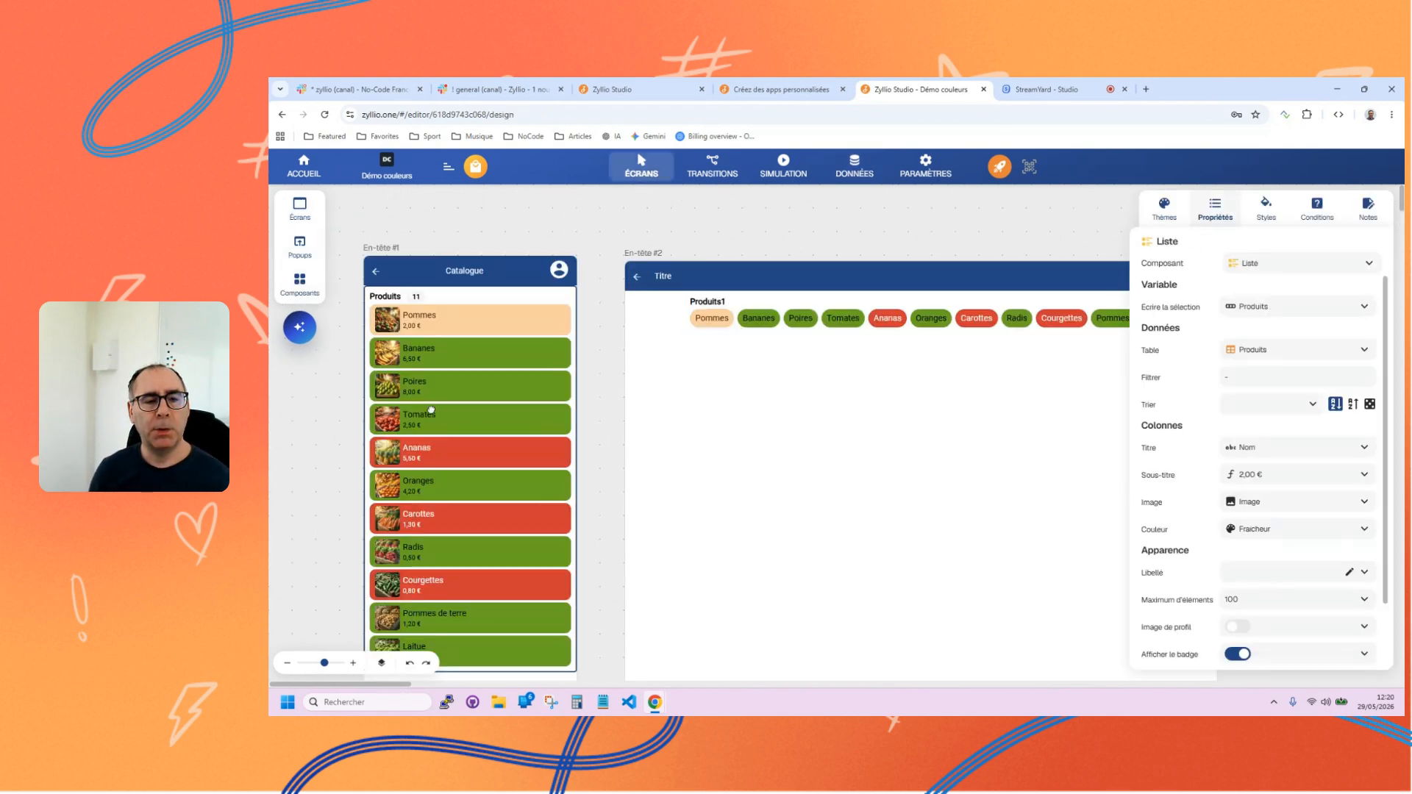
In the app's data view, draft the AI assistant table prompt "Créer une table de villes Francaise, associé une couleur a chque ville".
{"action": "left_click", "coordinate": [857, 175]}
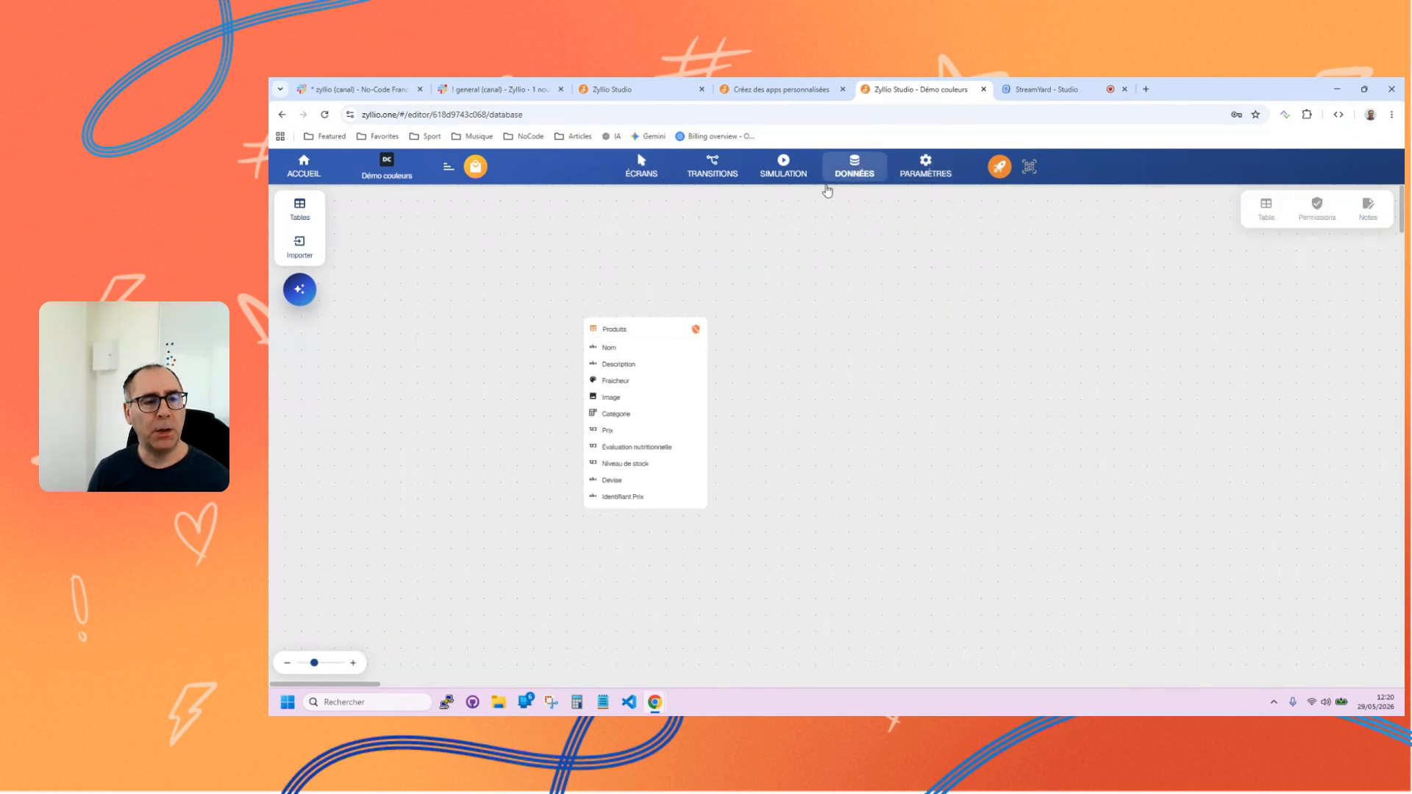
{"action": "left_click", "coordinate": [301, 291]}
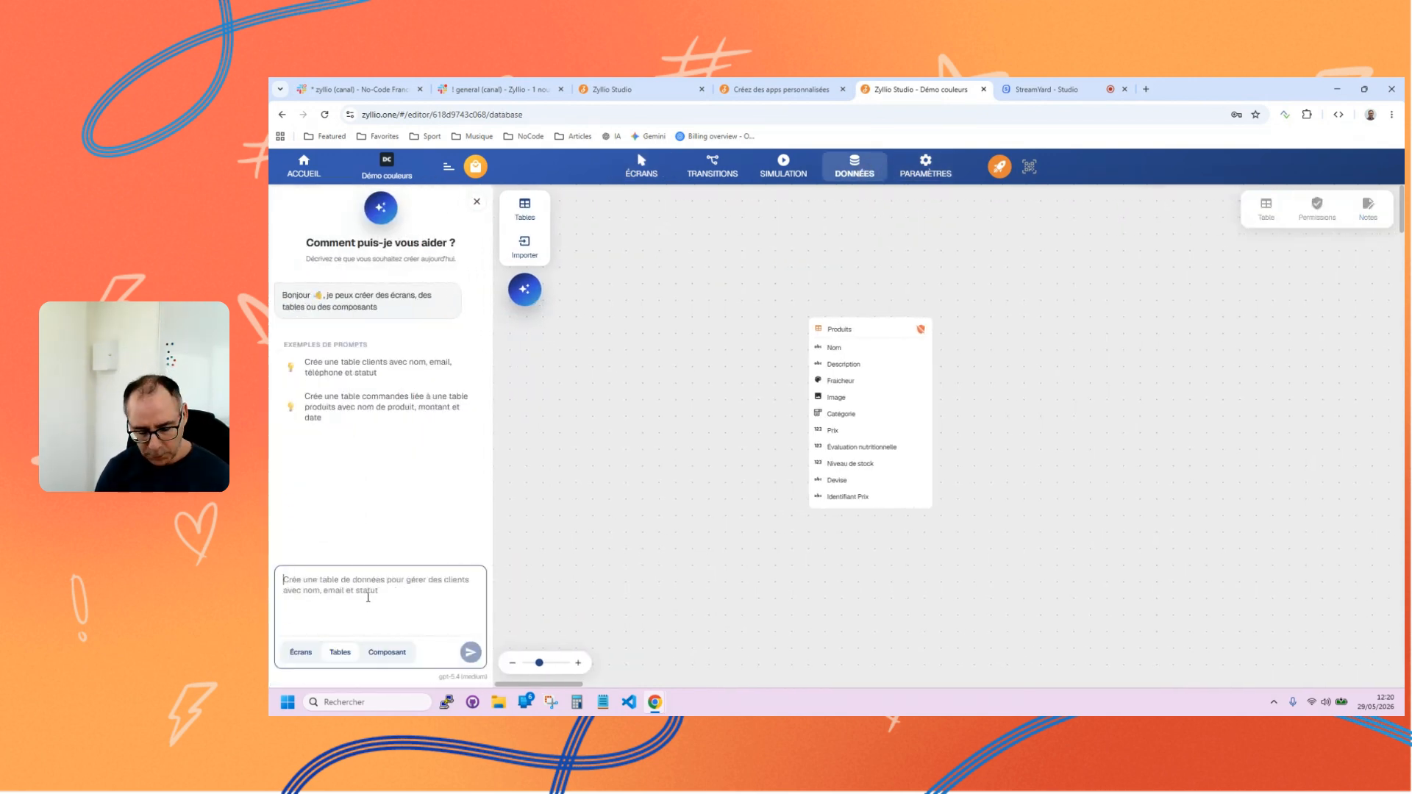
{"action": "type", "text": "Créer un"}
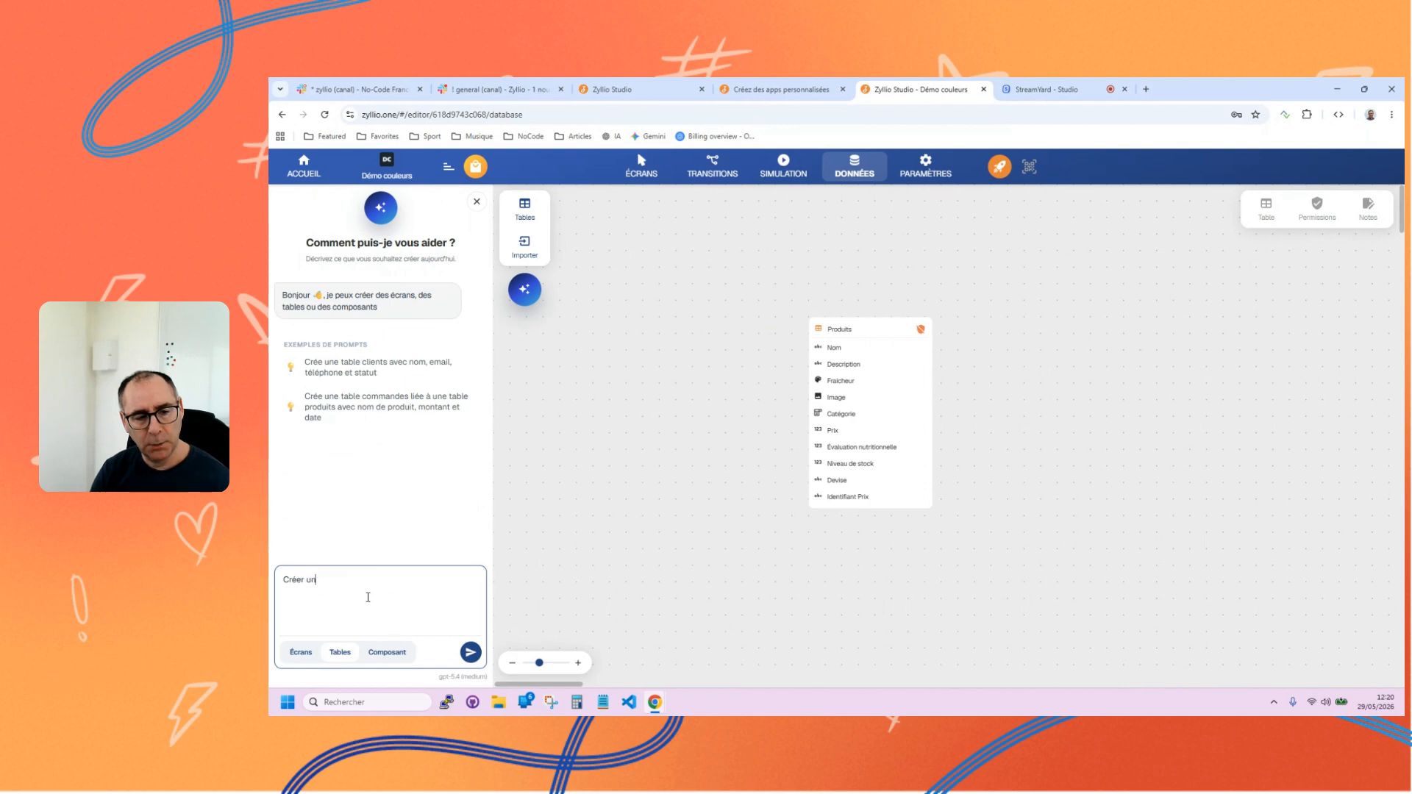
{"action": "type", "text": "e table de villes "}
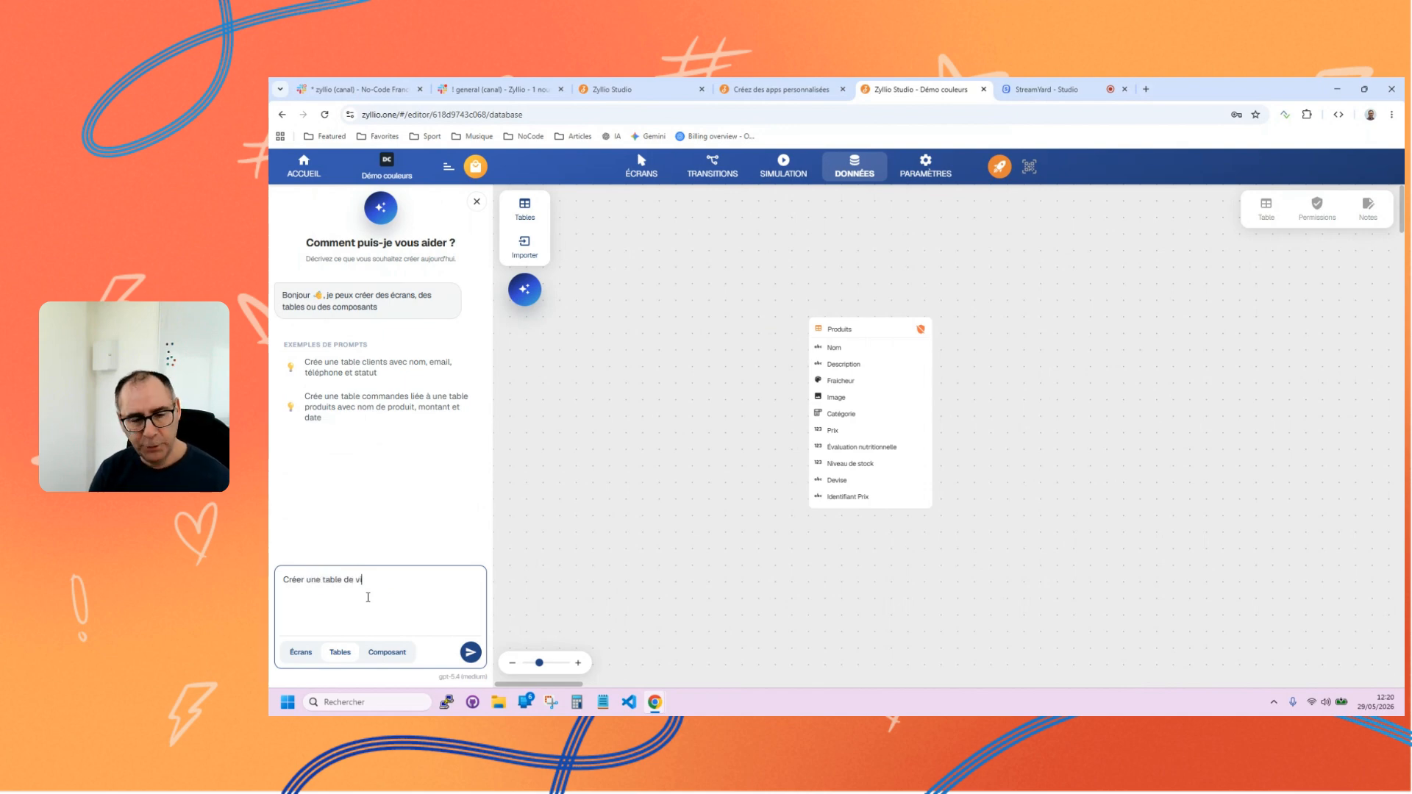
{"action": "type", "text": "Francaise"}
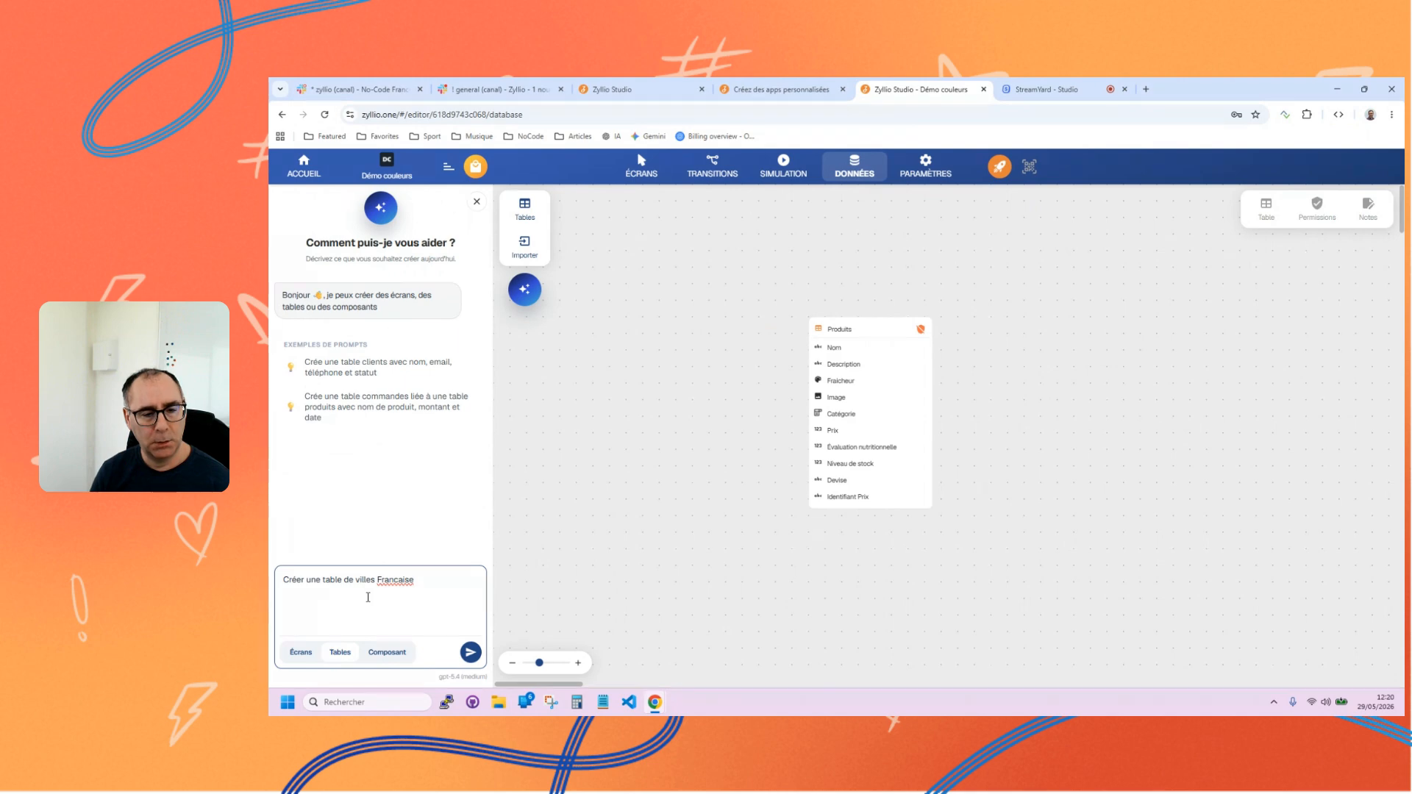
{"action": "type", "text": ", associé"}
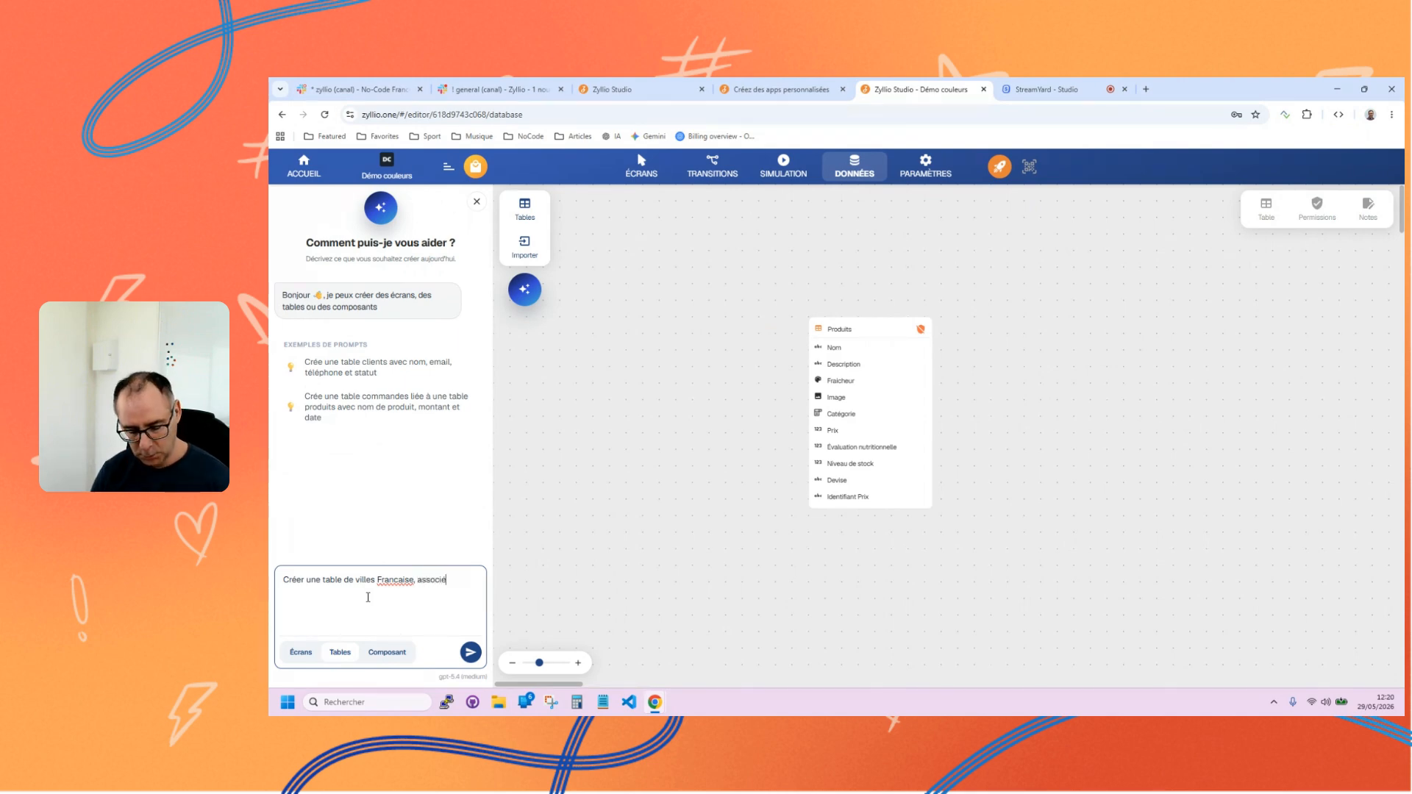
{"action": "type", "text": " une couleur"}
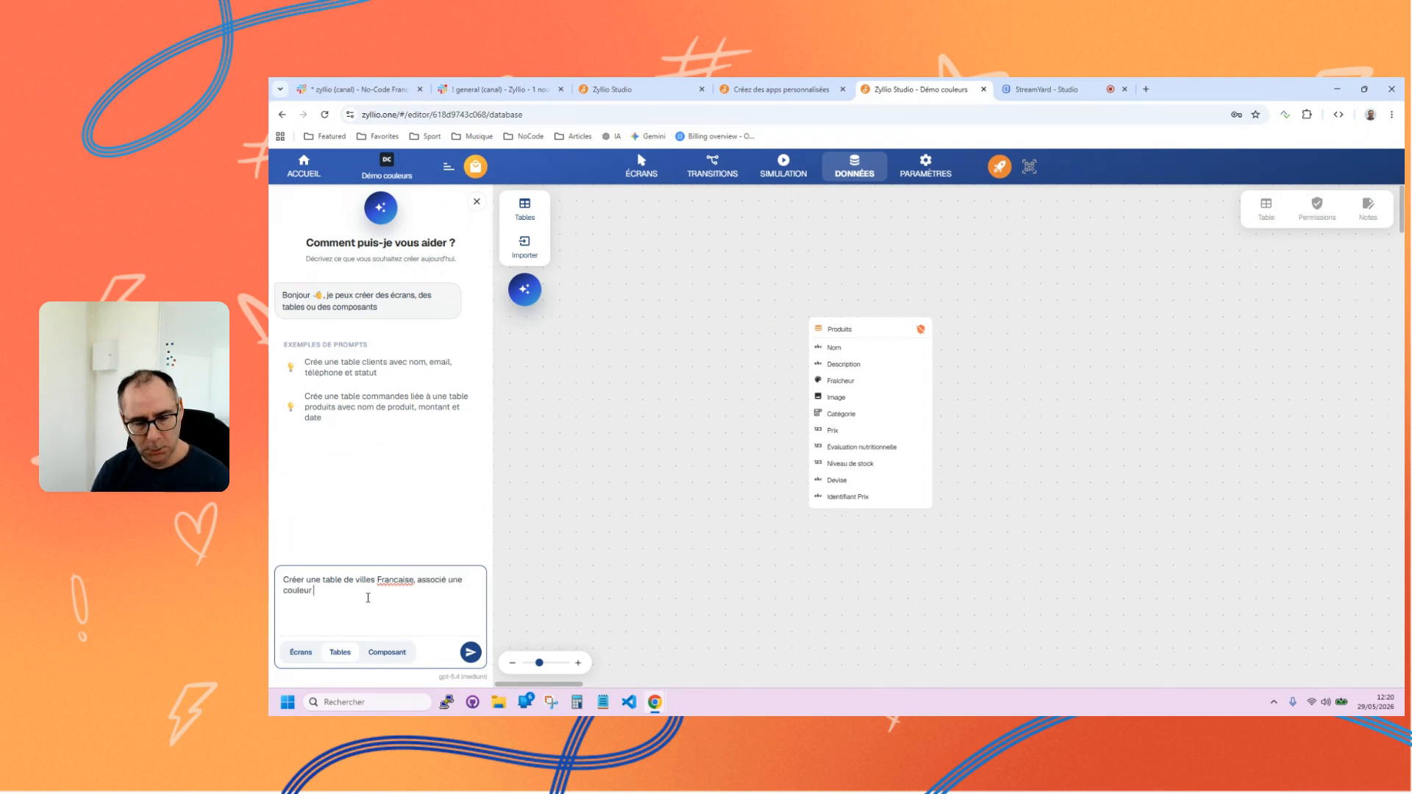
{"action": "type", "text": " a chque "}
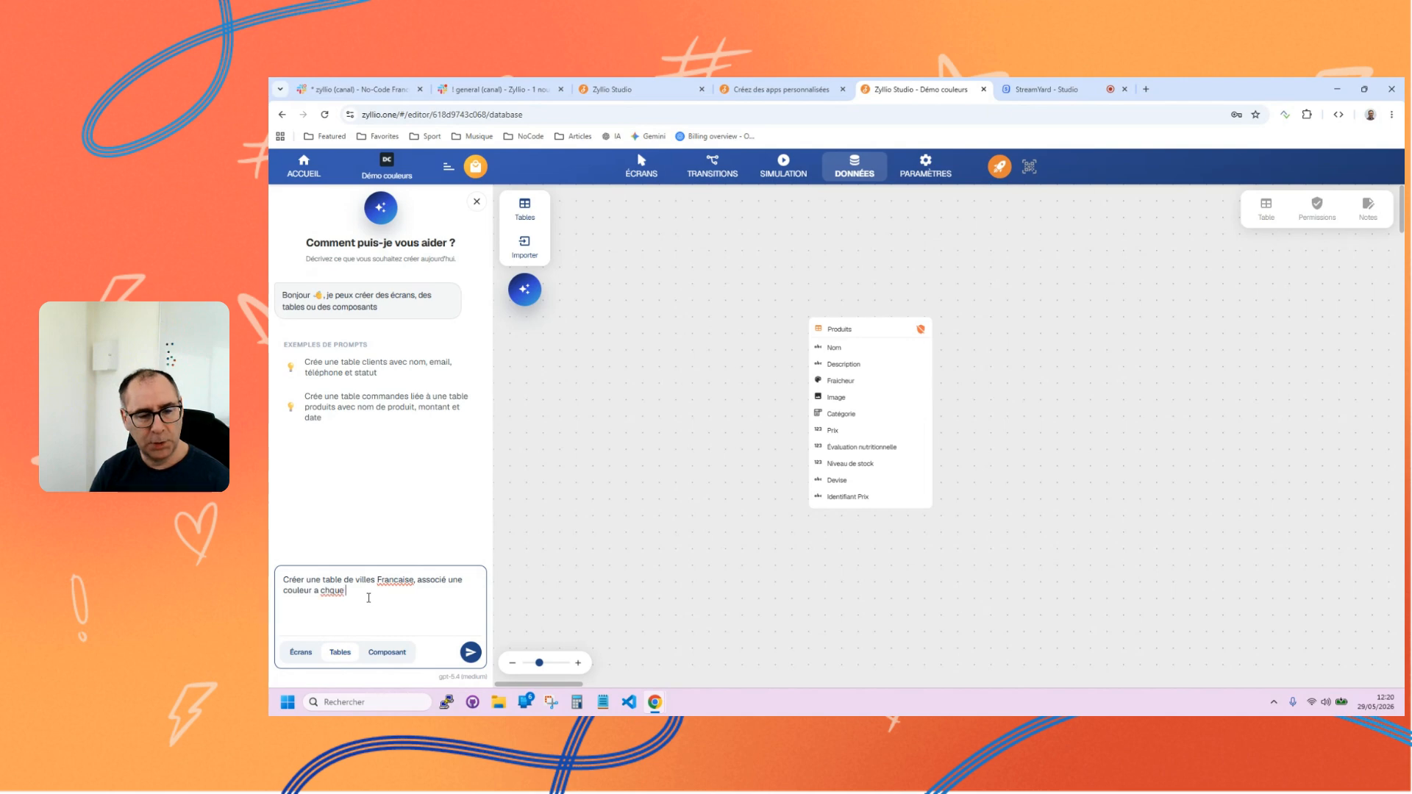
{"action": "type", "text": "ville"}
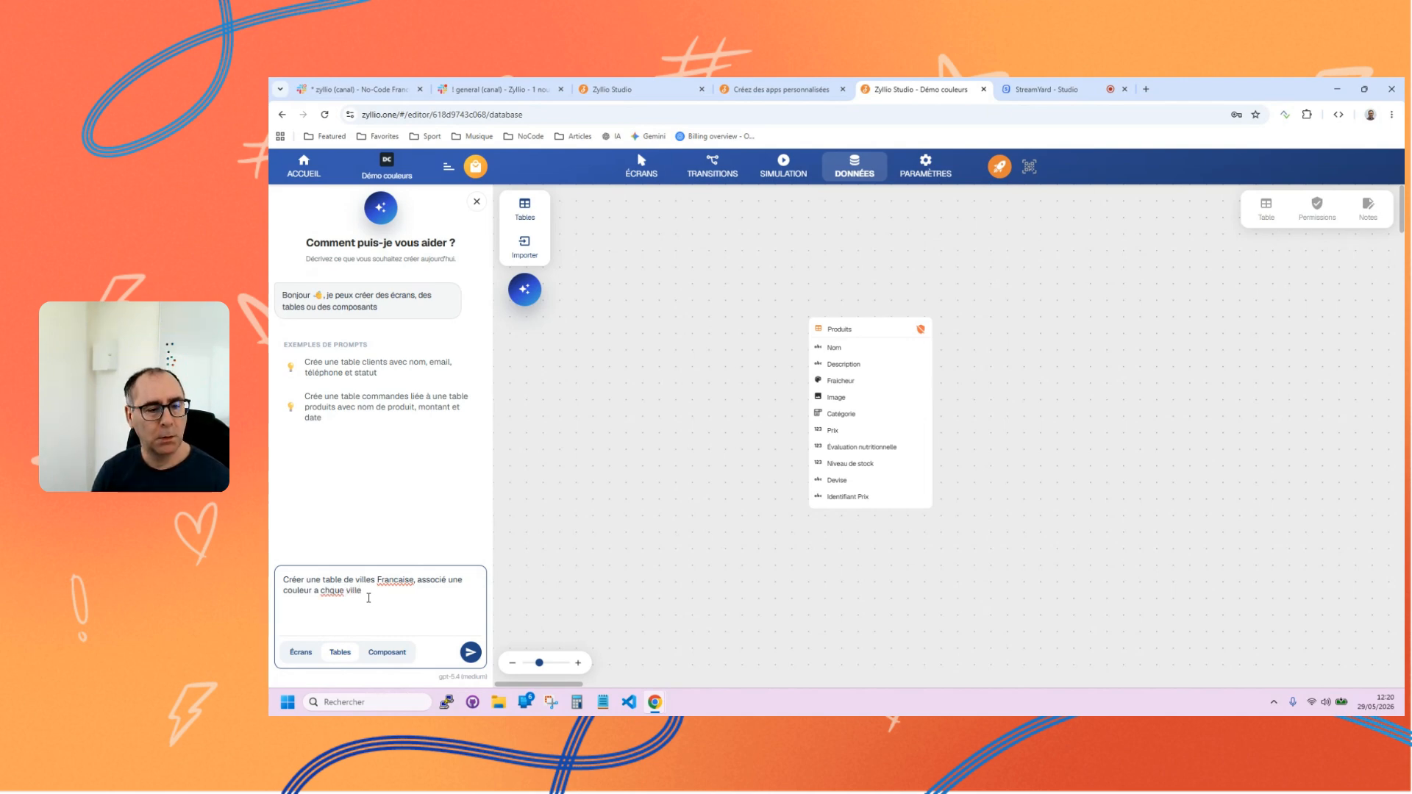
{"action": "type", "text": " (colonencou"}
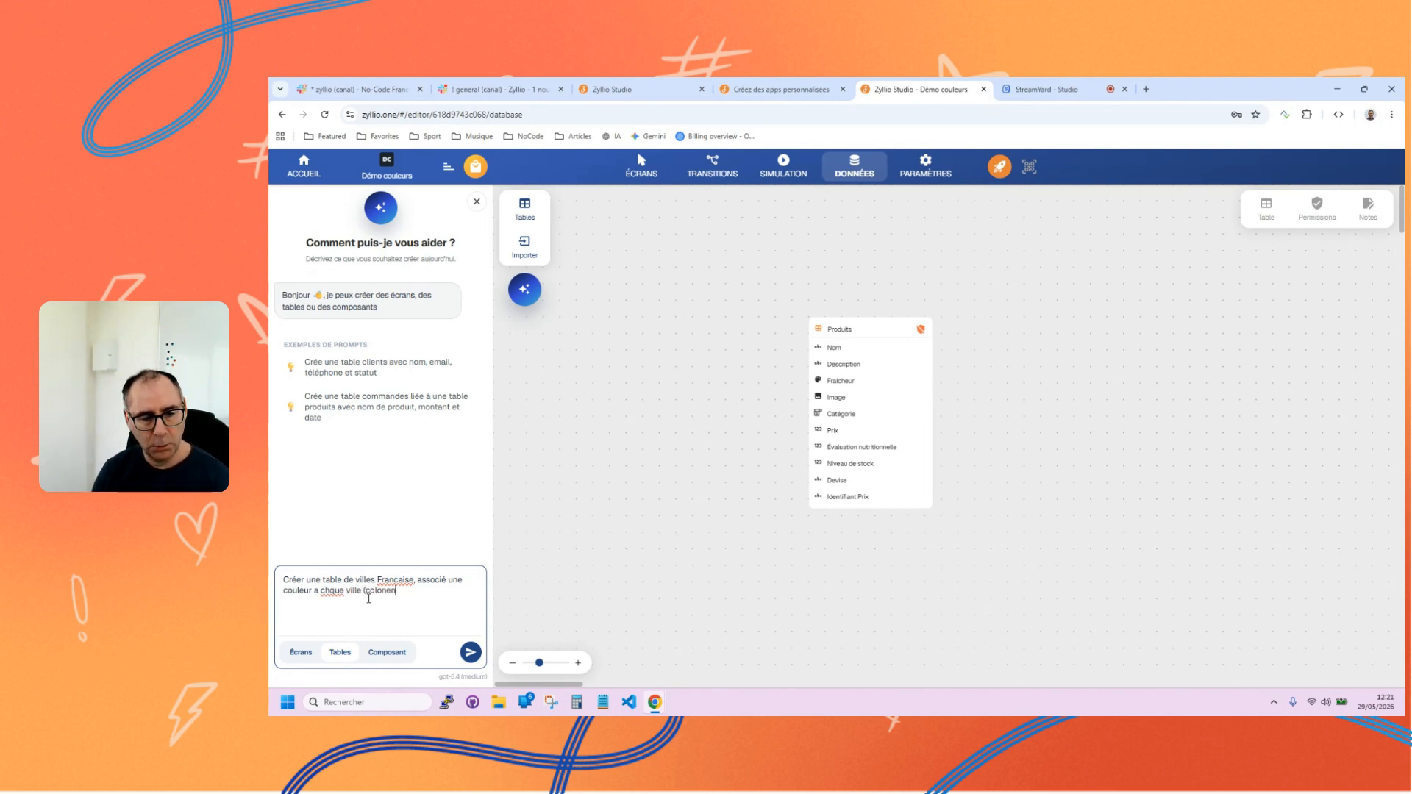
Complete the table prompt with "(colonne couleur)", correct the misspelled word to "chaque" and submit it to the AI assistant.
{"action": "key", "text": "BackSpace"}
{"action": "key", "text": "BackSpace"}
{"action": "key", "text": "BackSpace"}
{"action": "key", "text": "BackSpace"}
{"action": "key", "text": "BackSpace"}
{"action": "key", "text": "BackSpace"}
{"action": "key", "text": "BackSpace"}
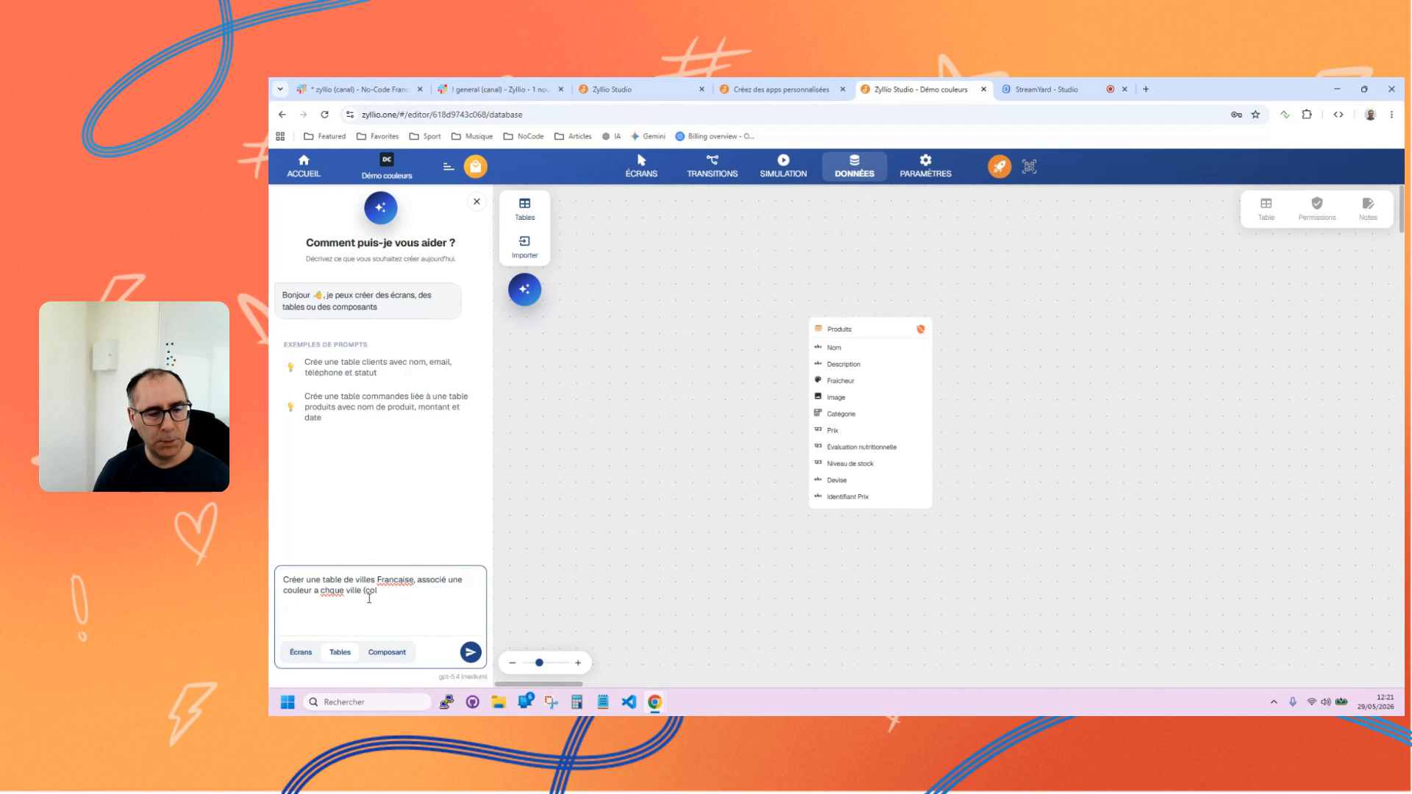
{"action": "type", "text": "onne couleur"}
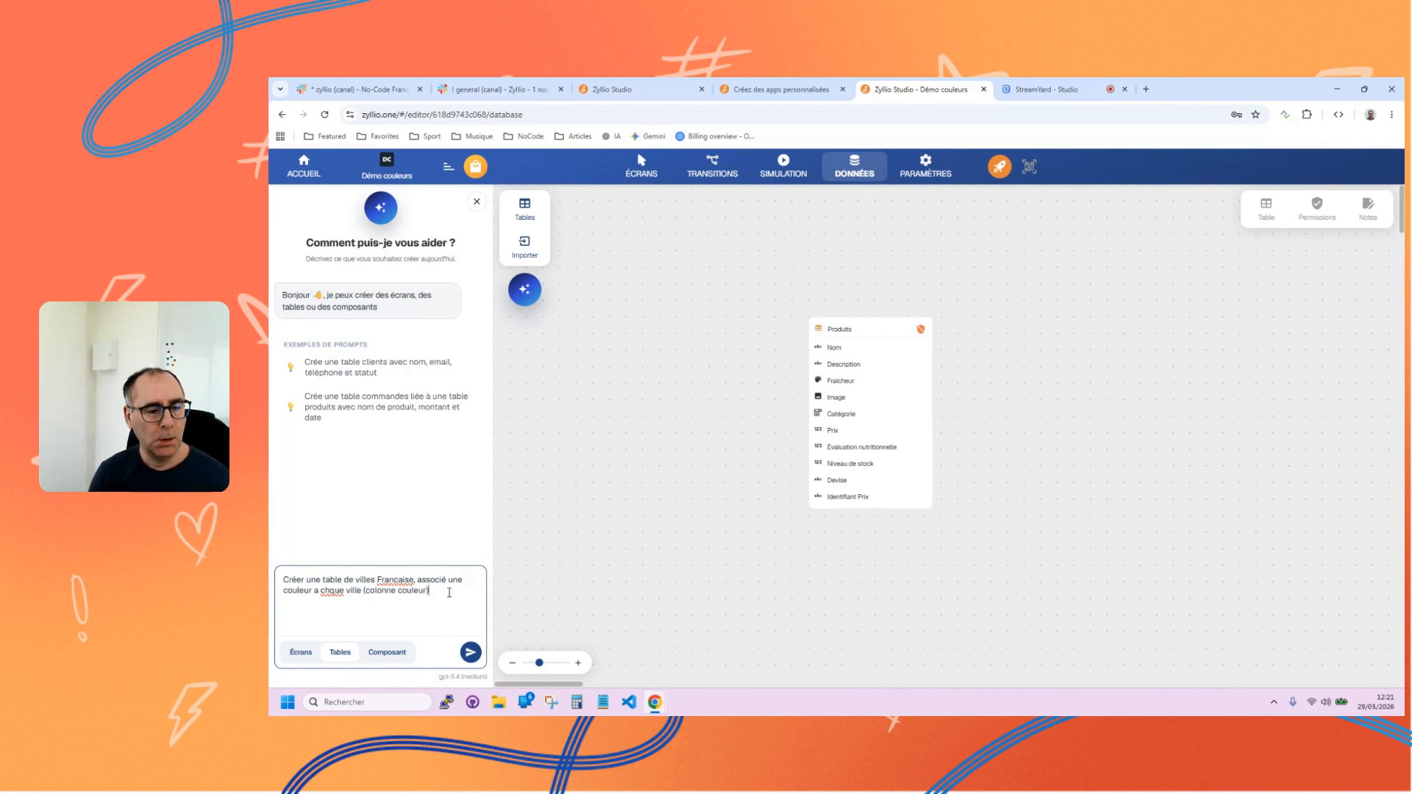
{"action": "left_click", "coordinate": [331, 590]}
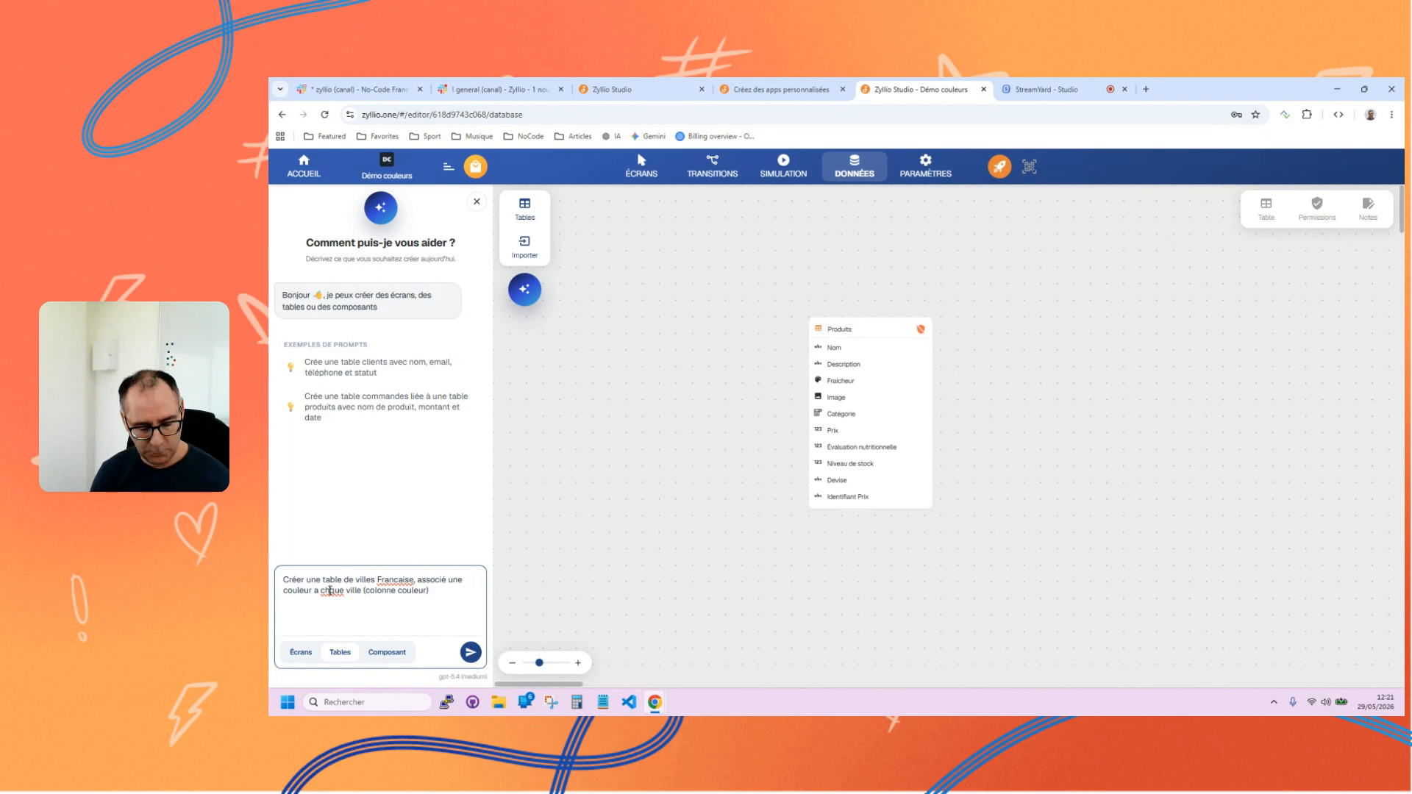
{"action": "type", "text": "a"}
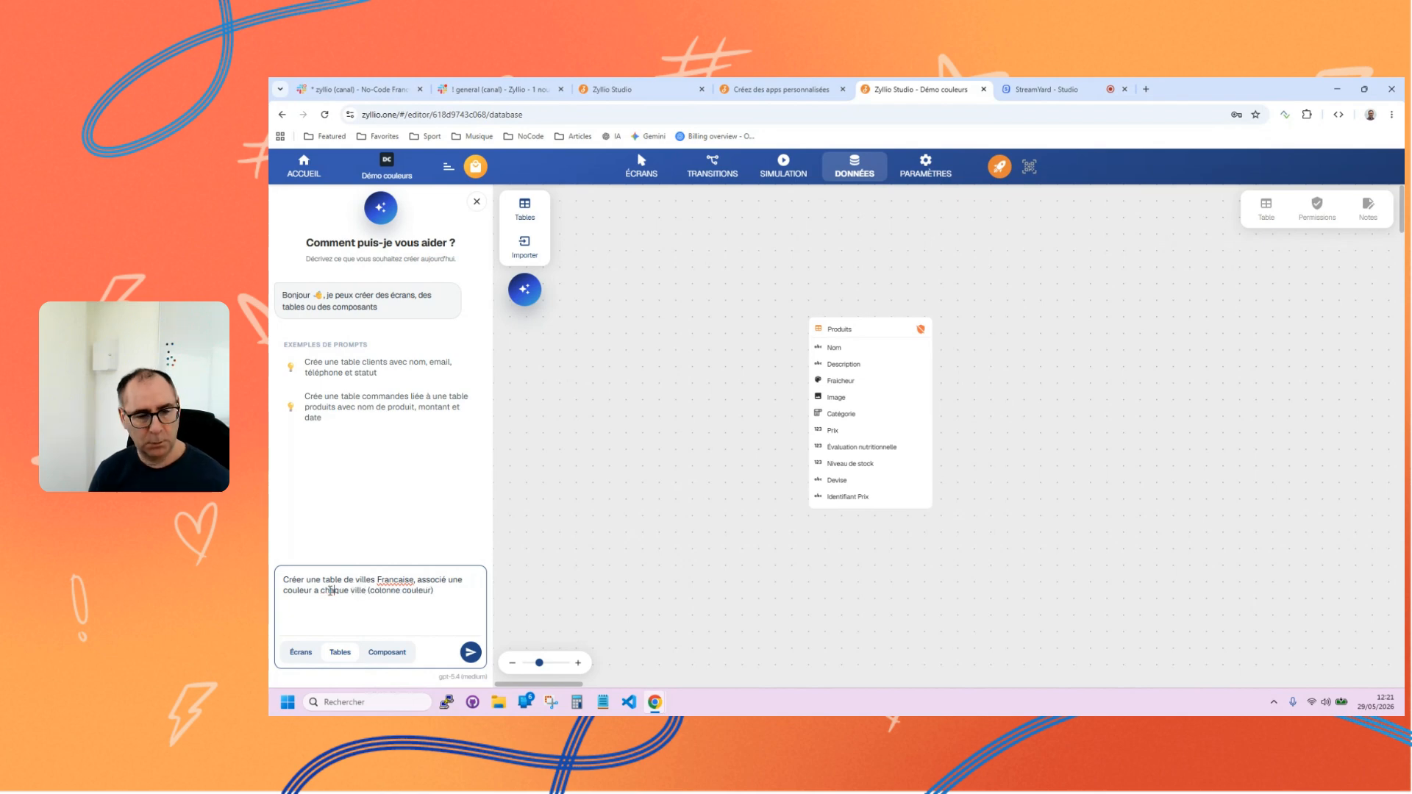
{"action": "left_click", "coordinate": [470, 655]}
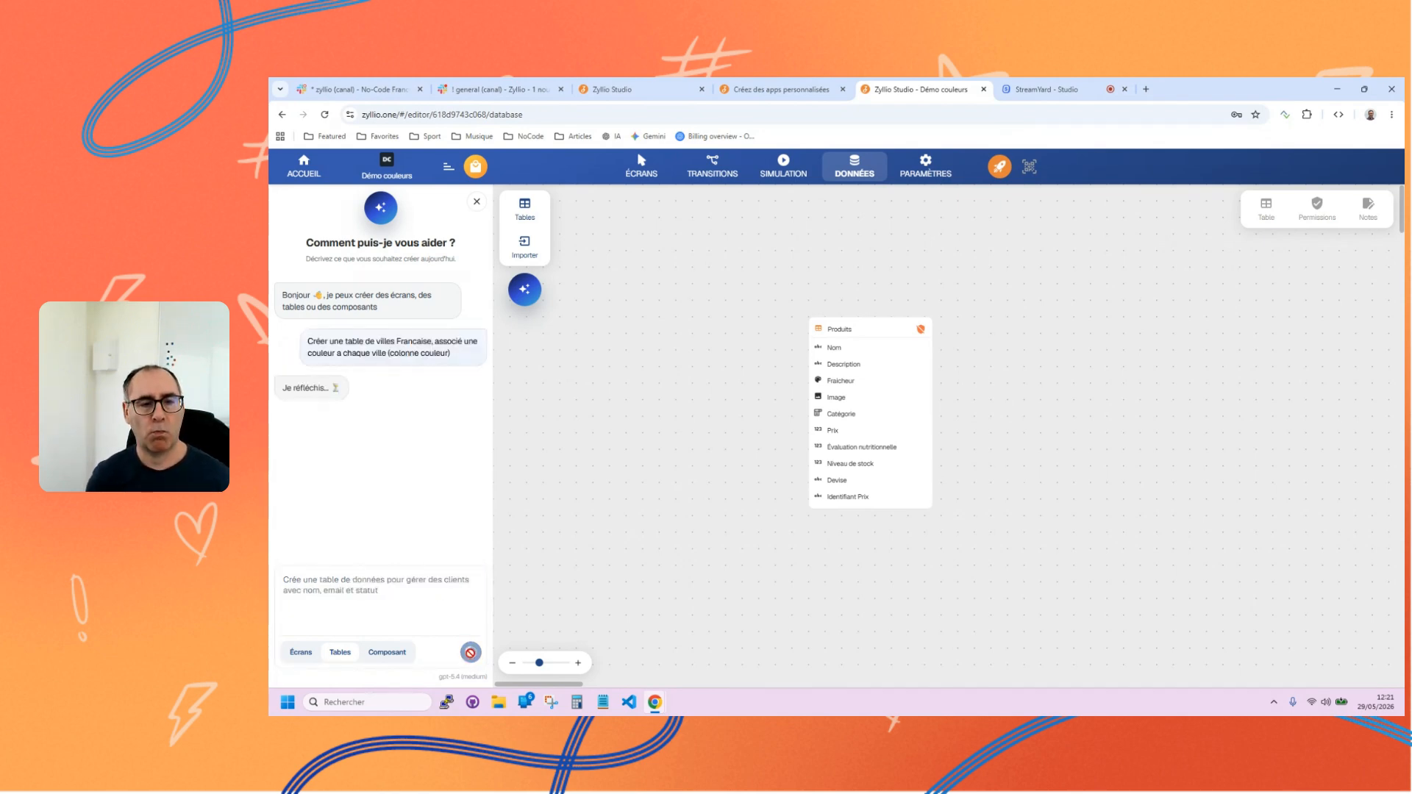
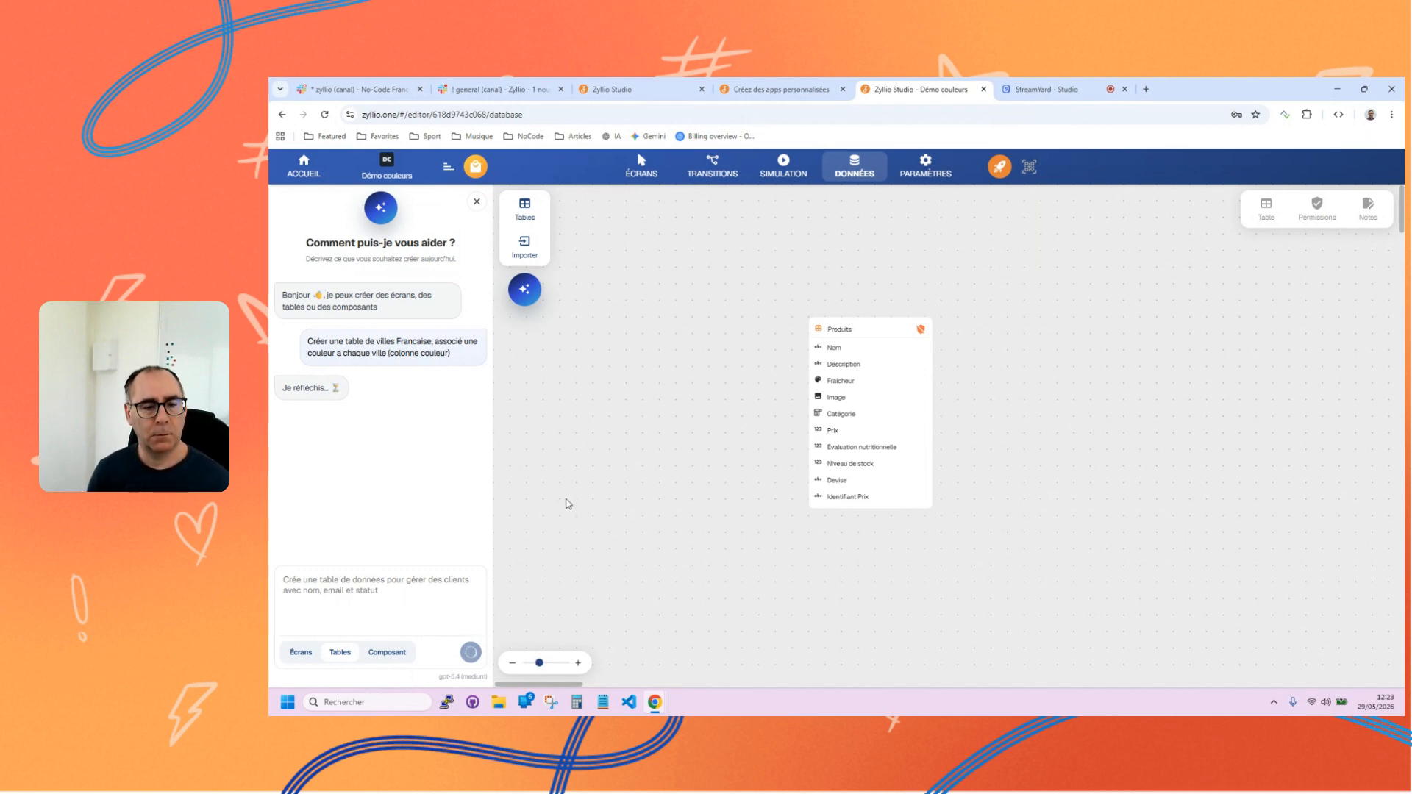
Add a blank standard table to the data canvas and name it Villes.
{"action": "left_click_drag", "start_coordinate": [568, 489], "coordinate": [605, 530]}
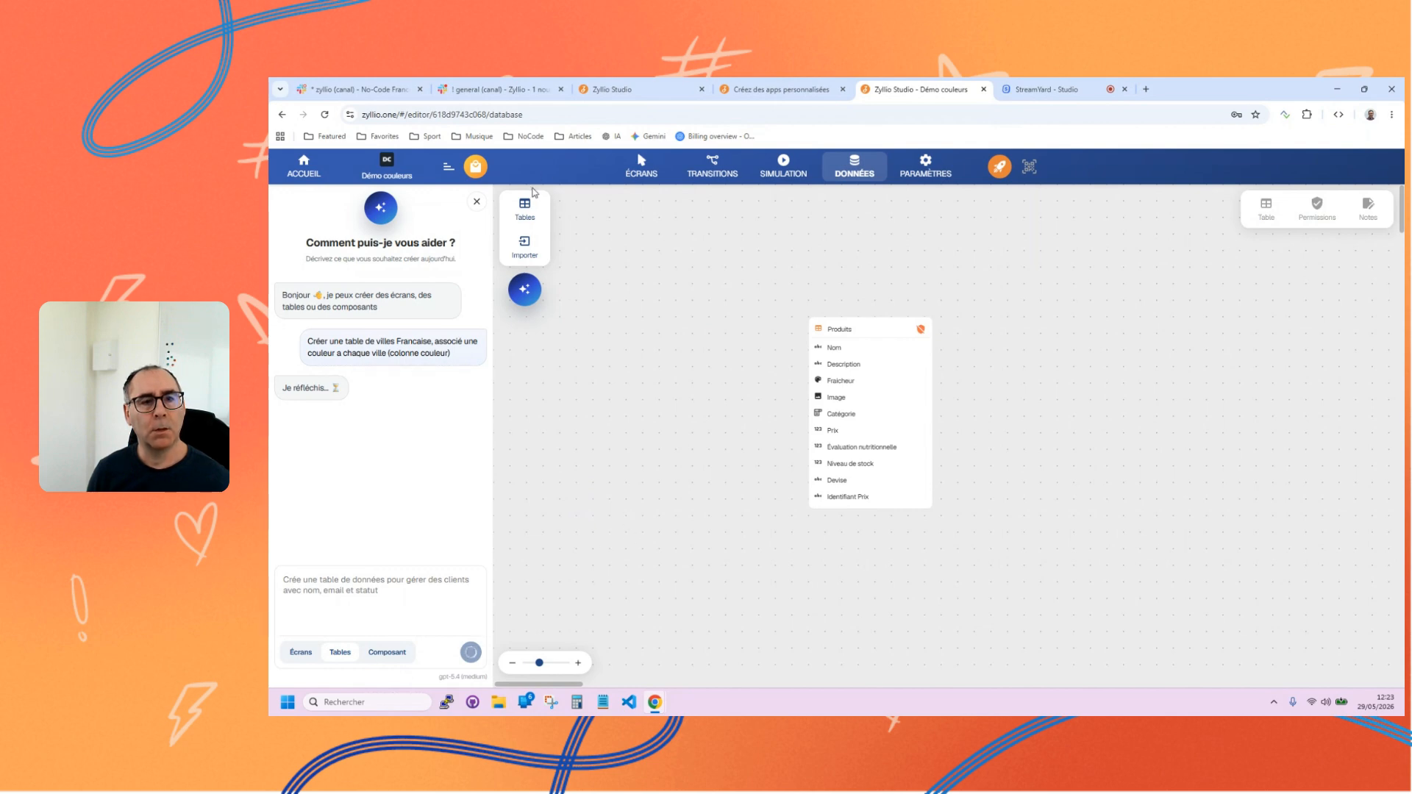
{"action": "left_click", "coordinate": [536, 214]}
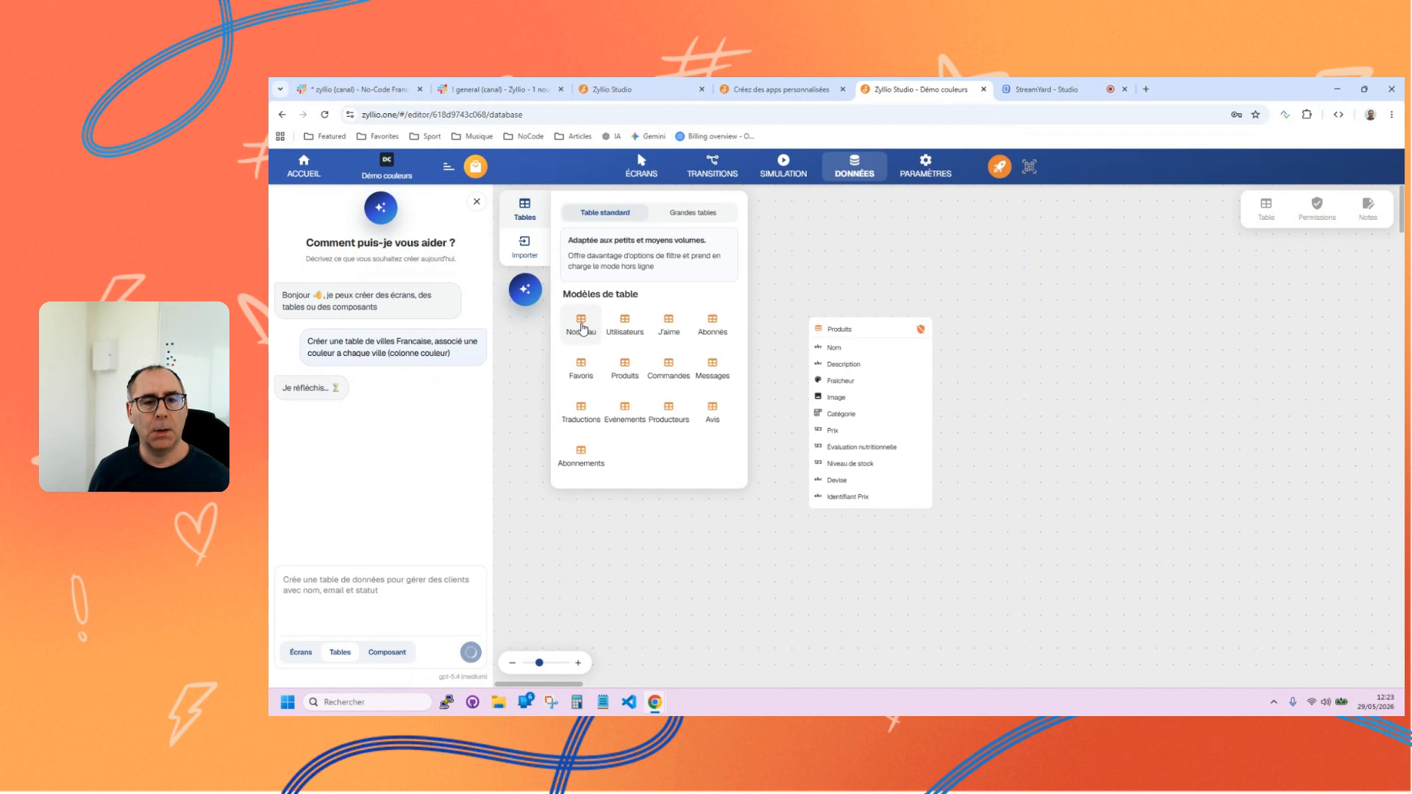
{"action": "left_click_drag", "start_coordinate": [581, 329], "coordinate": [662, 524]}
{"action": "left_click", "coordinate": [663, 525]}
{"action": "left_click", "coordinate": [664, 527]}
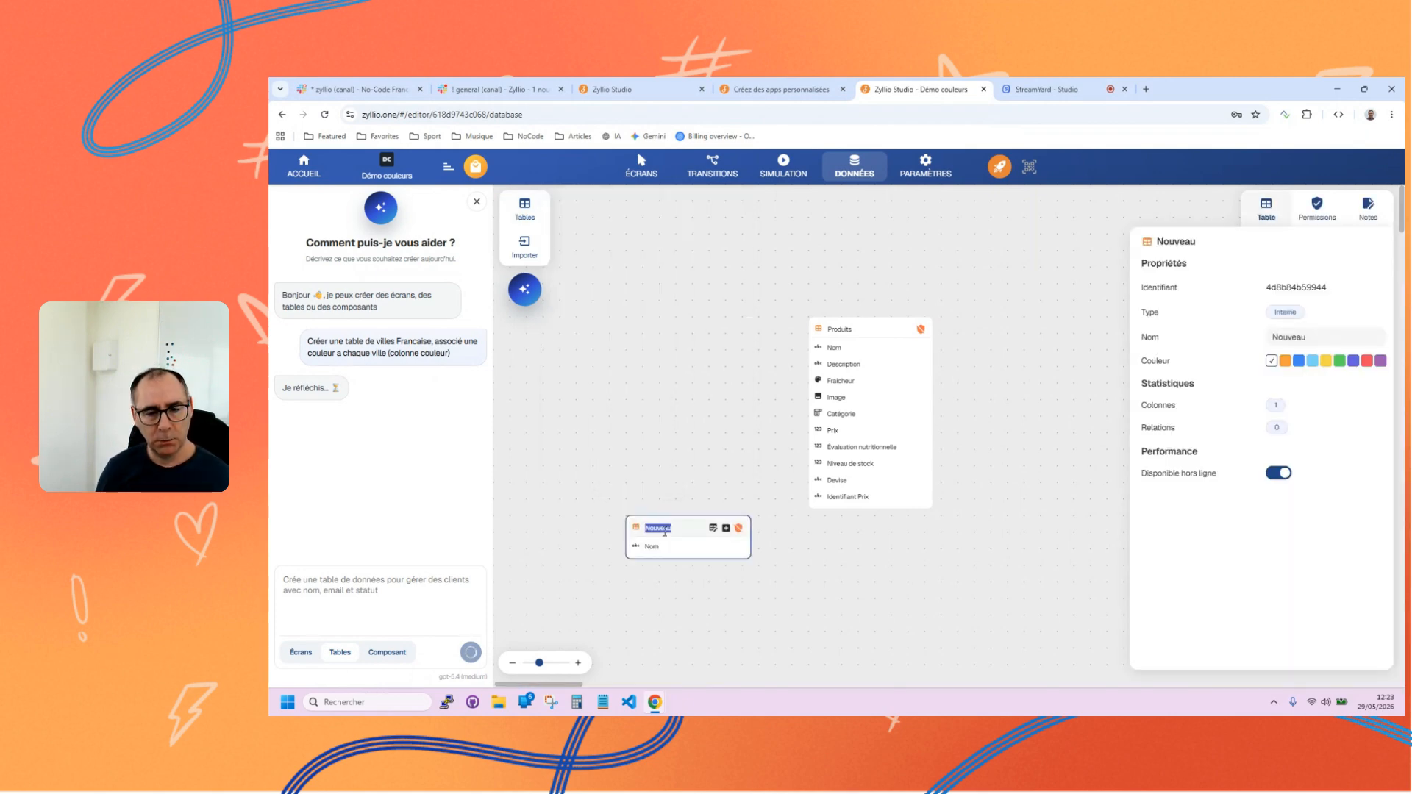
{"action": "type", "text": "Villes"}
{"action": "key", "text": "Tab"}
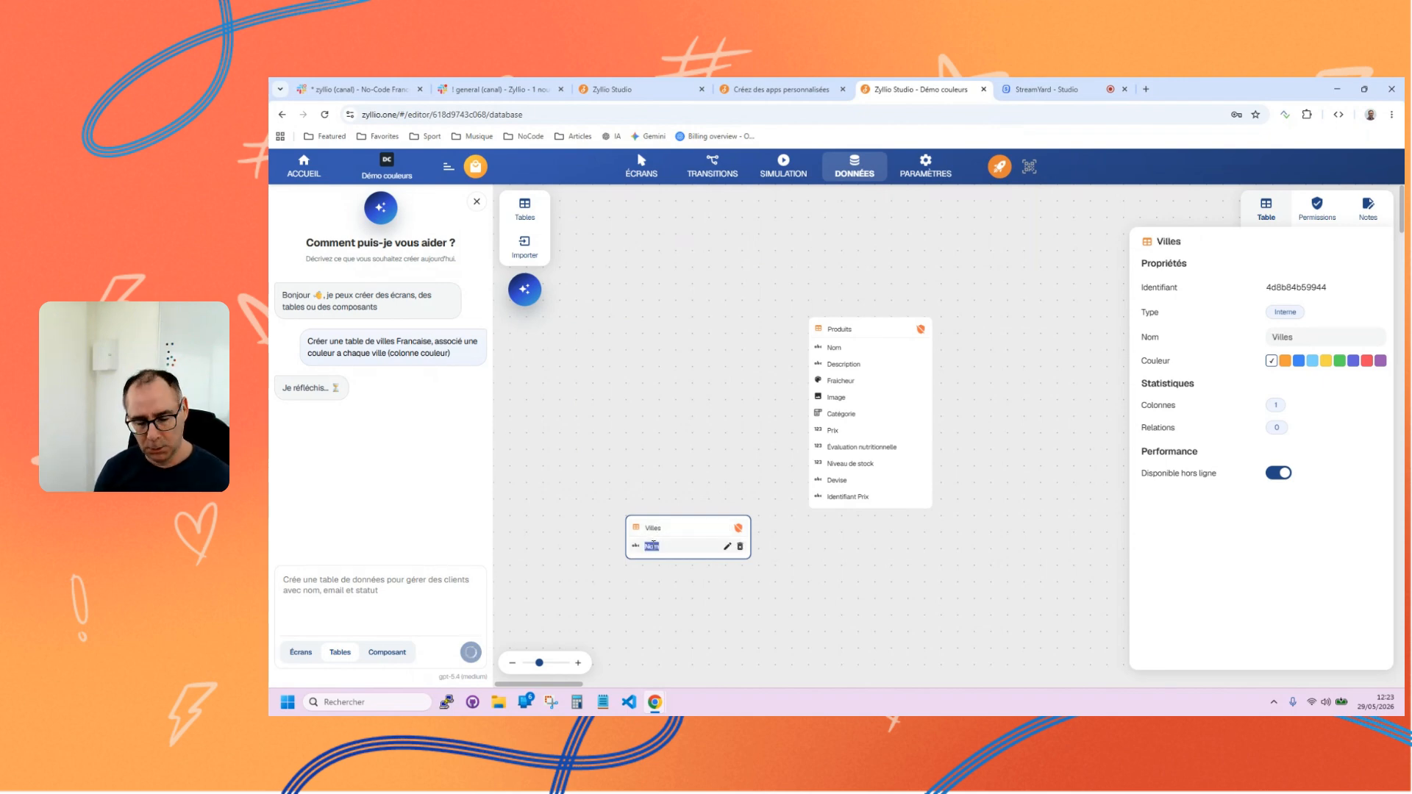
Try twice to show the Villes table's data, close the data editor each time, and reload the page.
{"action": "left_click", "coordinate": [718, 530]}
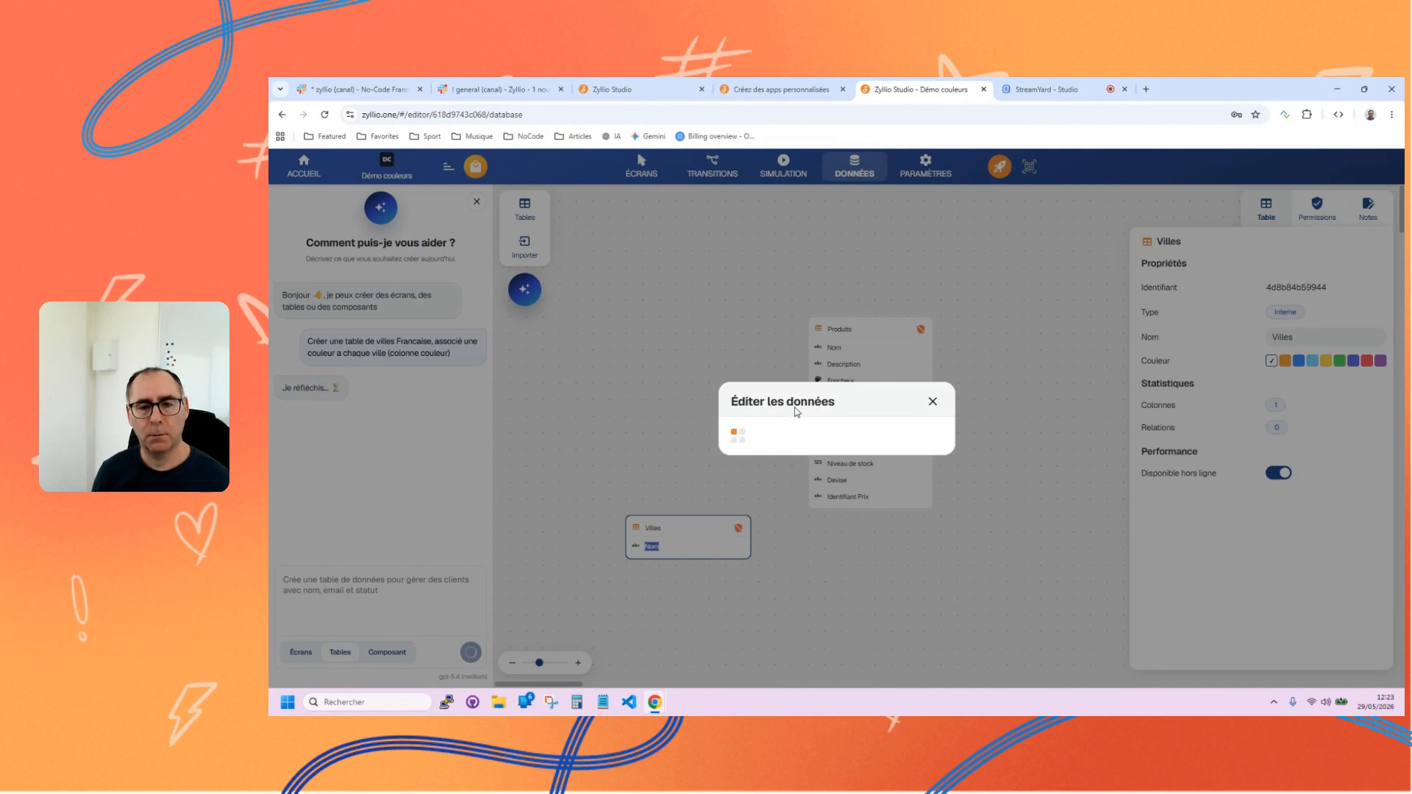
{"action": "left_click", "coordinate": [933, 403]}
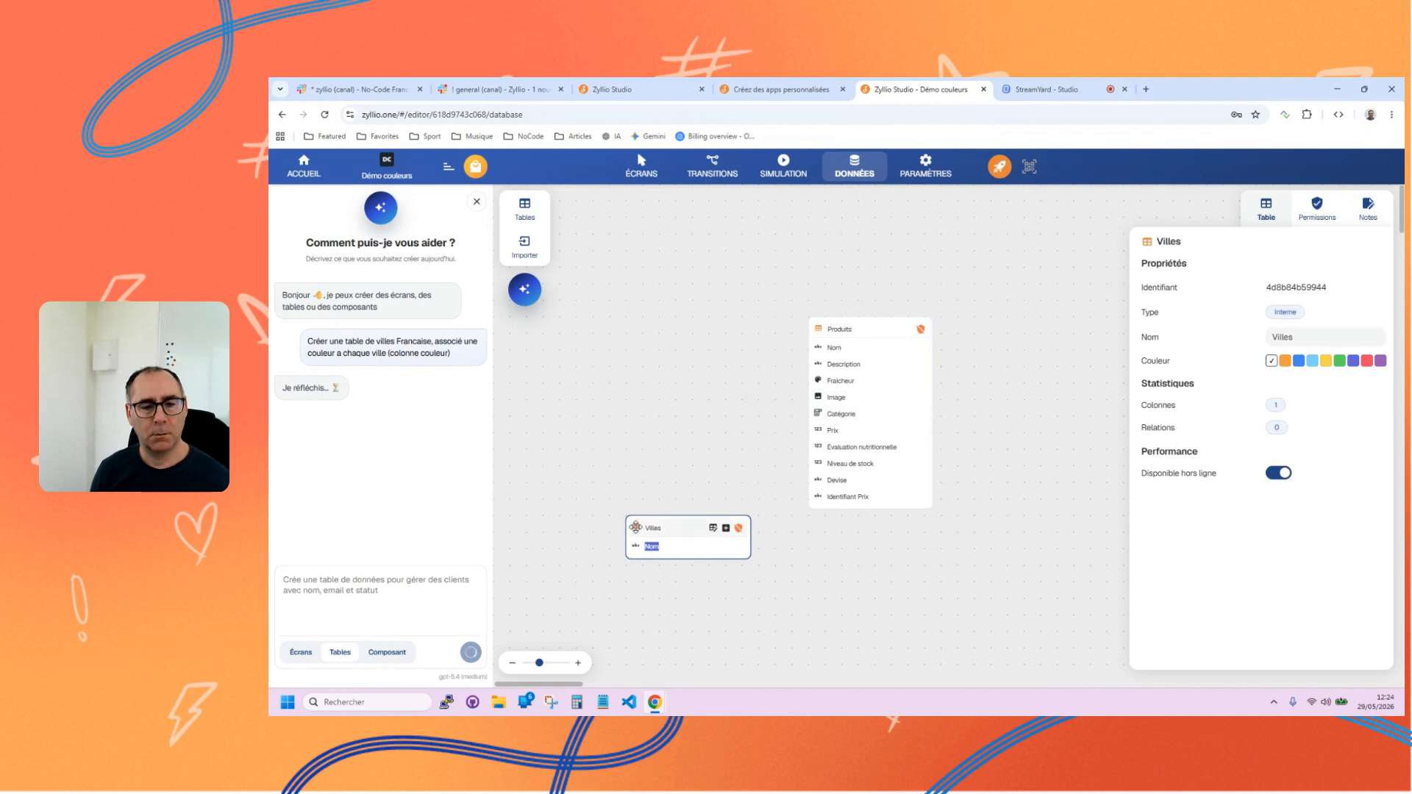
{"action": "left_click", "coordinate": [711, 528]}
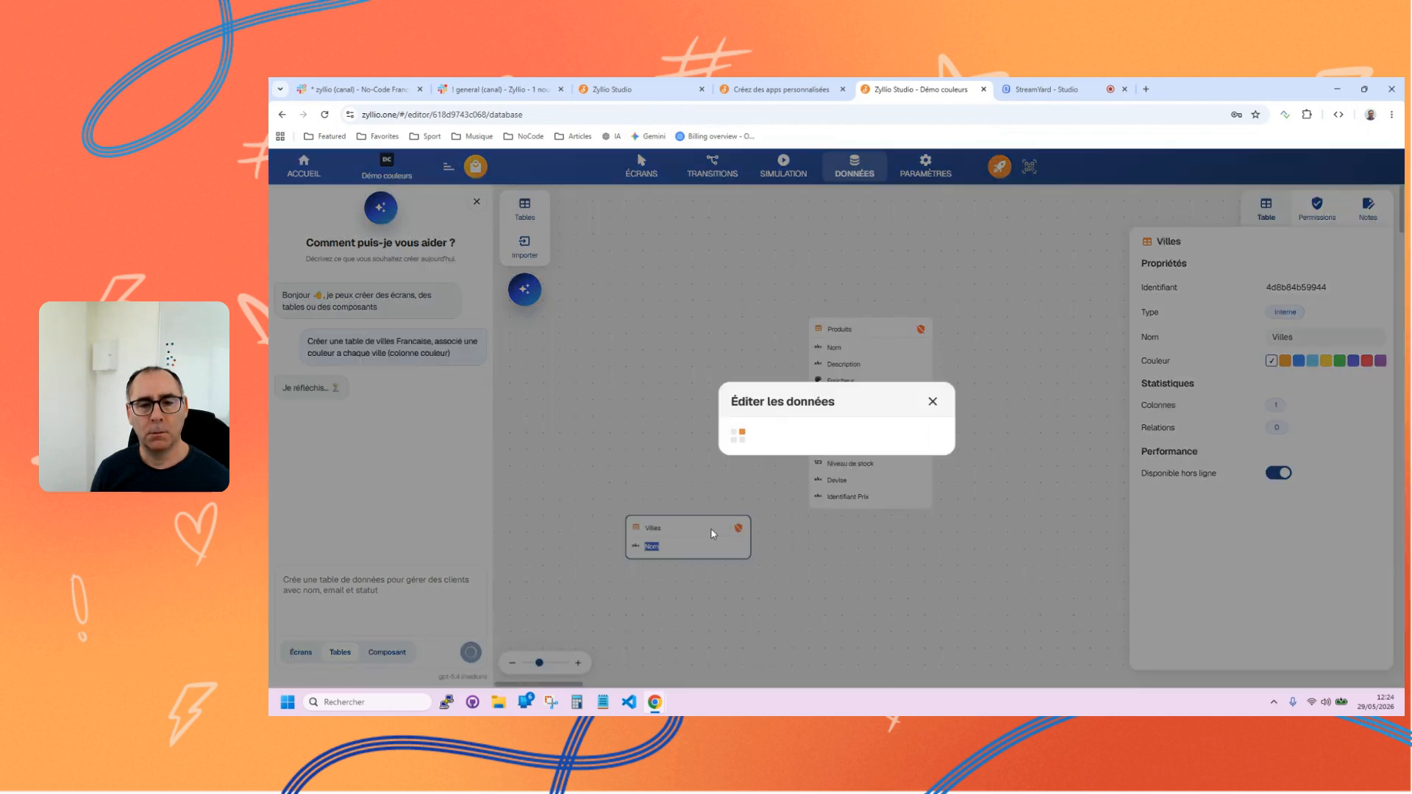
{"action": "left_click", "coordinate": [932, 403]}
{"action": "left_click", "coordinate": [670, 459]}
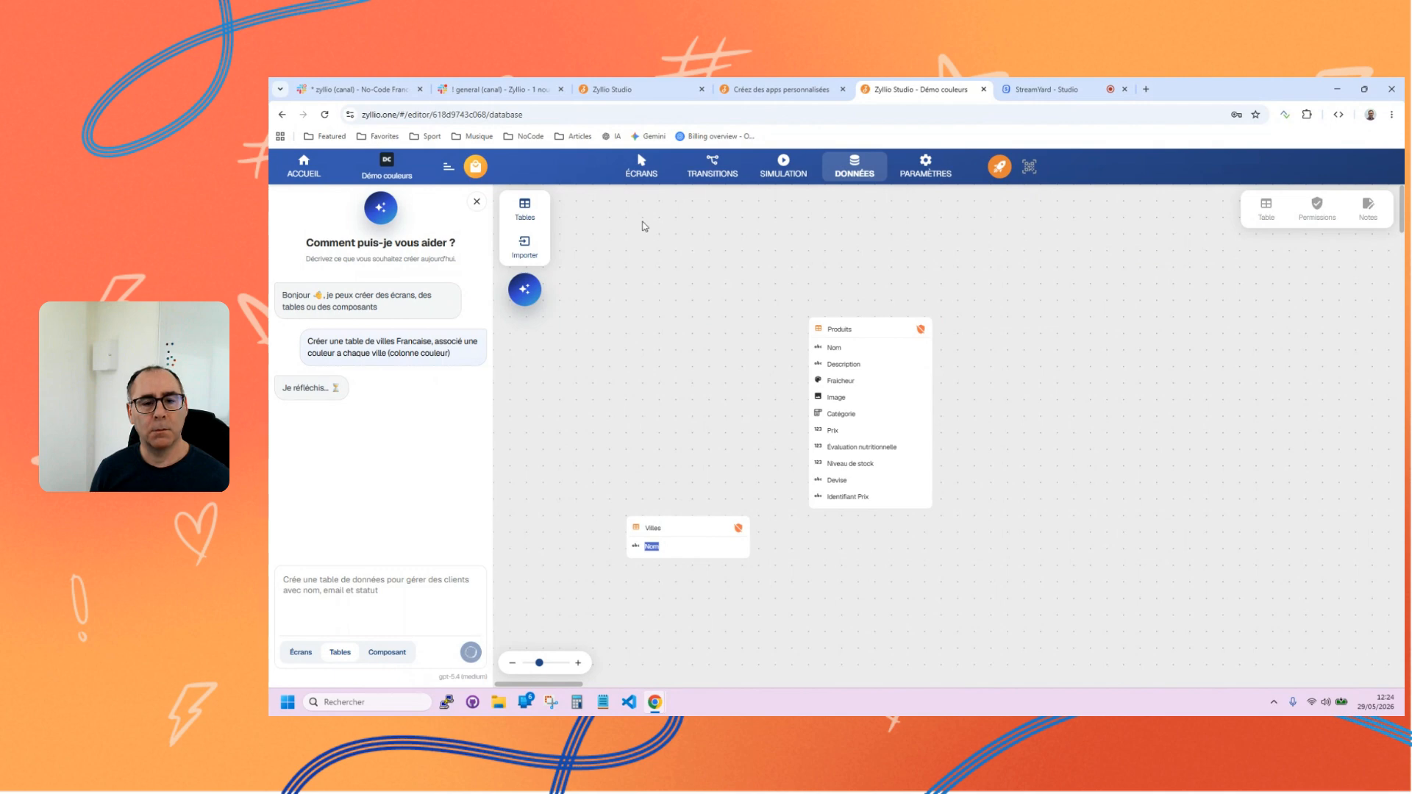
{"action": "left_click", "coordinate": [325, 114]}
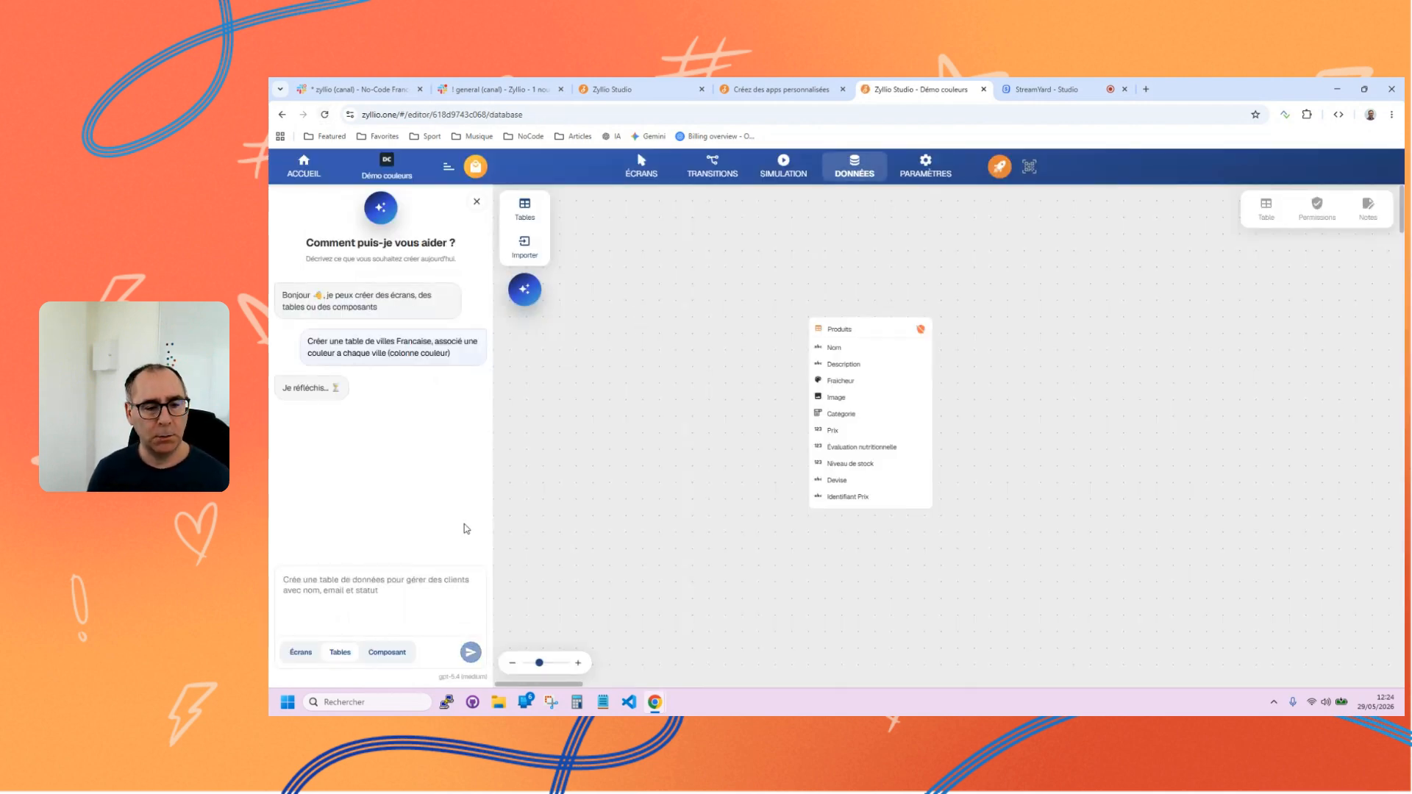
Add a blank standard table named Villes to the data canvas and place it beside the Produits table.
{"action": "left_click", "coordinate": [824, 329]}
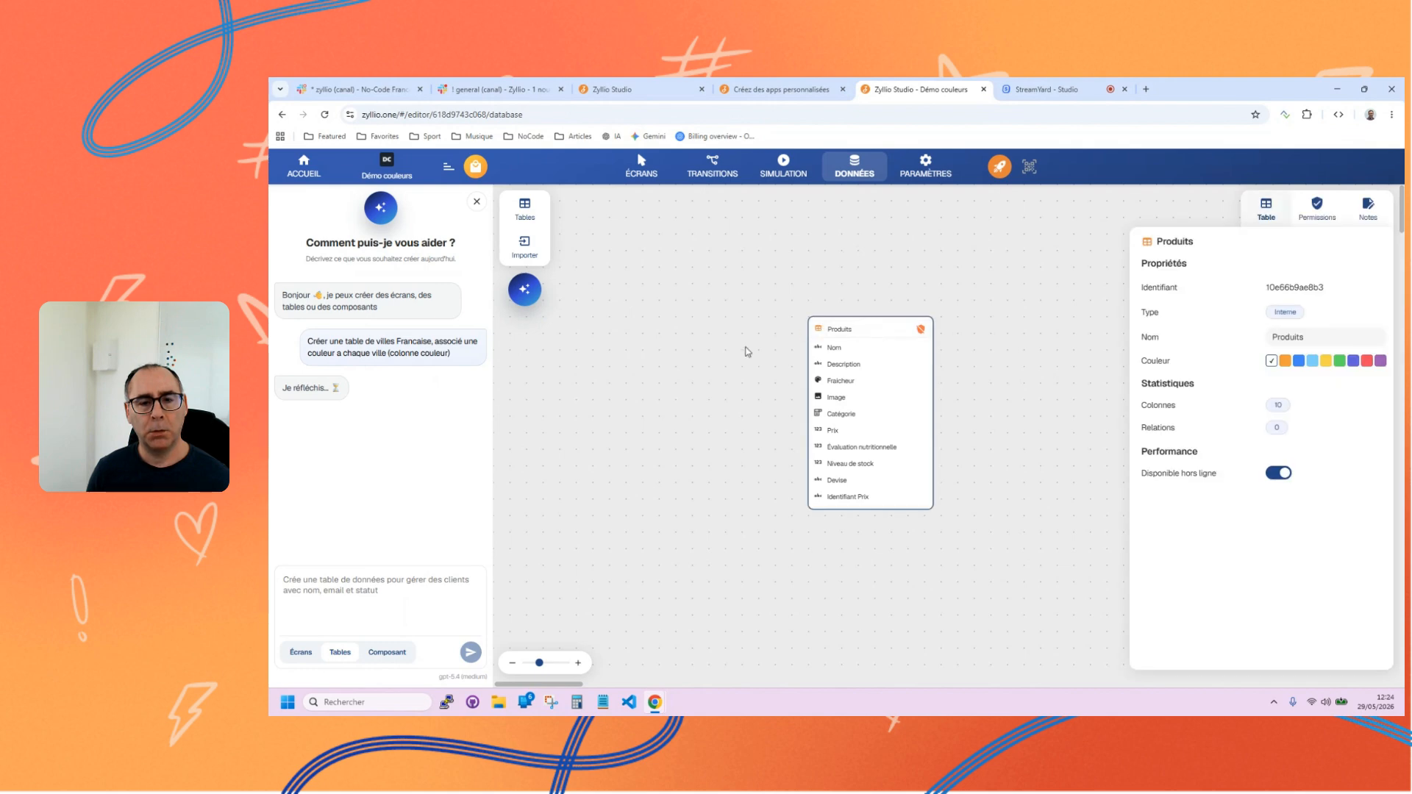
{"action": "left_click", "coordinate": [525, 208]}
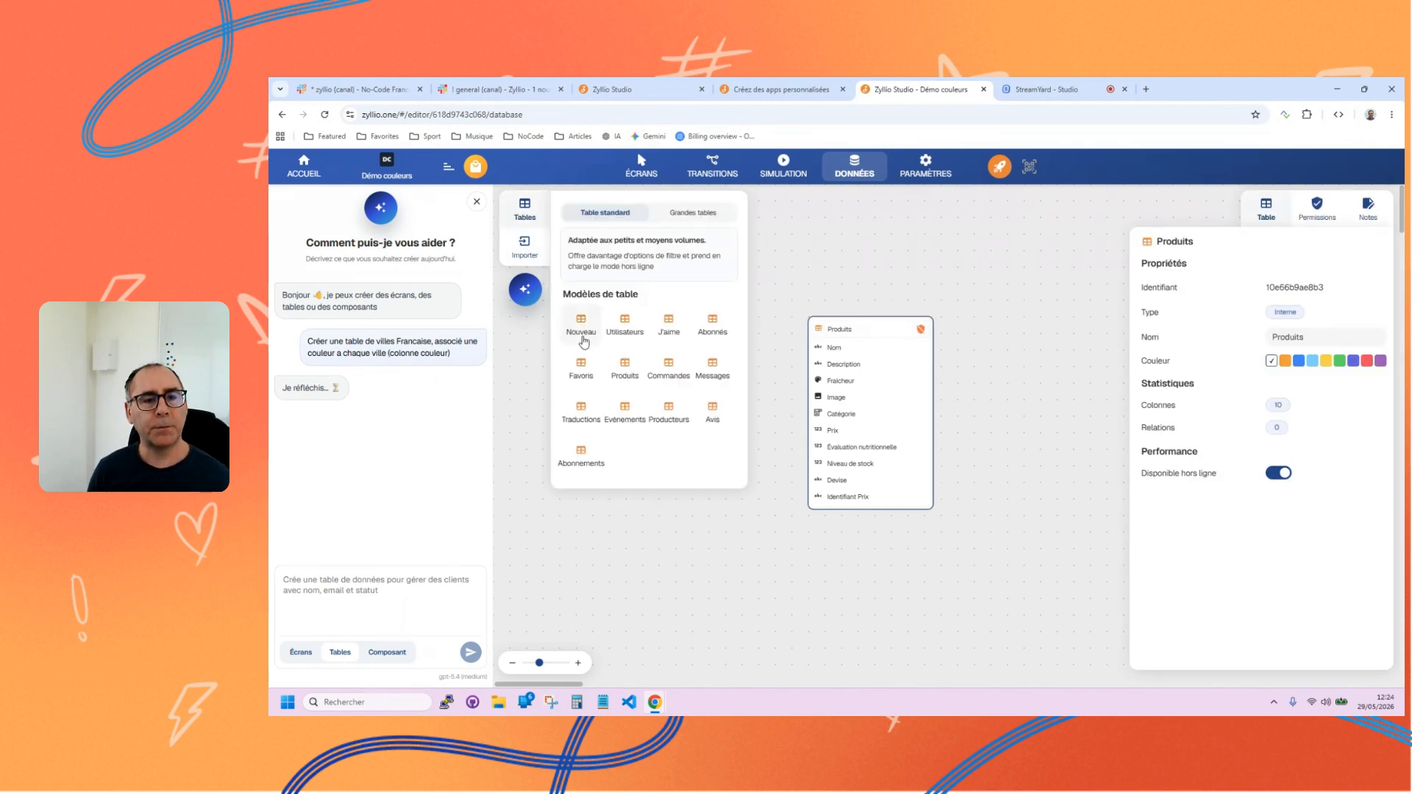
{"action": "left_click_drag", "start_coordinate": [580, 324], "coordinate": [724, 581]}
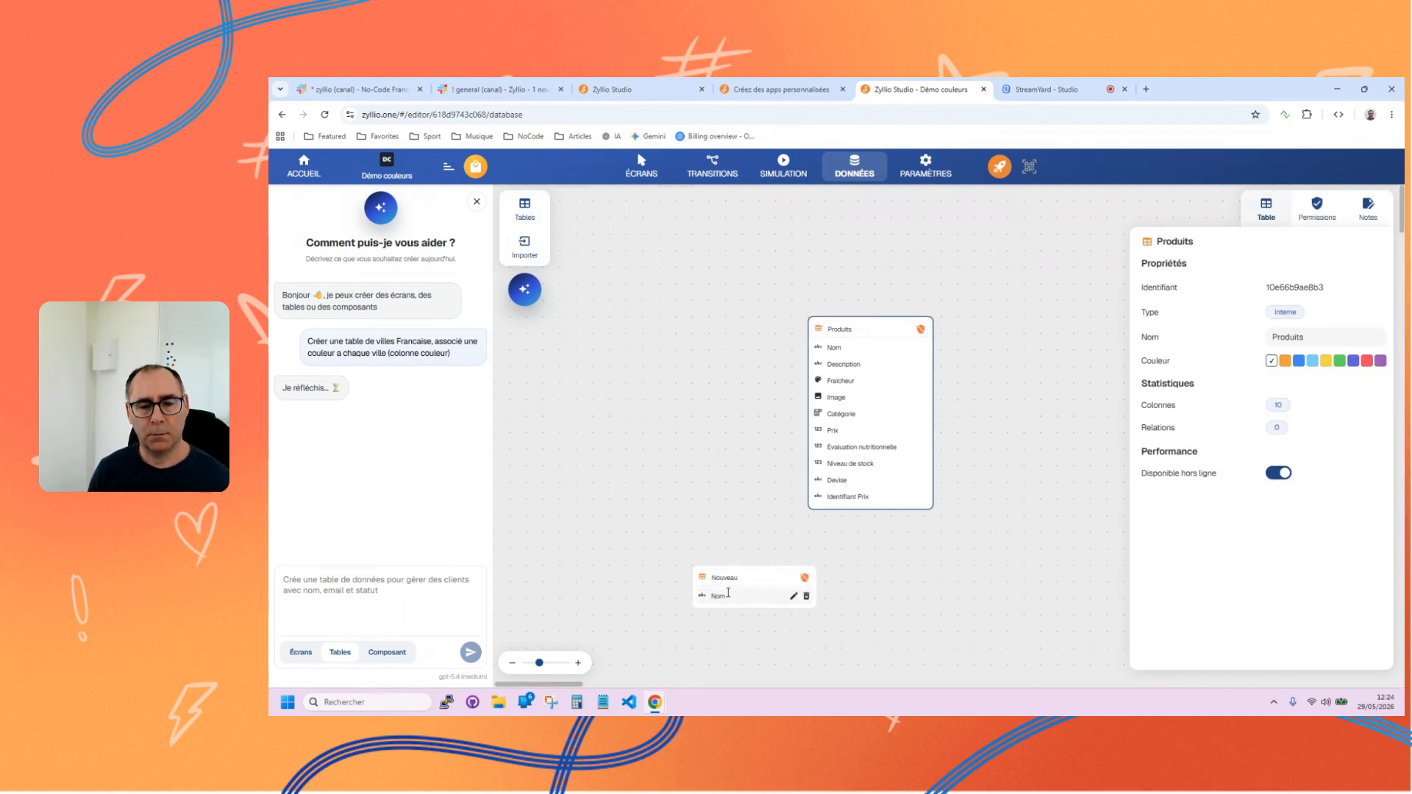
{"action": "double_click", "coordinate": [735, 579]}
{"action": "type", "text": "vi"}
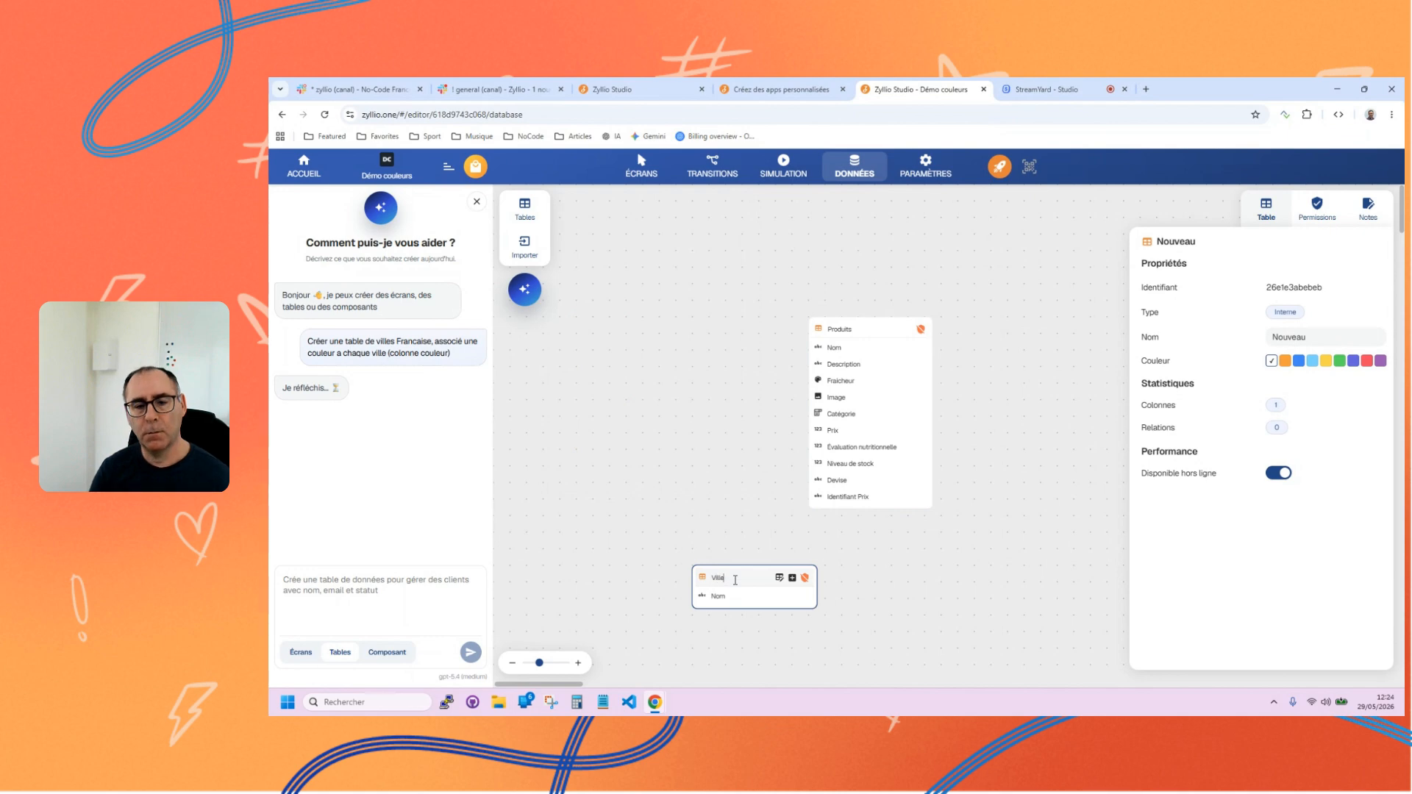
{"action": "left_click_drag", "start_coordinate": [722, 577], "coordinate": [623, 361]}
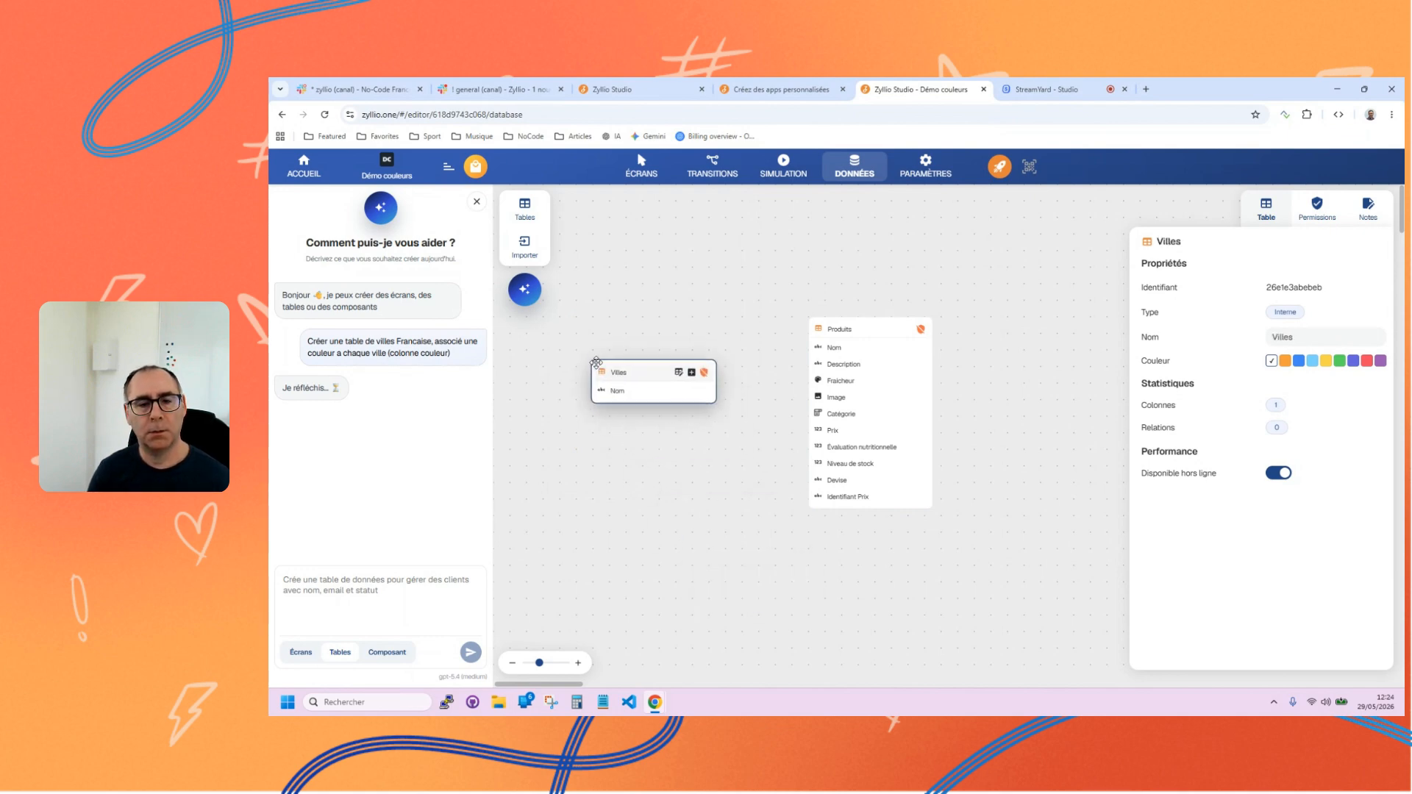
Enter the rows Paris and Bordeaux in the Villes table's Nom column and close the data editor.
{"action": "left_click", "coordinate": [680, 363]}
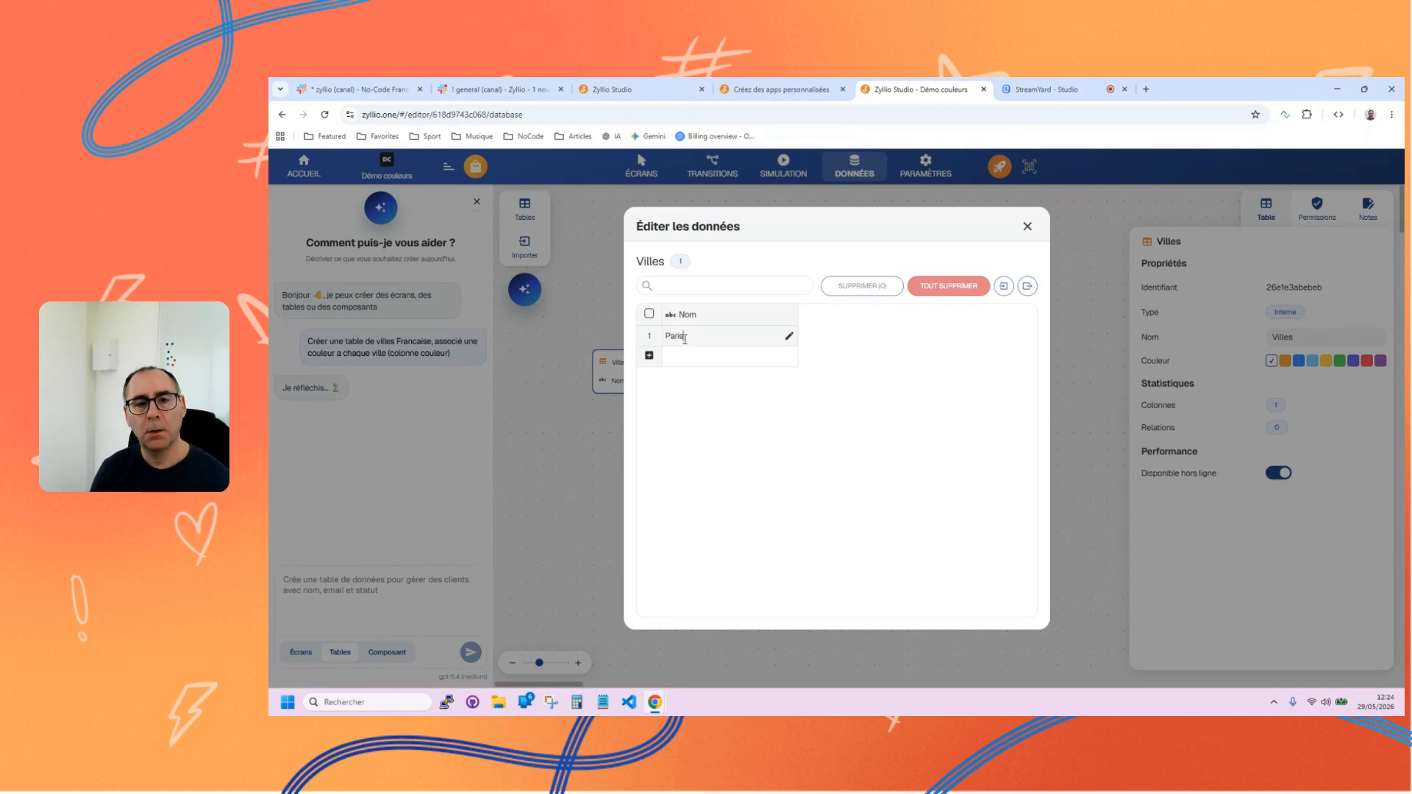
{"action": "left_click", "coordinate": [685, 358]}
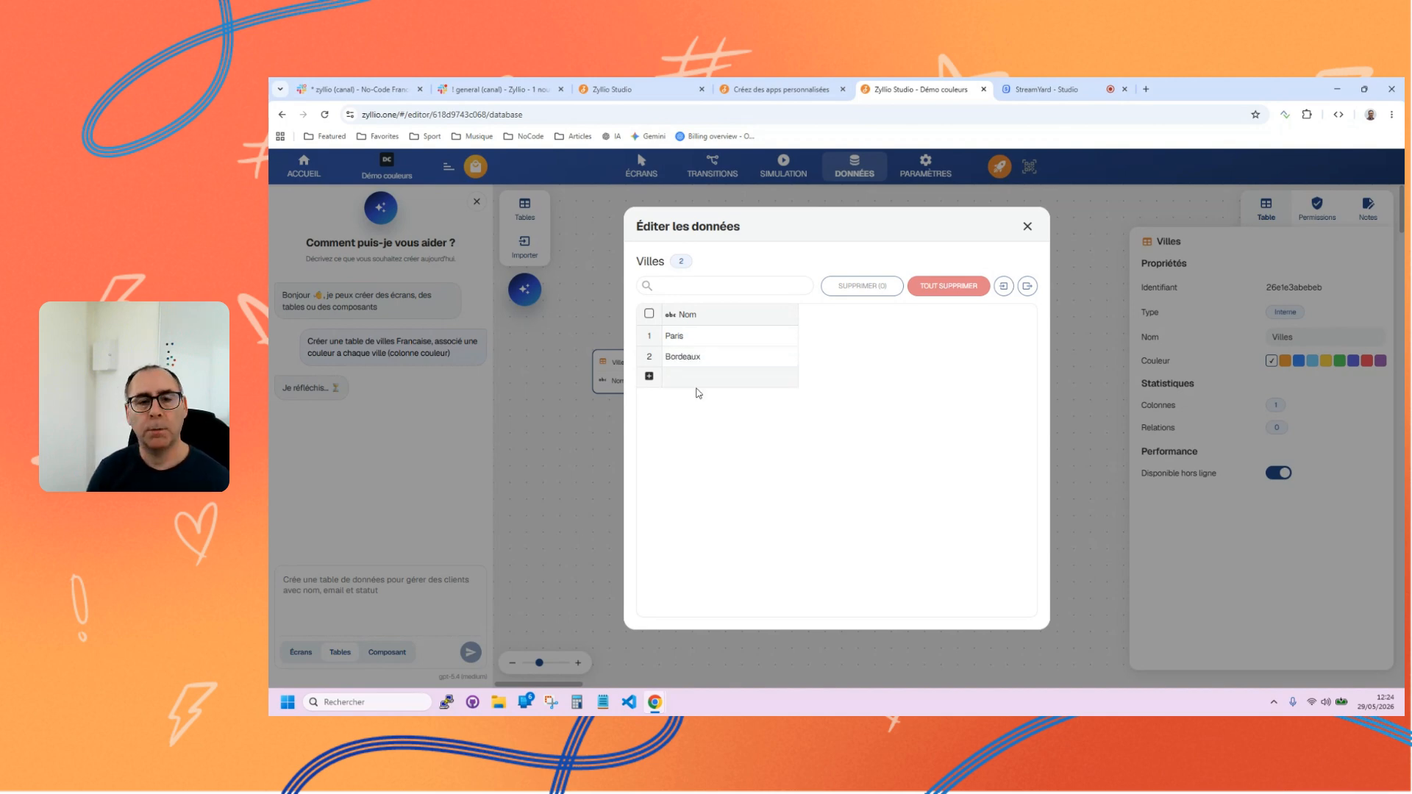
{"action": "left_click", "coordinate": [1027, 226]}
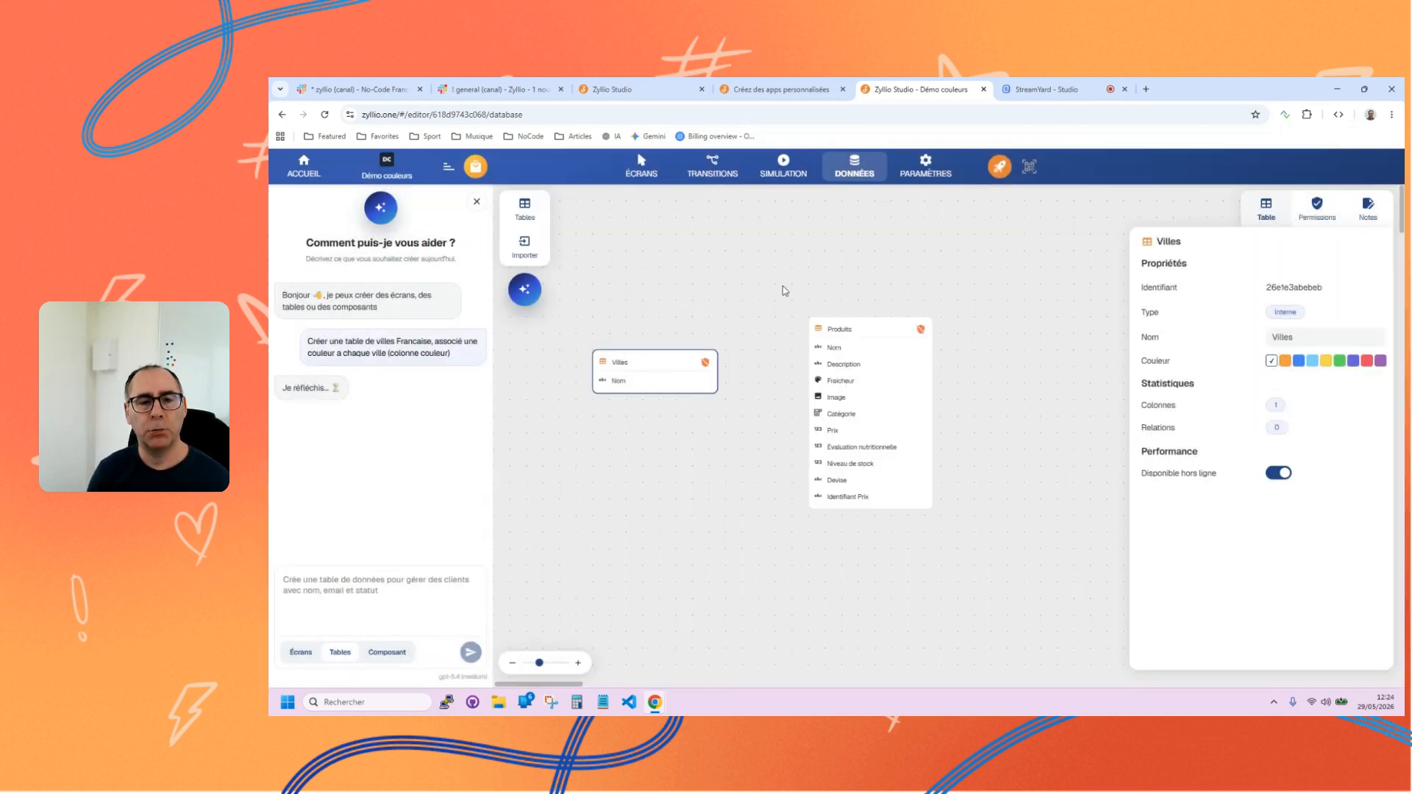
Add a column named Couleur with the type Couleur to the Villes table.
{"action": "left_click", "coordinate": [695, 366]}
{"action": "left_click", "coordinate": [731, 370]}
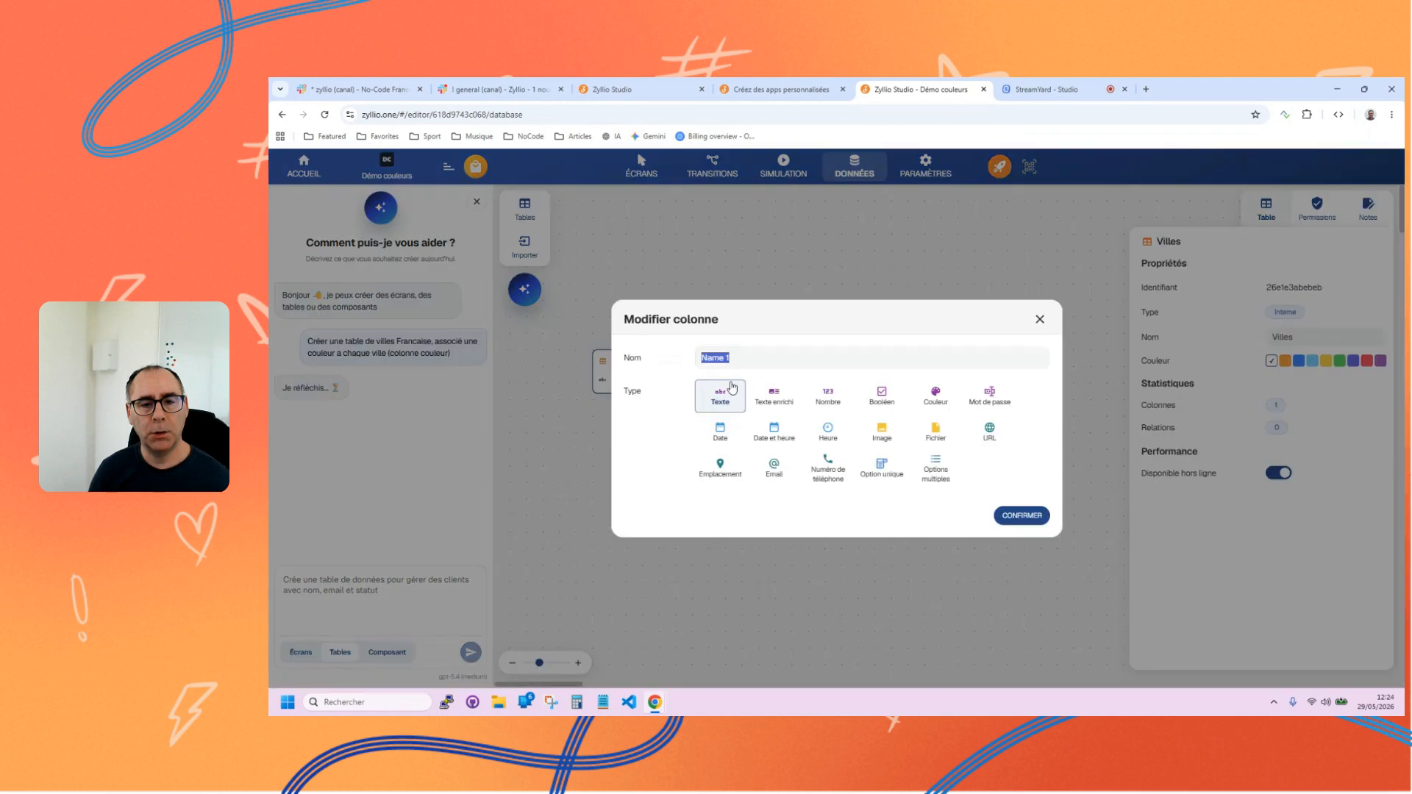
{"action": "type", "text": "Couleur"}
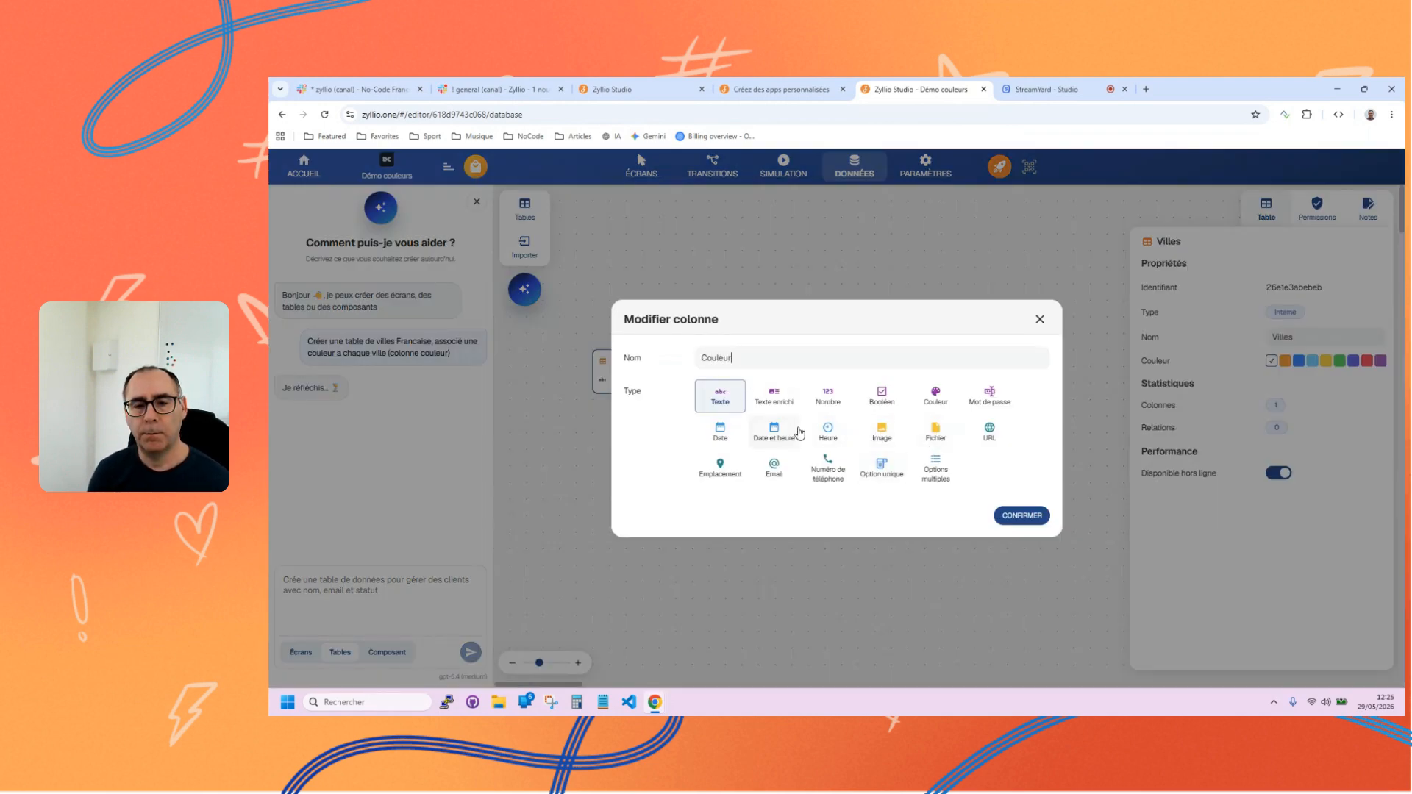
{"action": "left_click", "coordinate": [935, 395]}
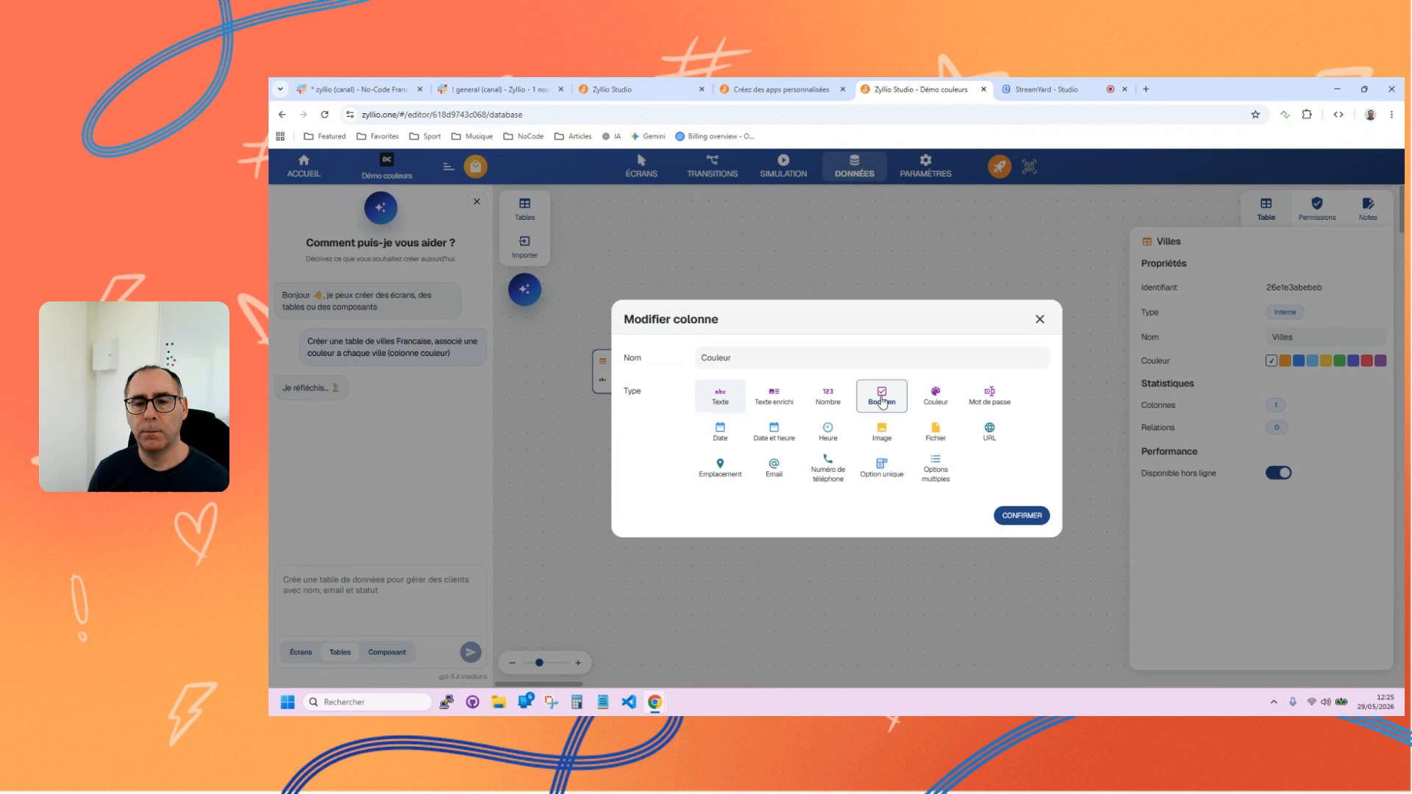
{"action": "left_click", "coordinate": [1007, 516]}
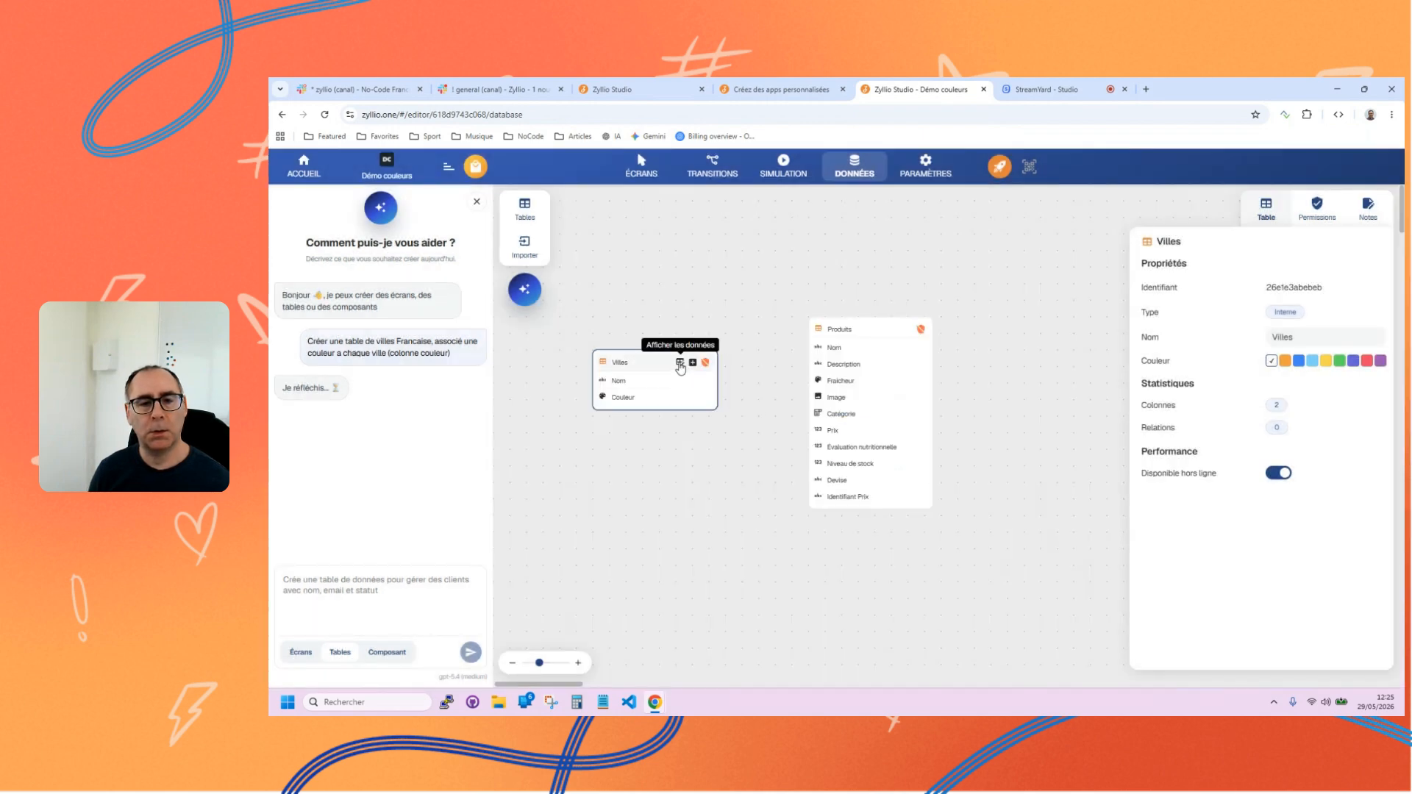
In the Villes data, set the Couleur value of Paris to the dark blue #11679c.
{"action": "left_click", "coordinate": [680, 363]}
{"action": "left_click", "coordinate": [808, 337]}
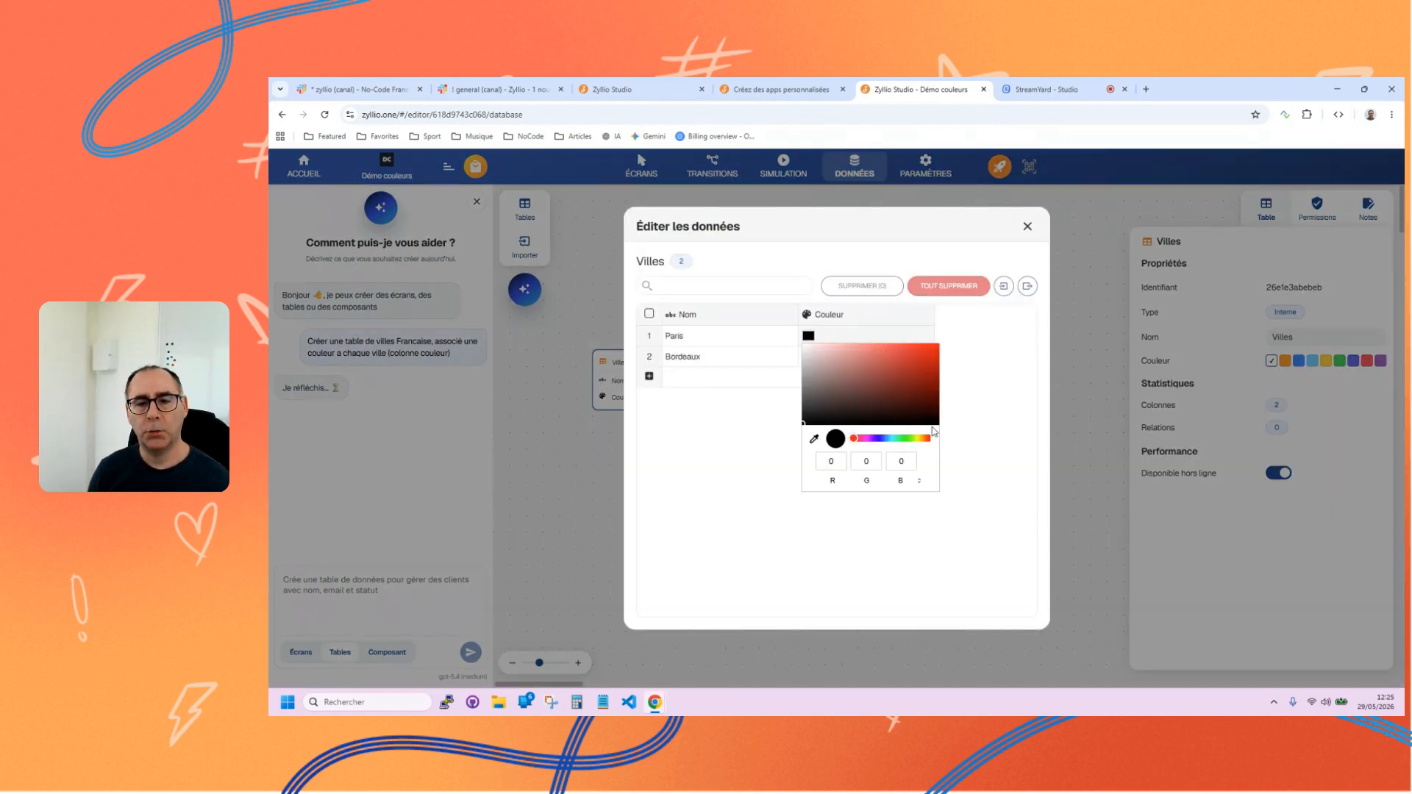
{"action": "left_click", "coordinate": [891, 438]}
{"action": "left_click", "coordinate": [924, 375]}
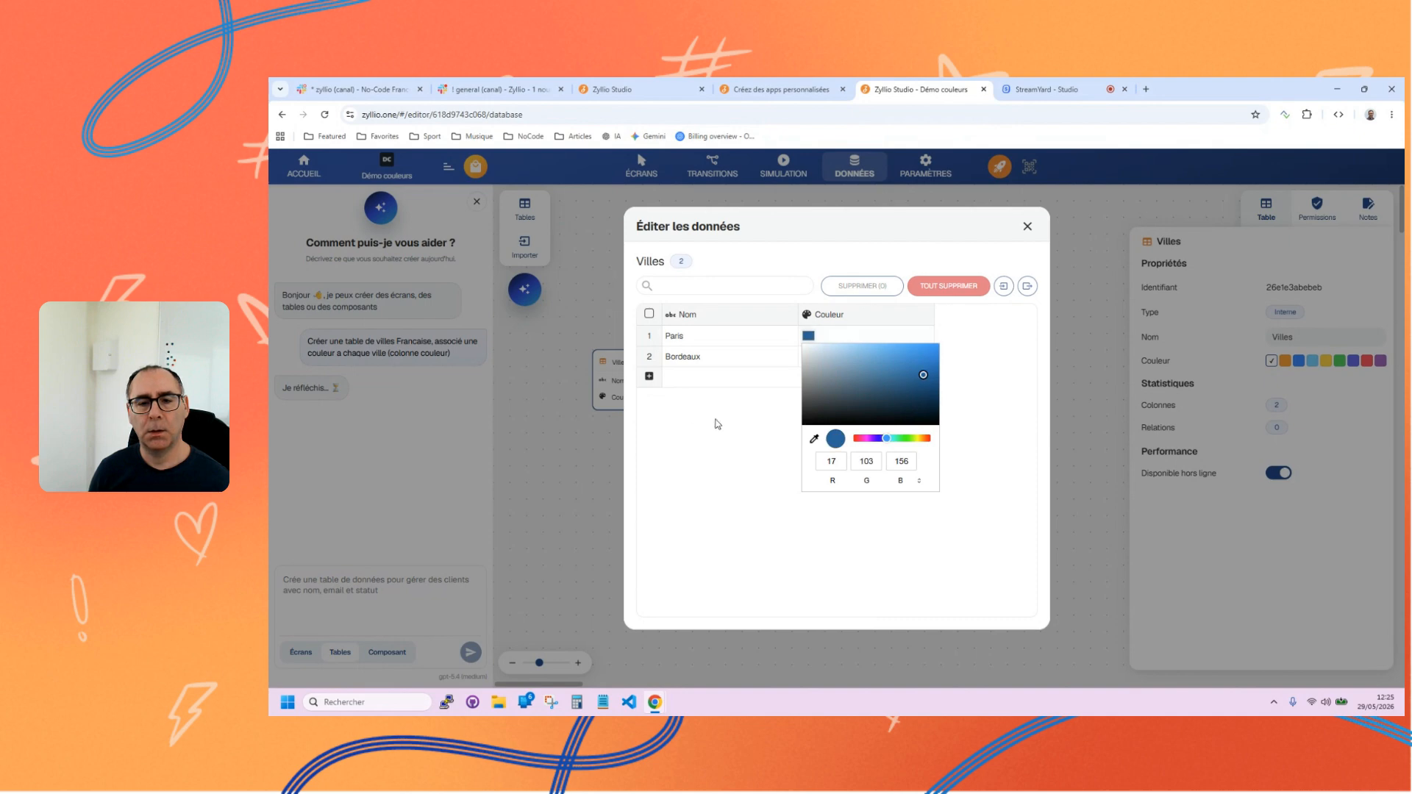
{"action": "left_click", "coordinate": [767, 423]}
Set the Couleur value of Bordeaux to the light blue #6ab8d2 and close the data editor.
{"action": "left_click", "coordinate": [812, 358]}
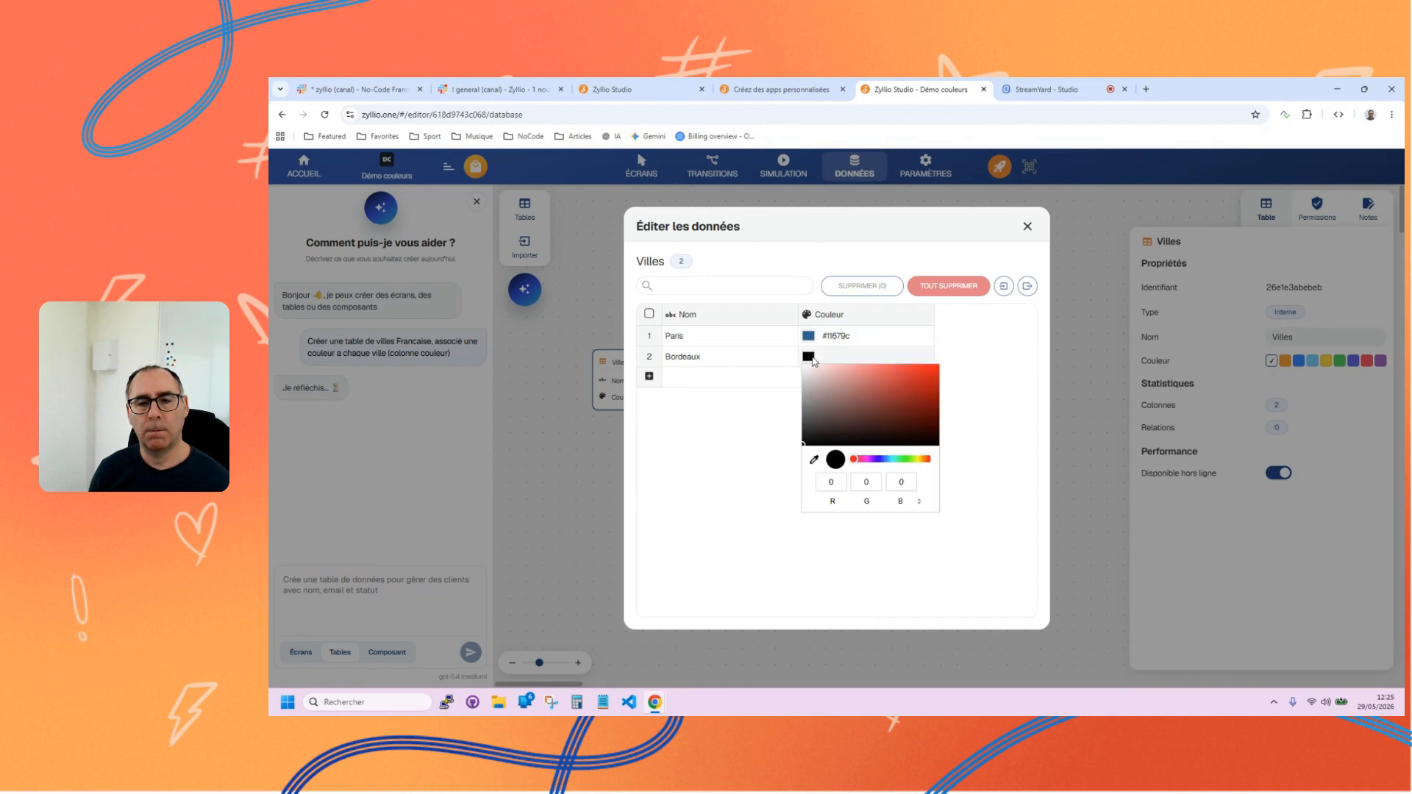
{"action": "left_click", "coordinate": [889, 459]}
{"action": "left_click", "coordinate": [878, 417]}
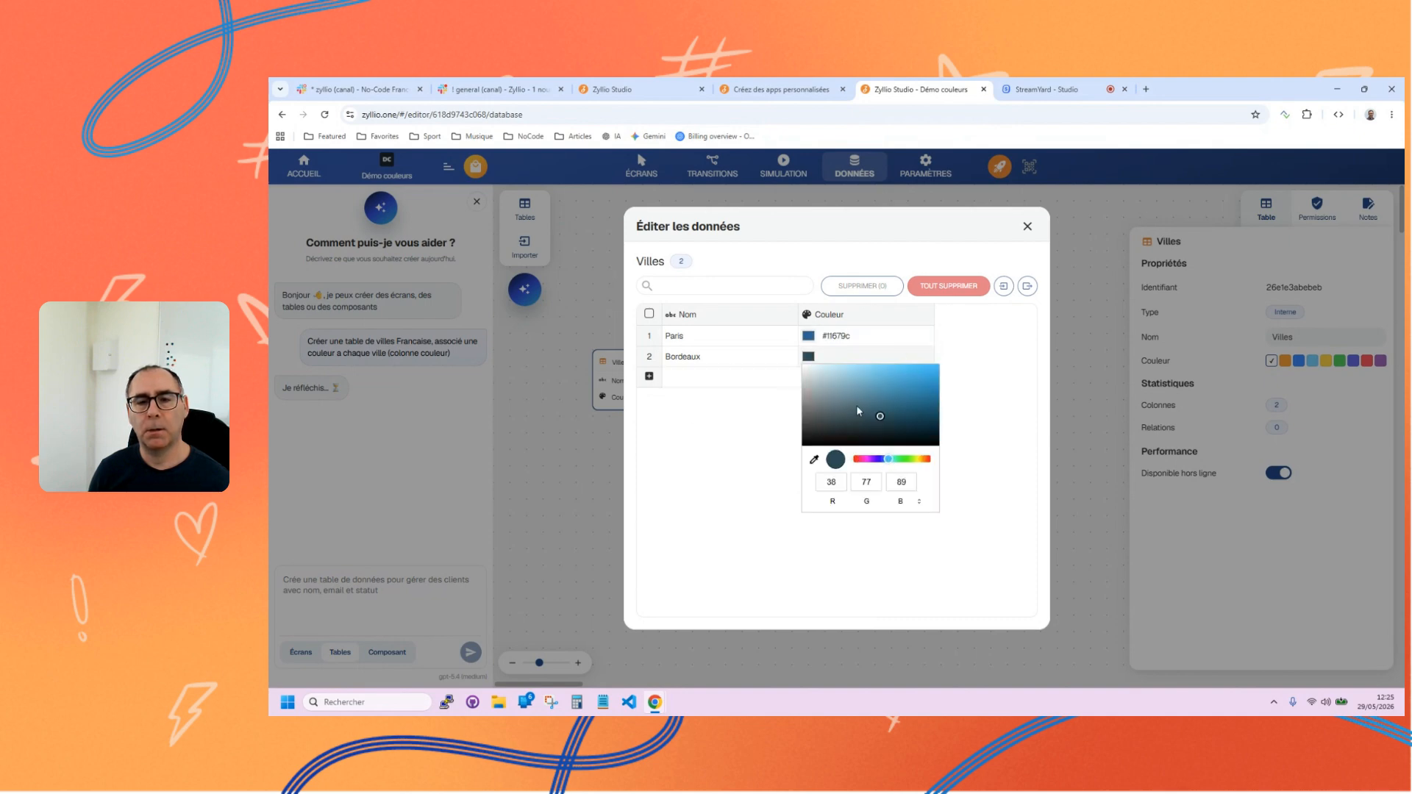
{"action": "left_click", "coordinate": [870, 379]}
{"action": "left_click", "coordinate": [753, 435]}
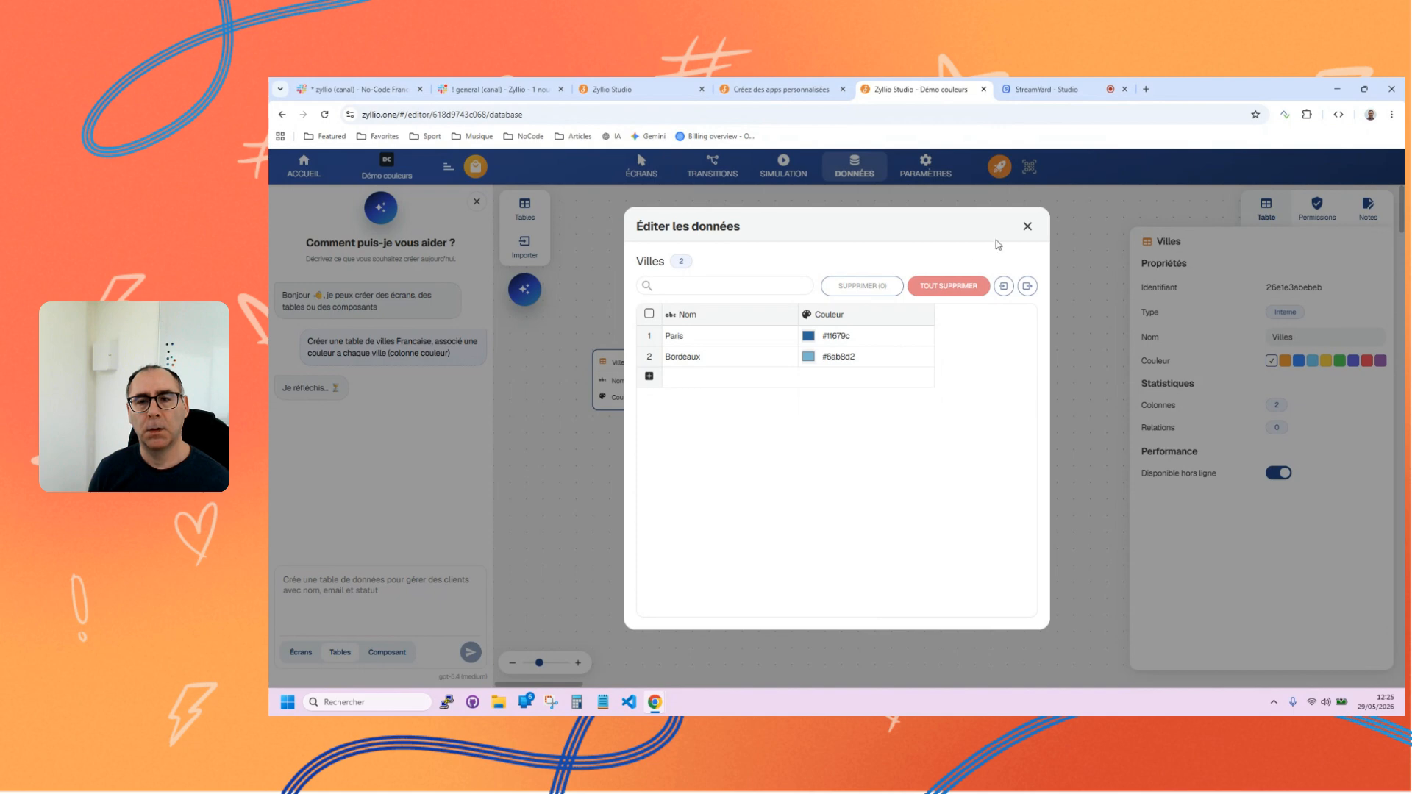
{"action": "left_click", "coordinate": [1027, 225]}
In the screens view, delete the Catégories component from the En-tête #2 screen and switch that screen to phone format.
{"action": "left_click", "coordinate": [642, 174]}
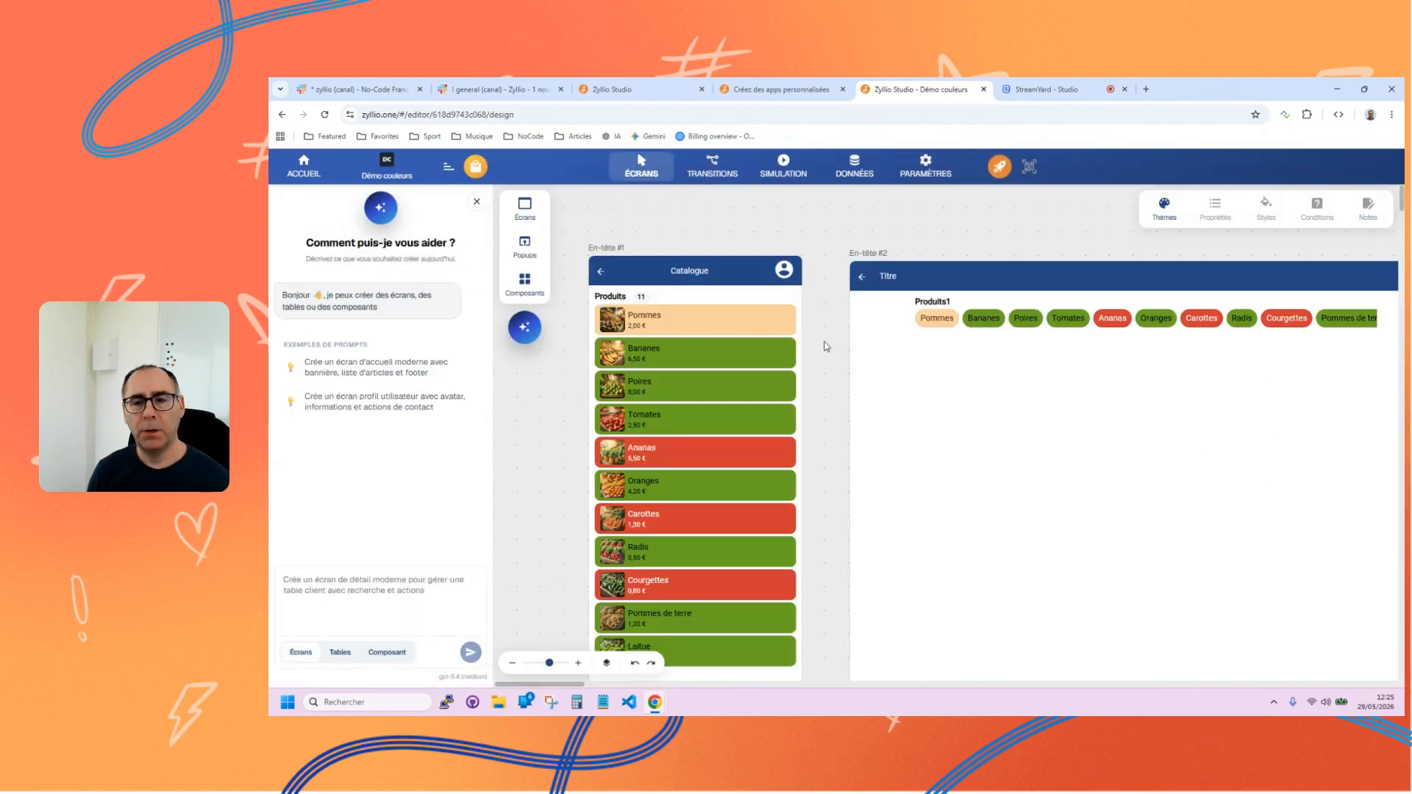
{"action": "left_click", "coordinate": [938, 310]}
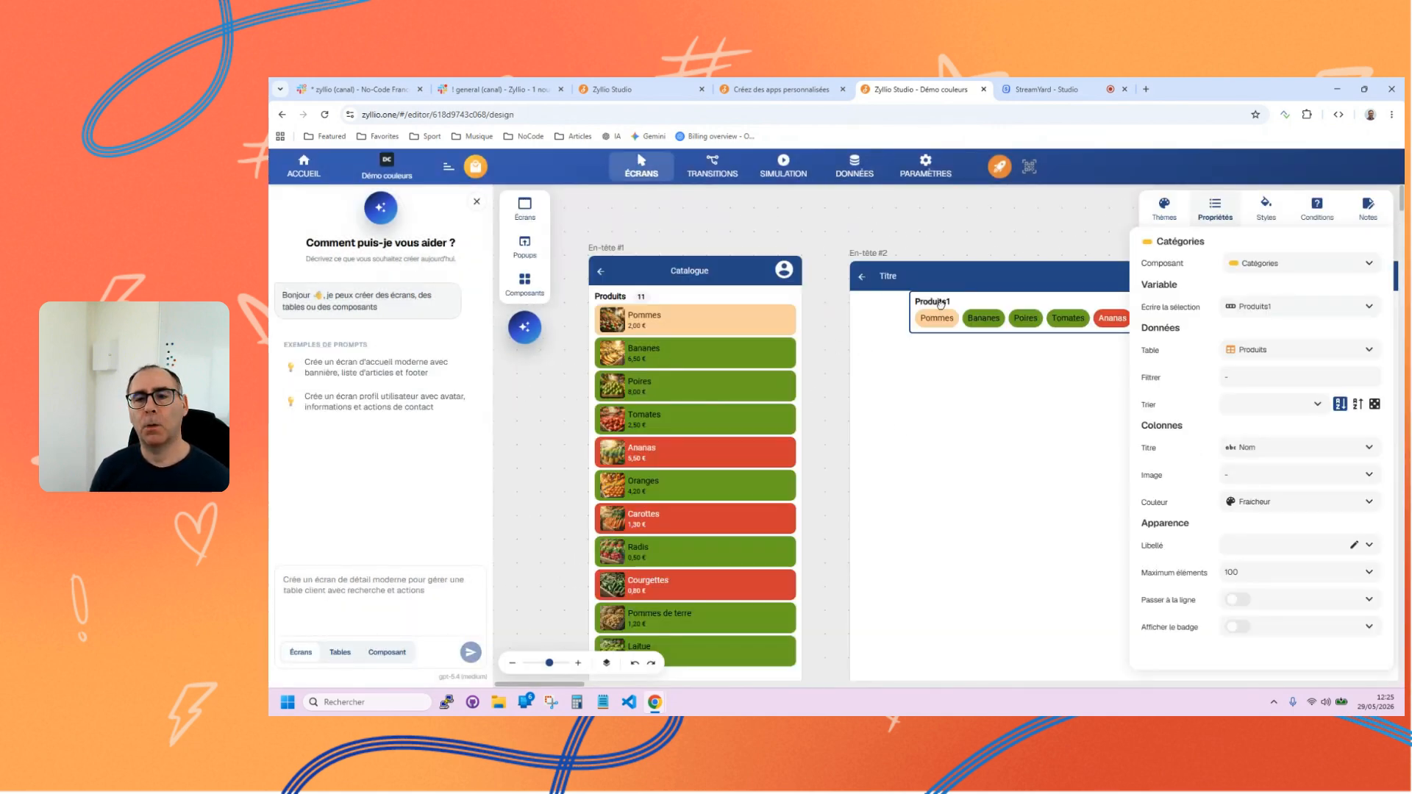
{"action": "key", "text": "Delete"}
{"action": "left_click", "coordinate": [877, 253]}
{"action": "left_click", "coordinate": [837, 271]}
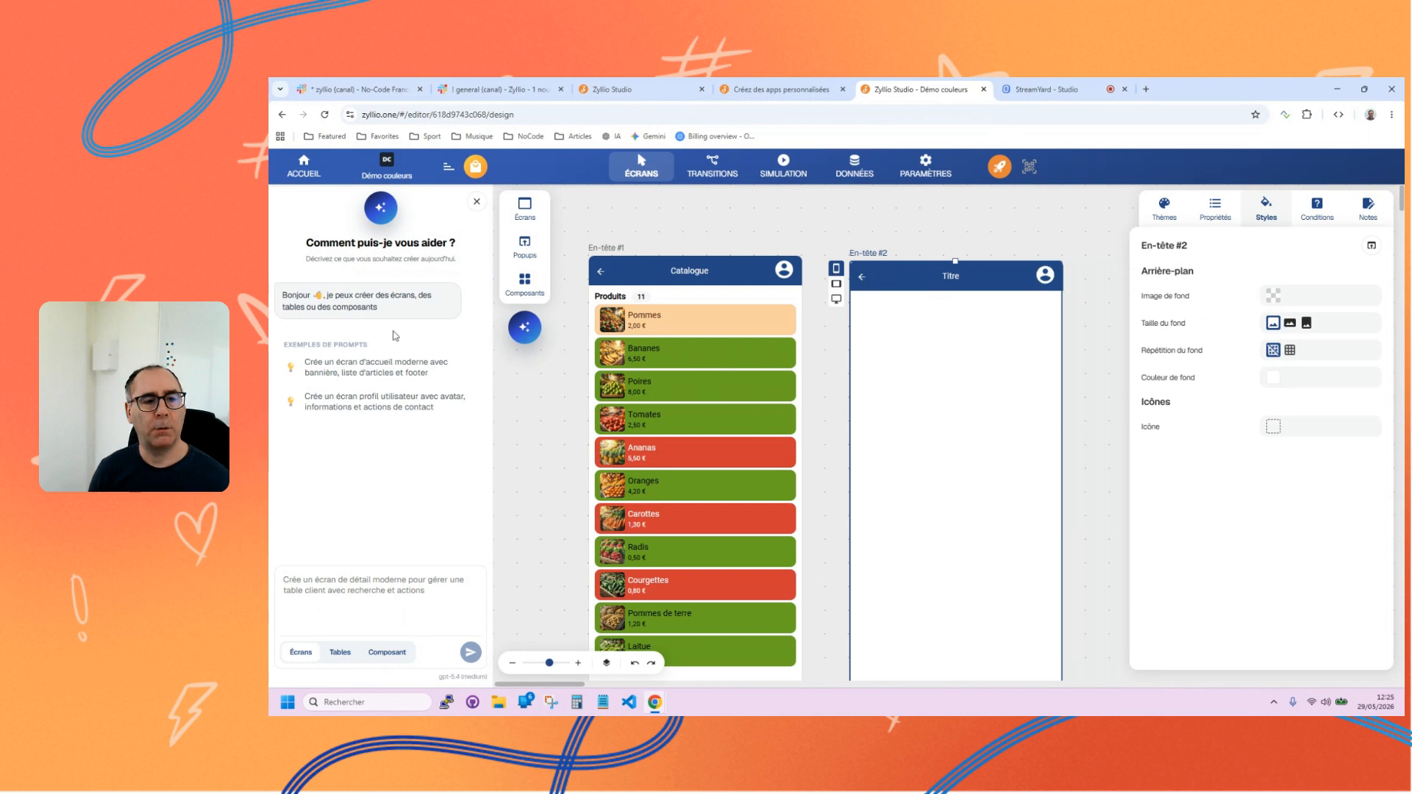
Hide the AI assistant, find the Carte component with "car" and place it on the En-tête #2 screen with the Villes table as source.
{"action": "left_click", "coordinate": [525, 328]}
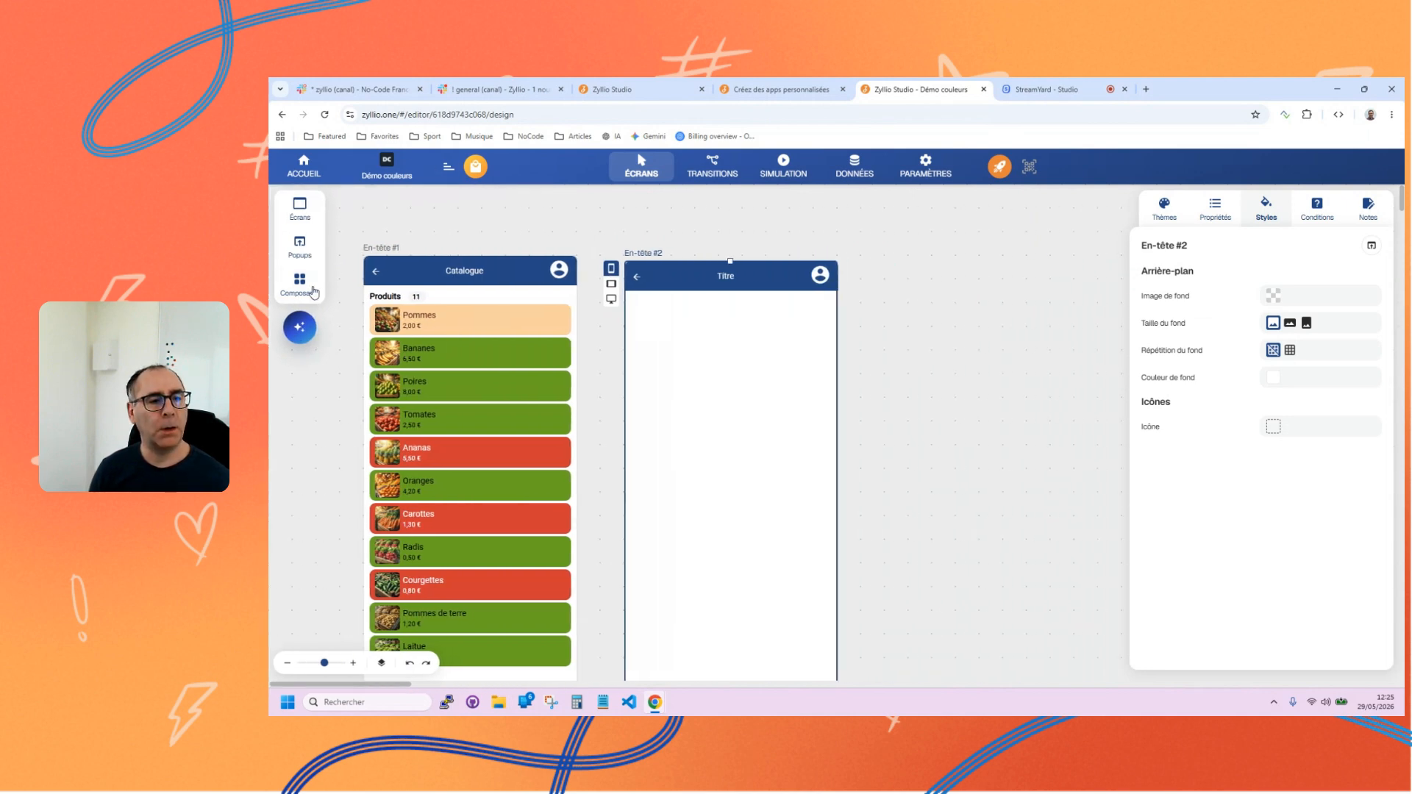
{"action": "left_click", "coordinate": [300, 283]}
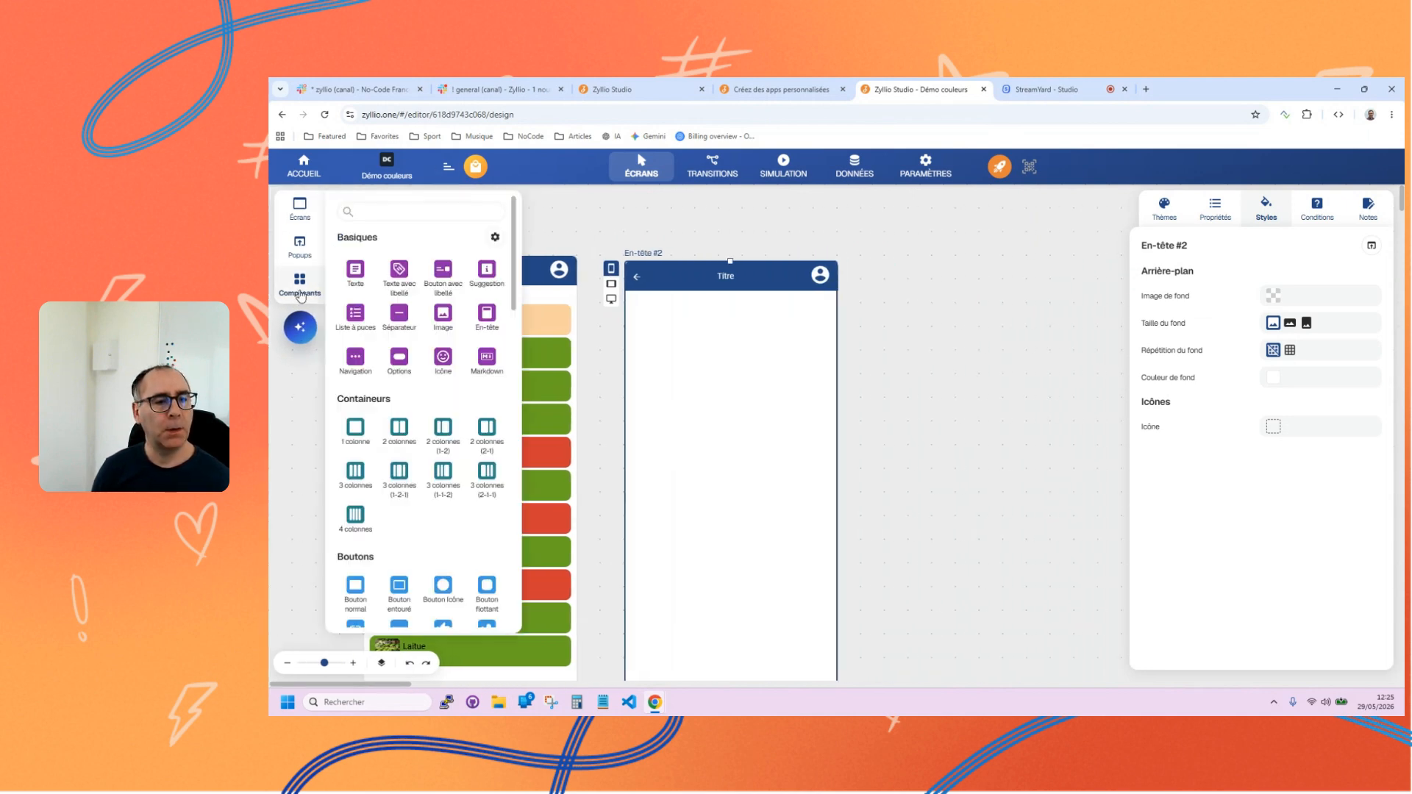
{"action": "left_click", "coordinate": [416, 211]}
{"action": "type", "text": "car"}
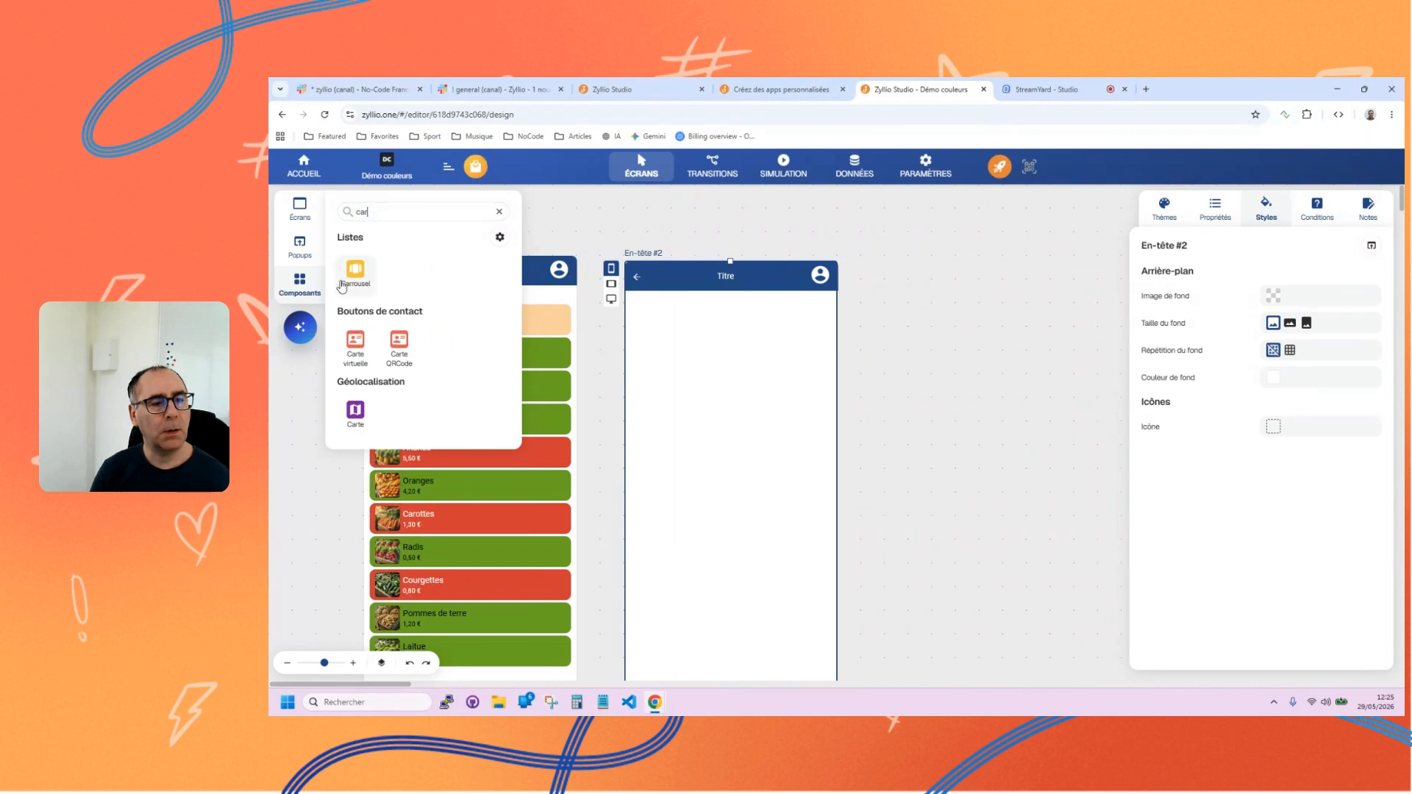
{"action": "left_click", "coordinate": [354, 414]}
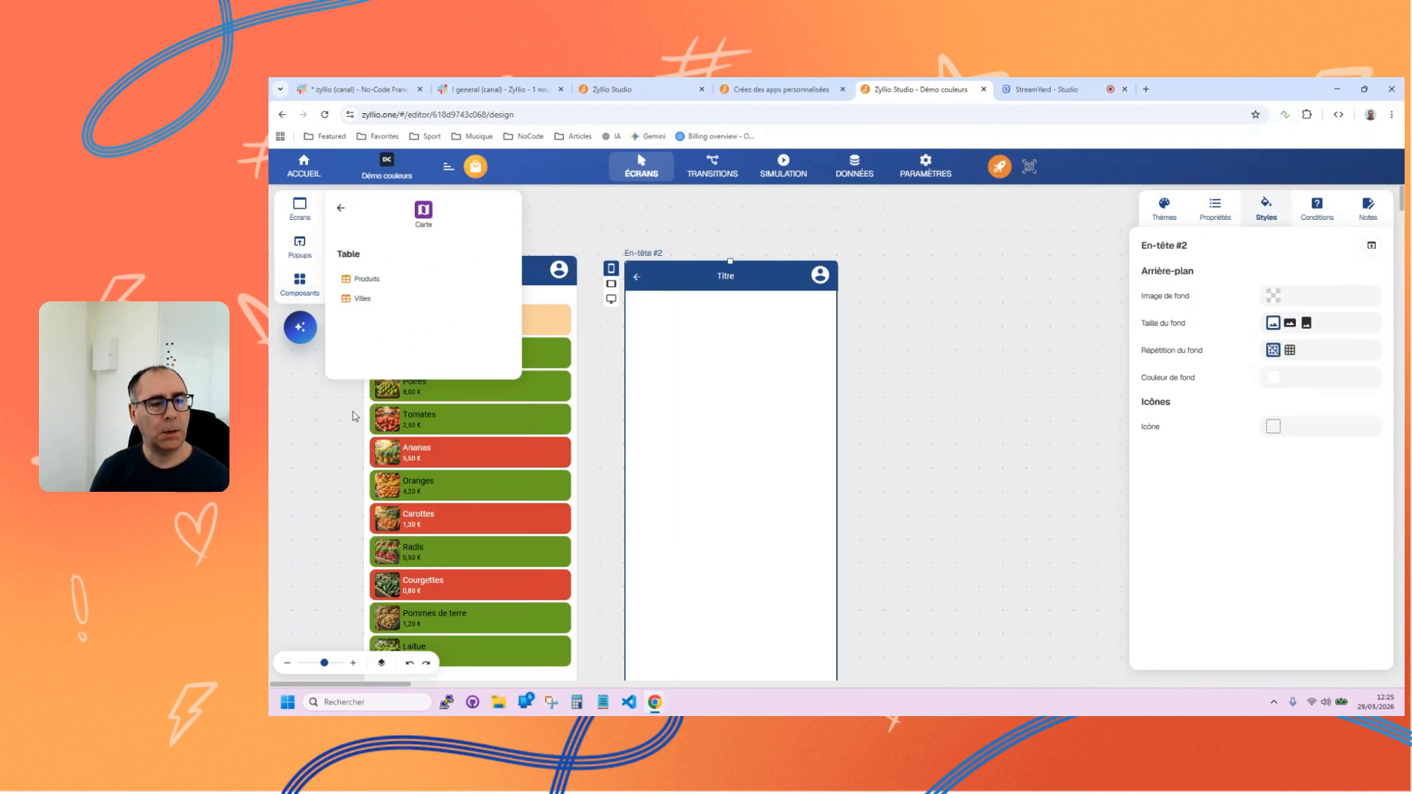
{"action": "left_click", "coordinate": [371, 306]}
{"action": "left_click_drag", "start_coordinate": [375, 308], "coordinate": [672, 347]}
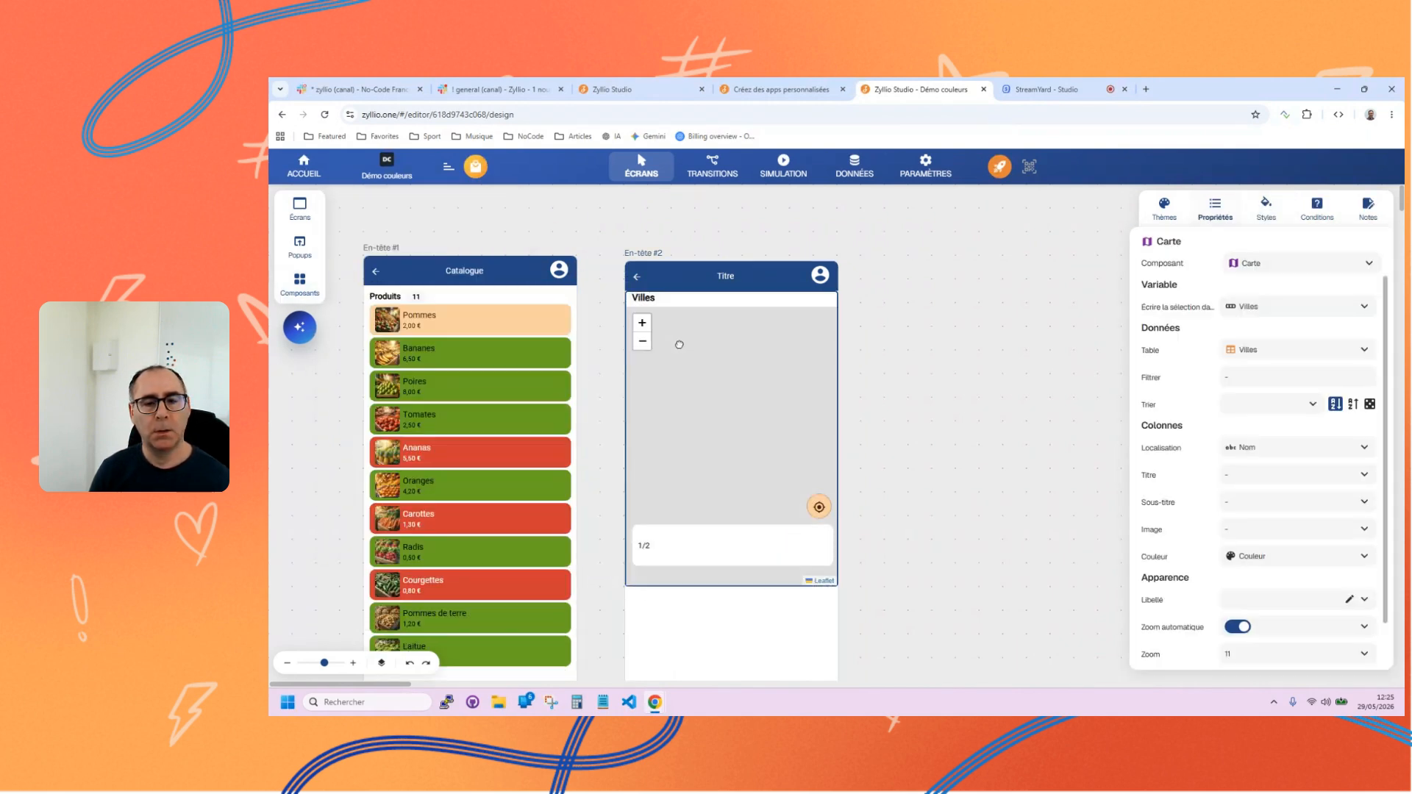
{"action": "left_click", "coordinate": [765, 228]}
{"action": "left_click", "coordinate": [749, 382]}
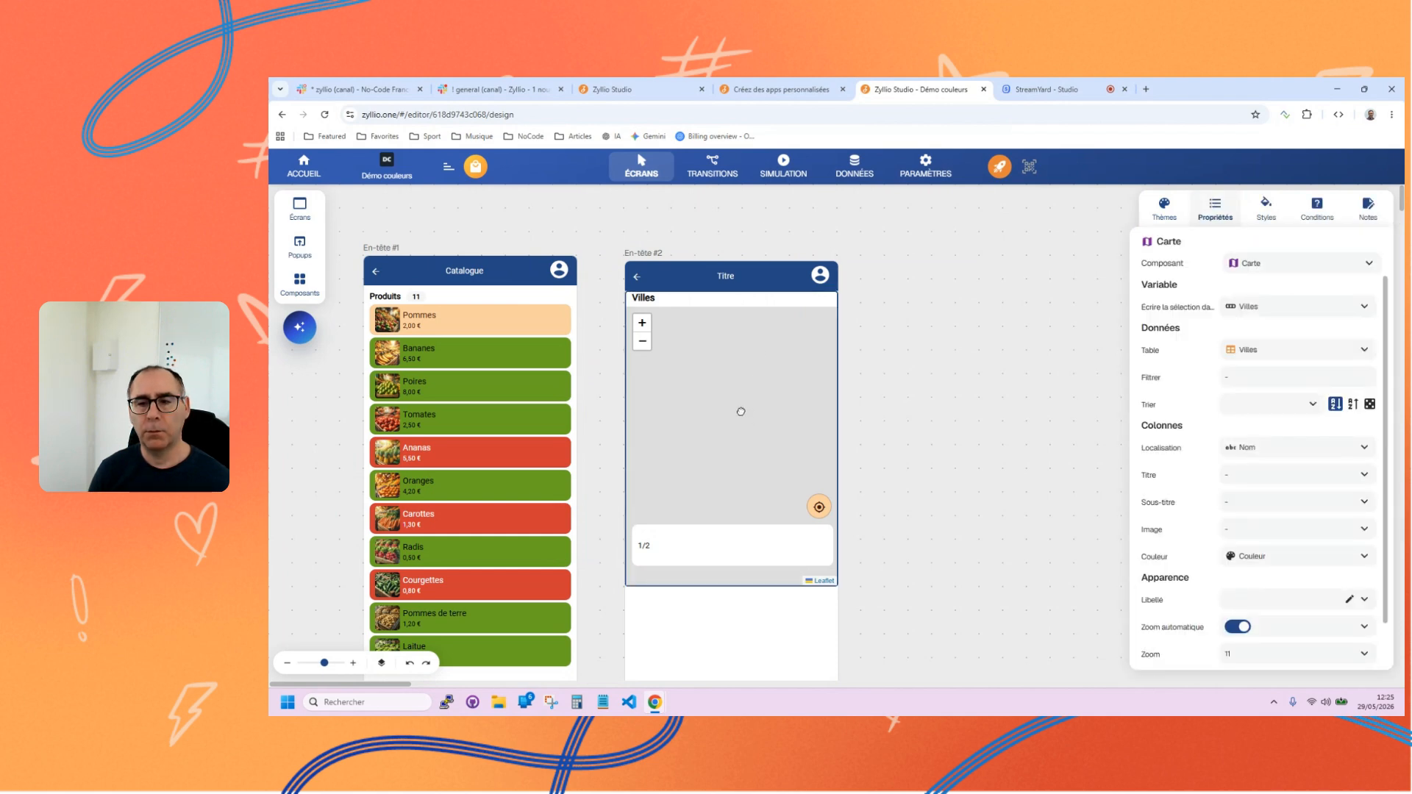
Keep Nom as the Carte component's location column and set its title column to Nom as well.
{"action": "left_click", "coordinate": [1298, 449]}
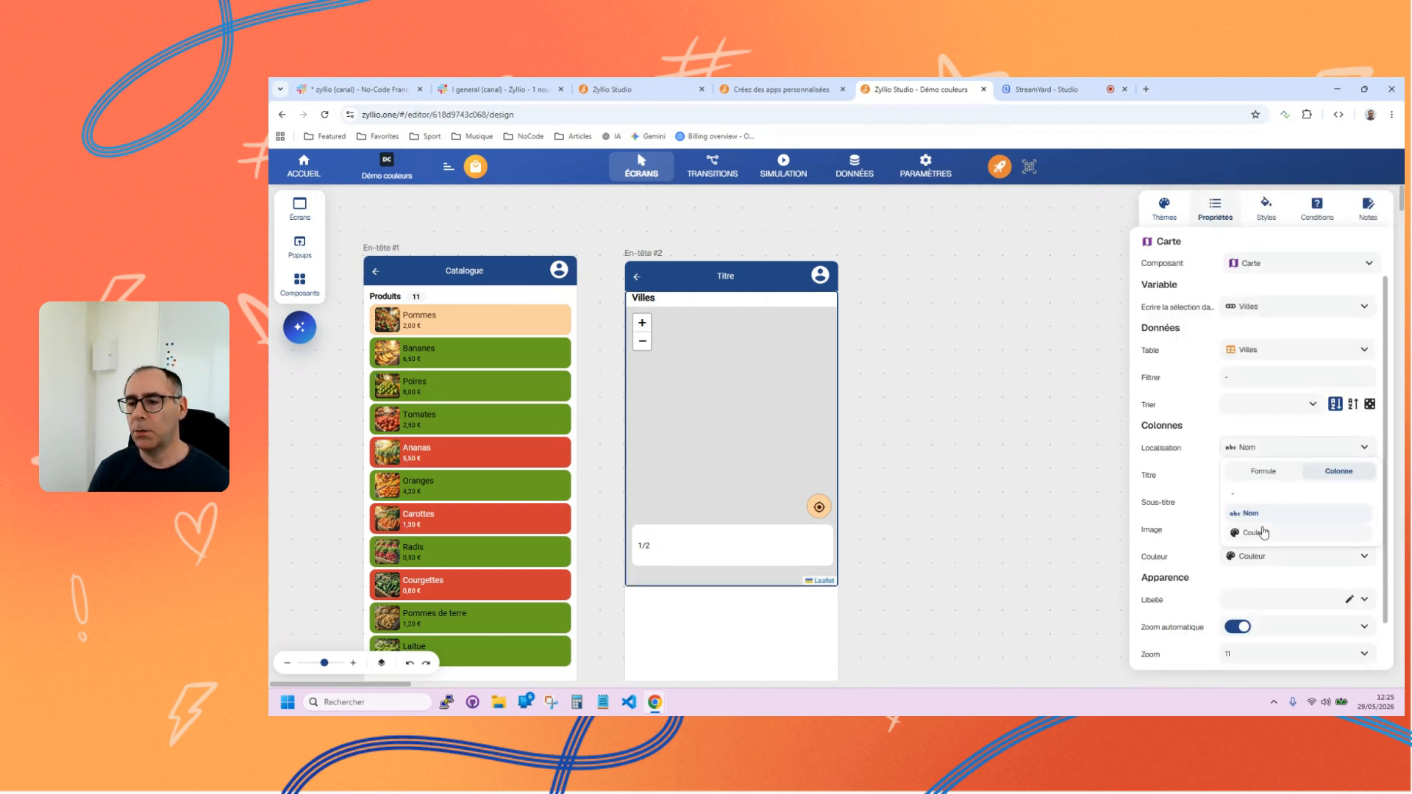
{"action": "left_click", "coordinate": [1198, 476]}
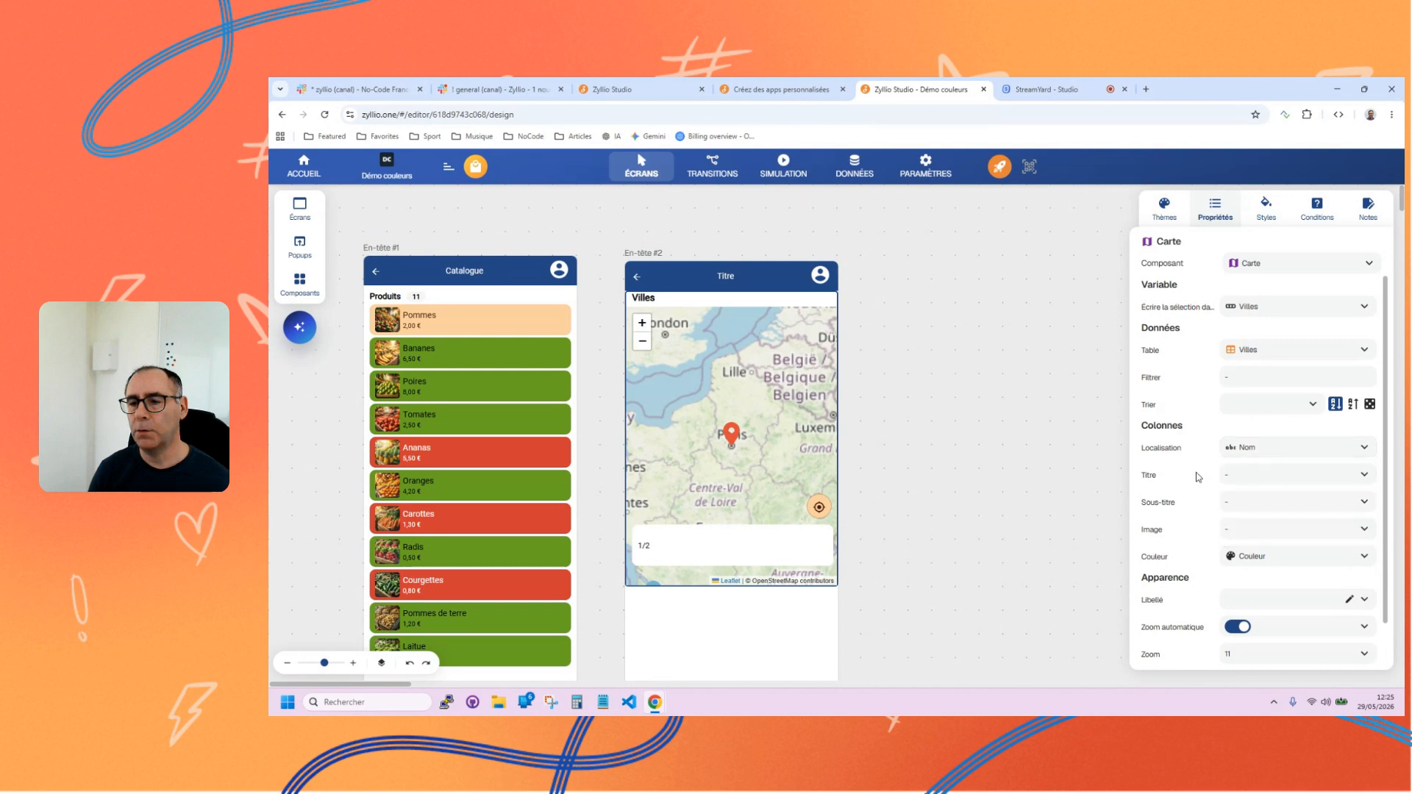
{"action": "left_click", "coordinate": [1252, 482]}
{"action": "left_click", "coordinate": [1250, 548]}
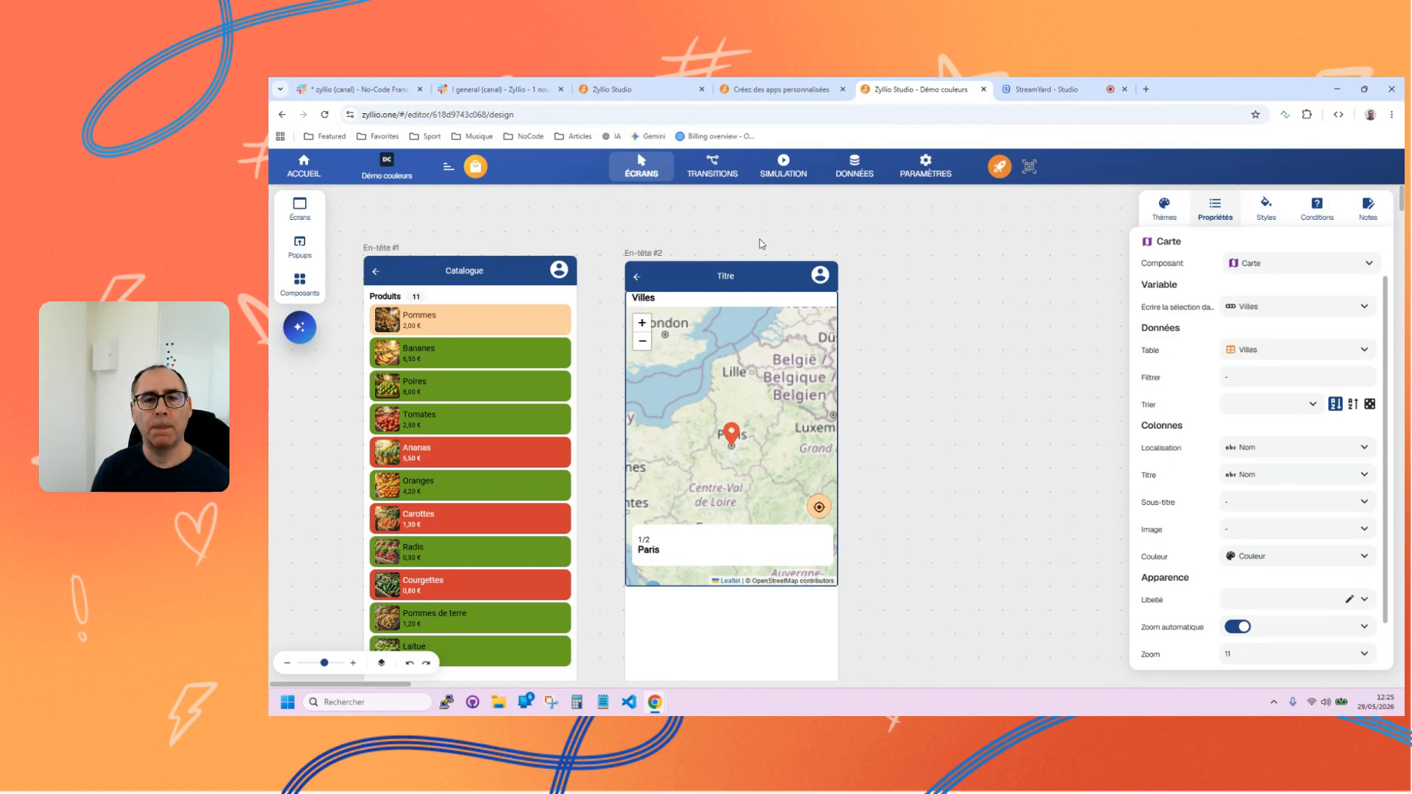
Make En-tête #2 the app's home screen and simulate it, browsing the map's city cards to Bordeaux.
{"action": "left_click", "coordinate": [712, 166]}
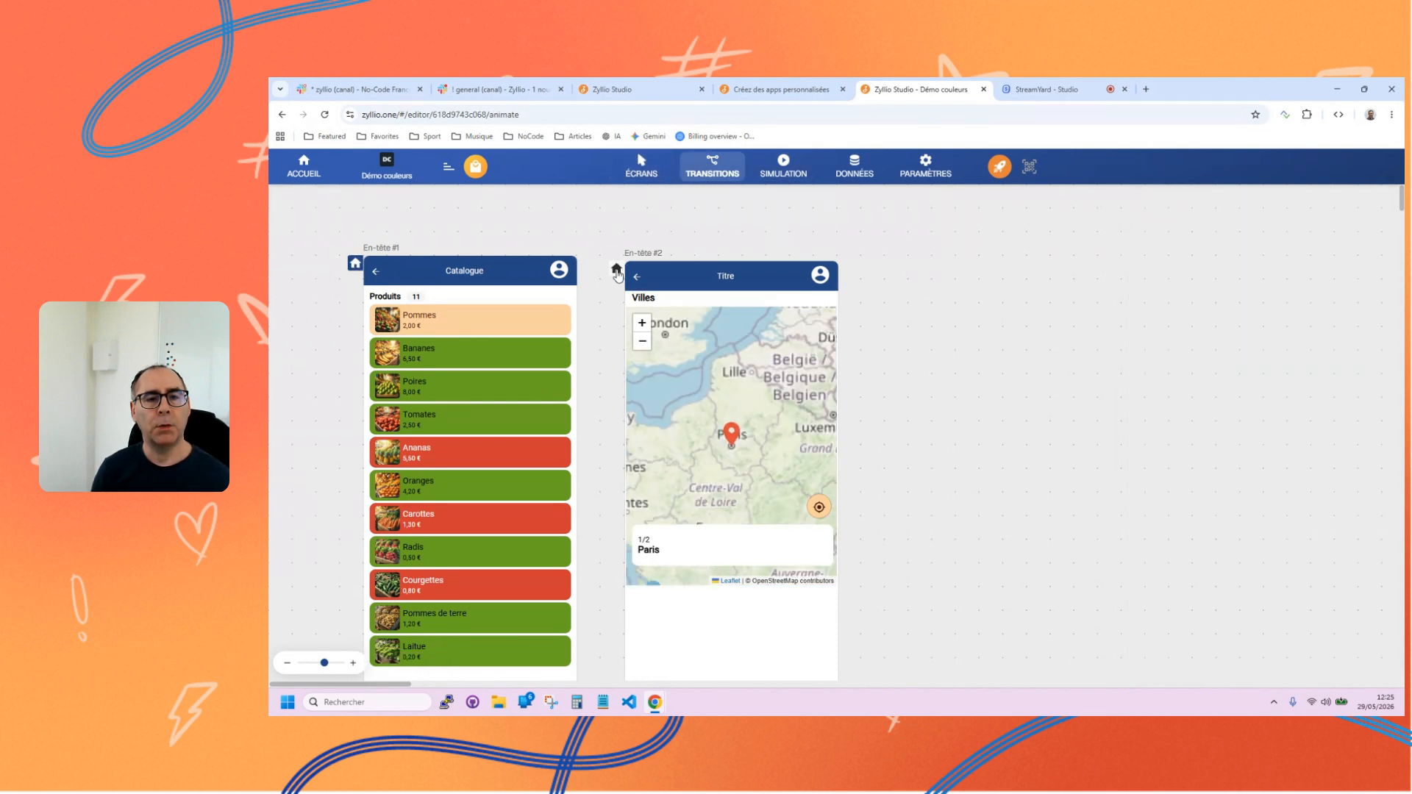
{"action": "left_click", "coordinate": [784, 168]}
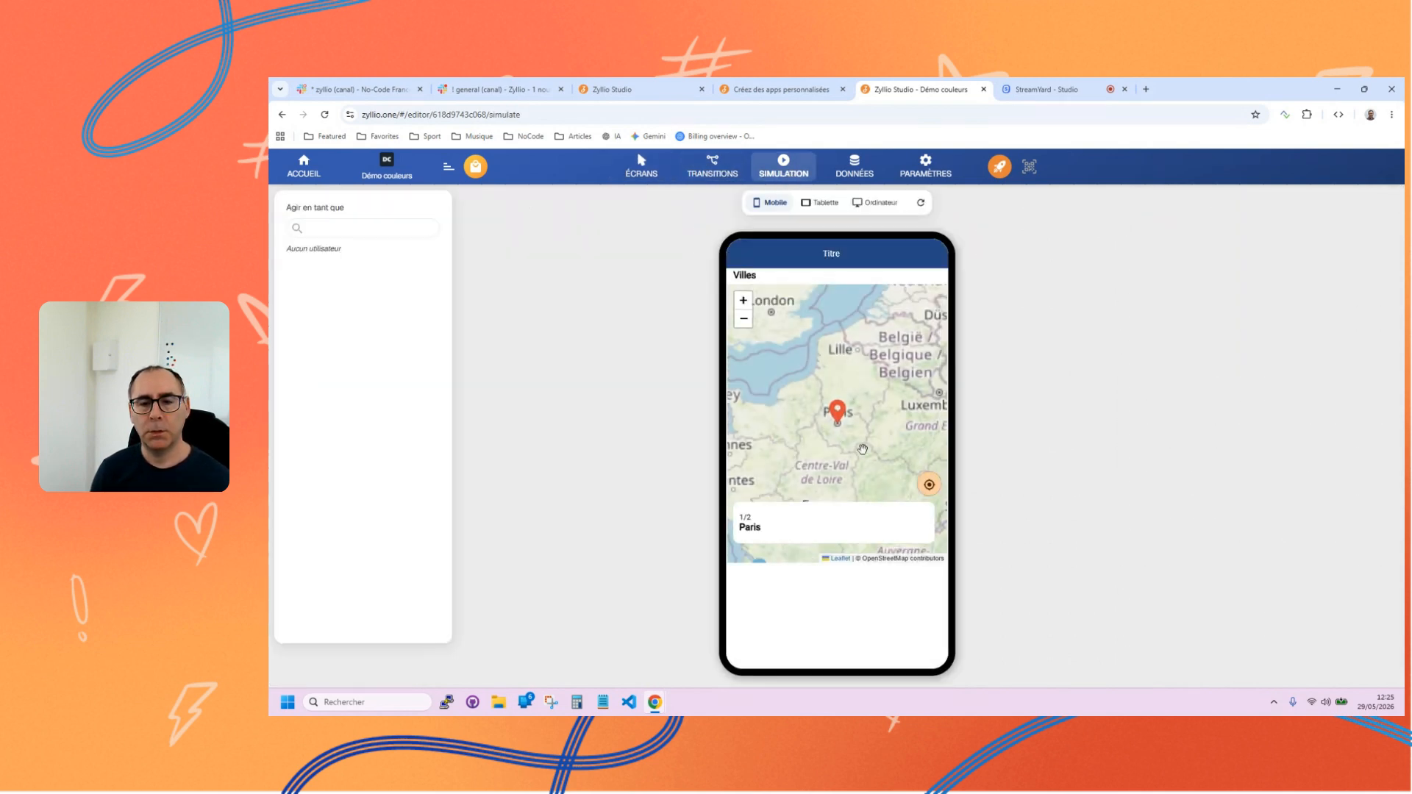
{"action": "left_click_drag", "start_coordinate": [871, 531], "coordinate": [781, 526]}
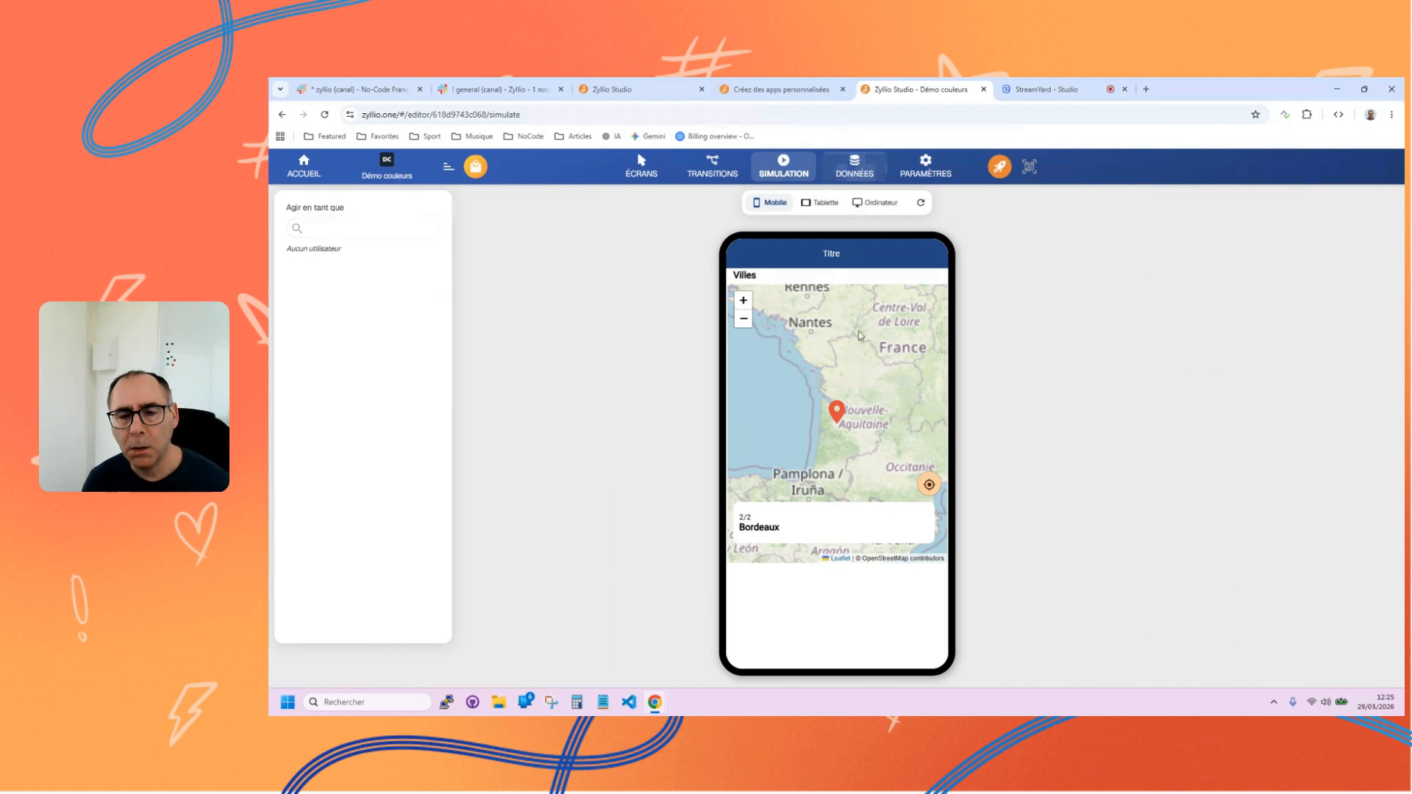
Check the colour values stored for the cities in the Villes data and close the data editor.
{"action": "left_click", "coordinate": [851, 169]}
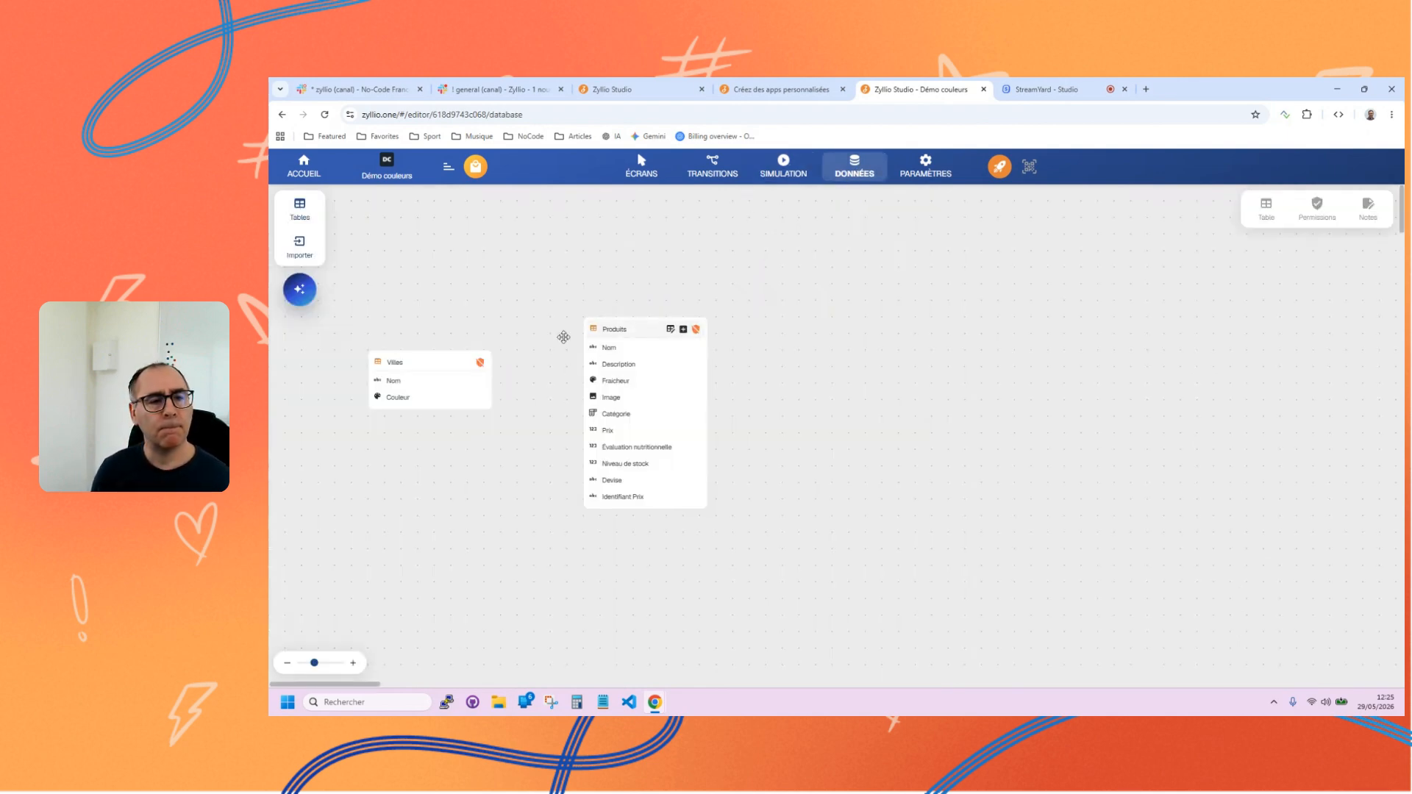
{"action": "left_click", "coordinate": [455, 361]}
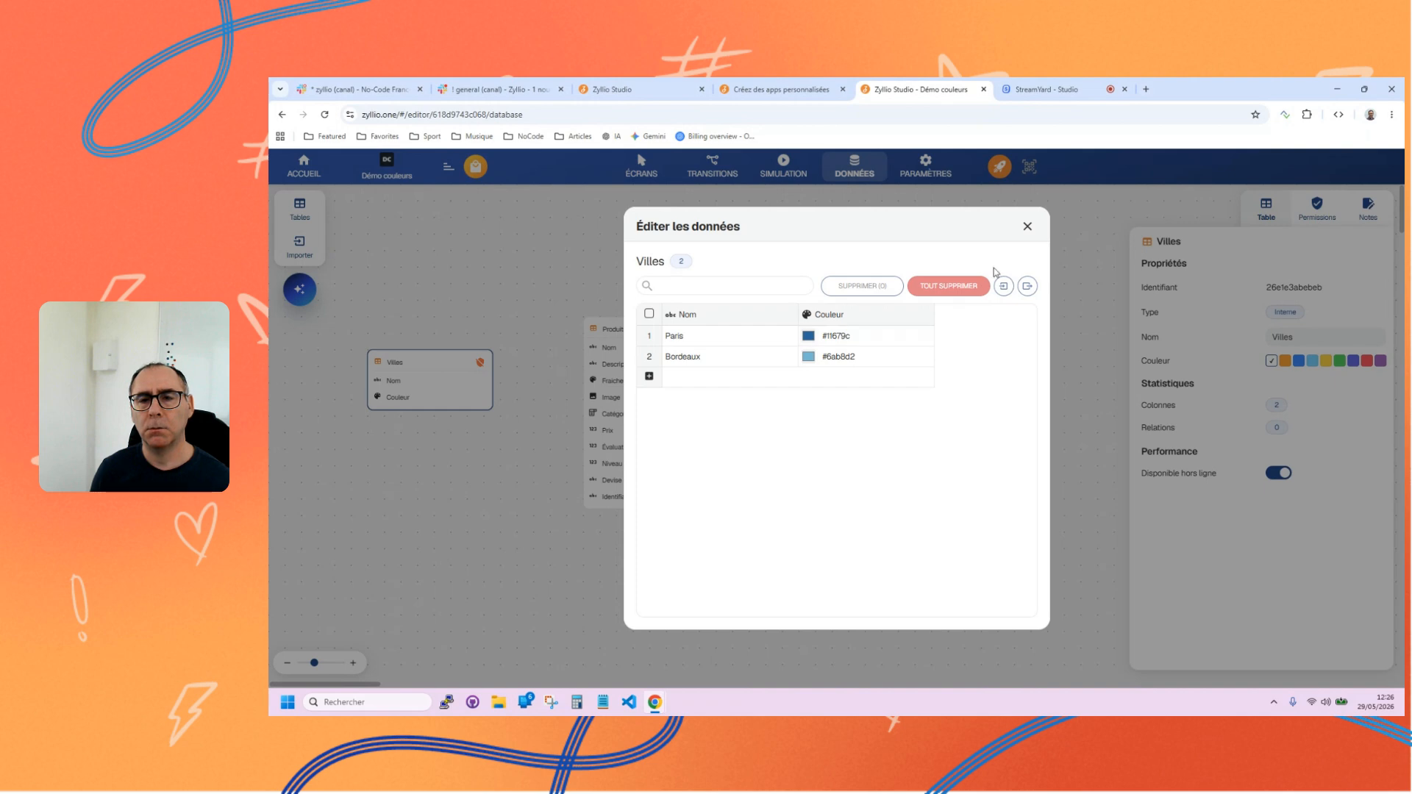
{"action": "left_click", "coordinate": [1027, 227]}
On the En-tête #2 screen, try Nom as the Carte component's colour column and restore Couleur.
{"action": "left_click", "coordinate": [641, 166]}
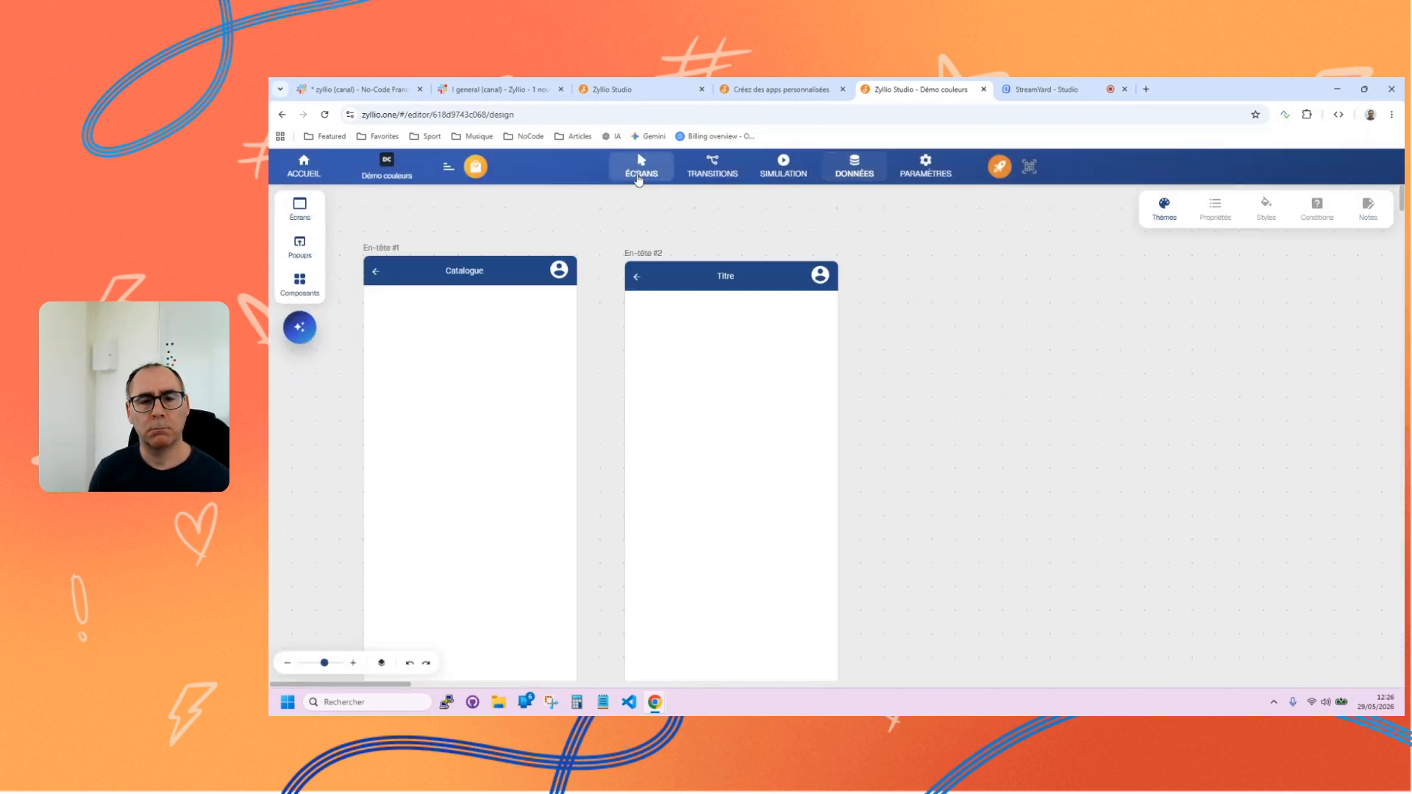
{"action": "left_click", "coordinate": [700, 501]}
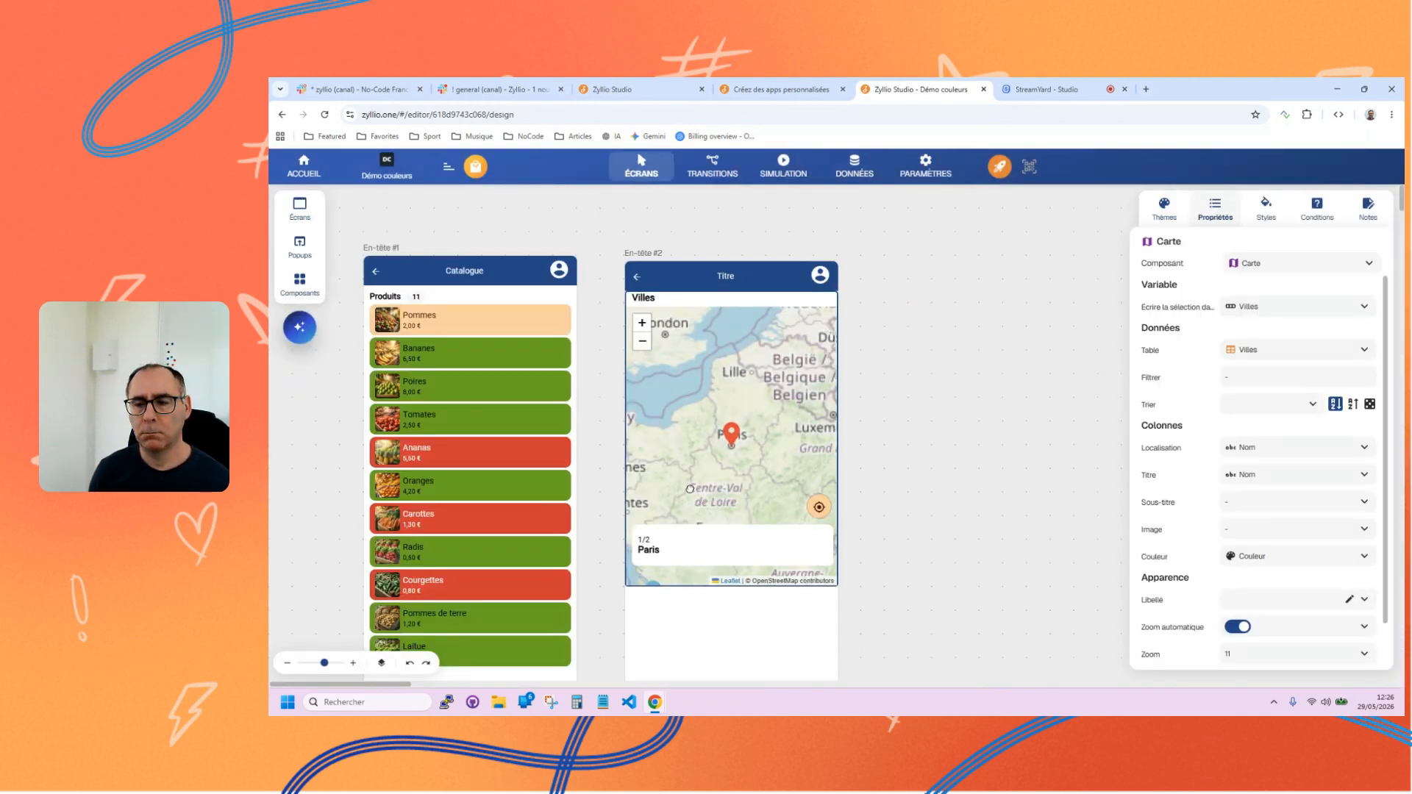
{"action": "left_click", "coordinate": [1324, 559]}
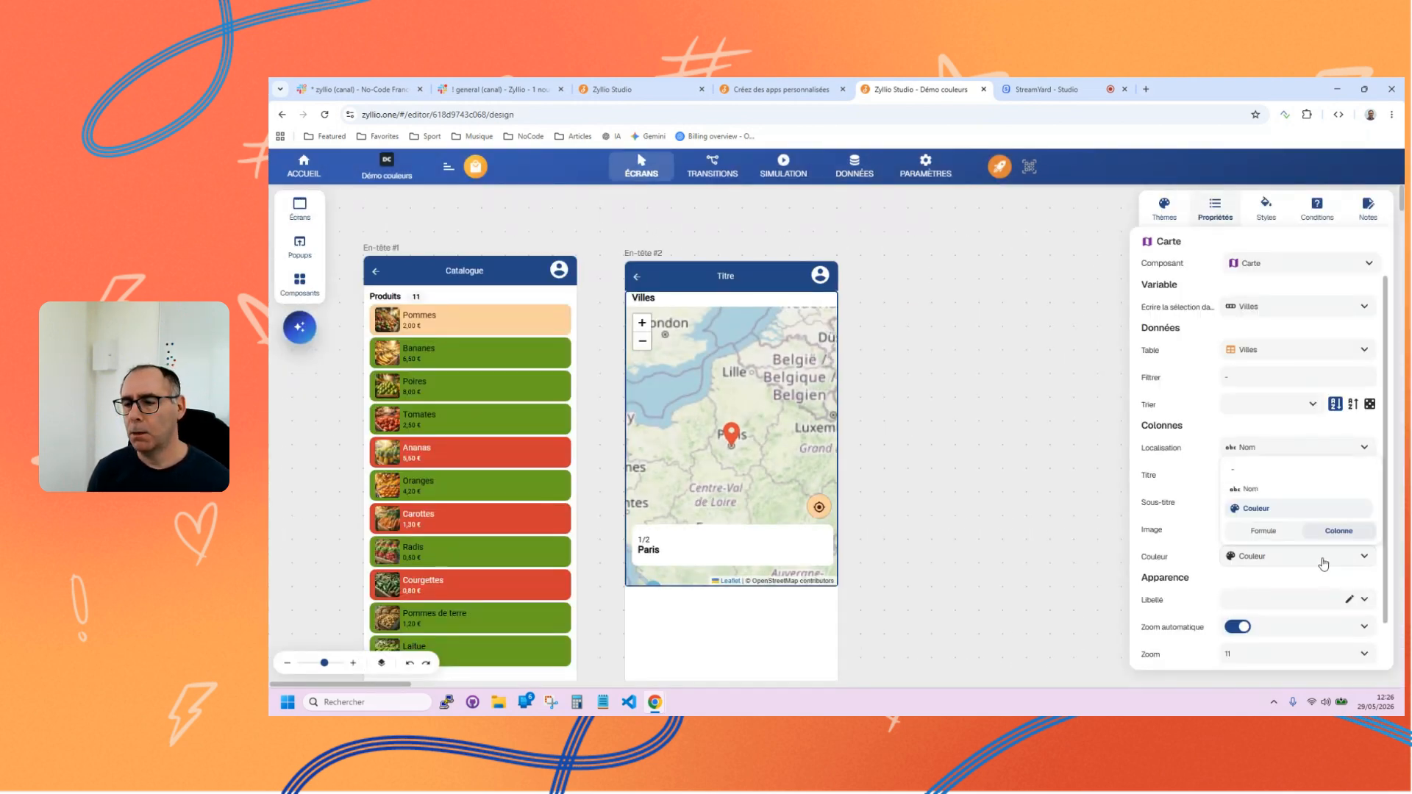
{"action": "left_click", "coordinate": [1250, 489]}
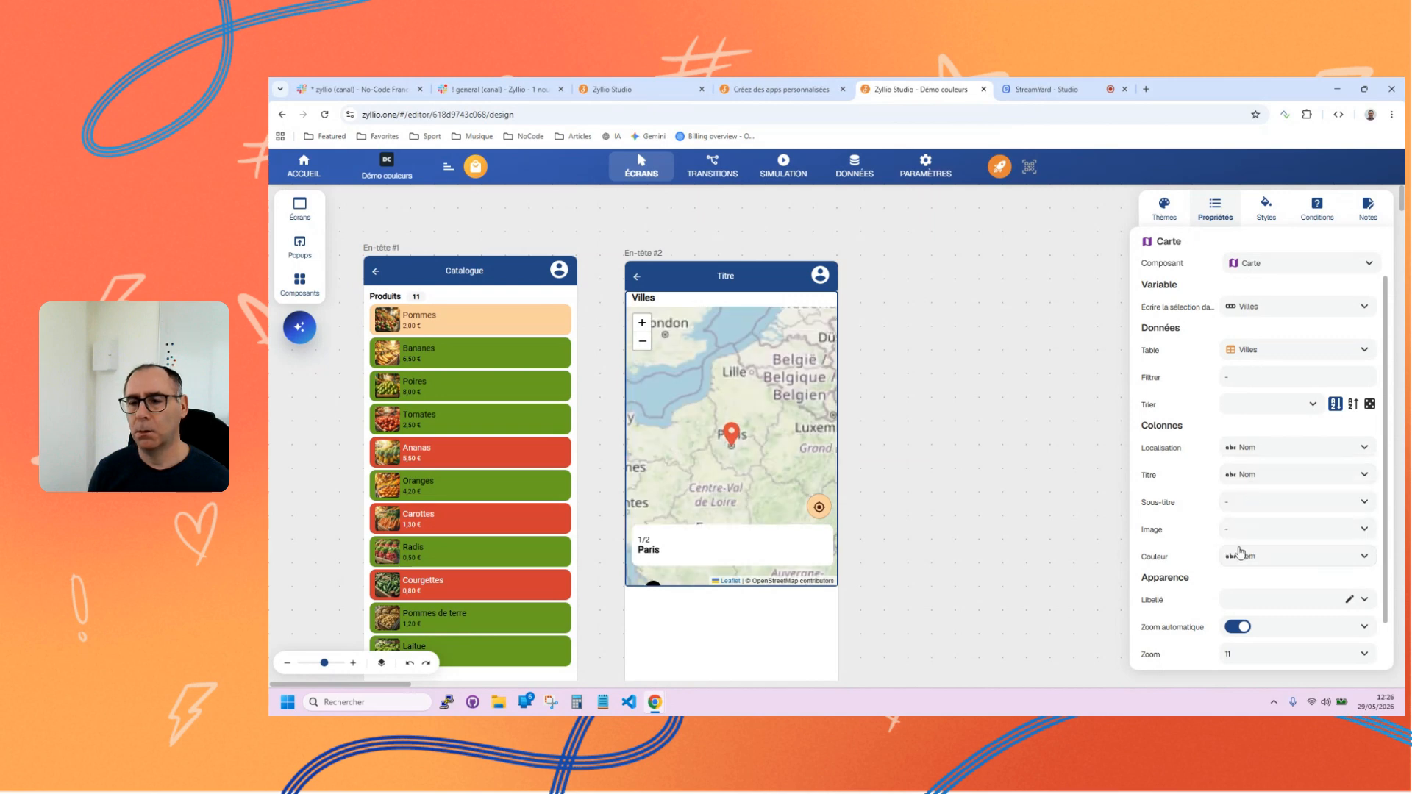
{"action": "left_click", "coordinate": [1240, 553]}
{"action": "left_click", "coordinate": [1243, 506]}
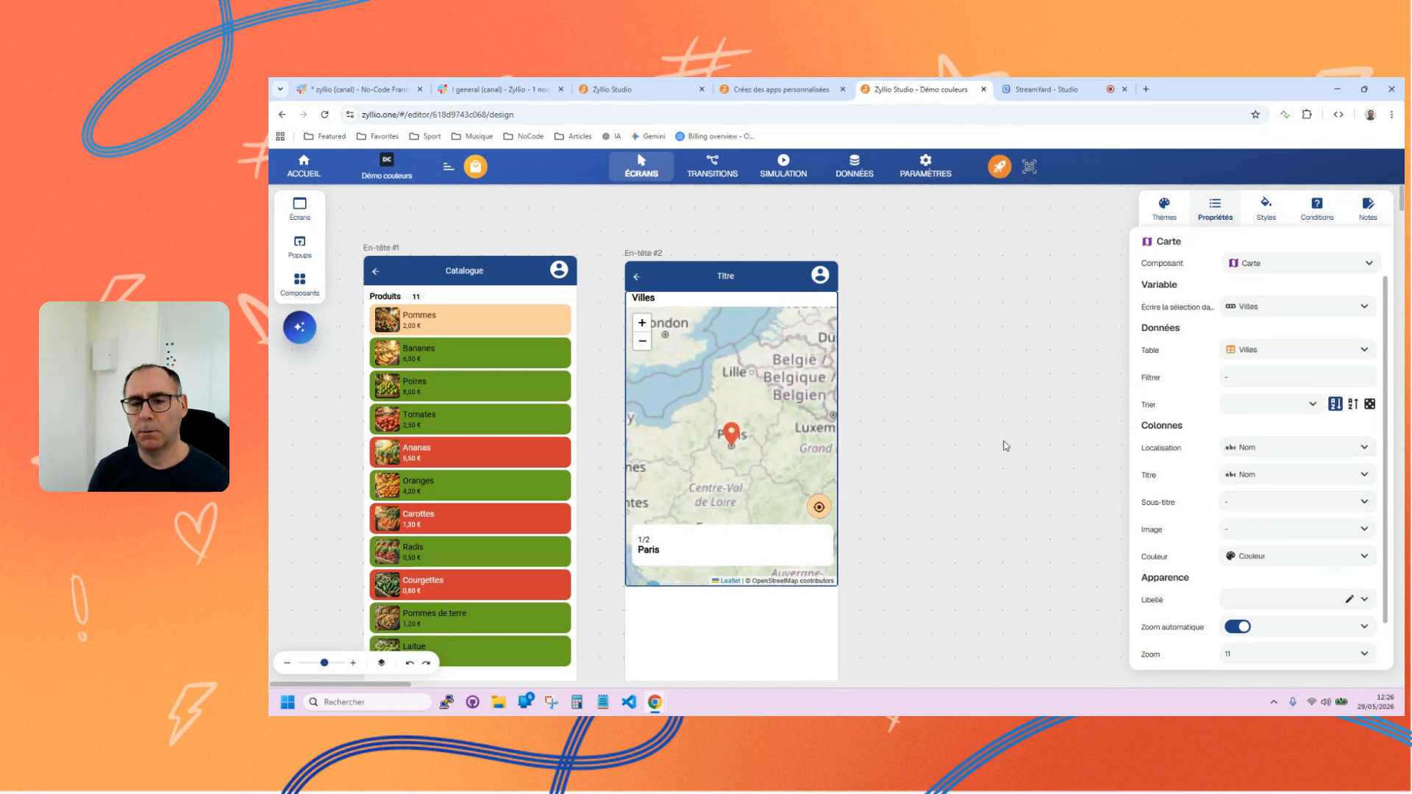
{"action": "left_click", "coordinate": [893, 435]}
{"action": "left_click", "coordinate": [738, 438]}
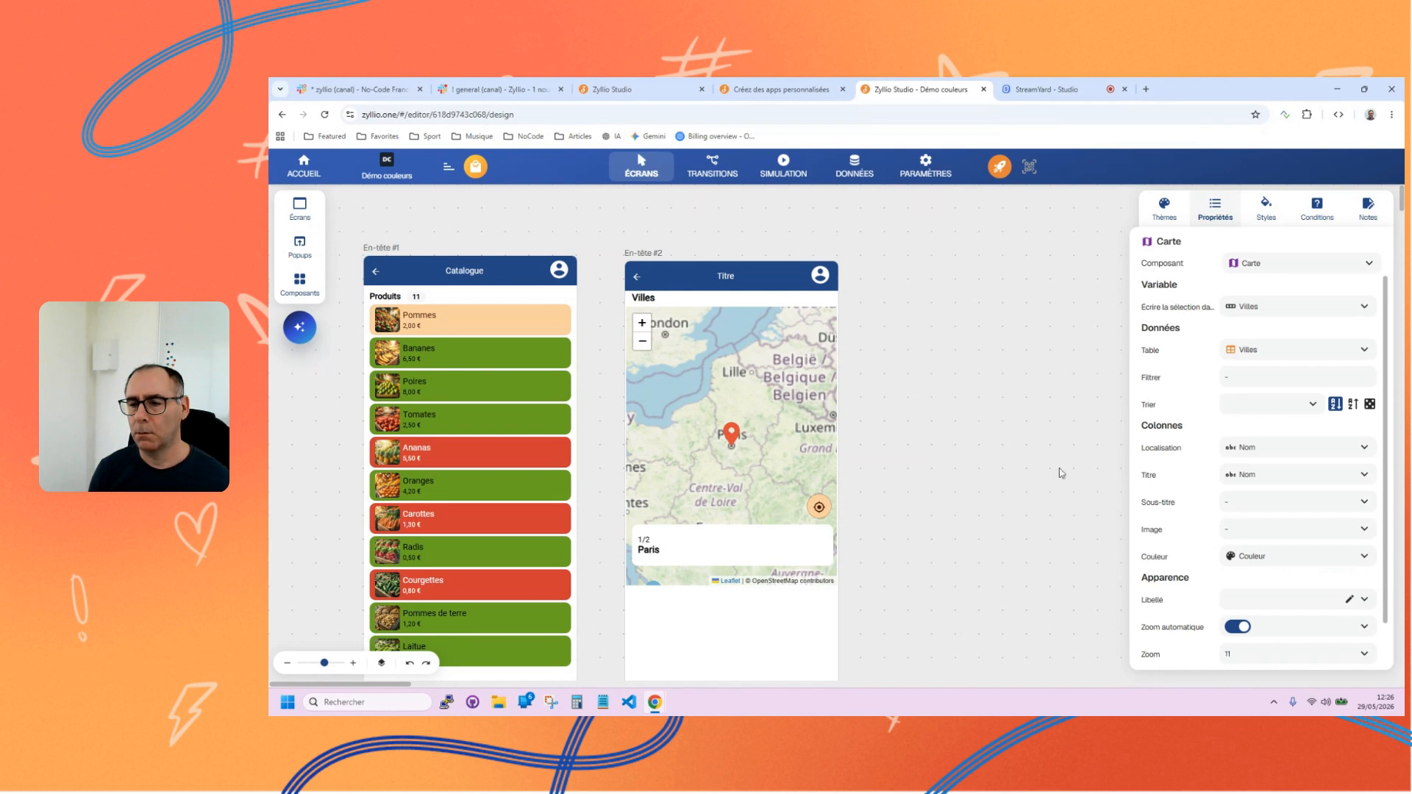
Try Couleur as the Carte component's subtitle column and replace it with Nom.
{"action": "left_click", "coordinate": [1243, 504]}
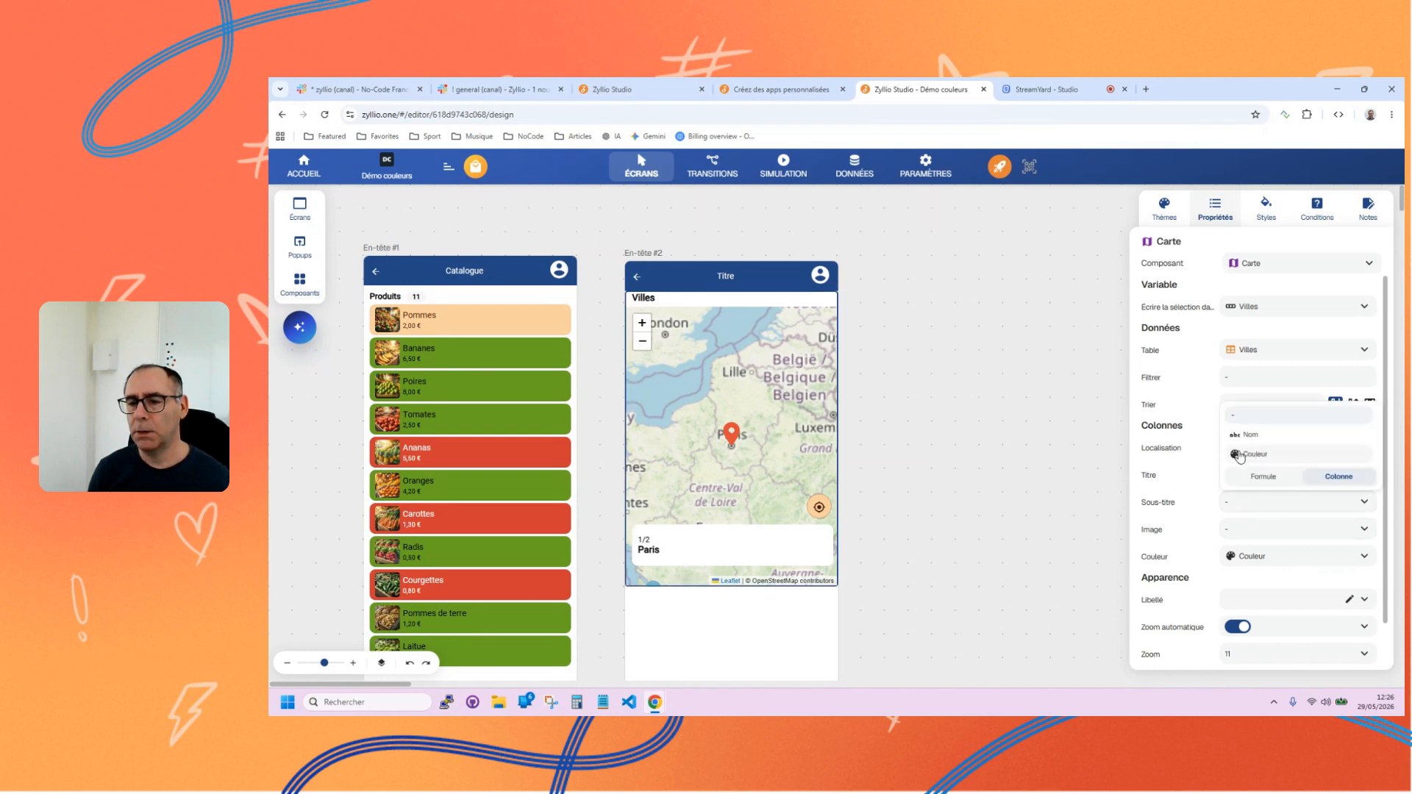
{"action": "left_click", "coordinate": [1240, 456]}
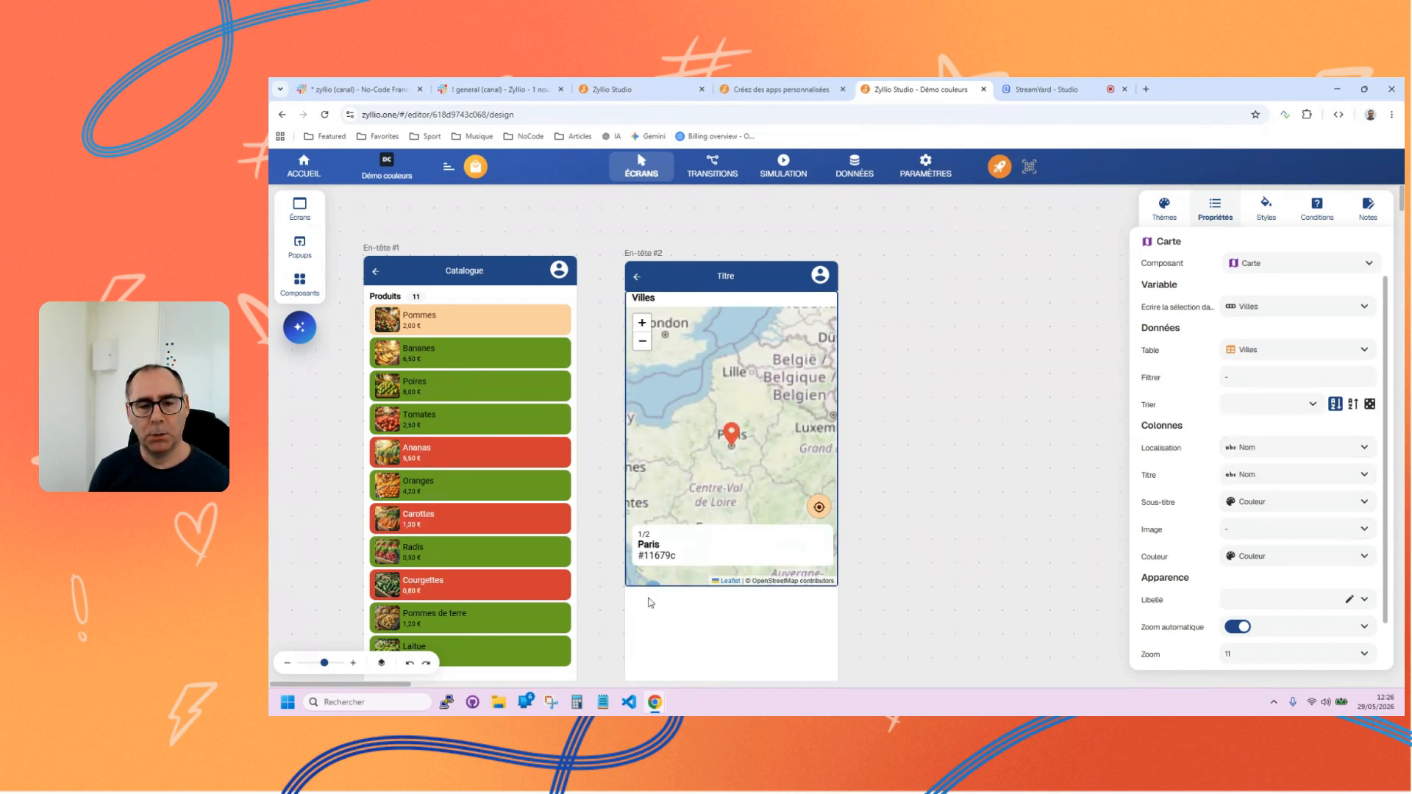
{"action": "left_click", "coordinate": [1254, 500]}
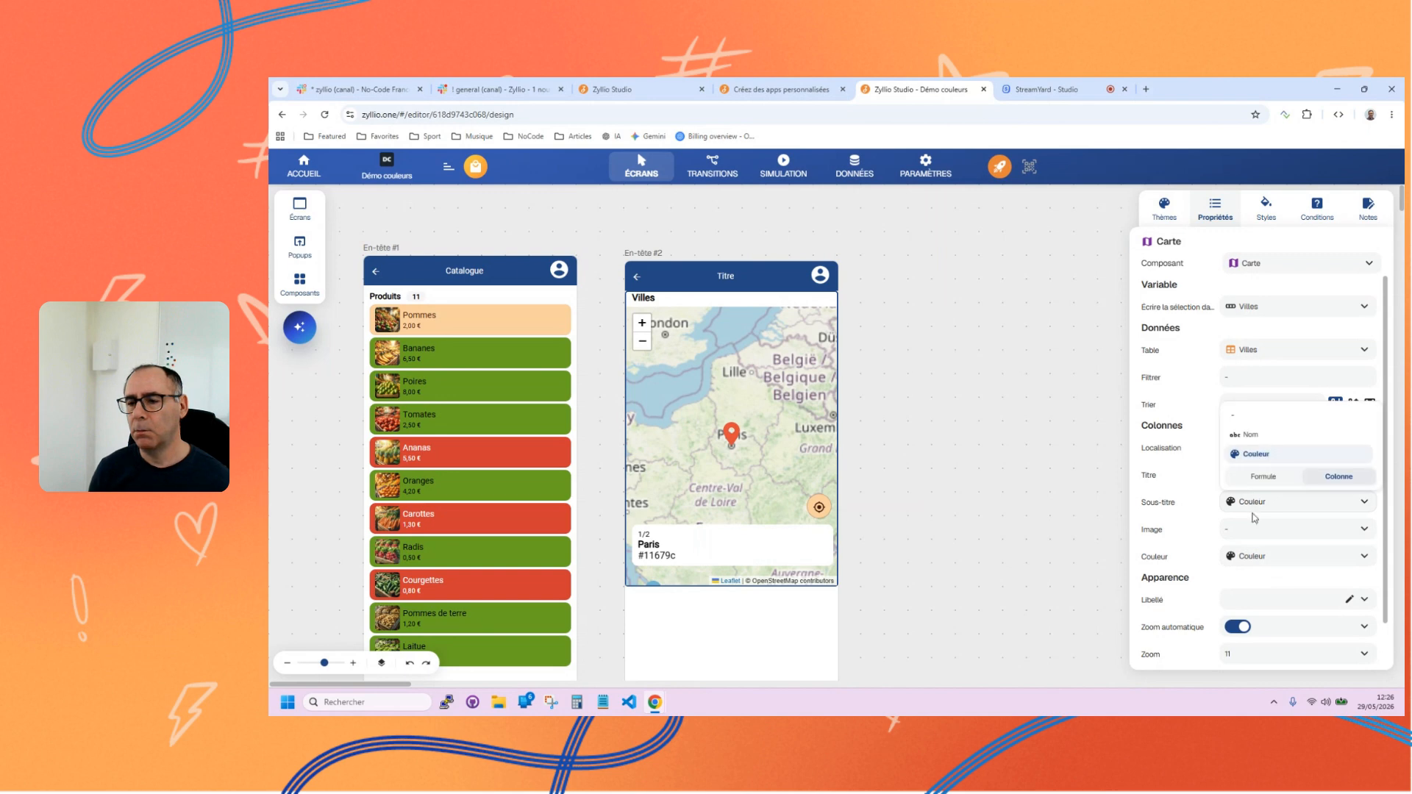
{"action": "left_click", "coordinate": [1249, 433]}
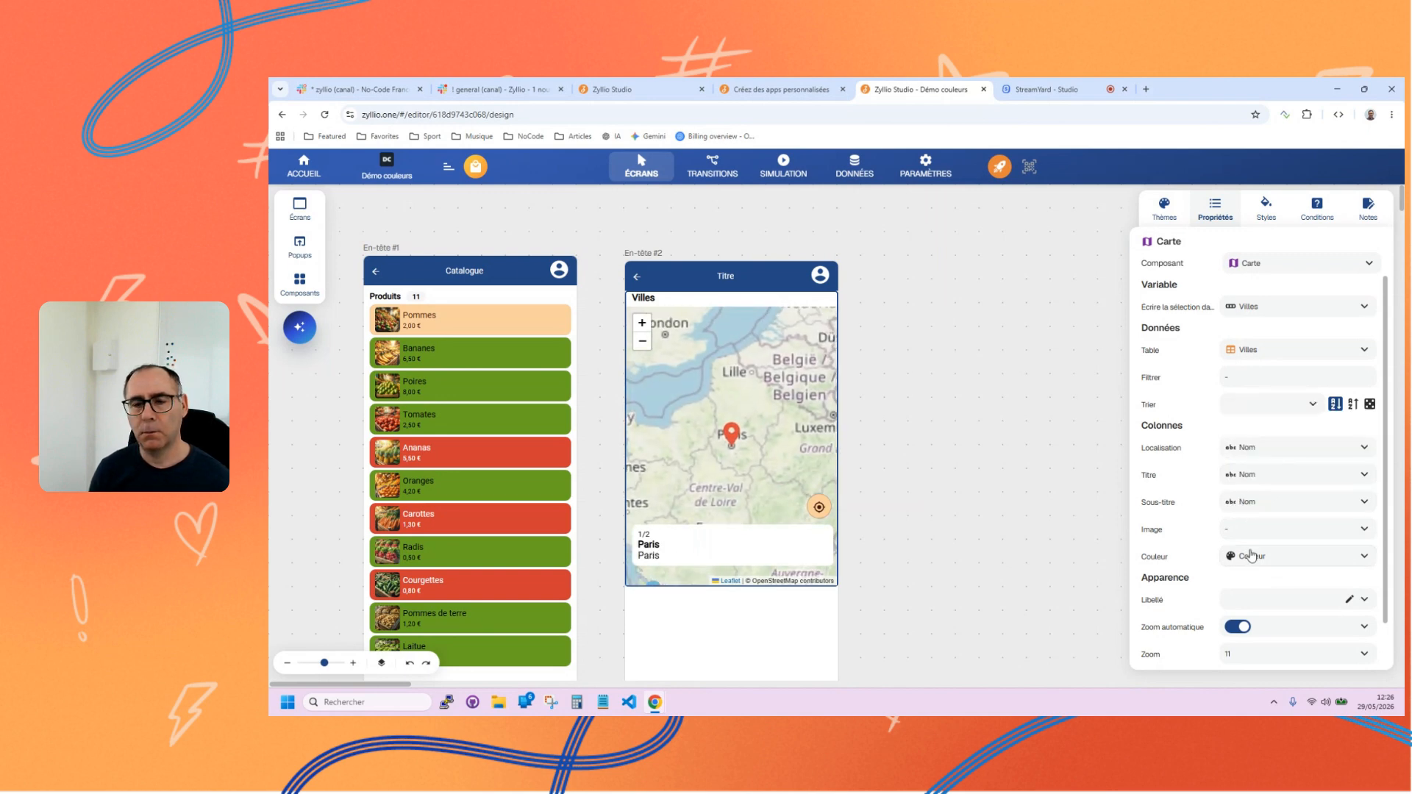
Simulate the app and examine the marker colours of Paris and Bordeaux on the map, with Bordeaux's card selected.
{"action": "left_click", "coordinate": [790, 167]}
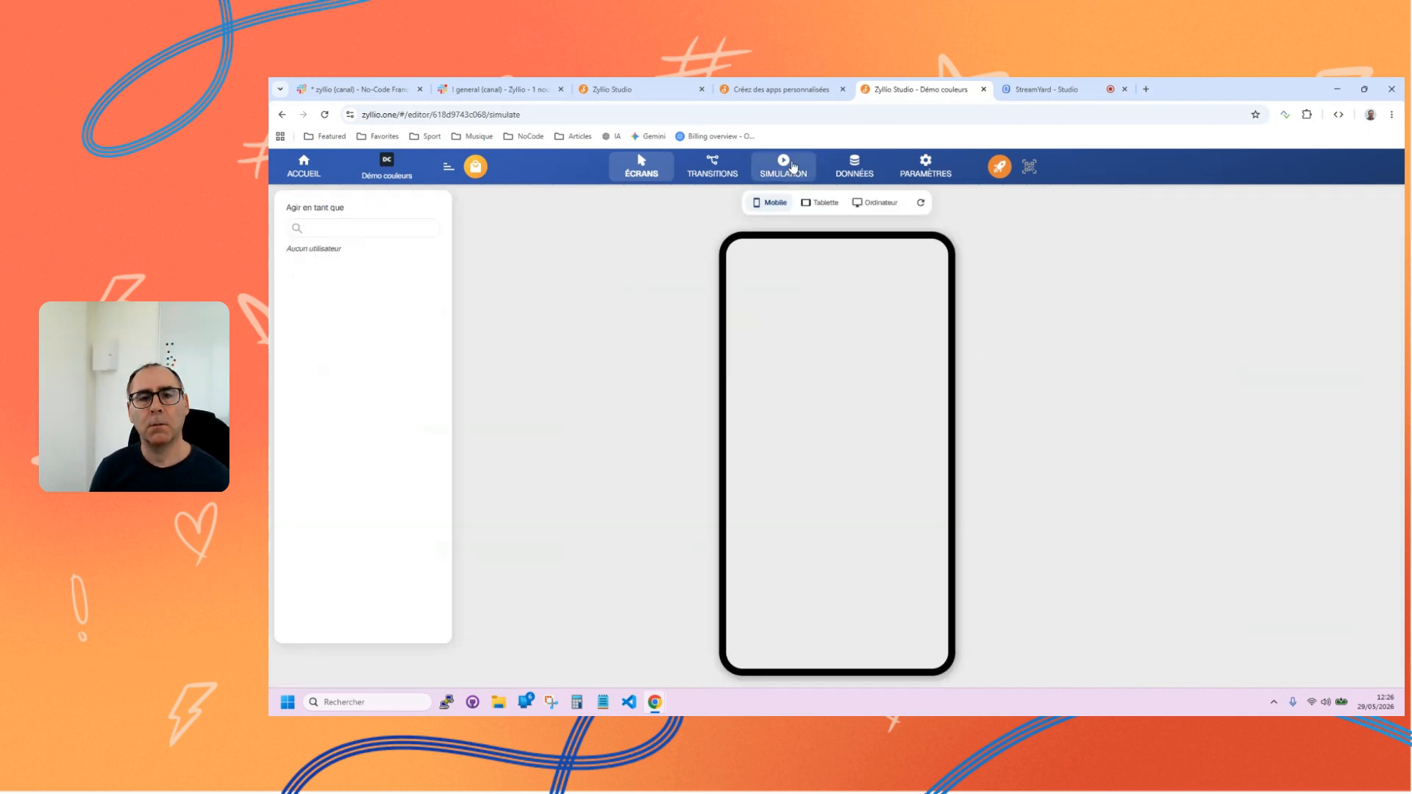
{"action": "mouse_move", "coordinate": [803, 481]}
{"action": "left_mouse_down"}
{"action": "mouse_move", "coordinate": [831, 309]}
{"action": "mouse_move", "coordinate": [848, 457]}
{"action": "mouse_move", "coordinate": [829, 364]}
{"action": "left_mouse_up"}
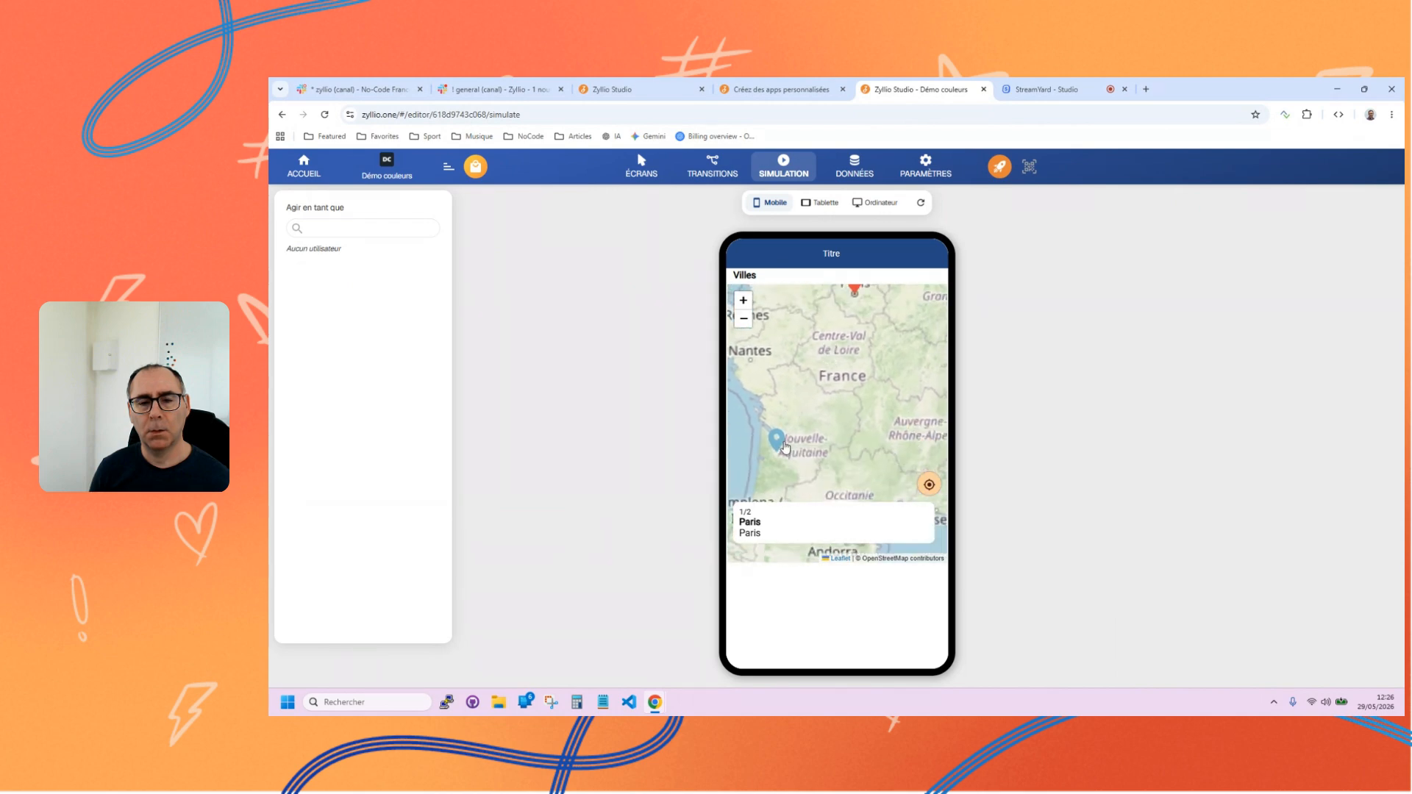
{"action": "mouse_move", "coordinate": [853, 532]}
{"action": "left_mouse_down"}
{"action": "mouse_move", "coordinate": [734, 529]}
{"action": "mouse_move", "coordinate": [874, 529]}
{"action": "mouse_move", "coordinate": [817, 523]}
{"action": "left_mouse_up"}
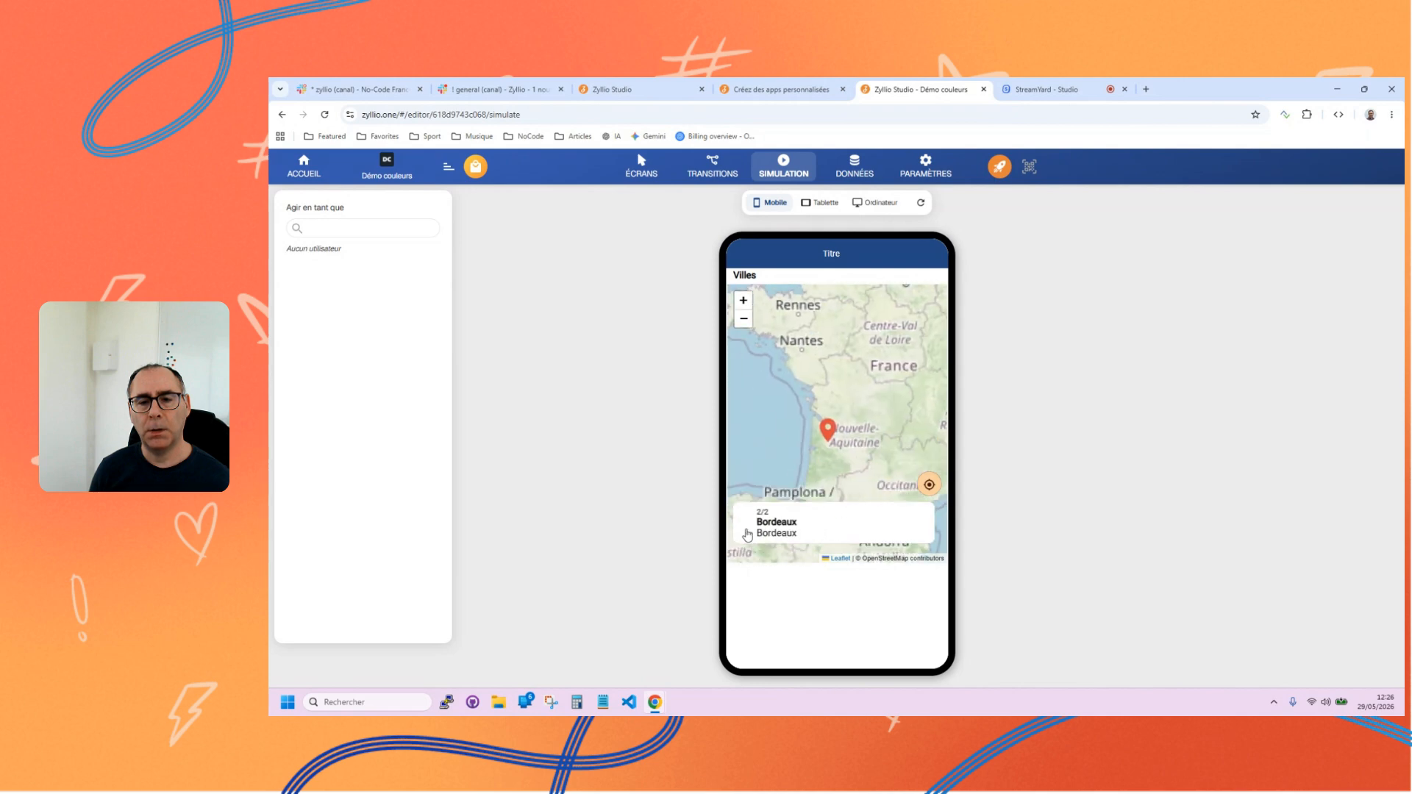
{"action": "left_click", "coordinate": [744, 320]}
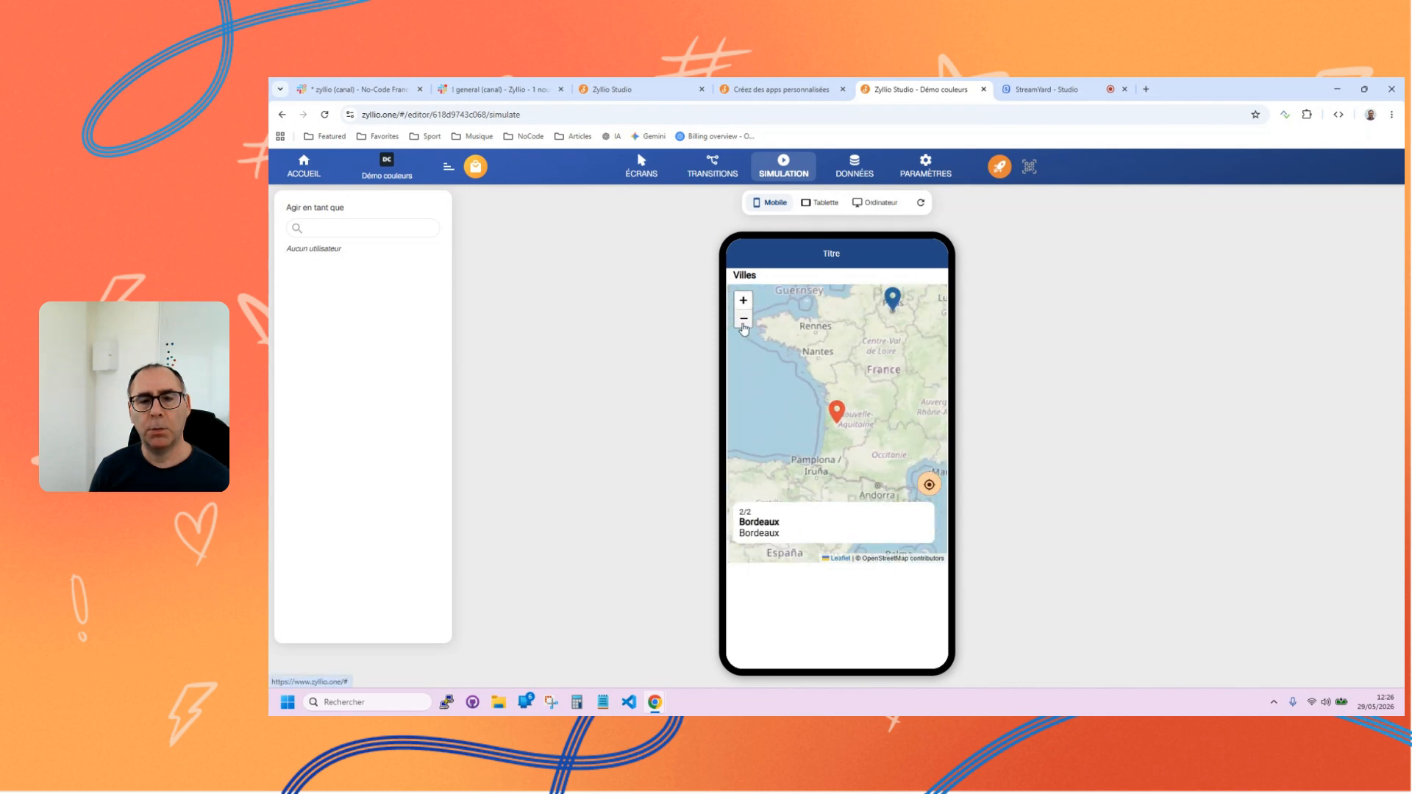
{"action": "left_click_drag", "start_coordinate": [852, 383], "coordinate": [812, 398]}
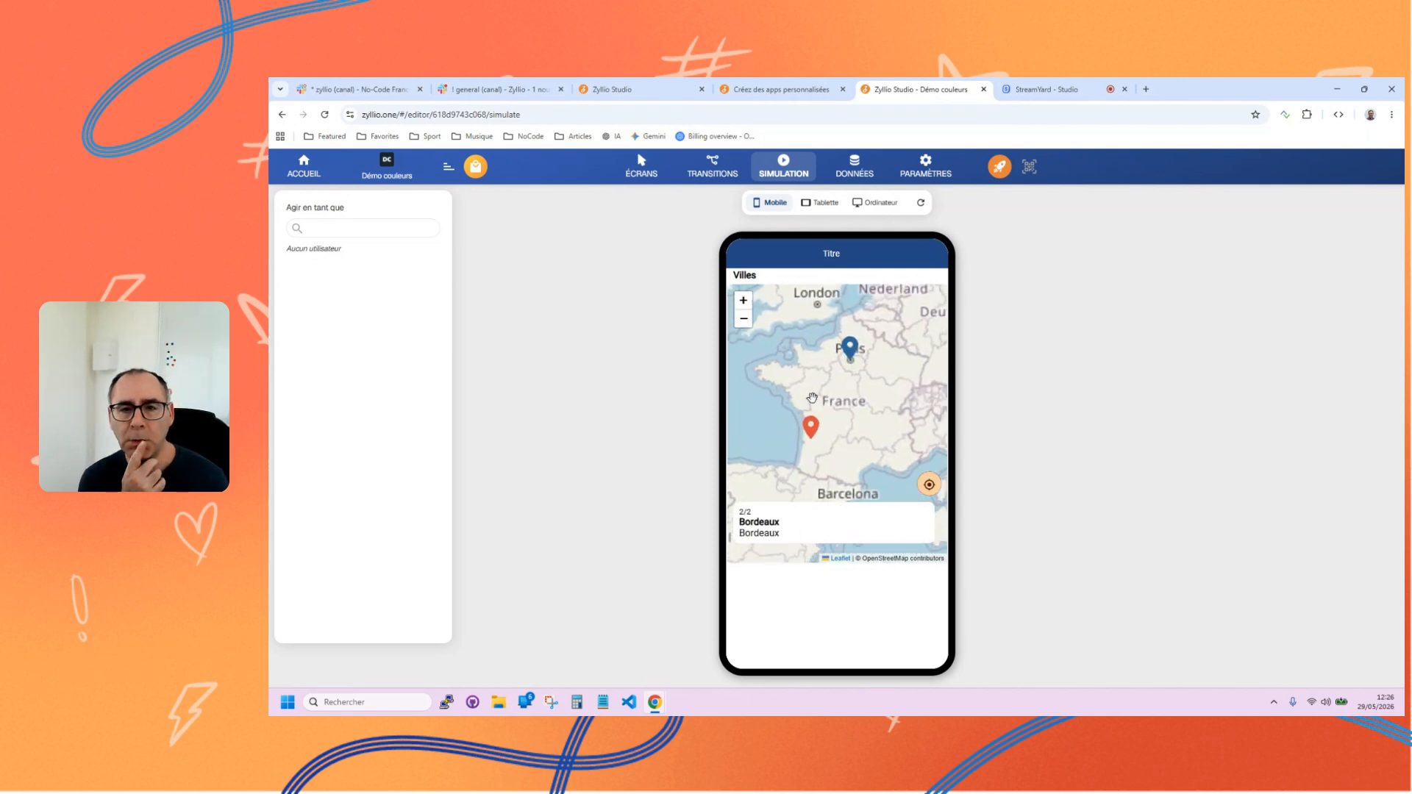
Add the city Nantes as a new row in the Villes data.
{"action": "left_click", "coordinate": [841, 178]}
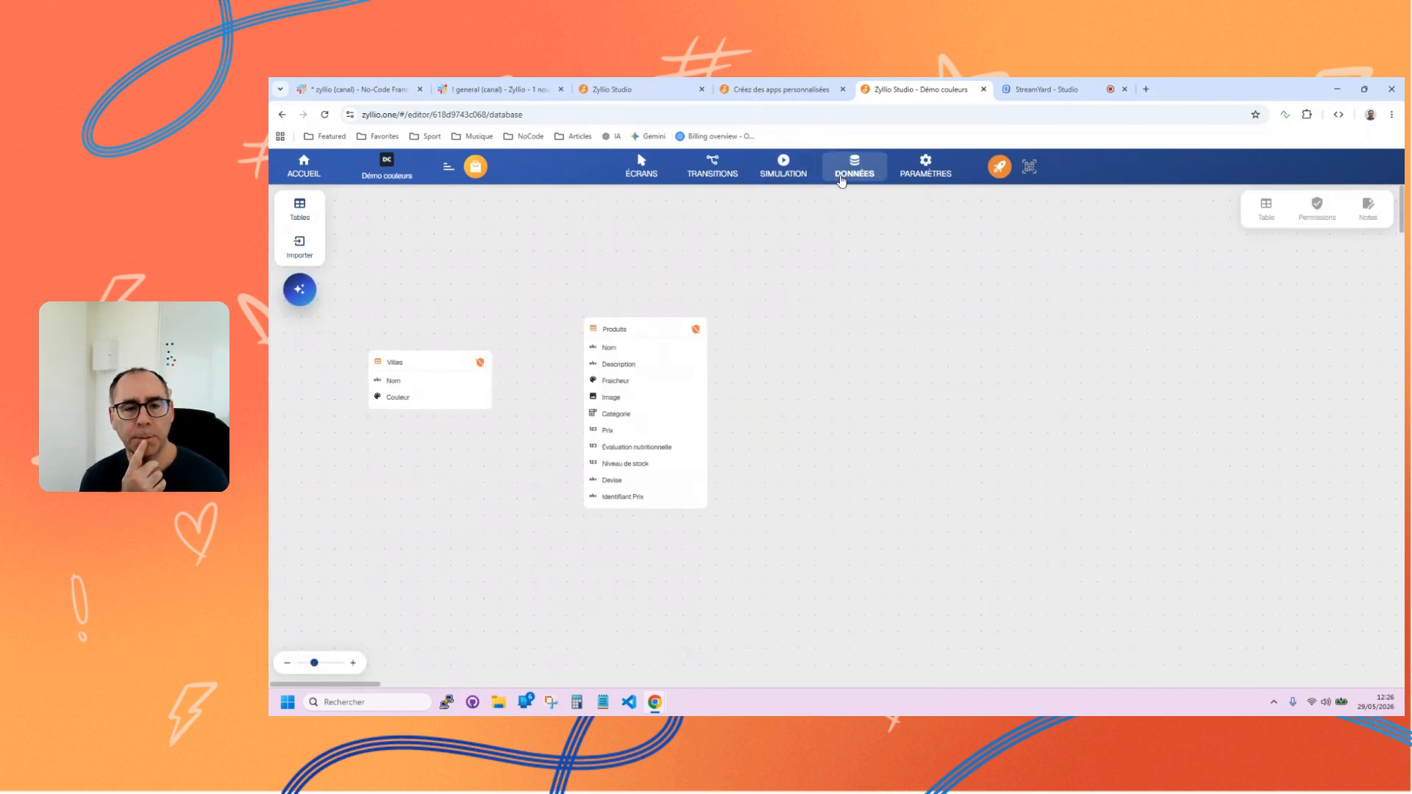
{"action": "left_click", "coordinate": [453, 364]}
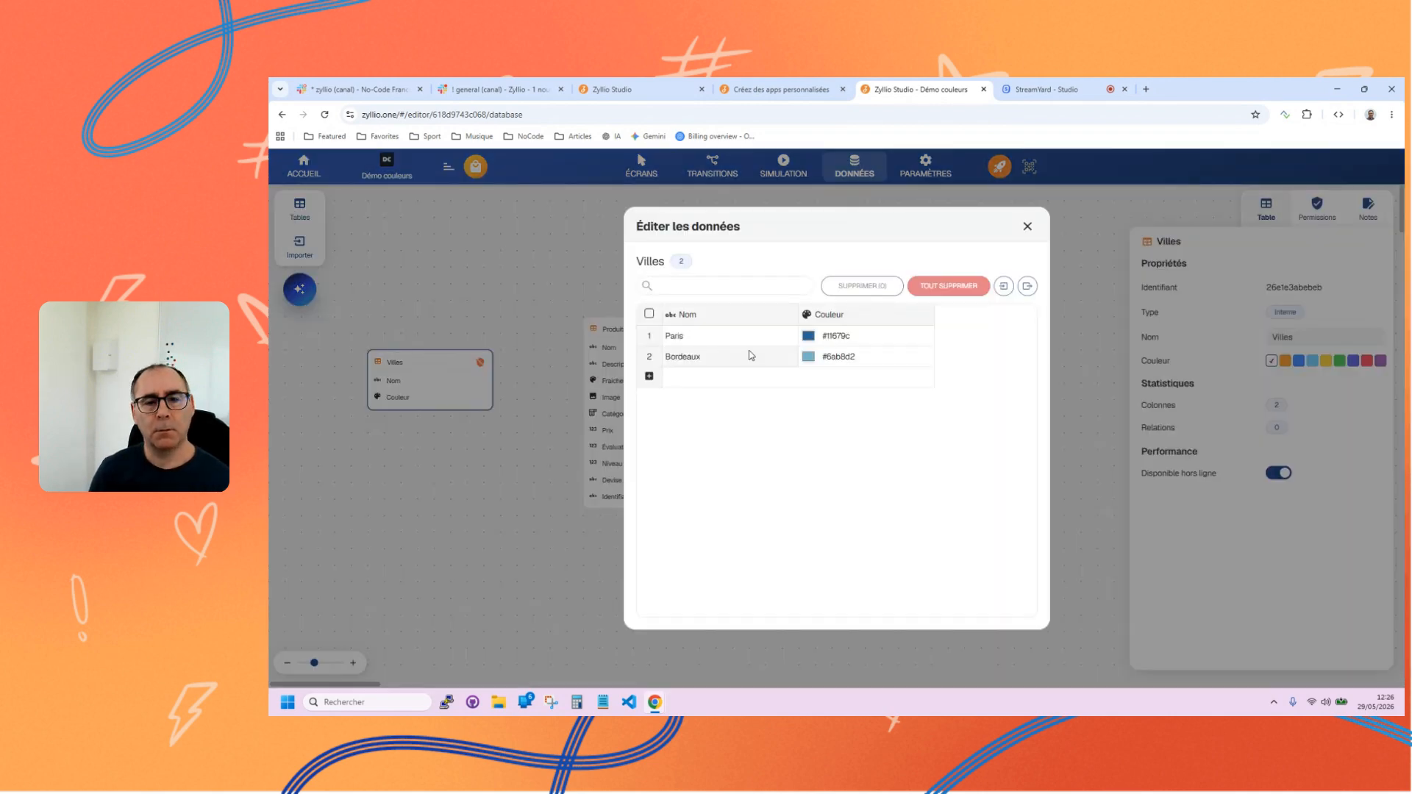
{"action": "left_click", "coordinate": [728, 379]}
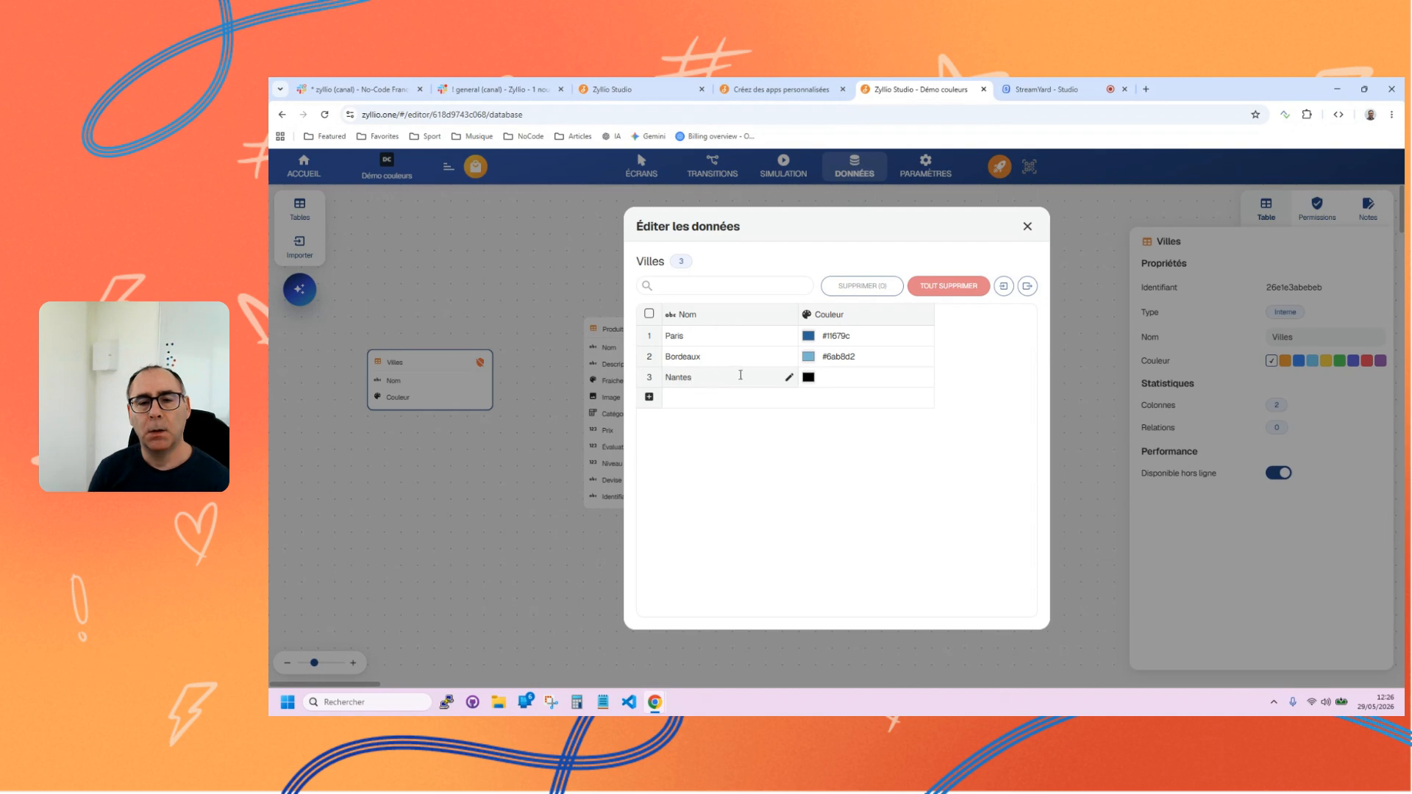
Set the Couleur value of Nantes to the purple #9a1bde and close the data editor.
{"action": "left_click", "coordinate": [808, 378]}
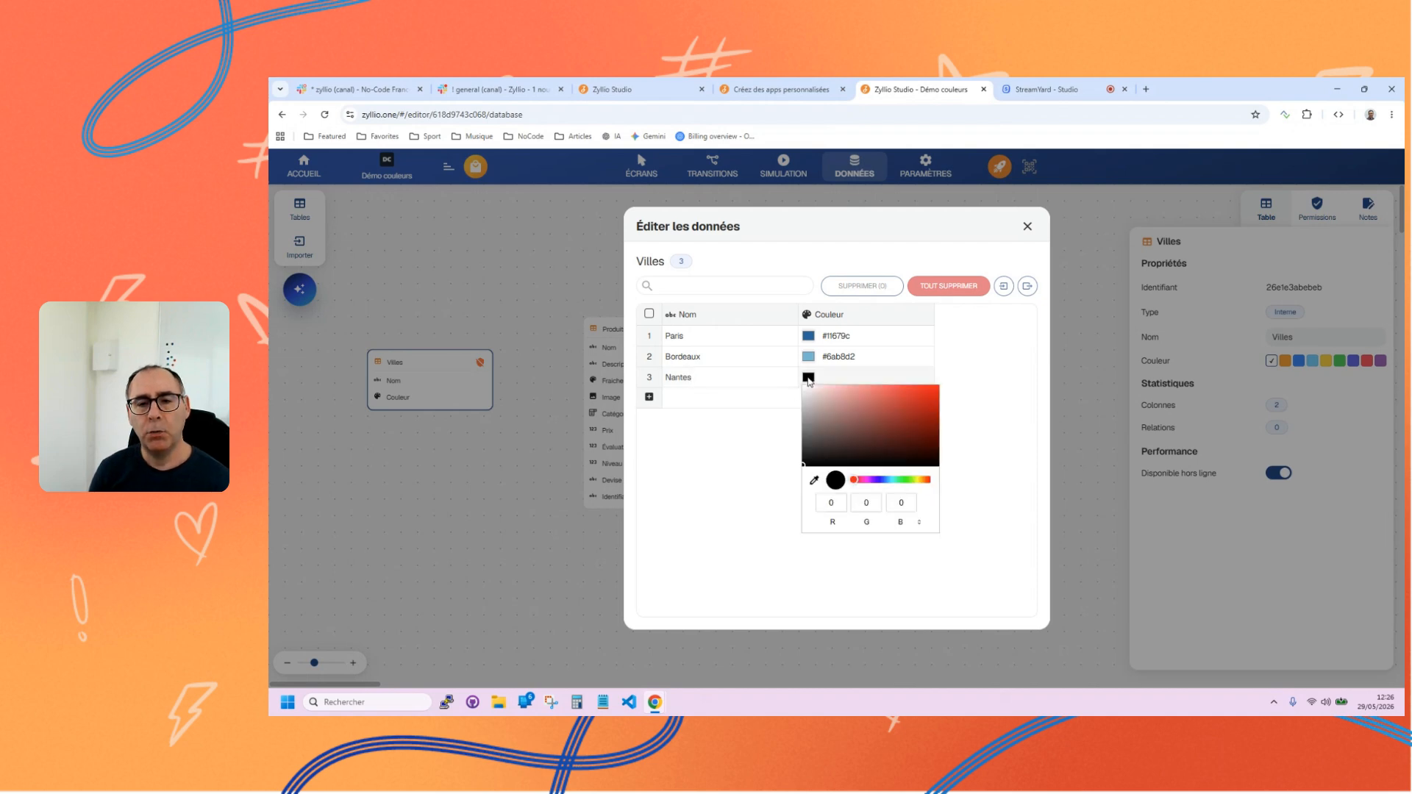
{"action": "left_click", "coordinate": [875, 482]}
{"action": "left_click", "coordinate": [914, 400]}
{"action": "left_click", "coordinate": [906, 404]}
{"action": "left_click", "coordinate": [759, 473]}
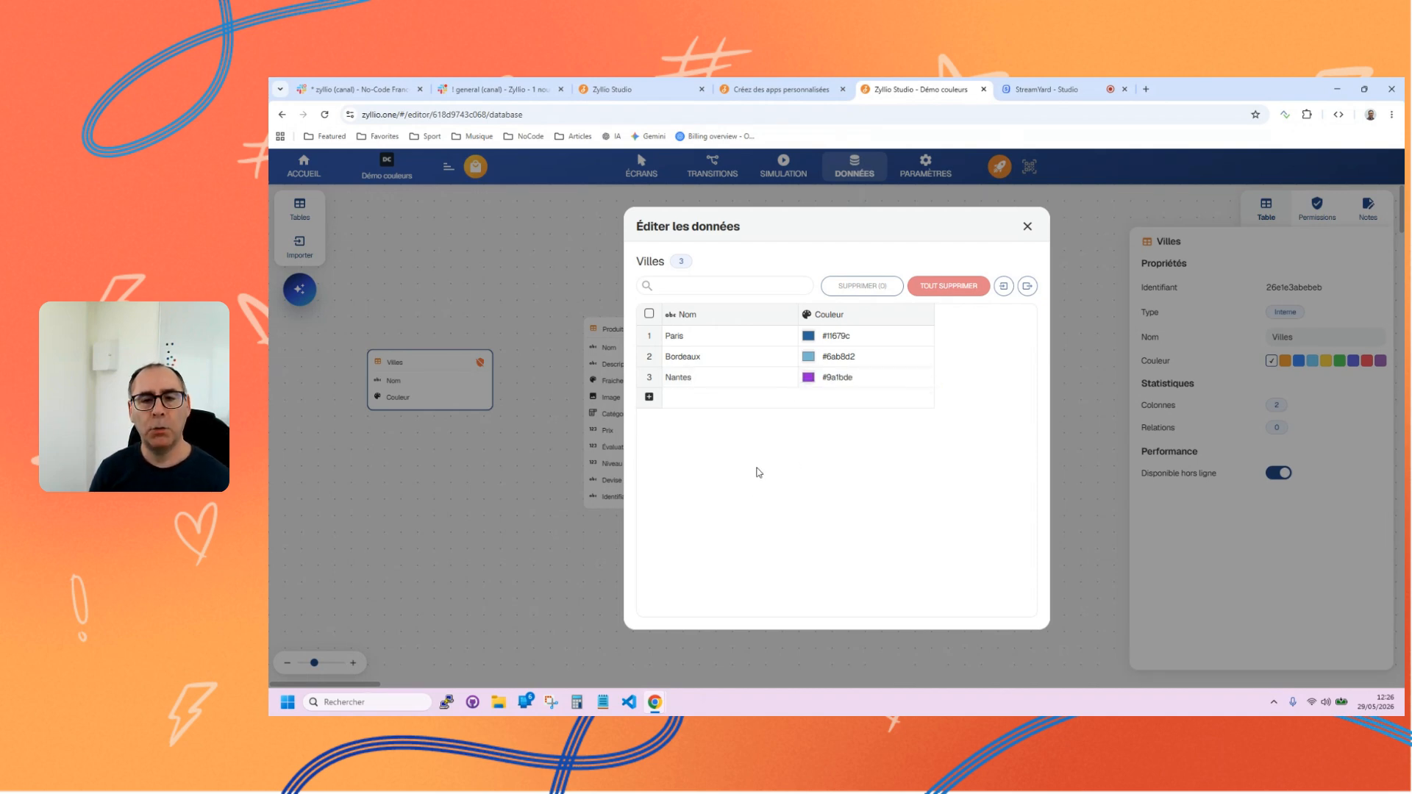
{"action": "left_click", "coordinate": [1029, 226]}
Simulate the app and select the Nantes and Bordeaux markers in turn to compare their colours on the map.
{"action": "left_click", "coordinate": [784, 166]}
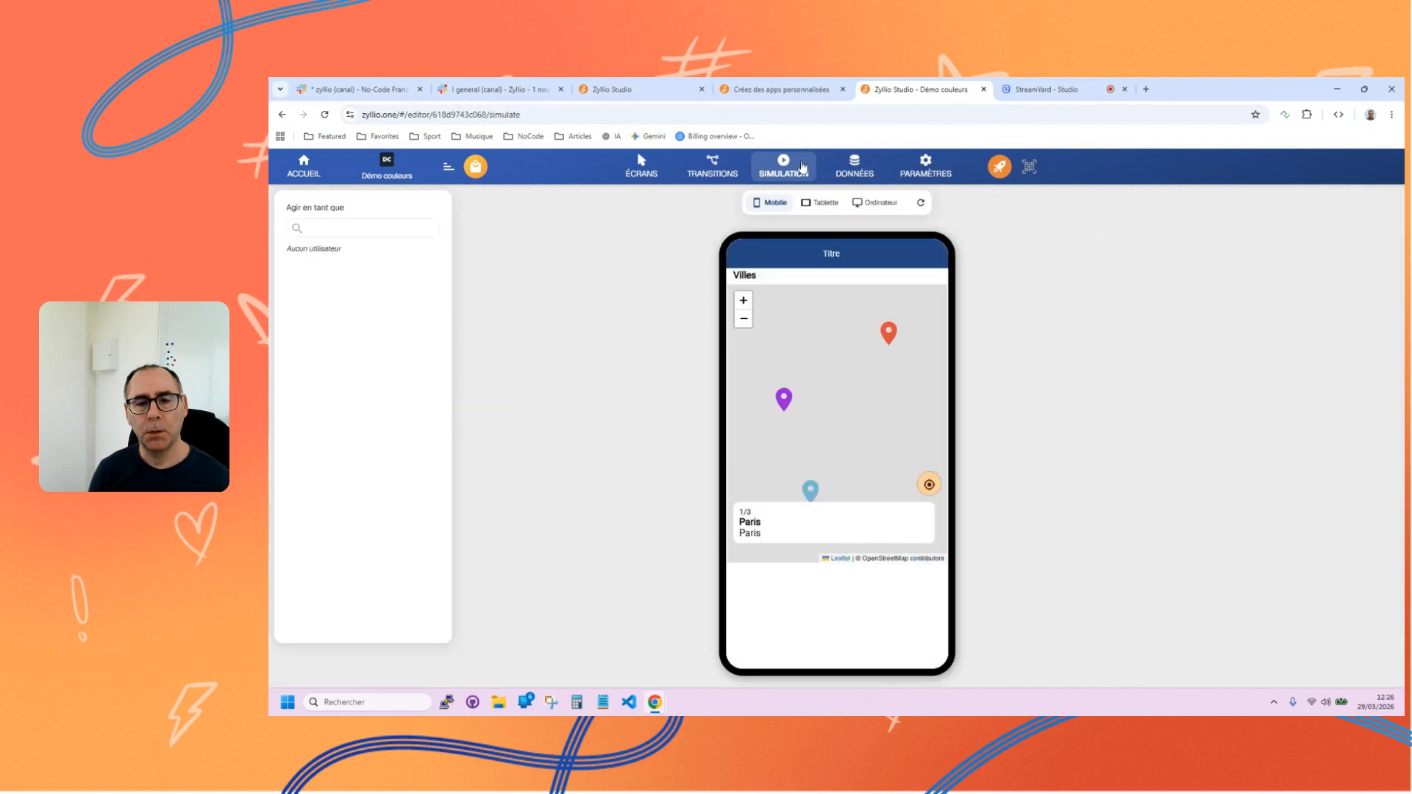
{"action": "left_click_drag", "start_coordinate": [783, 455], "coordinate": [829, 370]}
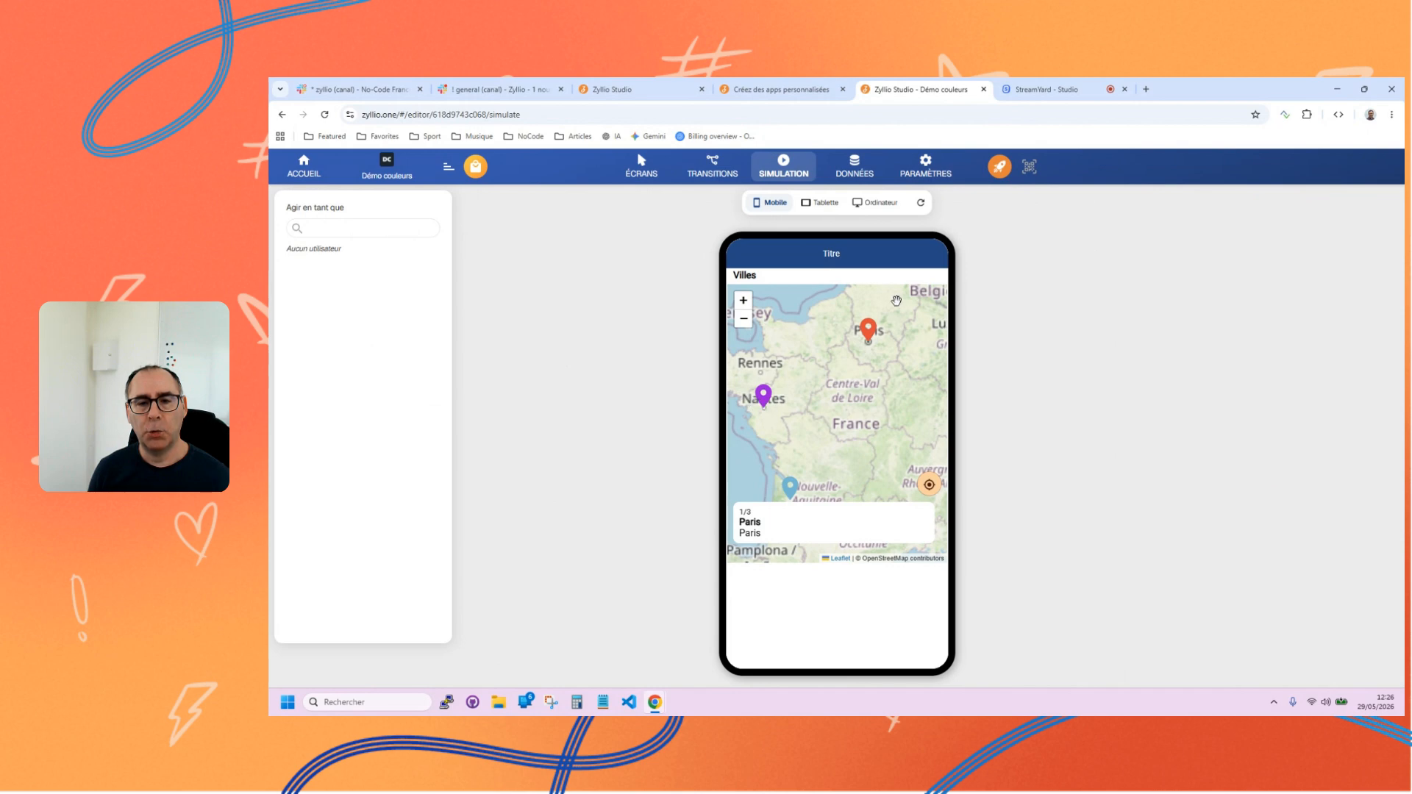
{"action": "left_click", "coordinate": [763, 397]}
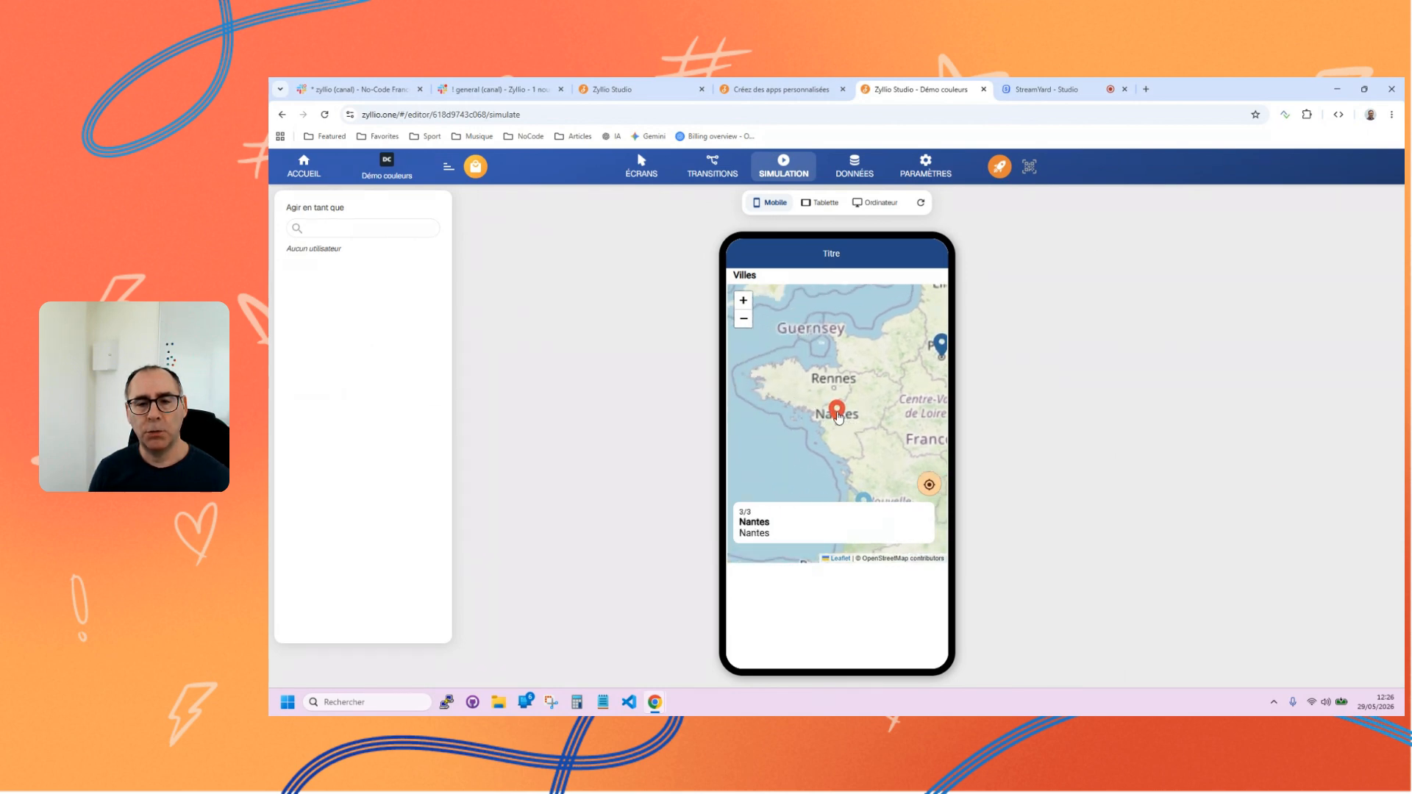
{"action": "left_click", "coordinate": [805, 450]}
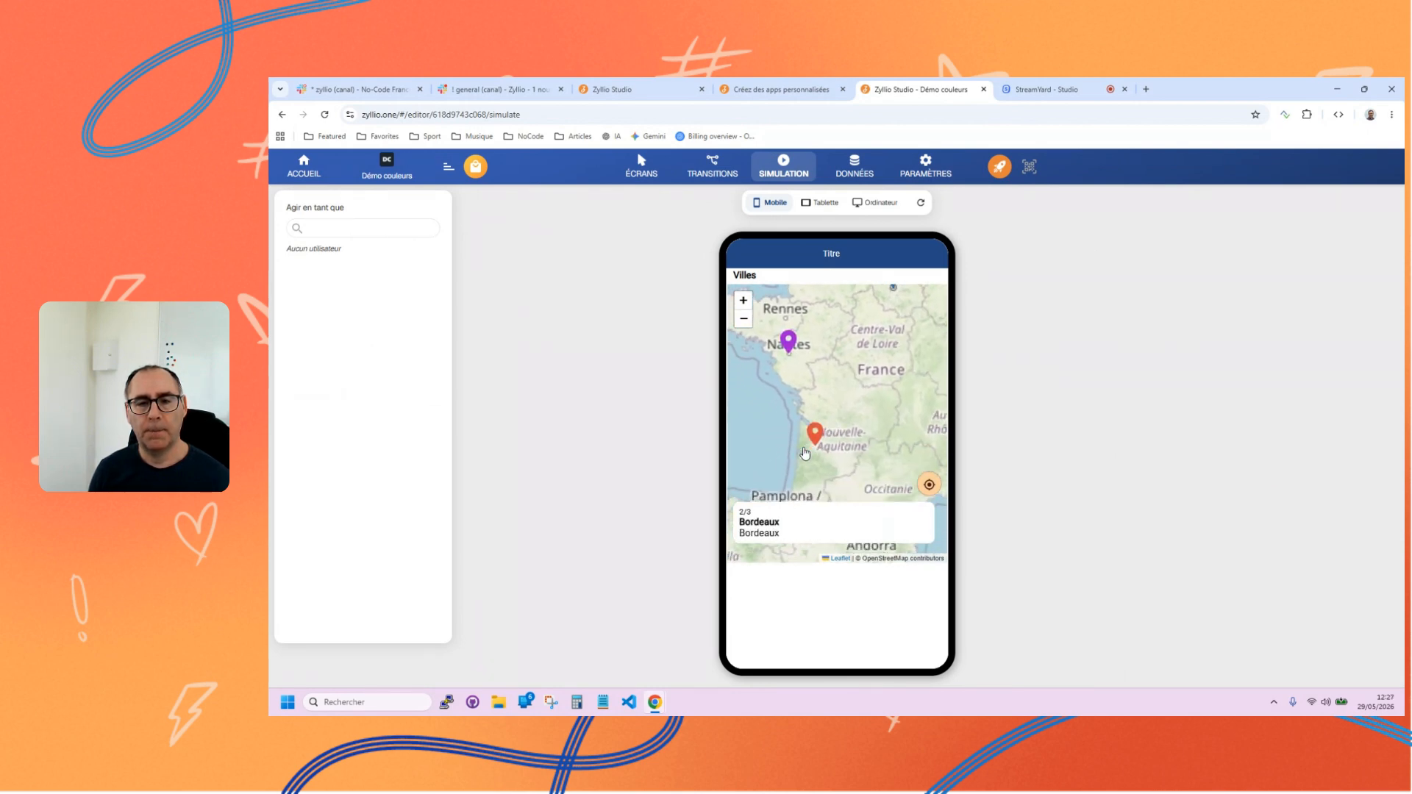
{"action": "left_click", "coordinate": [809, 322]}
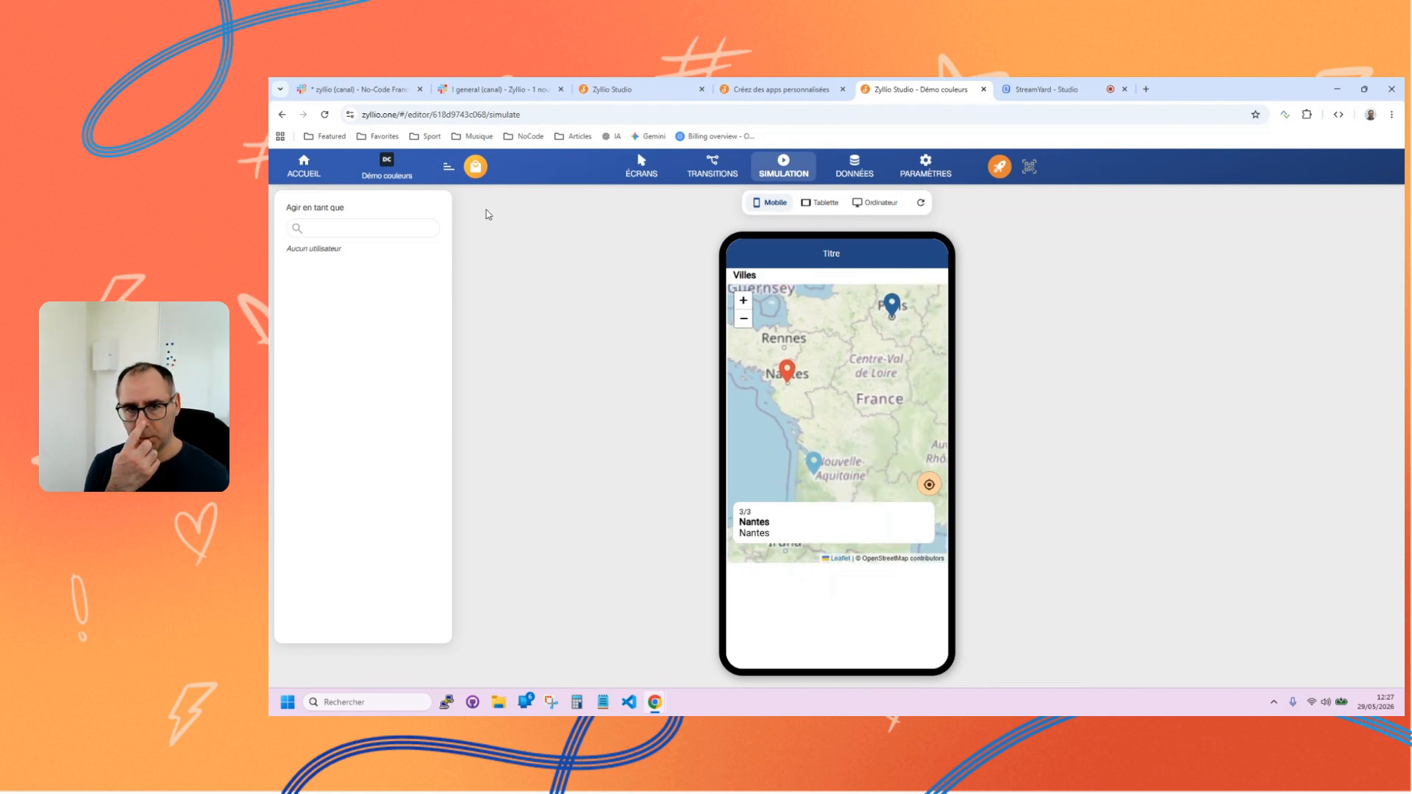
Return to the screens view and show the properties of the Produits list on the Catalogue screen.
{"action": "left_click", "coordinate": [639, 163]}
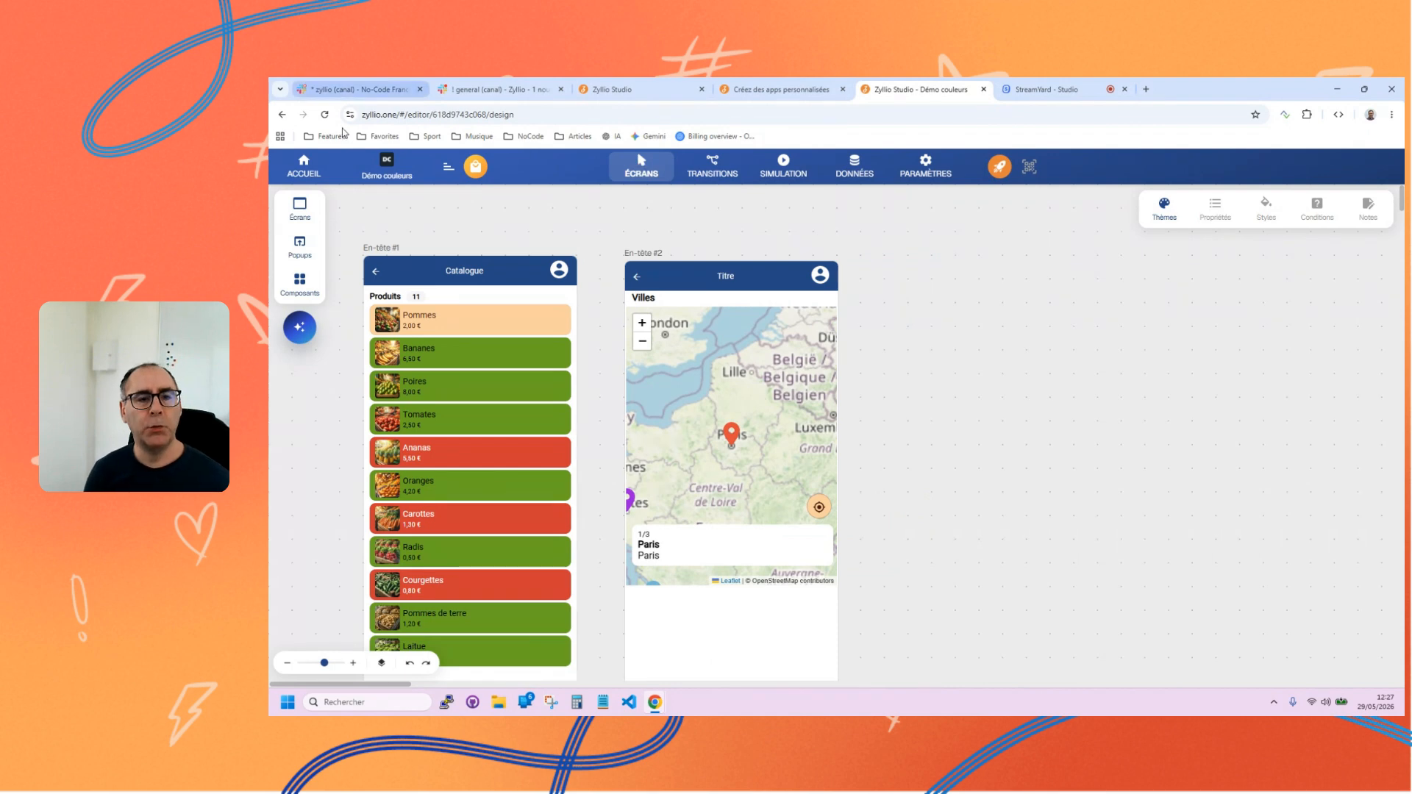
{"action": "left_click", "coordinate": [474, 336]}
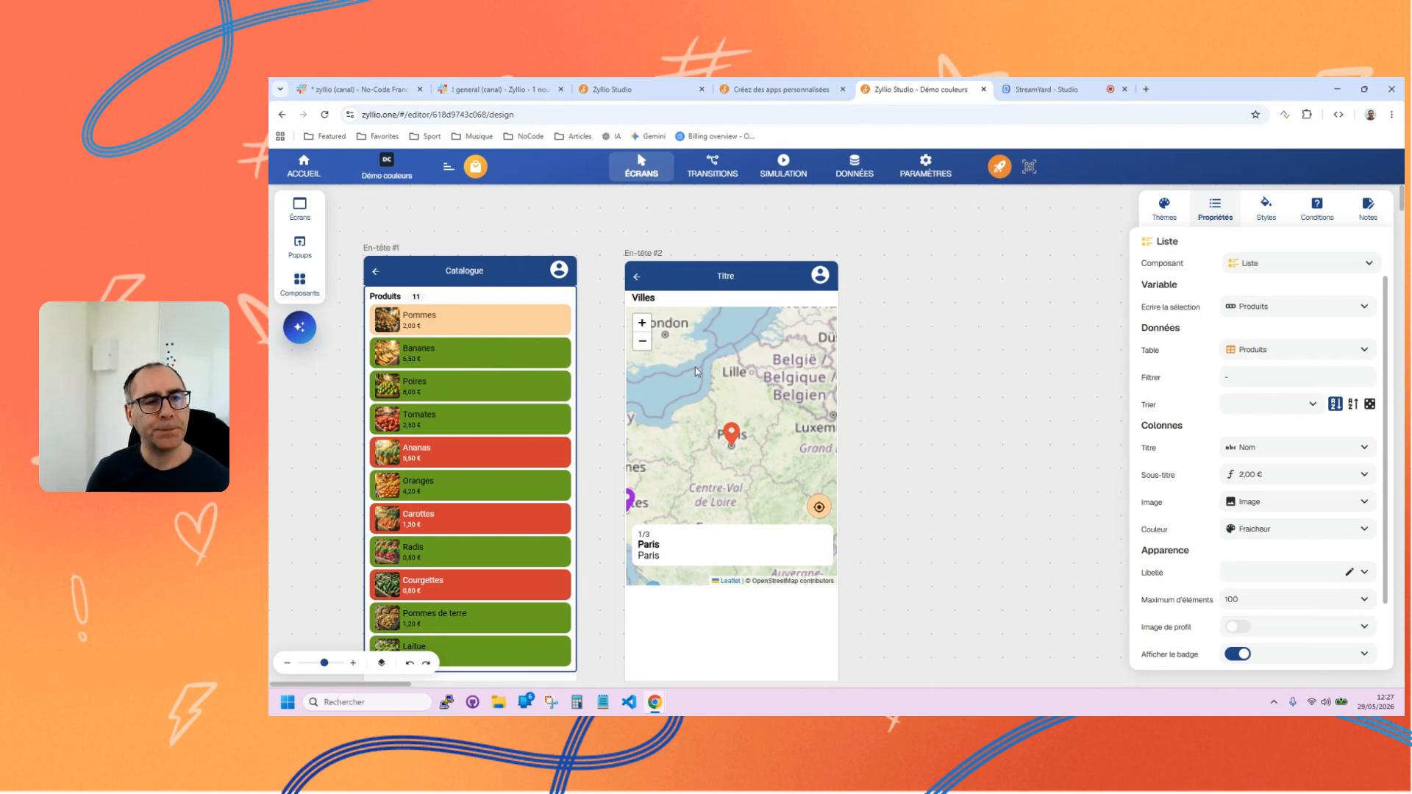
Return to the applications home and create a new application named Responsive.
{"action": "left_click", "coordinate": [286, 156]}
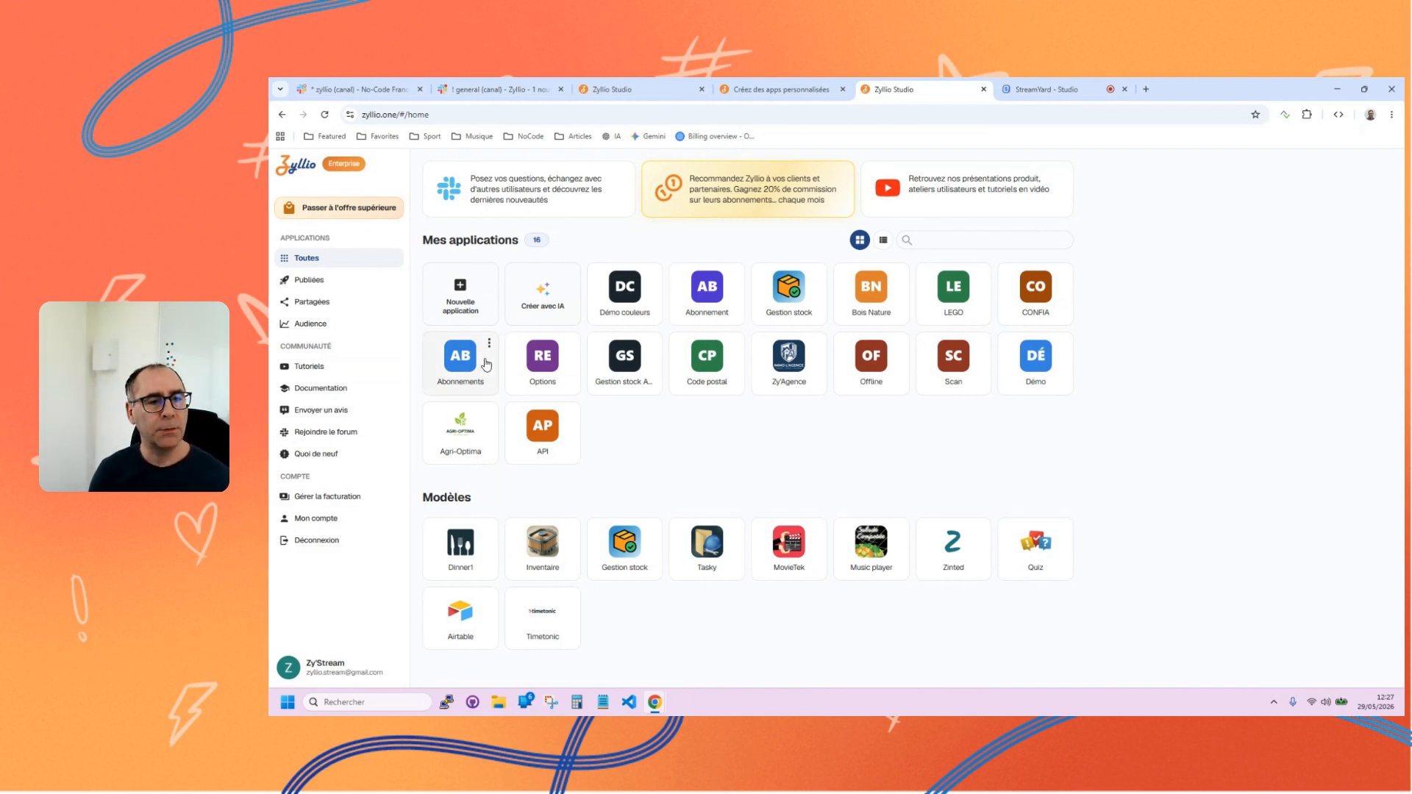
{"action": "left_click", "coordinate": [462, 292]}
{"action": "type", "text": "Responsive"}
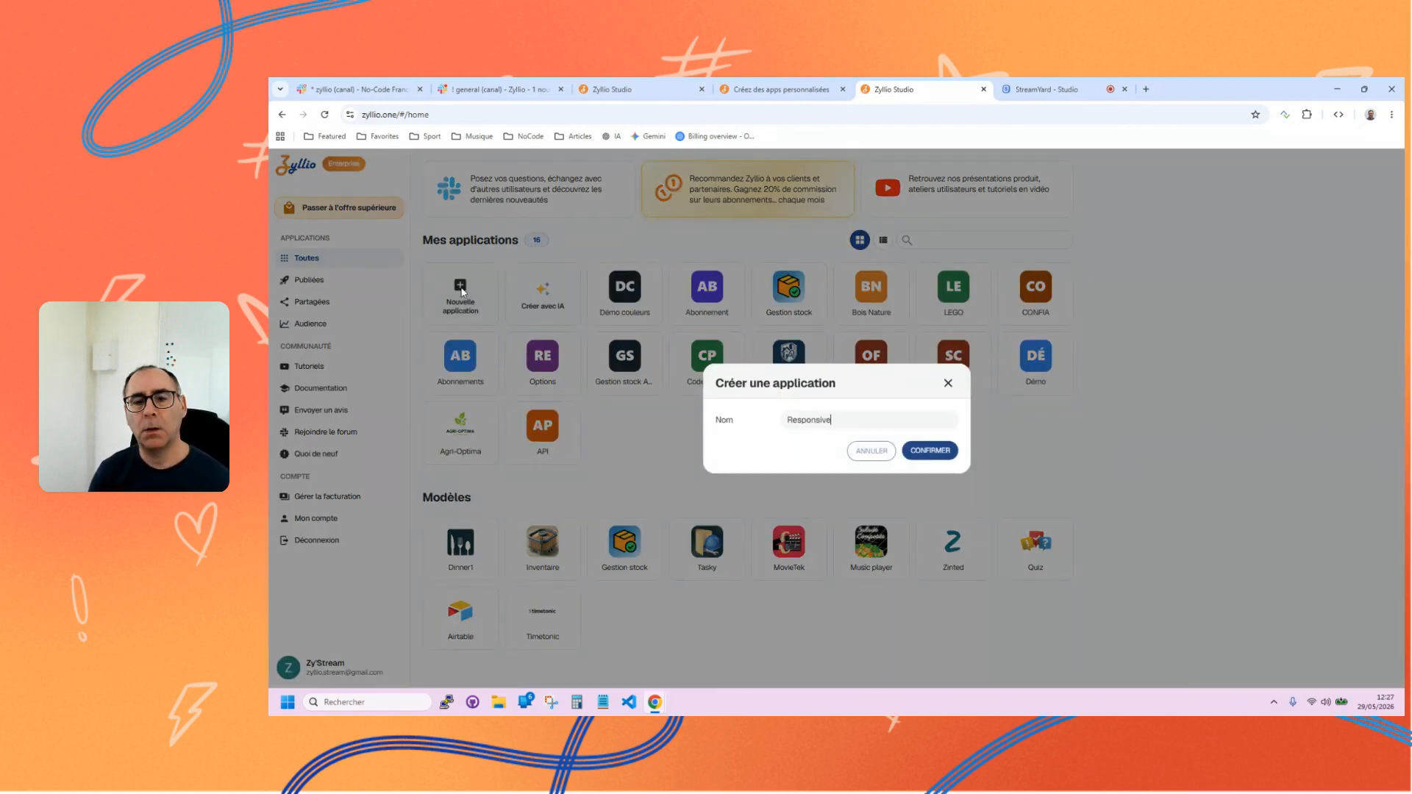
{"action": "left_click", "coordinate": [931, 454]}
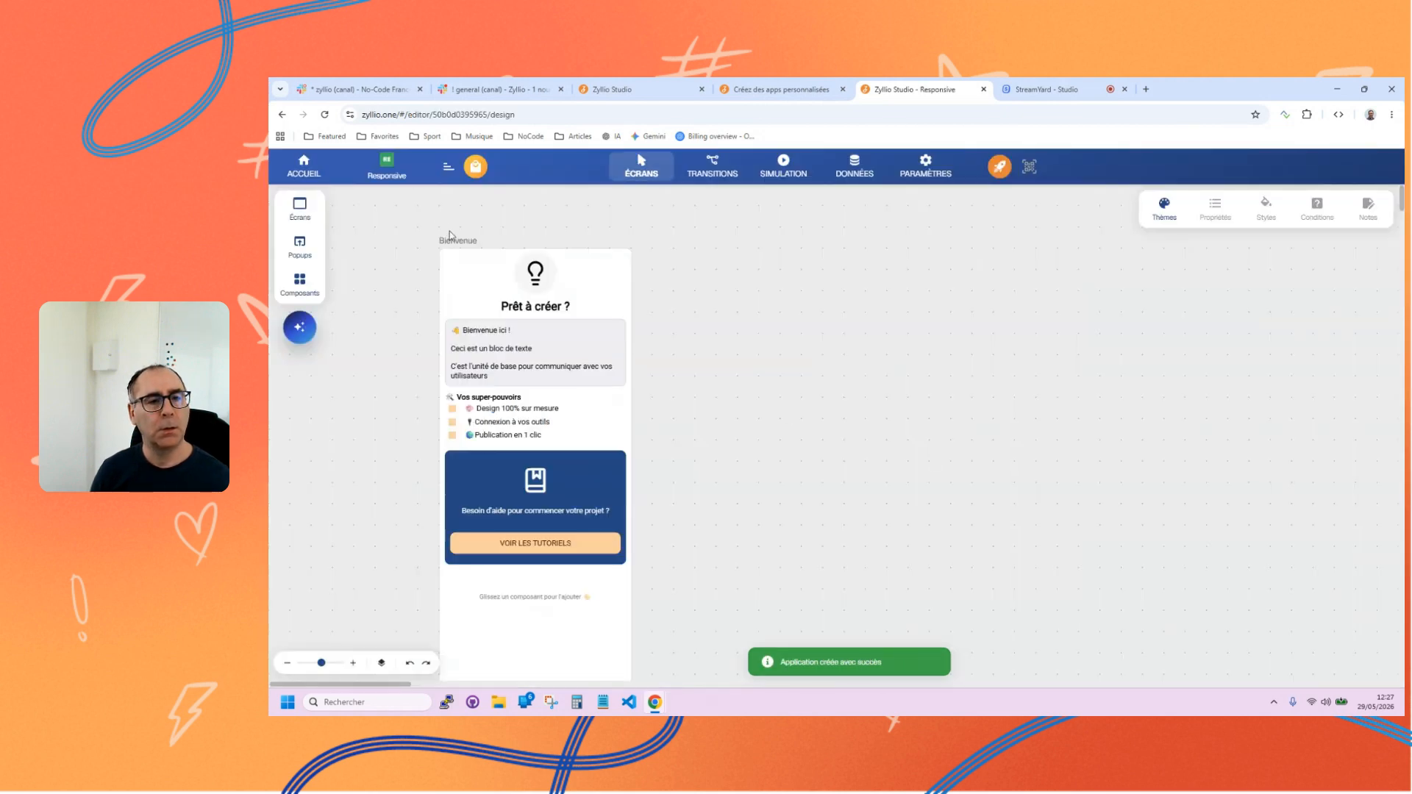
Delete the default Bienvenue screen from the new application.
{"action": "left_click", "coordinate": [459, 241]}
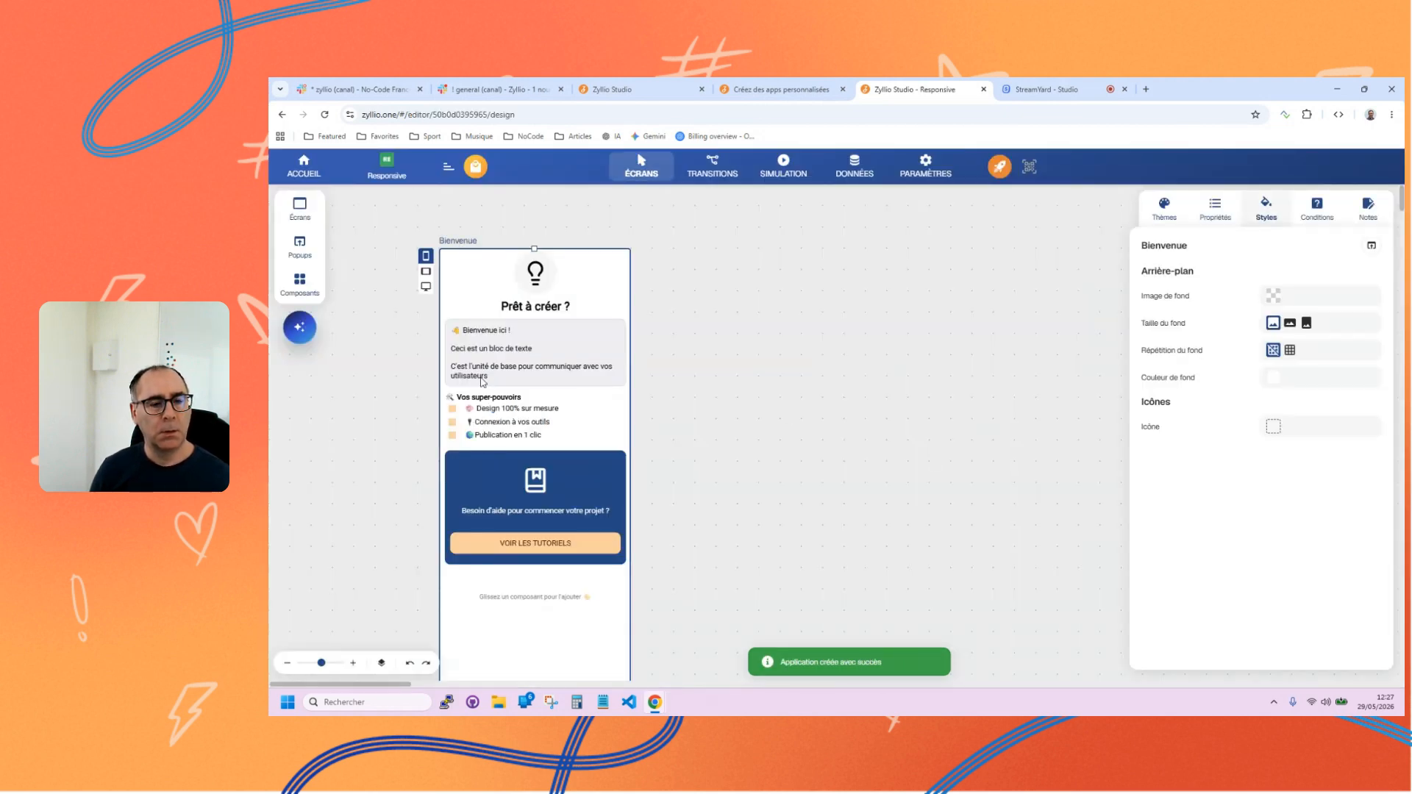
{"action": "left_click_drag", "start_coordinate": [488, 651], "coordinate": [907, 638]}
{"action": "key", "text": "Delete"}
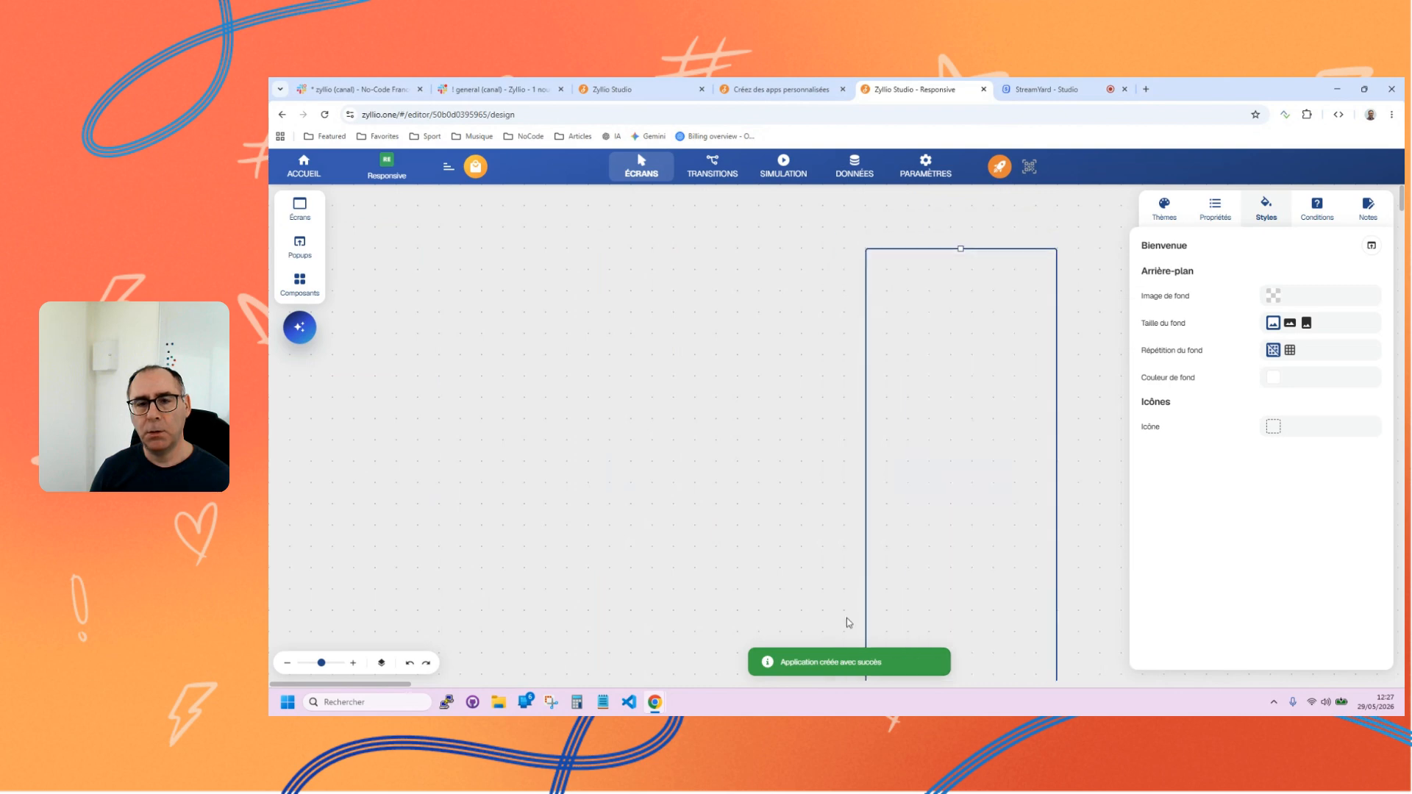
Add a basic En-tête screen to the empty canvas.
{"action": "left_click", "coordinate": [299, 208]}
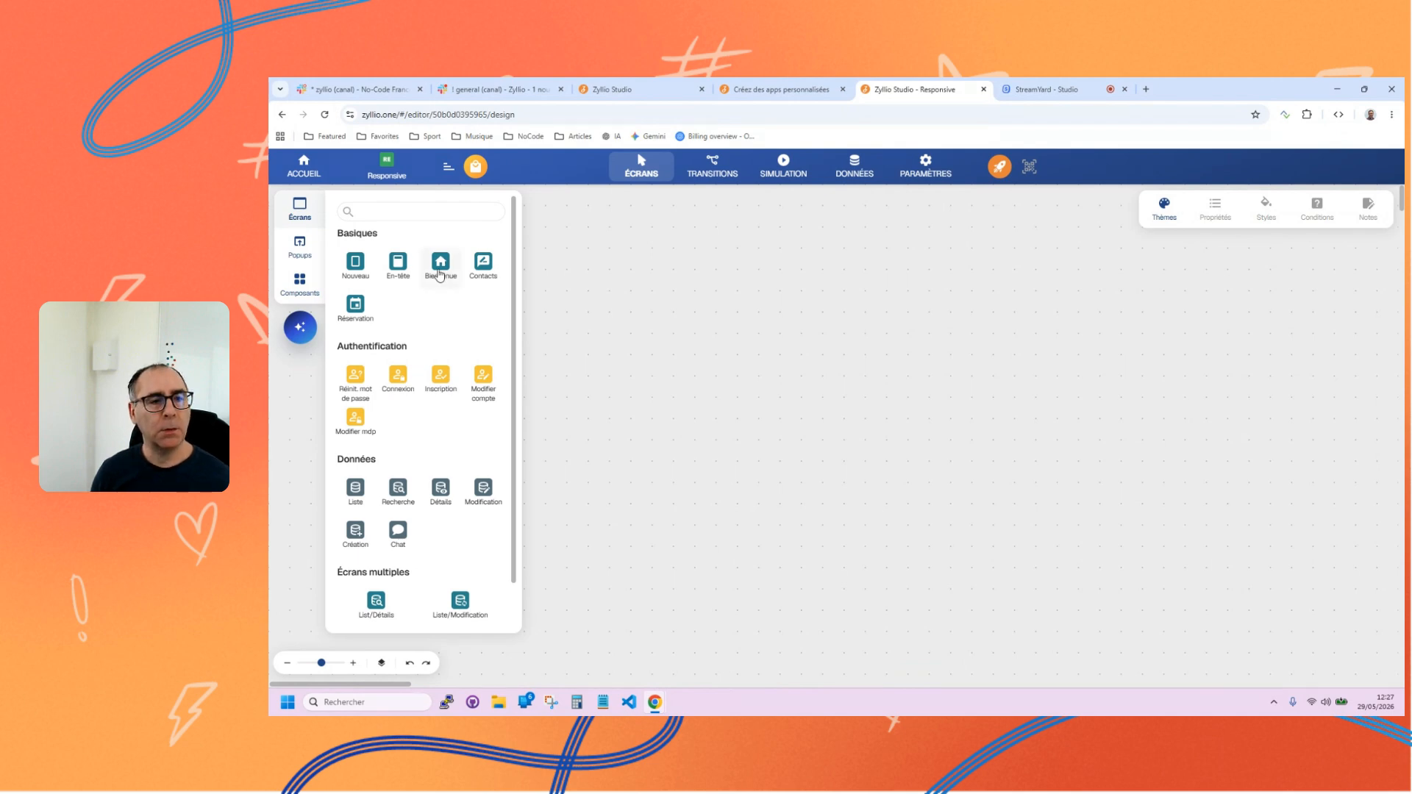
{"action": "left_click", "coordinate": [398, 263]}
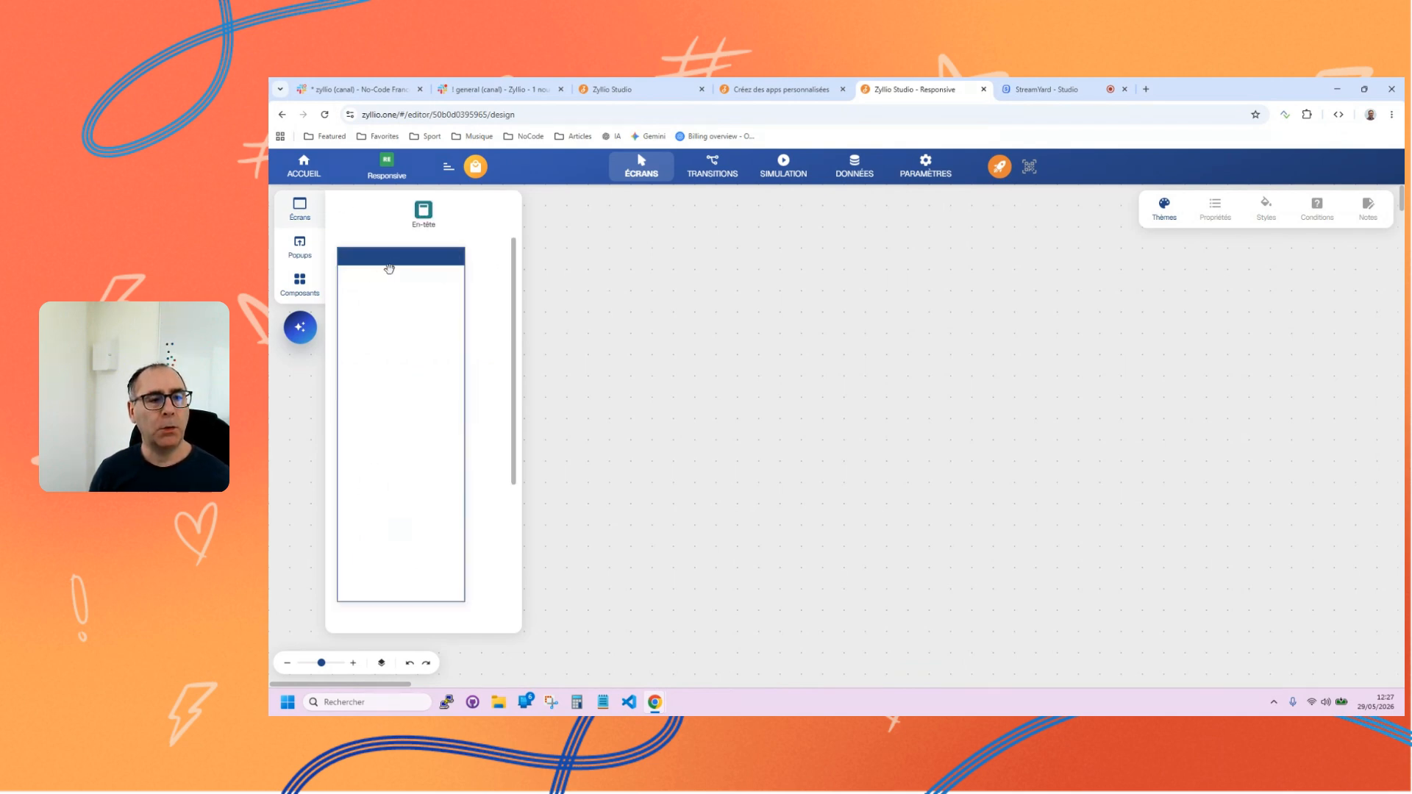
{"action": "left_click", "coordinate": [442, 319]}
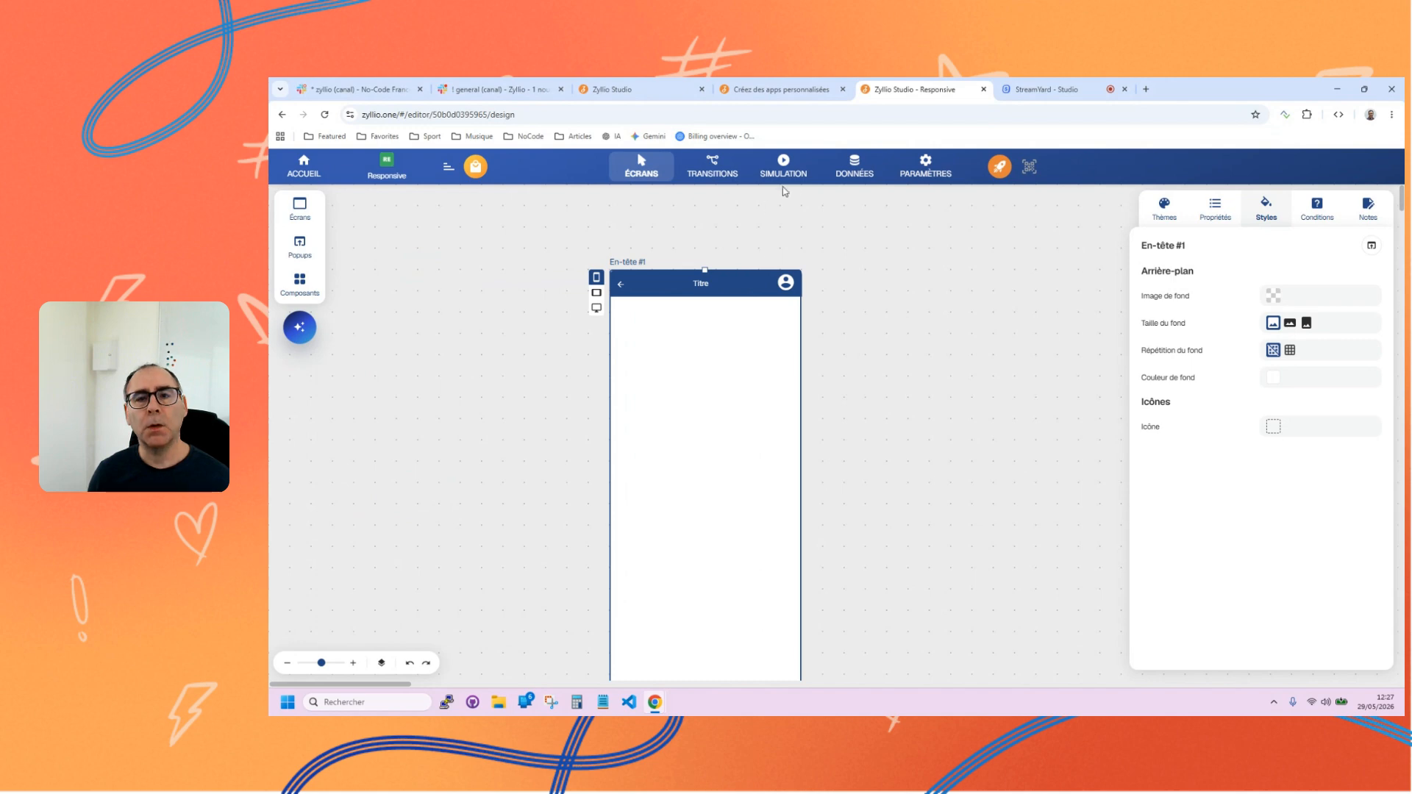
Add the Produits and Producteurs standard table templates to the application's data.
{"action": "left_click", "coordinate": [853, 167]}
{"action": "left_click", "coordinate": [300, 210]}
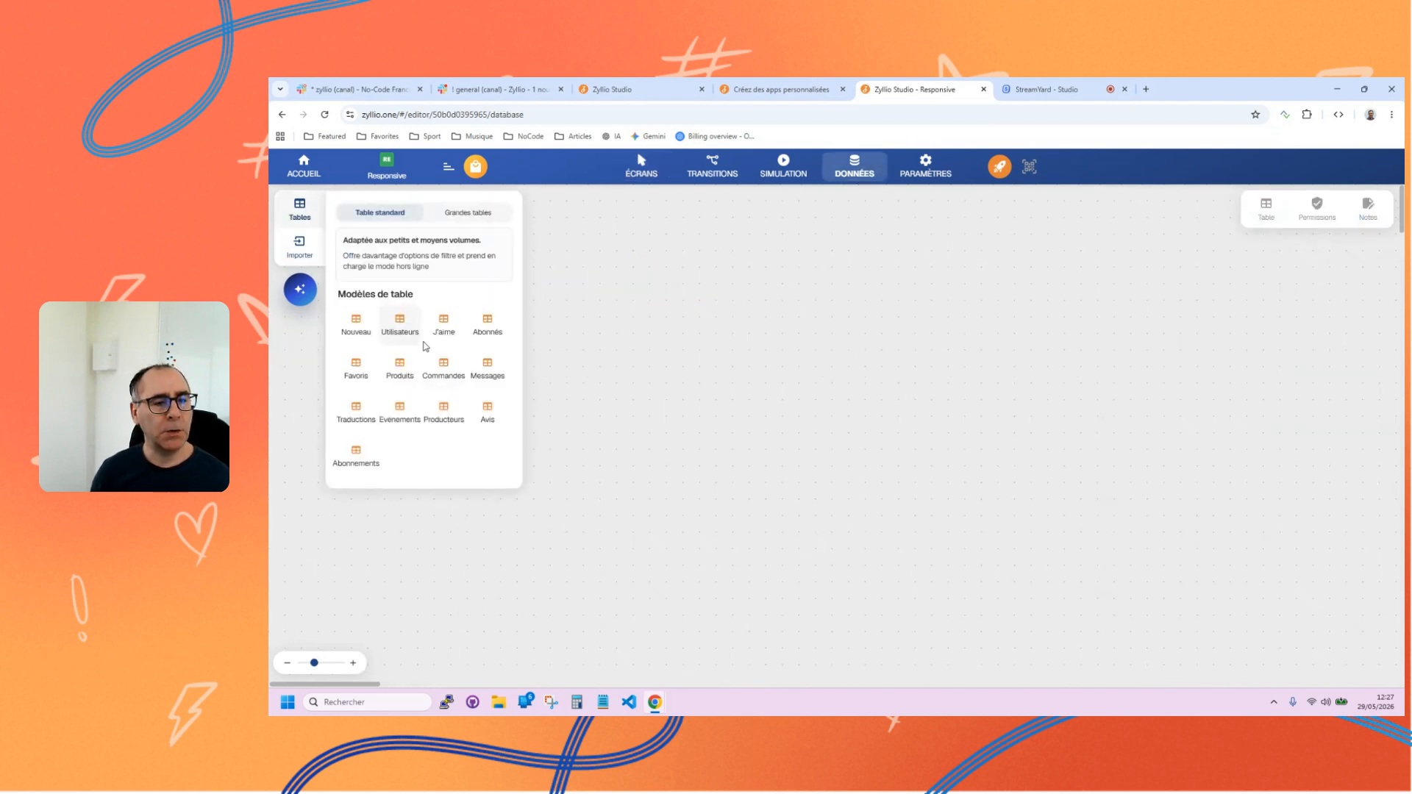
{"action": "left_click_drag", "start_coordinate": [399, 364], "coordinate": [680, 355]}
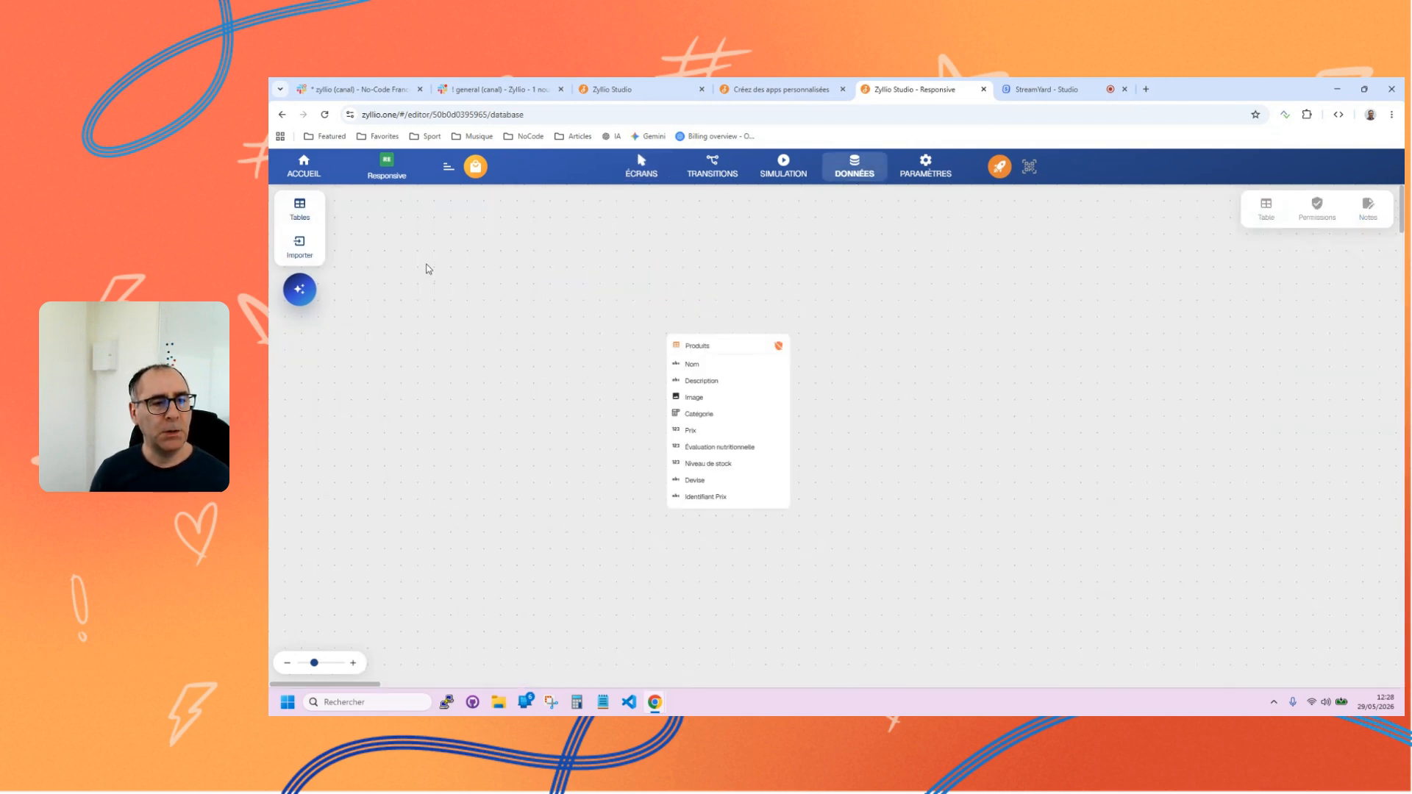
{"action": "left_click", "coordinate": [294, 218]}
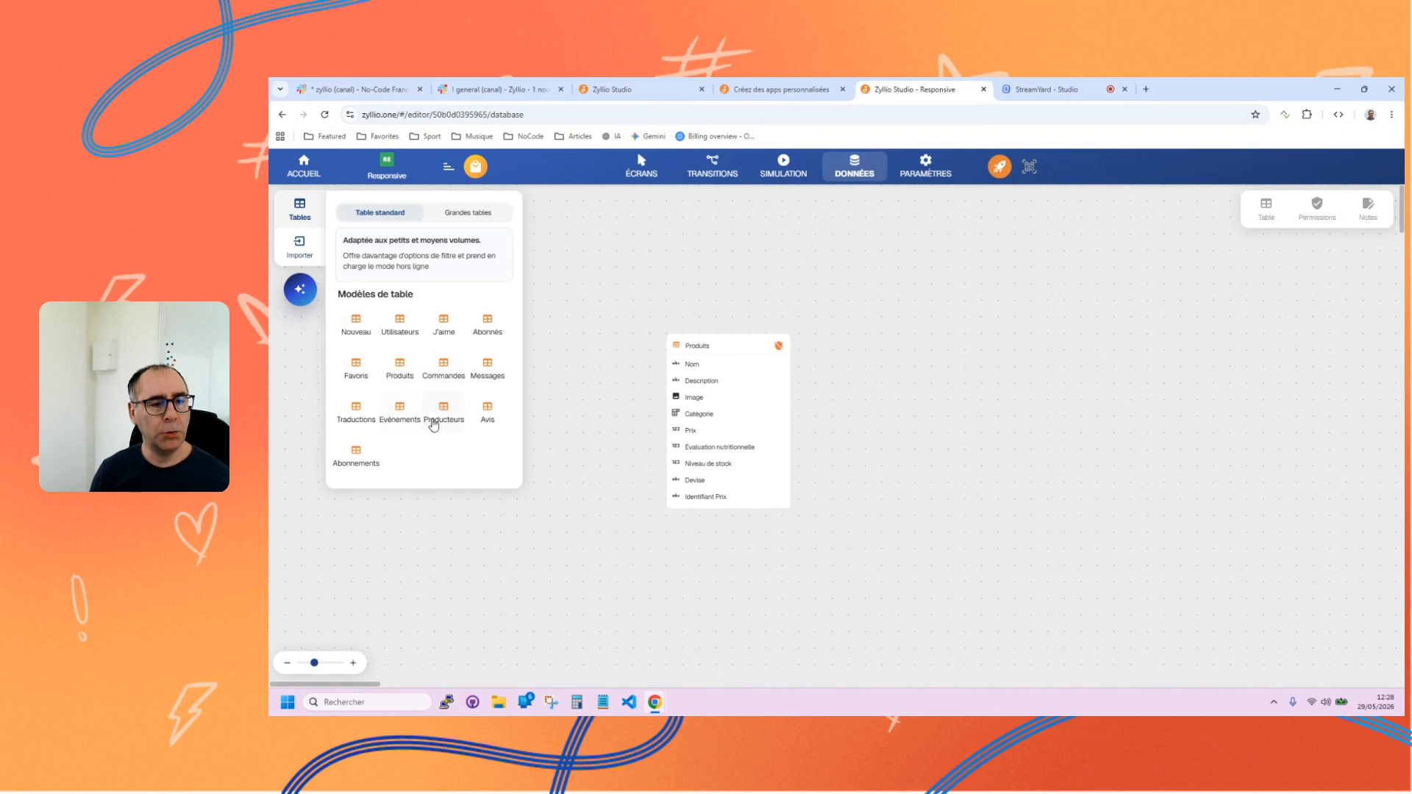
{"action": "left_click_drag", "start_coordinate": [434, 425], "coordinate": [925, 379]}
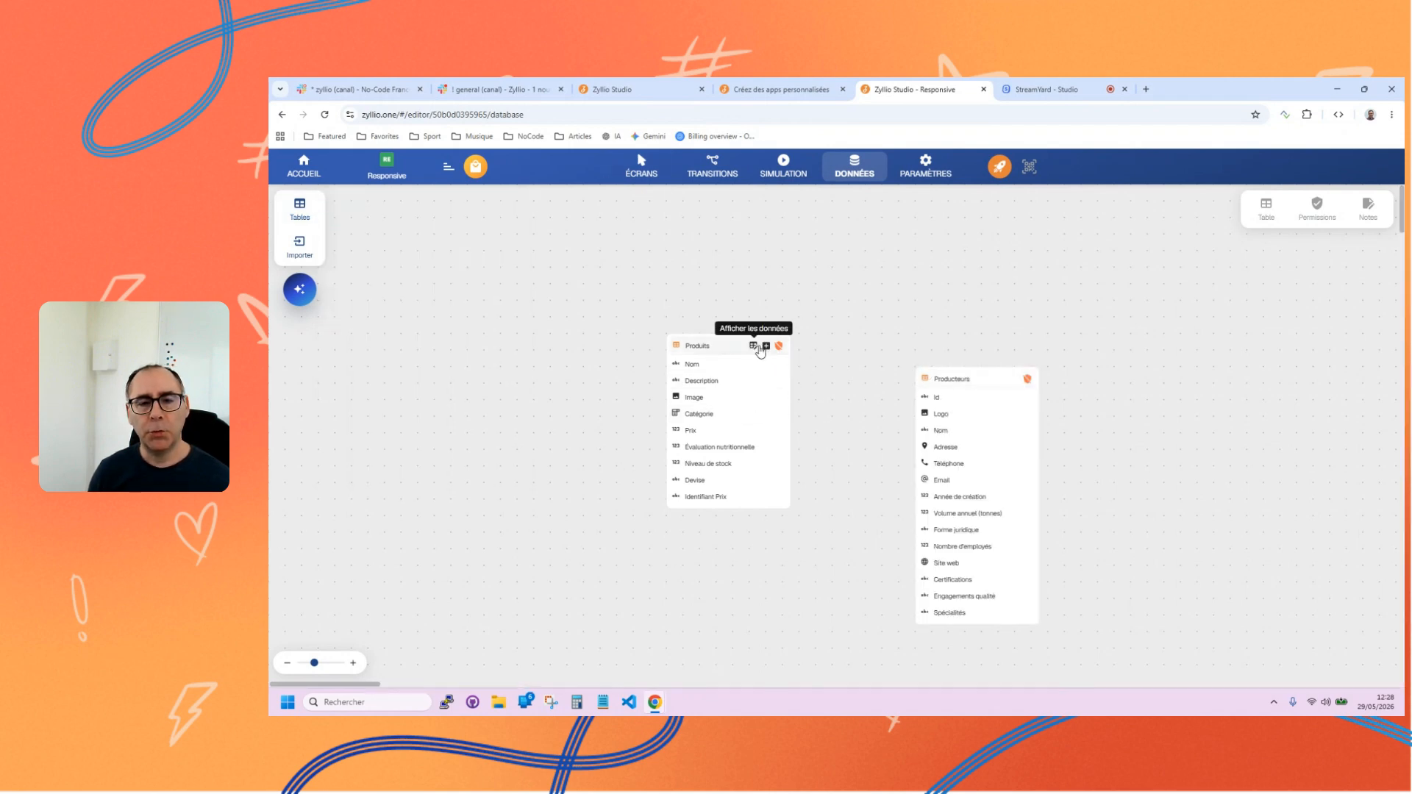
Review the Produits table's data, enlarge the Bananes image, and close the data editor.
{"action": "left_click", "coordinate": [755, 345]}
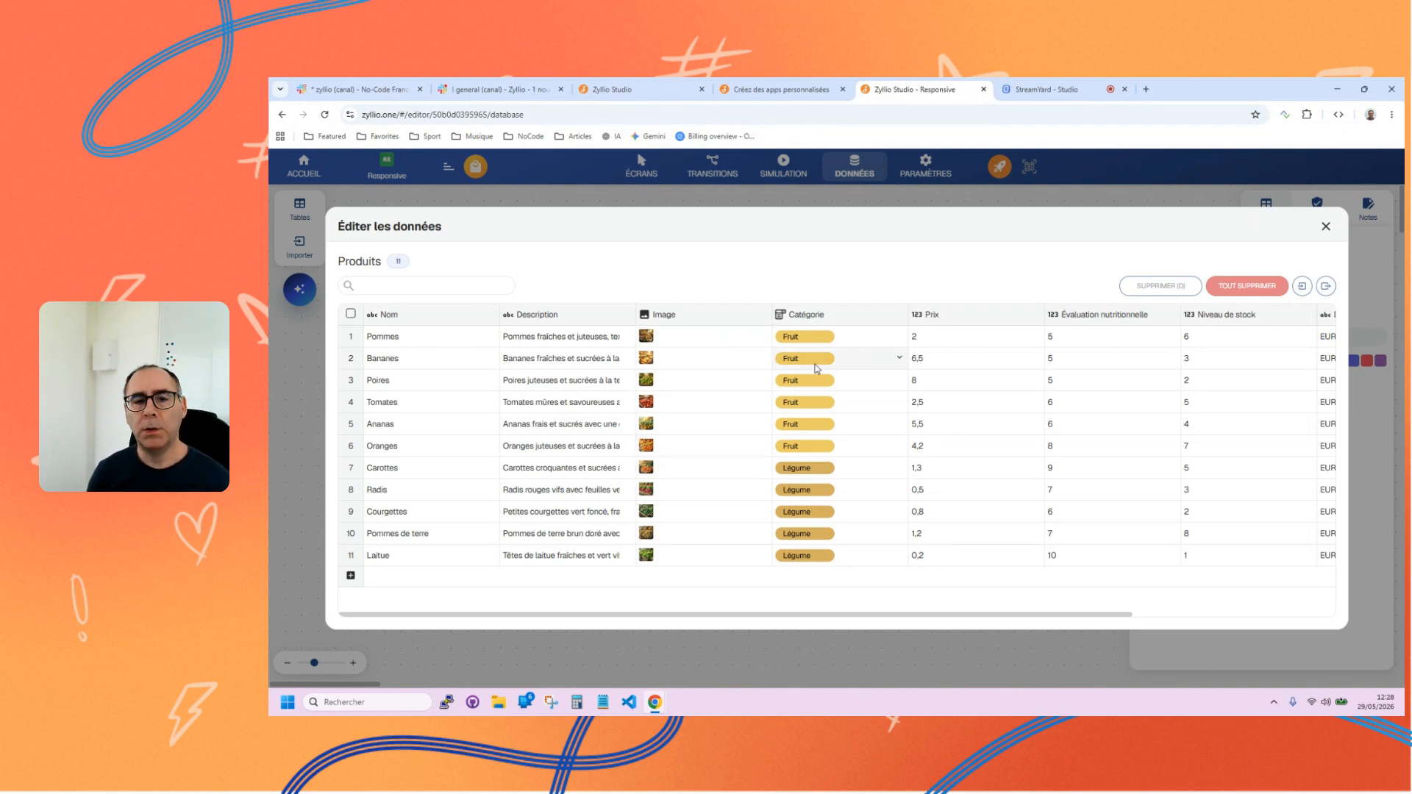
{"action": "left_click", "coordinate": [739, 358]}
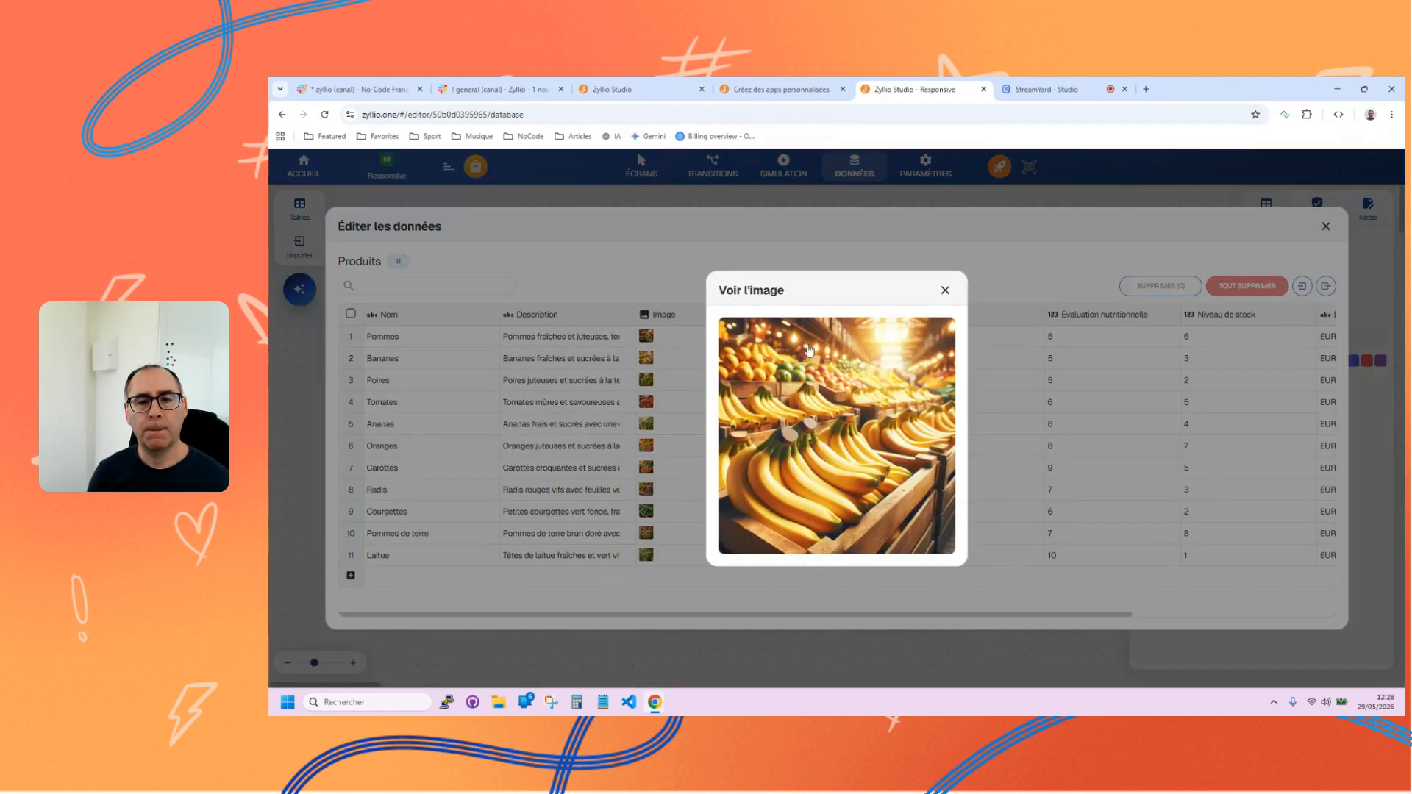
{"action": "left_click", "coordinate": [943, 291]}
{"action": "left_click", "coordinate": [1325, 226]}
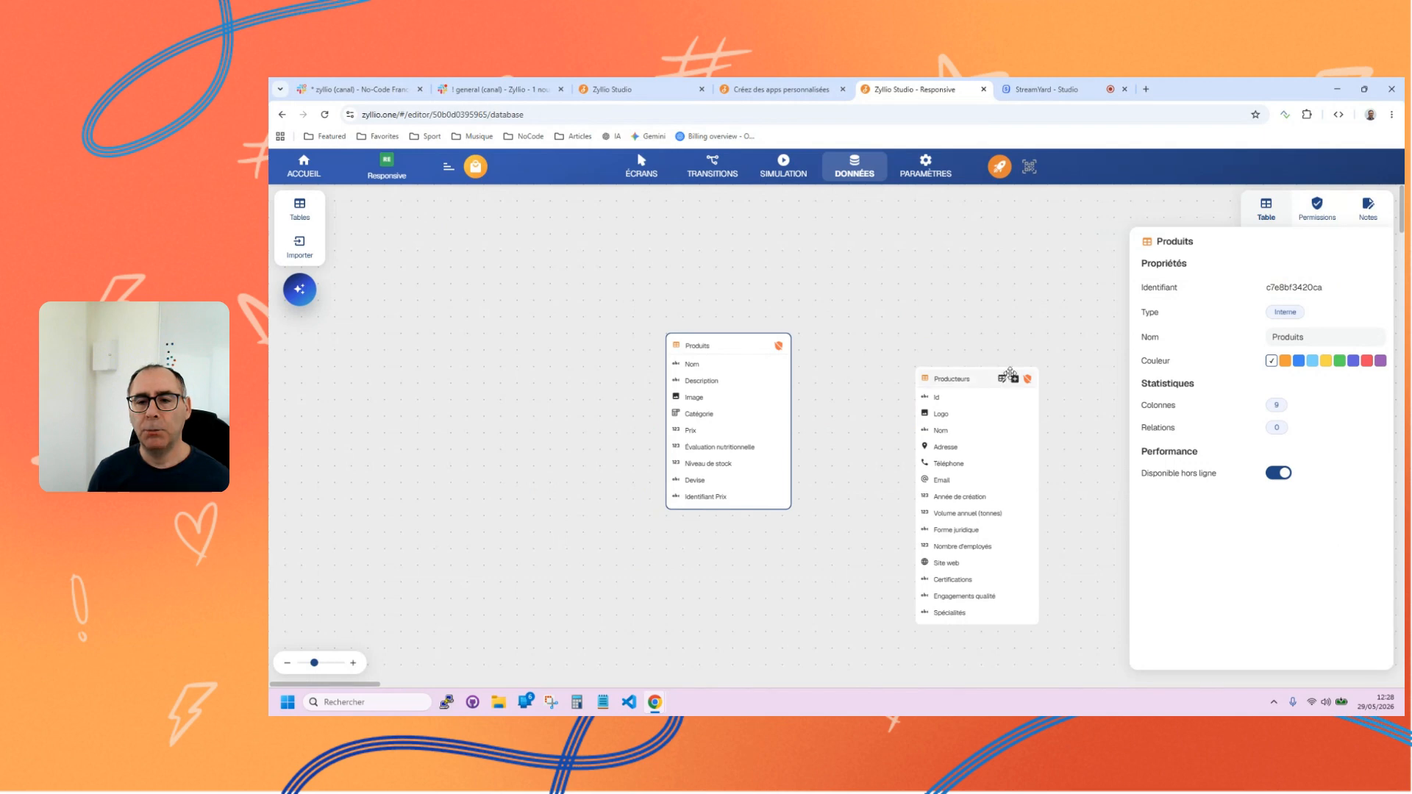
Review the Producteurs table's data, enlarge the Ferme des Bois Rouges logo, and close the data editor.
{"action": "left_click", "coordinate": [1011, 375]}
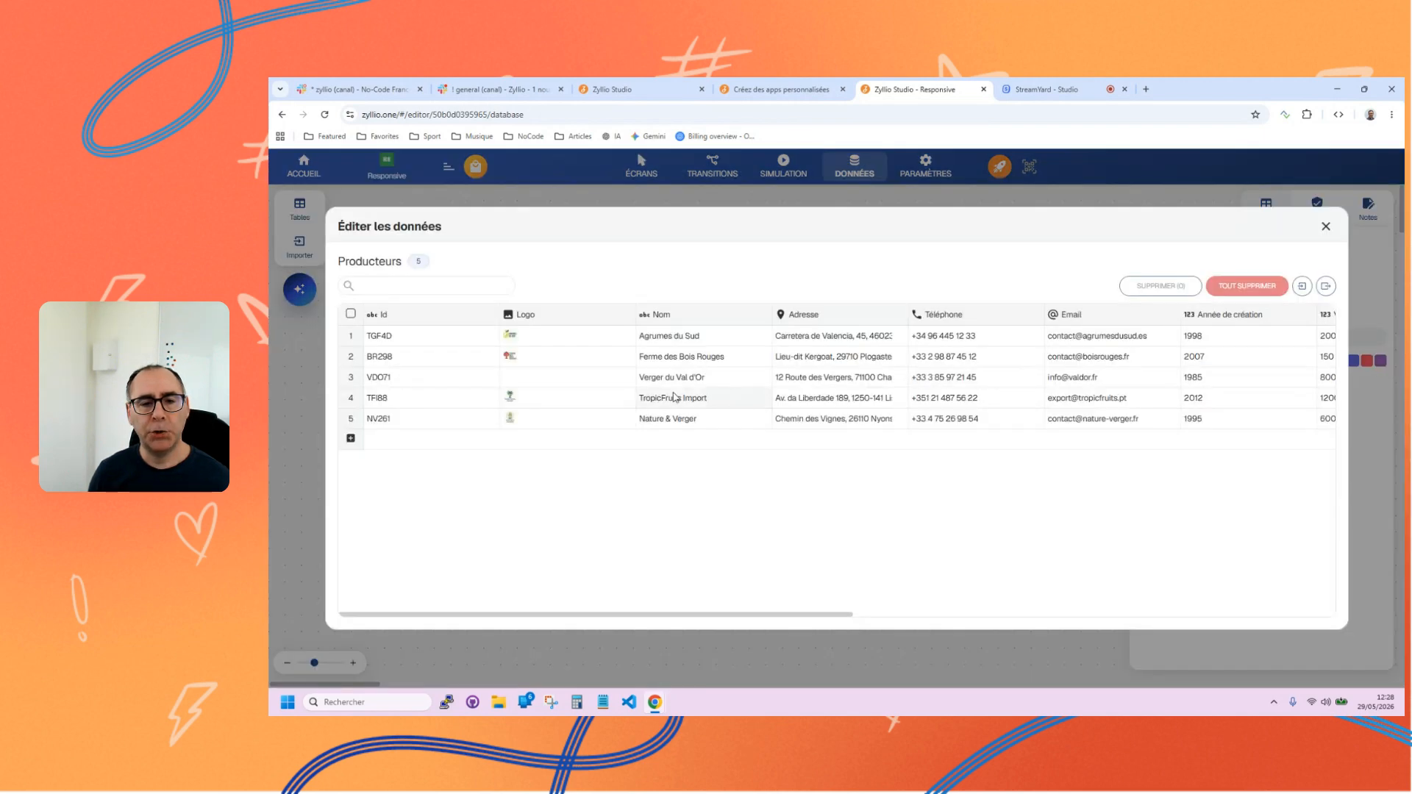
{"action": "left_click", "coordinate": [511, 358]}
{"action": "left_click", "coordinate": [943, 291]}
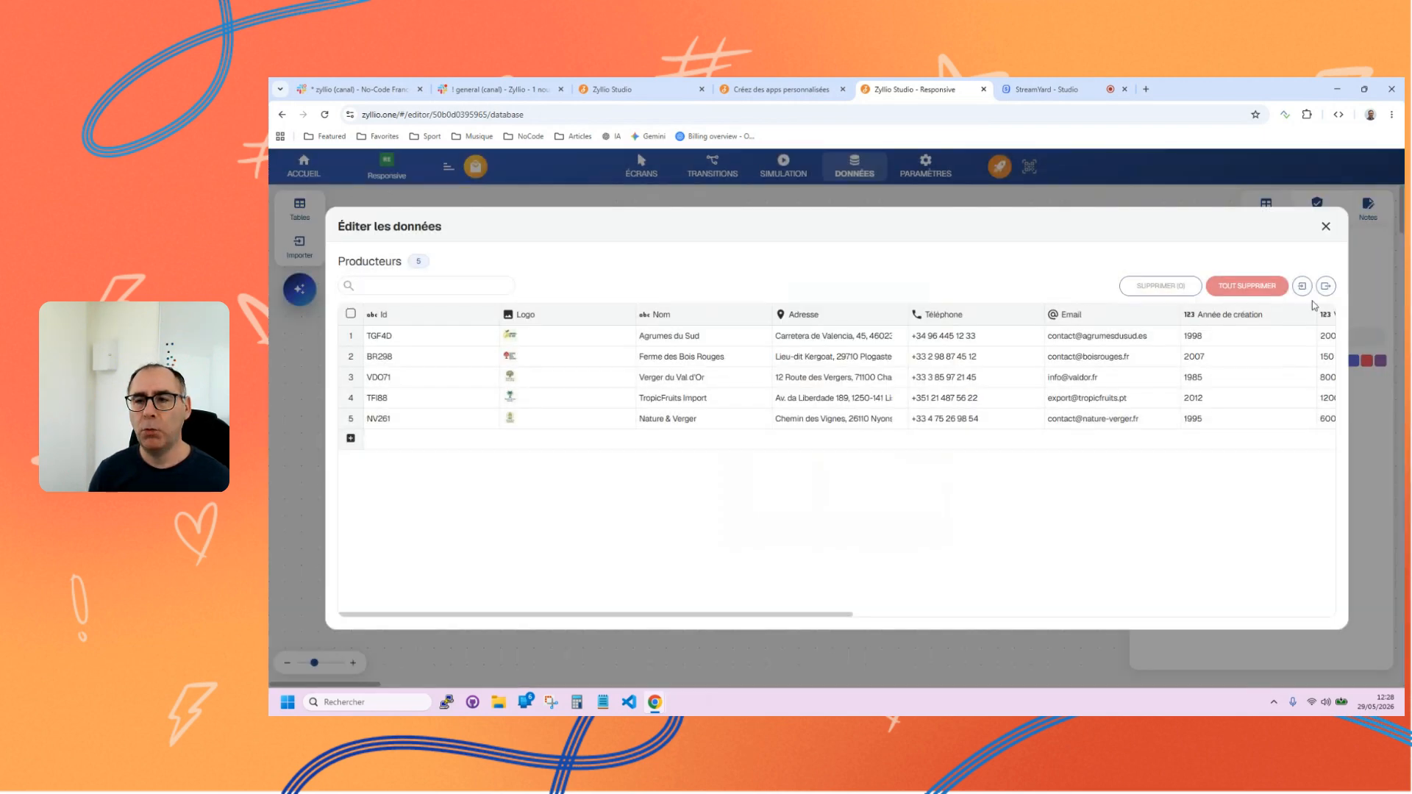
{"action": "left_click", "coordinate": [1325, 226]}
Place a Grille component linked to the Produits table below the header of the En-tête #1 screen.
{"action": "left_click", "coordinate": [638, 165]}
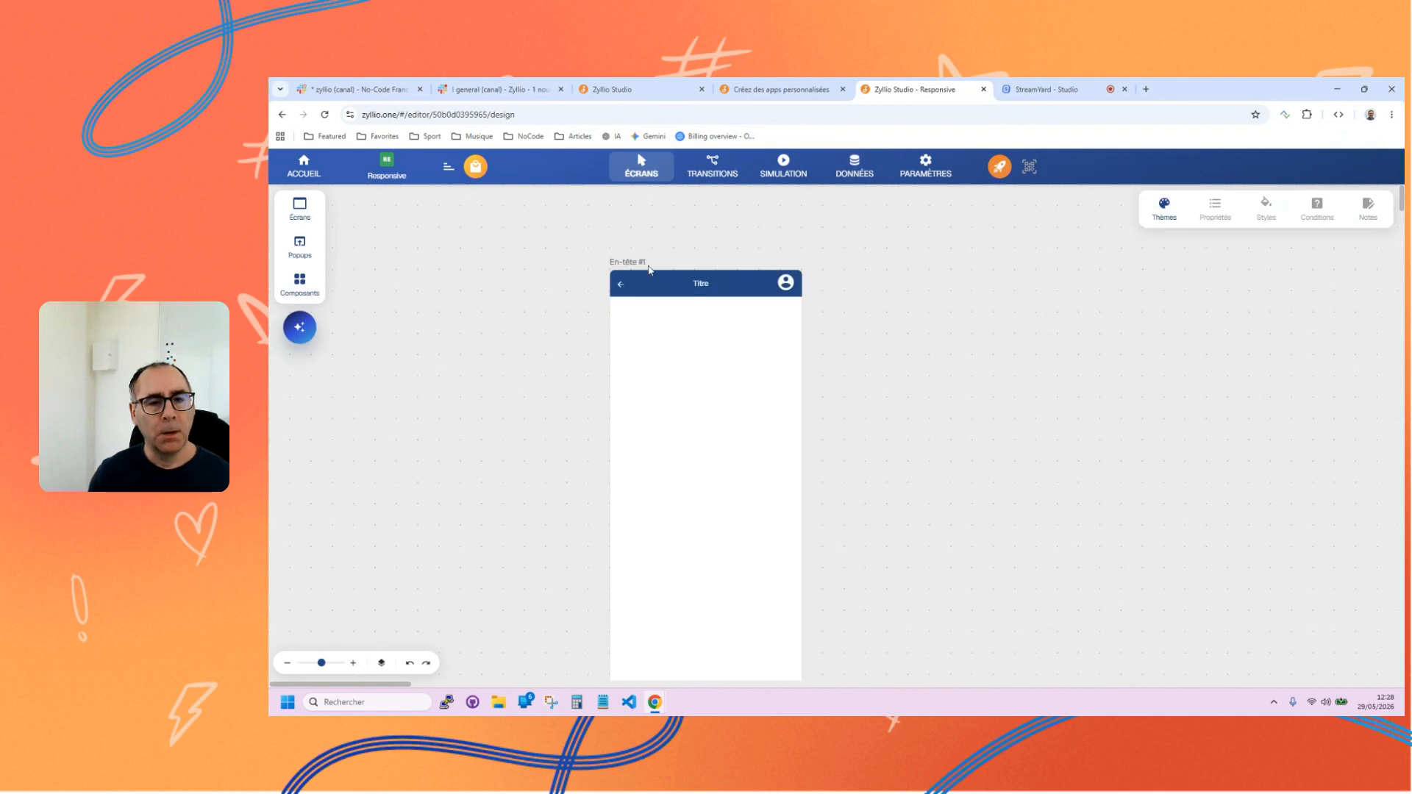
{"action": "left_click", "coordinate": [648, 271]}
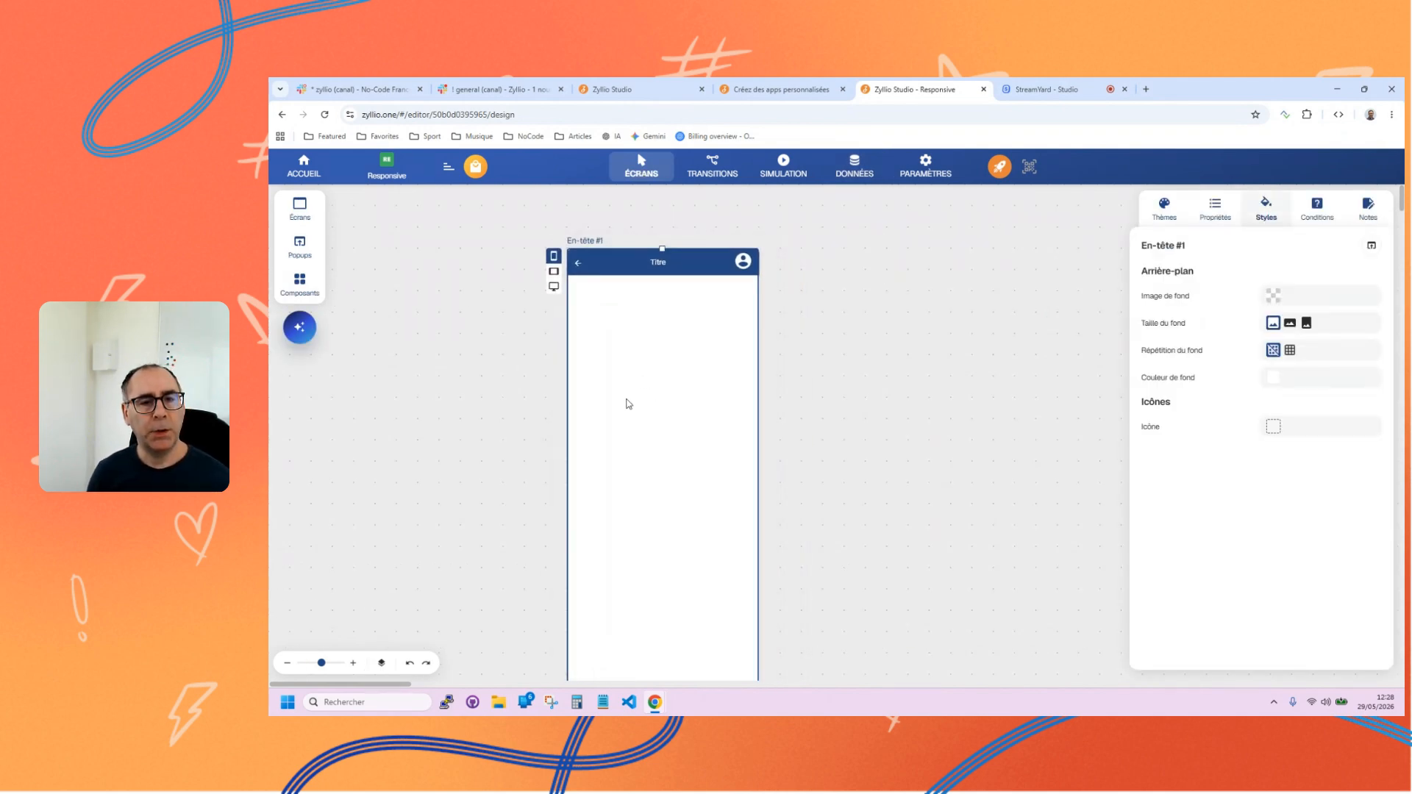
{"action": "left_click", "coordinate": [299, 284]}
{"action": "scroll", "coordinate": [401, 441], "scroll_direction": "down", "scroll_amount": 5}
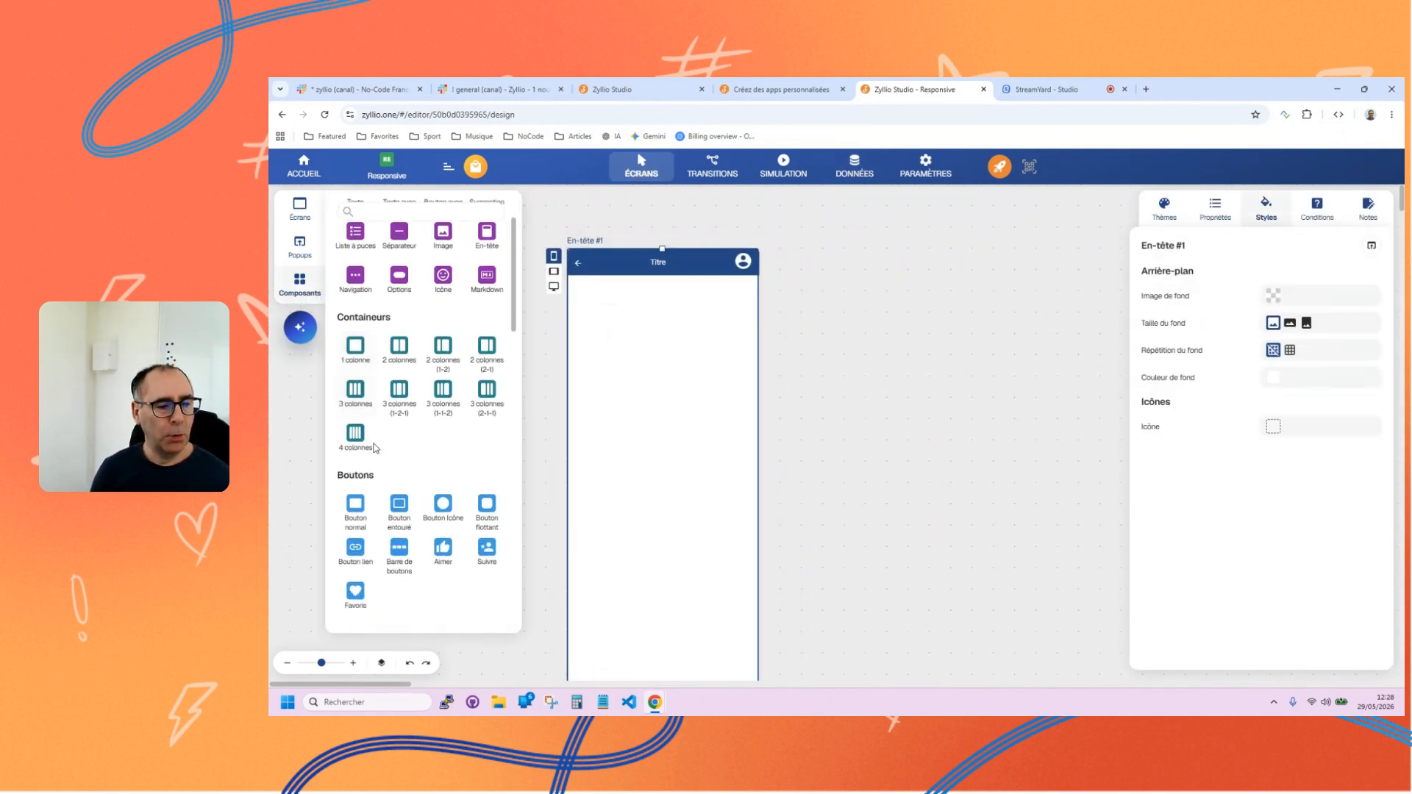
{"action": "scroll", "coordinate": [415, 455], "scroll_direction": "down", "scroll_amount": 1}
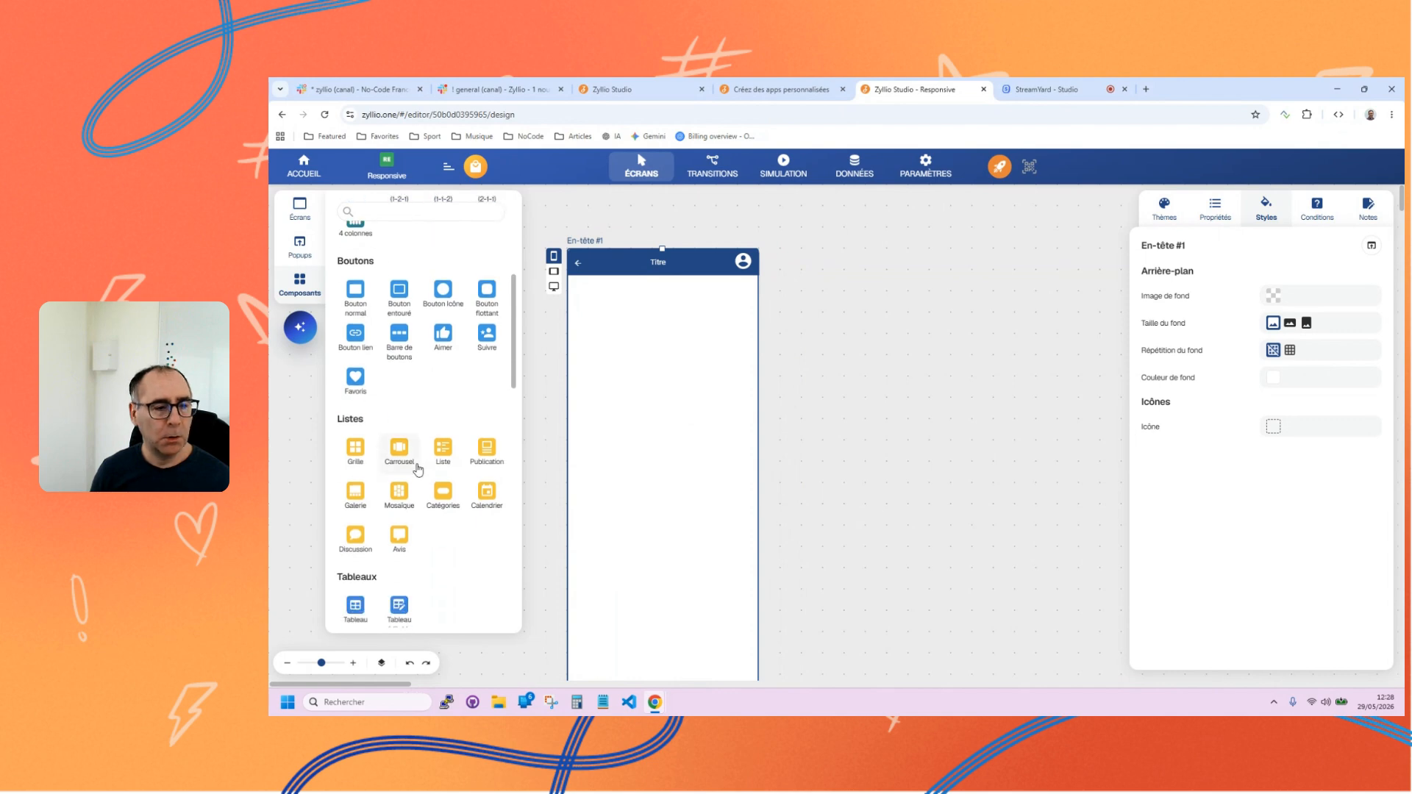
{"action": "left_click", "coordinate": [346, 452]}
{"action": "left_click", "coordinate": [372, 285]}
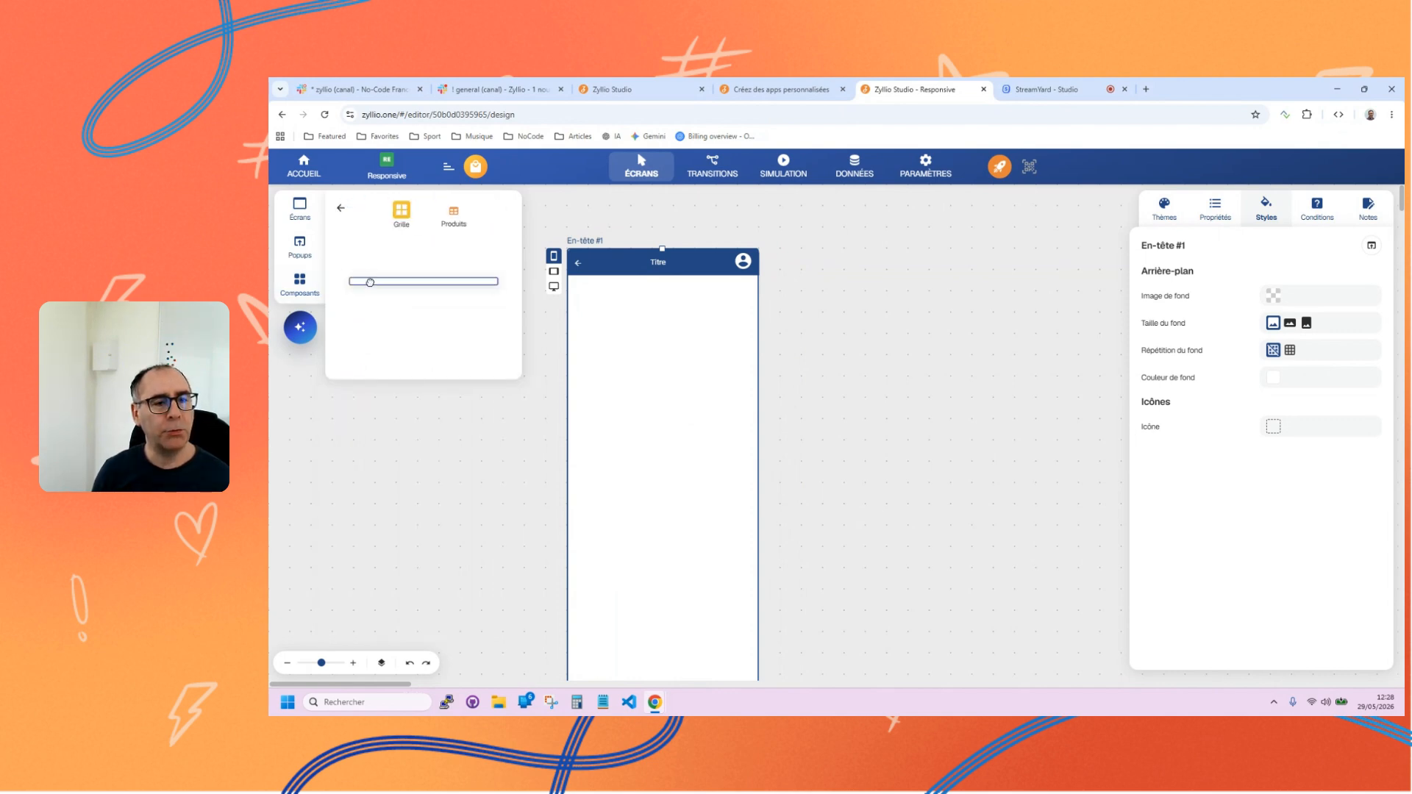
{"action": "left_click_drag", "start_coordinate": [394, 353], "coordinate": [604, 283]}
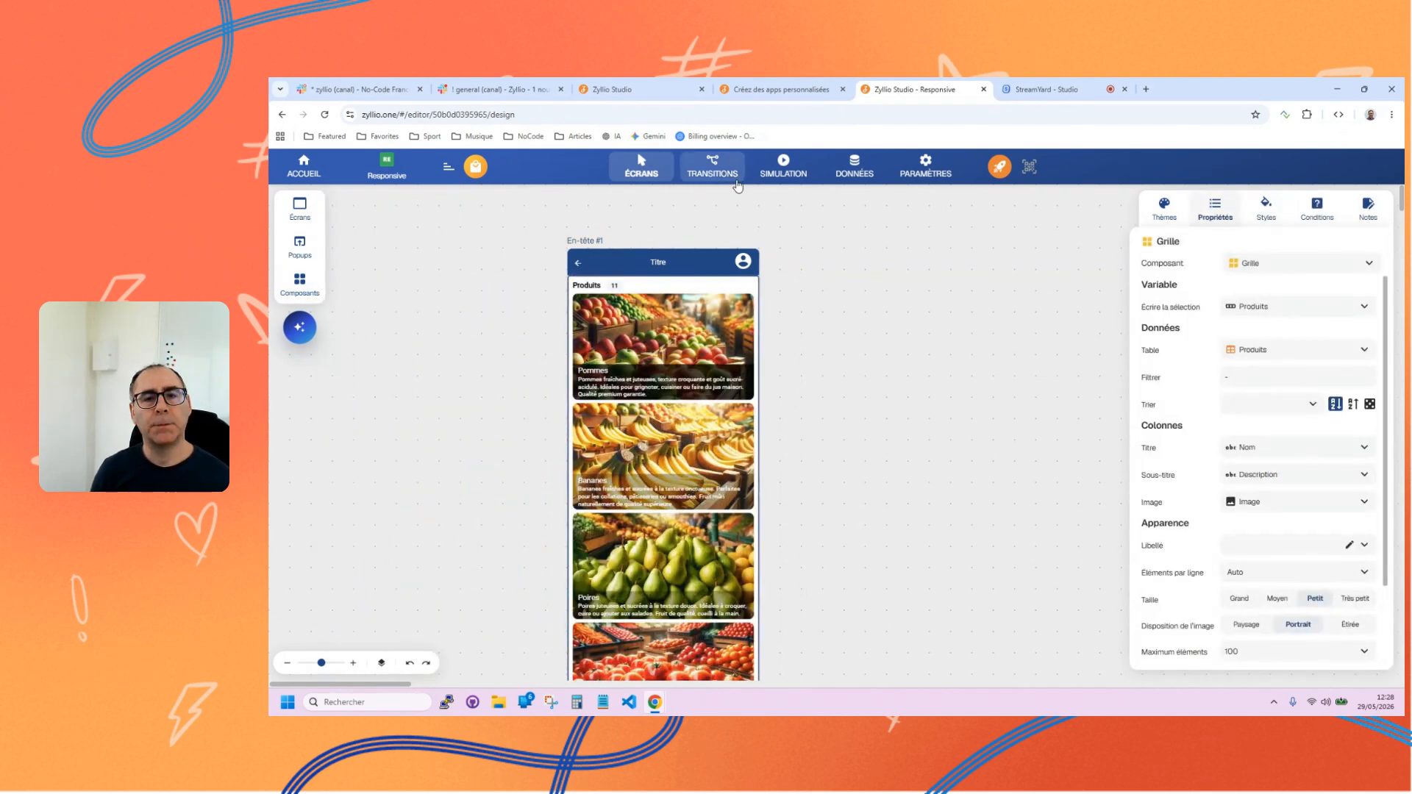
Preview the En-tête #1 screen in tablet and desktop formats, and return it to the mobile format.
{"action": "left_click", "coordinate": [586, 246]}
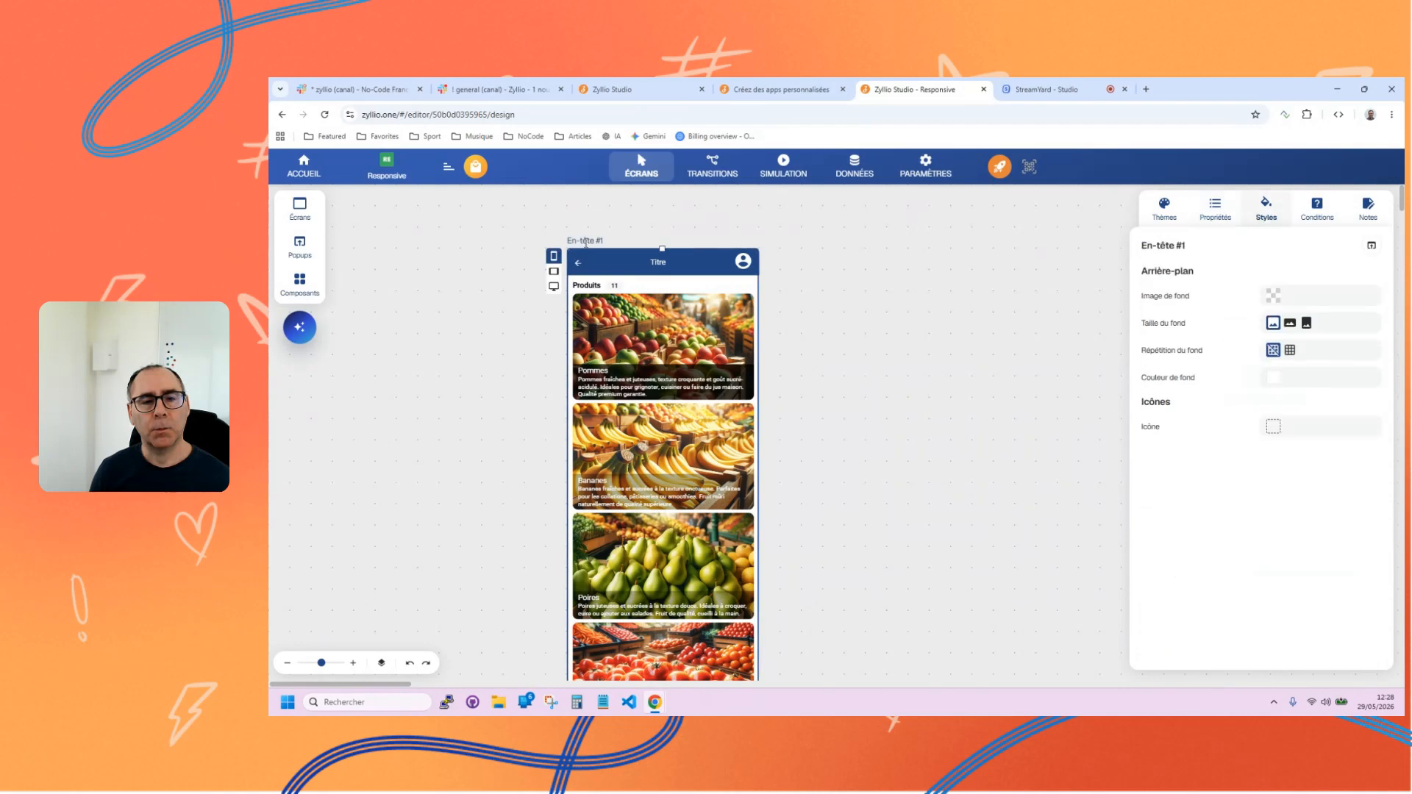
{"action": "left_click", "coordinate": [554, 271]}
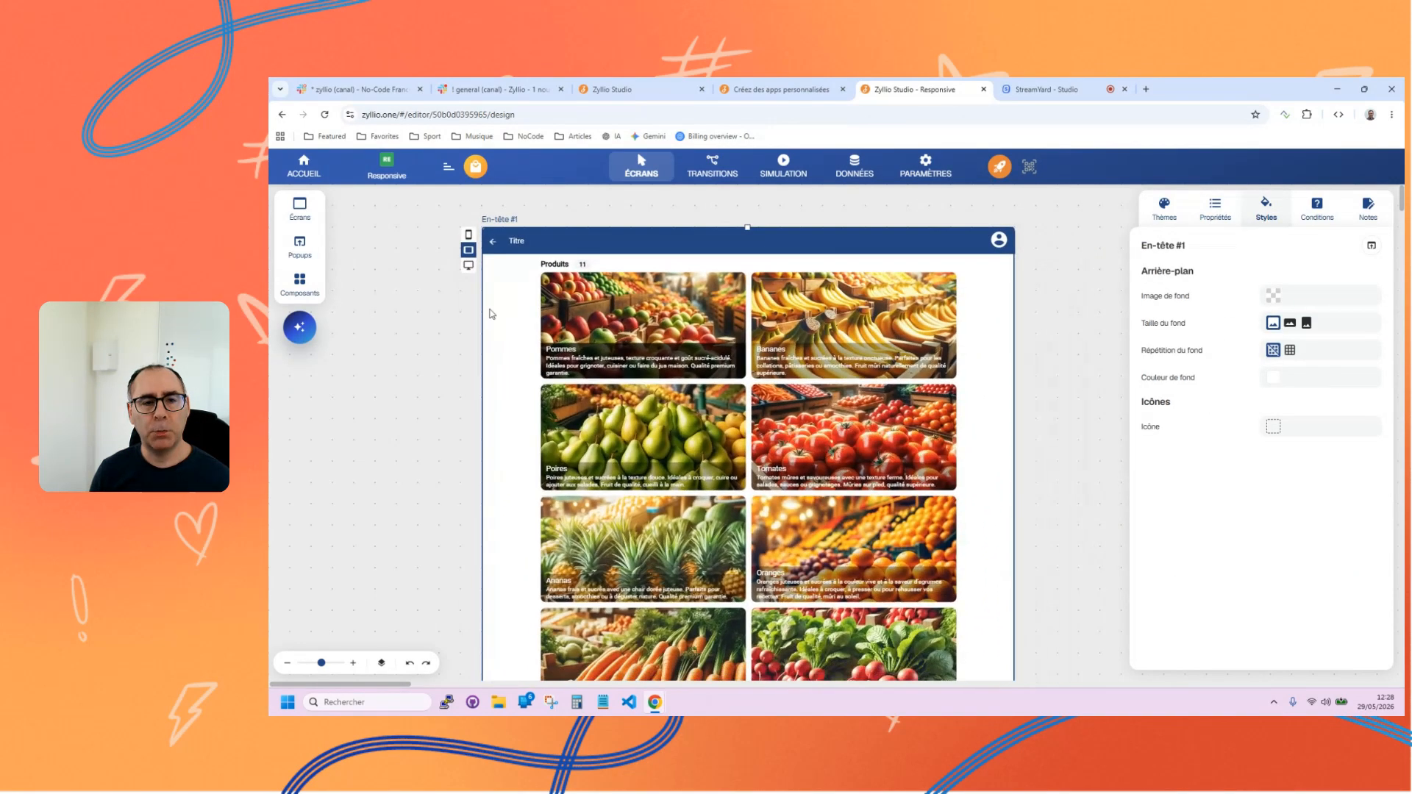
{"action": "left_click", "coordinate": [469, 266]}
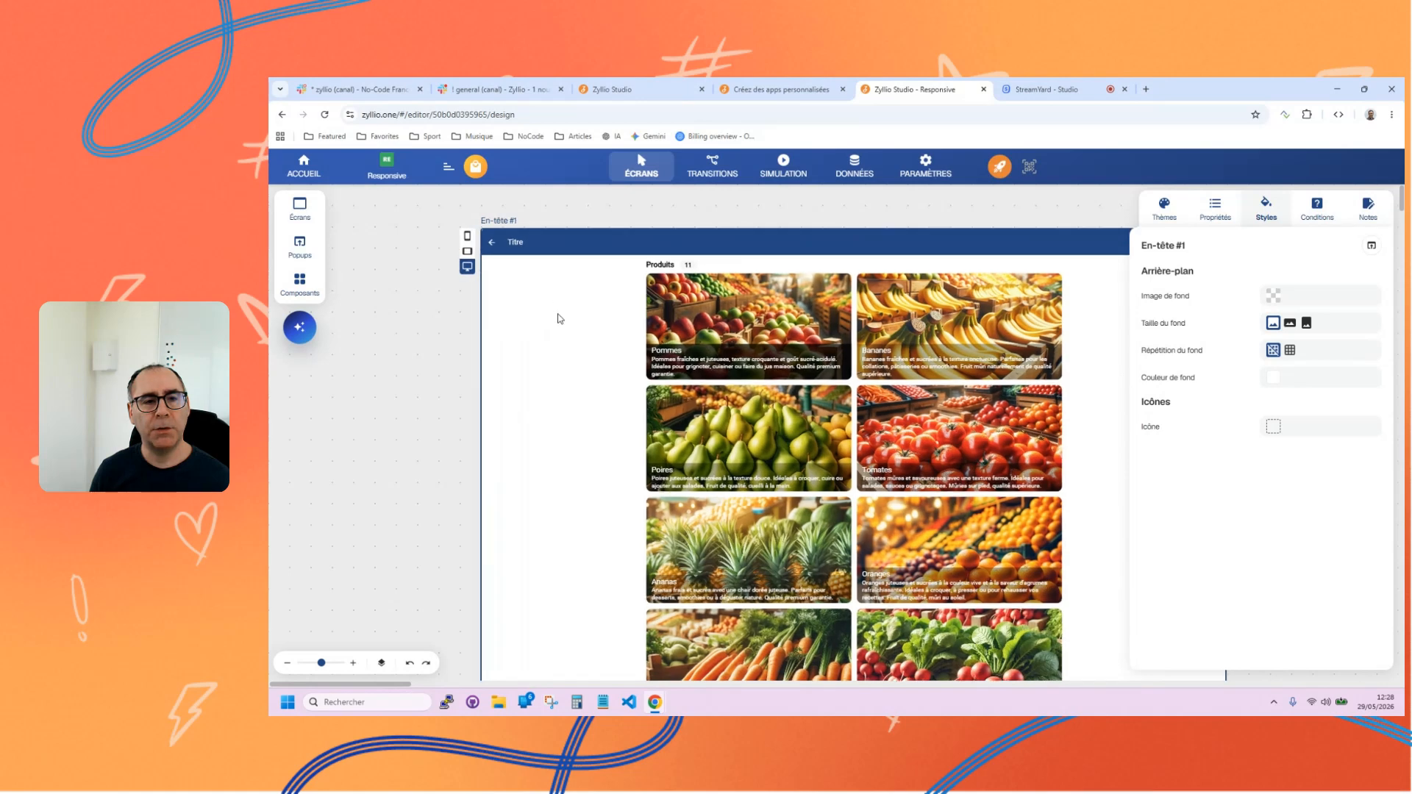
{"action": "left_click", "coordinate": [383, 250]}
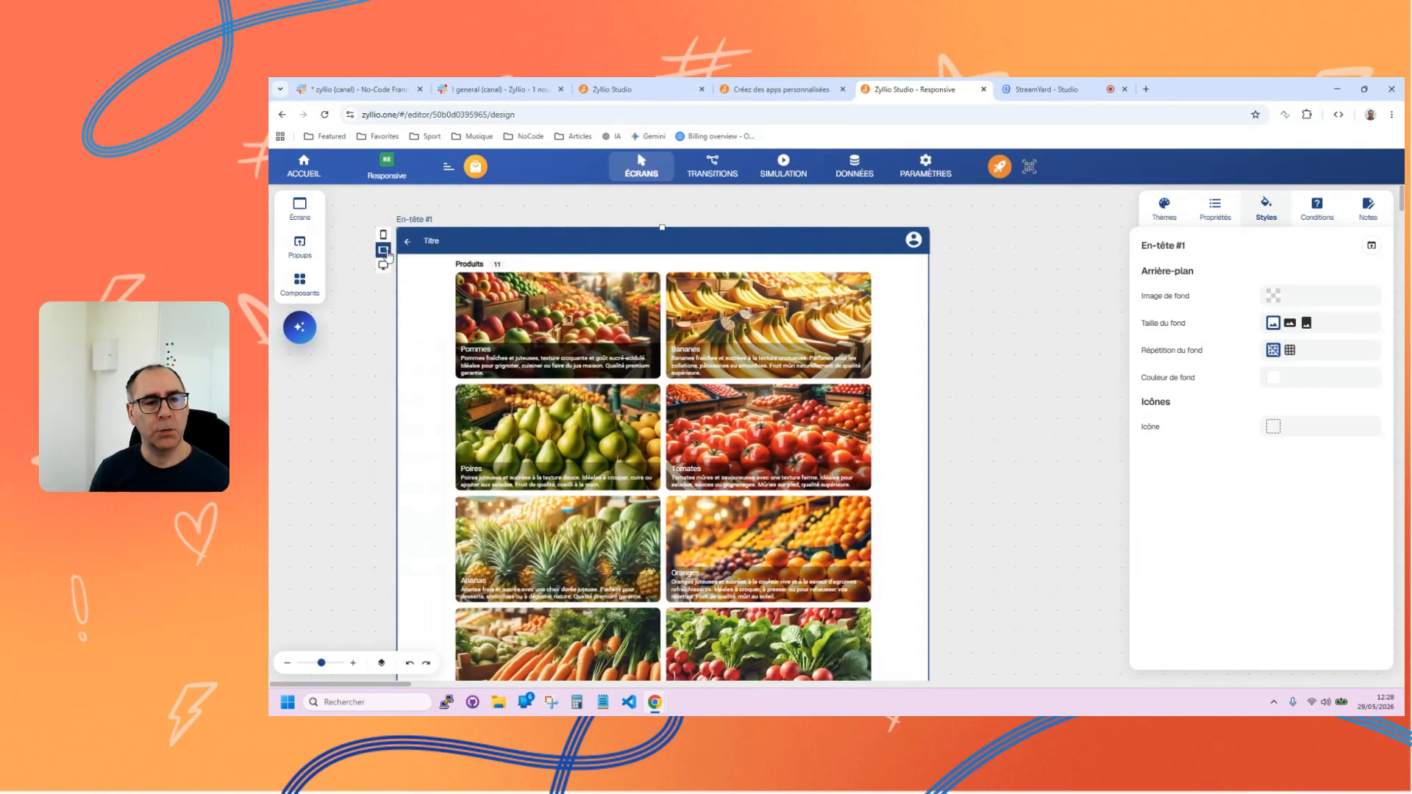
{"action": "left_click", "coordinate": [383, 235]}
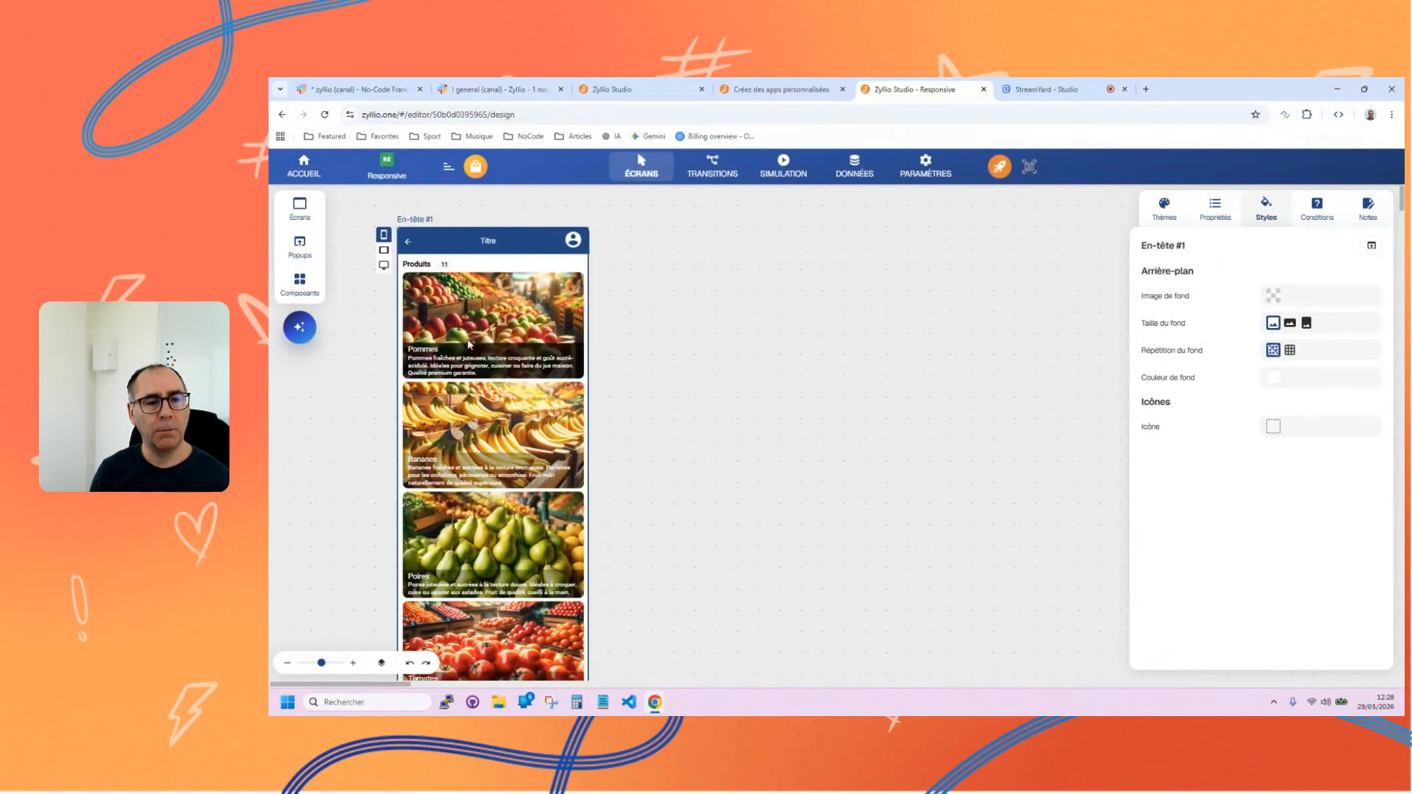
Set the Produits grid's Éléments par ligne to 2.
{"action": "left_click", "coordinate": [737, 319]}
{"action": "scroll", "coordinate": [1213, 442], "scroll_direction": "down", "scroll_amount": 2}
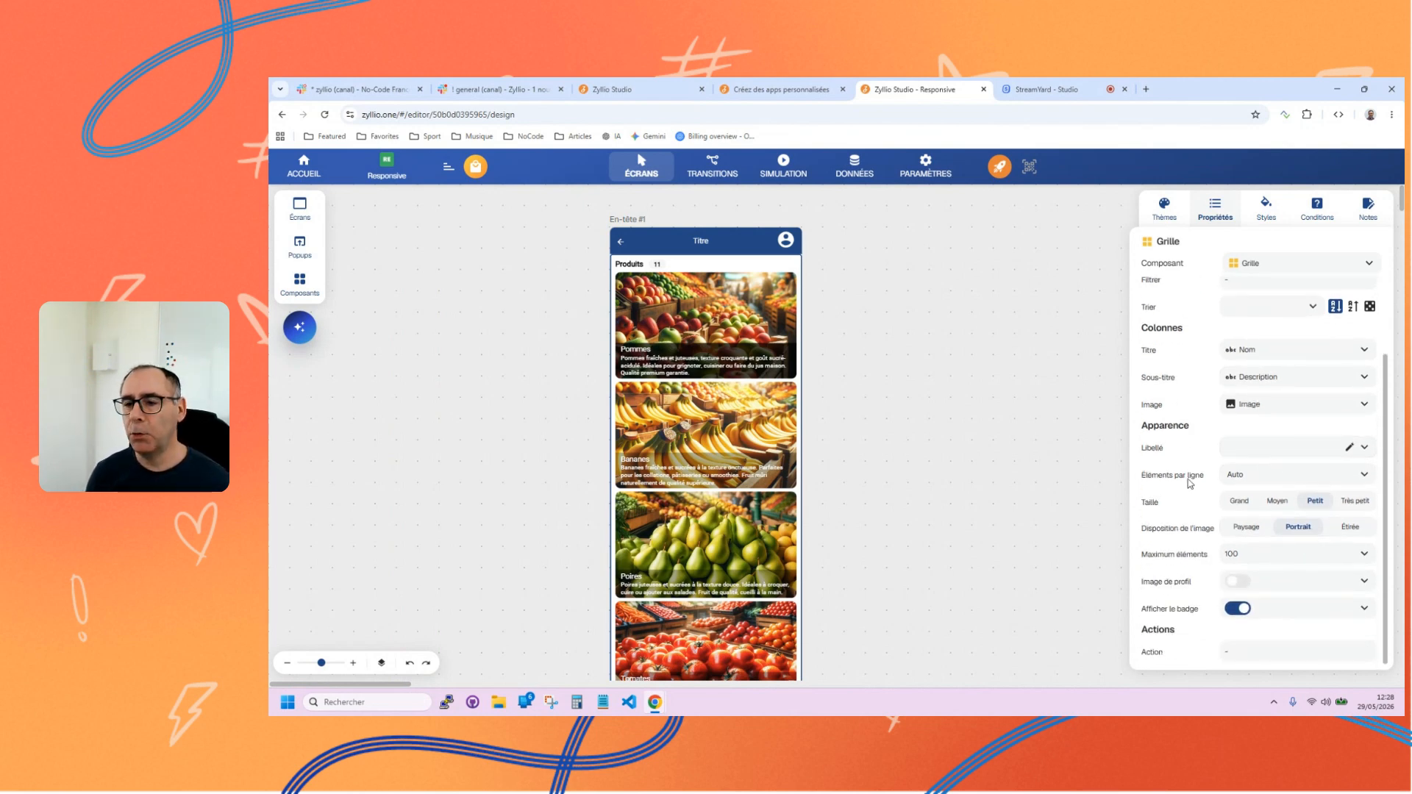
{"action": "left_click", "coordinate": [1253, 476]}
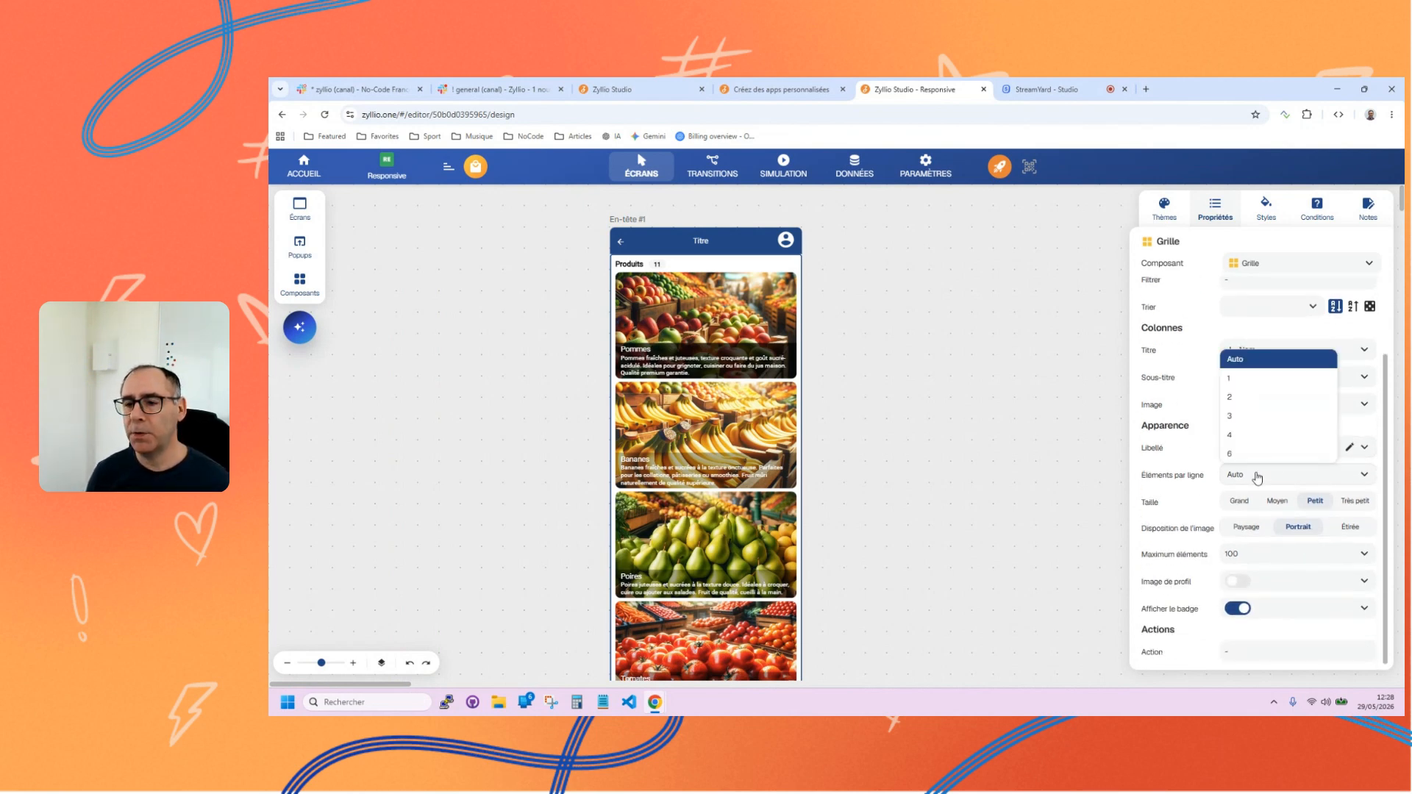
{"action": "left_click", "coordinate": [1233, 398]}
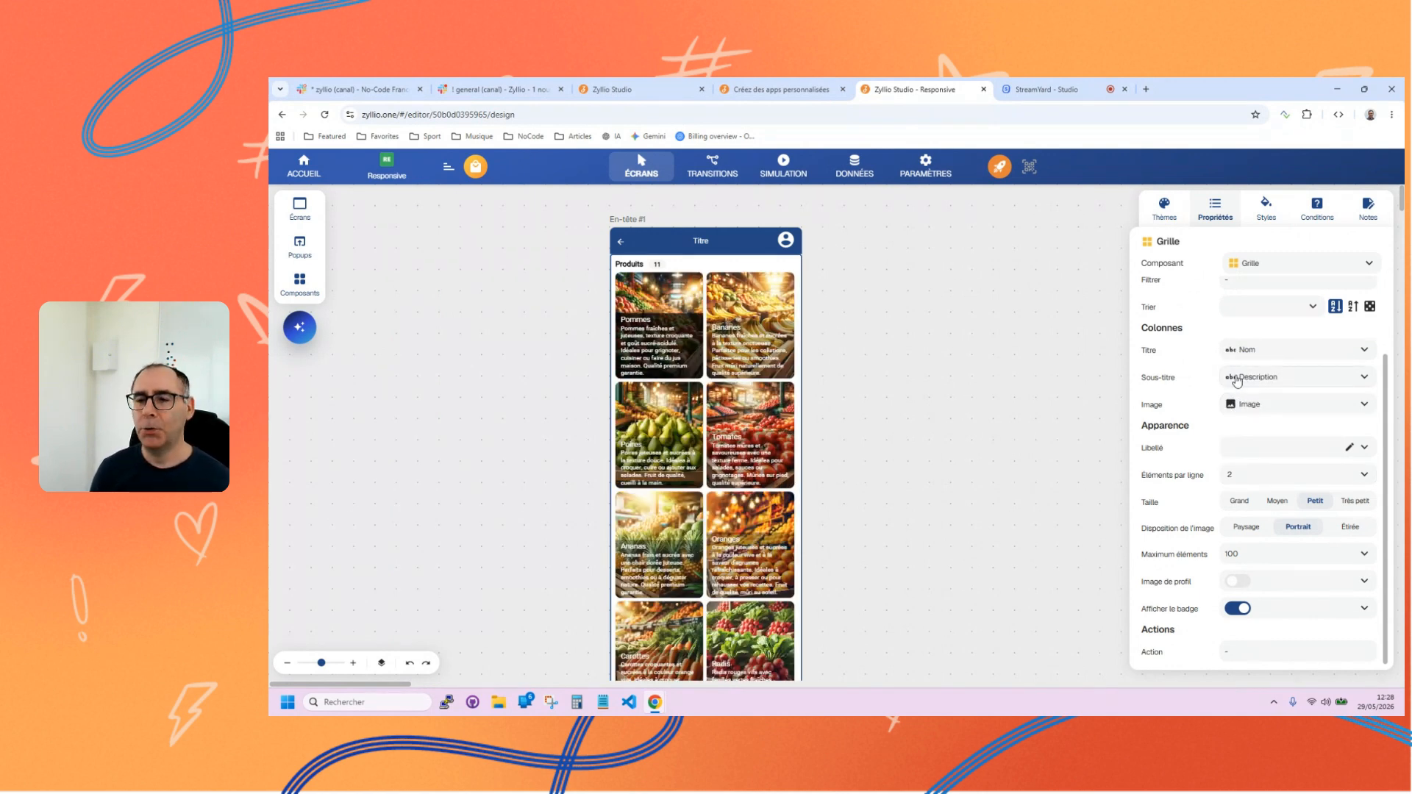
Set the Produits grid's Sous-titre to a formula that puts the text "Stock" before the Niveau de stock column.
{"action": "left_click", "coordinate": [1264, 375]}
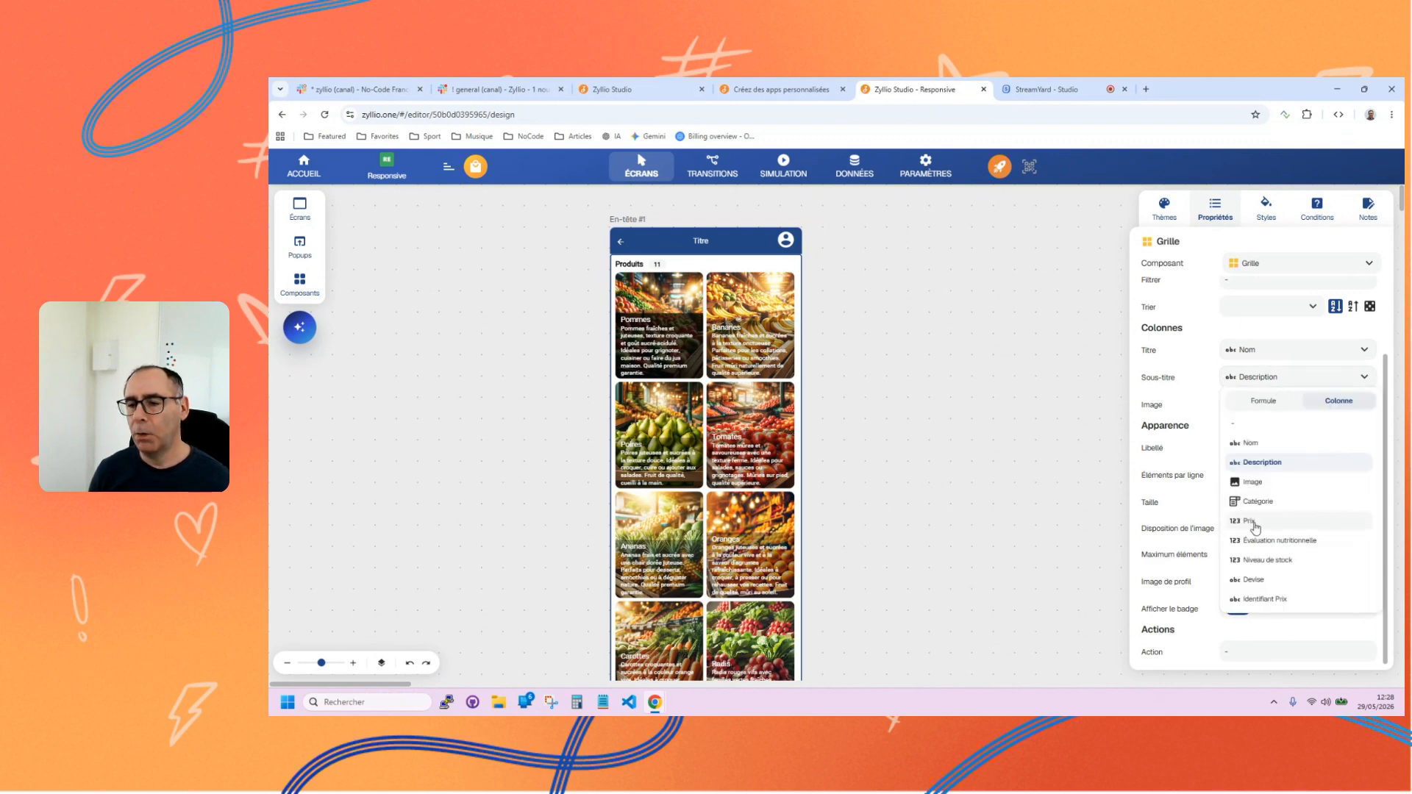
{"action": "left_click", "coordinate": [1255, 561]}
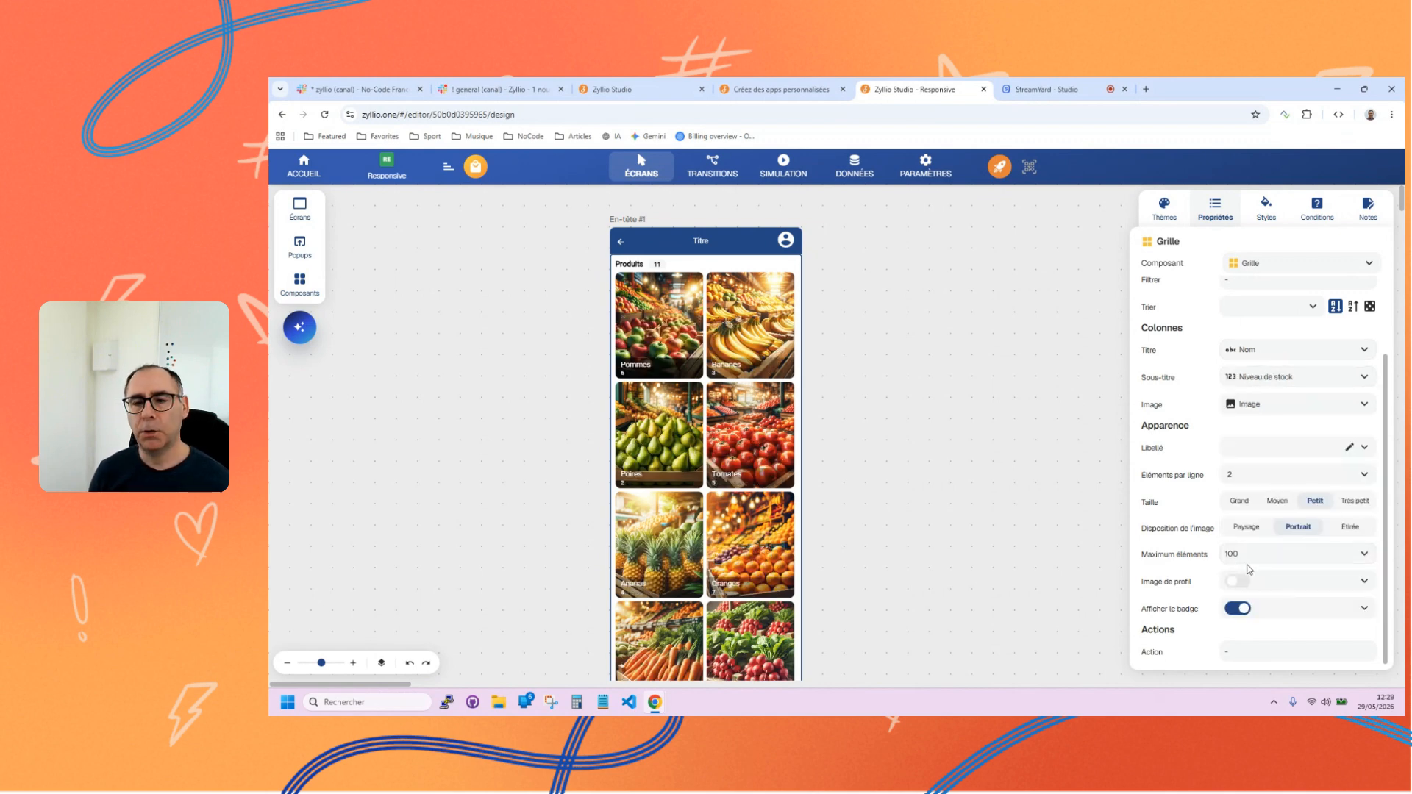
{"action": "left_click", "coordinate": [1364, 378]}
{"action": "left_click", "coordinate": [1260, 404]}
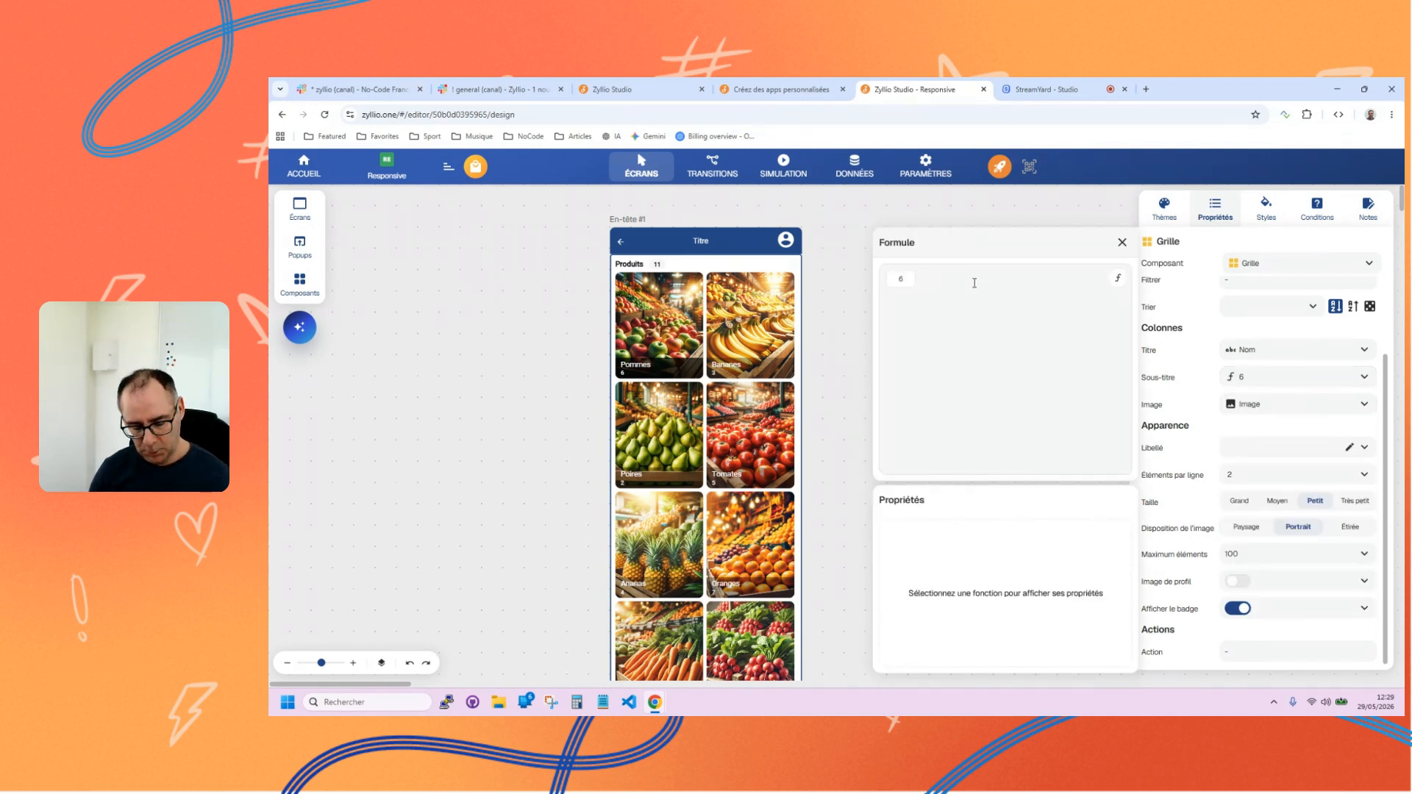
{"action": "type", "text": "Stock"}
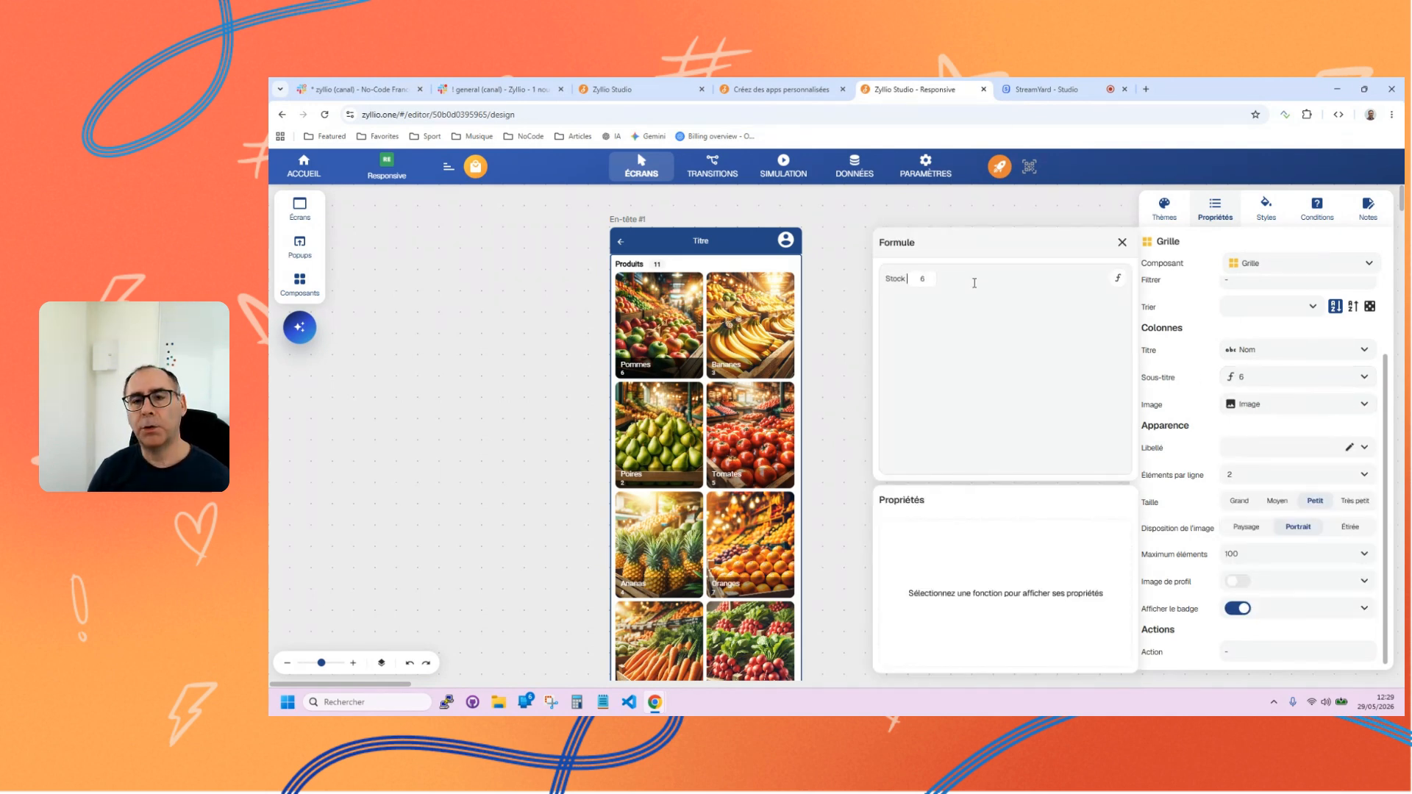
{"action": "left_click", "coordinate": [1121, 243]}
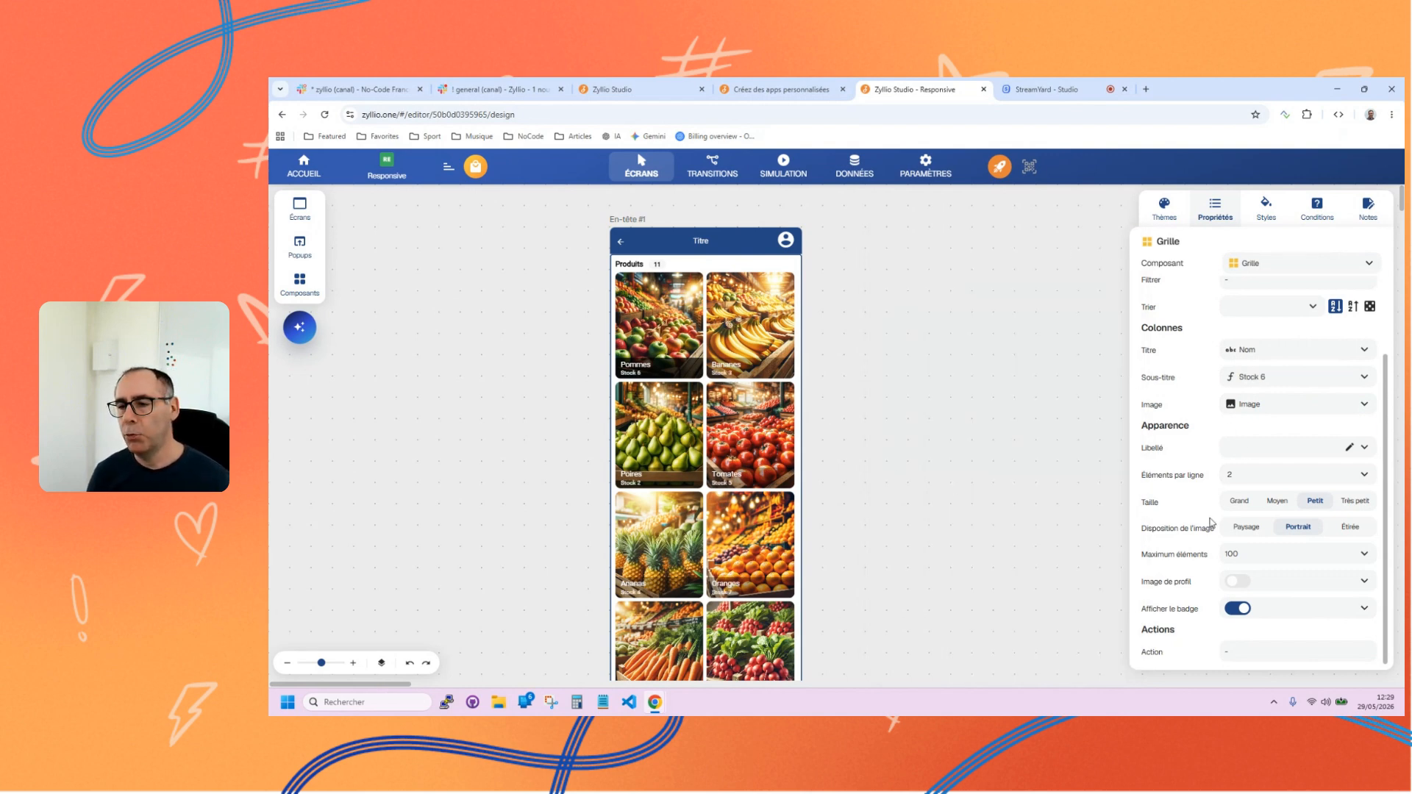
Try 3 for the Produits grid's Éléments par ligne, and set it to Auto.
{"action": "left_click", "coordinate": [666, 345]}
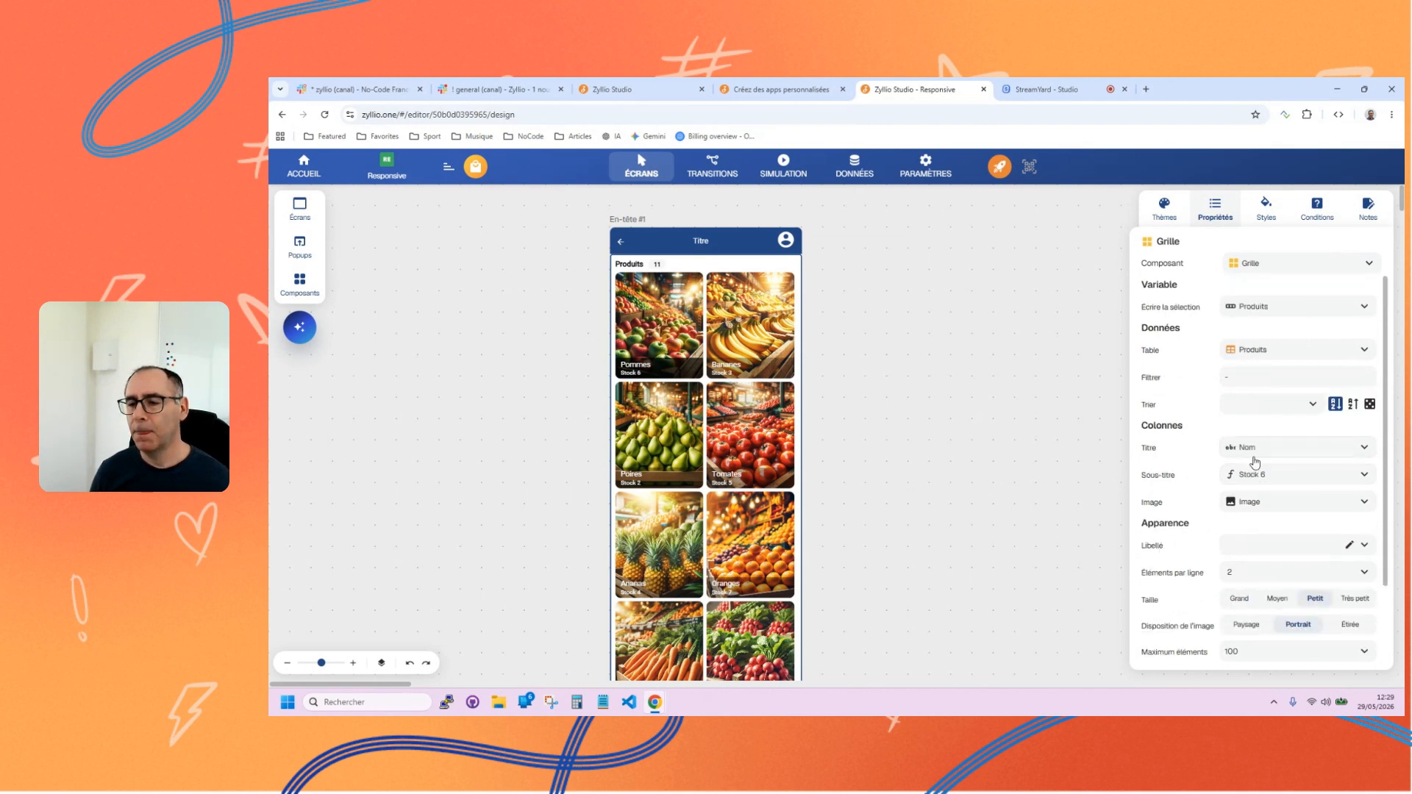
{"action": "left_click", "coordinate": [1260, 578]}
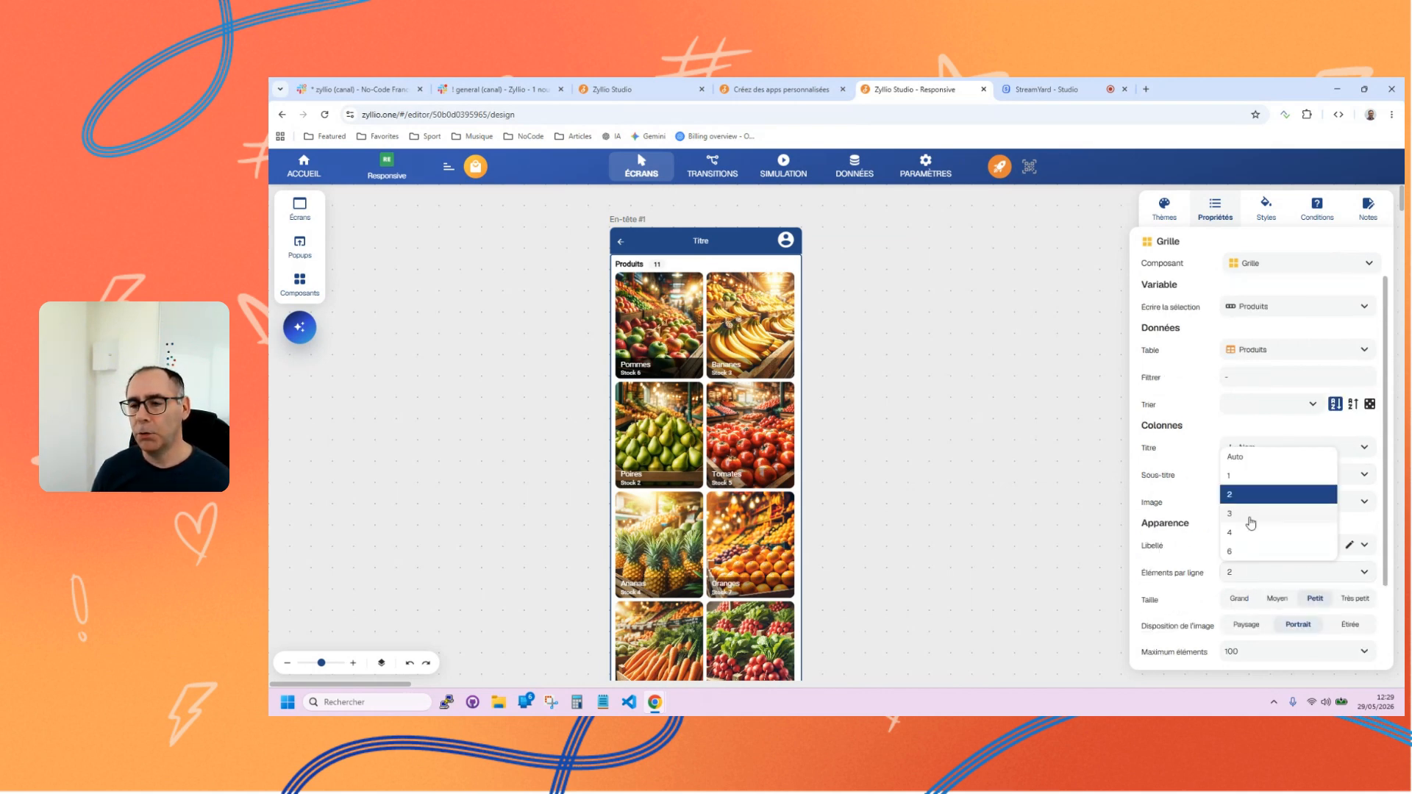
{"action": "left_click", "coordinate": [1243, 519]}
{"action": "left_click", "coordinate": [1250, 575]}
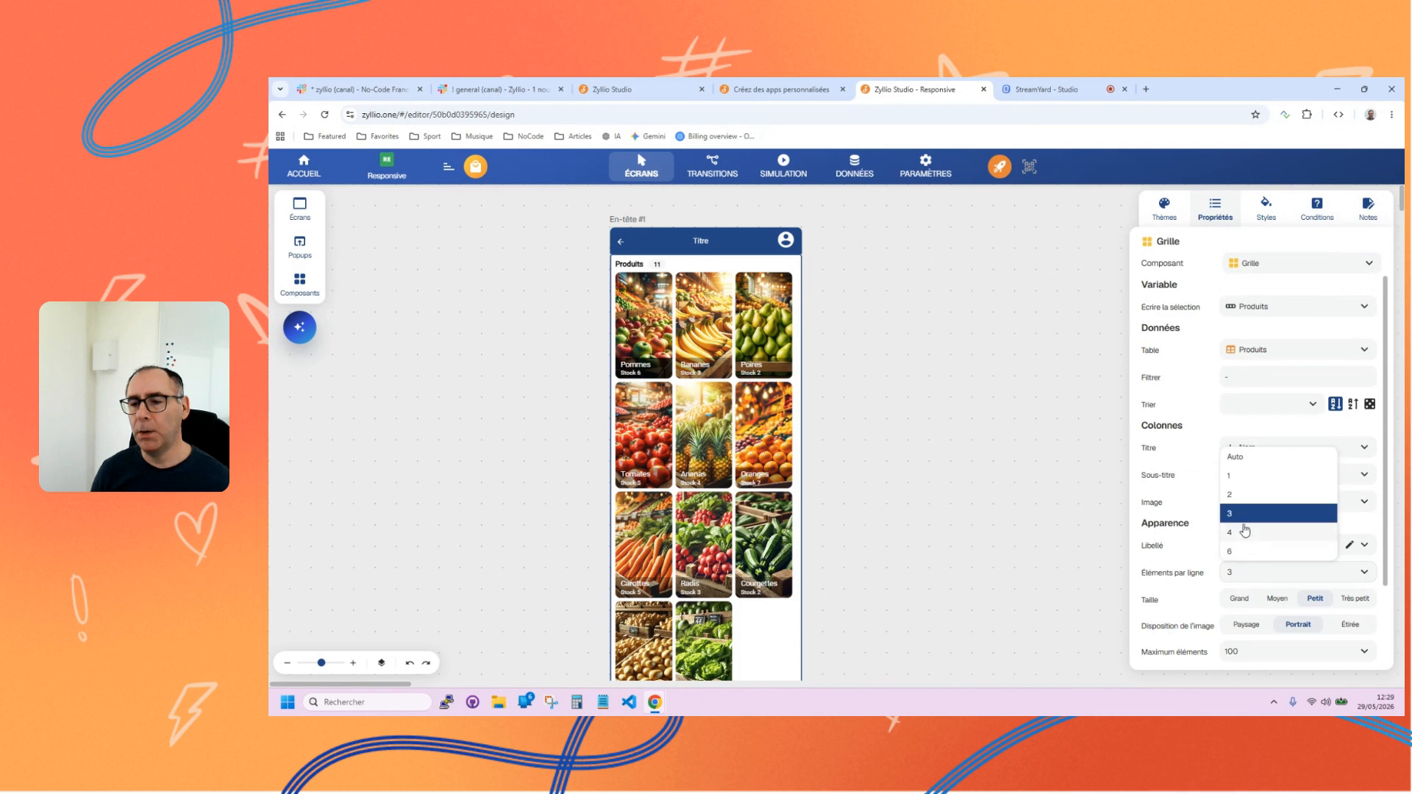
{"action": "left_click", "coordinate": [1243, 460]}
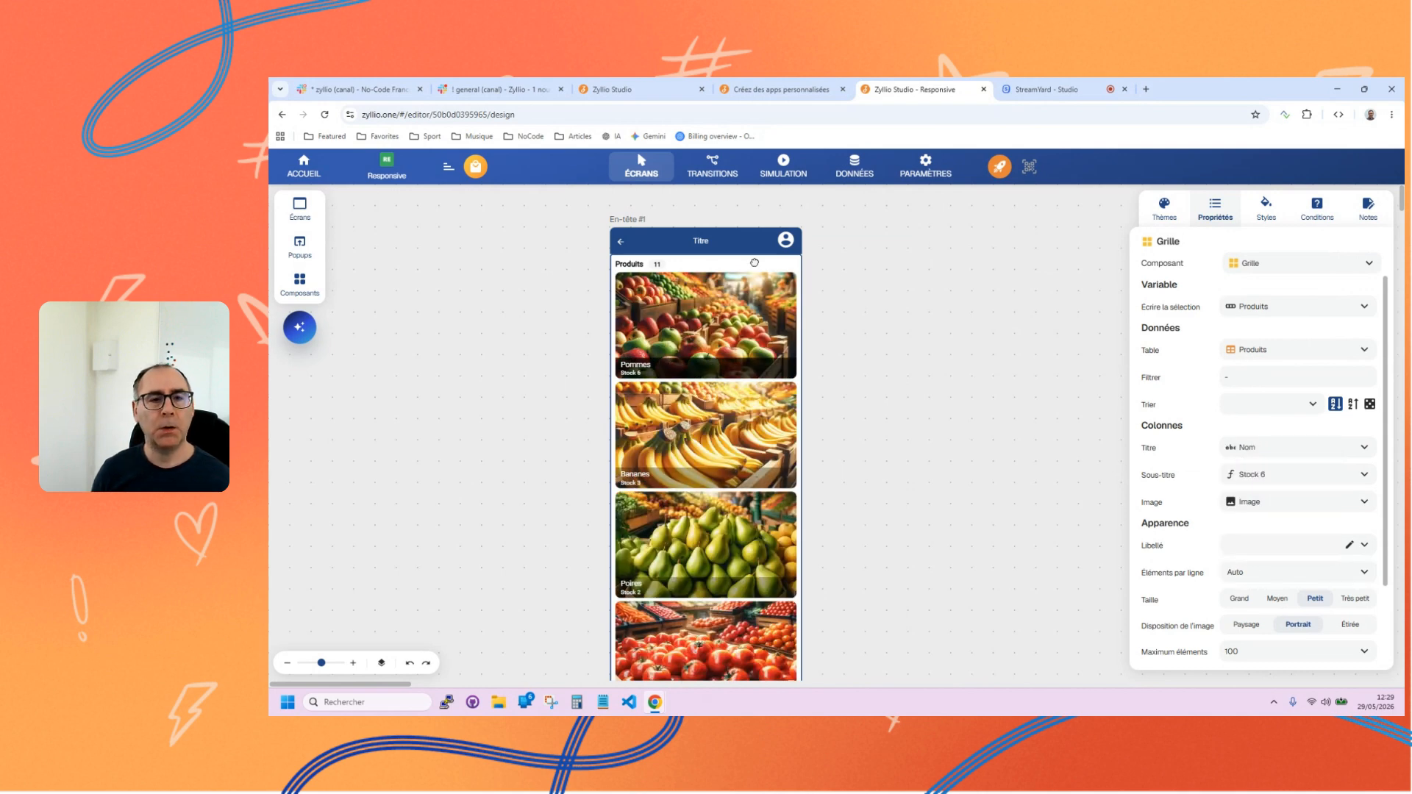
Show the En-tête #1 screen in tablet and desktop formats, and set the theme's Largeur maximale to 100%.
{"action": "left_click", "coordinate": [626, 219]}
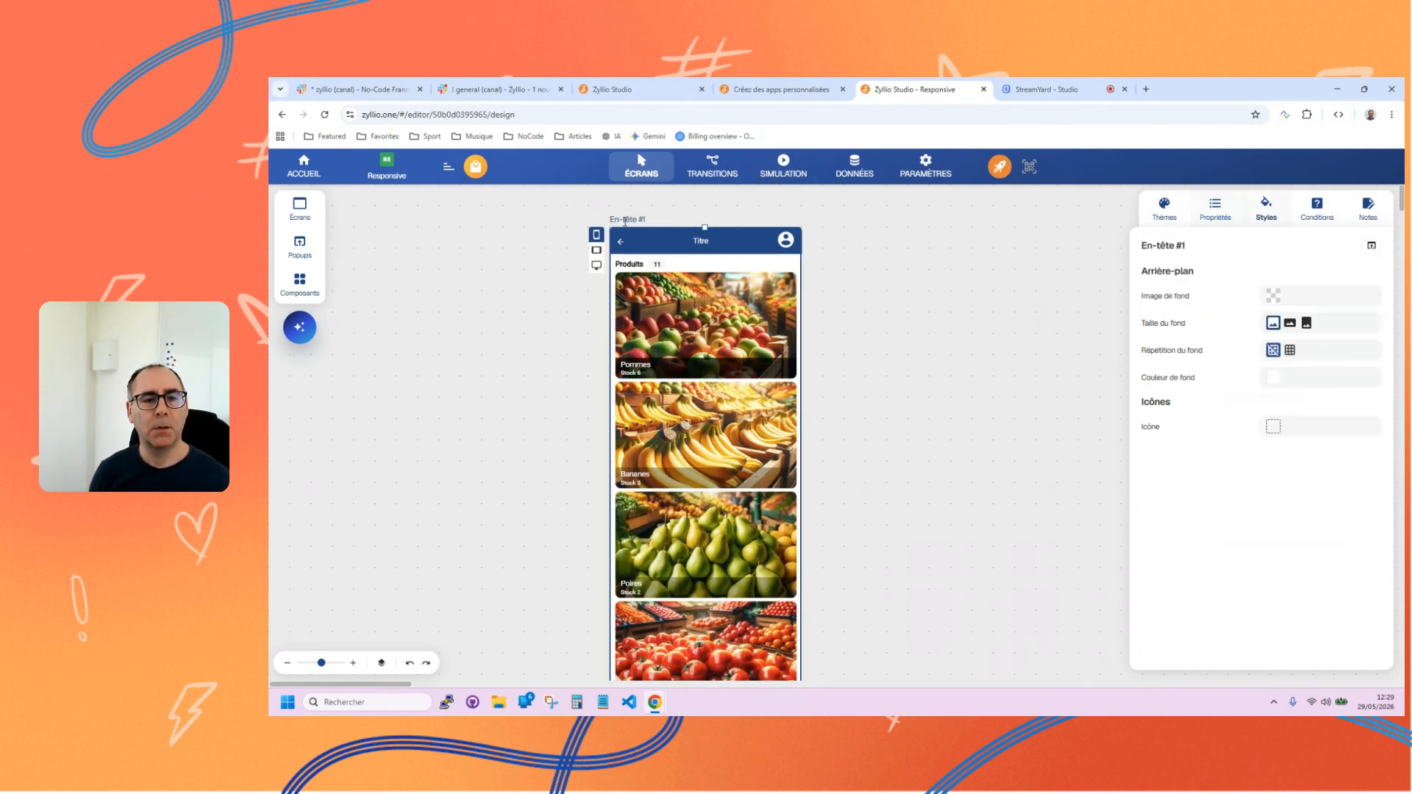
{"action": "left_click", "coordinate": [490, 252]}
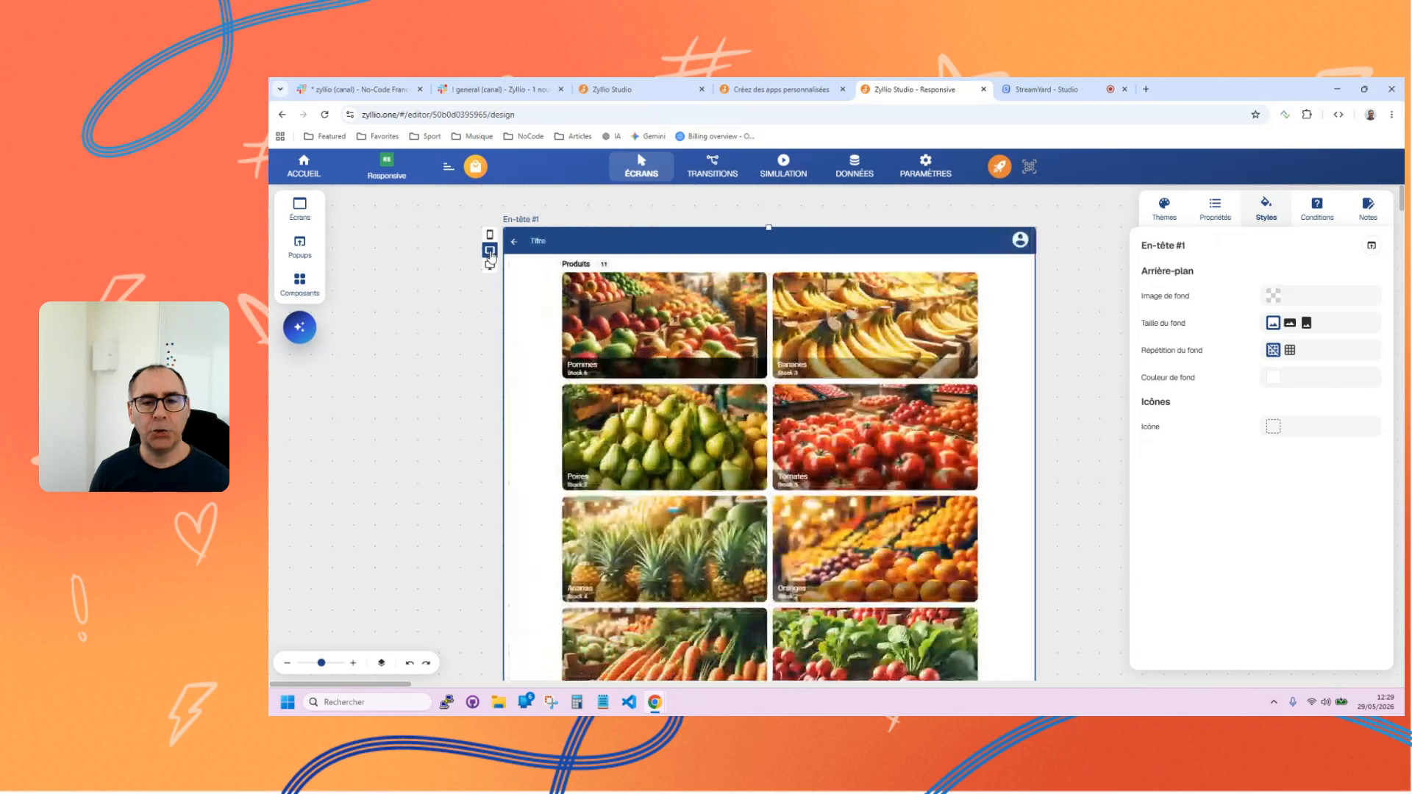
{"action": "left_click", "coordinate": [490, 264]}
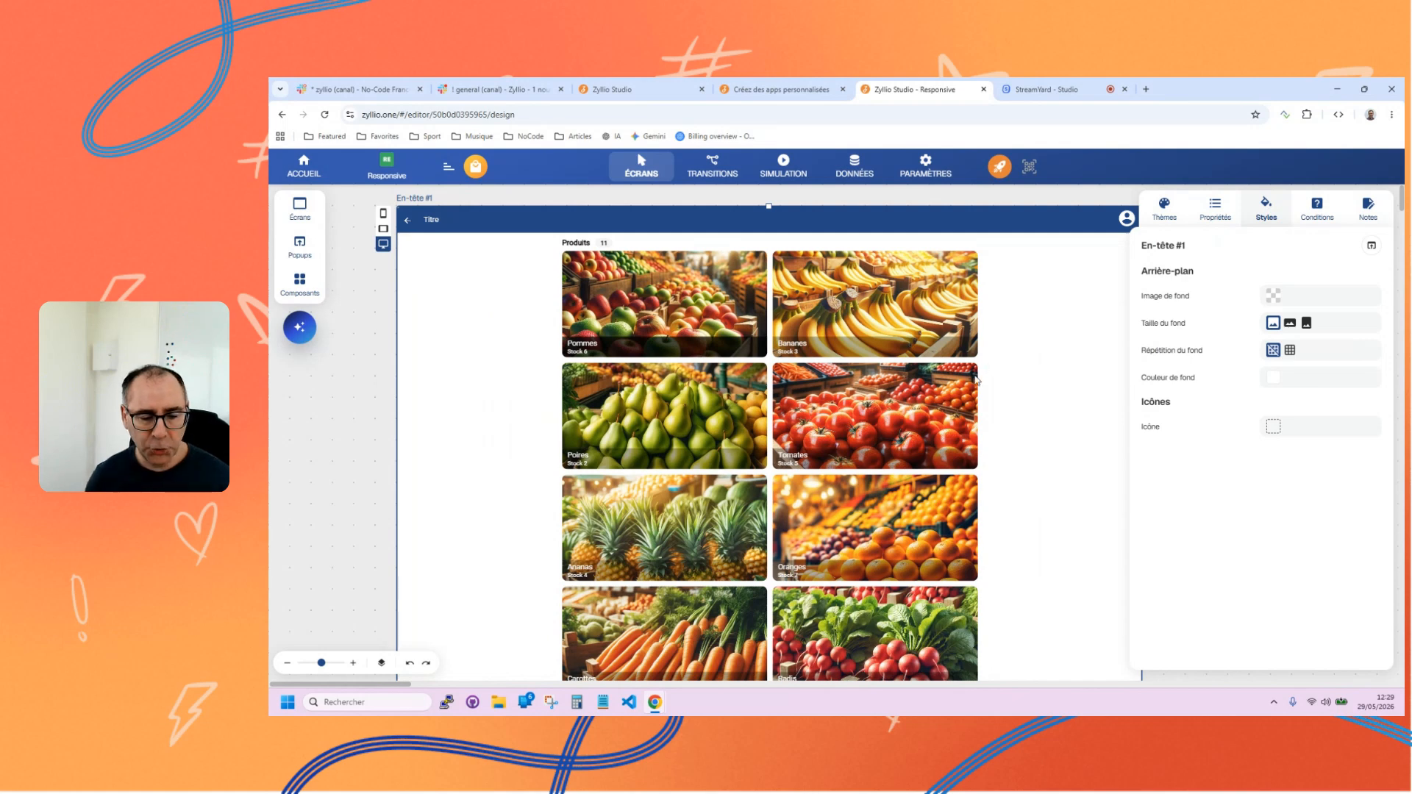
{"action": "left_click", "coordinate": [1164, 212]}
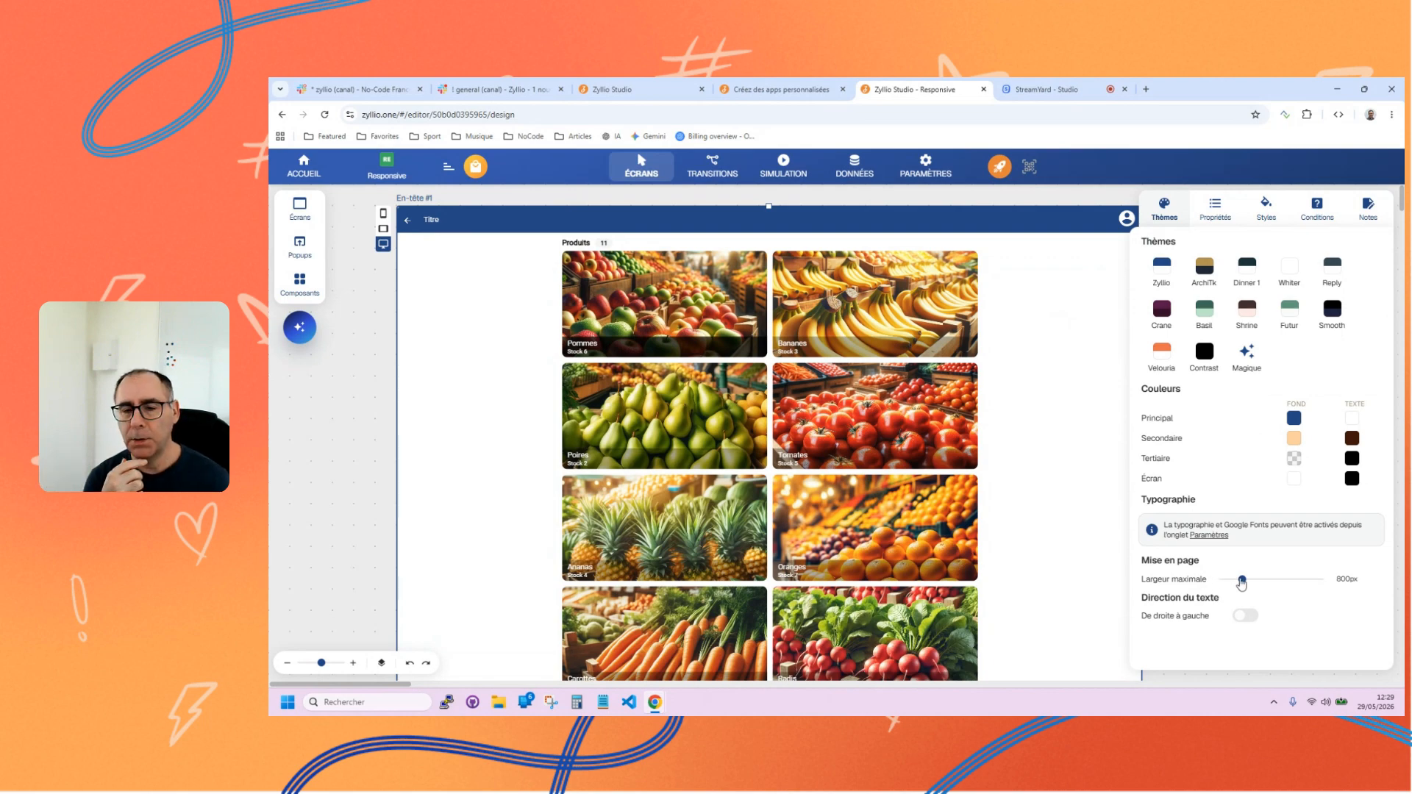
{"action": "left_click_drag", "start_coordinate": [1241, 583], "coordinate": [1326, 593]}
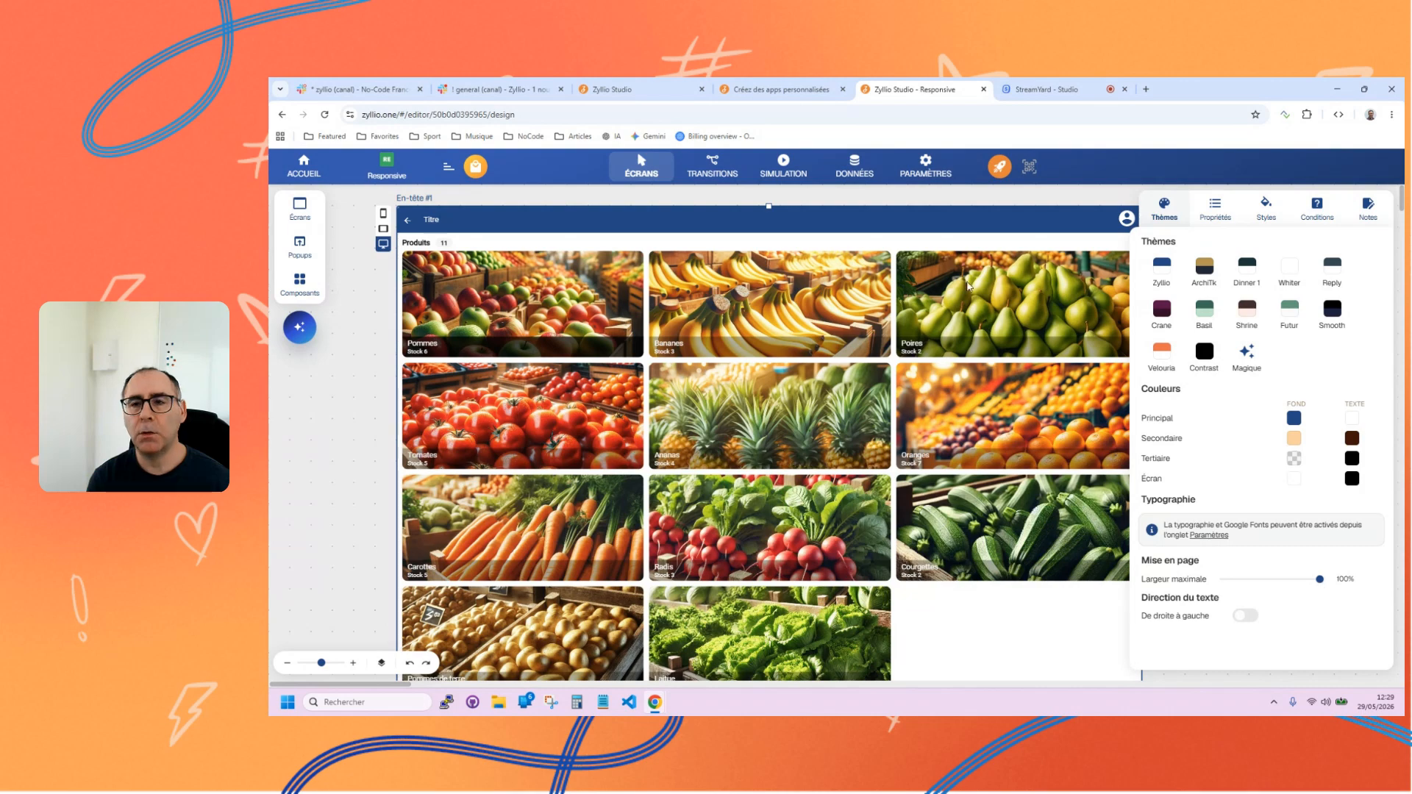
Compare the full-width En-tête #1 screen in mobile, tablet and desktop formats, ending on mobile.
{"action": "left_click", "coordinate": [383, 213]}
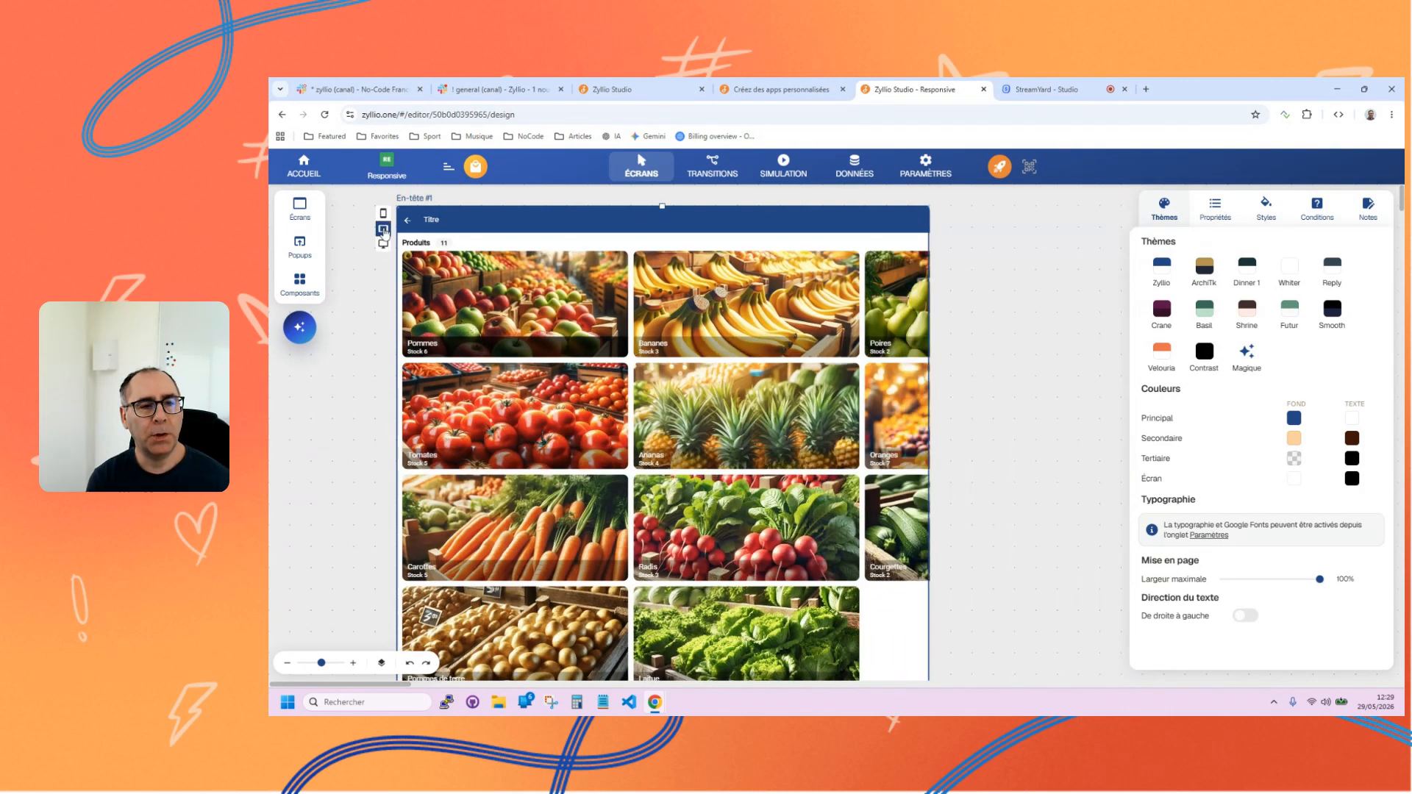
{"action": "left_click", "coordinate": [383, 228]}
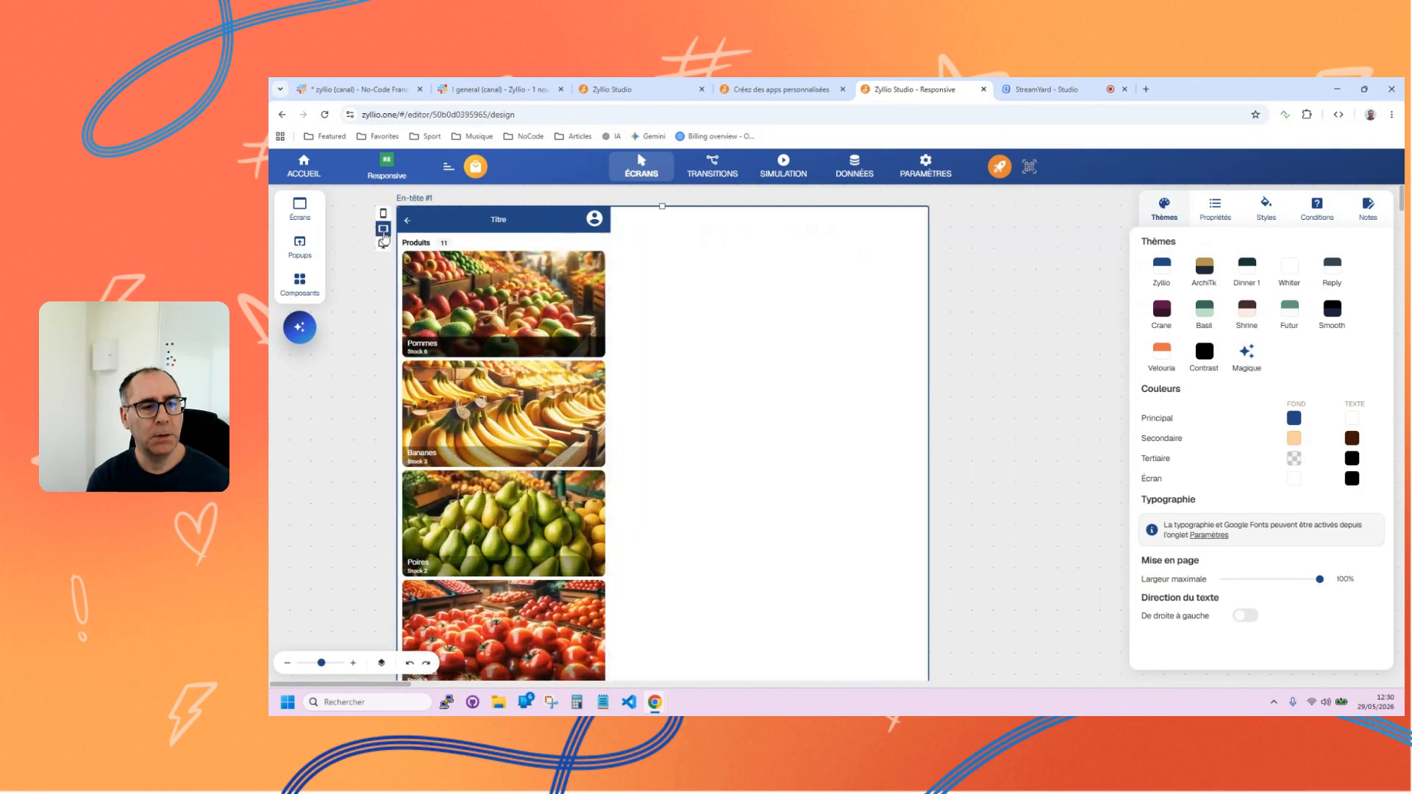
{"action": "left_click", "coordinate": [383, 243]}
{"action": "left_click", "coordinate": [383, 228]}
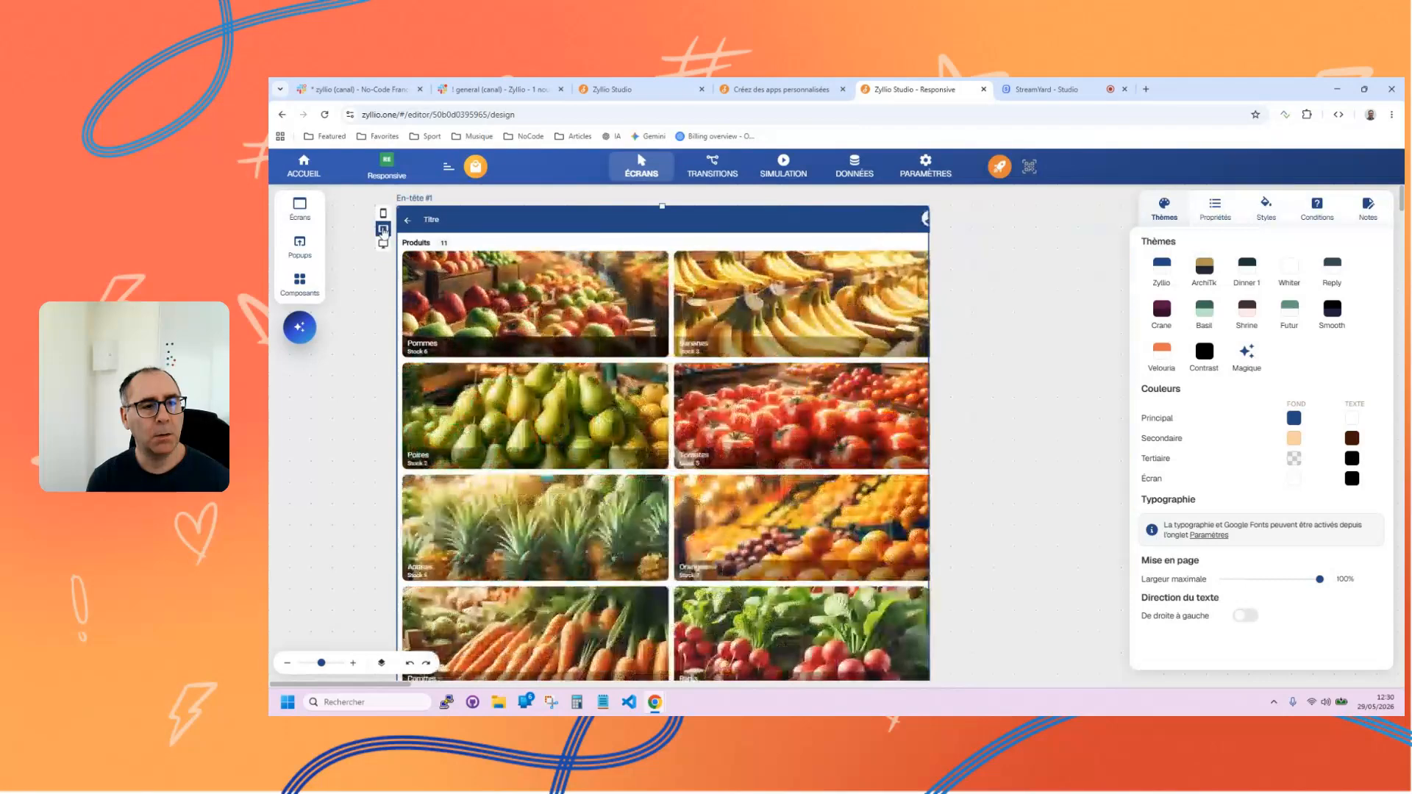
{"action": "left_click", "coordinate": [383, 213]}
Add a Utilisateurs table from the standard table templates to the app's data.
{"action": "left_click", "coordinate": [300, 209]}
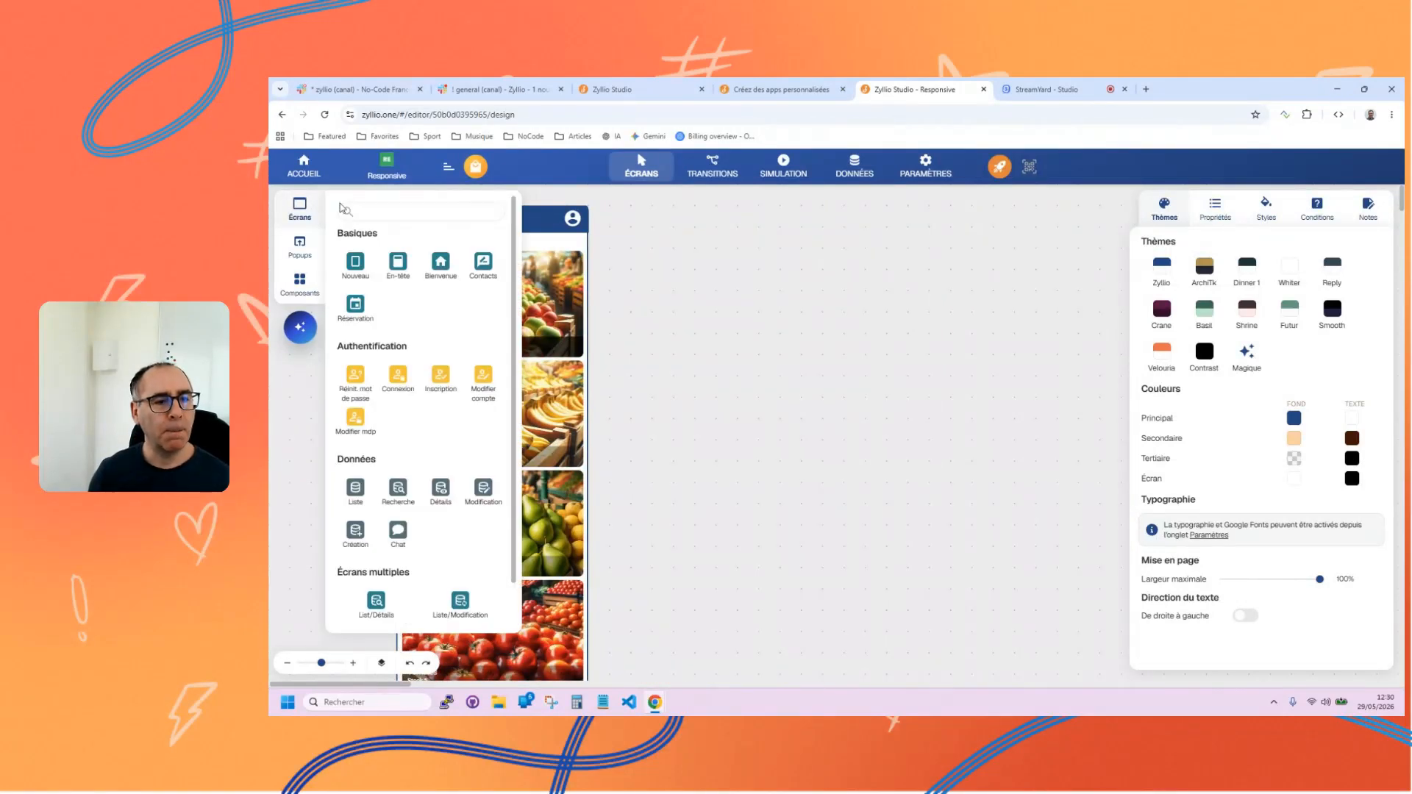
{"action": "left_click", "coordinate": [854, 165]}
{"action": "left_click", "coordinate": [304, 206]}
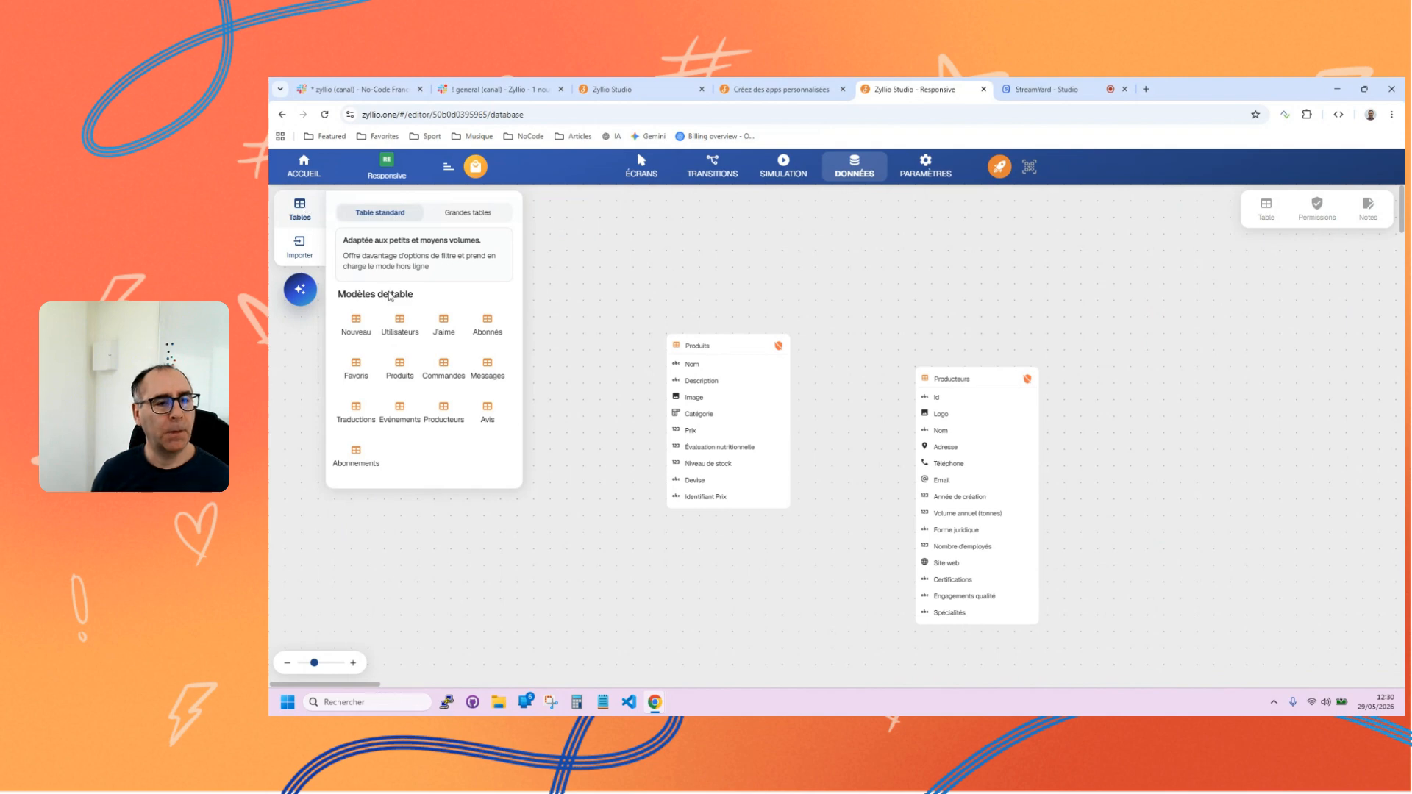
{"action": "left_click_drag", "start_coordinate": [399, 327], "coordinate": [569, 524]}
Add a Connexion screen linked to the Utilisateurs table beside the En-tête #1 screen.
{"action": "left_click", "coordinate": [637, 178]}
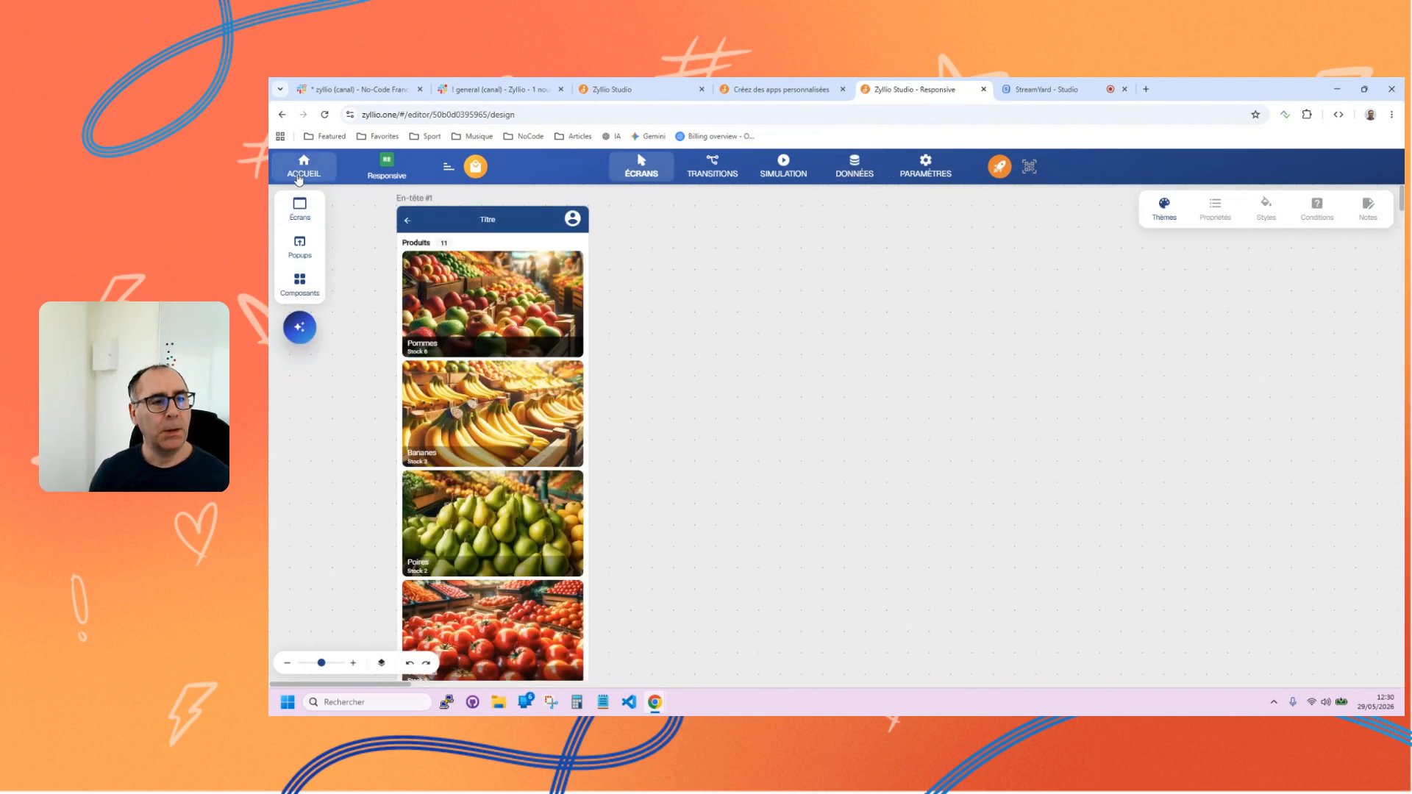
{"action": "left_click", "coordinate": [299, 207]}
{"action": "scroll", "coordinate": [449, 492], "scroll_direction": "down", "scroll_amount": 1}
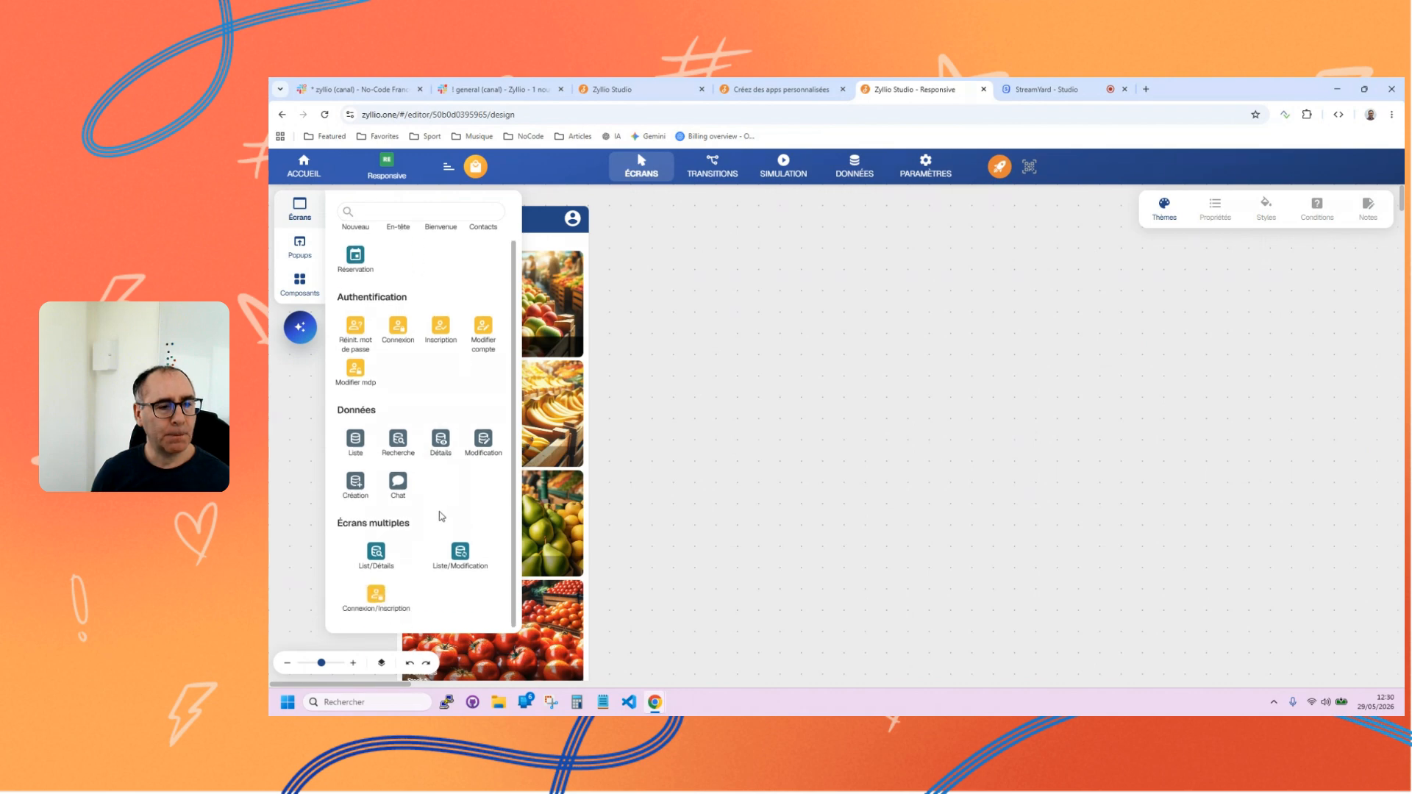
{"action": "left_click", "coordinate": [396, 332]}
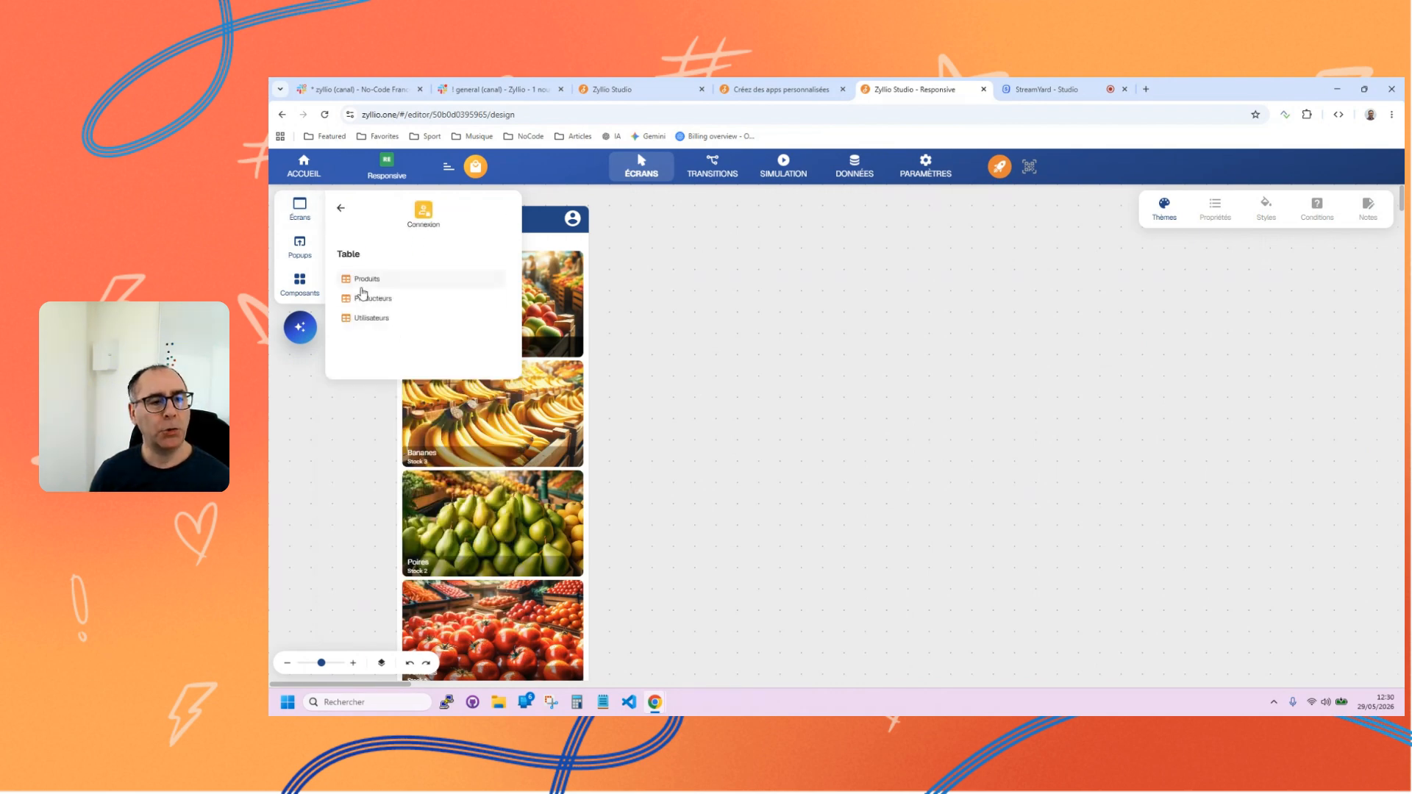
{"action": "left_click", "coordinate": [368, 318]}
{"action": "left_click_drag", "start_coordinate": [369, 319], "coordinate": [741, 331]}
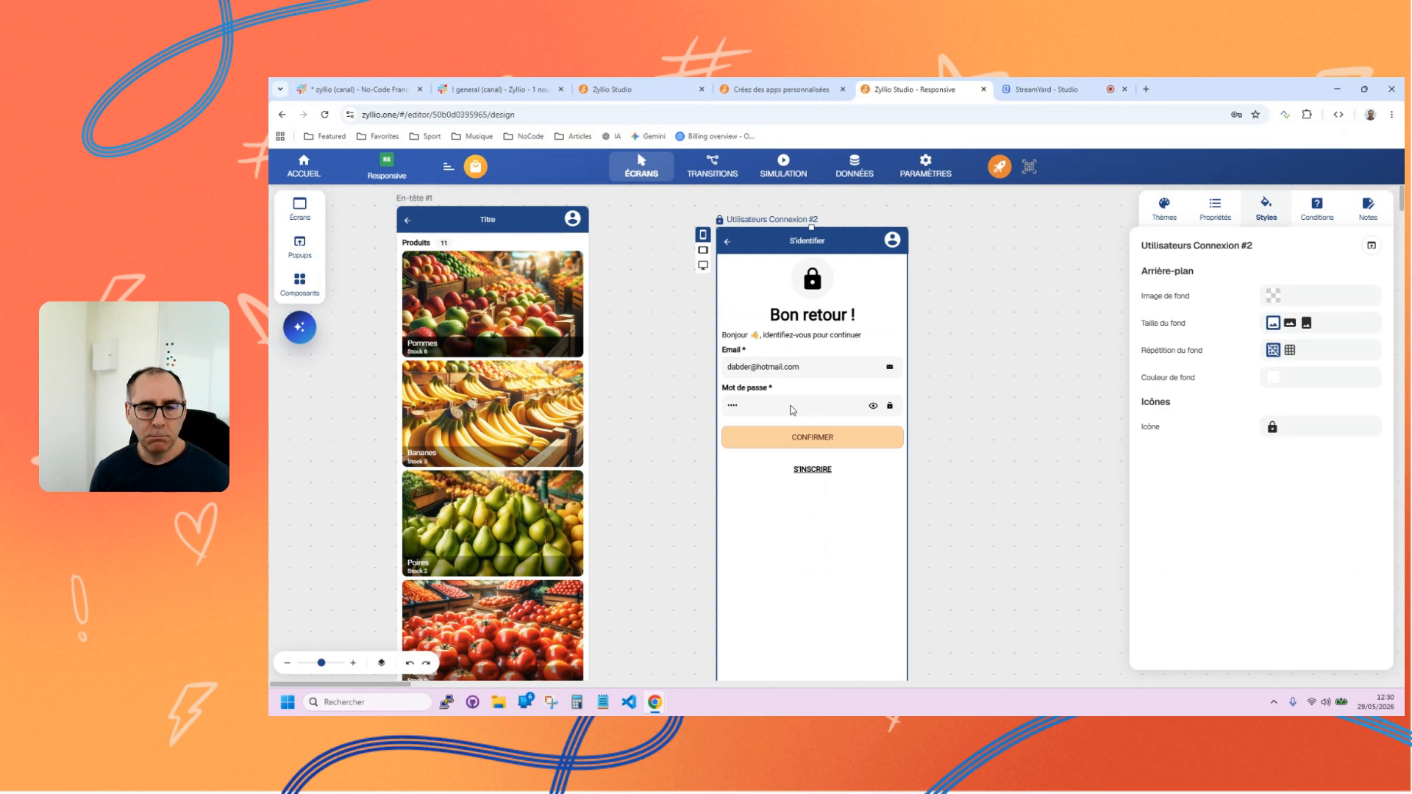
Switch the Utilisateurs Connexion #2 screen to tablet and desktop formats, and reposition both screens so they fit on the canvas.
{"action": "left_click", "coordinate": [703, 250]}
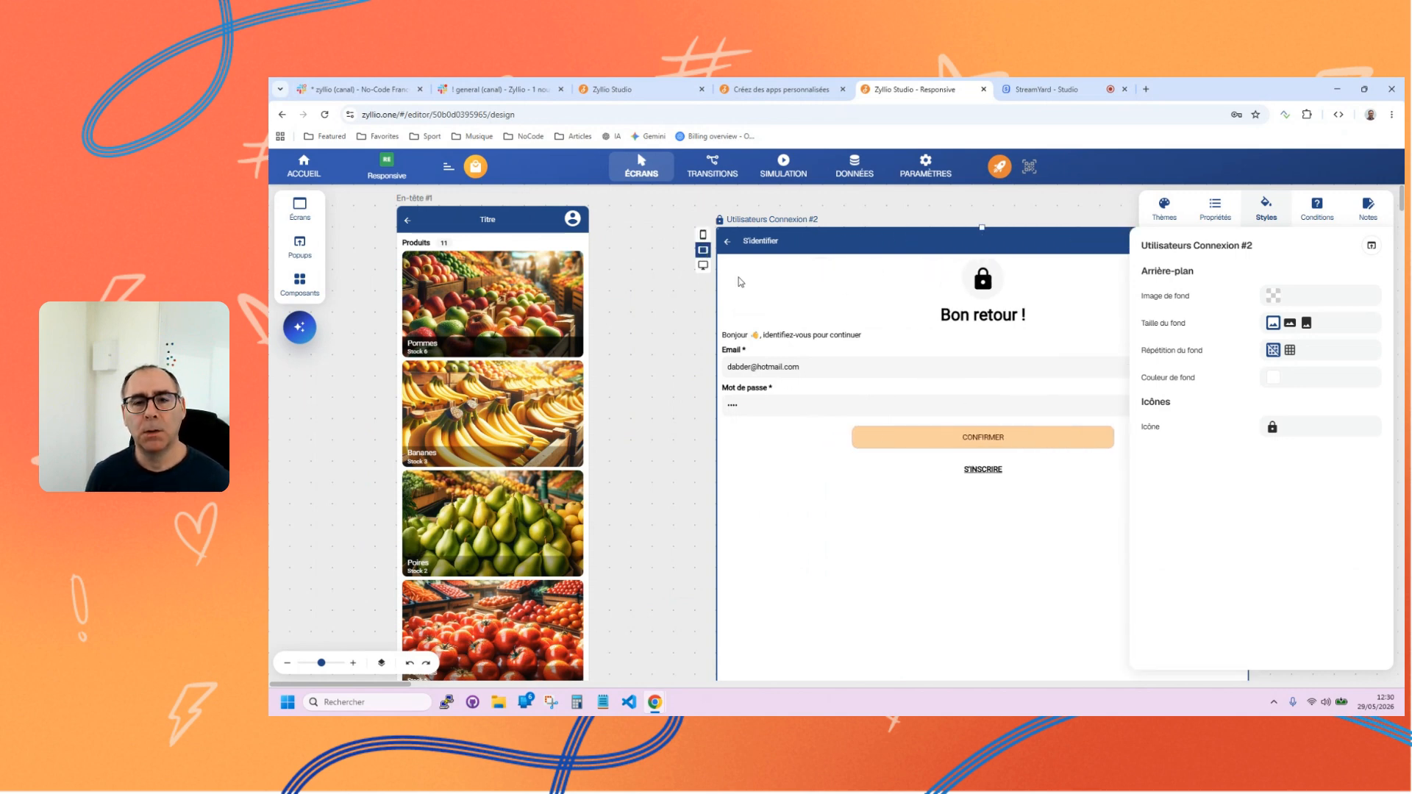
{"action": "left_click_drag", "start_coordinate": [778, 505], "coordinate": [627, 465]}
{"action": "left_click_drag", "start_coordinate": [662, 383], "coordinate": [685, 465]}
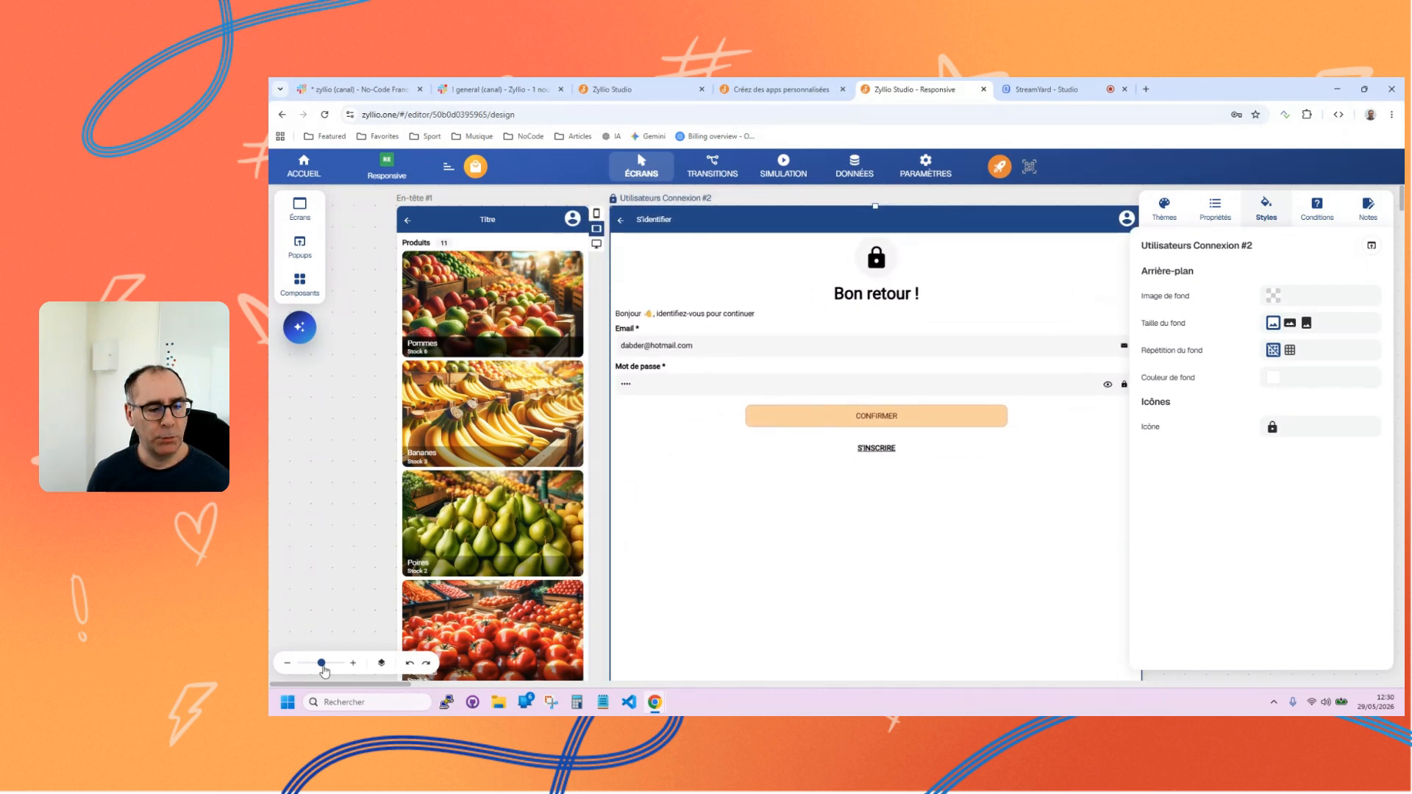
{"action": "left_click_drag", "start_coordinate": [321, 664], "coordinate": [318, 663]}
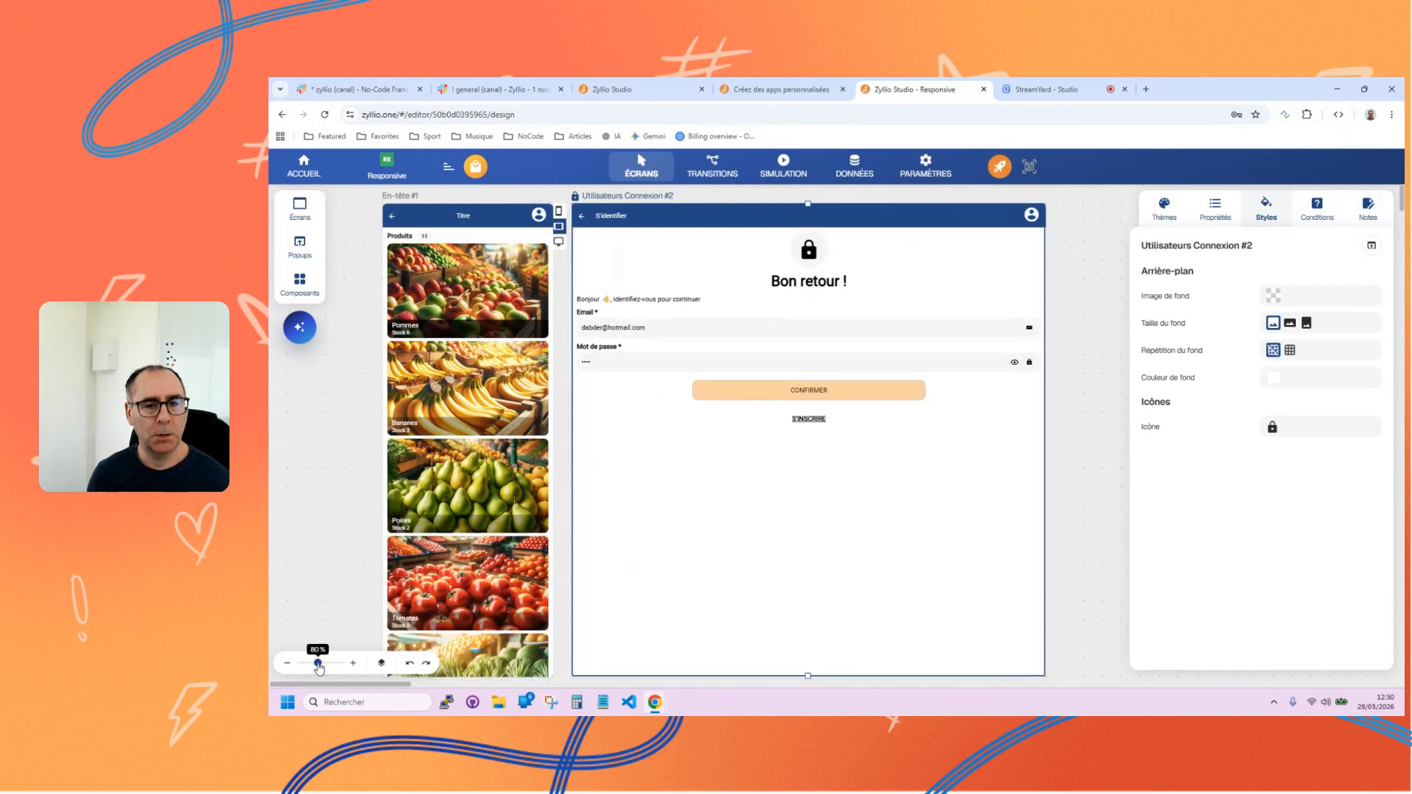
{"action": "left_click", "coordinate": [559, 241]}
{"action": "left_click_drag", "start_coordinate": [401, 199], "coordinate": [344, 199]}
{"action": "left_click", "coordinate": [713, 517]}
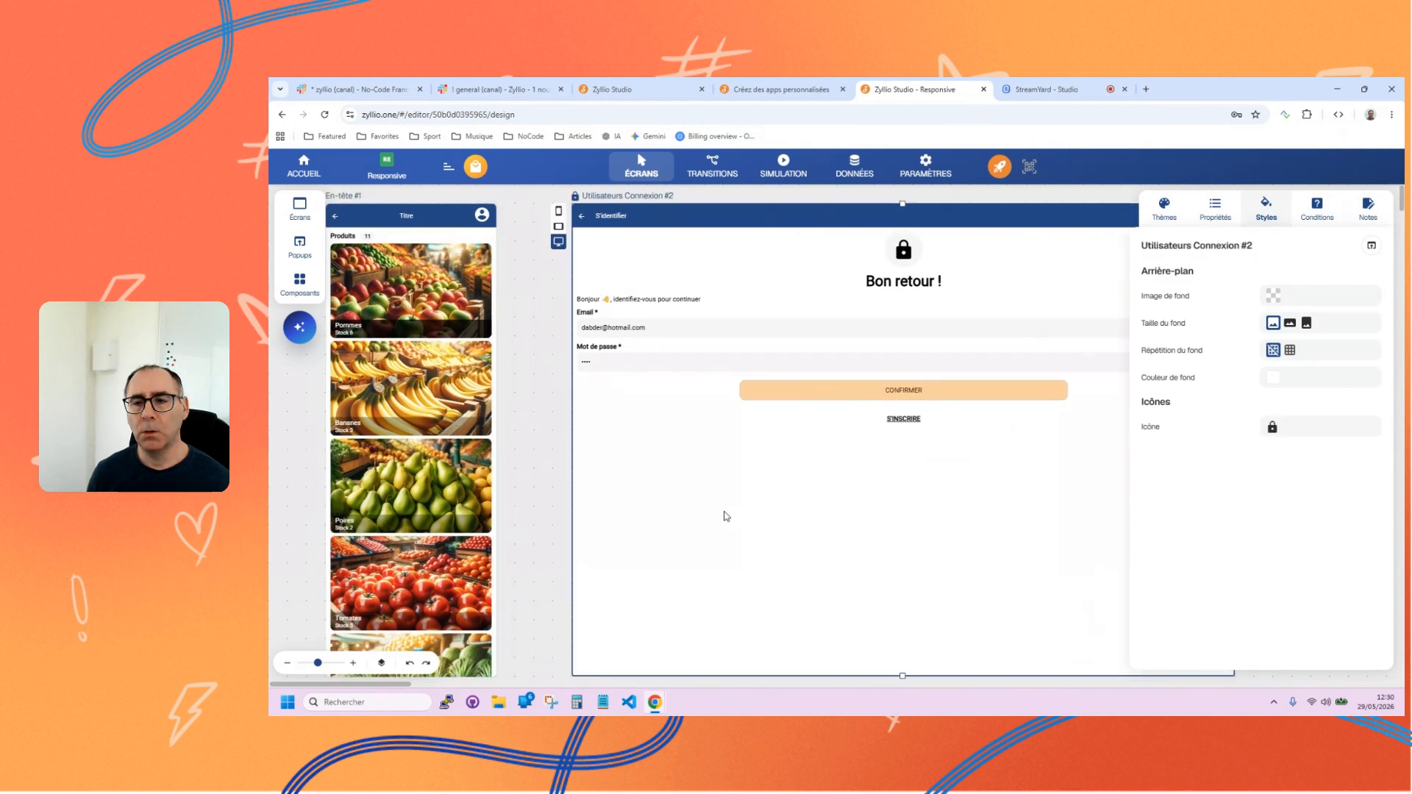
Reduce the theme's Largeur maximale to 800px to narrow the content of the login screen.
{"action": "left_click", "coordinate": [1268, 212]}
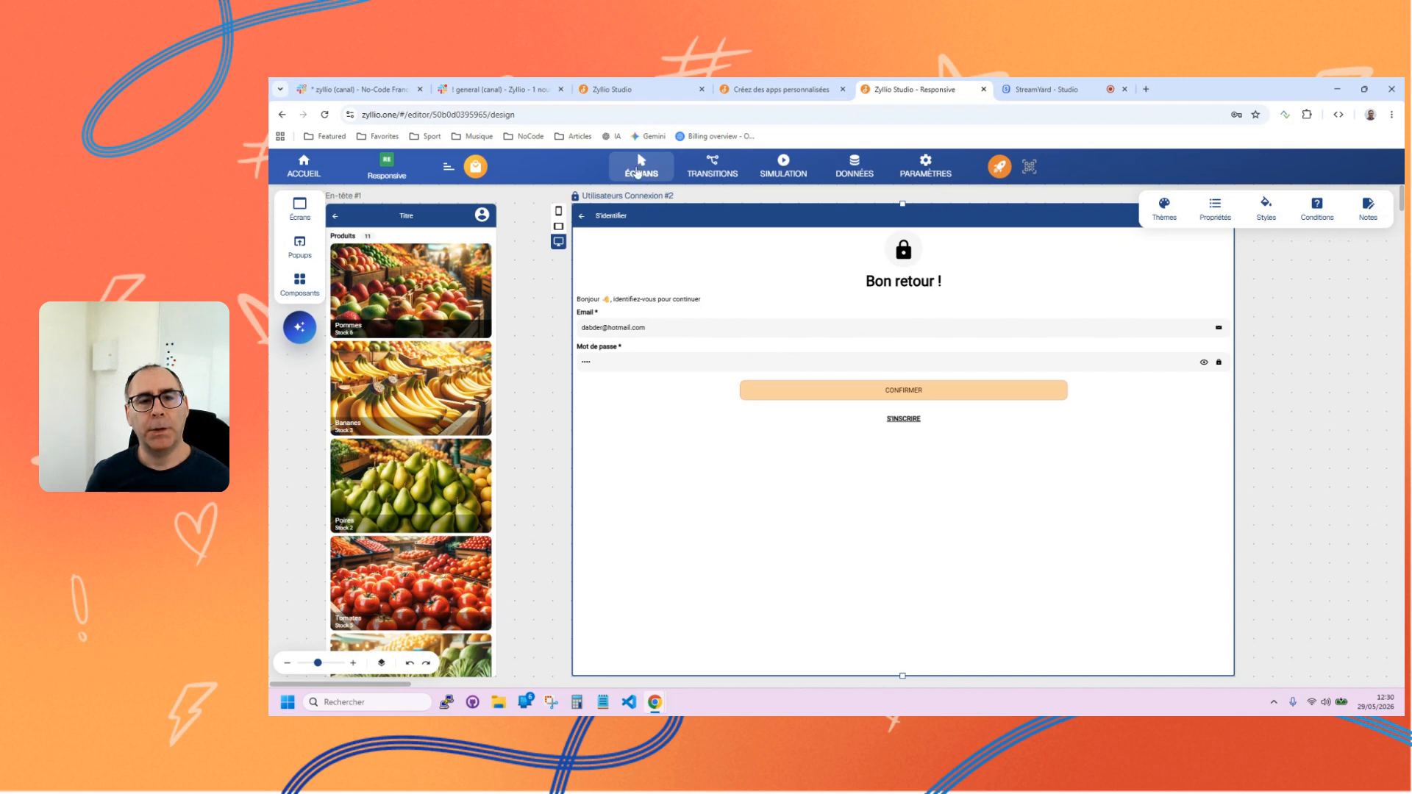
{"action": "left_click", "coordinate": [1164, 212]}
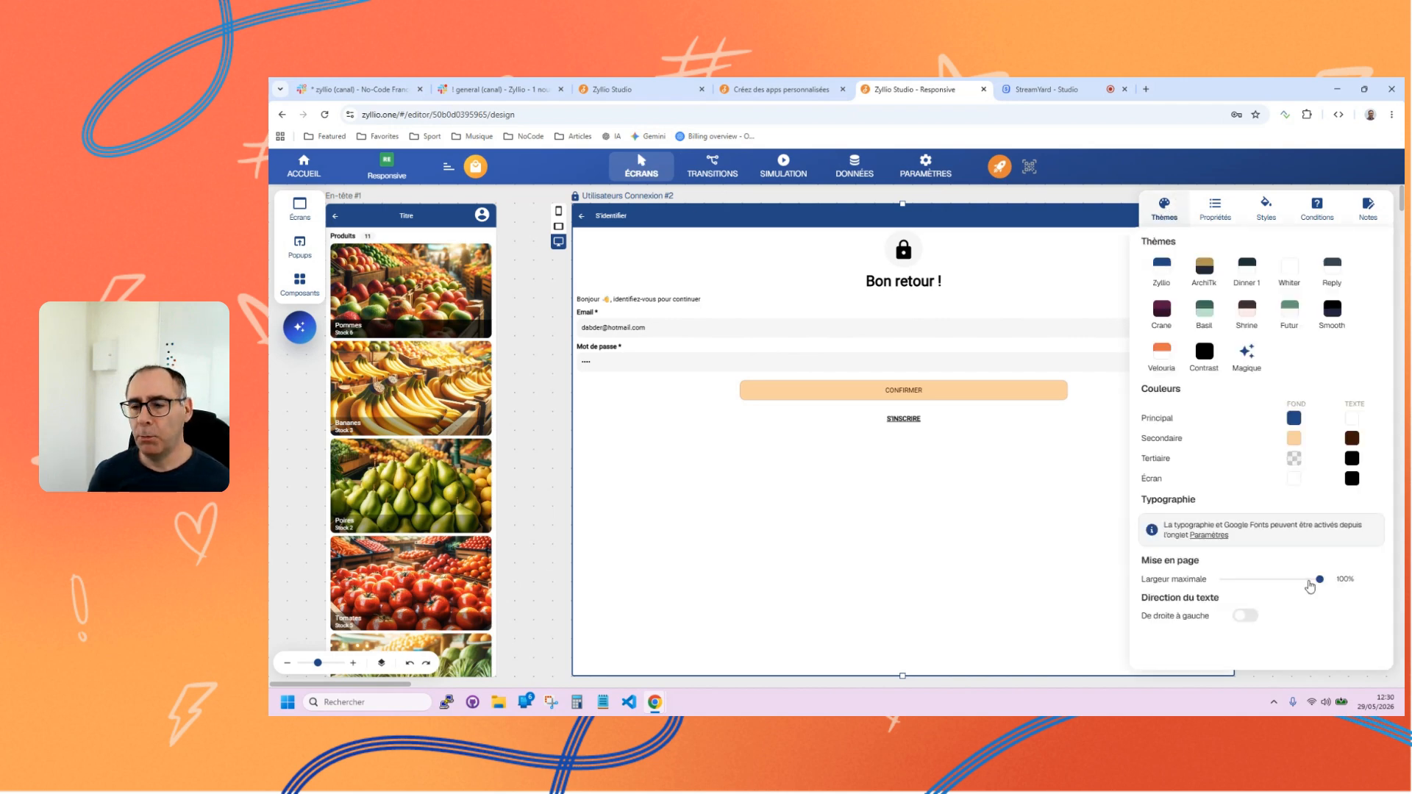
{"action": "left_click_drag", "start_coordinate": [1320, 580], "coordinate": [1242, 590]}
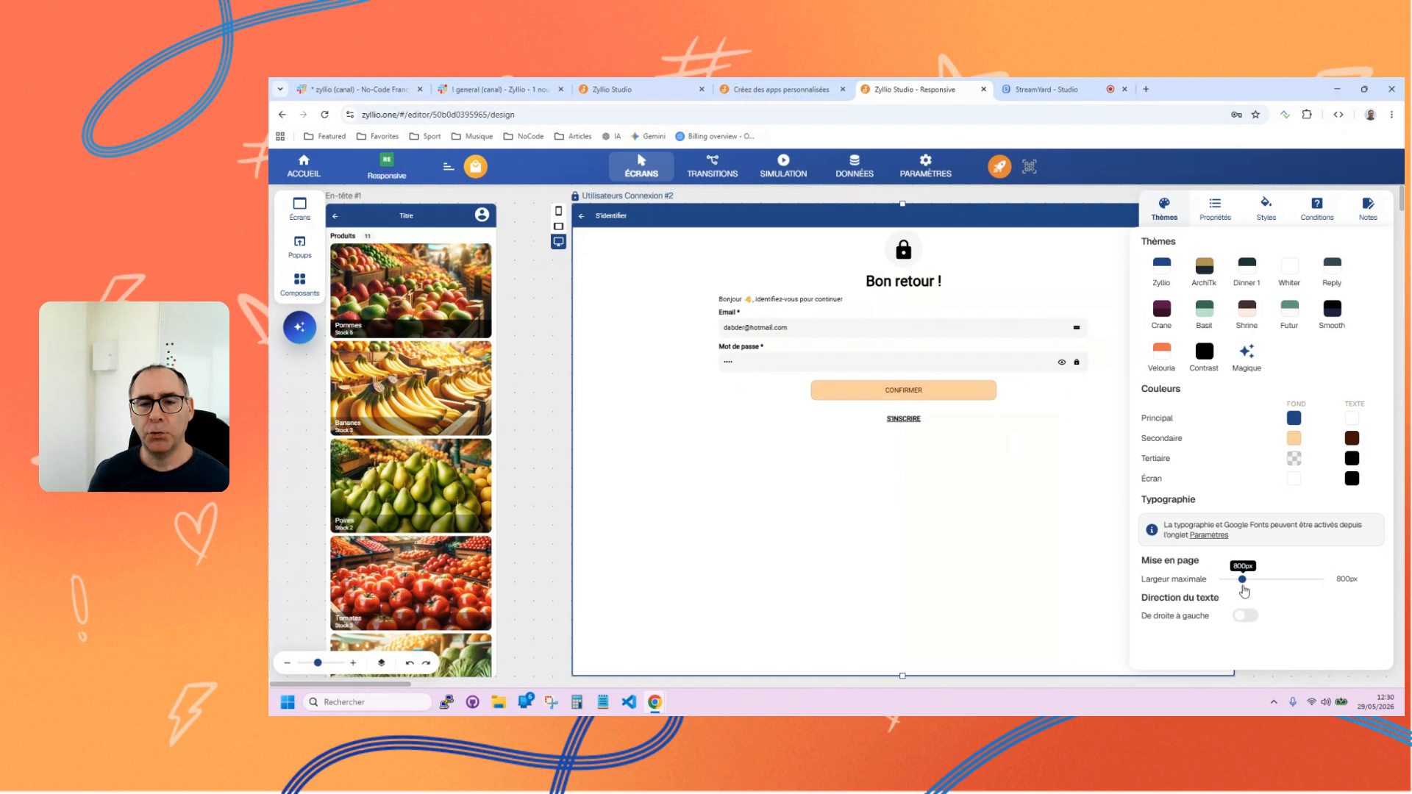
Move the Utilisateurs Connexion #2 screen closer to En-tête #1, and set the theme's Largeur maximale to 100%.
{"action": "left_click", "coordinate": [780, 606]}
{"action": "left_click_drag", "start_coordinate": [760, 575], "coordinate": [771, 574]}
{"action": "left_click", "coordinate": [300, 284]}
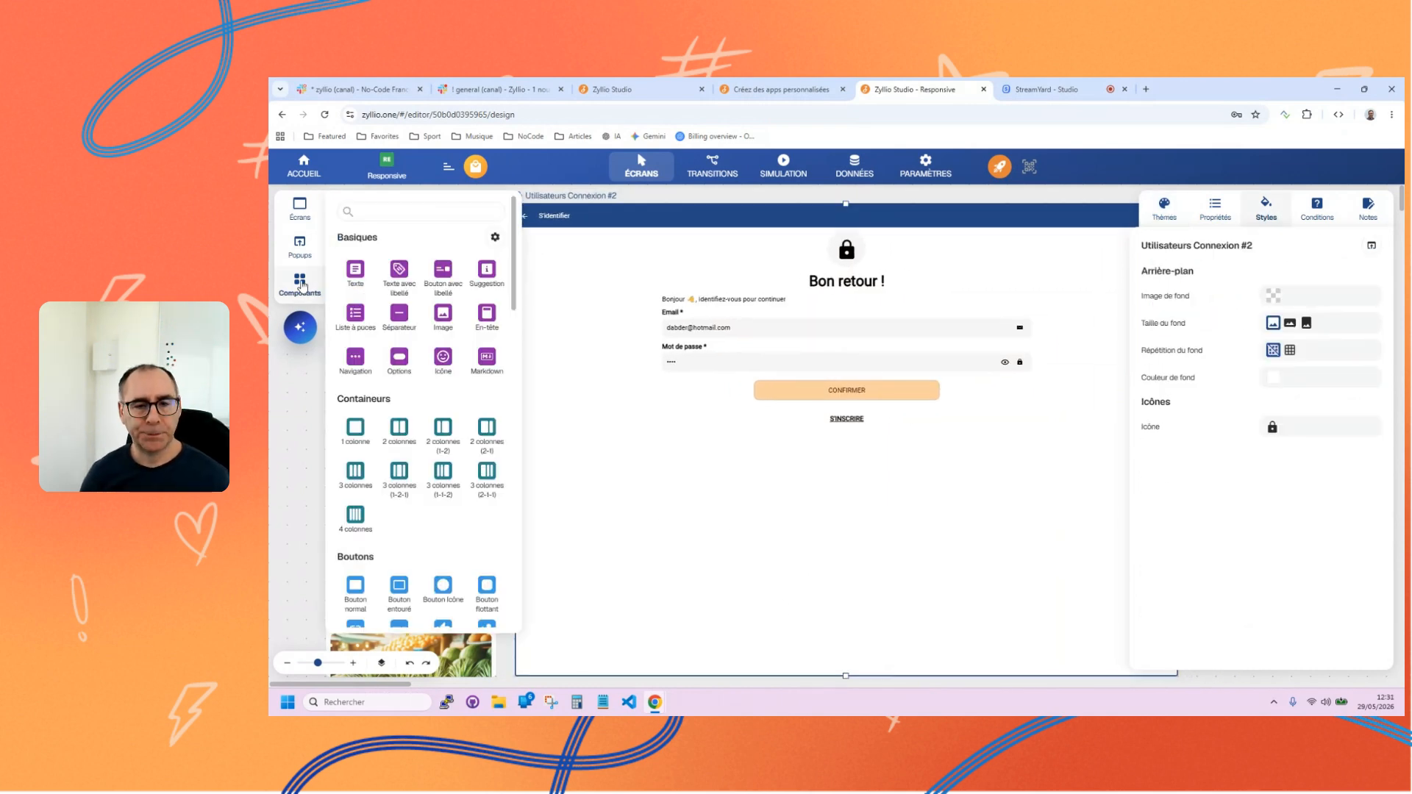
{"action": "left_click", "coordinate": [566, 199]}
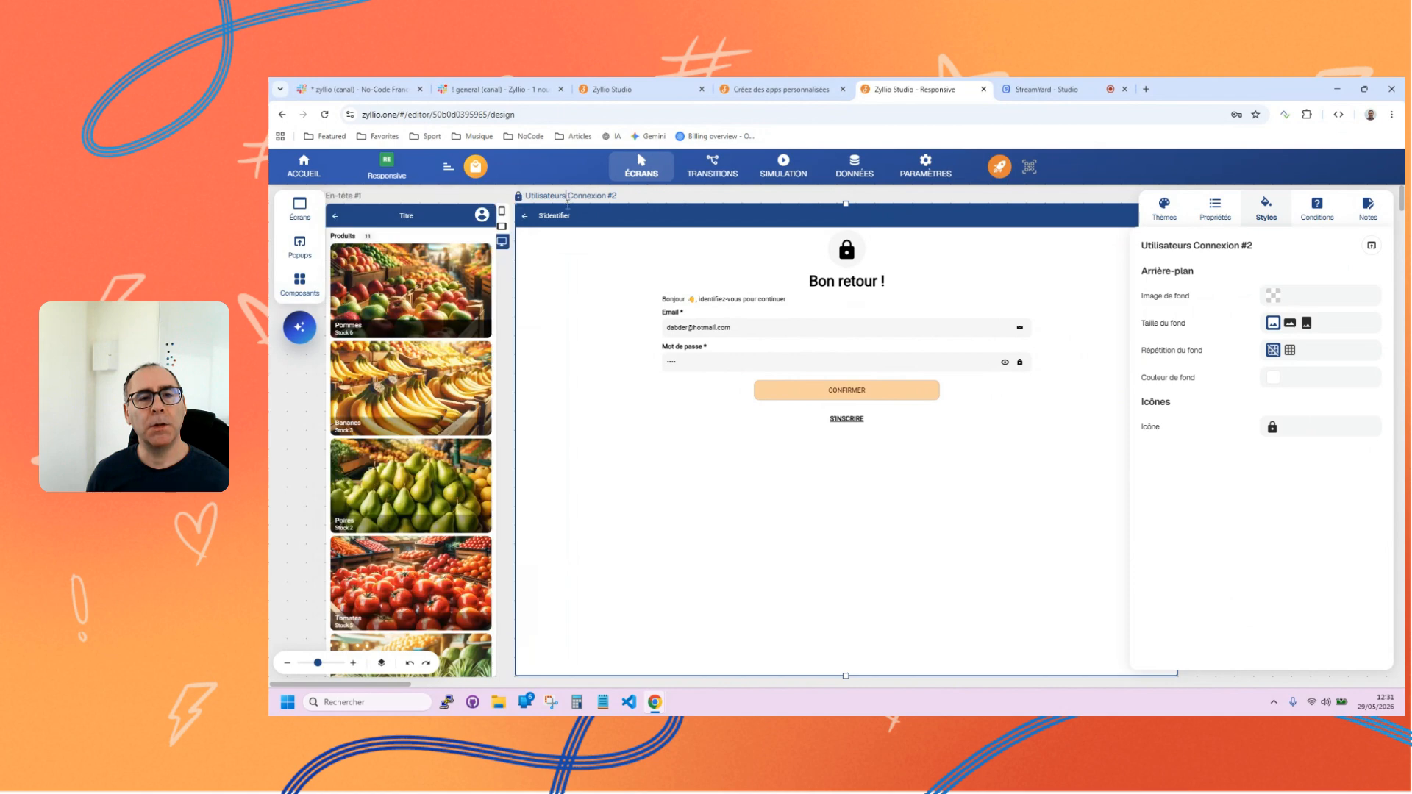
{"action": "left_click", "coordinate": [1168, 218]}
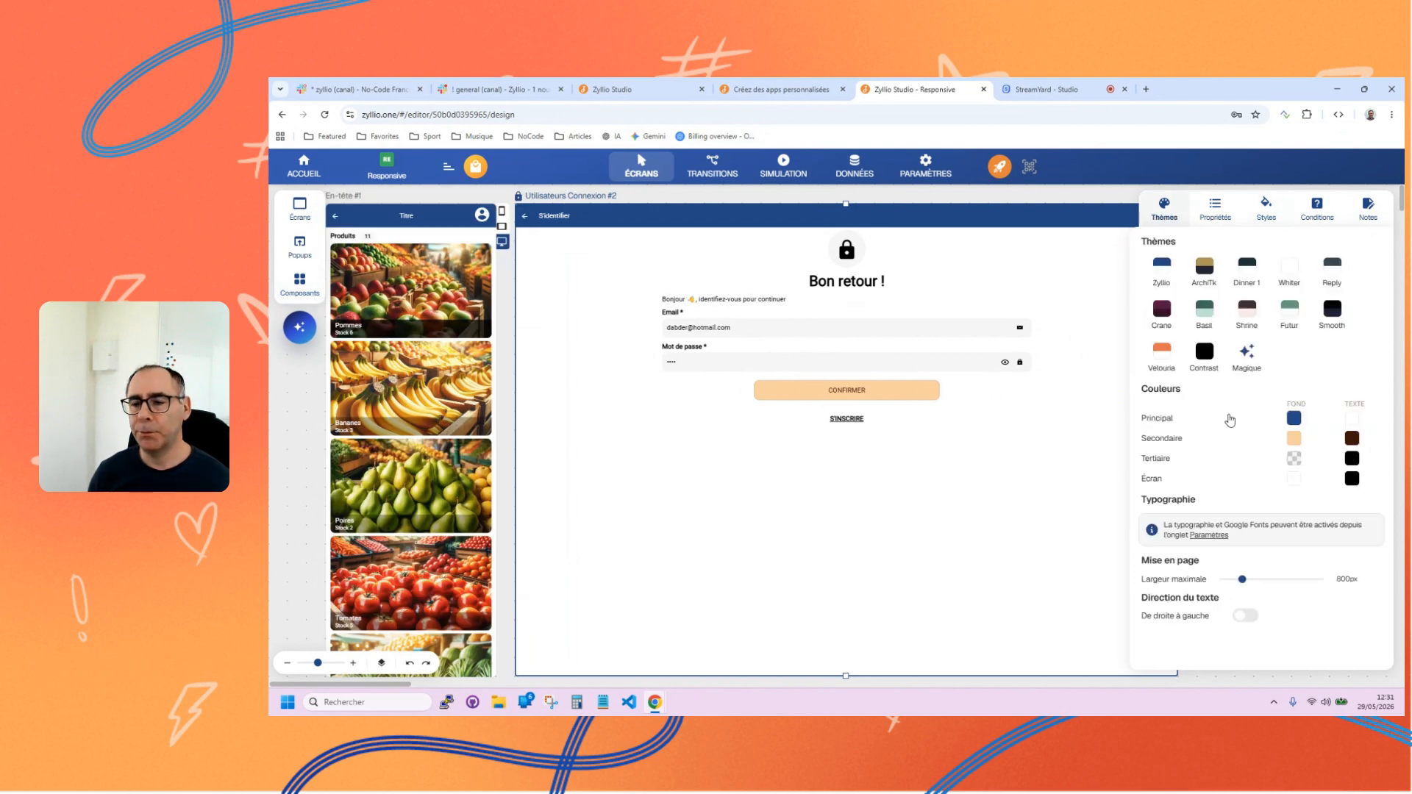
{"action": "left_click_drag", "start_coordinate": [1243, 586], "coordinate": [1322, 584]}
Add a 3 colonnes (1-2-1) container below the S'inscrire link on the Utilisateurs Connexion #2 screen.
{"action": "left_click", "coordinate": [298, 282]}
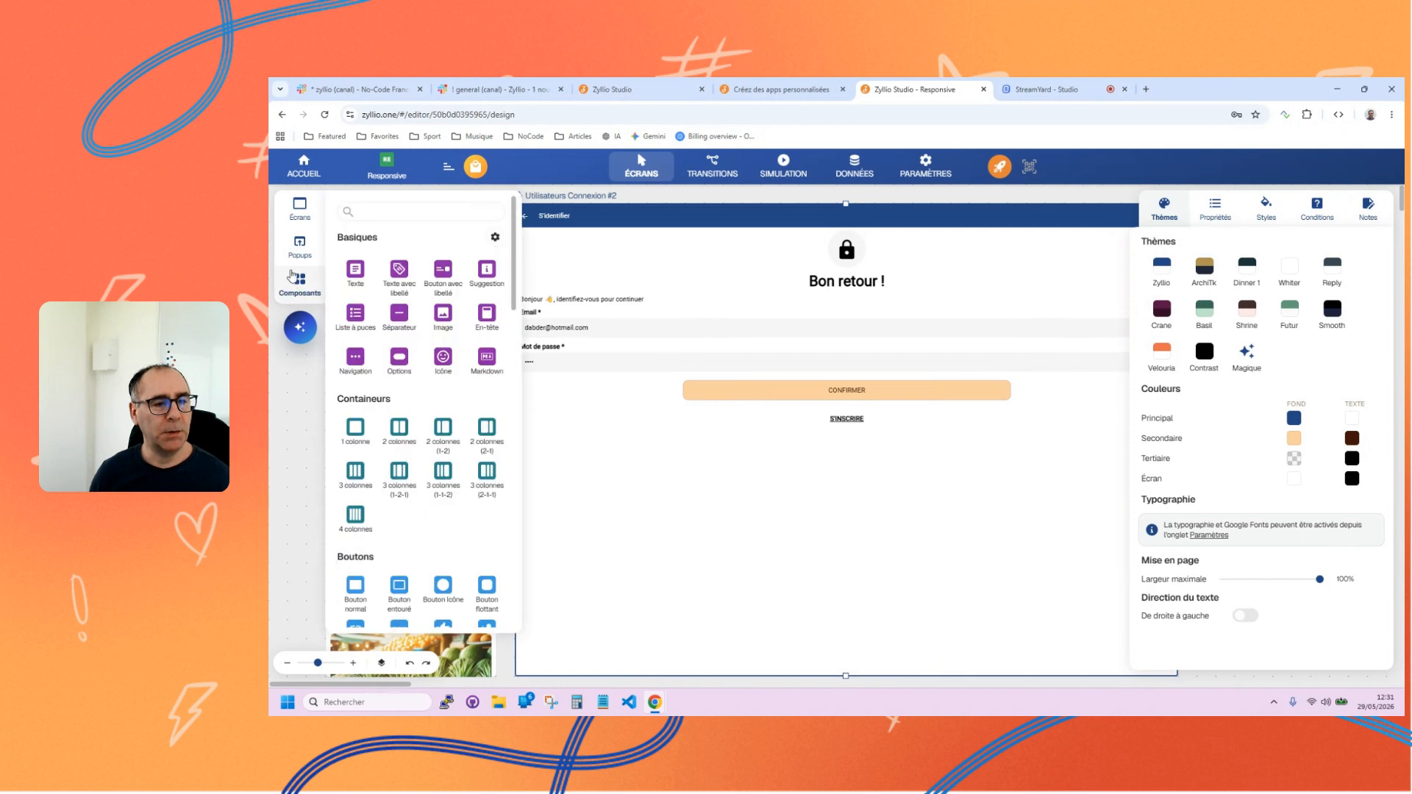
{"action": "scroll", "coordinate": [403, 405], "scroll_direction": "down", "scroll_amount": 1}
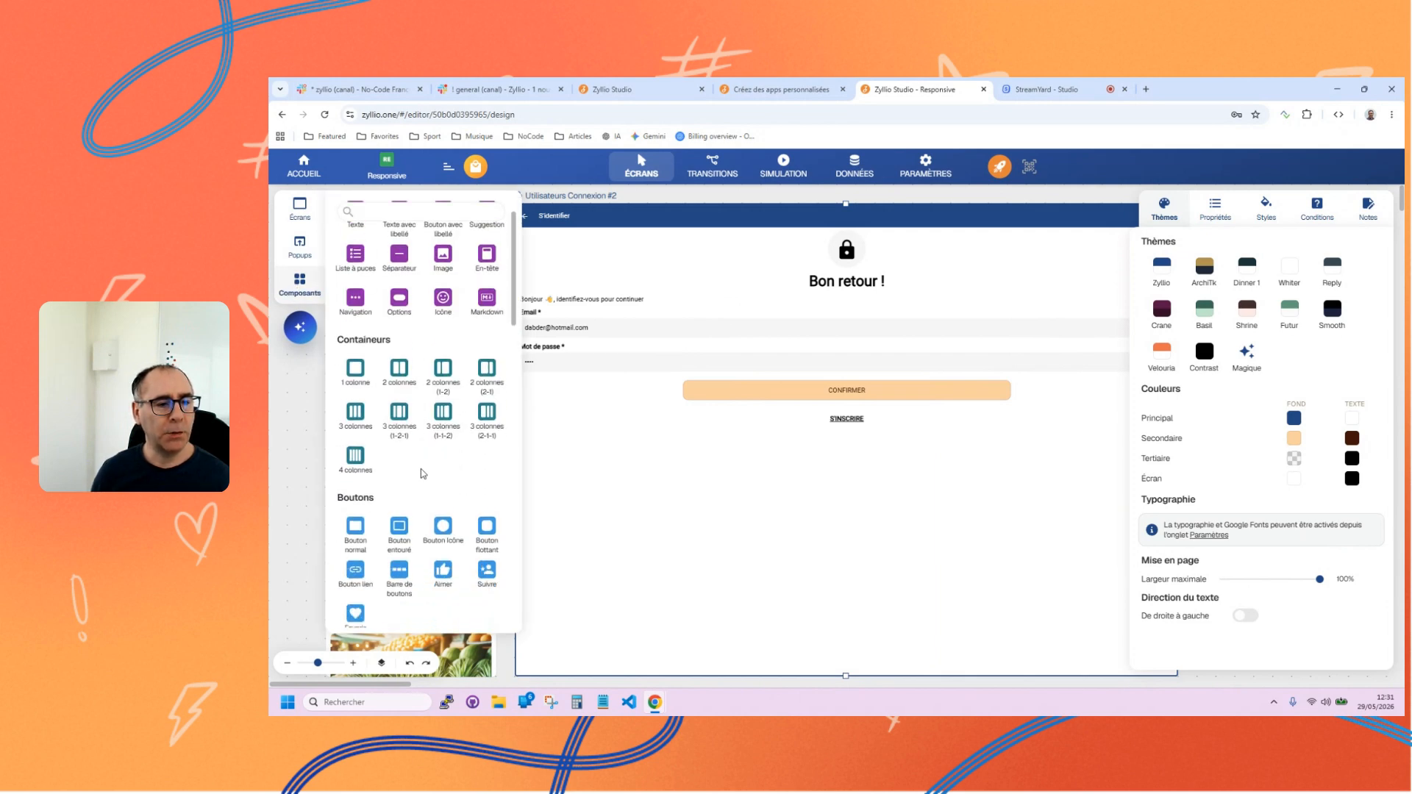
{"action": "left_click", "coordinate": [403, 415]}
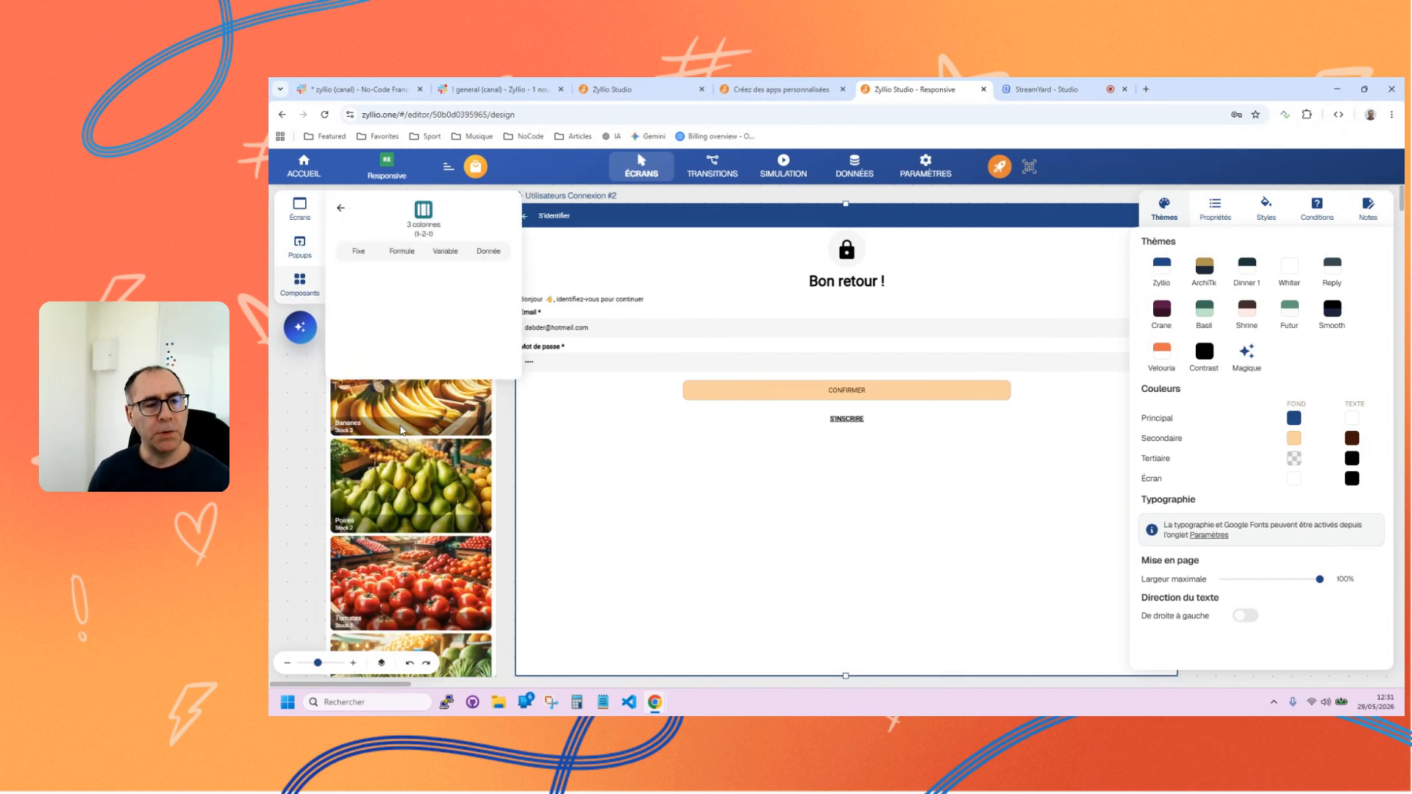
{"action": "left_click_drag", "start_coordinate": [390, 303], "coordinate": [743, 558]}
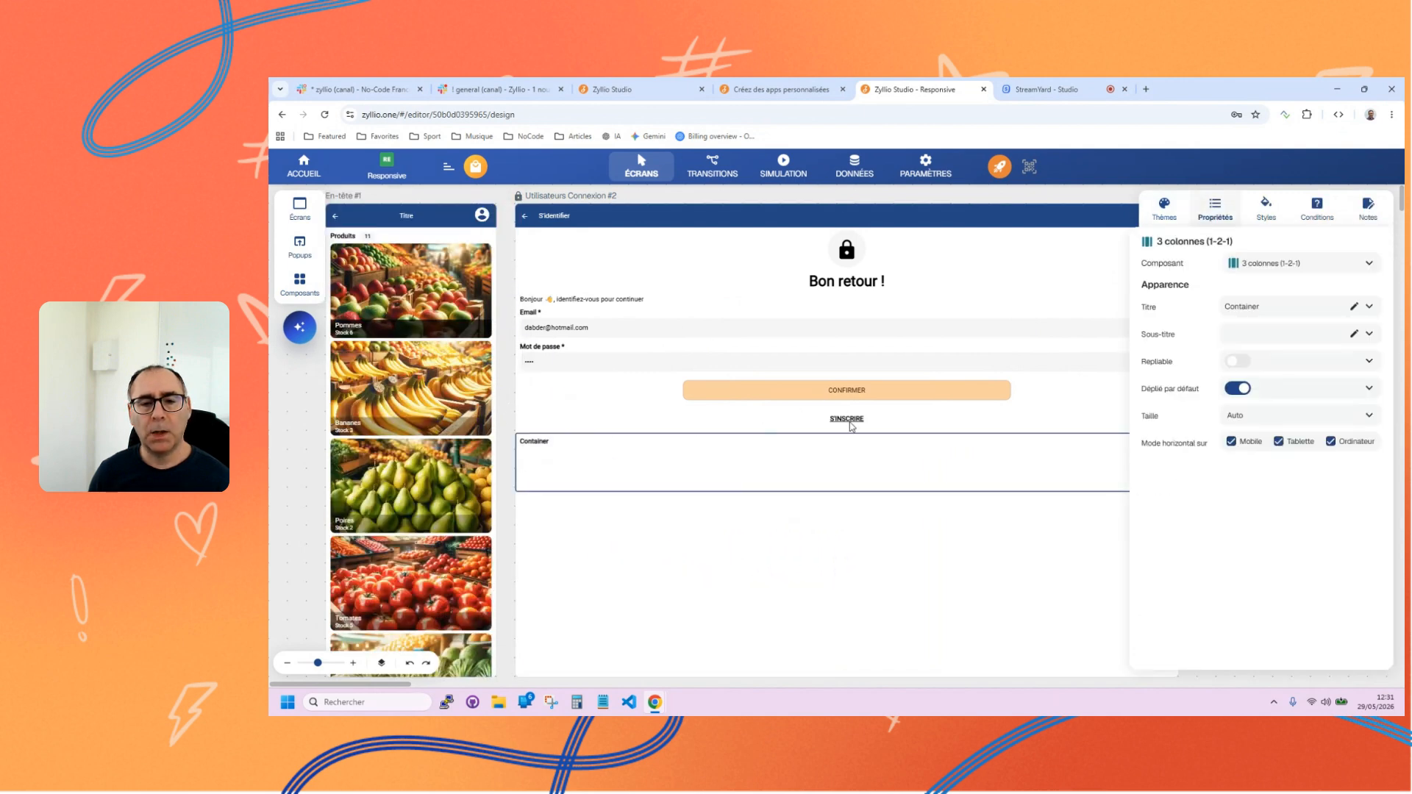
Show the container column outlines and put a copy of the Email field in the middle column of the three-column container.
{"action": "left_click", "coordinate": [849, 423]}
{"action": "left_click", "coordinate": [827, 394]}
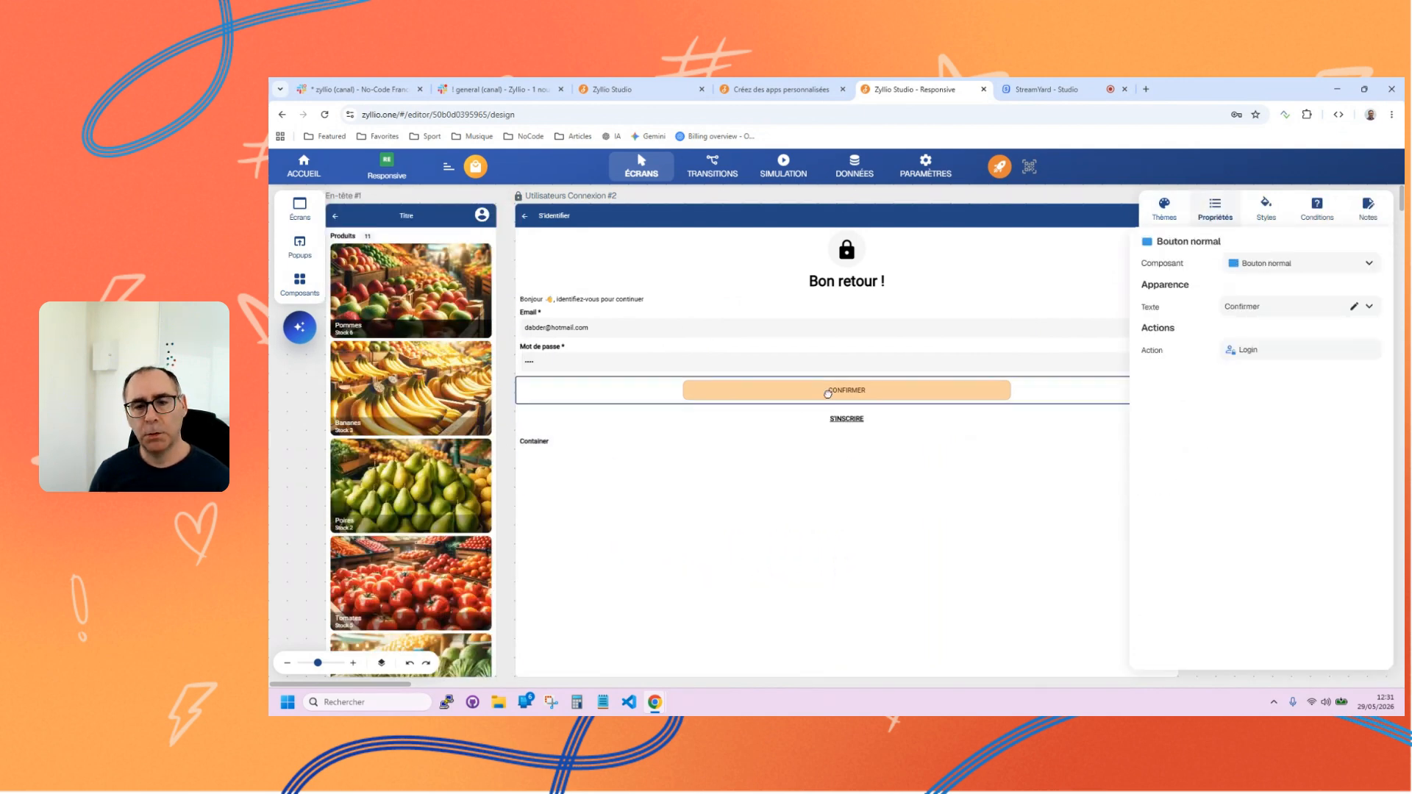
{"action": "left_click", "coordinate": [768, 323]}
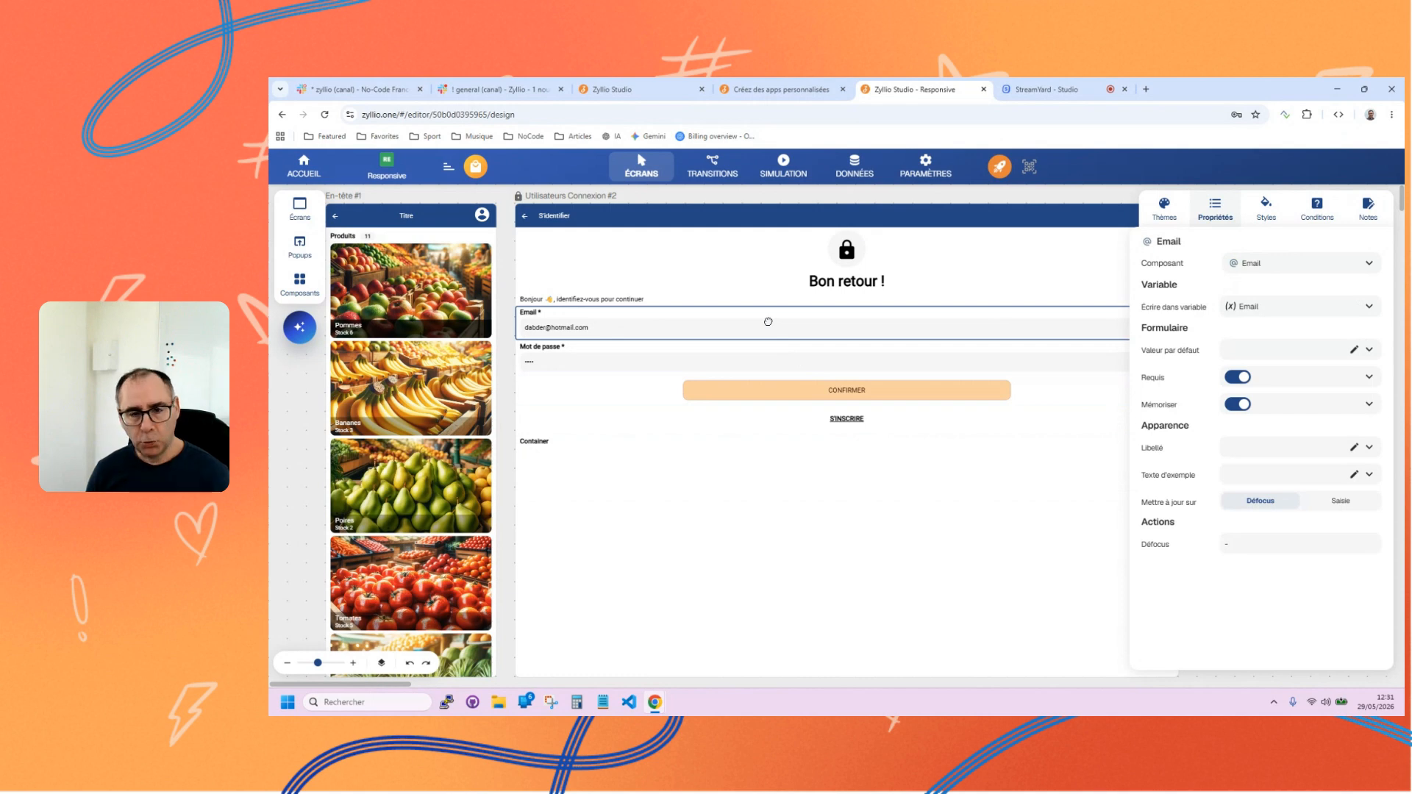
{"action": "key", "text": "ctrl+c"}
{"action": "left_click", "coordinate": [568, 450]}
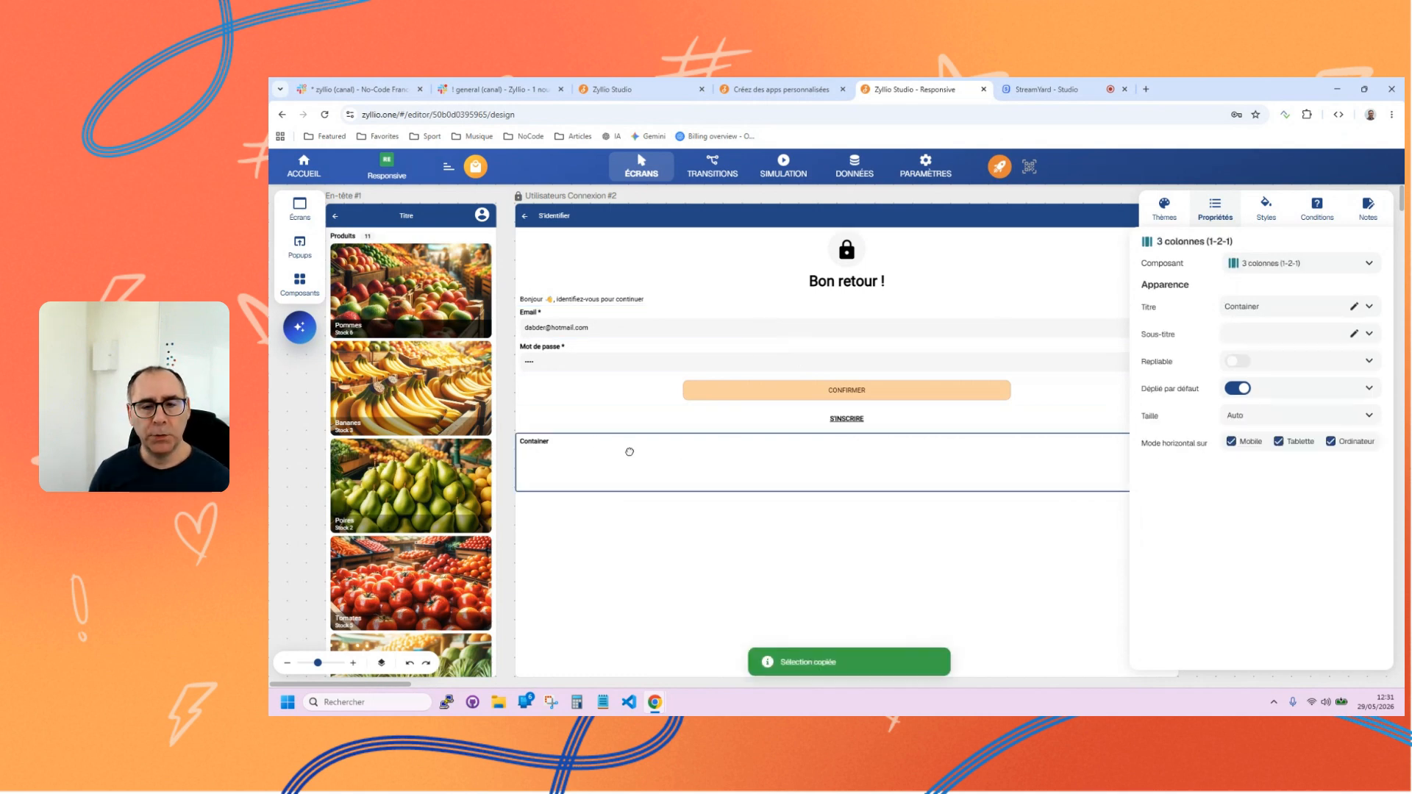
{"action": "left_click", "coordinate": [381, 663]}
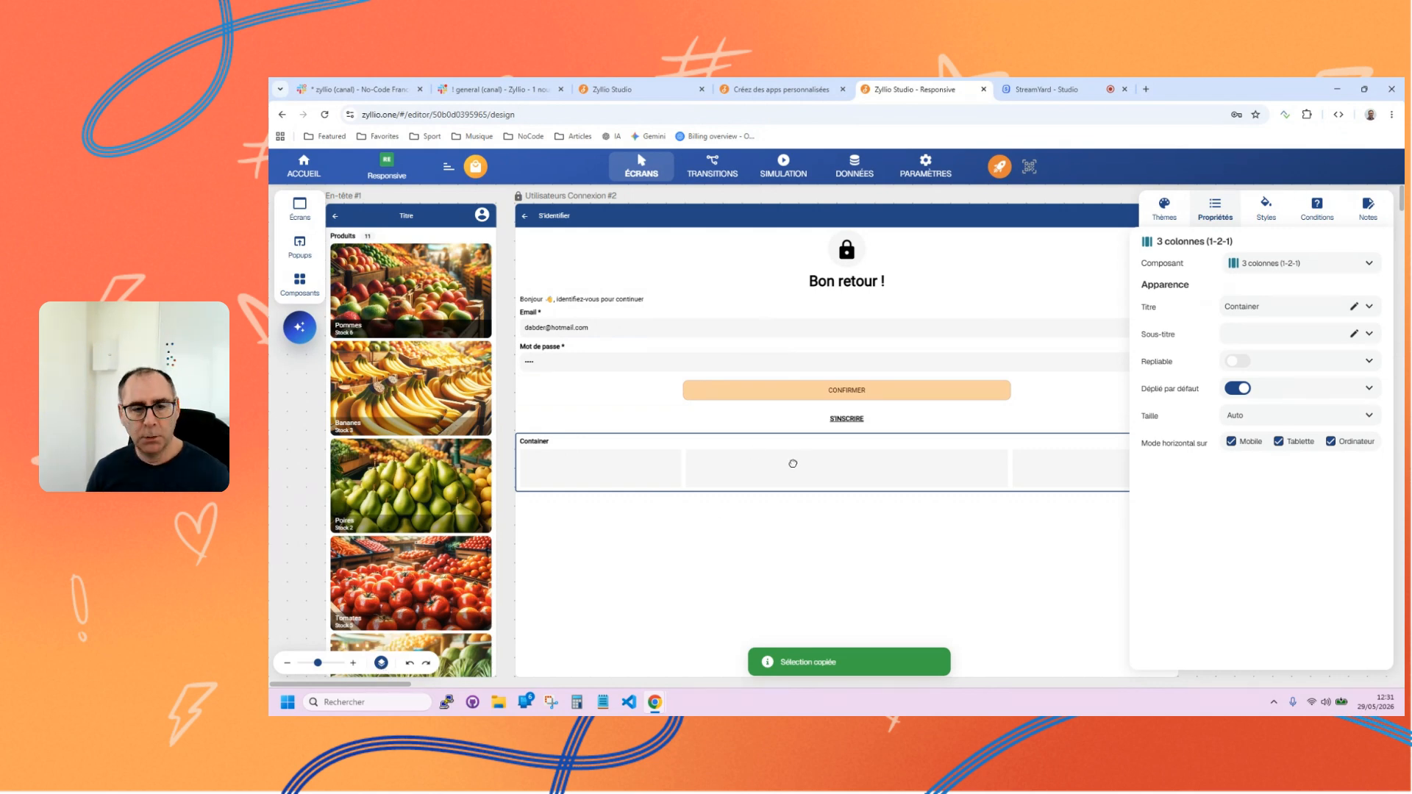
{"action": "key", "text": "ctrl+v"}
{"action": "left_click_drag", "start_coordinate": [645, 465], "coordinate": [770, 470]}
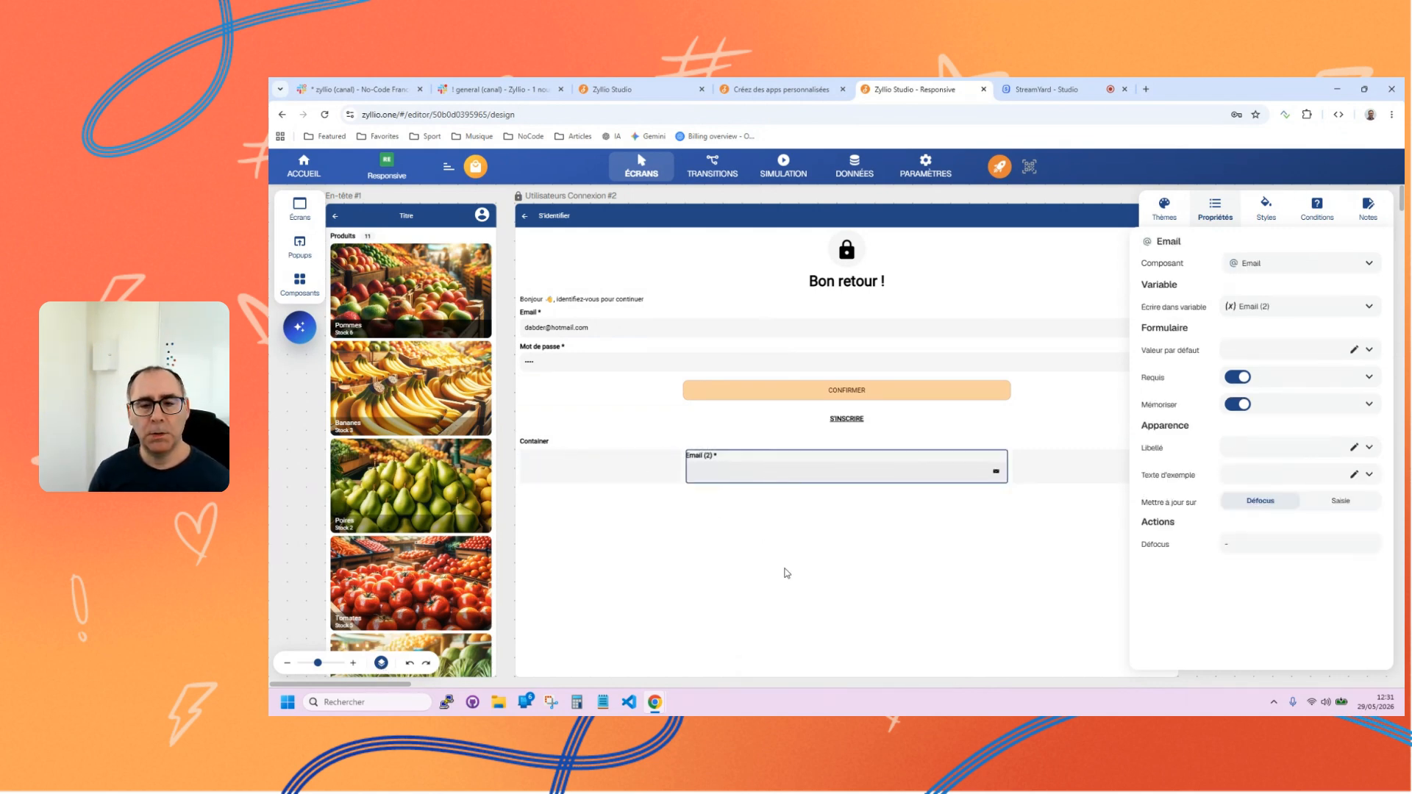
Hide the column outlines, inspect the container and its Email (2) field, and delete the whole three-column container.
{"action": "left_click", "coordinate": [719, 577]}
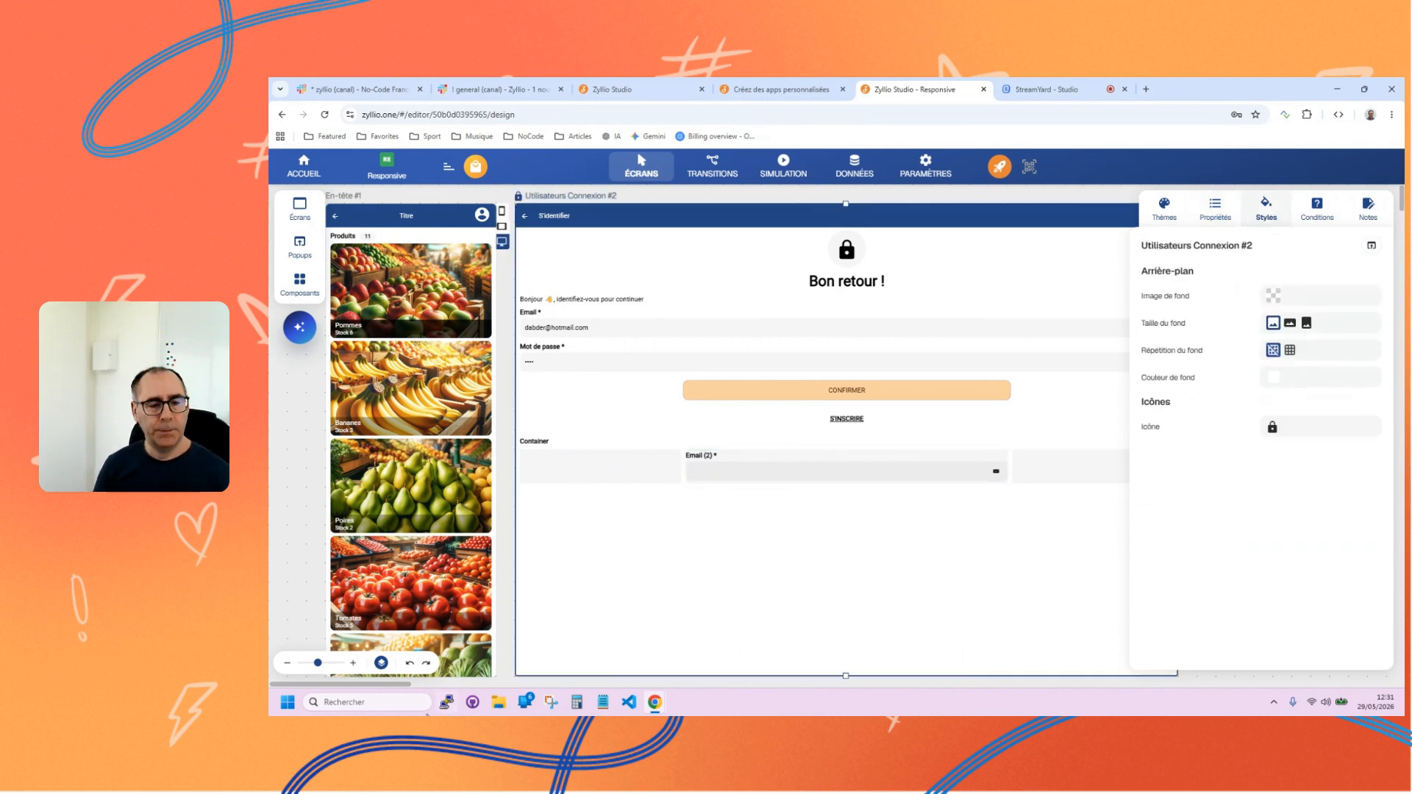
{"action": "left_click", "coordinate": [381, 663]}
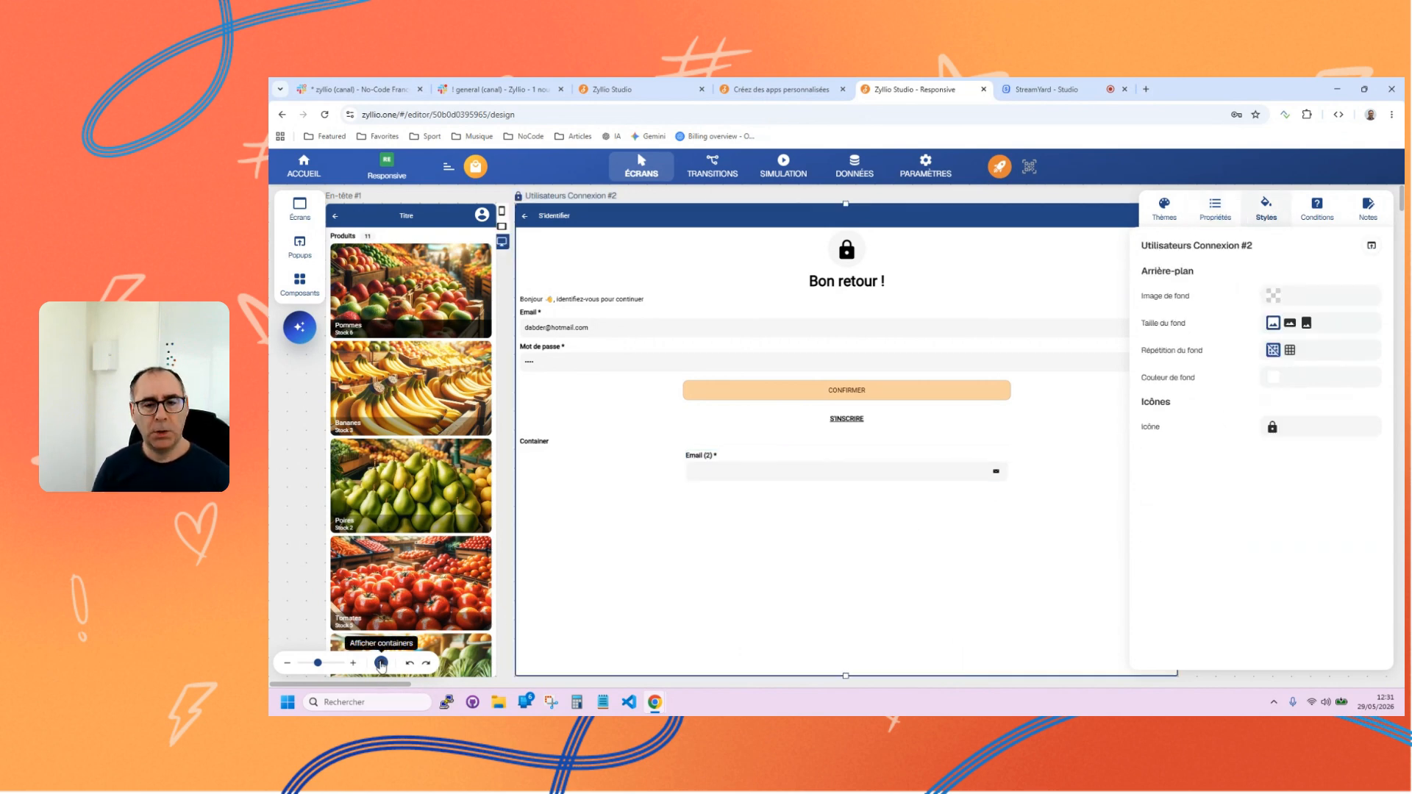
{"action": "left_click", "coordinate": [845, 467]}
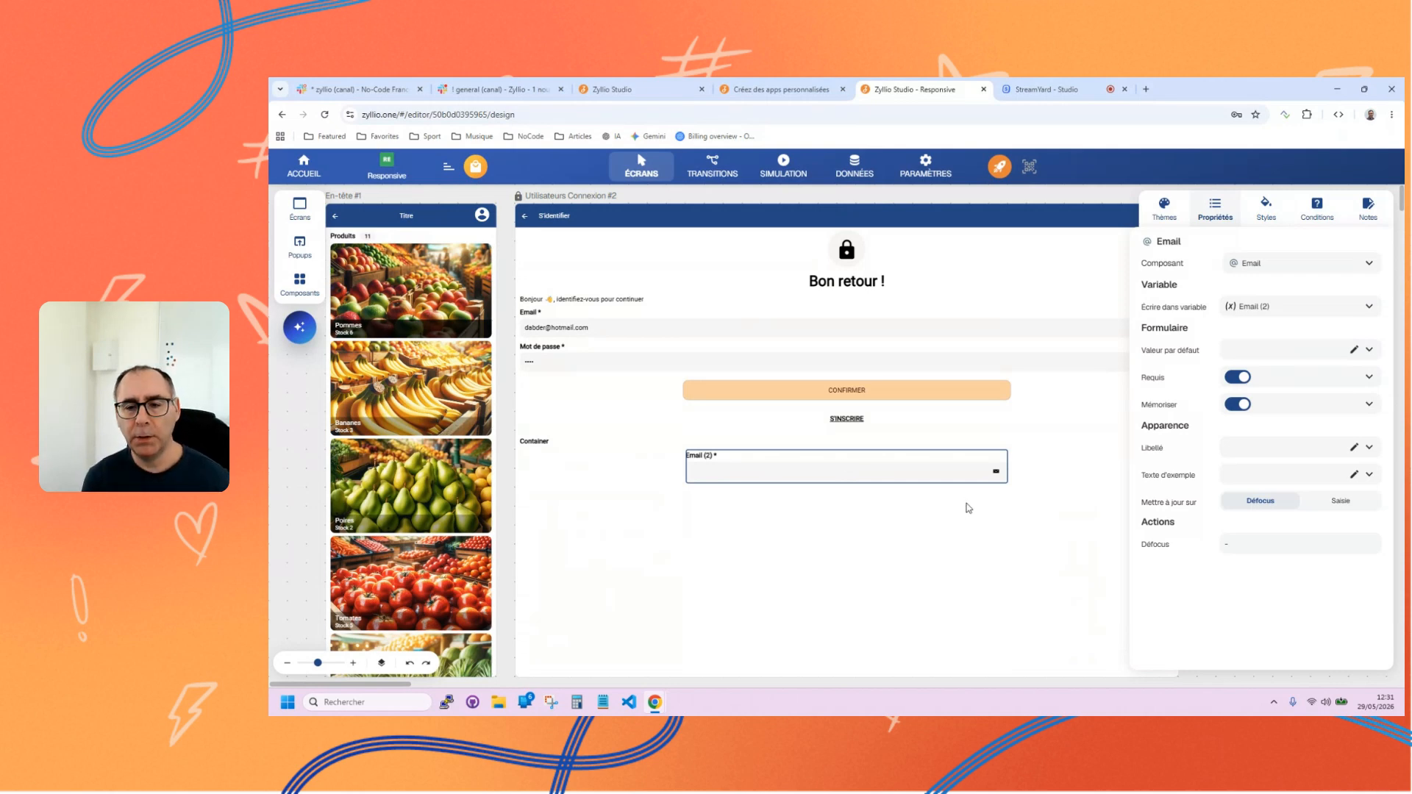
{"action": "left_click", "coordinate": [575, 450]}
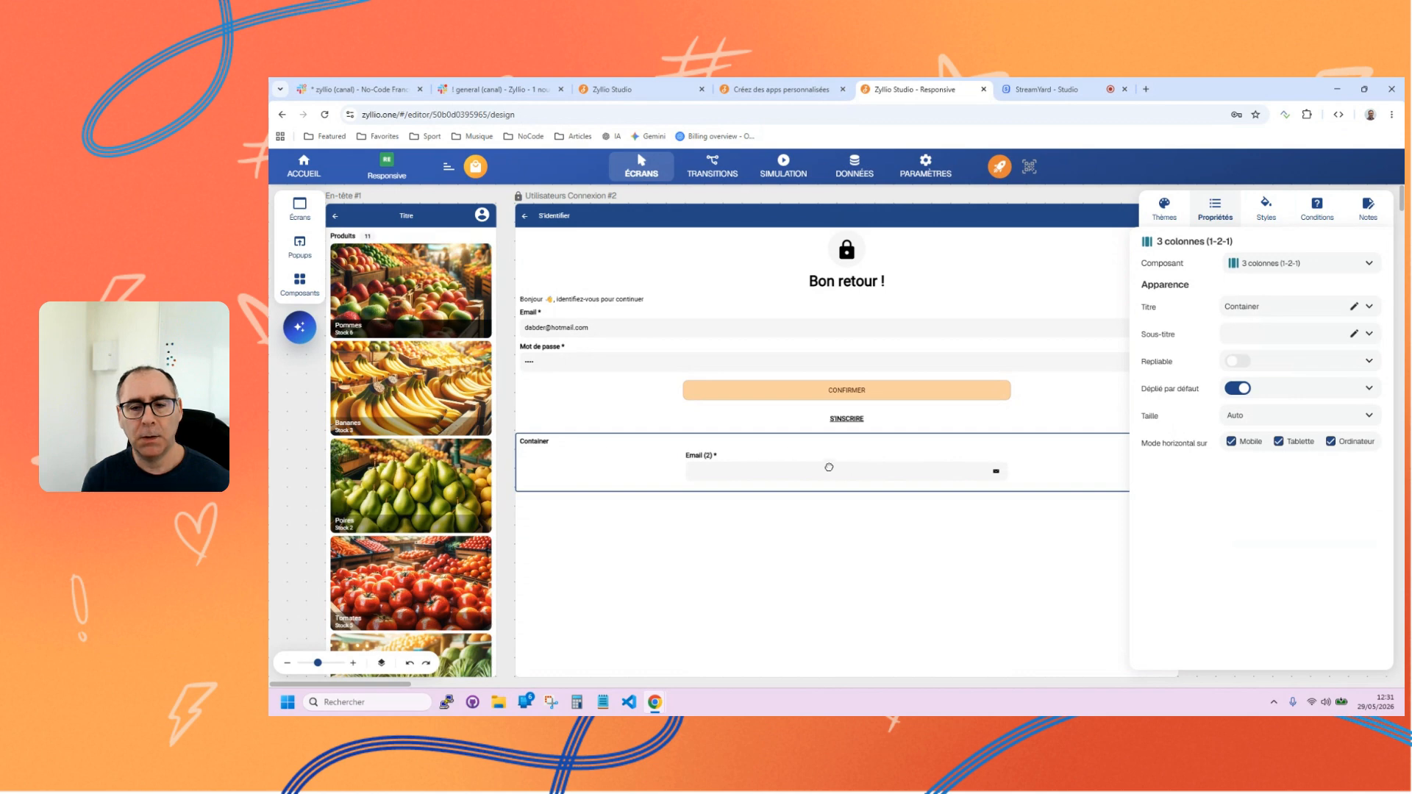
{"action": "left_click", "coordinate": [910, 465]}
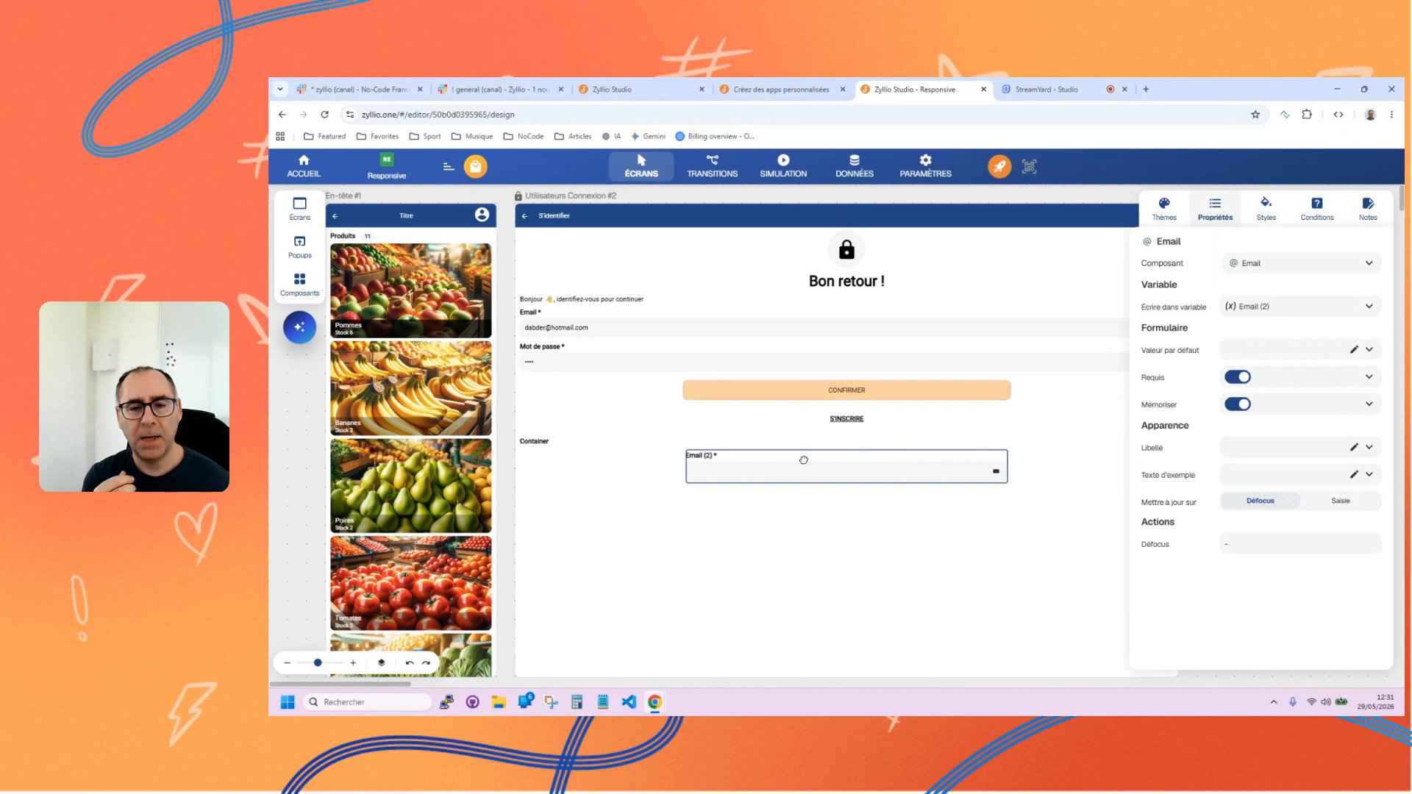
{"action": "left_click", "coordinate": [627, 442]}
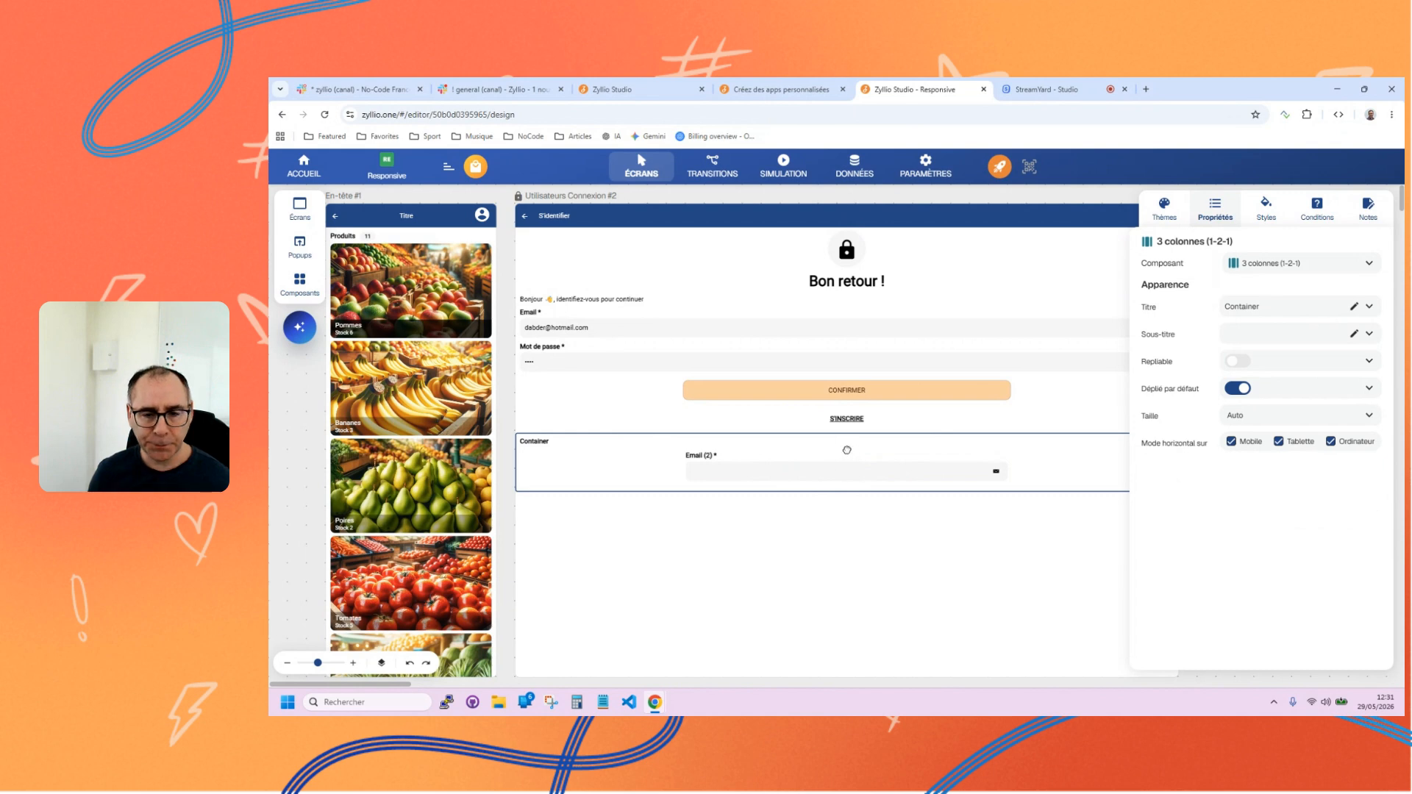
{"action": "left_click", "coordinate": [846, 453]}
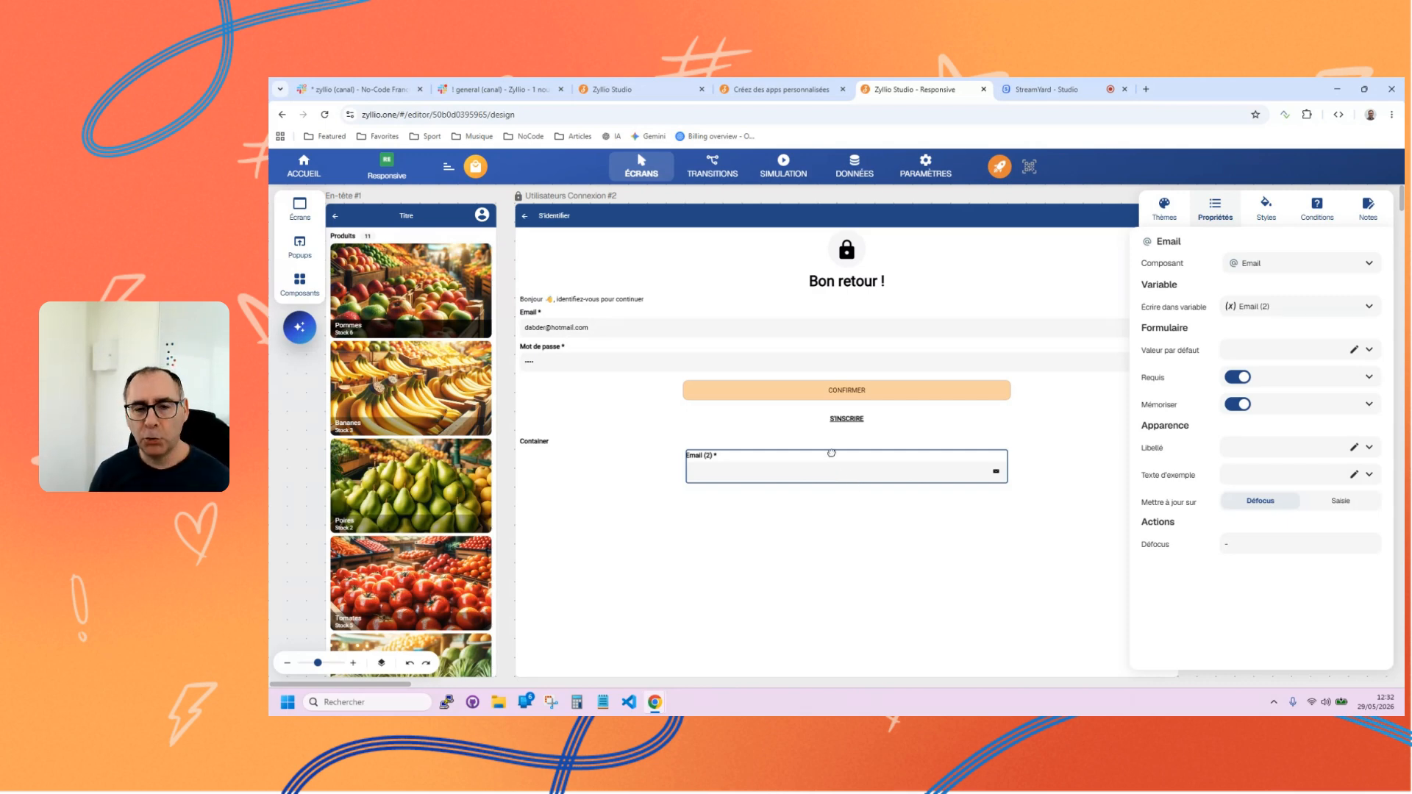
{"action": "left_click", "coordinate": [630, 444]}
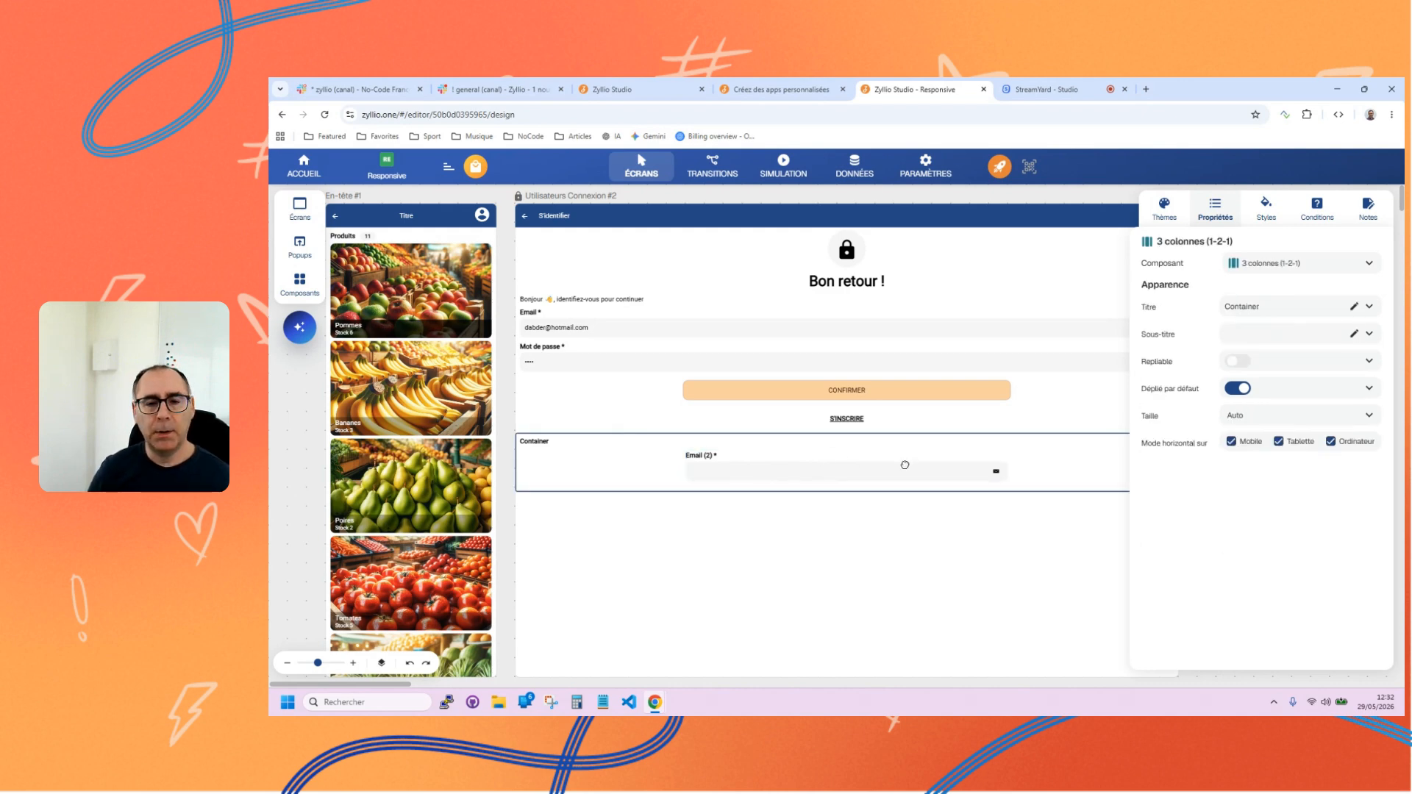
{"action": "key", "text": "Delete"}
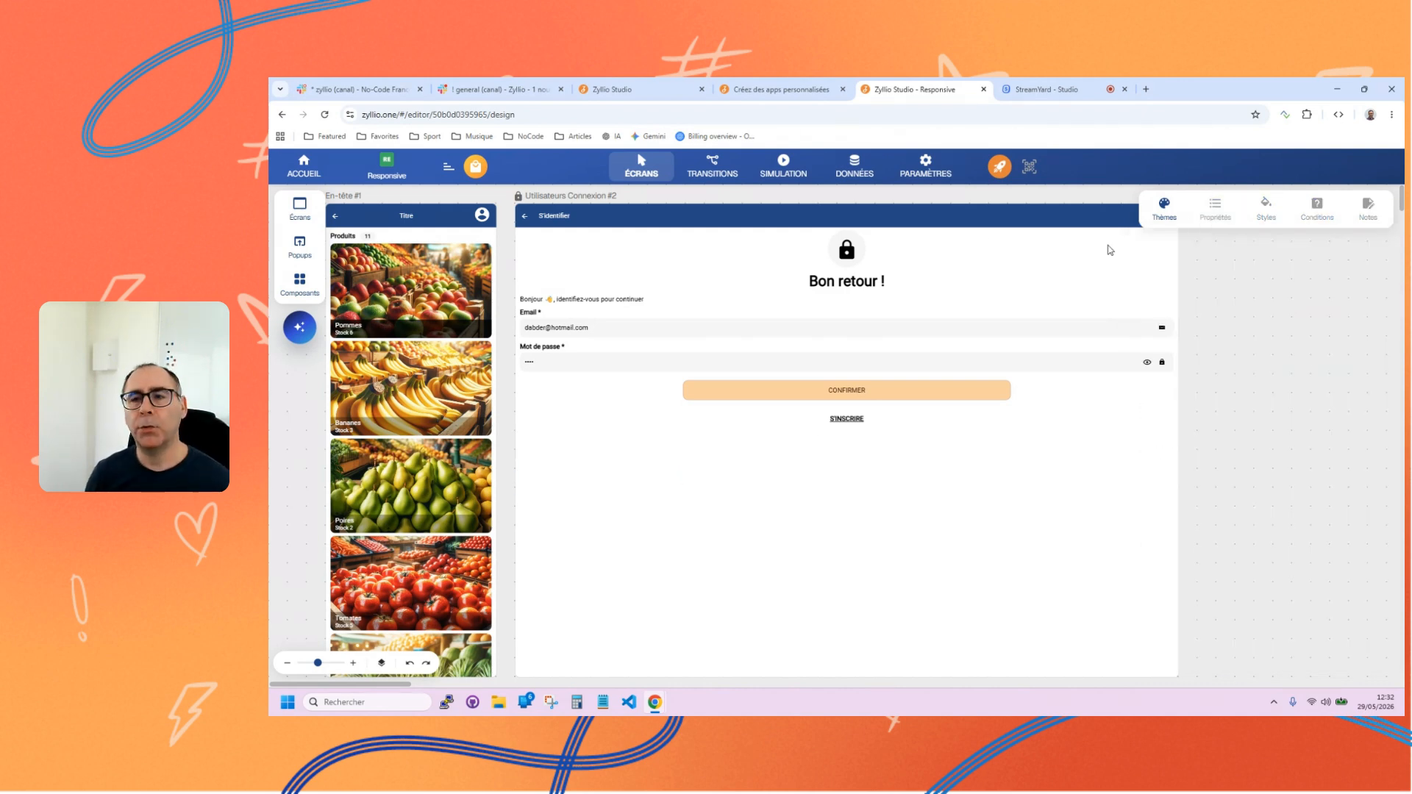
Set the theme's Largeur maximale to 800px.
{"action": "left_click", "coordinate": [1164, 209]}
{"action": "left_click", "coordinate": [1263, 580]}
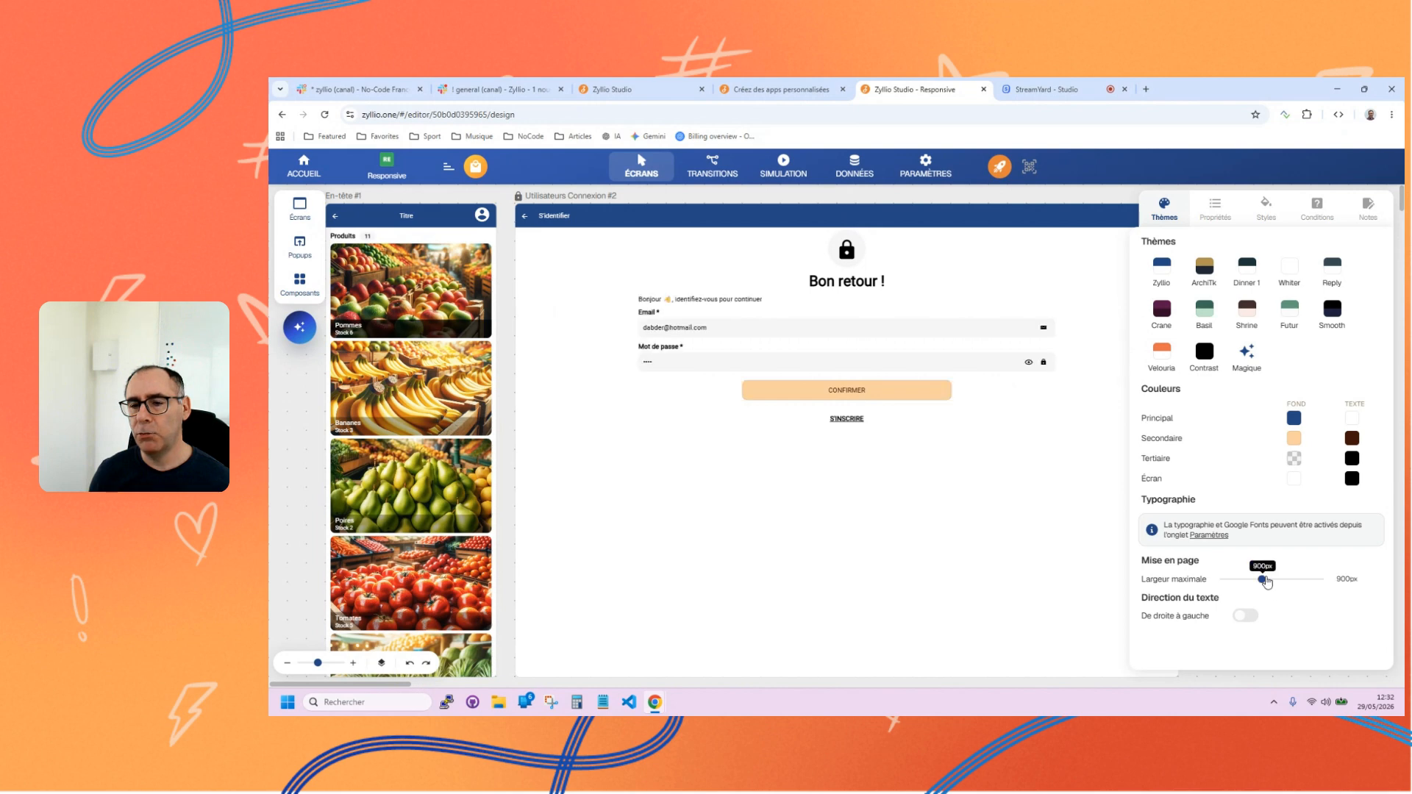
{"action": "left_click_drag", "start_coordinate": [1263, 581], "coordinate": [1243, 580]}
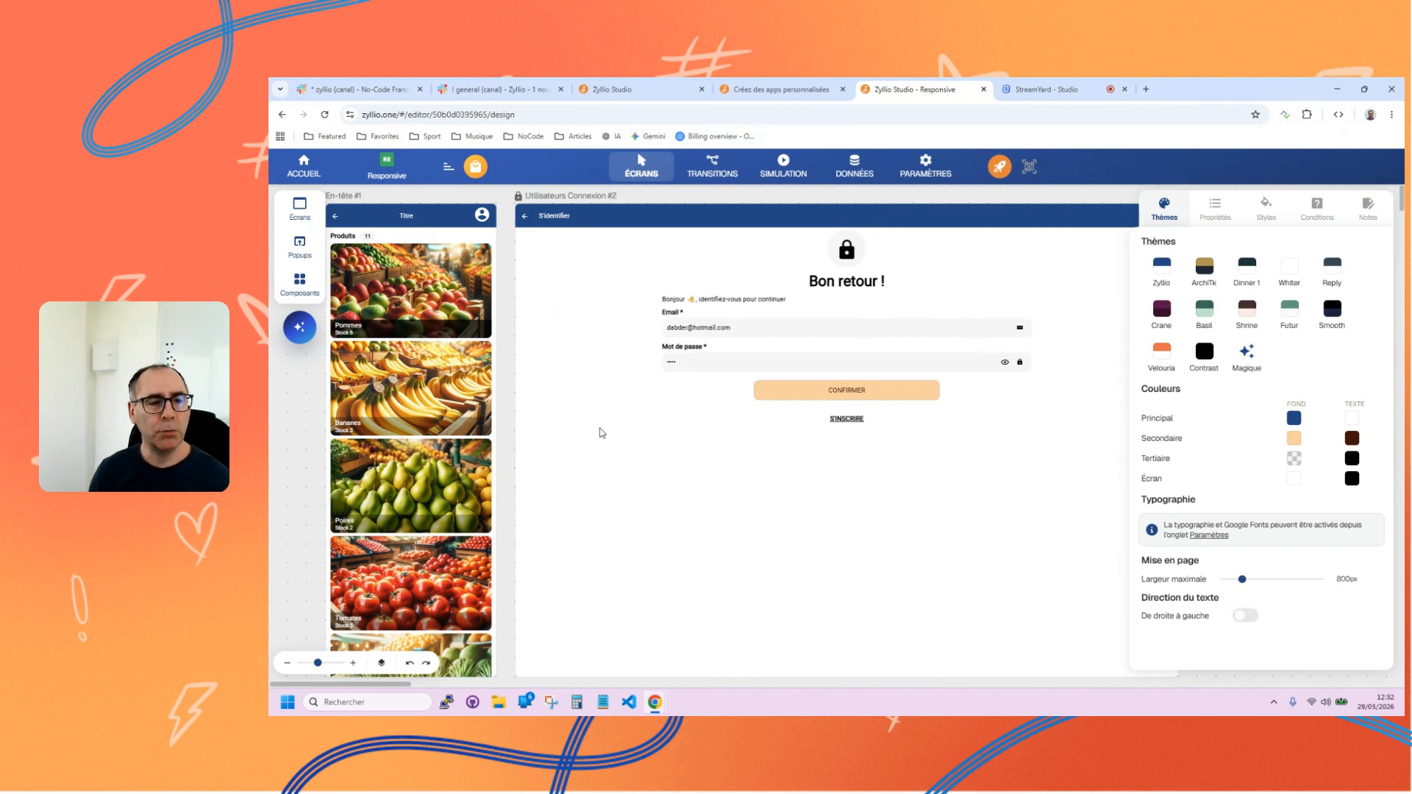
Add a 2 colonnes container below the S'inscrire link on the login screen and show its column outlines.
{"action": "left_click", "coordinate": [298, 288]}
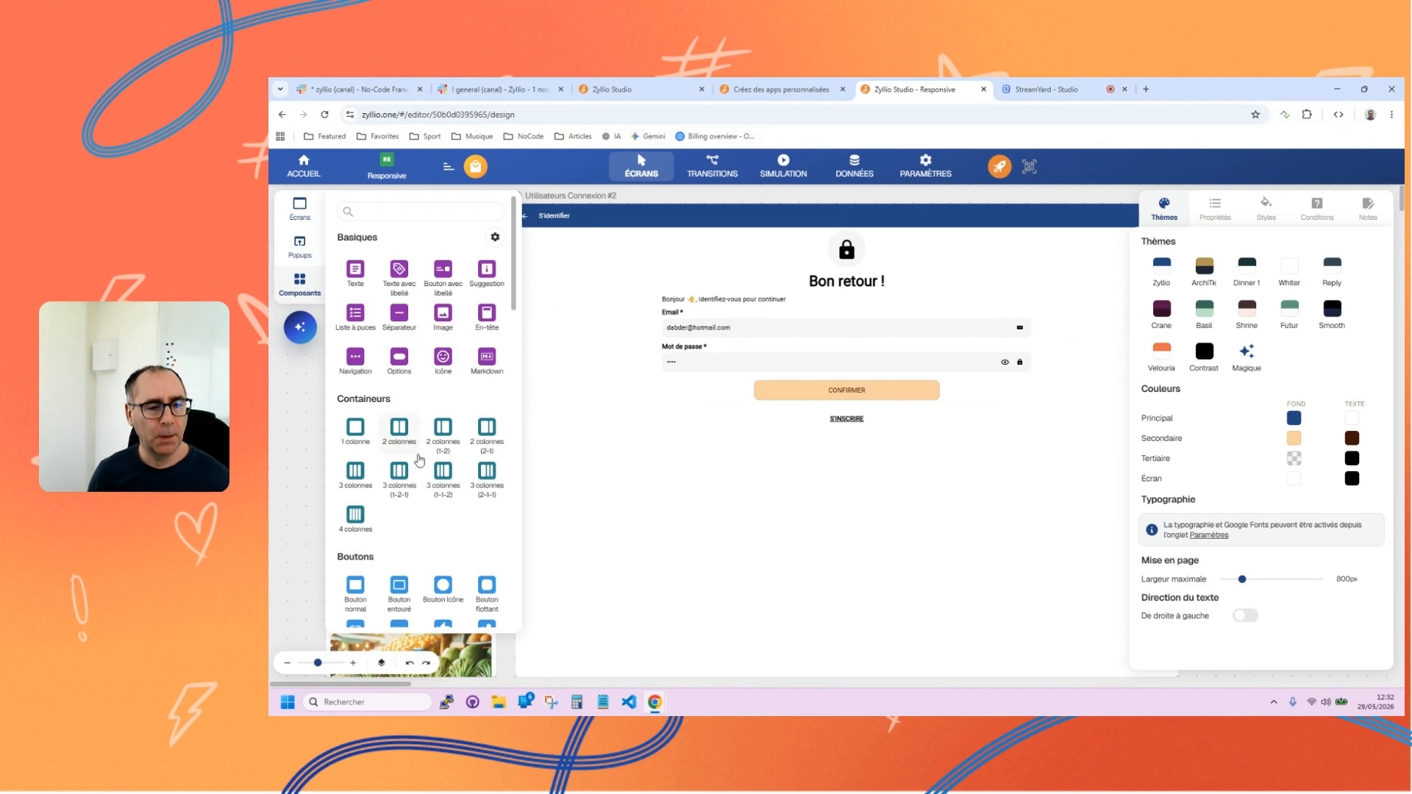
{"action": "left_click", "coordinate": [398, 488]}
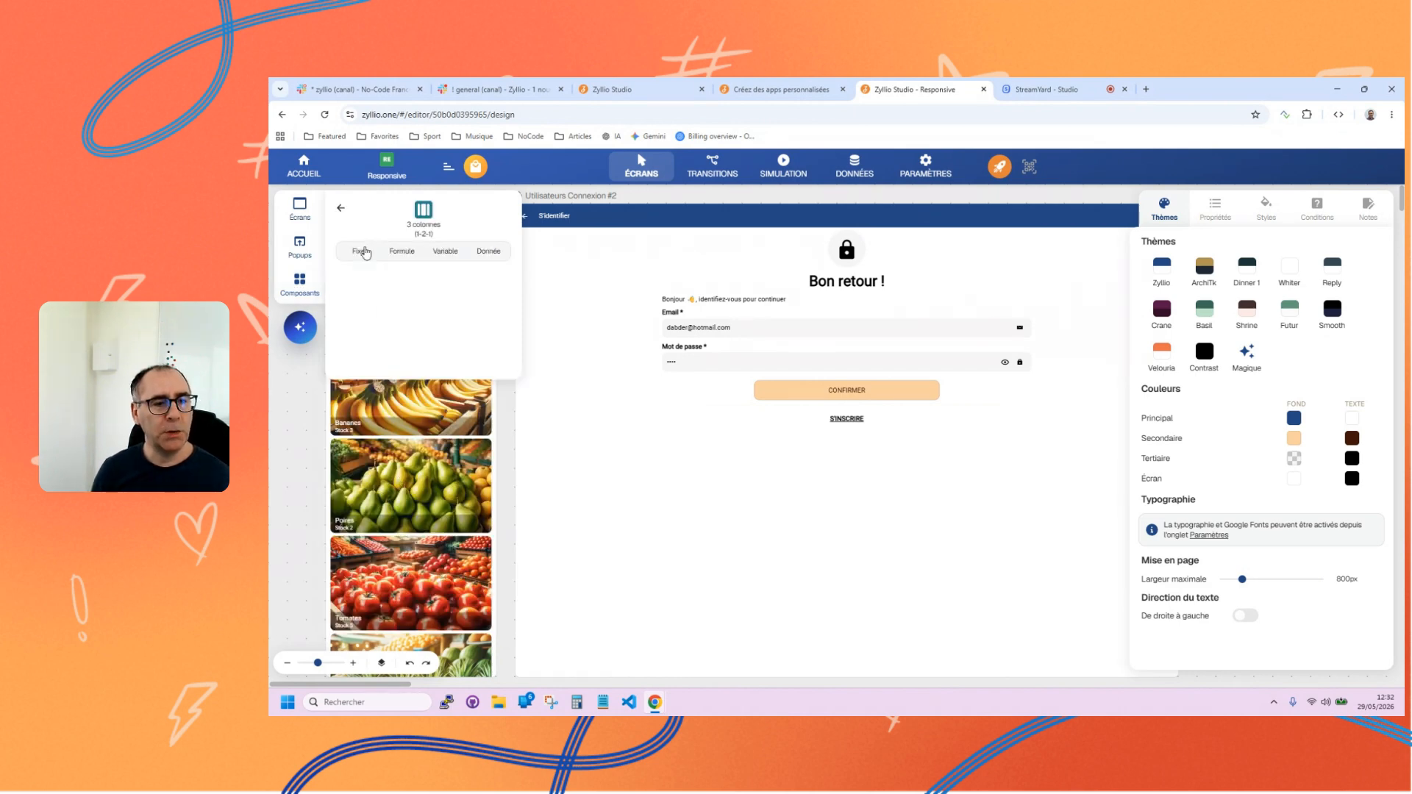
{"action": "left_click", "coordinate": [339, 208]}
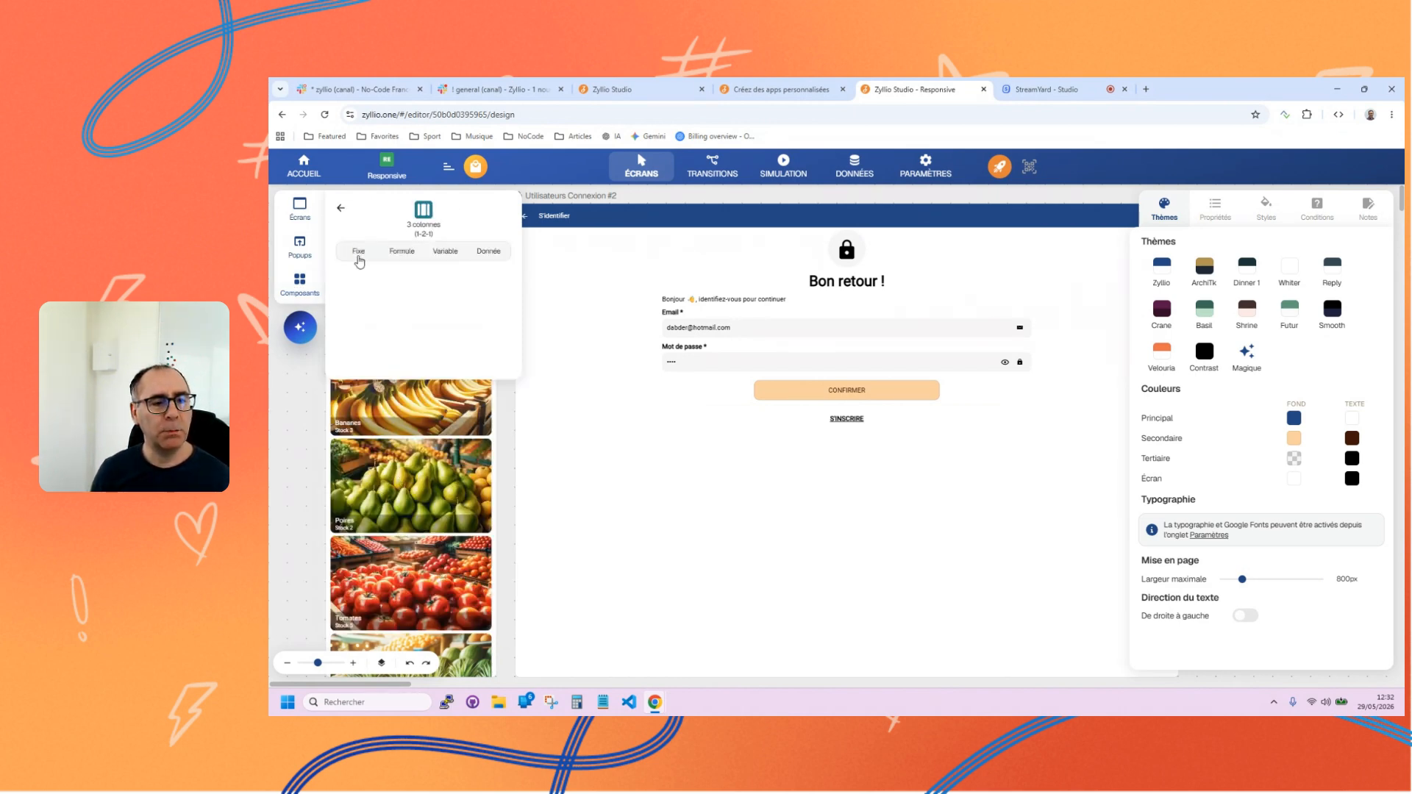
{"action": "left_click", "coordinate": [340, 210]}
{"action": "left_click", "coordinate": [400, 428]}
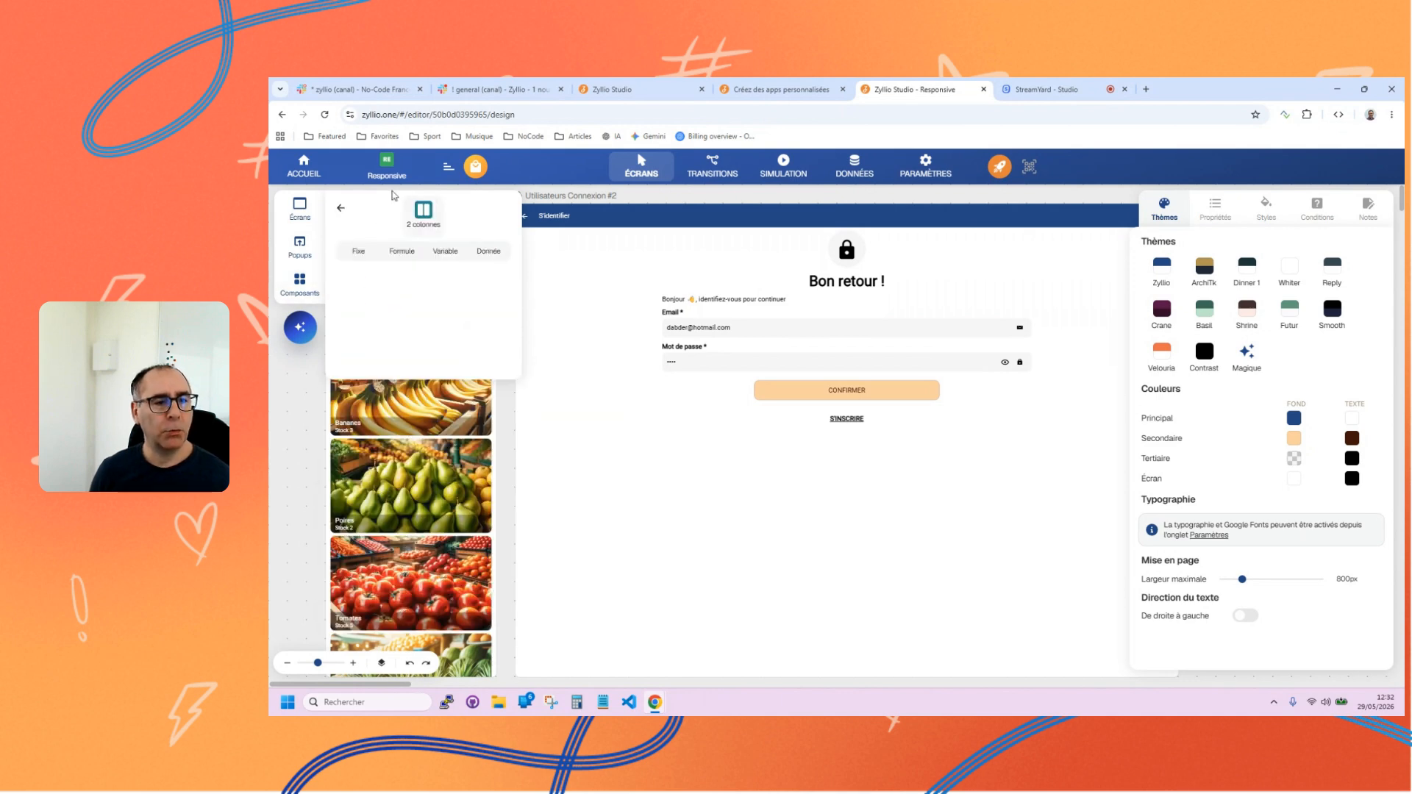
{"action": "left_click", "coordinate": [364, 253]}
{"action": "left_click_drag", "start_coordinate": [404, 299], "coordinate": [838, 632]}
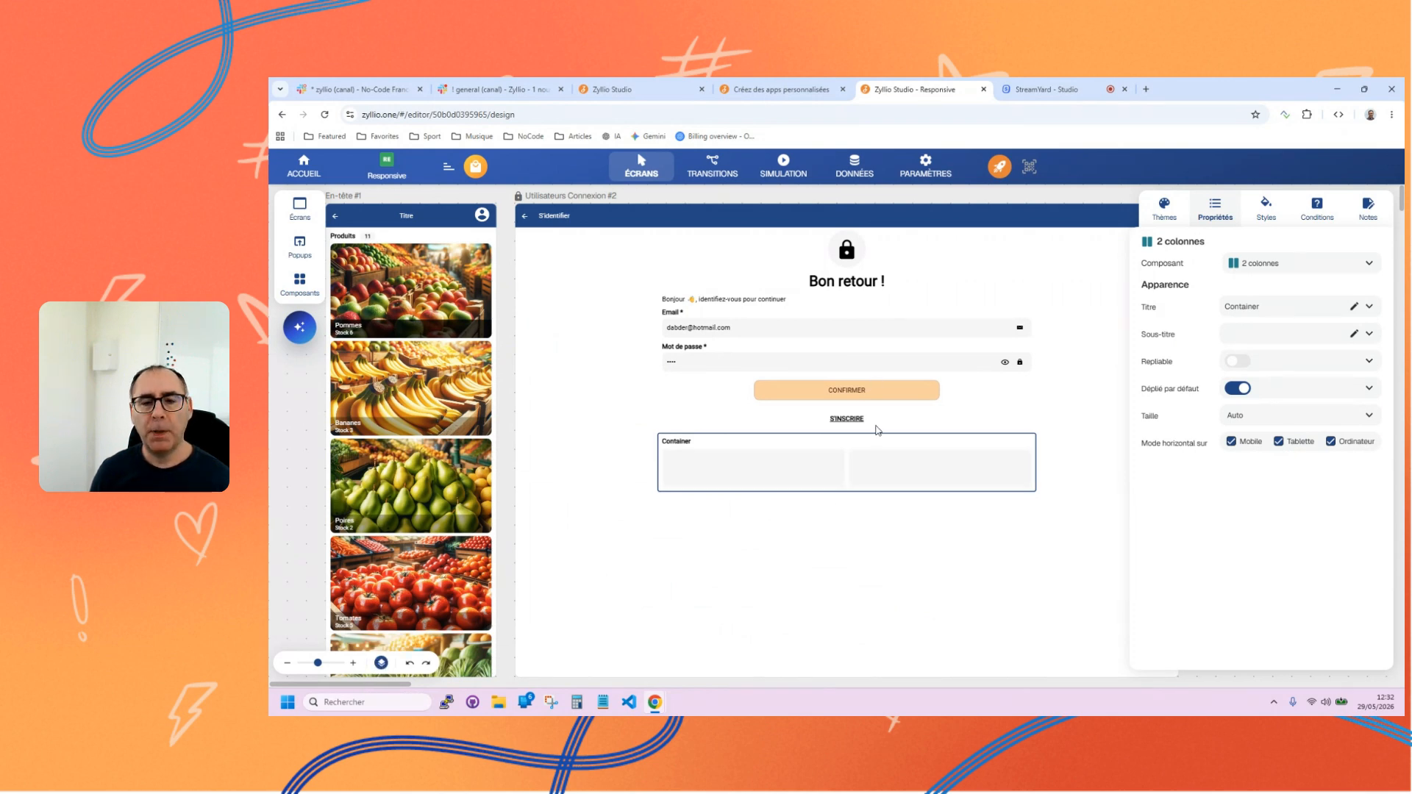
Move the Confirmer button into the container's left column and the S'inscrire link into its right column.
{"action": "left_click", "coordinate": [833, 401]}
{"action": "left_click_drag", "start_coordinate": [834, 402], "coordinate": [753, 463]}
{"action": "left_click", "coordinate": [835, 401]}
{"action": "left_click_drag", "start_coordinate": [834, 401], "coordinate": [914, 455]}
Clear the title of the two-column container that holds the Confirmer and S'inscrire buttons.
{"action": "left_click", "coordinate": [660, 384]}
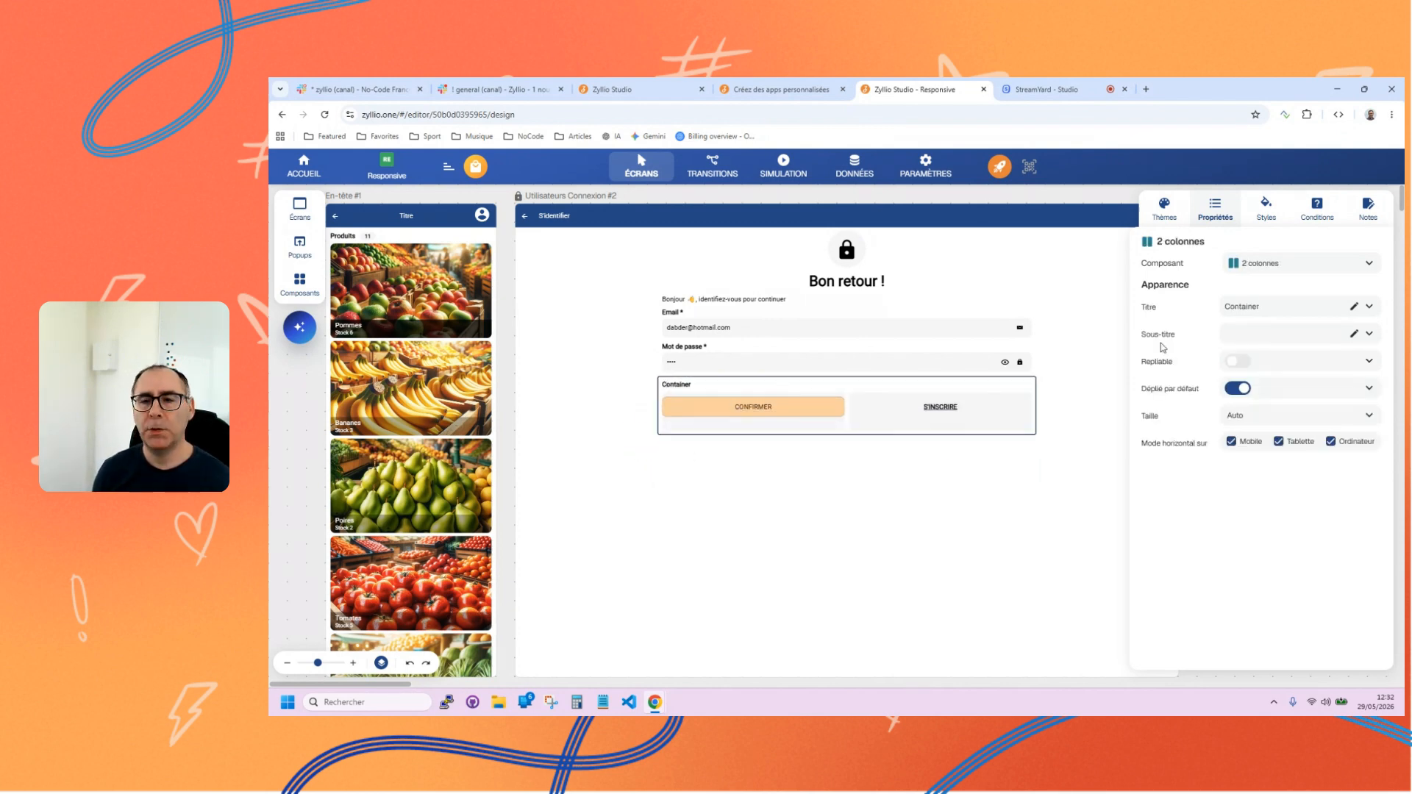
{"action": "double_click", "coordinate": [1238, 306]}
{"action": "key", "text": "BackSpace"}
{"action": "left_click", "coordinate": [784, 545]}
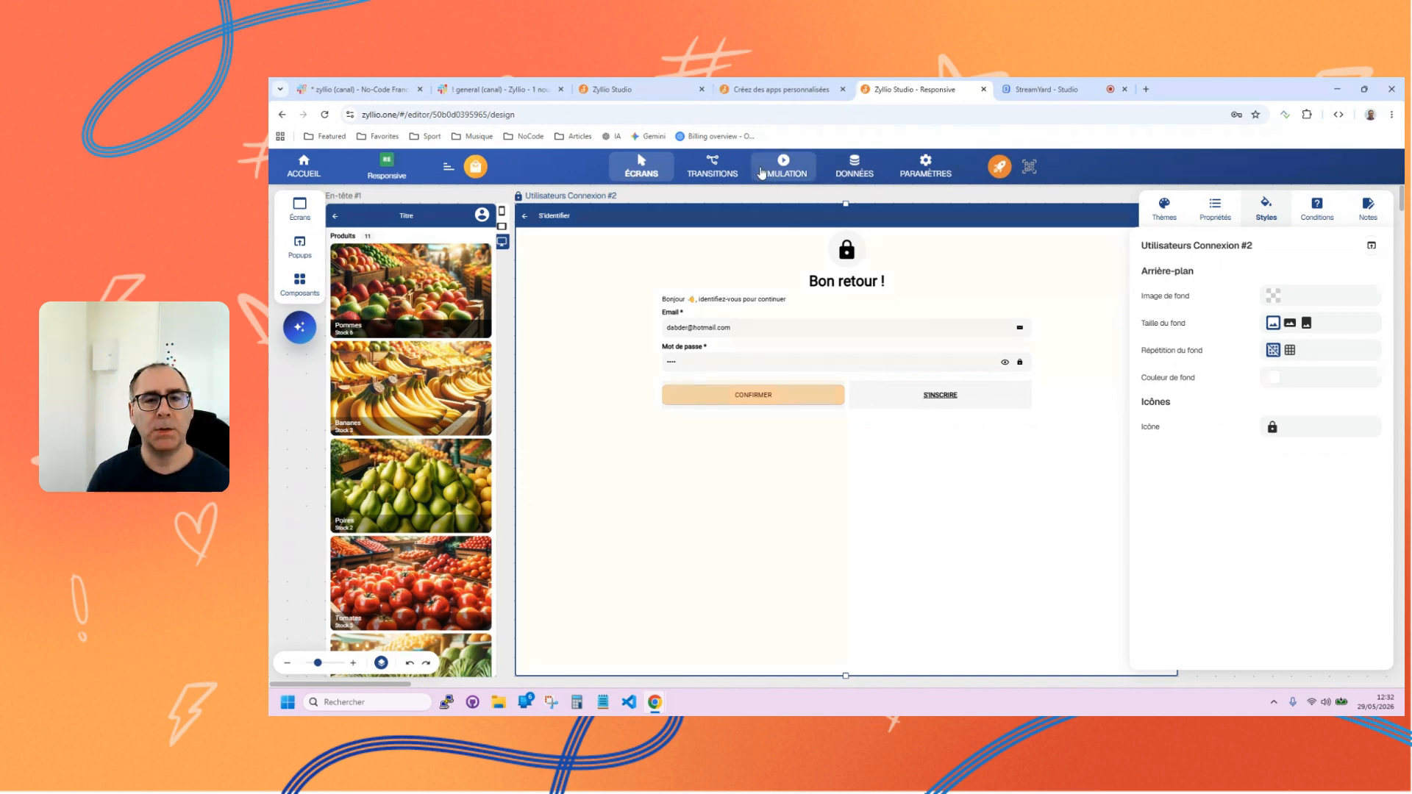
Simulate the app and check the login screen layout in the mobile, tablet and desktop formats.
{"action": "left_click", "coordinate": [683, 175]}
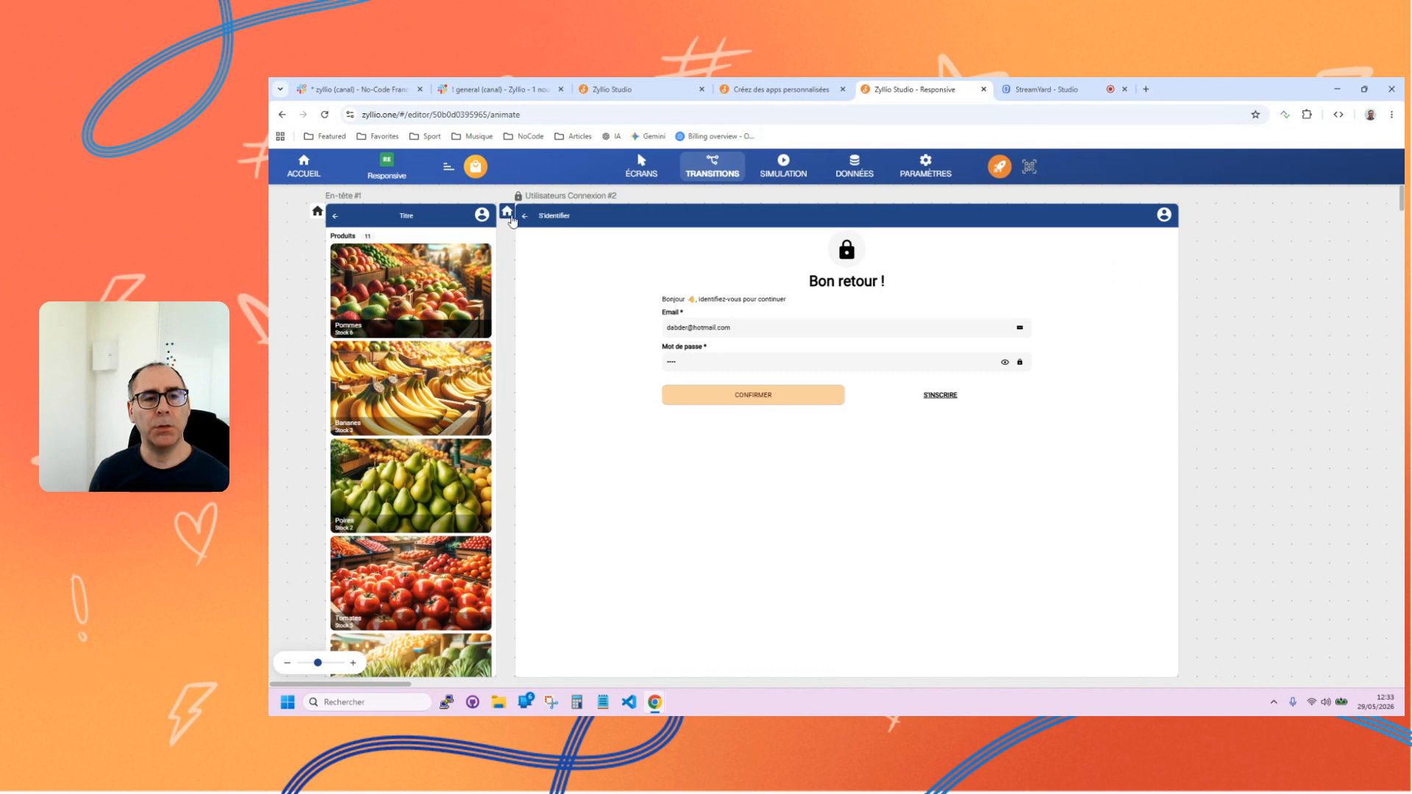
{"action": "left_click", "coordinate": [785, 171]}
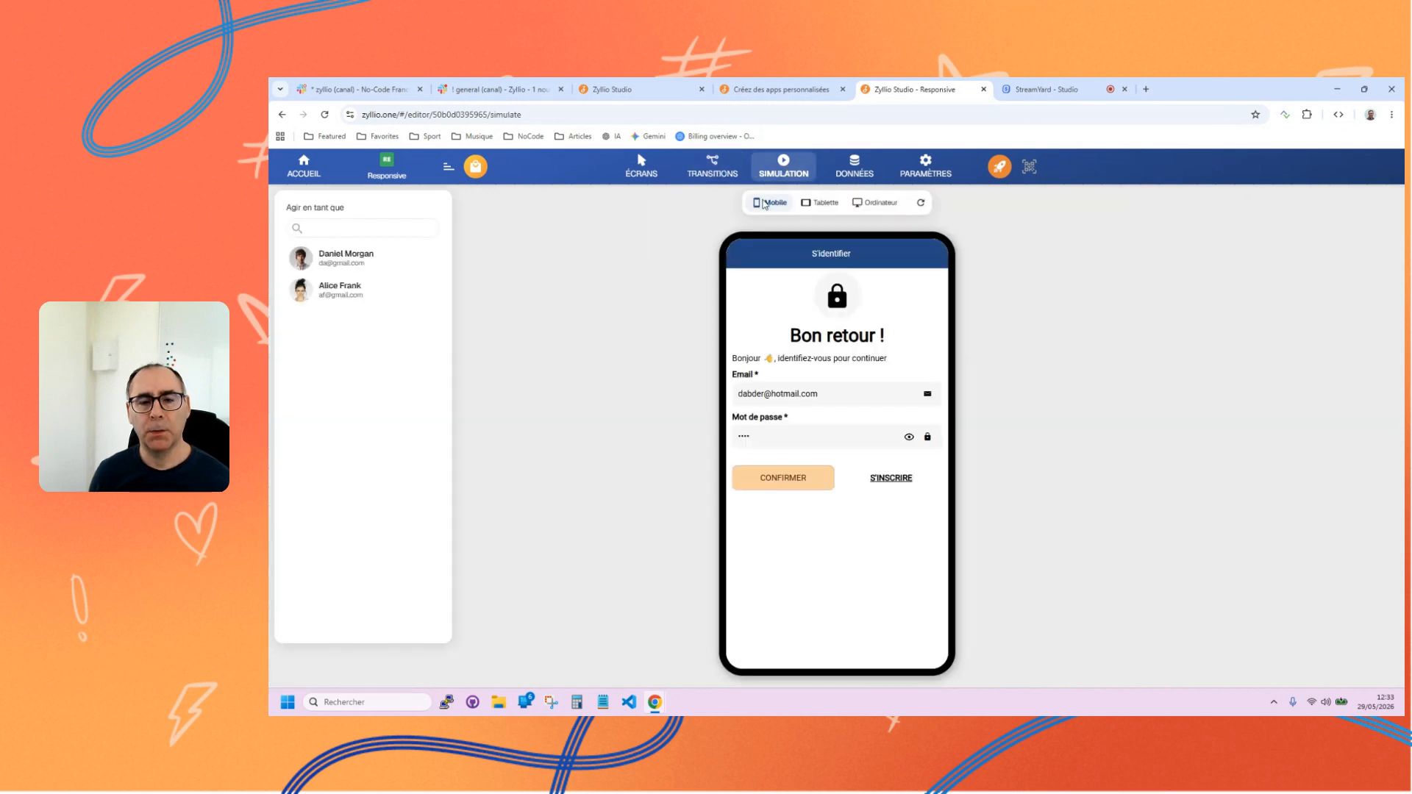
{"action": "left_click", "coordinate": [818, 206]}
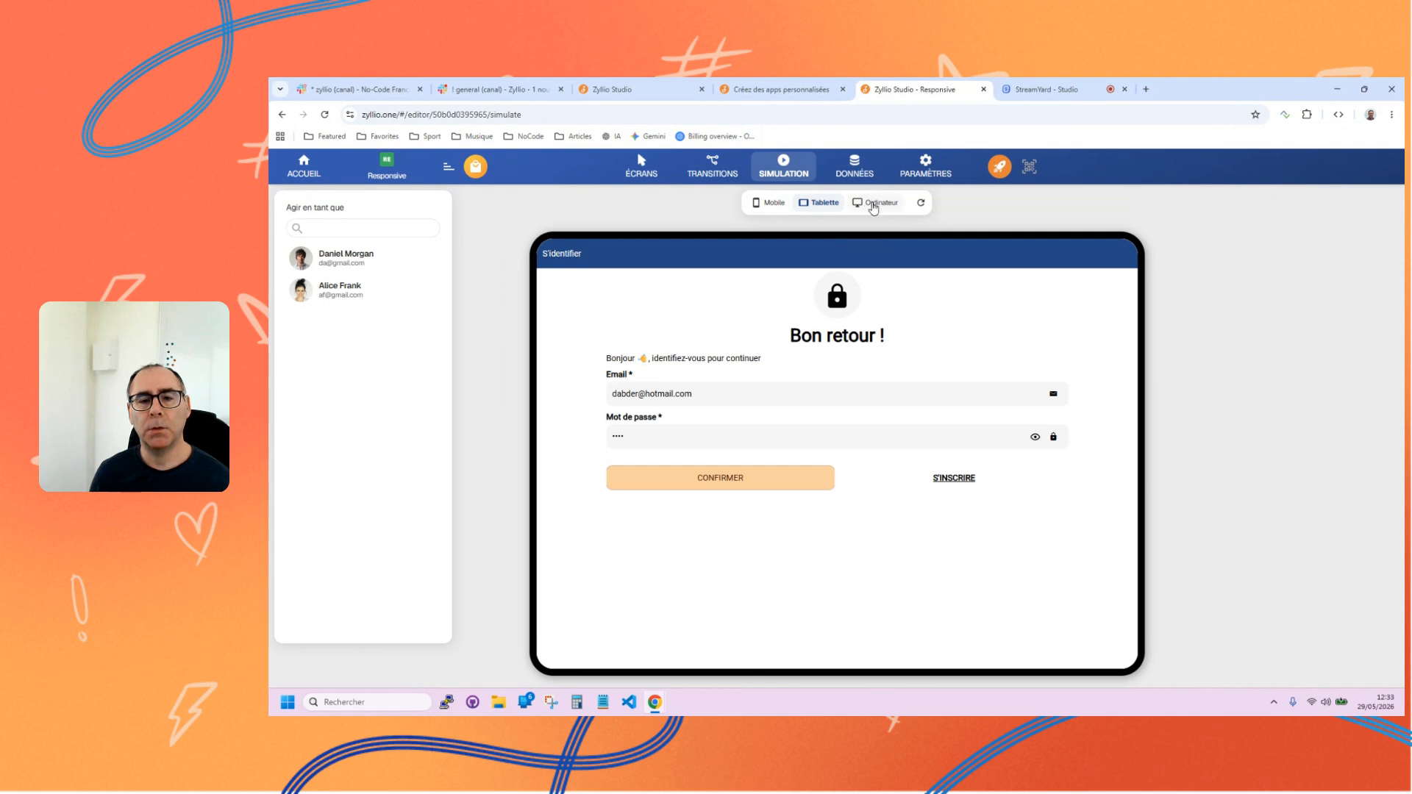
{"action": "left_click", "coordinate": [875, 204]}
{"action": "left_click", "coordinate": [818, 205]}
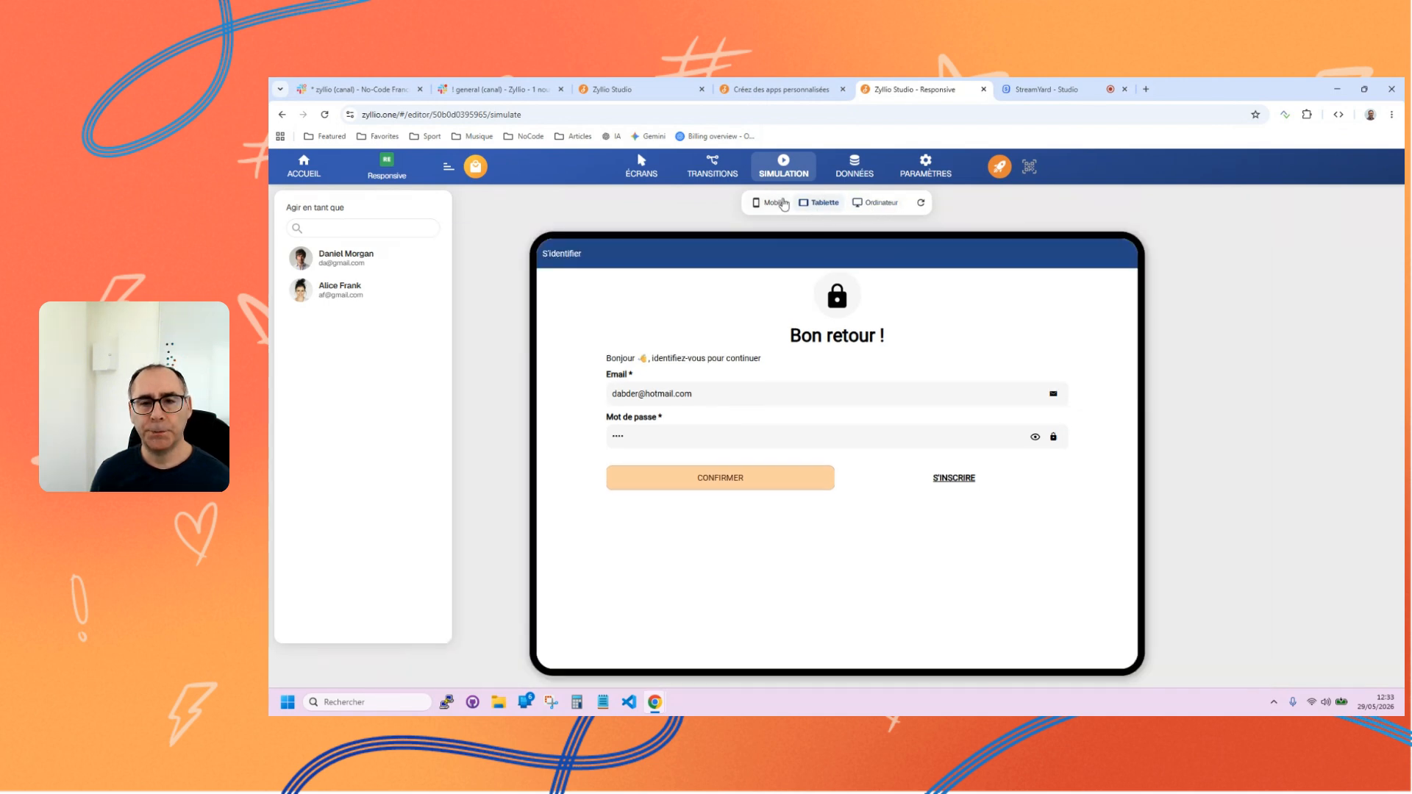
{"action": "left_click", "coordinate": [771, 203]}
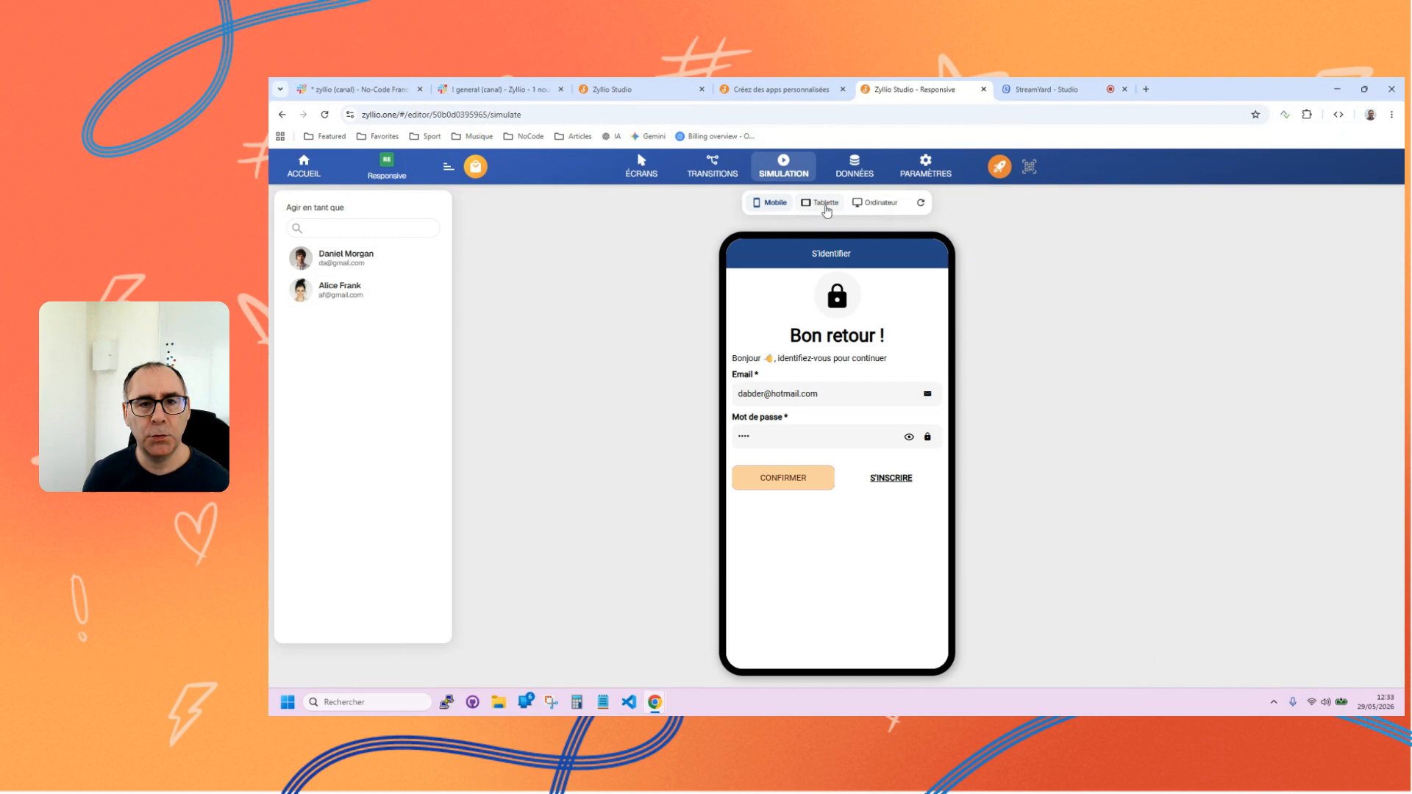
Return to the screen editor, review the theme settings and select the Utilisateurs Connexion #2 screen.
{"action": "left_click", "coordinate": [643, 168]}
{"action": "left_click", "coordinate": [1163, 209]}
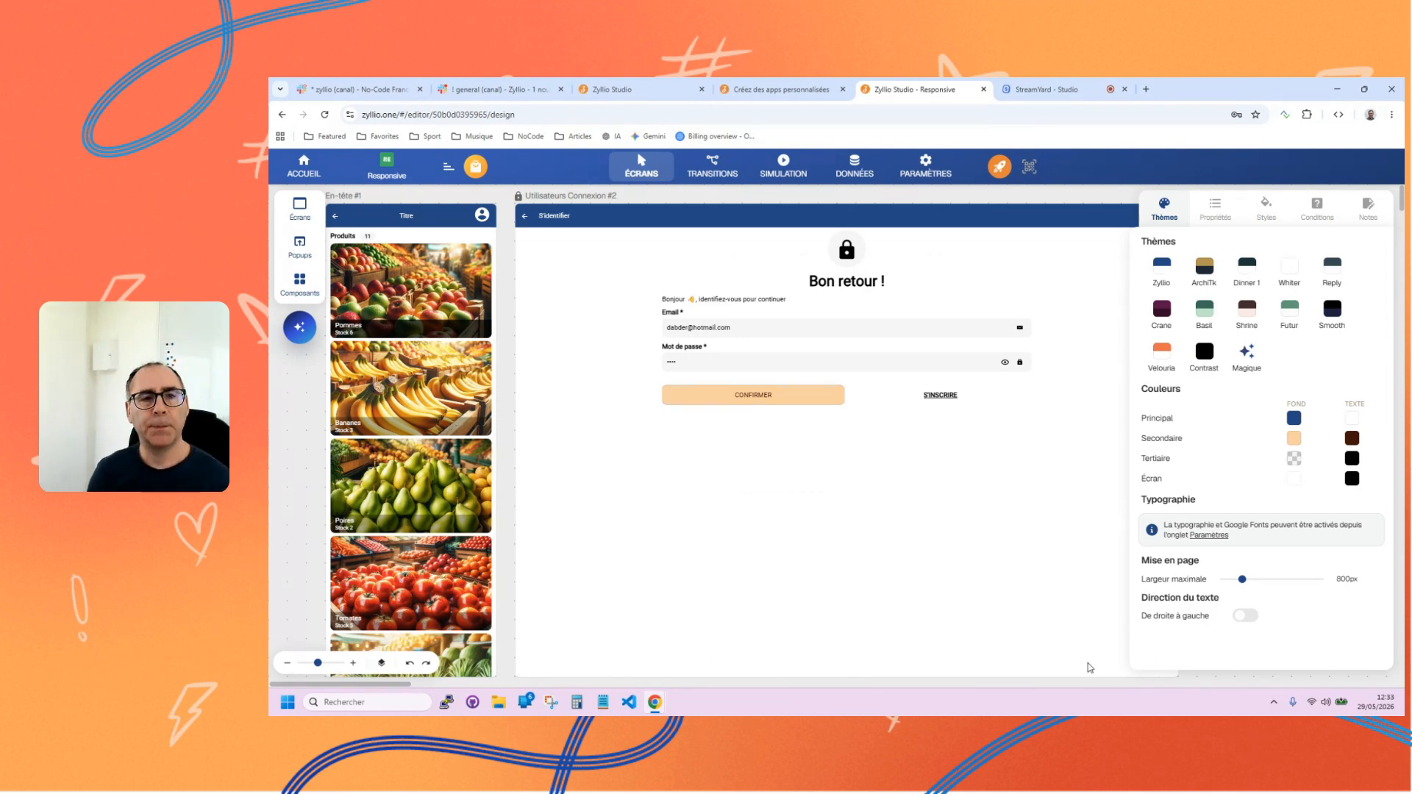
{"action": "left_click", "coordinate": [1179, 216]}
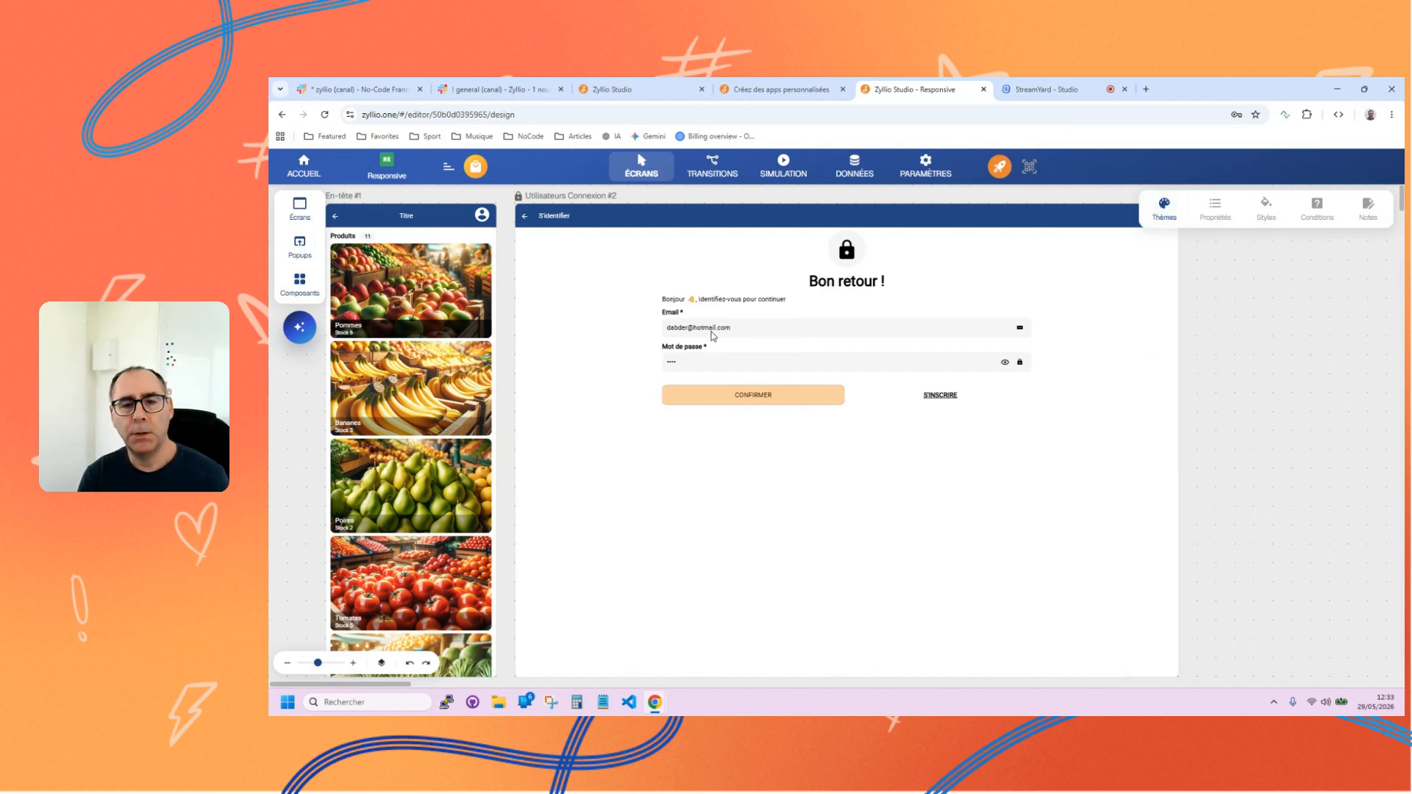
{"action": "left_click", "coordinate": [710, 449]}
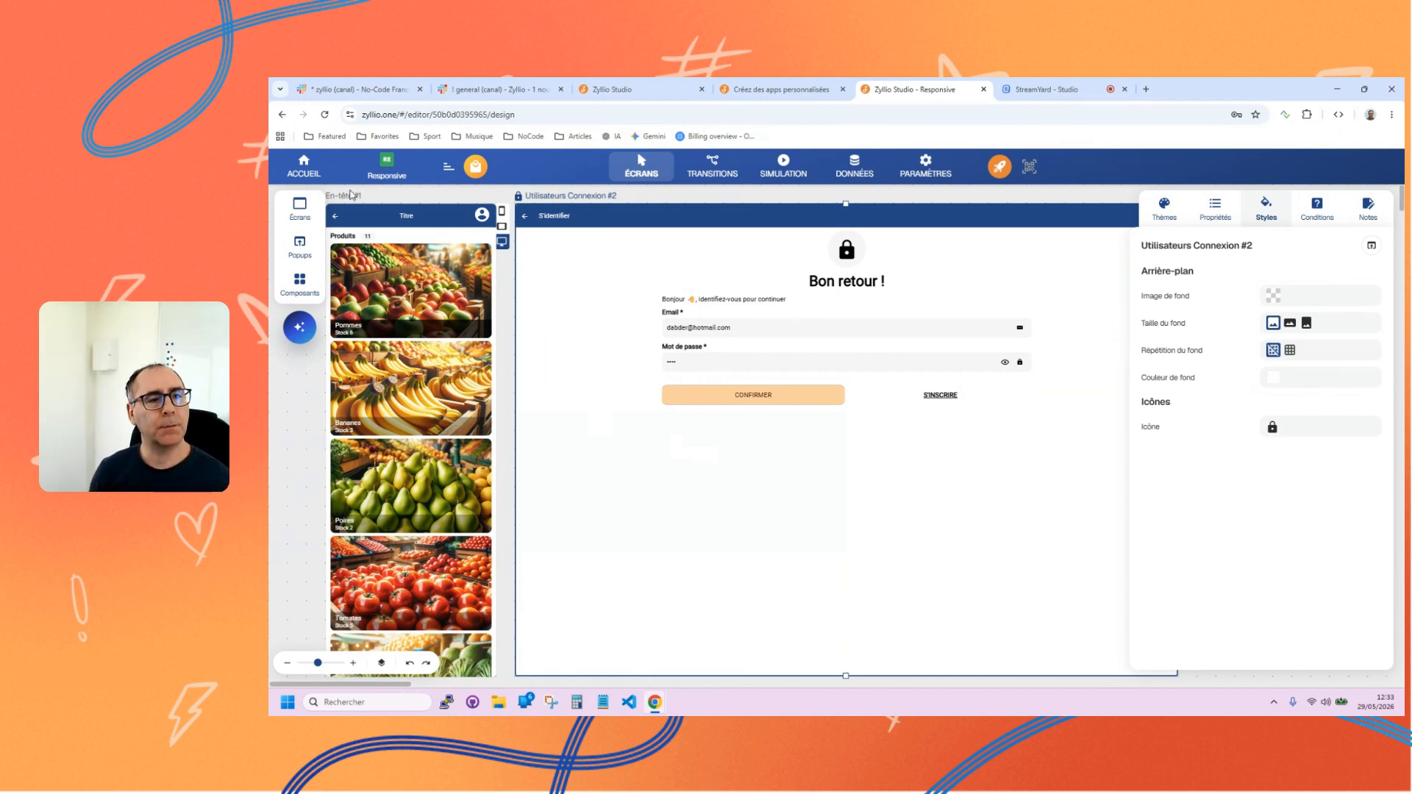
{"action": "left_click", "coordinate": [352, 194]}
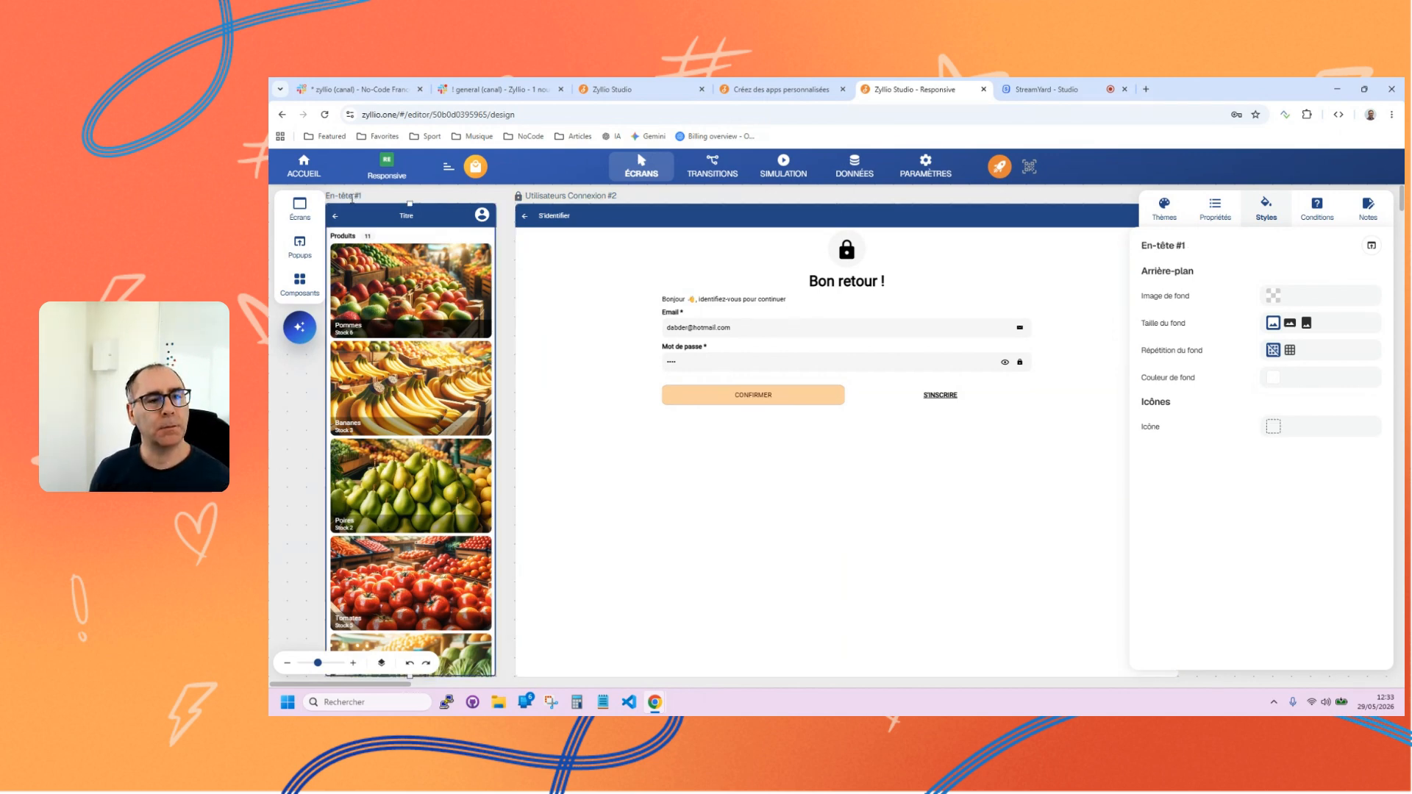
{"action": "left_click", "coordinate": [633, 417]}
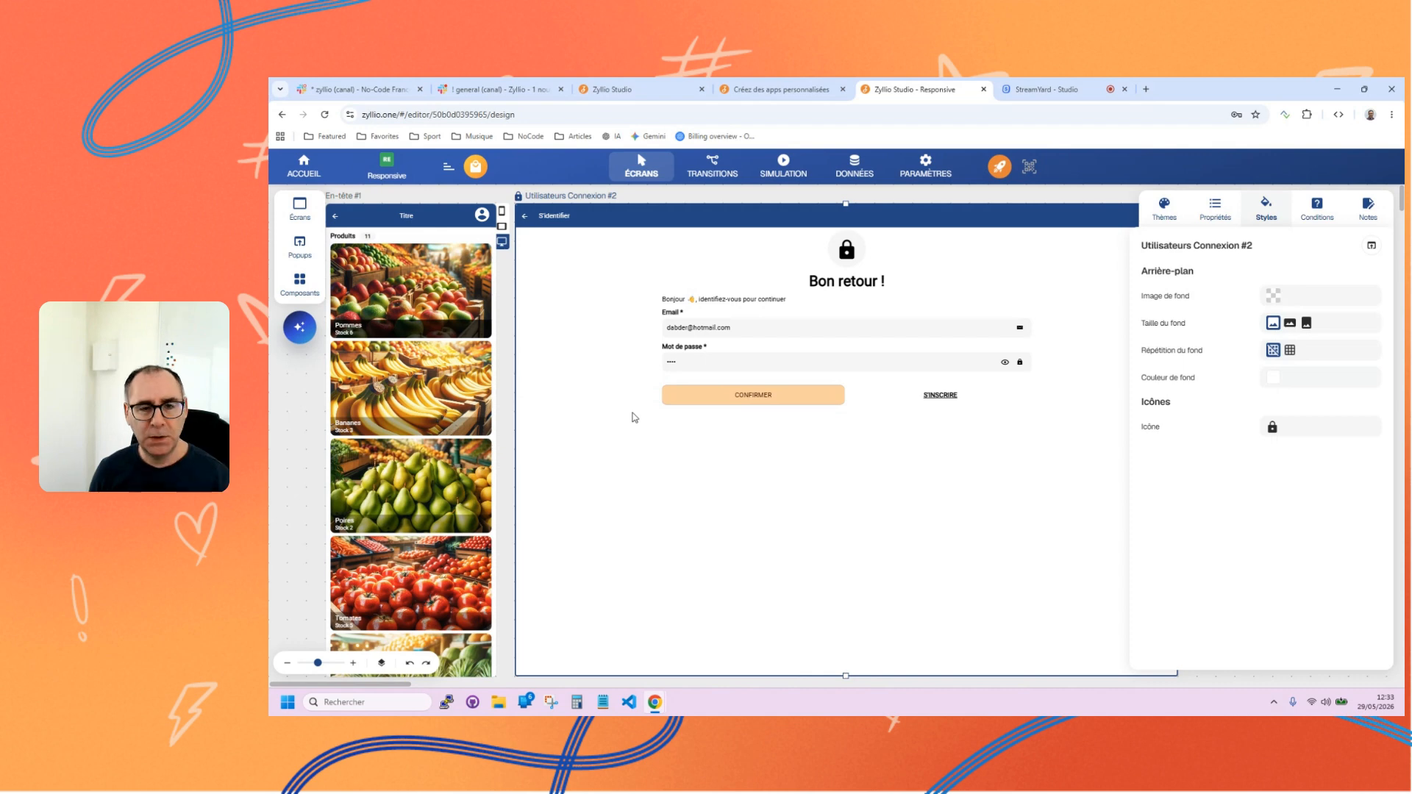
{"action": "left_click", "coordinate": [336, 195]}
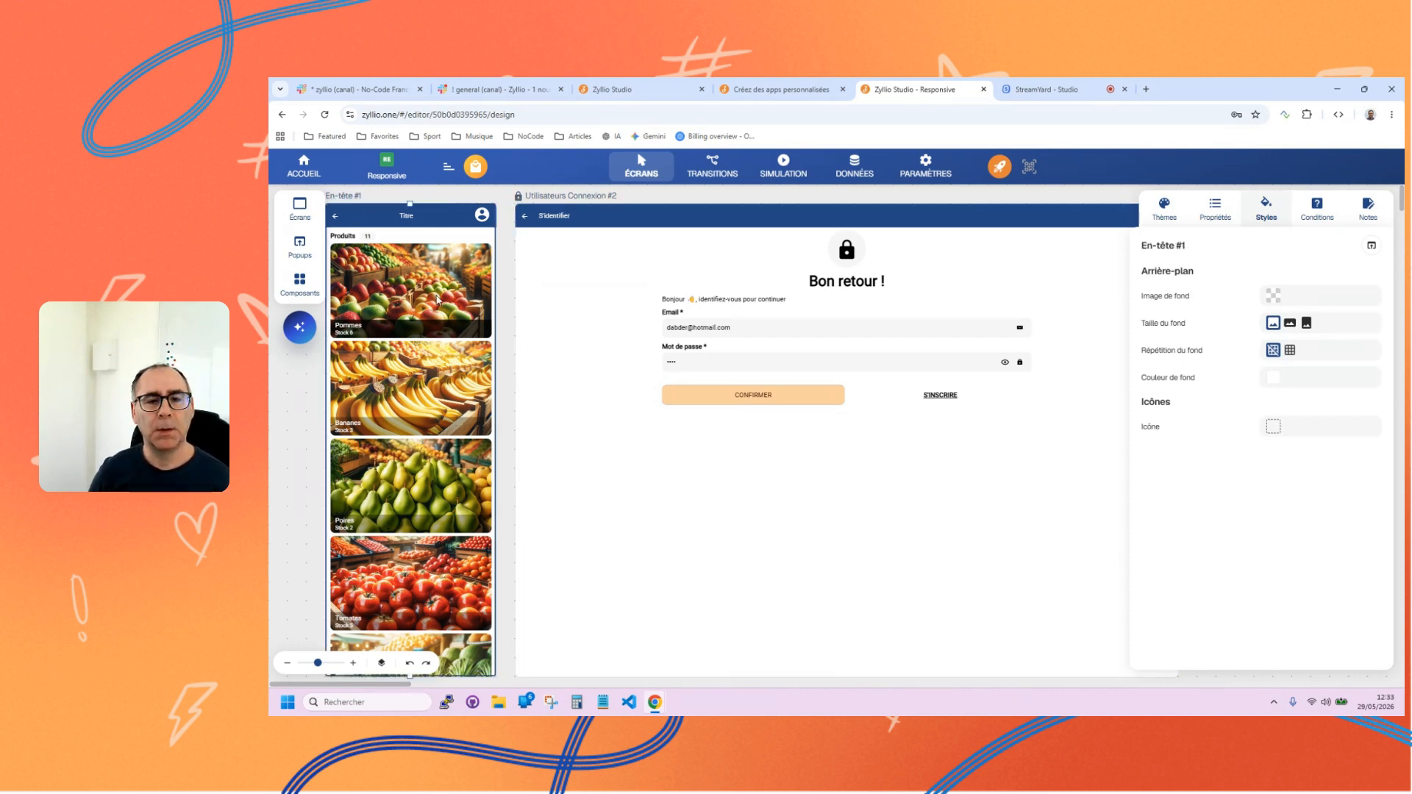
{"action": "left_click", "coordinate": [616, 471]}
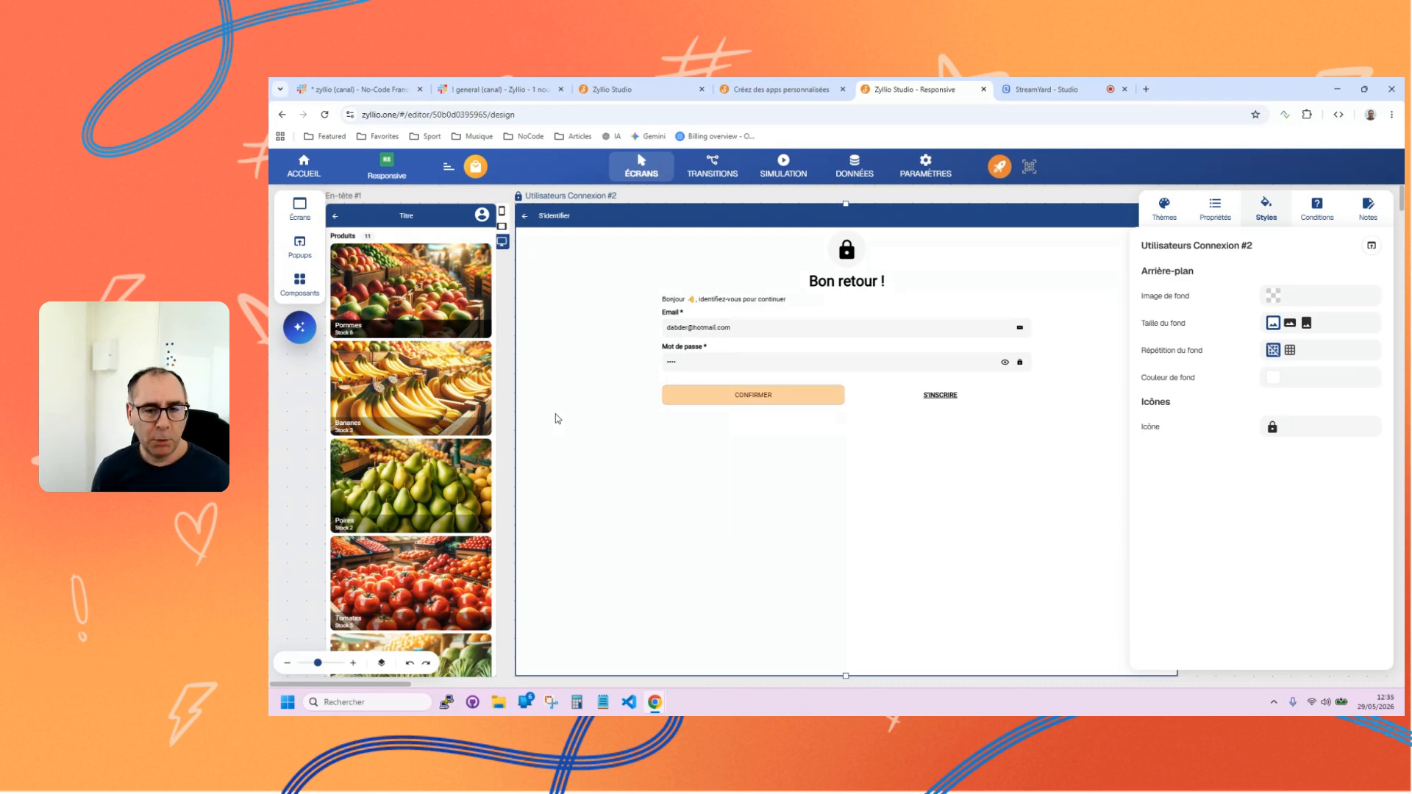
Return to the home page and review the upgrade plans, including the Entreprise Plus offer, without choosing one.
{"action": "left_click", "coordinate": [302, 160]}
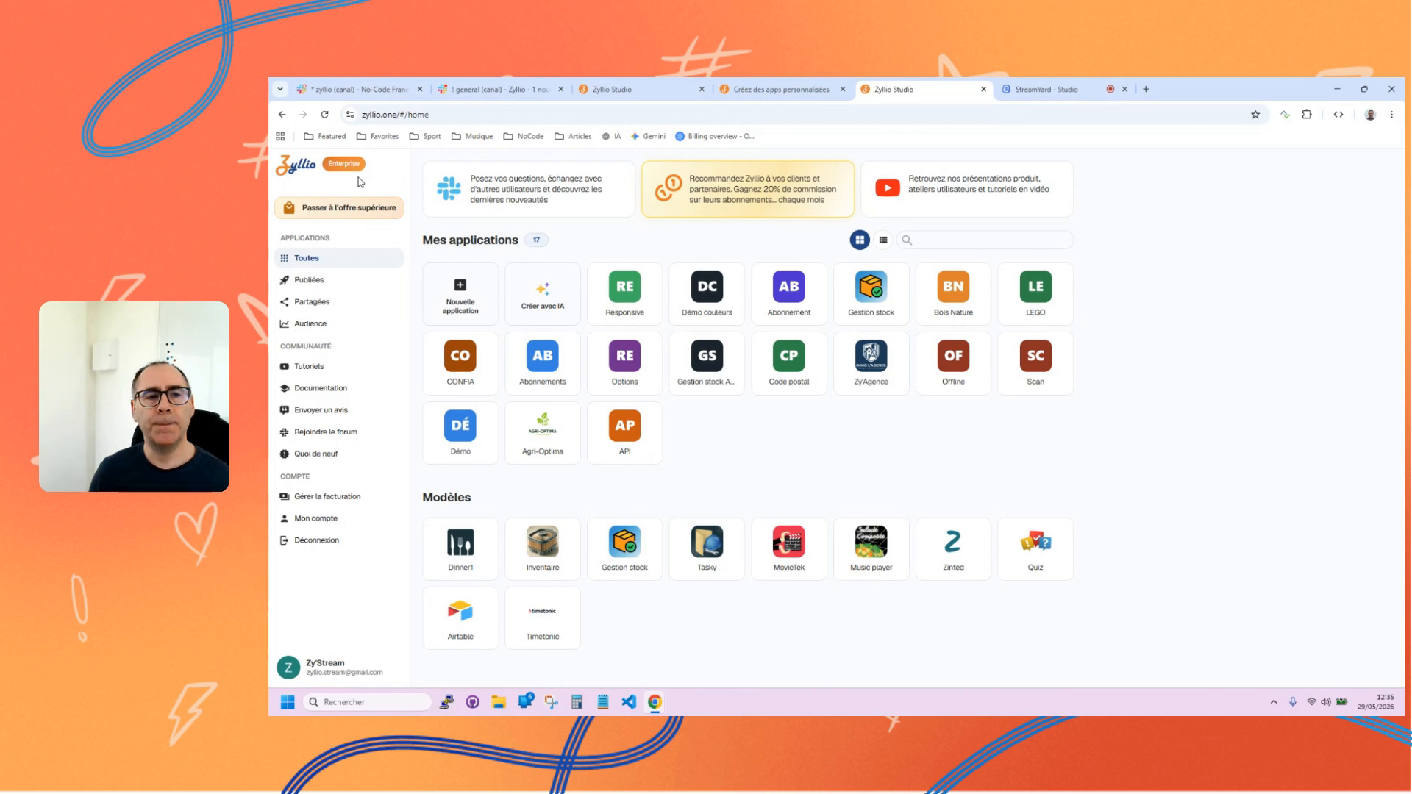
{"action": "left_click", "coordinate": [344, 209]}
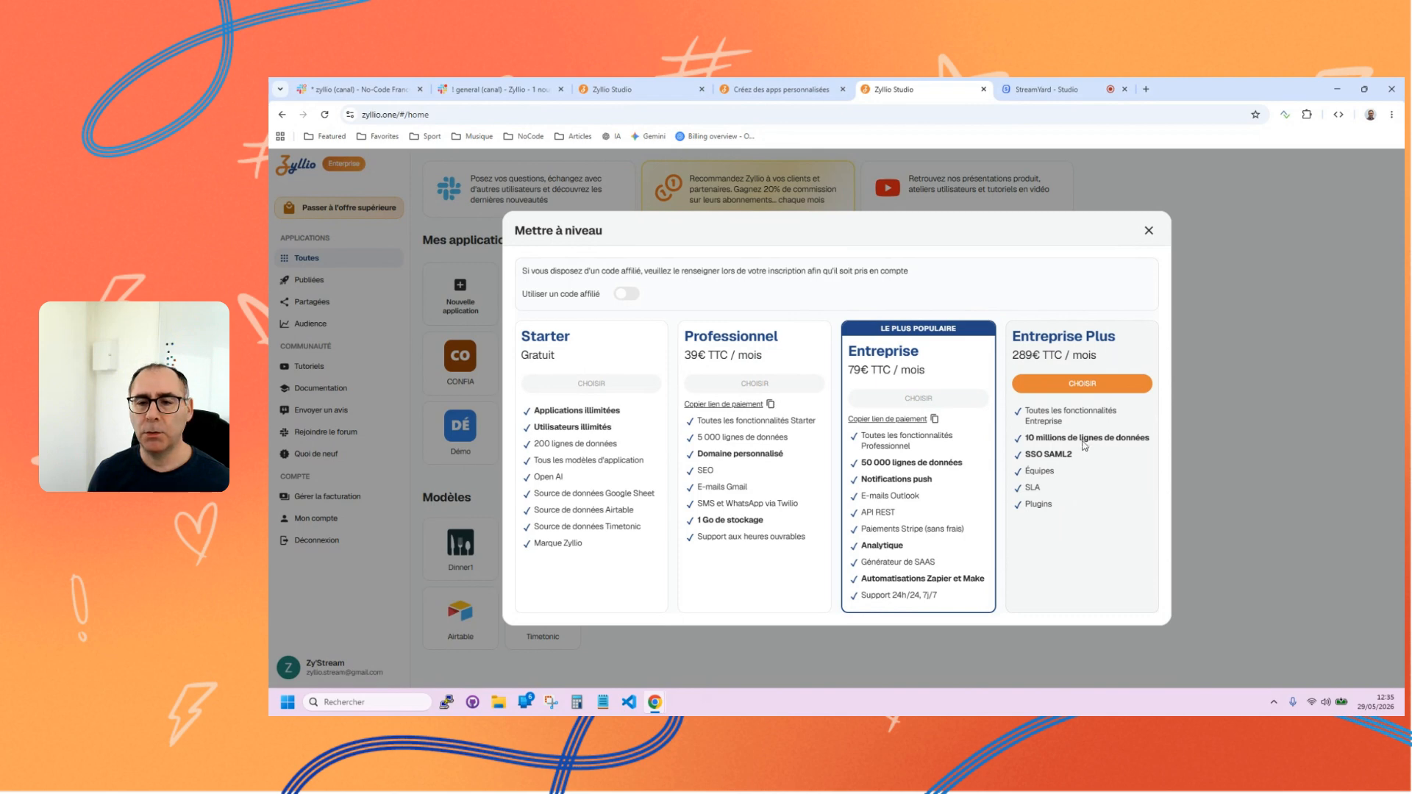
{"action": "left_click", "coordinate": [1148, 230]}
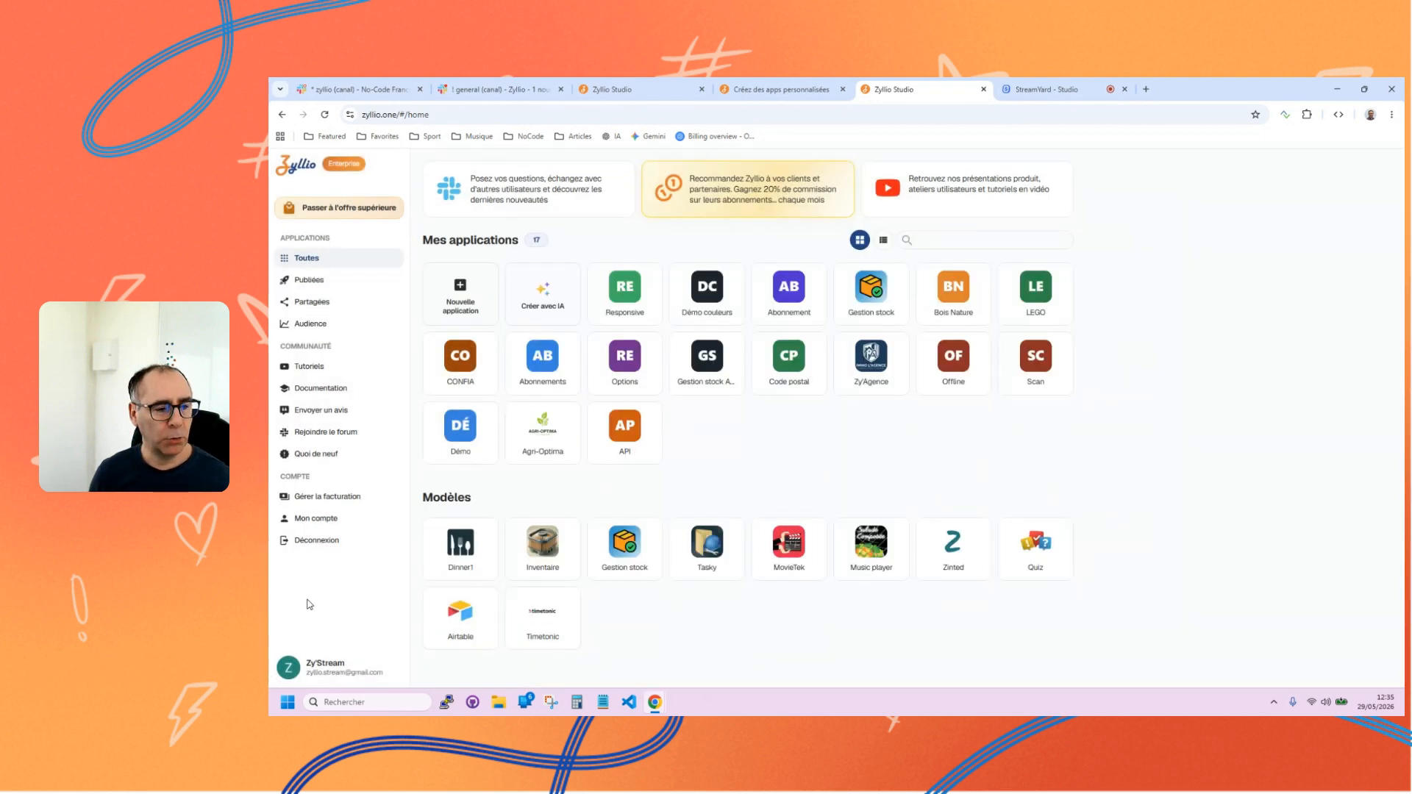
Sign out of the current account and sign back in through Google with the personal account that has the Enterprise Plus plan.
{"action": "left_click", "coordinate": [317, 540]}
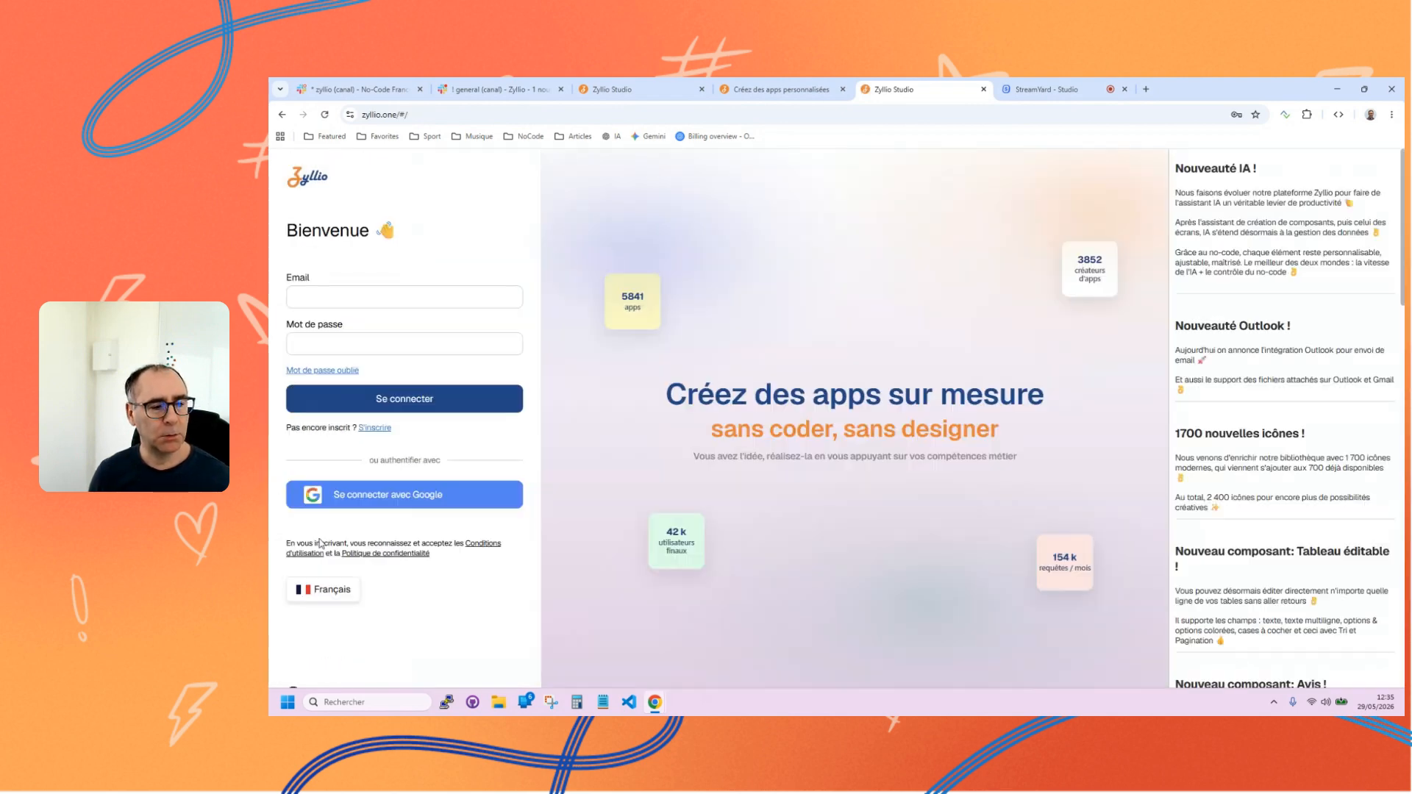
{"action": "left_click", "coordinate": [416, 496]}
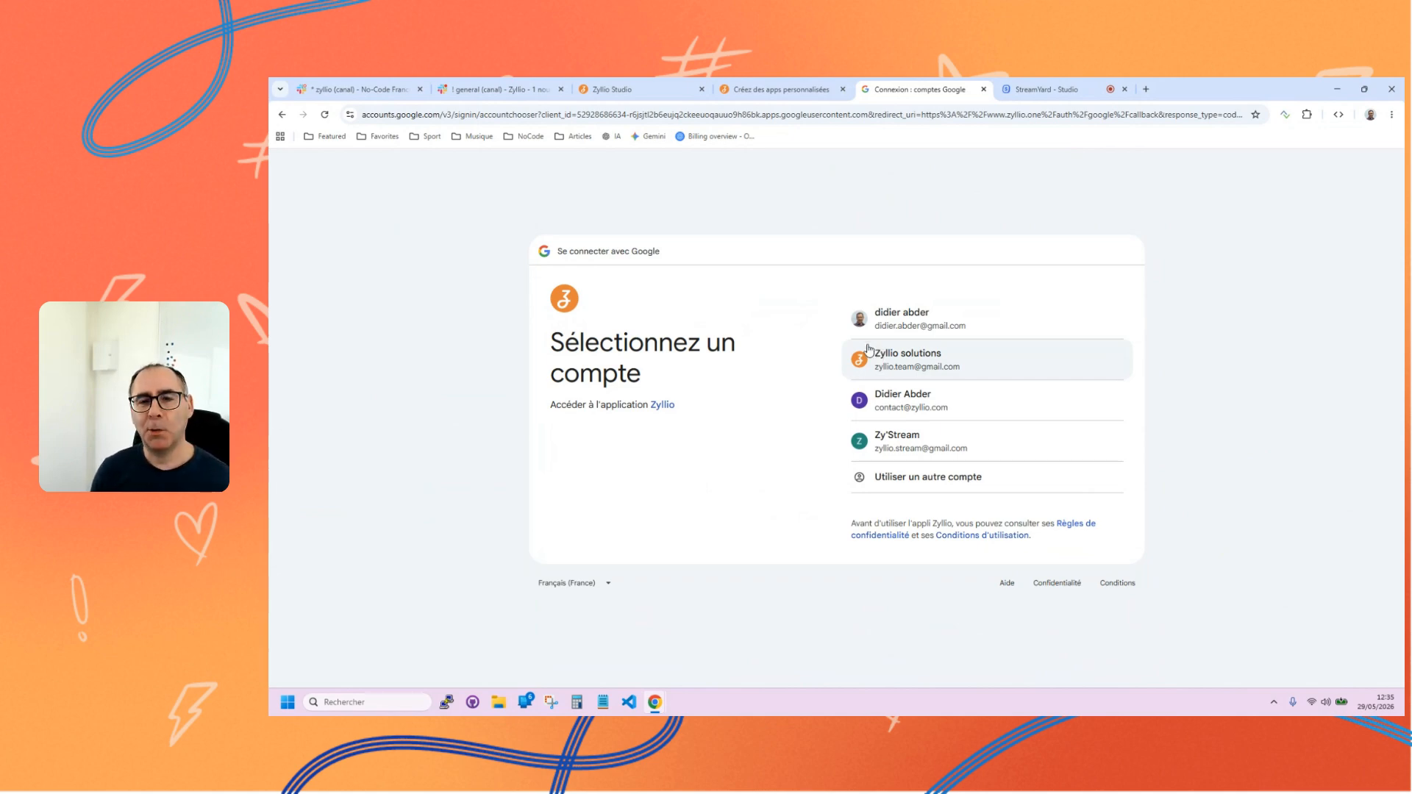
{"action": "left_click", "coordinate": [911, 325]}
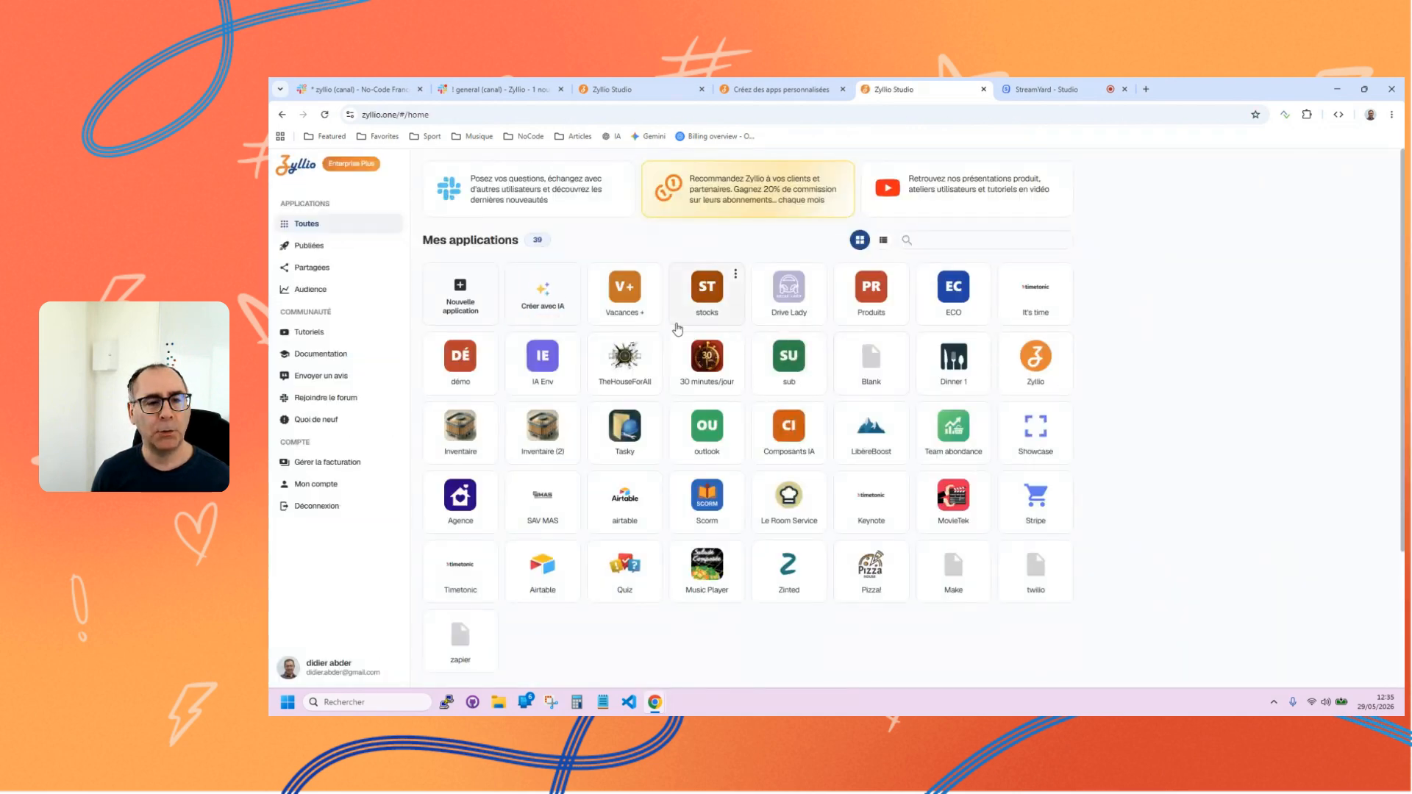
Create a new application named "Grandes tables".
{"action": "left_click", "coordinate": [472, 291]}
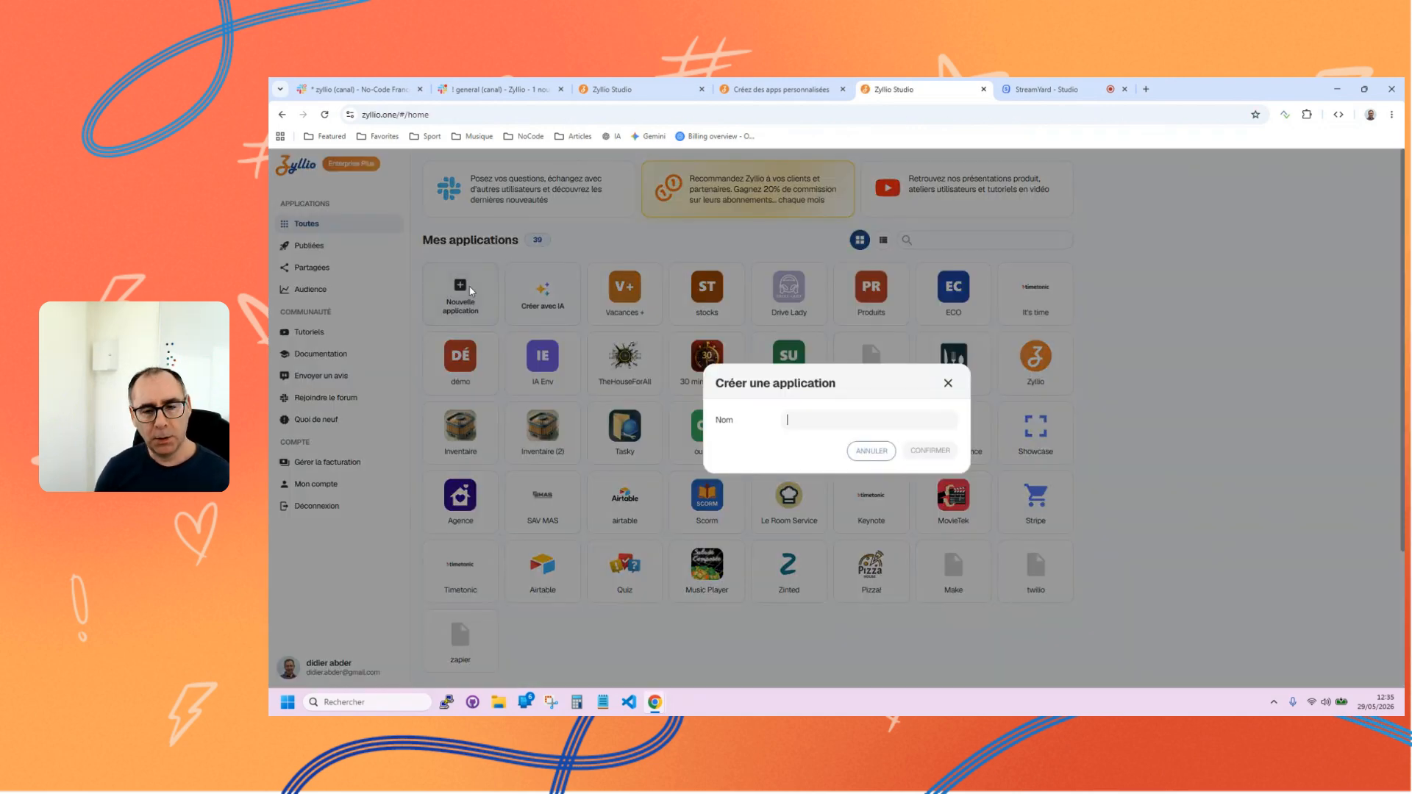
{"action": "type", "text": "Grandes"}
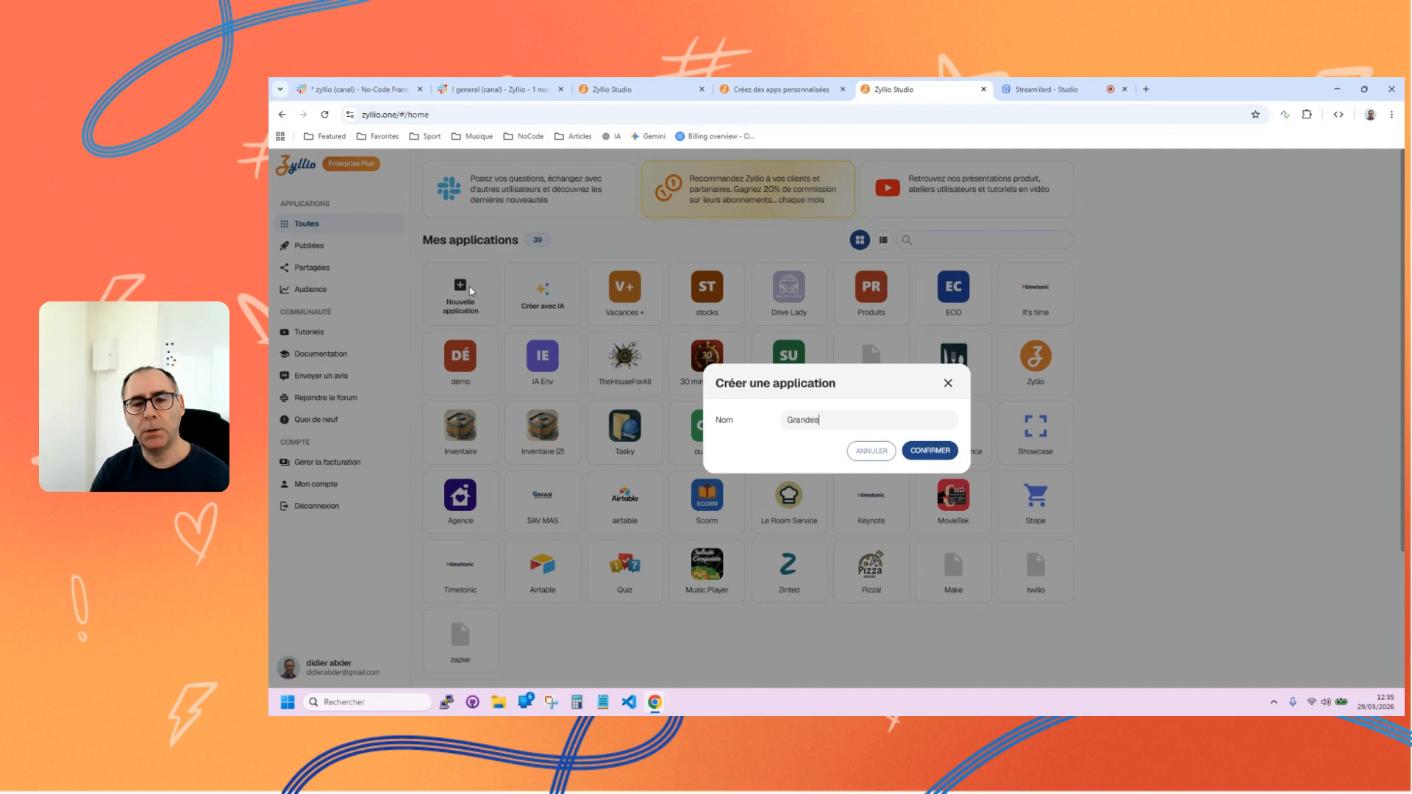
{"action": "type", "text": " tavles"}
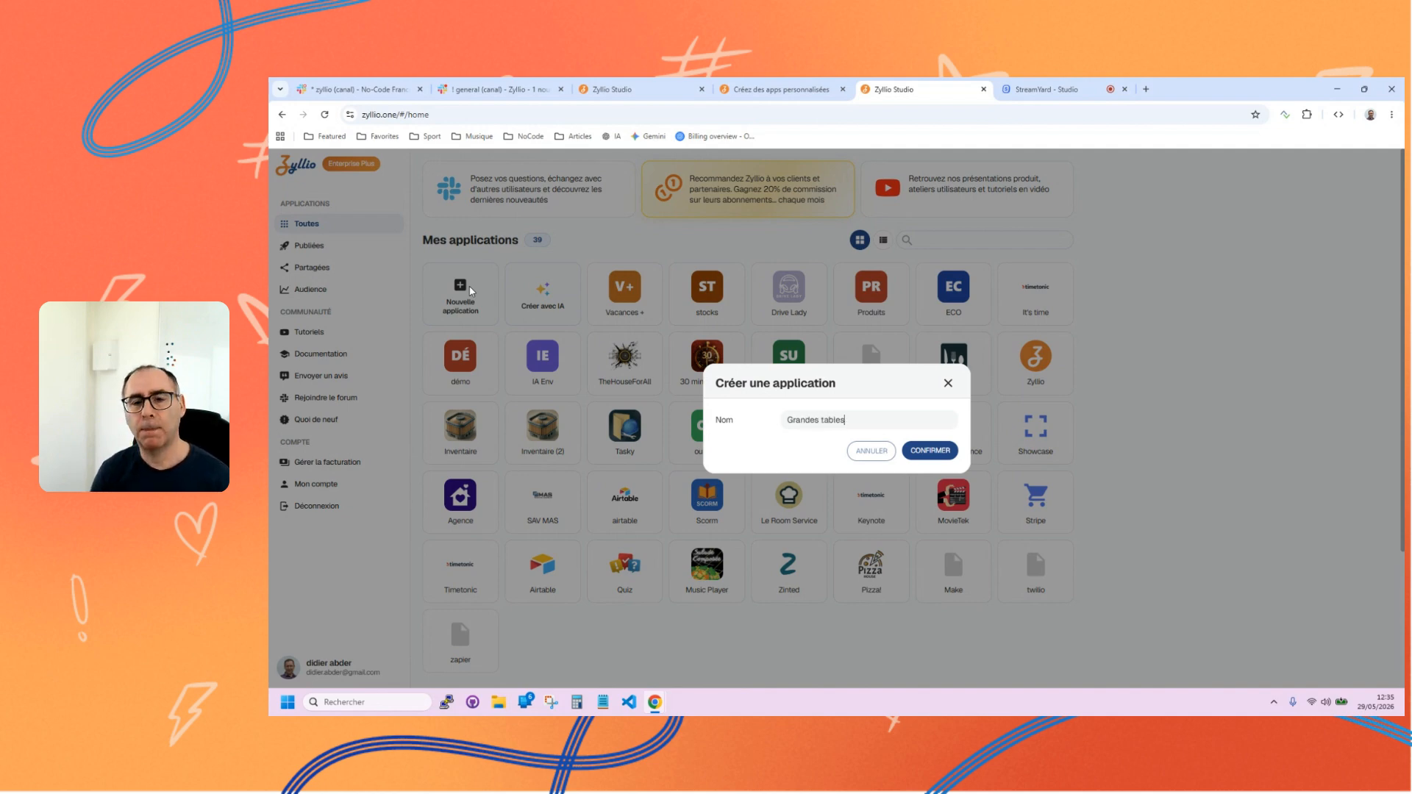
{"action": "left_click", "coordinate": [928, 450]}
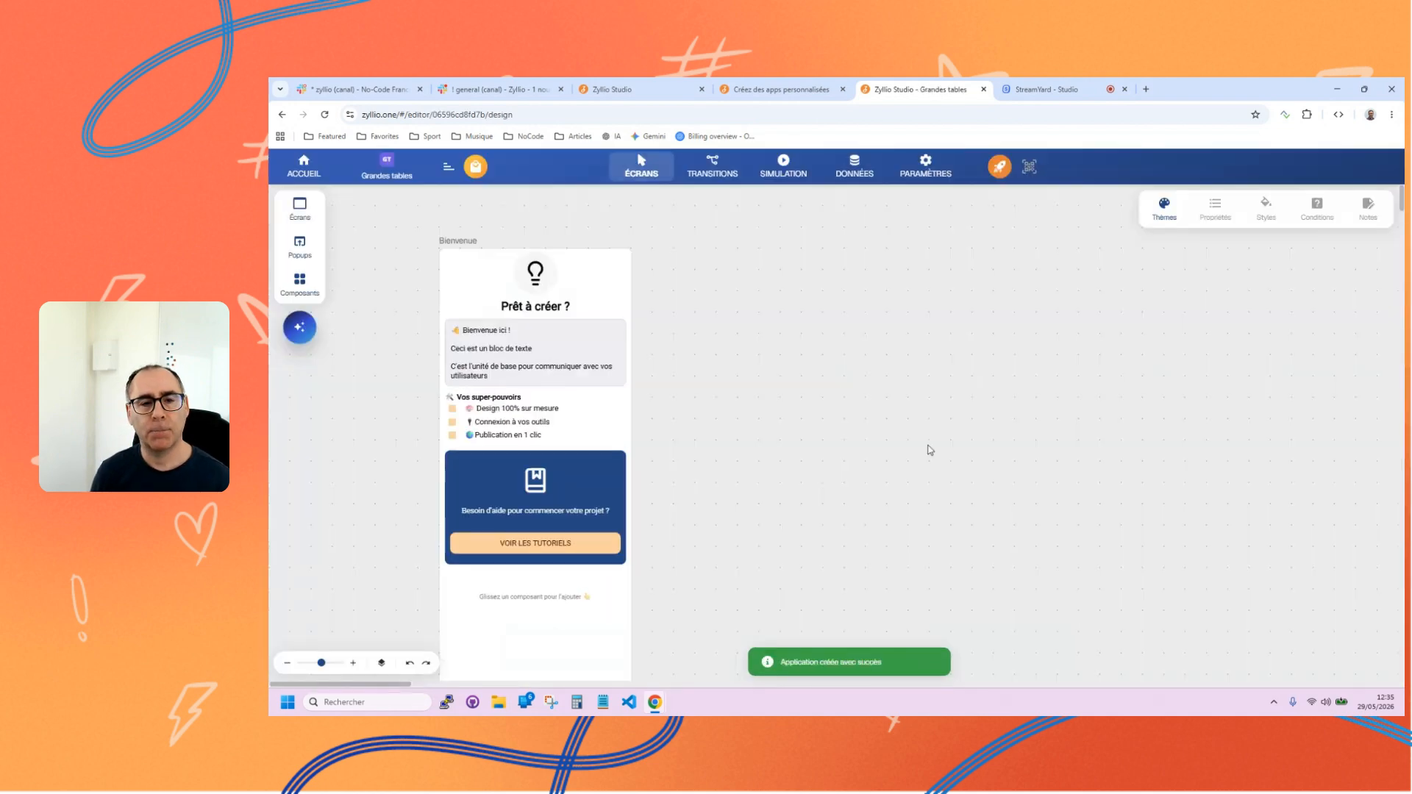
{"action": "left_click", "coordinate": [534, 546]}
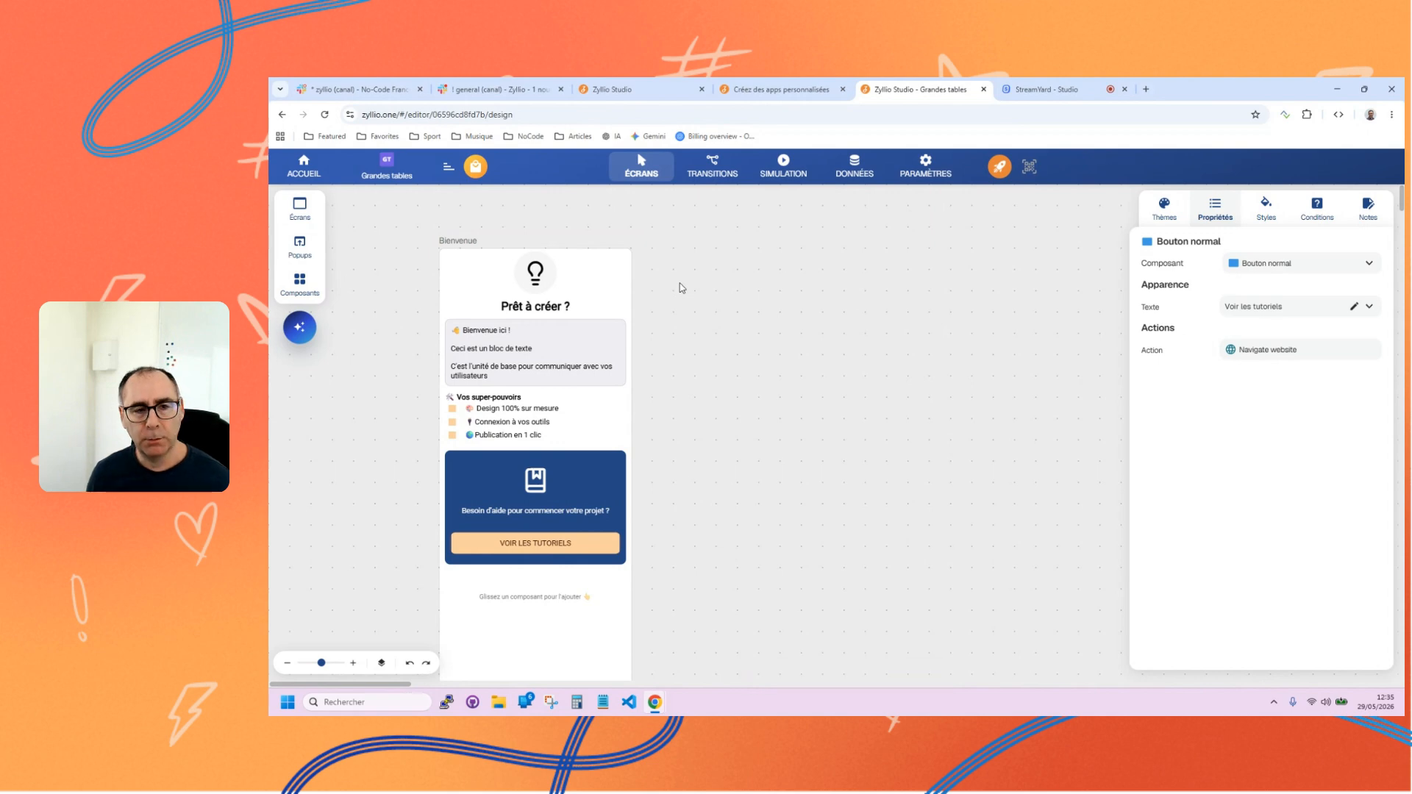
In the app's data model, compare the descriptions and table templates of the Table standard and Grandes tables types.
{"action": "left_click", "coordinate": [845, 178]}
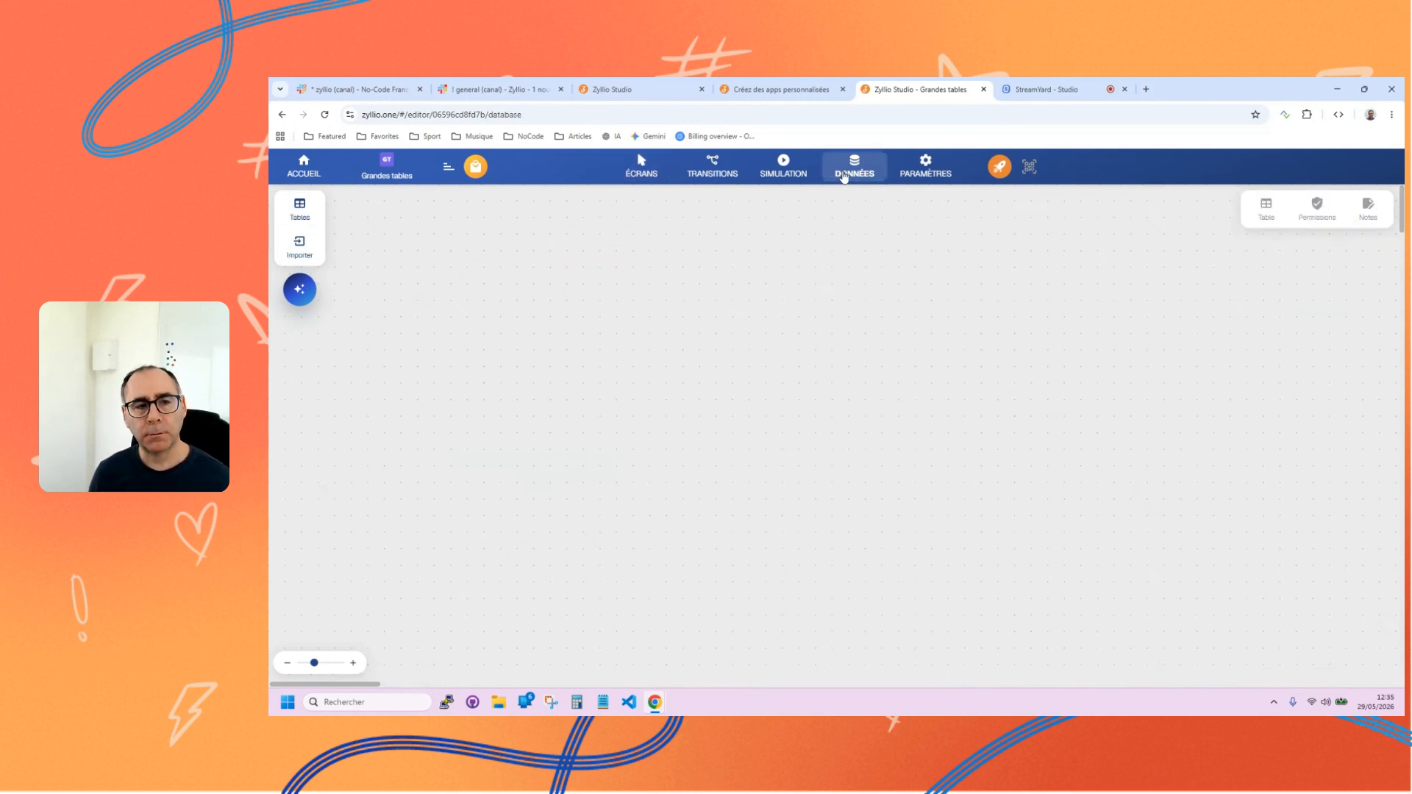
{"action": "left_click", "coordinate": [298, 213]}
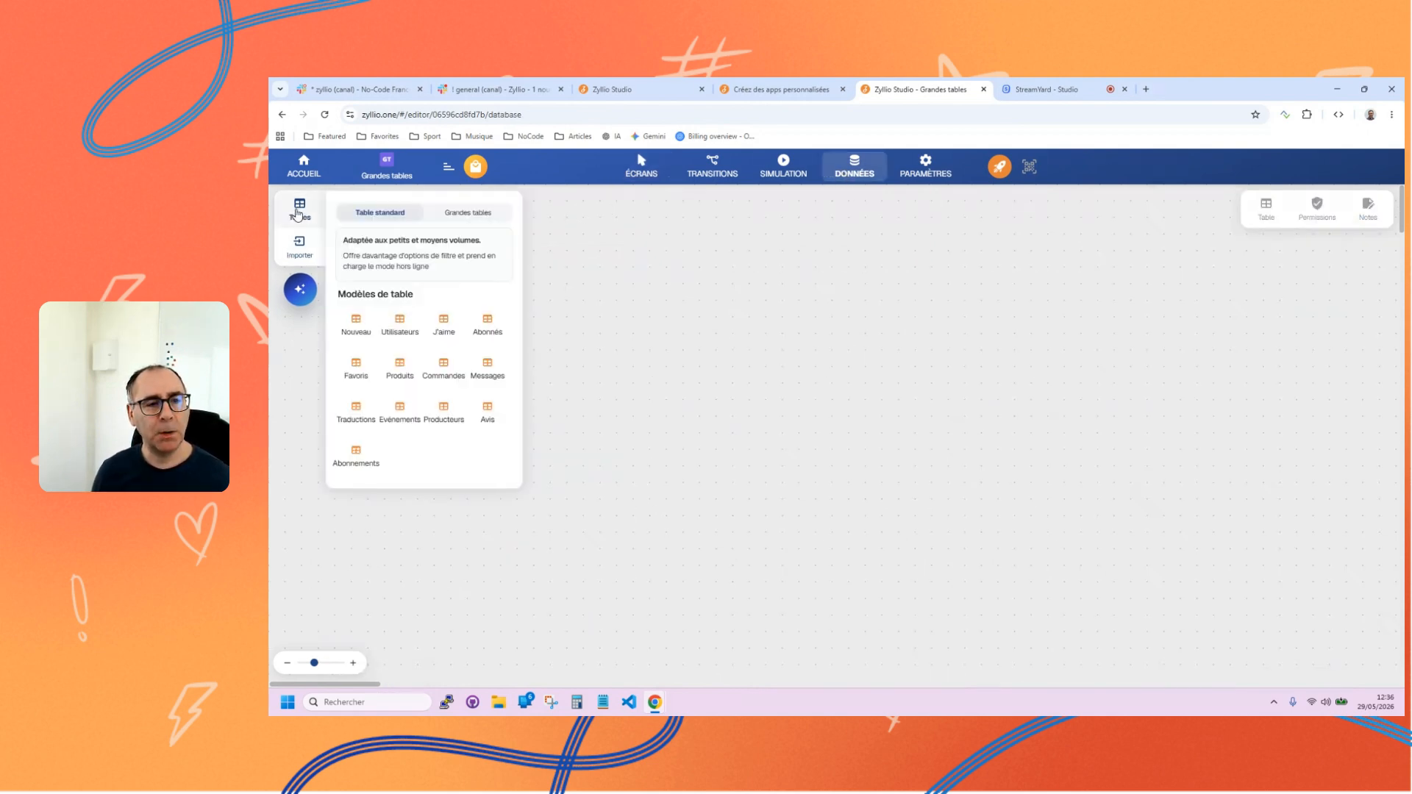
{"action": "left_click", "coordinate": [455, 221]}
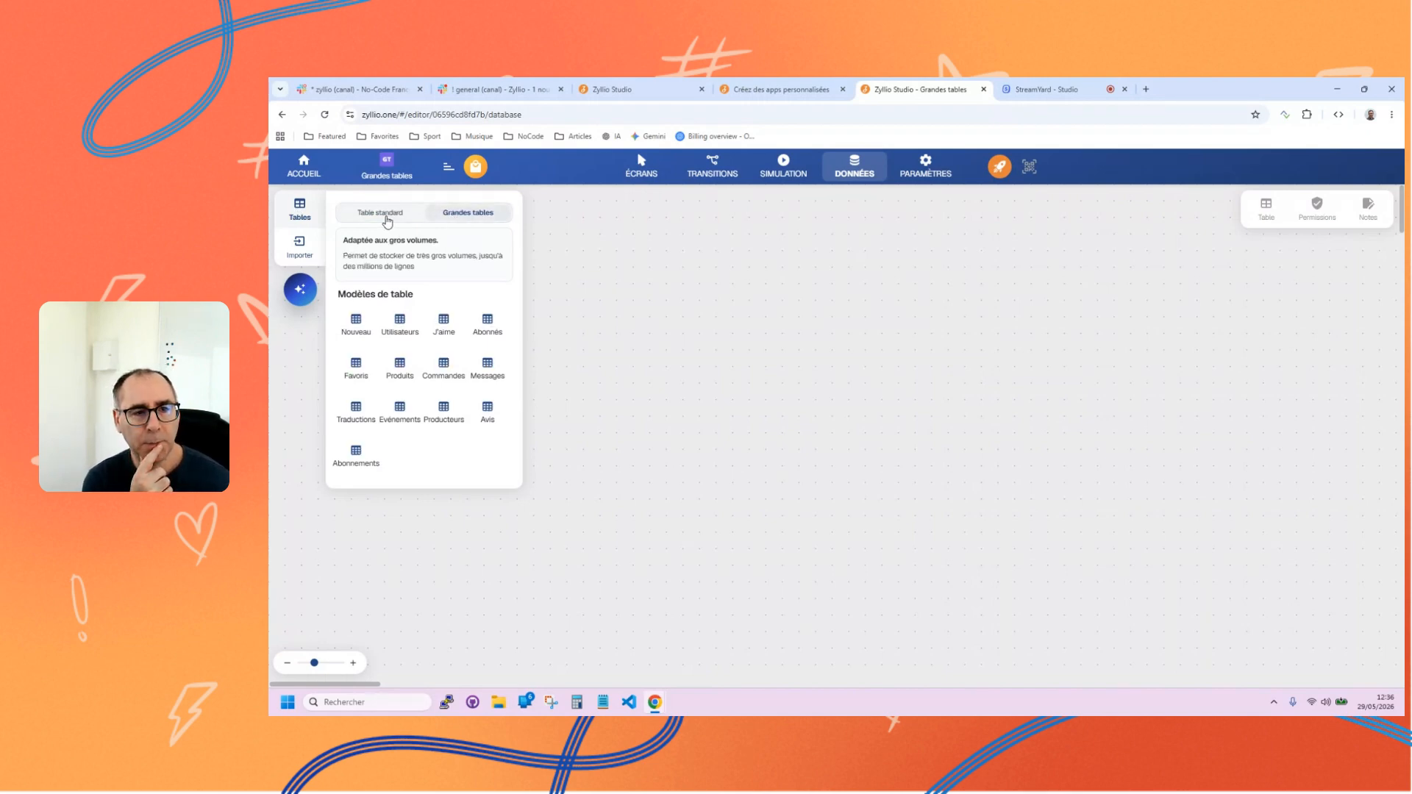
{"action": "left_click", "coordinate": [384, 220]}
{"action": "left_click", "coordinate": [452, 215]}
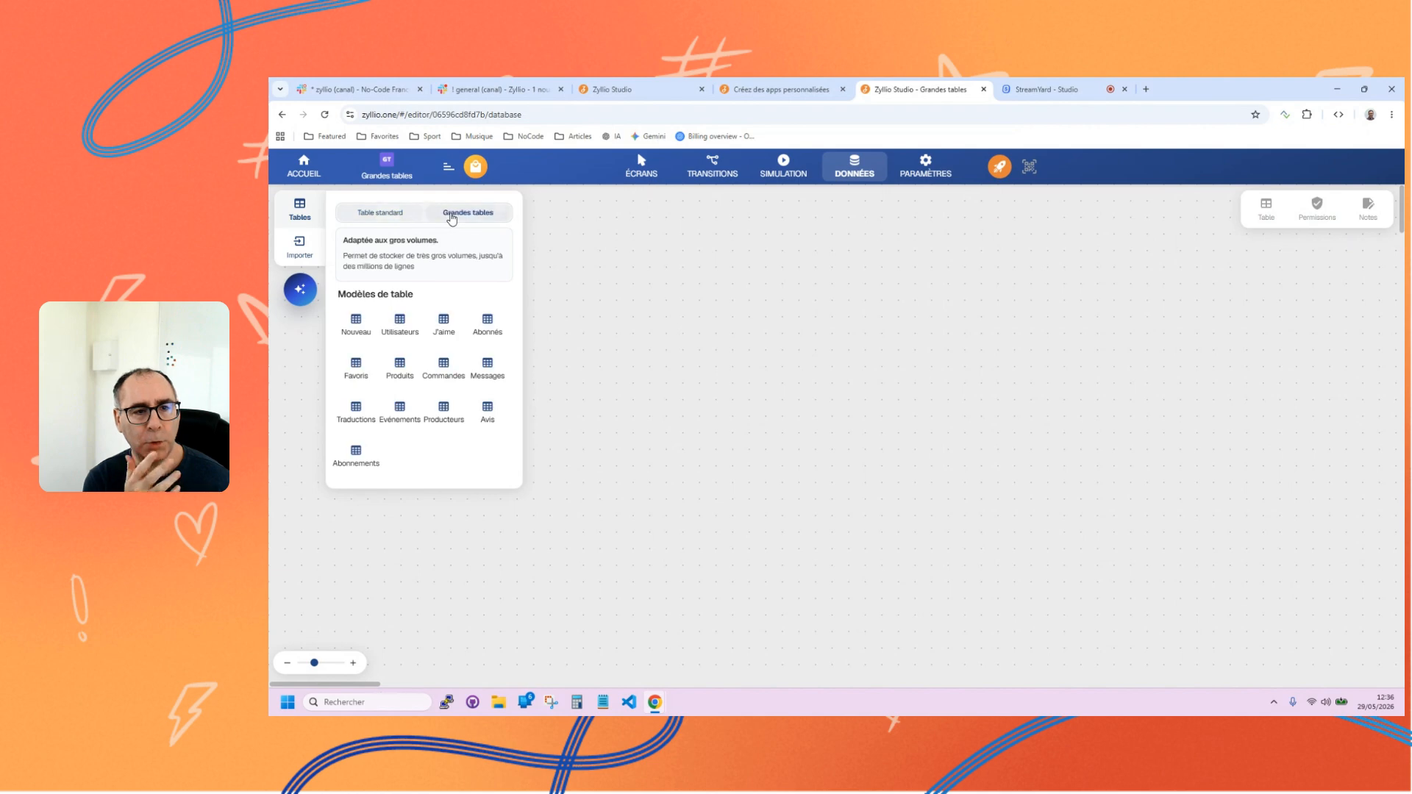
{"action": "left_click", "coordinate": [398, 216]}
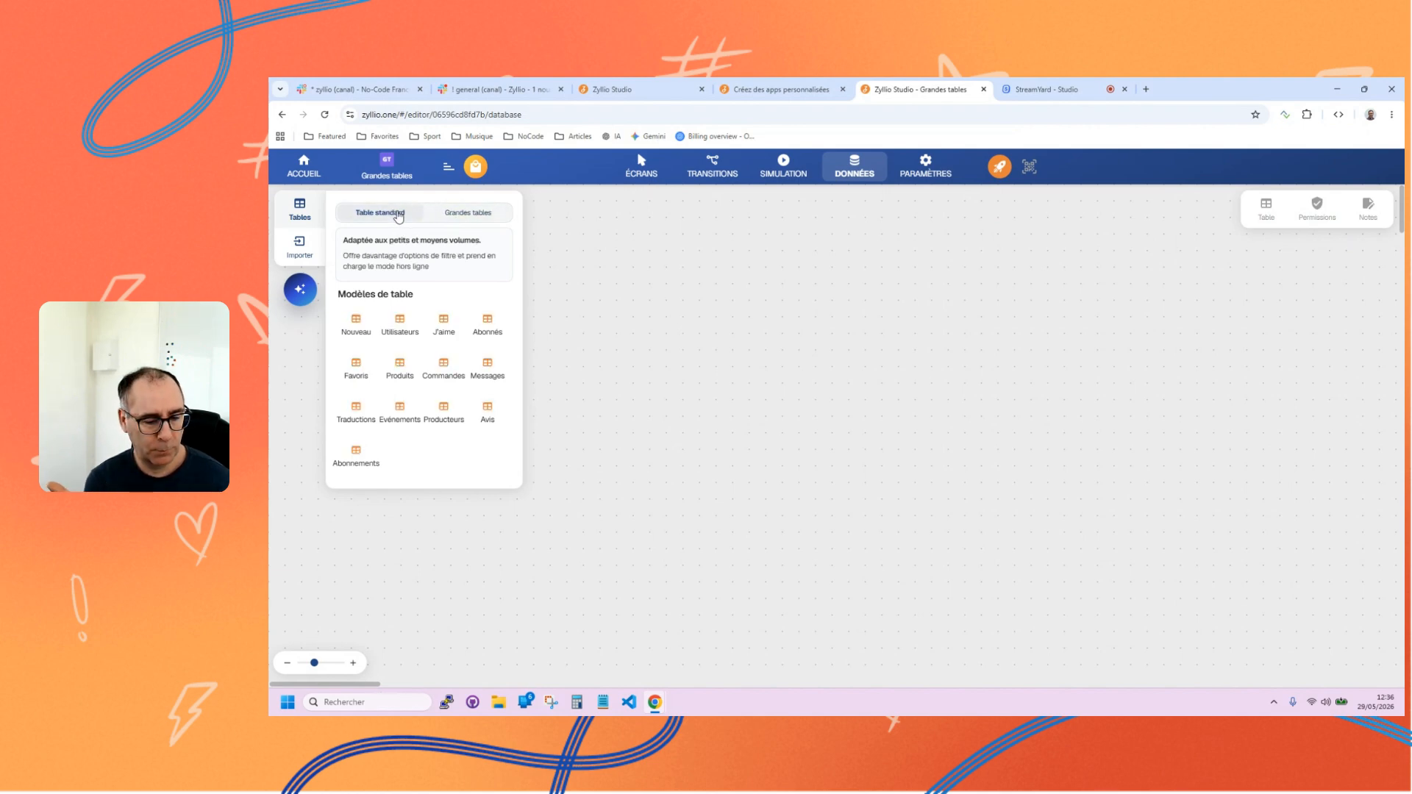
{"action": "left_click", "coordinate": [448, 215]}
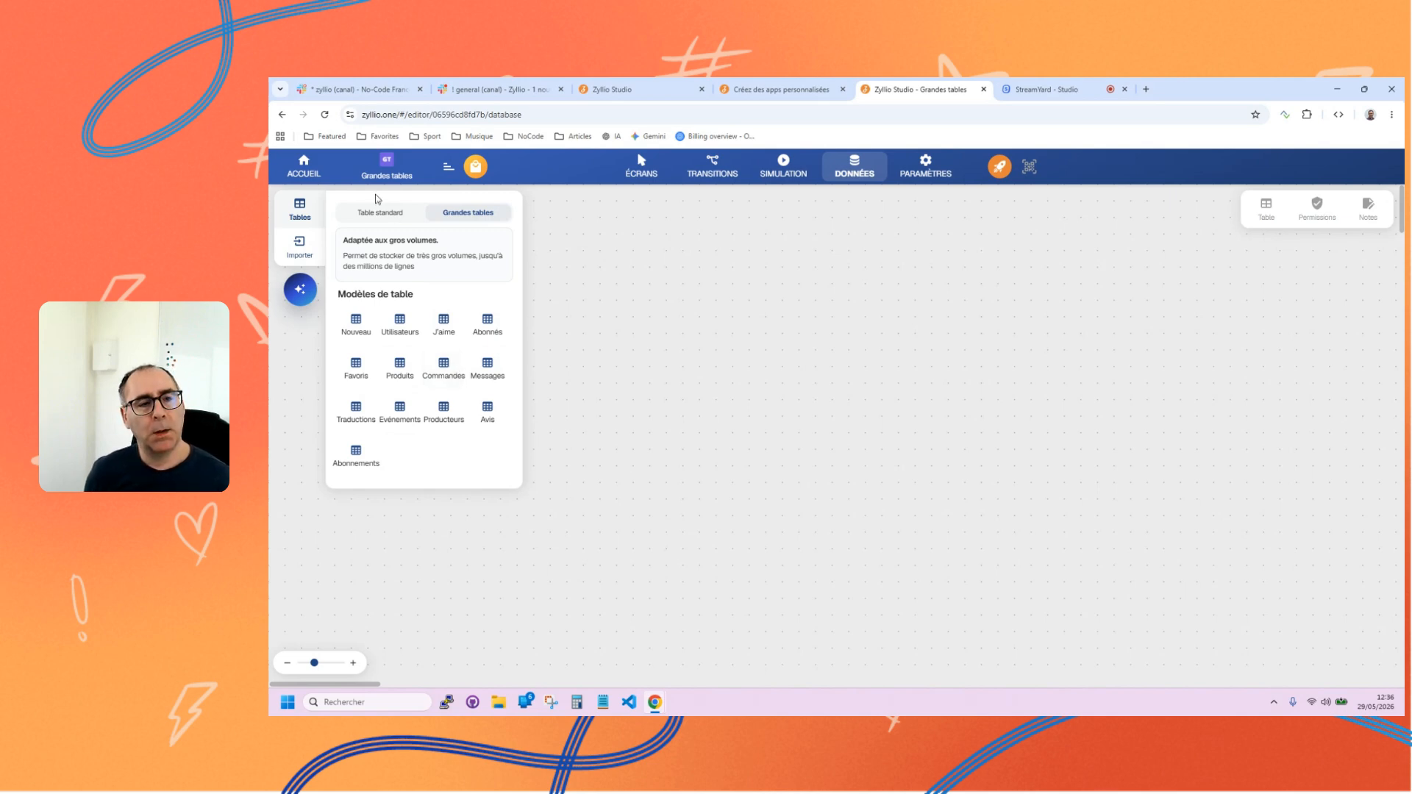
{"action": "left_click", "coordinate": [373, 213]}
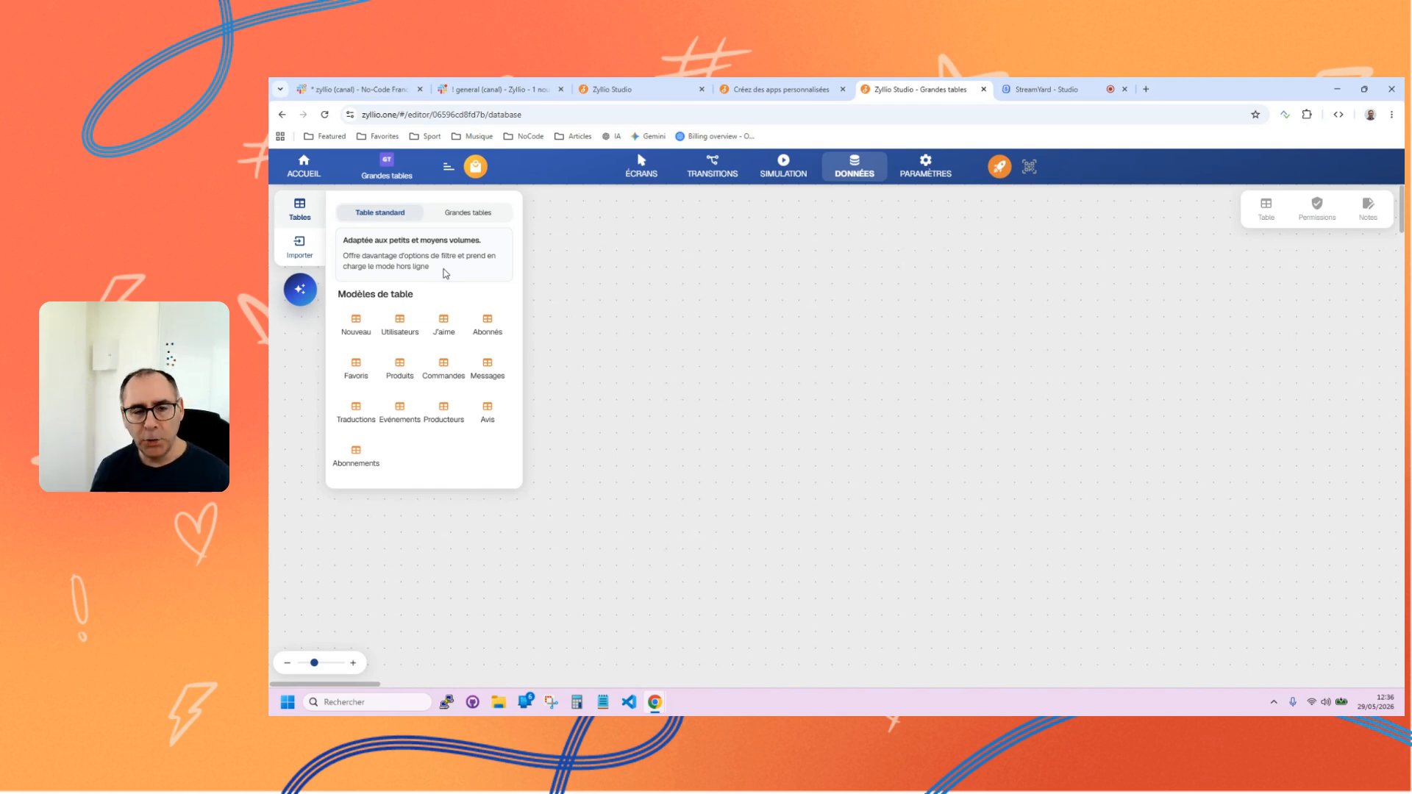
{"action": "left_click", "coordinate": [458, 214]}
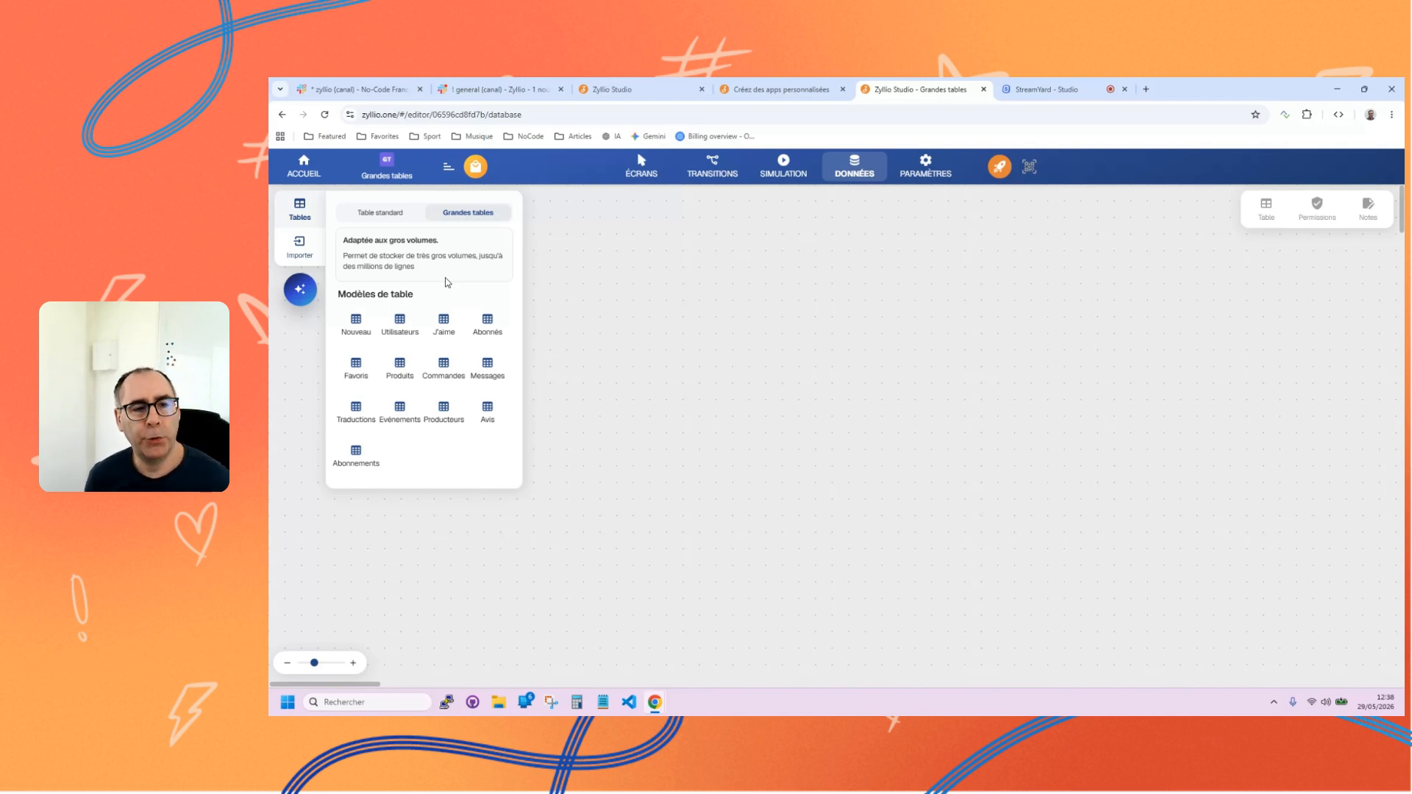
{"action": "left_click", "coordinate": [389, 214]}
{"action": "left_click", "coordinate": [471, 213]}
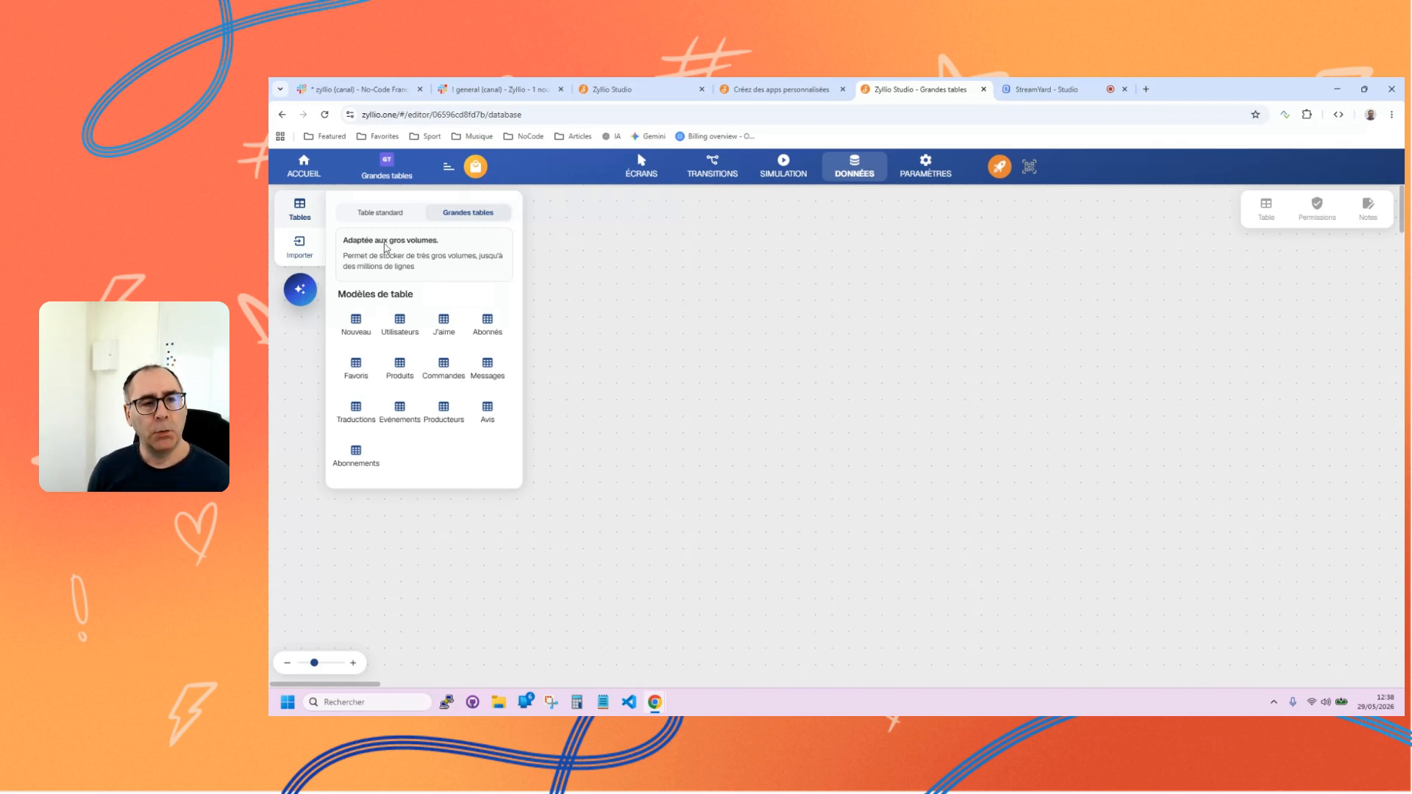
Add a Utilisateurs table of the standard type and, beside it, a Produits table of the Grandes tables type.
{"action": "left_click", "coordinate": [378, 215]}
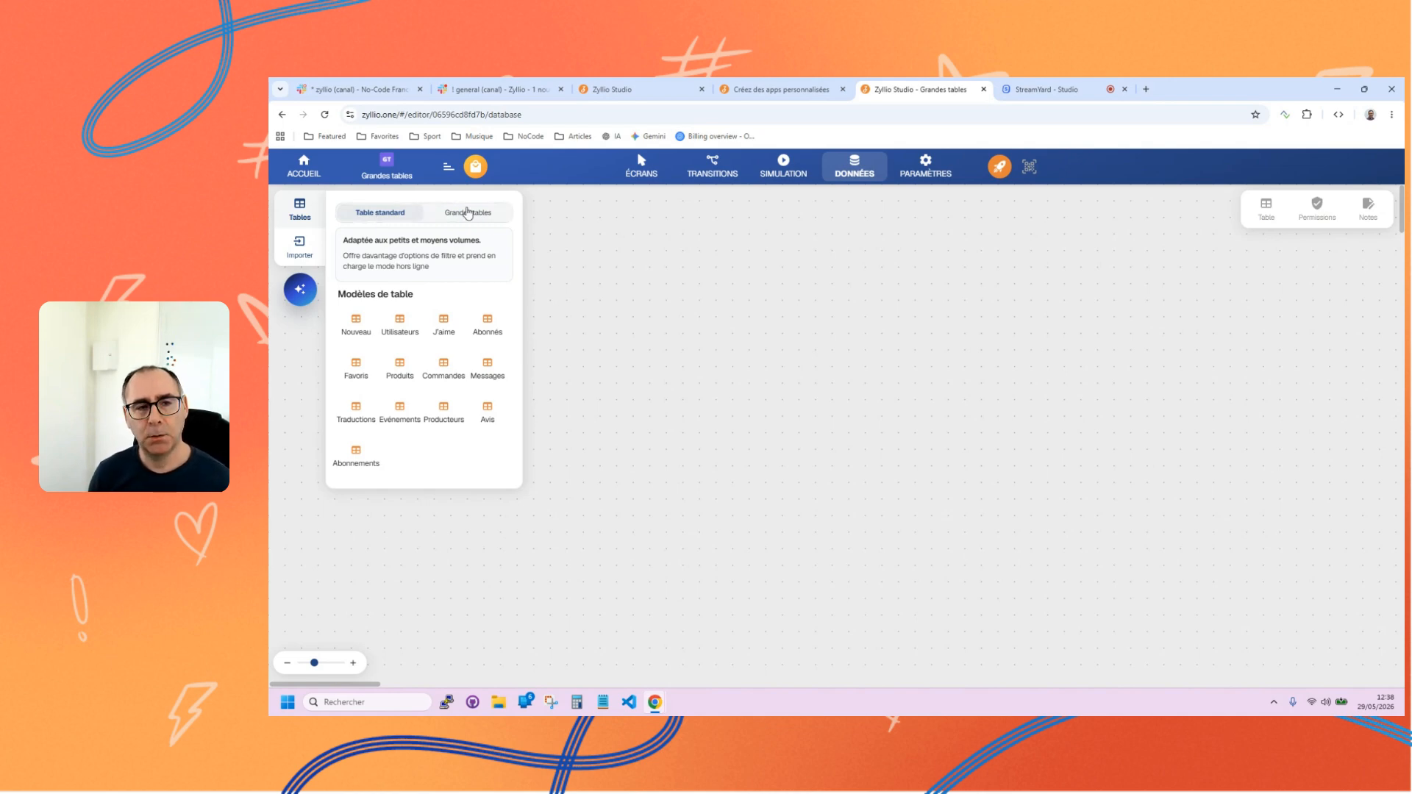
{"action": "left_click_drag", "start_coordinate": [401, 325], "coordinate": [654, 331]}
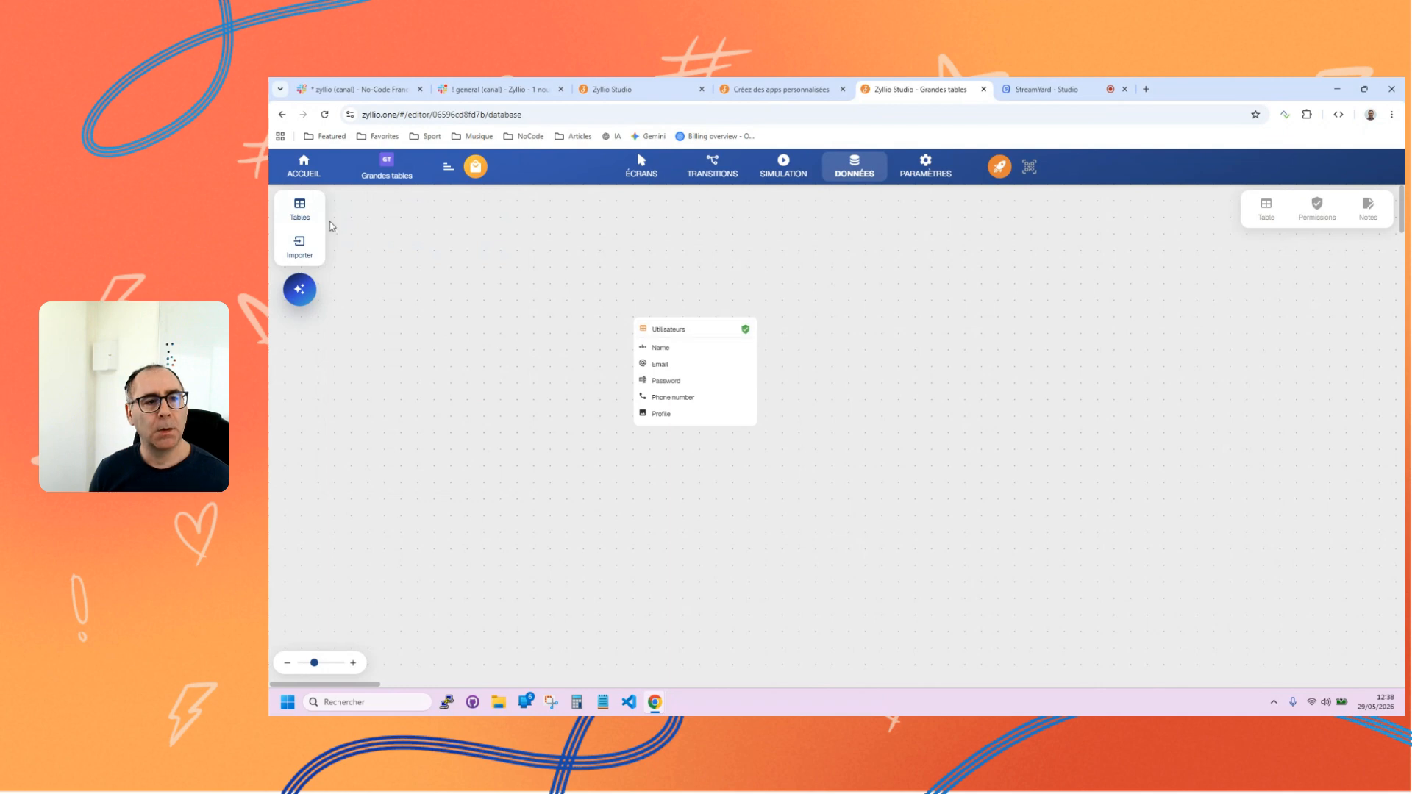
{"action": "left_click", "coordinate": [298, 213]}
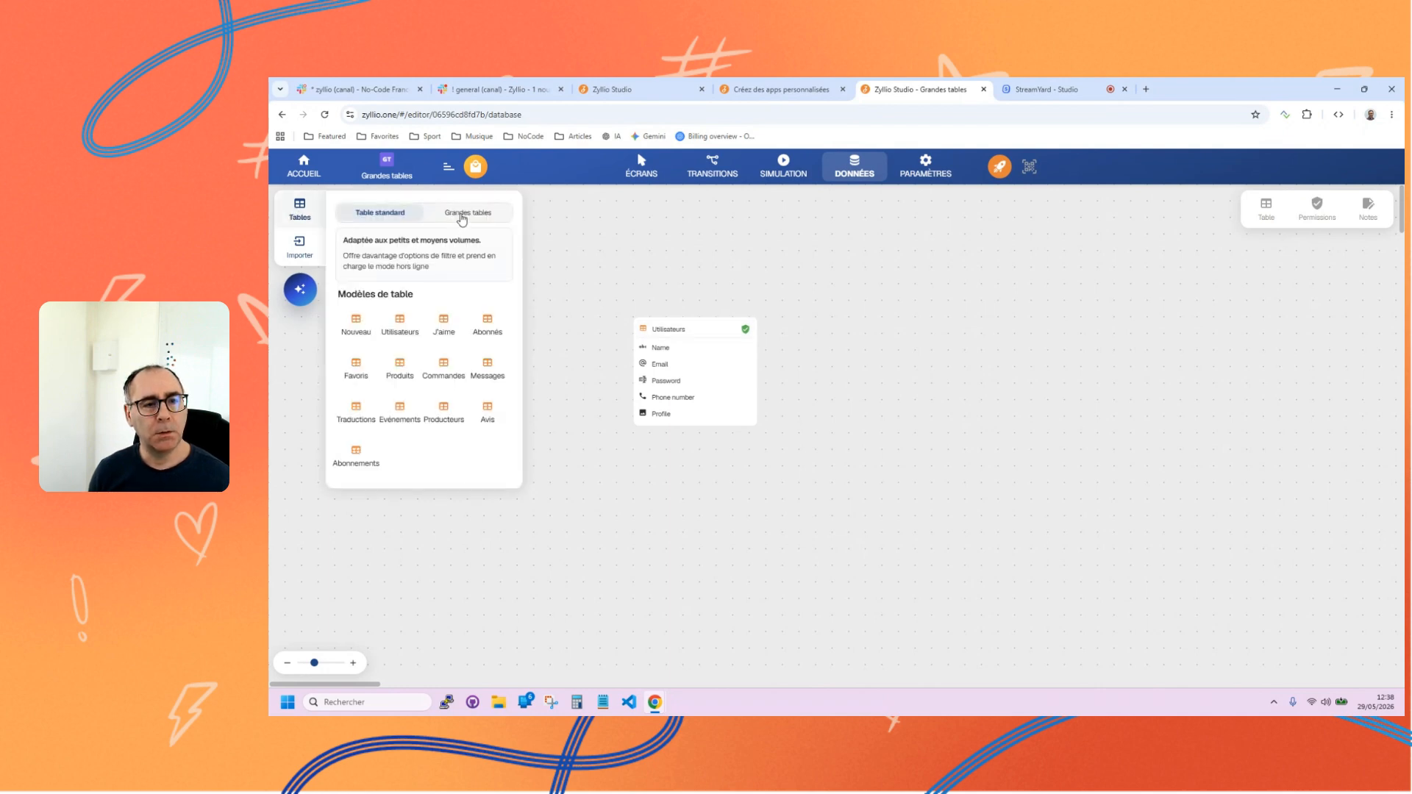
{"action": "left_click", "coordinate": [462, 217]}
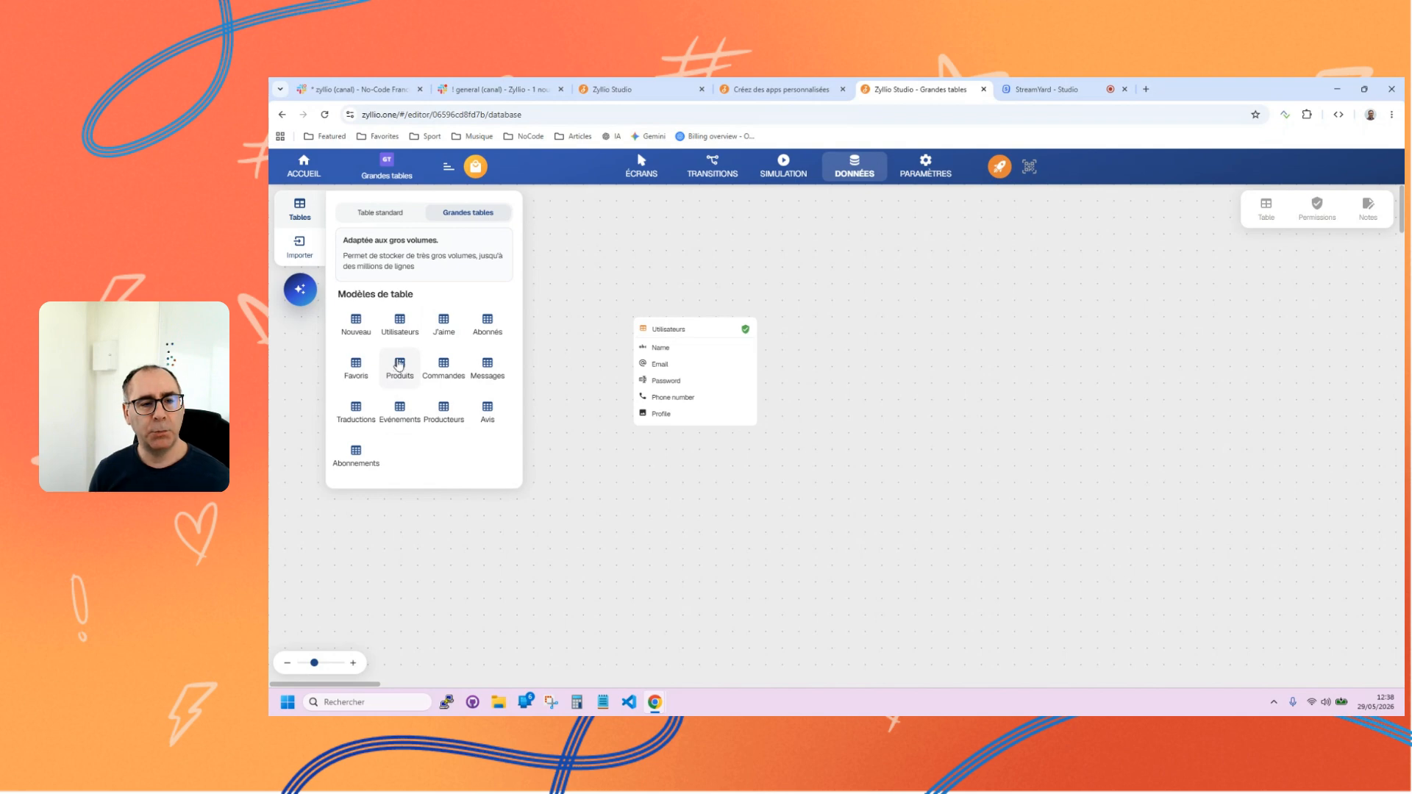
{"action": "left_click_drag", "start_coordinate": [399, 363], "coordinate": [859, 330]}
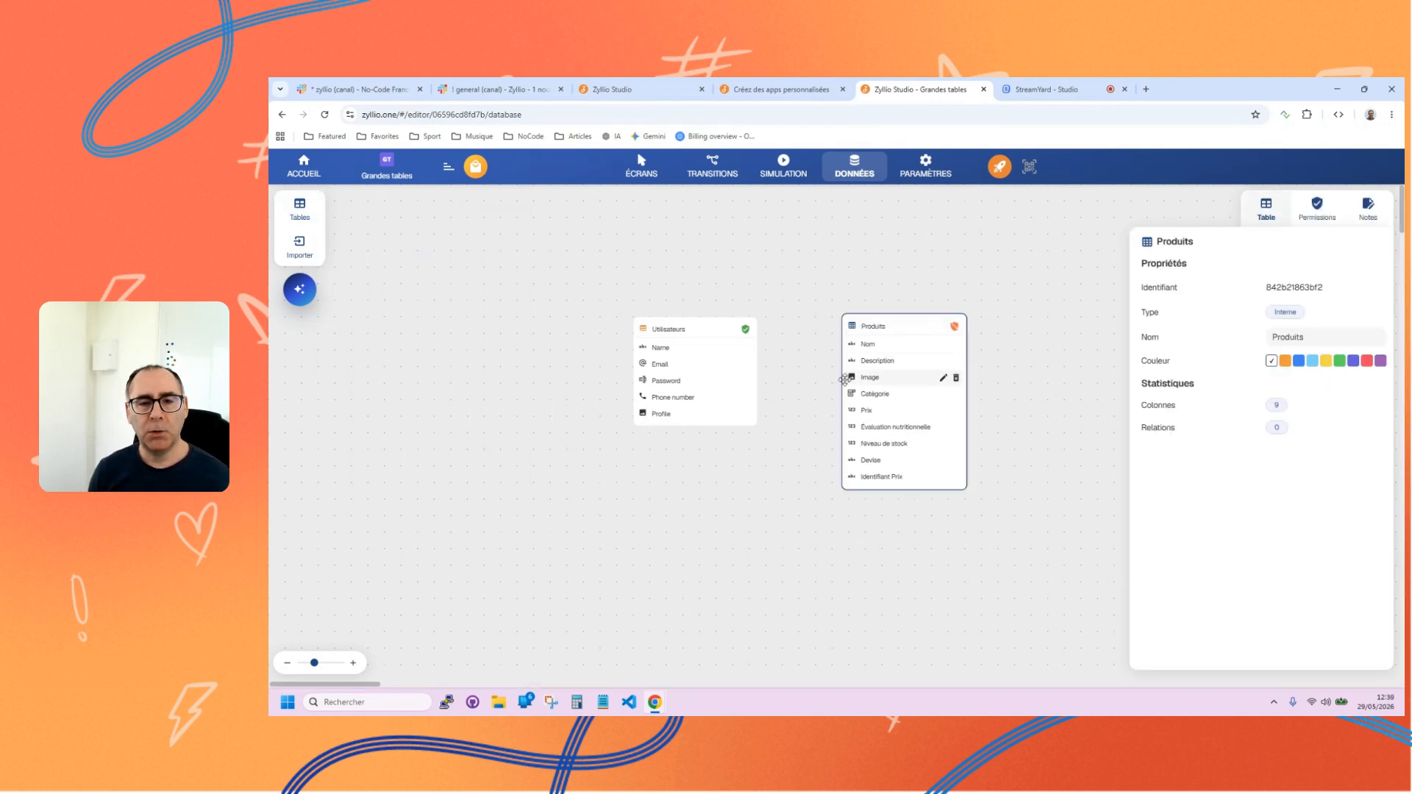
{"action": "left_click", "coordinate": [800, 427]}
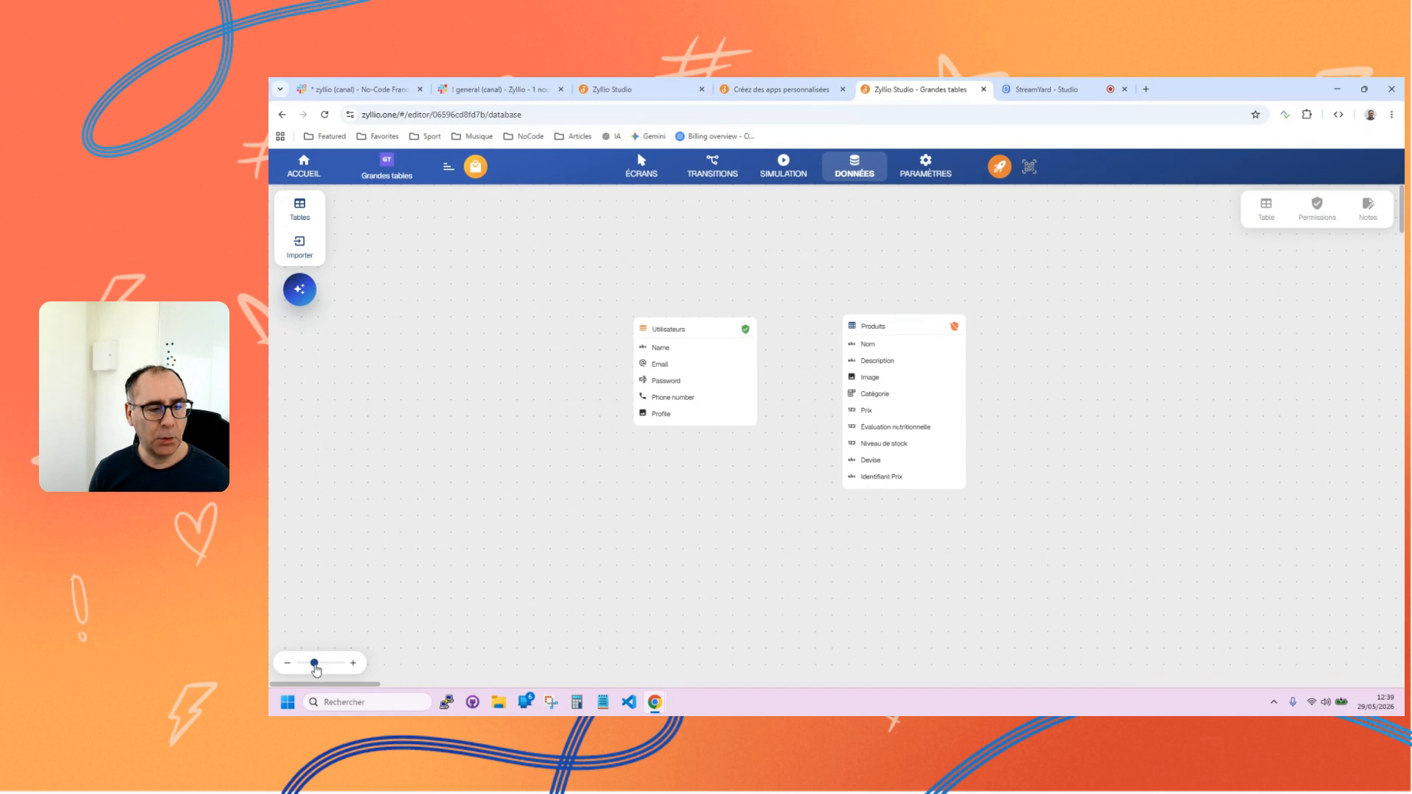
Examine the sample records stored in the Utilisateurs table and in the Produits table.
{"action": "left_click_drag", "start_coordinate": [314, 662], "coordinate": [322, 663]}
{"action": "scroll", "coordinate": [853, 570], "scroll_direction": "down", "scroll_amount": 1}
{"action": "left_click_drag", "start_coordinate": [815, 561], "coordinate": [547, 560]}
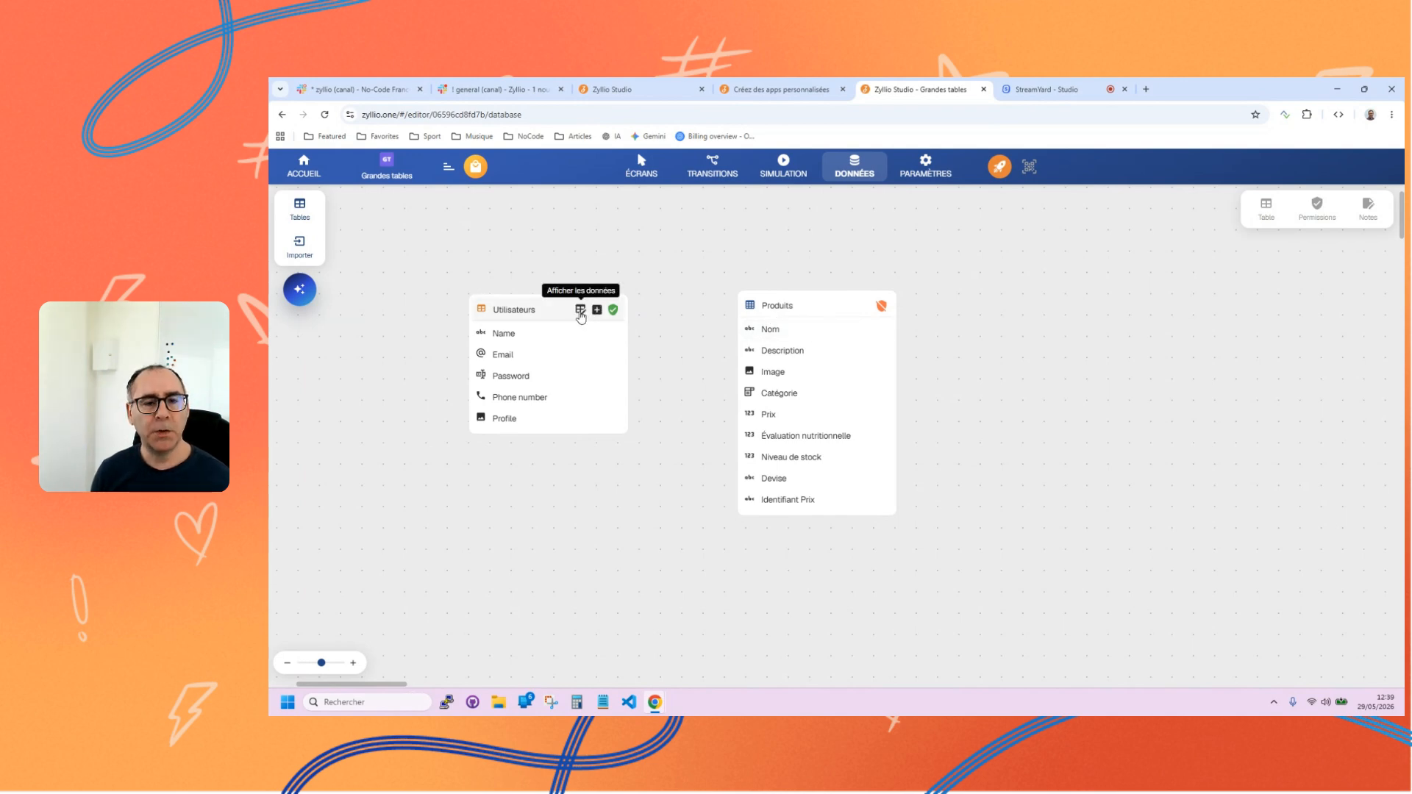
{"action": "left_click", "coordinate": [580, 311]}
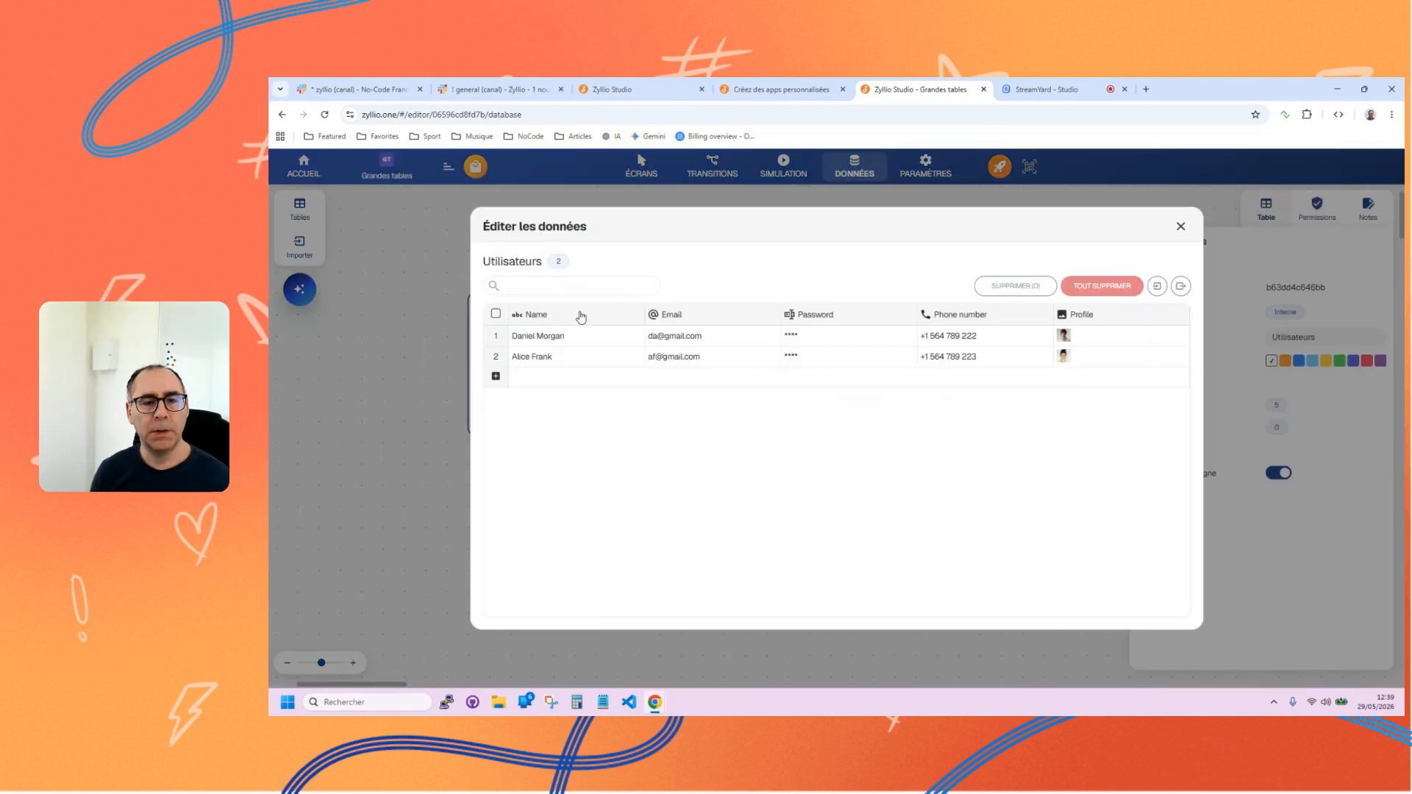
{"action": "left_click", "coordinate": [1181, 227]}
{"action": "left_click", "coordinate": [848, 312]}
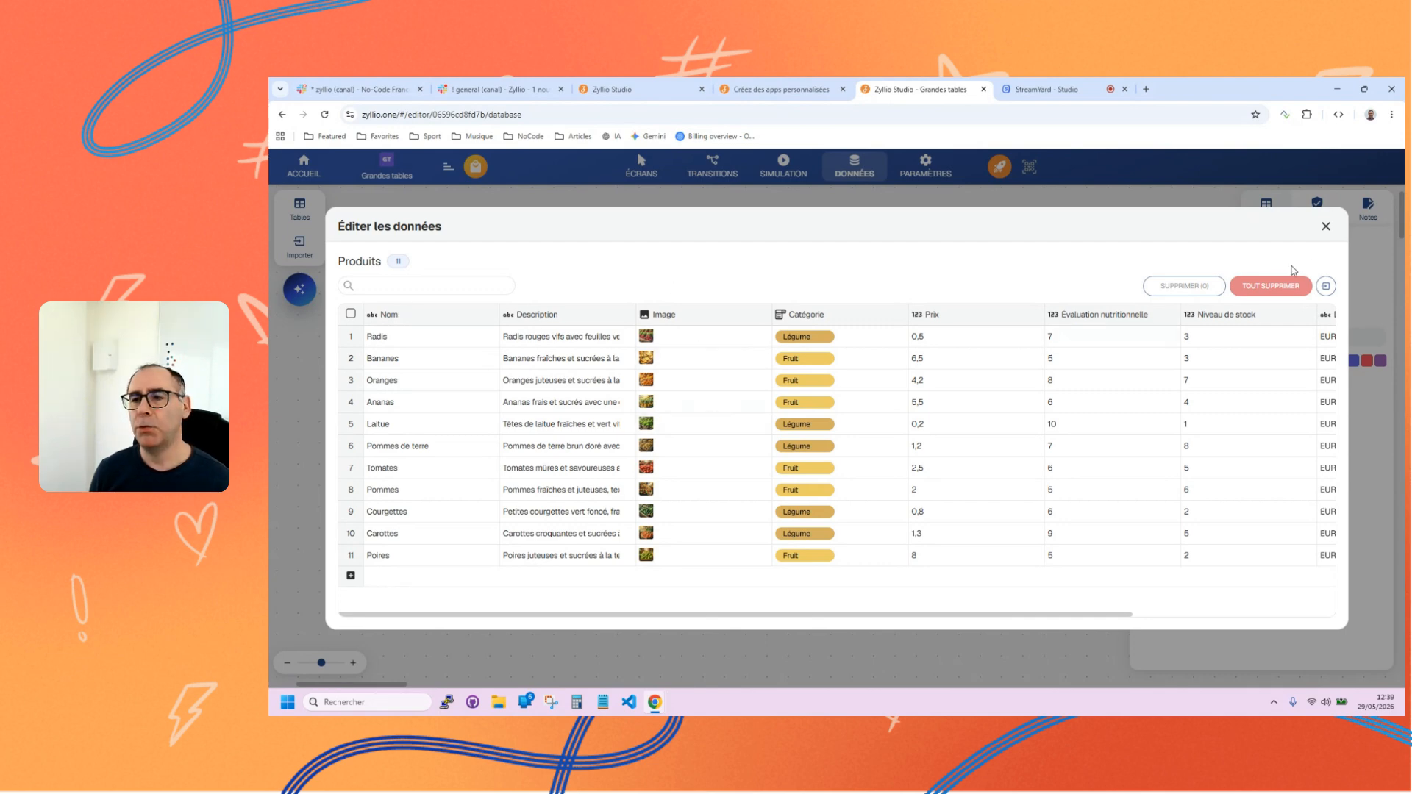
{"action": "left_click", "coordinate": [1327, 228]}
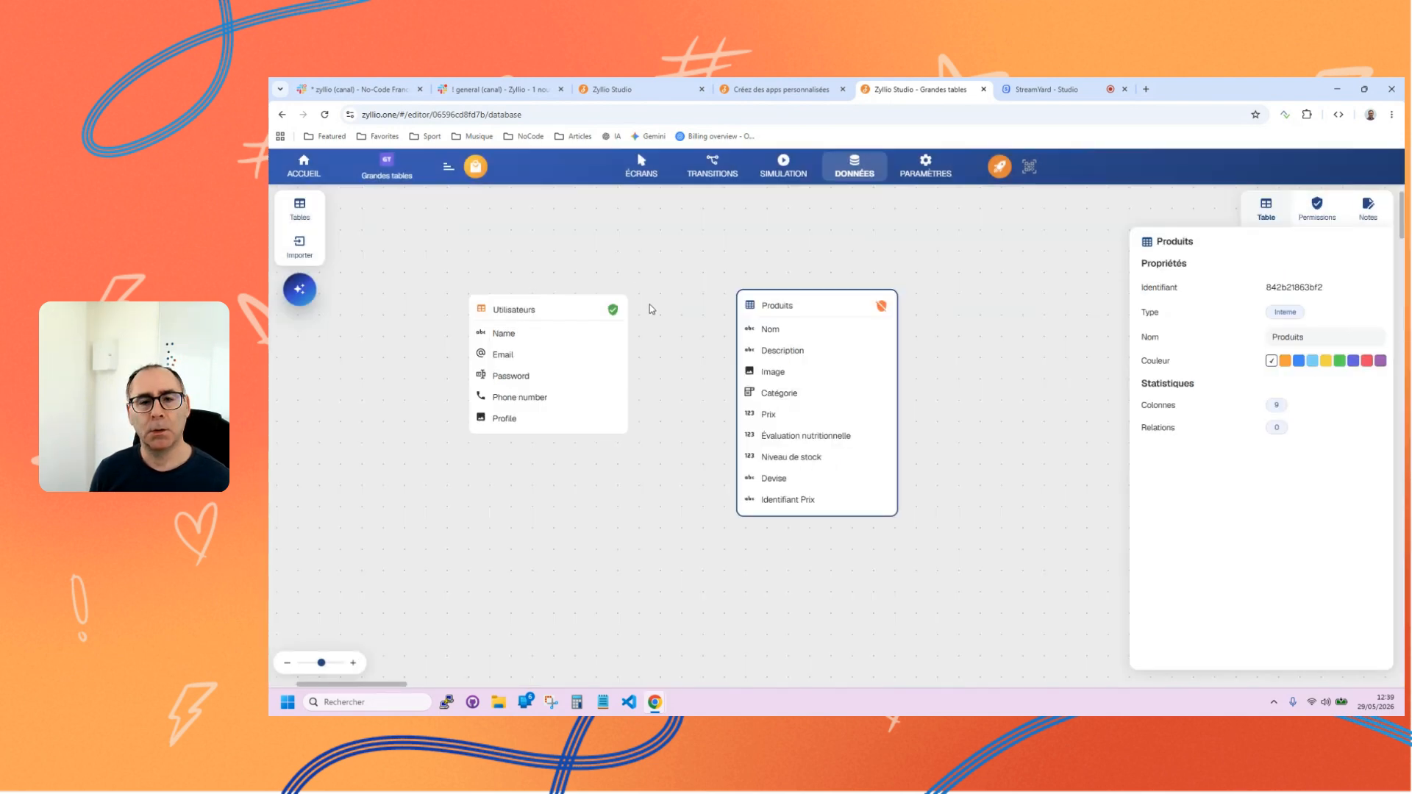
Delete the Produits table from the data model and confirm its removal.
{"action": "left_click_drag", "start_coordinate": [746, 300], "coordinate": [730, 305]}
{"action": "key", "text": "Delete"}
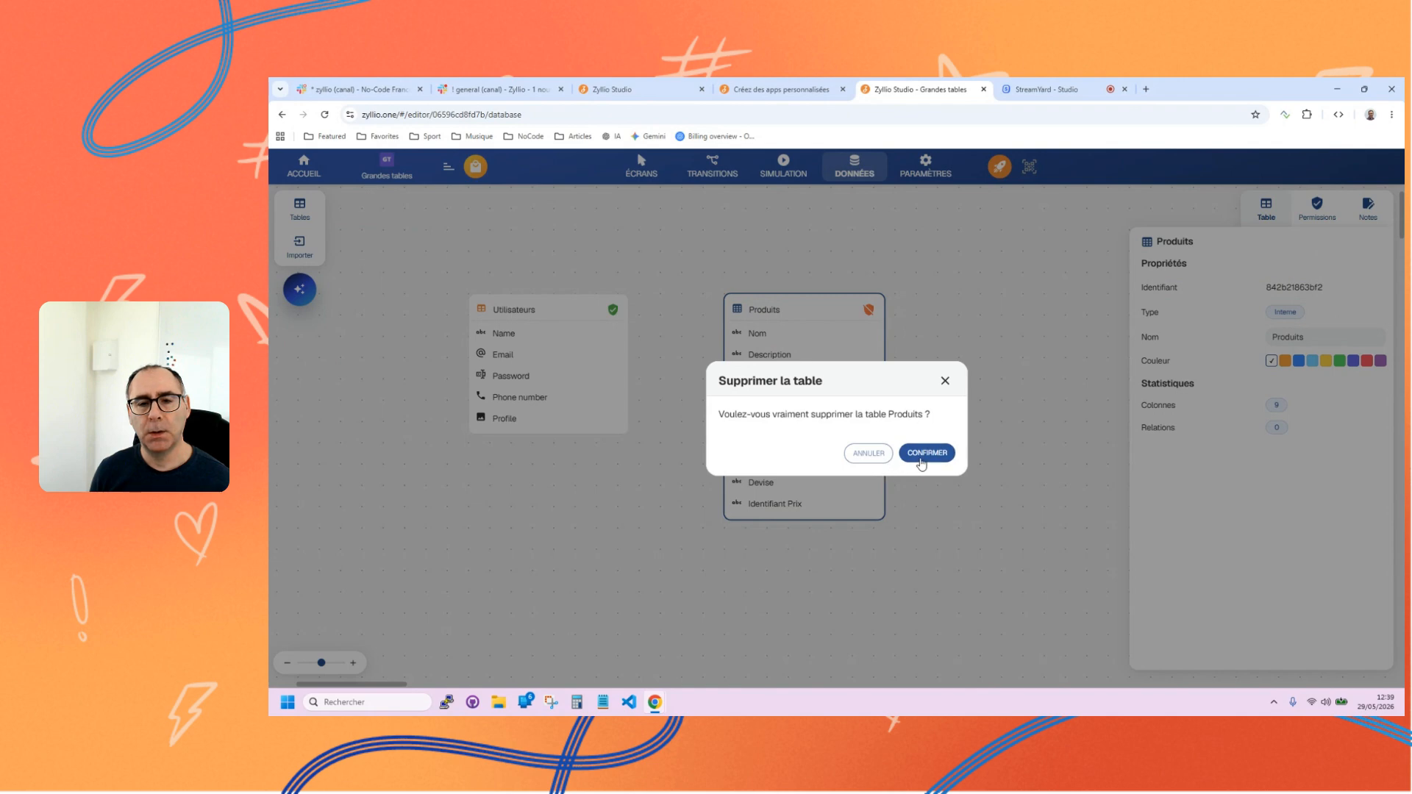
{"action": "left_click", "coordinate": [921, 459]}
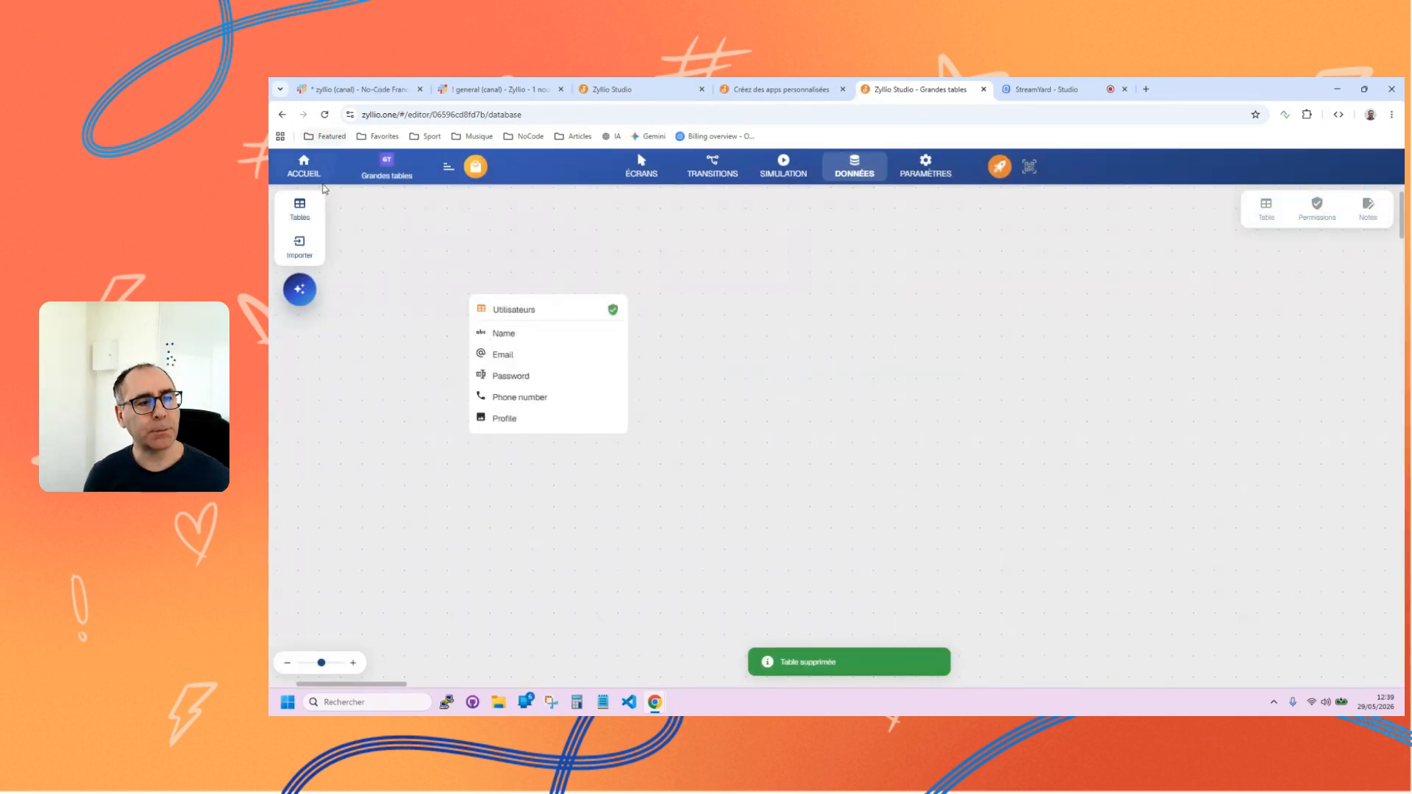
Import the CSV file Historique commandes.csv from the BigTables folder as a Grande table.
{"action": "left_click", "coordinate": [306, 246]}
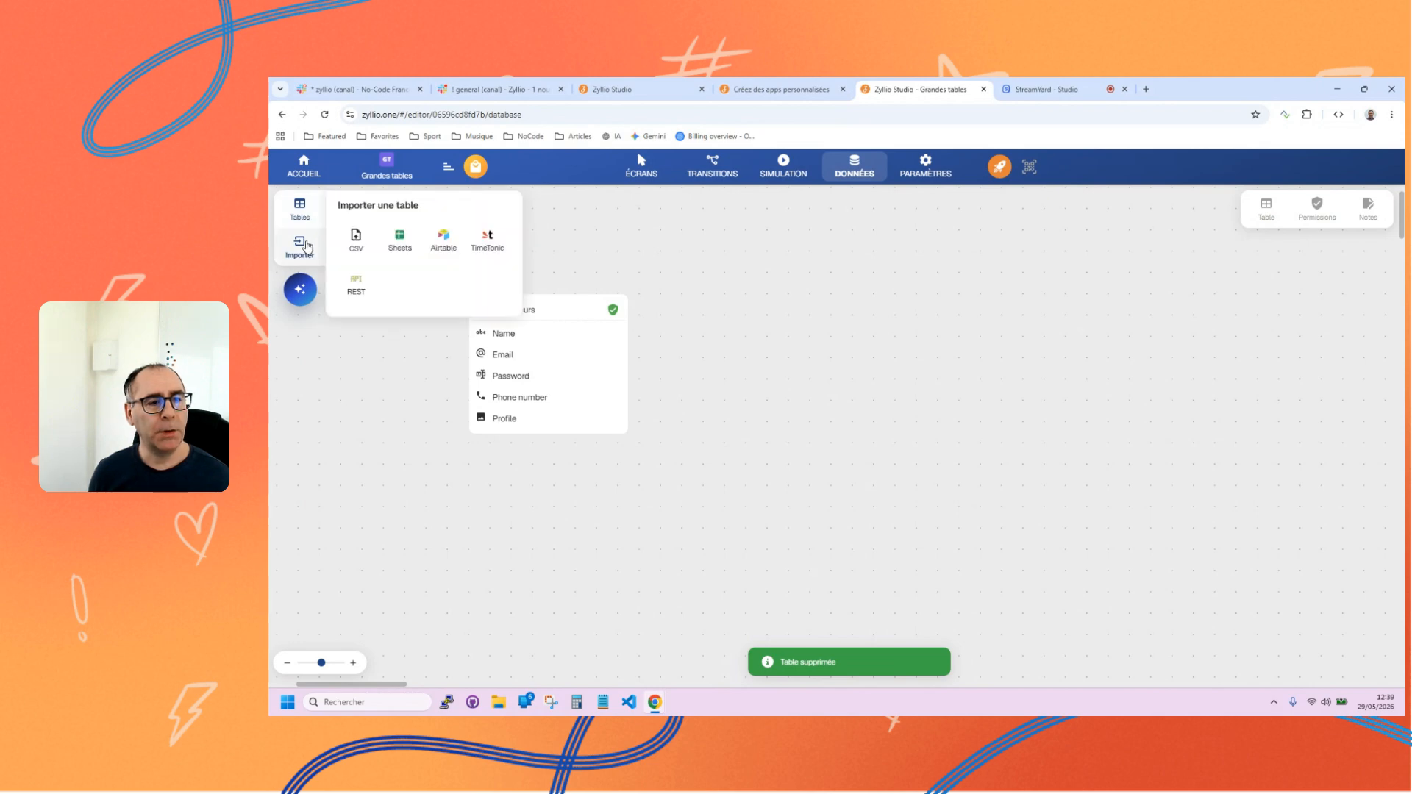
{"action": "left_click", "coordinate": [349, 241]}
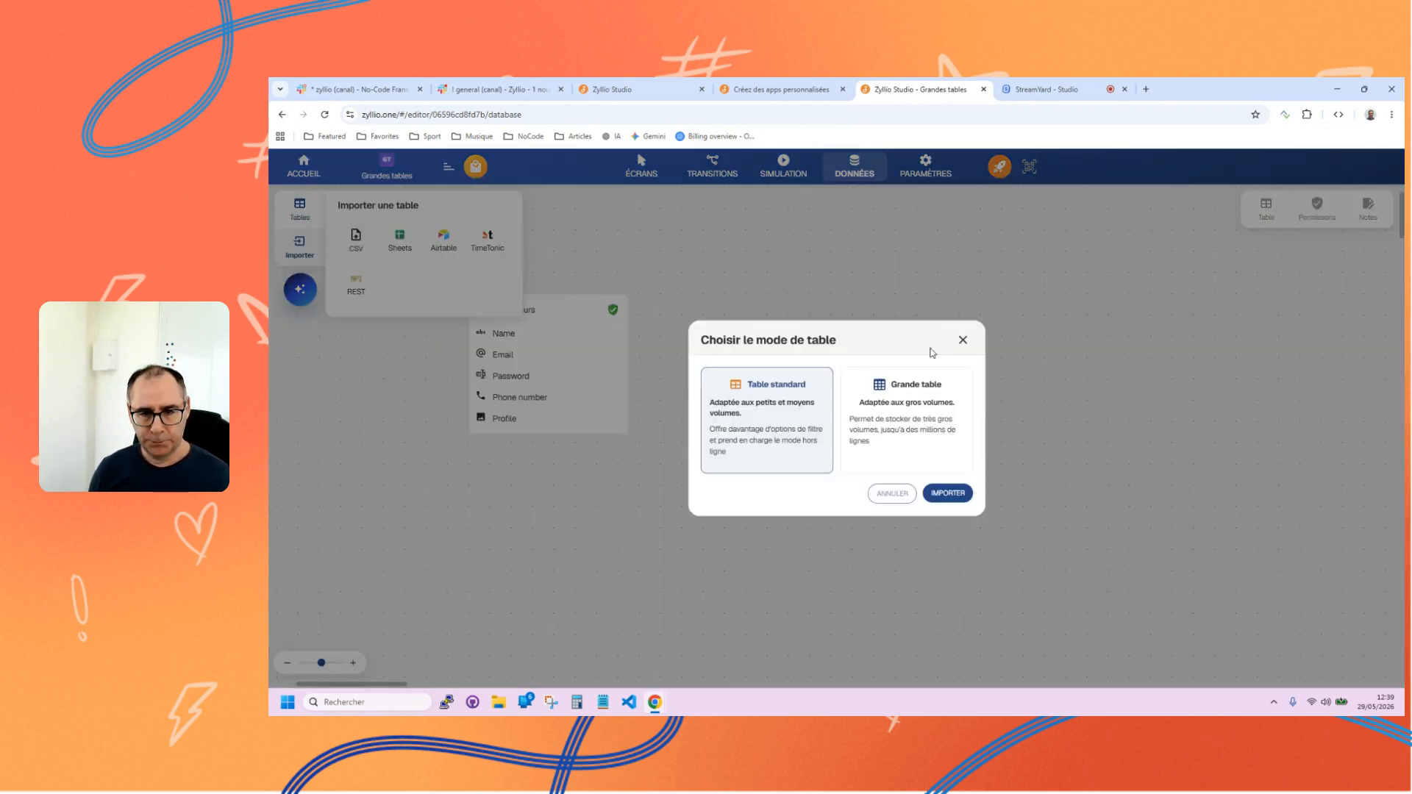
{"action": "left_click", "coordinate": [902, 428]}
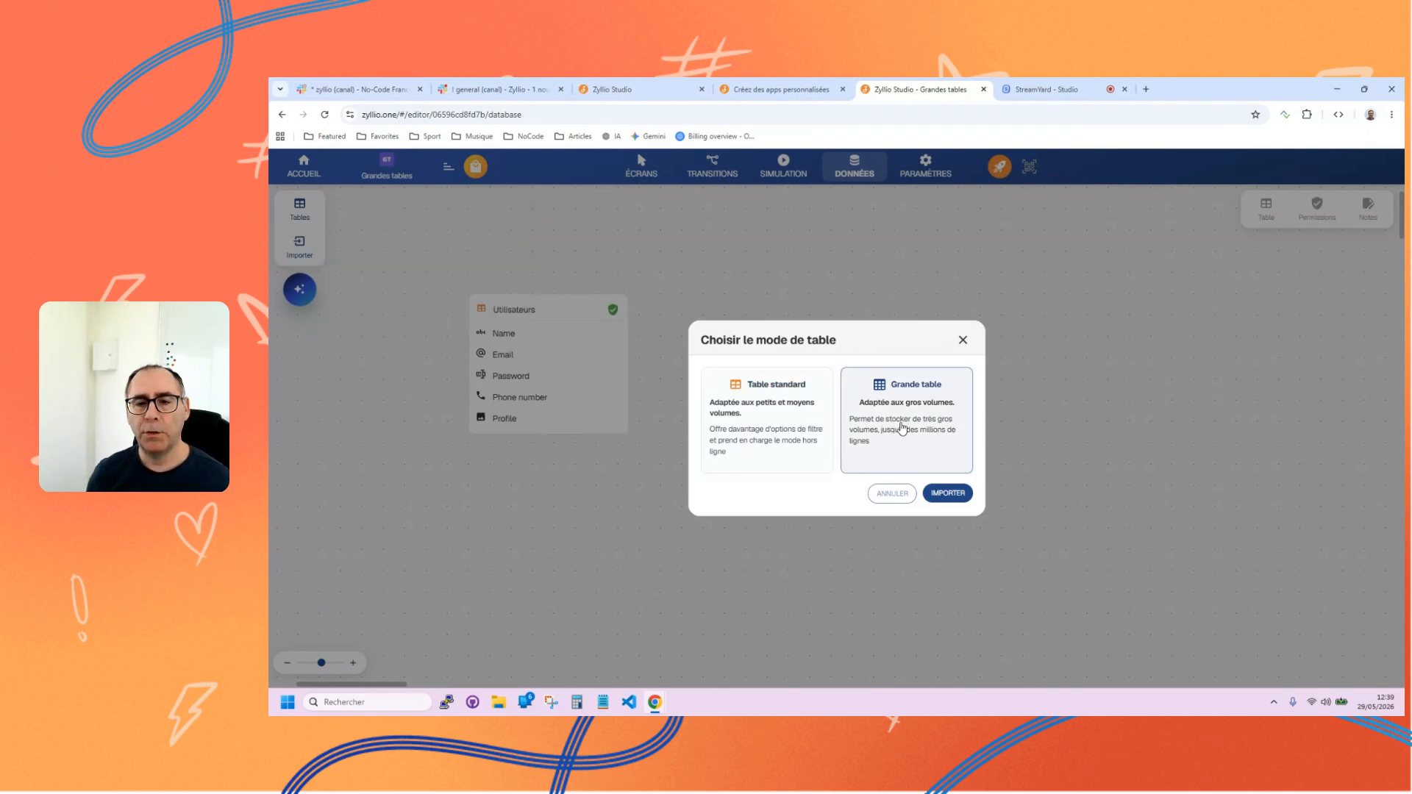
{"action": "left_click", "coordinate": [947, 494]}
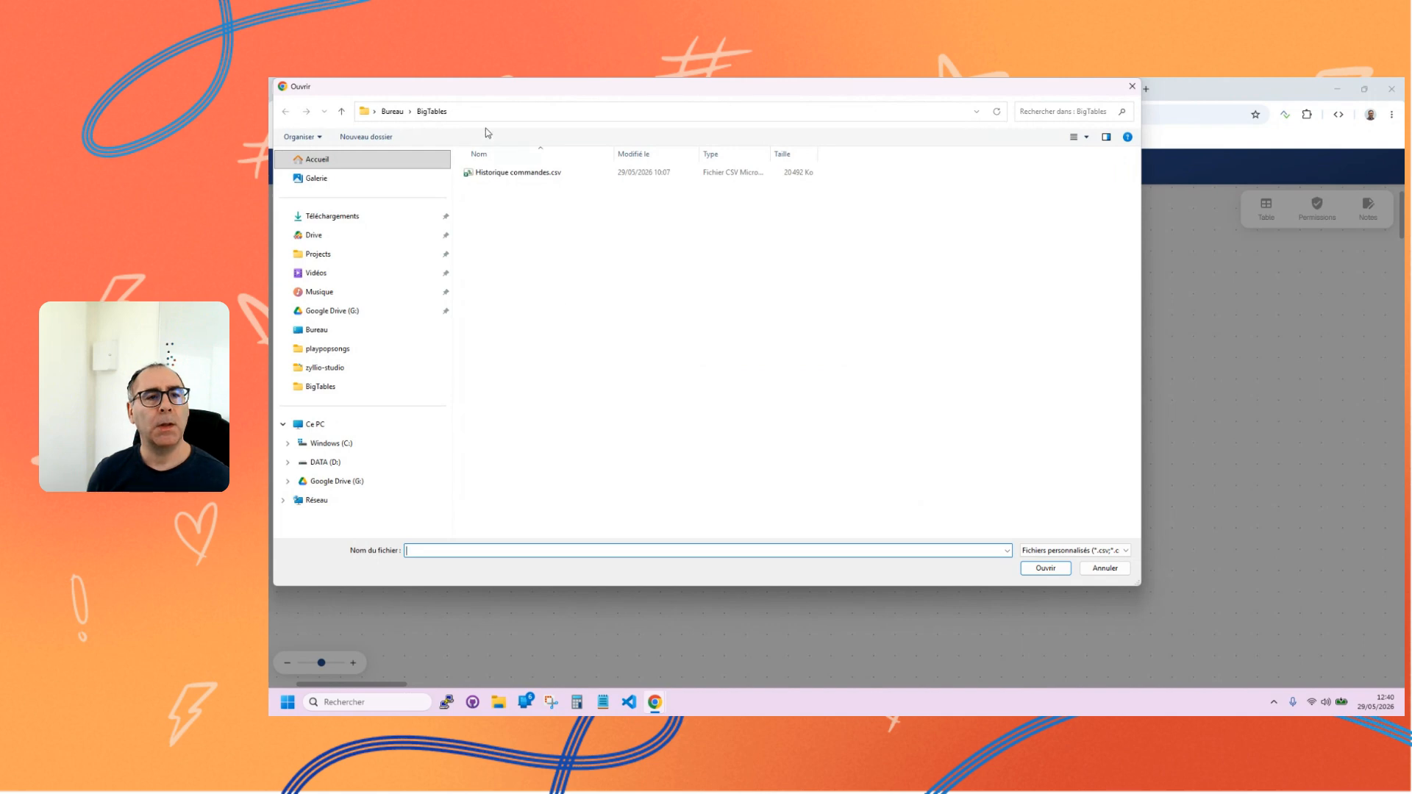
{"action": "left_click", "coordinate": [494, 176]}
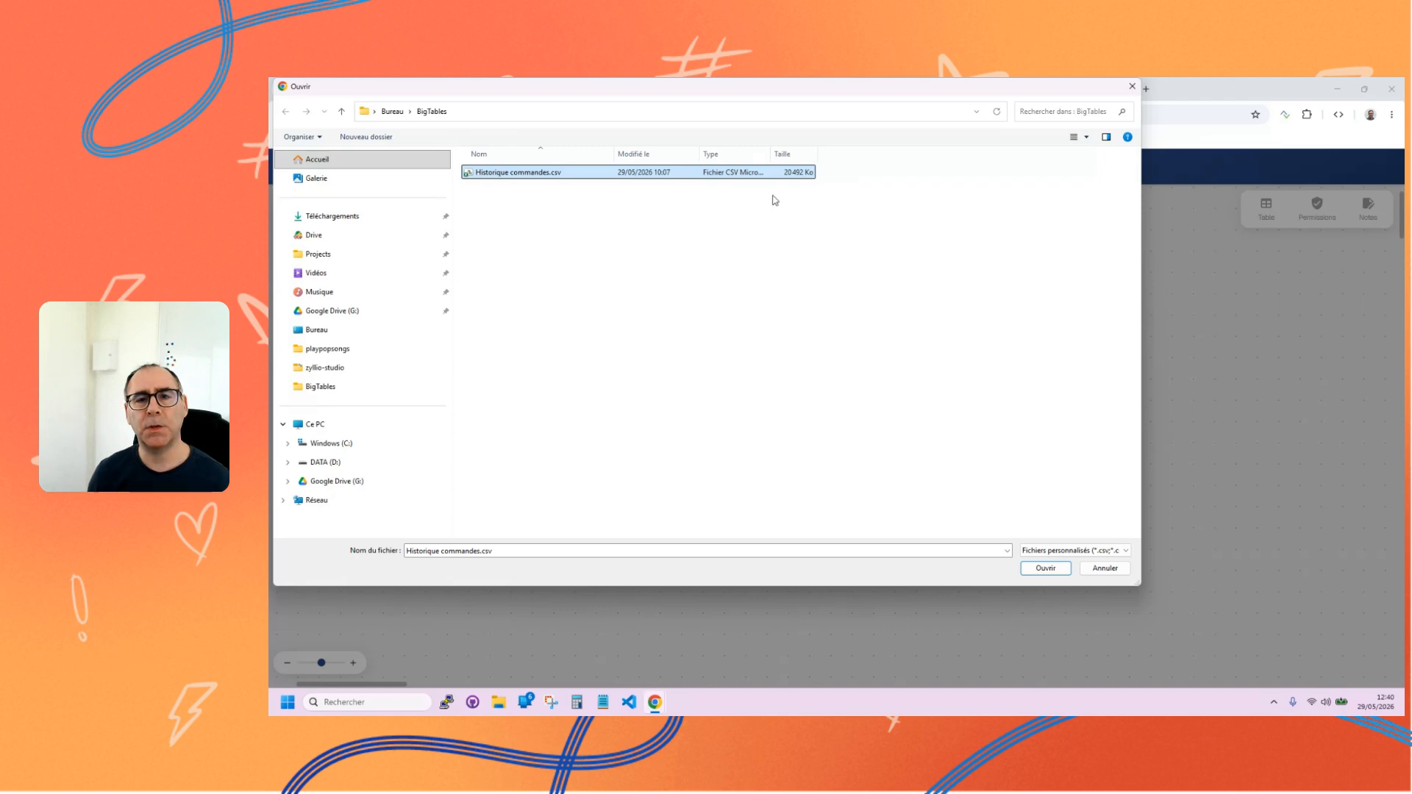
{"action": "left_click", "coordinate": [1040, 572]}
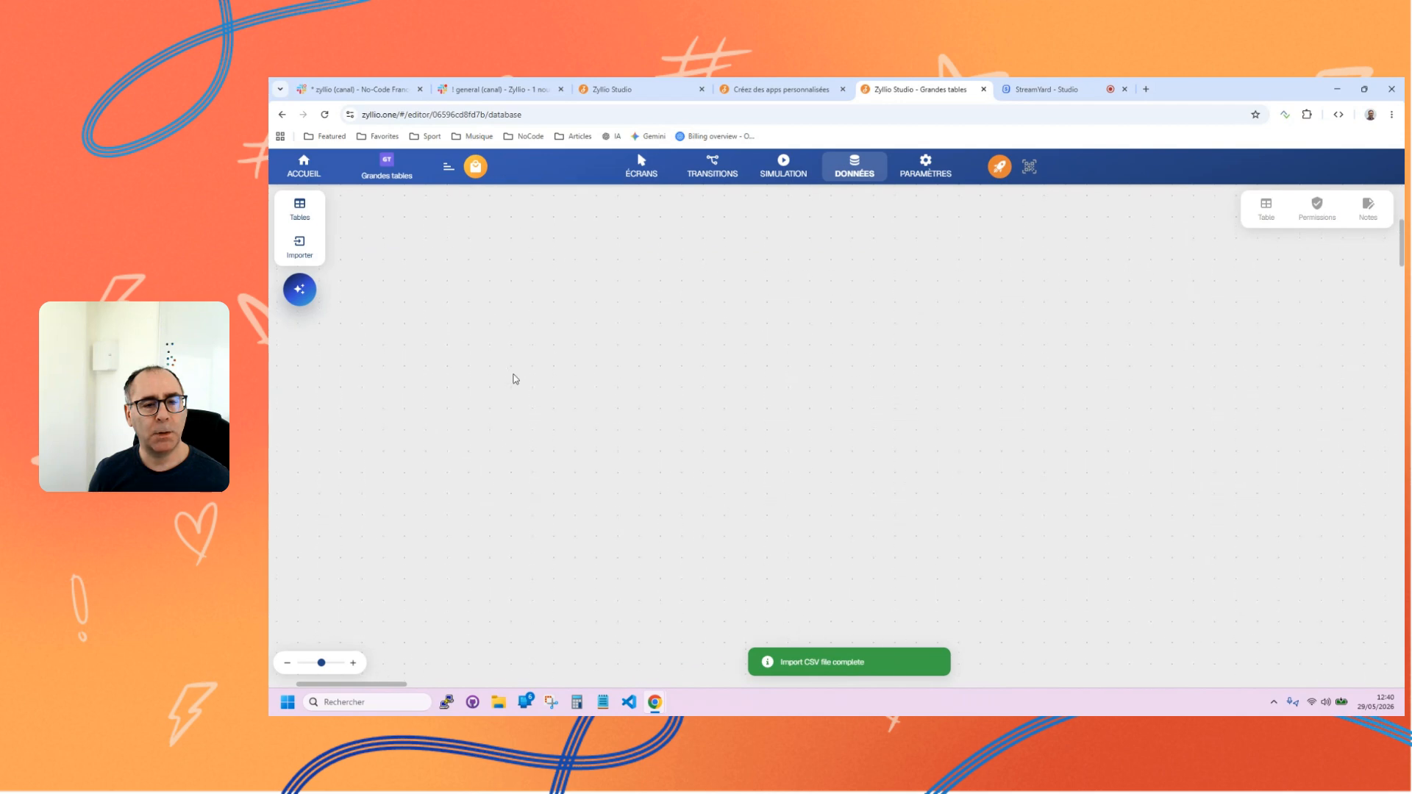
Find the imported Historique commandes table in the data model and arrange it beside the Utilisateurs table with a clear gap between them.
{"action": "scroll", "coordinate": [551, 390], "scroll_direction": "down", "scroll_amount": 5}
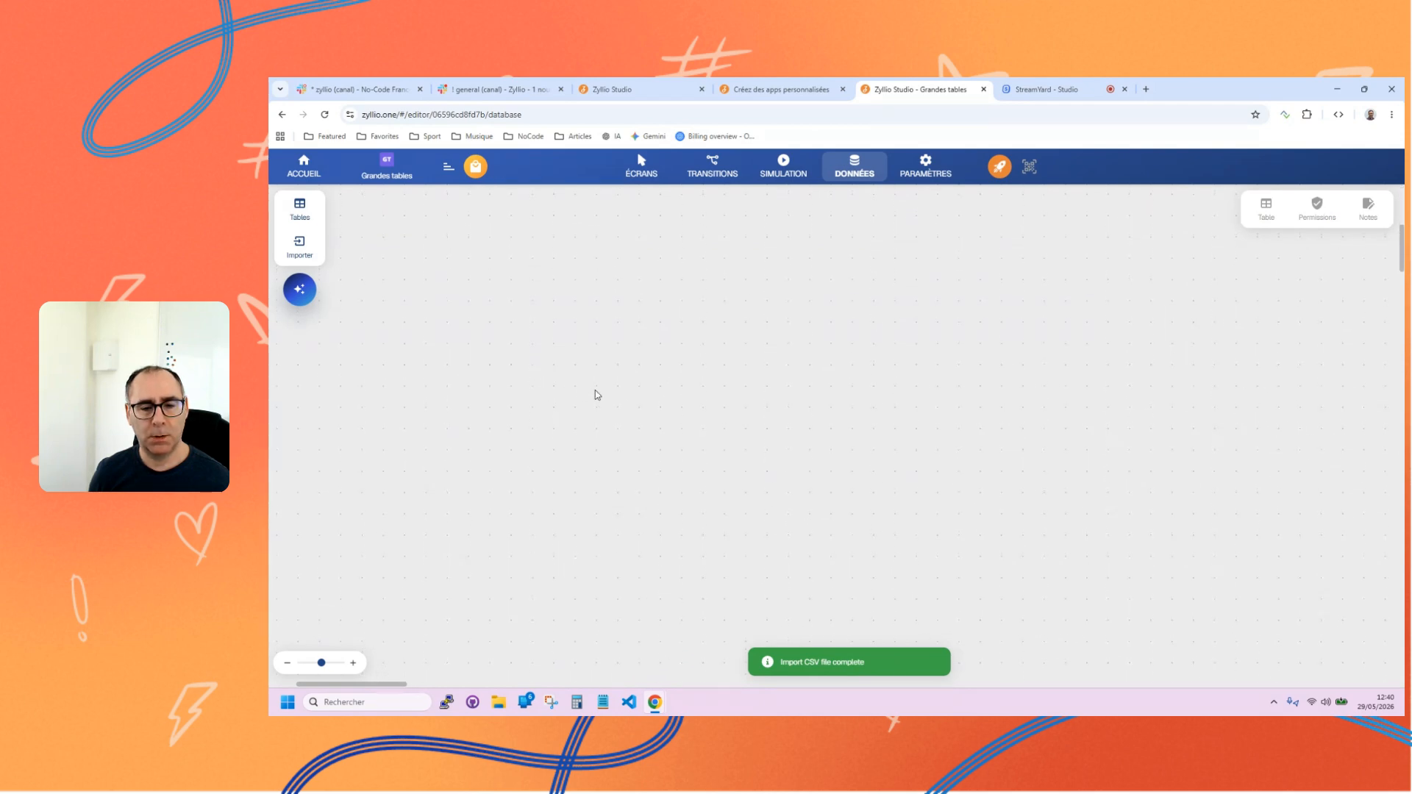
{"action": "scroll", "coordinate": [597, 391], "scroll_direction": "up", "scroll_amount": 4}
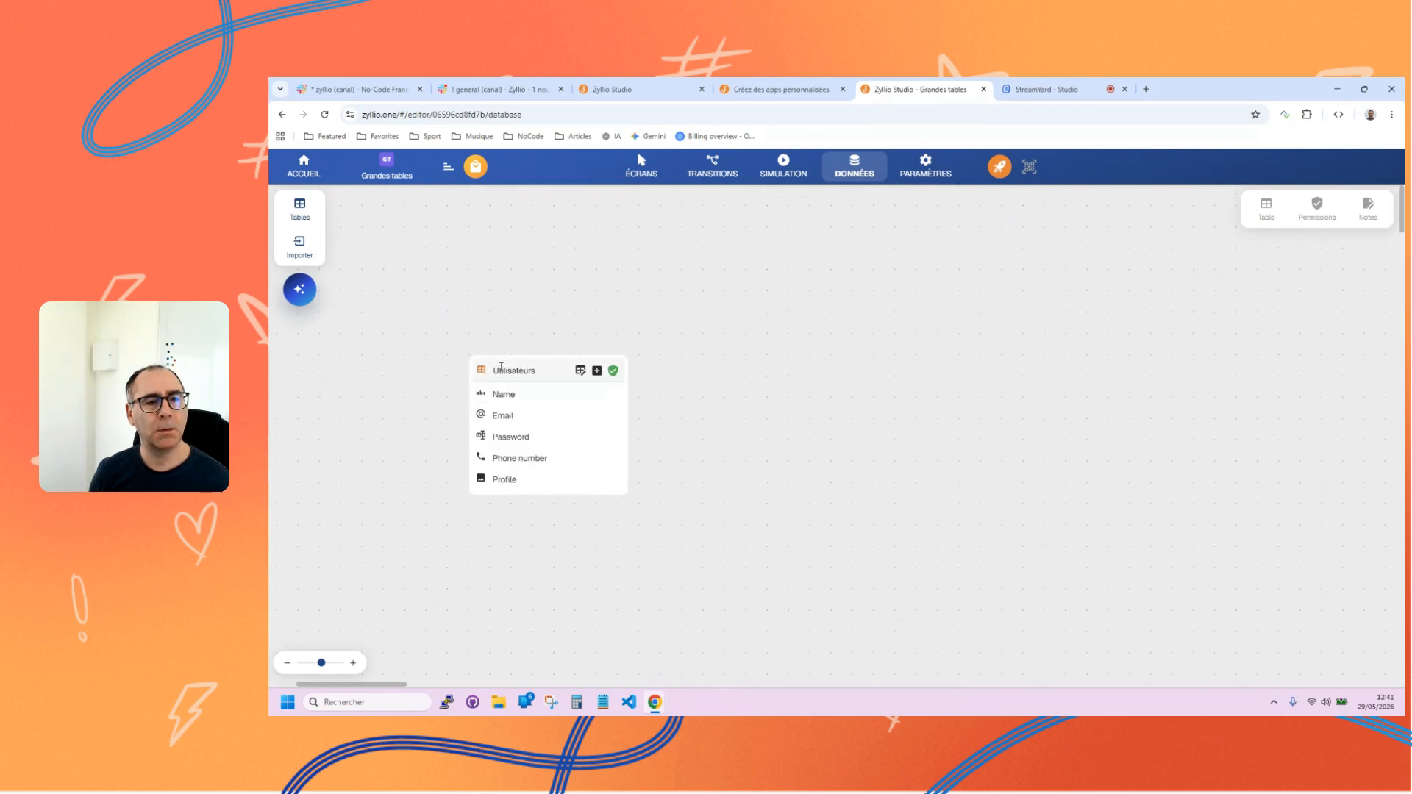
{"action": "left_click_drag", "start_coordinate": [498, 370], "coordinate": [470, 351]}
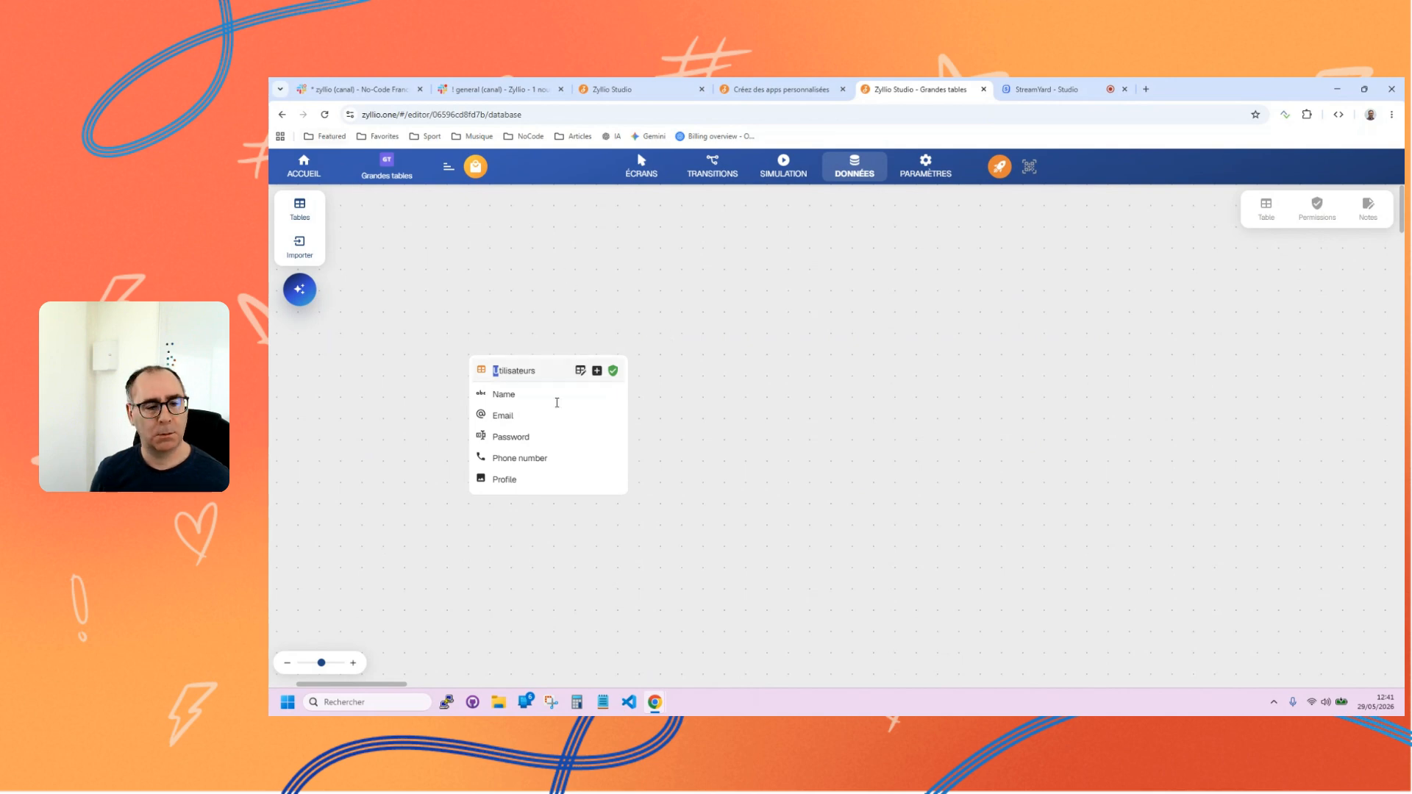
{"action": "left_click_drag", "start_coordinate": [373, 685], "coordinate": [271, 693]}
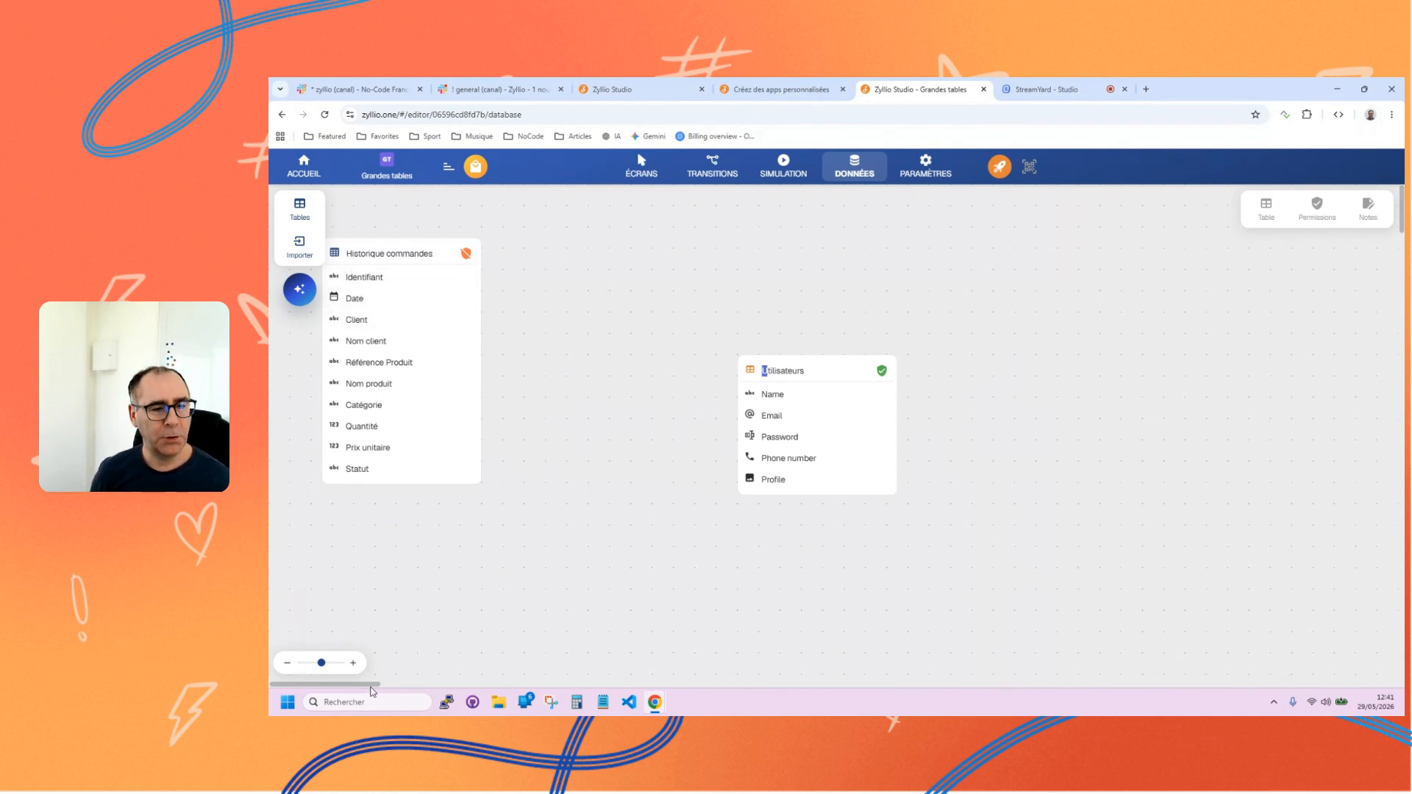
{"action": "mouse_move", "coordinate": [371, 687]}
{"action": "left_mouse_down"}
{"action": "mouse_move", "coordinate": [409, 691]}
{"action": "mouse_move", "coordinate": [355, 689]}
{"action": "left_mouse_up"}
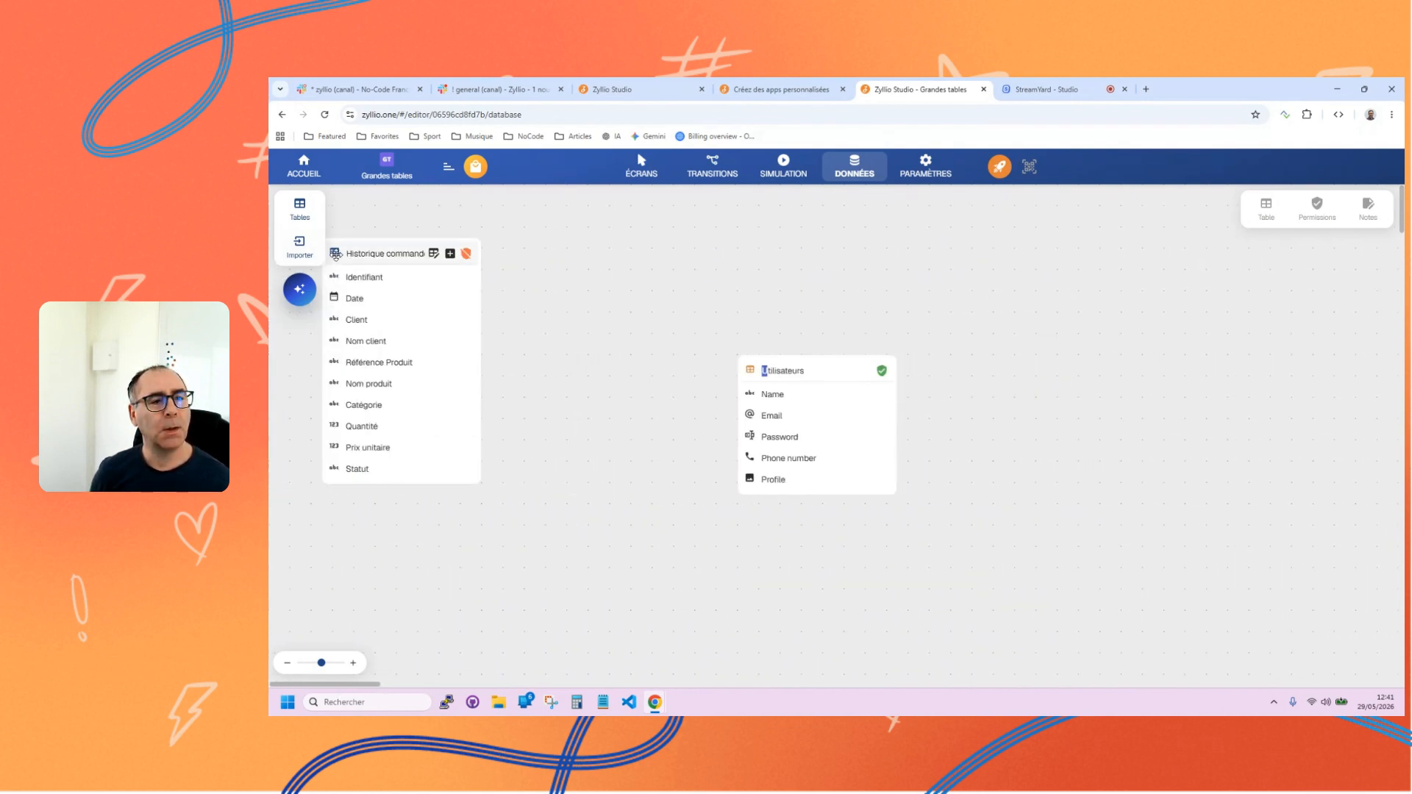
{"action": "left_click_drag", "start_coordinate": [336, 255], "coordinate": [579, 264]}
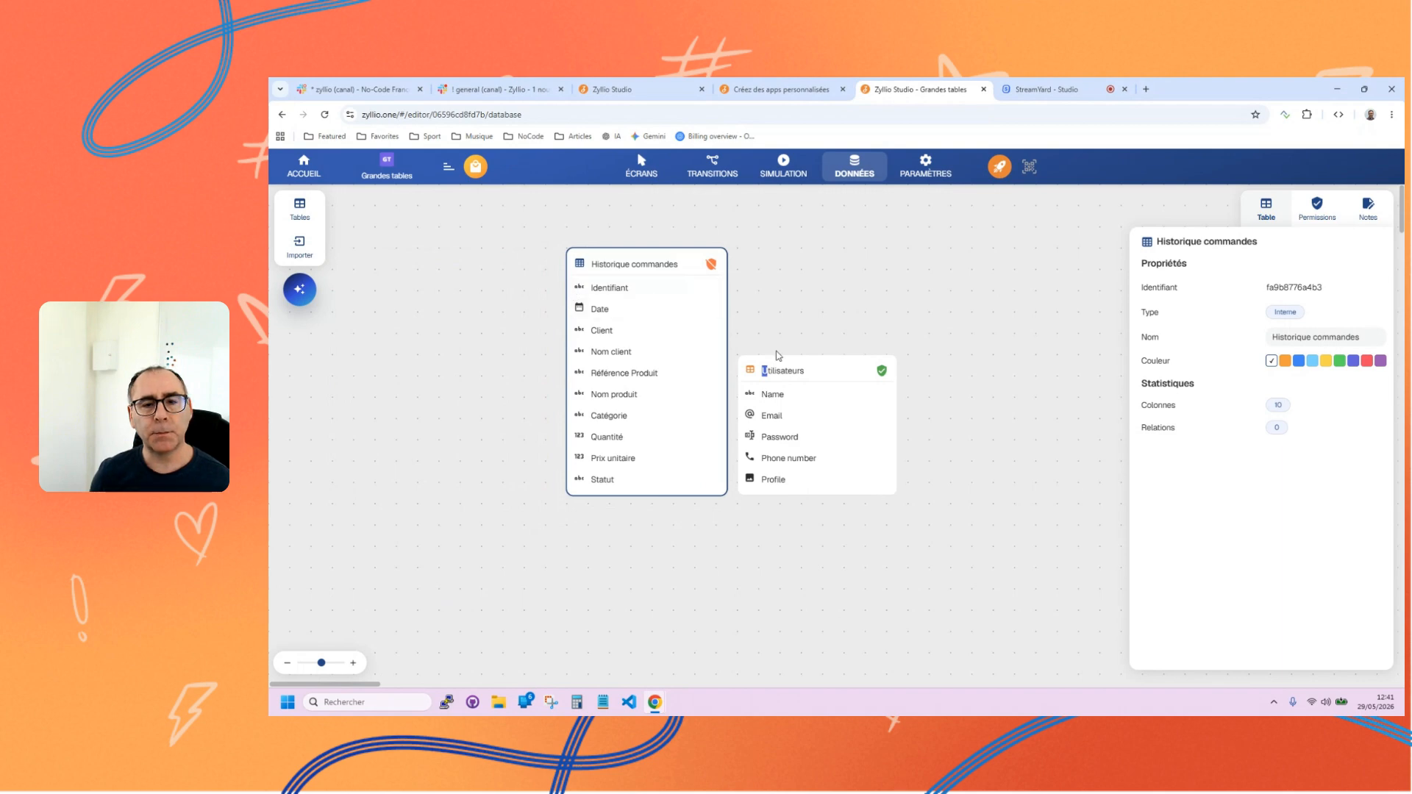
{"action": "left_click_drag", "start_coordinate": [777, 369], "coordinate": [888, 368]}
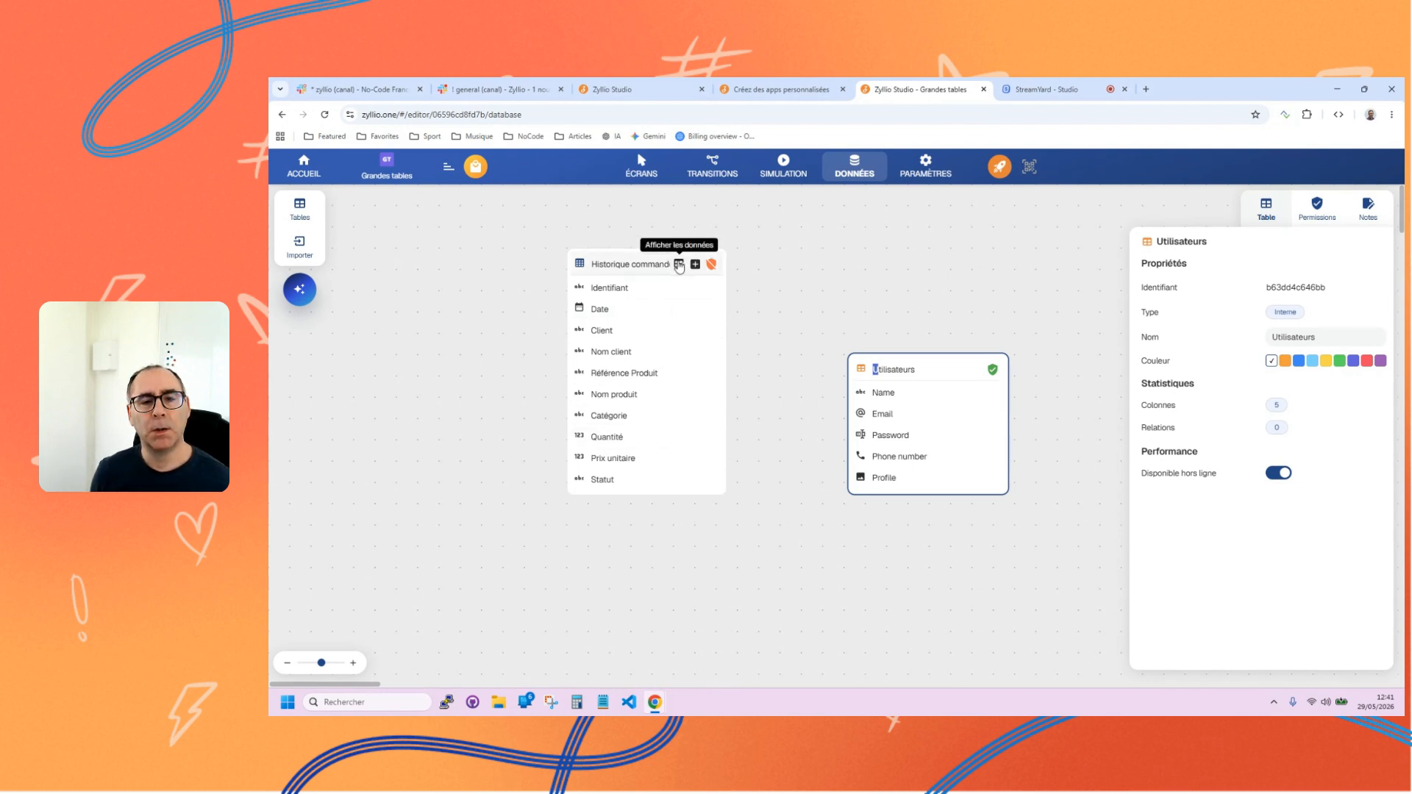
Display the data of the Historique commandes table and examine how its records load progressively and how many rows it holds.
{"action": "left_click", "coordinate": [676, 265]}
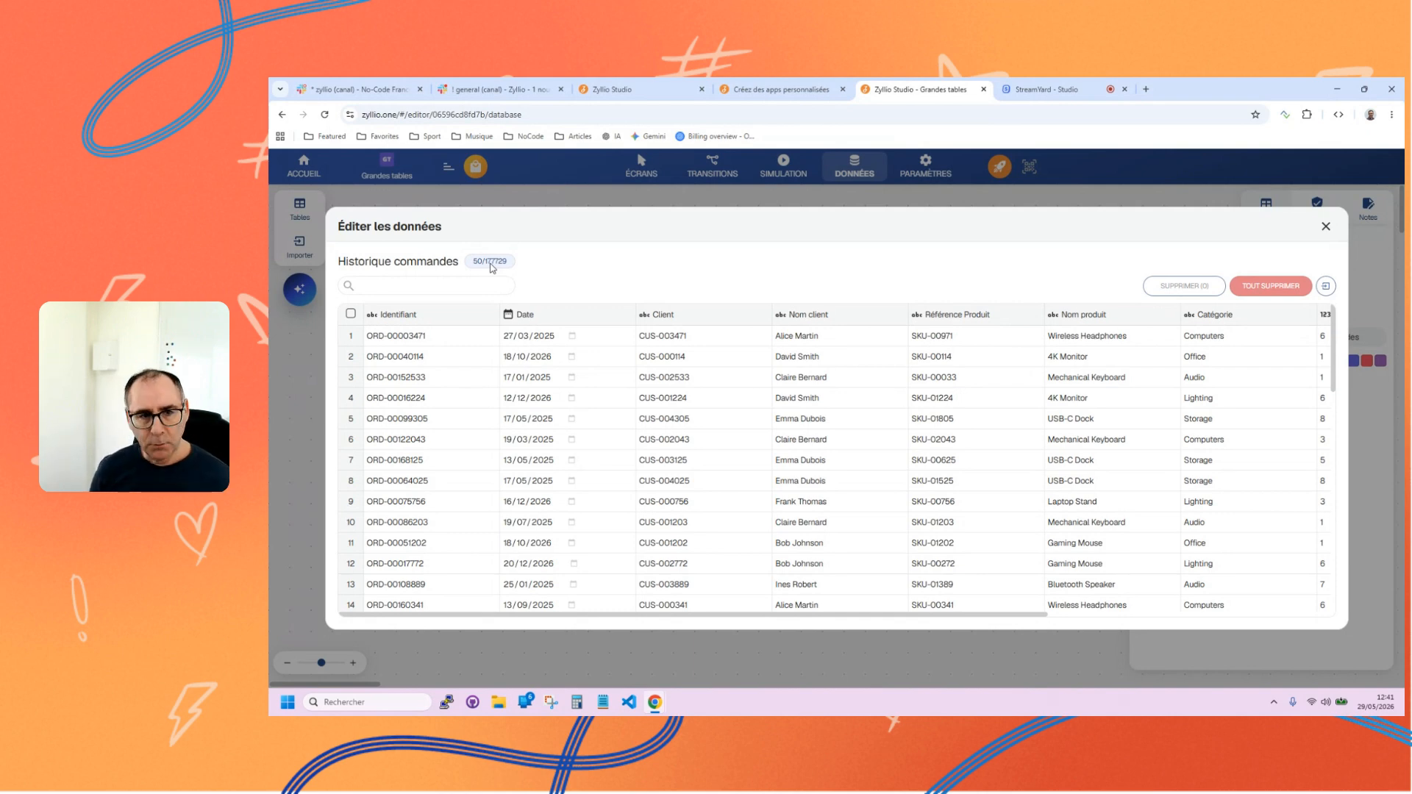
{"action": "scroll", "coordinate": [845, 419], "scroll_direction": "down", "scroll_amount": 5}
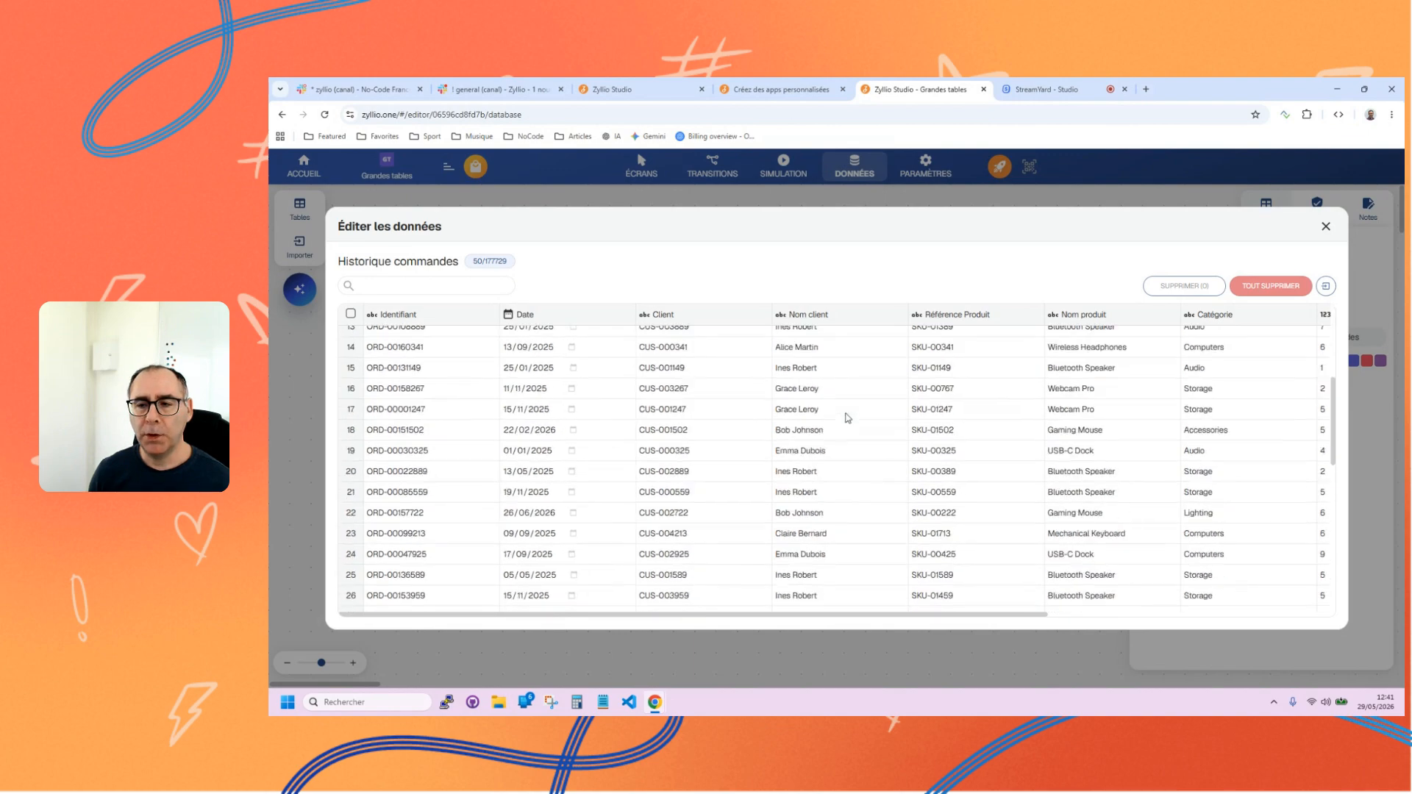
{"action": "scroll", "coordinate": [845, 415], "scroll_direction": "down", "scroll_amount": 12}
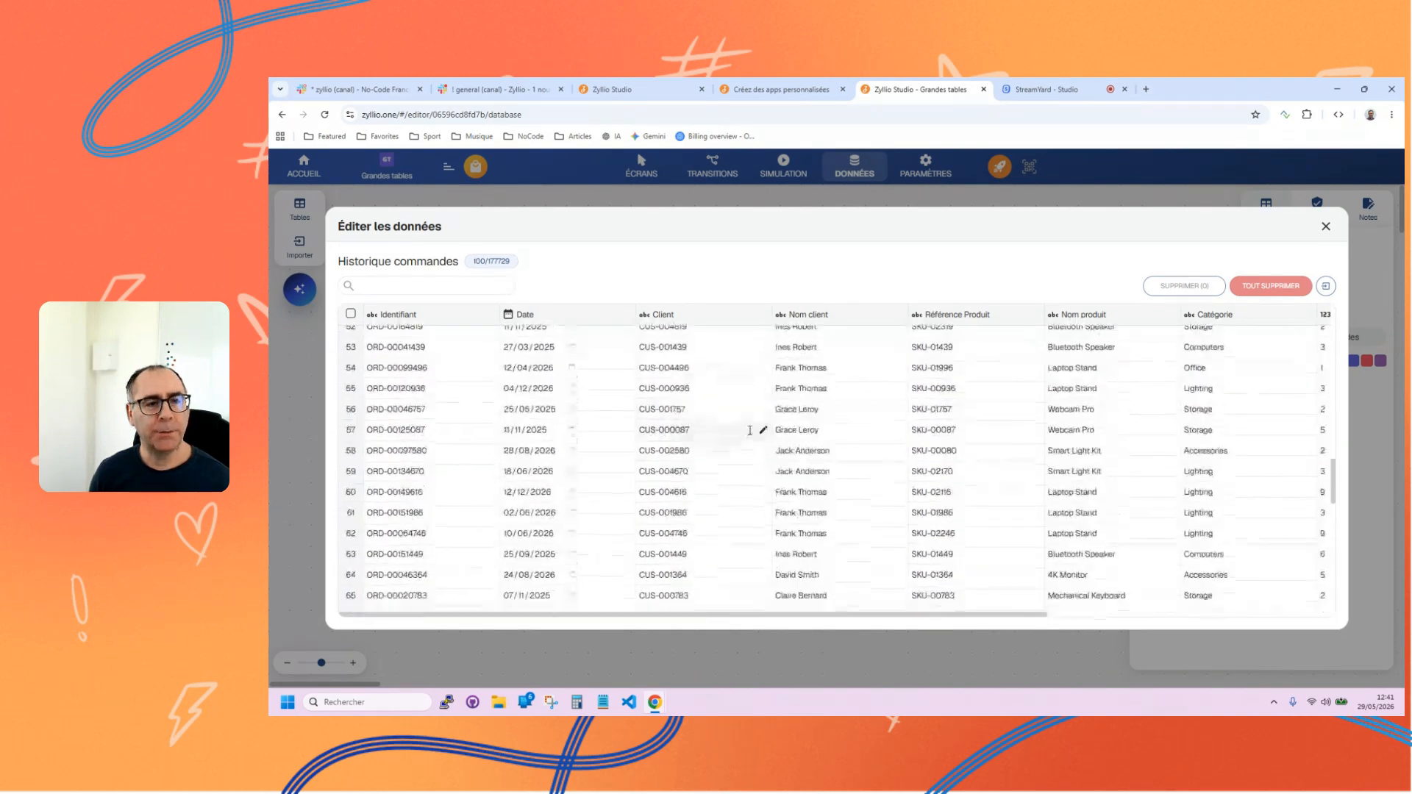
{"action": "scroll", "coordinate": [743, 437], "scroll_direction": "down", "scroll_amount": 5}
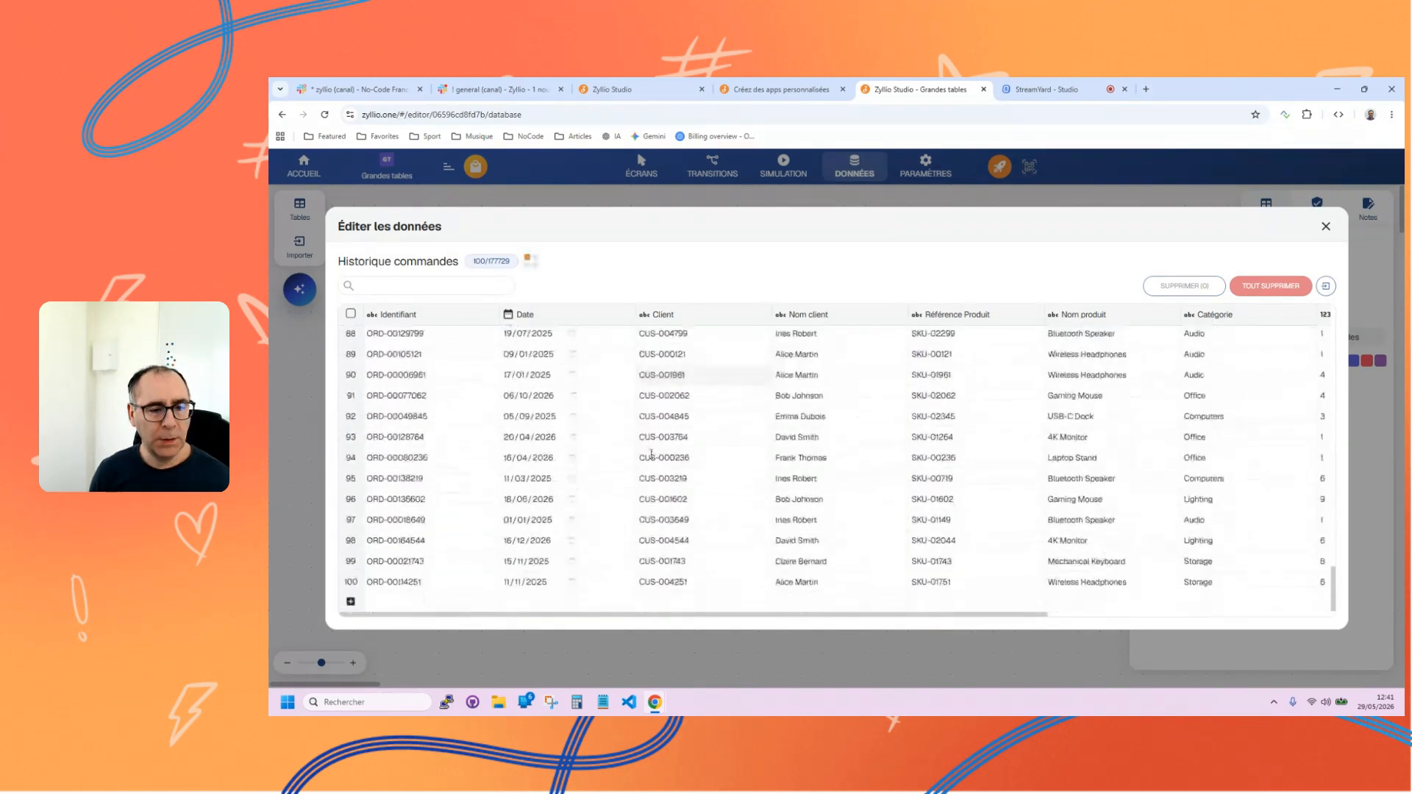
{"action": "scroll", "coordinate": [788, 413], "scroll_direction": "up", "scroll_amount": 15}
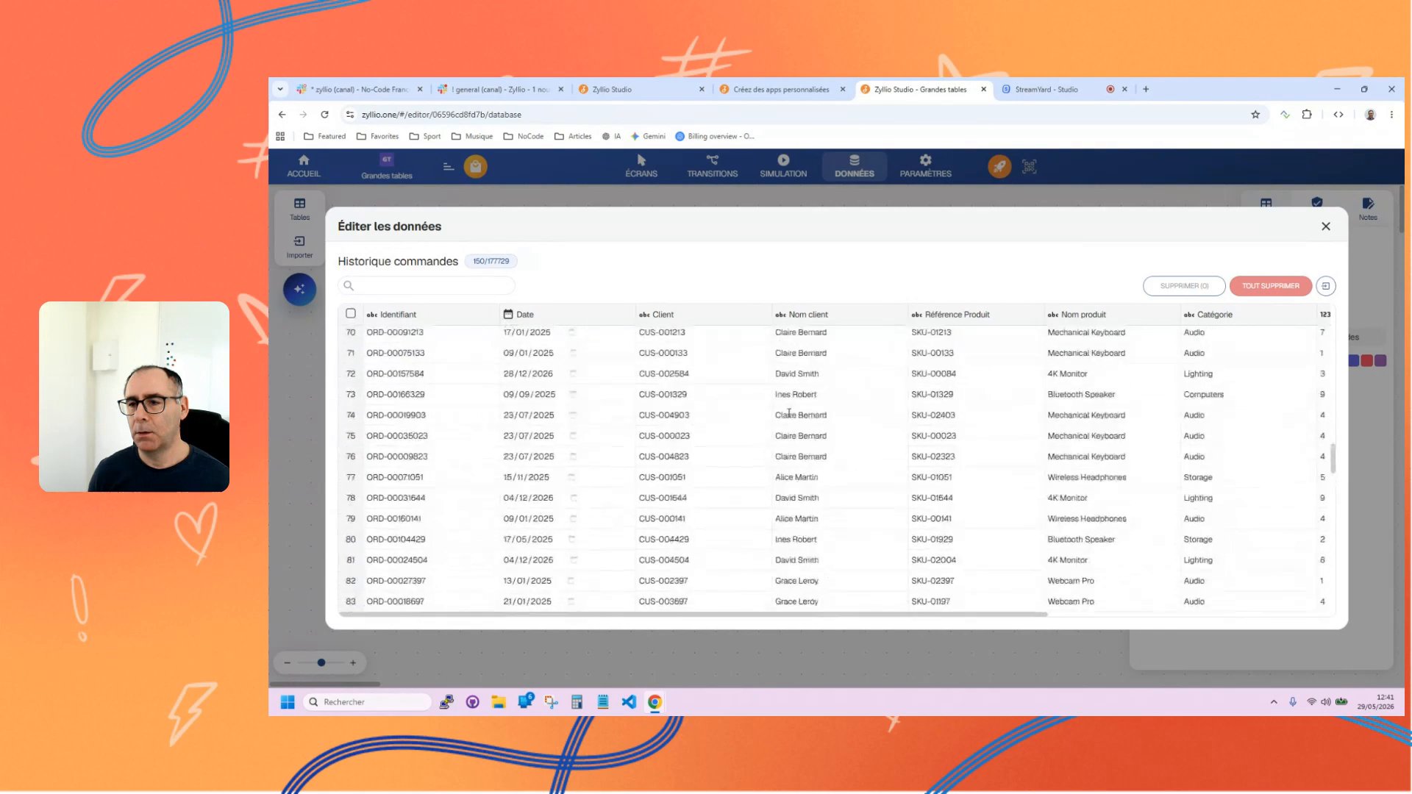
{"action": "scroll", "coordinate": [788, 413], "scroll_direction": "up", "scroll_amount": 7}
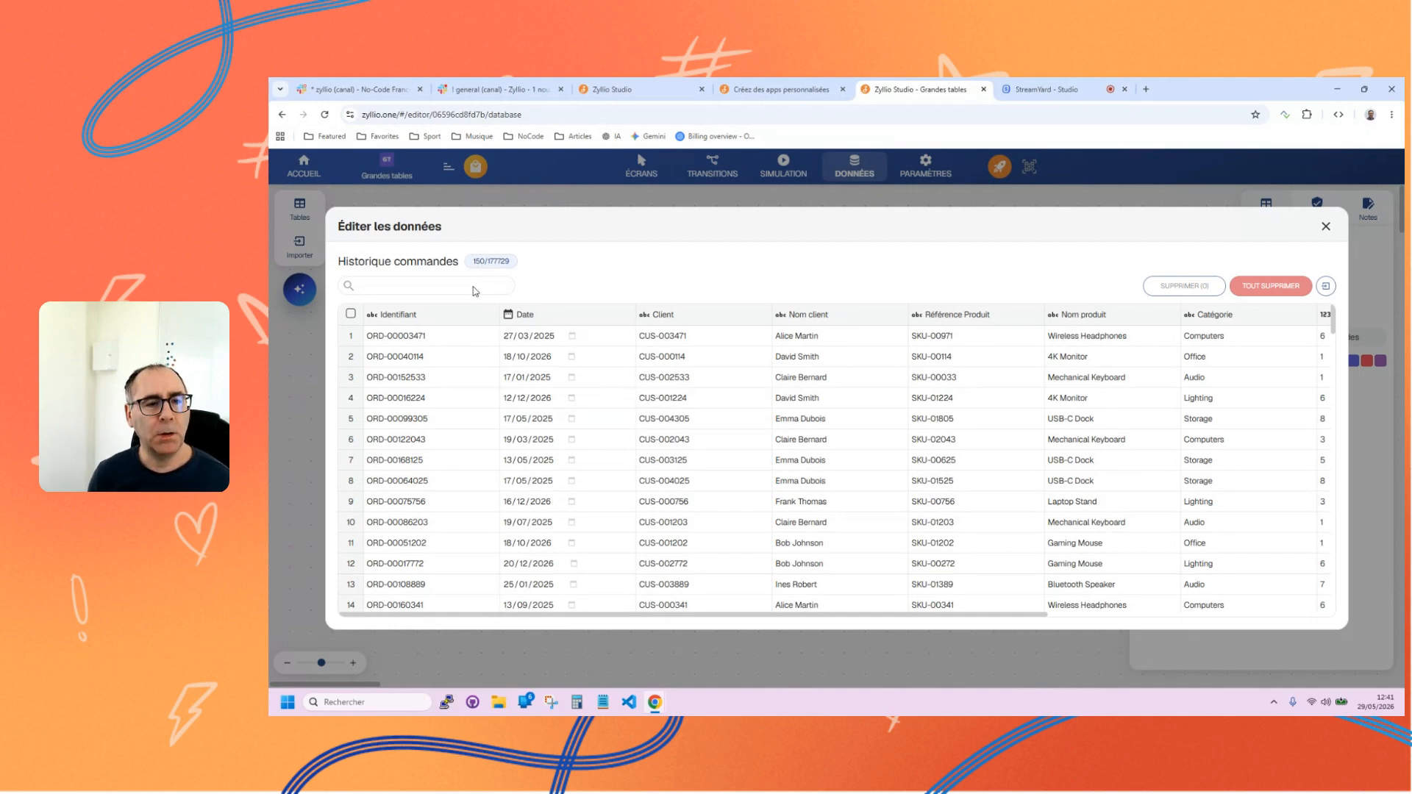
{"action": "scroll", "coordinate": [624, 478], "scroll_direction": "down", "scroll_amount": 10}
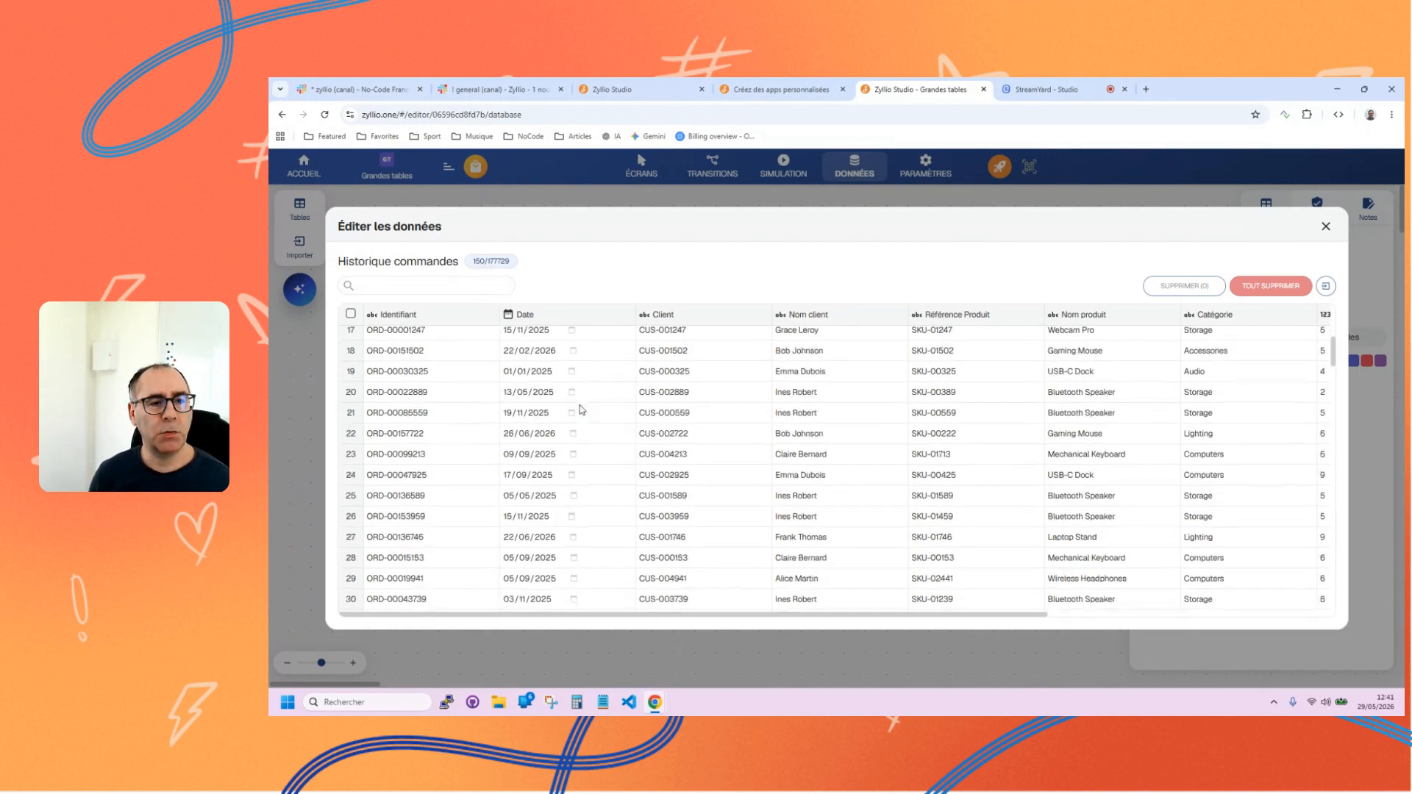
{"action": "scroll", "coordinate": [624, 478], "scroll_direction": "down", "scroll_amount": 20}
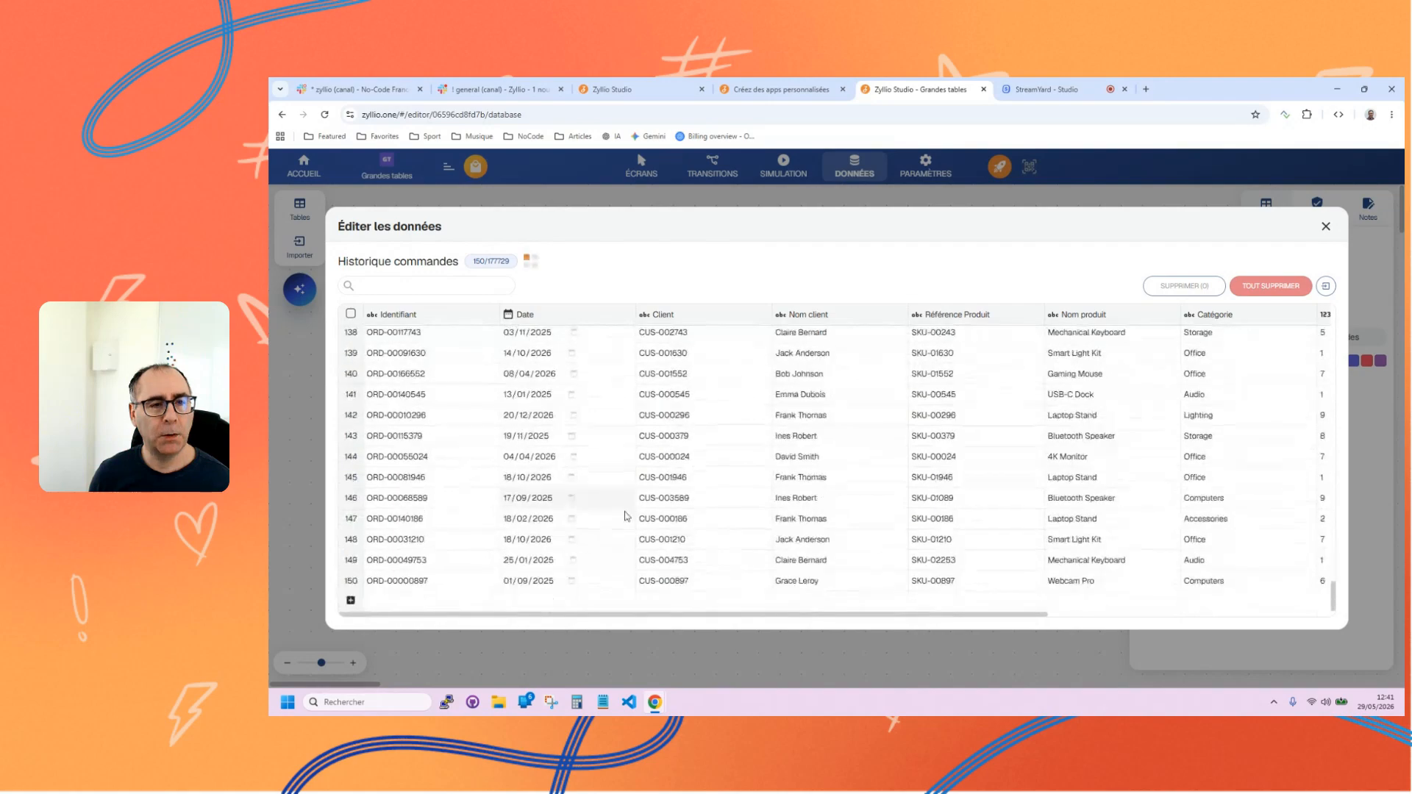
{"action": "scroll", "coordinate": [627, 504], "scroll_direction": "up", "scroll_amount": 20}
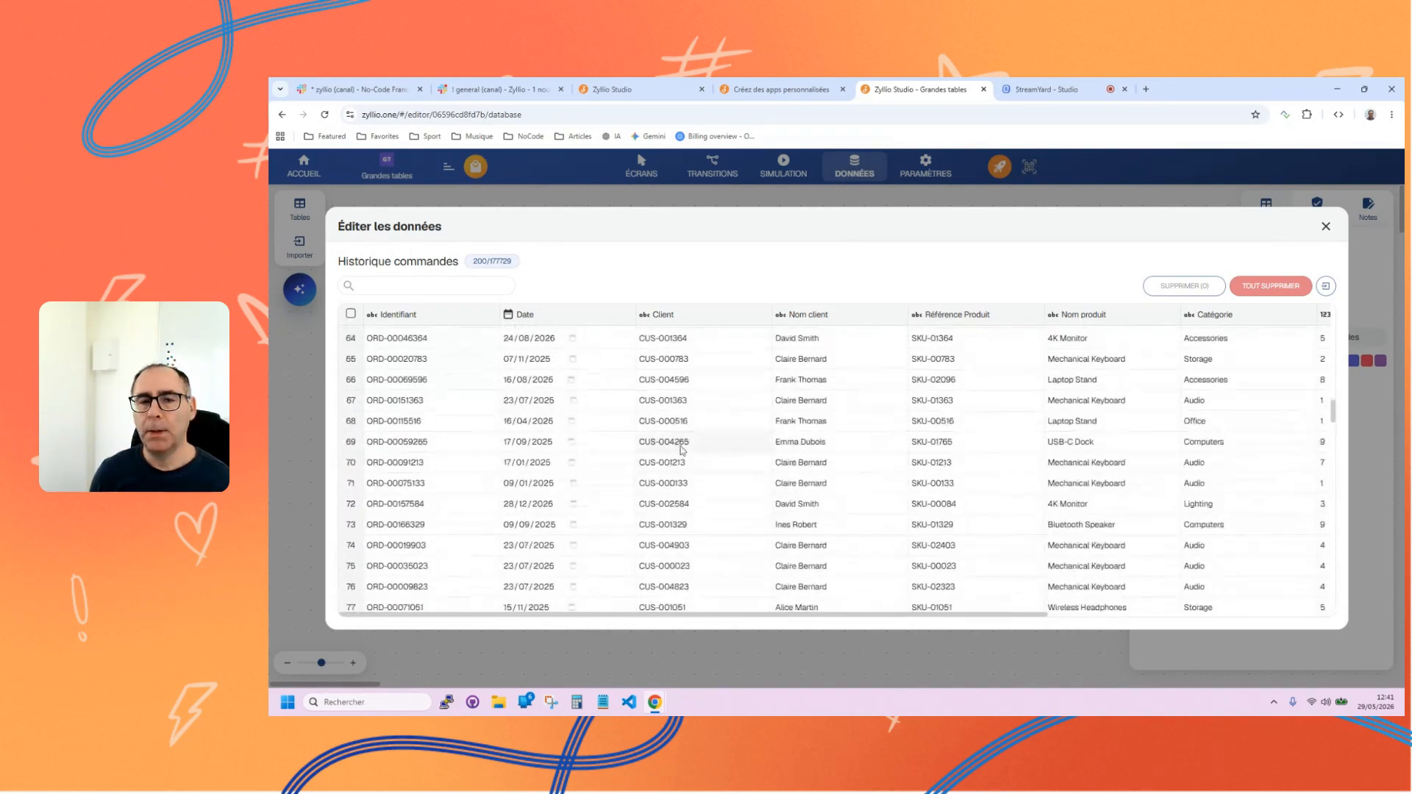
{"action": "scroll", "coordinate": [637, 406], "scroll_direction": "up", "scroll_amount": 10}
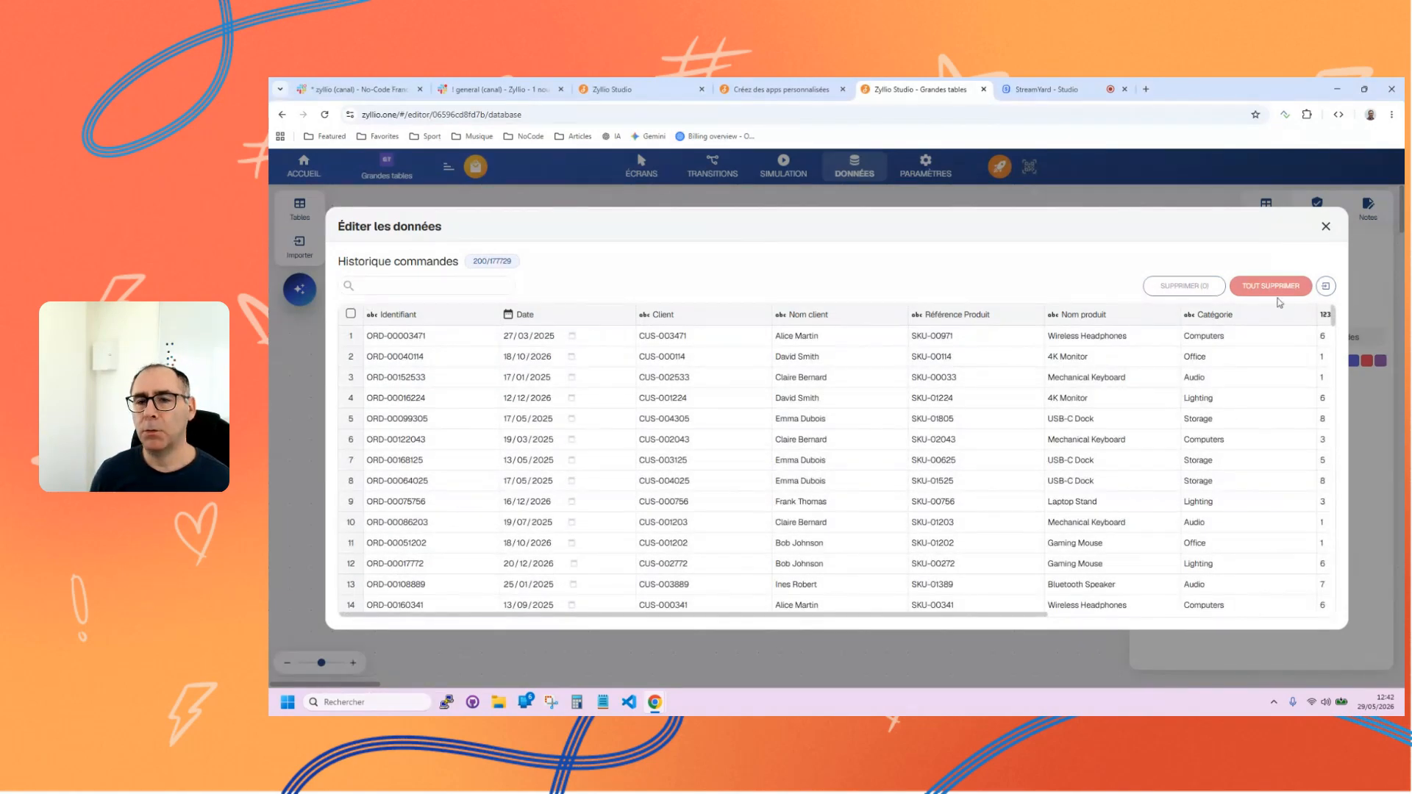
Search the Historique commandes records for "4K Monitor", look through the matching rows, and clear the search.
{"action": "left_click", "coordinate": [393, 287]}
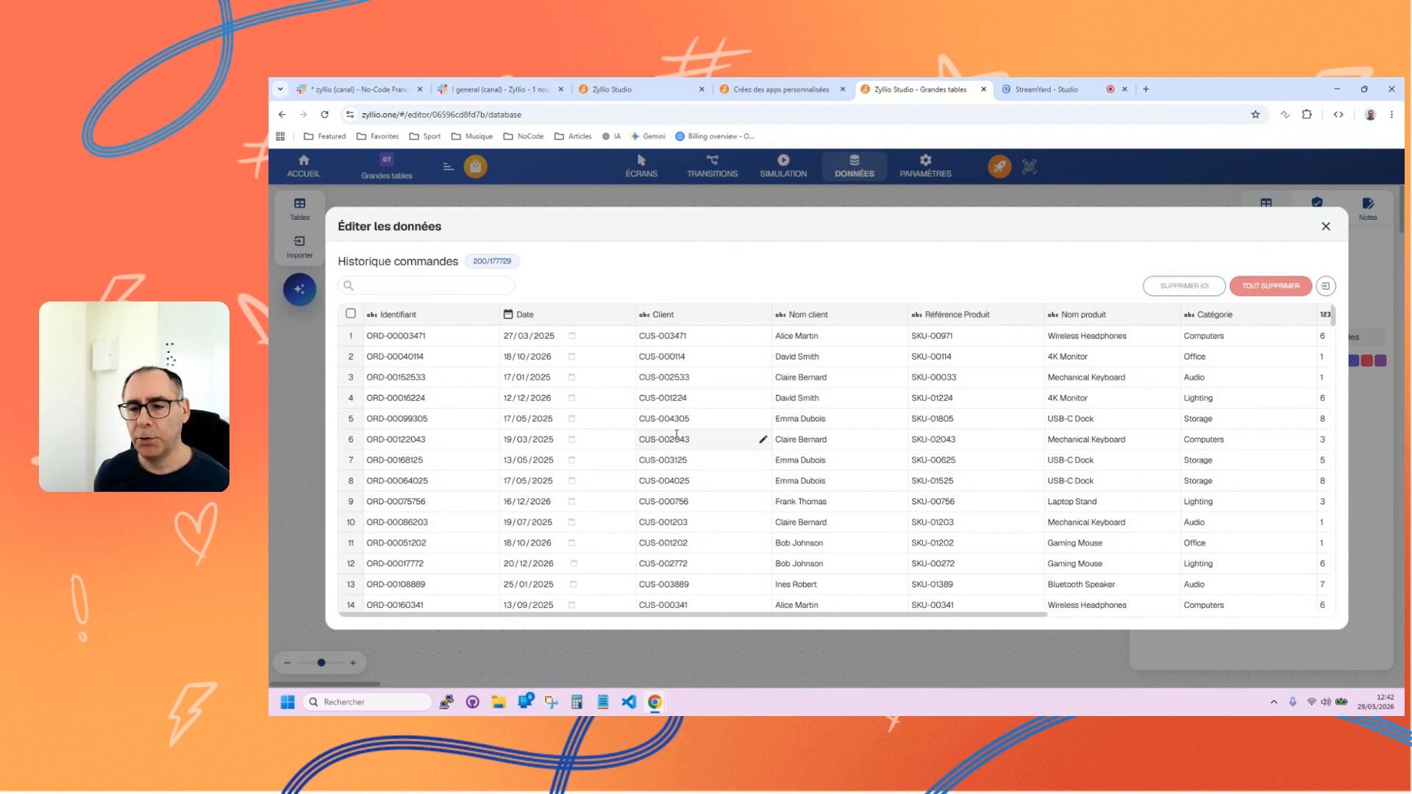
{"action": "triple_click", "coordinate": [1067, 397]}
{"action": "key", "text": "ctrl+c"}
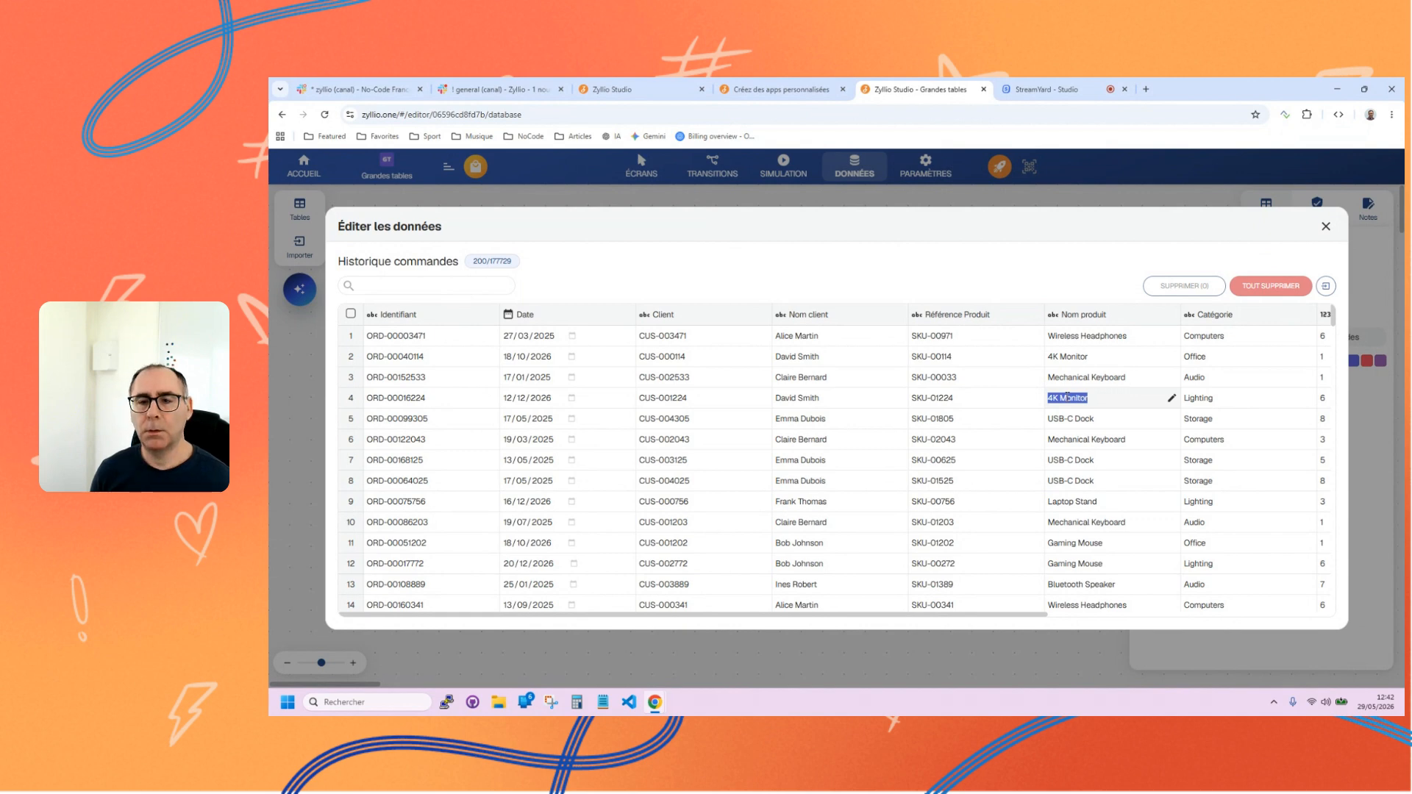
{"action": "left_click", "coordinate": [470, 281]}
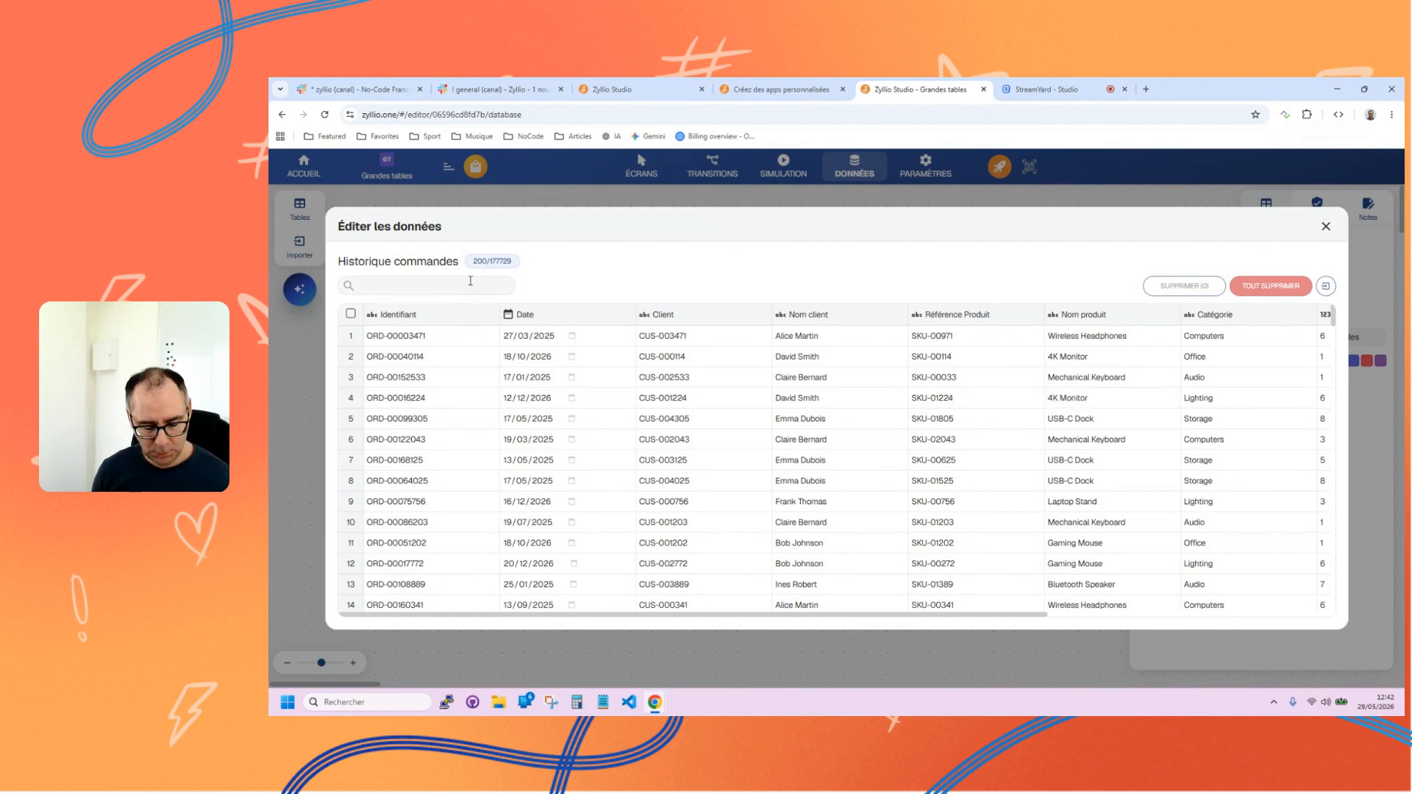
{"action": "key", "text": "ctrl+v"}
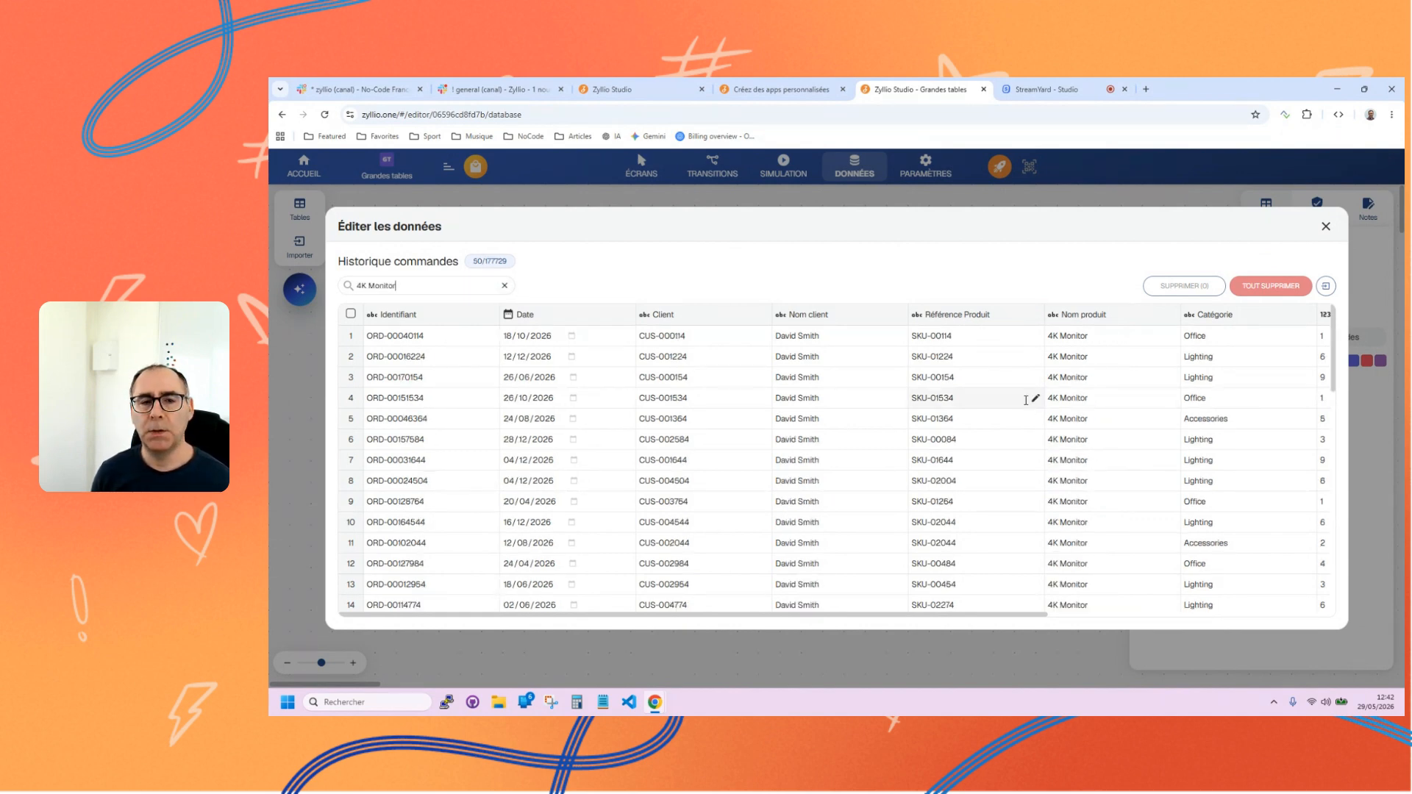
{"action": "scroll", "coordinate": [1014, 397], "scroll_direction": "down", "scroll_amount": 6}
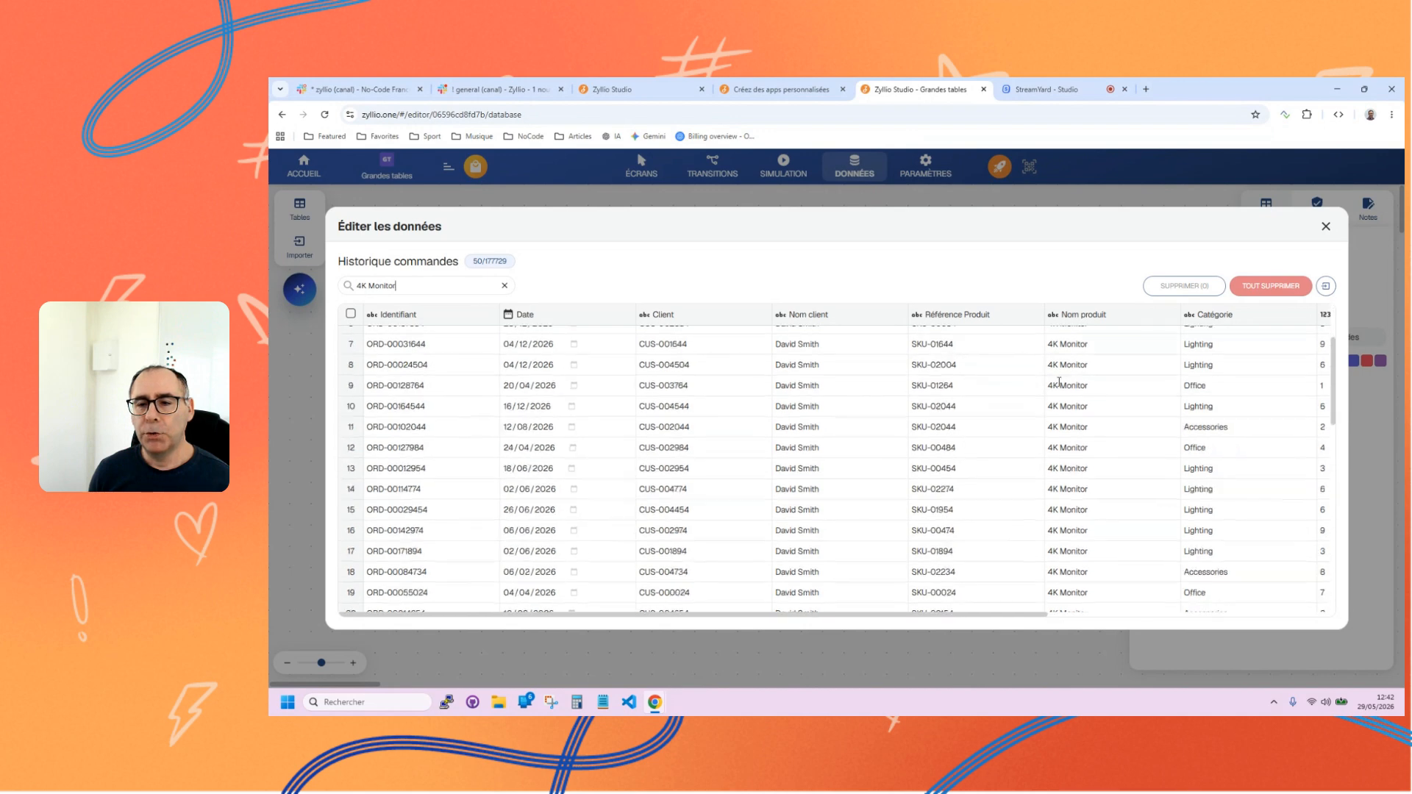
{"action": "scroll", "coordinate": [1068, 414], "scroll_direction": "down", "scroll_amount": 4}
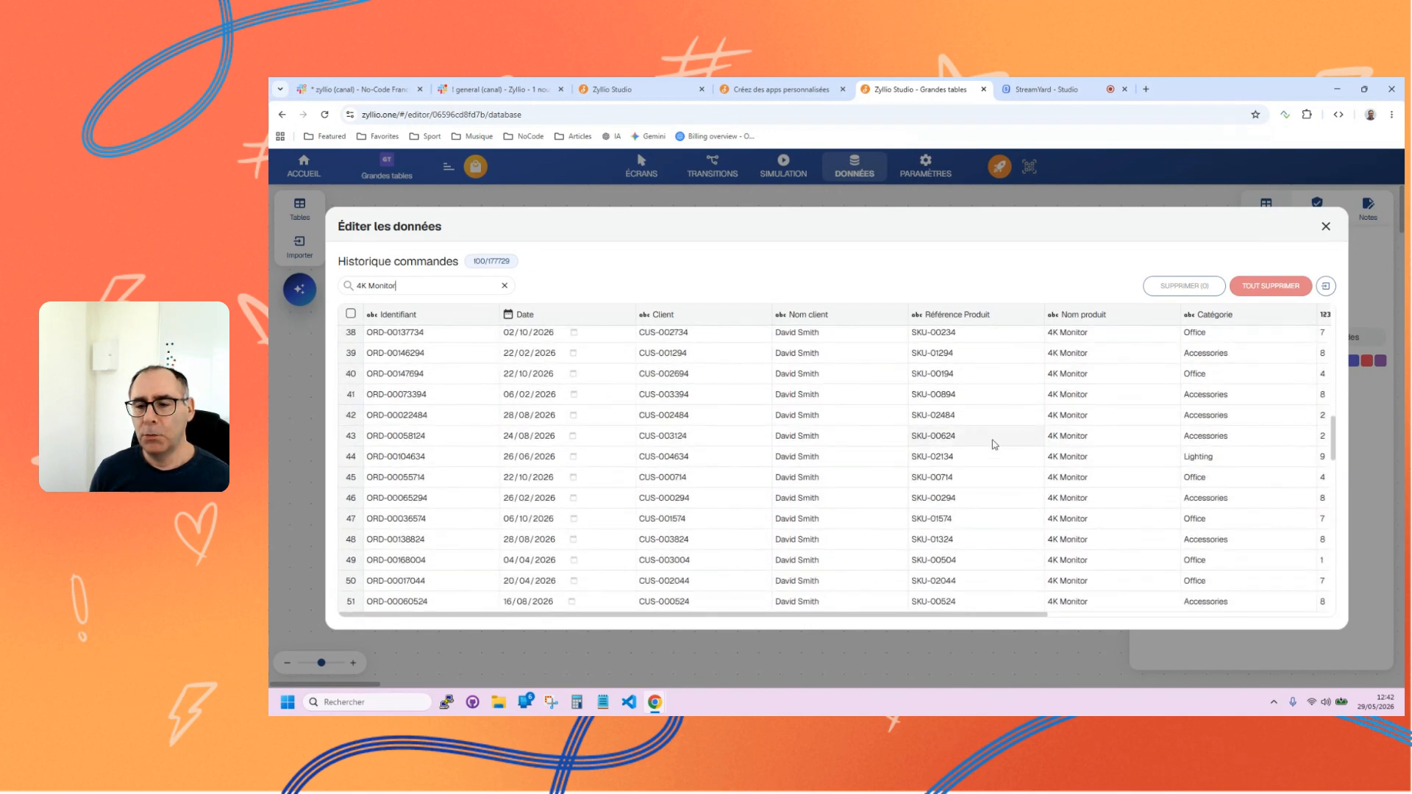
{"action": "scroll", "coordinate": [1030, 442], "scroll_direction": "down", "scroll_amount": 6}
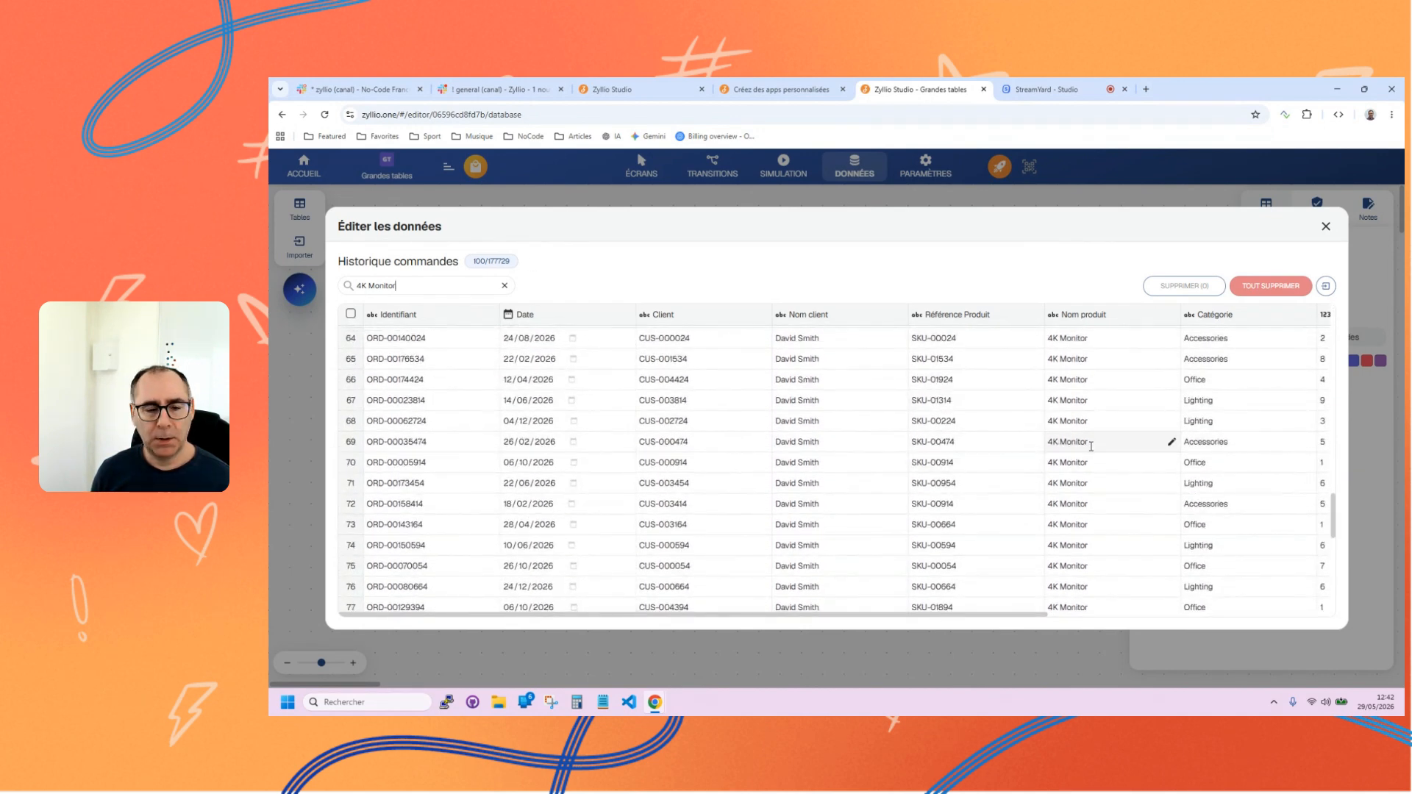
{"action": "scroll", "coordinate": [980, 456], "scroll_direction": "up", "scroll_amount": 15}
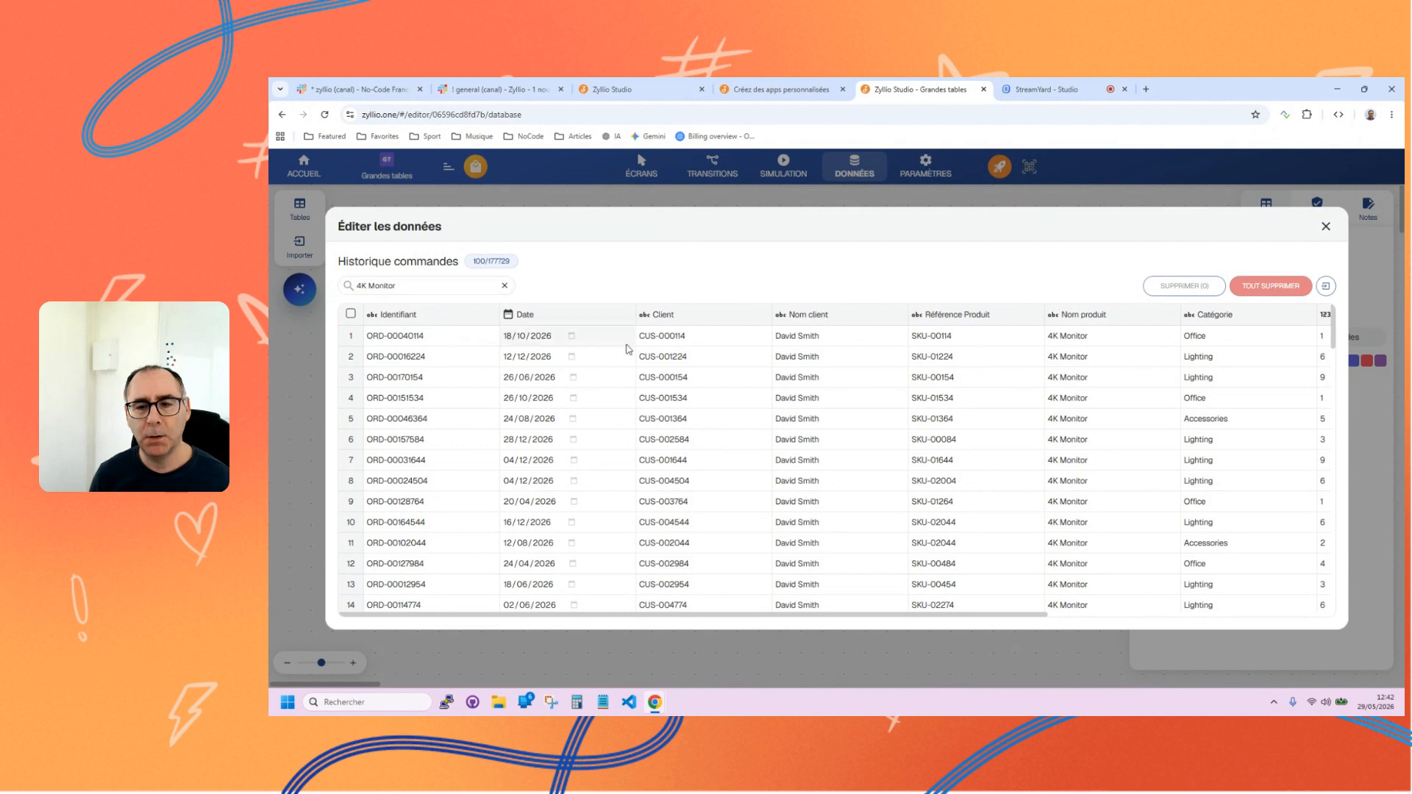
{"action": "double_click", "coordinate": [809, 459]}
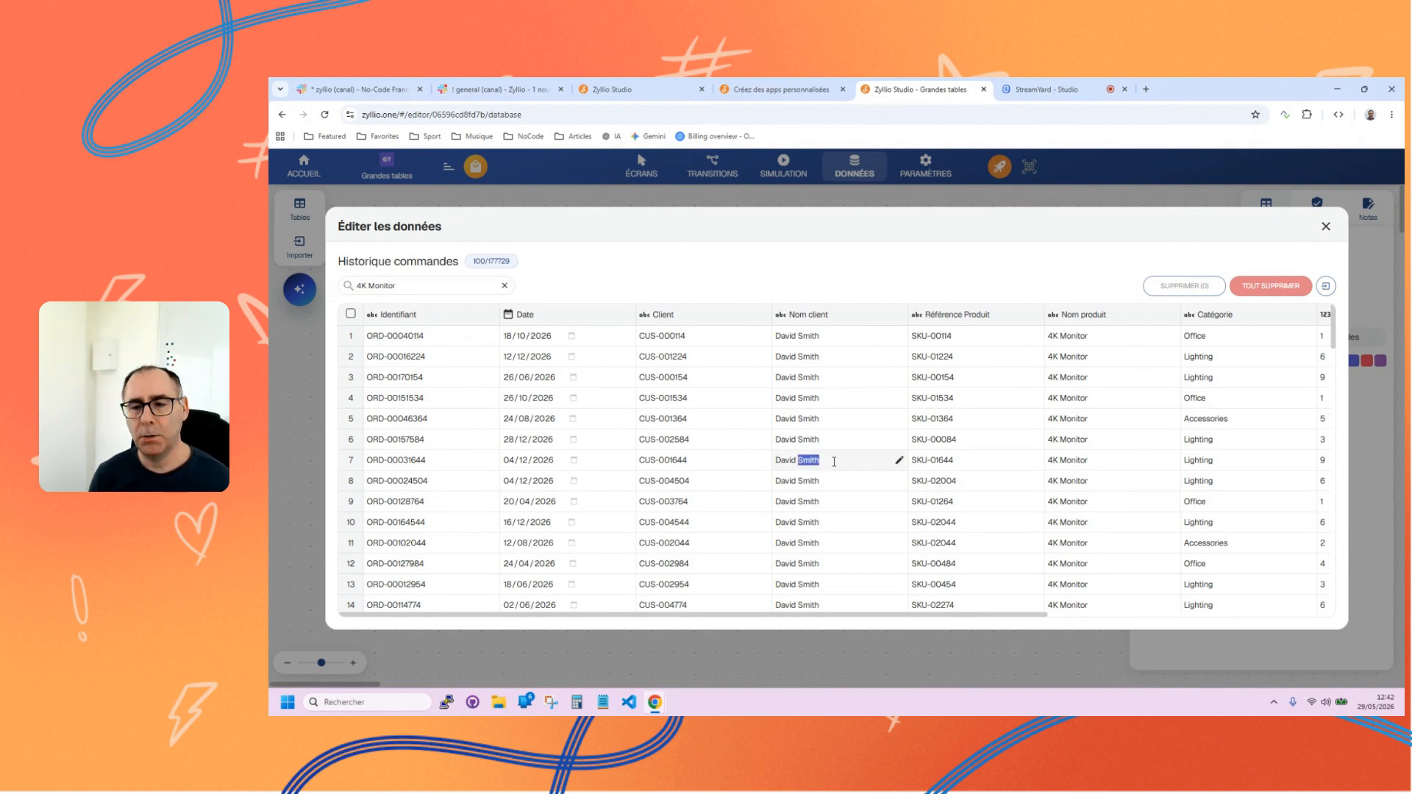
{"action": "left_click", "coordinate": [504, 285]}
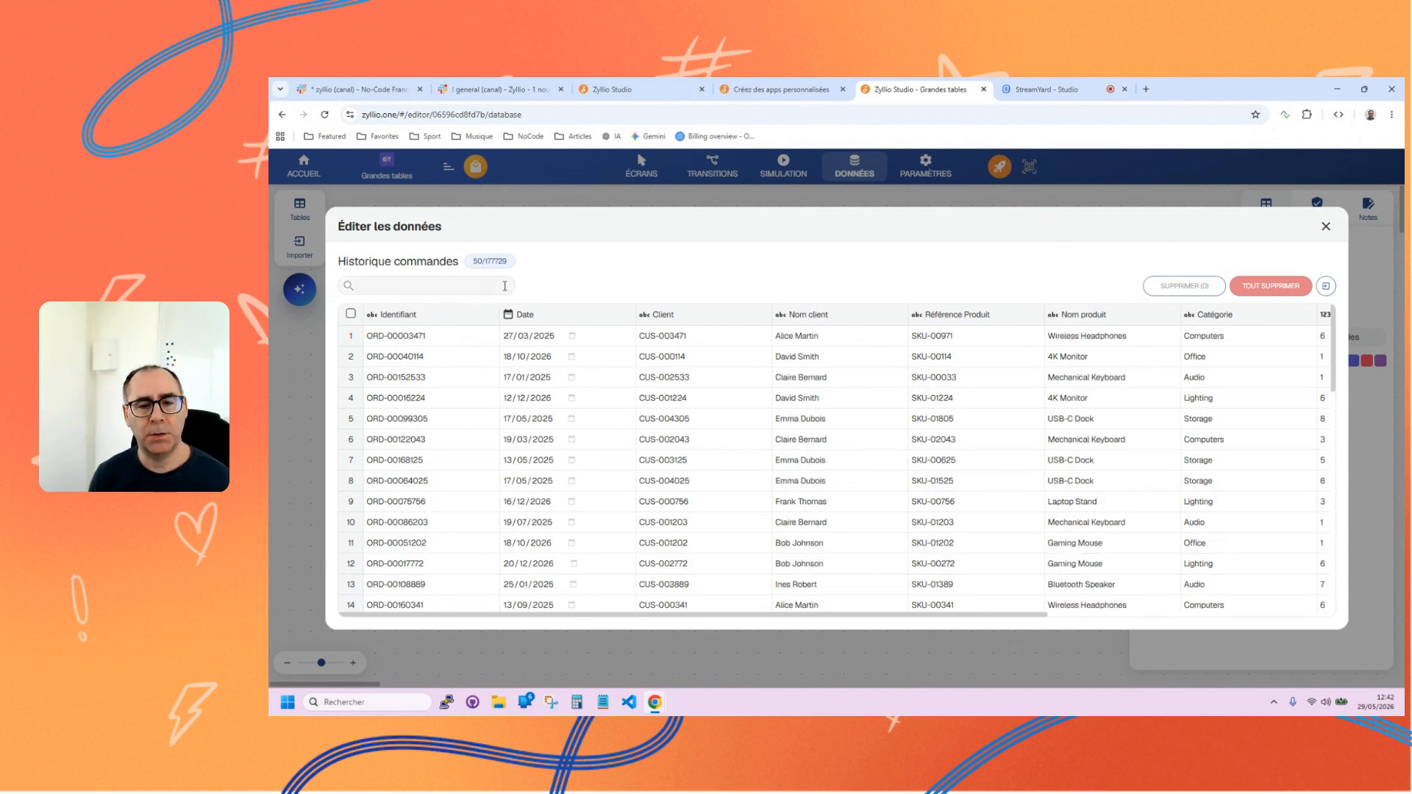
Search the Historique commandes records for the client name shown in row 7.
{"action": "left_click_drag", "start_coordinate": [775, 460], "coordinate": [827, 460]}
{"action": "key", "text": "ctrl+c"}
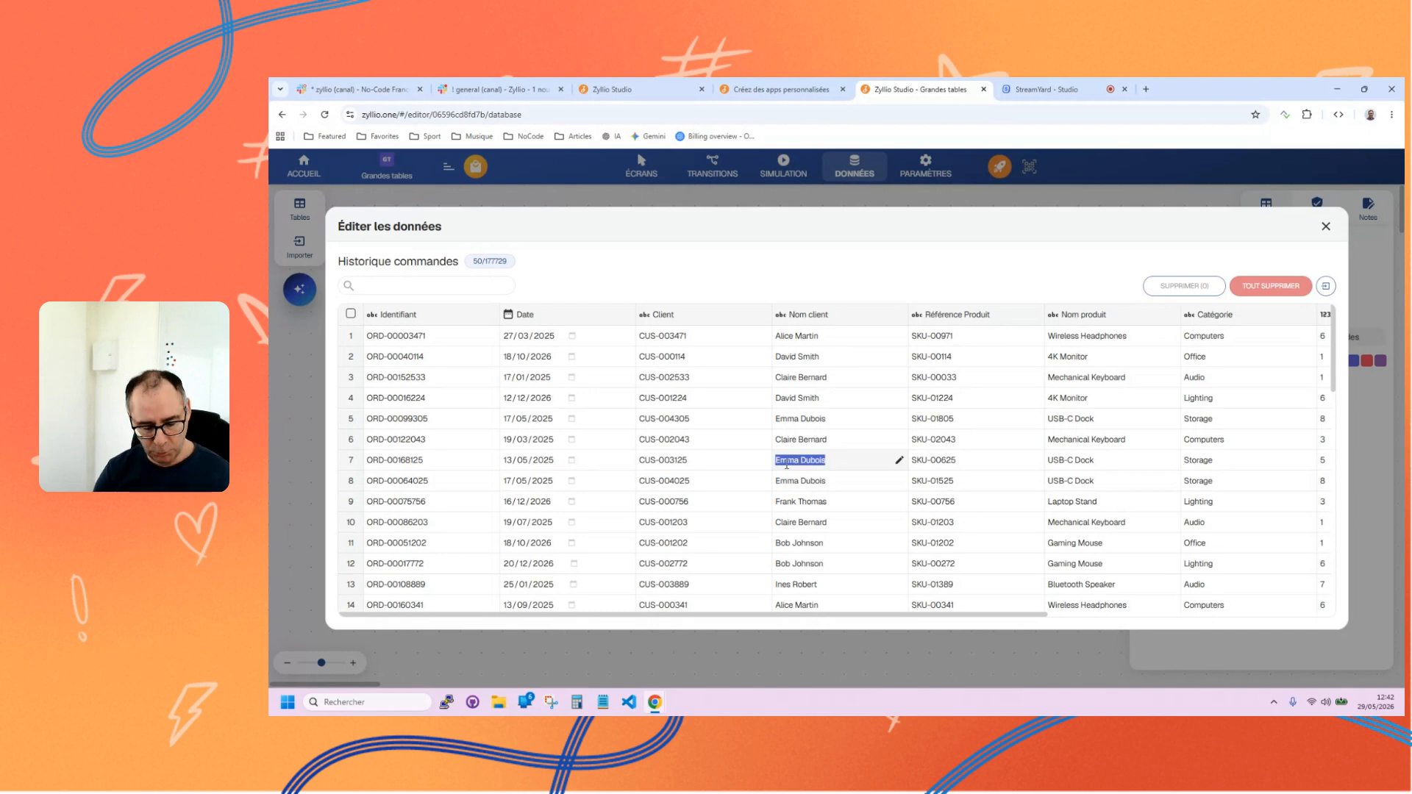
{"action": "left_click", "coordinate": [425, 286]}
{"action": "key", "text": "ctrl+v"}
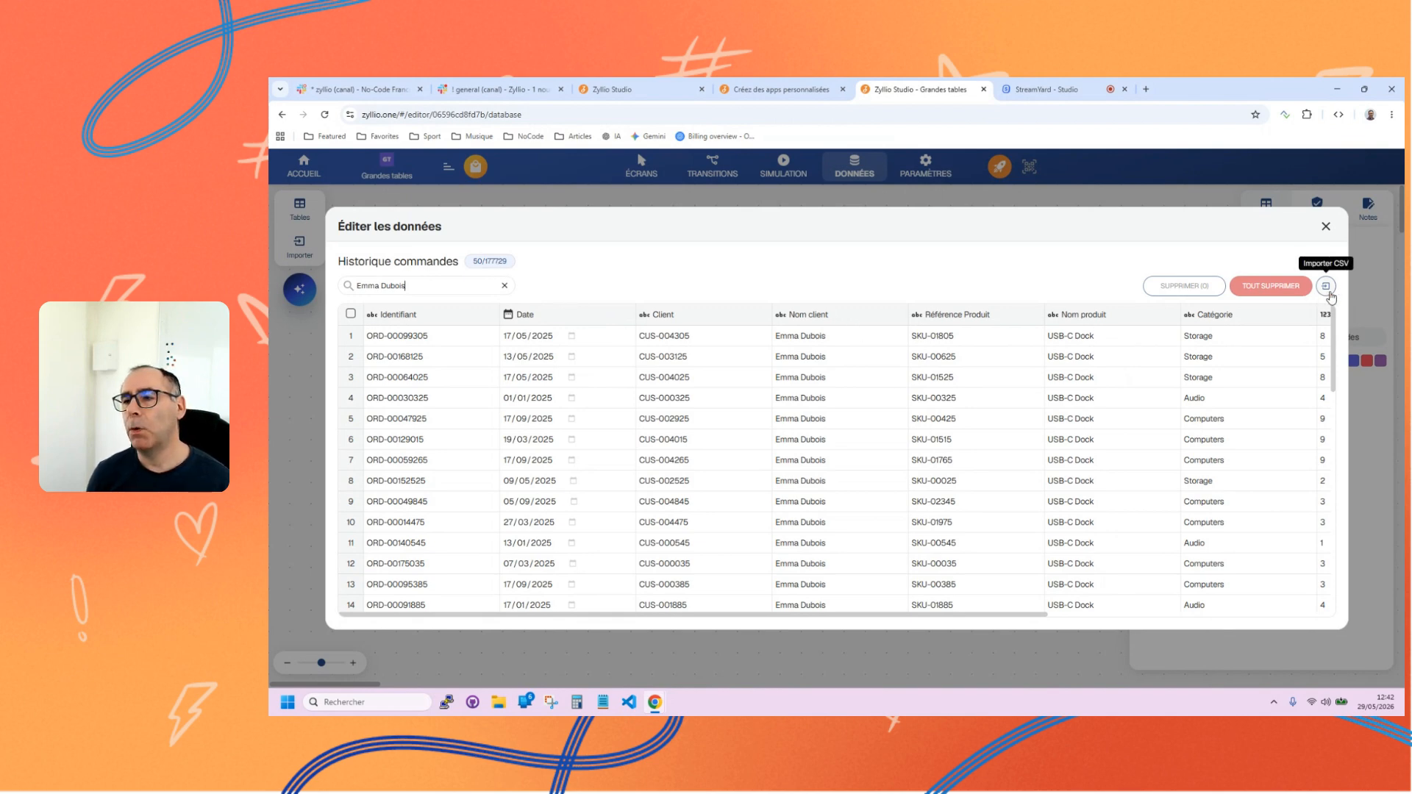
Import Historique commandes.csv from the BigTables folder again to add its rows to the existing Historique commandes table.
{"action": "left_click", "coordinate": [1327, 286]}
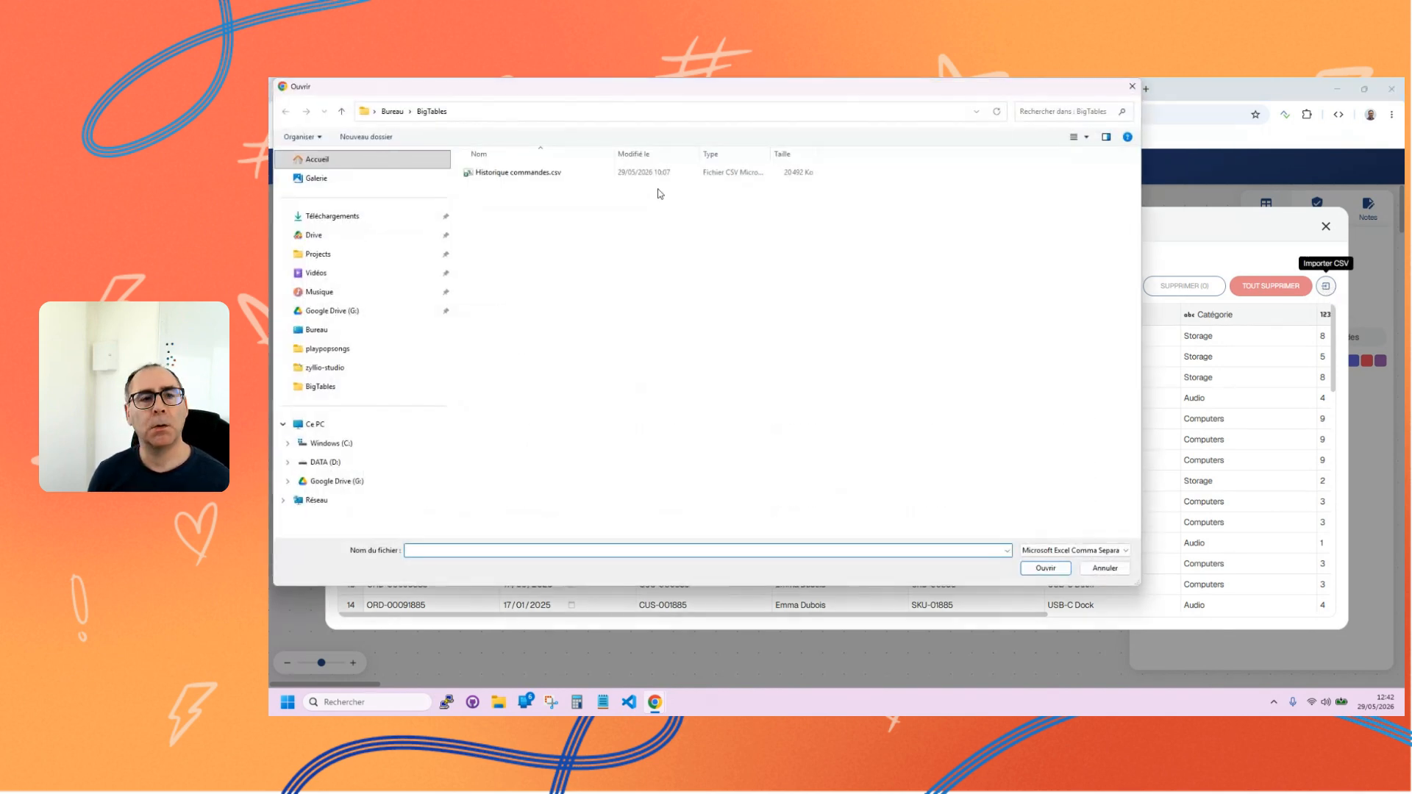
{"action": "left_click", "coordinate": [547, 173]}
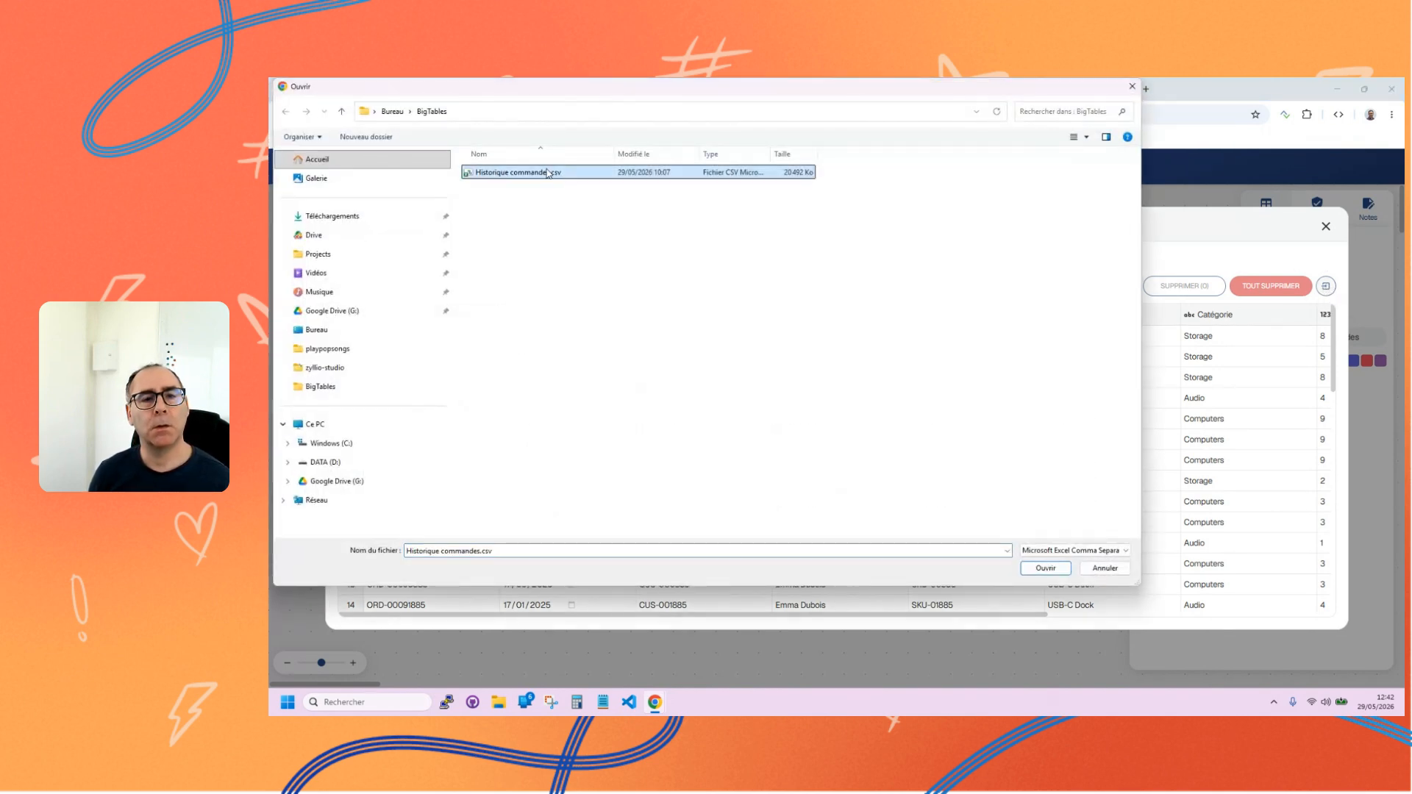
{"action": "left_click", "coordinate": [1046, 568]}
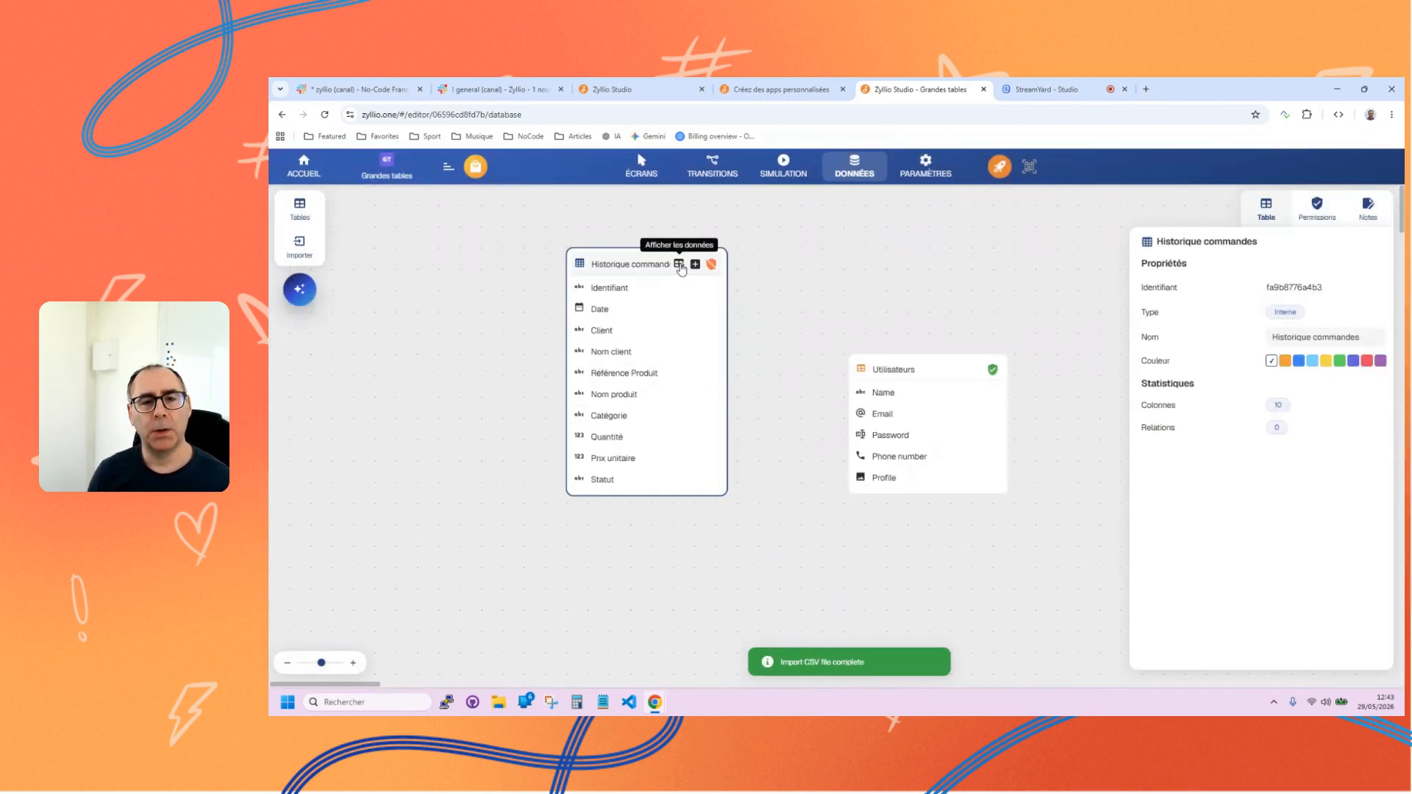
Display the data of the Historique commandes table and search its records for "USB-C Dock".
{"action": "left_click", "coordinate": [680, 263]}
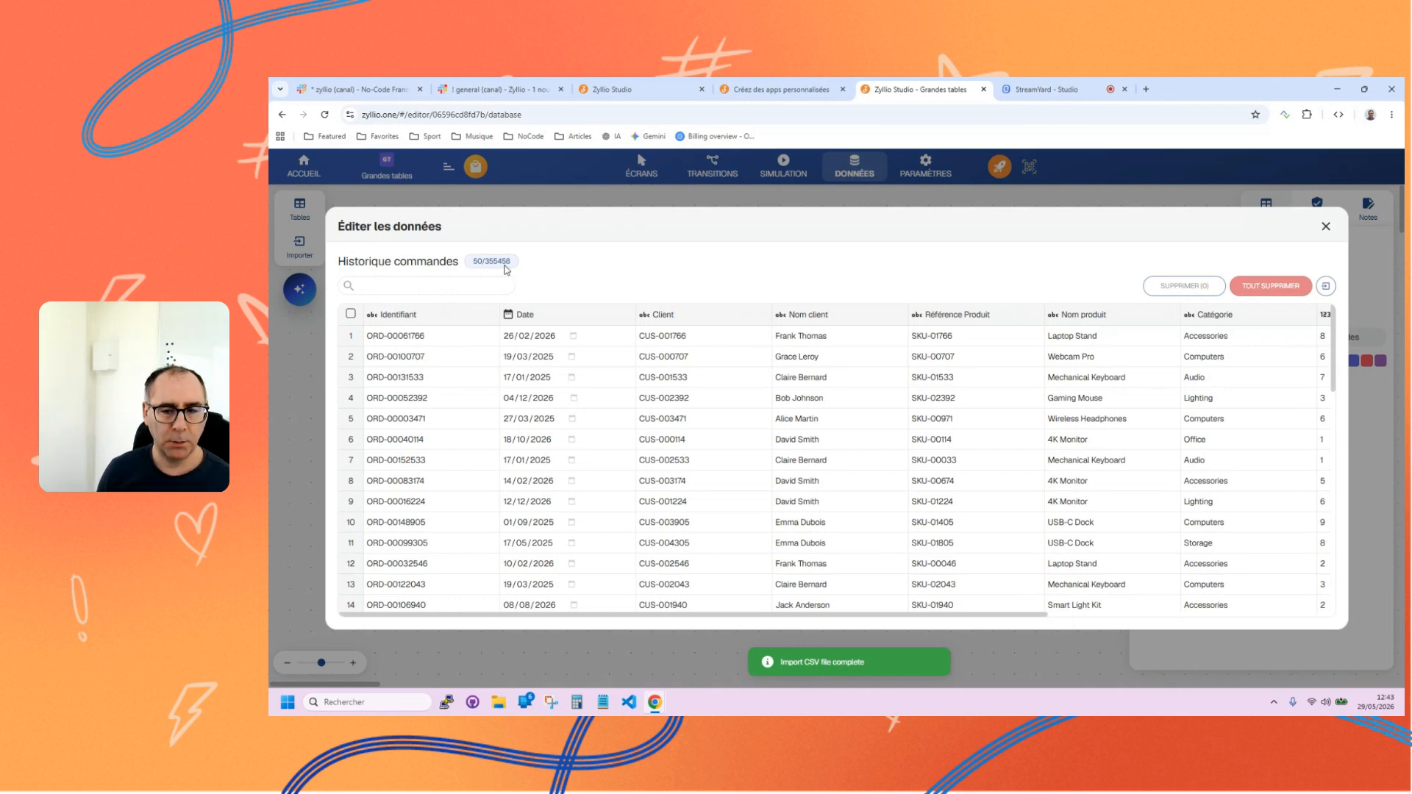
{"action": "double_click", "coordinate": [1063, 523]}
{"action": "key", "text": "ctrl+c"}
{"action": "left_click", "coordinate": [427, 286]}
{"action": "key", "text": "ctrl+v"}
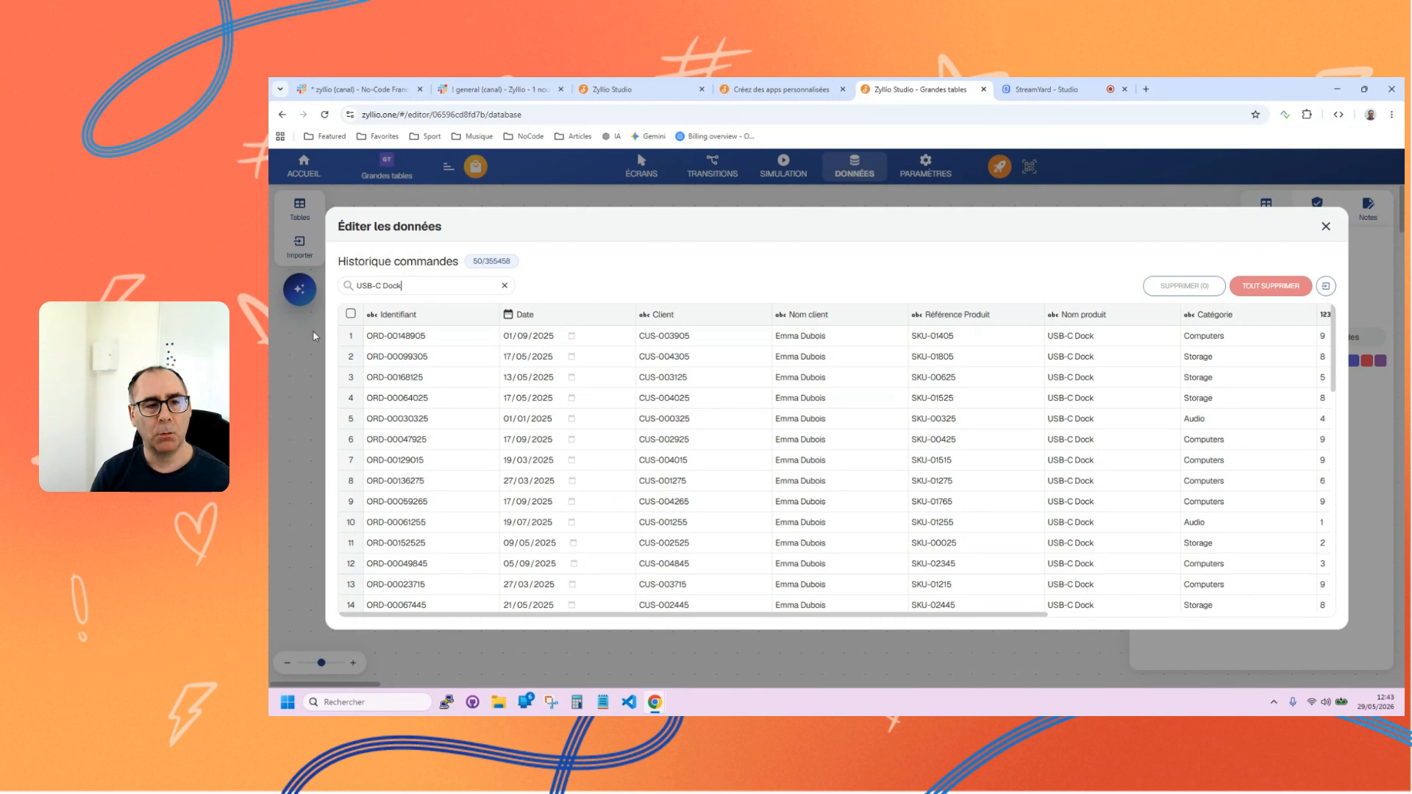
Delete the first order in the "USB-C Dock" search results and look through the remaining matching rows.
{"action": "left_click", "coordinate": [351, 335]}
{"action": "left_click", "coordinate": [1179, 287]}
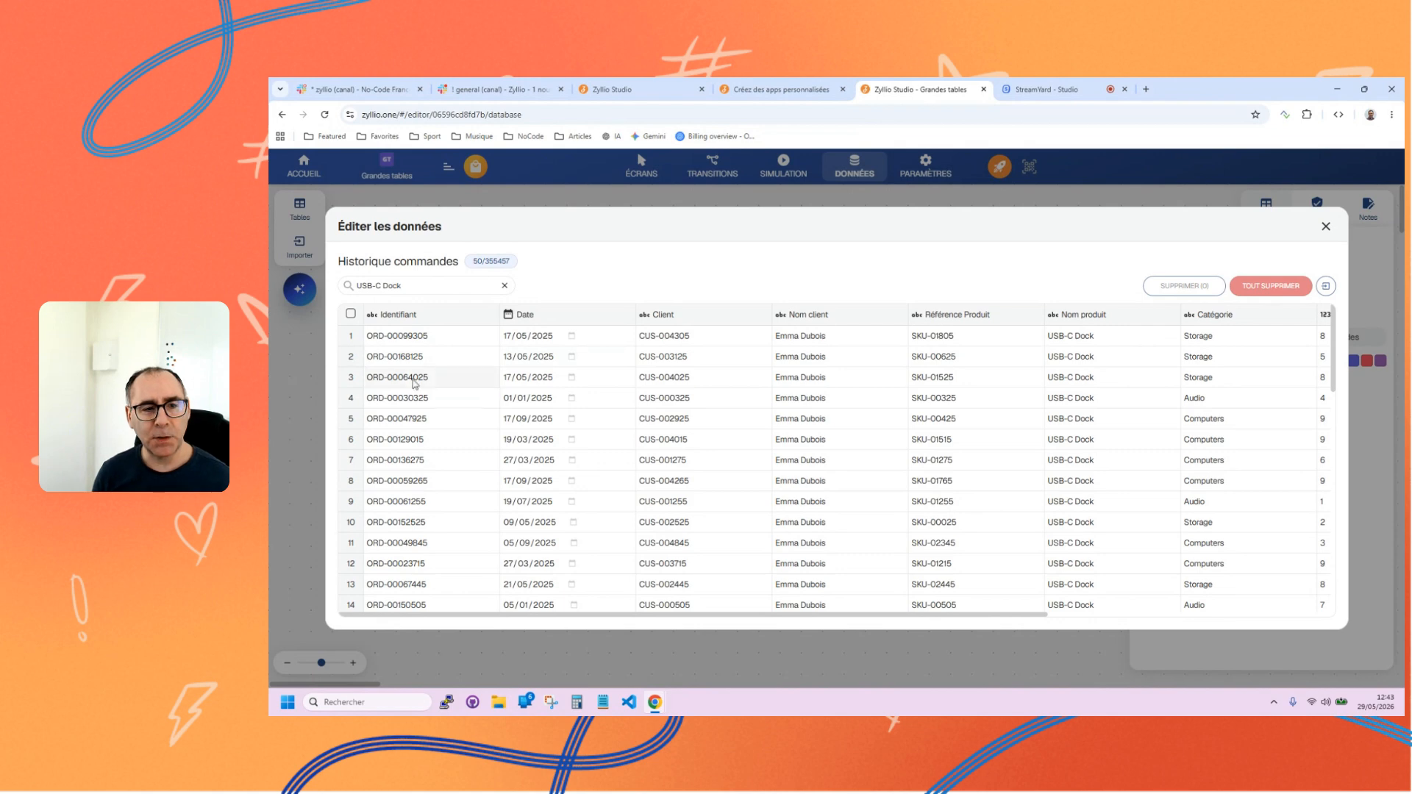
{"action": "scroll", "coordinate": [489, 382], "scroll_direction": "down", "scroll_amount": 3}
{"action": "scroll", "coordinate": [492, 407], "scroll_direction": "up", "scroll_amount": 3}
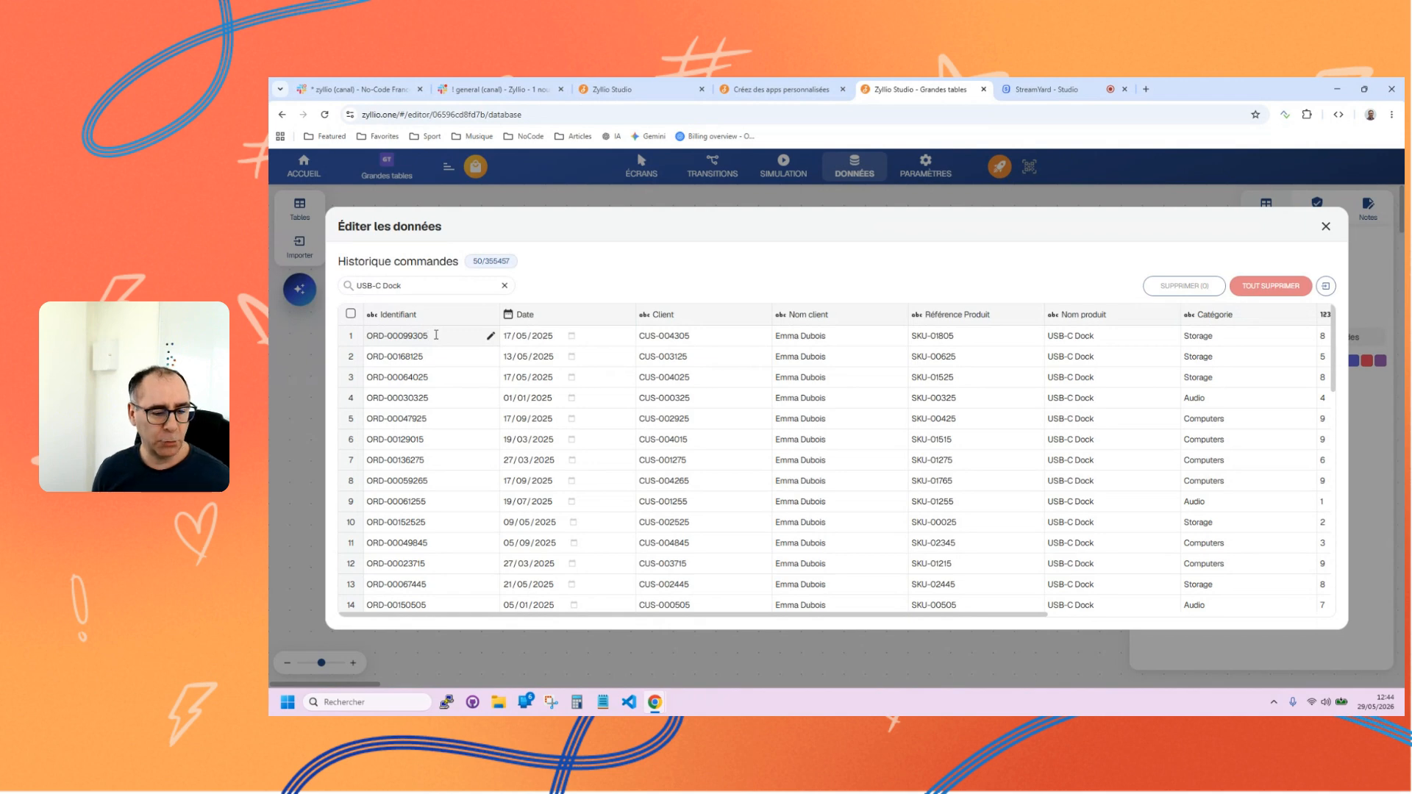
{"action": "left_click", "coordinate": [555, 294]}
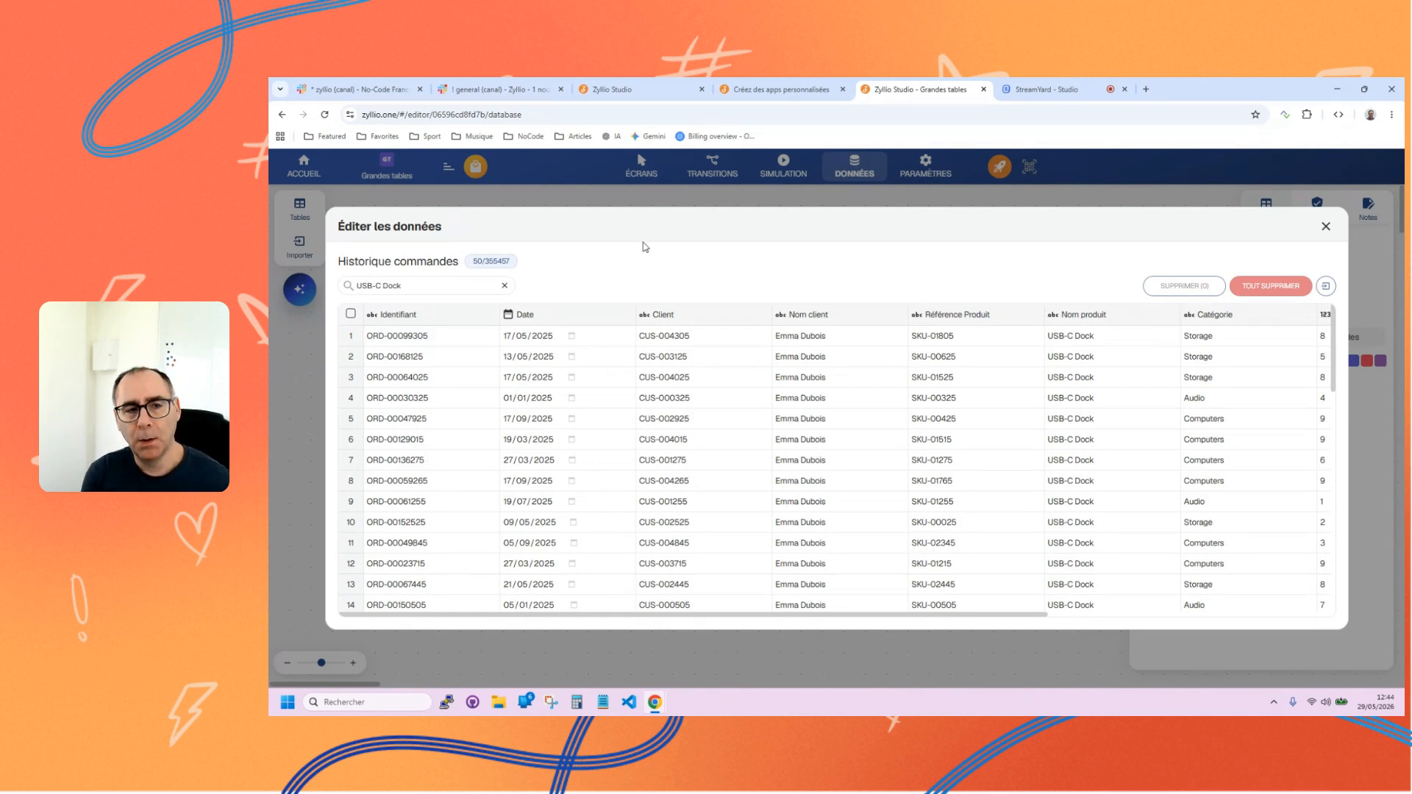
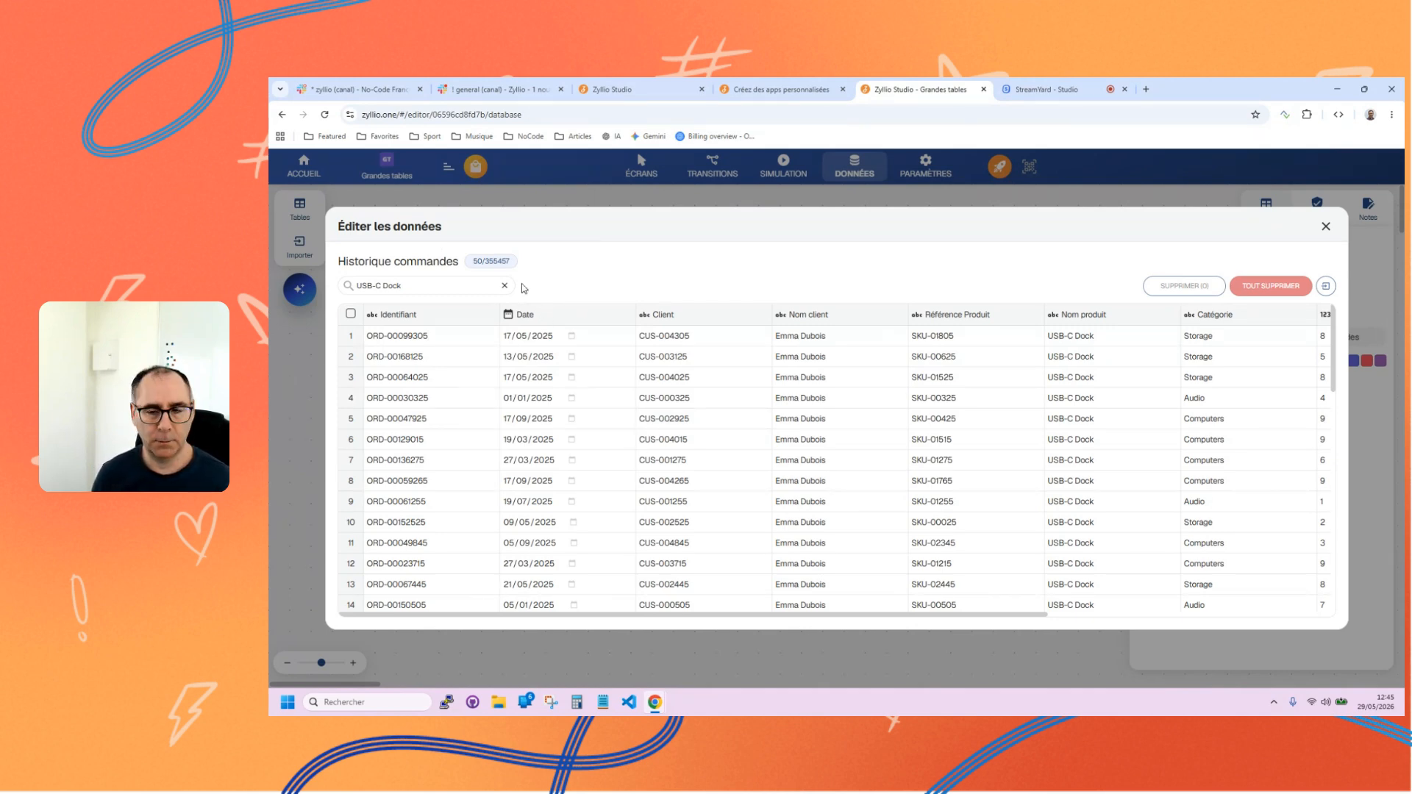
Close the data editor, rearrange the Utilisateurs and Historique commandes tables on the canvas, and view the Référence Produit column's settings.
{"action": "left_click", "coordinate": [1325, 227]}
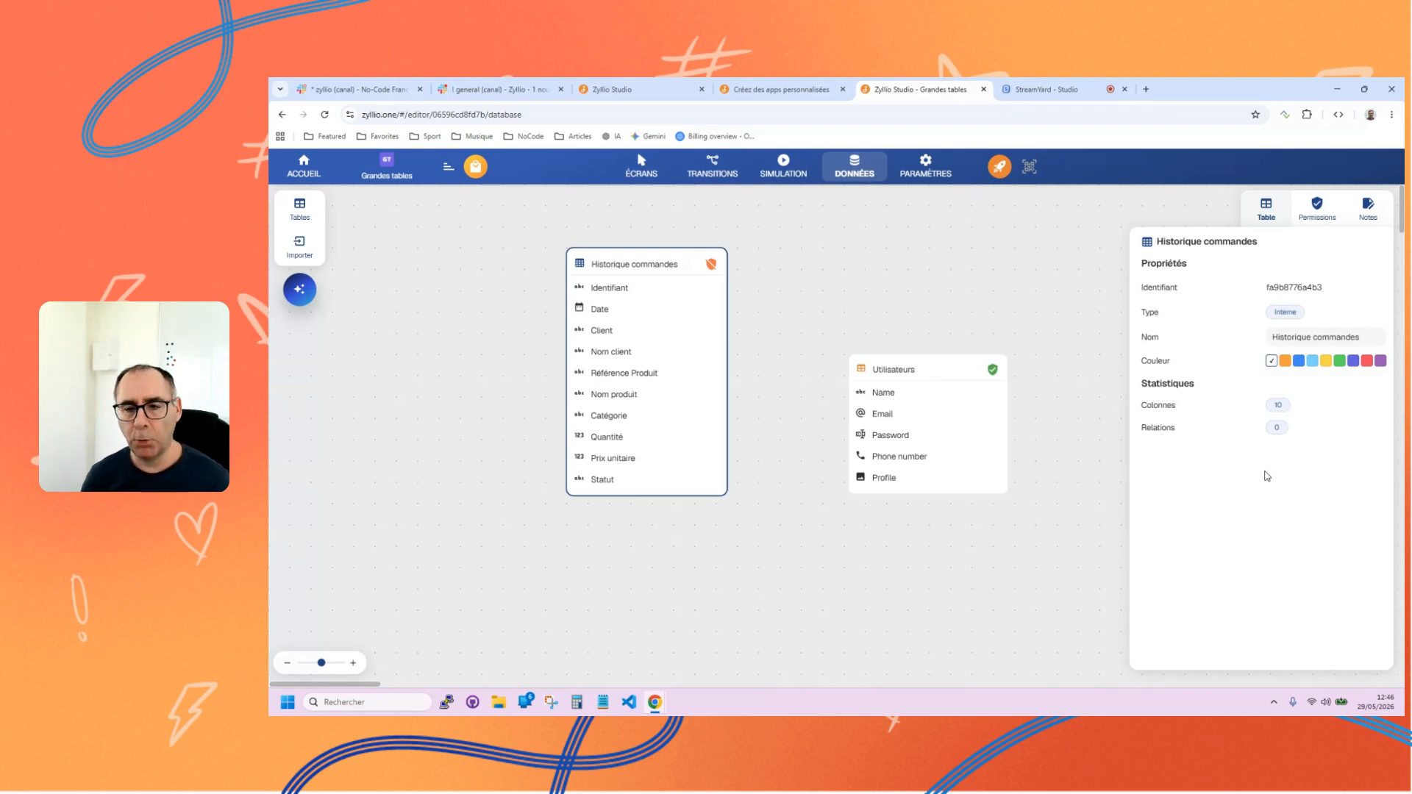
{"action": "left_click", "coordinate": [864, 363]}
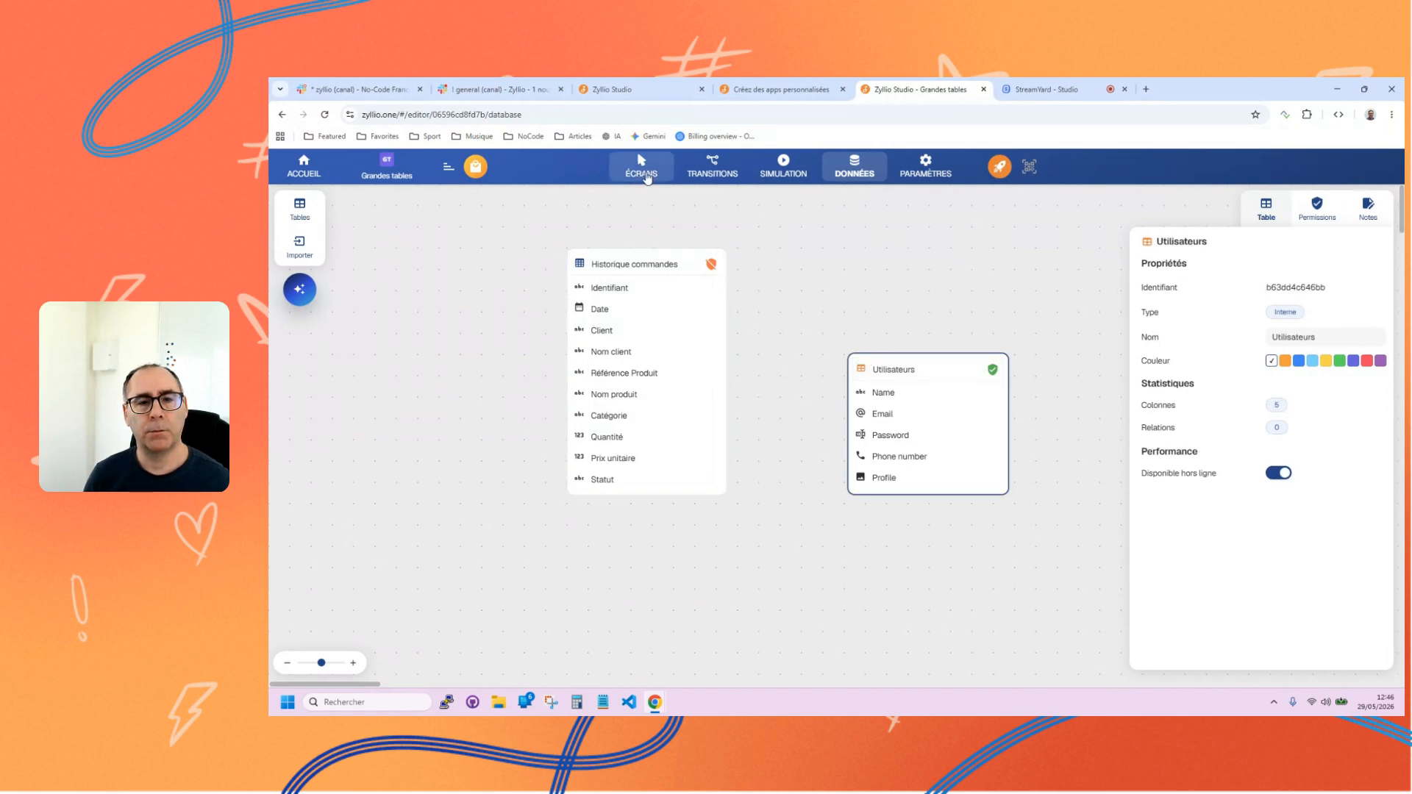
{"action": "left_click_drag", "start_coordinate": [866, 360], "coordinate": [800, 274]}
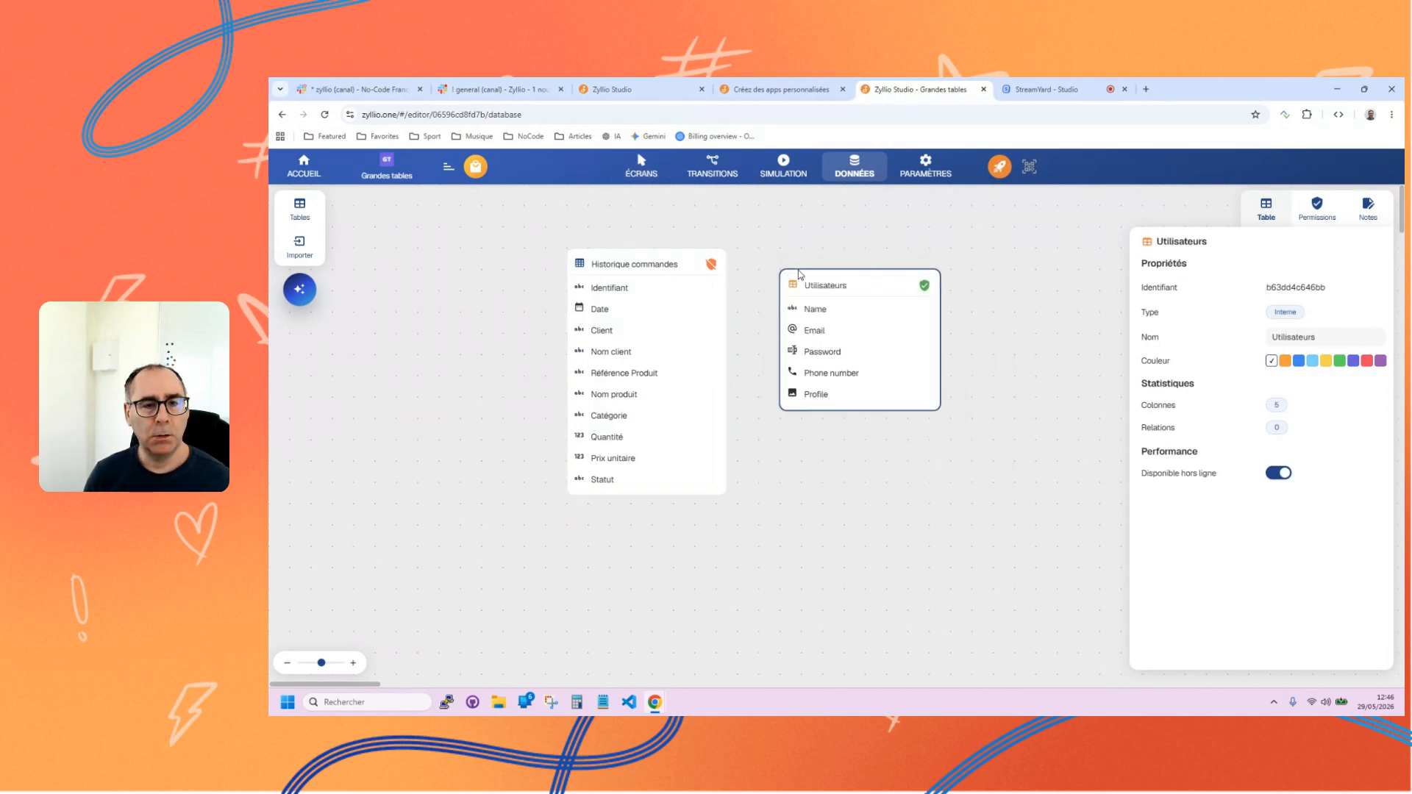
{"action": "left_click_drag", "start_coordinate": [571, 264], "coordinate": [526, 276]}
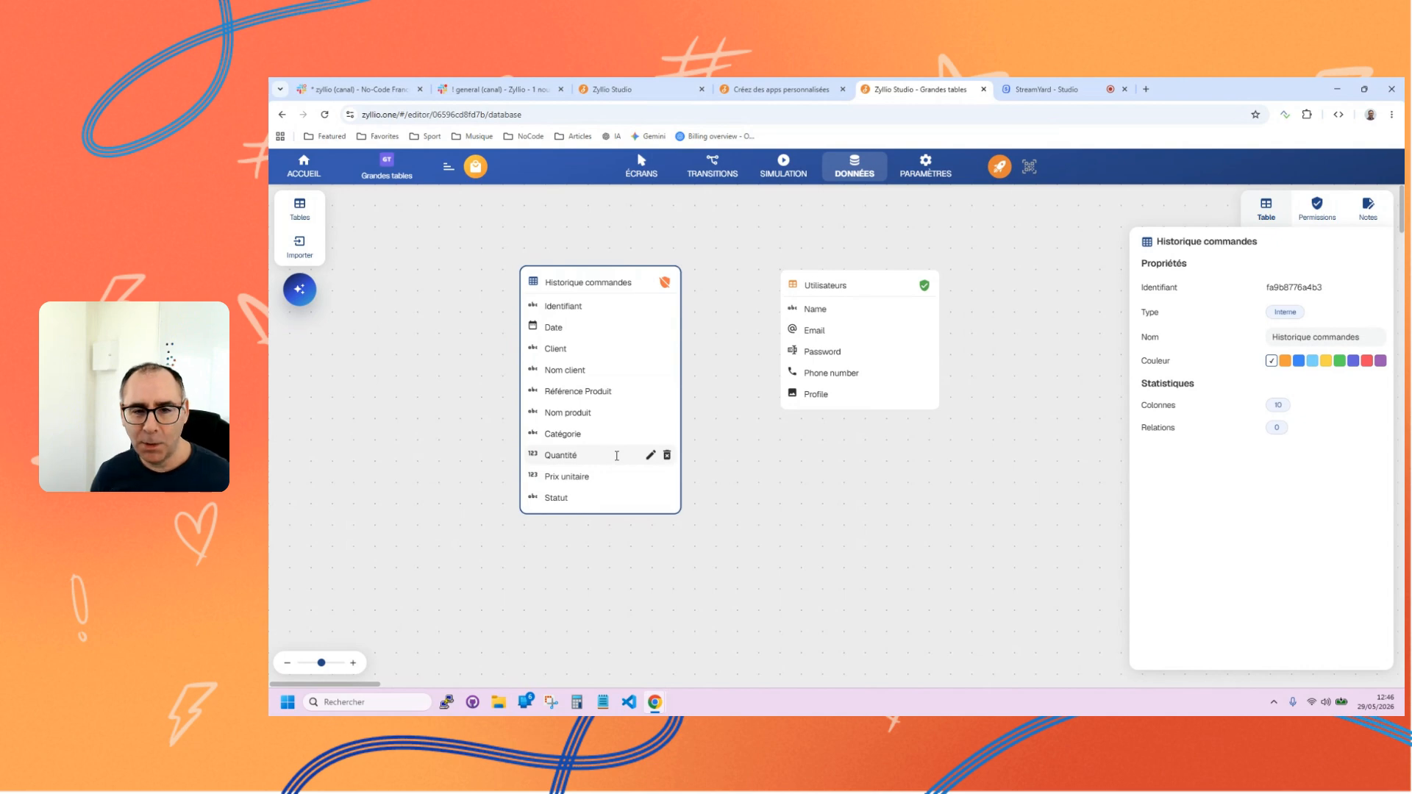
{"action": "left_click", "coordinate": [649, 392]}
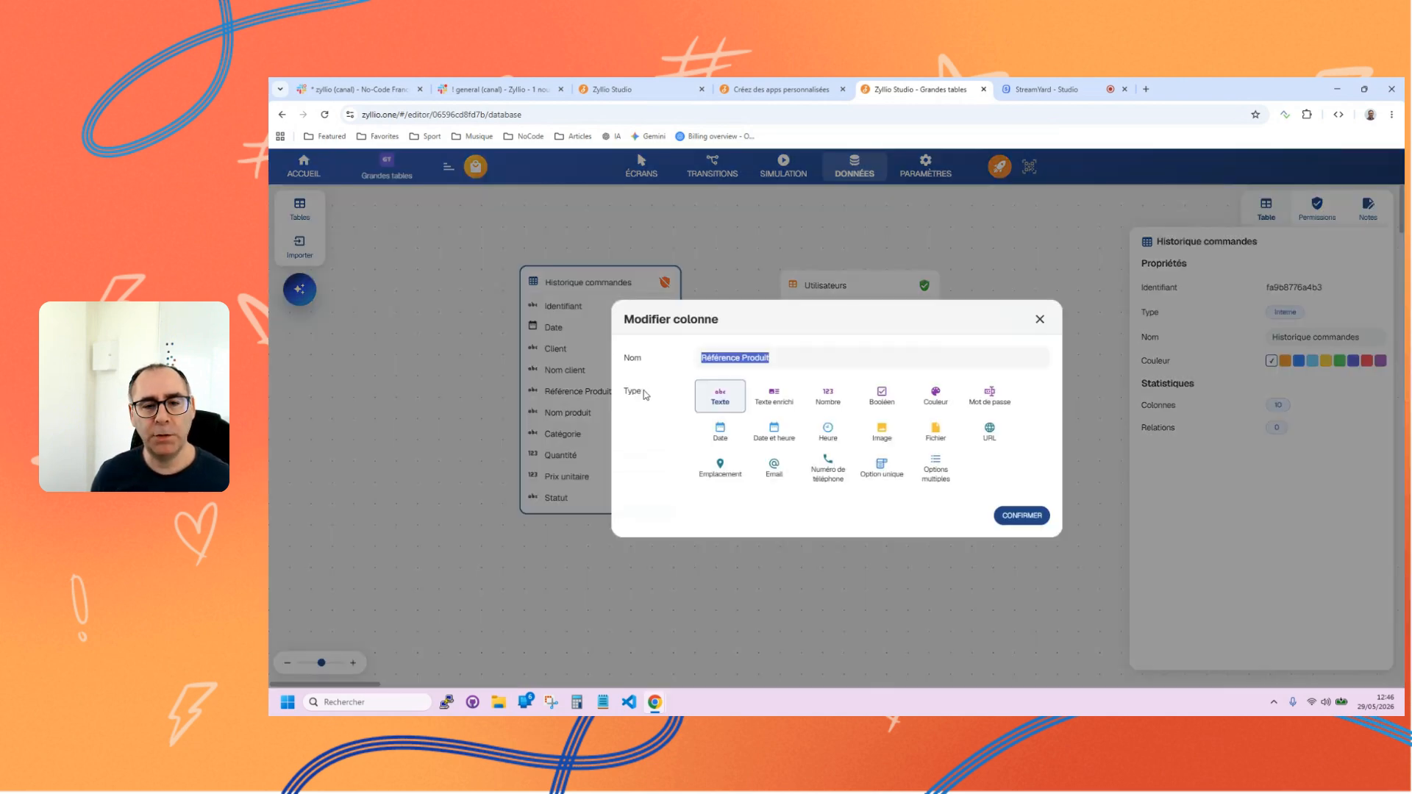
{"action": "left_click", "coordinate": [1040, 319]}
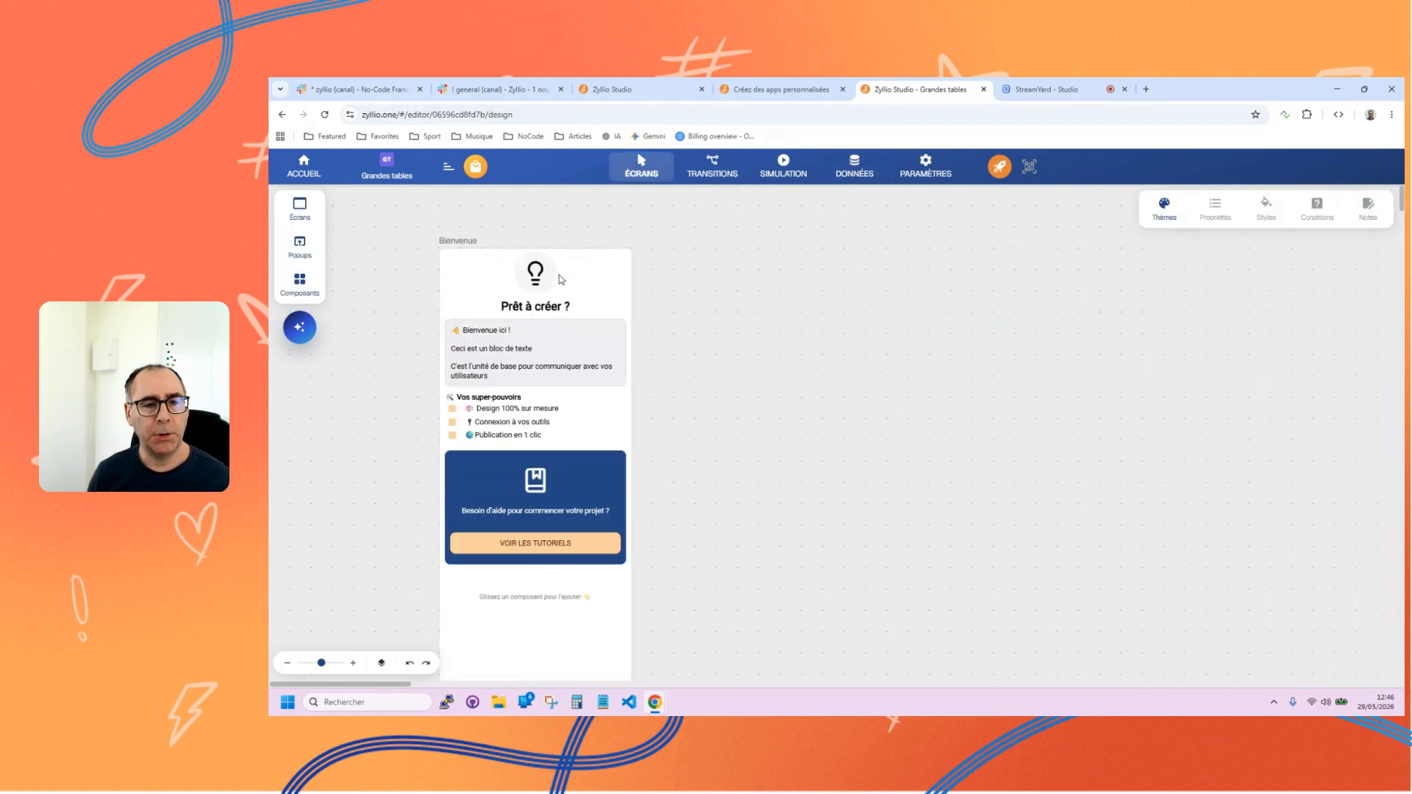
Delete the Bienvenue screen from the app's screens and add a Liste screen based on the Historique commandes table.
{"action": "left_click", "coordinate": [478, 253]}
{"action": "key", "text": "Delete"}
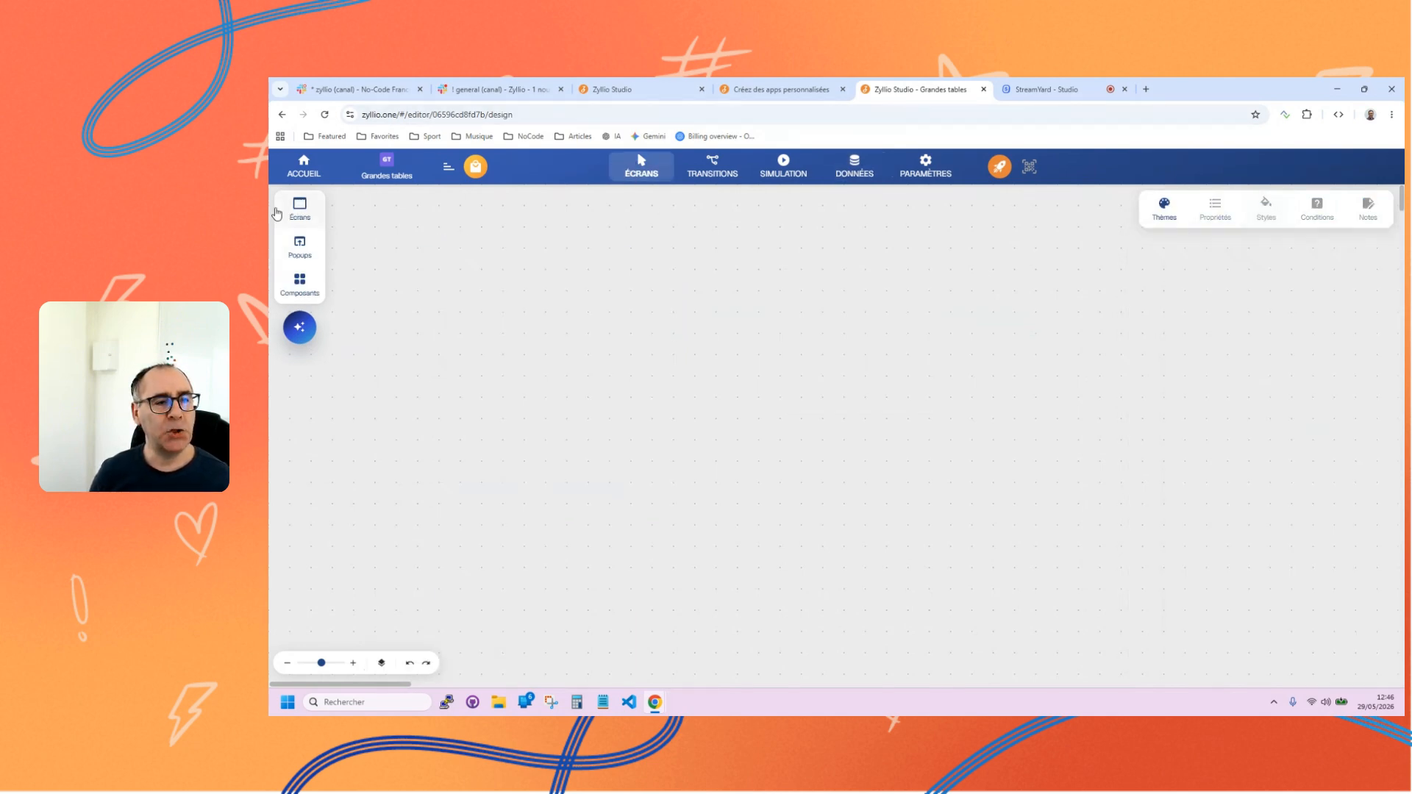
{"action": "left_click", "coordinate": [286, 211]}
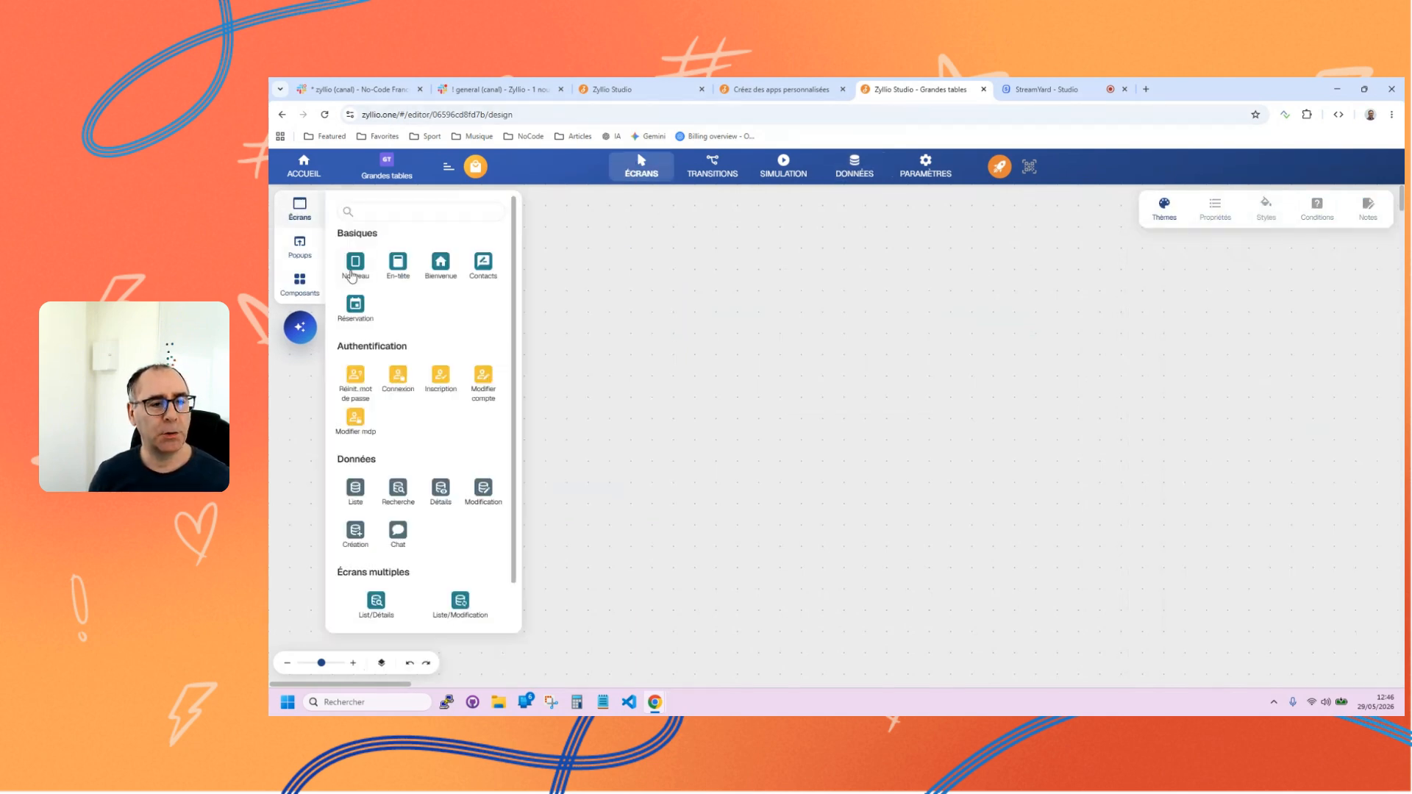
{"action": "left_click", "coordinate": [367, 309]}
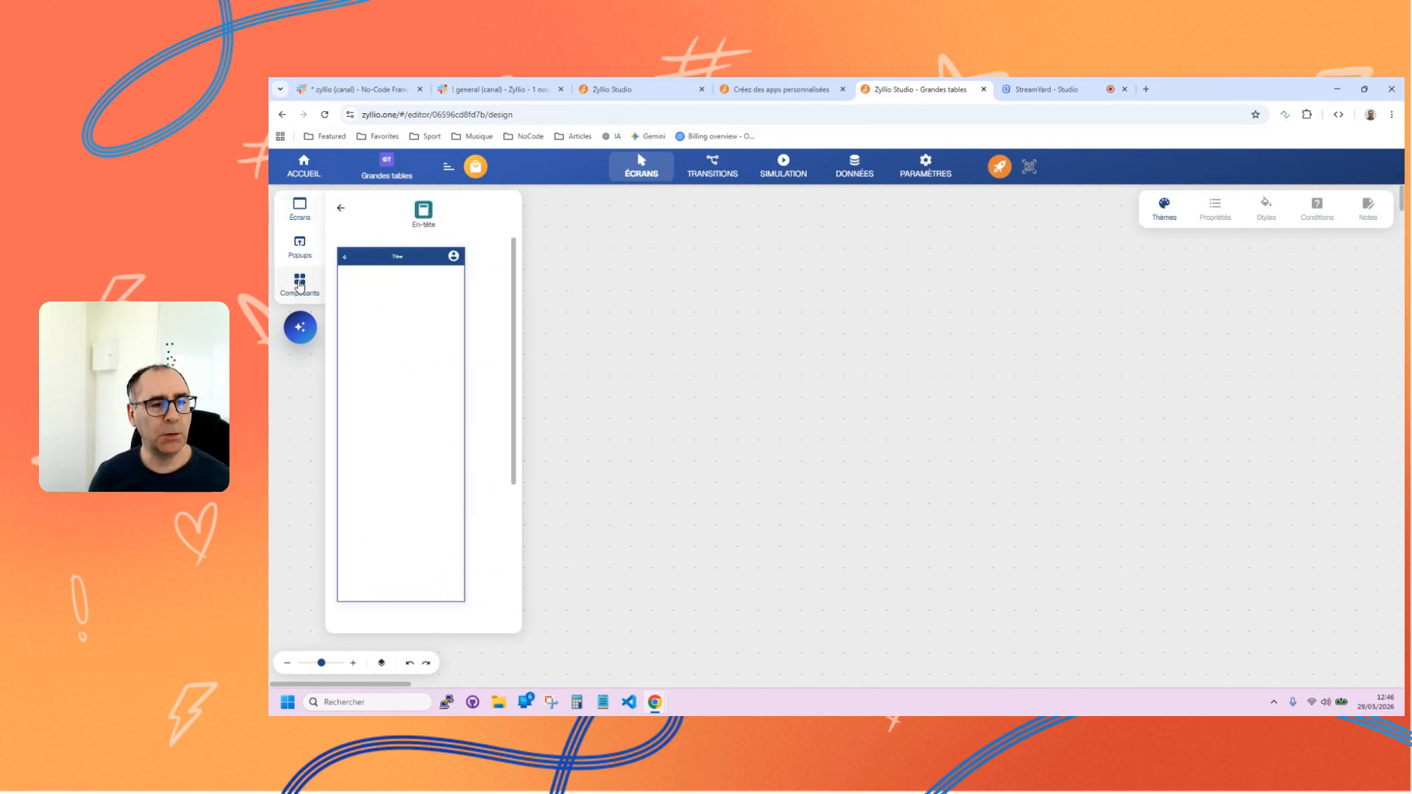
{"action": "left_click", "coordinate": [339, 209]}
{"action": "scroll", "coordinate": [417, 429], "scroll_direction": "down", "scroll_amount": 1}
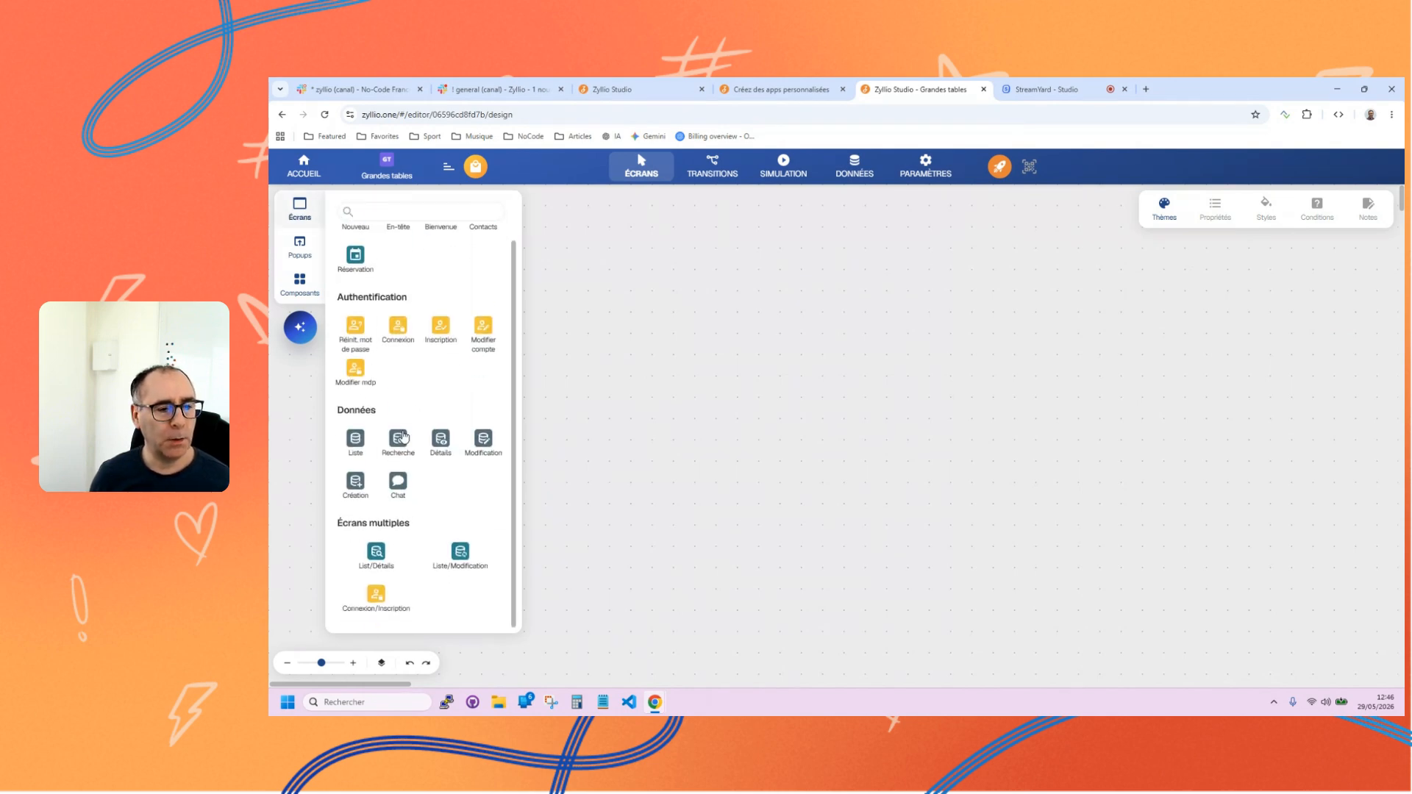
{"action": "left_click", "coordinate": [359, 440]}
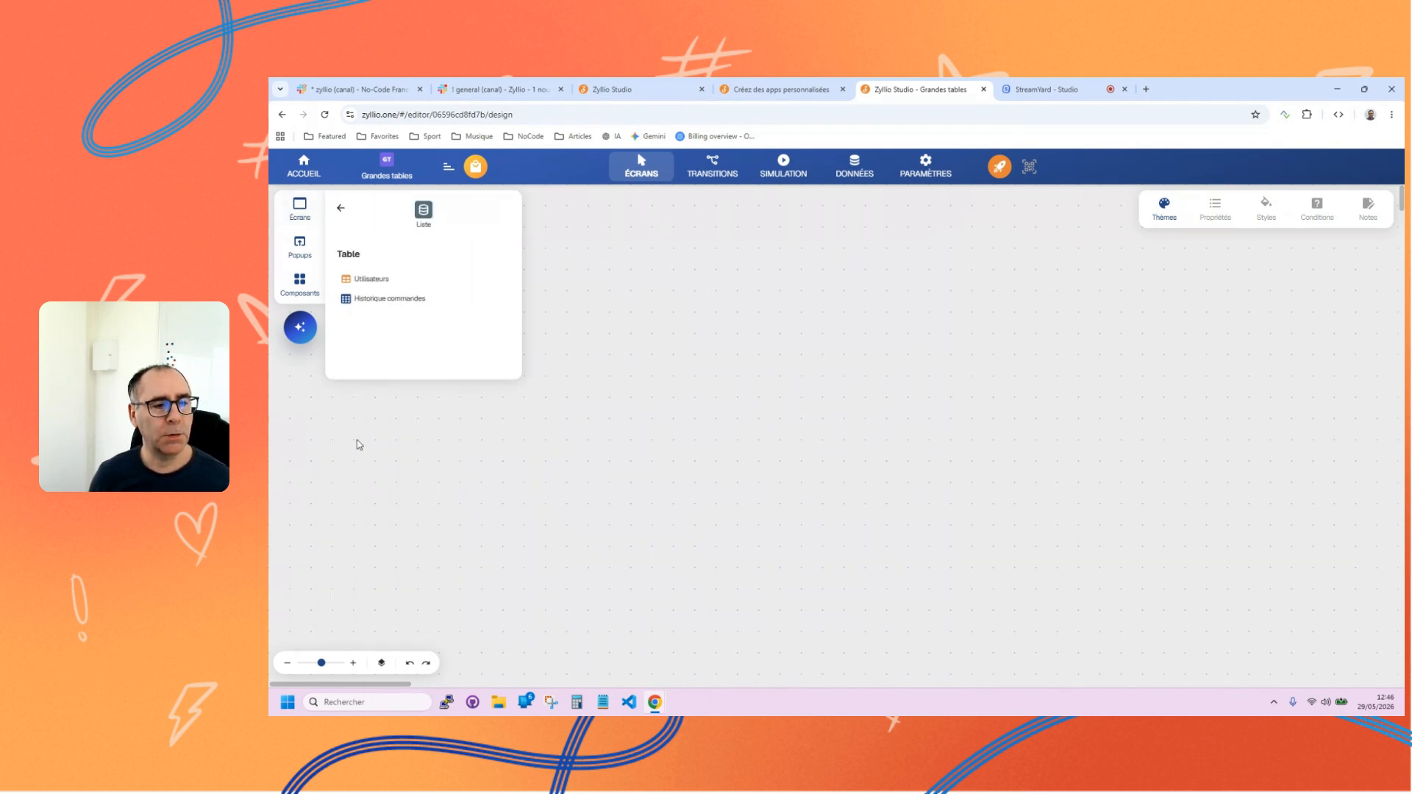
{"action": "left_click", "coordinate": [392, 304]}
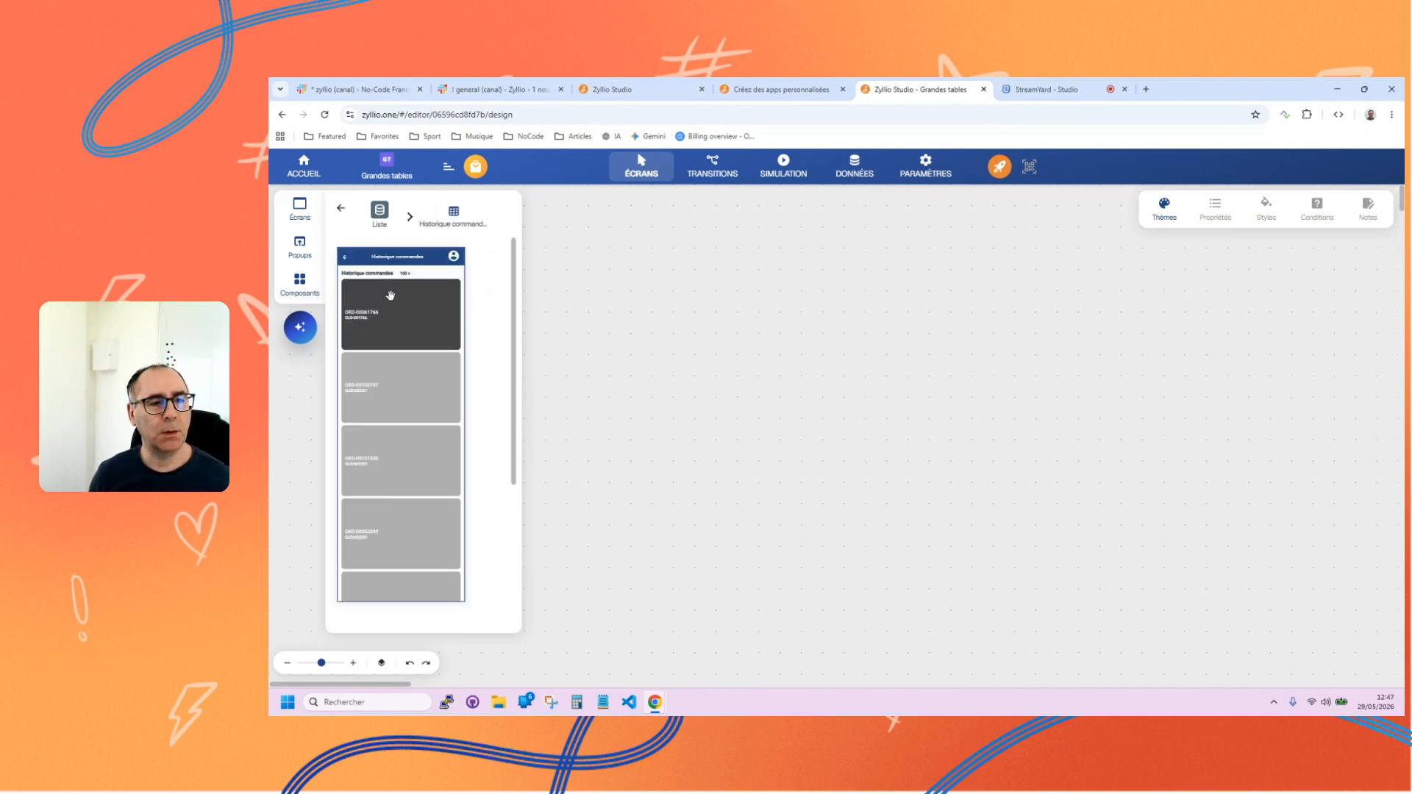
{"action": "left_click", "coordinate": [389, 298]}
{"action": "left_click", "coordinate": [602, 364]}
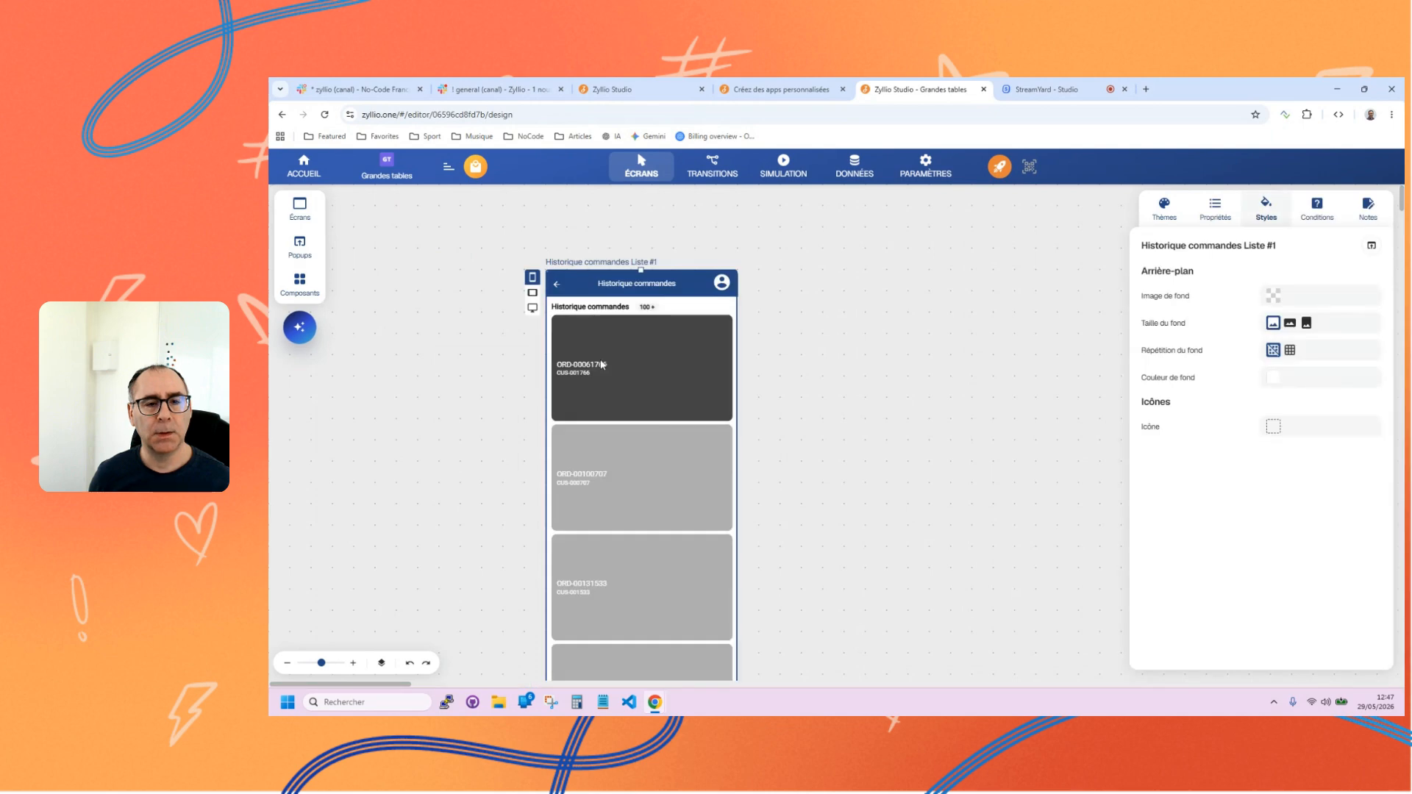
Change the Historique commandes screen's Grille component to a Liste component.
{"action": "left_click", "coordinate": [601, 364]}
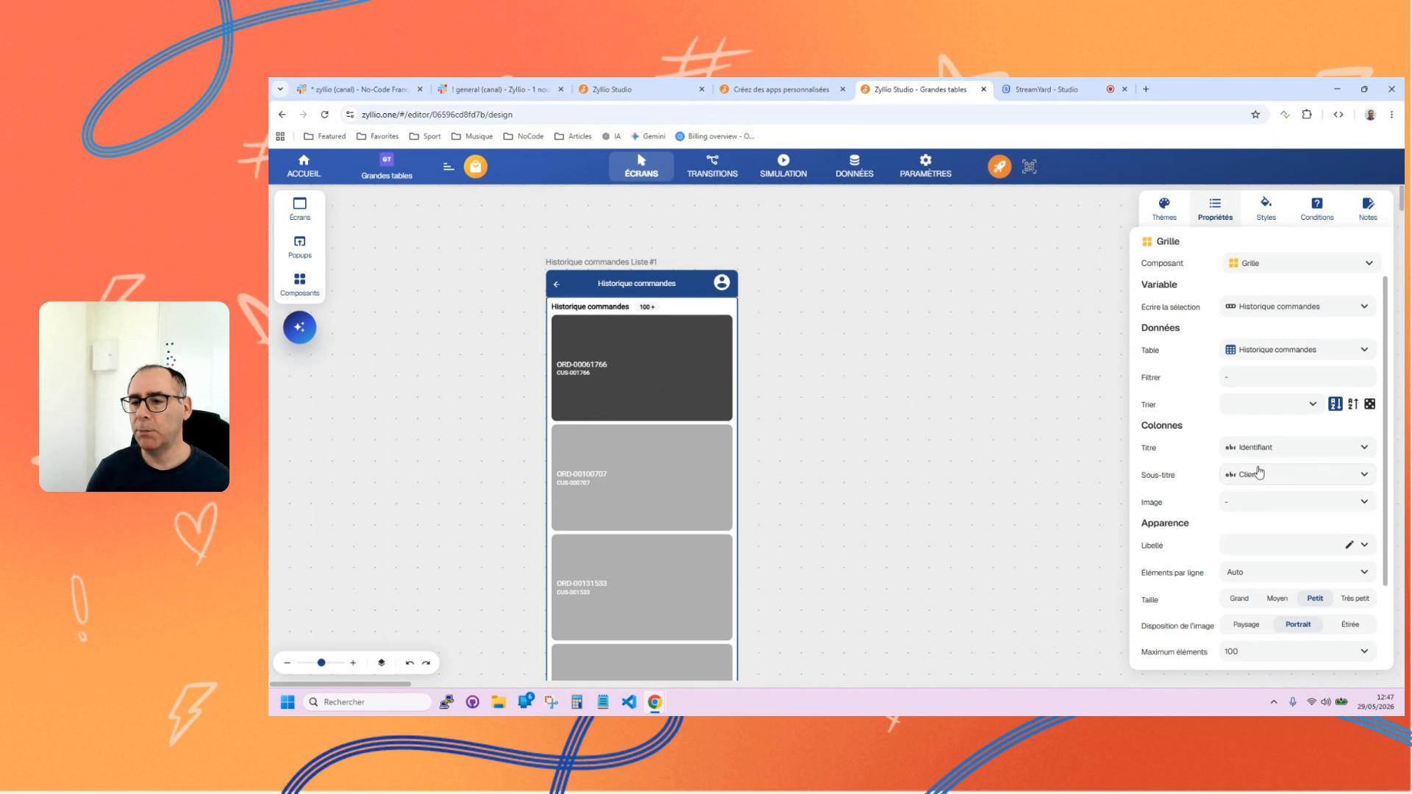
{"action": "left_click", "coordinate": [1248, 510]}
{"action": "left_click", "coordinate": [1196, 486]}
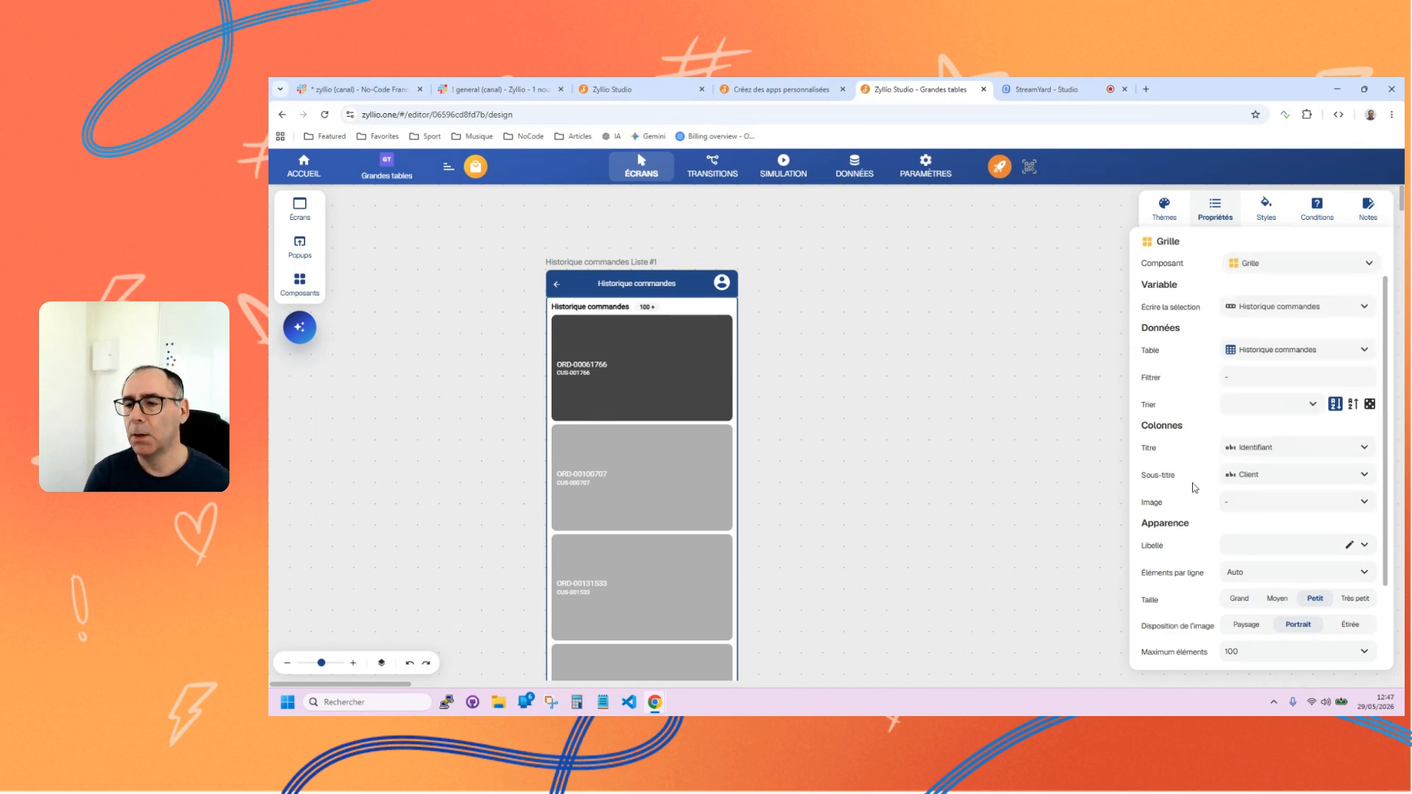
{"action": "left_click", "coordinate": [1246, 265]}
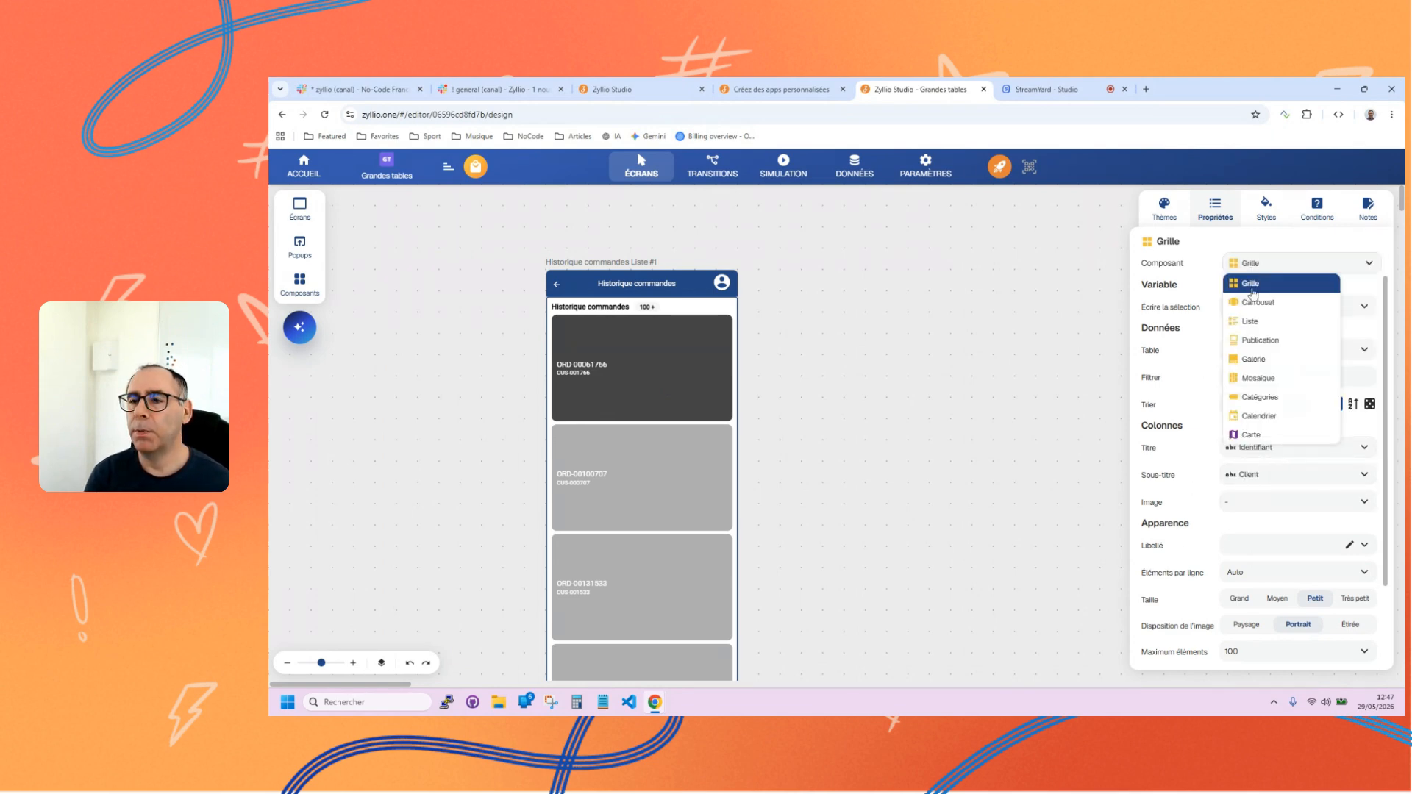
{"action": "left_click", "coordinate": [1254, 324]}
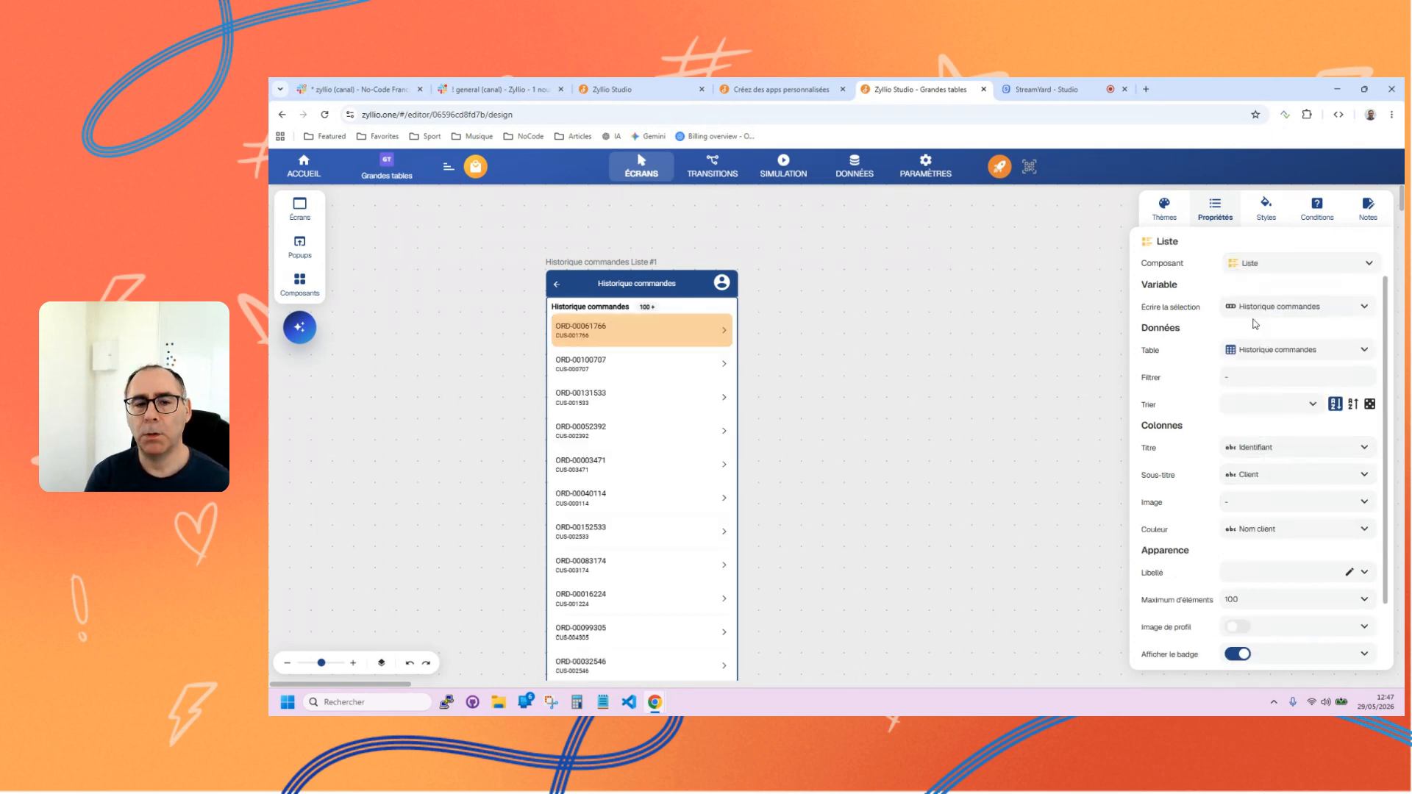
Set the list's title column to Nom client and its subtitle column to Référence Produit.
{"action": "left_click", "coordinate": [1261, 450]}
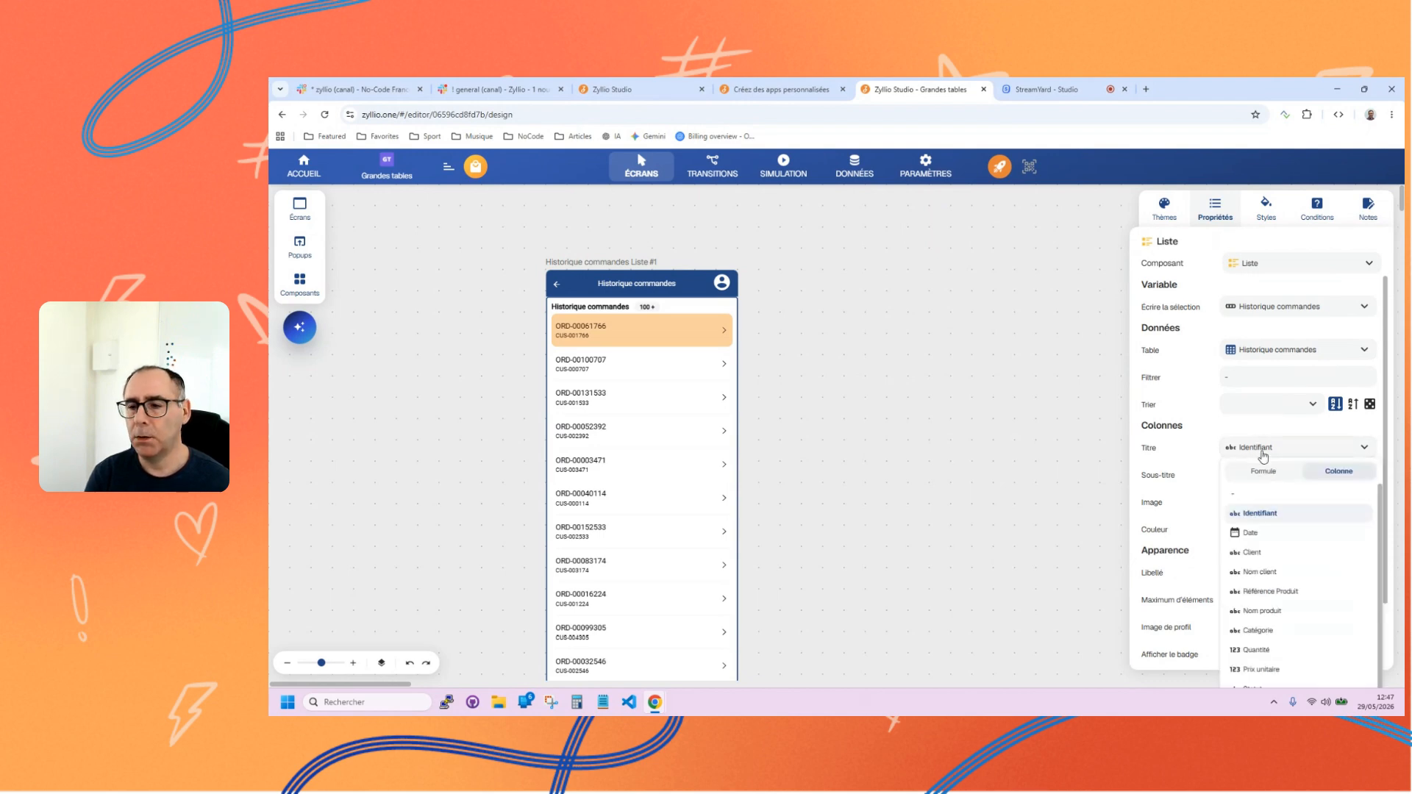
{"action": "left_click", "coordinate": [1279, 570]}
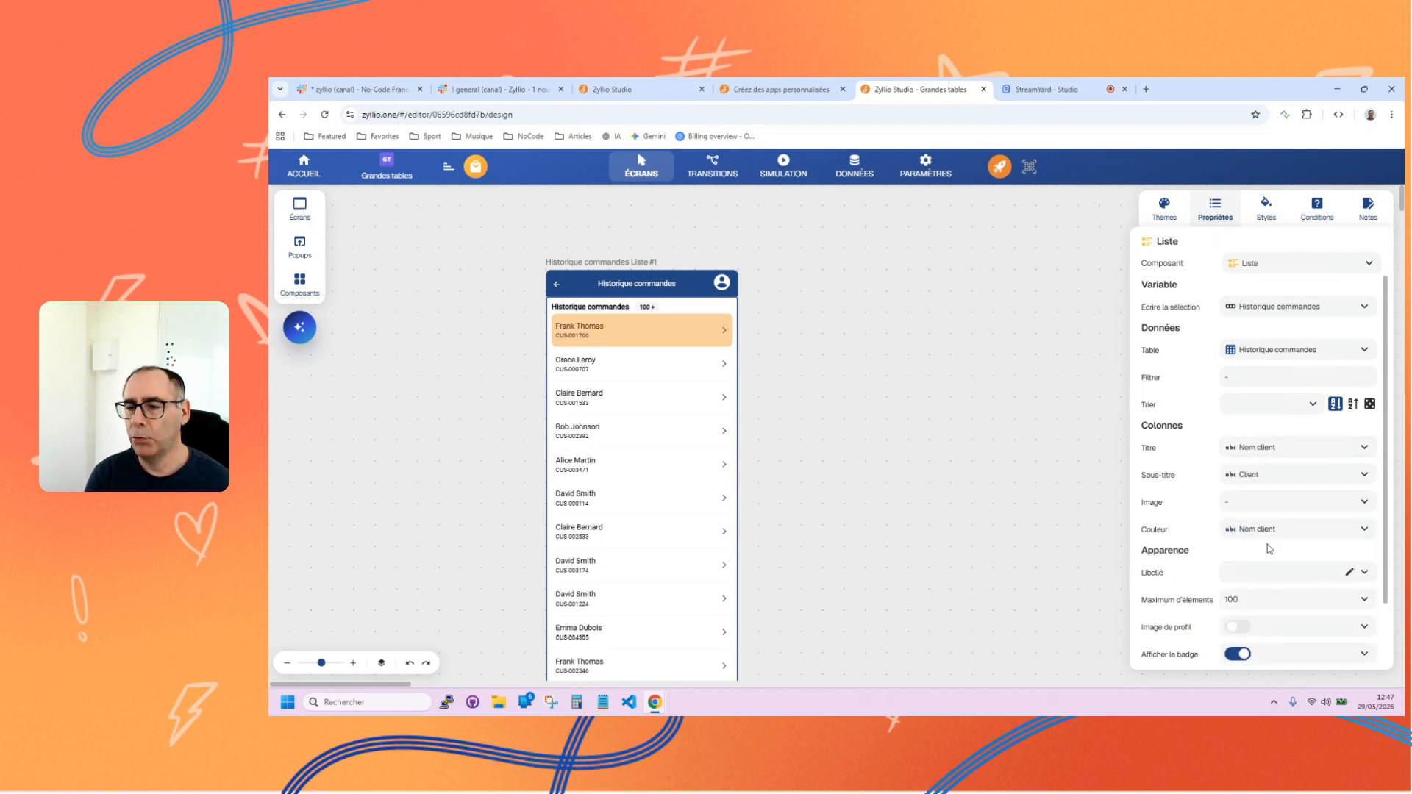
{"action": "left_click", "coordinate": [1259, 478]}
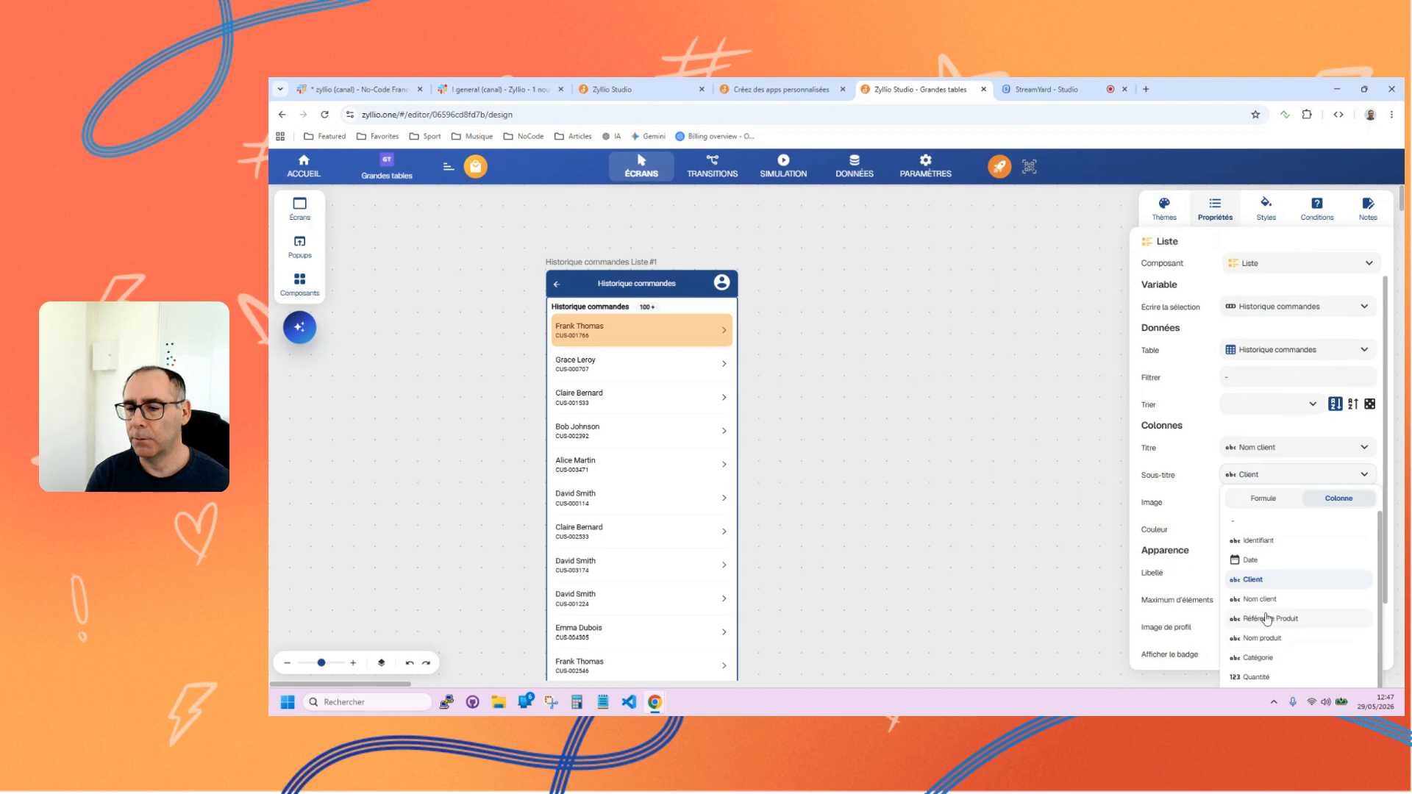
{"action": "left_click", "coordinate": [1267, 620]}
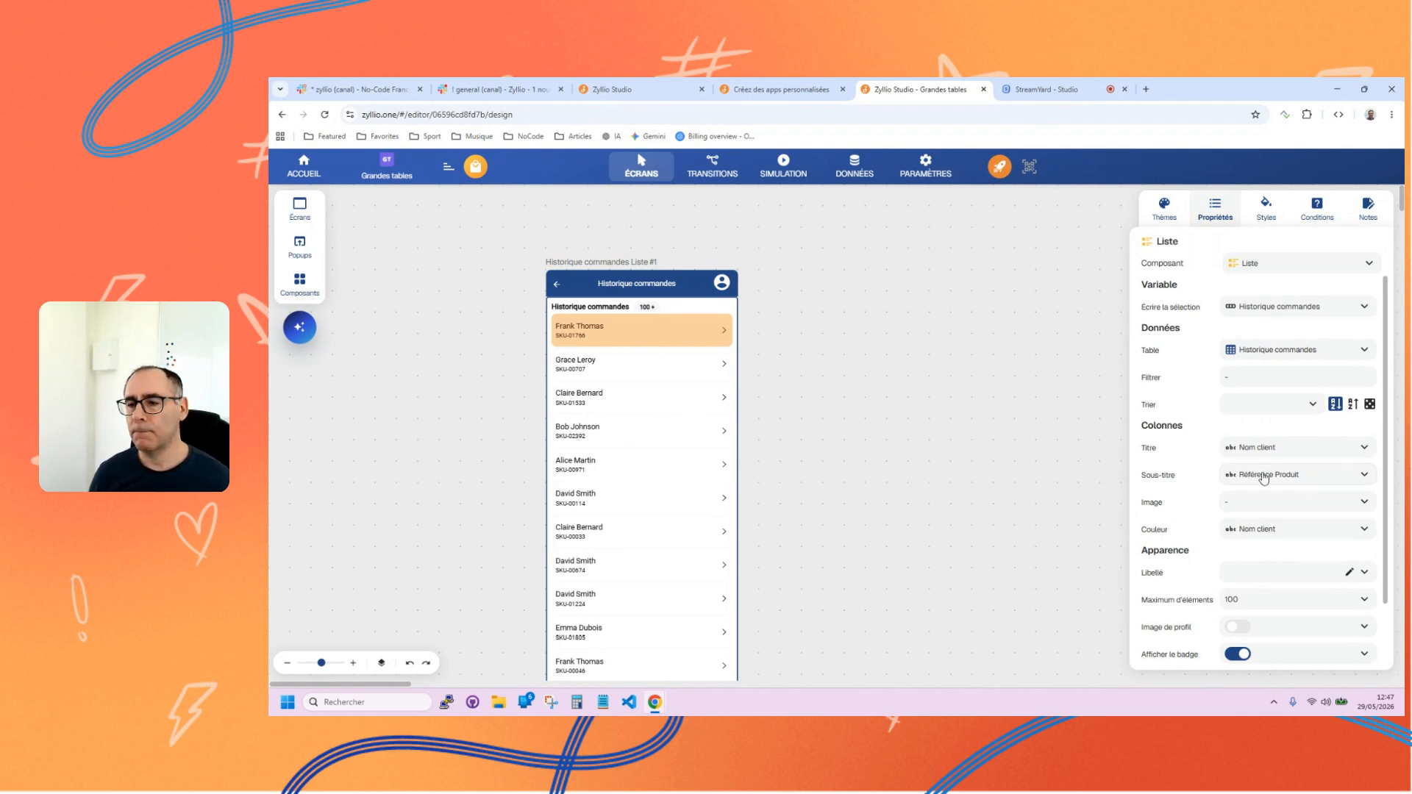
Turn the list's subtitle into a formula, adding a hyphen and a Texte function after the product reference.
{"action": "left_click", "coordinate": [1299, 478]}
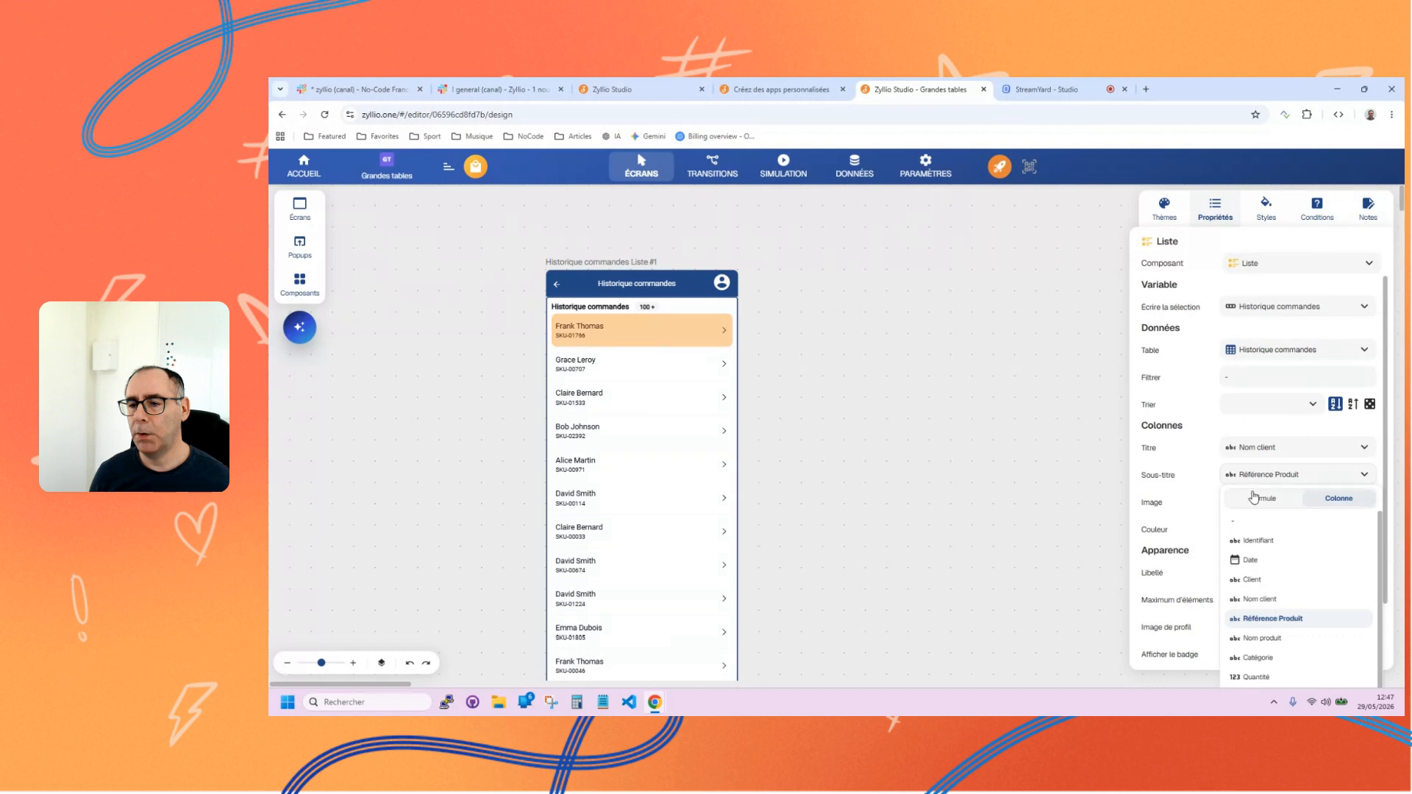
{"action": "left_click", "coordinate": [1262, 498]}
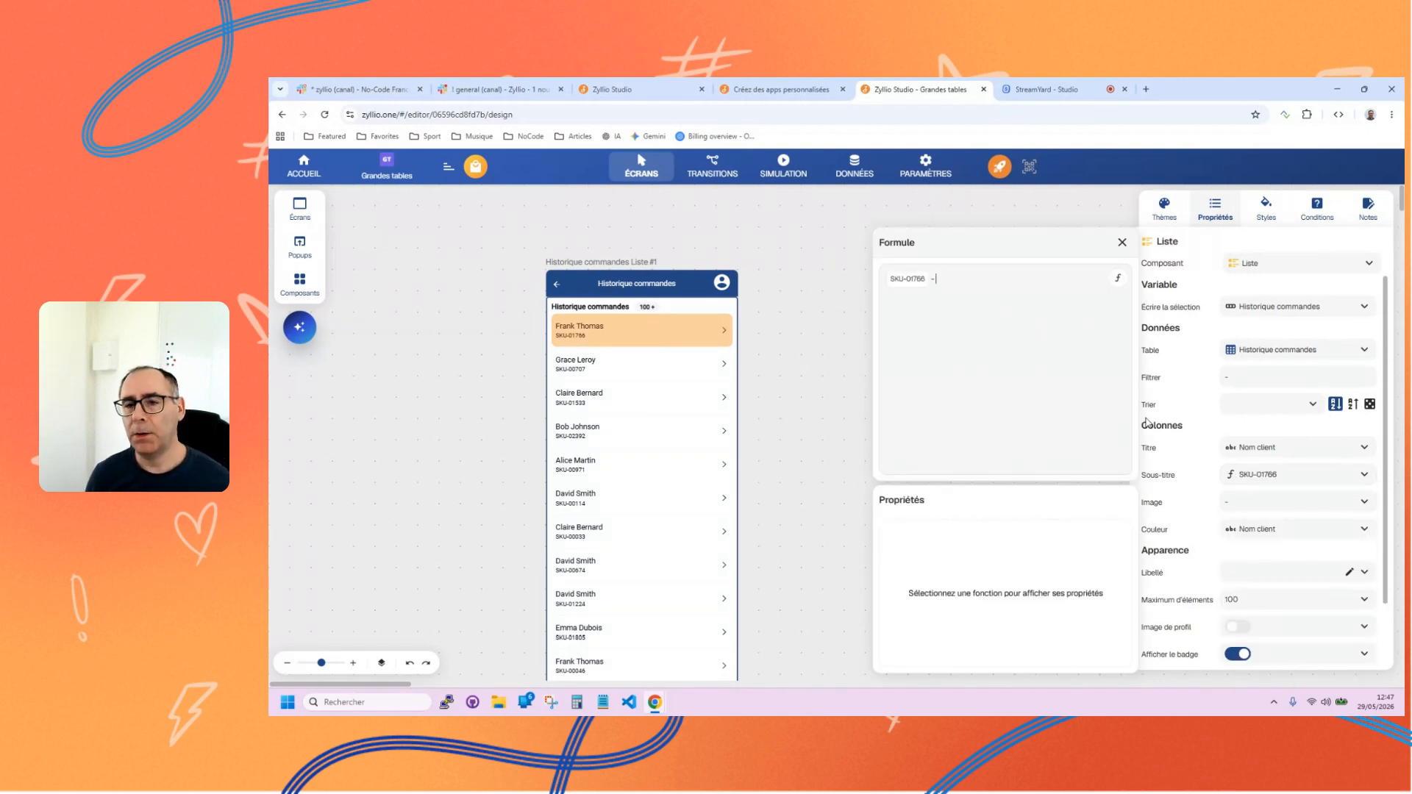
{"action": "left_click", "coordinate": [1118, 277]}
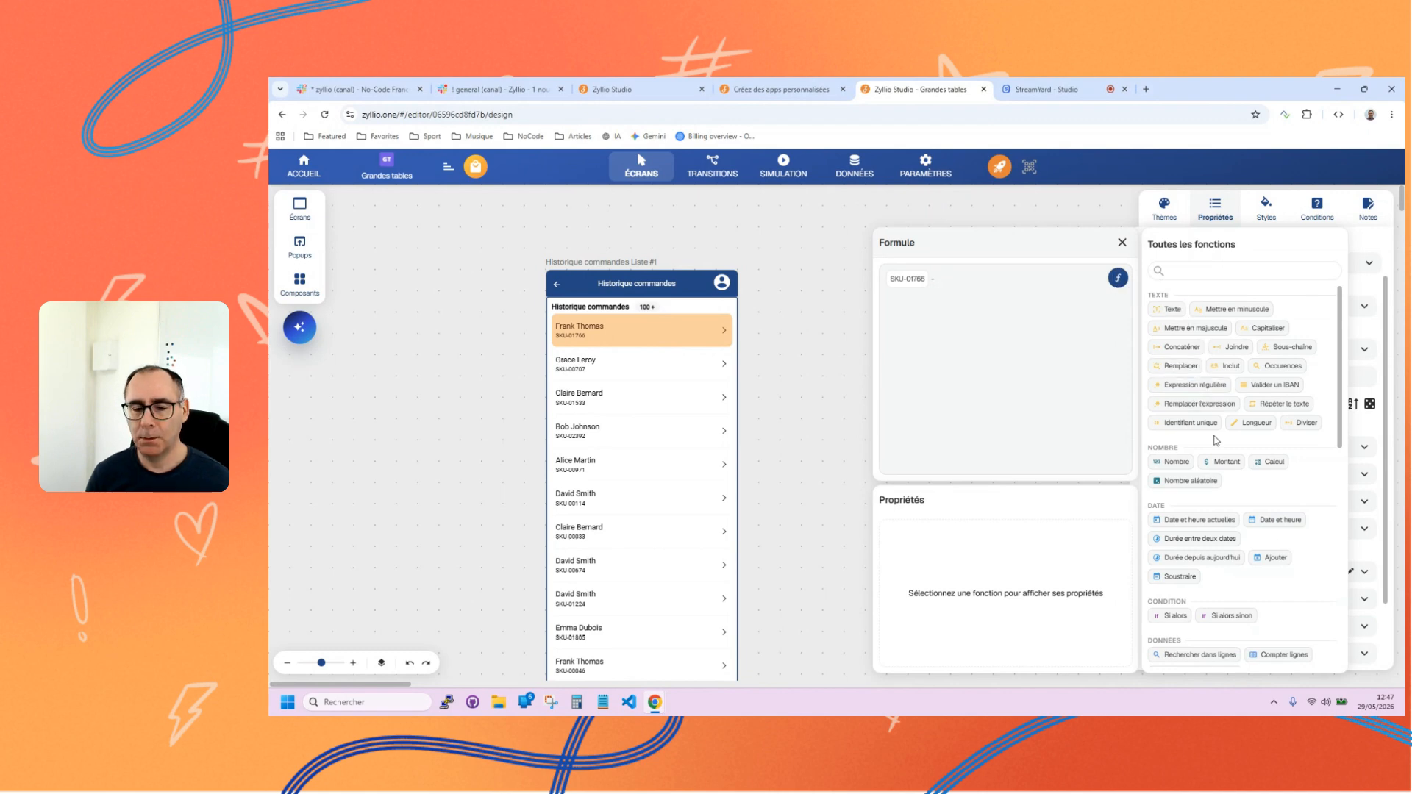
{"action": "scroll", "coordinate": [1211, 500], "scroll_direction": "down", "scroll_amount": 3}
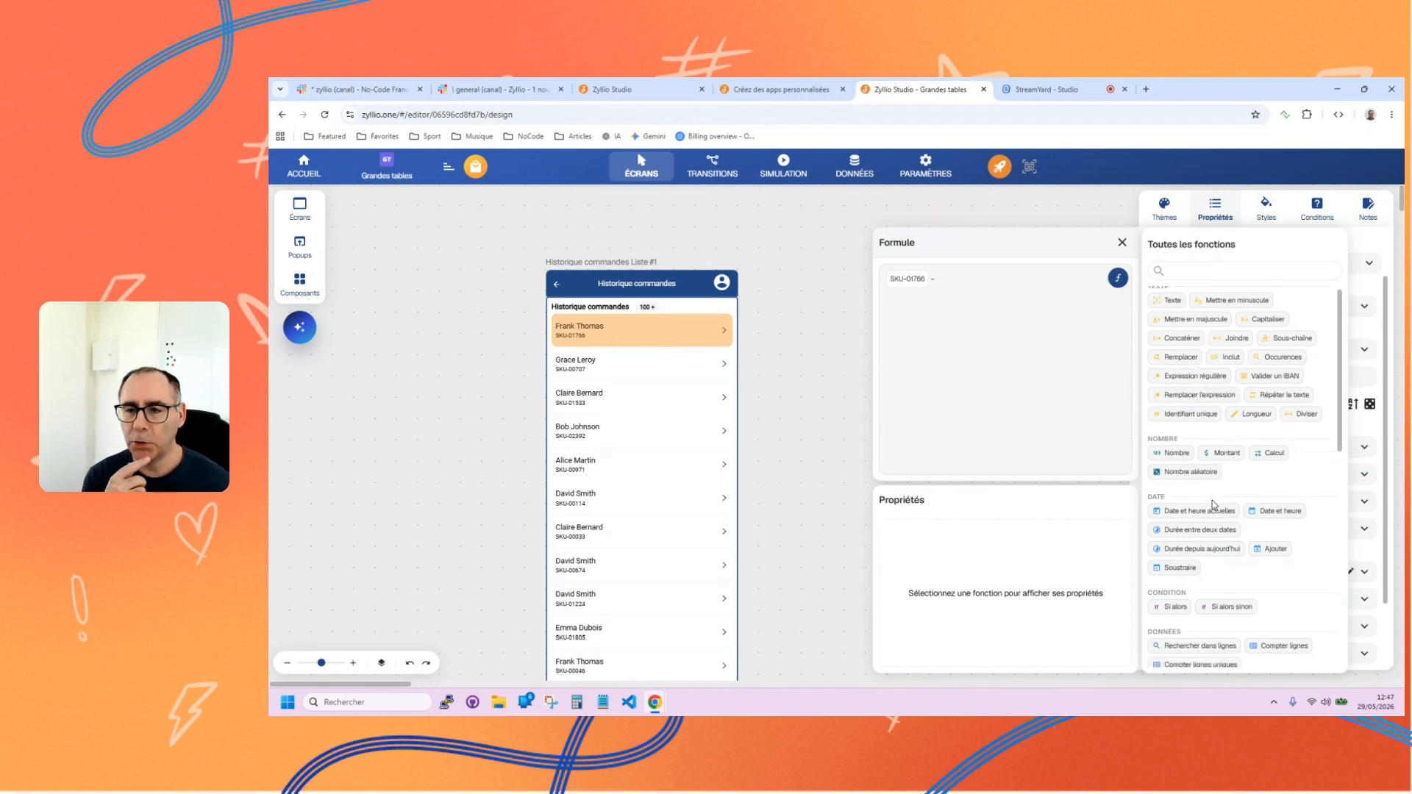
{"action": "scroll", "coordinate": [1206, 507], "scroll_direction": "up", "scroll_amount": 3}
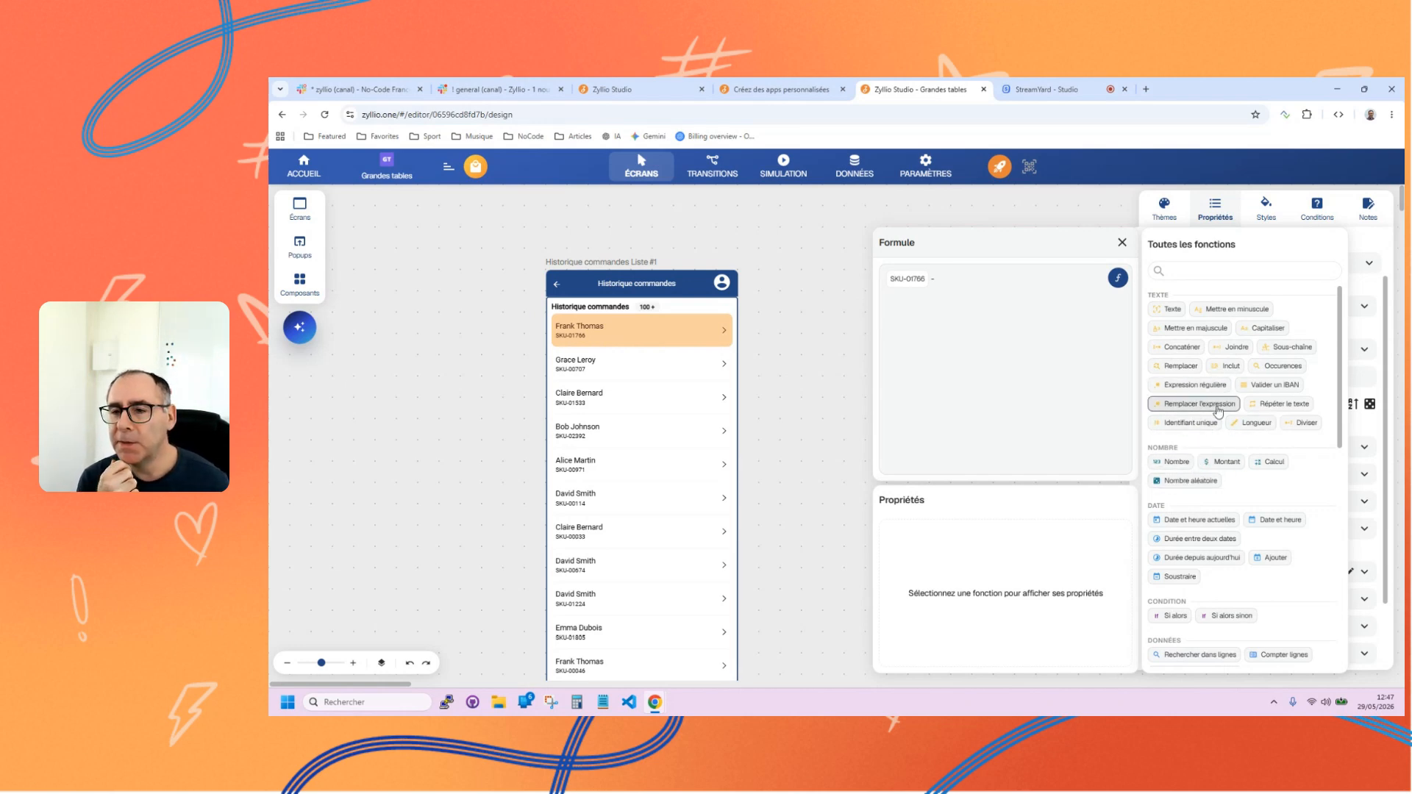
{"action": "scroll", "coordinate": [1253, 423], "scroll_direction": "down", "scroll_amount": 1}
{"action": "scroll", "coordinate": [1257, 420], "scroll_direction": "down", "scroll_amount": 5}
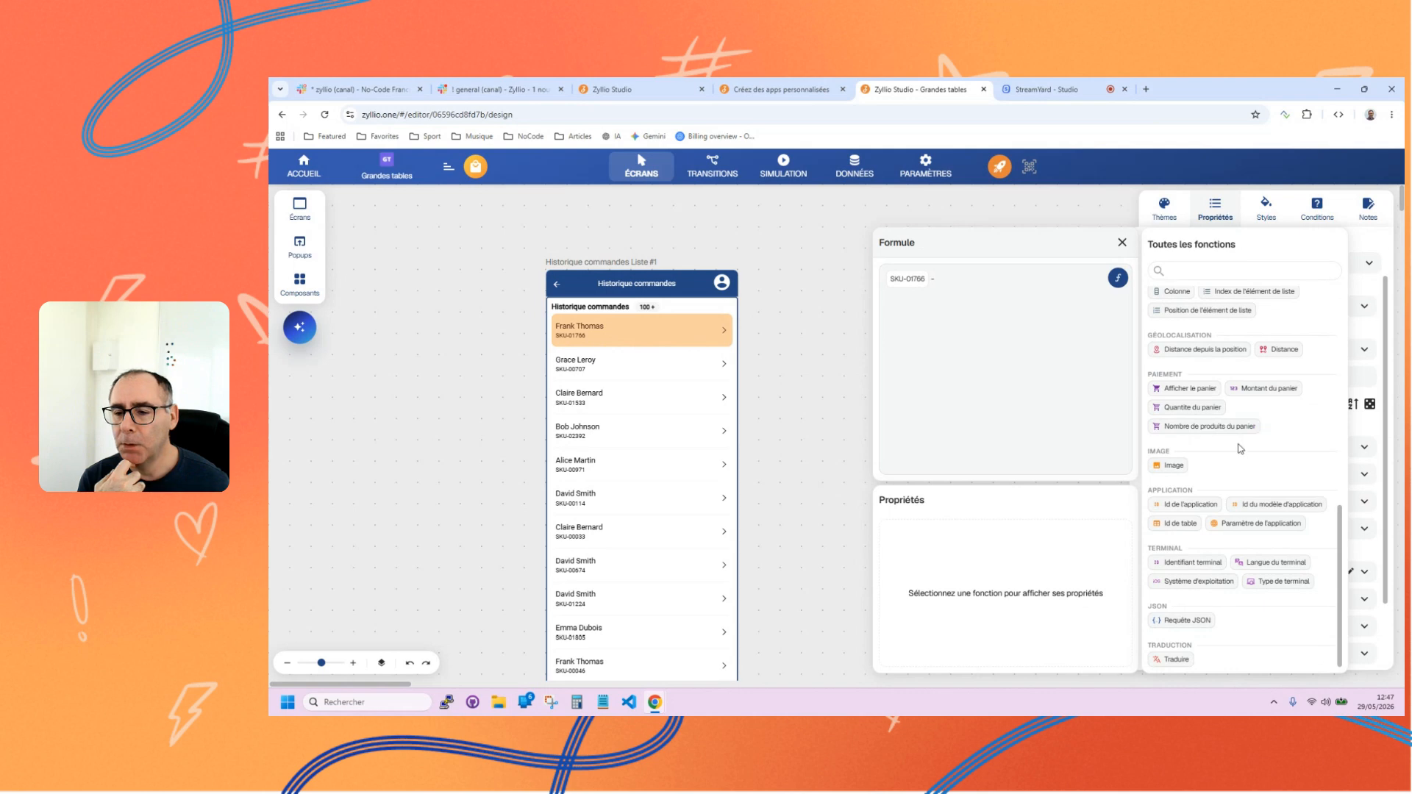
{"action": "scroll", "coordinate": [1242, 447], "scroll_direction": "up", "scroll_amount": 7}
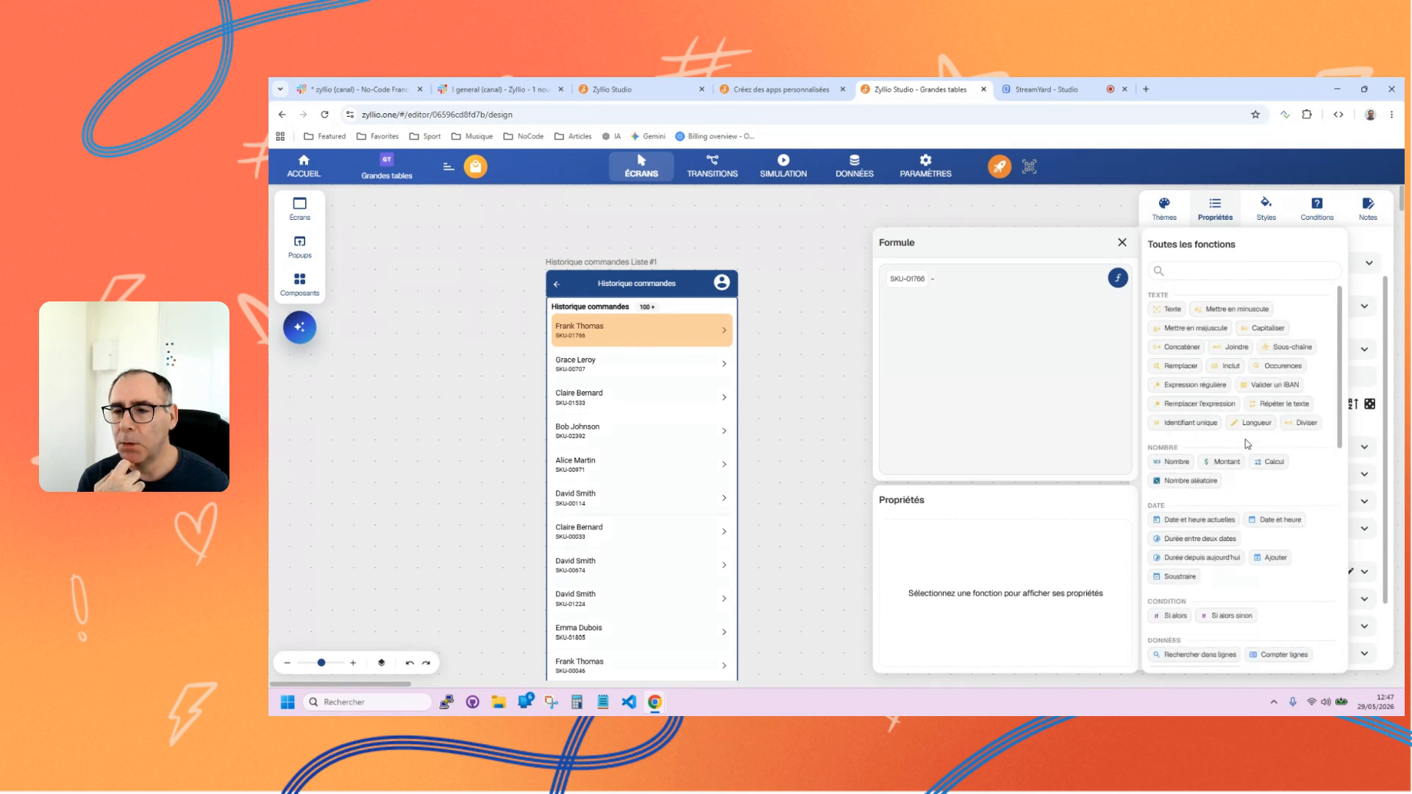
{"action": "left_click", "coordinate": [1171, 309]}
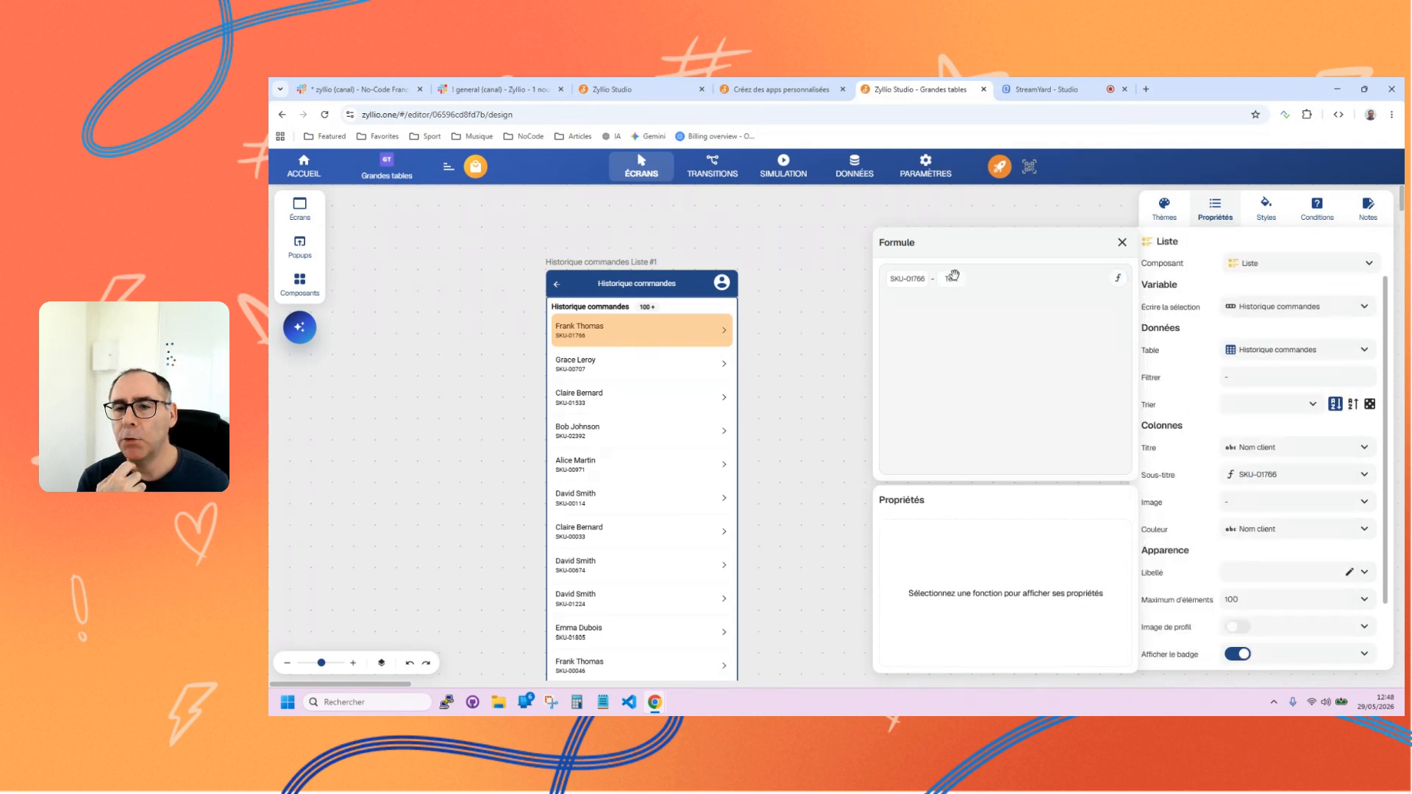
Bind the formula's Texte function to the Quantité column and append "unités" to the subtitle formula.
{"action": "left_click", "coordinate": [952, 278]}
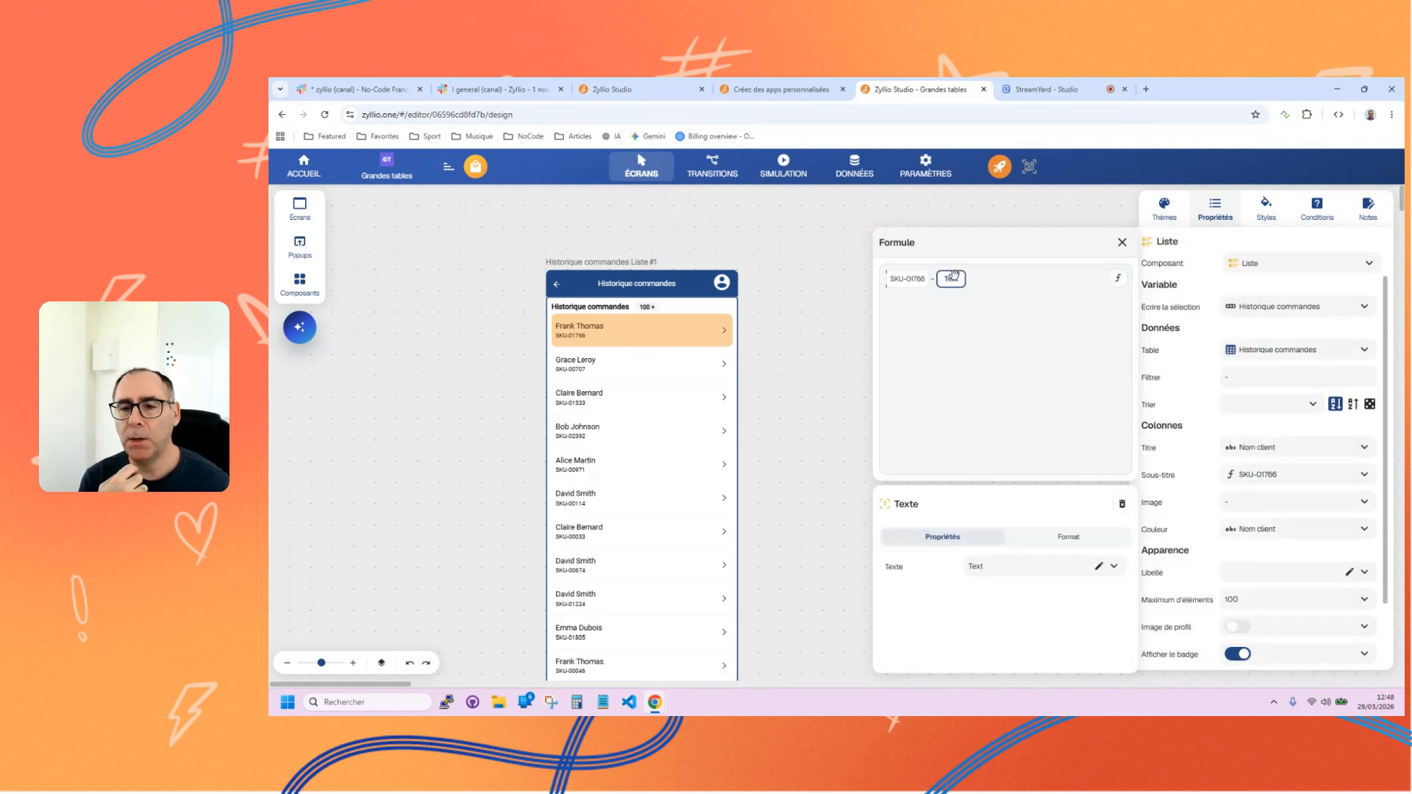
{"action": "left_click", "coordinate": [1115, 567]}
{"action": "left_click", "coordinate": [1100, 542]}
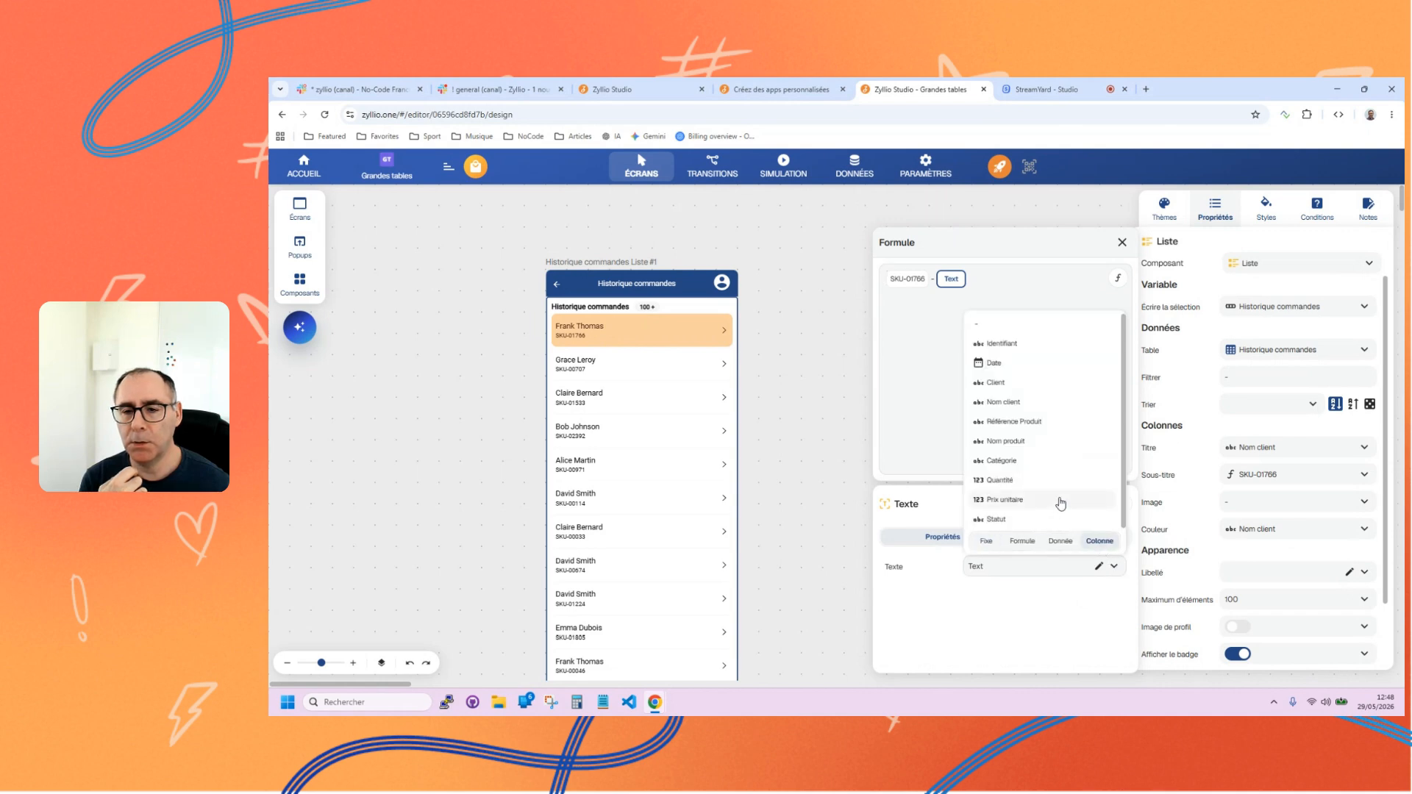
{"action": "left_click", "coordinate": [1017, 482]}
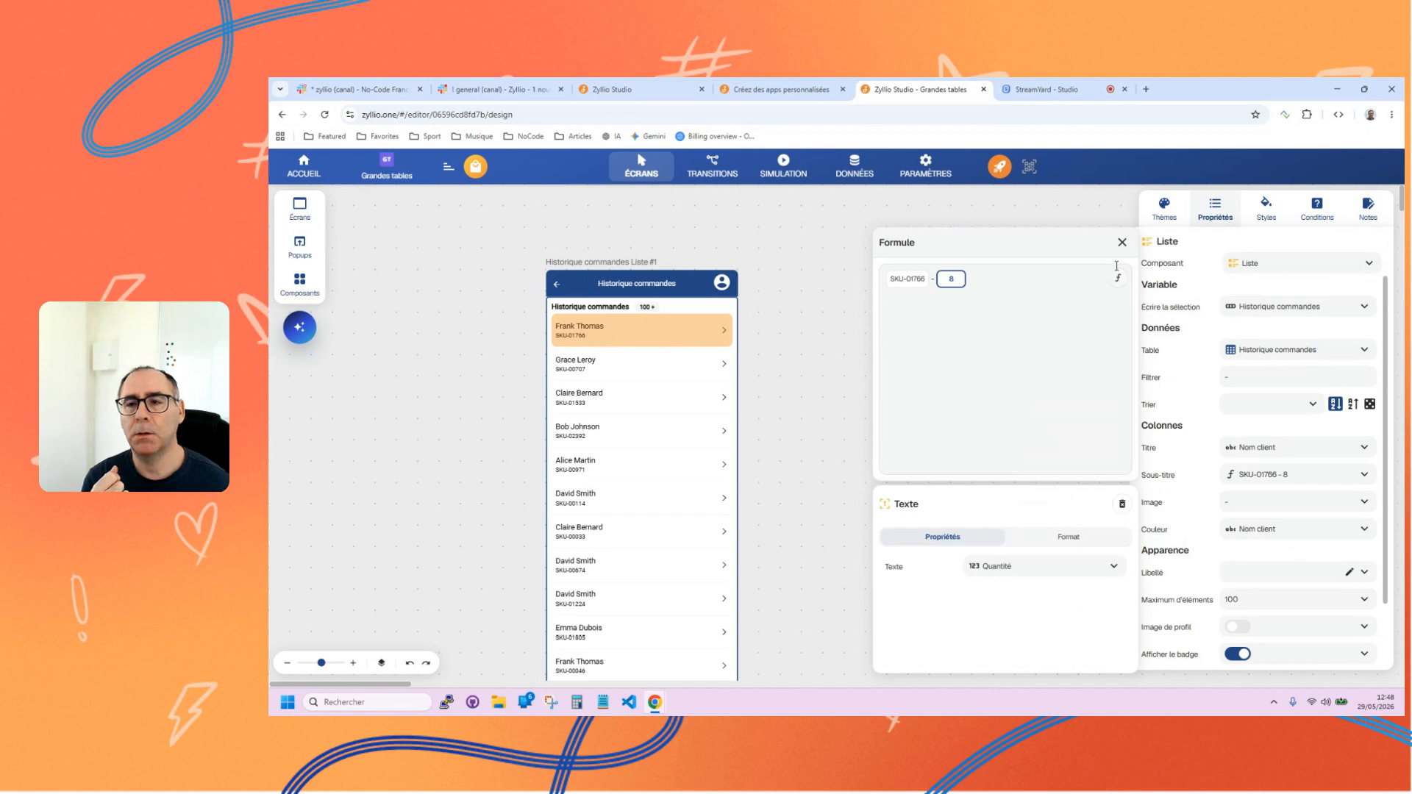
{"action": "left_click", "coordinate": [1000, 283]}
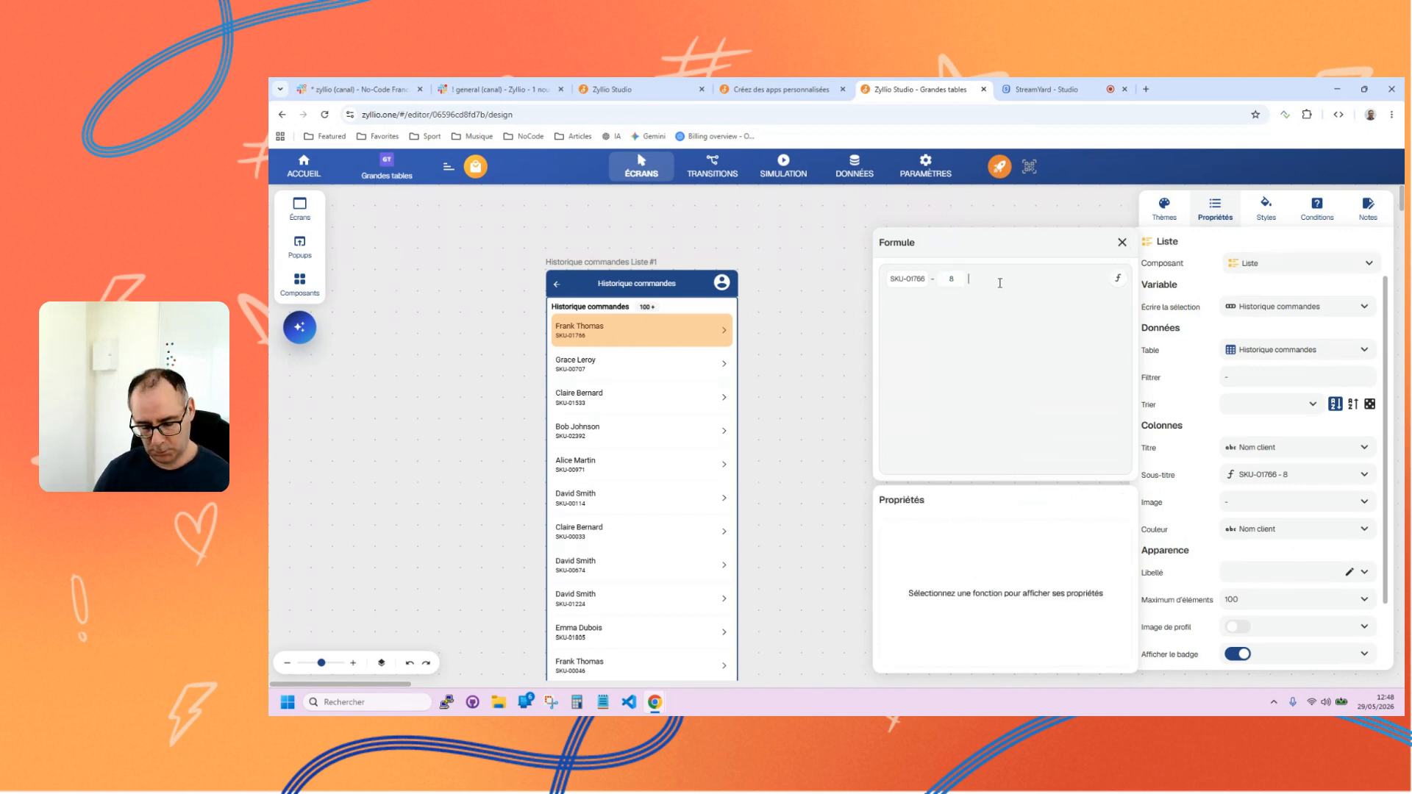
{"action": "left_click", "coordinate": [1122, 242]}
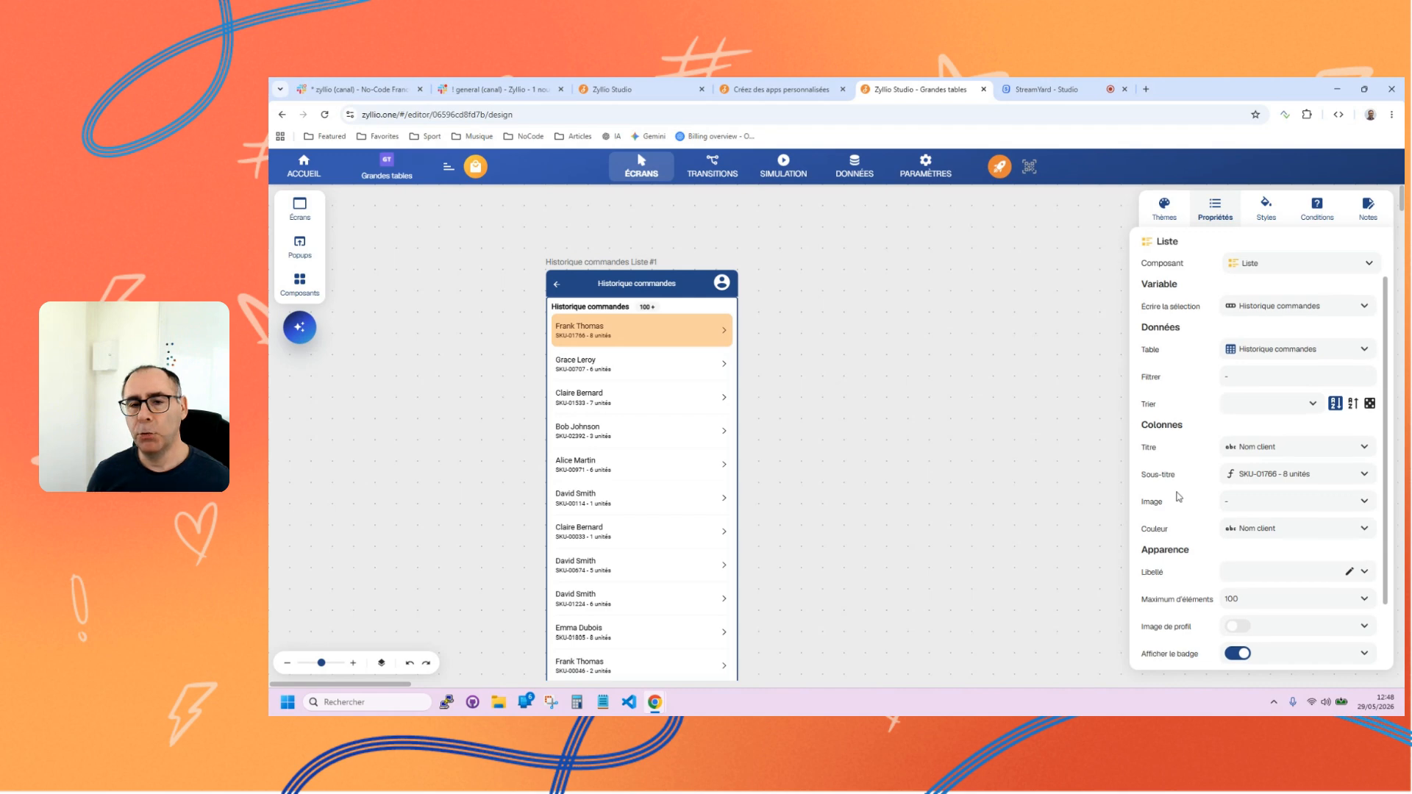
{"action": "scroll", "coordinate": [1177, 465], "scroll_direction": "down", "scroll_amount": 1}
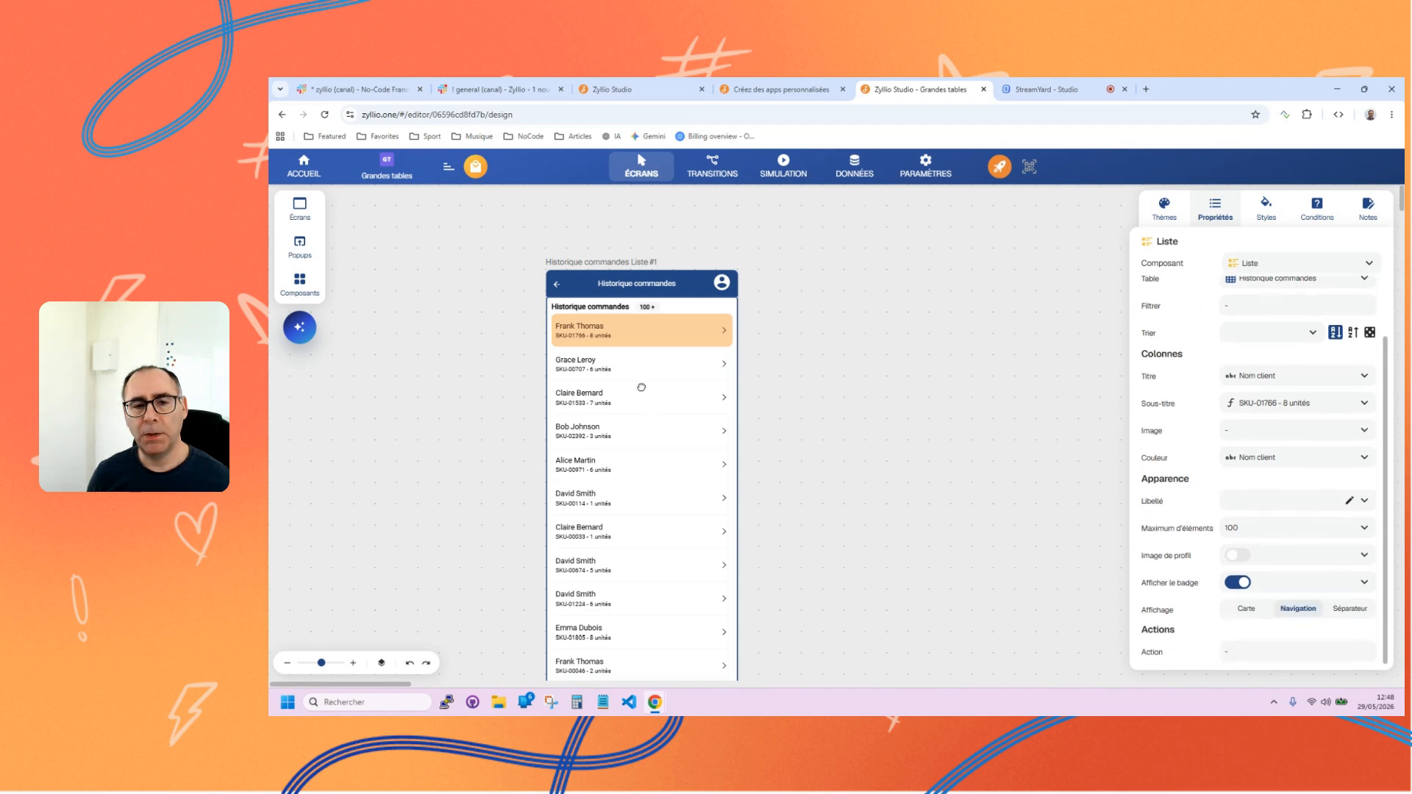
Add a Détails screen based on Historique commandes beside the order list screen.
{"action": "left_click", "coordinate": [305, 213]}
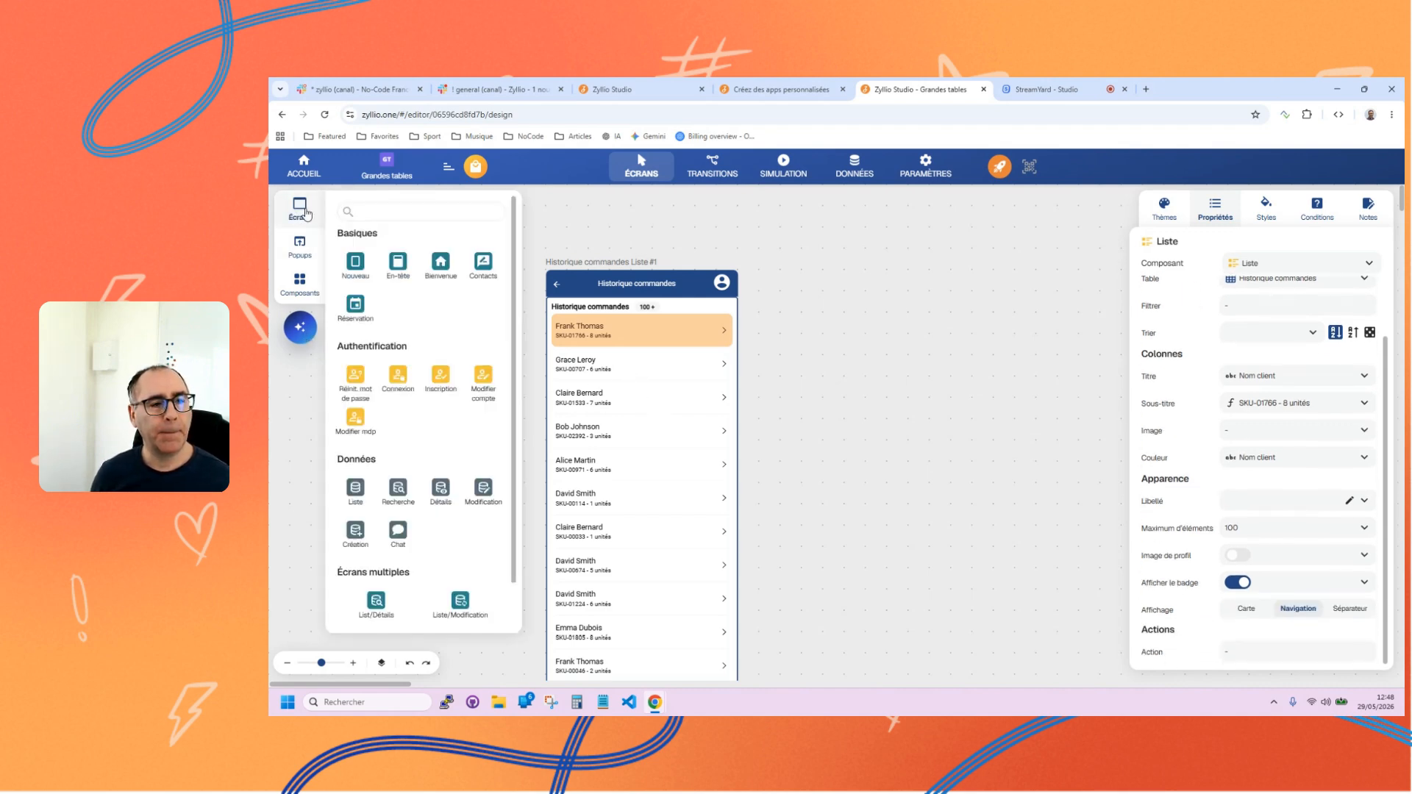
{"action": "left_click", "coordinate": [439, 489]}
{"action": "left_click", "coordinate": [375, 300]}
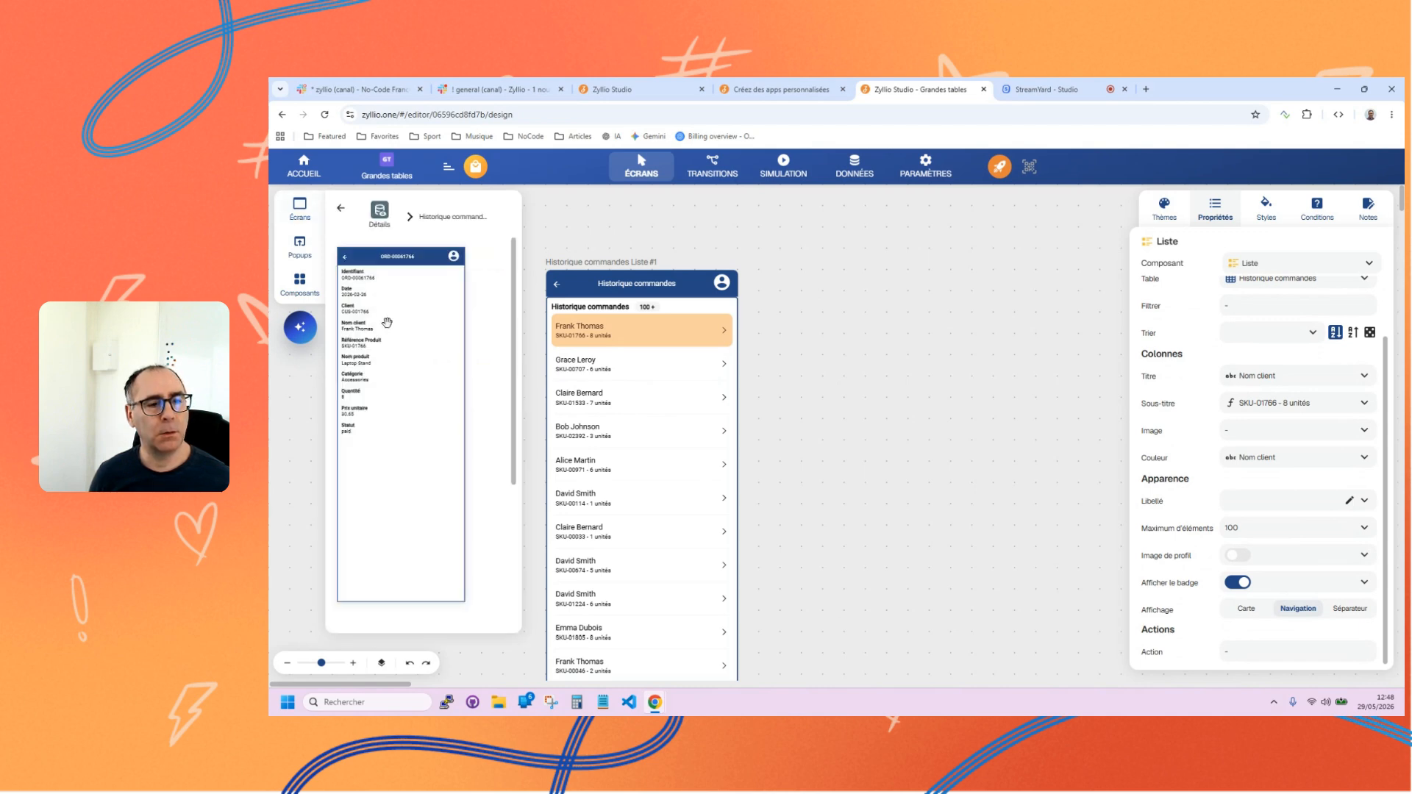
{"action": "left_click_drag", "start_coordinate": [387, 322], "coordinate": [891, 362]}
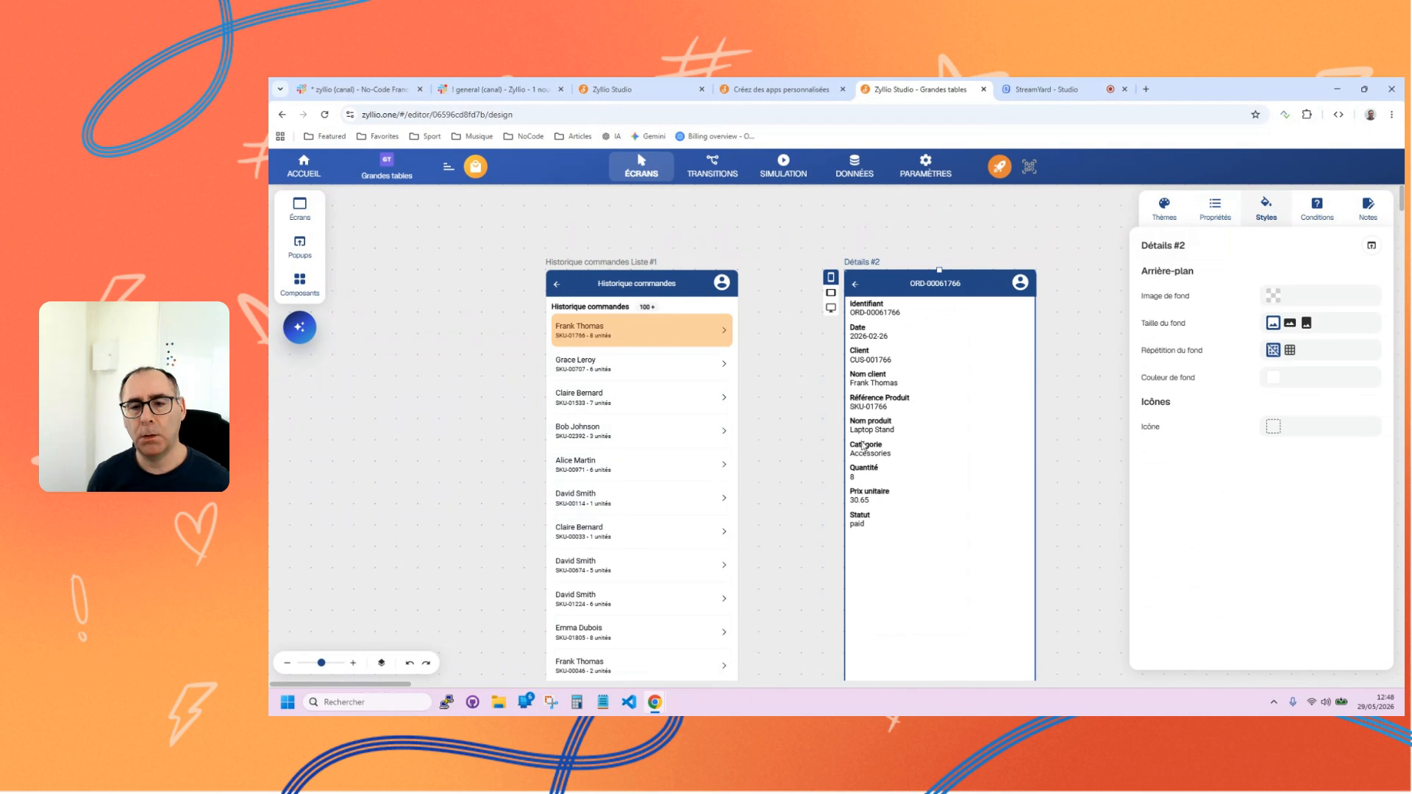
Set the Référence Produit field's orientation to Horizontale and change the Catégorie field to an Options component on the details screen.
{"action": "left_click", "coordinate": [882, 414]}
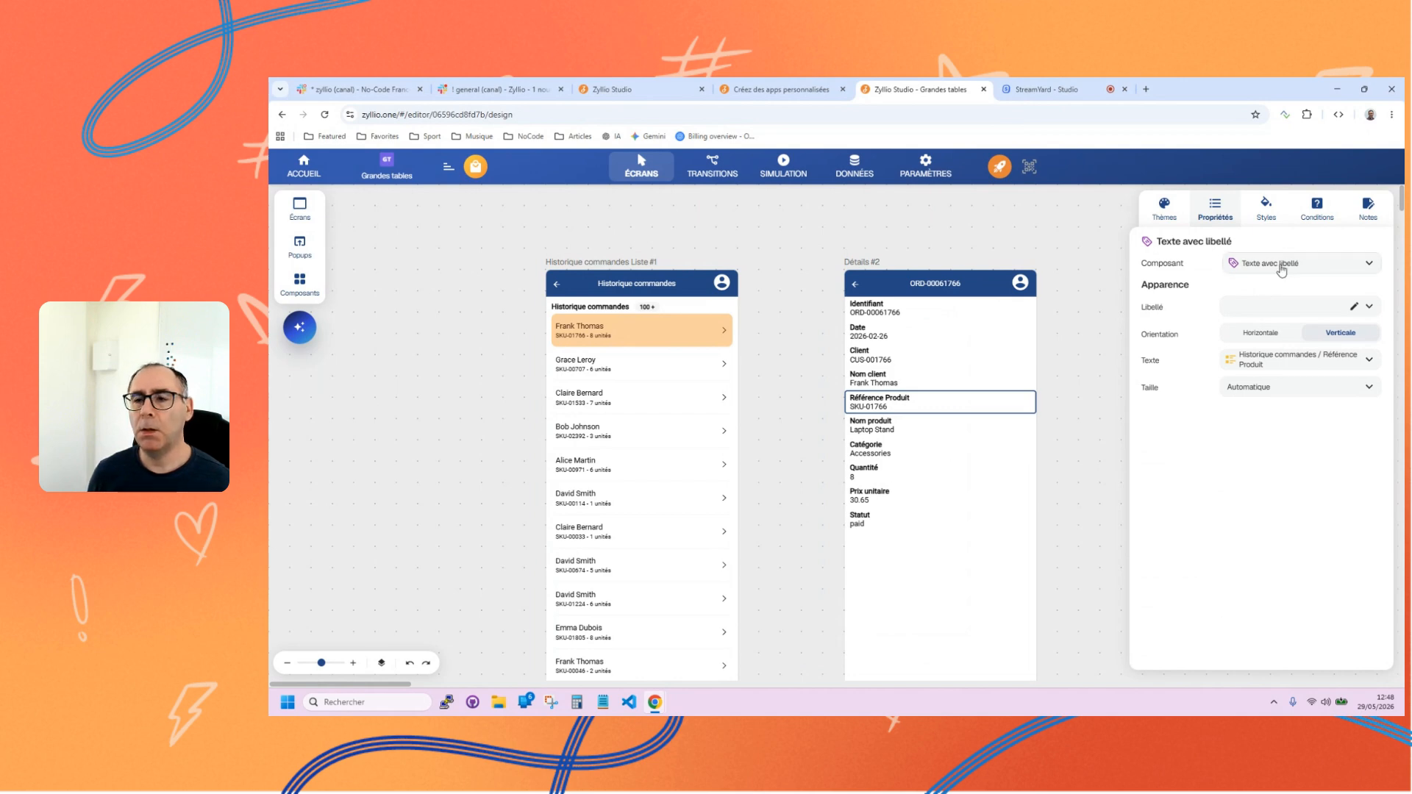
{"action": "left_click", "coordinate": [1257, 337]}
{"action": "left_click", "coordinate": [871, 420]}
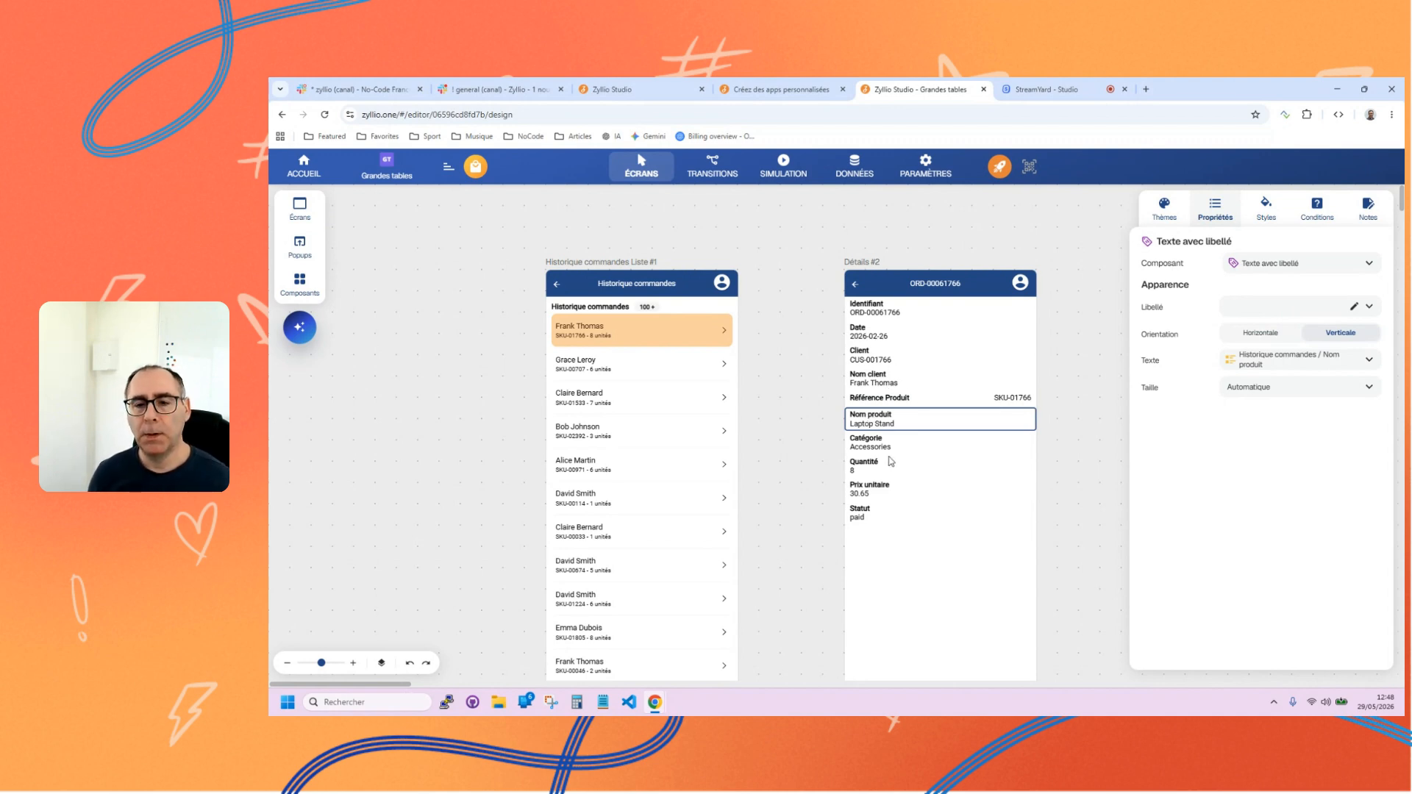
{"action": "left_click", "coordinate": [888, 447]}
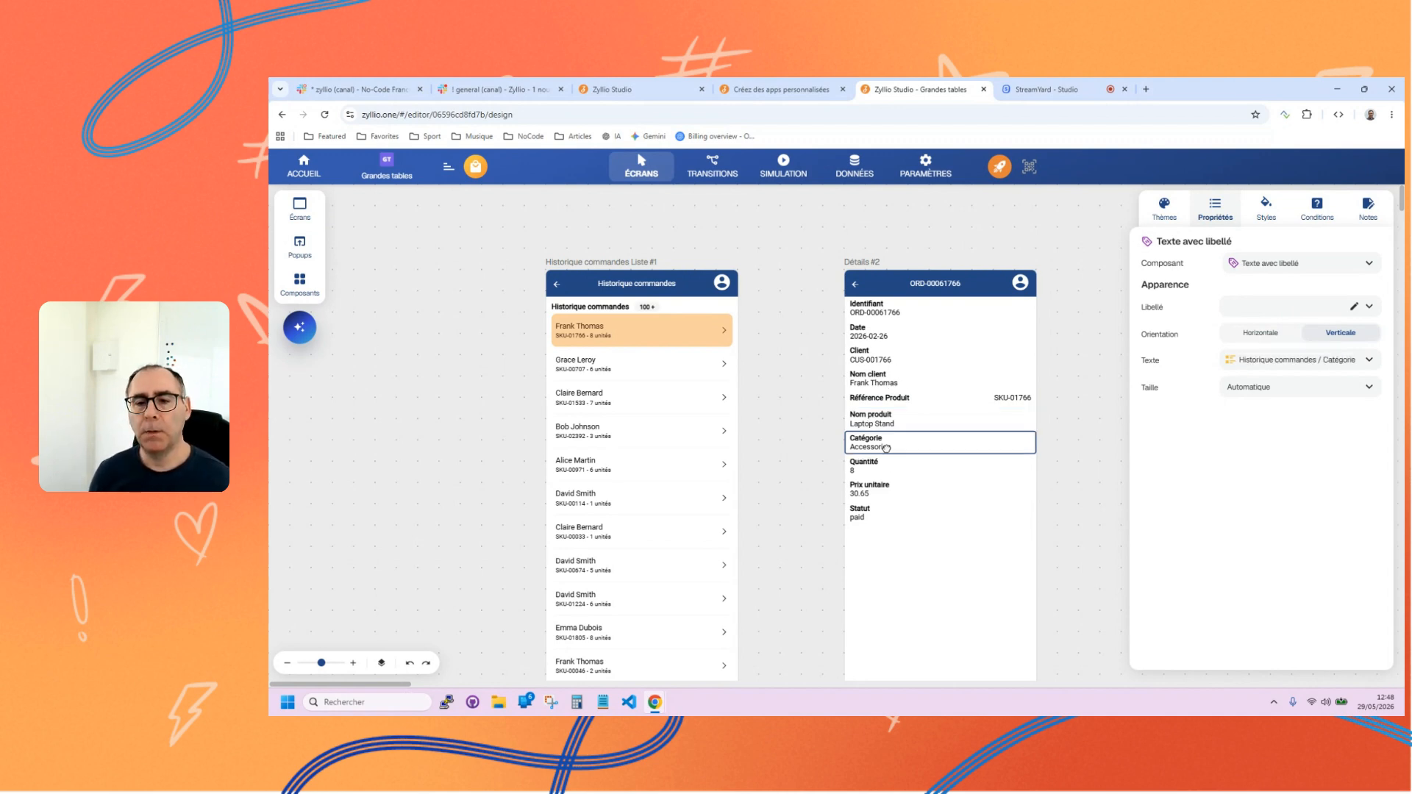
{"action": "left_click", "coordinate": [1263, 264]}
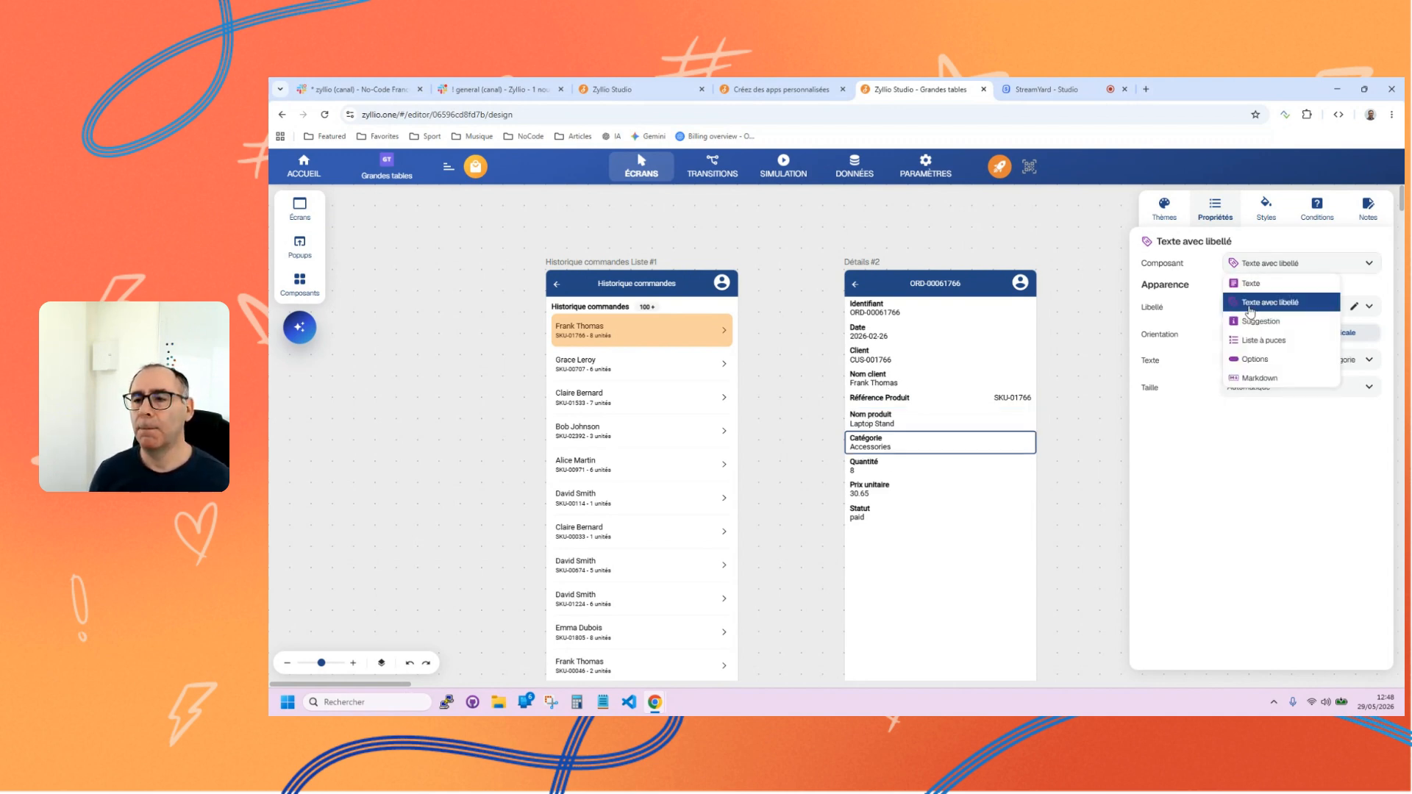
{"action": "left_click", "coordinate": [1247, 360]}
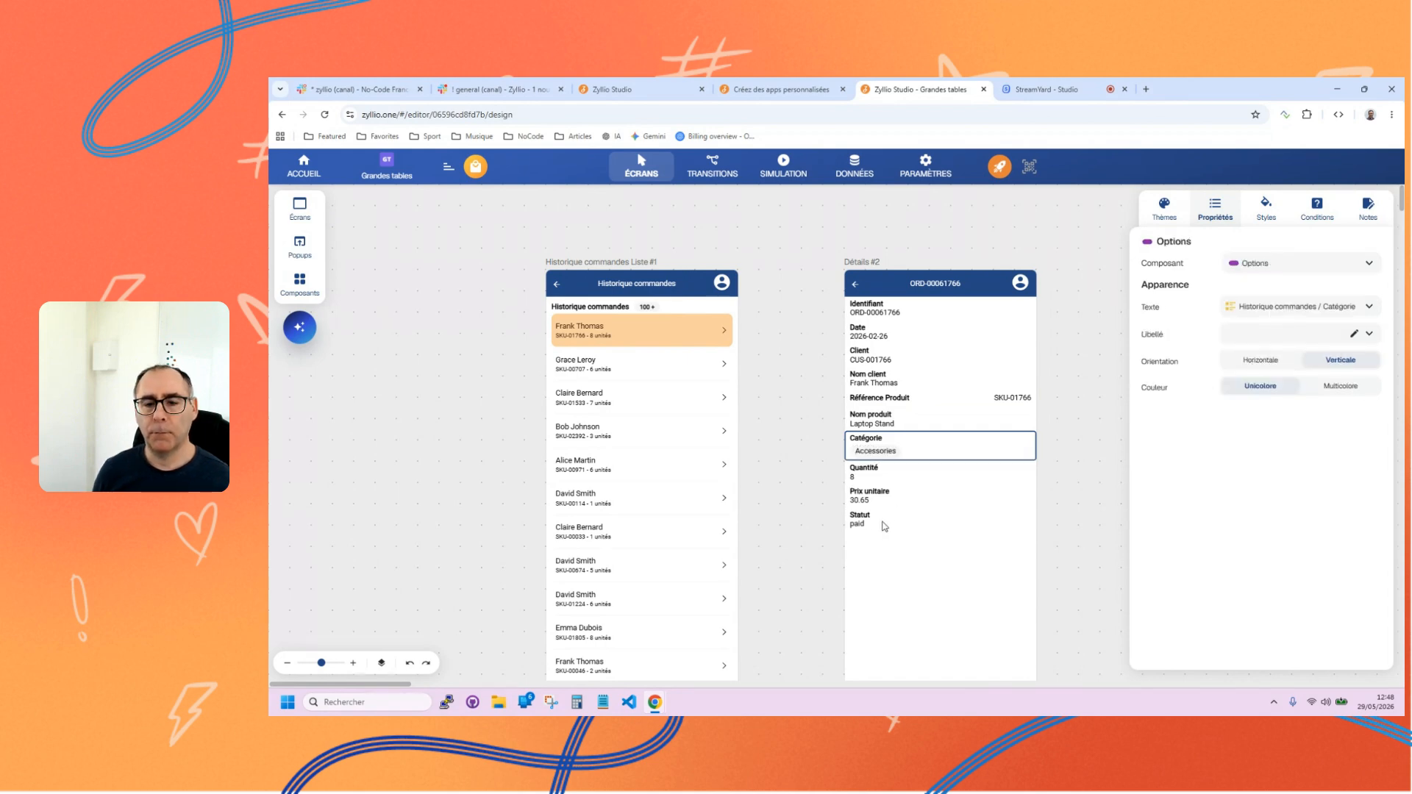
Set the Statut field's orientation to Horizontale and change it to an Options component.
{"action": "left_click", "coordinate": [884, 525]}
{"action": "left_click", "coordinate": [1252, 335]}
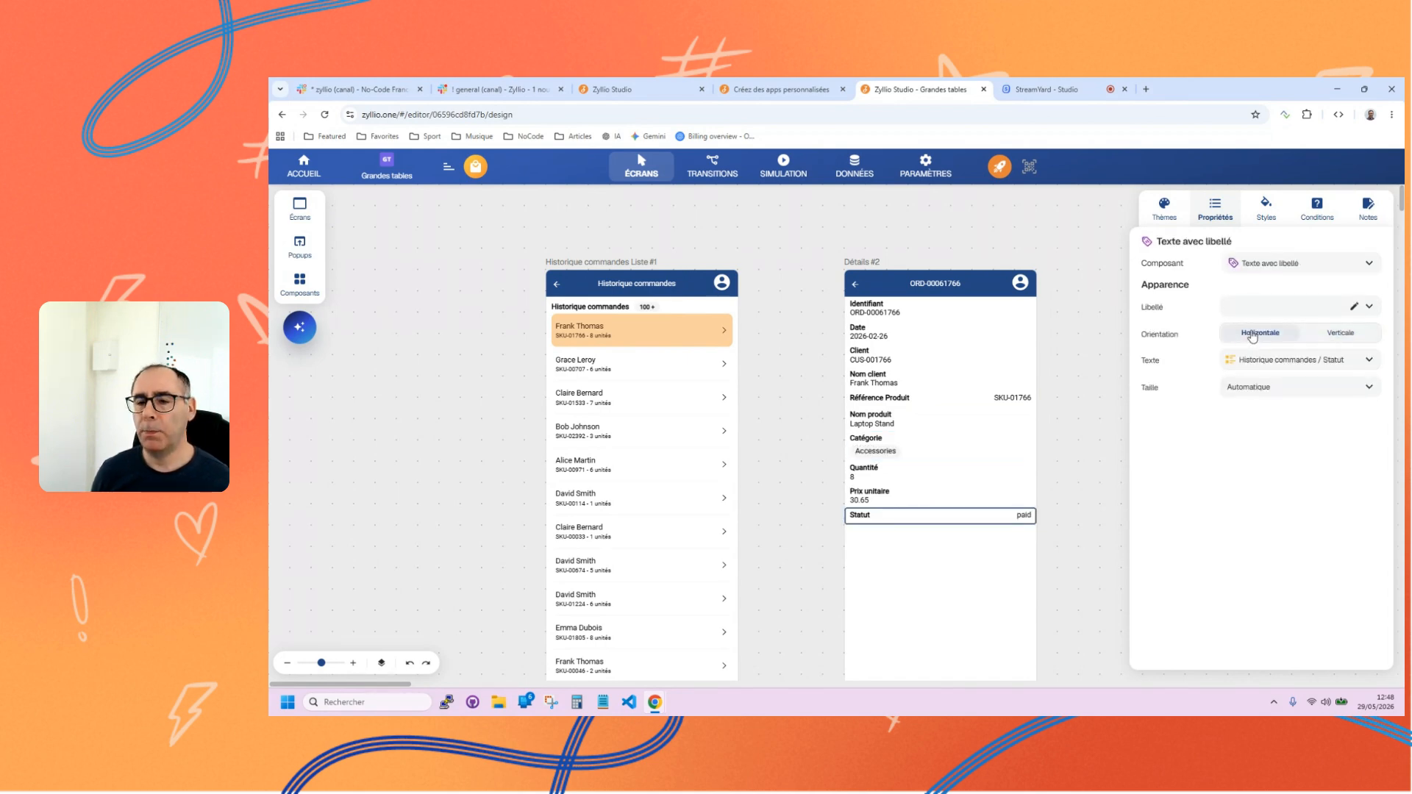
{"action": "left_click", "coordinate": [1254, 266]}
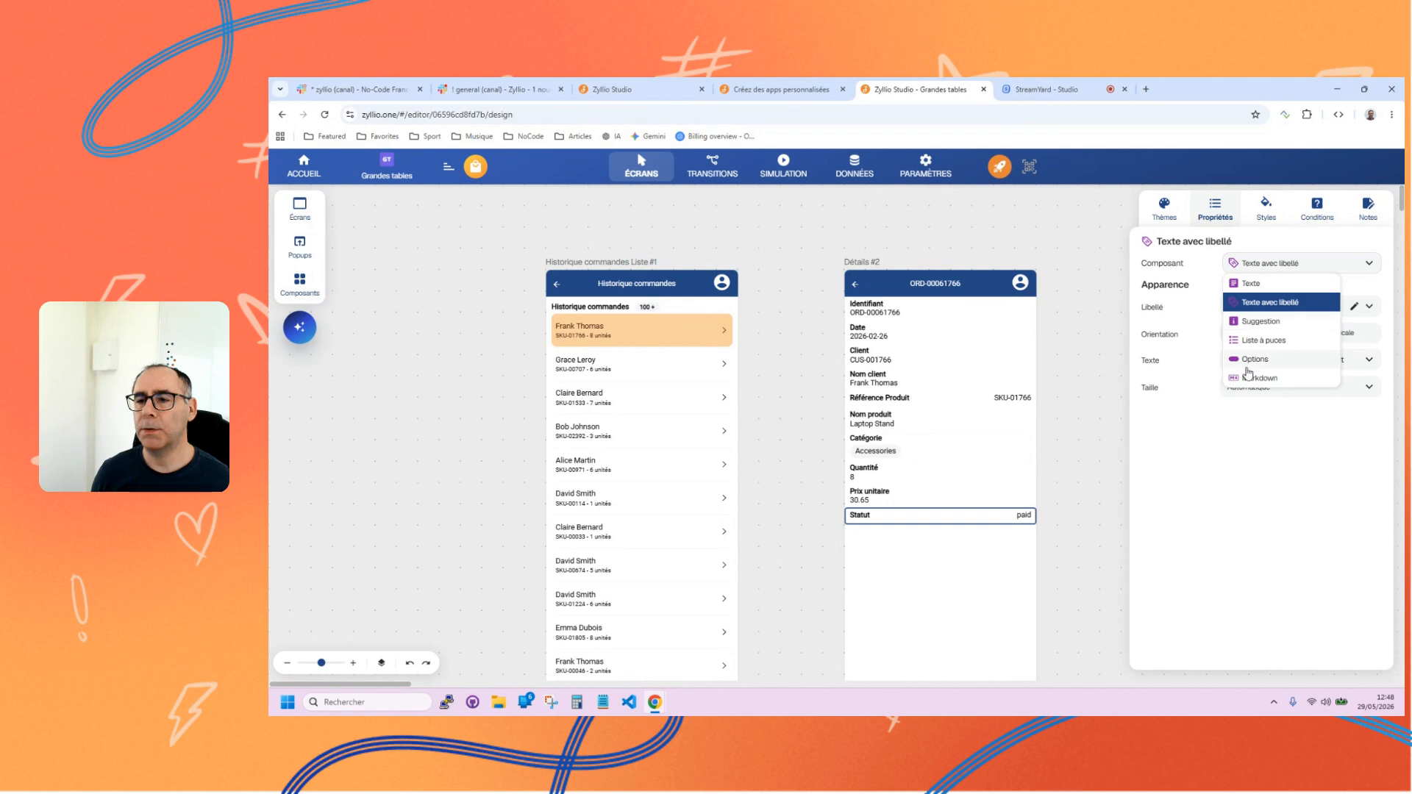
{"action": "left_click", "coordinate": [1248, 368]}
{"action": "left_click", "coordinate": [825, 423]}
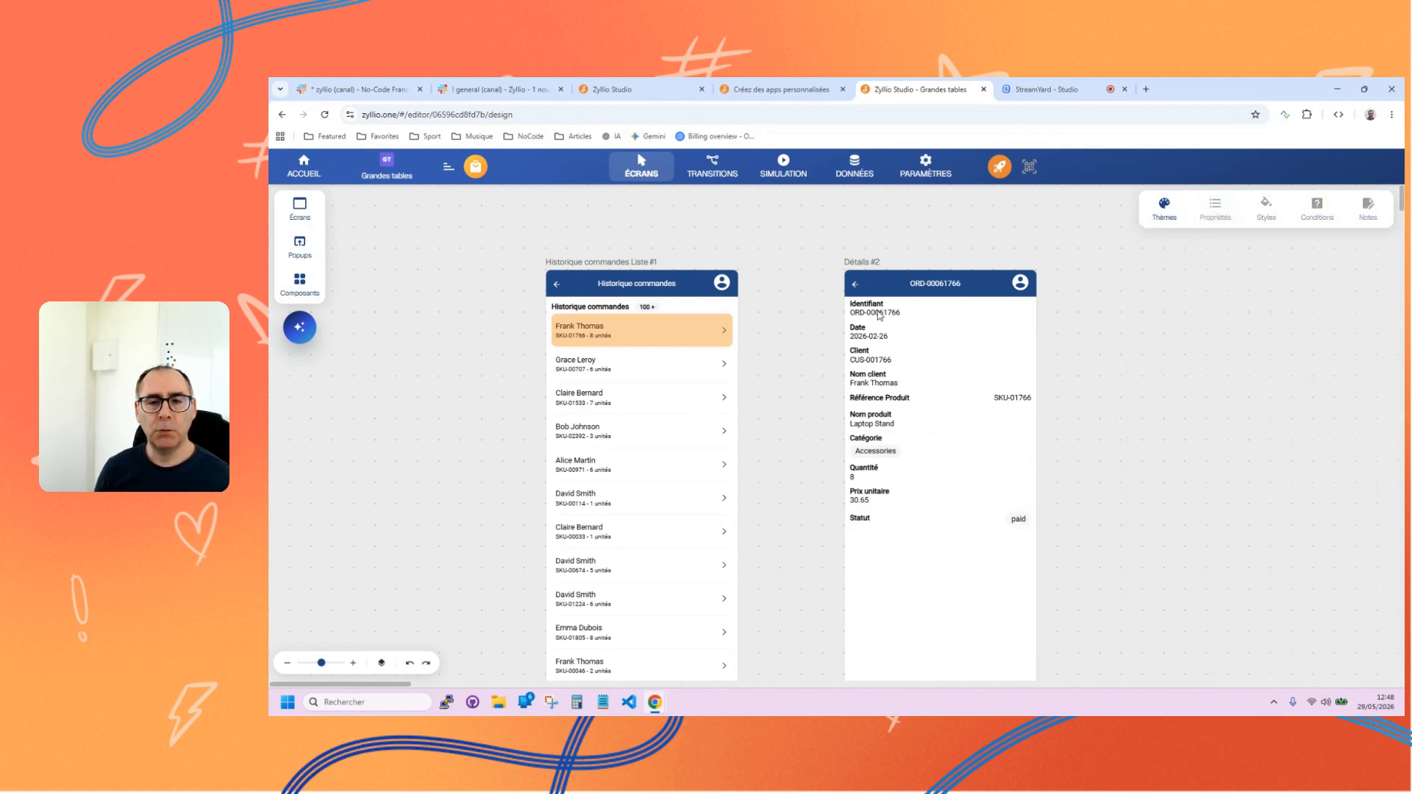
Move the Détails screen closer to the order list and create a transition from the list to it.
{"action": "left_click", "coordinate": [878, 315]}
{"action": "left_click", "coordinate": [900, 622]}
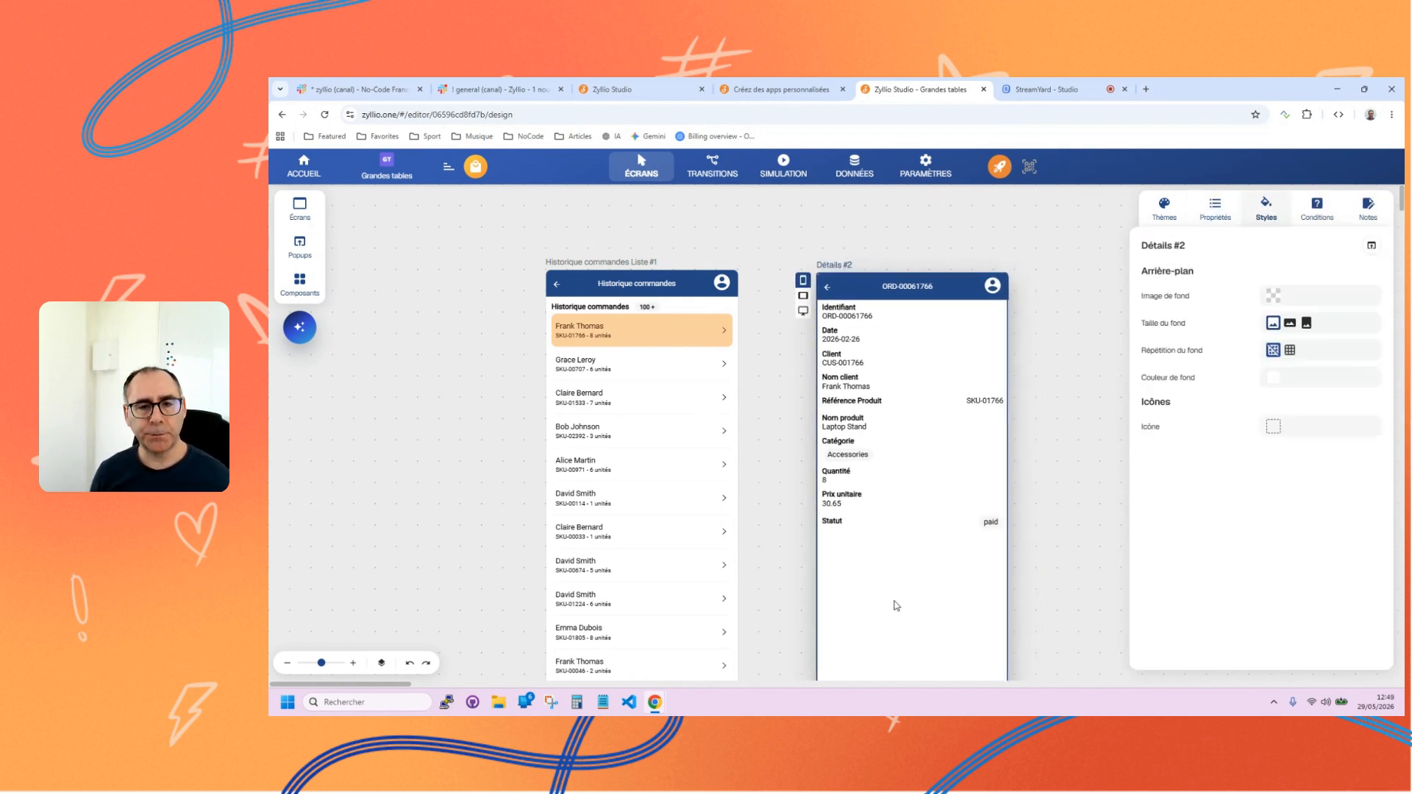
{"action": "left_click", "coordinate": [711, 174]}
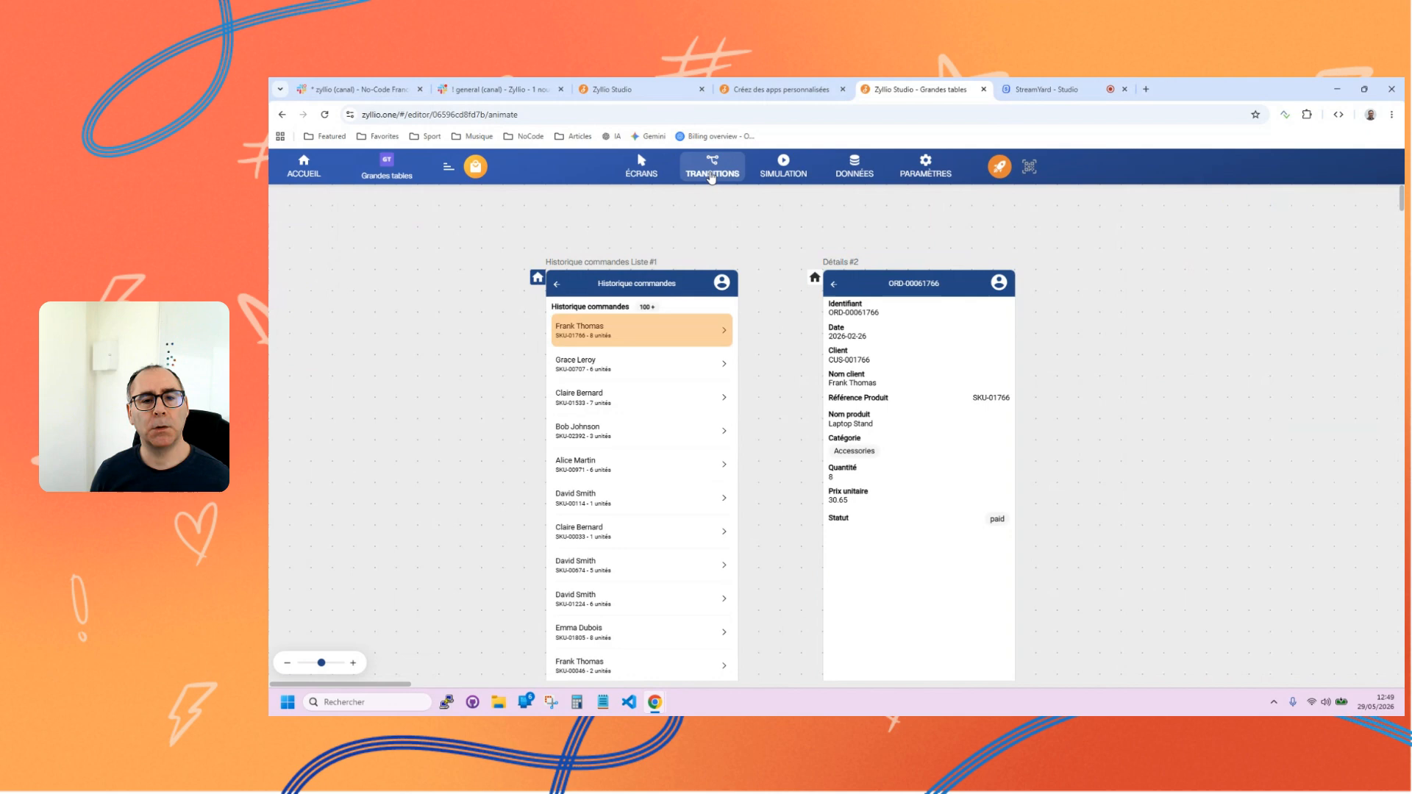
{"action": "left_click", "coordinate": [691, 315]}
{"action": "left_click_drag", "start_coordinate": [737, 328], "coordinate": [847, 421]}
Simulate the app by opening the second order's details and going back, and return to the list component's properties.
{"action": "left_click", "coordinate": [767, 167]}
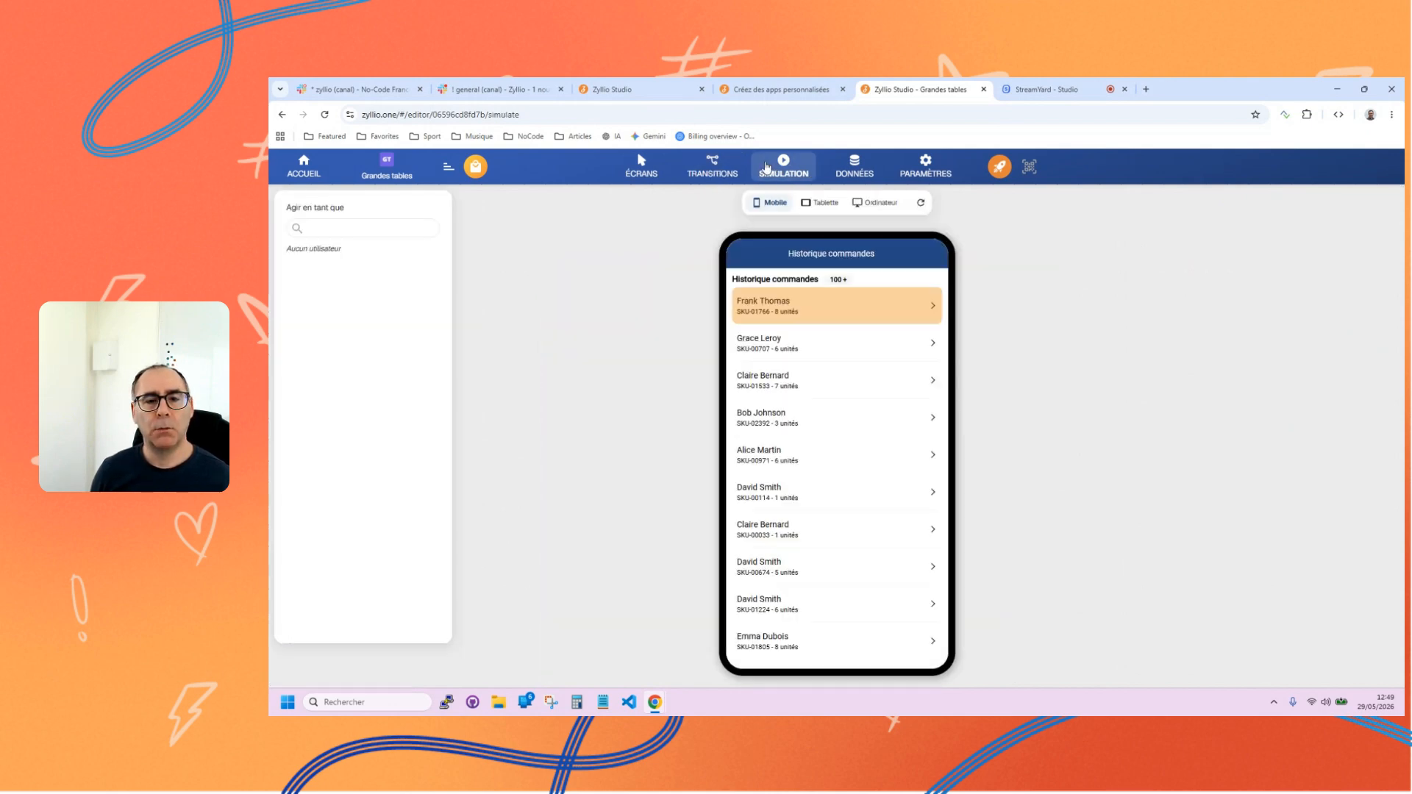
{"action": "left_click", "coordinate": [809, 348]}
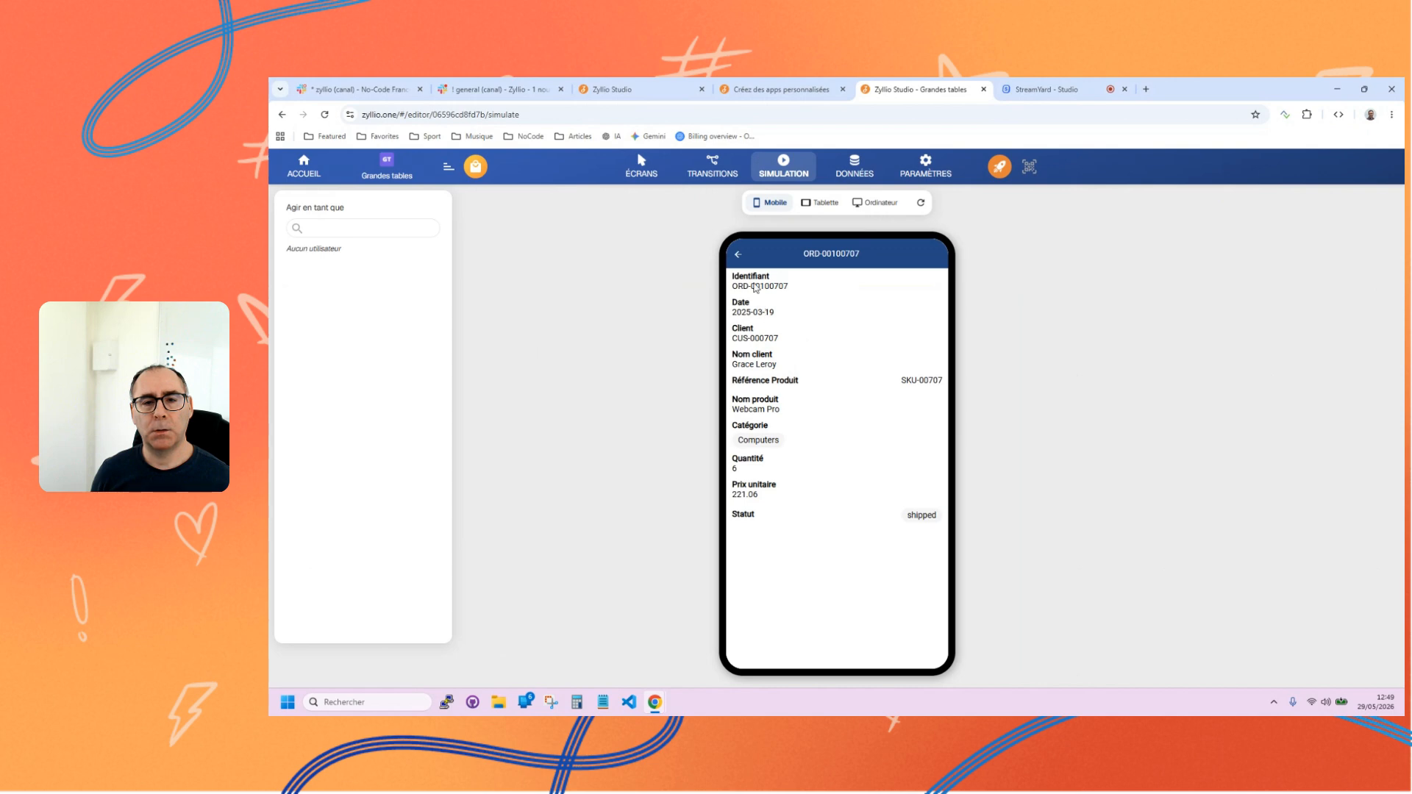
{"action": "left_click", "coordinate": [739, 255]}
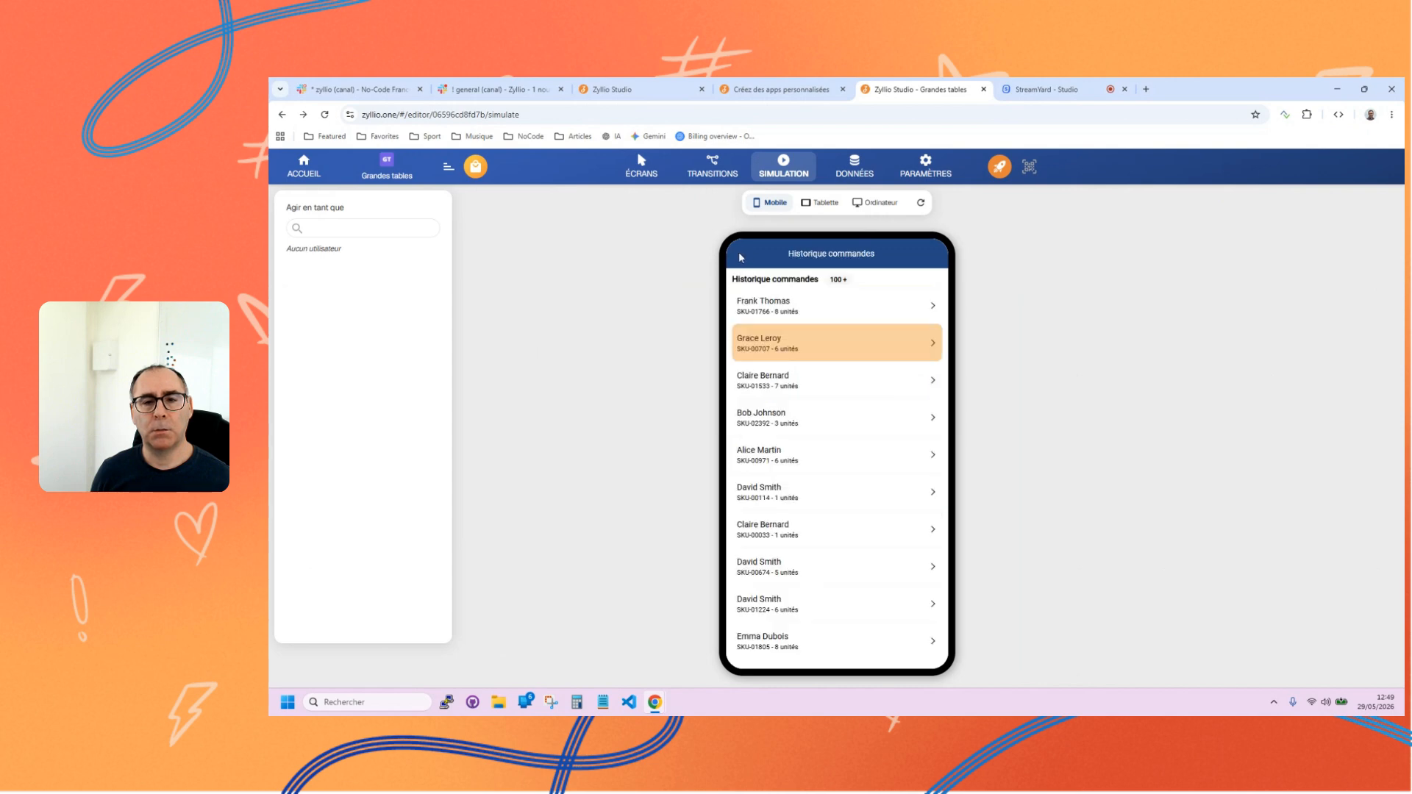
{"action": "left_click", "coordinate": [658, 177]}
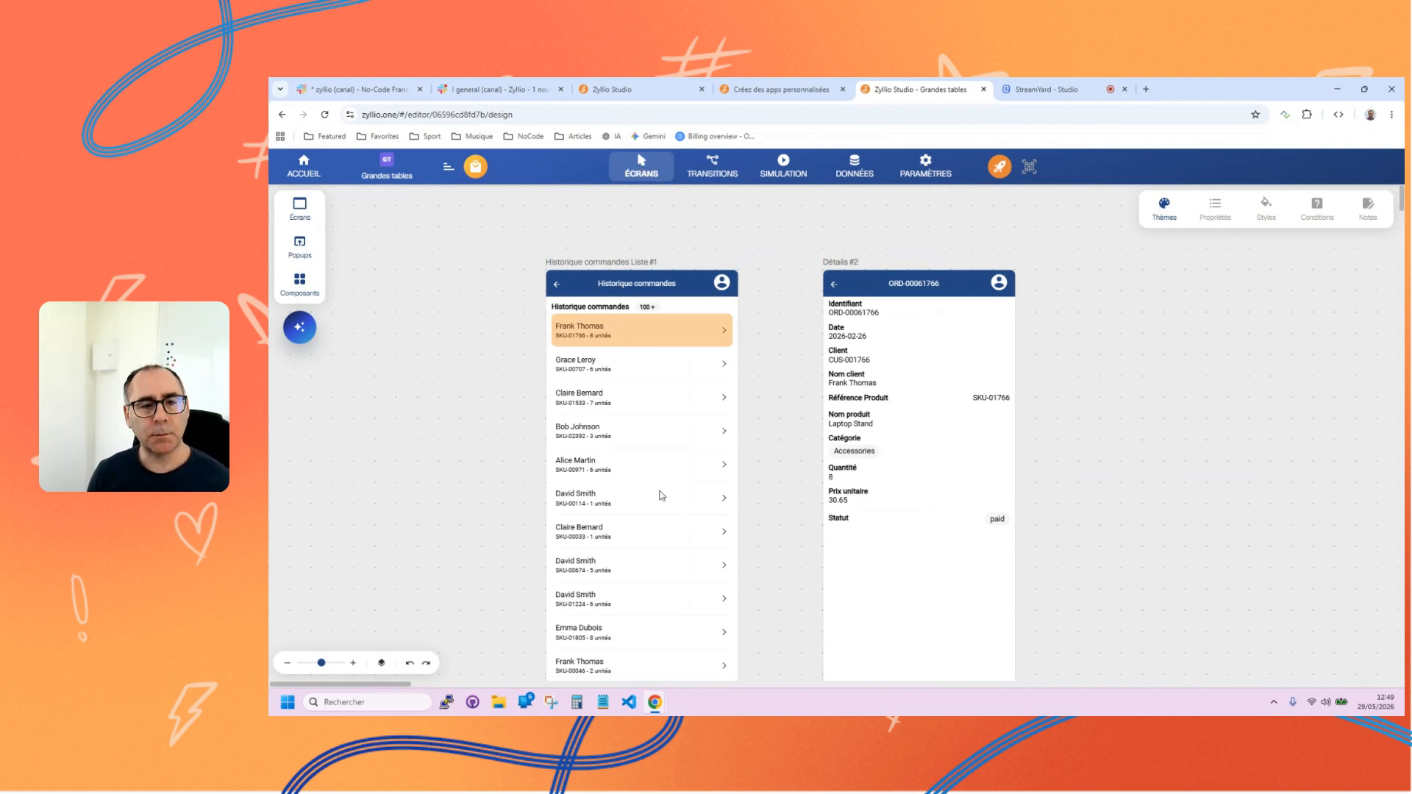
{"action": "left_click", "coordinate": [597, 335]}
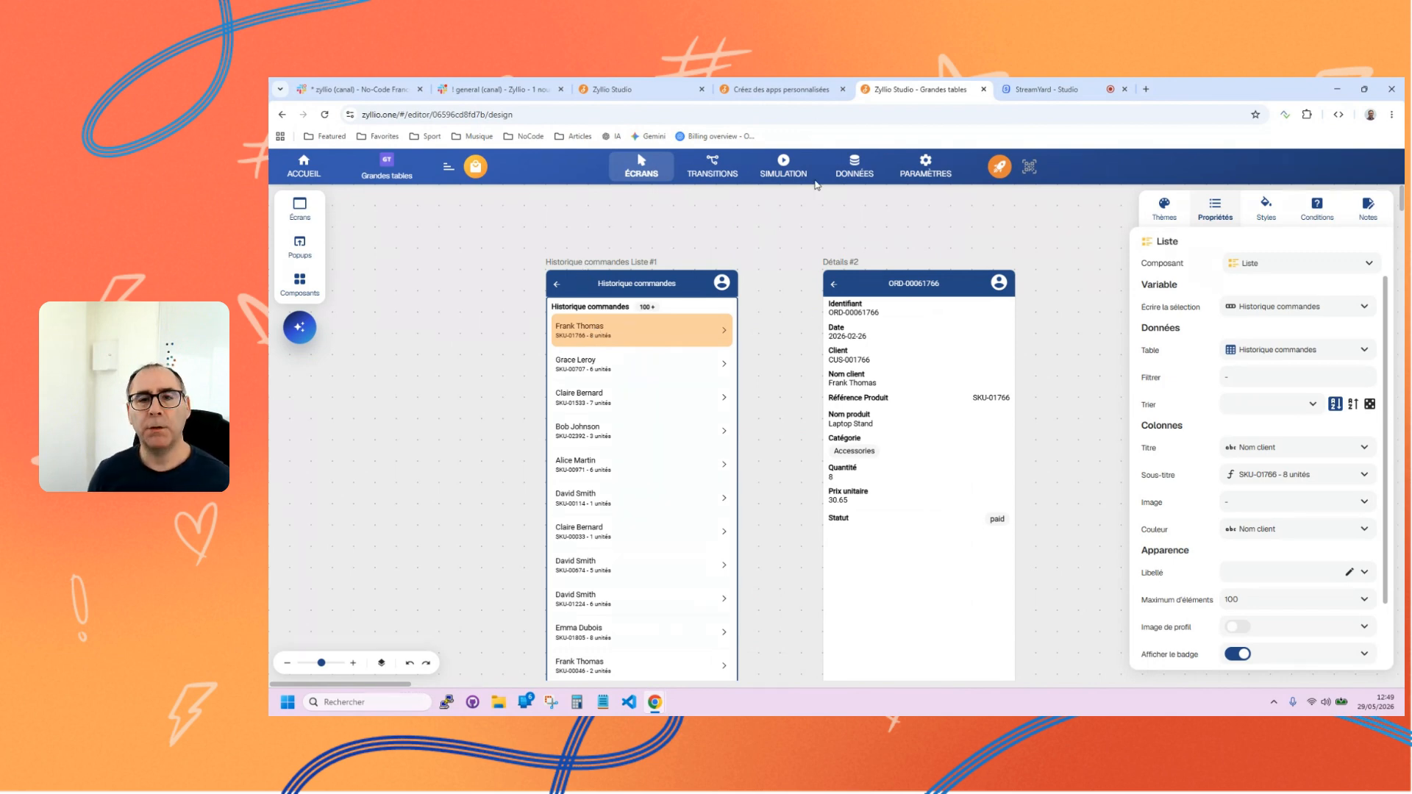
Compare the Table standard and Grandes tables descriptions and templates available for creating a data table.
{"action": "left_click", "coordinate": [854, 166]}
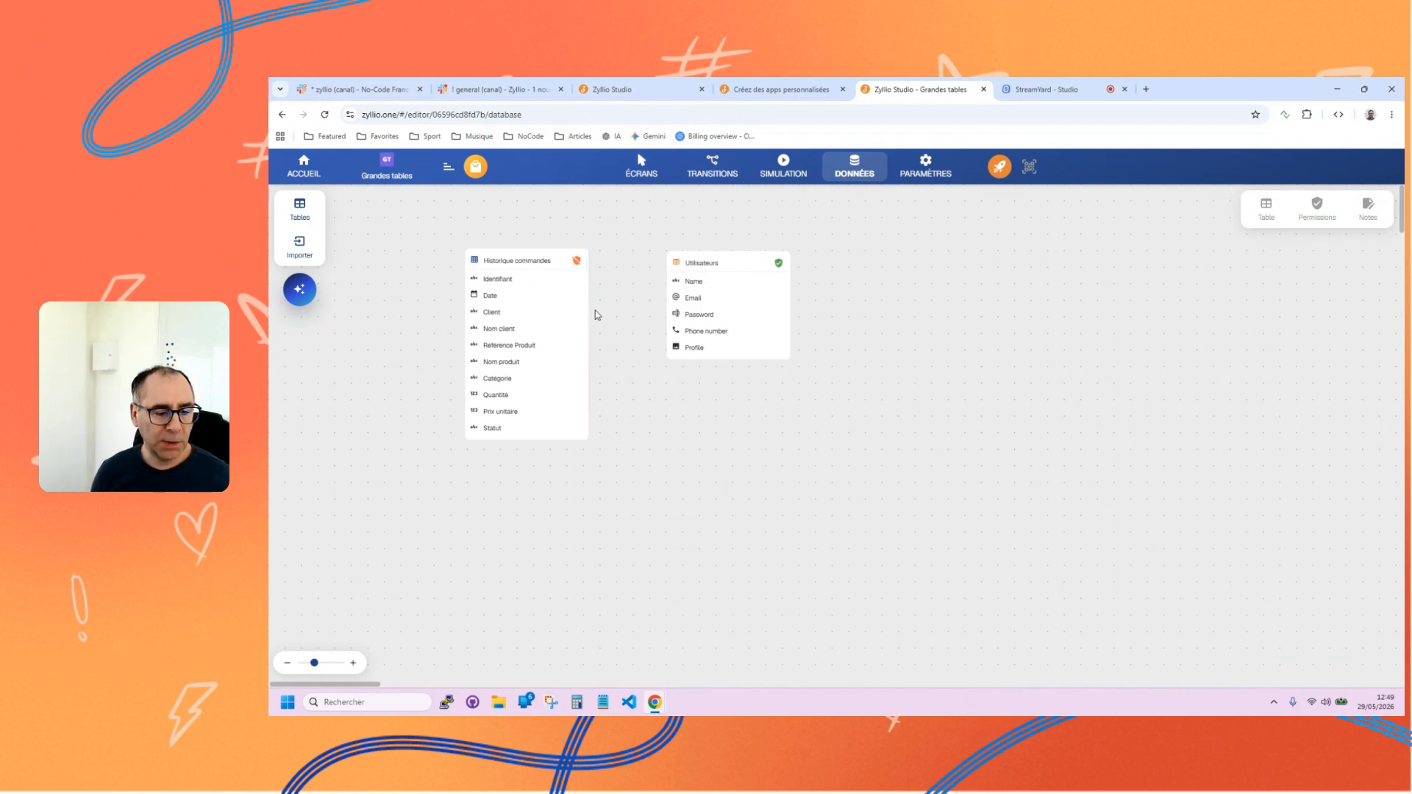
{"action": "left_click", "coordinate": [299, 210]}
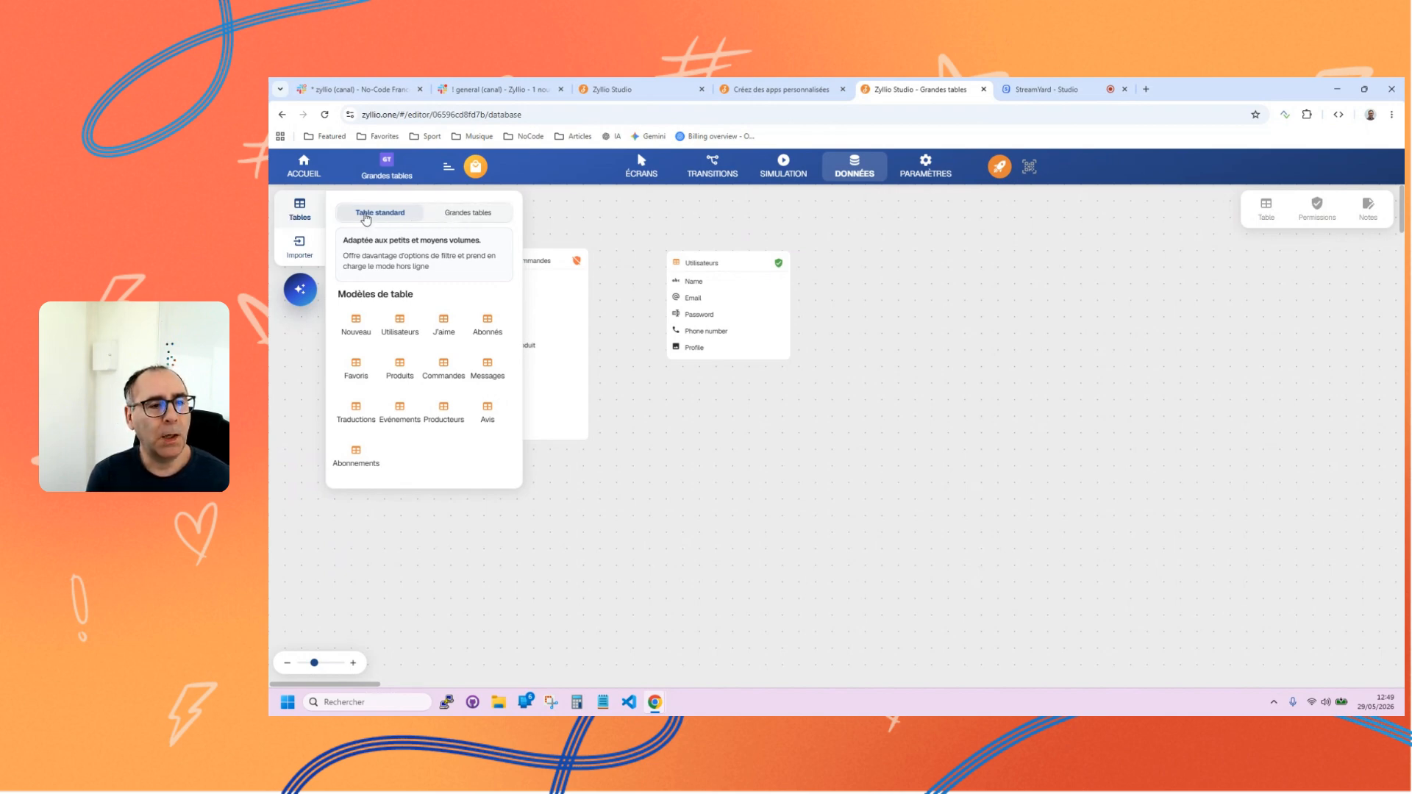
{"action": "left_click", "coordinate": [469, 216]}
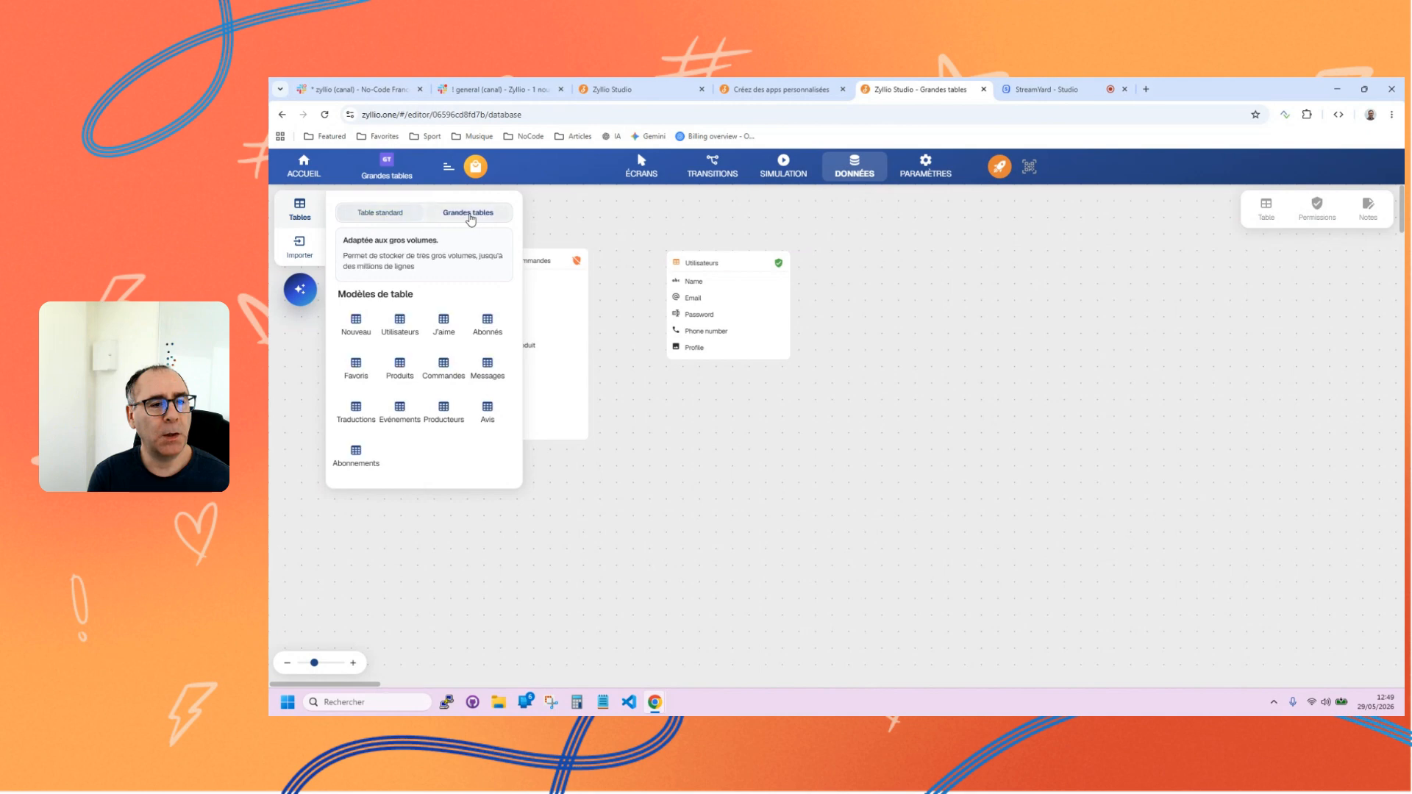
{"action": "left_click", "coordinate": [398, 215]}
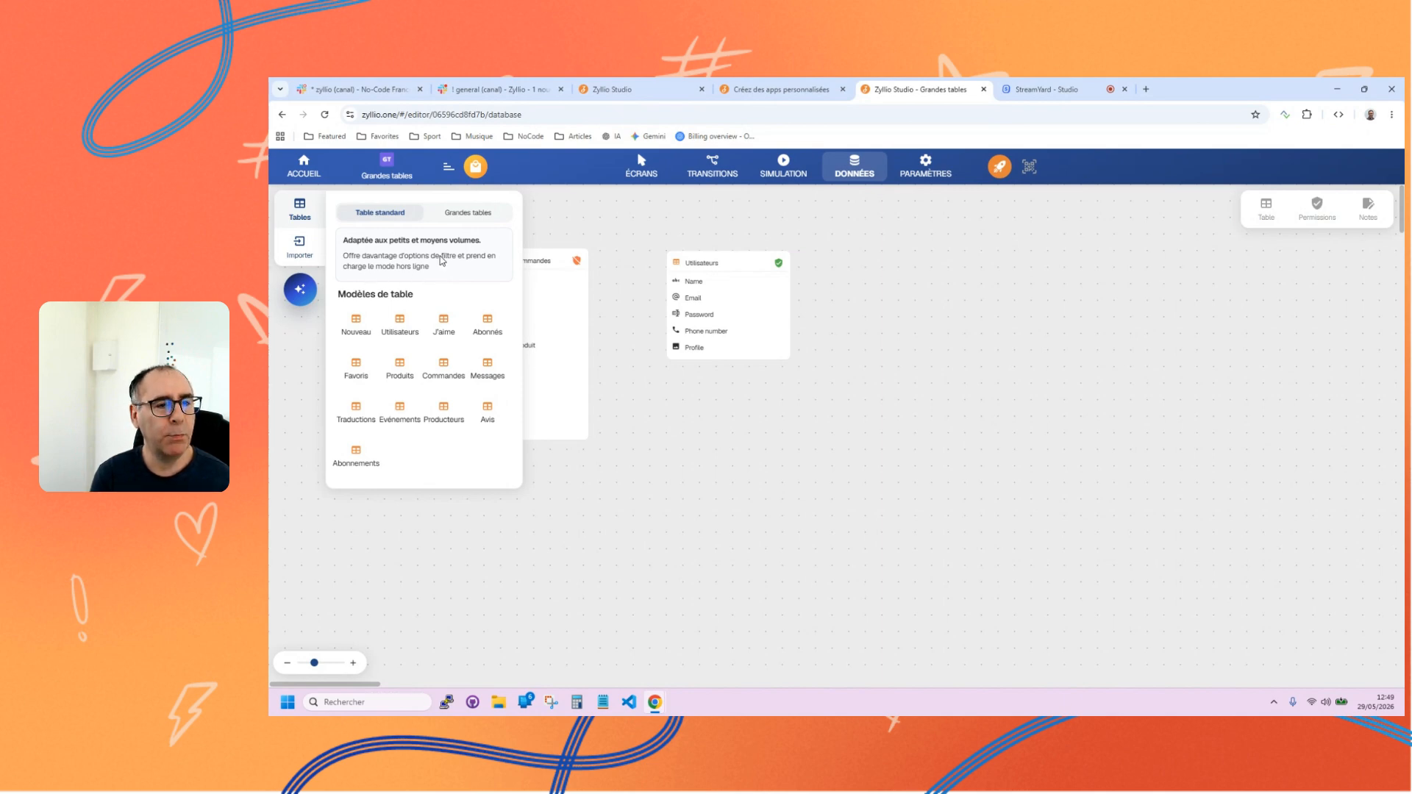
{"action": "left_click", "coordinate": [468, 216]}
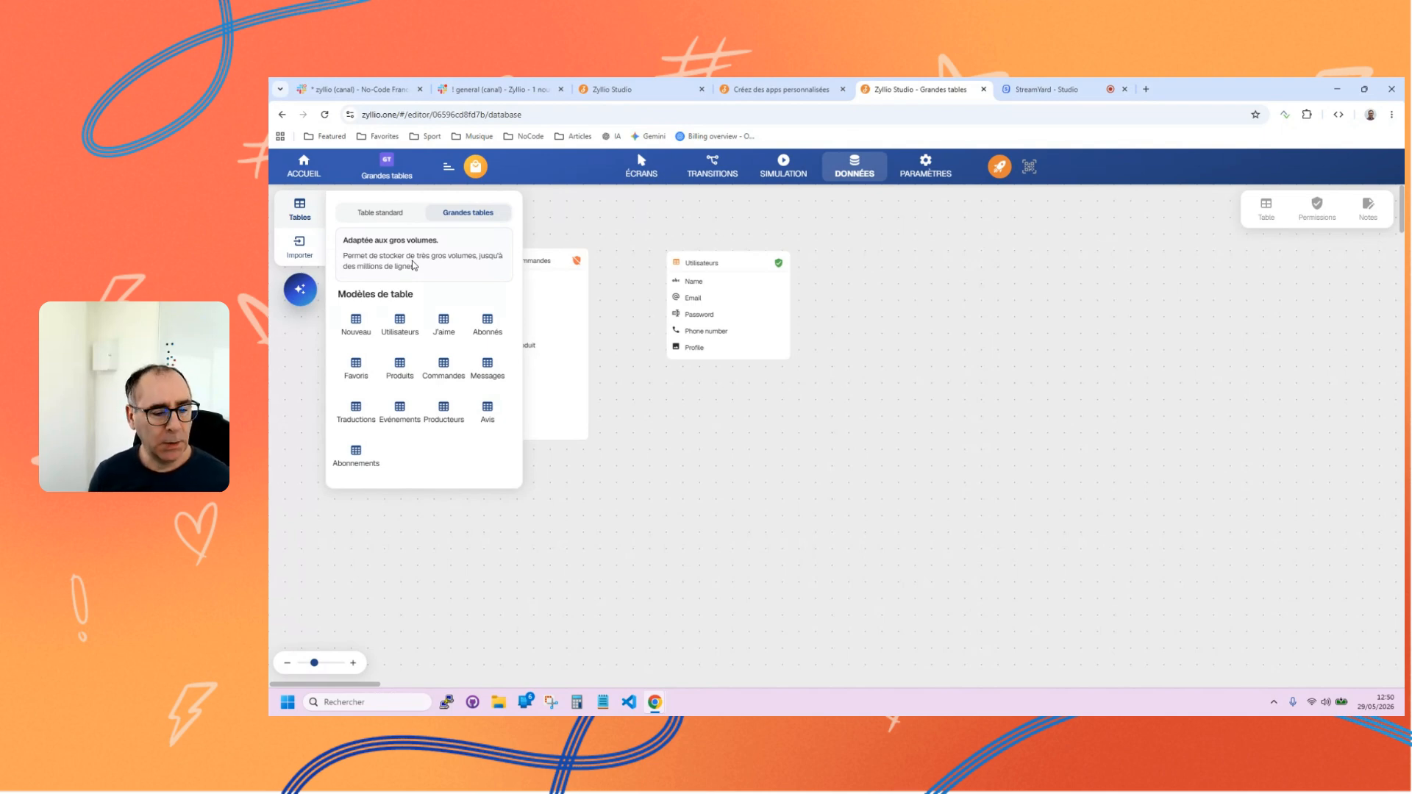
{"action": "left_click", "coordinate": [364, 214]}
{"action": "left_click", "coordinate": [646, 406]}
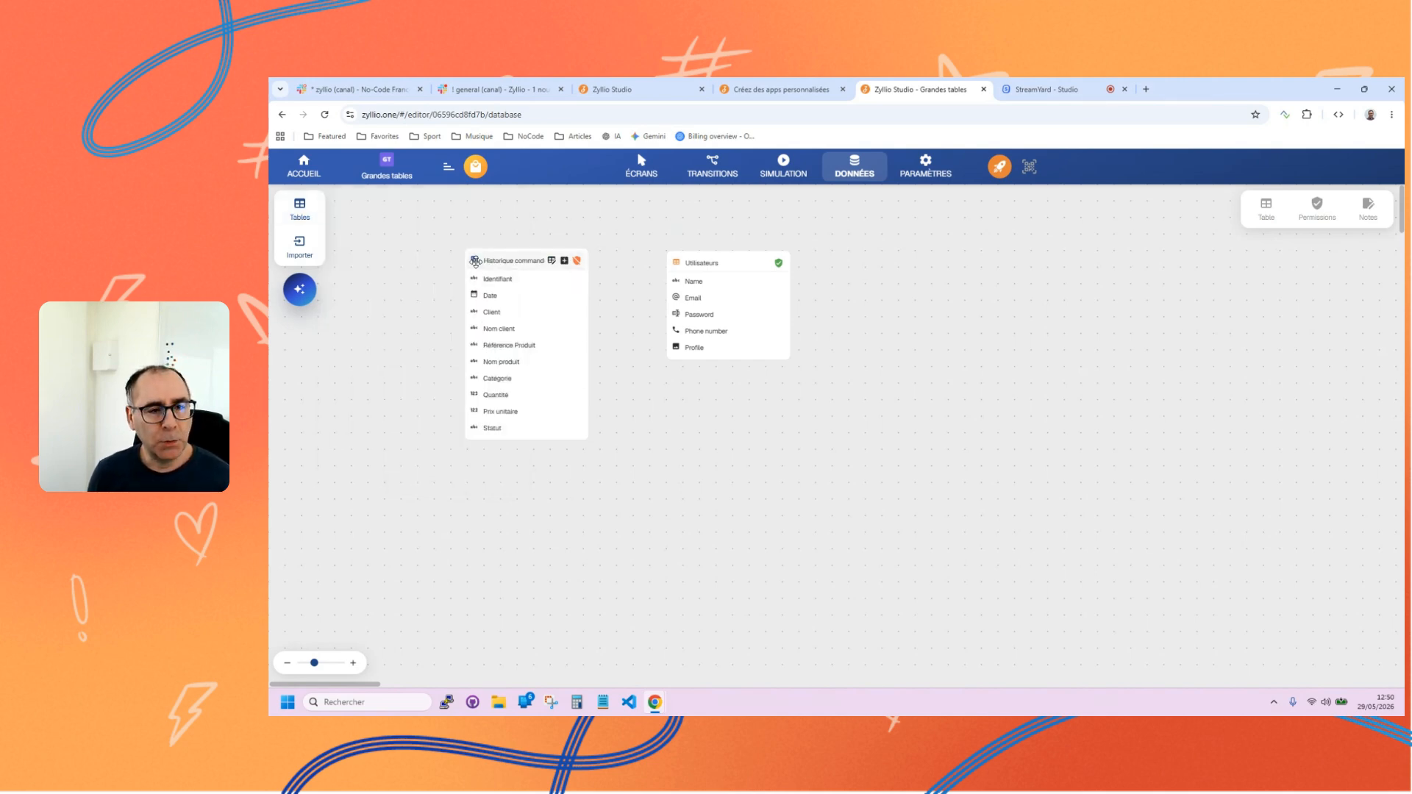
Open the Historique commandes table's data and show its CSV import file chooser, cancelling without importing.
{"action": "left_click", "coordinate": [551, 260]}
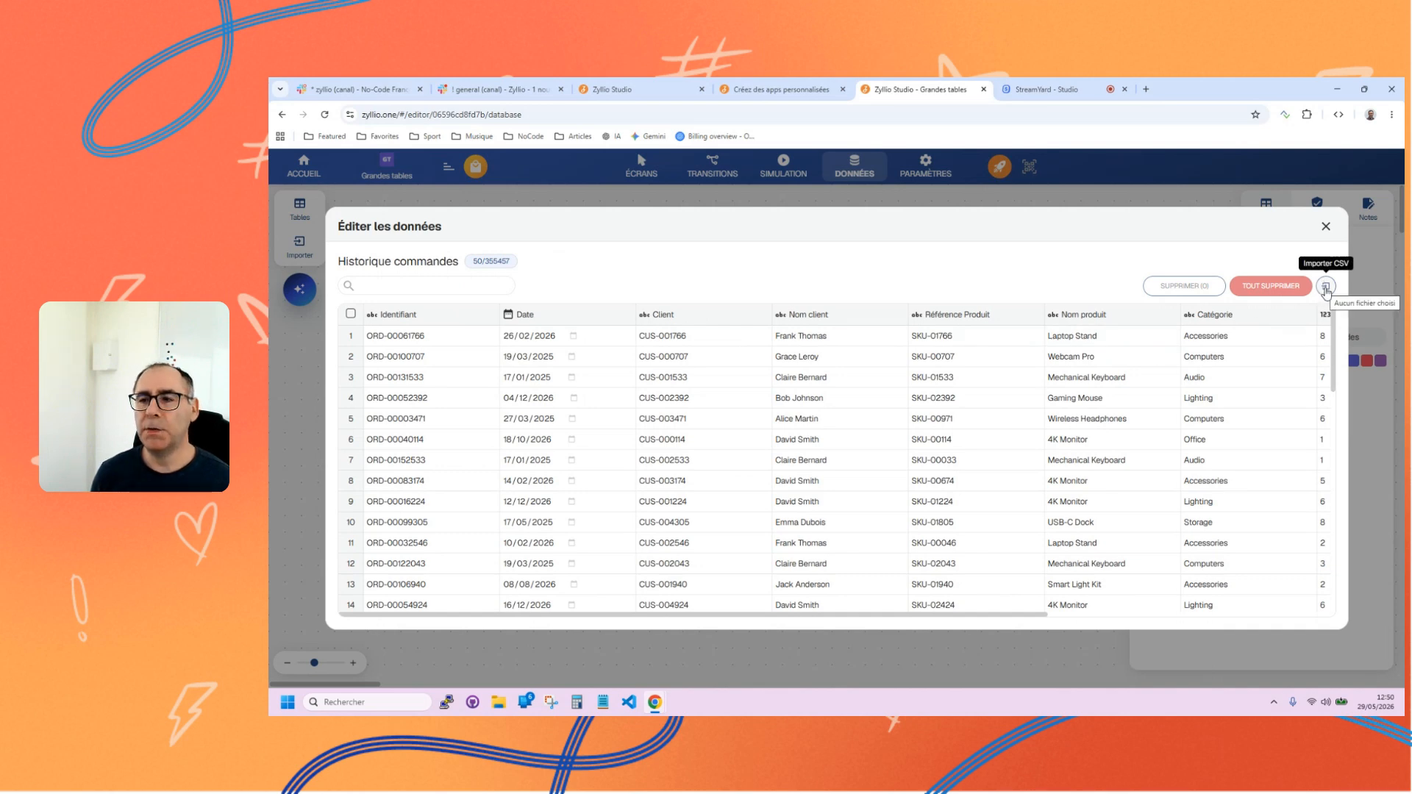
{"action": "left_click", "coordinate": [1325, 288]}
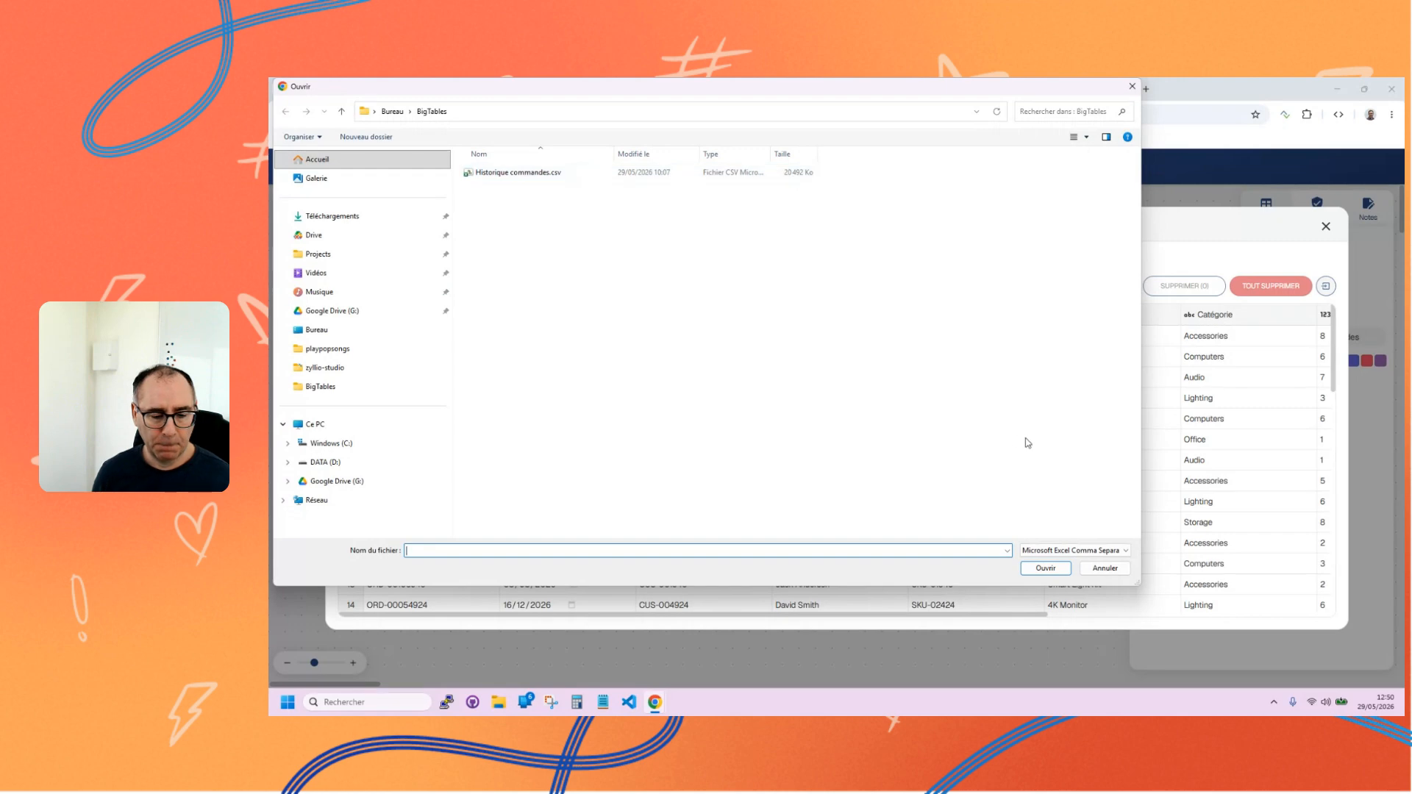
{"action": "left_click", "coordinate": [1105, 568]}
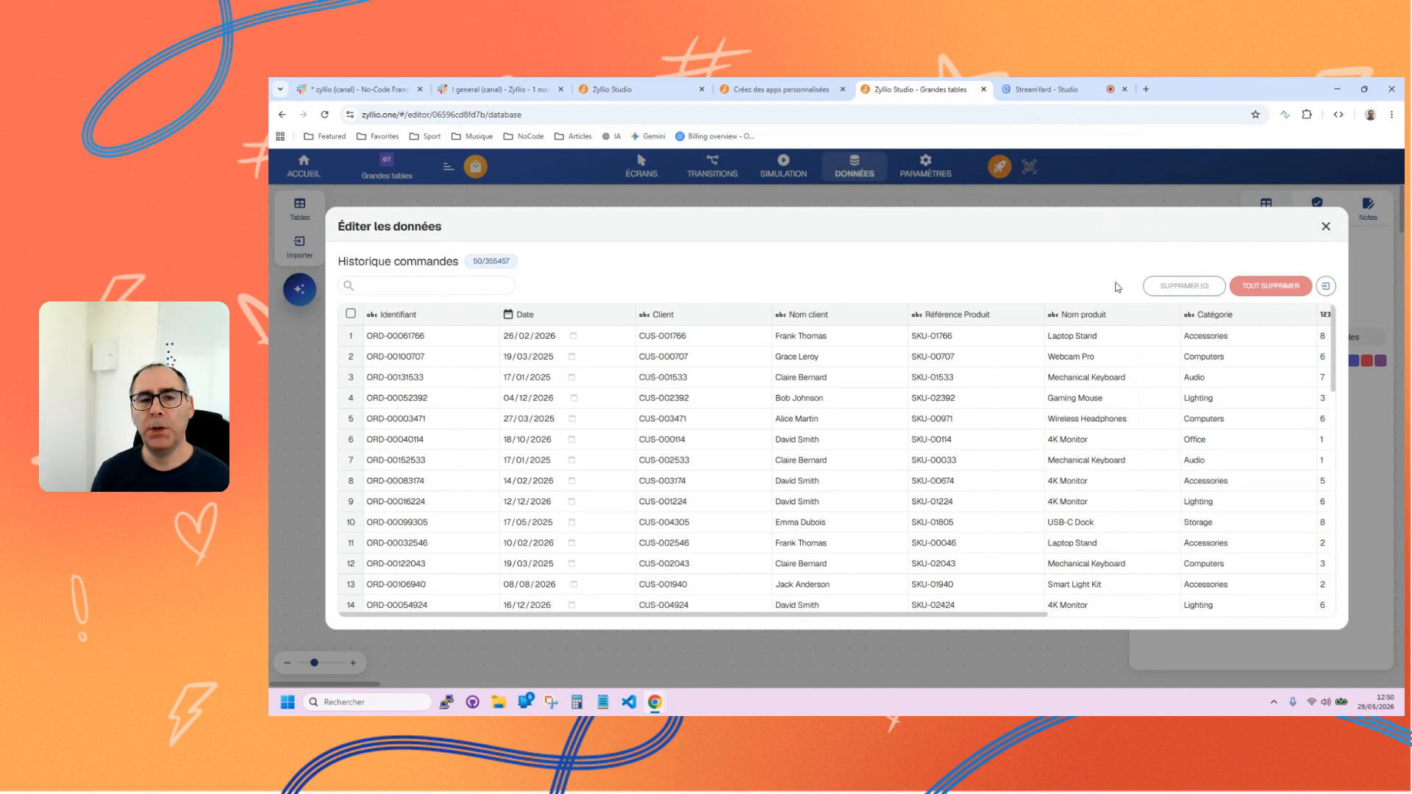
Search the order records for the customer name in the fourth row, clear the search and close the data editor.
{"action": "double_click", "coordinate": [796, 397]}
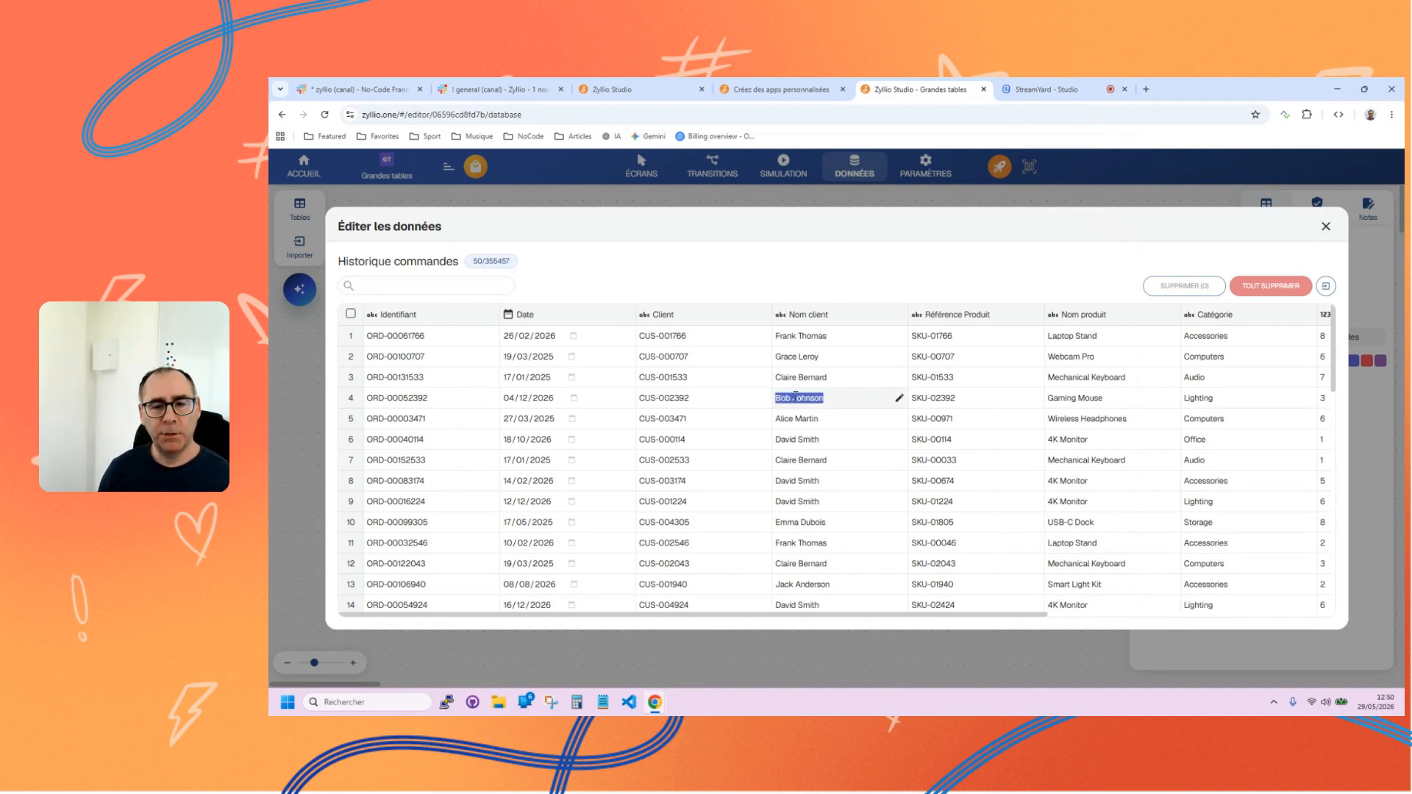
{"action": "key", "text": "ctrl+c"}
{"action": "left_click", "coordinate": [380, 287]}
{"action": "key", "text": "ctrl+v"}
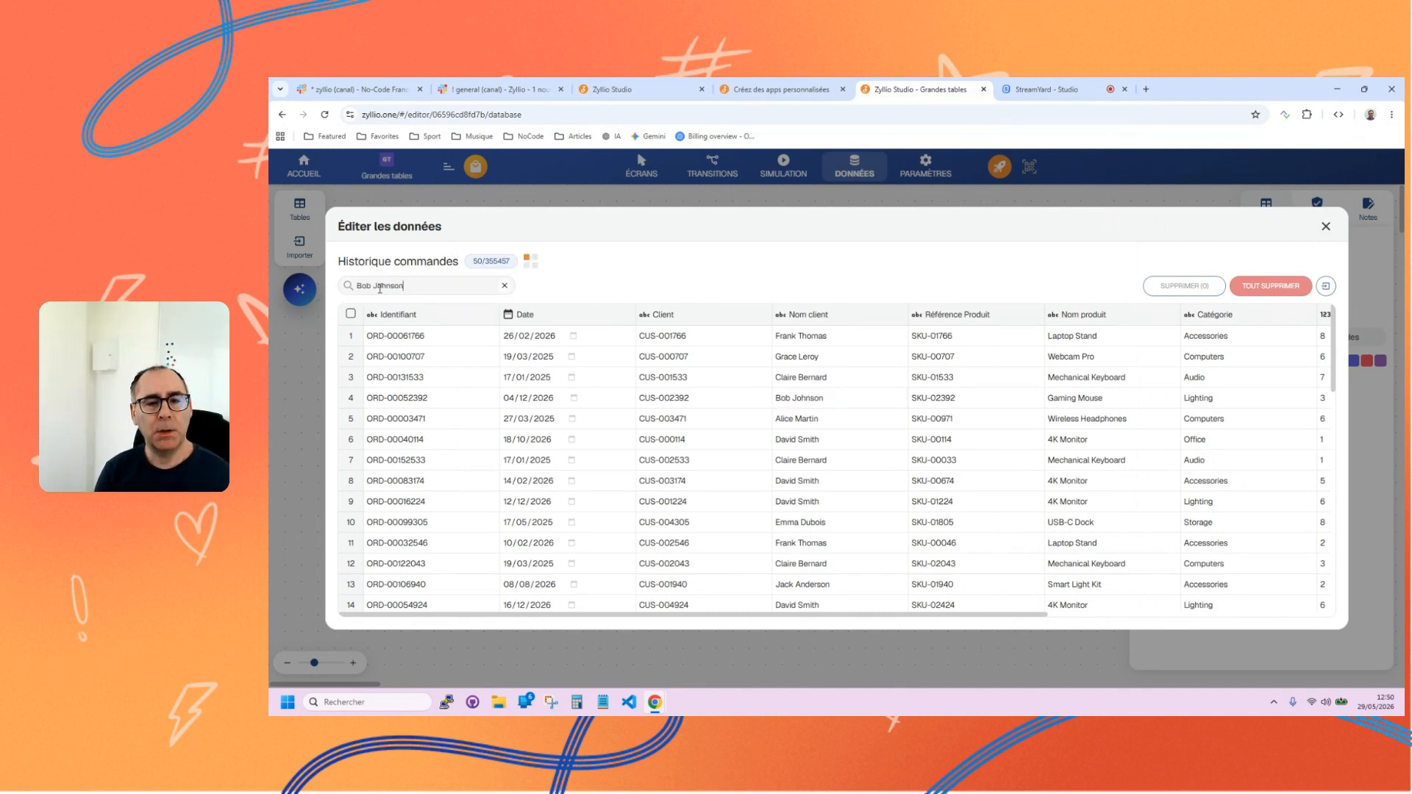
{"action": "left_click_drag", "start_coordinate": [403, 286], "coordinate": [355, 287]}
{"action": "key", "text": "BackSpace"}
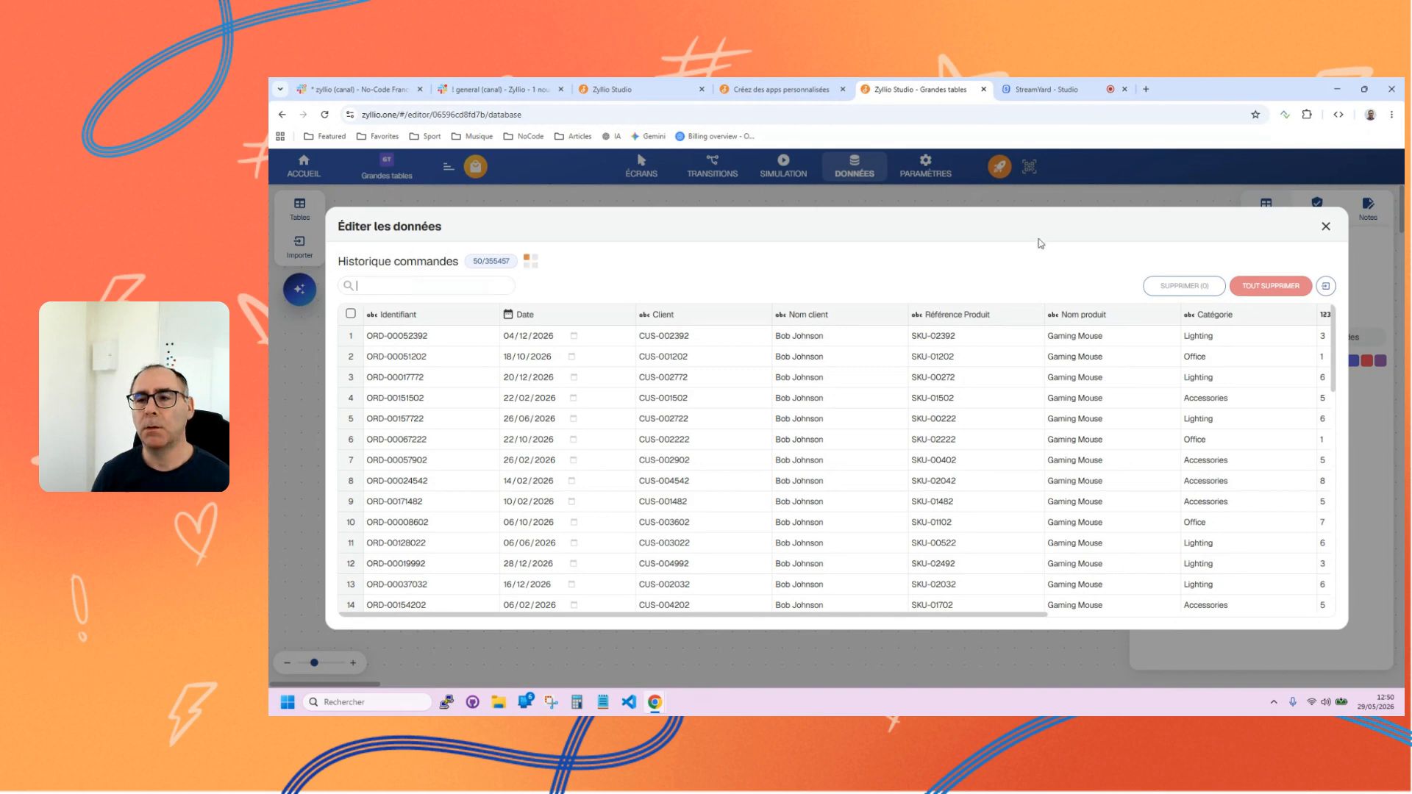
{"action": "left_click", "coordinate": [1325, 226]}
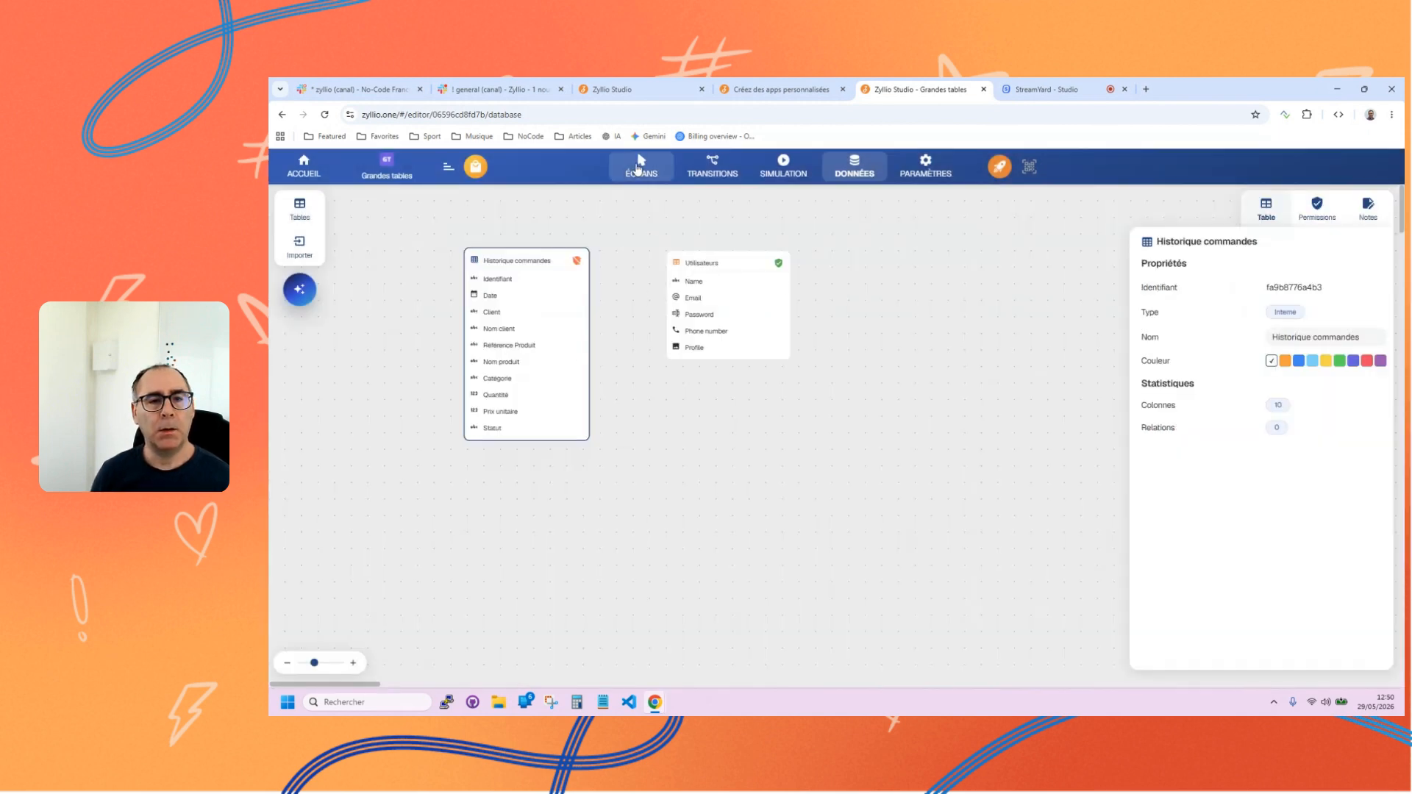
Select the list component on the Historique commandes screen and check which tables it can use as data source.
{"action": "left_click", "coordinate": [639, 166]}
{"action": "left_click", "coordinate": [657, 384]}
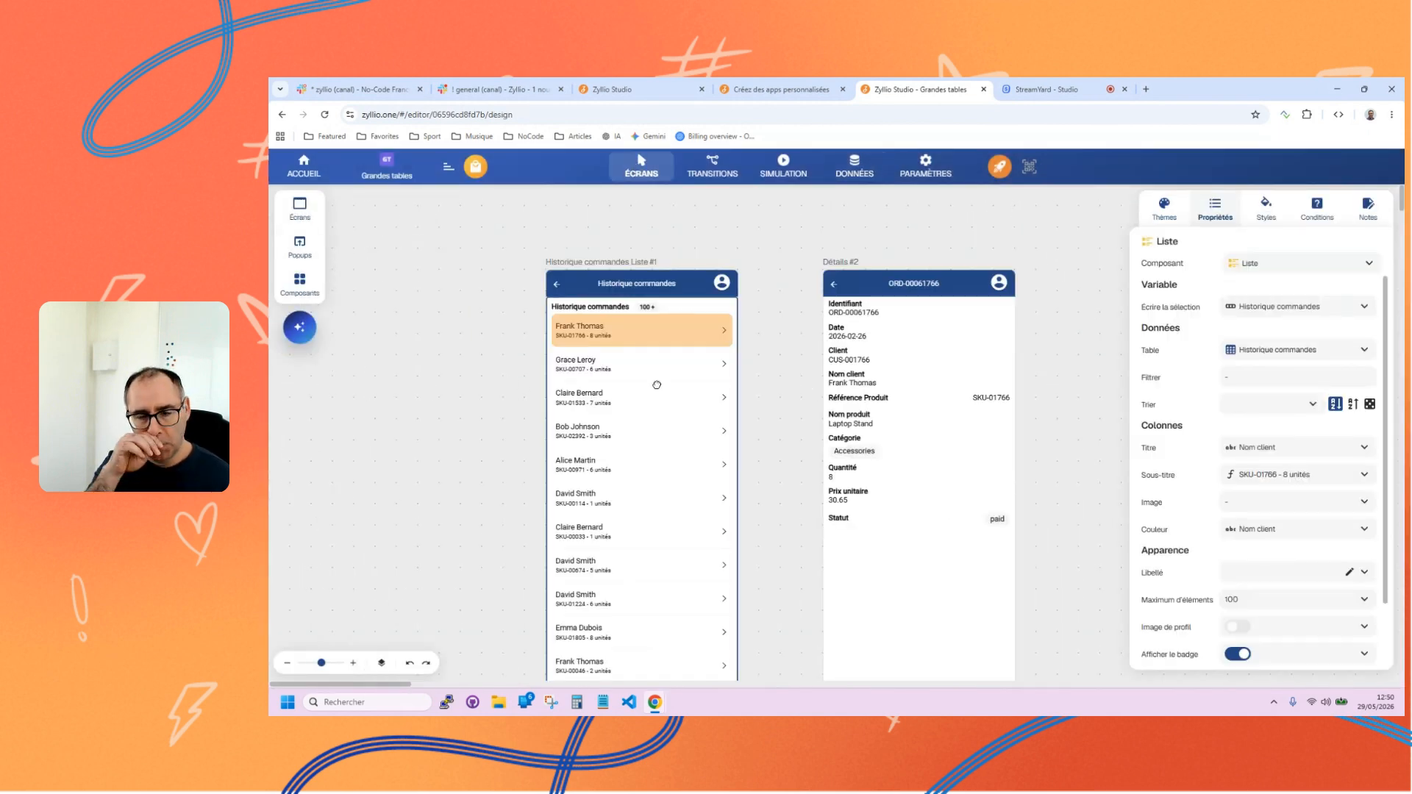
{"action": "left_click", "coordinate": [1268, 354]}
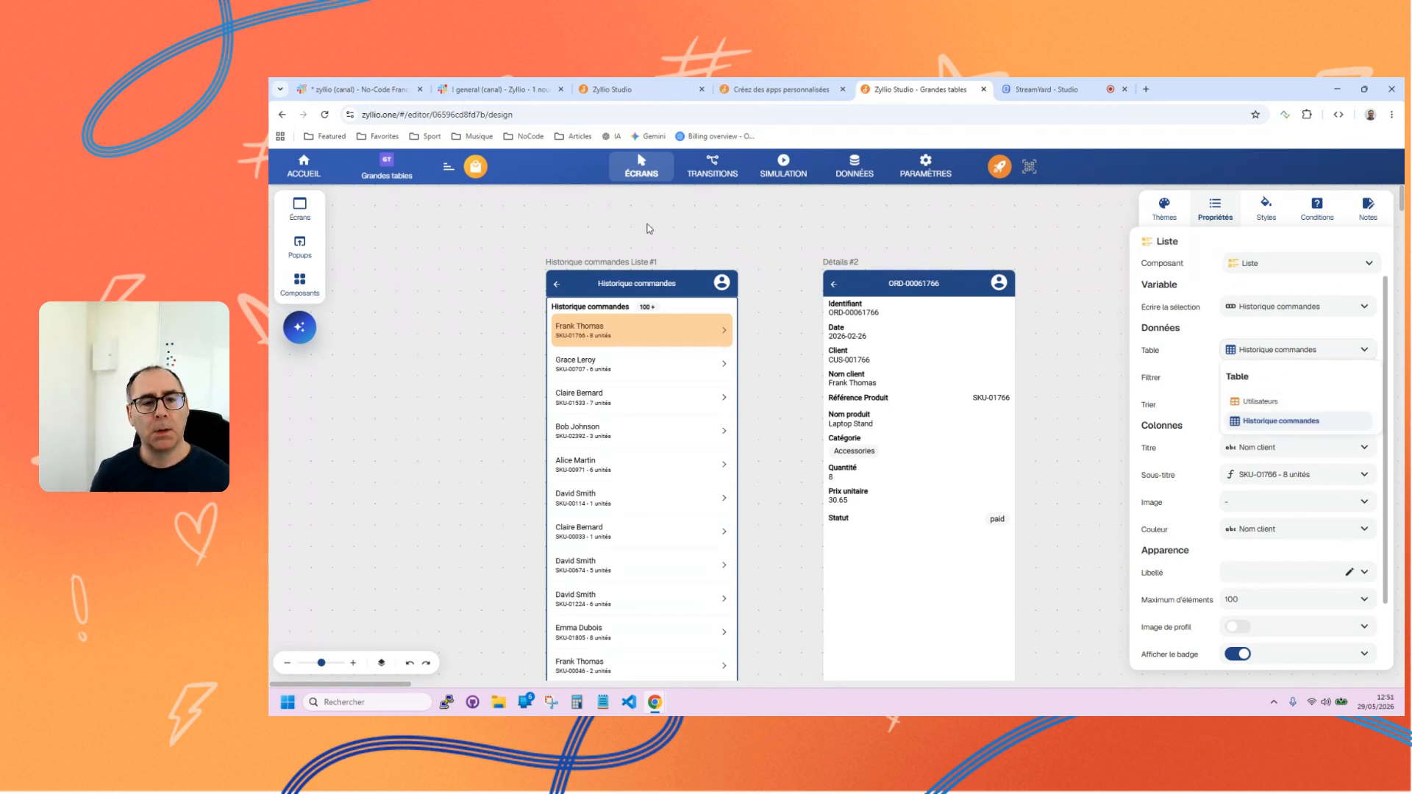
{"action": "left_click", "coordinate": [617, 415]}
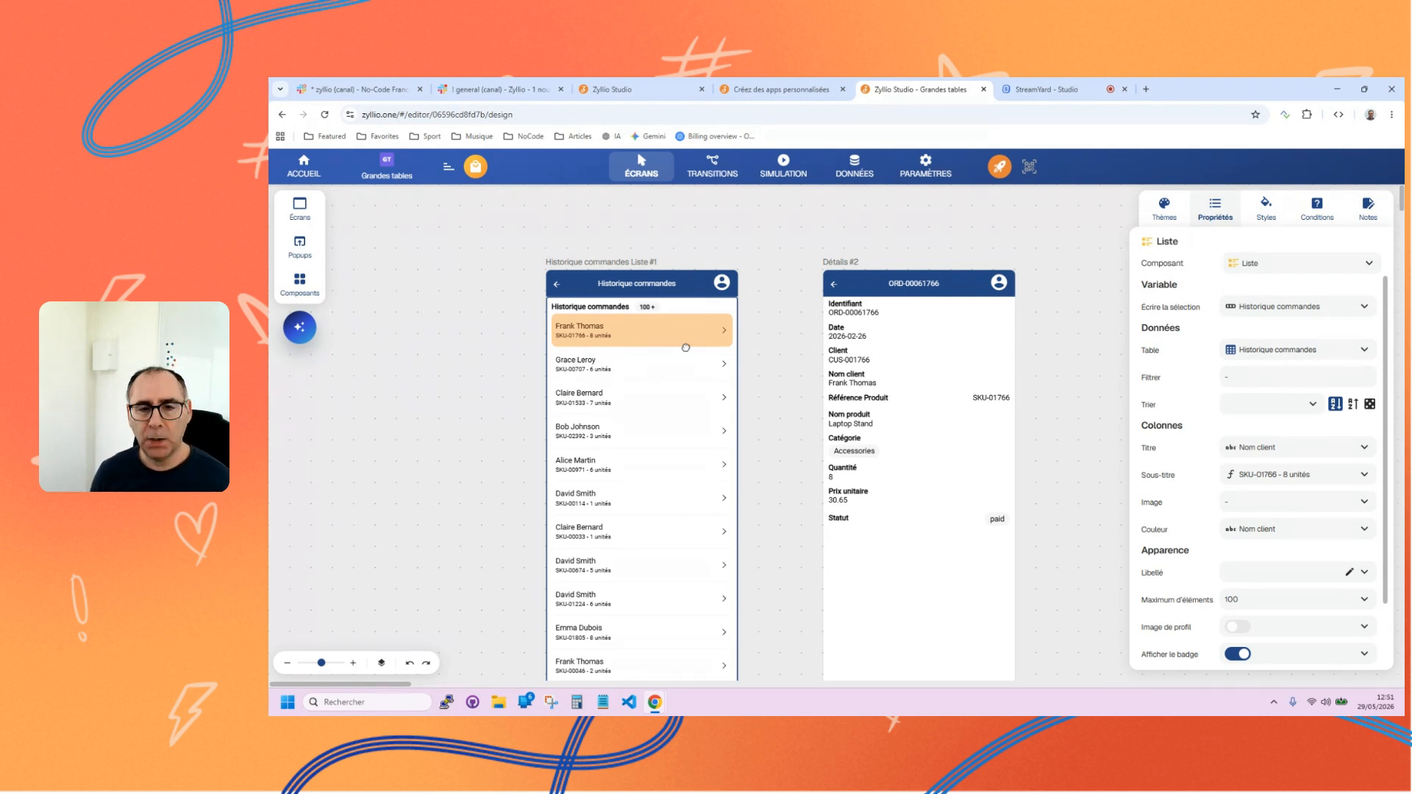
Add a criterion to the order list's filter and review the columns available for it.
{"action": "left_click", "coordinate": [1262, 382]}
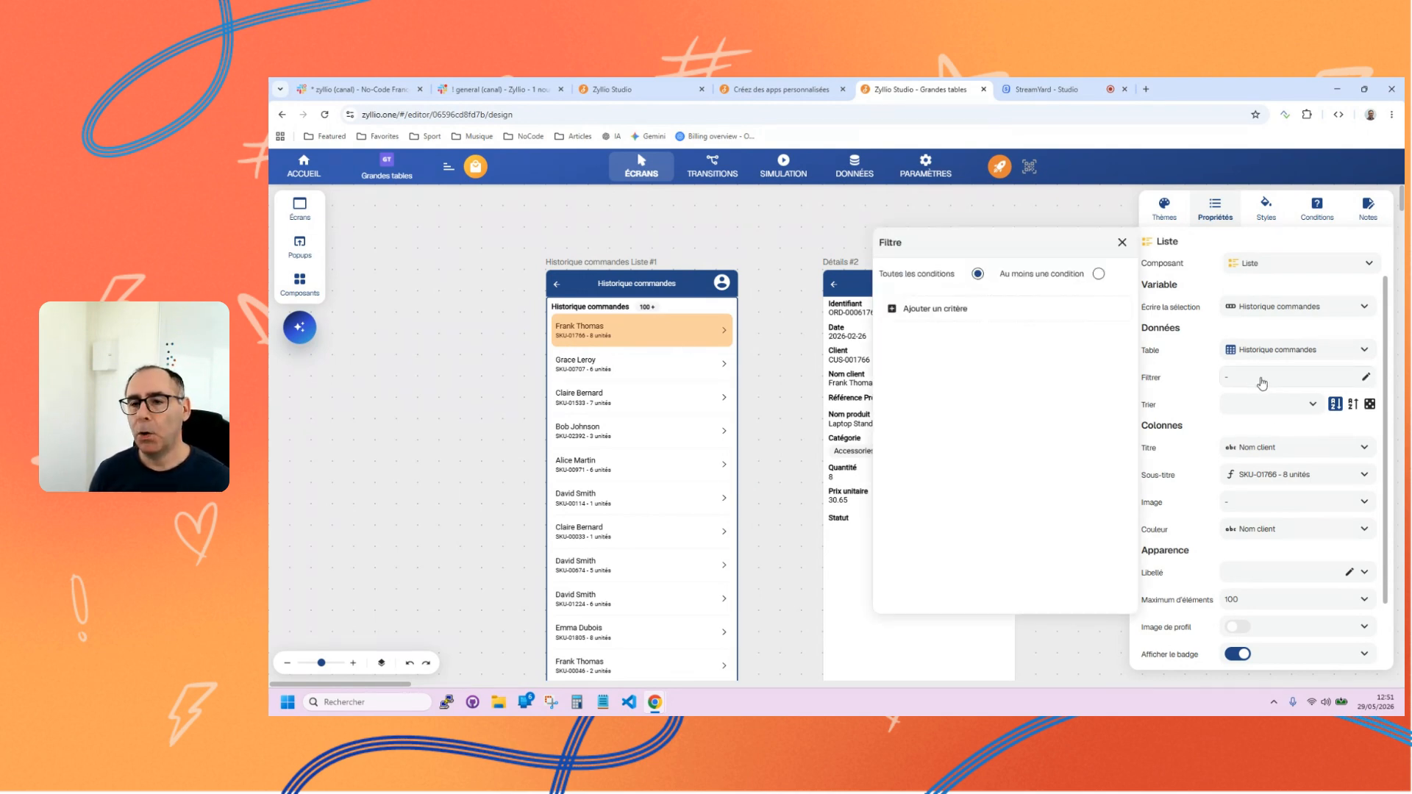
{"action": "left_click", "coordinate": [968, 312]}
{"action": "left_click", "coordinate": [1062, 309]}
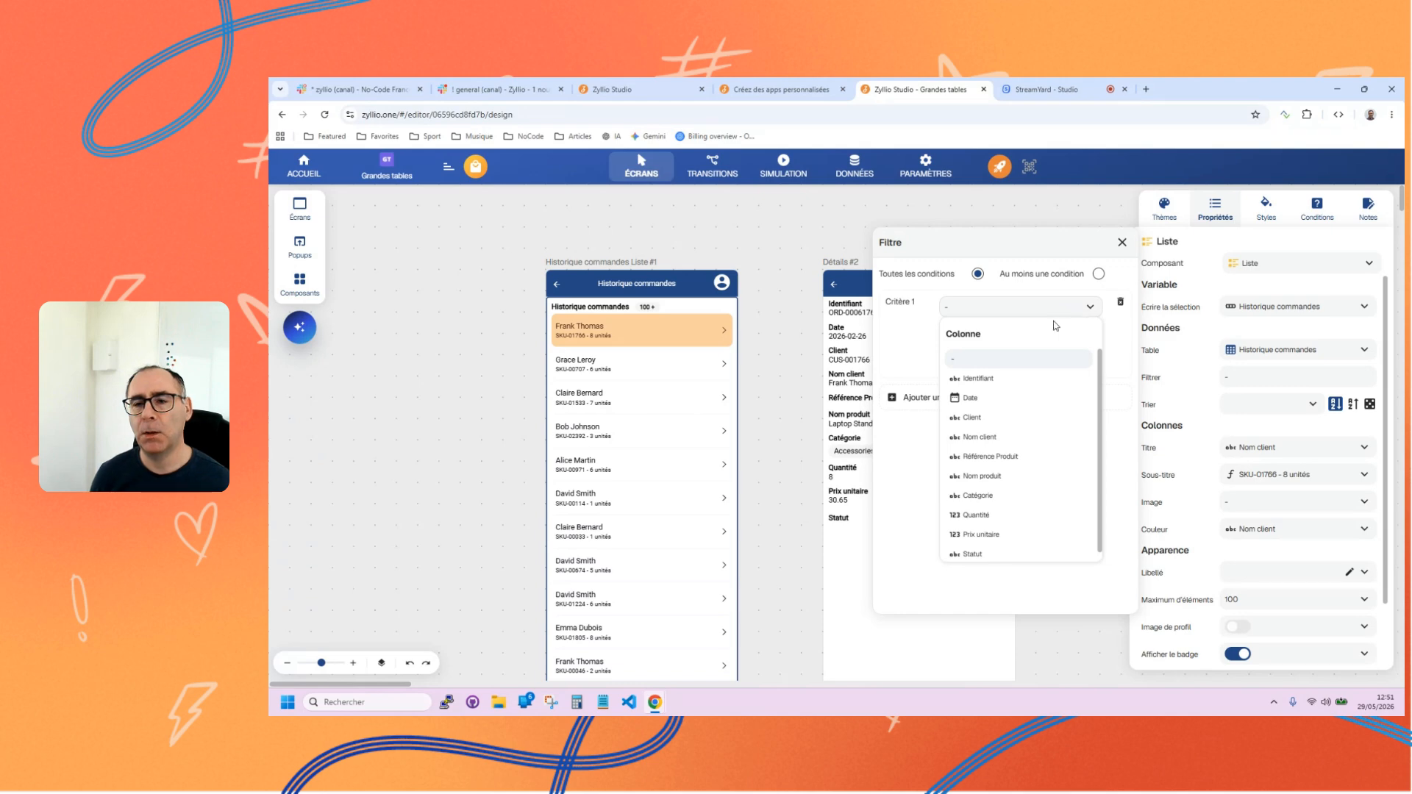
{"action": "left_click", "coordinate": [913, 327]}
{"action": "left_click", "coordinate": [990, 309]}
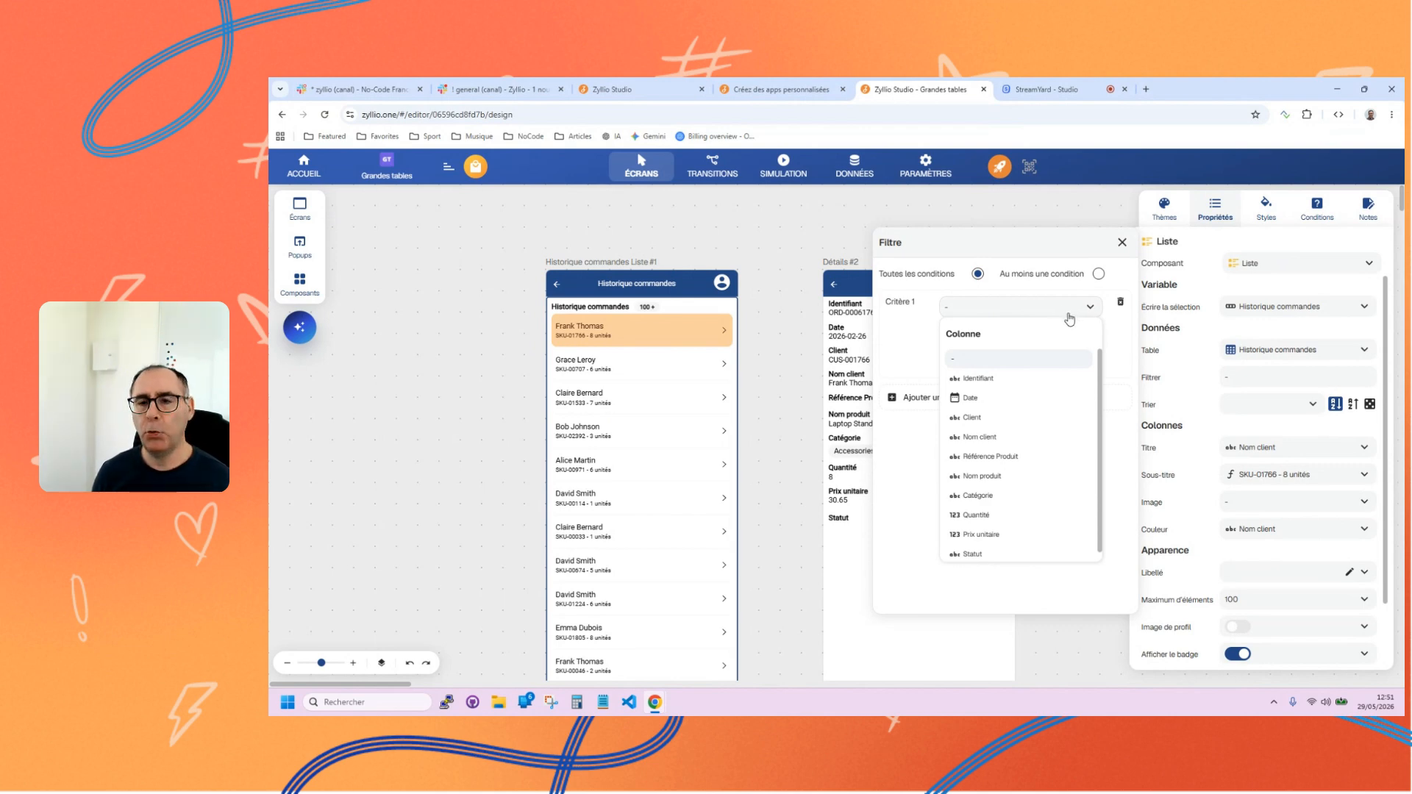
{"action": "left_click", "coordinate": [938, 315]}
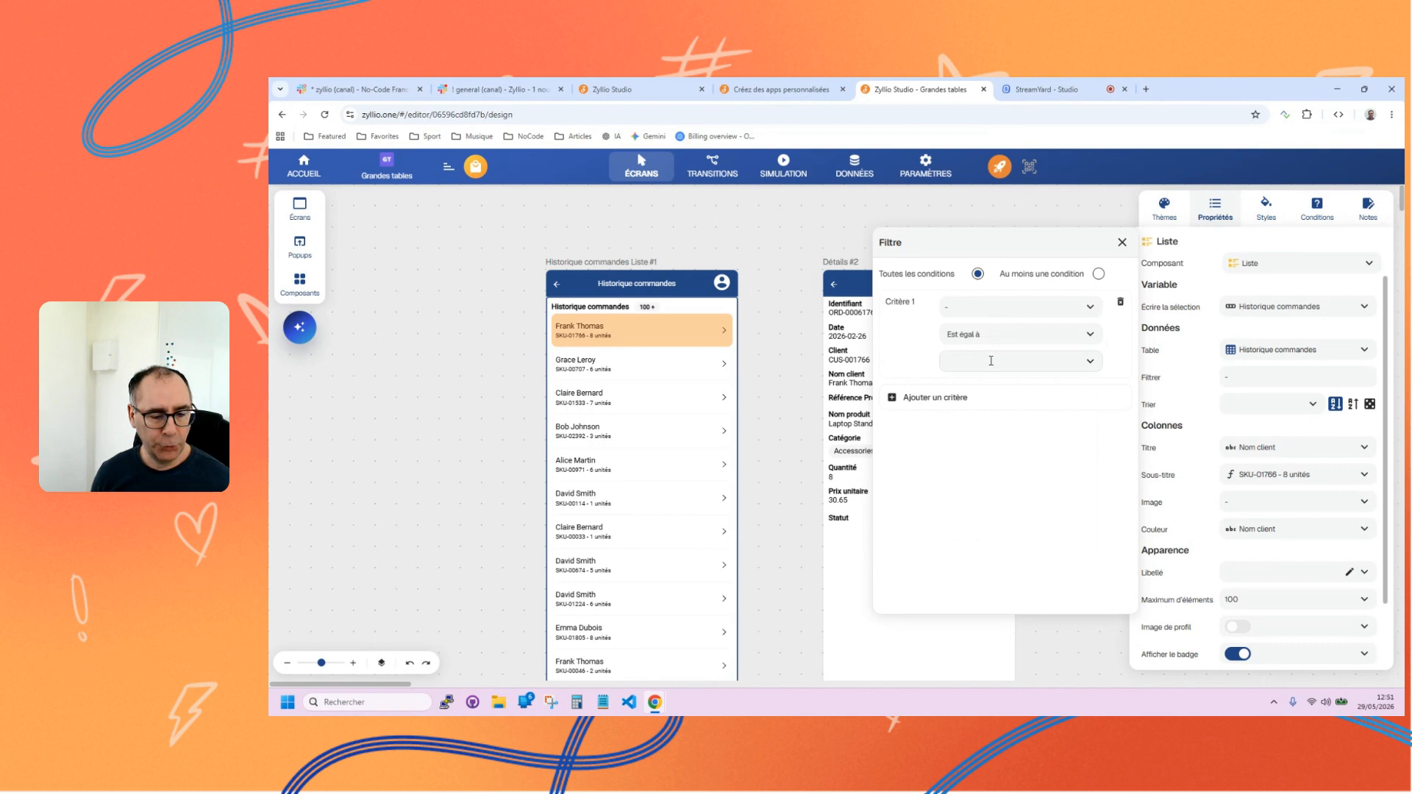
{"action": "left_click", "coordinate": [1049, 313]}
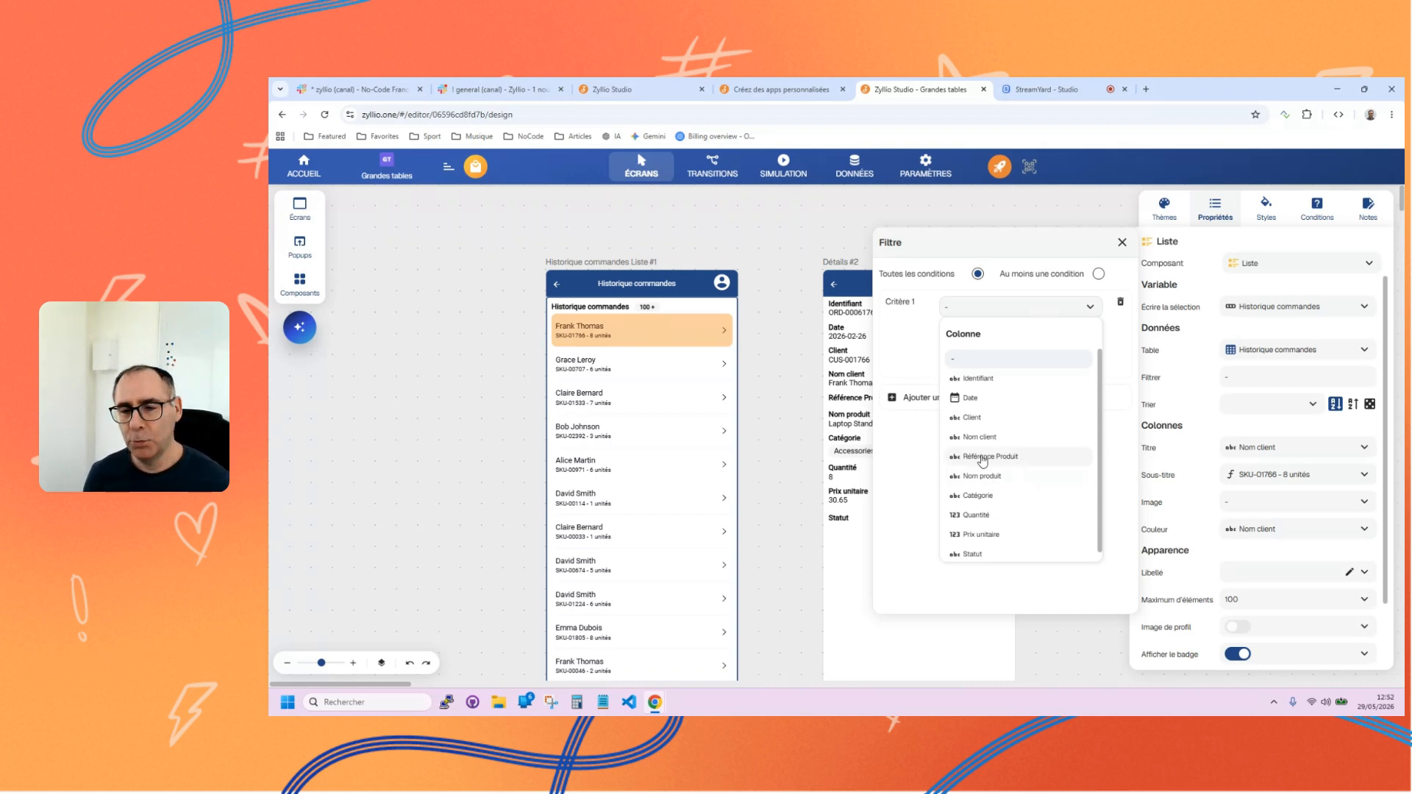
{"action": "left_click", "coordinate": [919, 360]}
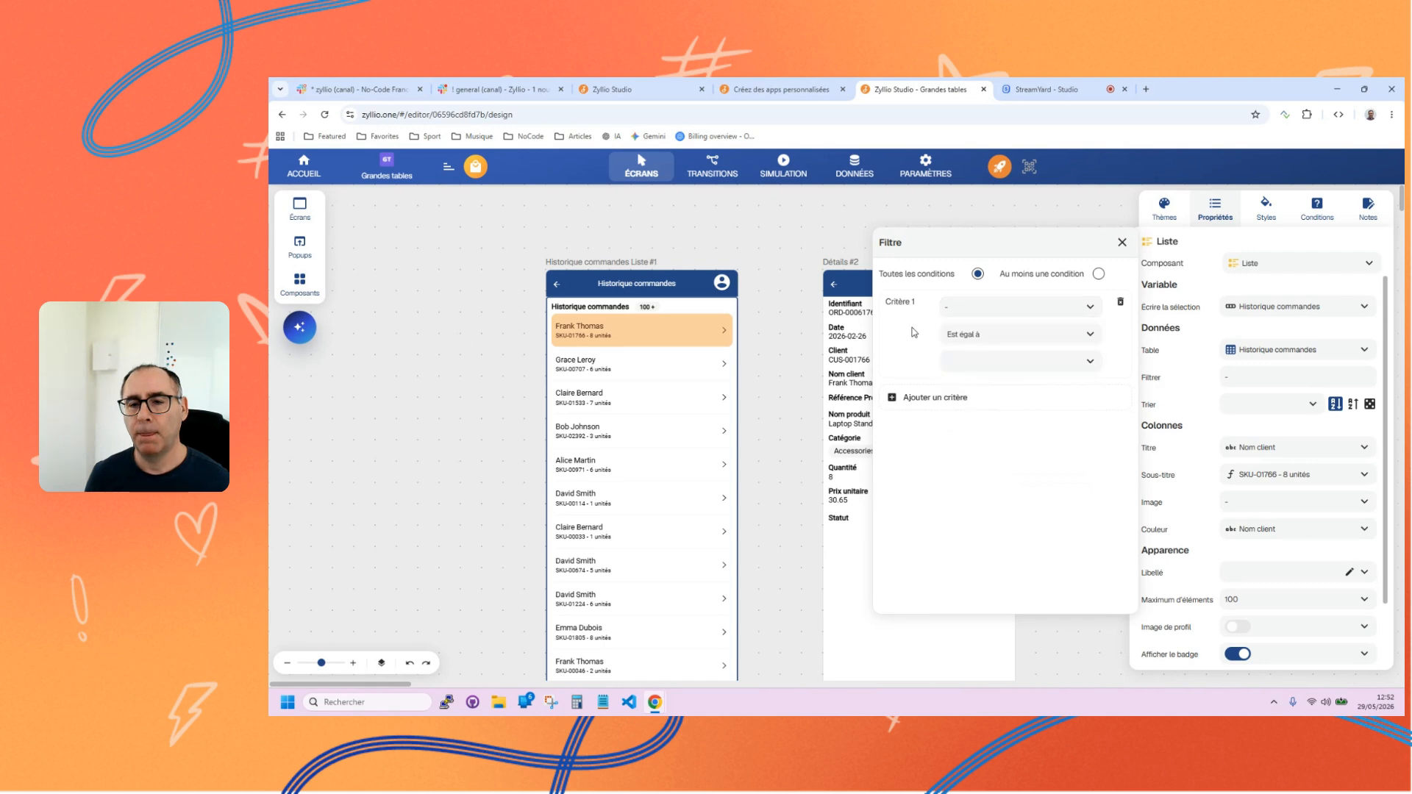
{"action": "left_click", "coordinate": [1031, 309]}
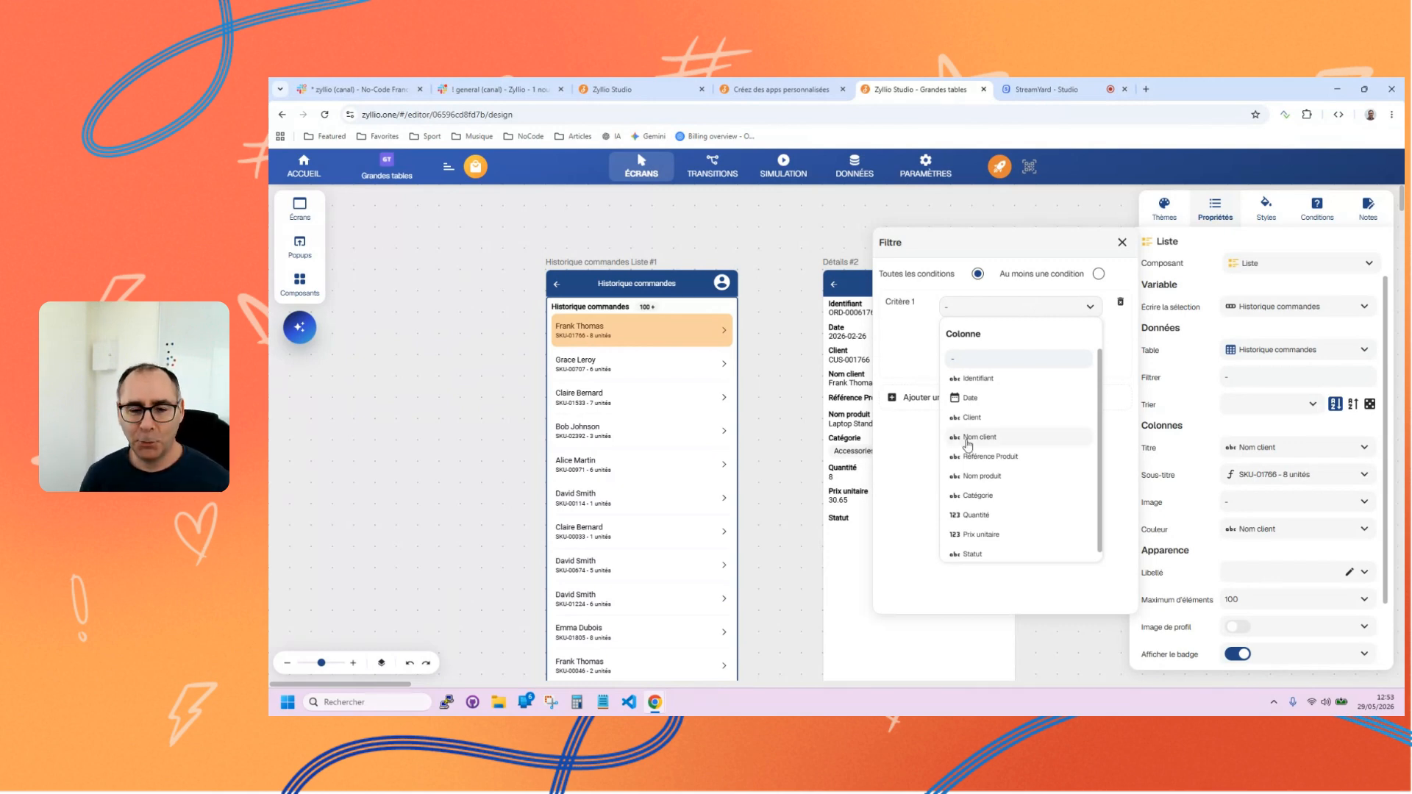
{"action": "left_click", "coordinate": [950, 309]}
{"action": "left_click", "coordinate": [980, 309]}
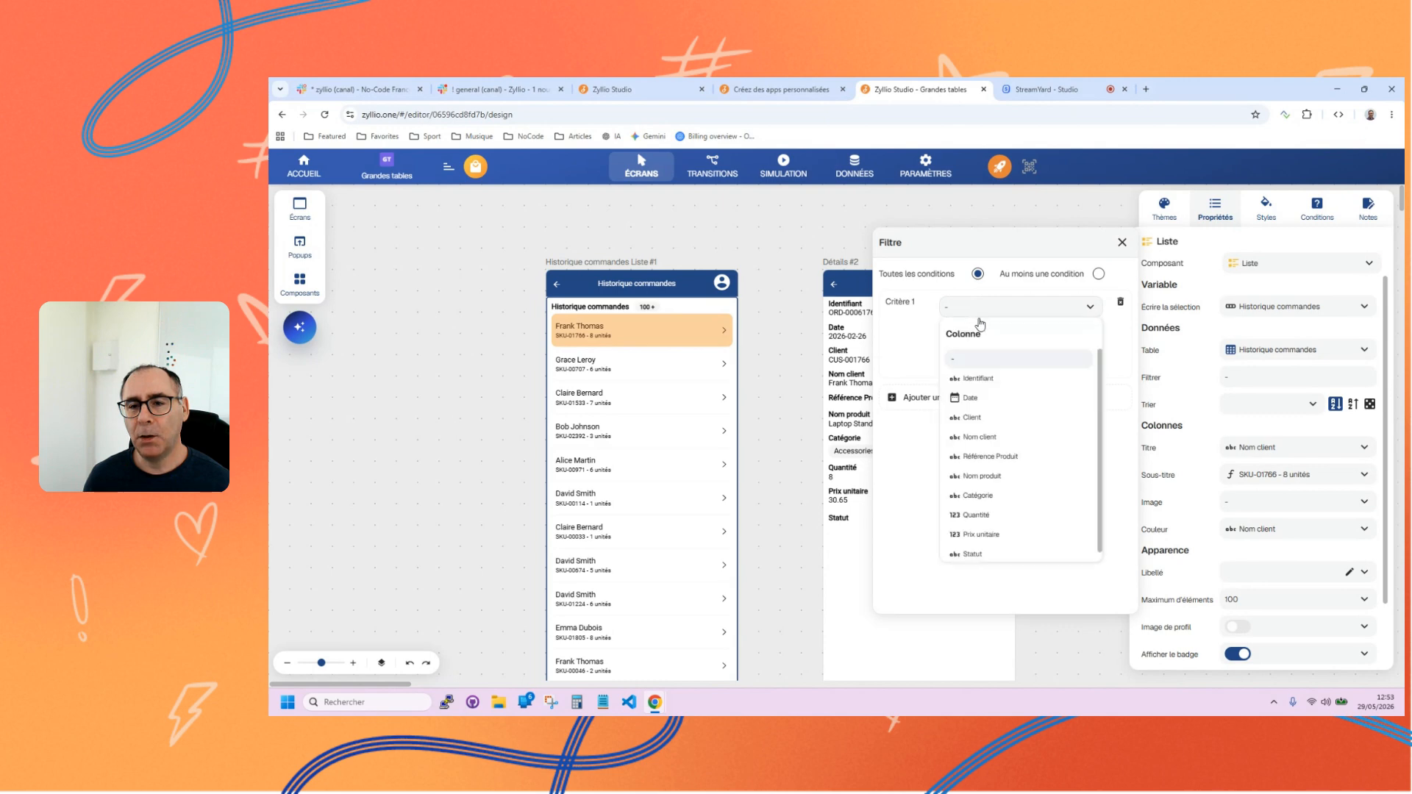
Try to filter the order list on the Client column being equal to a customer's full name.
{"action": "left_click", "coordinate": [972, 419]}
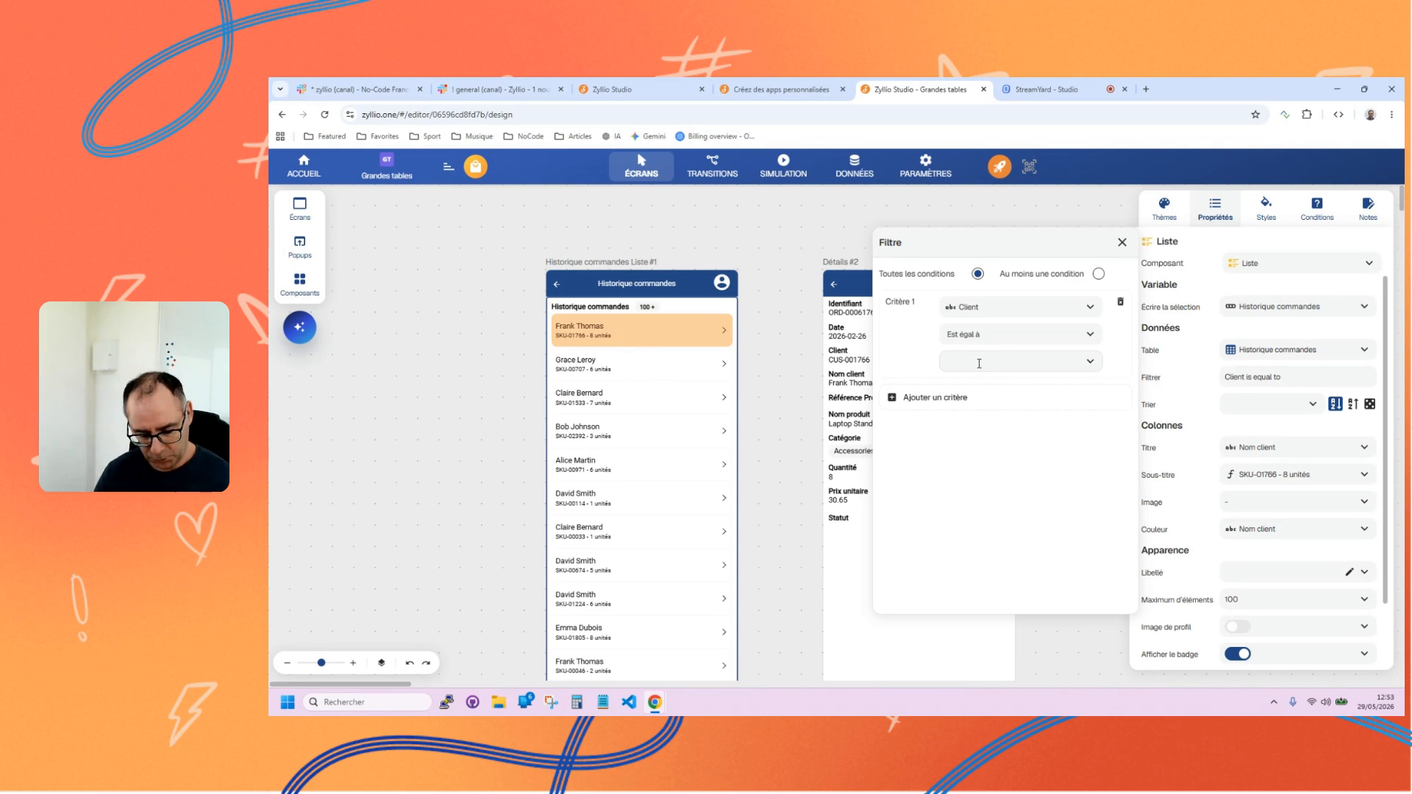
{"action": "type", "text": "ranck "}
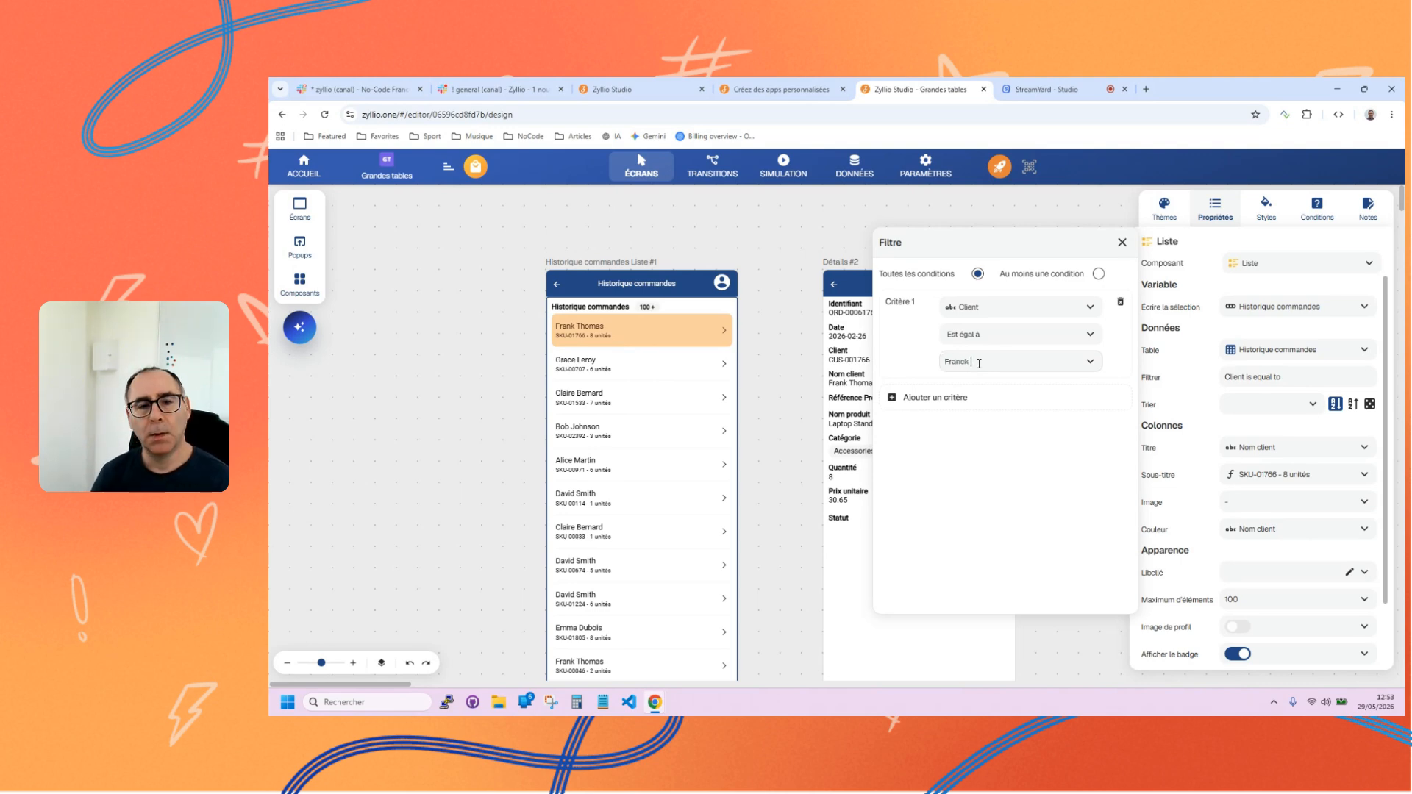
{"action": "type", "text": "Thomas"}
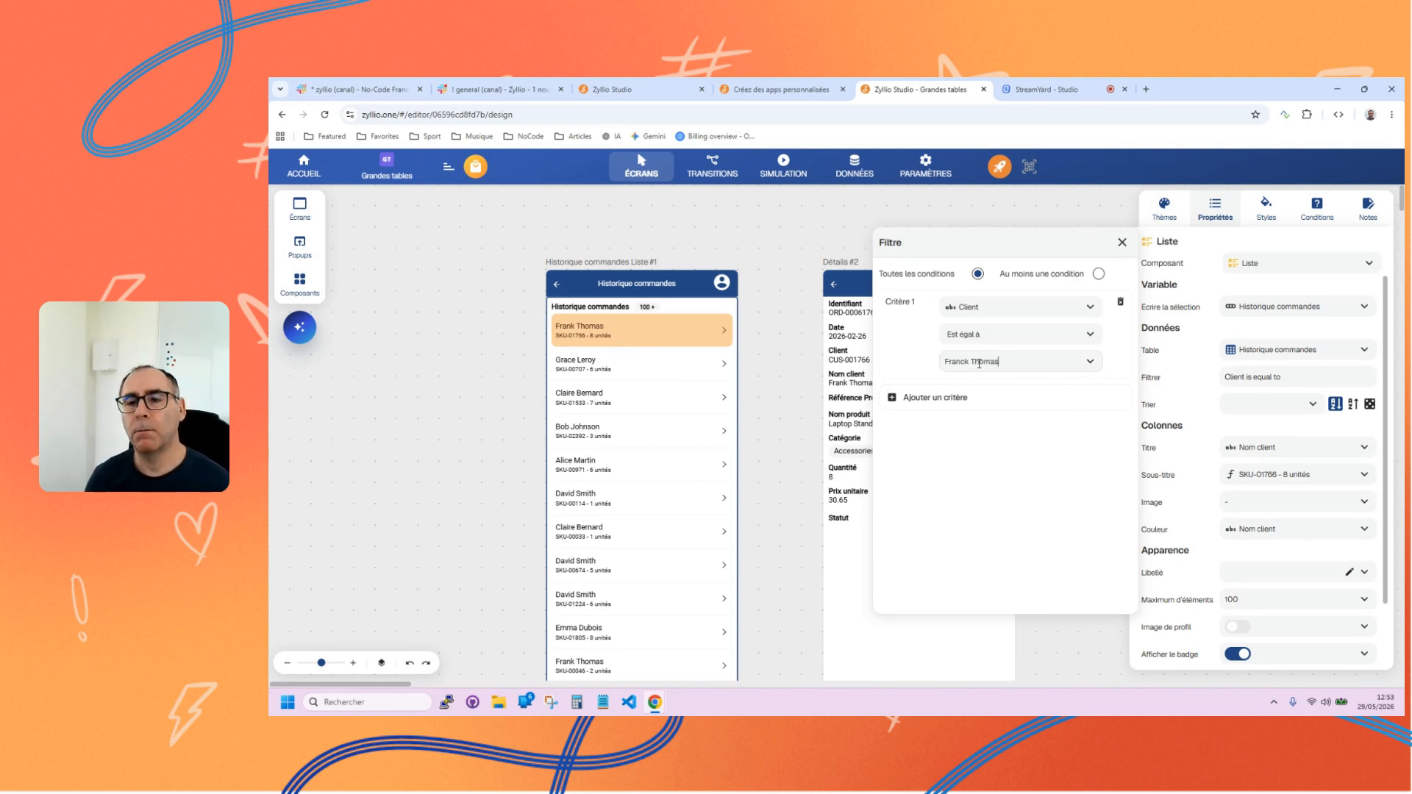
{"action": "left_click", "coordinate": [1122, 242]}
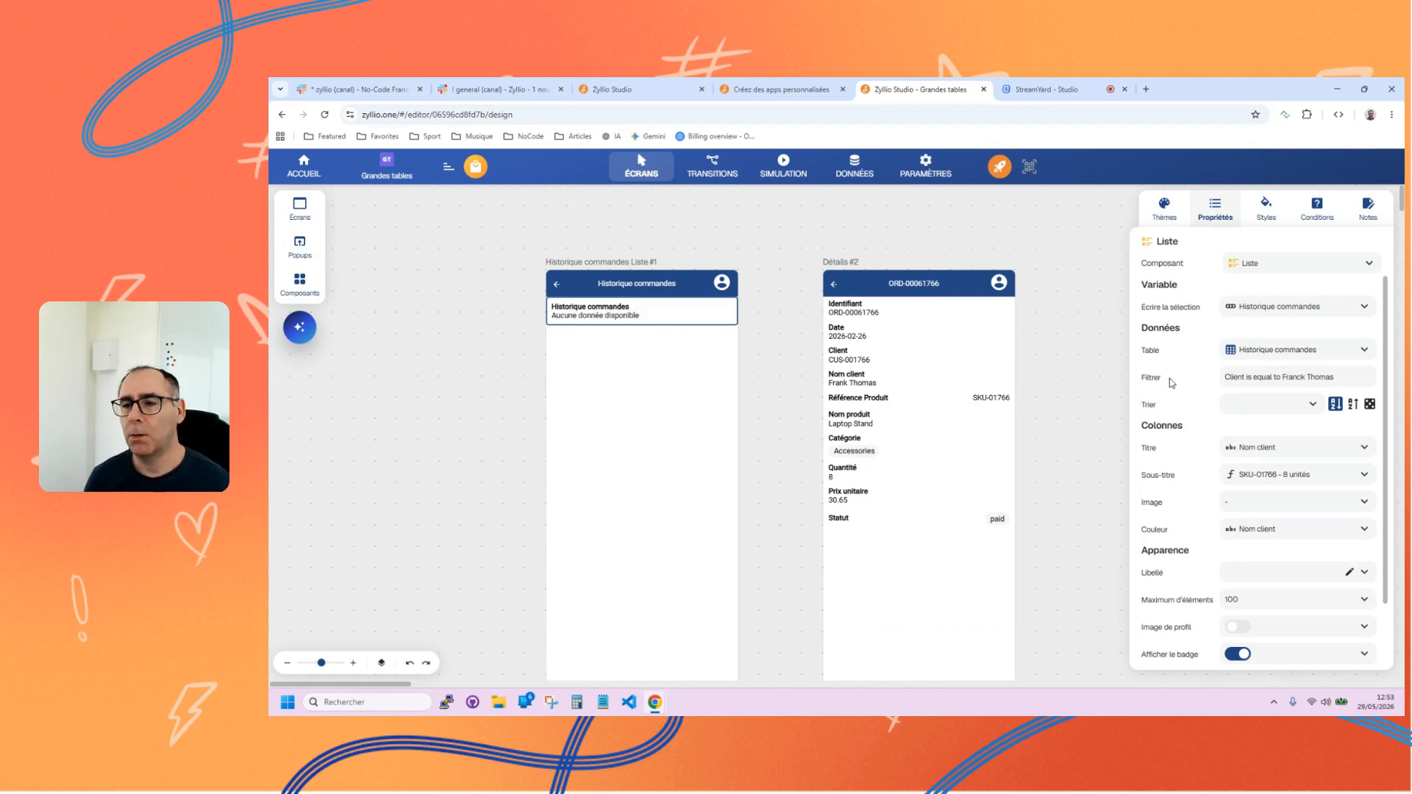
Change the column of the list's filter criterion to Nom client.
{"action": "left_click", "coordinate": [1280, 377]}
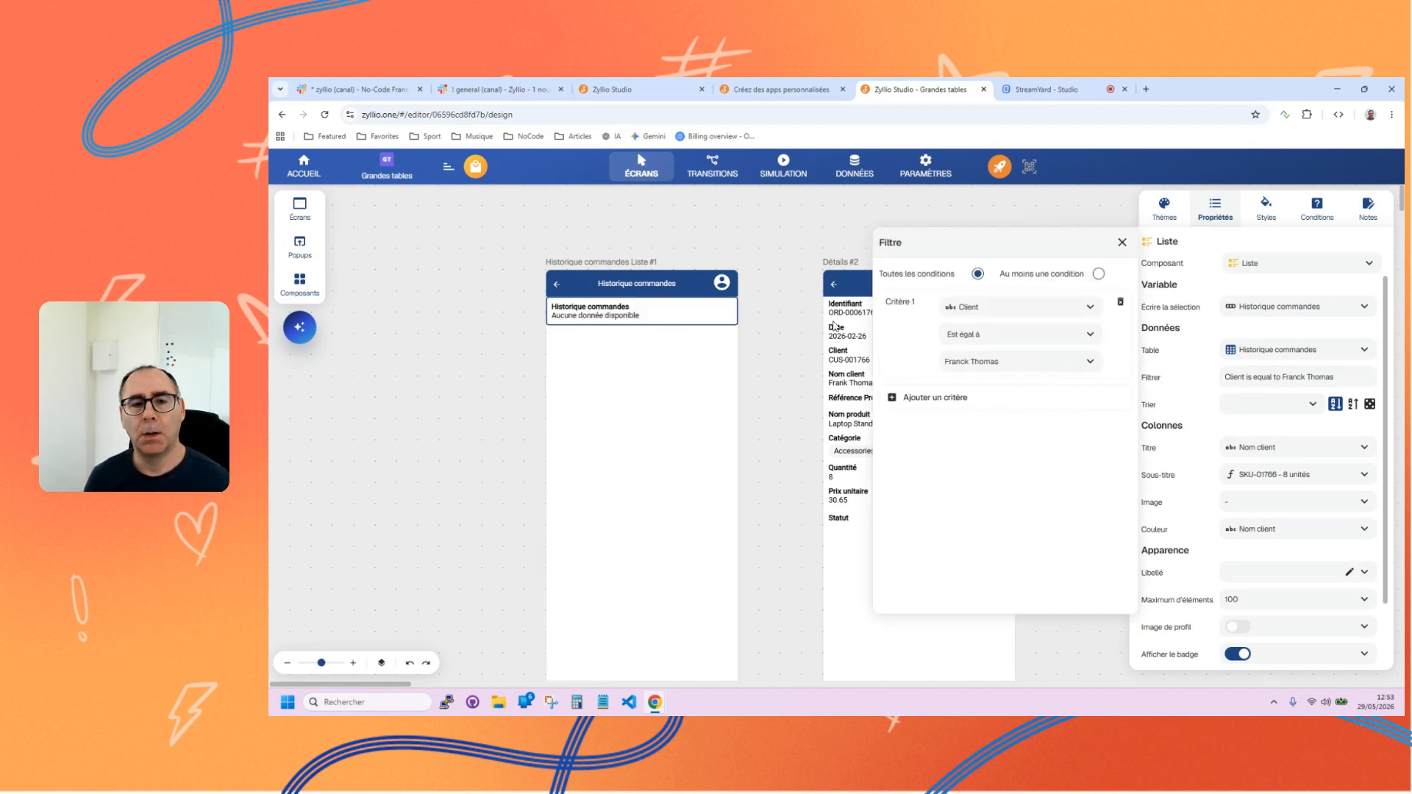
{"action": "left_click", "coordinate": [1000, 310]}
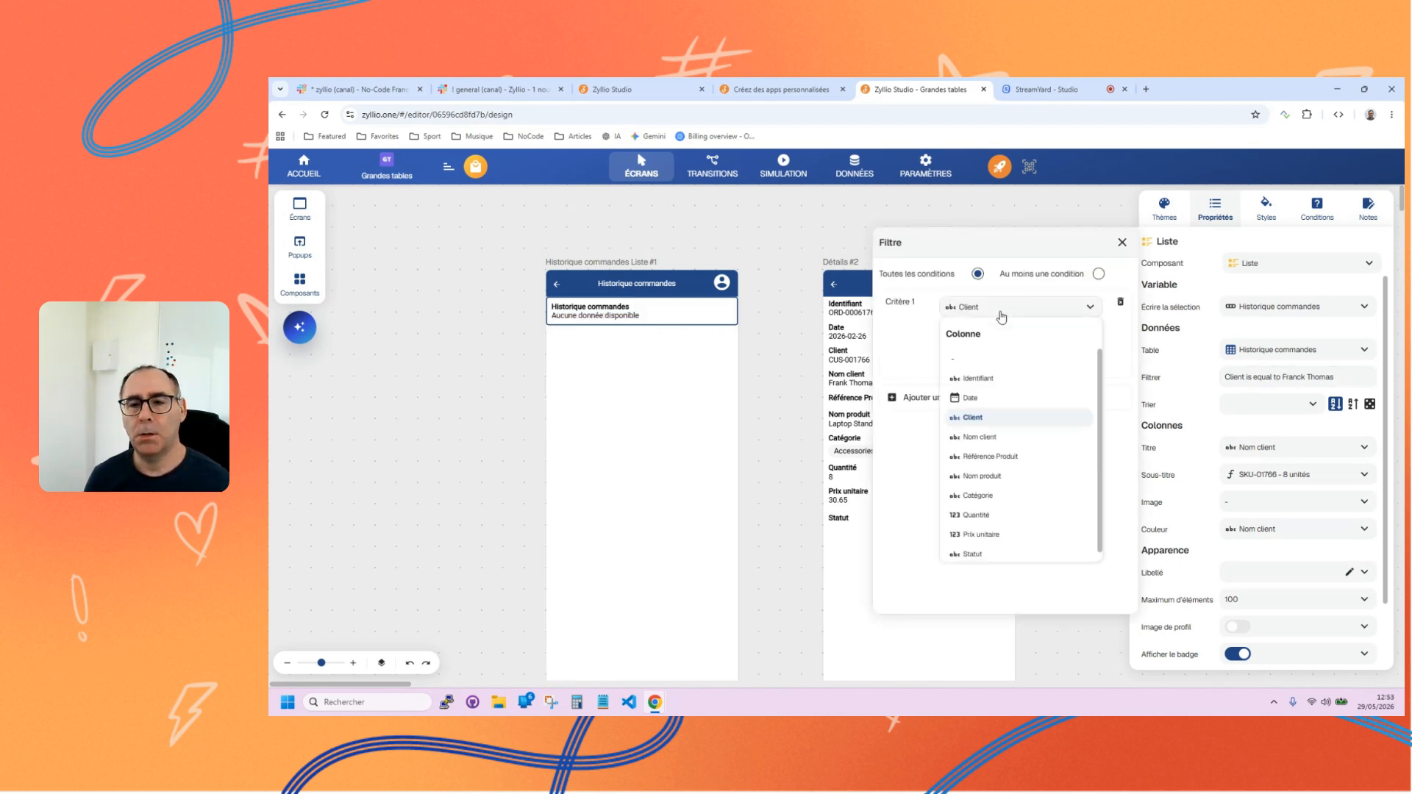
{"action": "left_click", "coordinate": [981, 439]}
{"action": "left_click", "coordinate": [1121, 243]}
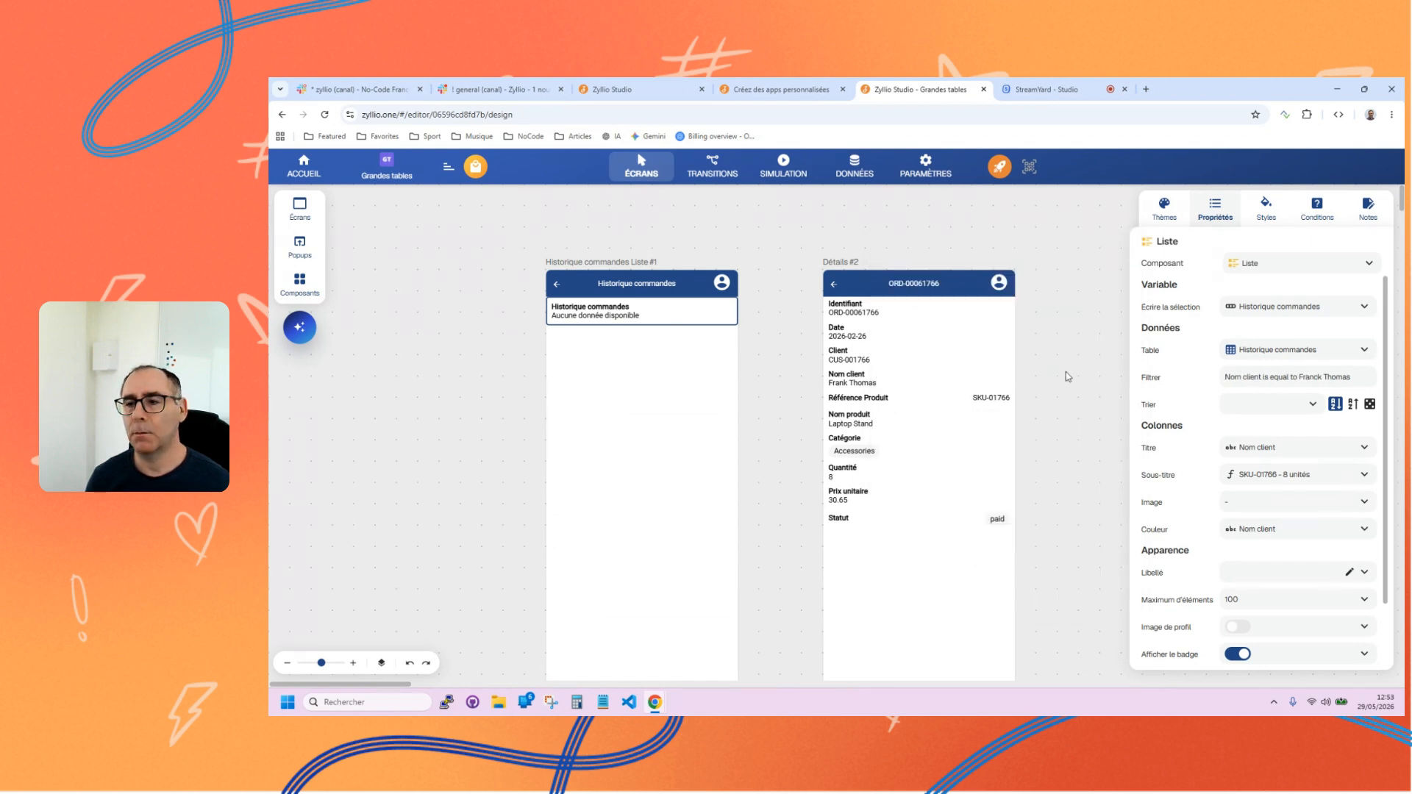
{"action": "left_click", "coordinate": [1259, 381]}
Copy the customer name in the third row of the Historique commandes data and close the data editor.
{"action": "left_click", "coordinate": [855, 167]}
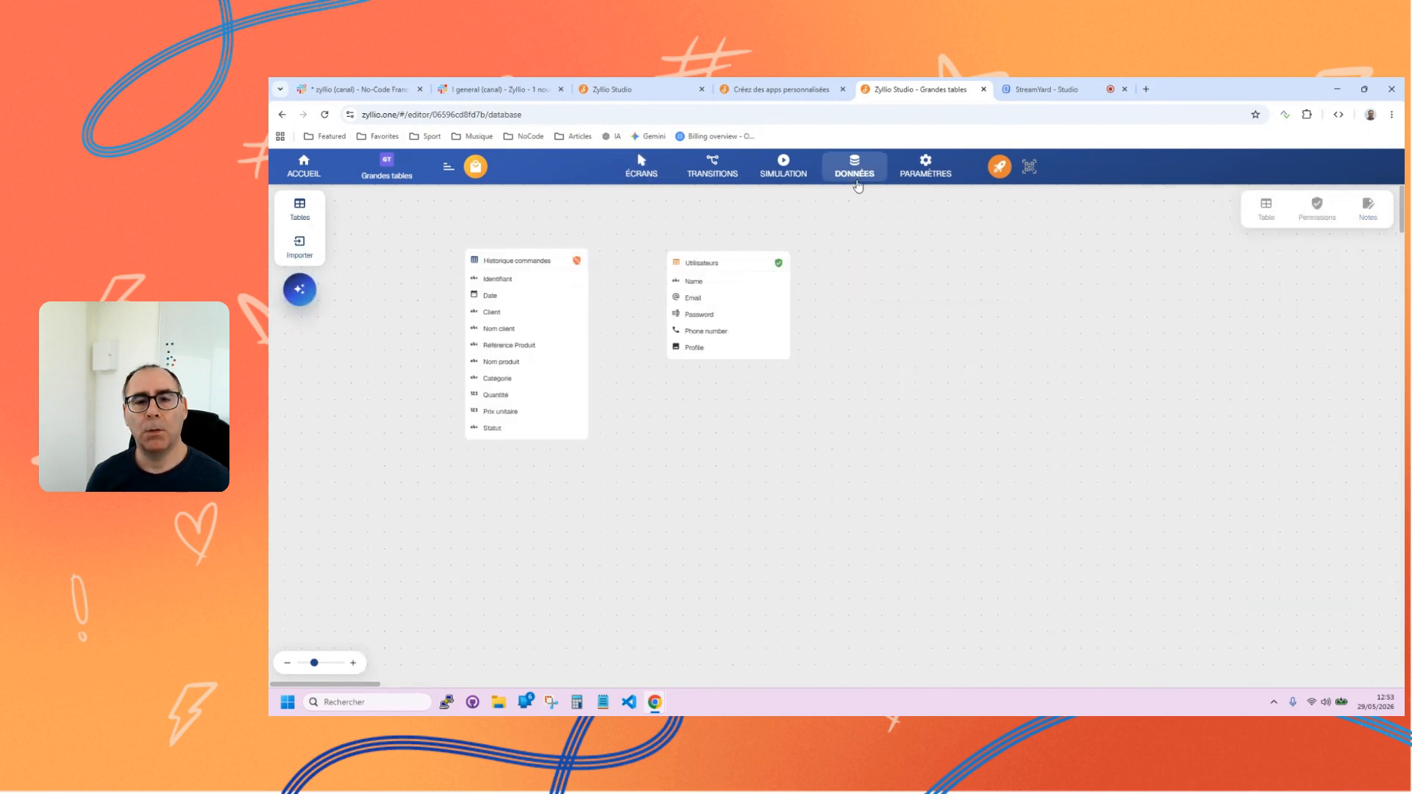
{"action": "left_click", "coordinate": [553, 261]}
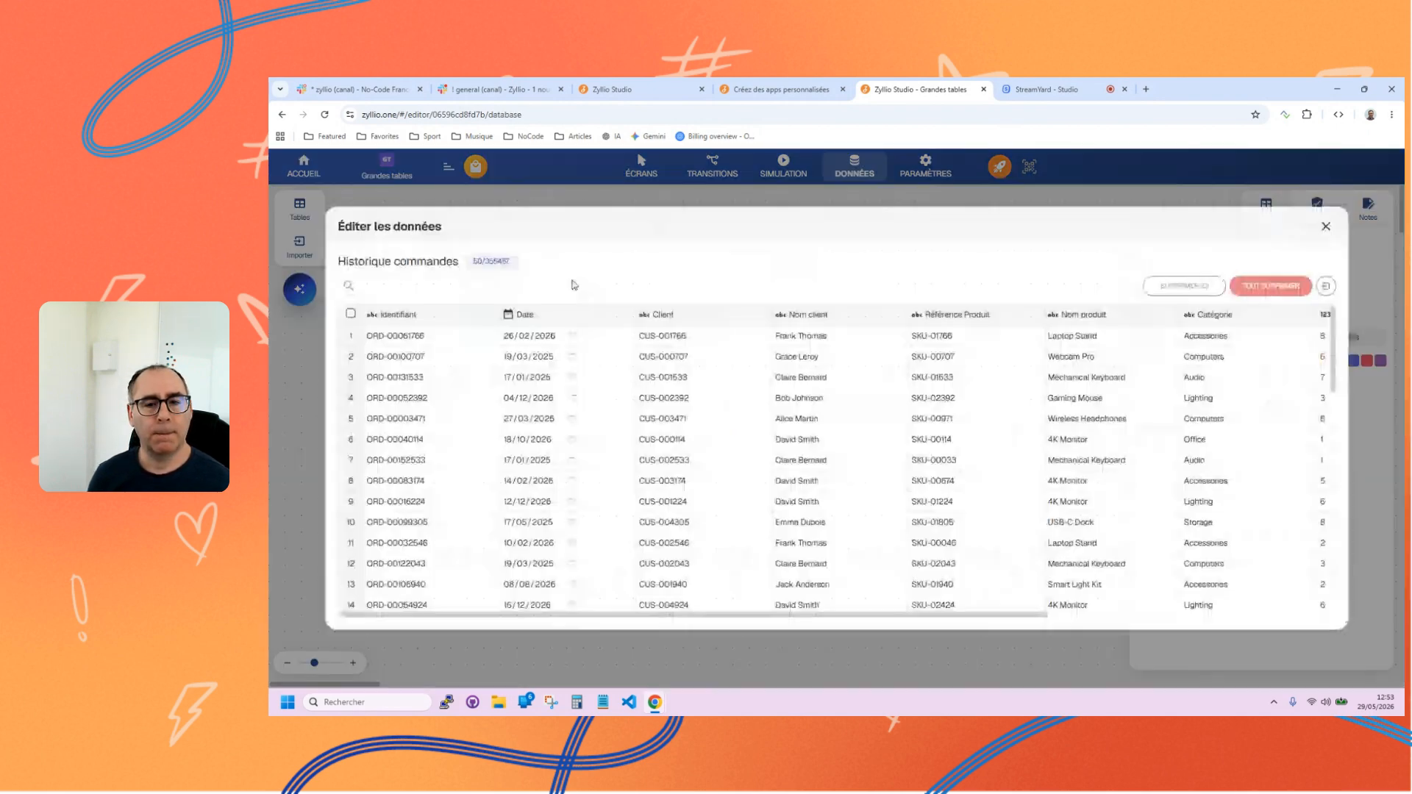
{"action": "left_click_drag", "start_coordinate": [827, 378], "coordinate": [776, 378]}
{"action": "key", "text": "ctrl+c"}
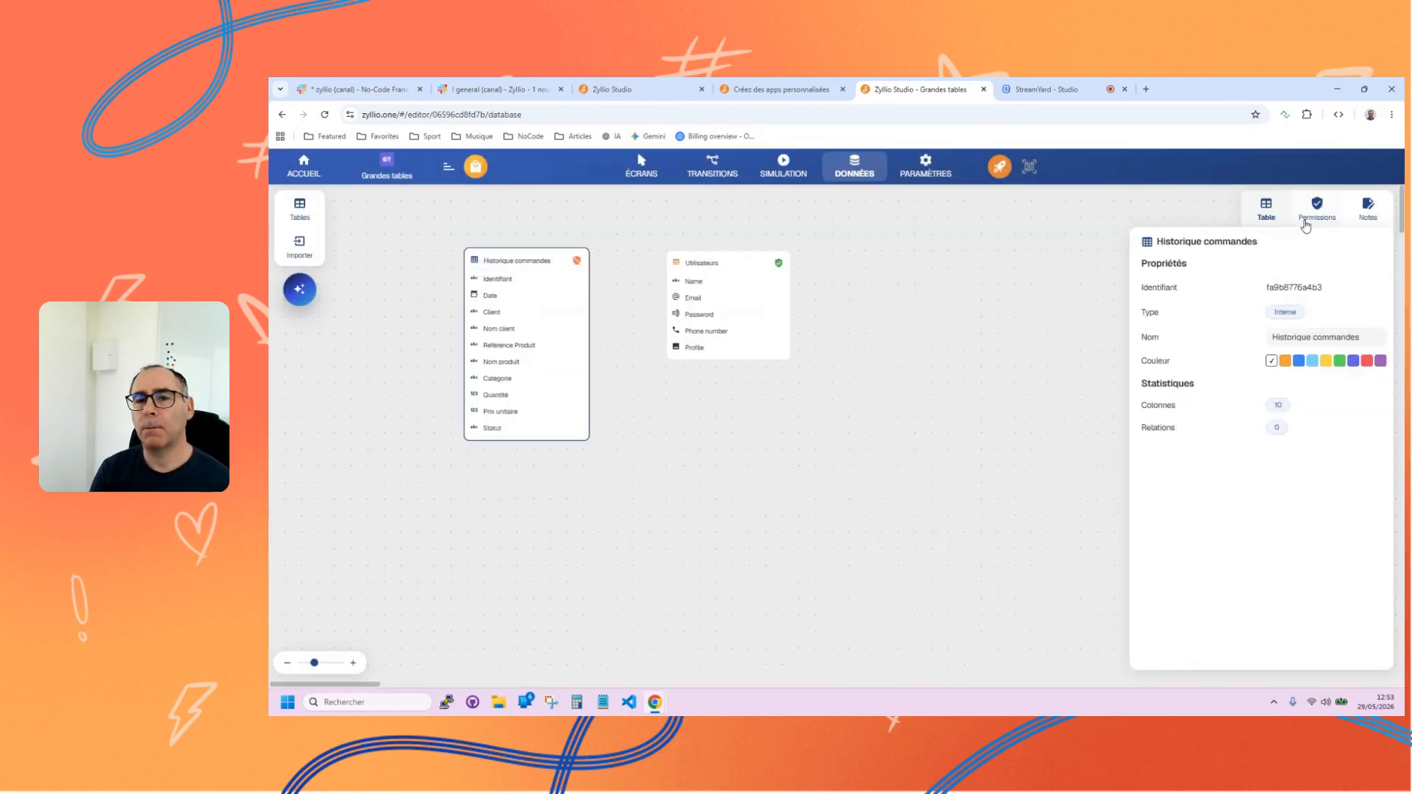
{"action": "left_click", "coordinate": [1326, 227]}
Replace the comparison value in the order list's Nom client filter with the copied customer name.
{"action": "left_click", "coordinate": [661, 171]}
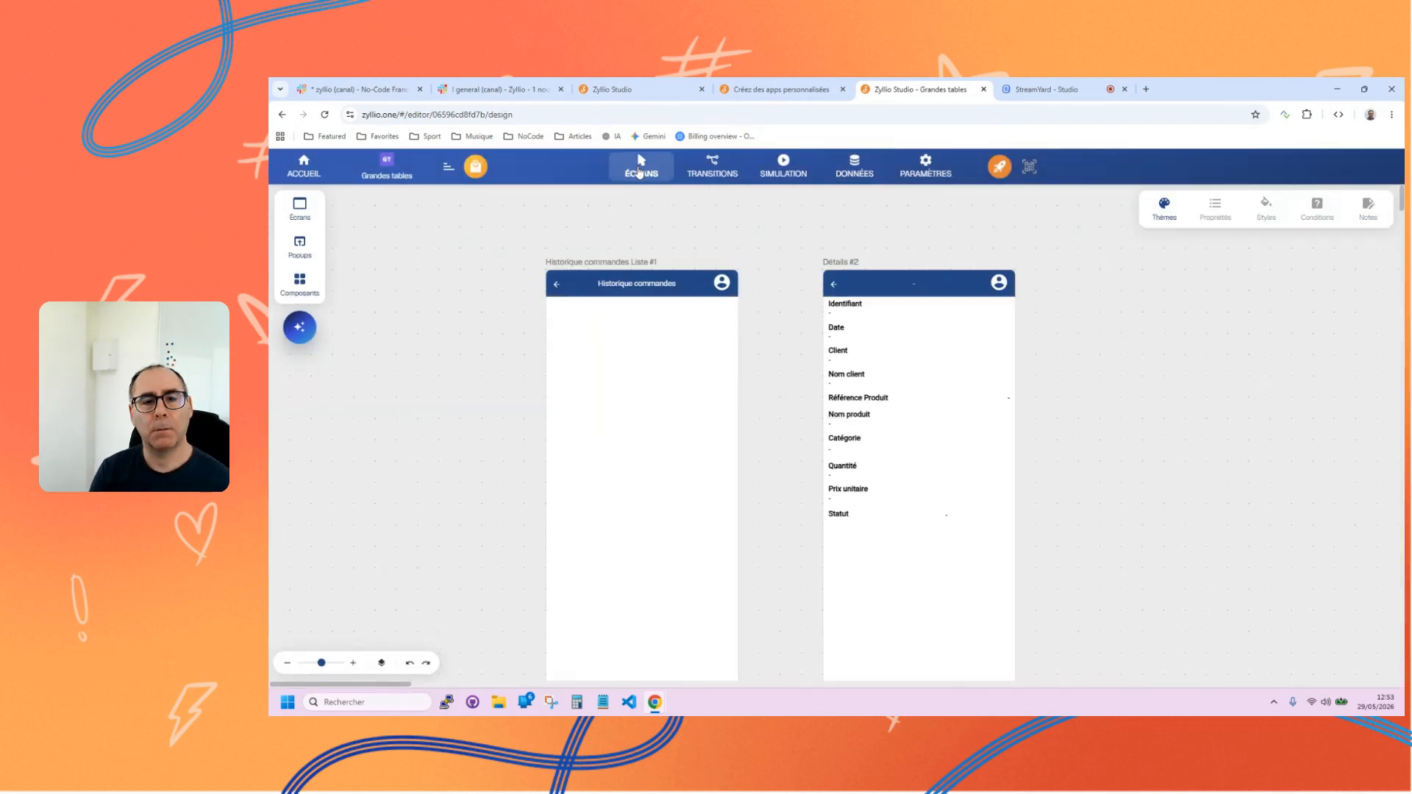
{"action": "left_click", "coordinate": [649, 311]}
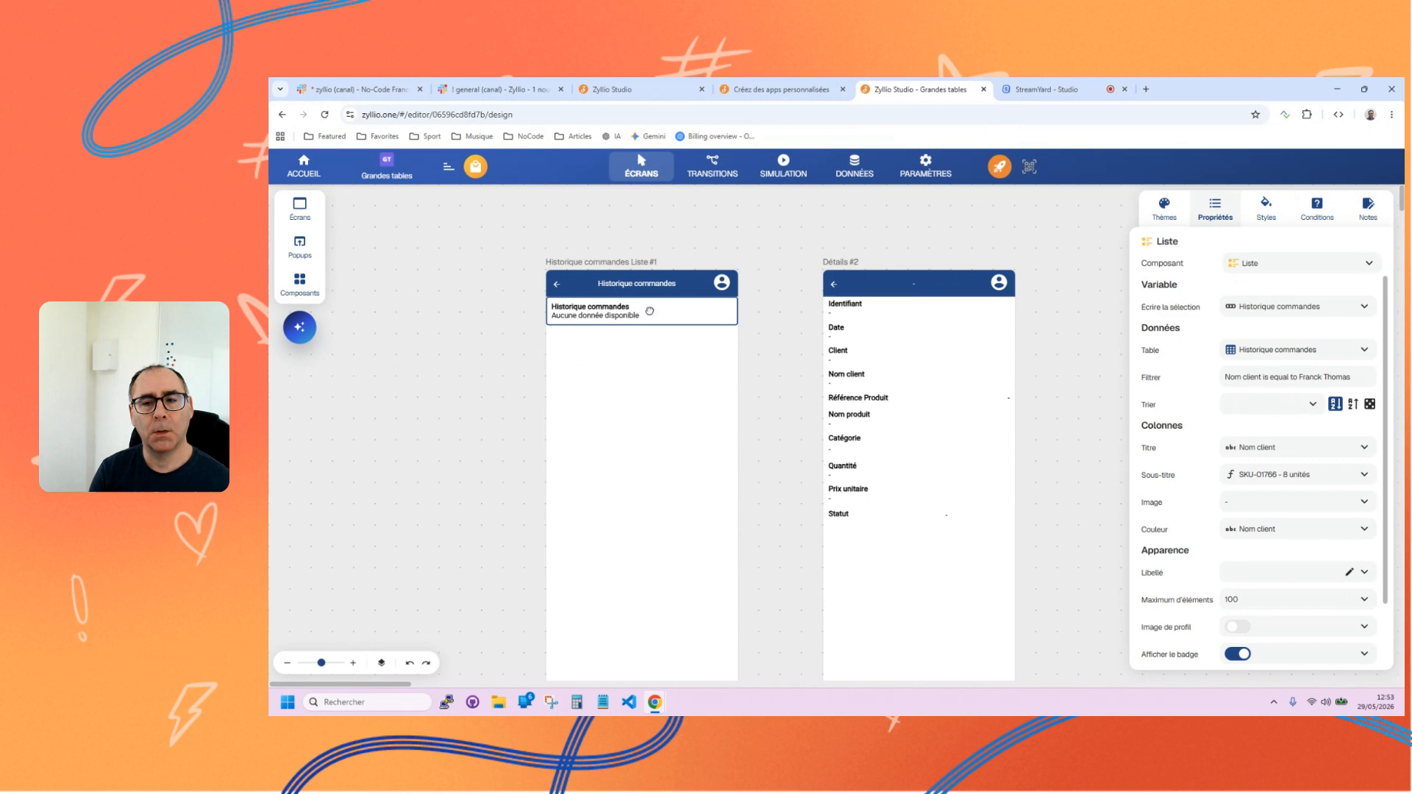
{"action": "left_click", "coordinate": [1294, 380]}
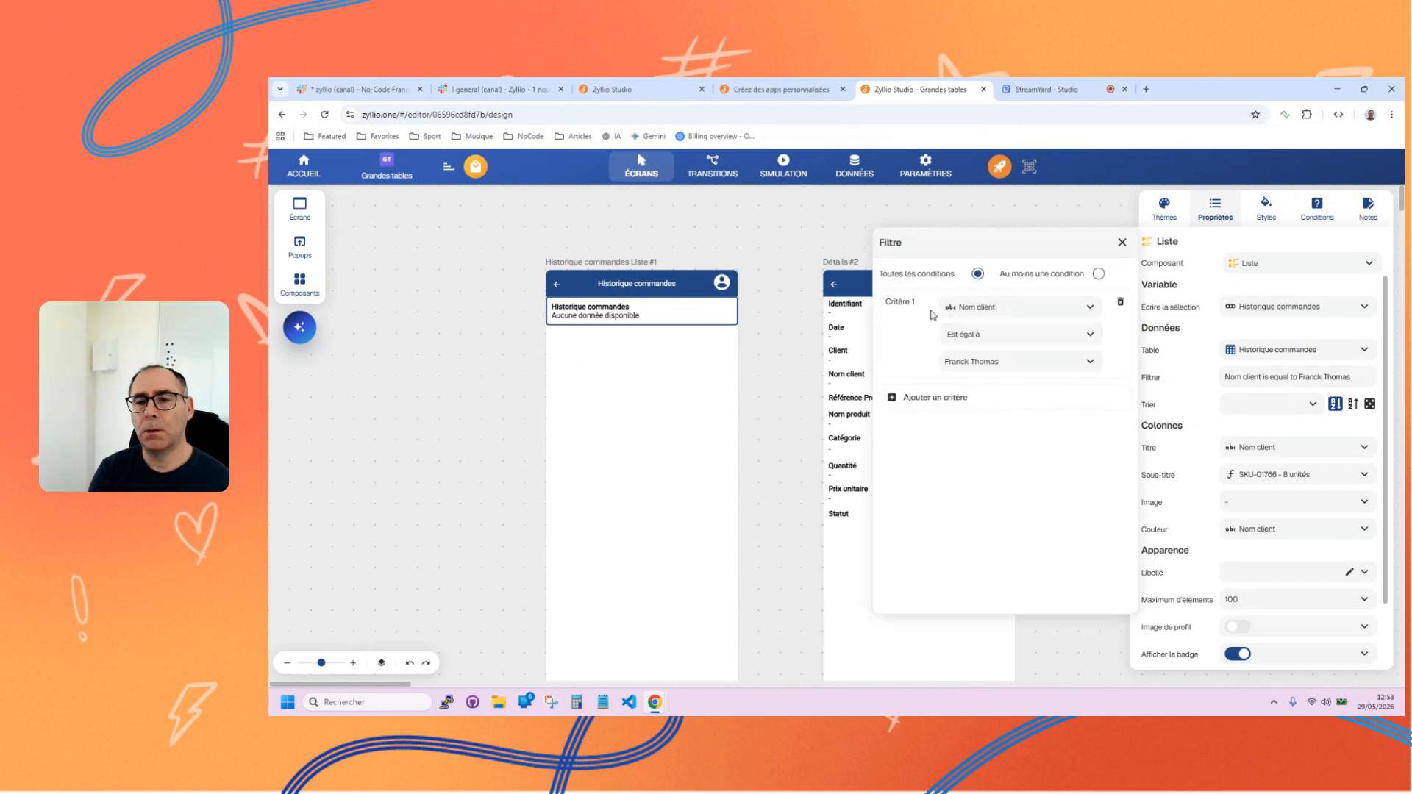
{"action": "triple_click", "coordinate": [985, 362]}
{"action": "key", "text": "ctrl+v"}
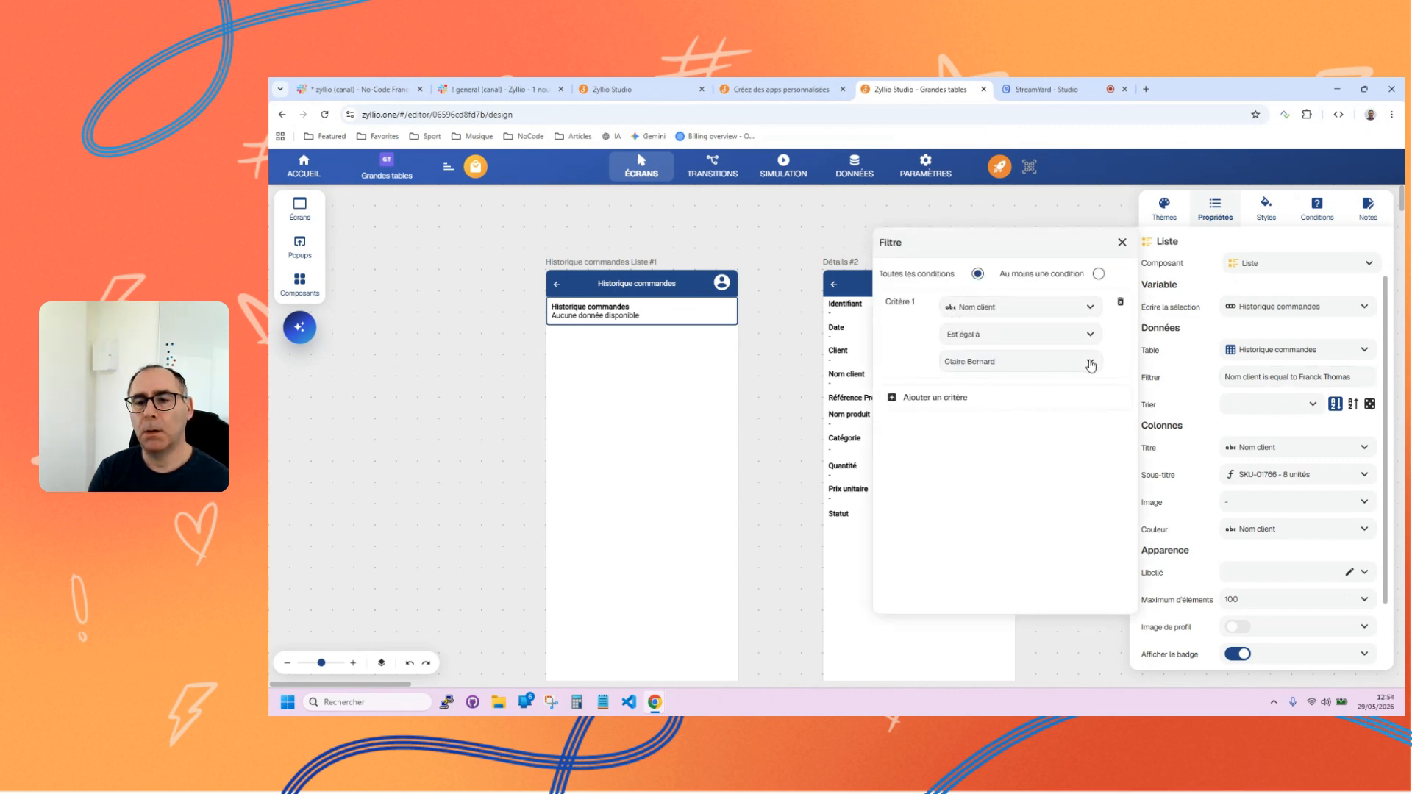
{"action": "left_click", "coordinate": [1122, 242]}
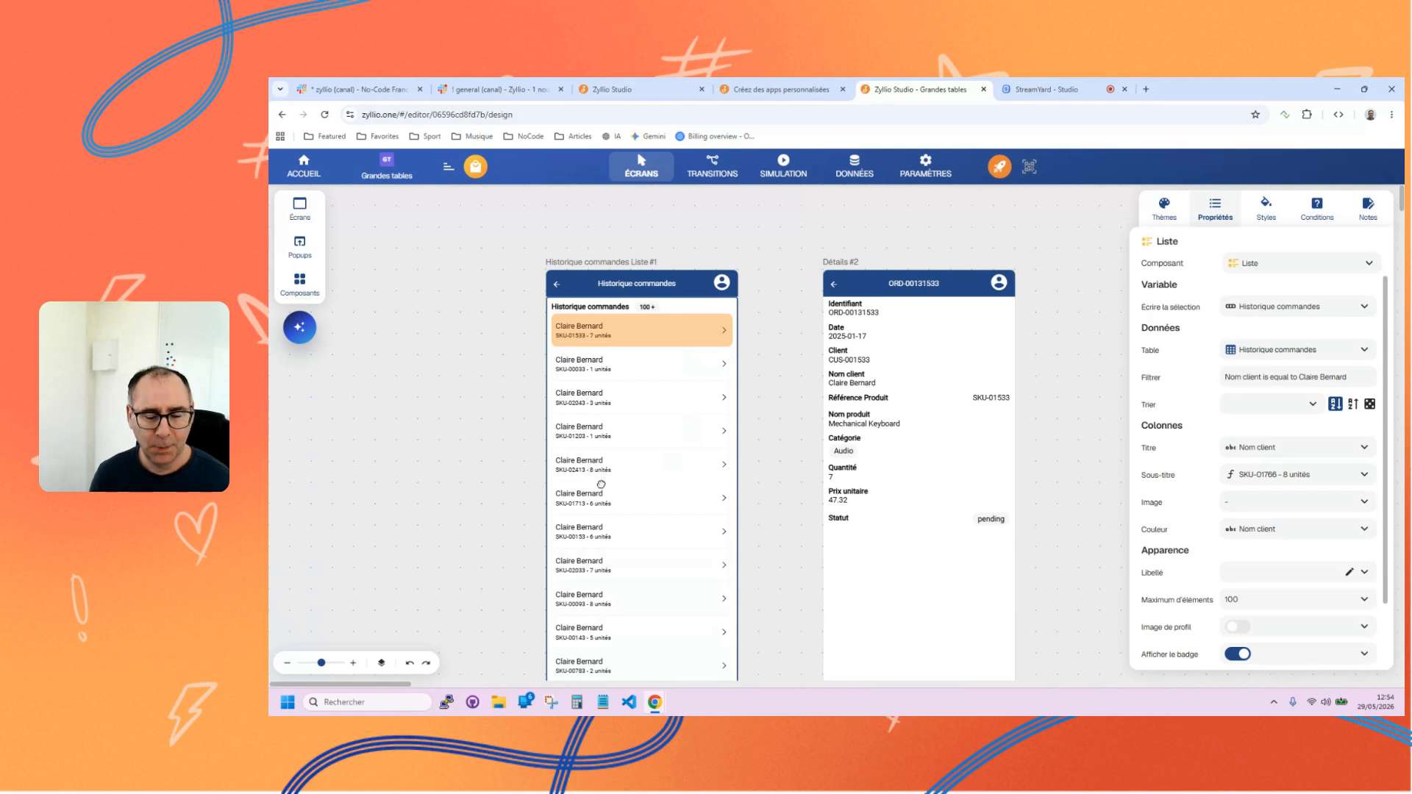
Add a Liste screen based on the Utilisateurs table and delete the empty En-tête screen placed by mistake.
{"action": "left_click", "coordinate": [310, 227]}
{"action": "left_click_drag", "start_coordinate": [384, 322], "coordinate": [406, 413]}
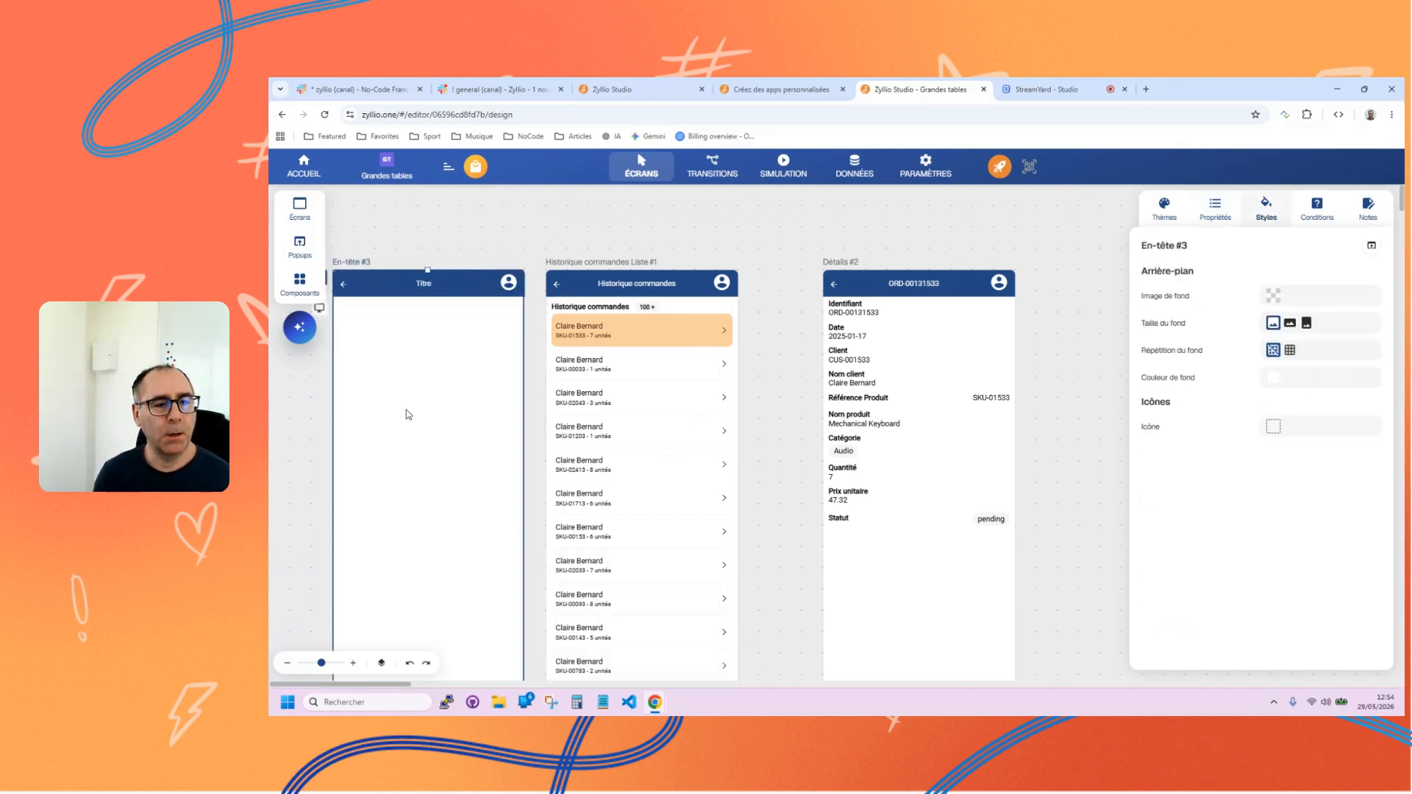
{"action": "left_click", "coordinate": [300, 209]}
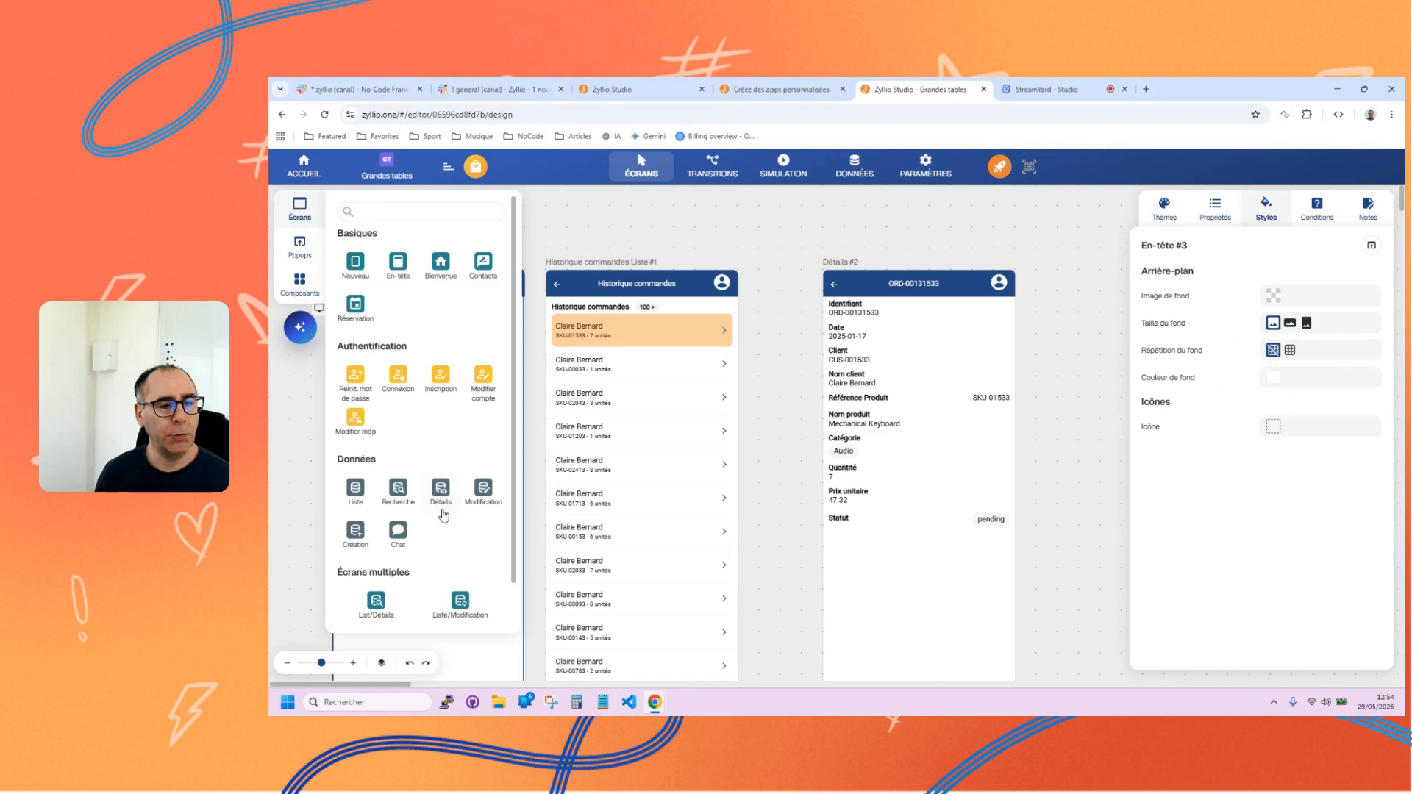
{"action": "left_click", "coordinate": [355, 489]}
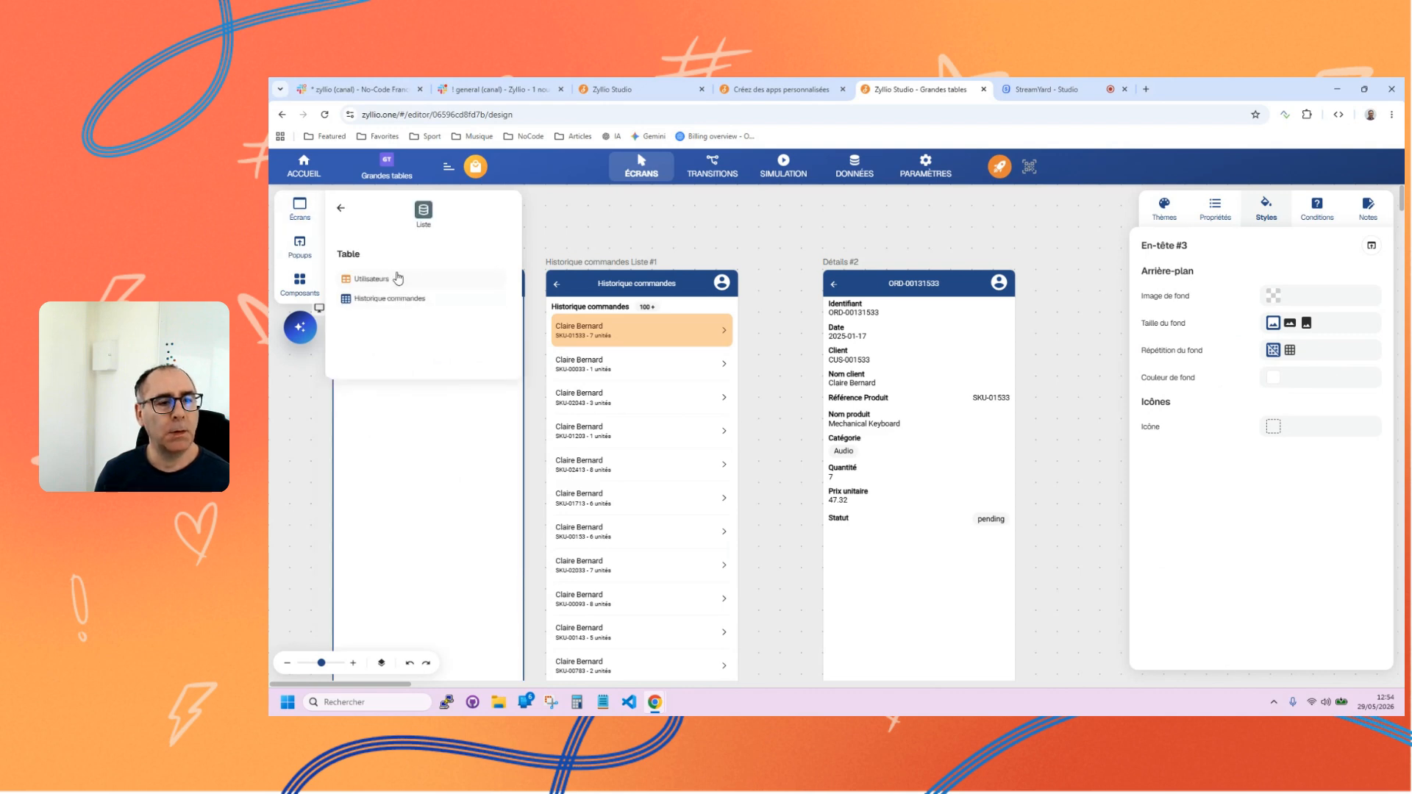
{"action": "left_click_drag", "start_coordinate": [398, 278], "coordinate": [423, 391]}
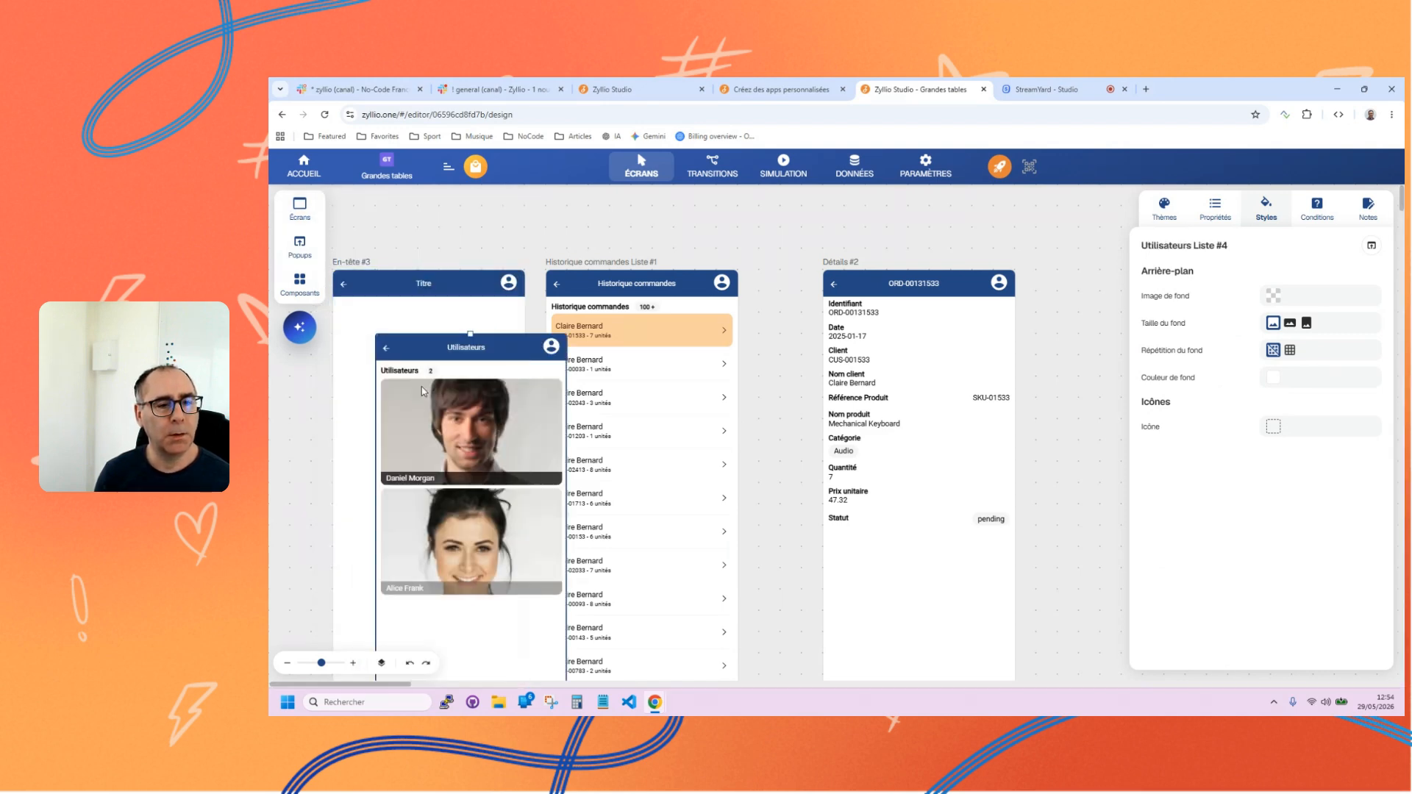
{"action": "left_click", "coordinate": [349, 307]}
{"action": "key", "text": "Delete"}
Arrange the screens in a spaced row, with the Utilisateurs list before the order list and details screens.
{"action": "left_click", "coordinate": [468, 619]}
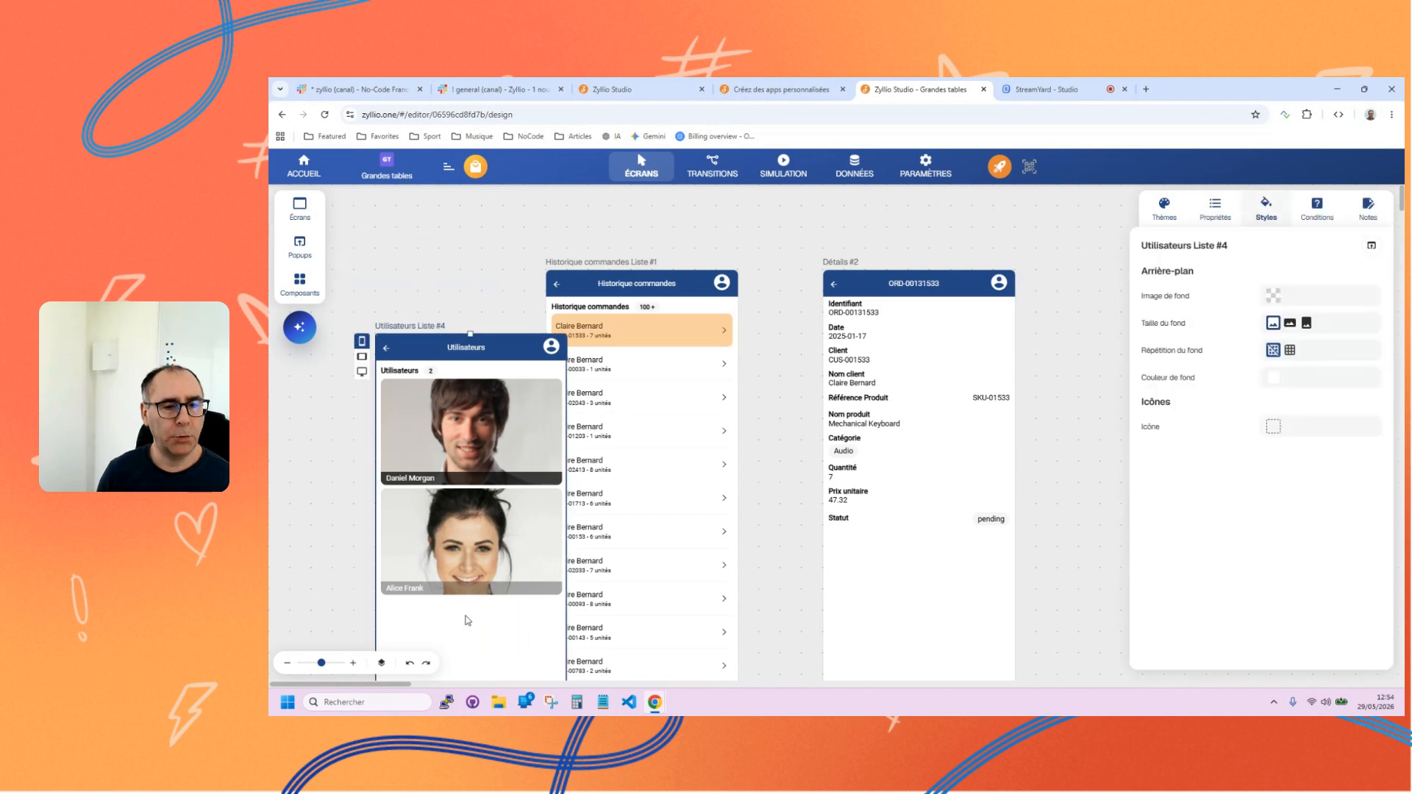
{"action": "left_click_drag", "start_coordinate": [468, 619], "coordinate": [446, 535]}
{"action": "key", "text": "ctrl+a"}
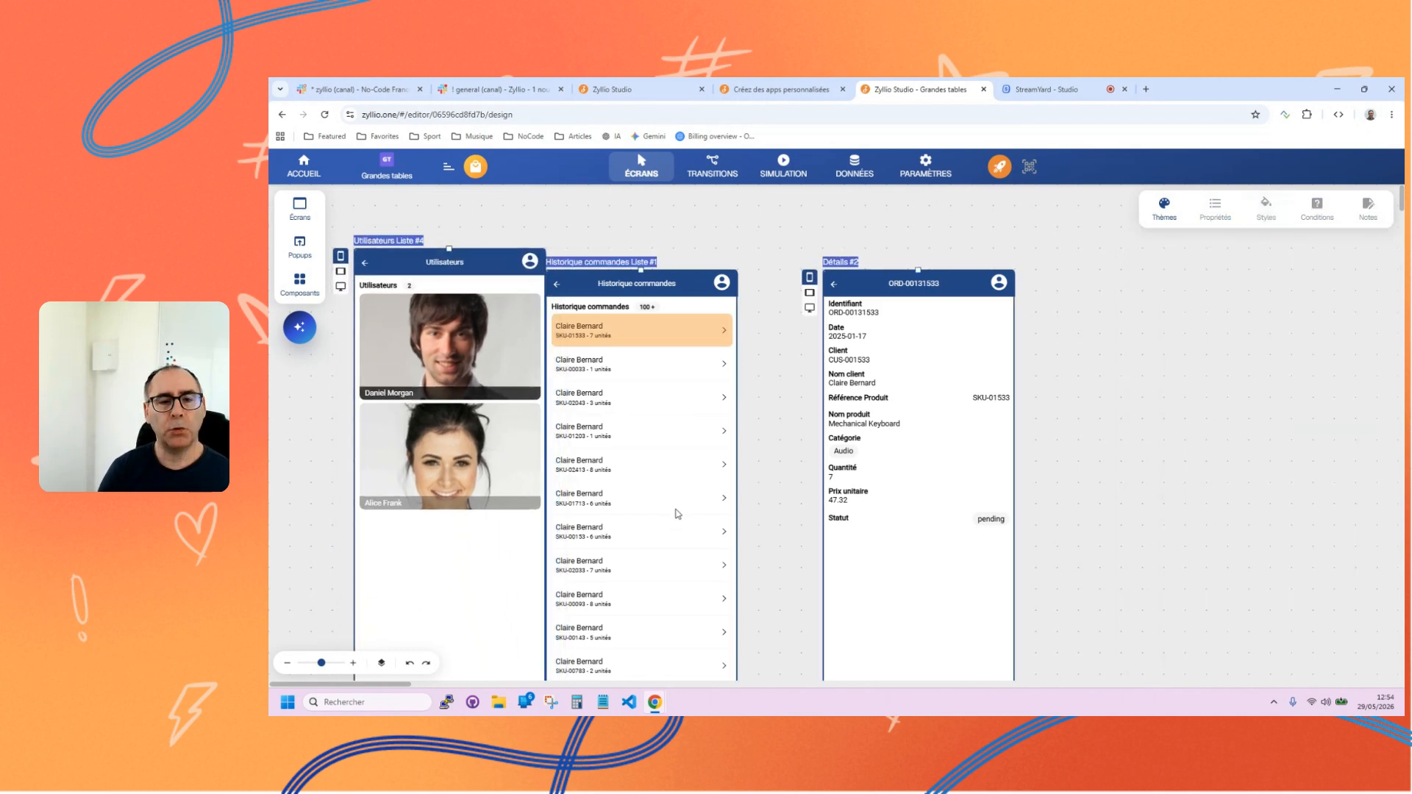
{"action": "left_click_drag", "start_coordinate": [674, 499], "coordinate": [879, 497]}
{"action": "left_click_drag", "start_coordinate": [639, 605], "coordinate": [533, 624]}
{"action": "left_click", "coordinate": [655, 377]}
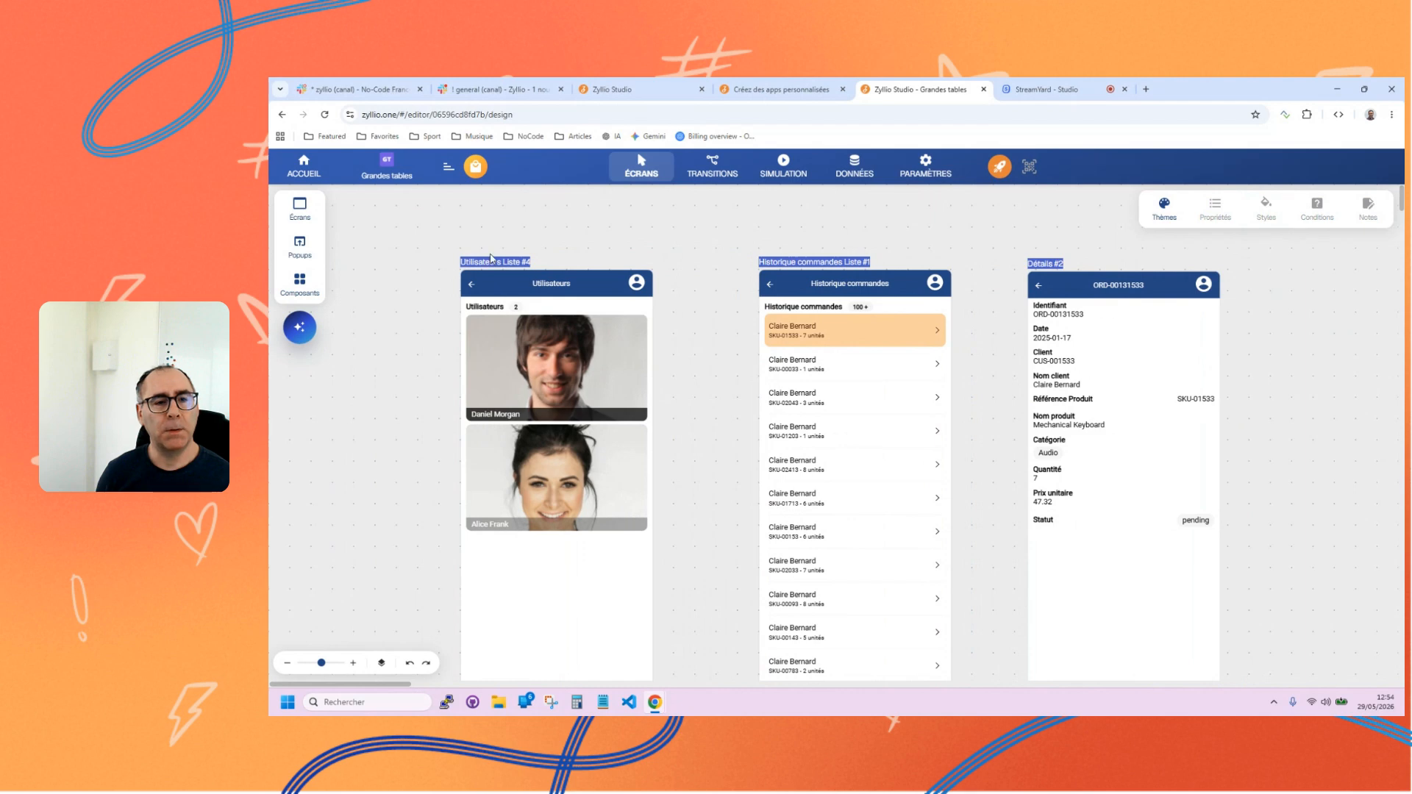
Change the component on the Utilisateurs screen from Grille to Liste.
{"action": "left_click", "coordinate": [492, 263]}
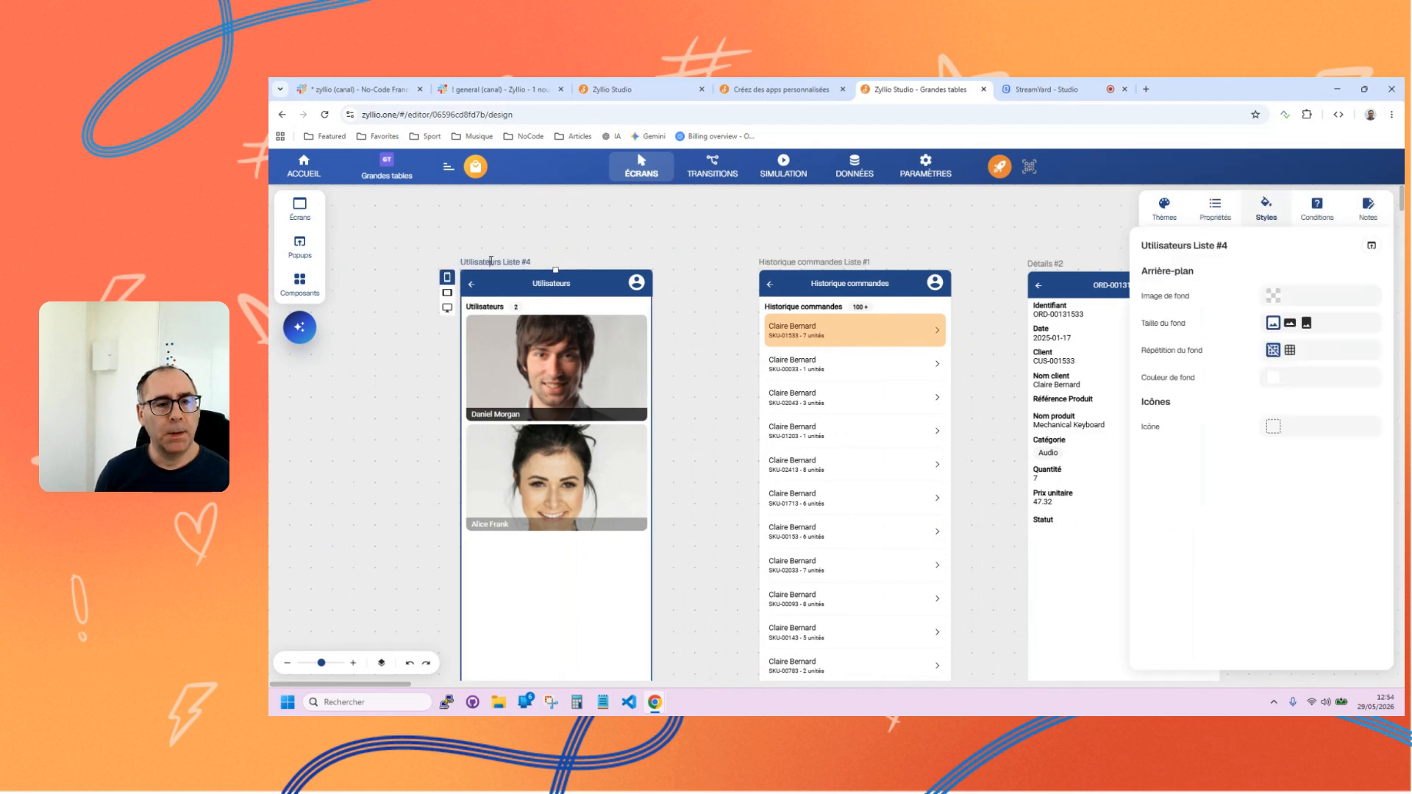
{"action": "left_click", "coordinate": [532, 471]}
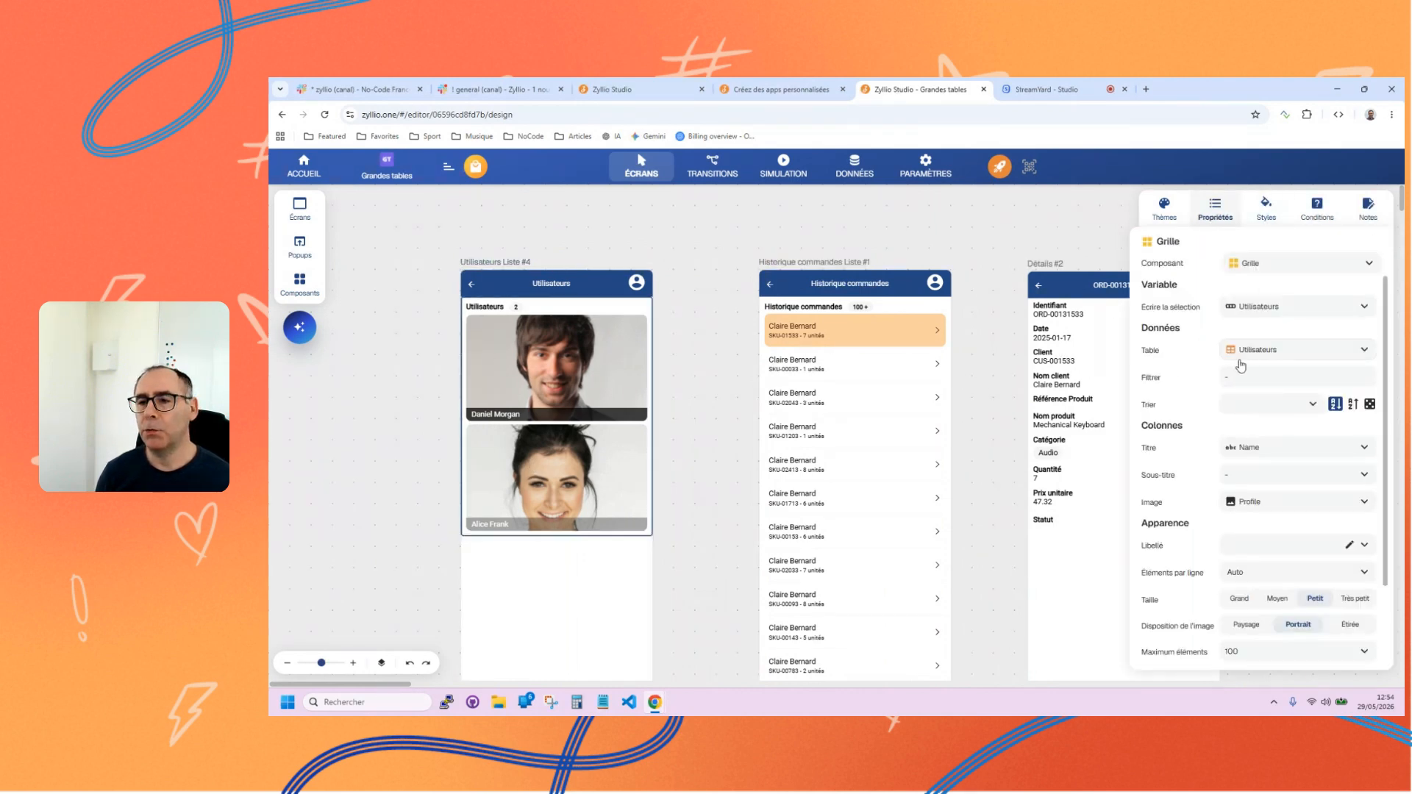
{"action": "left_click", "coordinate": [1250, 271]}
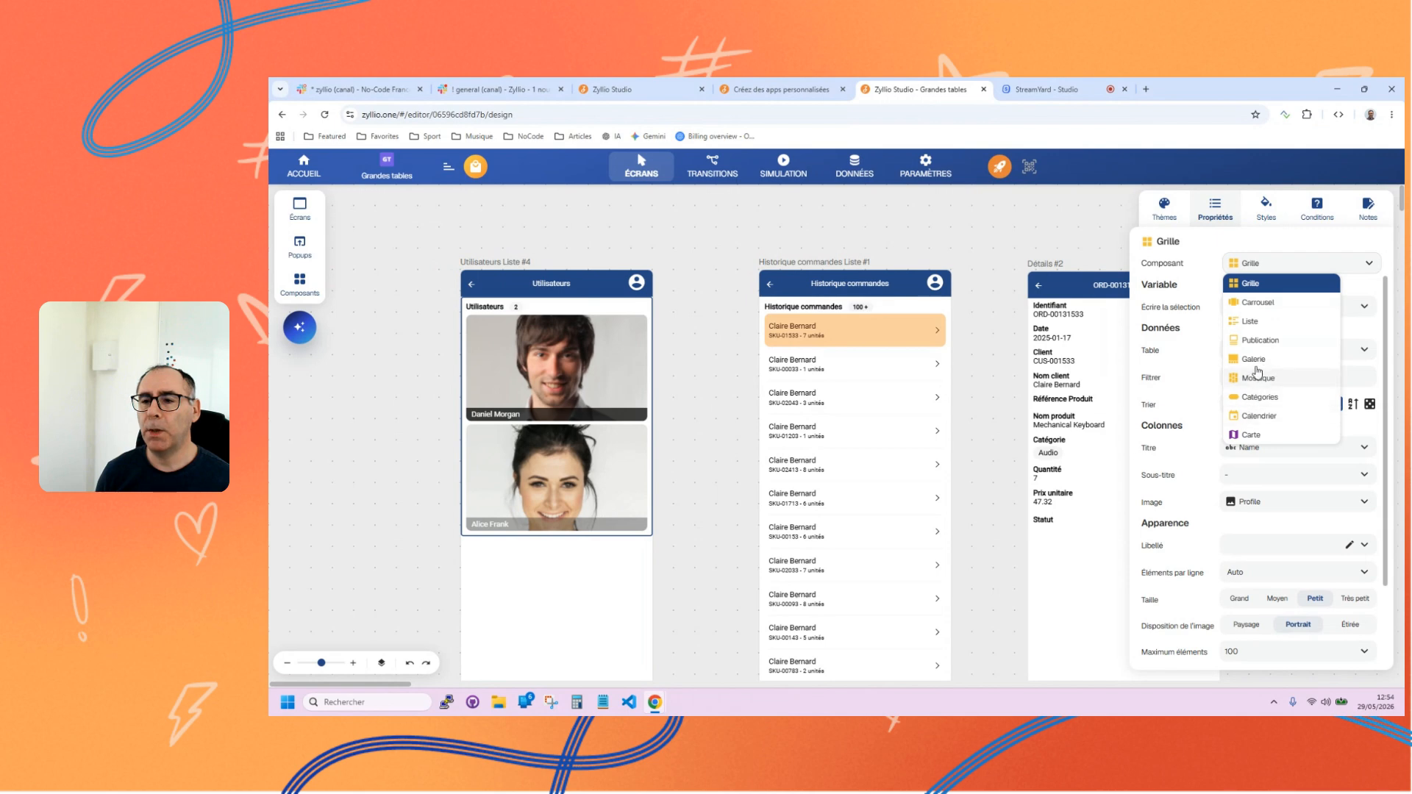
{"action": "left_click", "coordinate": [1253, 322]}
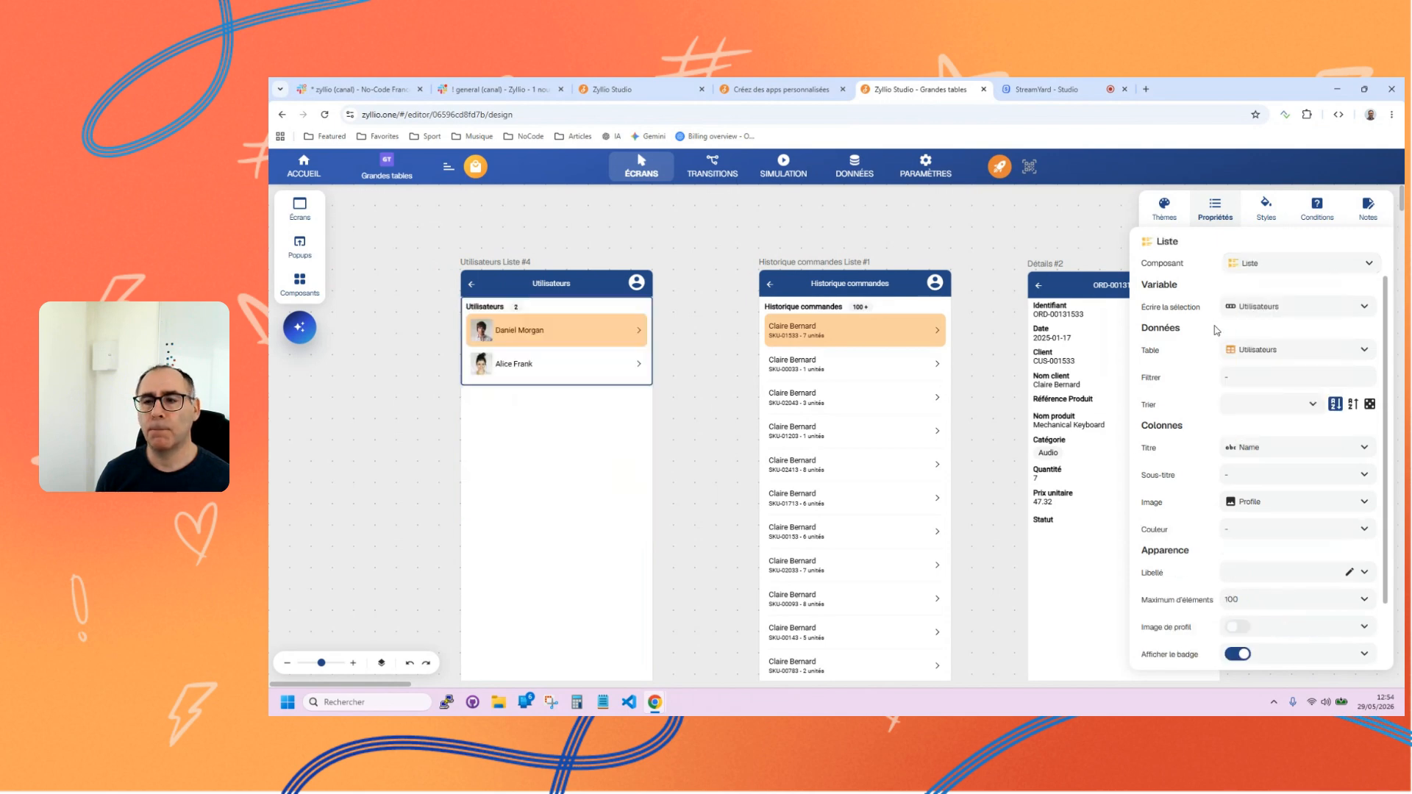
Add a blank "Est égal à" criterion to the Utilisateurs list's filter and view its column and value source options.
{"action": "left_click", "coordinate": [1244, 387]}
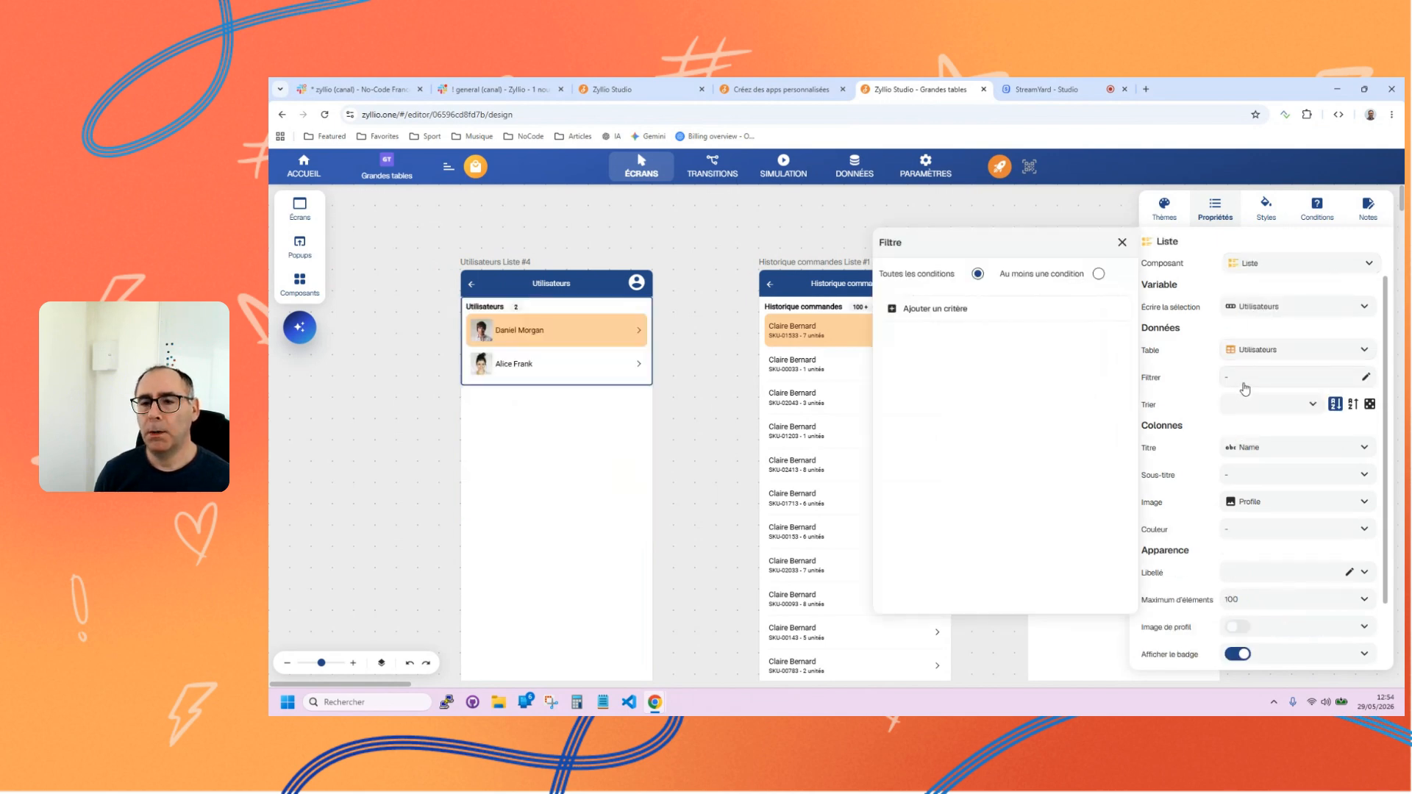
{"action": "left_click", "coordinate": [1022, 309]}
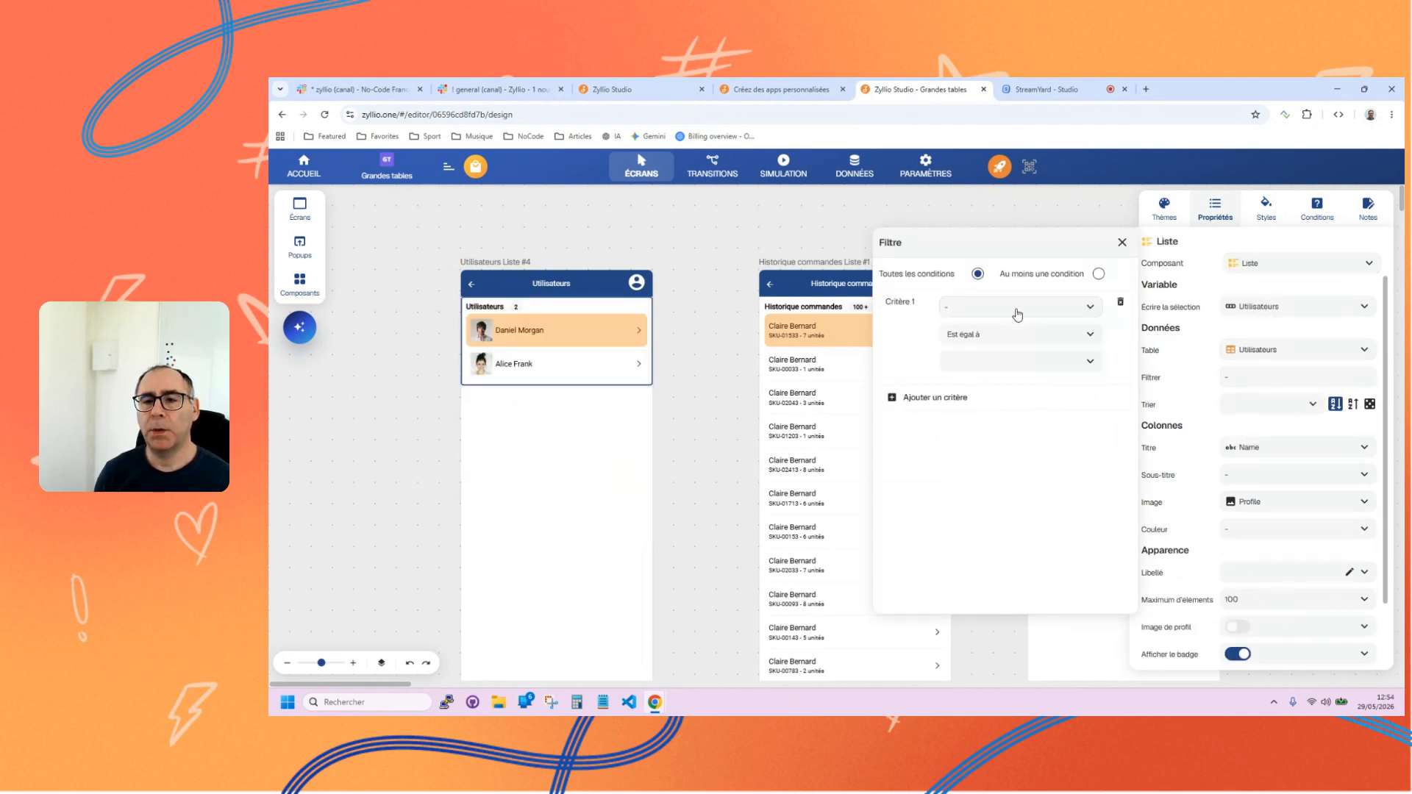
{"action": "left_click", "coordinate": [1092, 310]}
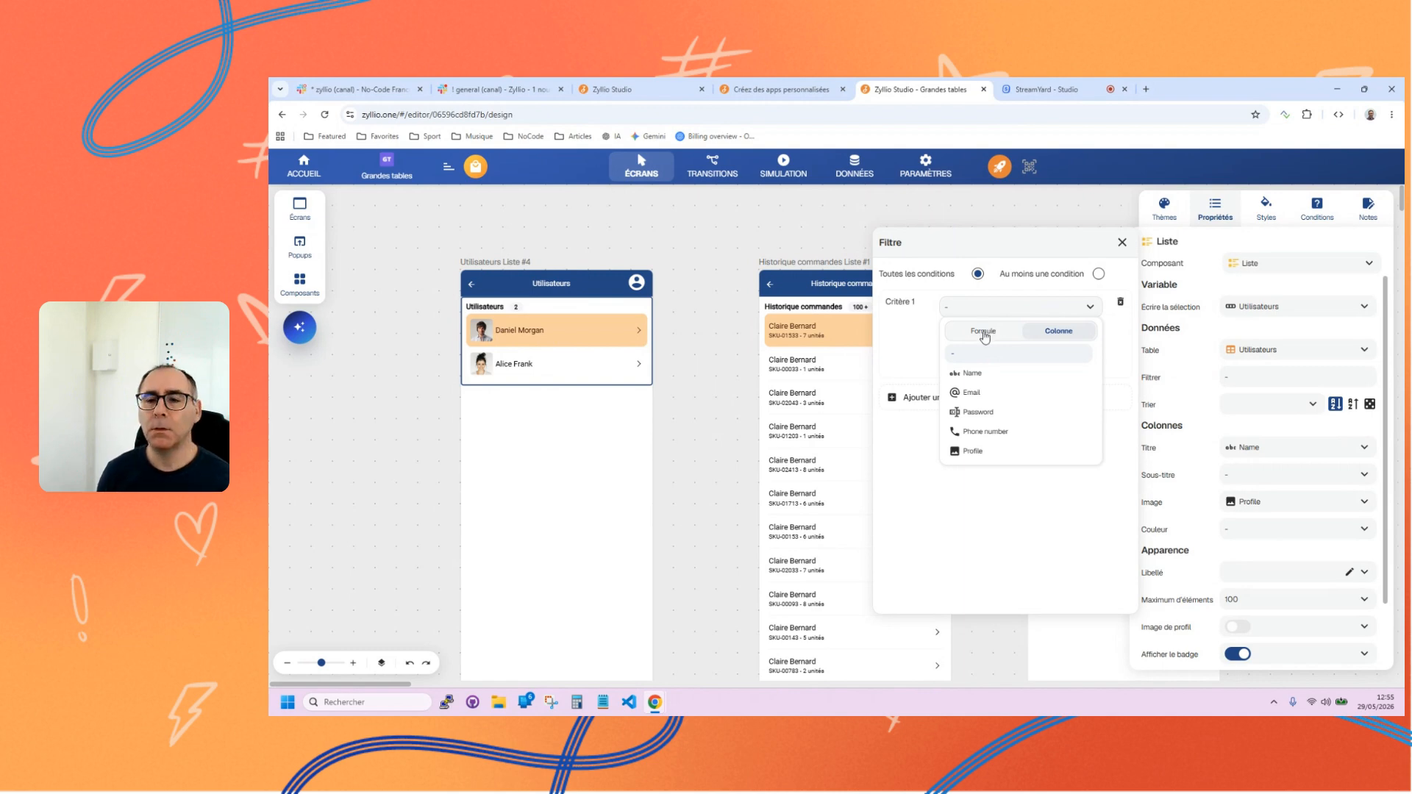
{"action": "left_click", "coordinate": [930, 344]}
{"action": "left_click", "coordinate": [1089, 363]}
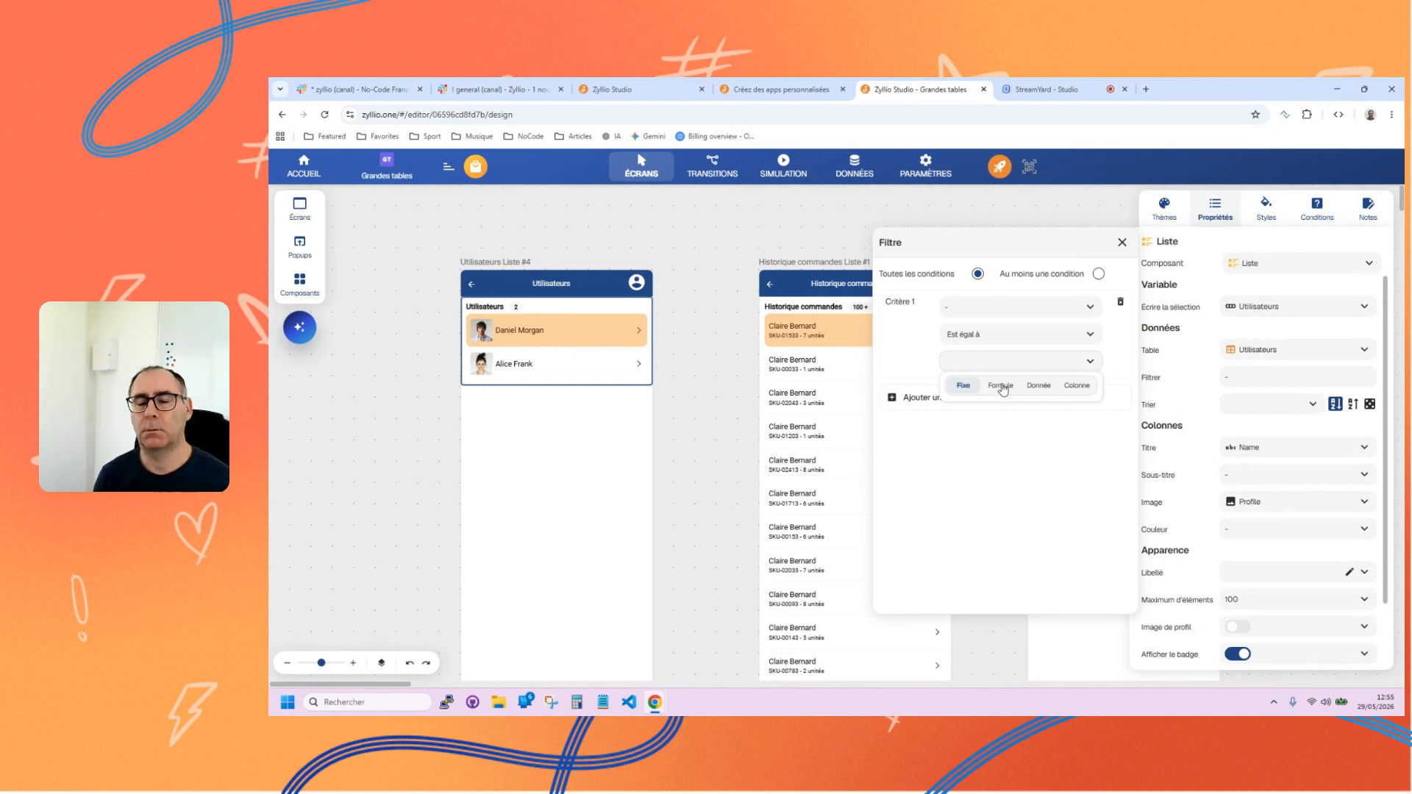
{"action": "left_click", "coordinate": [906, 338]}
Examine the column and value source options in the Historique commandes list's filter for comparison with the Utilisateurs list.
{"action": "left_click", "coordinate": [800, 350]}
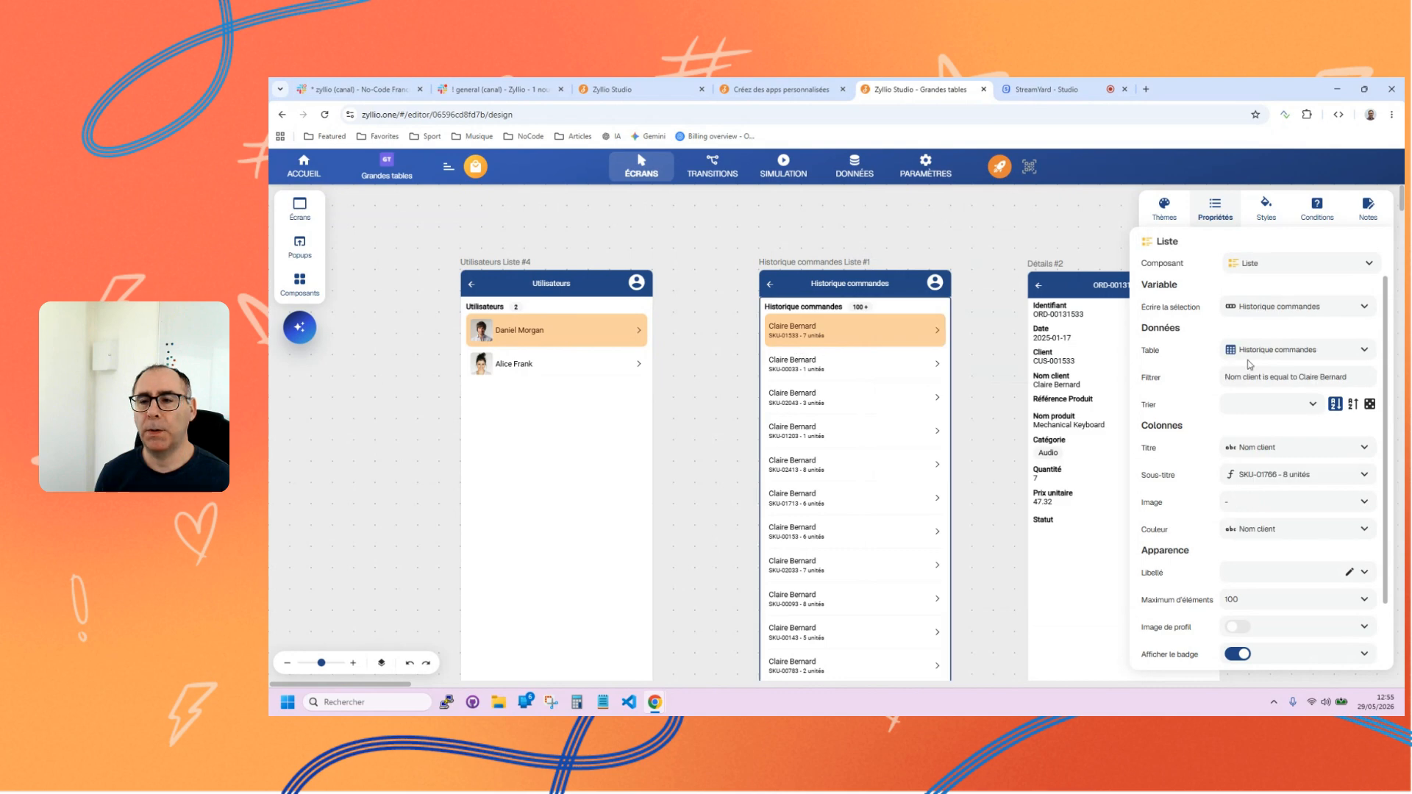
{"action": "left_click", "coordinate": [1272, 381]}
{"action": "left_click", "coordinate": [967, 307]}
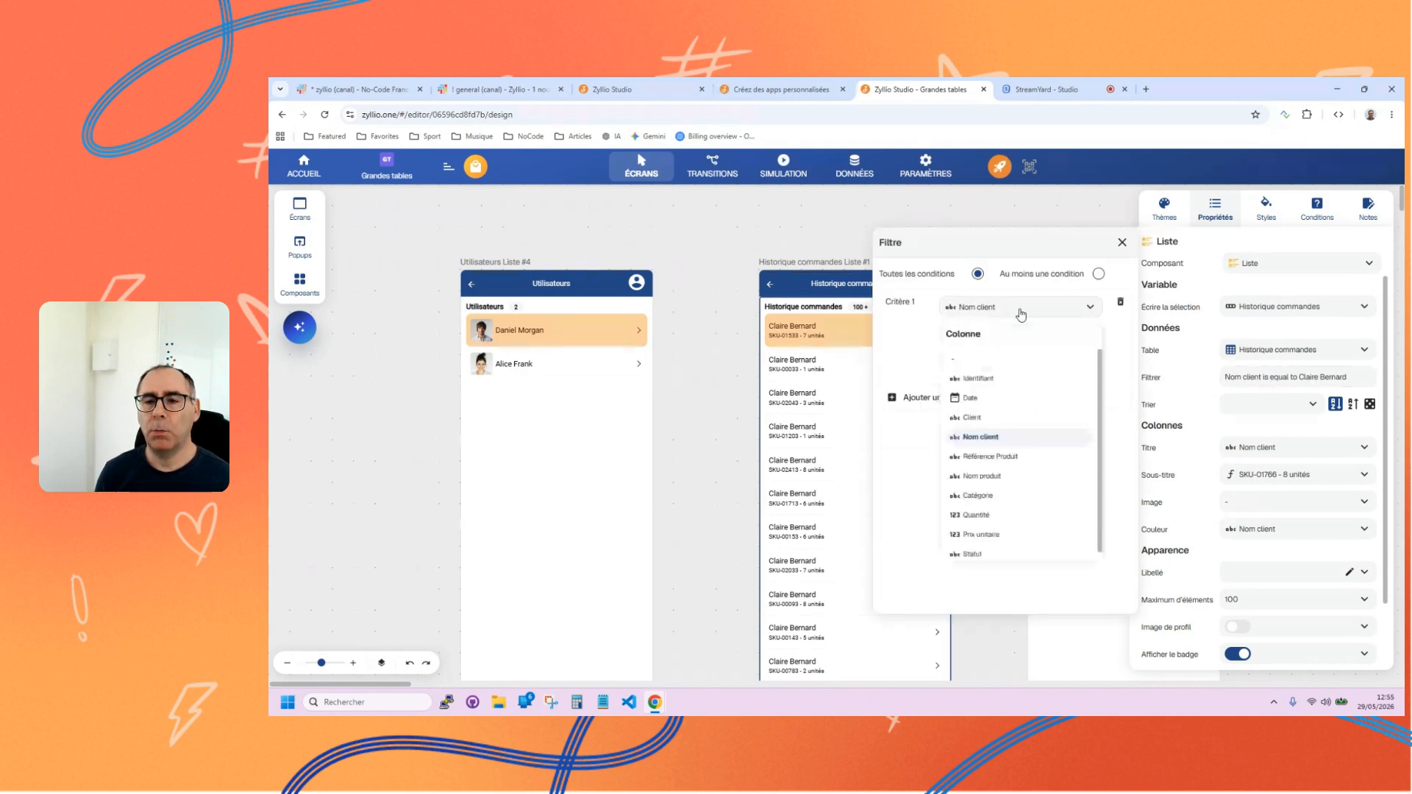
{"action": "left_click", "coordinate": [936, 353]}
{"action": "left_click", "coordinate": [1092, 363]}
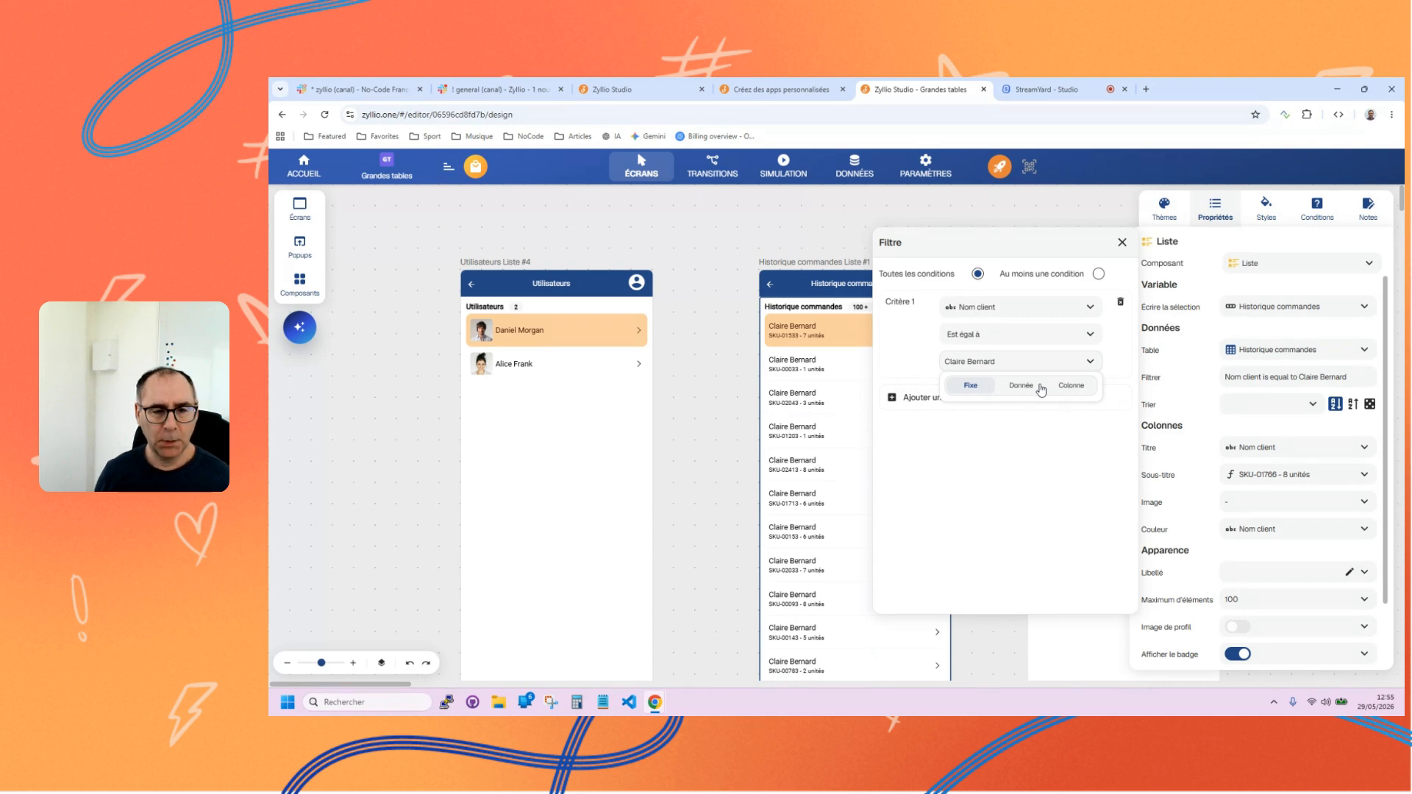
{"action": "left_click", "coordinate": [490, 353]}
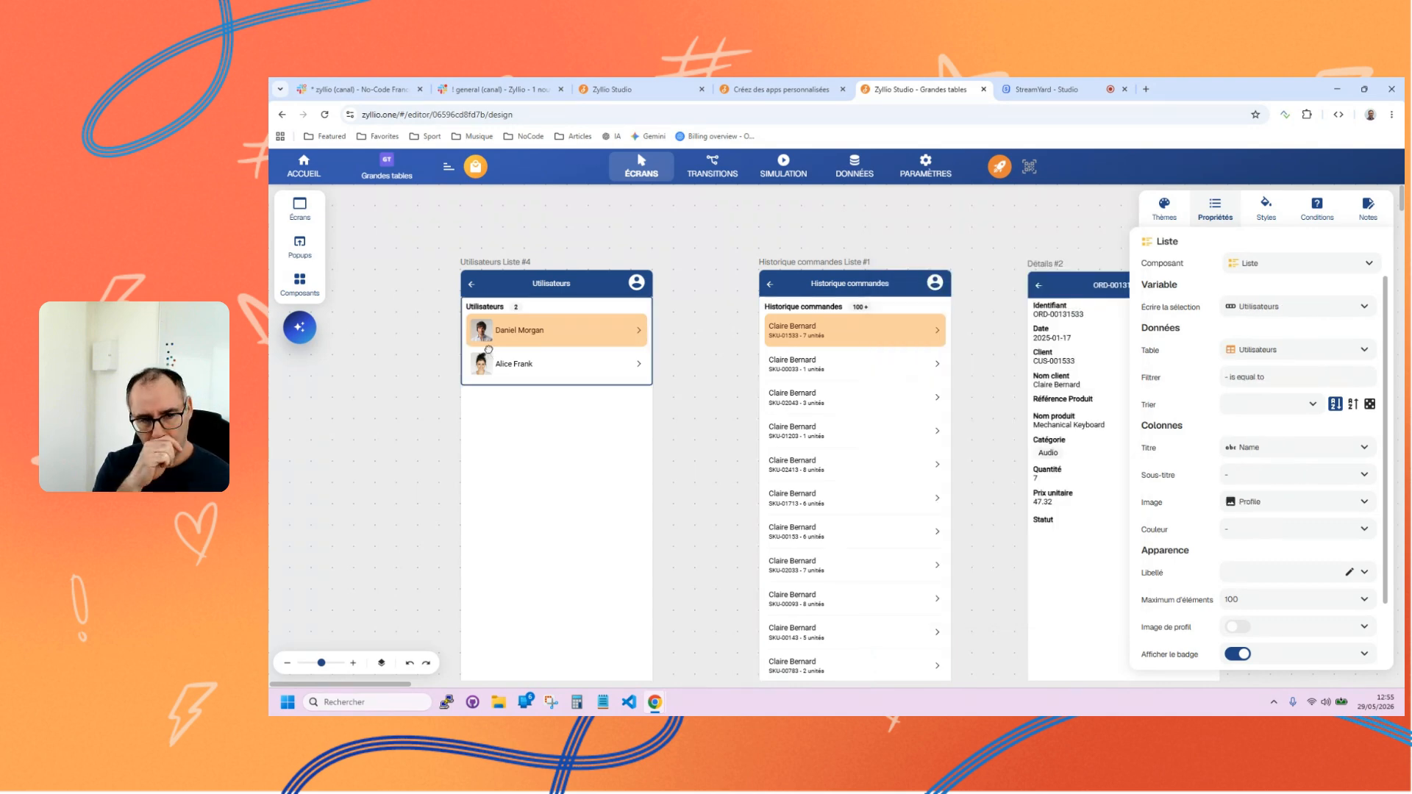
Change the Catégorie column of the Historique commandes table to Option unique with one blank option.
{"action": "left_click", "coordinate": [302, 284]}
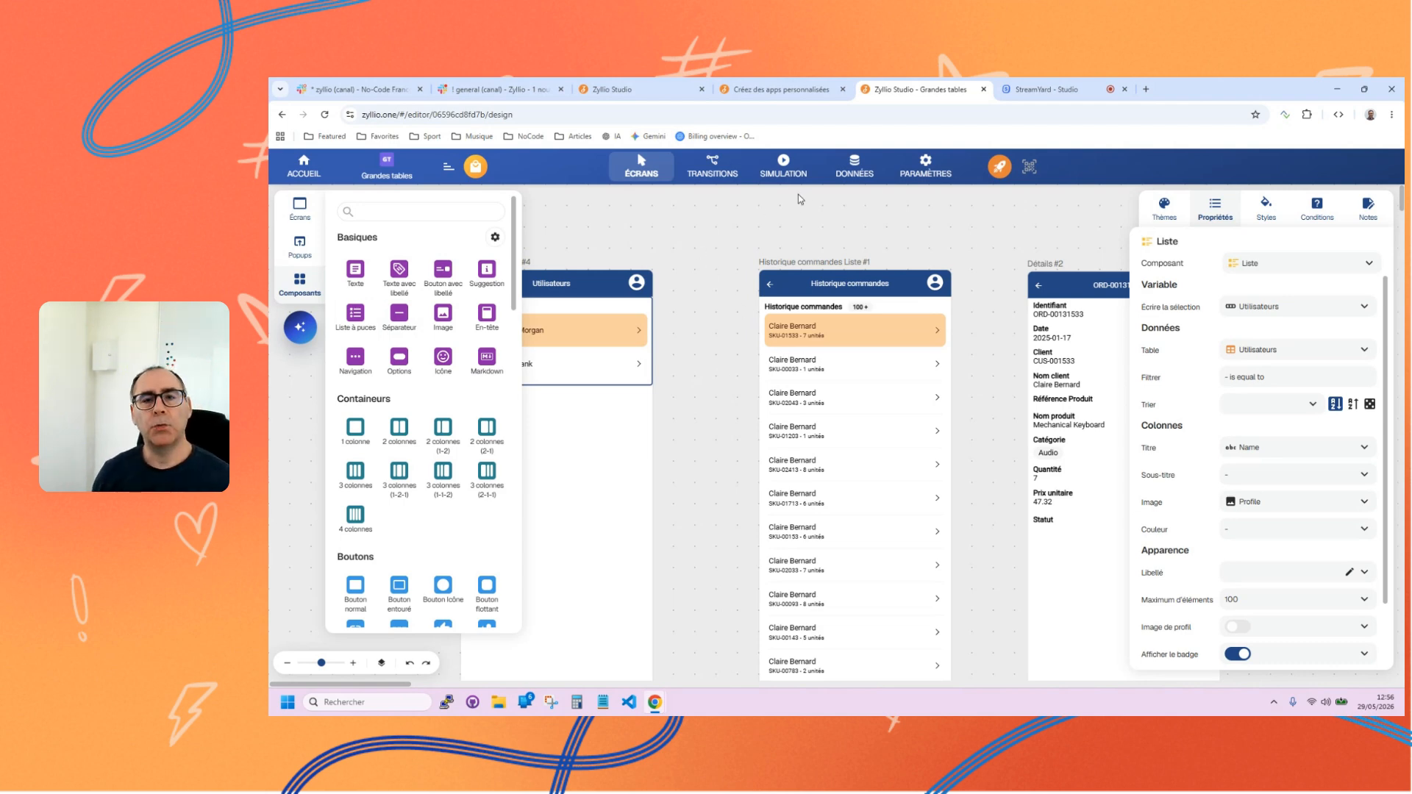
{"action": "left_click", "coordinate": [854, 166]}
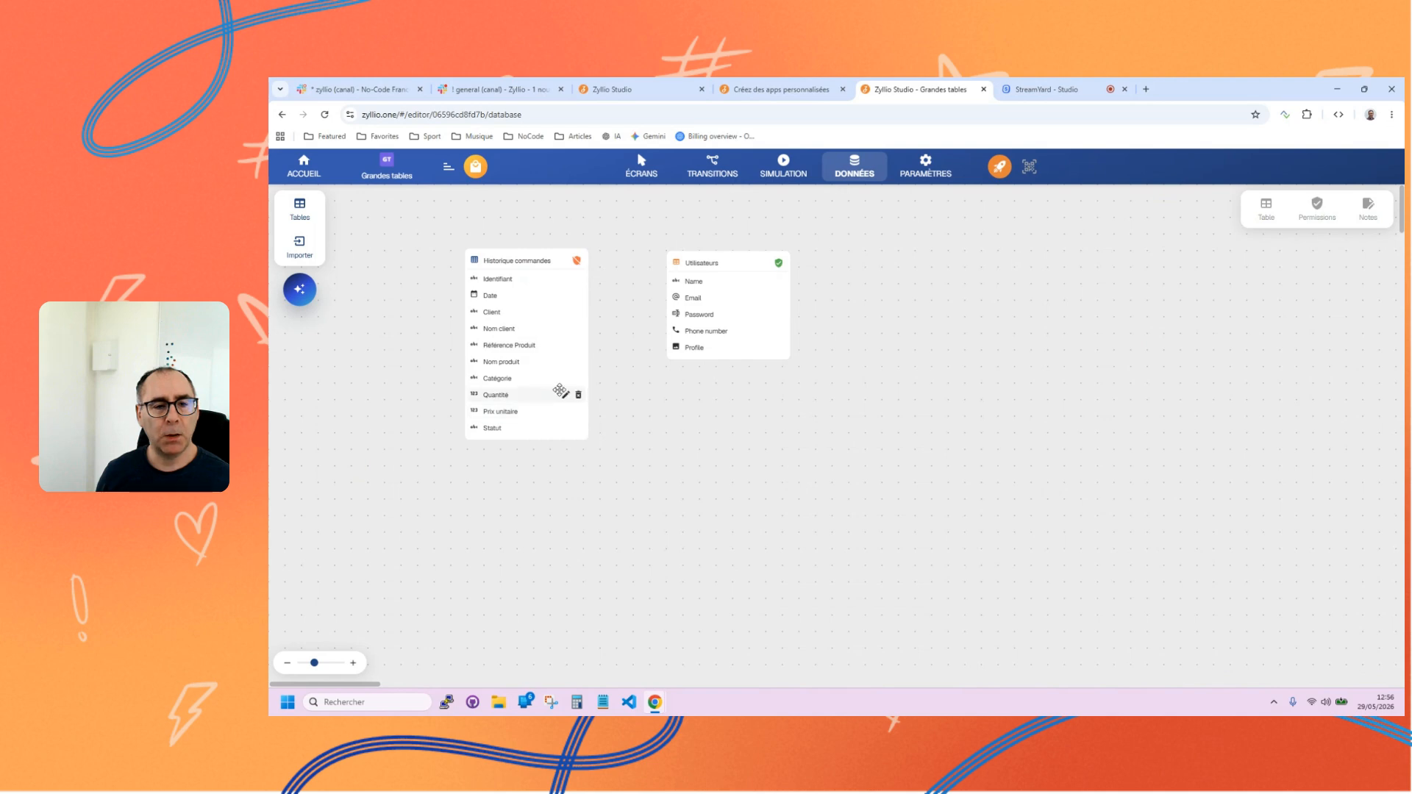
{"action": "left_click", "coordinate": [565, 377]}
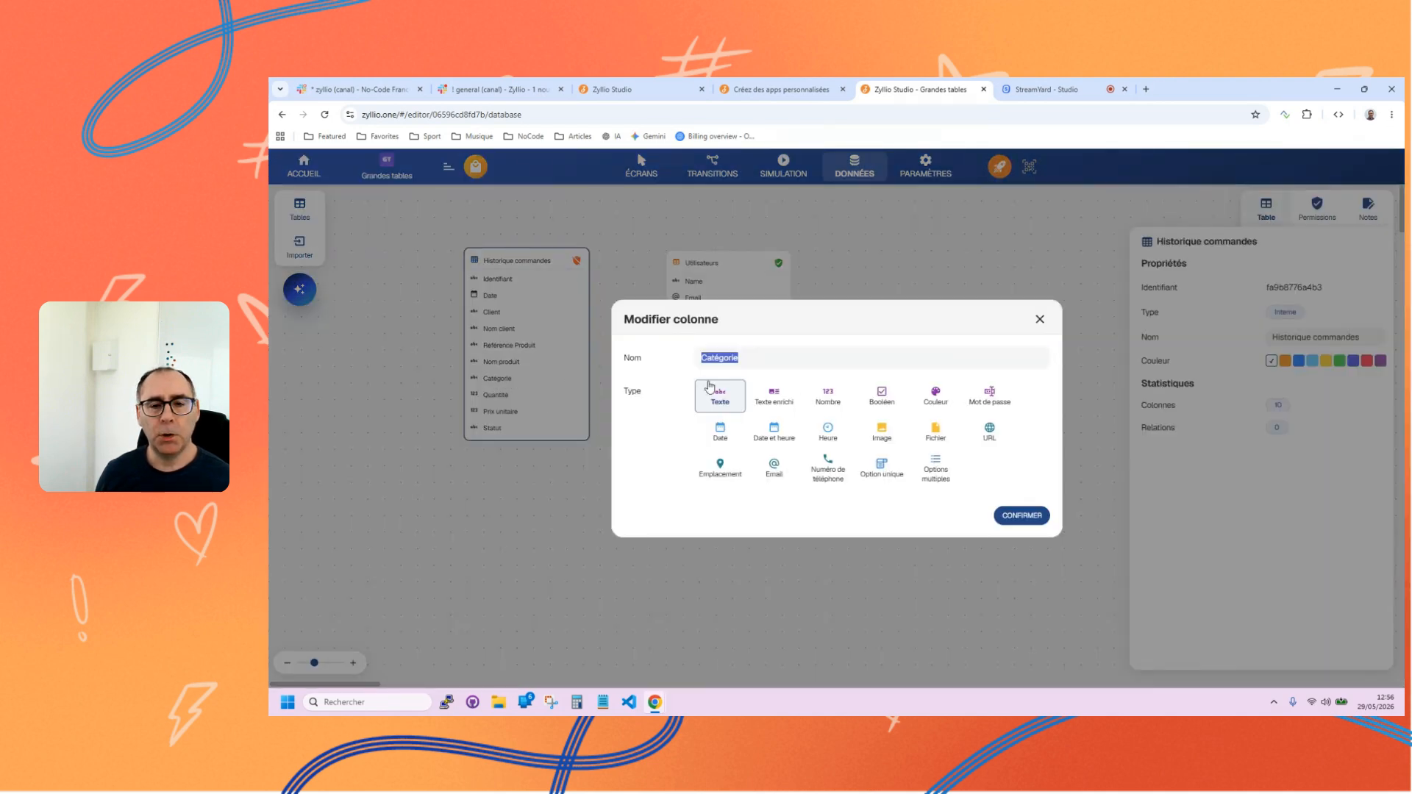
{"action": "left_click", "coordinate": [892, 474]}
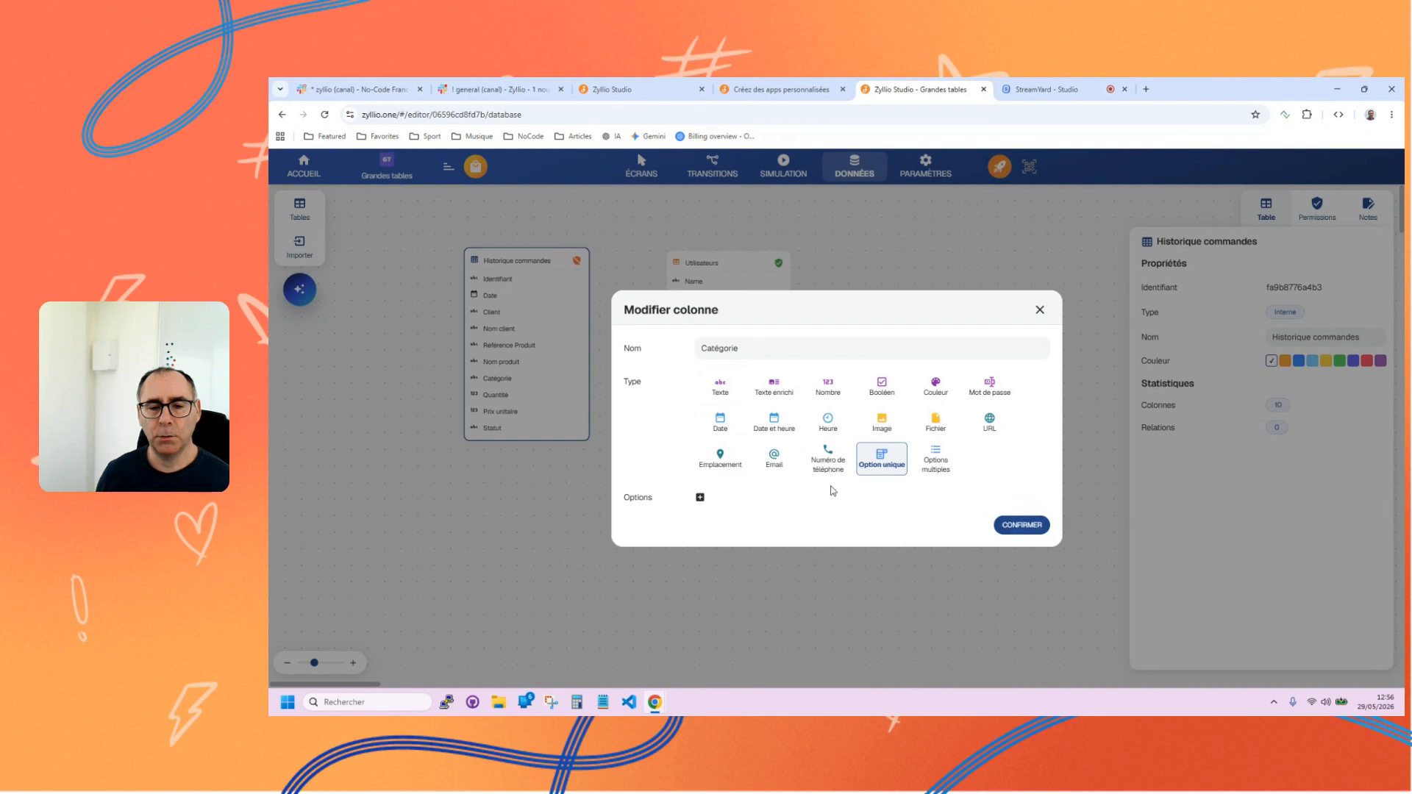
{"action": "left_click", "coordinate": [700, 498]}
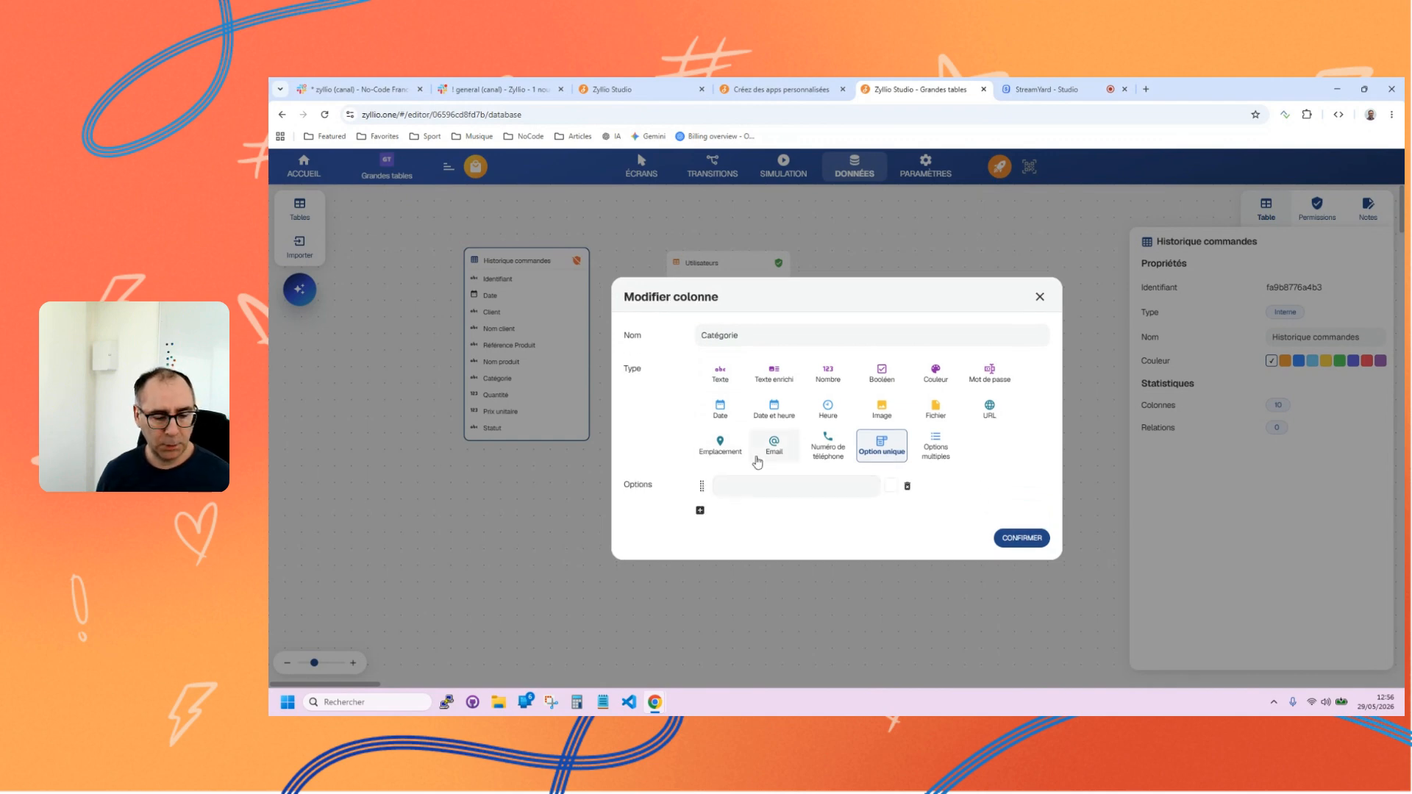
{"action": "left_click", "coordinate": [1029, 538]}
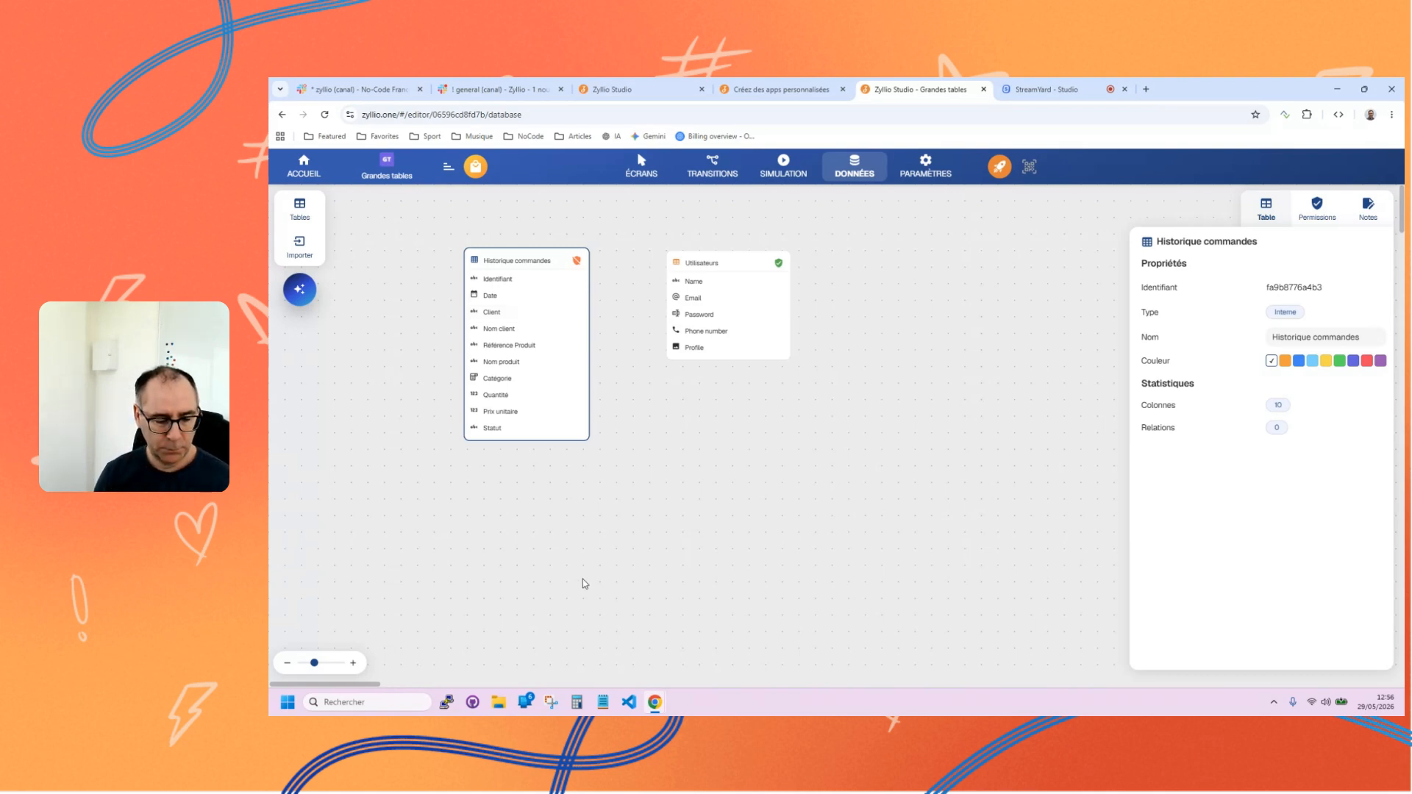
Return to the screens and try the Catégories, Galerie and Publication components for the order list.
{"action": "left_click", "coordinate": [633, 173]}
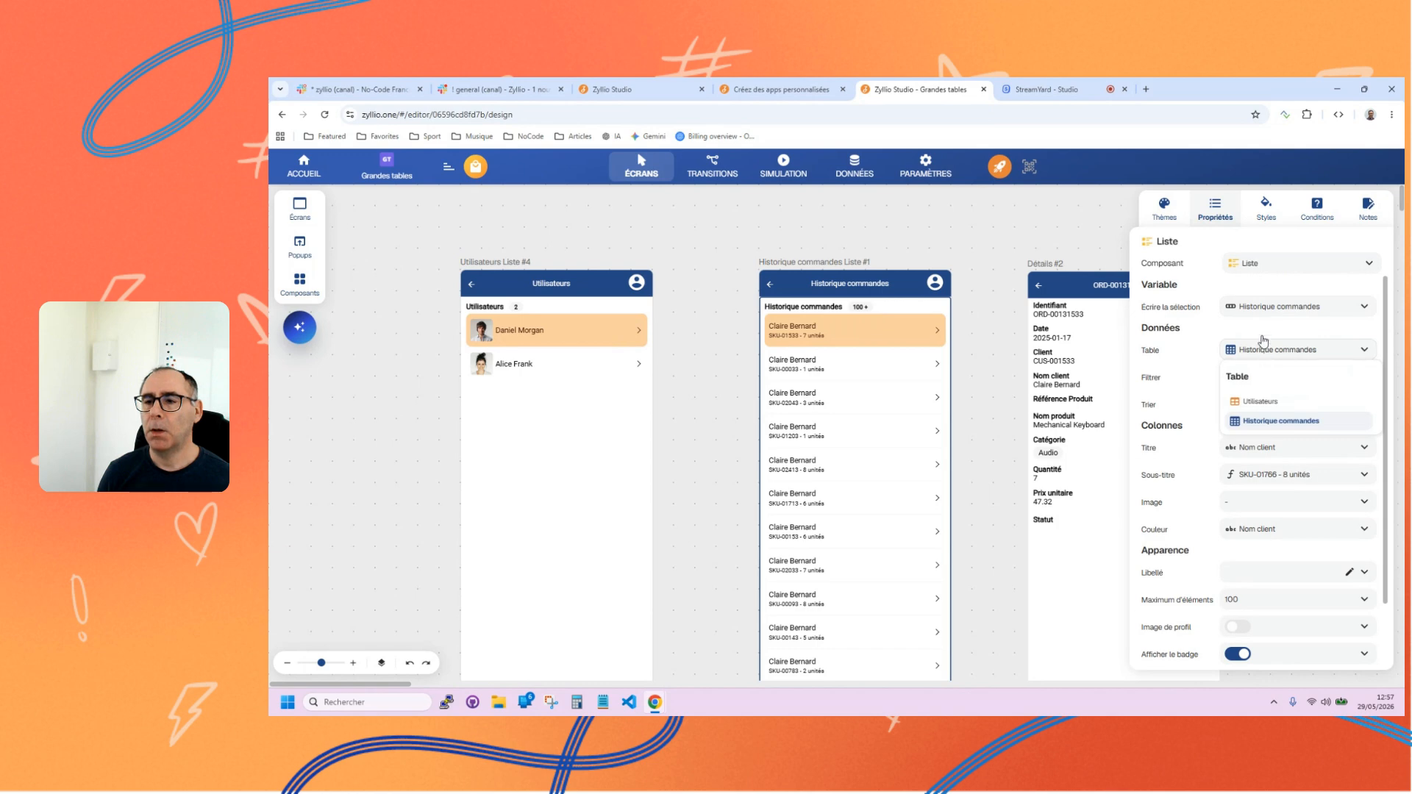
{"action": "left_click", "coordinate": [1248, 275]}
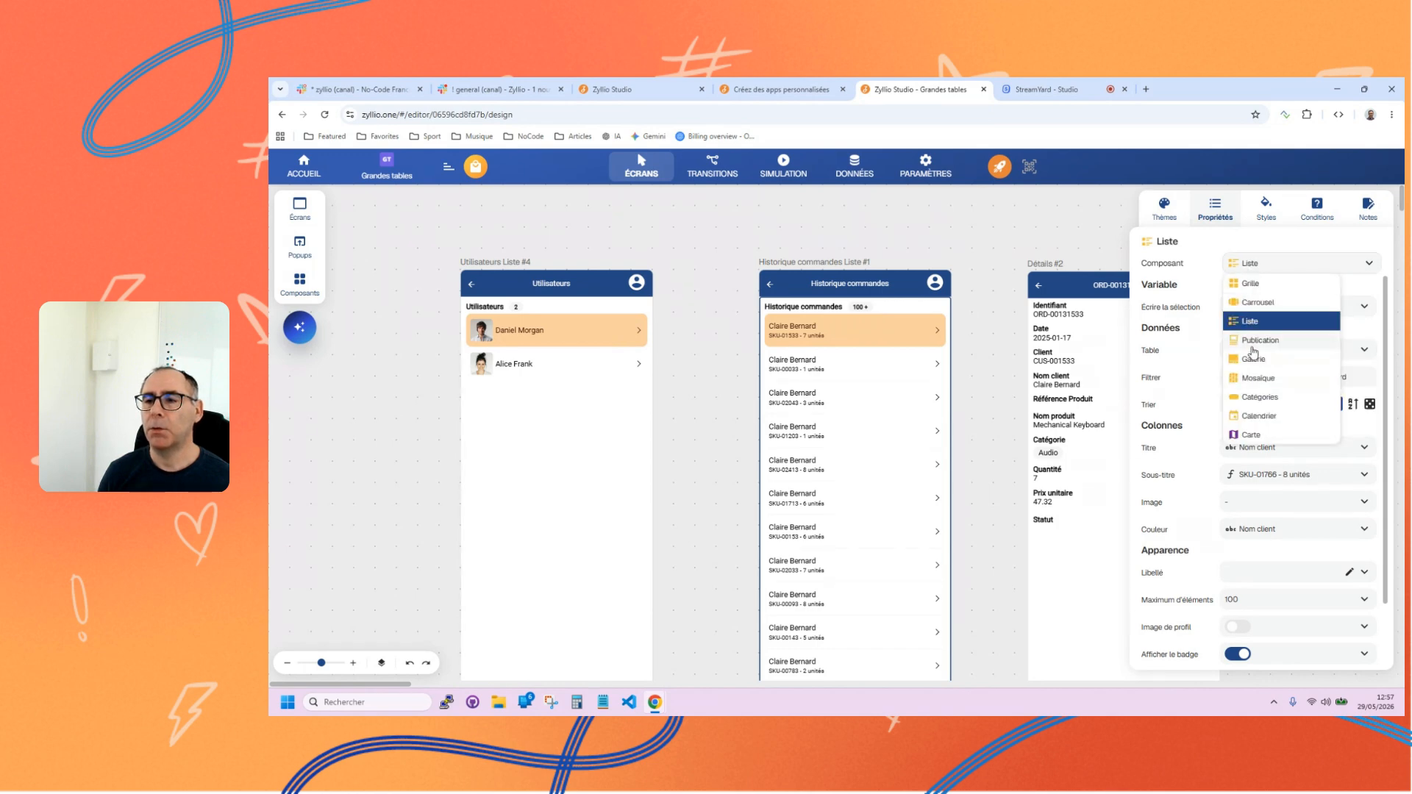
{"action": "left_click", "coordinate": [1255, 399]}
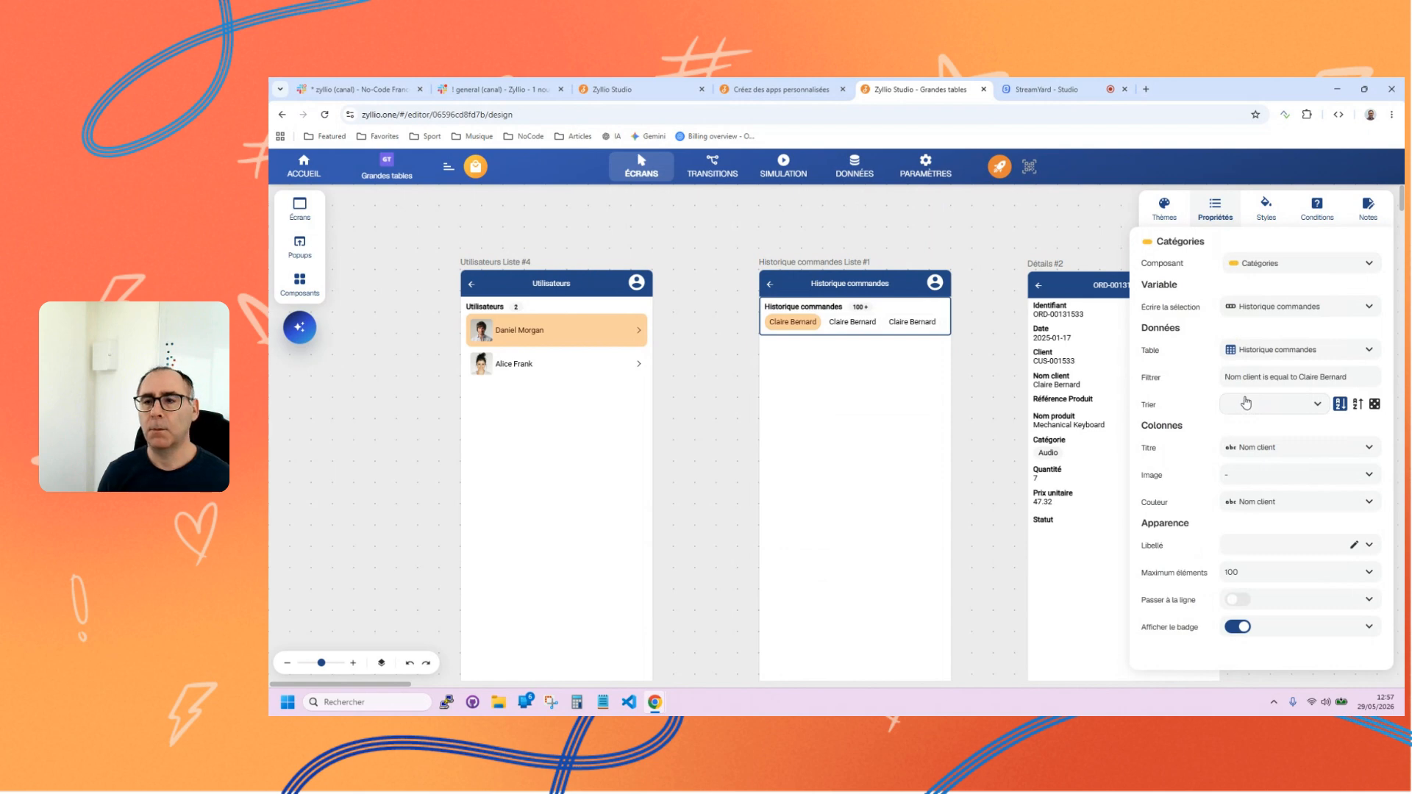
{"action": "left_click", "coordinate": [1280, 265]}
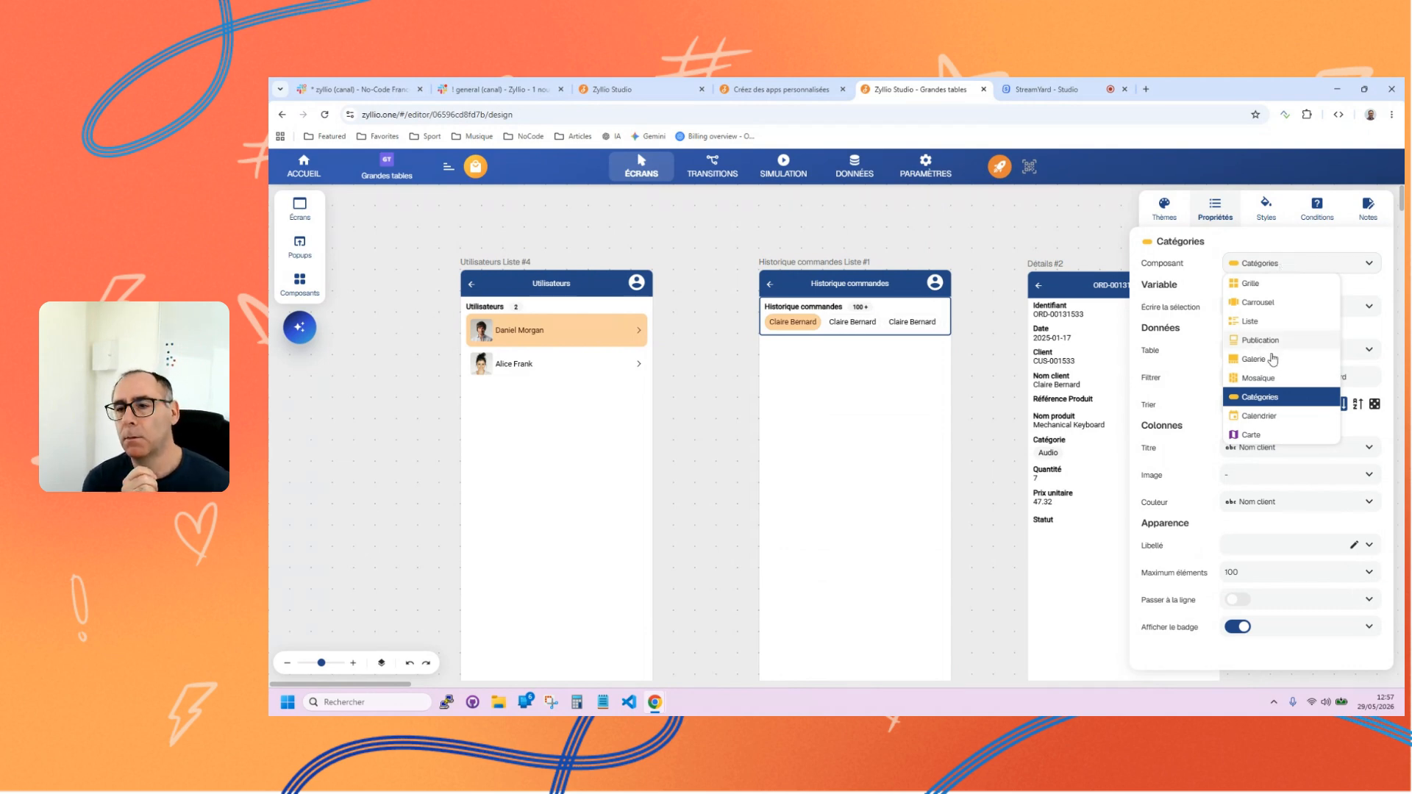
{"action": "left_click", "coordinate": [1268, 360]}
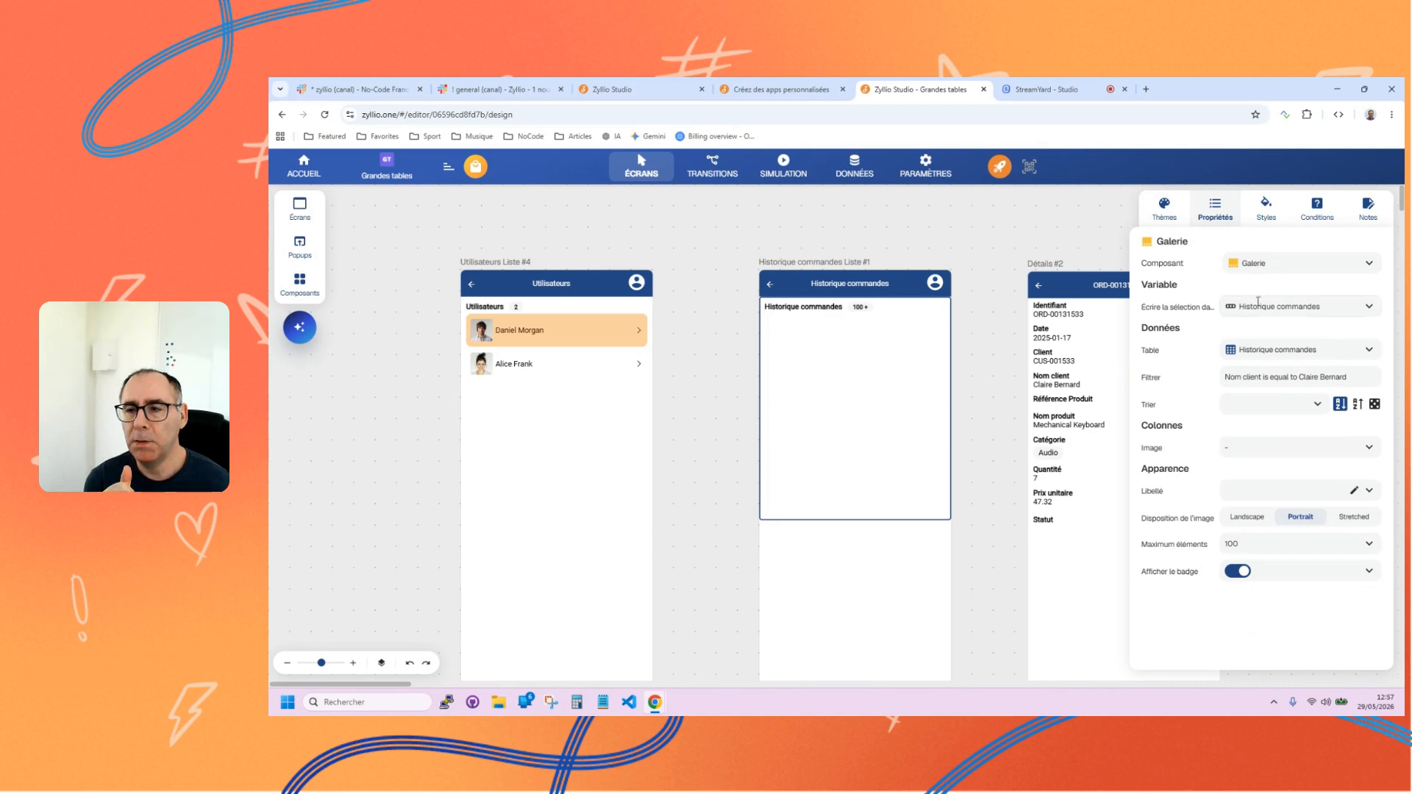
{"action": "left_click", "coordinate": [1267, 265]}
{"action": "left_click", "coordinate": [1259, 342]}
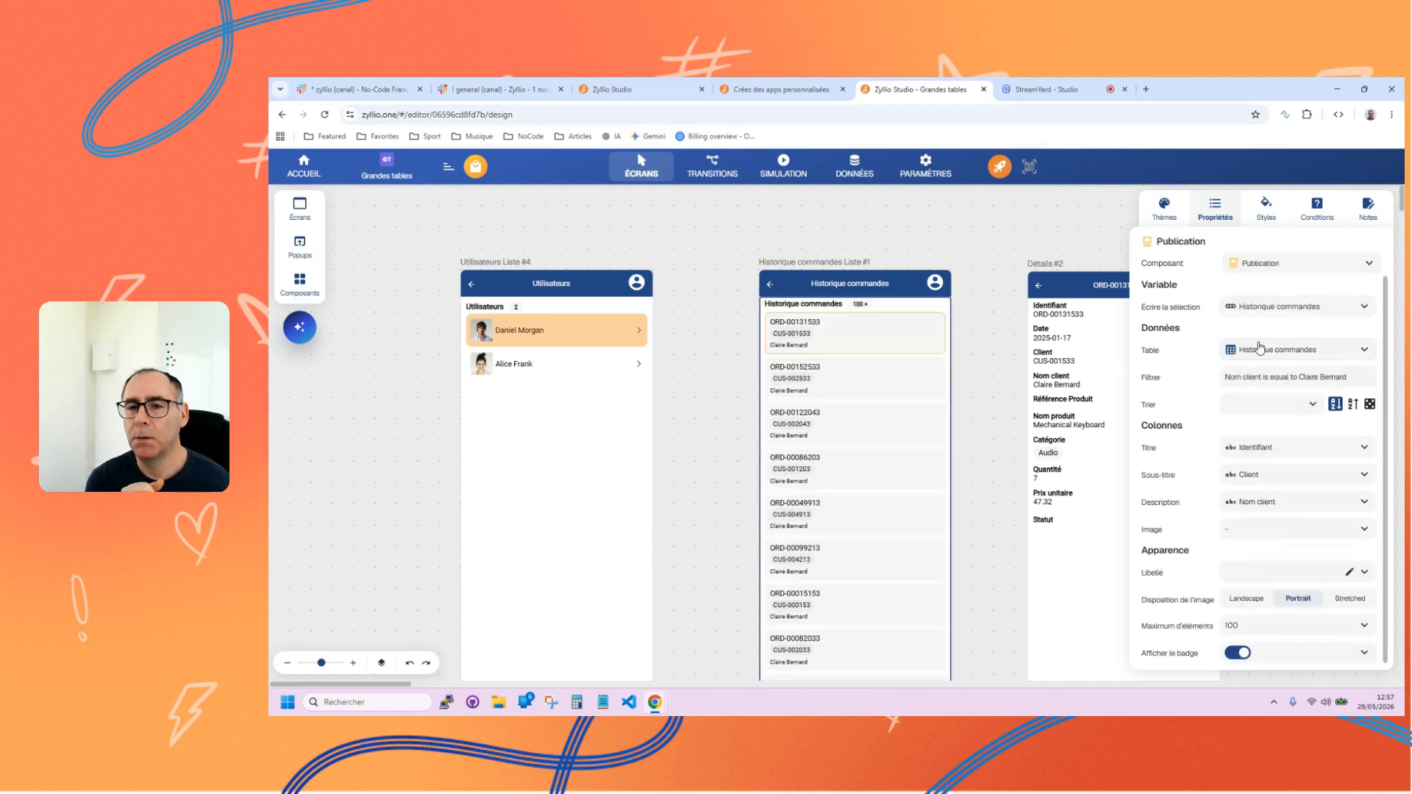
Try the Carrousel, Grille and Calendrier components for the order data and switch it back to Liste.
{"action": "left_click", "coordinate": [1275, 267]}
{"action": "left_click", "coordinate": [1254, 302]}
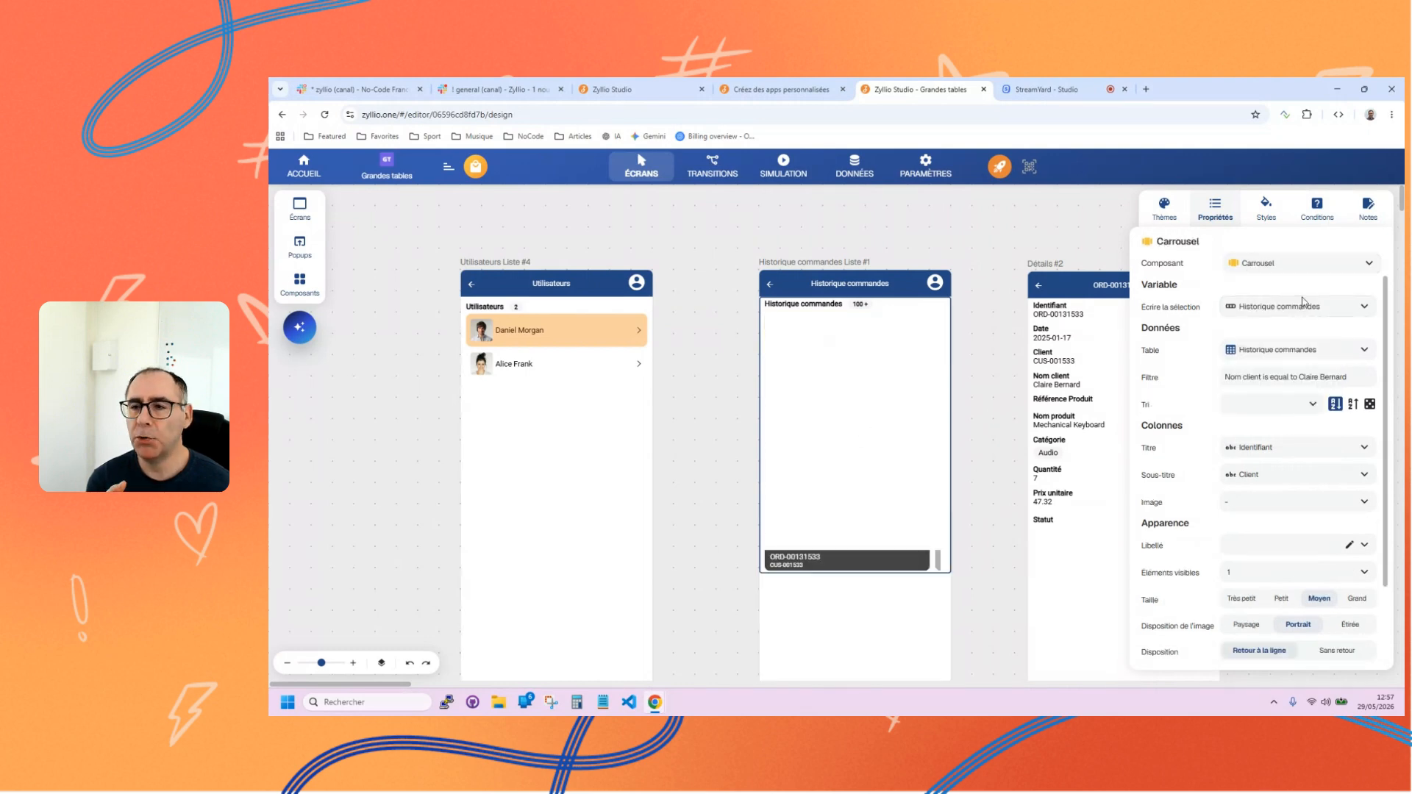
{"action": "left_click", "coordinate": [1282, 267]}
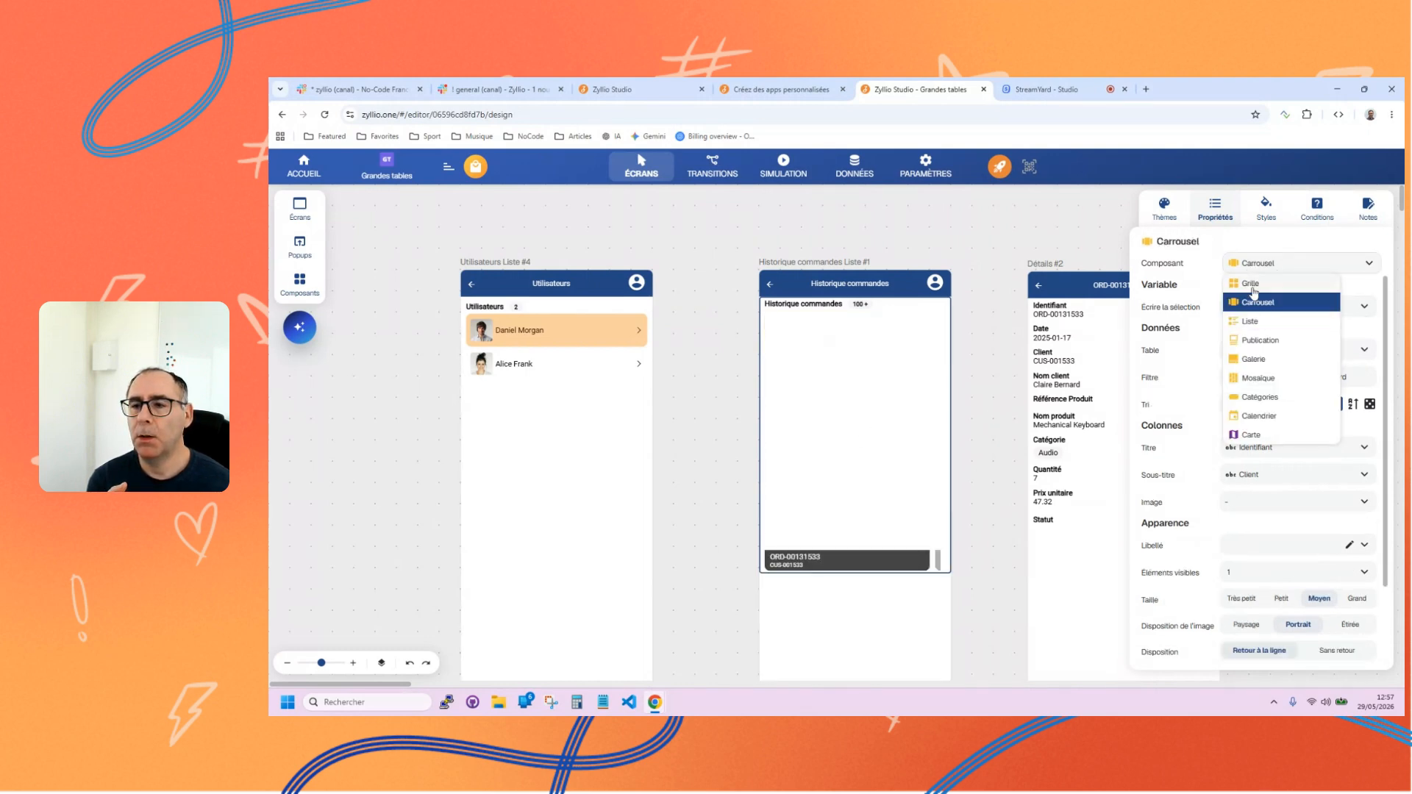
{"action": "left_click", "coordinate": [1254, 292]}
{"action": "left_click", "coordinate": [1250, 264]}
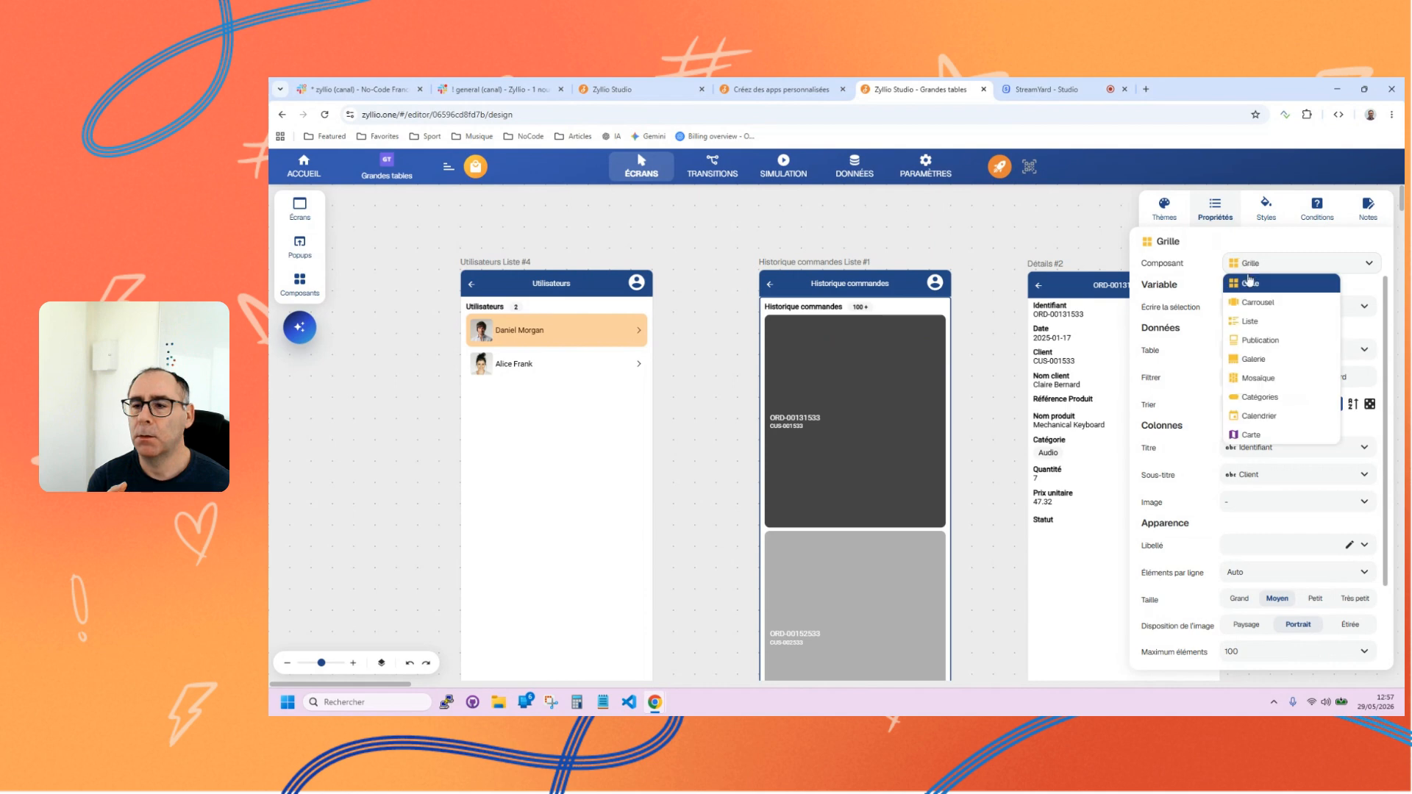
{"action": "left_click", "coordinate": [1256, 417]}
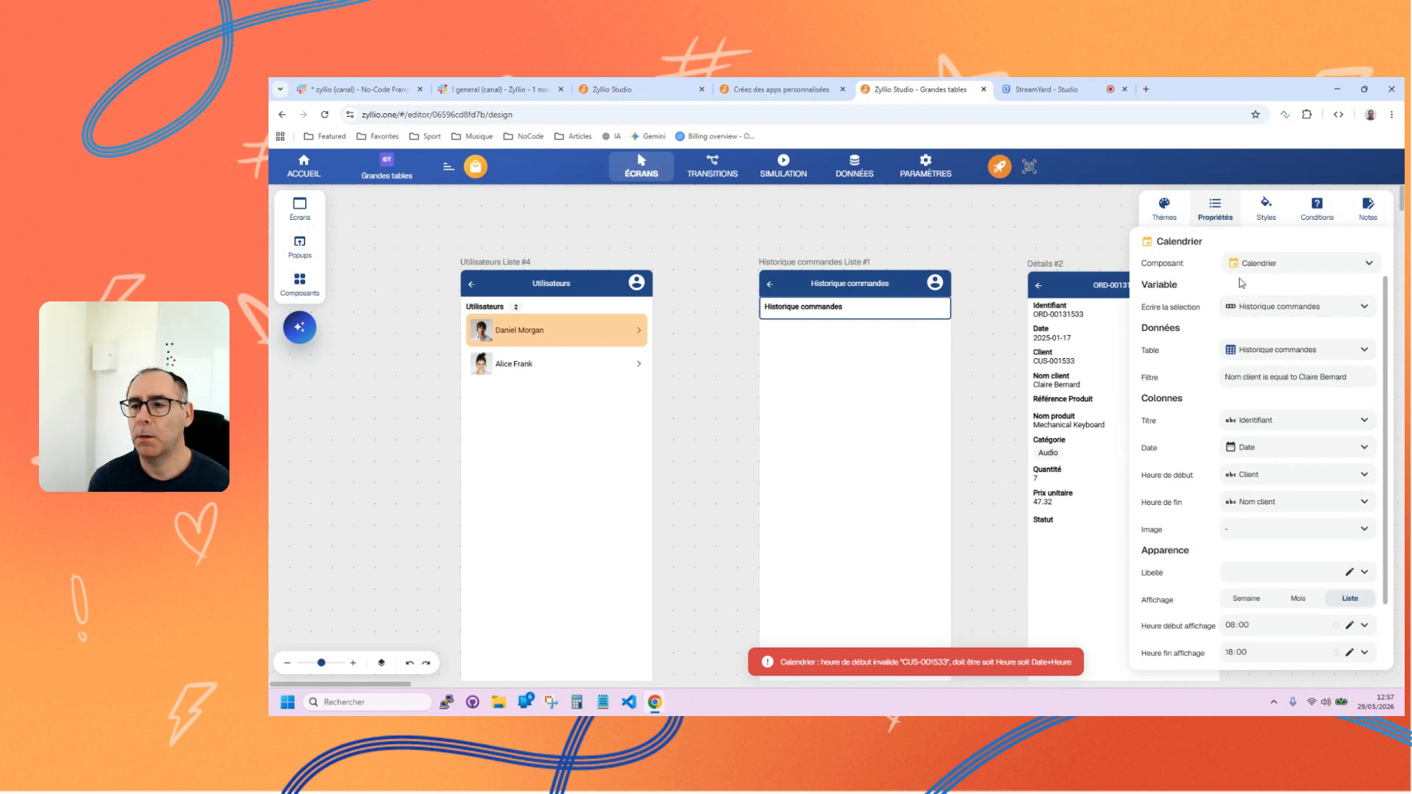
{"action": "left_click", "coordinate": [1255, 265]}
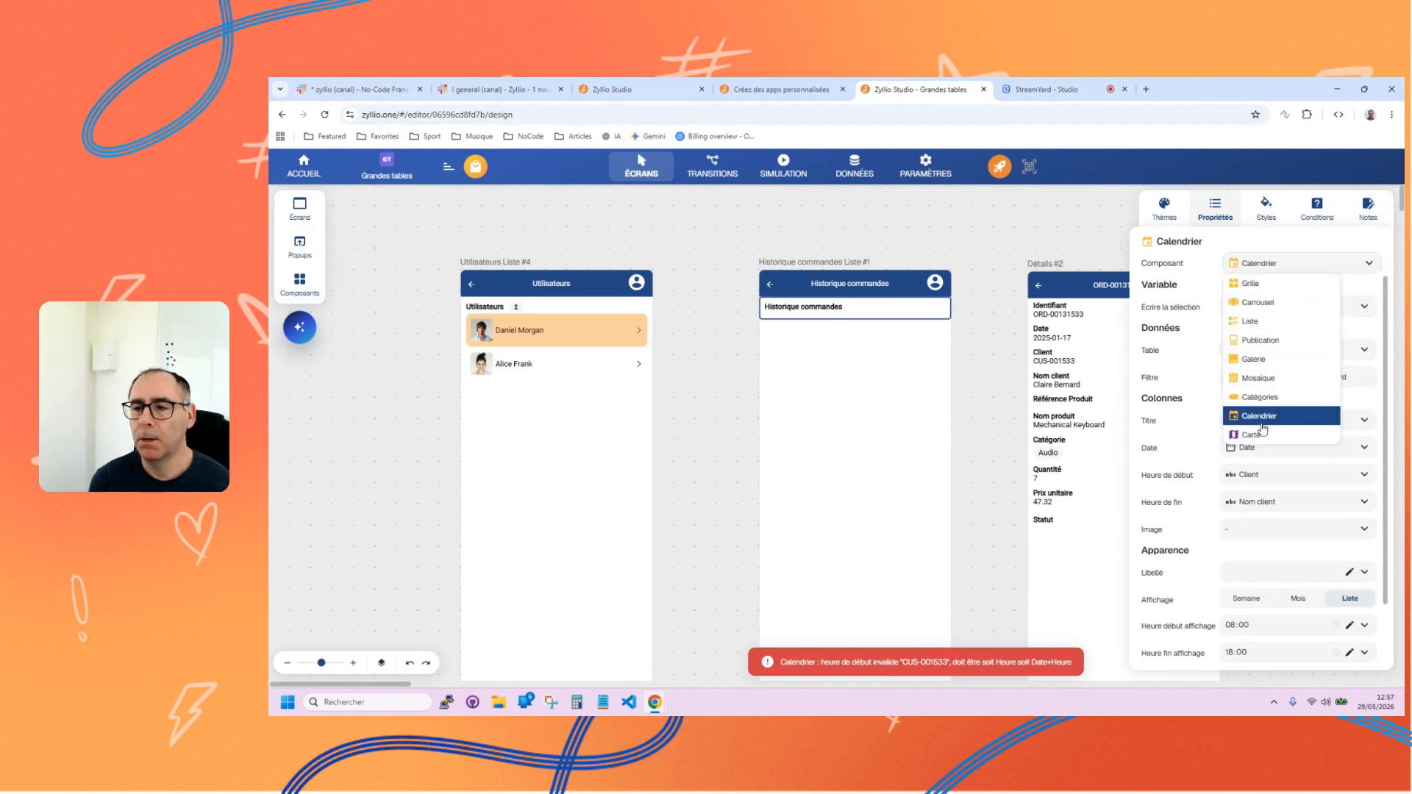
{"action": "left_click", "coordinate": [1257, 322]}
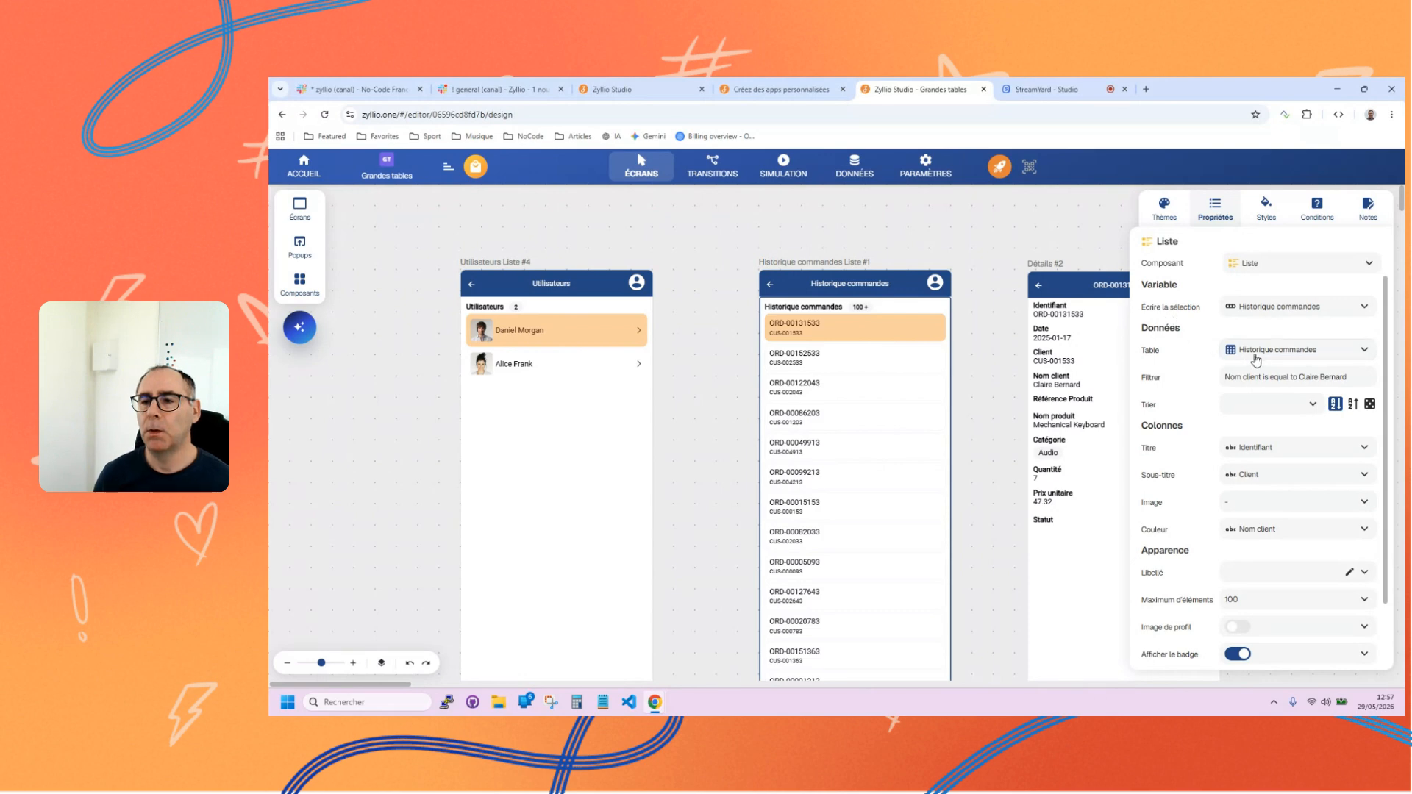
Examine the filter criterion and the available sort sources of the Historique commandes list.
{"action": "left_click", "coordinate": [1265, 382]}
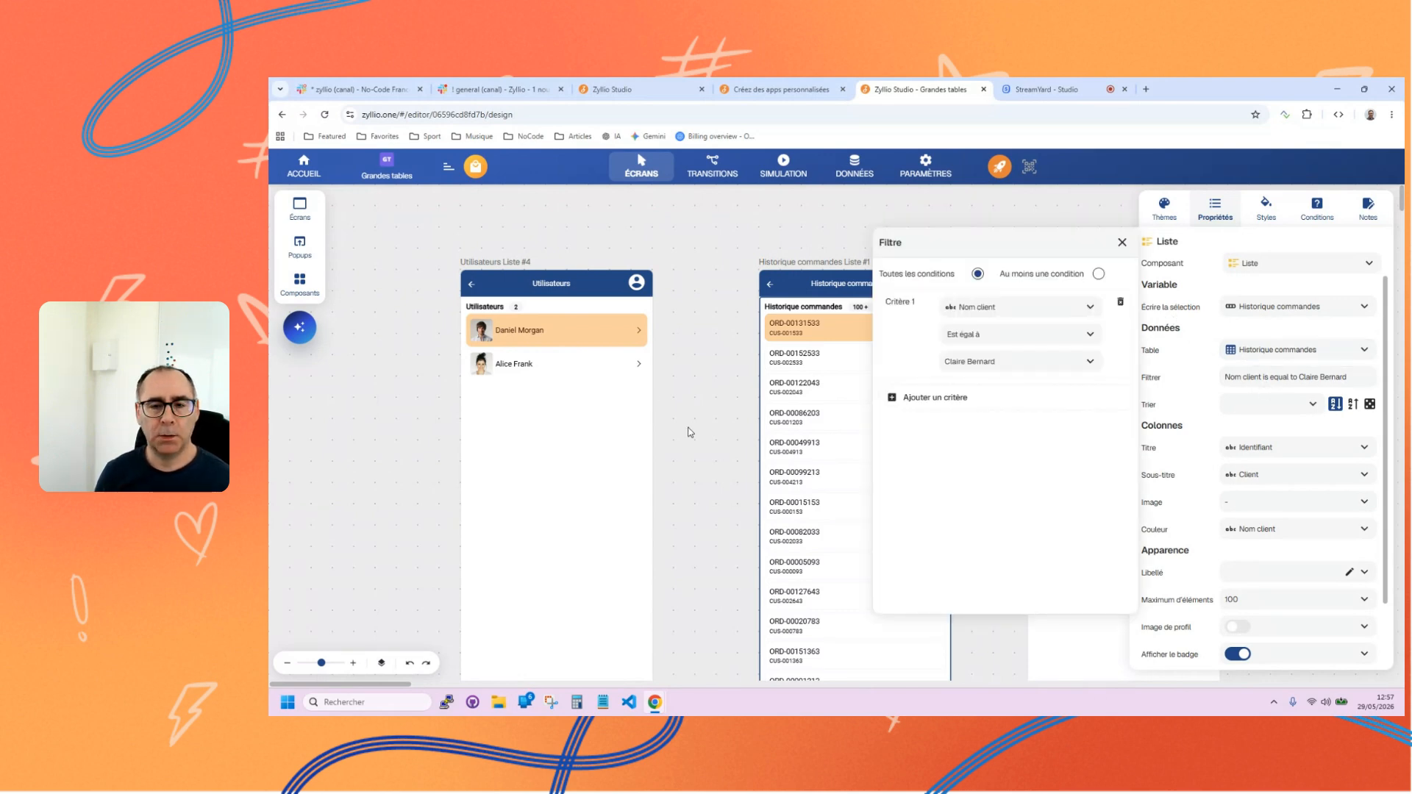
{"action": "left_click", "coordinate": [1153, 408]}
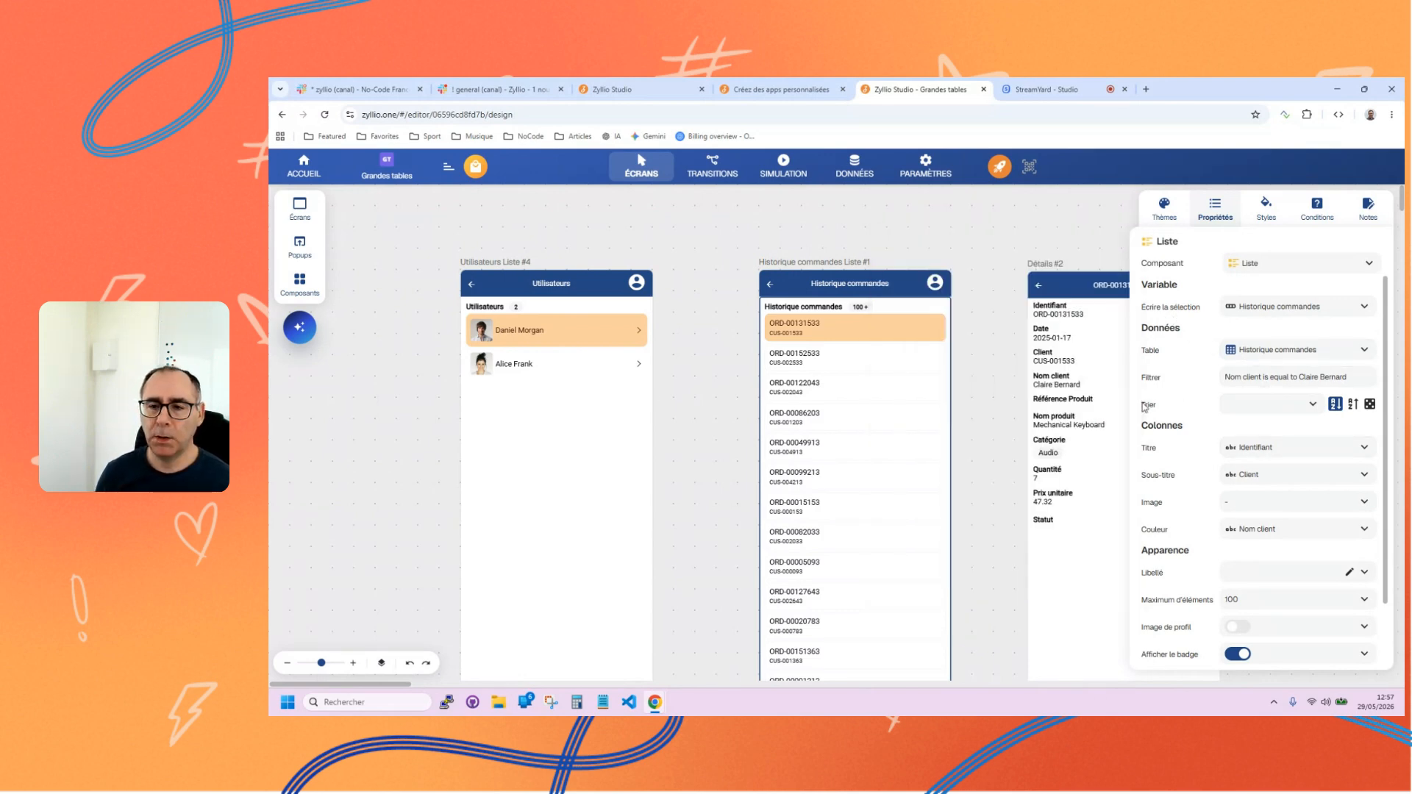
{"action": "left_click", "coordinate": [1306, 407]}
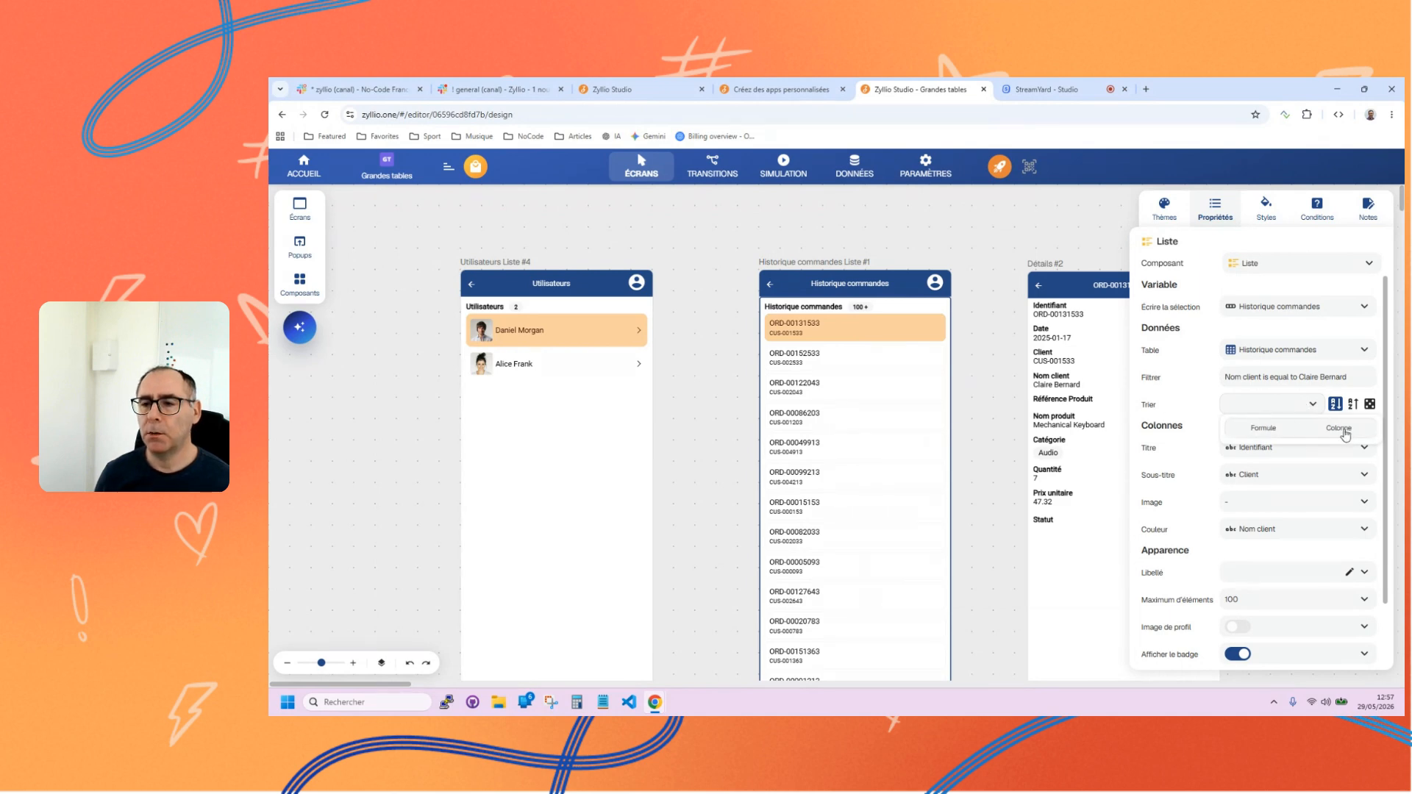
{"action": "left_click", "coordinate": [1169, 405]}
{"action": "left_click", "coordinate": [1312, 406]}
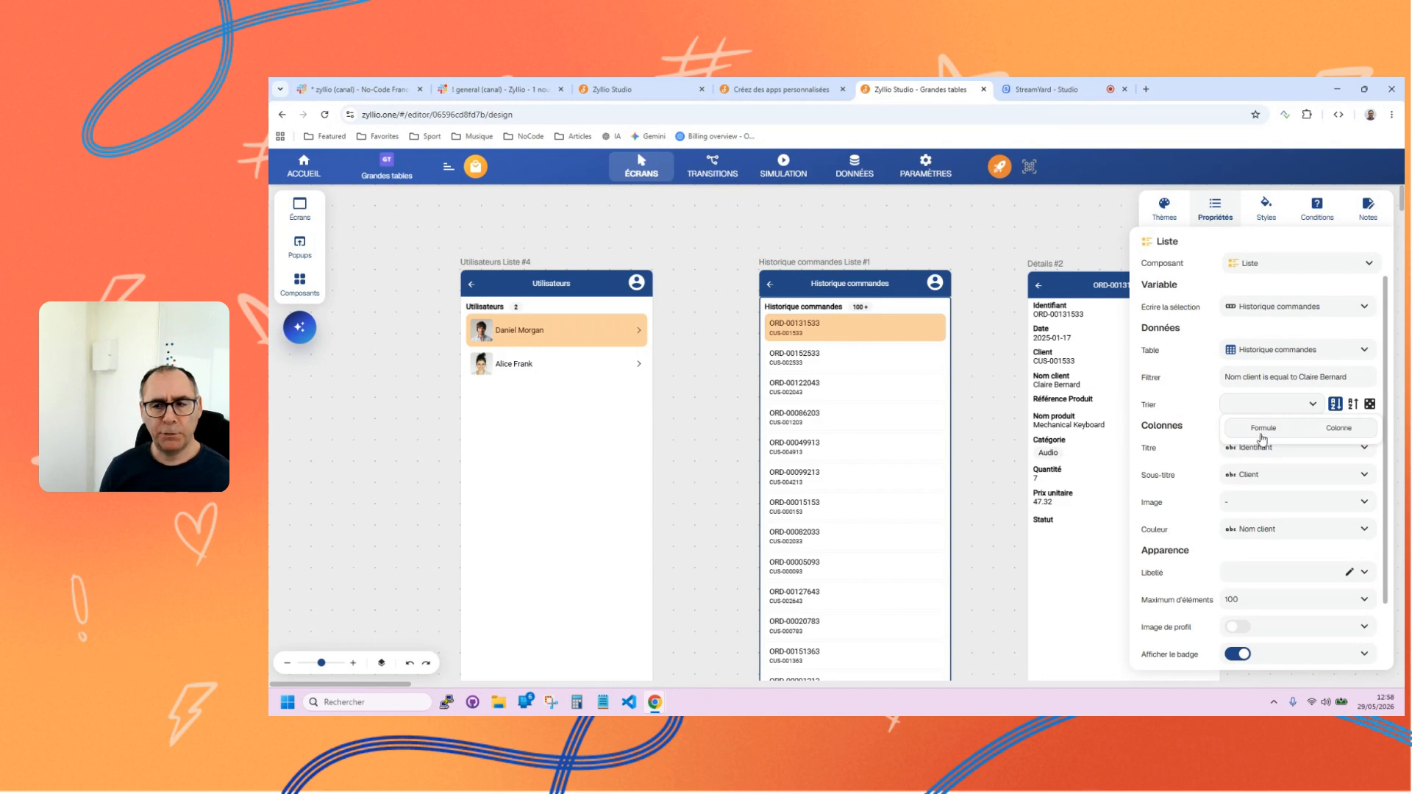
{"action": "left_click", "coordinate": [823, 415]}
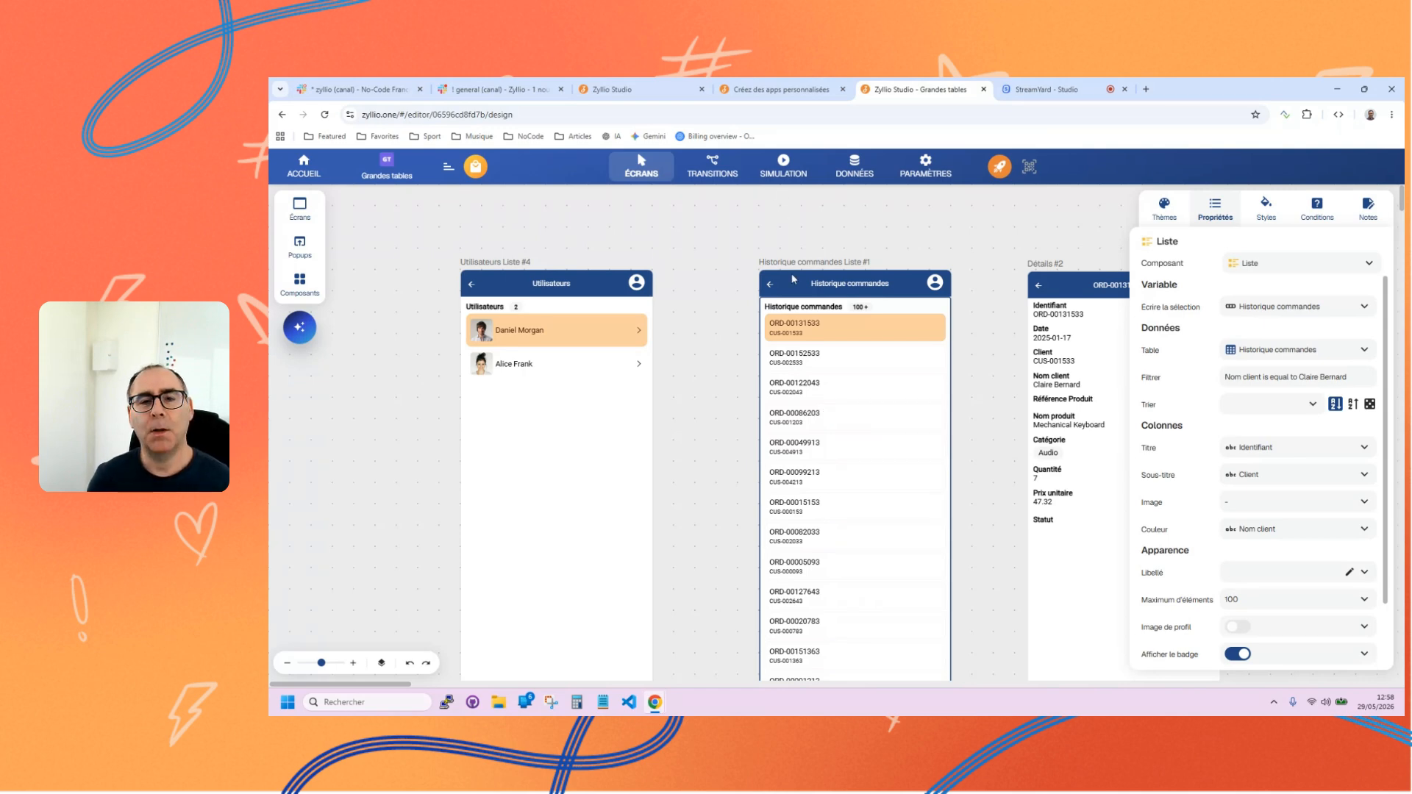
Compare the Historique commandes and Utilisateurs tables in the data view and look through the Utilisateurs records.
{"action": "left_click", "coordinate": [850, 173]}
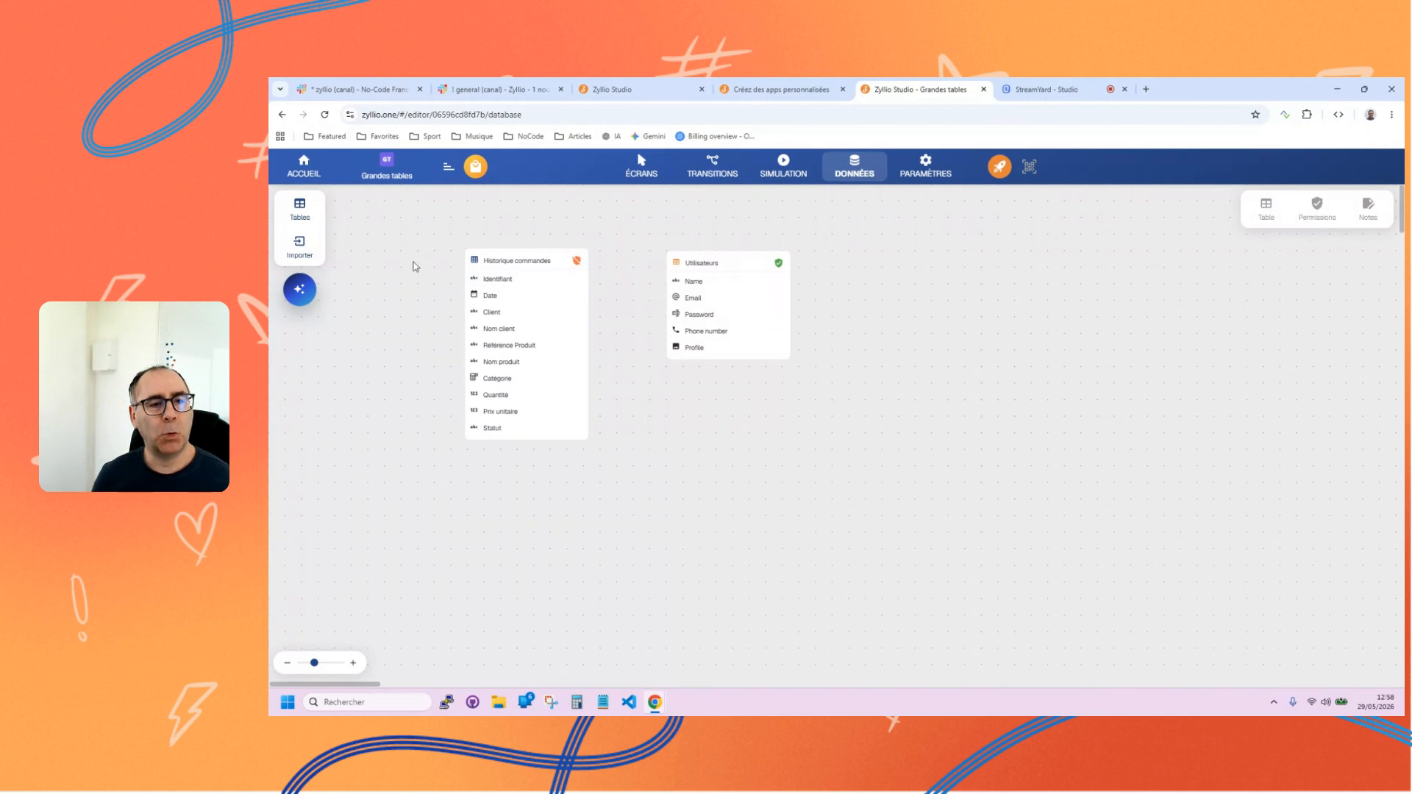
{"action": "left_click", "coordinate": [473, 259]}
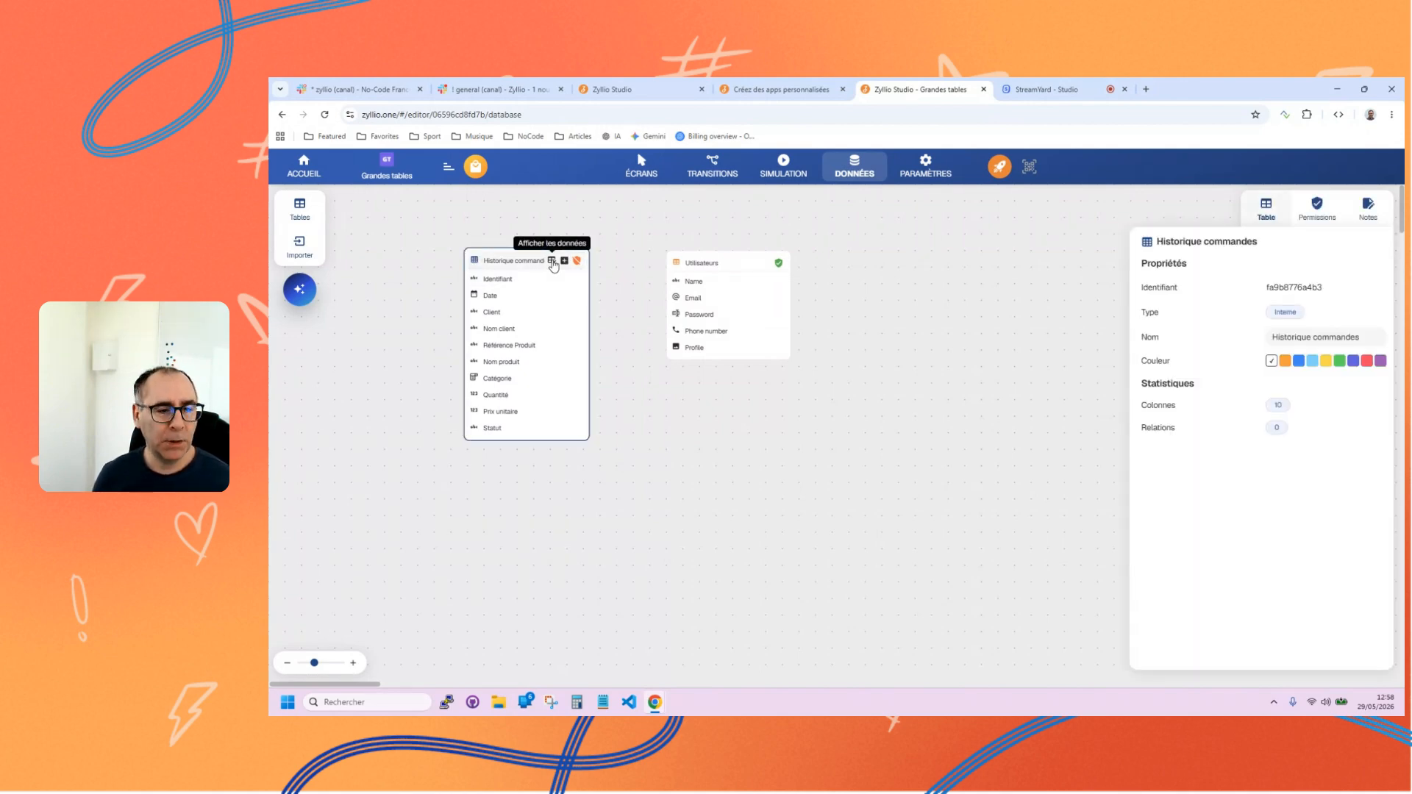
{"action": "left_click", "coordinate": [756, 263]}
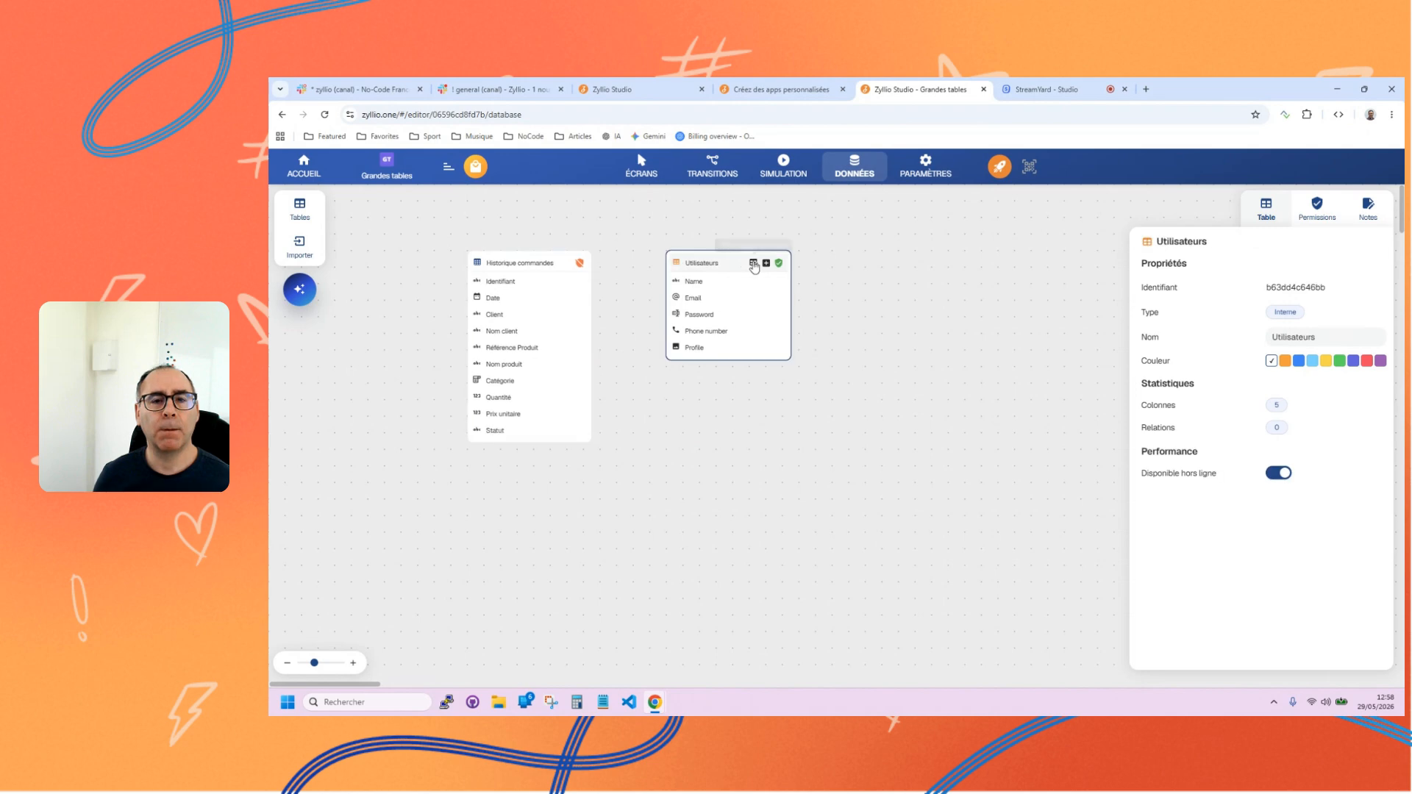
{"action": "left_click", "coordinate": [756, 263]}
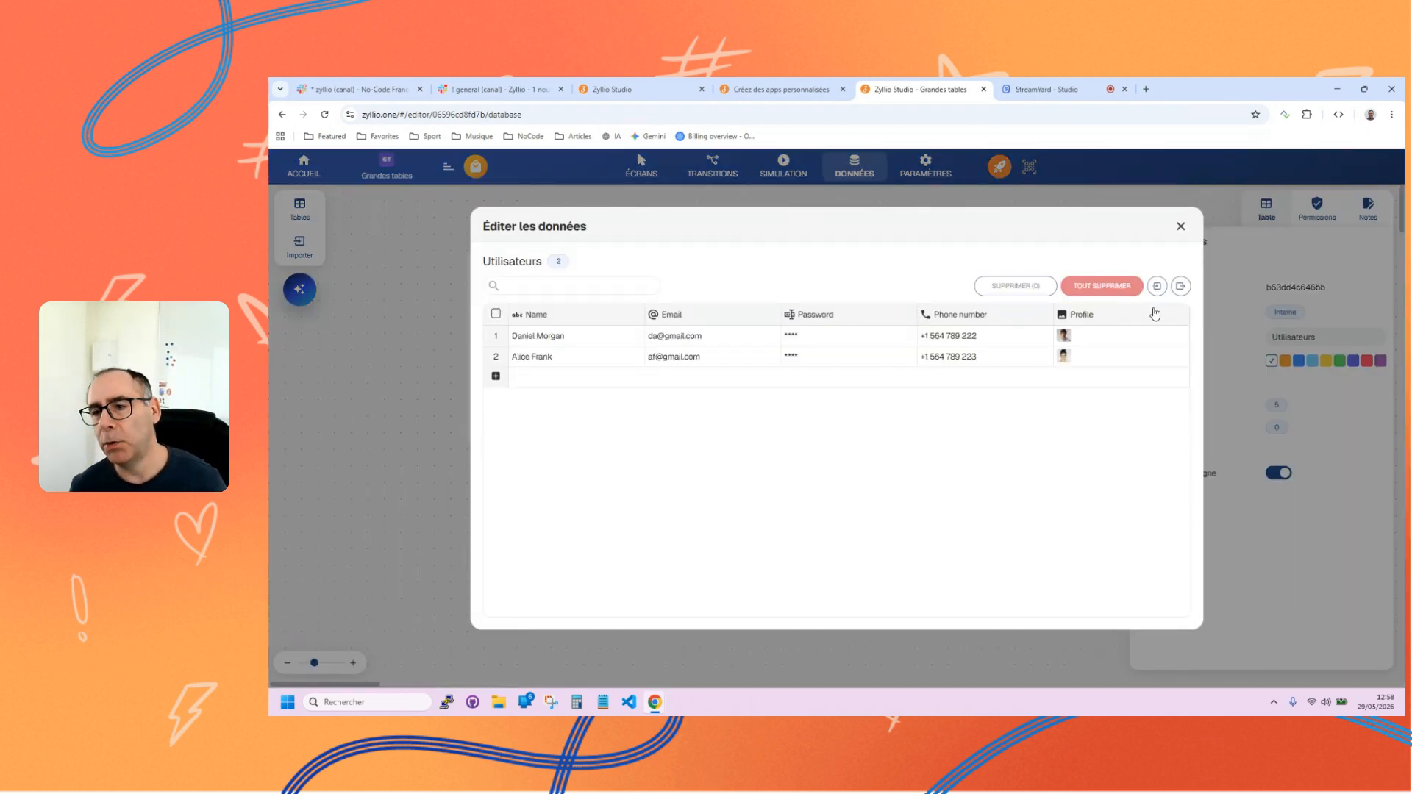
{"action": "left_click", "coordinate": [1180, 227]}
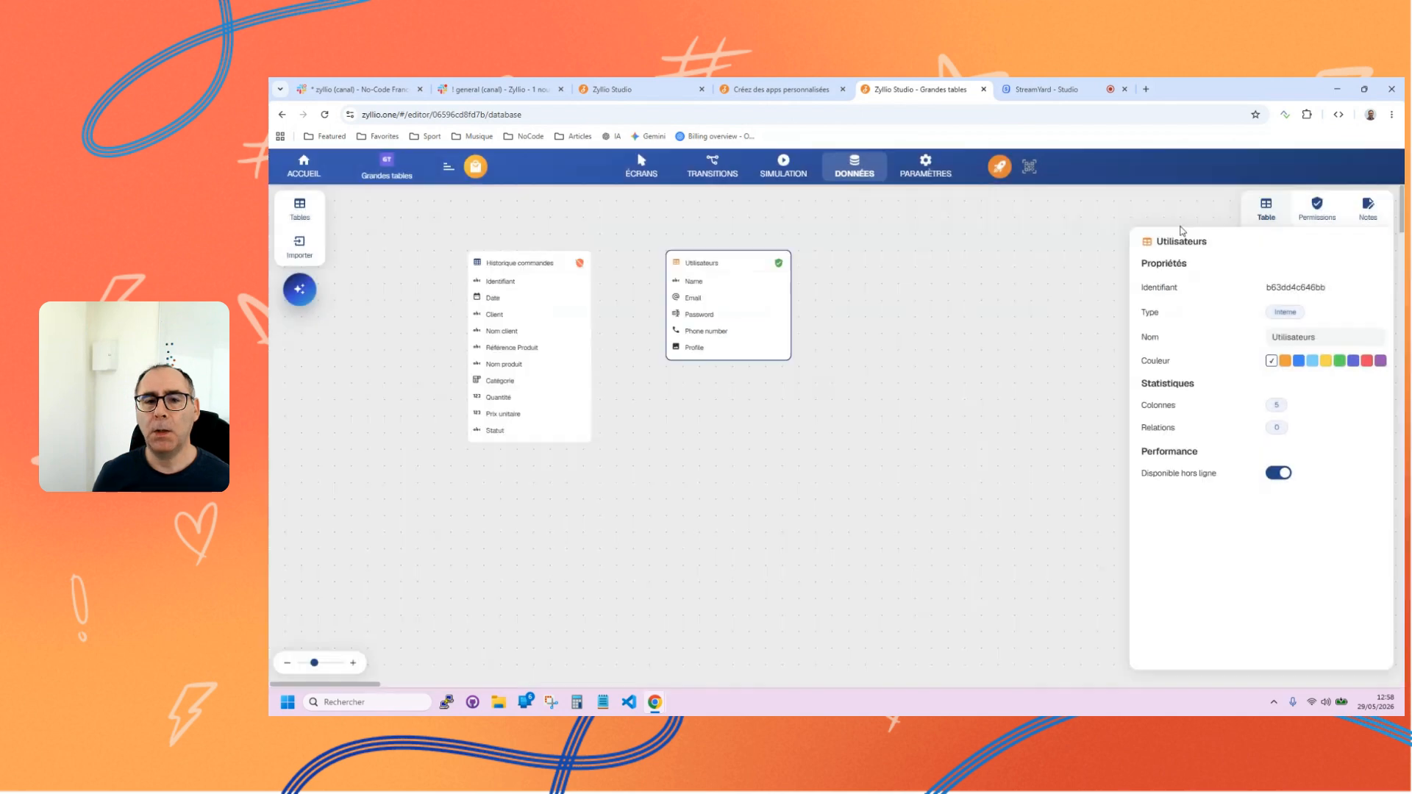
Review the Table standard and Grande table modes offered for a CSV import, and cancel the import.
{"action": "left_click", "coordinate": [300, 245]}
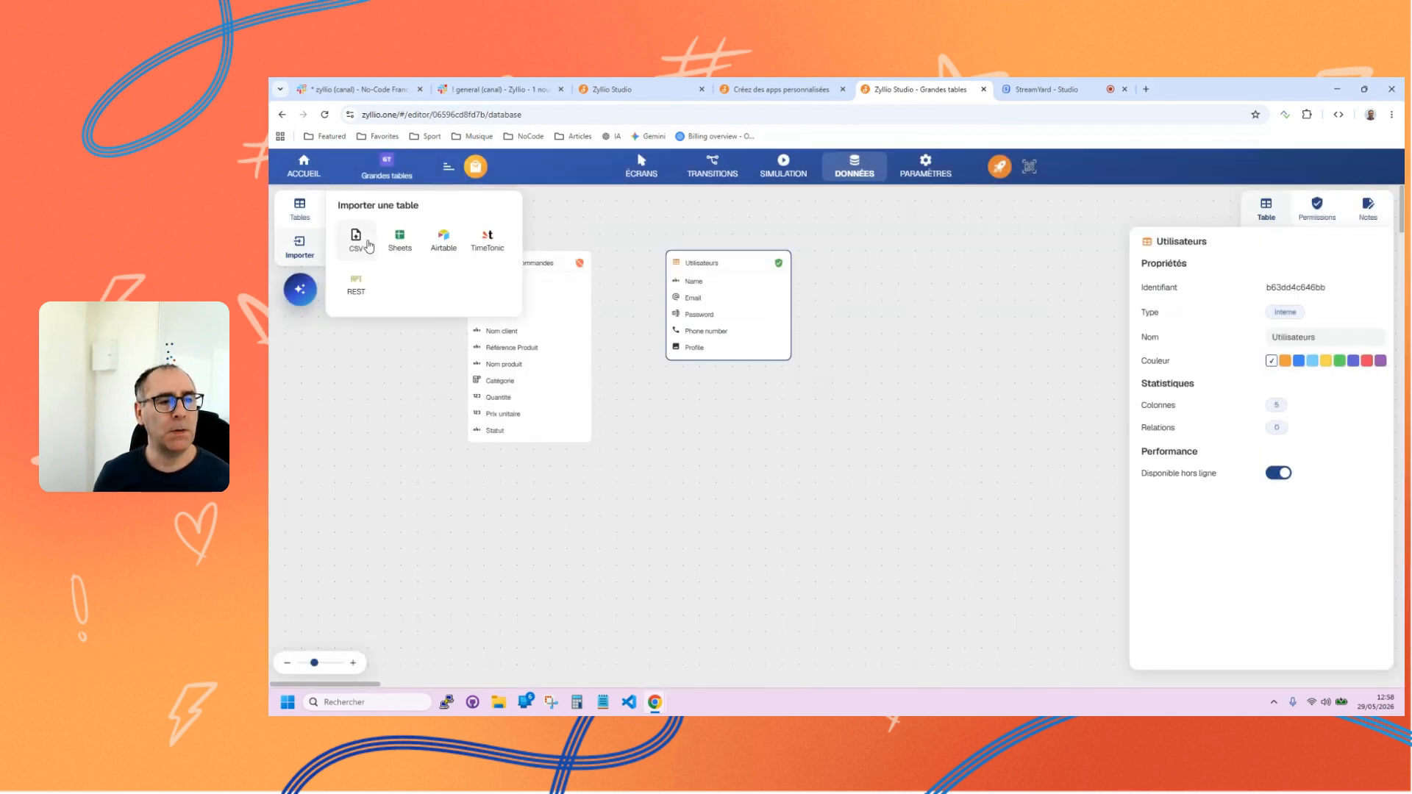
{"action": "left_click", "coordinate": [364, 246]}
{"action": "left_click", "coordinate": [949, 437]}
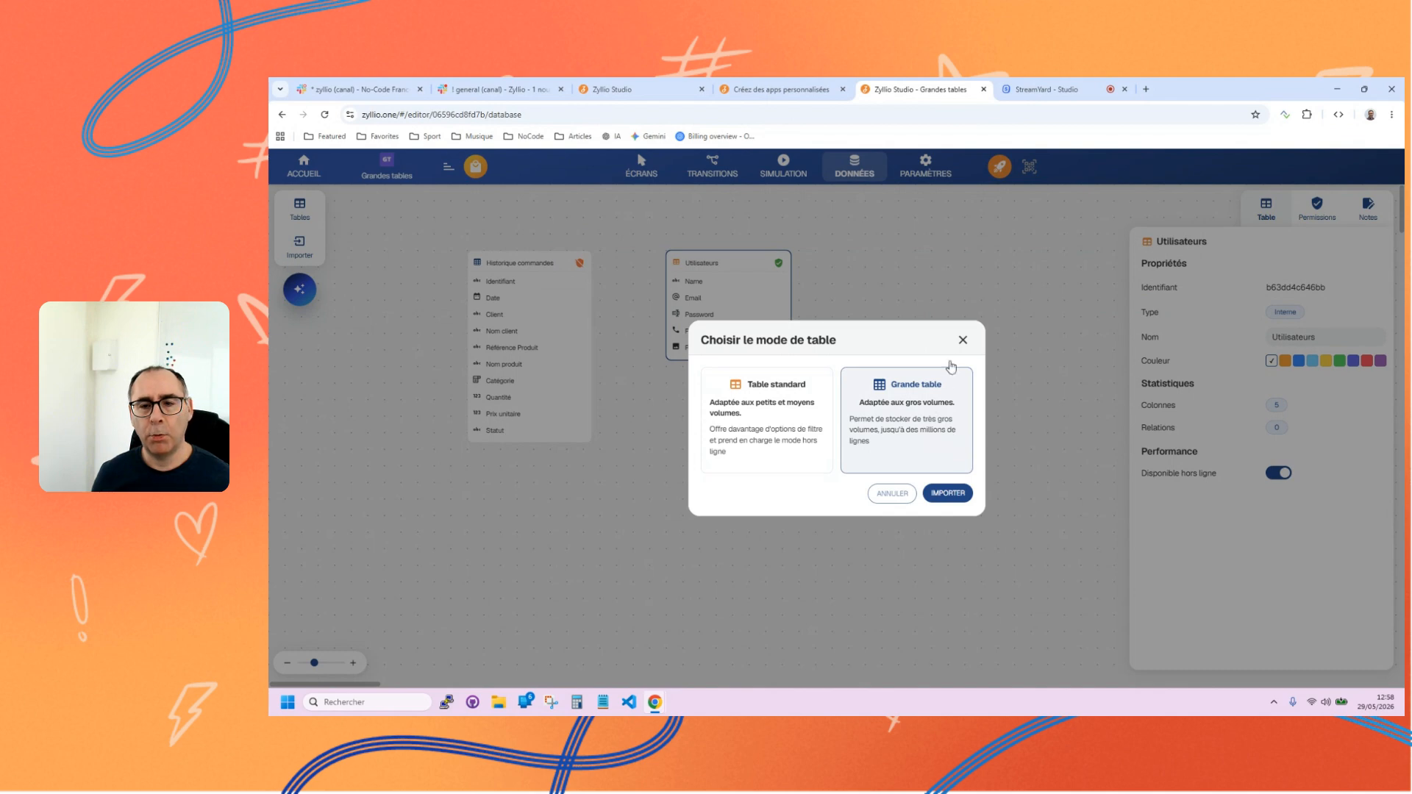
{"action": "left_click", "coordinate": [963, 340]}
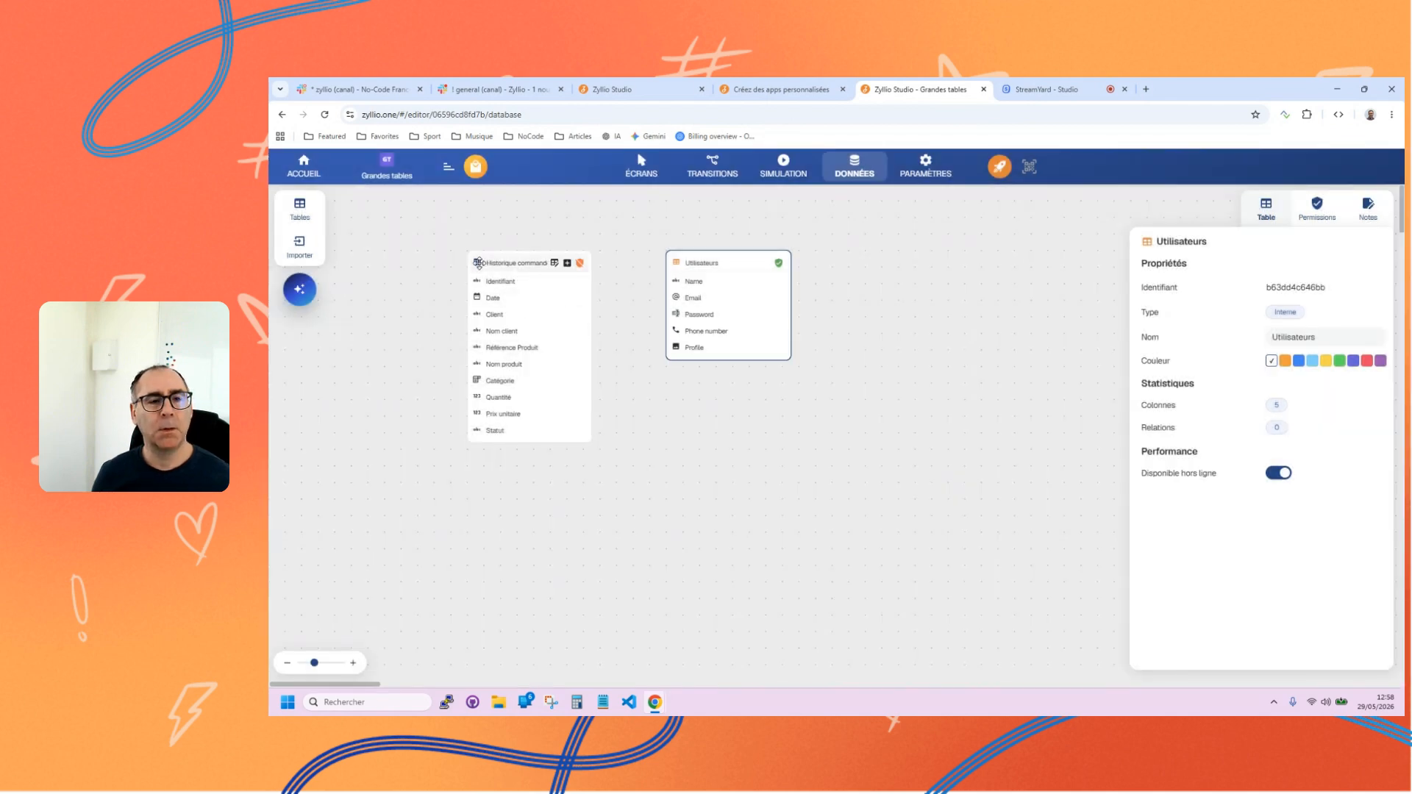
Compare the properties of the Historique commandes and Utilisateurs tables, including the Disponible hors ligne option.
{"action": "left_click_drag", "start_coordinate": [483, 261], "coordinate": [486, 263]}
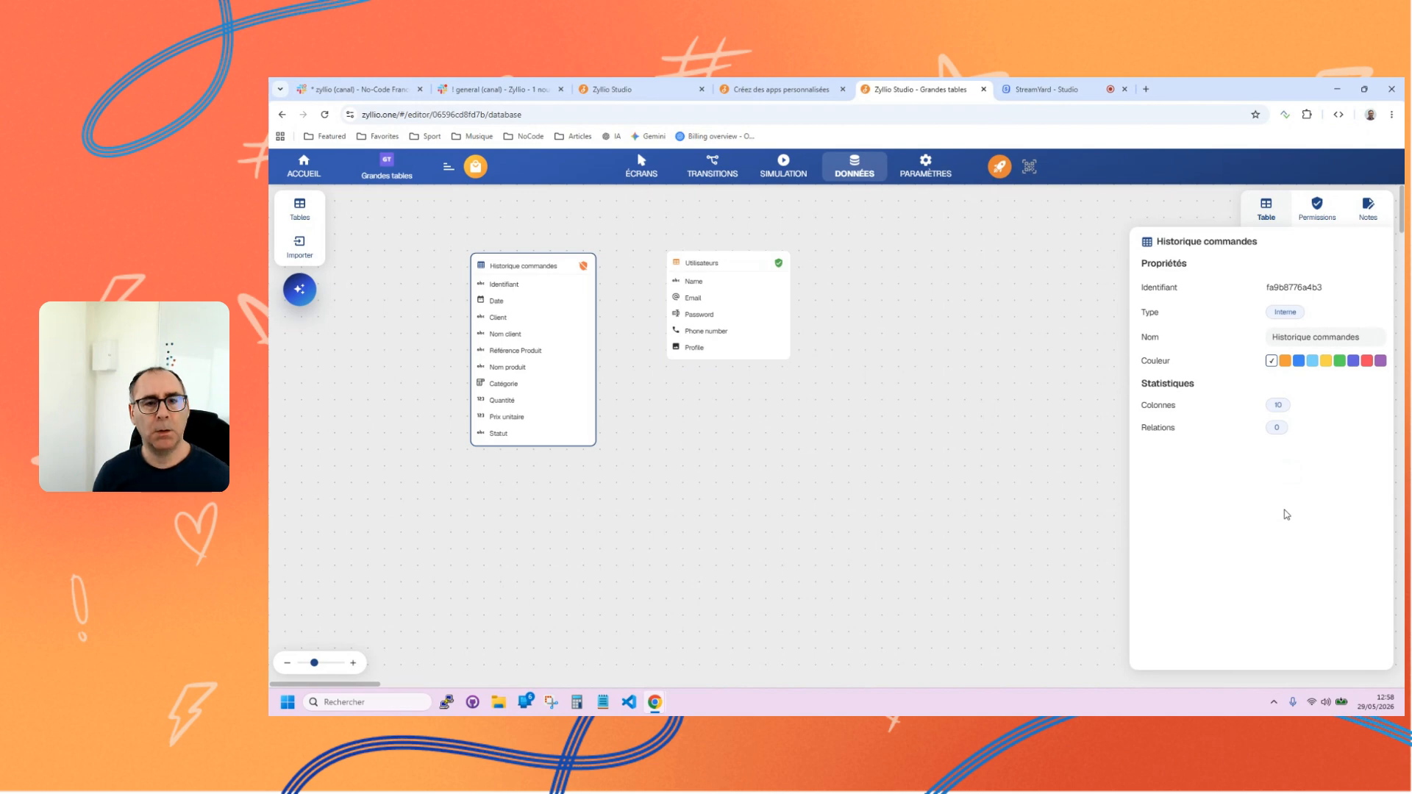
{"action": "left_click", "coordinate": [684, 262]}
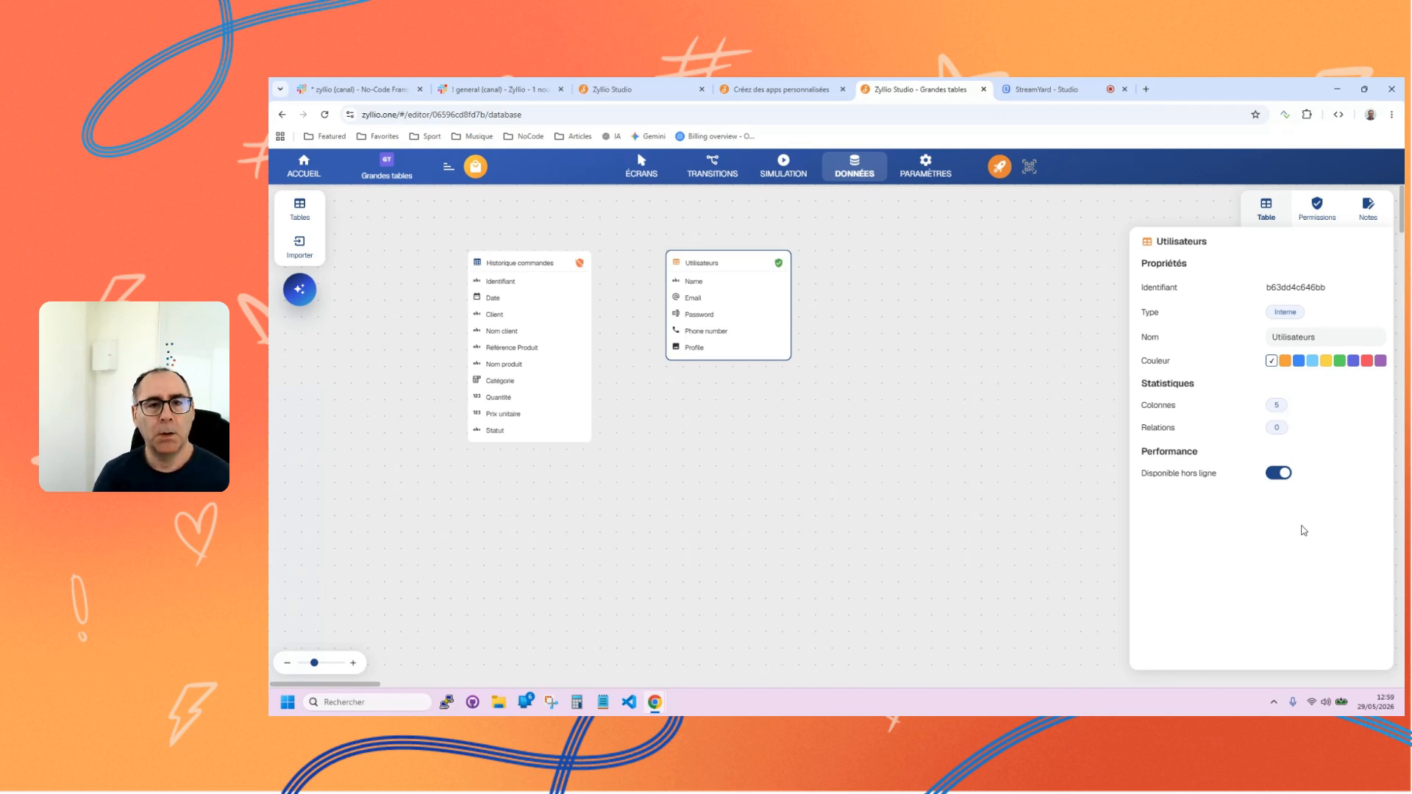
Return to the screens and examine the source table and selection variable of the Historique commandes list.
{"action": "left_click", "coordinate": [645, 167]}
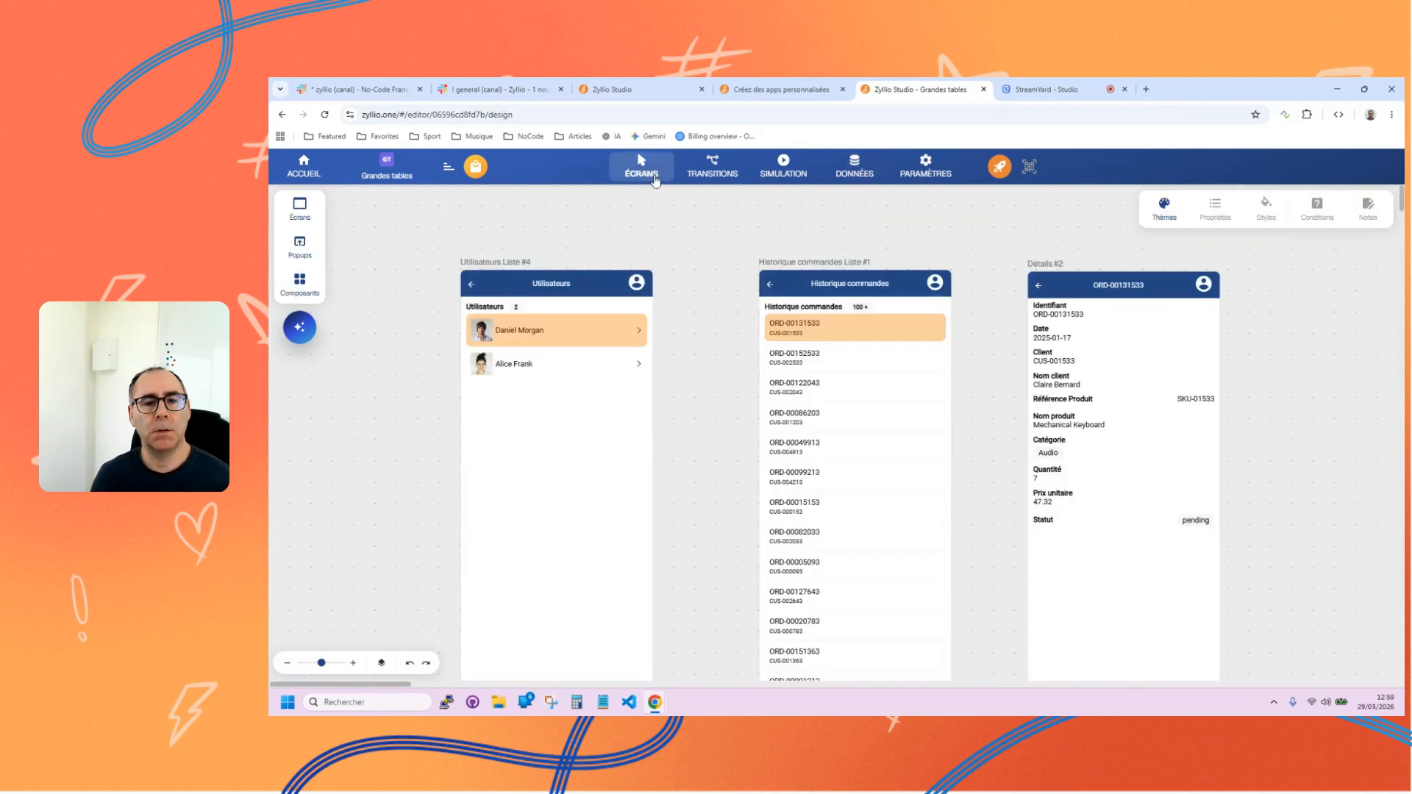
{"action": "left_click", "coordinate": [826, 359]}
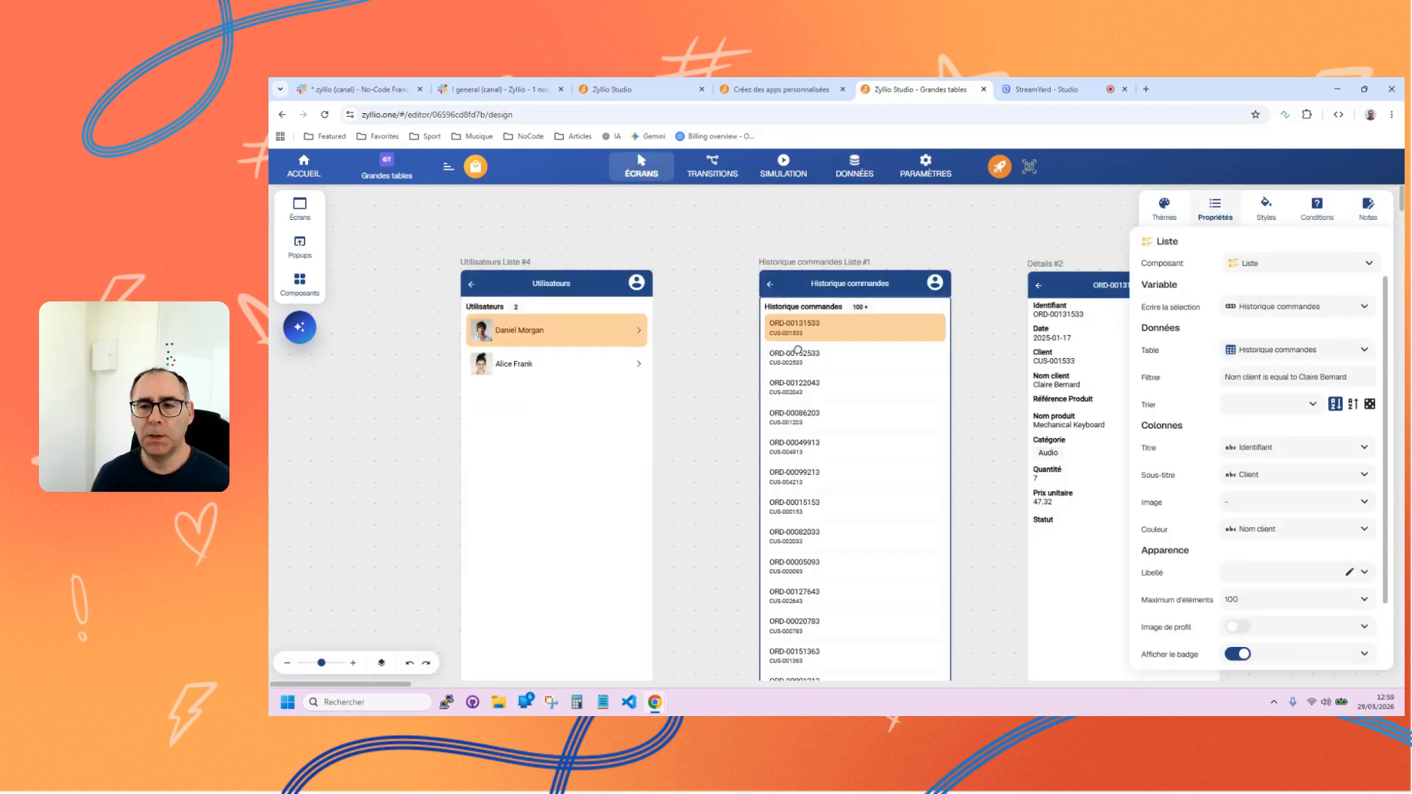
{"action": "left_click", "coordinate": [1343, 353]}
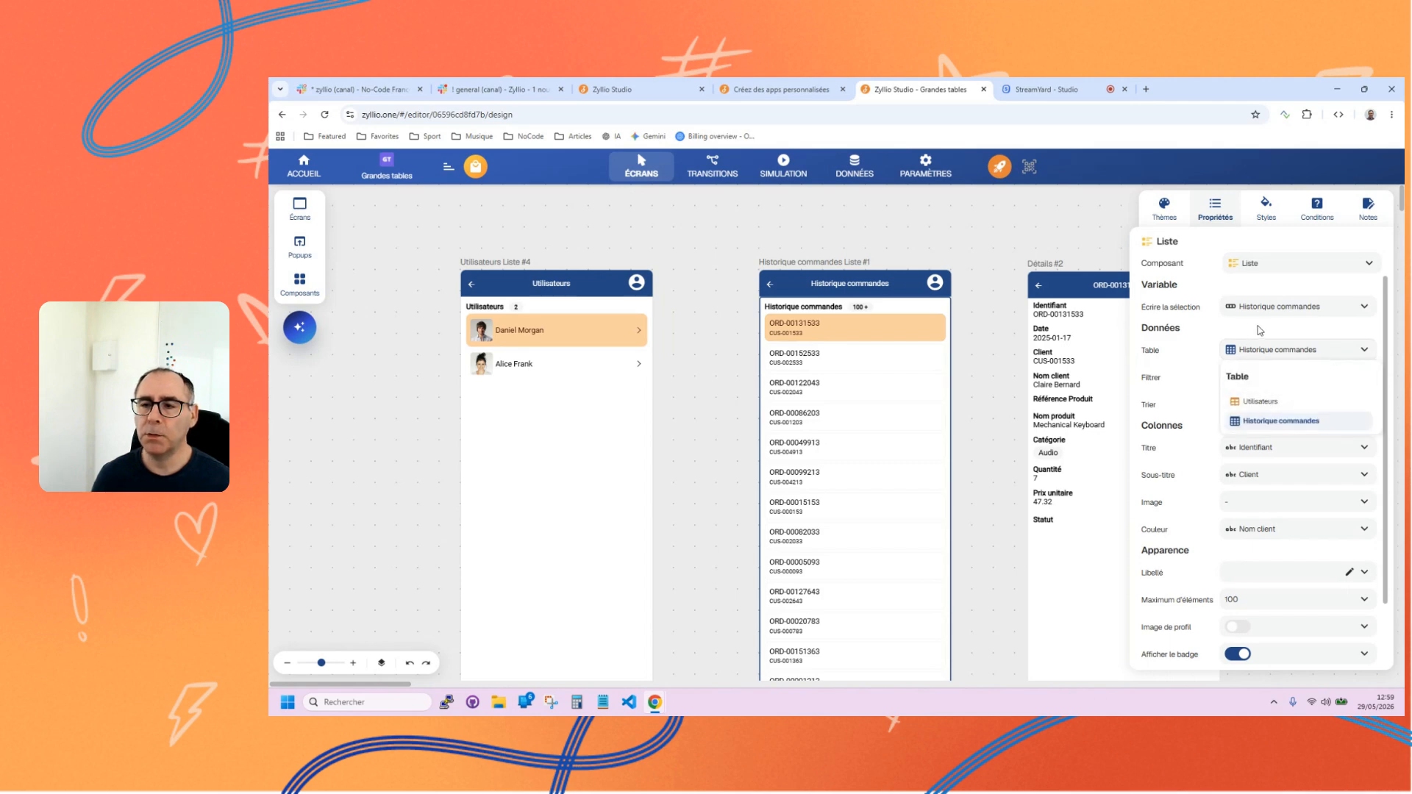
{"action": "left_click", "coordinate": [1197, 315]}
{"action": "left_click_drag", "start_coordinate": [1328, 308], "coordinate": [1227, 314]}
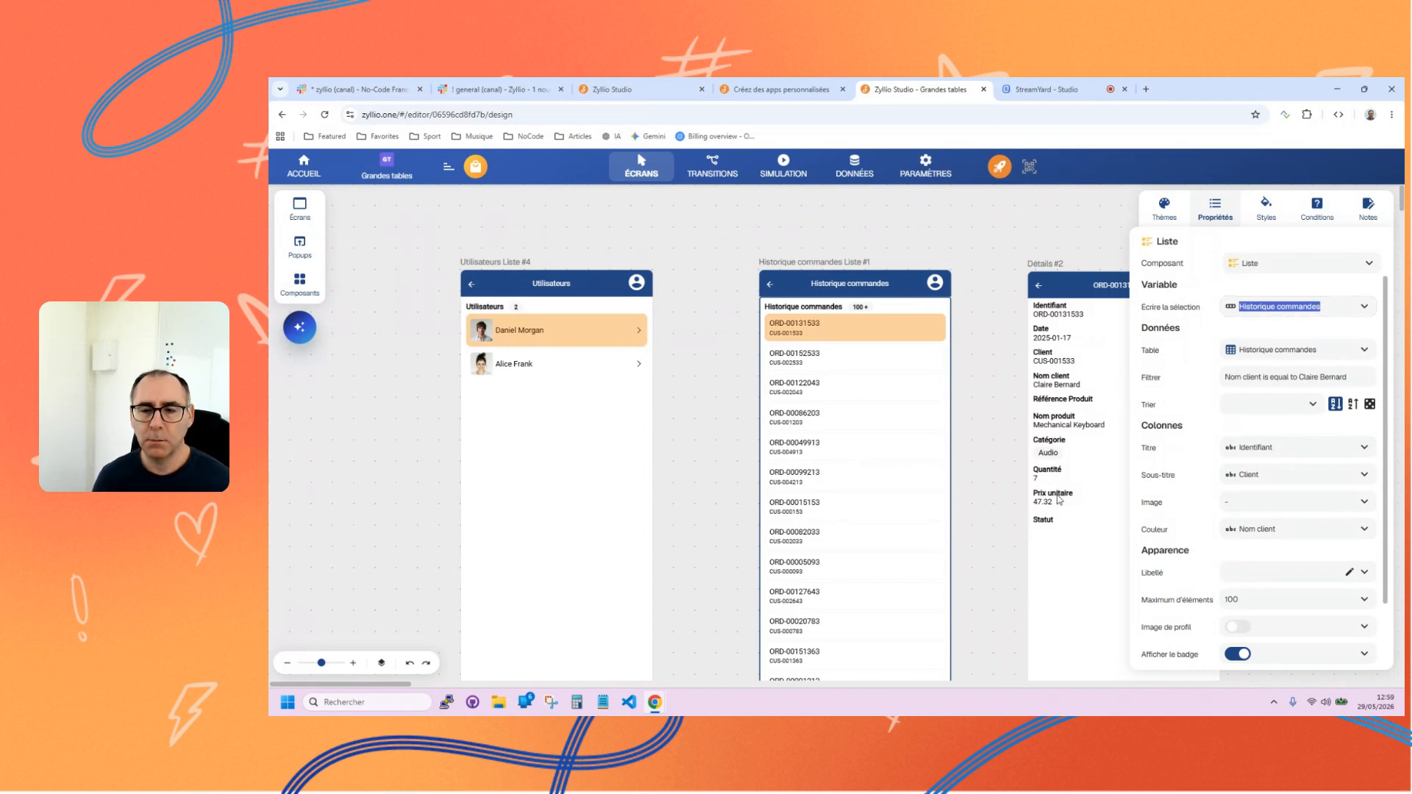
Check which data feeds the Nom produit text on the Détails screen, and reselect the order list.
{"action": "left_click", "coordinate": [1063, 442]}
{"action": "left_click", "coordinate": [1070, 429]}
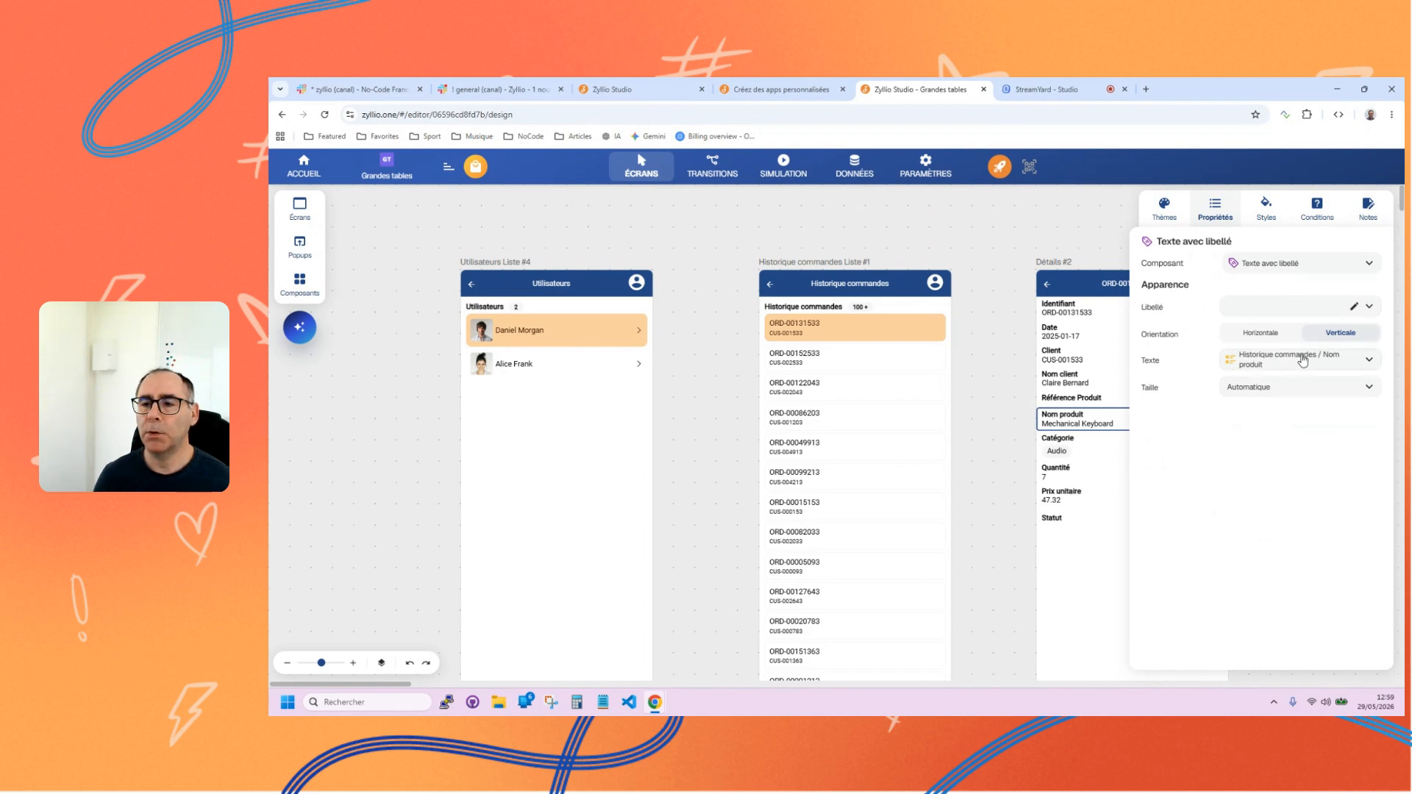
{"action": "left_click", "coordinate": [833, 324]}
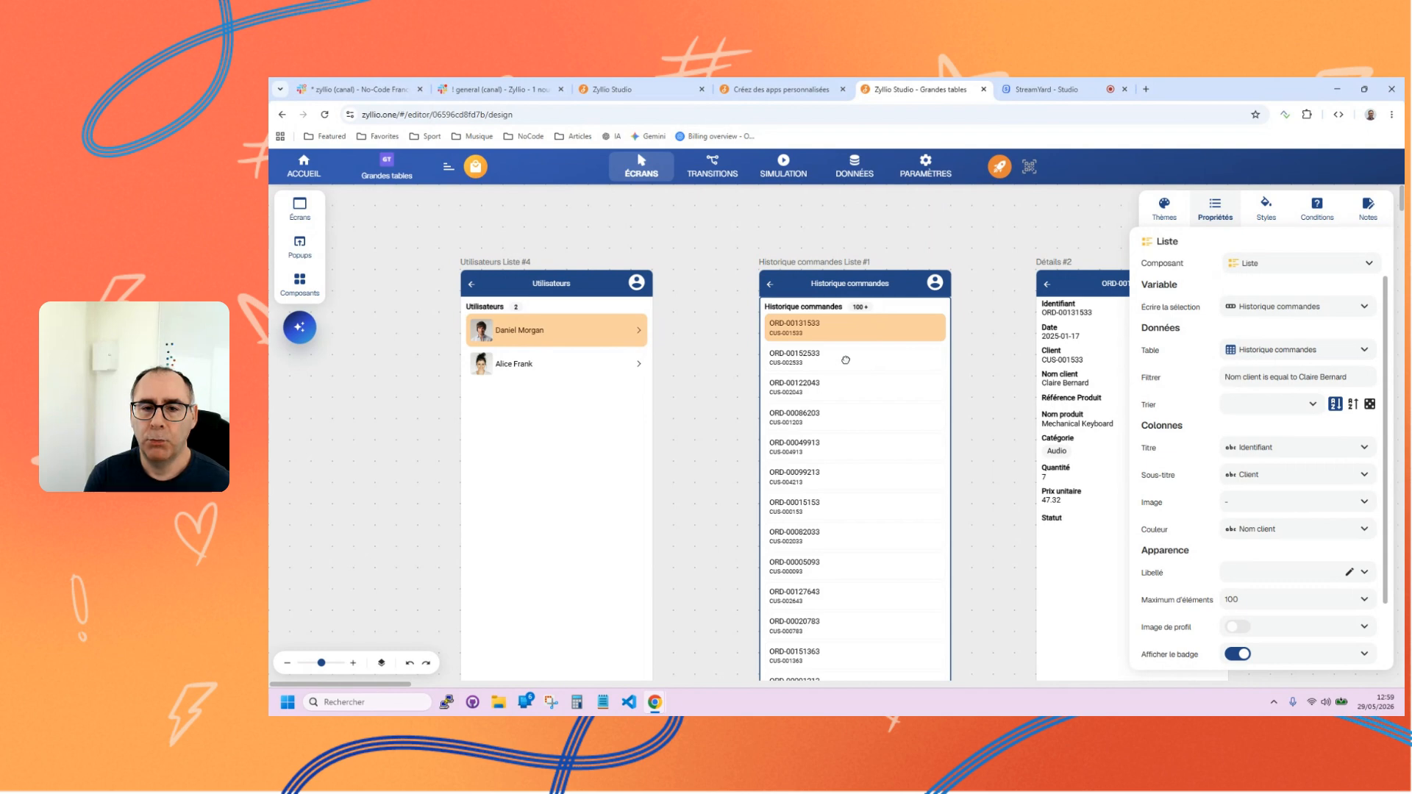
Check the Historique commandes table's properties in the data view, and review the order list's selection variable on the screens.
{"action": "left_click", "coordinate": [853, 166]}
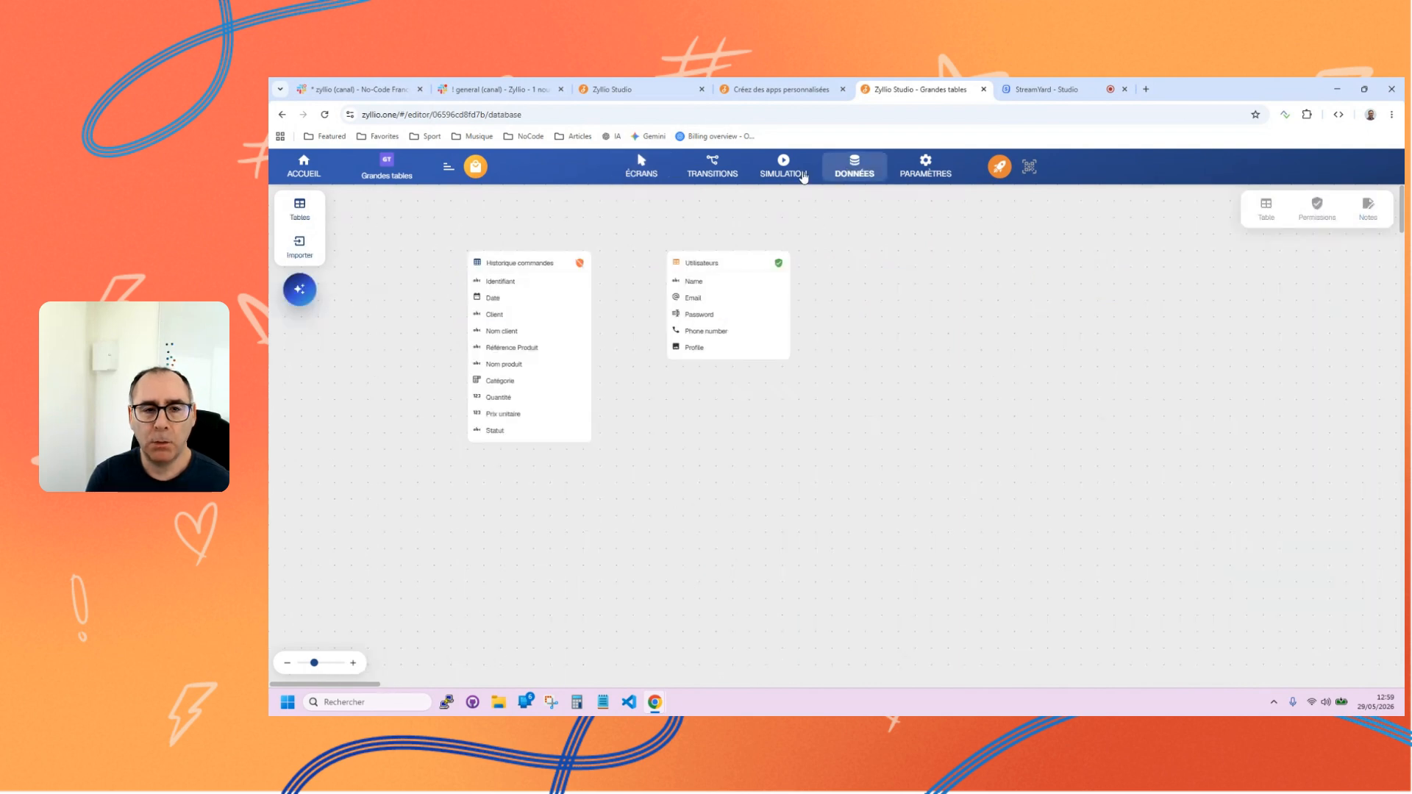
{"action": "left_click", "coordinate": [478, 261]}
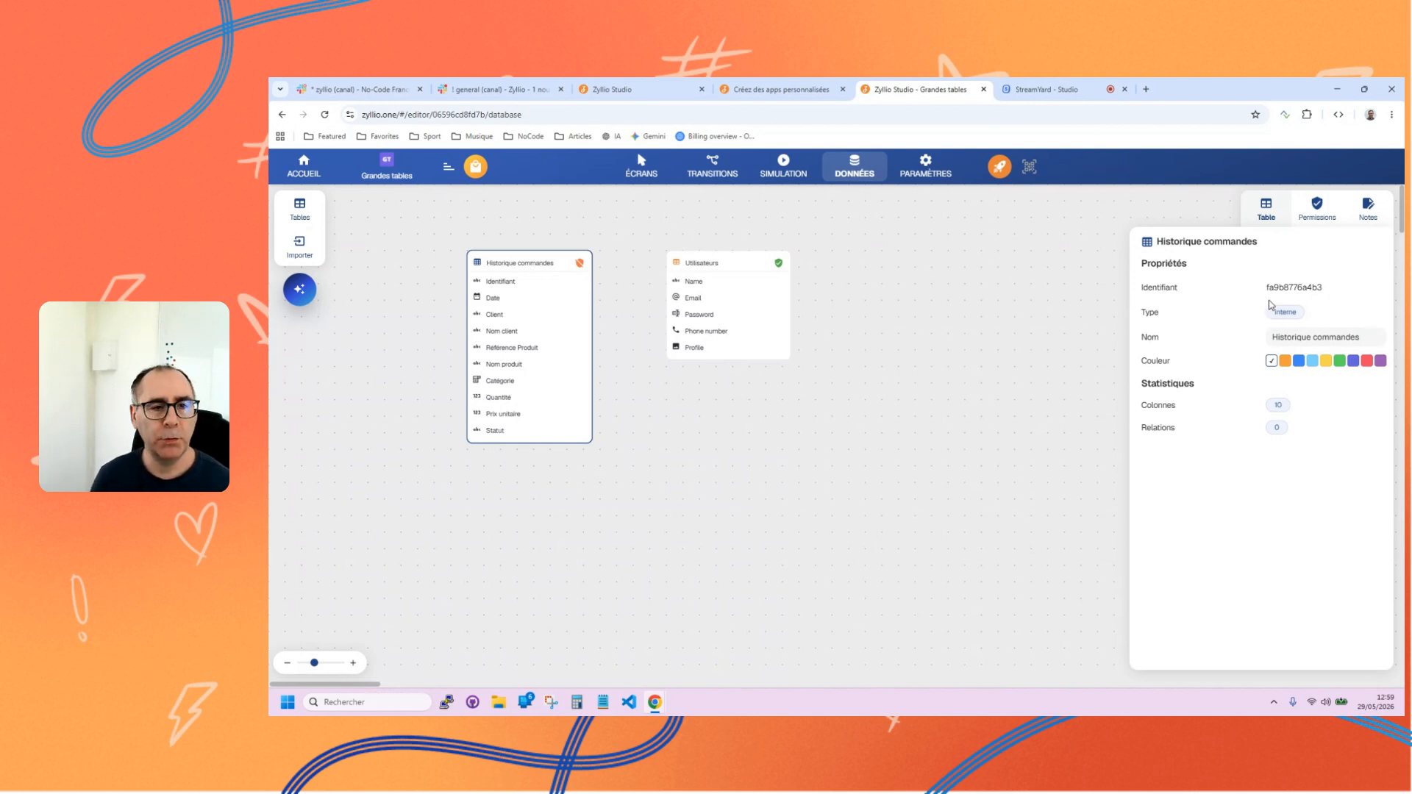
{"action": "left_click", "coordinate": [640, 167]}
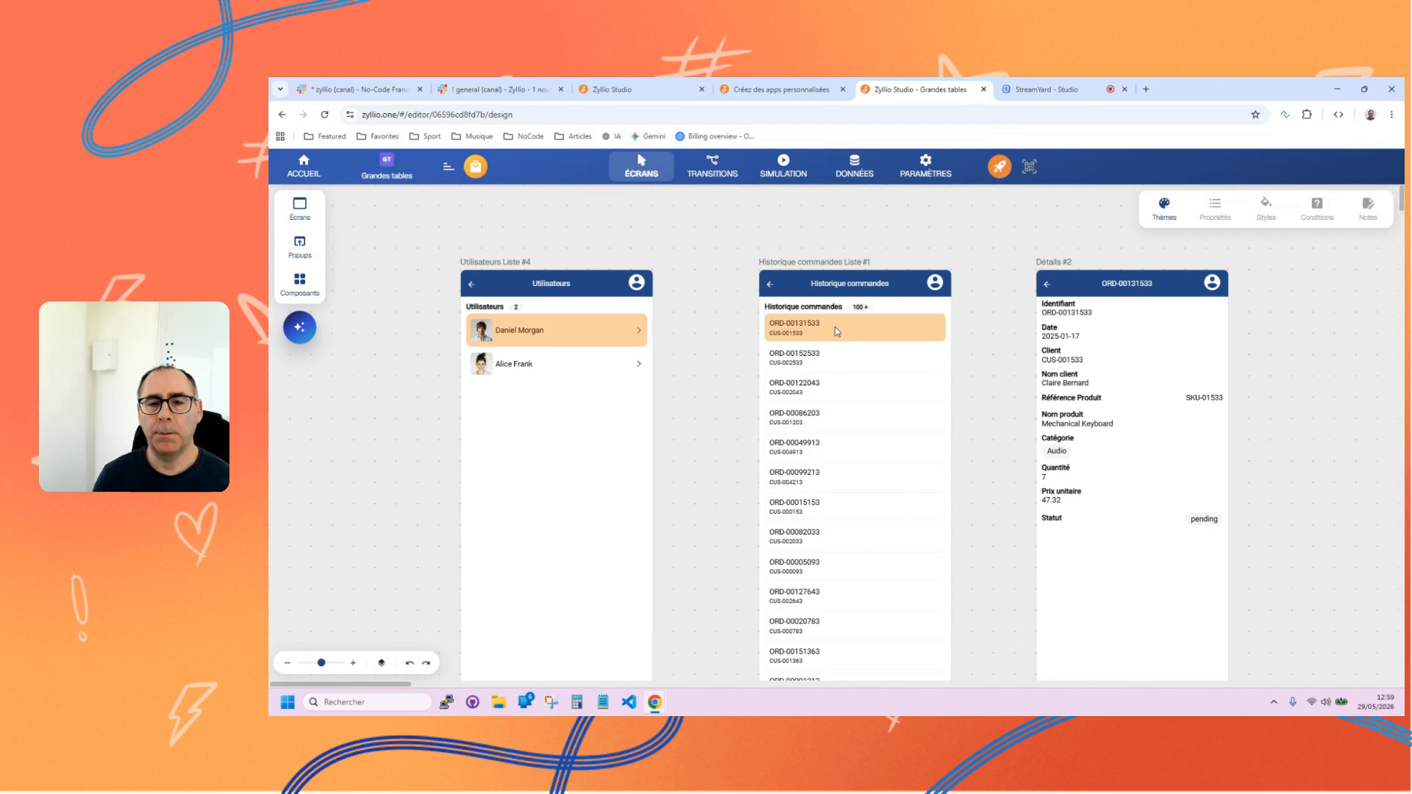
{"action": "left_click", "coordinate": [835, 330]}
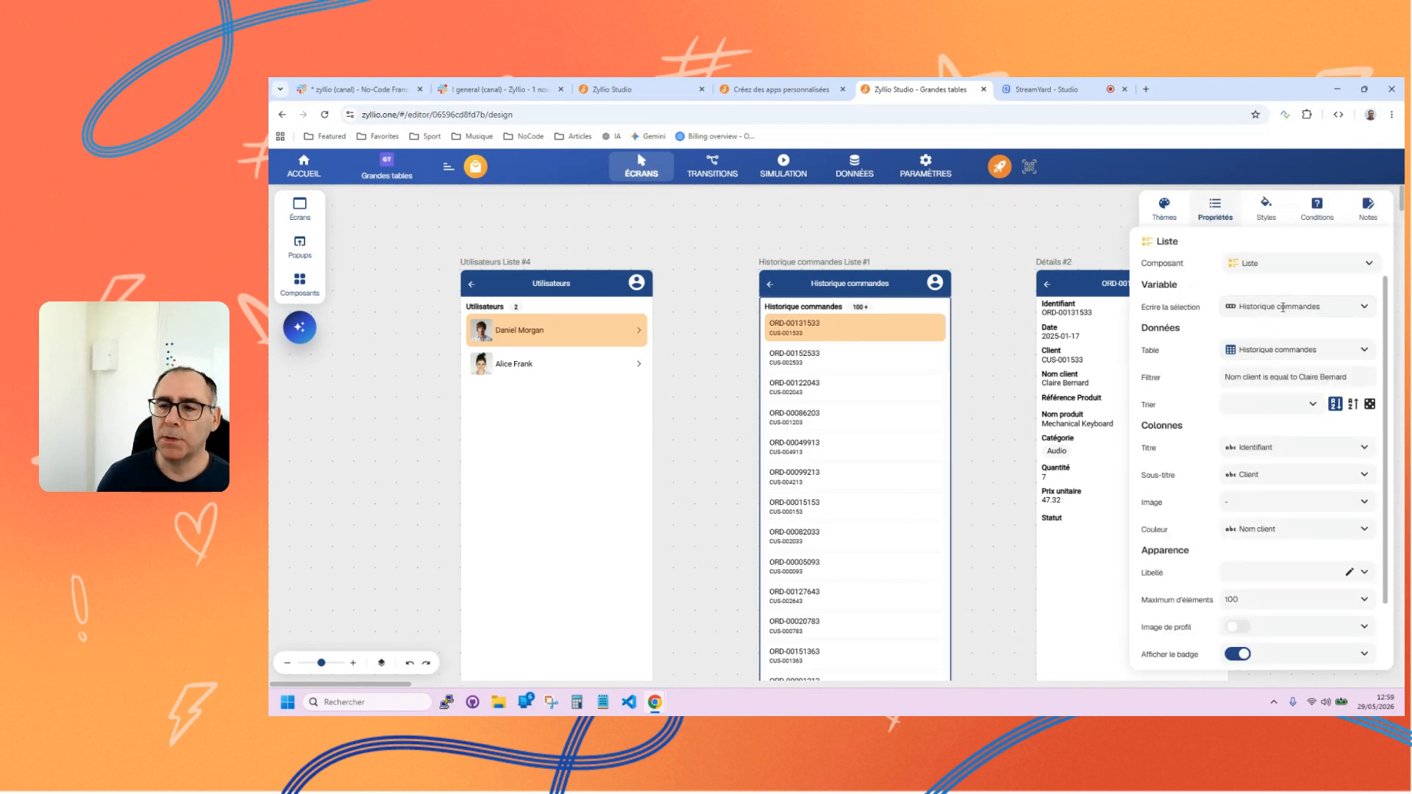
{"action": "left_click_drag", "start_coordinate": [1331, 306], "coordinate": [1172, 301]}
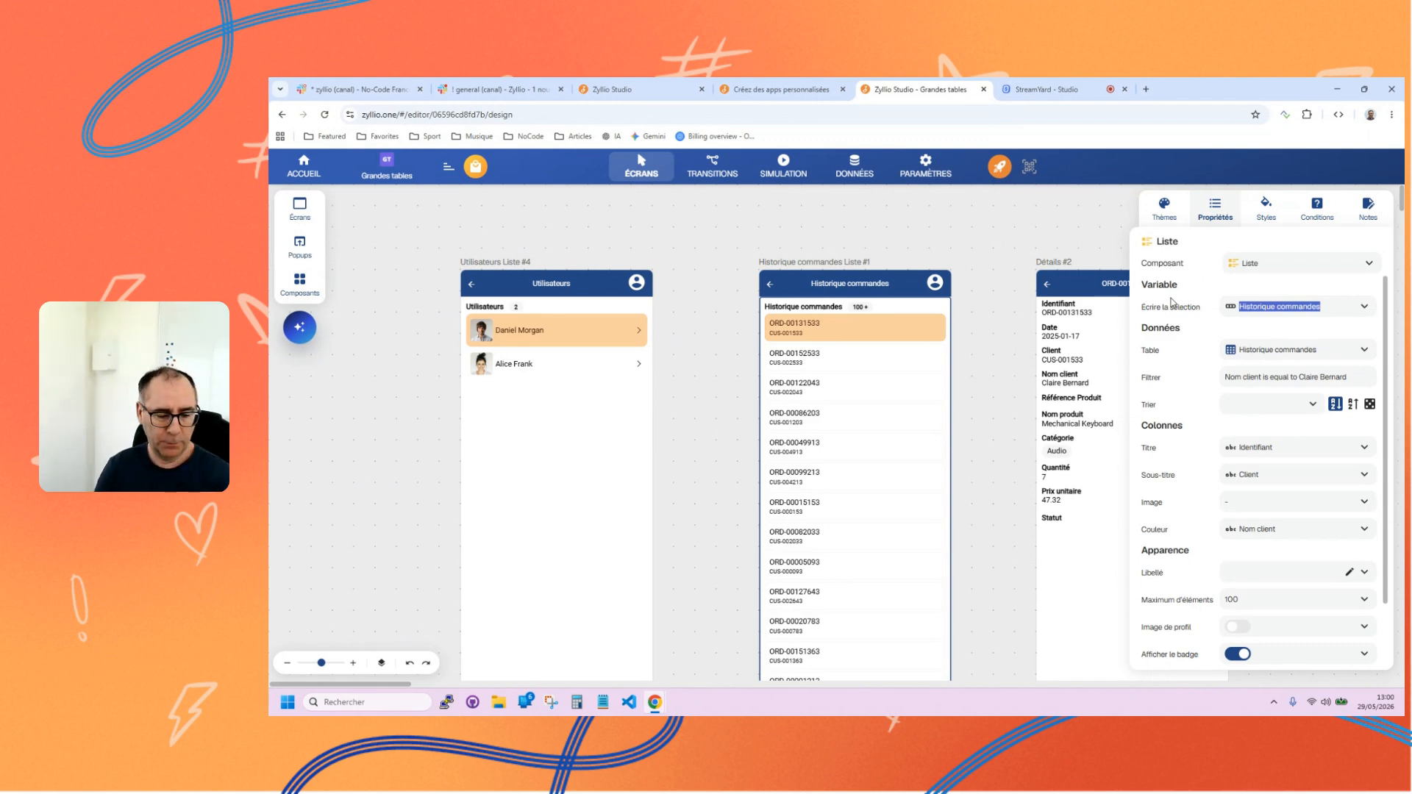
{"action": "left_click", "coordinate": [1002, 302]}
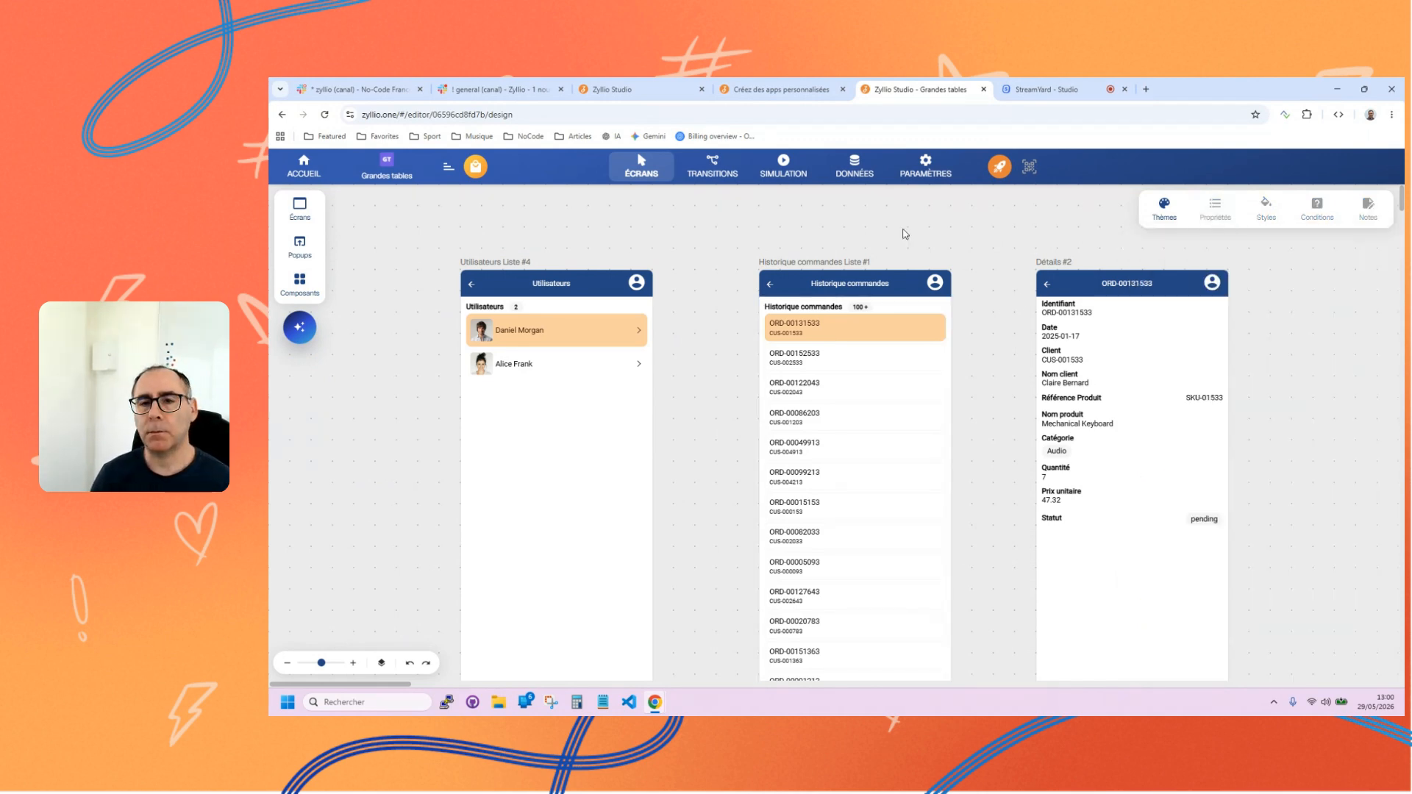
Leave and reopen the screens to reset the selection, and select the first order in the Historique commandes list.
{"action": "left_click", "coordinate": [841, 168]}
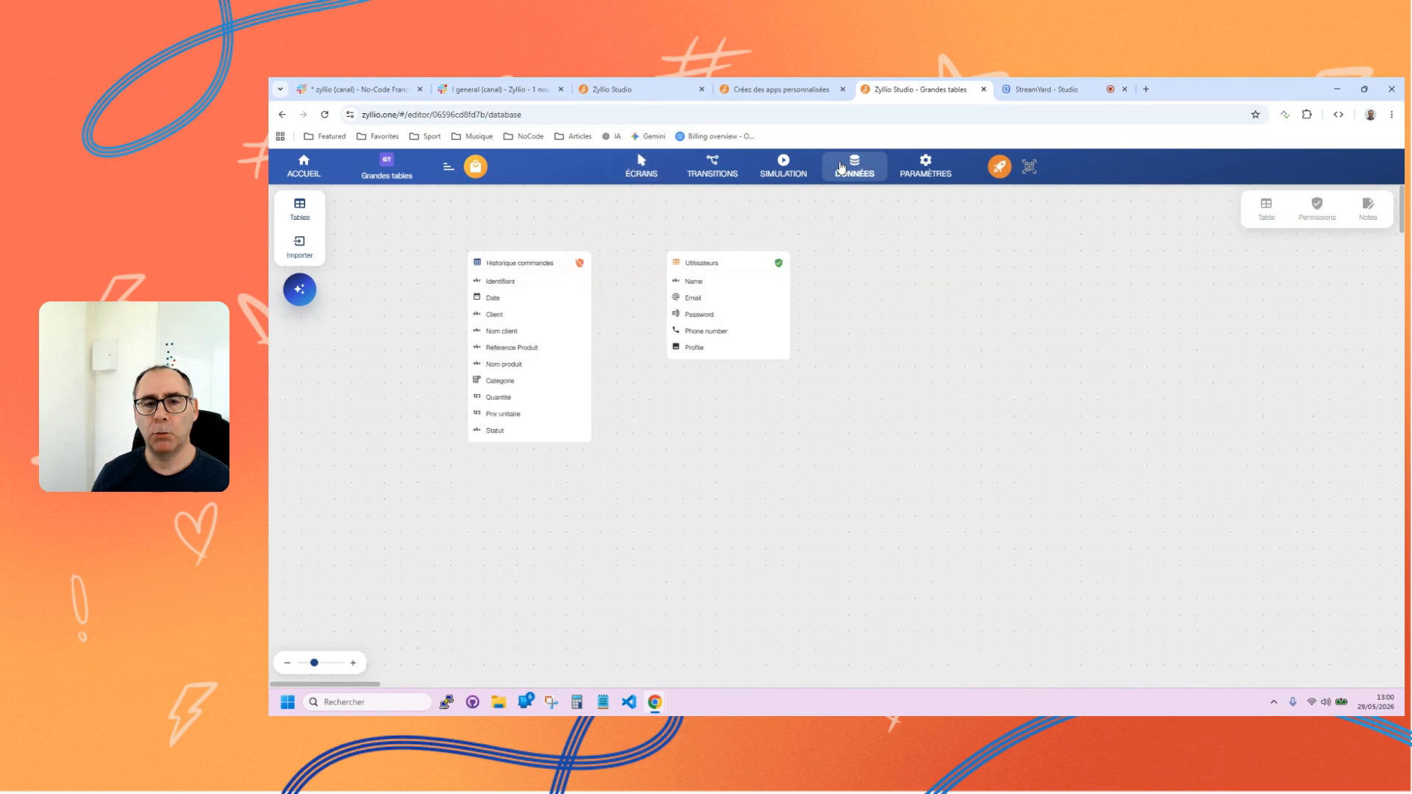
{"action": "left_click", "coordinate": [653, 167]}
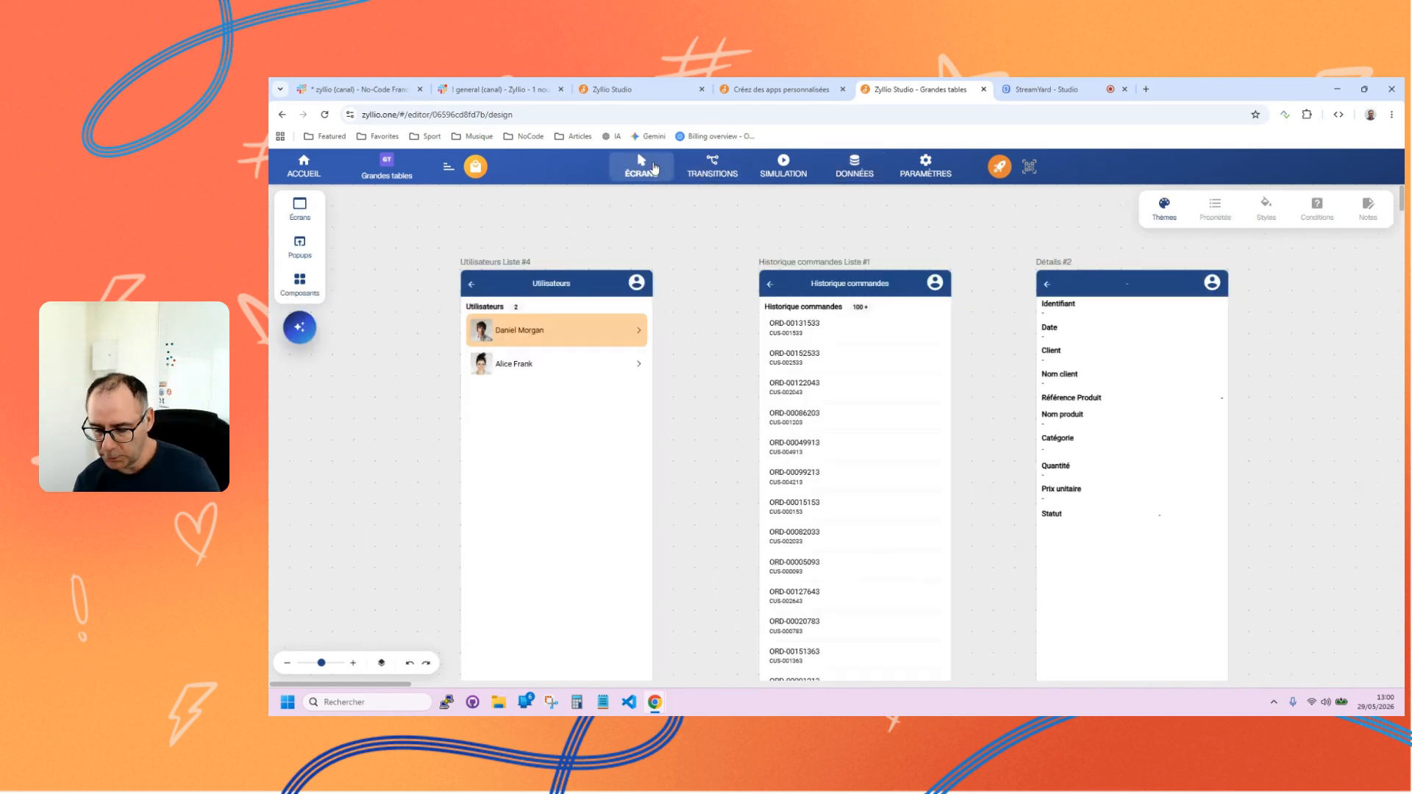
{"action": "left_click", "coordinate": [824, 326]}
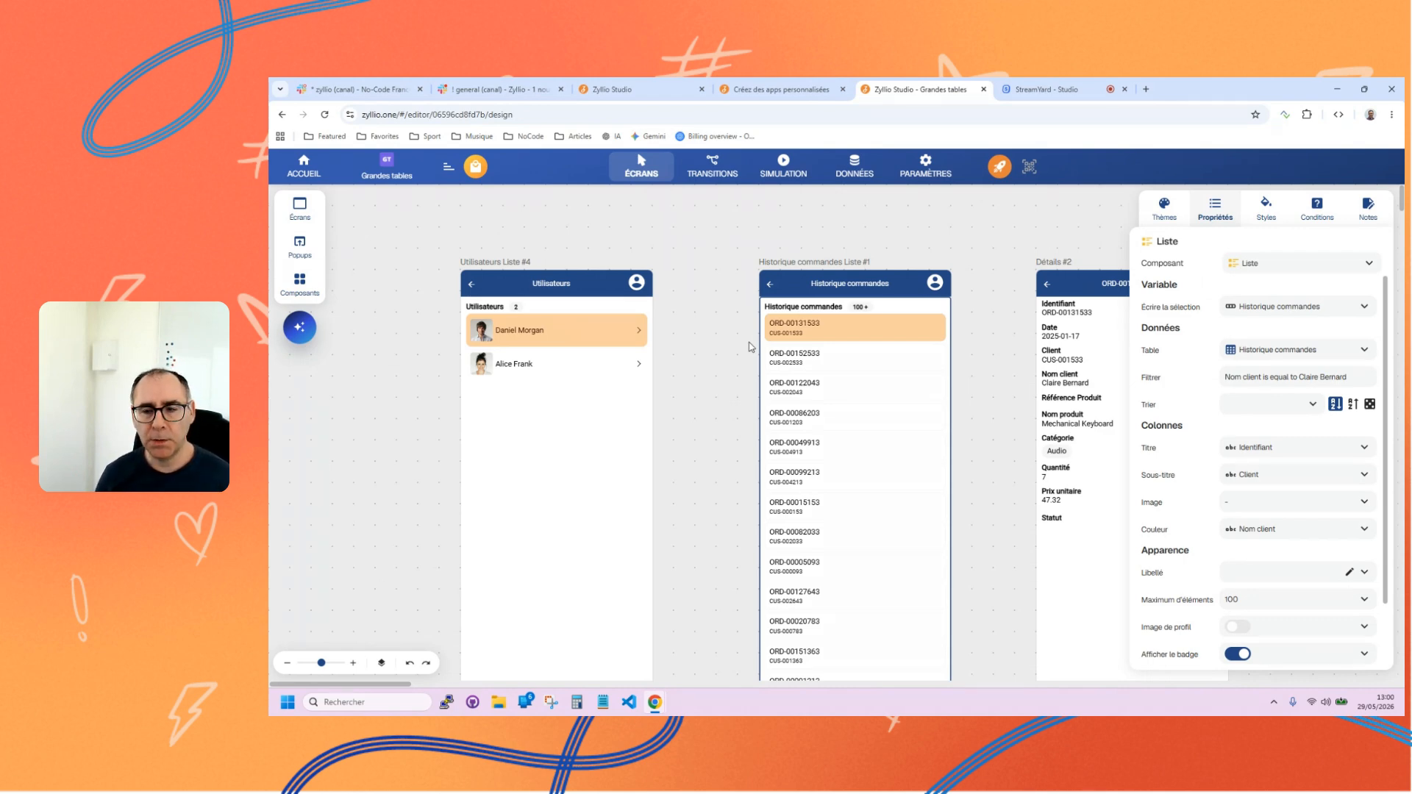
Add a fixed Texte avec libellé component below the list on the Utilisateurs screen.
{"action": "left_click", "coordinate": [491, 364]}
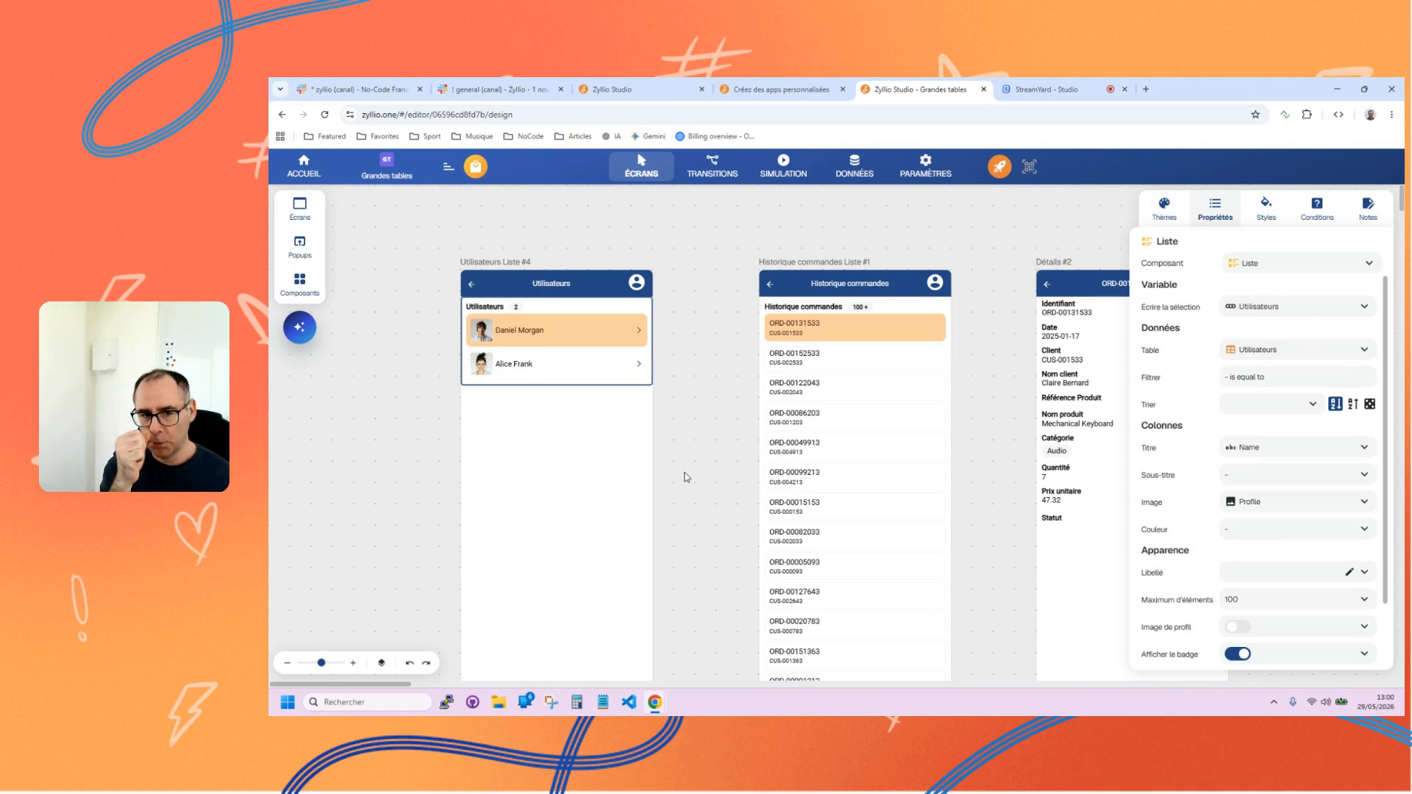
{"action": "left_click", "coordinate": [299, 283]}
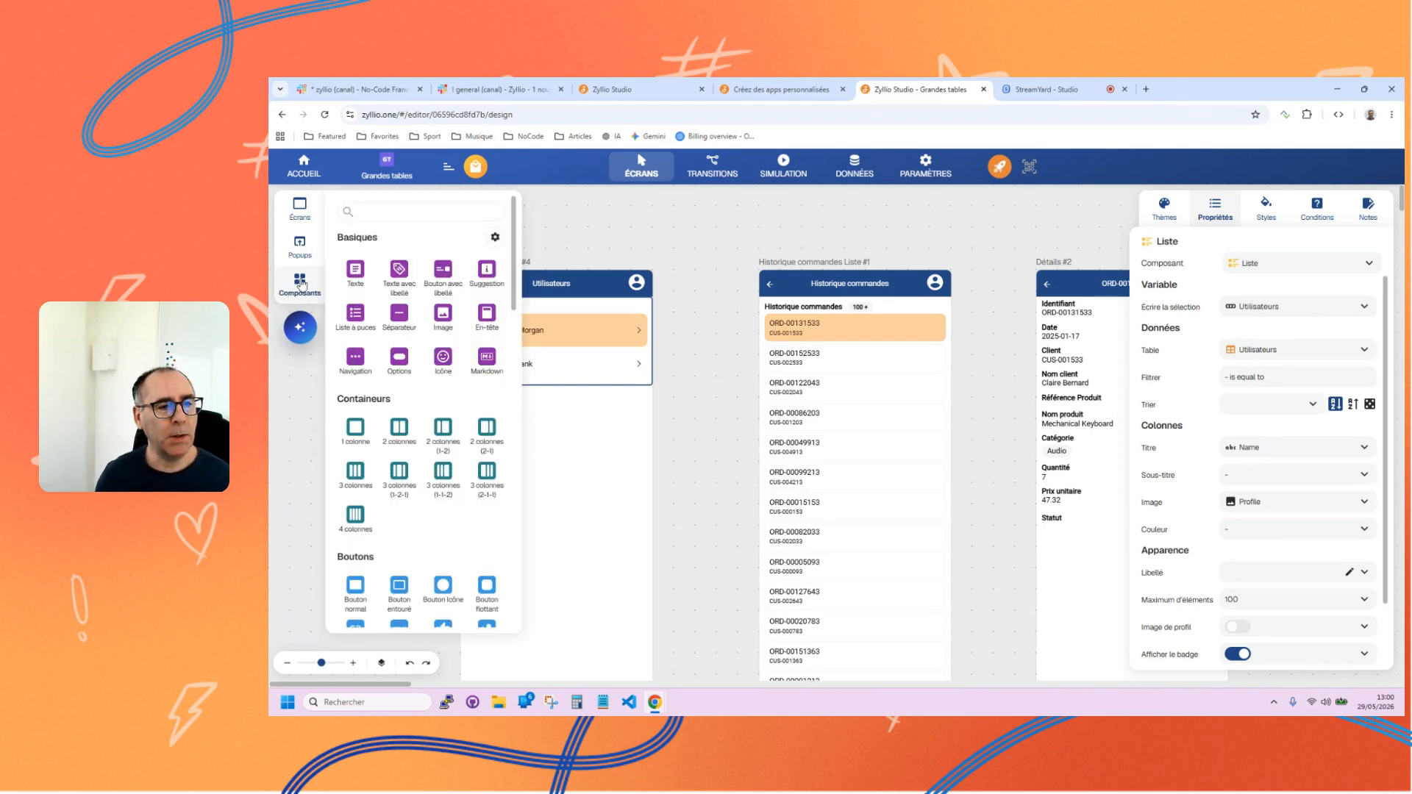
{"action": "left_click", "coordinate": [399, 276]}
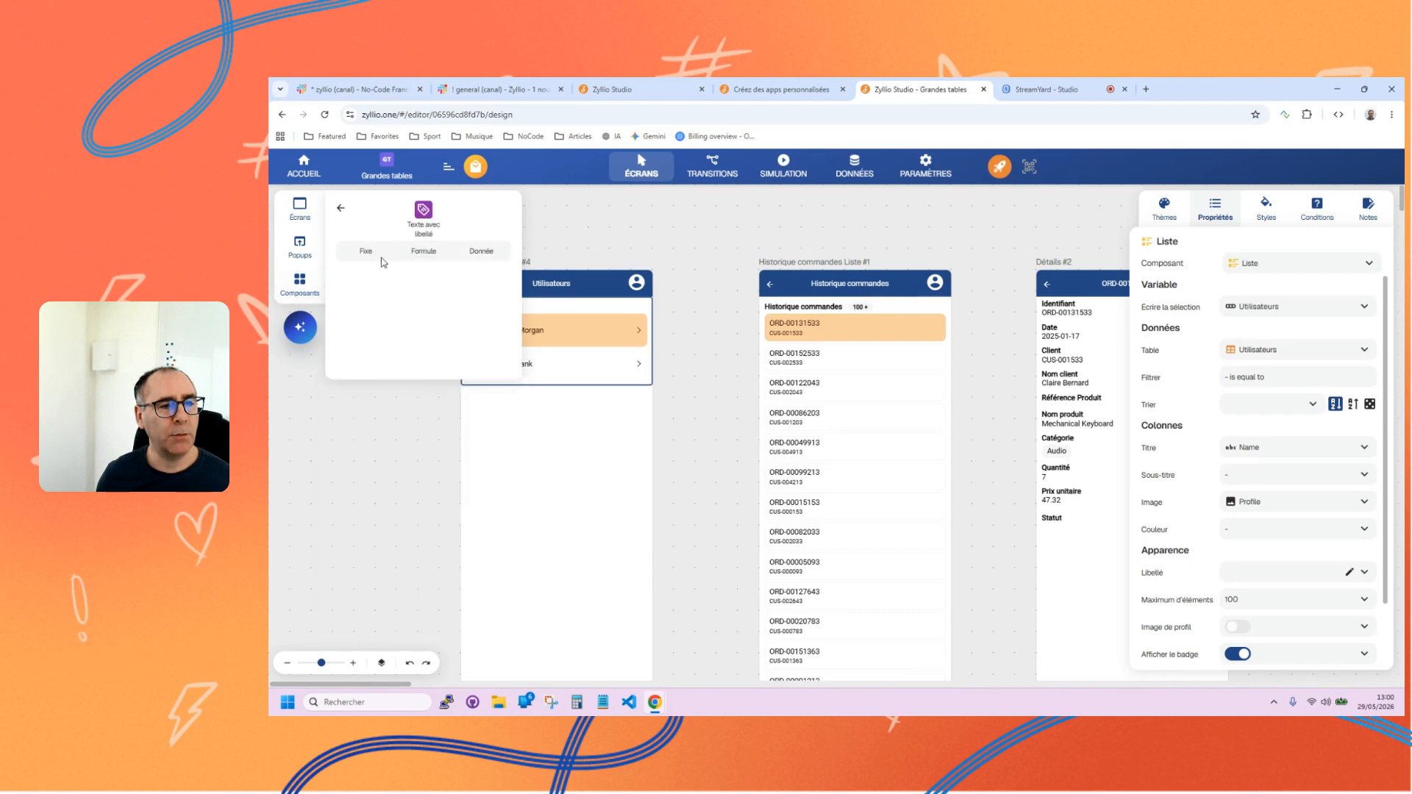
{"action": "left_click", "coordinate": [368, 255]}
{"action": "left_click_drag", "start_coordinate": [411, 284], "coordinate": [504, 430]}
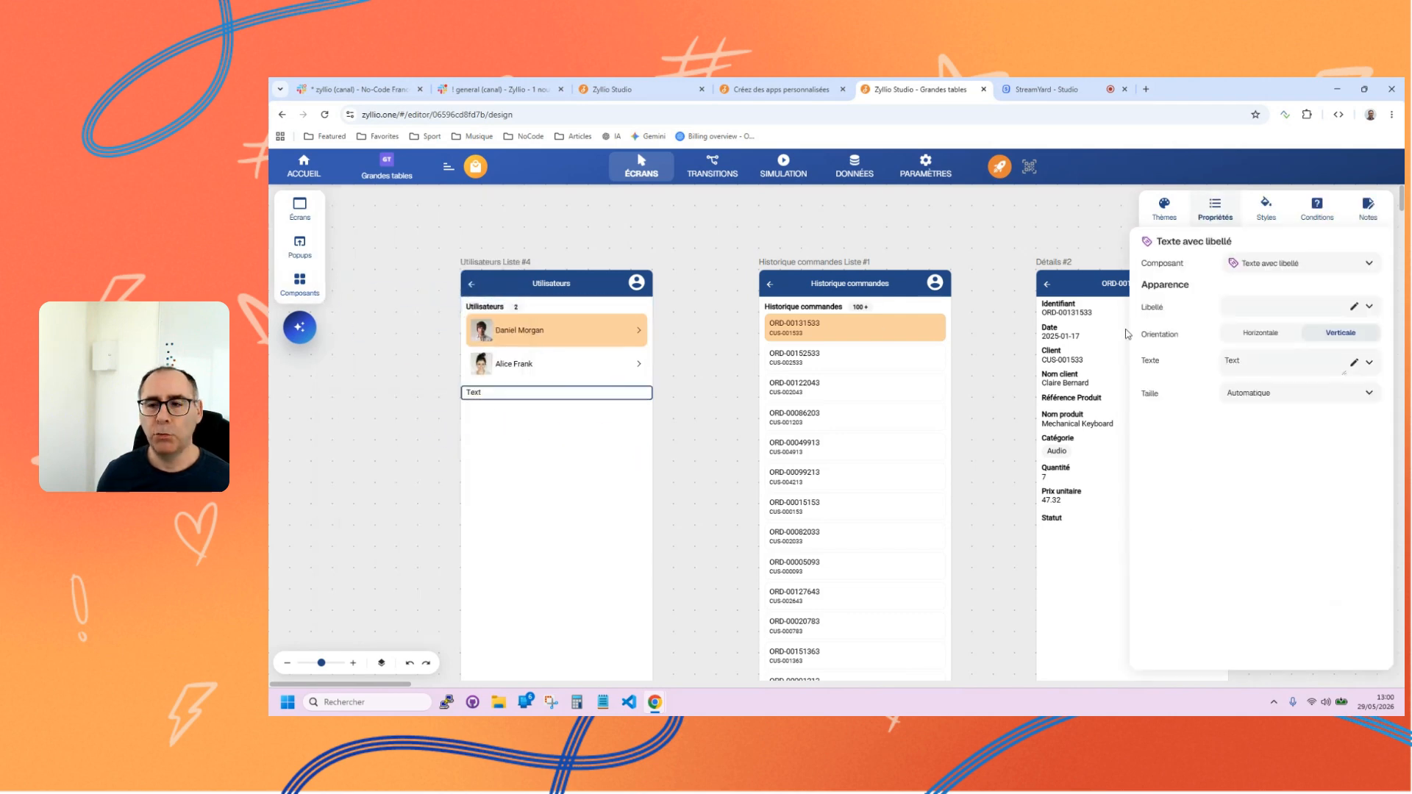
Switch the Texte property of the new Texte avec libellé component to a formula and clear its default text.
{"action": "left_click", "coordinate": [1369, 363]}
{"action": "left_click", "coordinate": [1299, 383]}
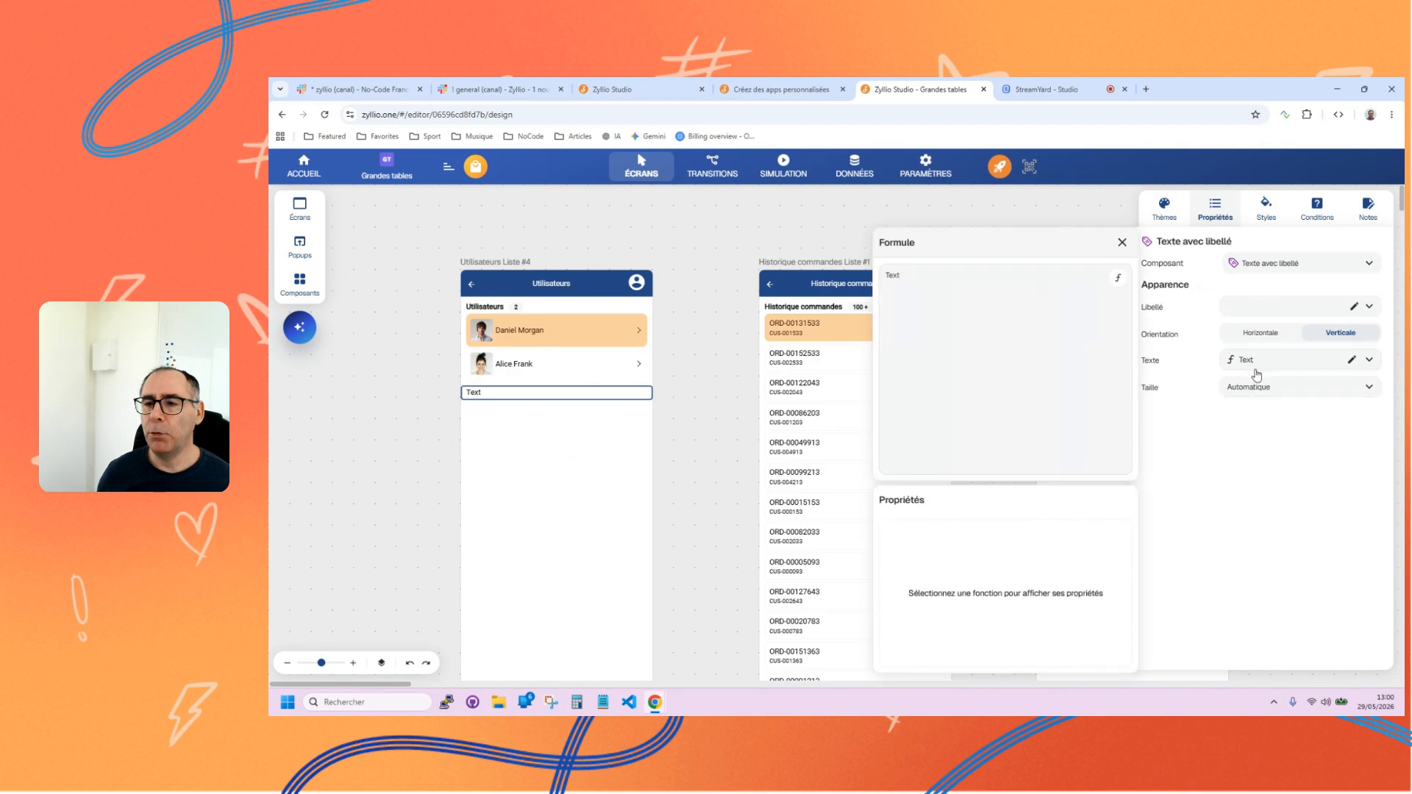
{"action": "left_click", "coordinate": [924, 280]}
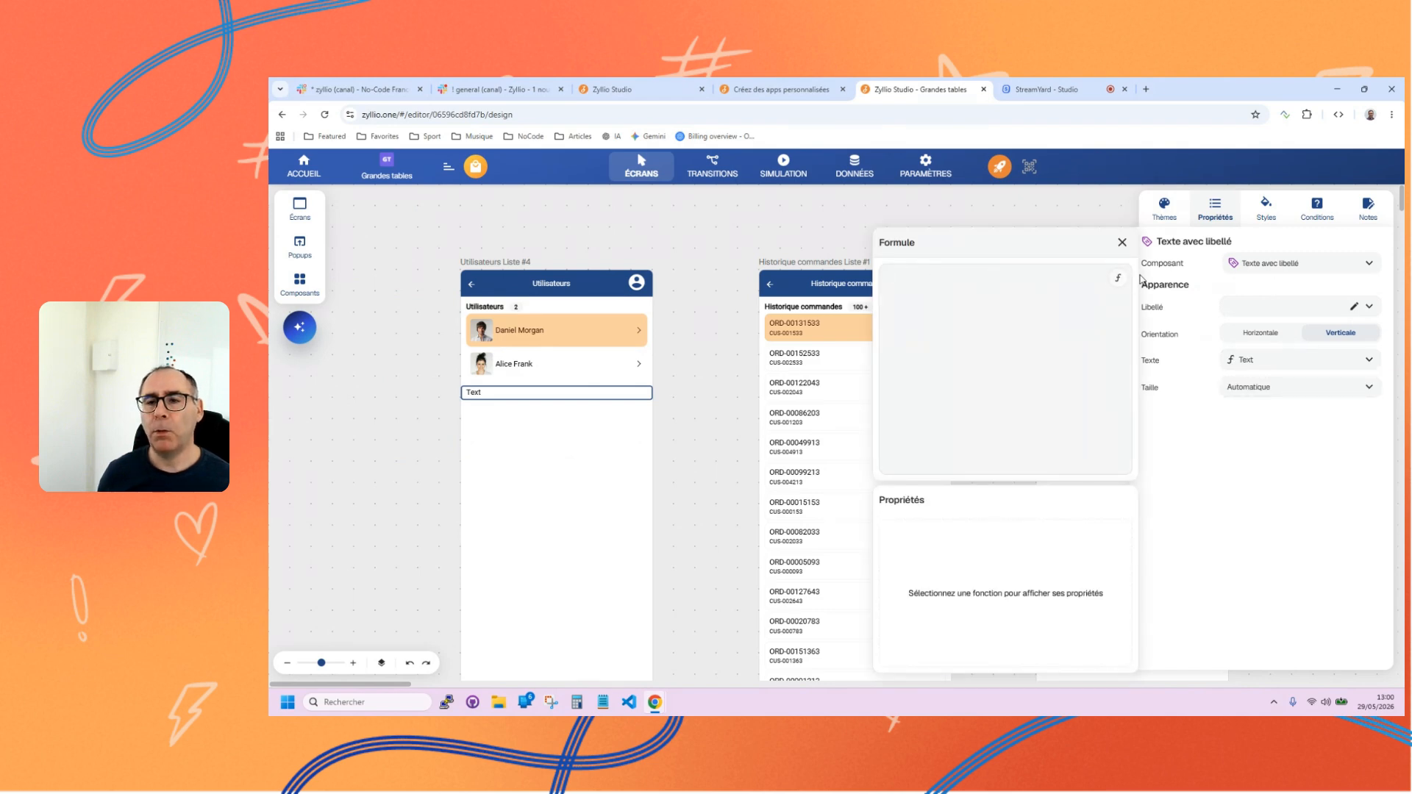
{"action": "left_click", "coordinate": [1118, 278]}
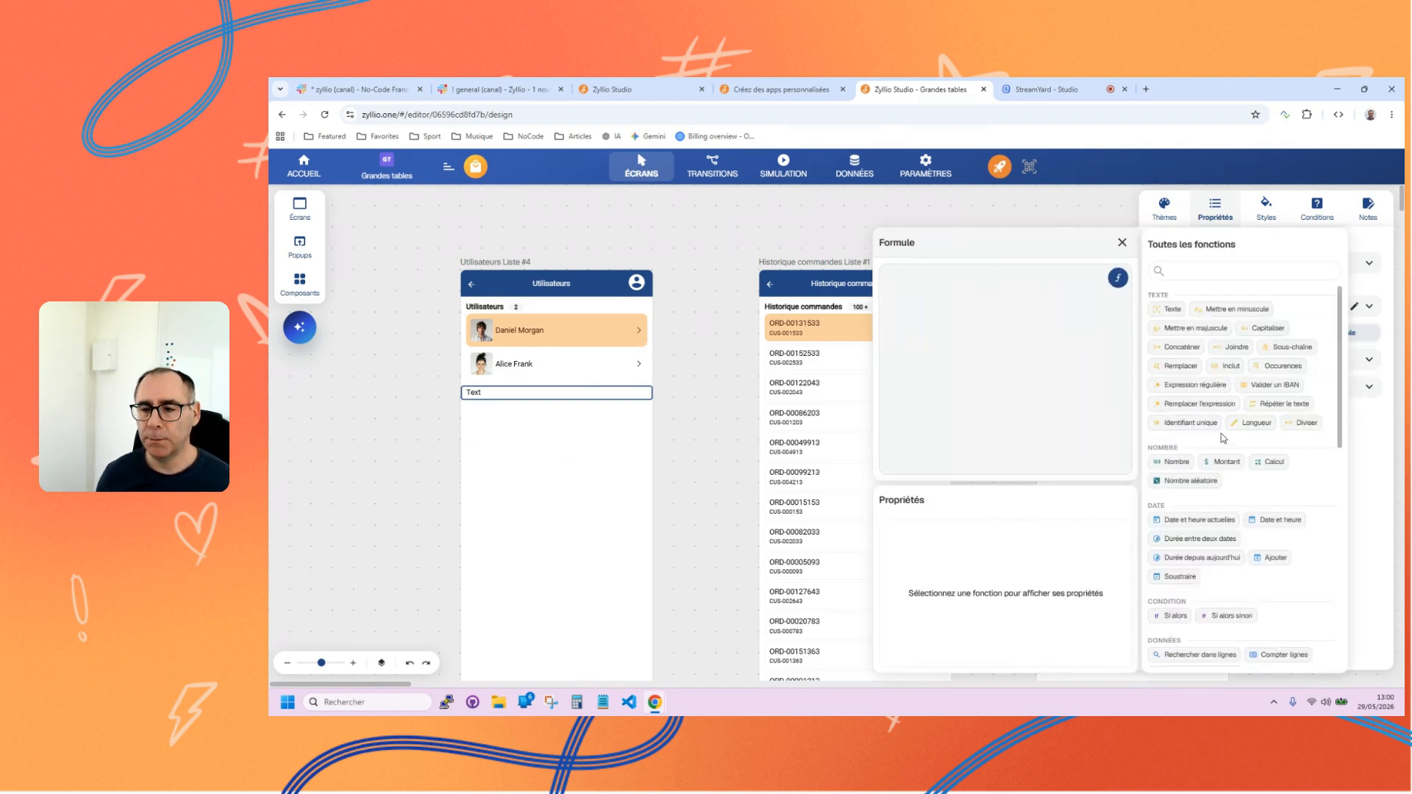
{"action": "scroll", "coordinate": [1221, 434], "scroll_direction": "down", "scroll_amount": 4}
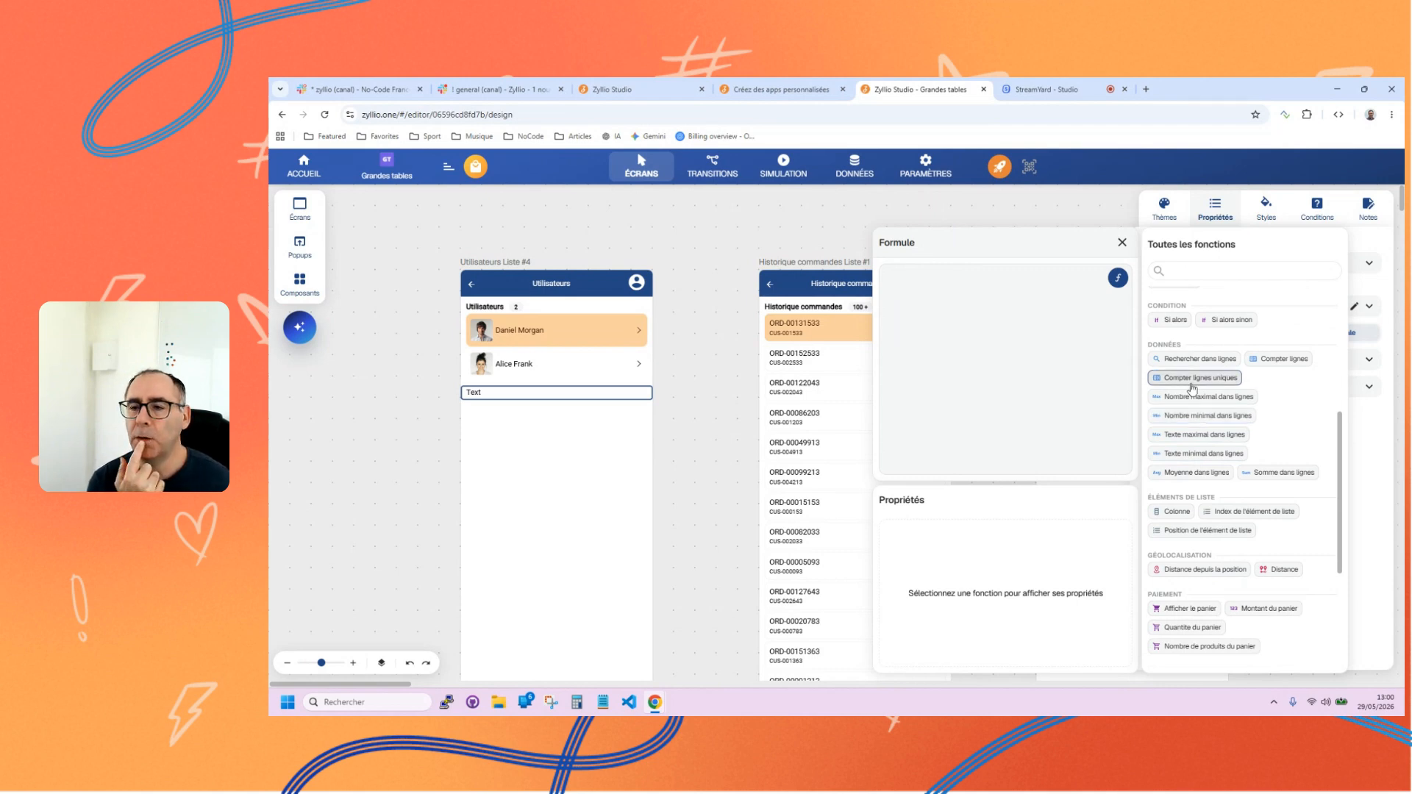
{"action": "left_click", "coordinate": [1206, 378]}
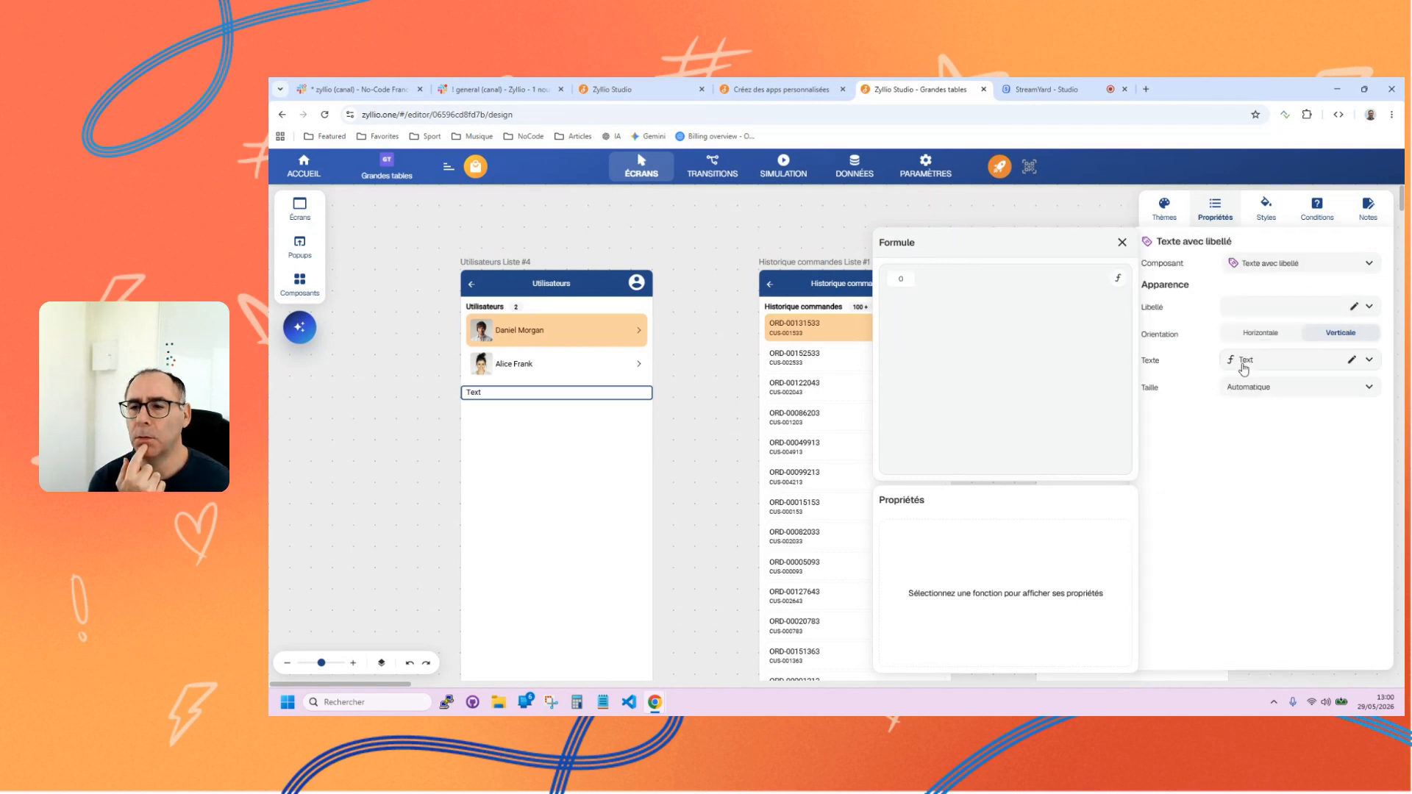
{"action": "left_click", "coordinate": [901, 279]}
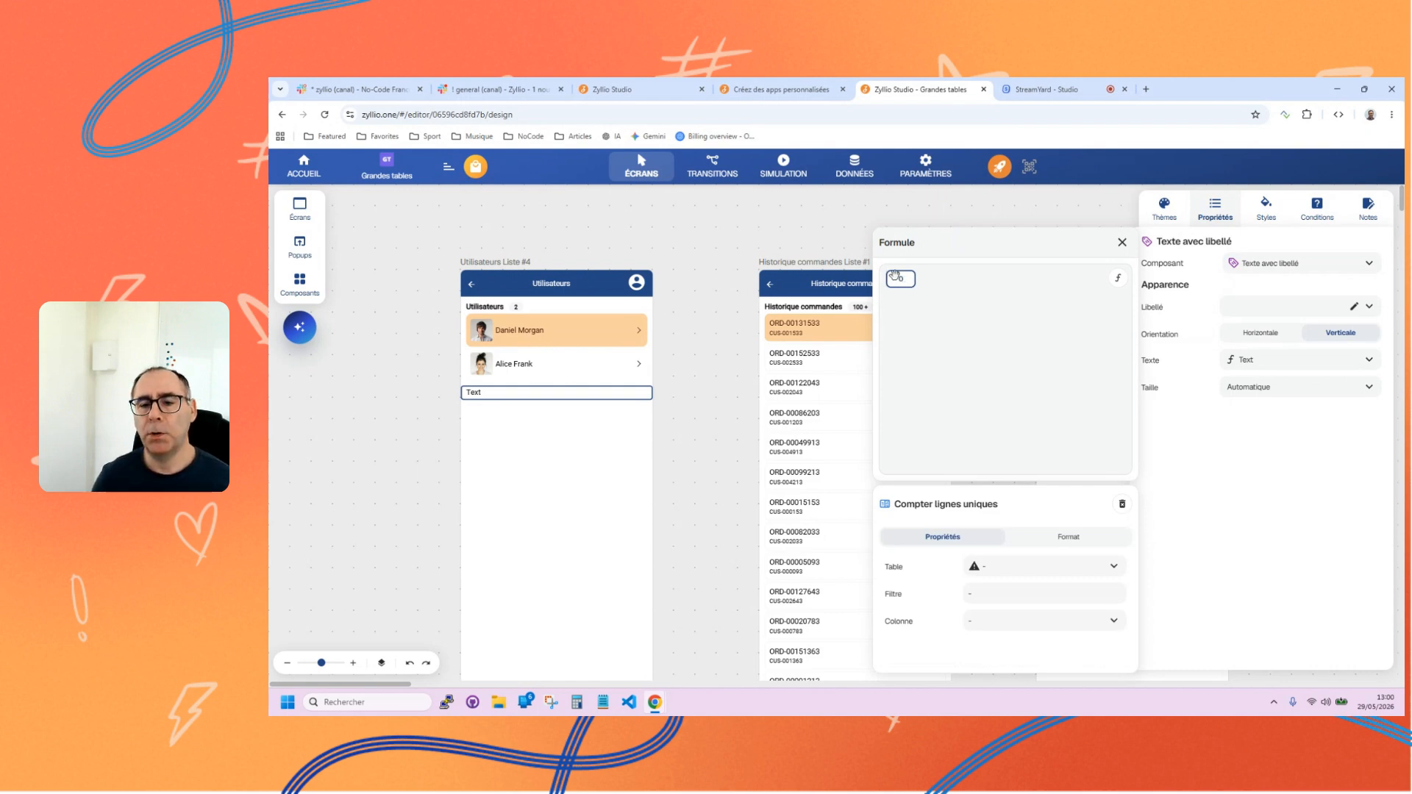
{"action": "left_click", "coordinate": [1122, 504]}
Add a Compter lignes function to the Texte formula, with Historique commandes as its table, and close the formula editor.
{"action": "left_click", "coordinate": [1116, 280]}
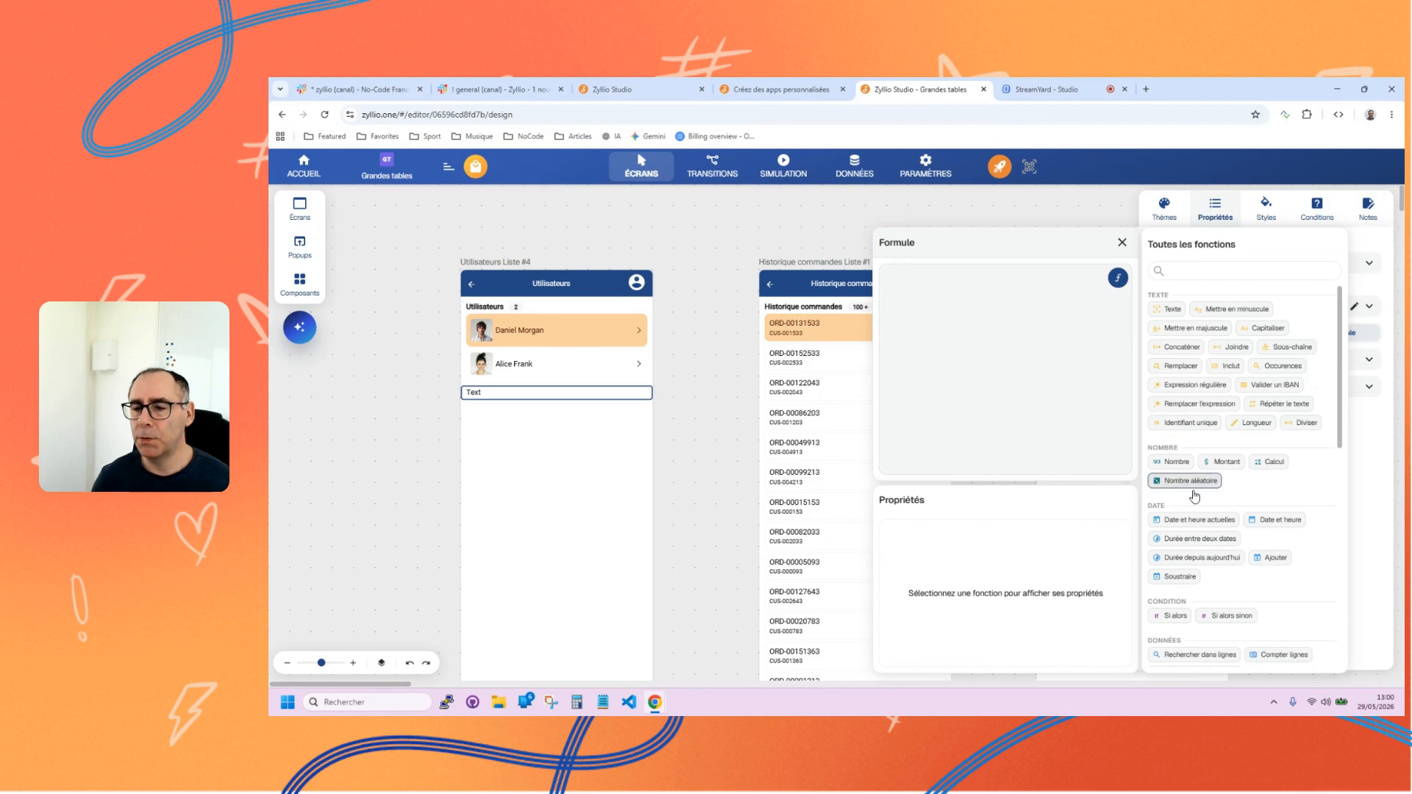
{"action": "scroll", "coordinate": [1241, 554], "scroll_direction": "down", "scroll_amount": 1}
{"action": "scroll", "coordinate": [1243, 515], "scroll_direction": "up", "scroll_amount": 3}
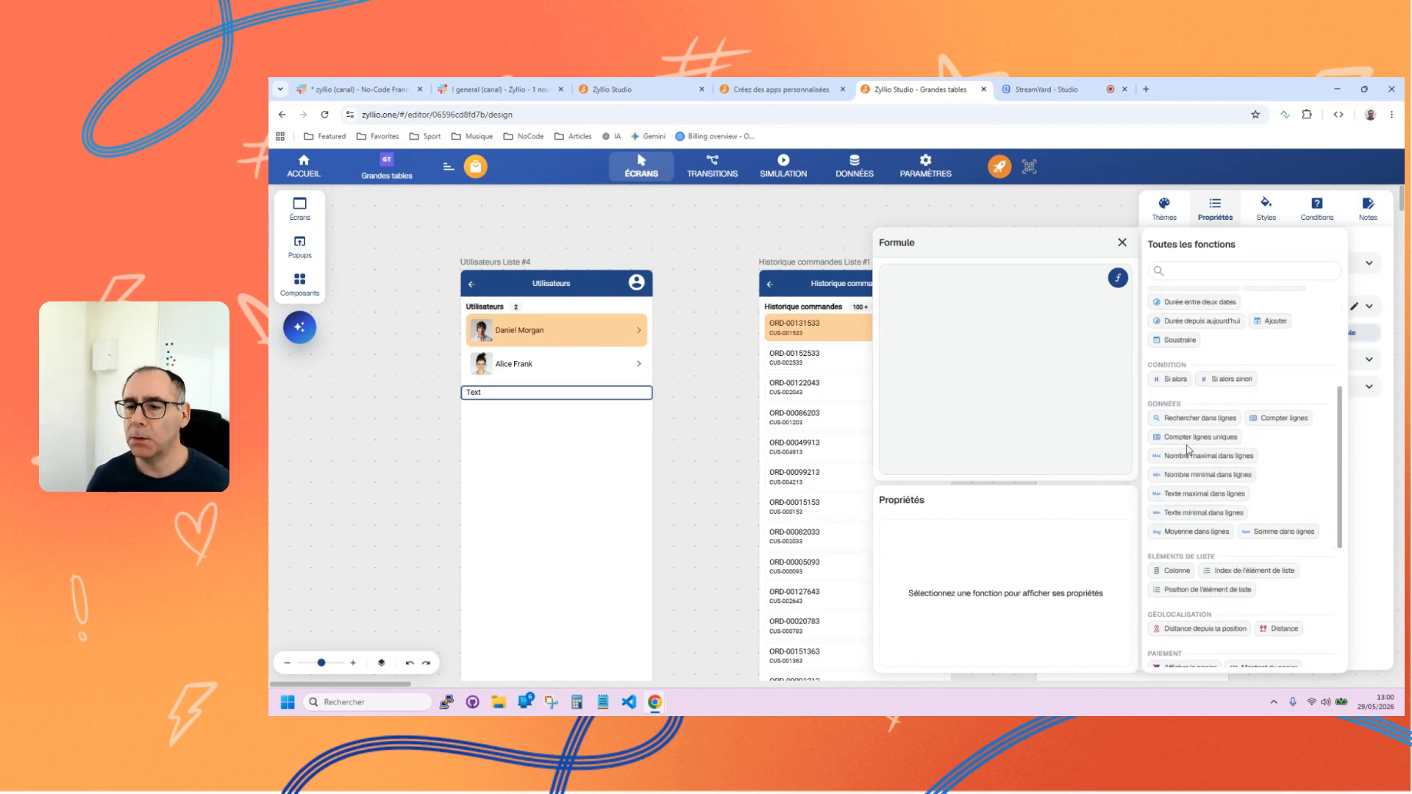
{"action": "left_click", "coordinate": [1287, 423]}
{"action": "left_click", "coordinate": [918, 276]}
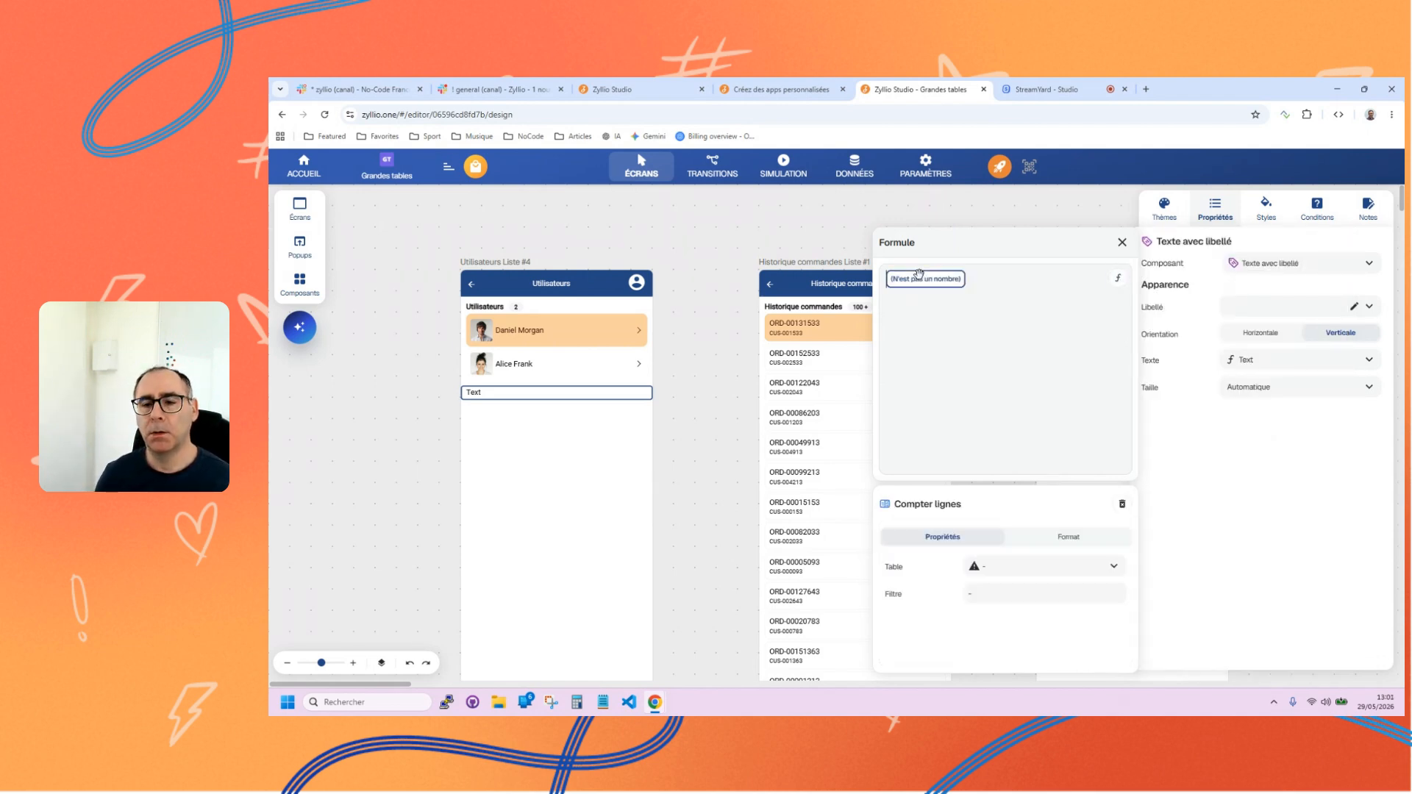
{"action": "left_click", "coordinate": [1030, 567]}
{"action": "left_click", "coordinate": [1009, 516]}
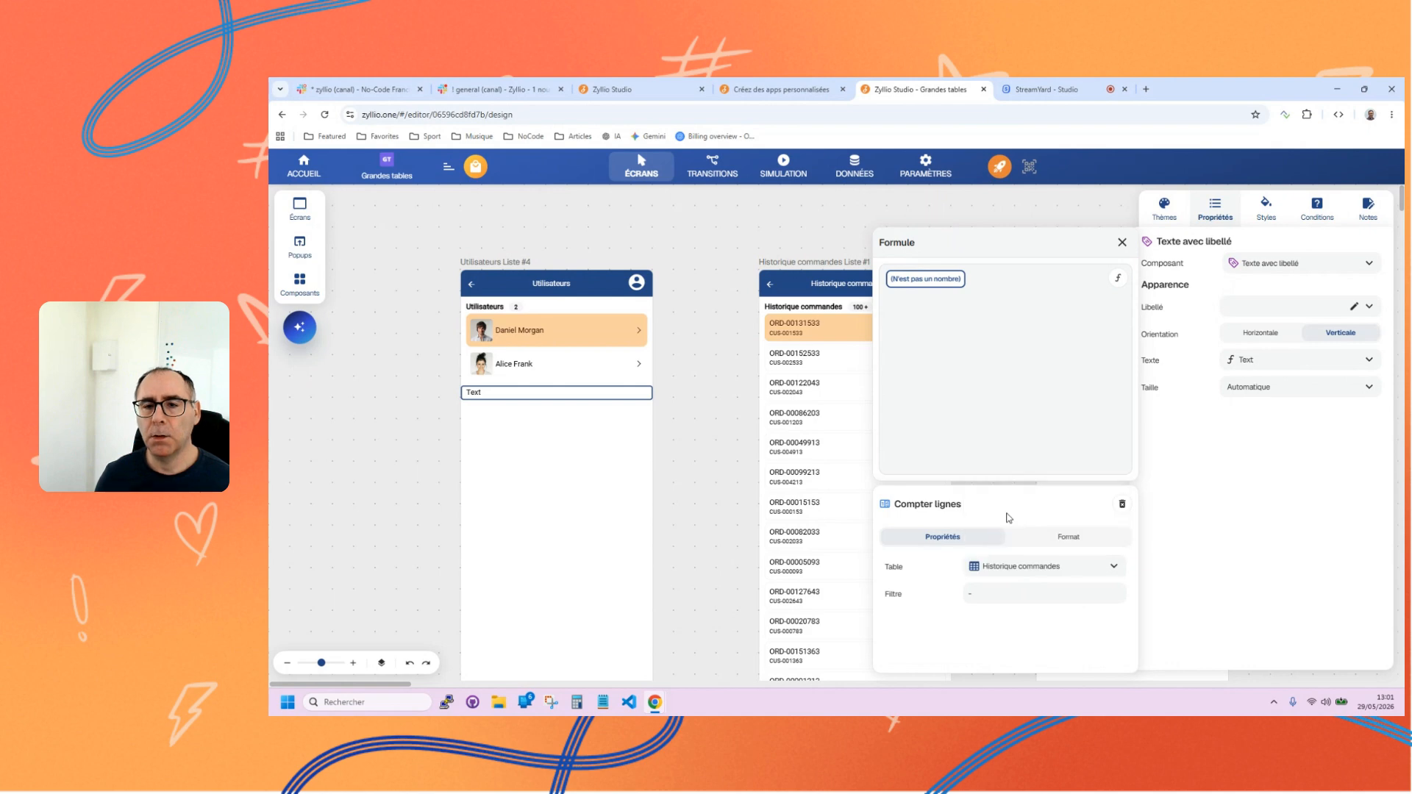
{"action": "left_click", "coordinate": [1122, 243]}
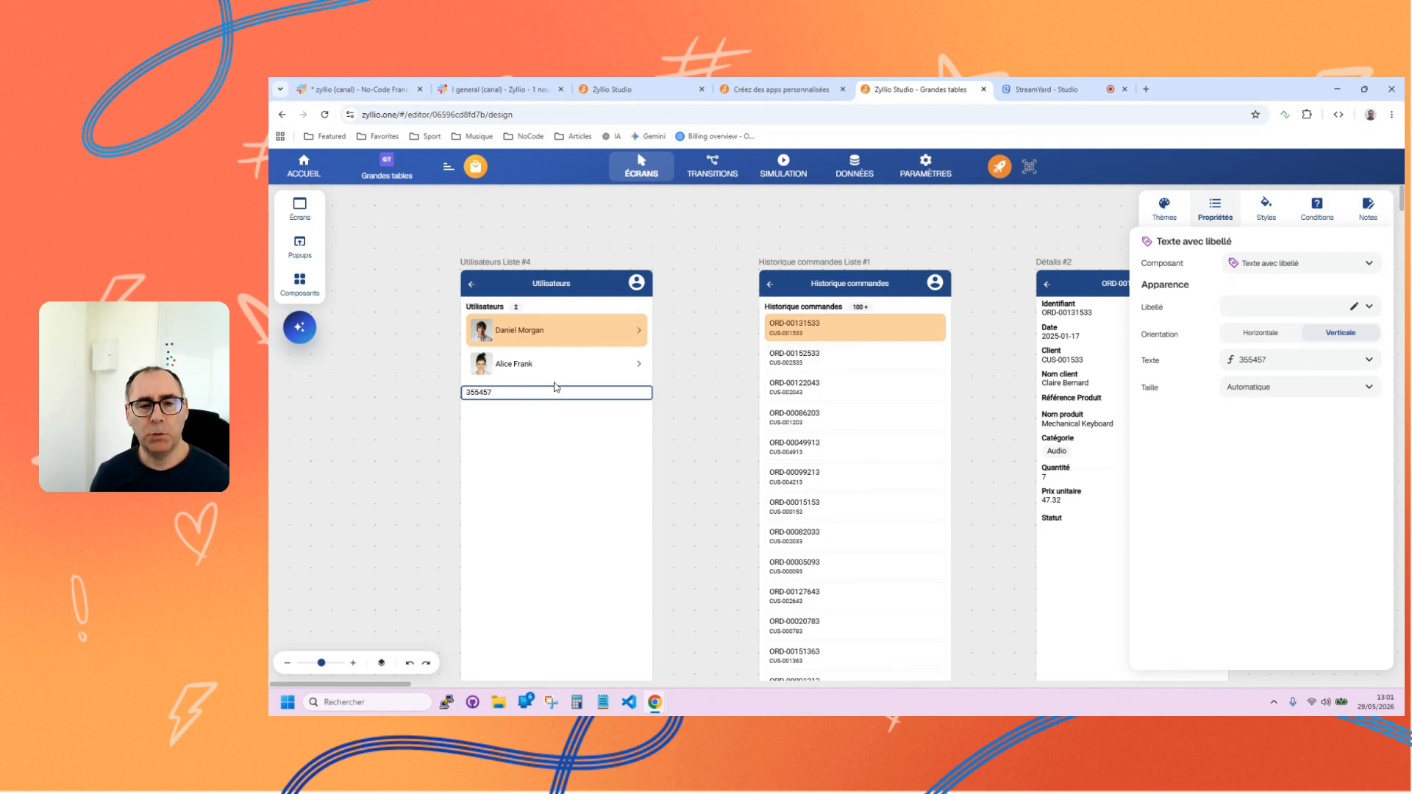
Review the Compter lignes settings in the component's formula and the other available data functions, and deselect the component.
{"action": "left_click", "coordinate": [1272, 366]}
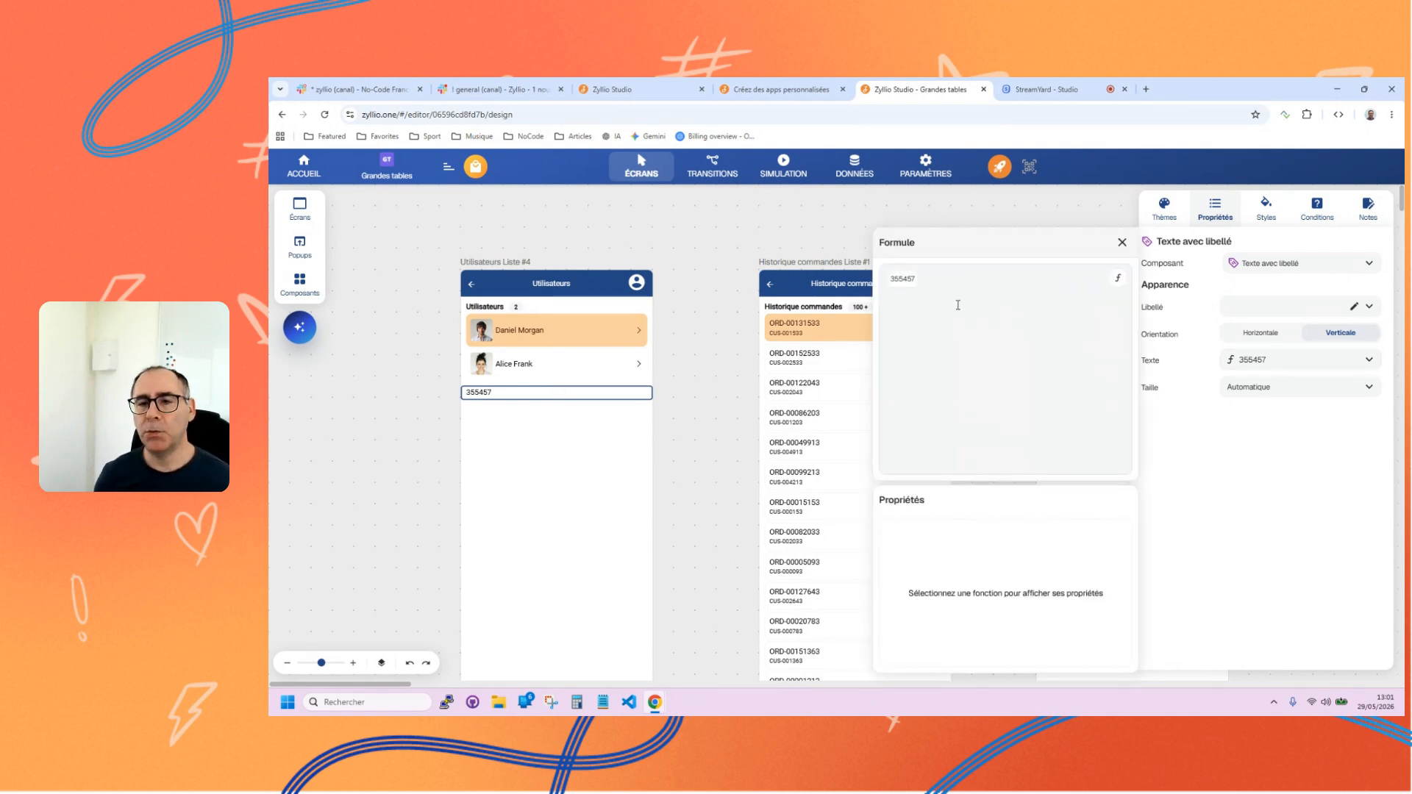
{"action": "left_click", "coordinate": [909, 277]}
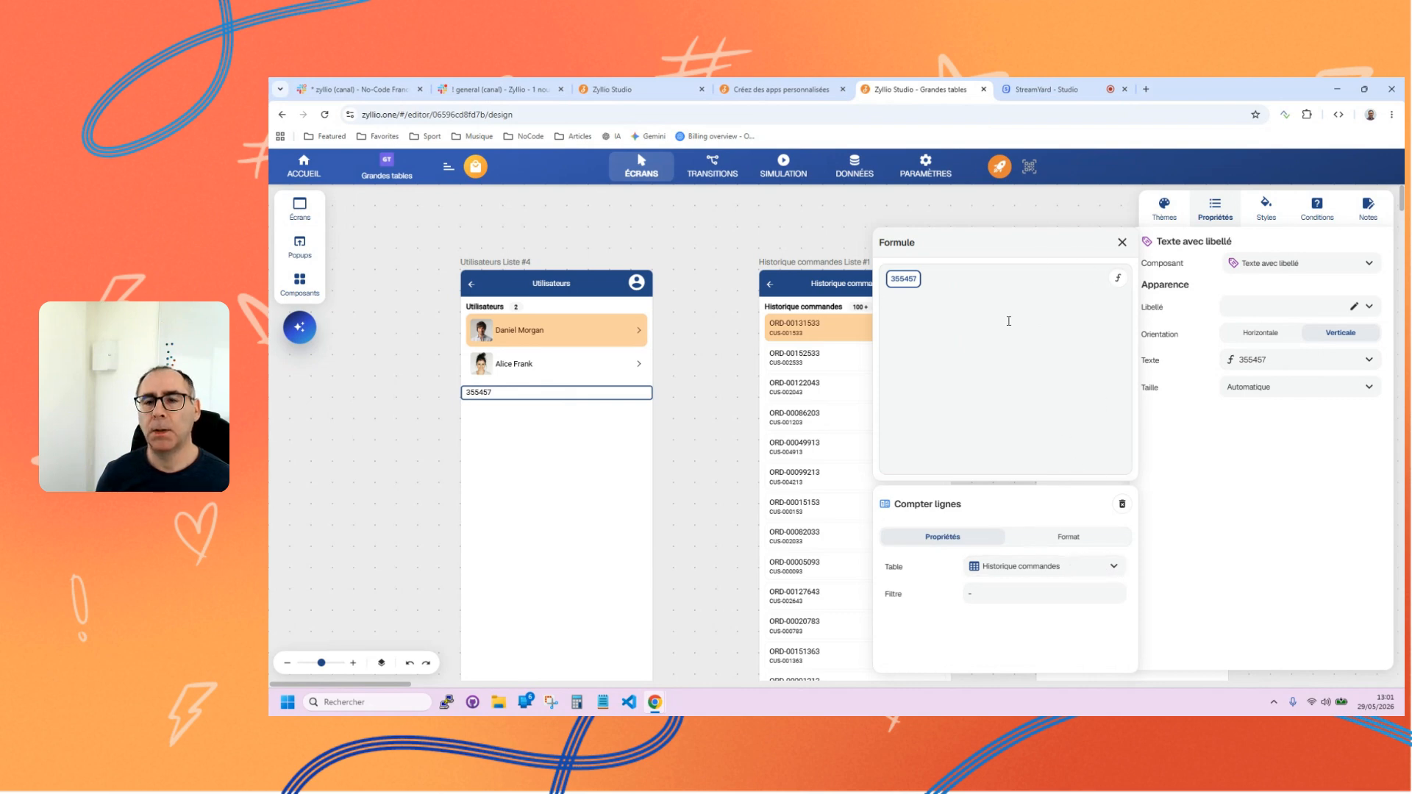
{"action": "left_click", "coordinate": [1118, 278]}
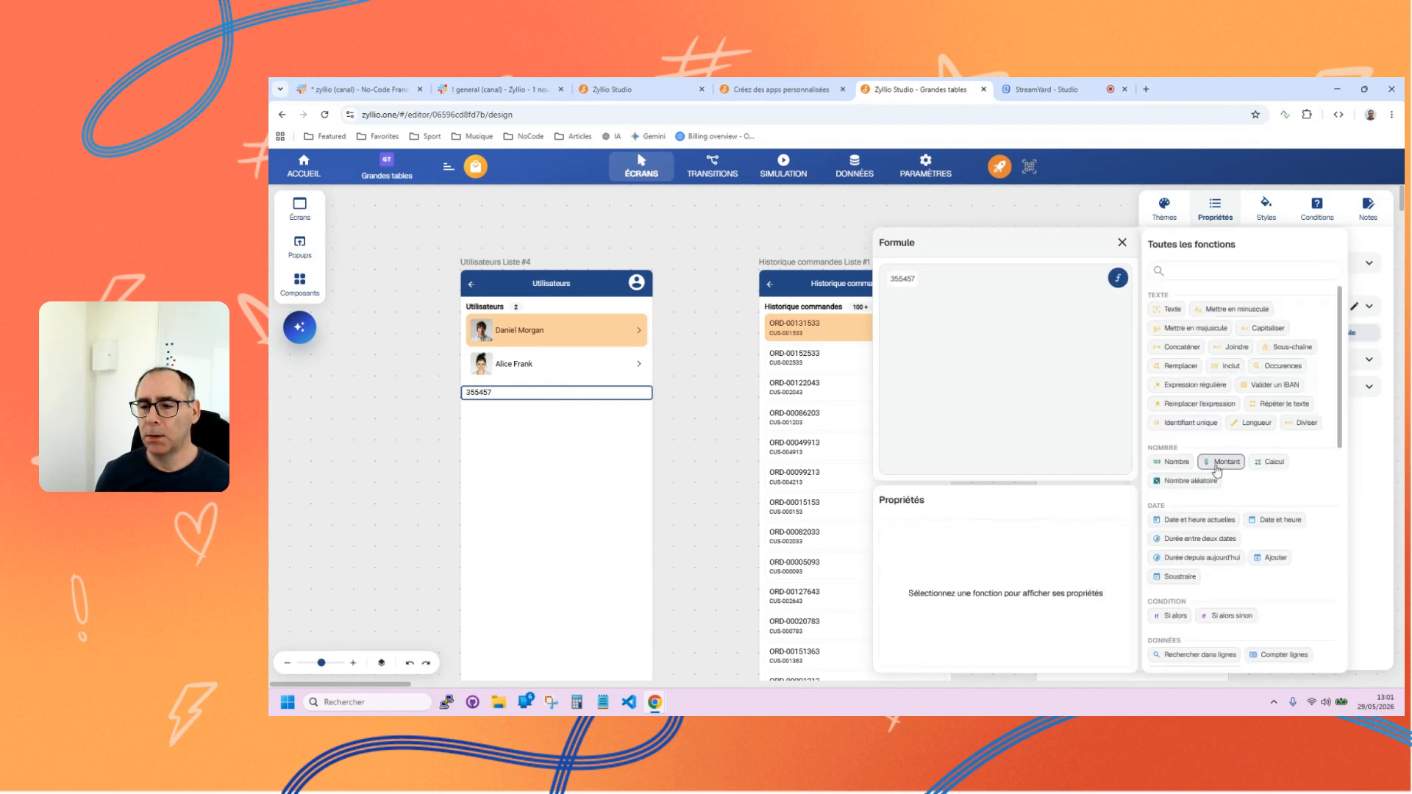
{"action": "scroll", "coordinate": [1227, 473], "scroll_direction": "down", "scroll_amount": 3}
{"action": "scroll", "coordinate": [1226, 473], "scroll_direction": "down", "scroll_amount": 1}
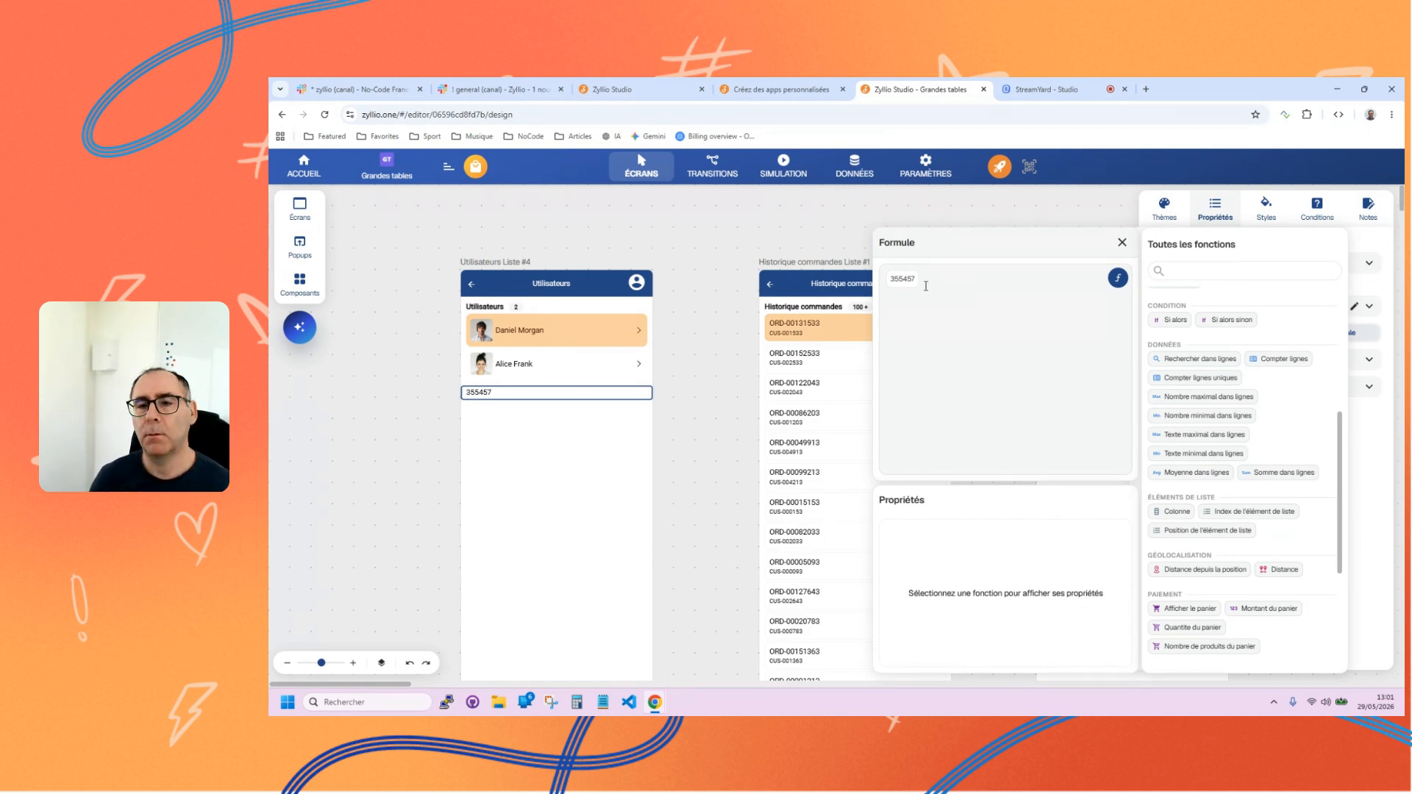
{"action": "left_click", "coordinate": [1122, 243]}
{"action": "left_click", "coordinate": [698, 259]}
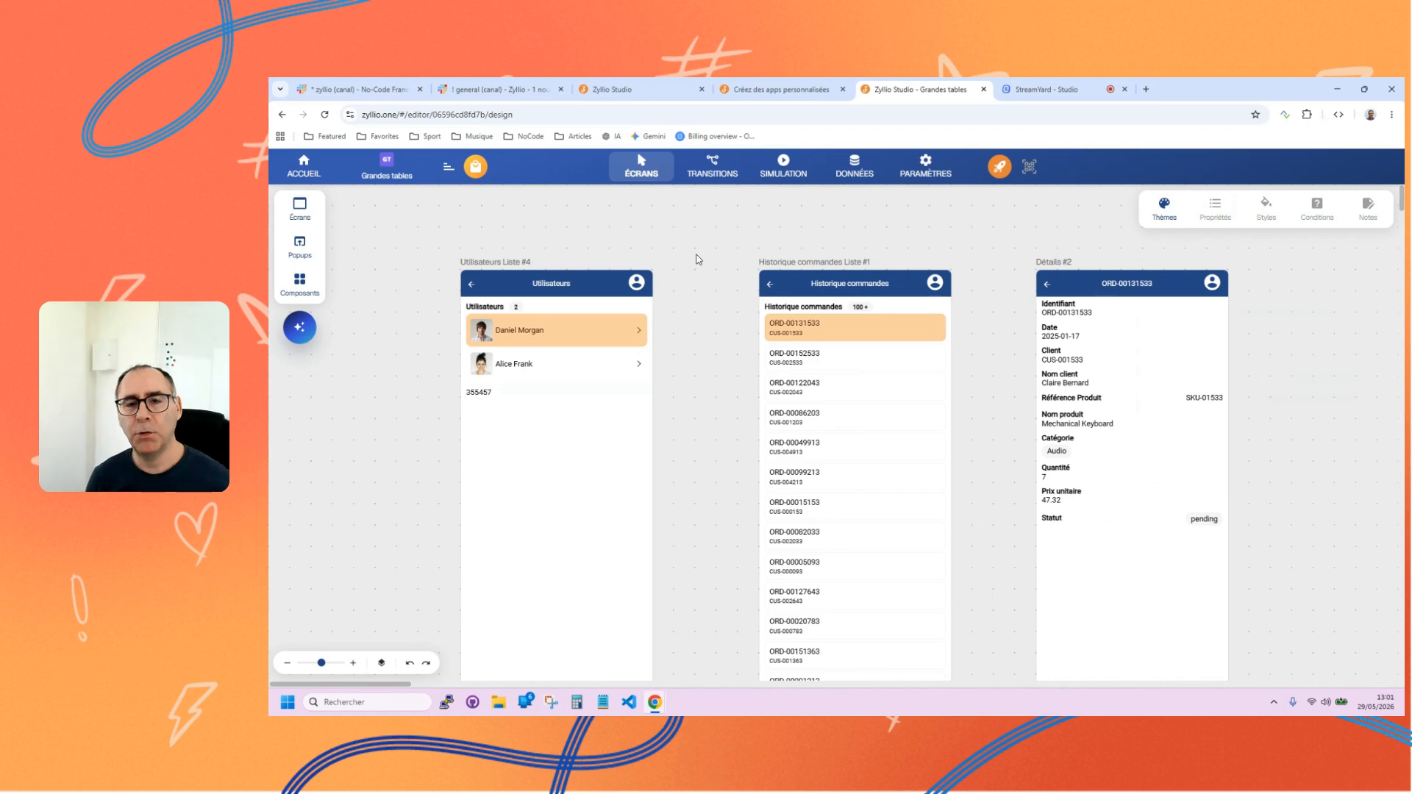
Review the order list's properties, compare the Historique commandes and Utilisateurs tables in the data view, and return to the screens.
{"action": "left_click", "coordinate": [809, 336]}
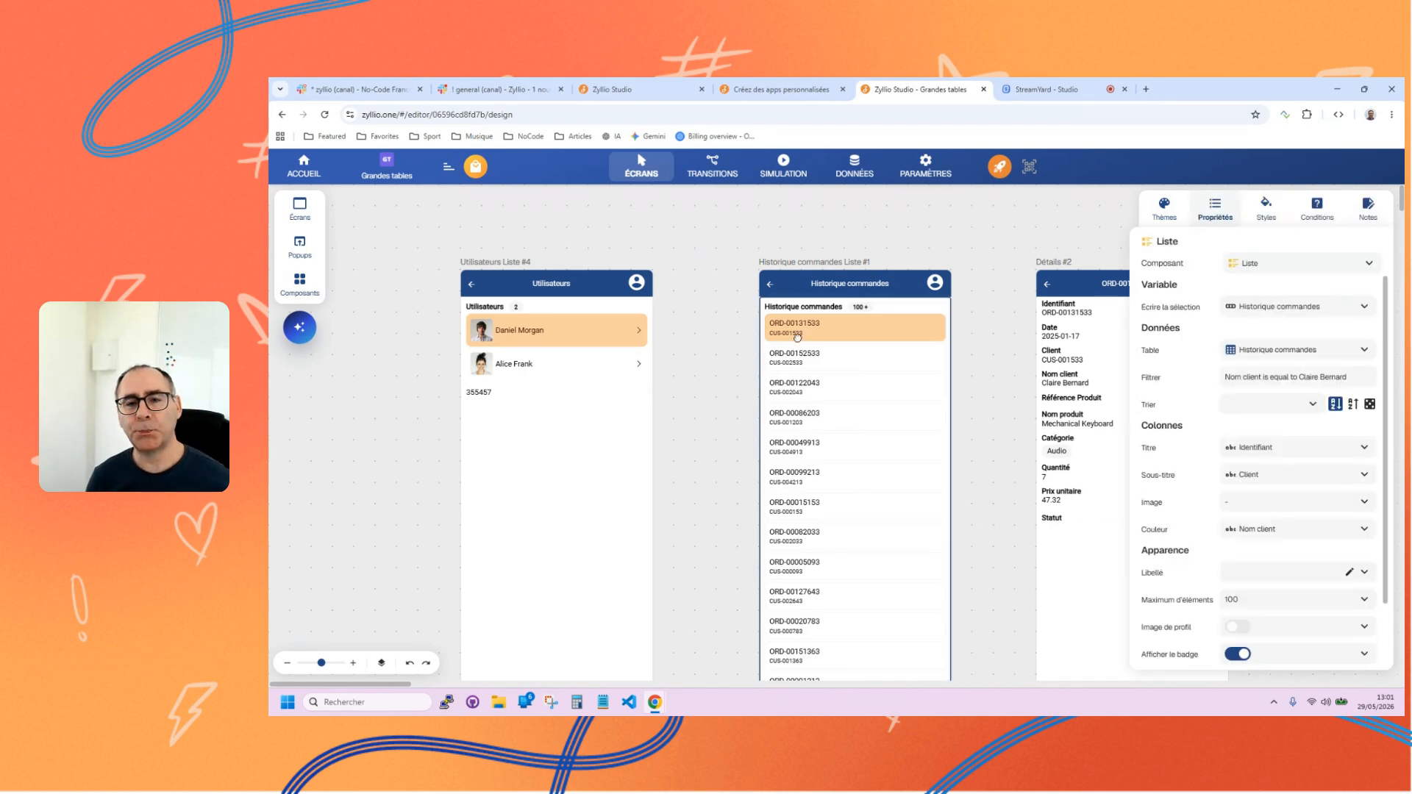
{"action": "left_click", "coordinate": [787, 265]}
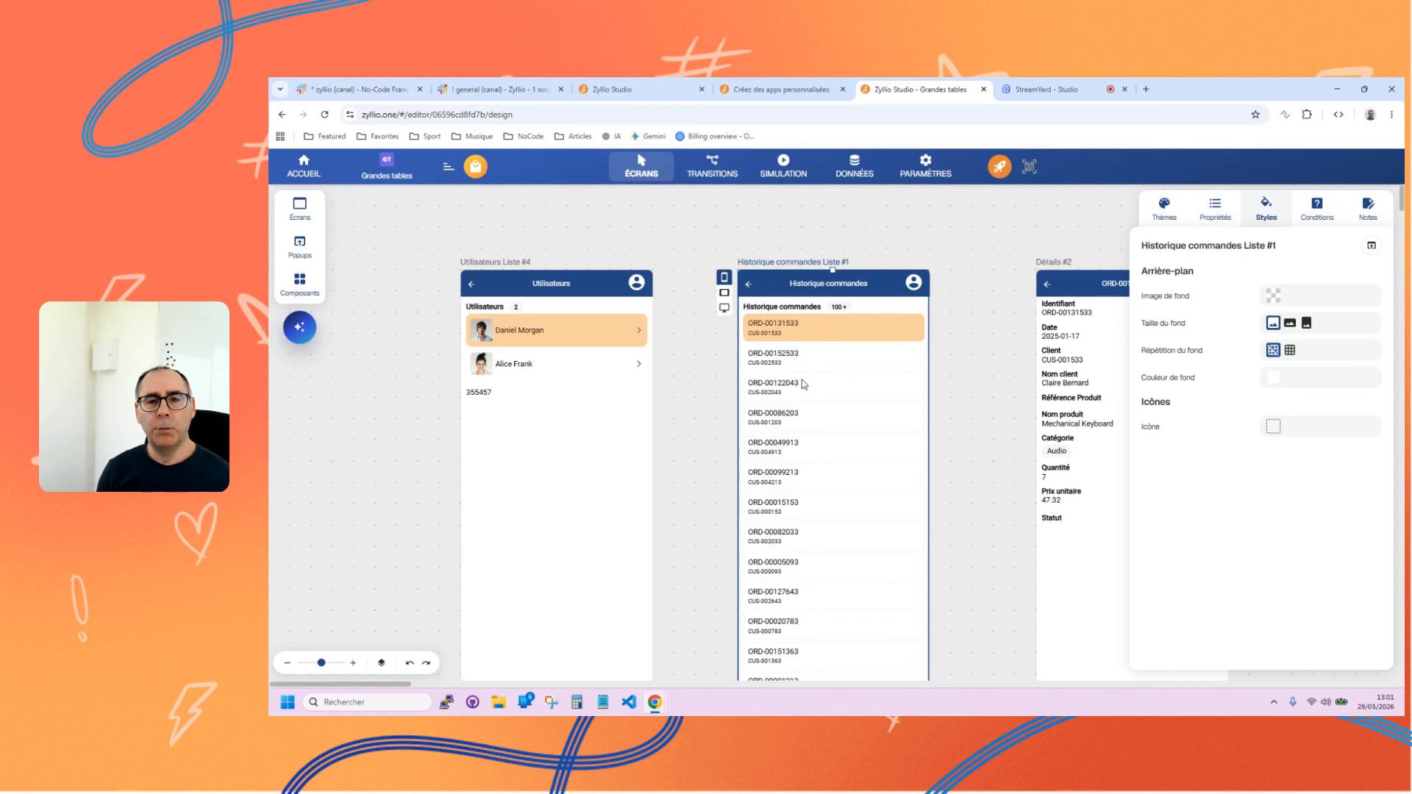
{"action": "left_click", "coordinate": [859, 172]}
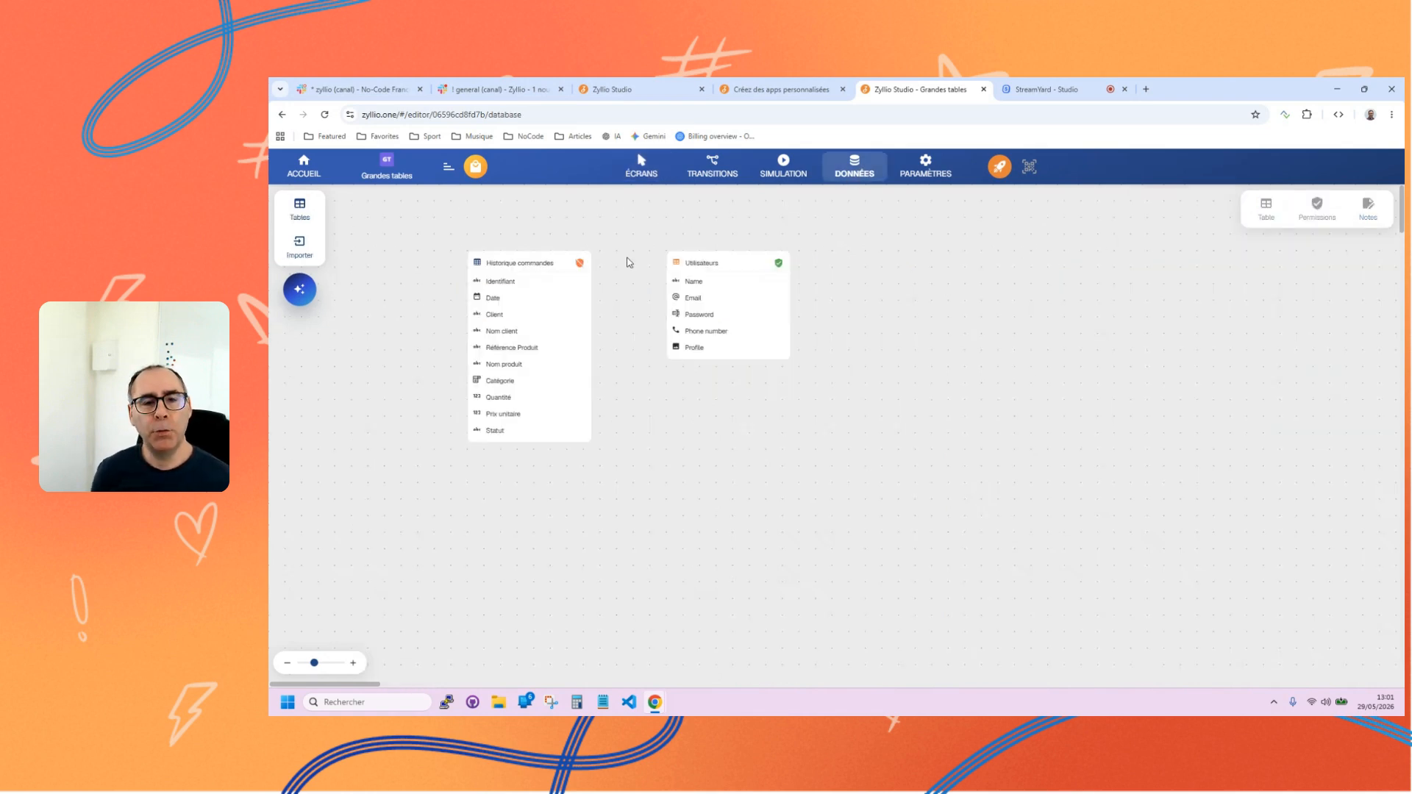
{"action": "left_click", "coordinate": [476, 265]}
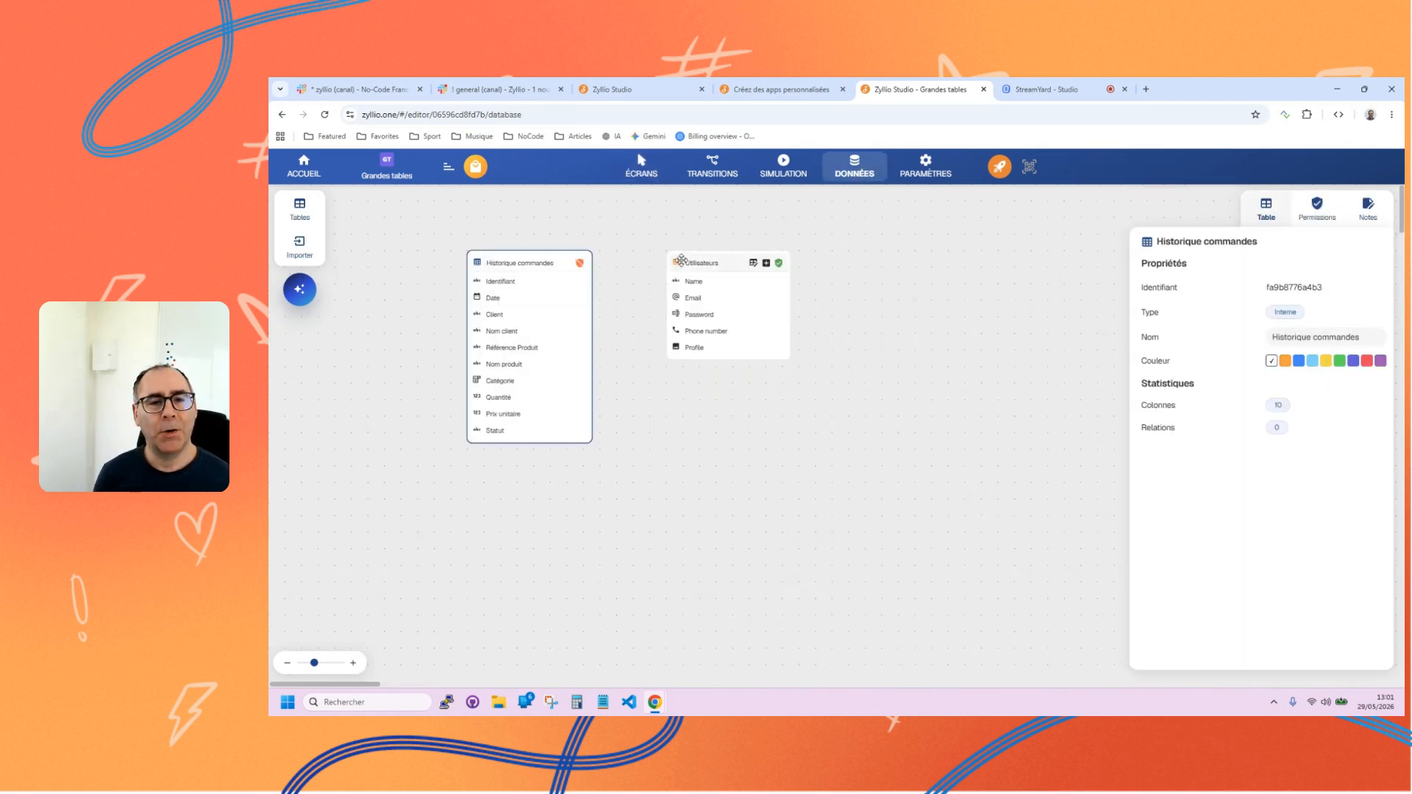
{"action": "left_click", "coordinate": [682, 265]}
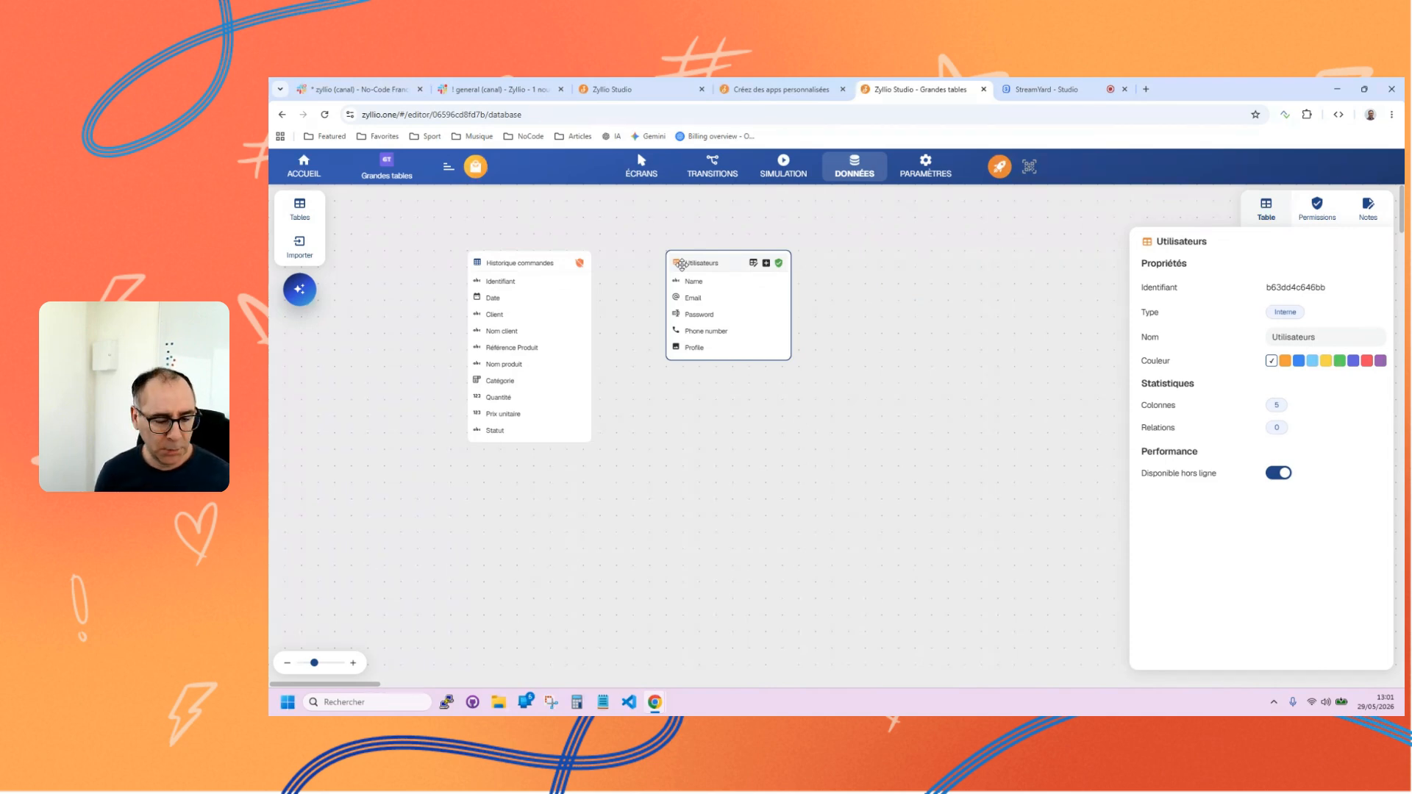
{"action": "left_click", "coordinate": [480, 264]}
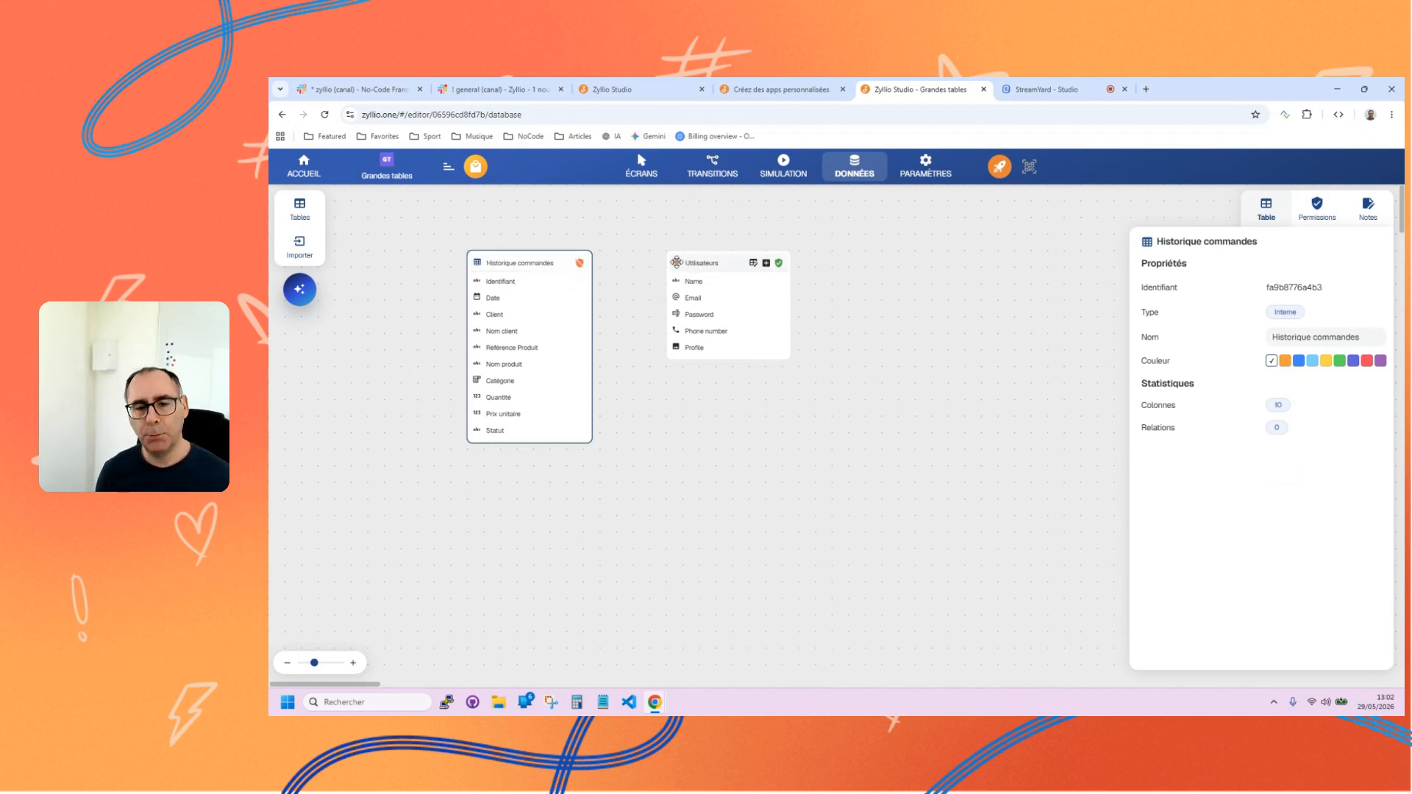
{"action": "left_click", "coordinate": [637, 163]}
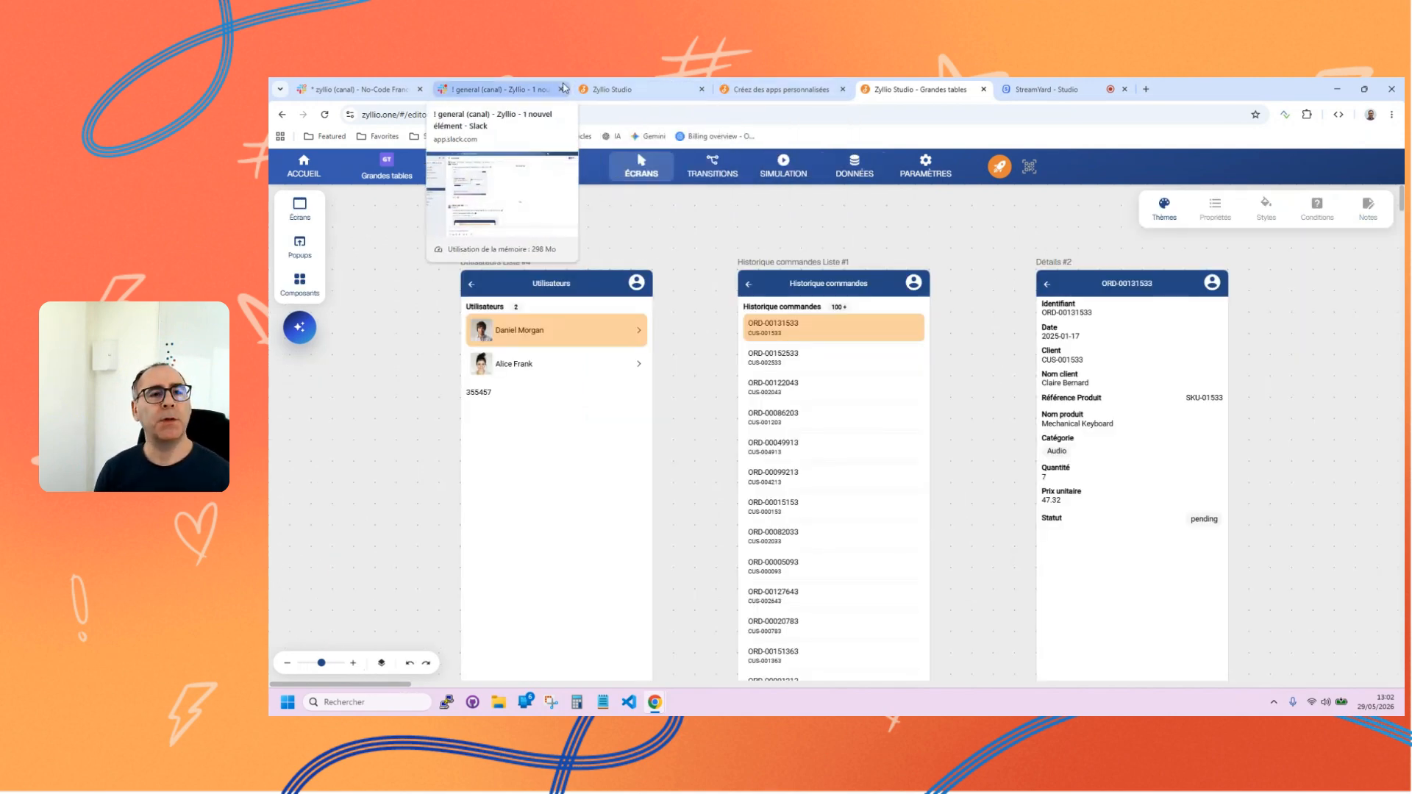
Switch to Zyllio's Slack workspace and read through the latest announcements in the general channel.
{"action": "left_click", "coordinate": [531, 86]}
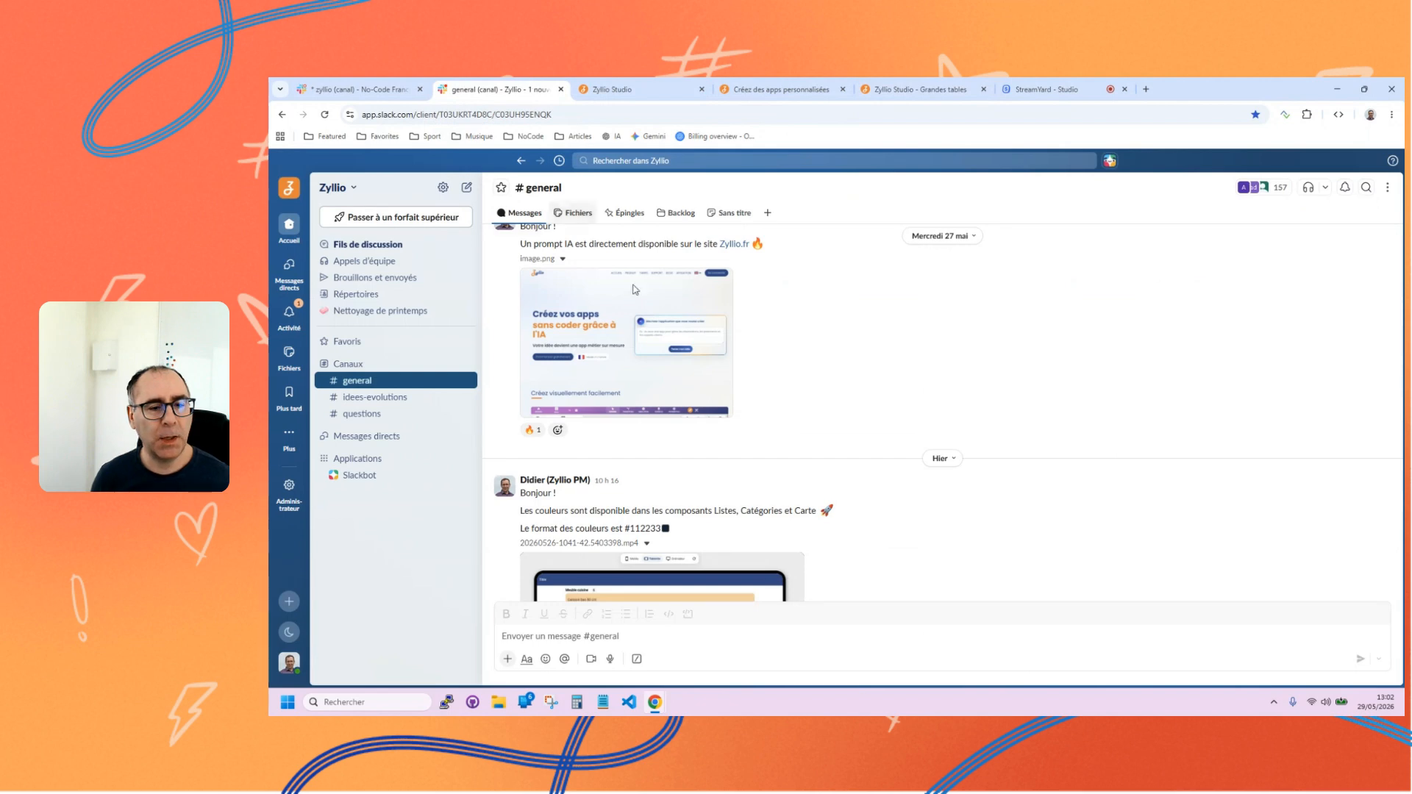
{"action": "scroll", "coordinate": [787, 397], "scroll_direction": "down", "scroll_amount": 10}
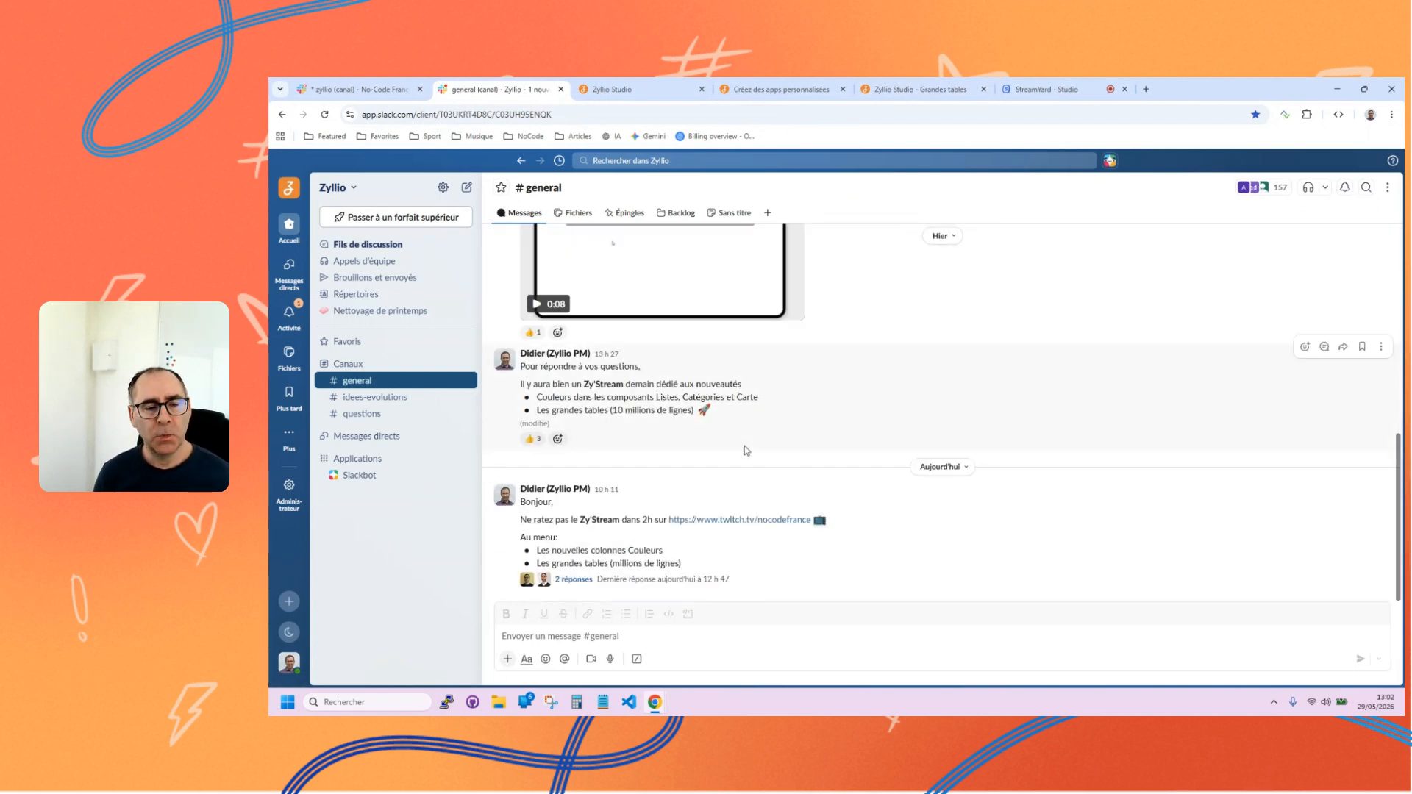
{"action": "scroll", "coordinate": [866, 466], "scroll_direction": "up", "scroll_amount": 5}
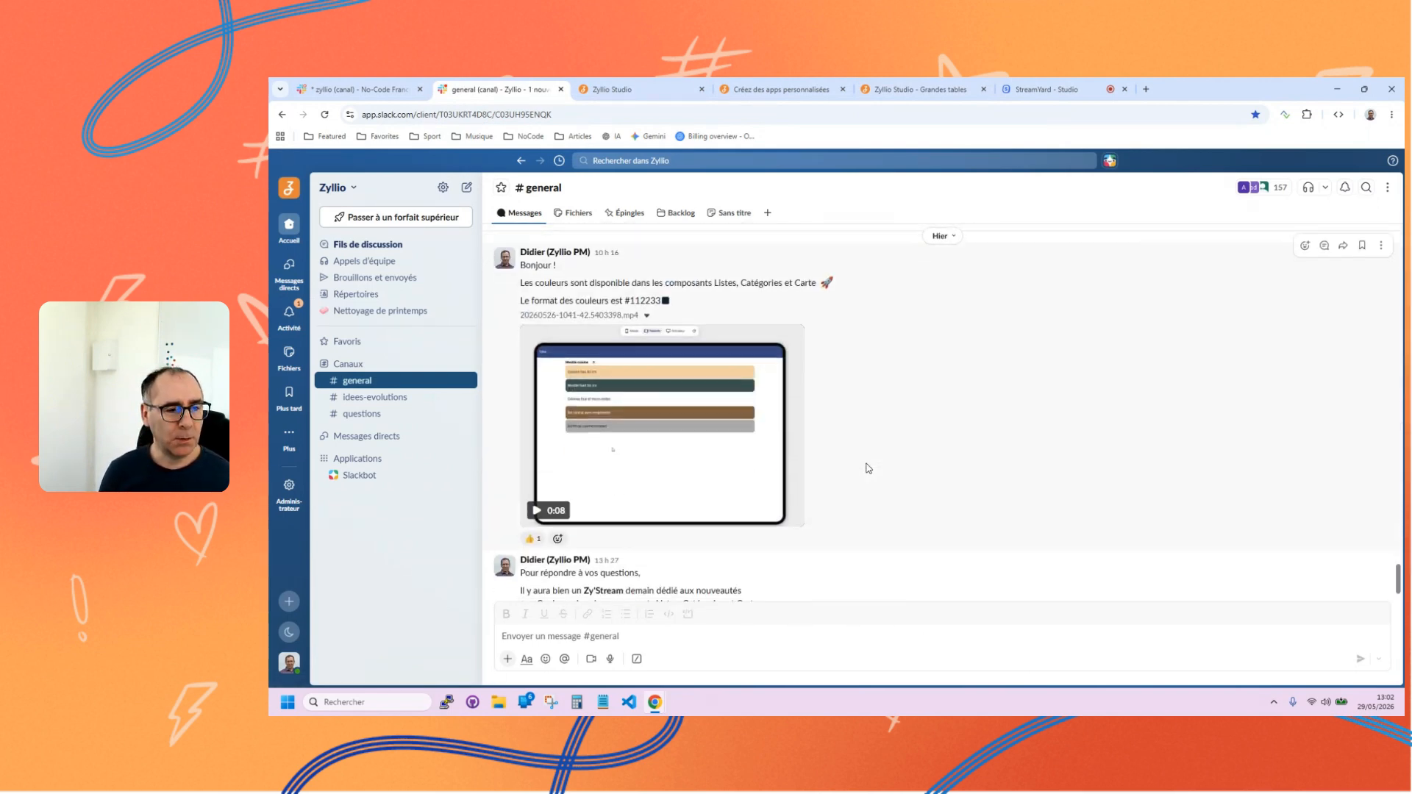
{"action": "scroll", "coordinate": [867, 470], "scroll_direction": "down", "scroll_amount": 4}
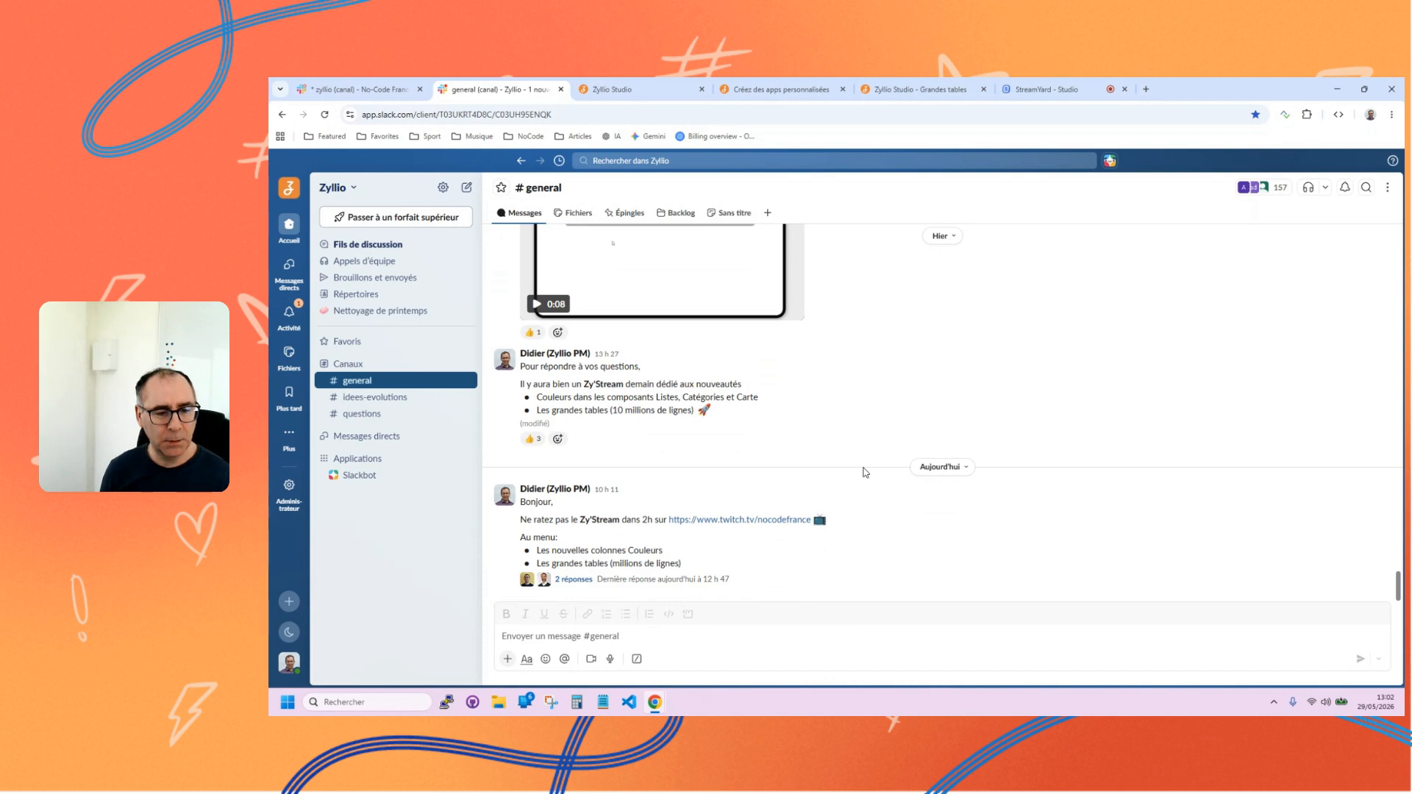
{"action": "scroll", "coordinate": [868, 404], "scroll_direction": "up", "scroll_amount": 10}
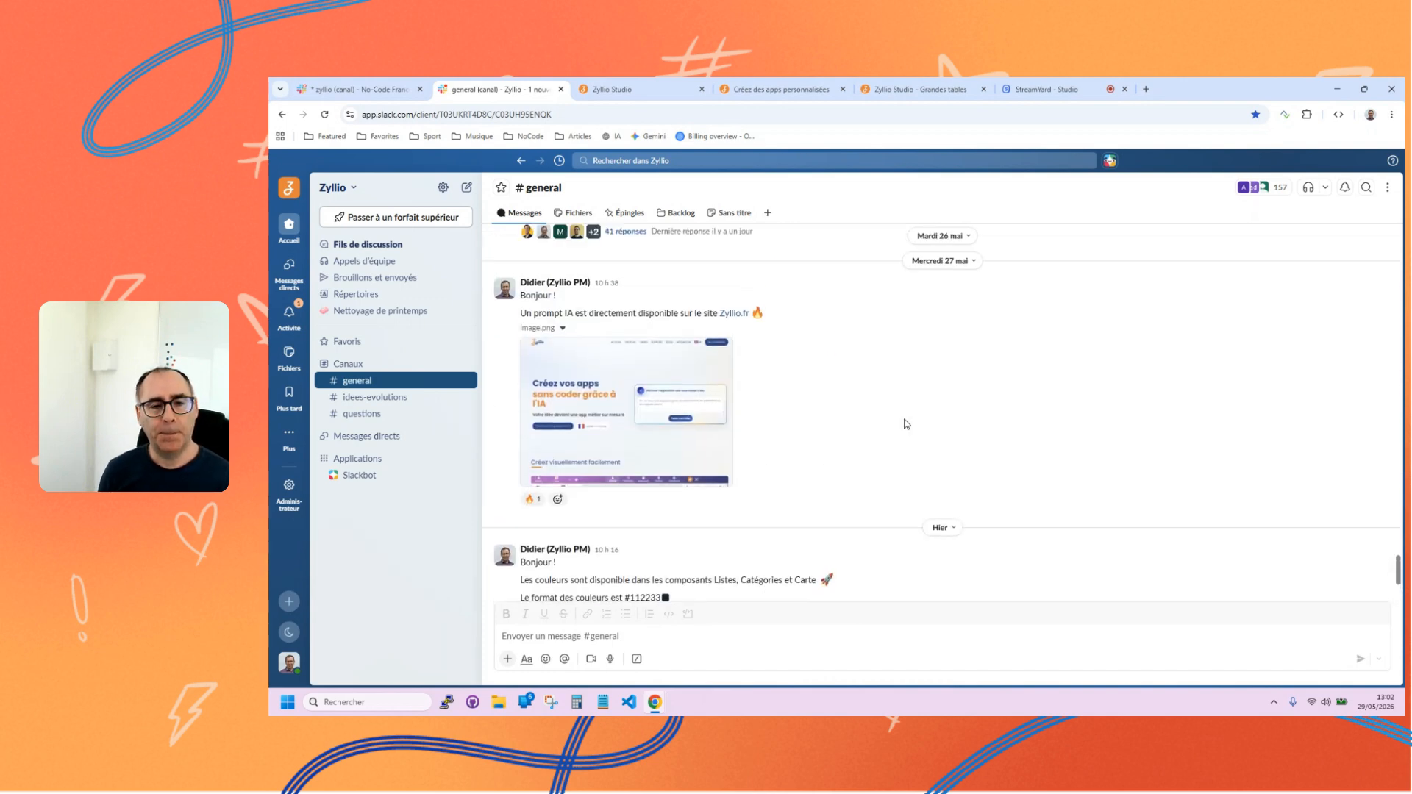
{"action": "scroll", "coordinate": [904, 419], "scroll_direction": "down", "scroll_amount": 3}
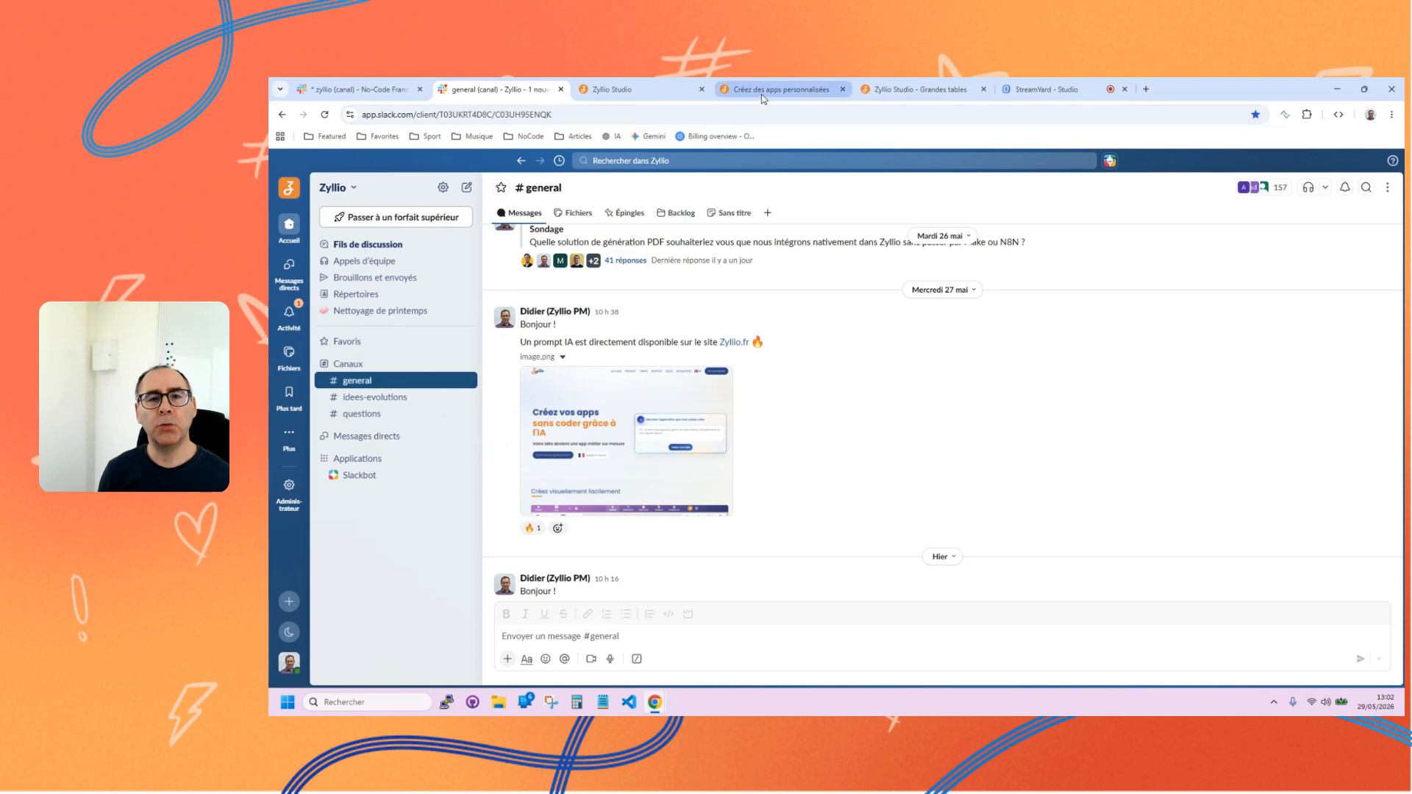
Sign in to Zyllio Studio with the Google account, and view the contact options at the end of the Zyllio website's home page.
{"action": "left_click", "coordinate": [655, 92]}
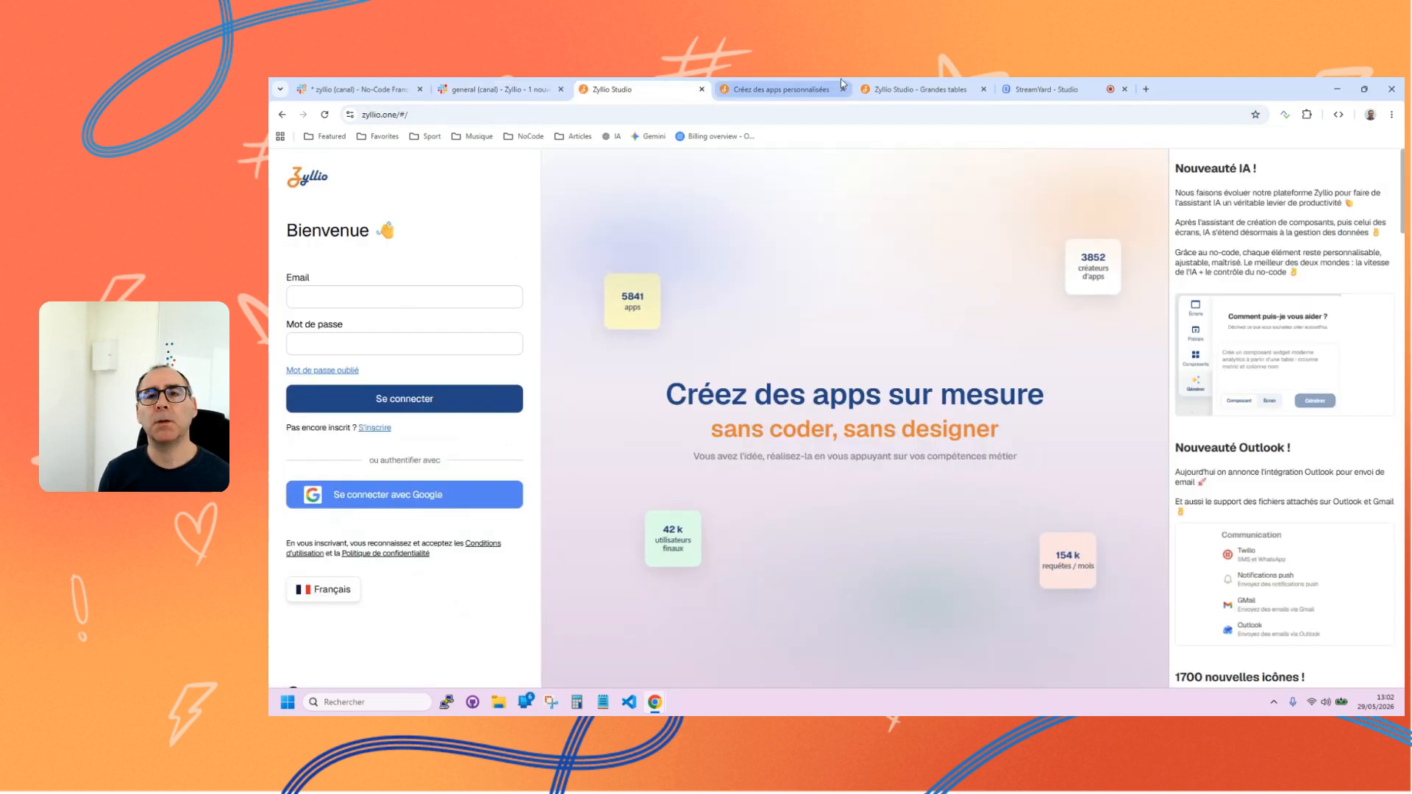
{"action": "left_click", "coordinate": [372, 503]}
{"action": "left_click", "coordinate": [944, 319]}
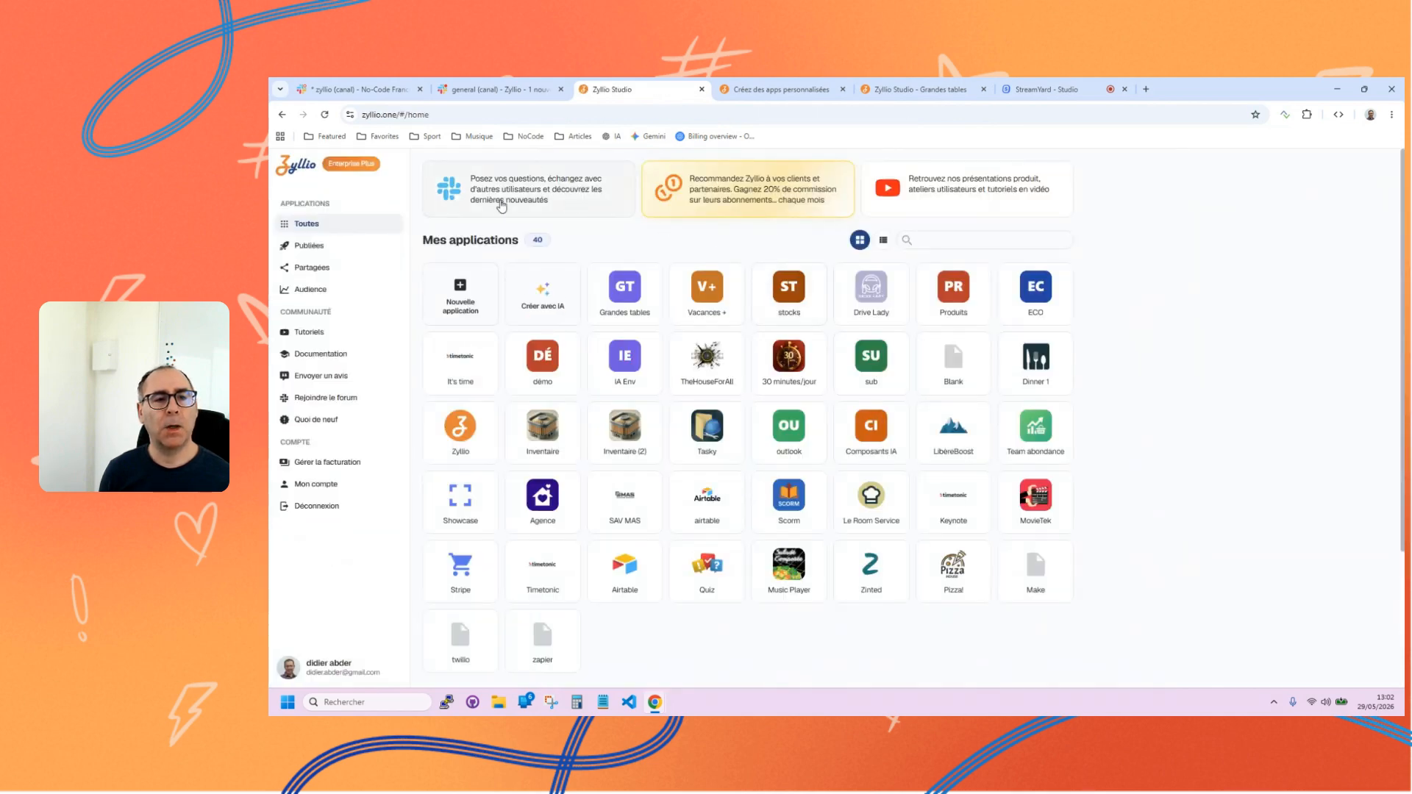
{"action": "left_click", "coordinate": [793, 90]}
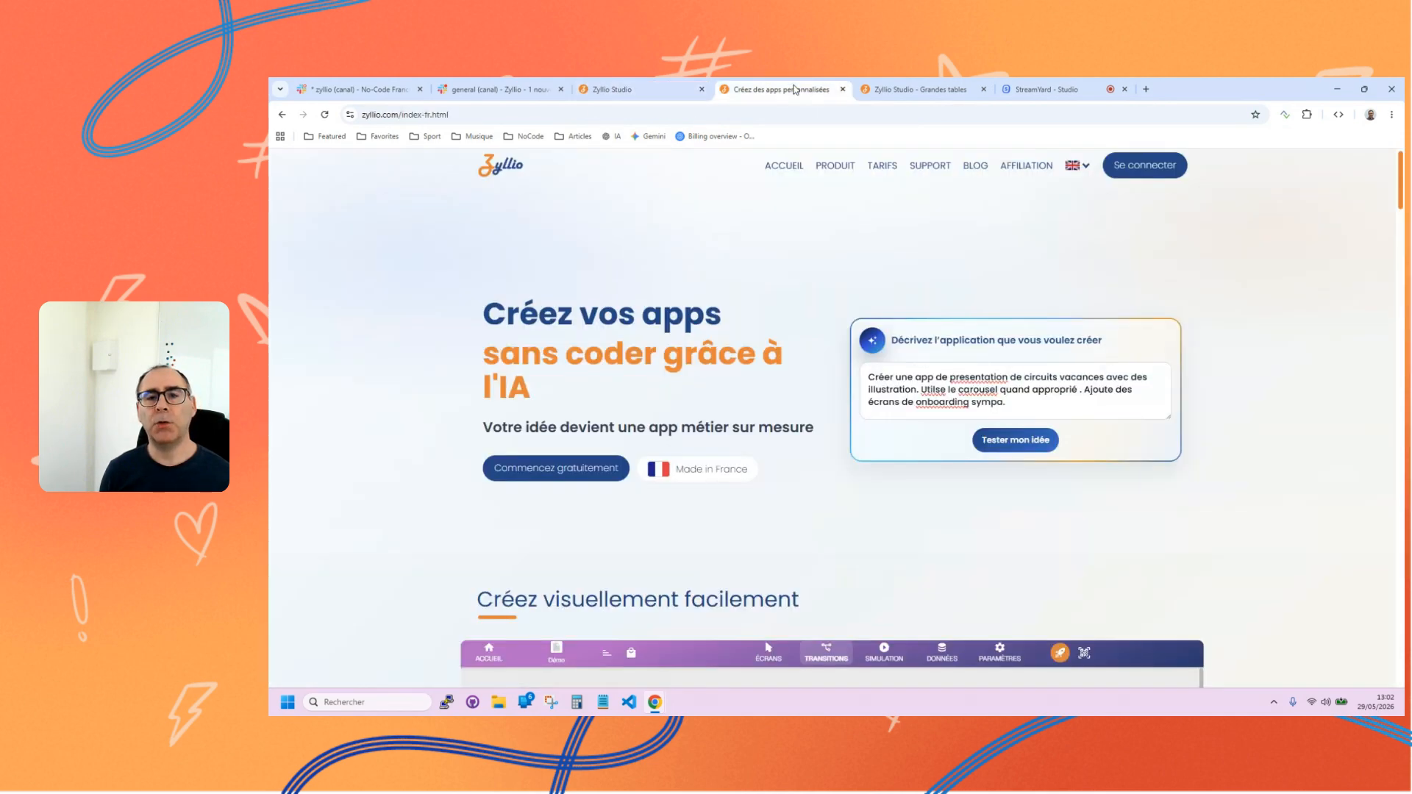
{"action": "left_click_drag", "start_coordinate": [1401, 181], "coordinate": [1402, 686]}
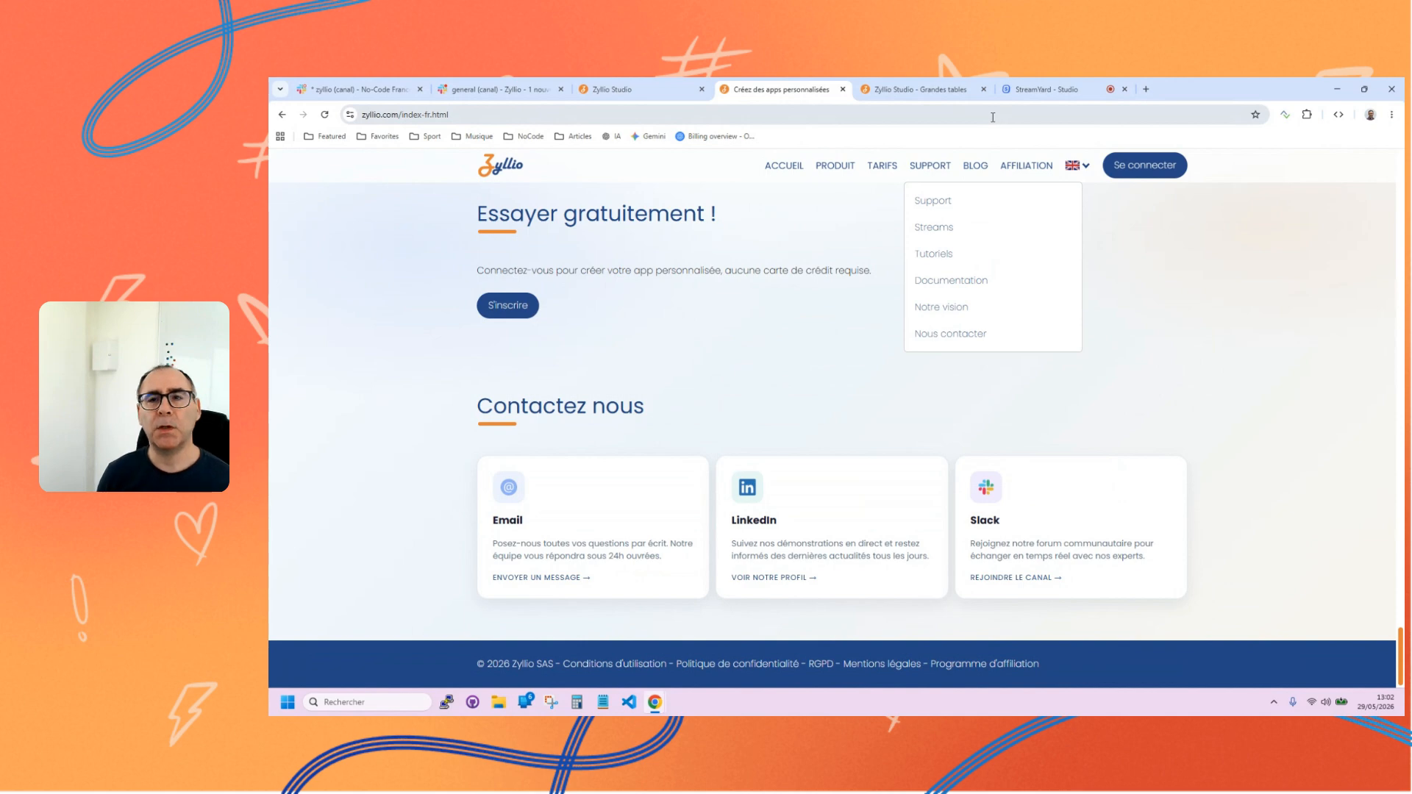
Open YouTube in the browser tab that holds the Grandes tables editor.
{"action": "left_click", "coordinate": [912, 89]}
{"action": "left_click", "coordinate": [877, 117]}
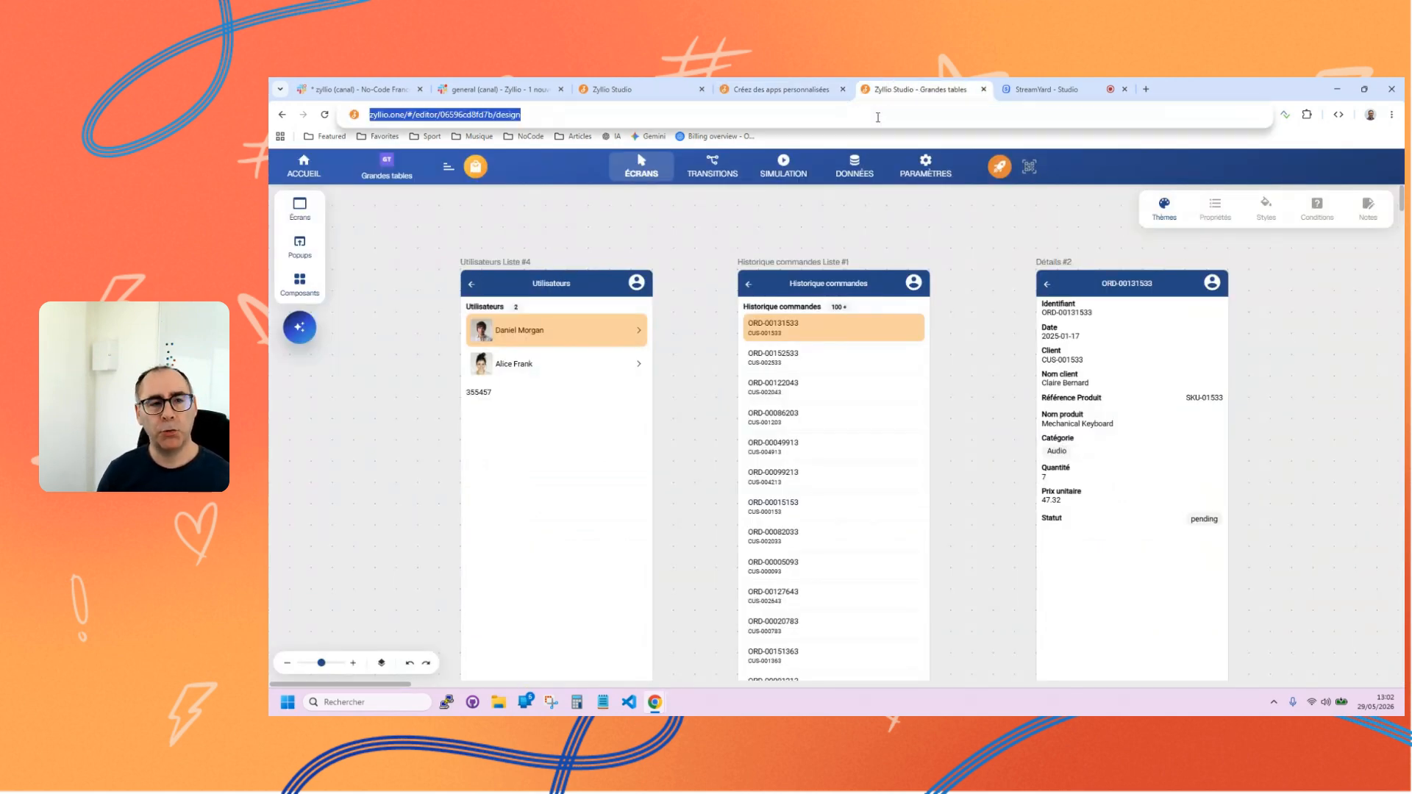
{"action": "type", "text": "you"}
{"action": "key", "text": "Return"}
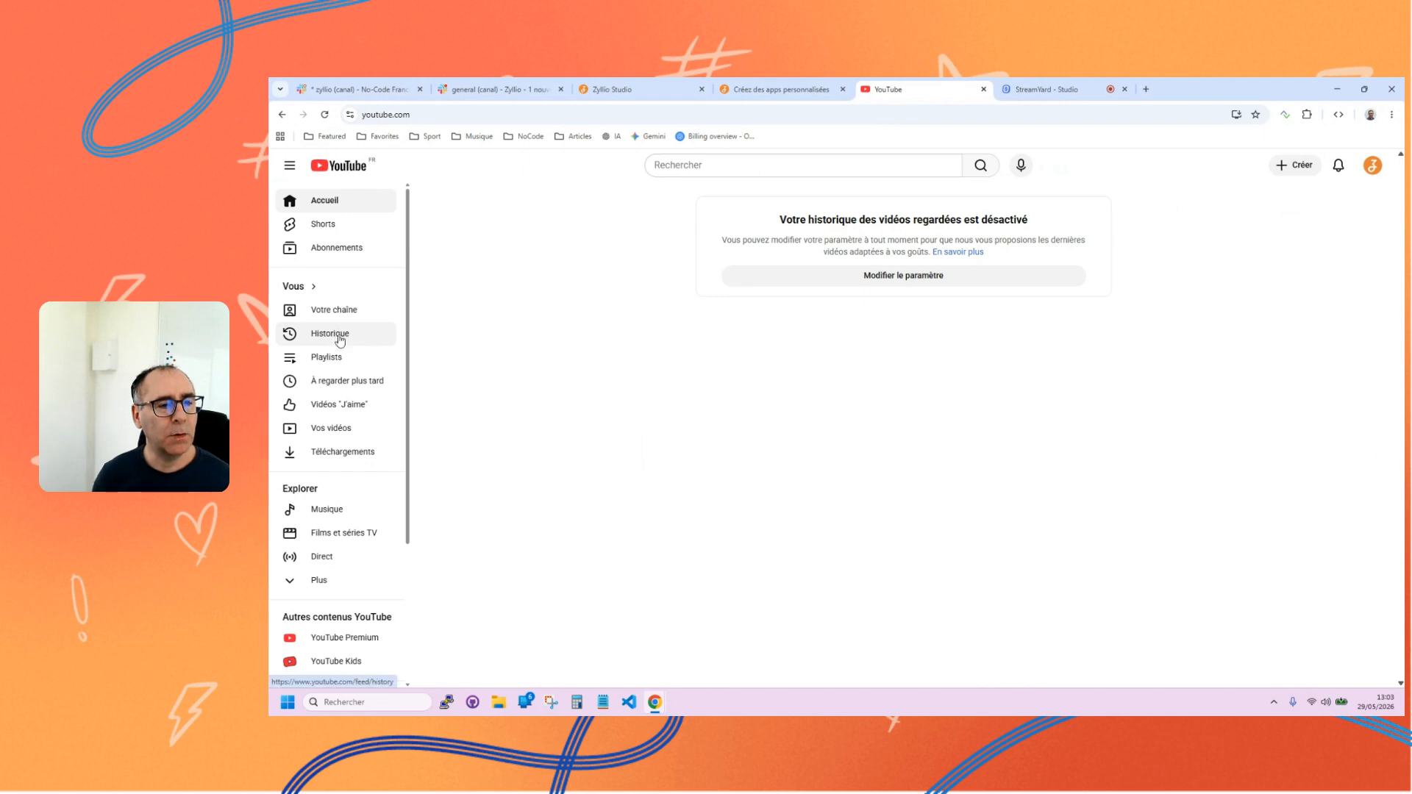
Search YouTube for "zyllio" and open the video list of the Zyllio Studio channel.
{"action": "left_click", "coordinate": [339, 439]}
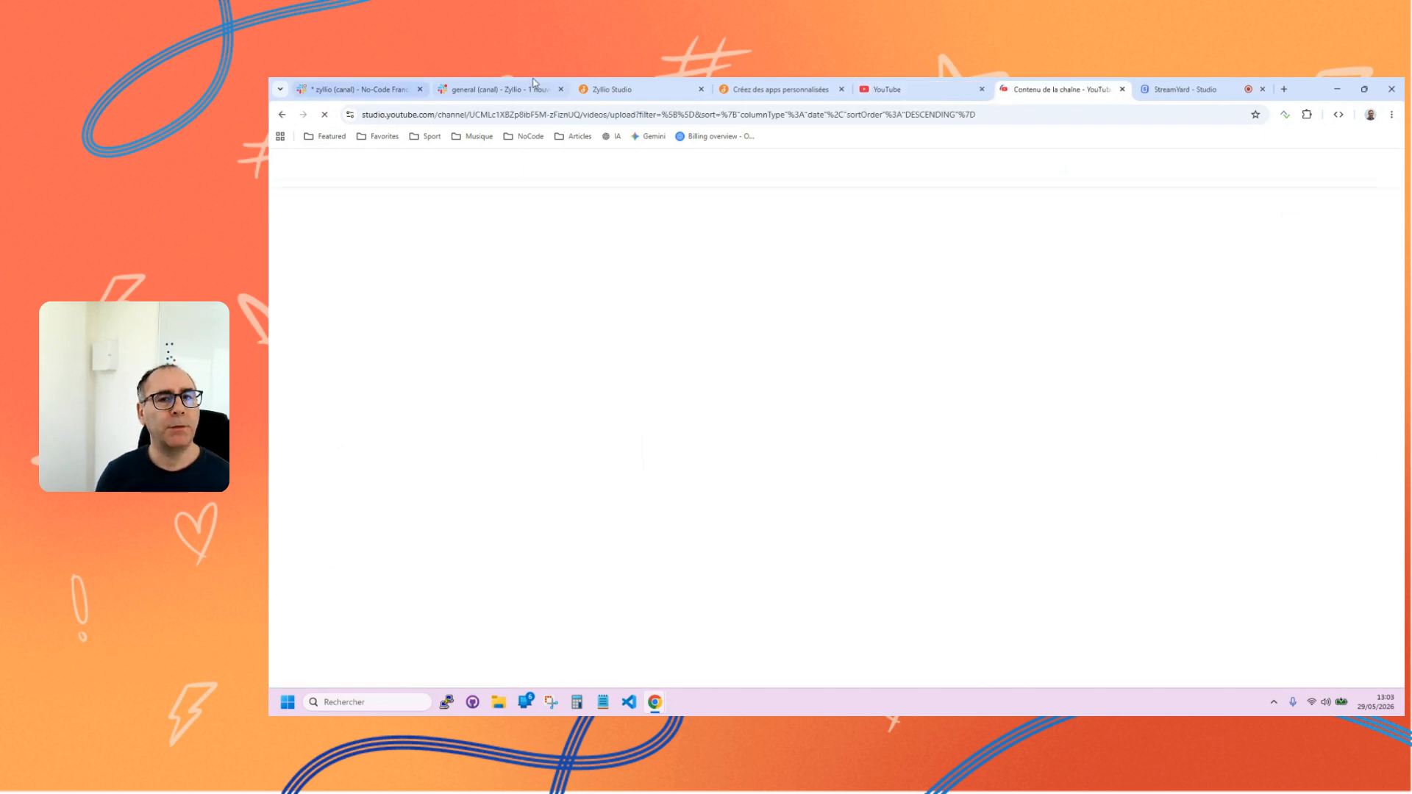
{"action": "left_click", "coordinate": [882, 89]}
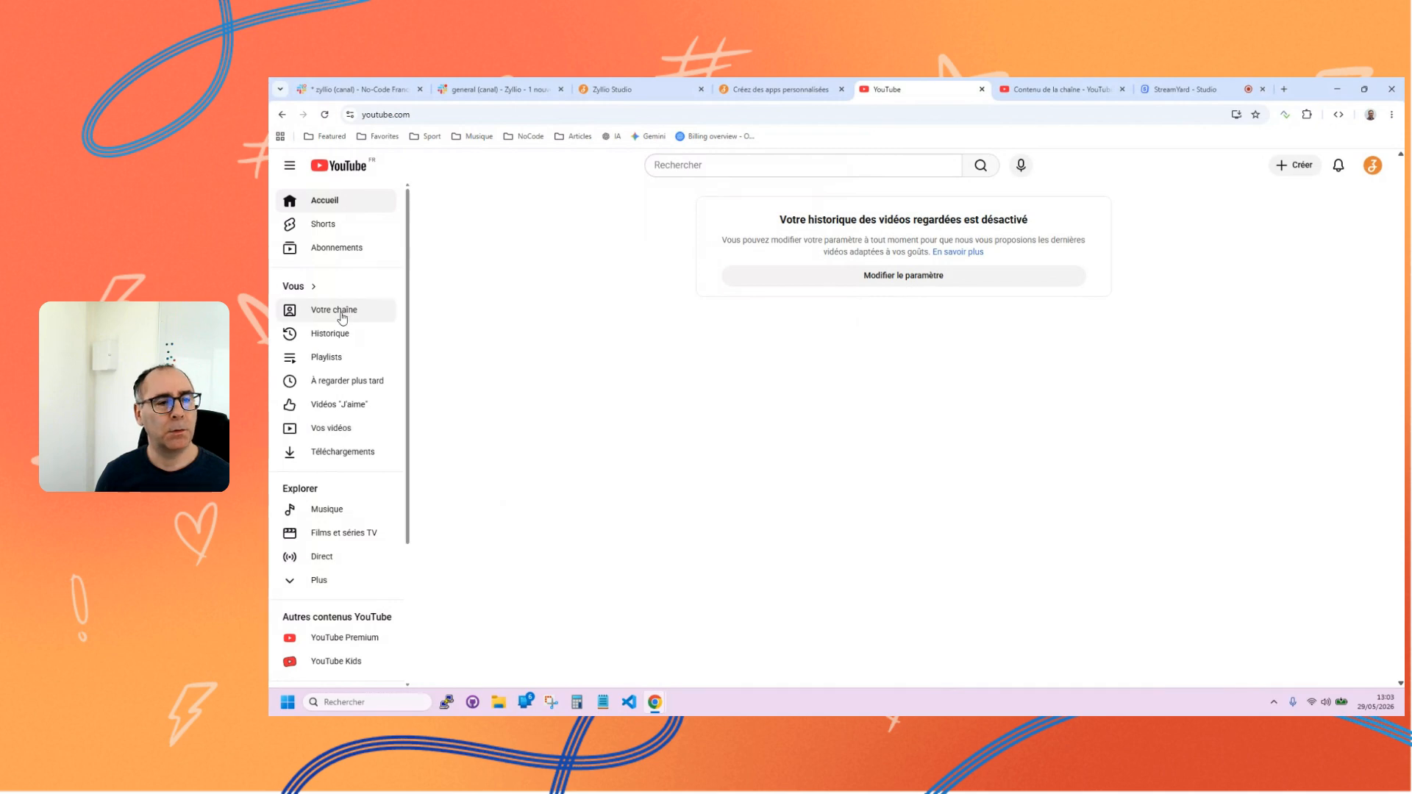
{"action": "left_click", "coordinate": [745, 165]}
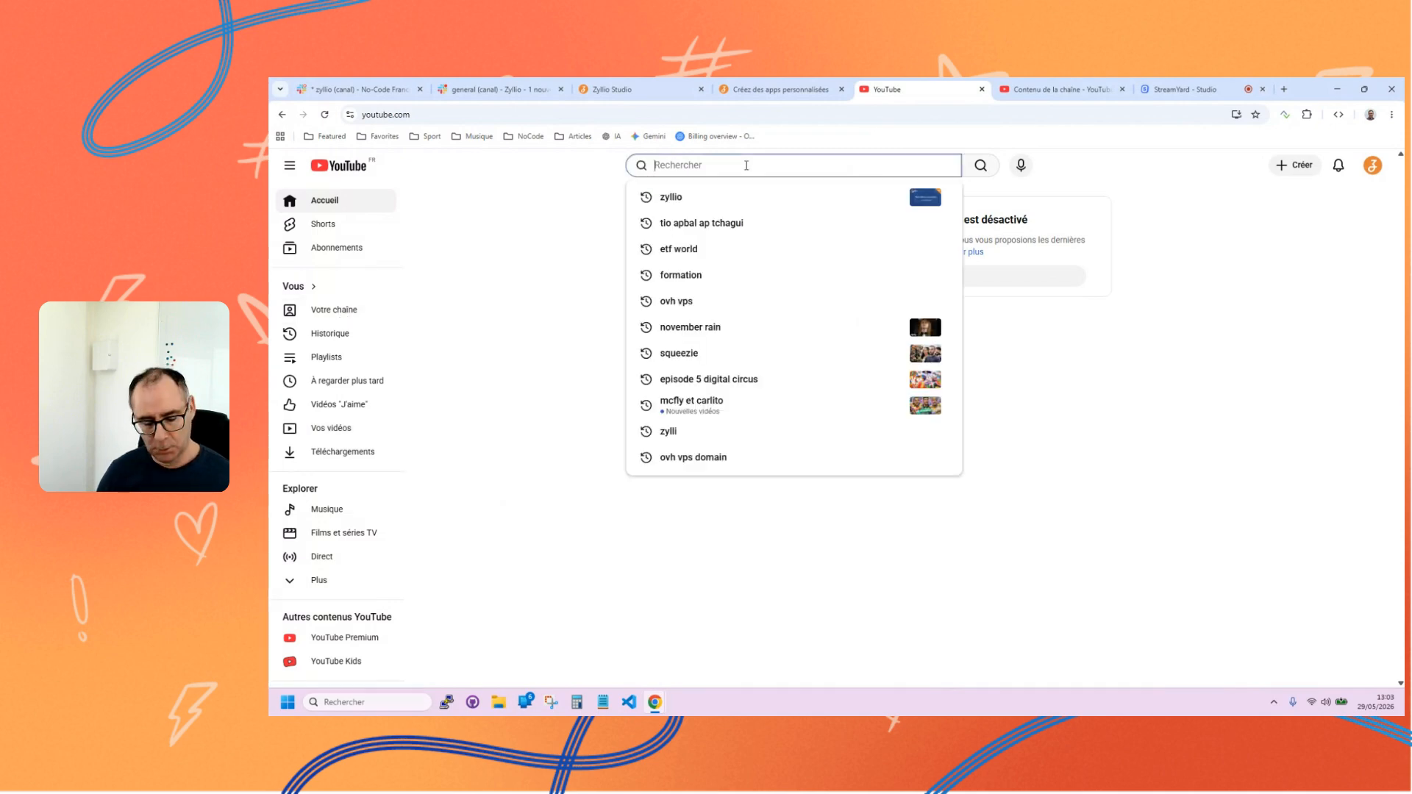
{"action": "type", "text": "zyllio"}
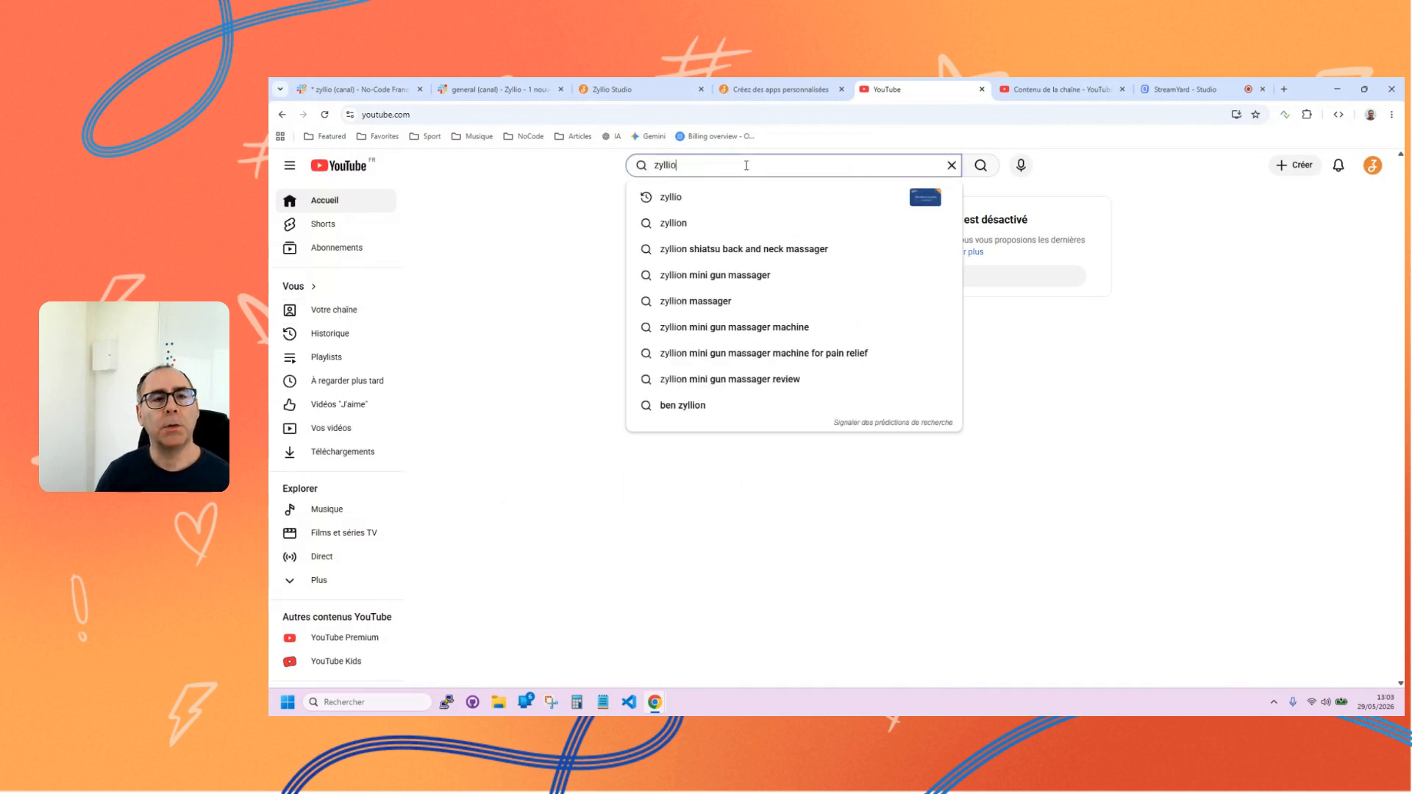
{"action": "key", "text": "Return"}
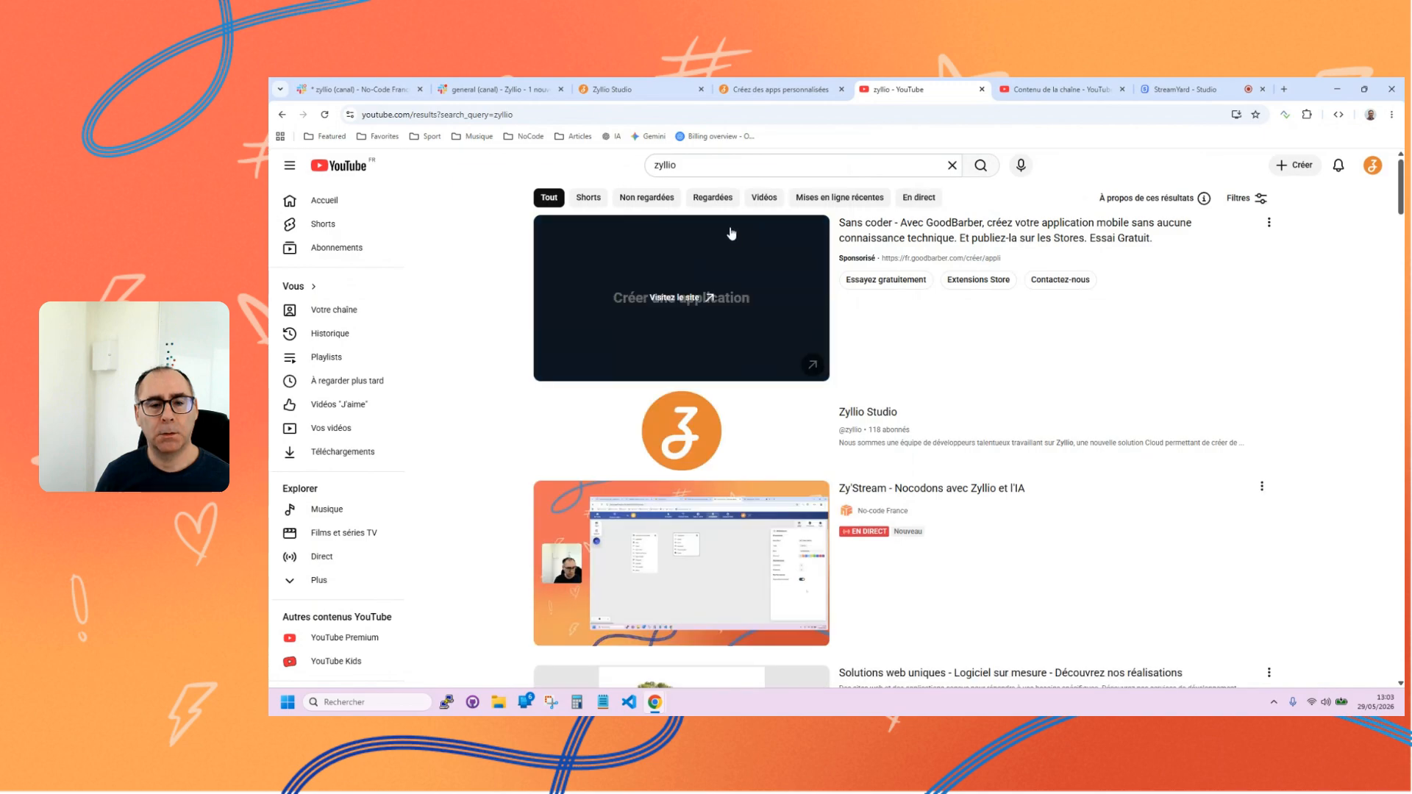
{"action": "left_click", "coordinate": [670, 469]}
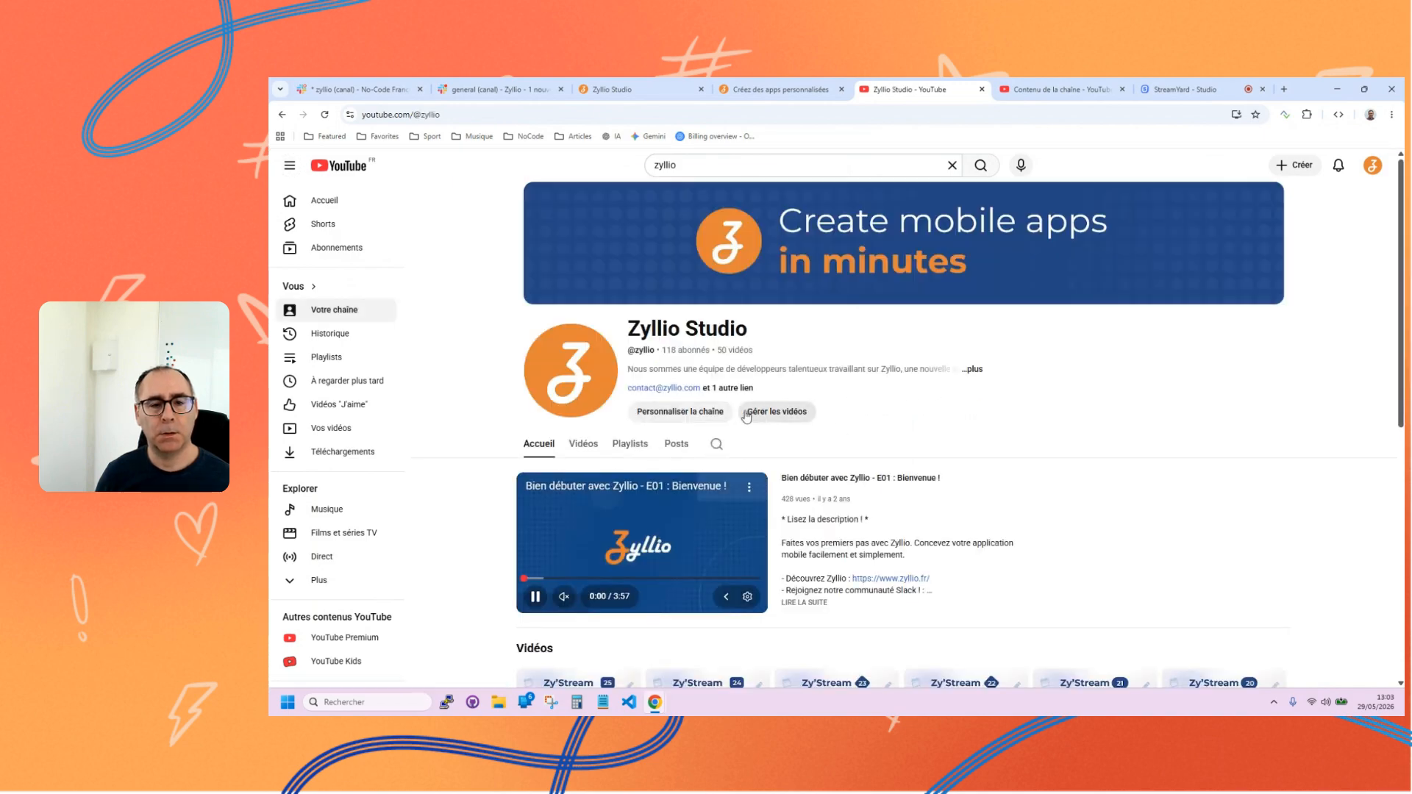
{"action": "left_click", "coordinate": [584, 443]}
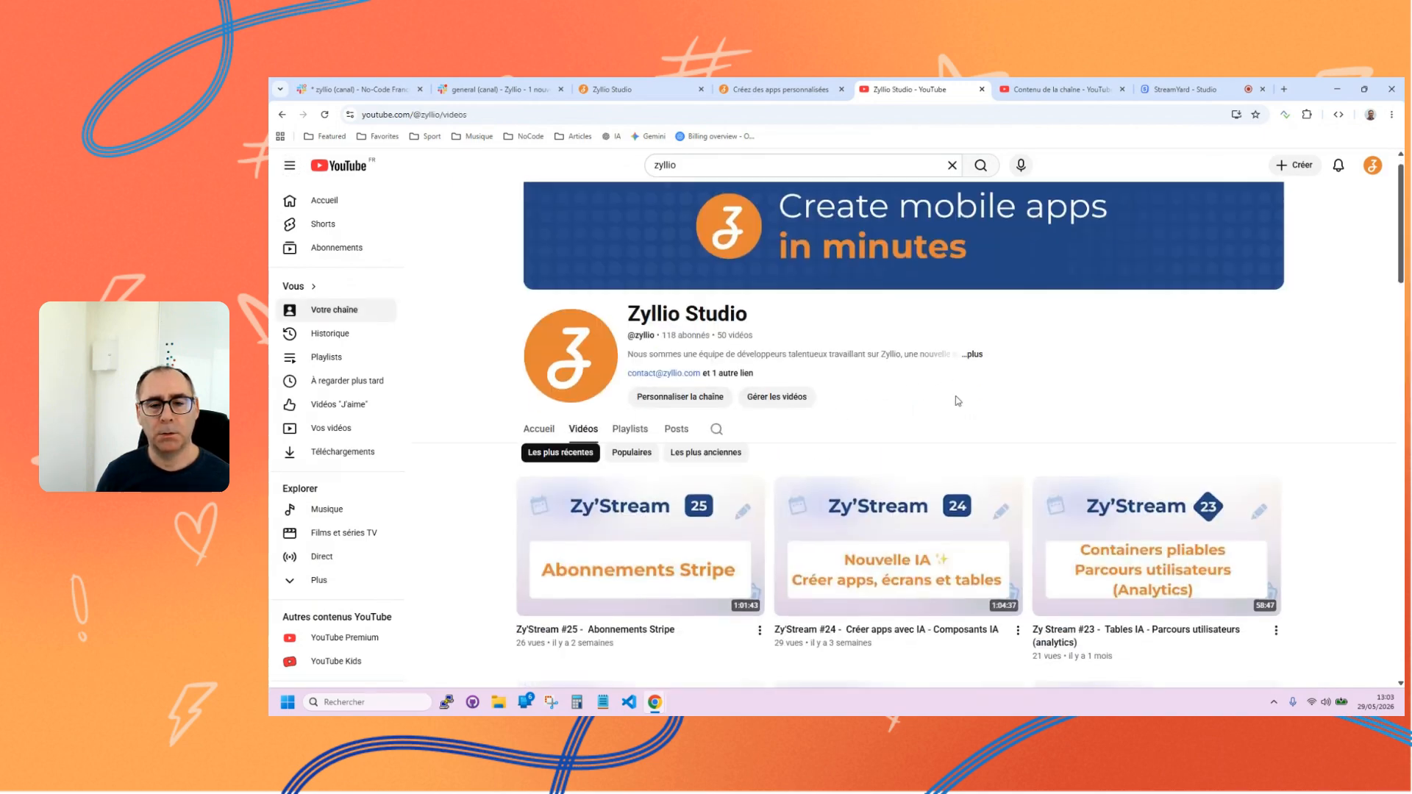
Browse the Zyllio Studio channel's videos from the latest Zy'Stream episodes to the older ones and back.
{"action": "scroll", "coordinate": [959, 401], "scroll_direction": "down", "scroll_amount": 4}
{"action": "scroll", "coordinate": [959, 401], "scroll_direction": "down", "scroll_amount": 4}
{"action": "scroll", "coordinate": [956, 404], "scroll_direction": "up", "scroll_amount": 8}
{"action": "scroll", "coordinate": [954, 408], "scroll_direction": "down", "scroll_amount": 2}
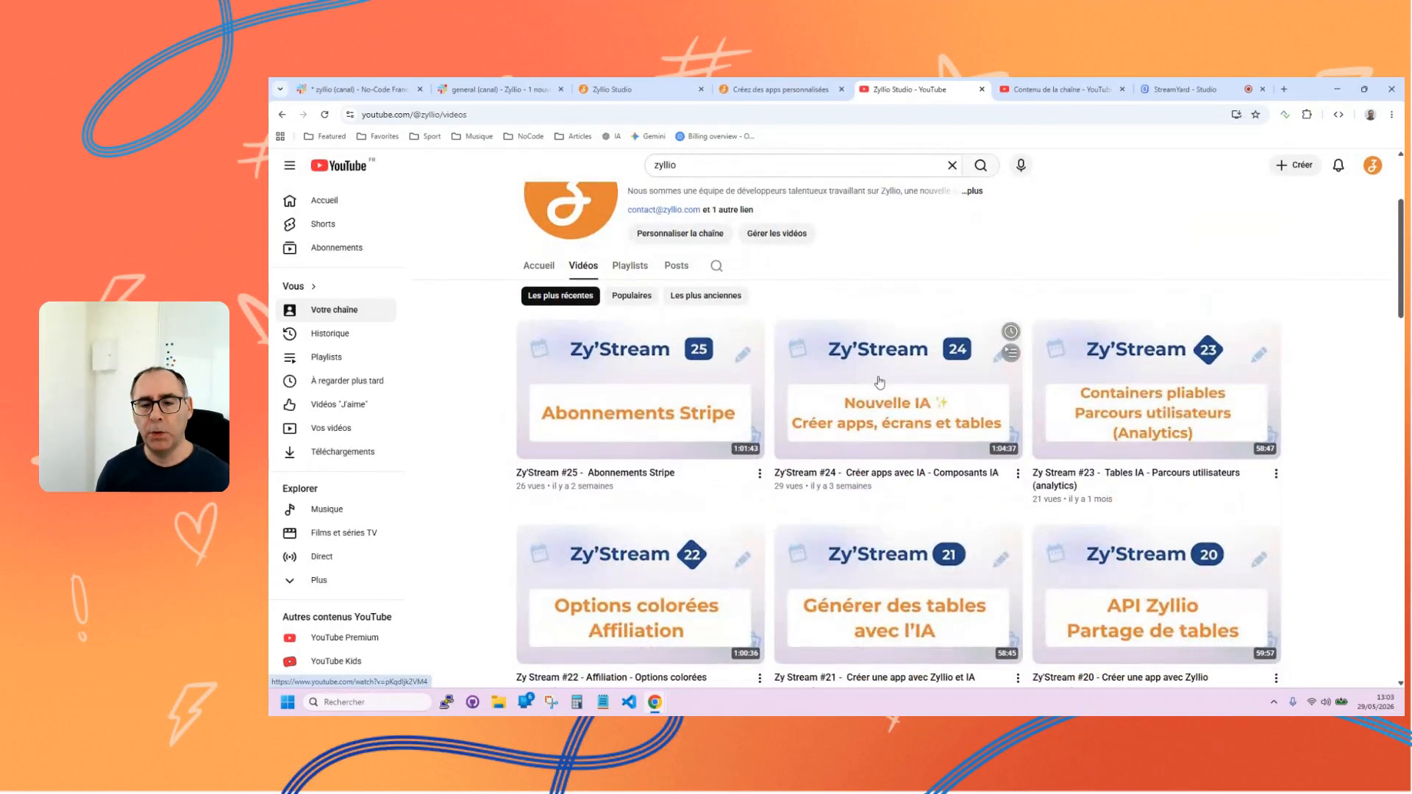
{"action": "scroll", "coordinate": [919, 410], "scroll_direction": "down", "scroll_amount": 5}
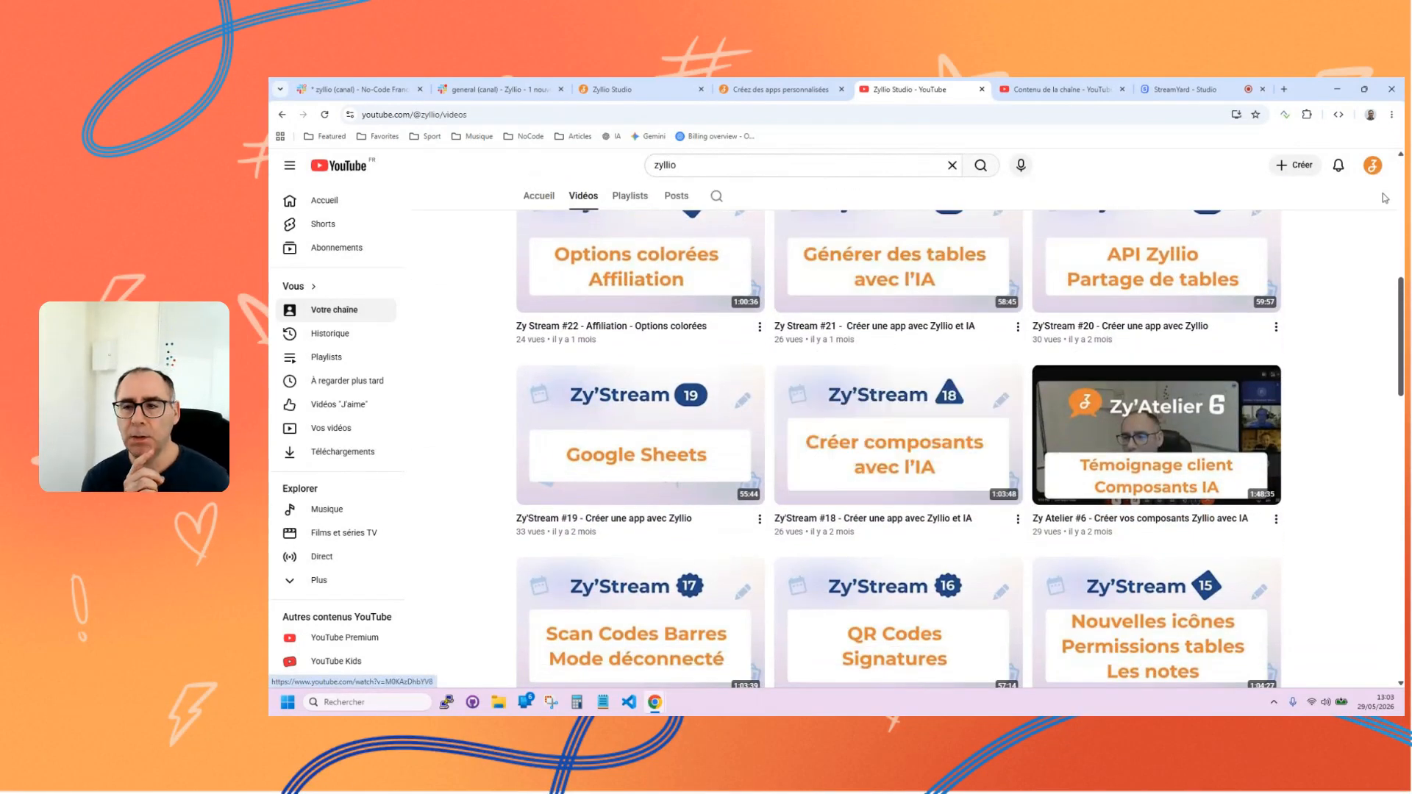
{"action": "scroll", "coordinate": [1353, 338], "scroll_direction": "down", "scroll_amount": 2}
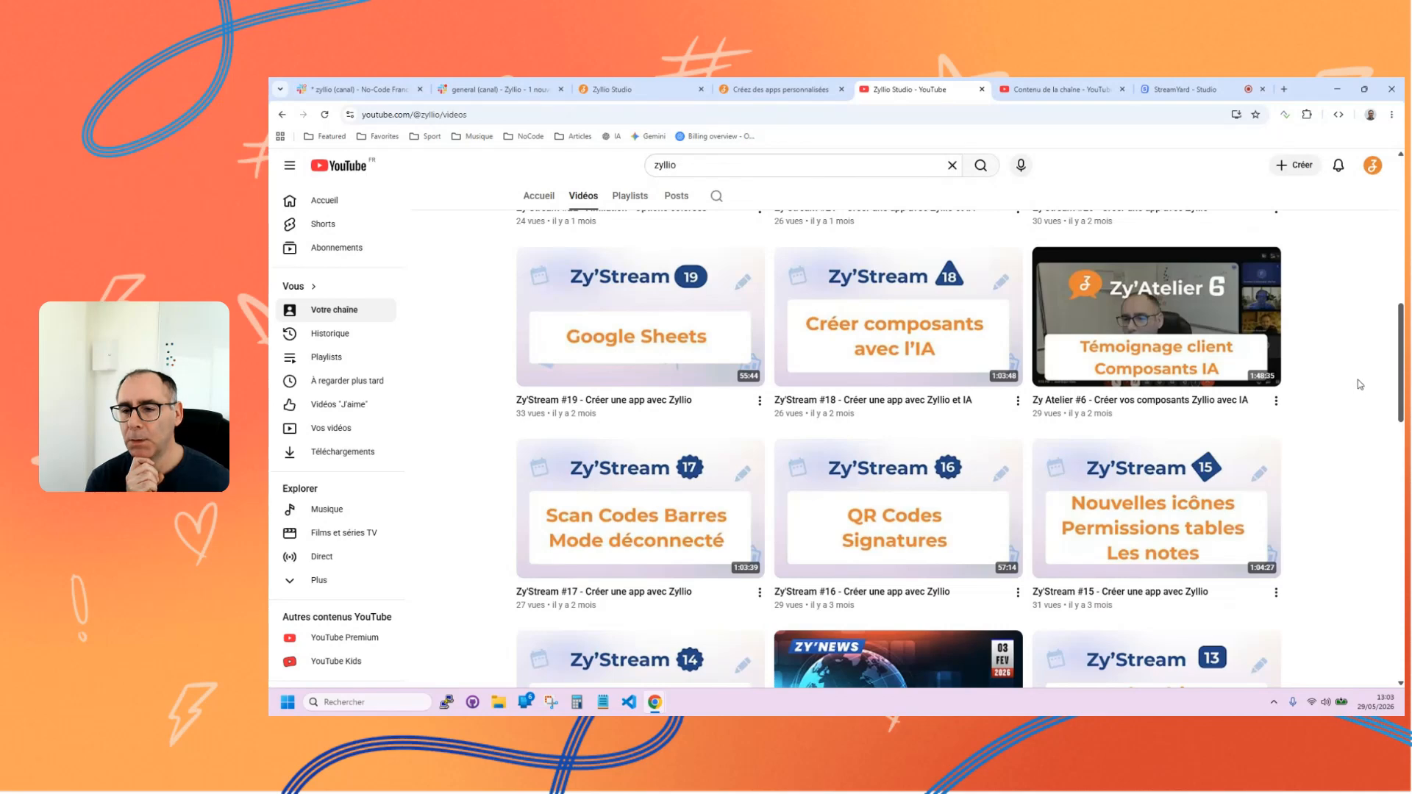
{"action": "scroll", "coordinate": [1357, 380], "scroll_direction": "down", "scroll_amount": 9}
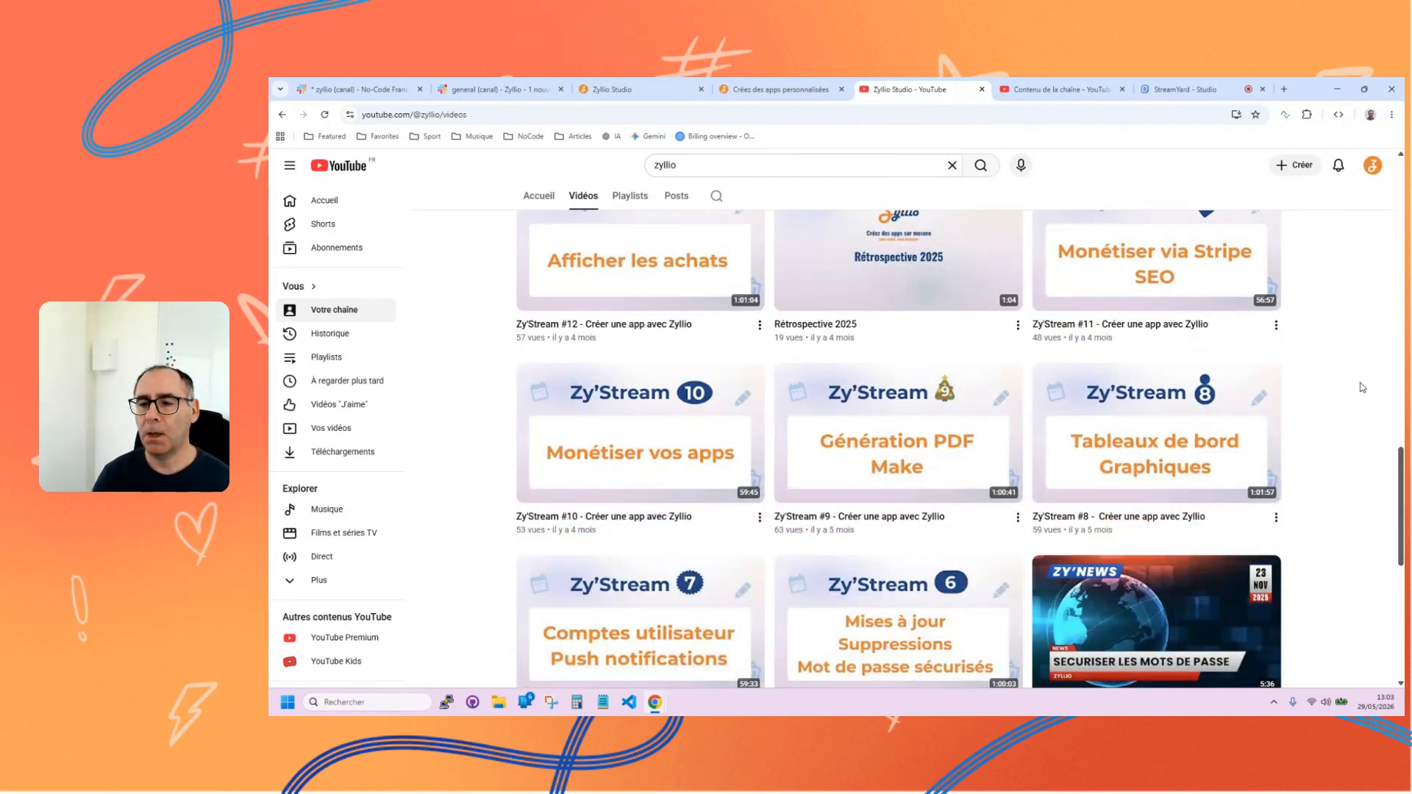
{"action": "scroll", "coordinate": [1362, 387], "scroll_direction": "down", "scroll_amount": 2}
{"action": "scroll", "coordinate": [1362, 388], "scroll_direction": "down", "scroll_amount": 2}
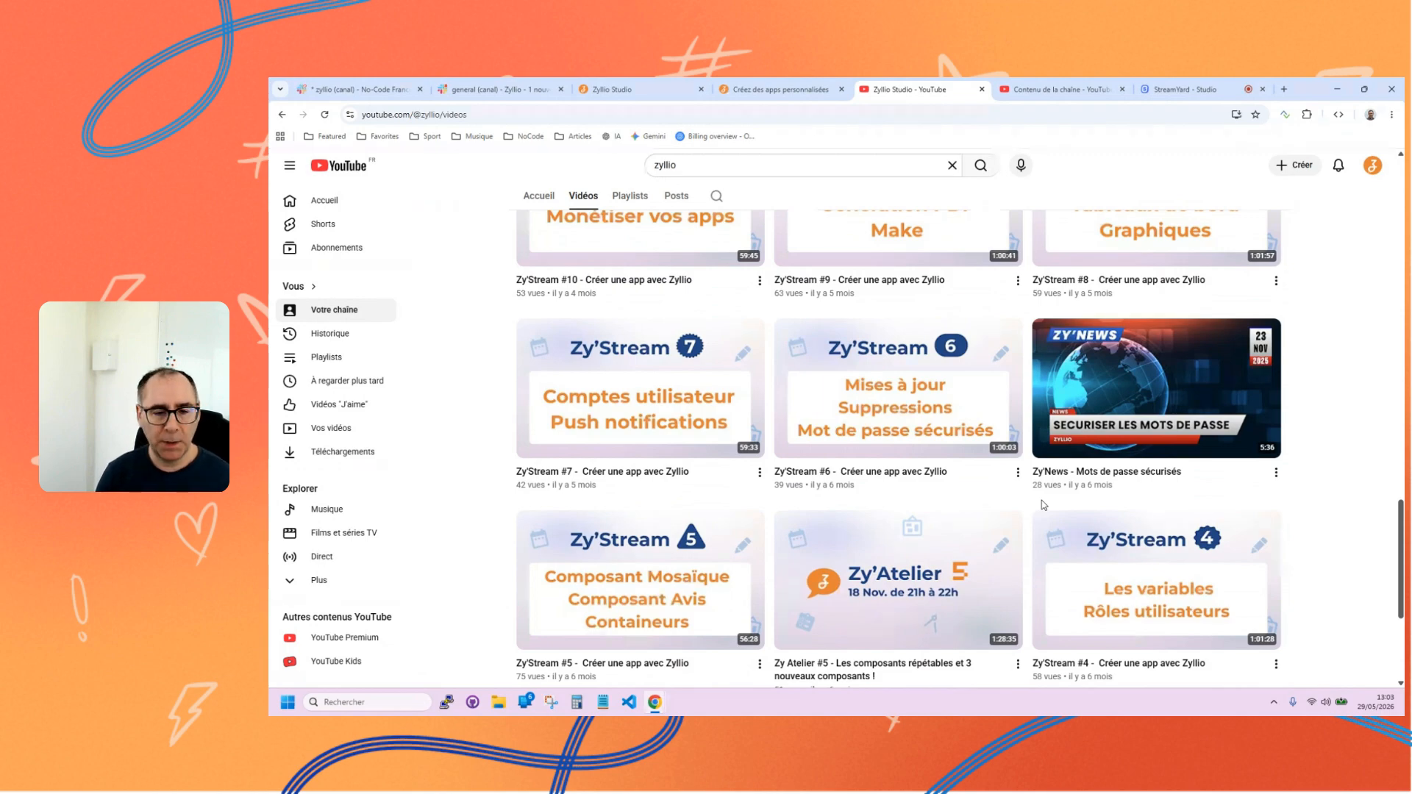
{"action": "scroll", "coordinate": [1342, 460], "scroll_direction": "up", "scroll_amount": 2}
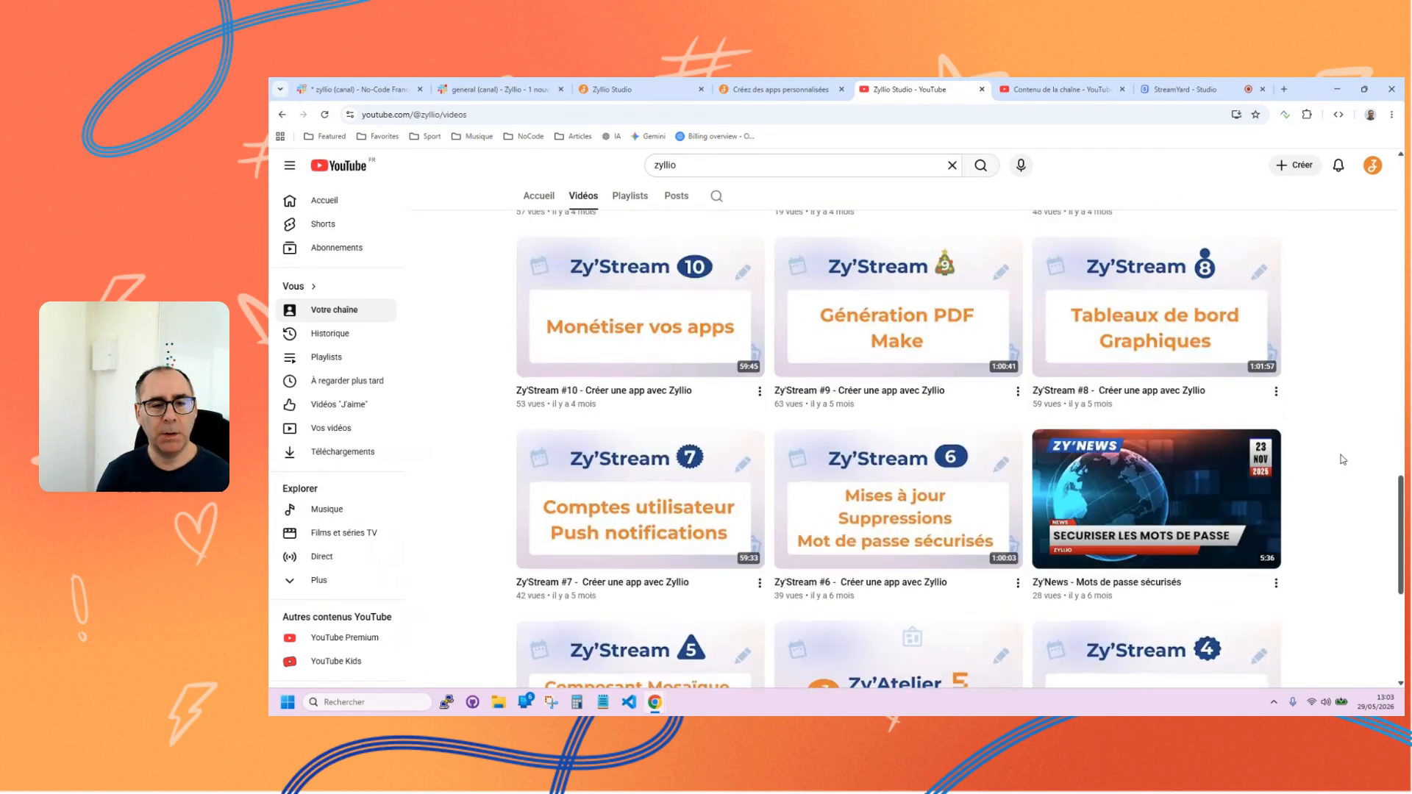
{"action": "scroll", "coordinate": [1342, 459], "scroll_direction": "up", "scroll_amount": 3}
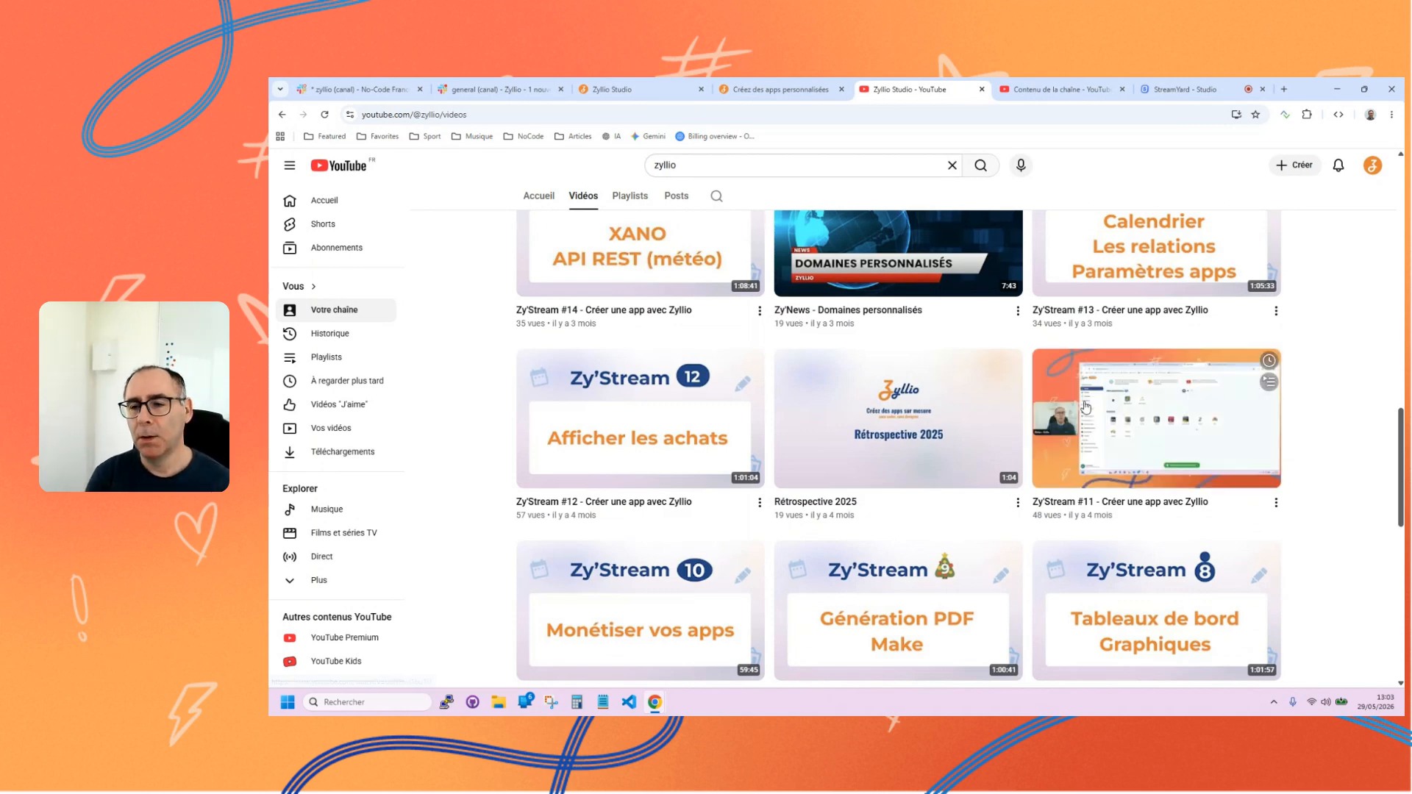
{"action": "scroll", "coordinate": [1348, 395], "scroll_direction": "up", "scroll_amount": 2}
{"action": "scroll", "coordinate": [1403, 378], "scroll_direction": "up", "scroll_amount": 3}
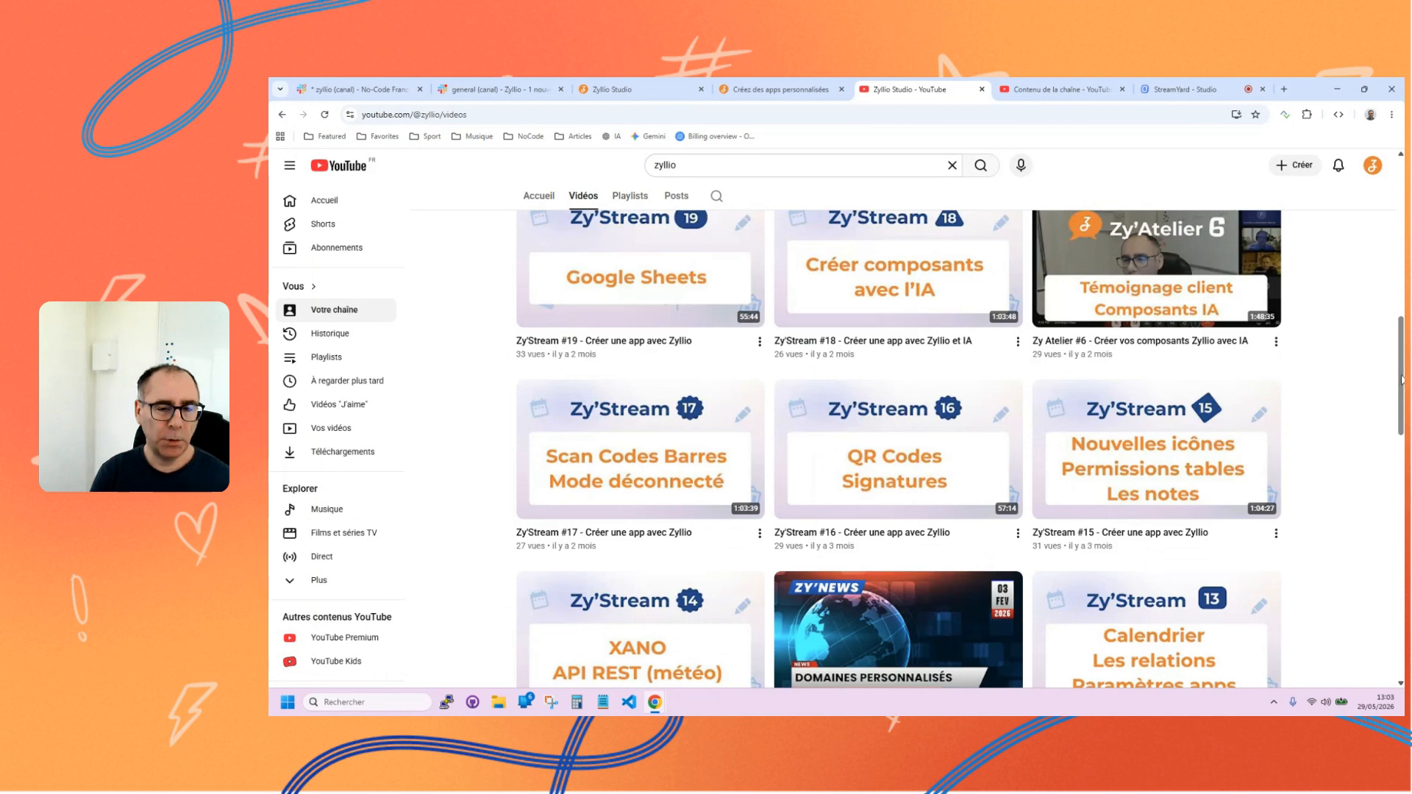
{"action": "scroll", "coordinate": [1403, 379], "scroll_direction": "up", "scroll_amount": 8}
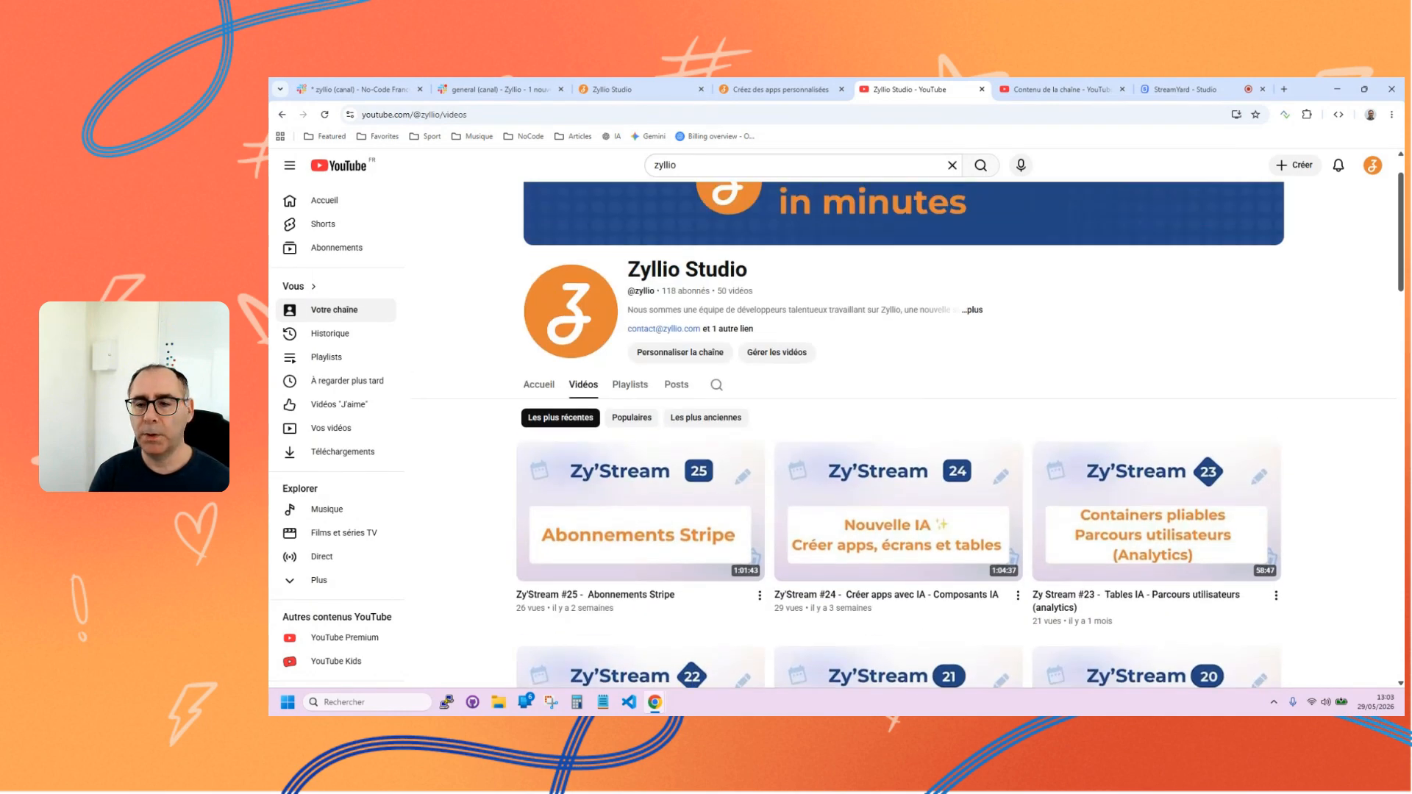
{"action": "scroll", "coordinate": [1327, 411], "scroll_direction": "down", "scroll_amount": 1}
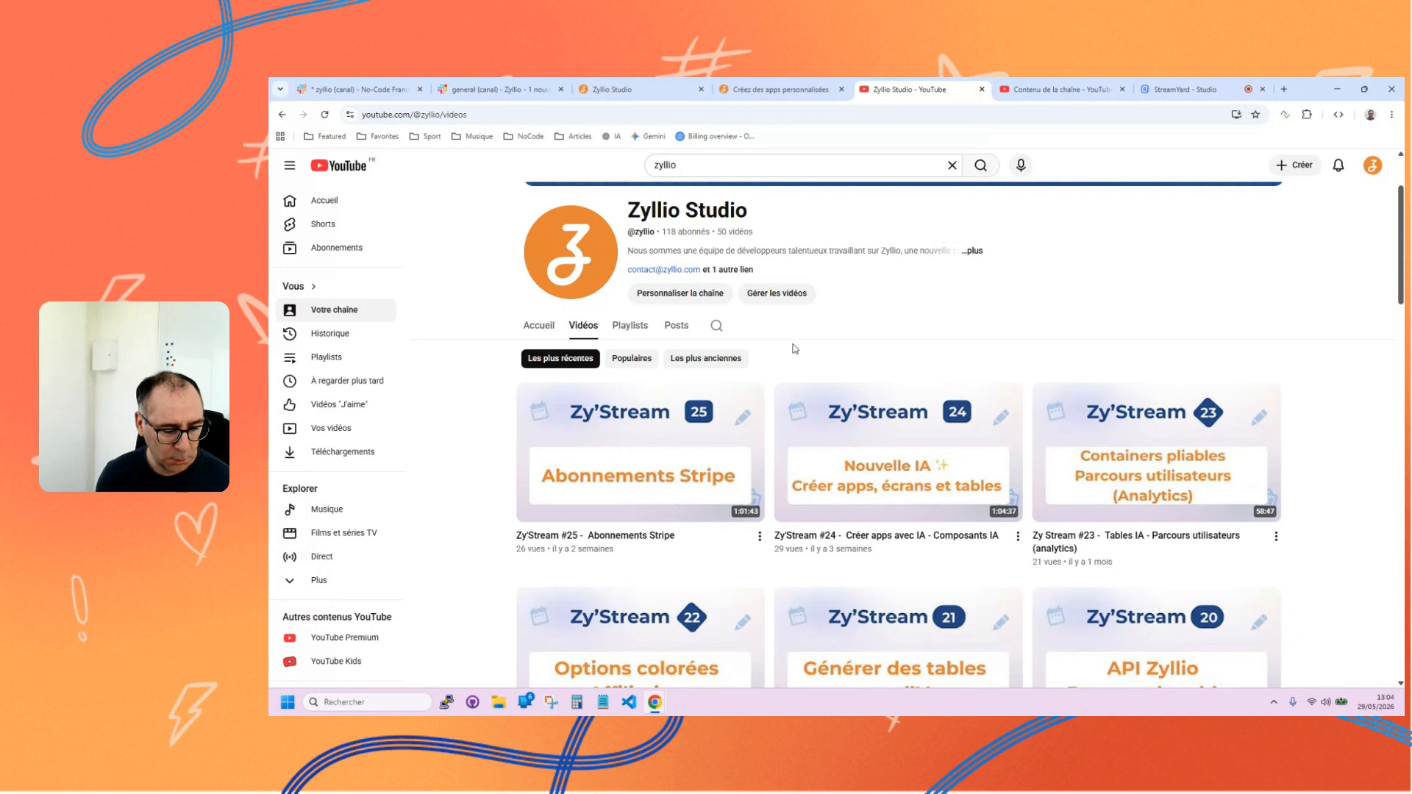
{"action": "mouse_move", "coordinate": [704, 454]}
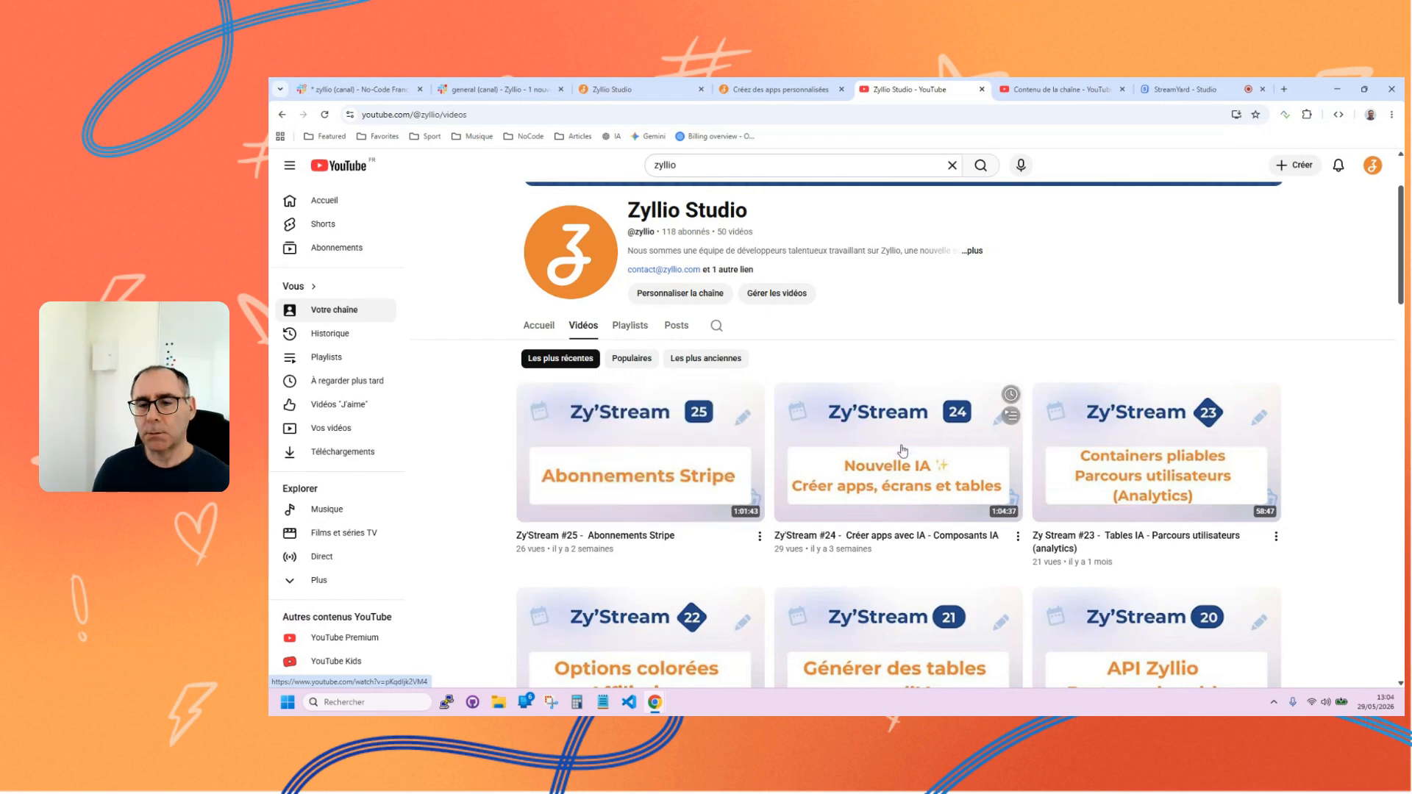
{"action": "mouse_move", "coordinate": [1226, 438]}
{"action": "scroll", "coordinate": [1347, 422], "scroll_direction": "down", "scroll_amount": 7}
{"action": "scroll", "coordinate": [1347, 422], "scroll_direction": "up", "scroll_amount": 6}
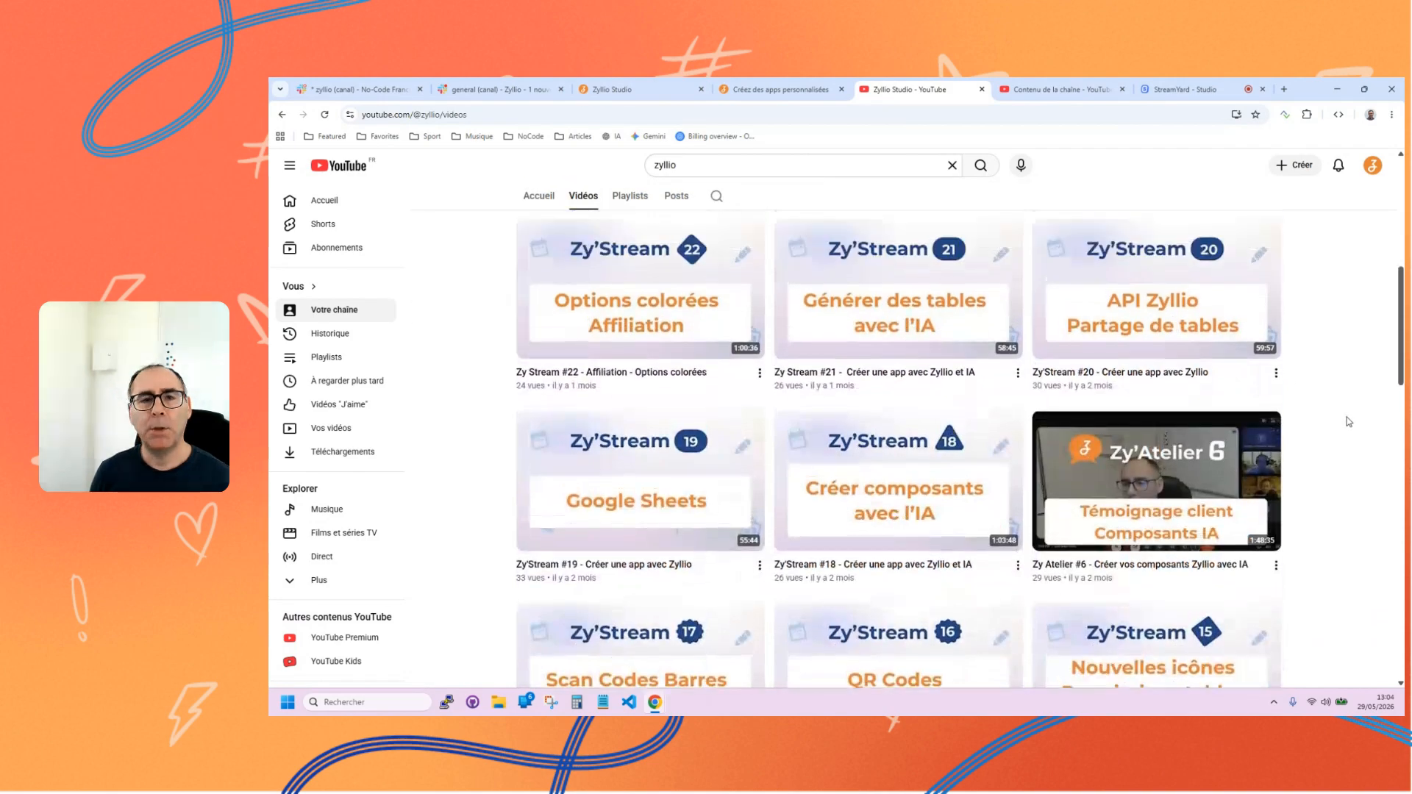
Show the general channel in Zyllio's Slack and the zyllio channel in No-Code France, and switch to the StreamYard studio.
{"action": "mouse_move", "coordinate": [711, 82]}
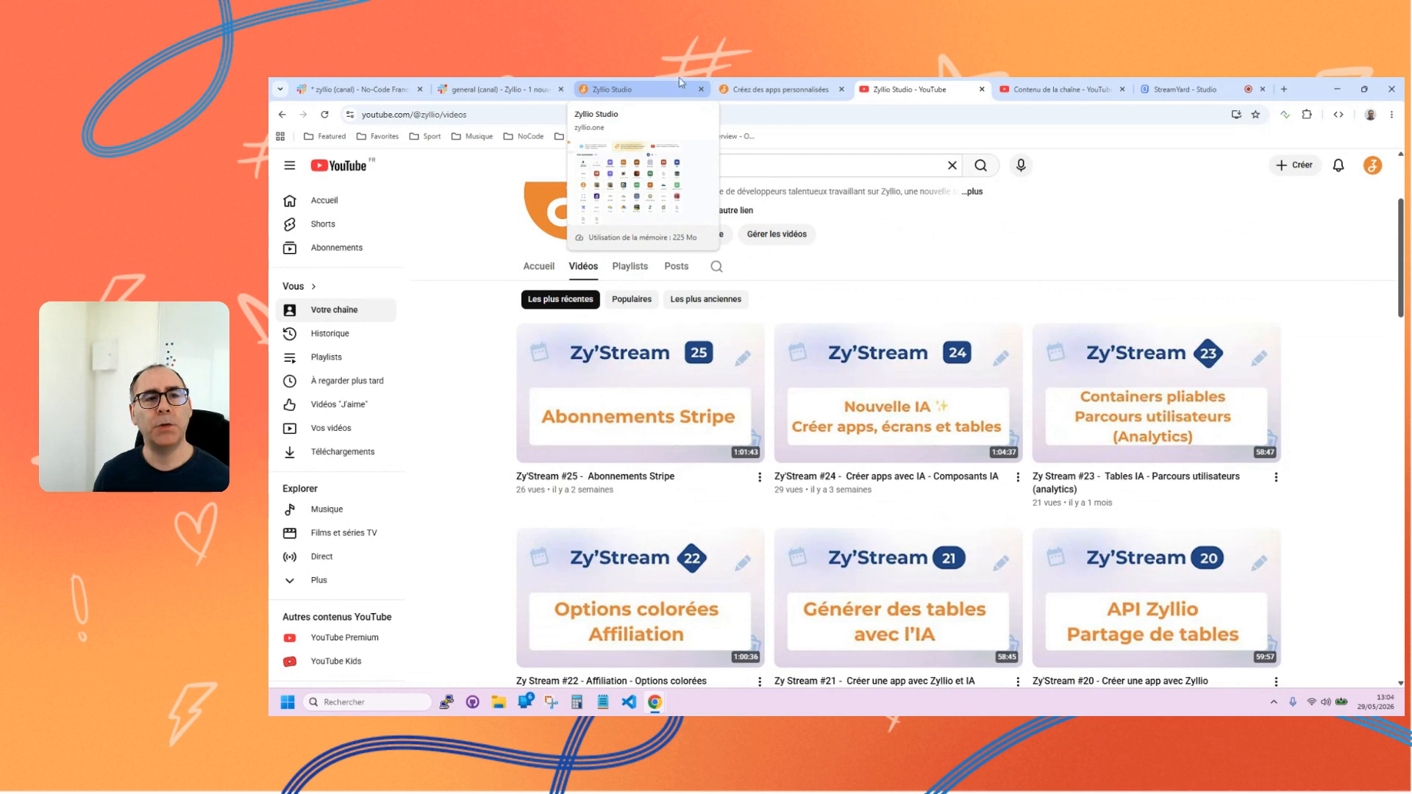
{"action": "left_click", "coordinate": [492, 84]}
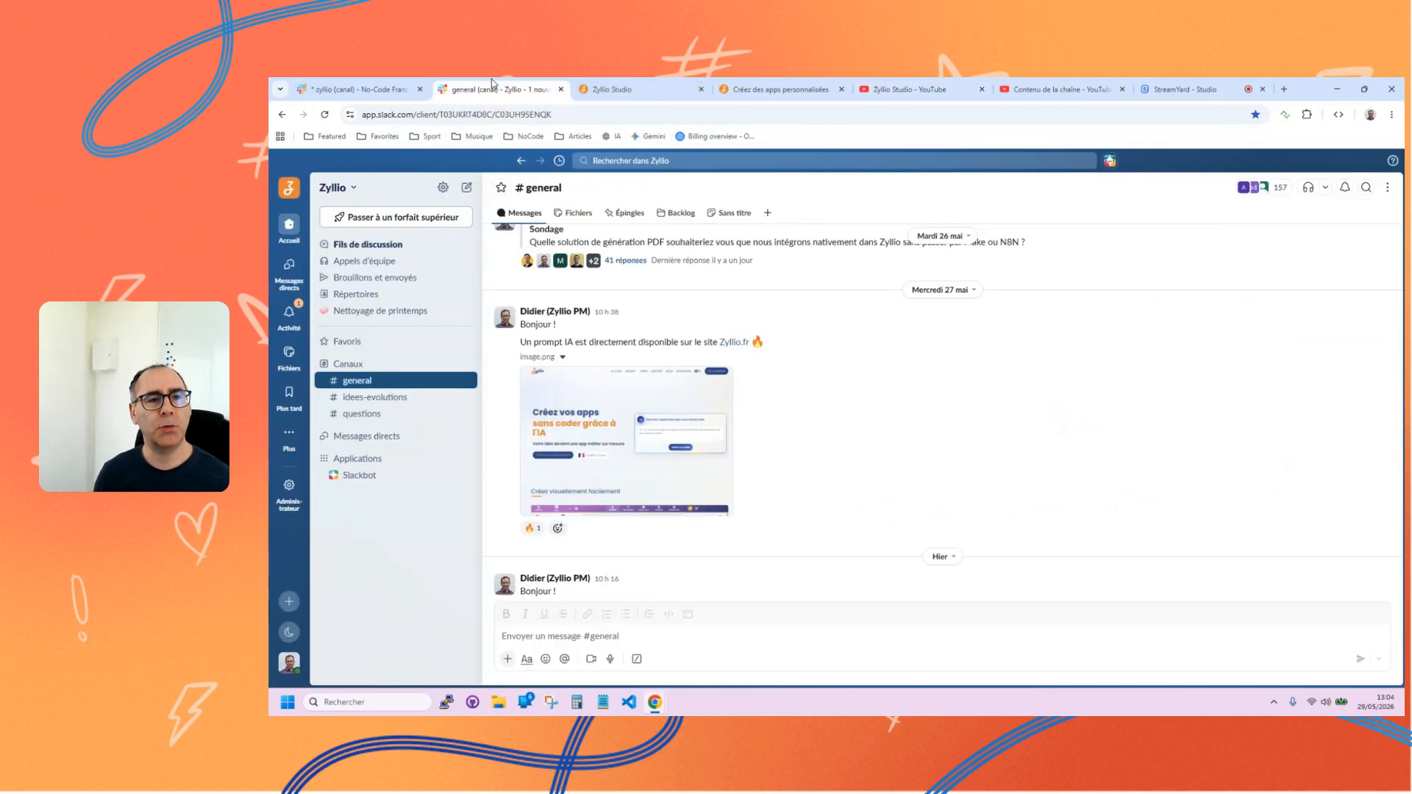
{"action": "left_click", "coordinate": [344, 87]}
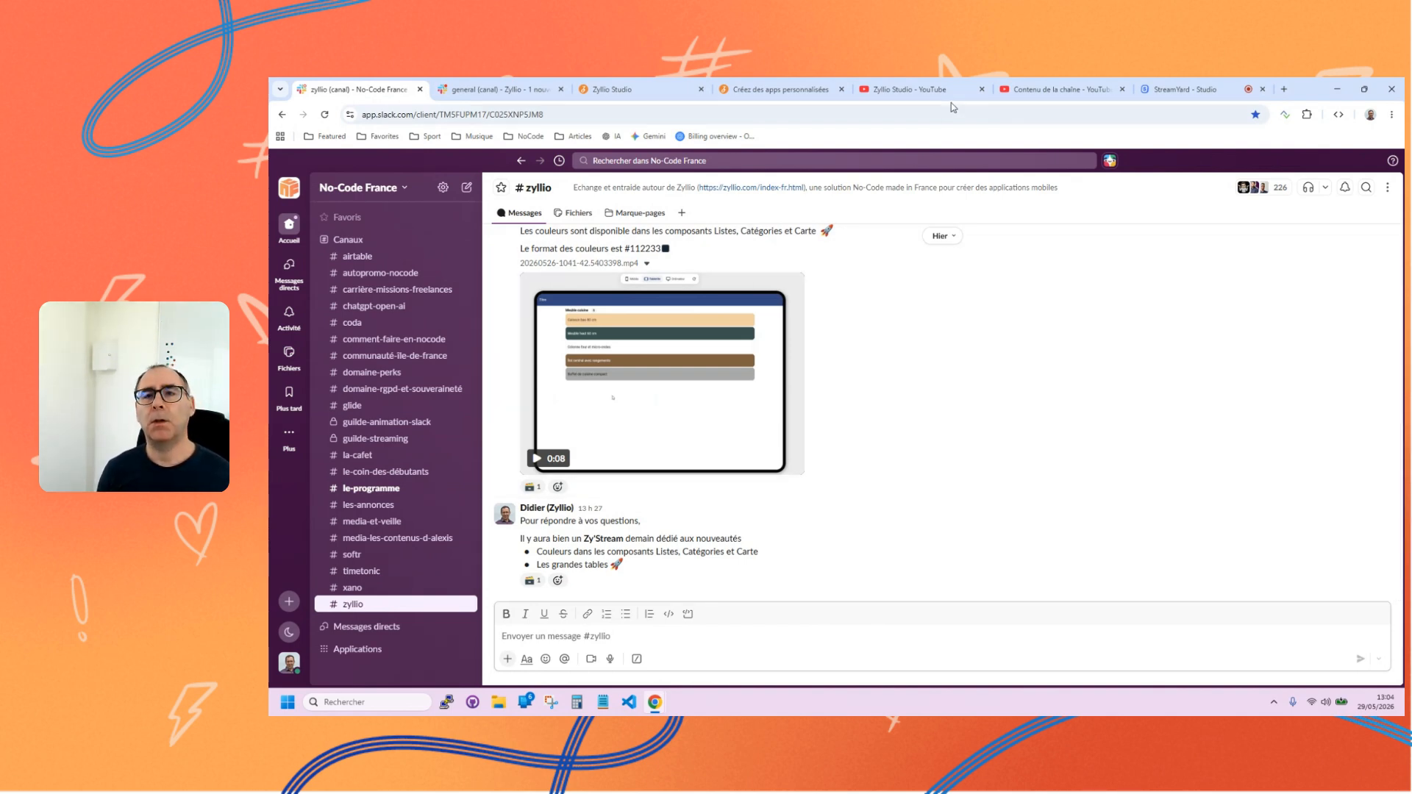
{"action": "left_click", "coordinate": [1184, 89]}
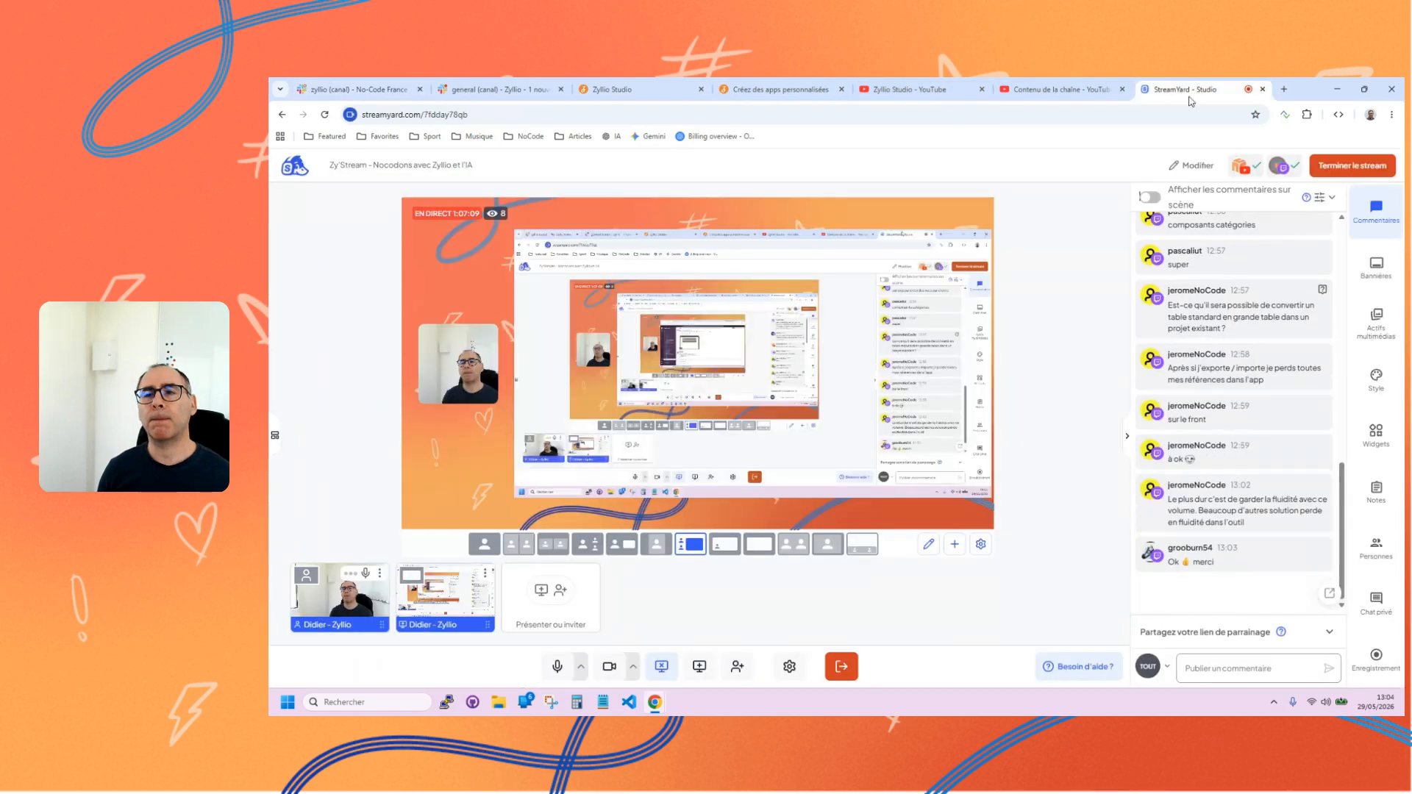